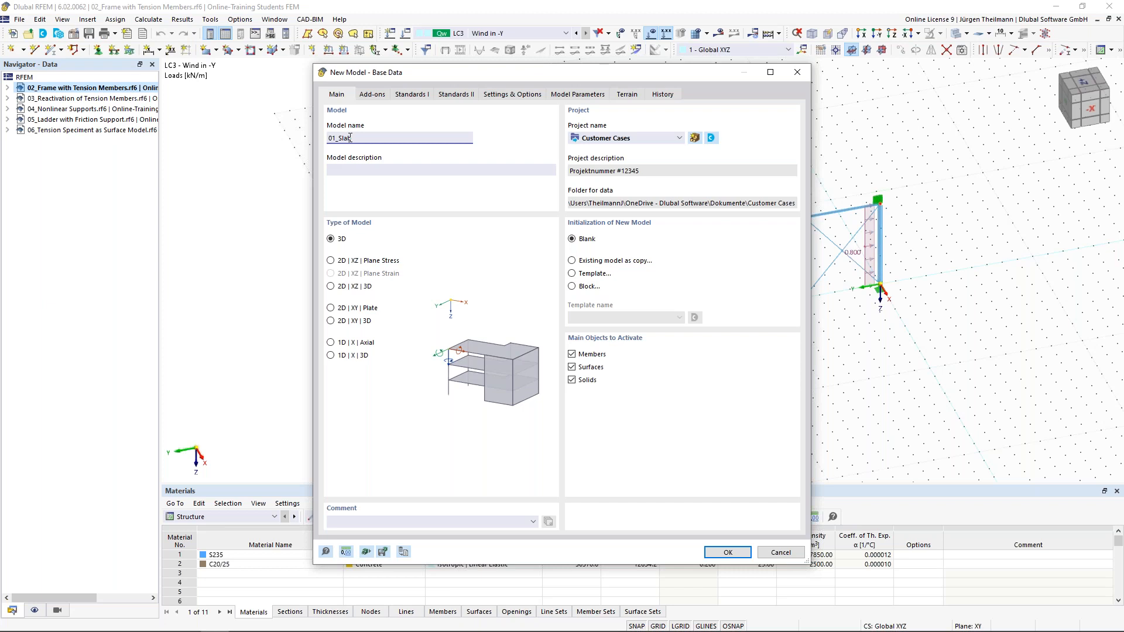
Name the new model 01_Slab in its base data.
key(Tab)
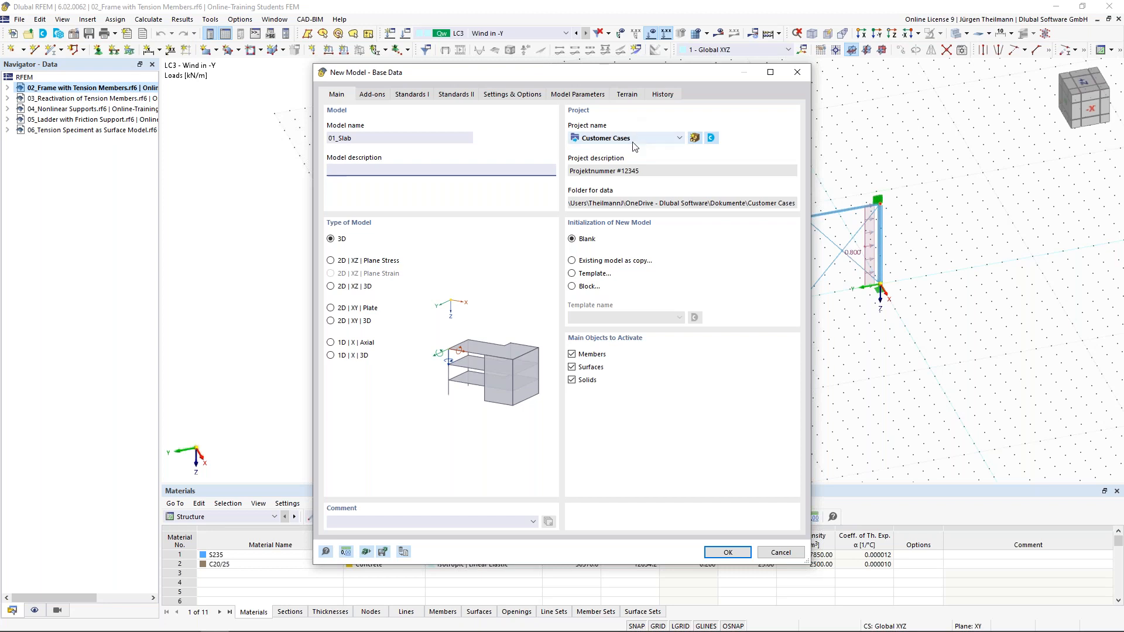
click(680, 139)
click(681, 140)
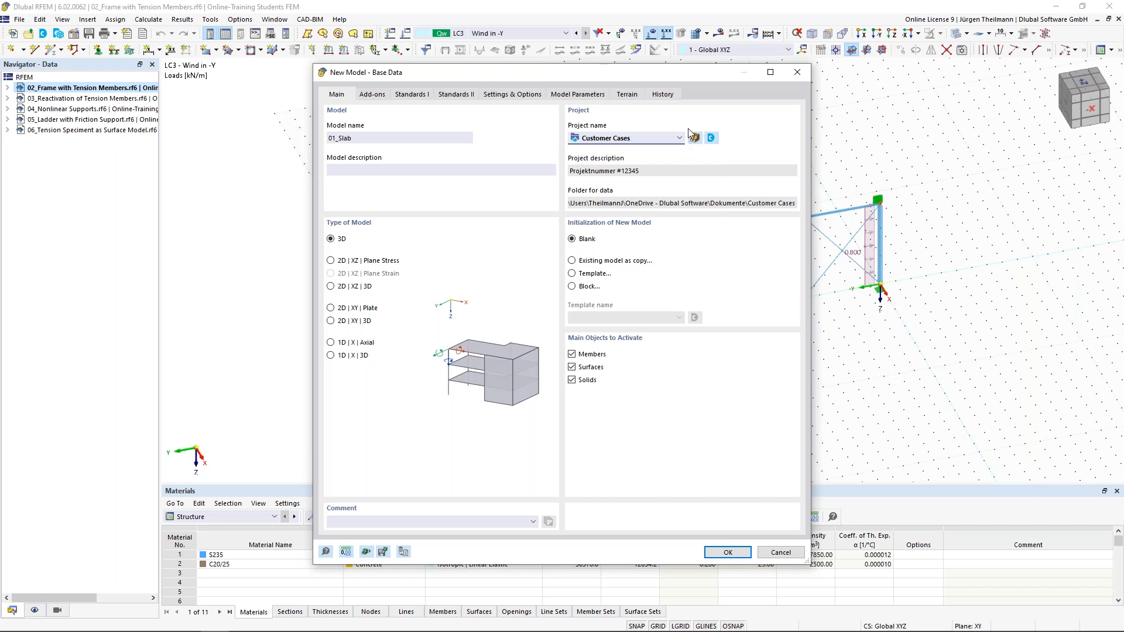
click(694, 138)
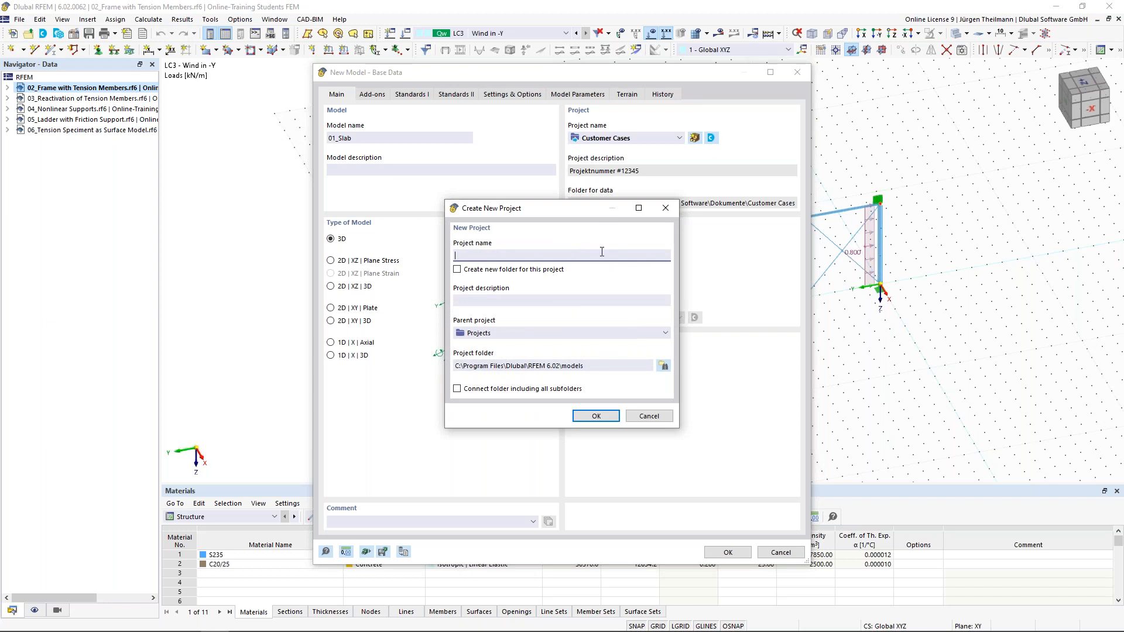
drag(605, 363, 452, 366)
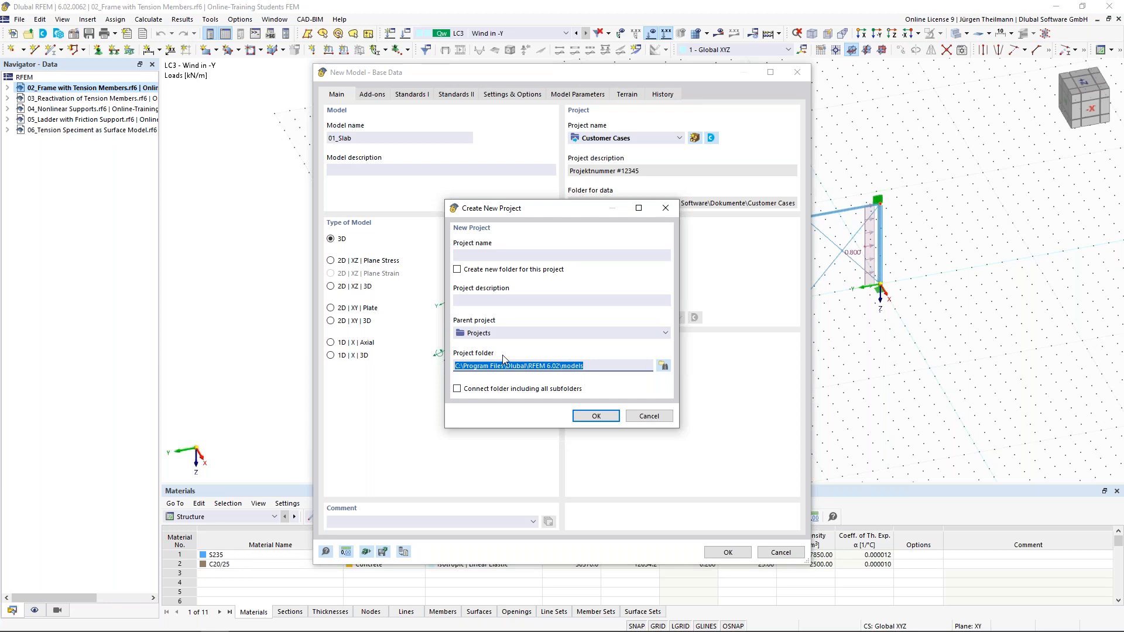
click(649, 416)
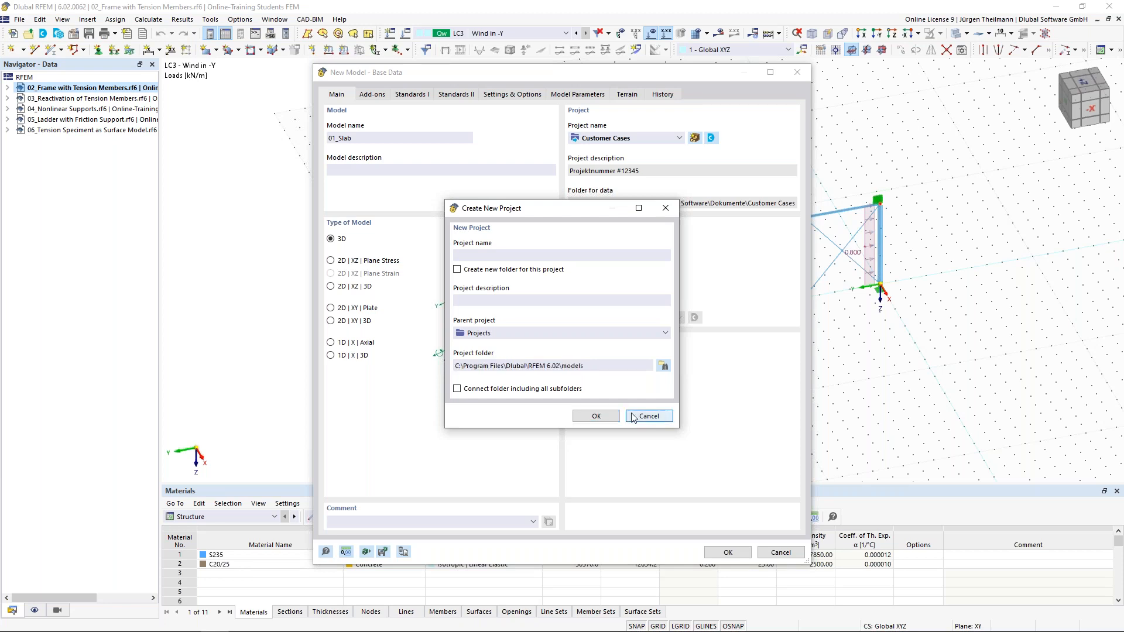
Create the model in the Online-Training Students FEM project with the model type 2D | XY | Plate.
click(679, 138)
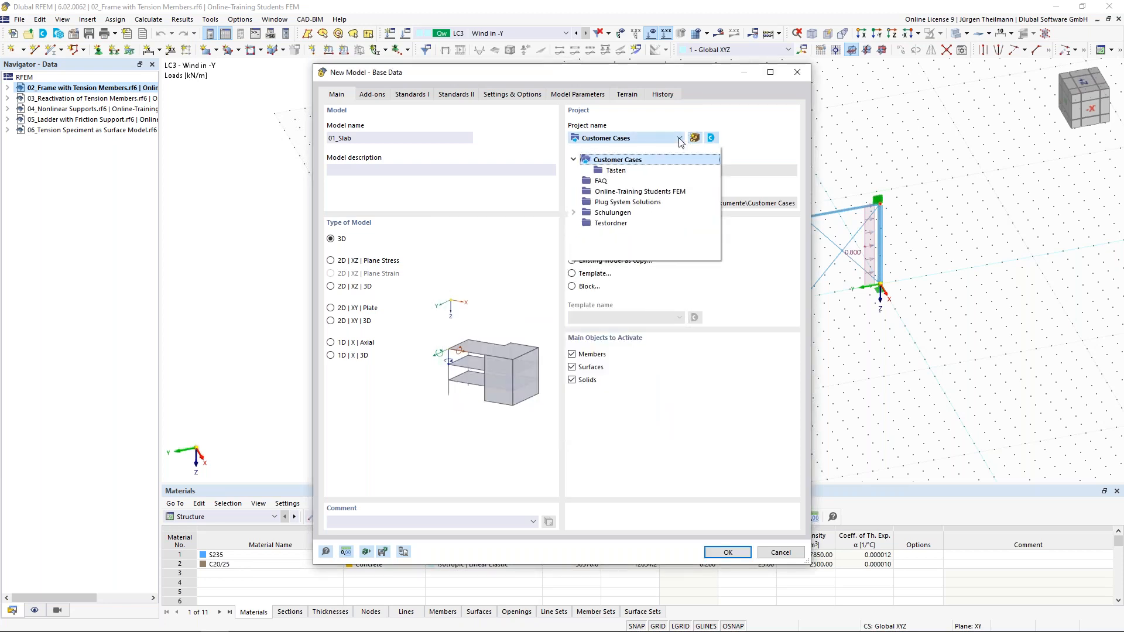
click(666, 195)
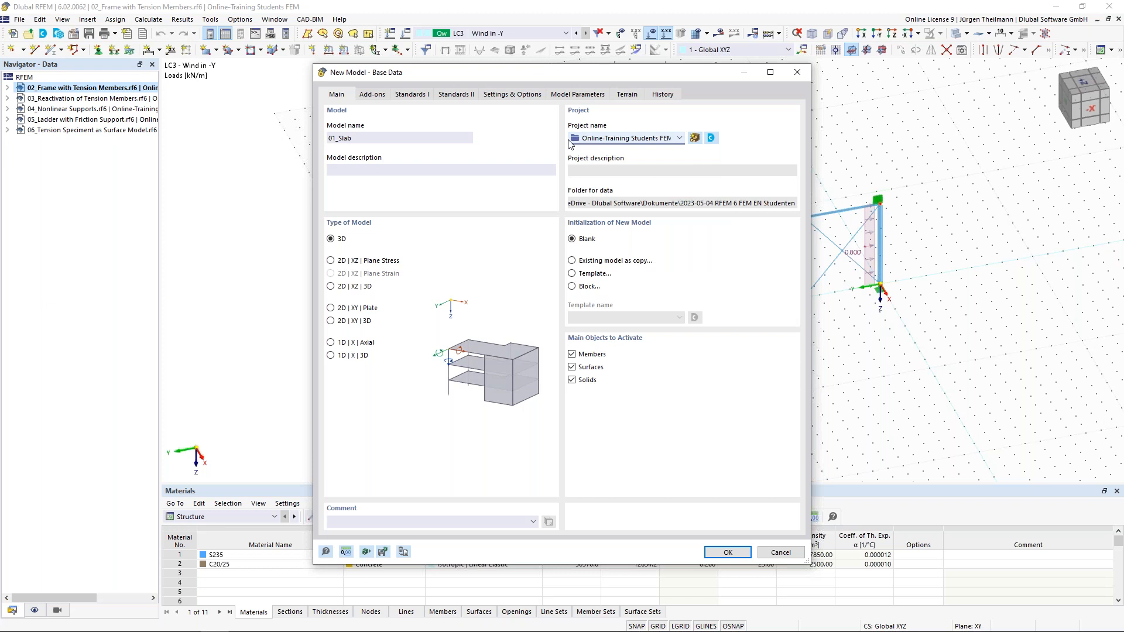
click(331, 309)
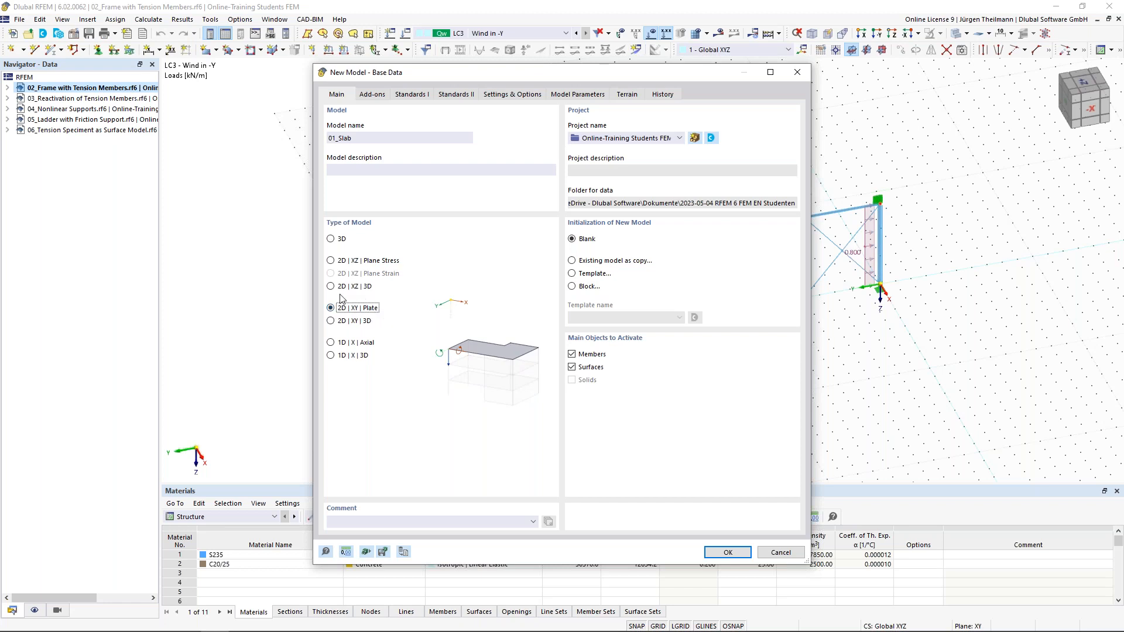
click(331, 343)
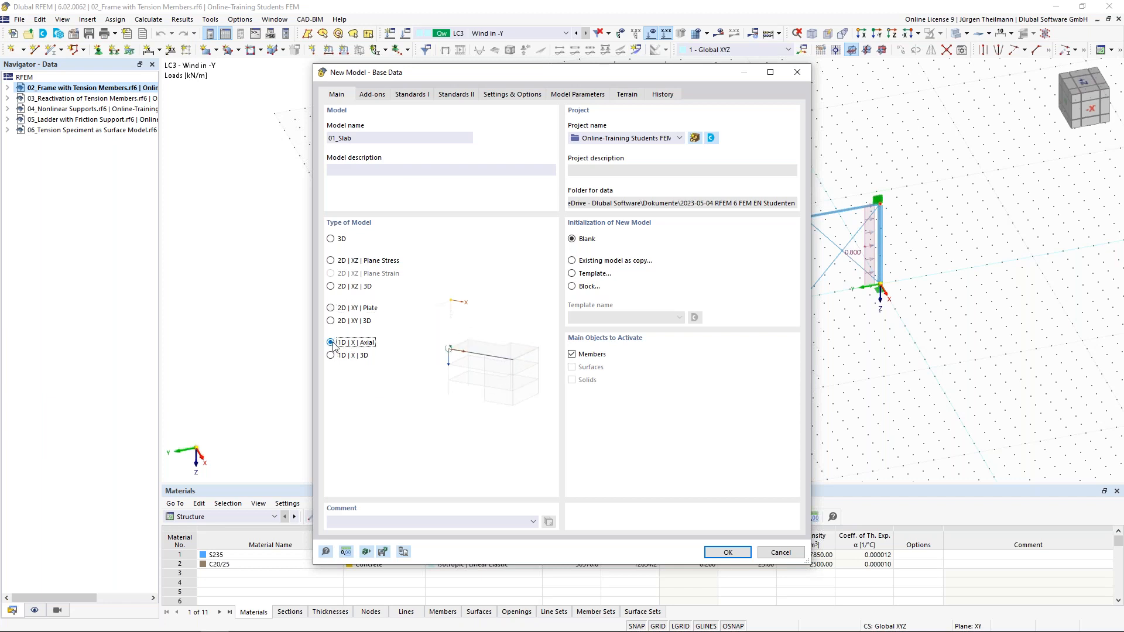
click(330, 308)
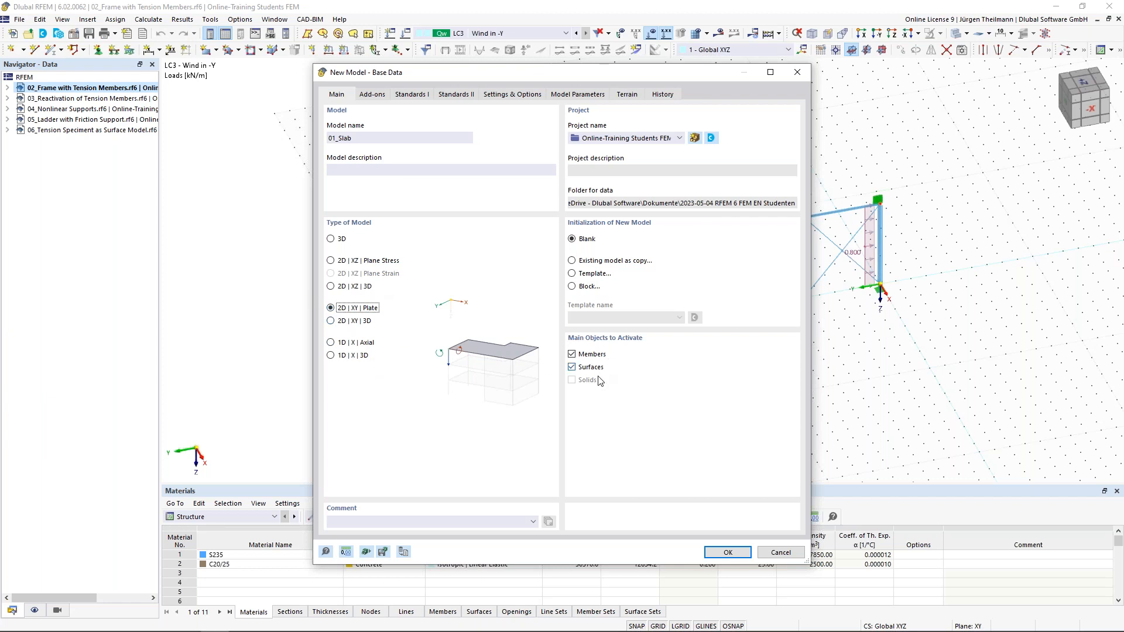
click(724, 554)
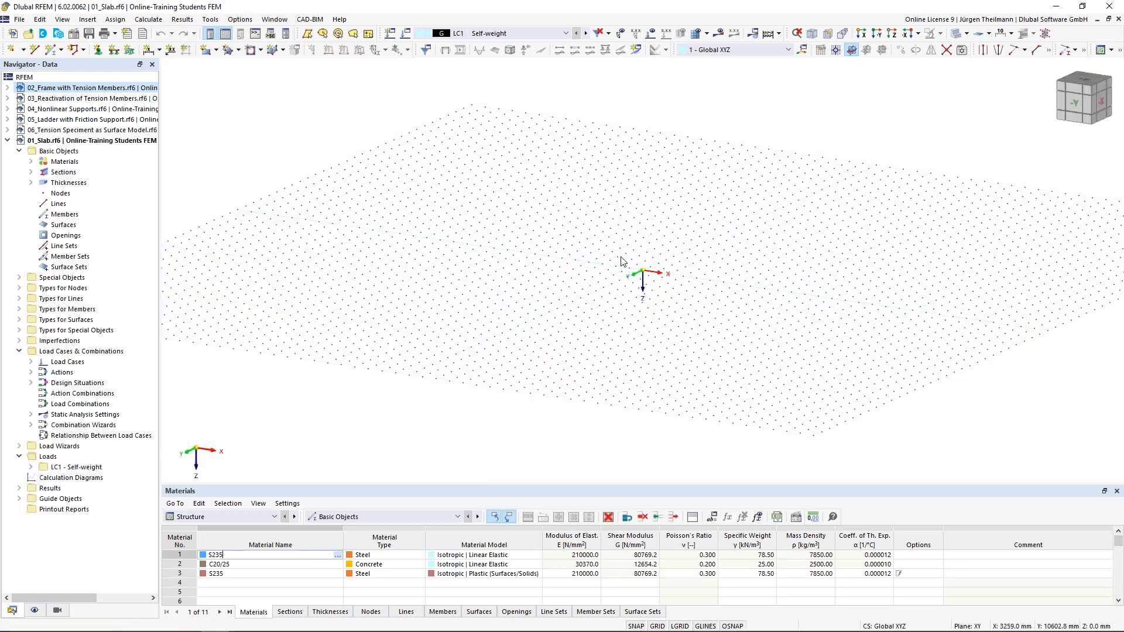
scroll(646, 268, down, 1)
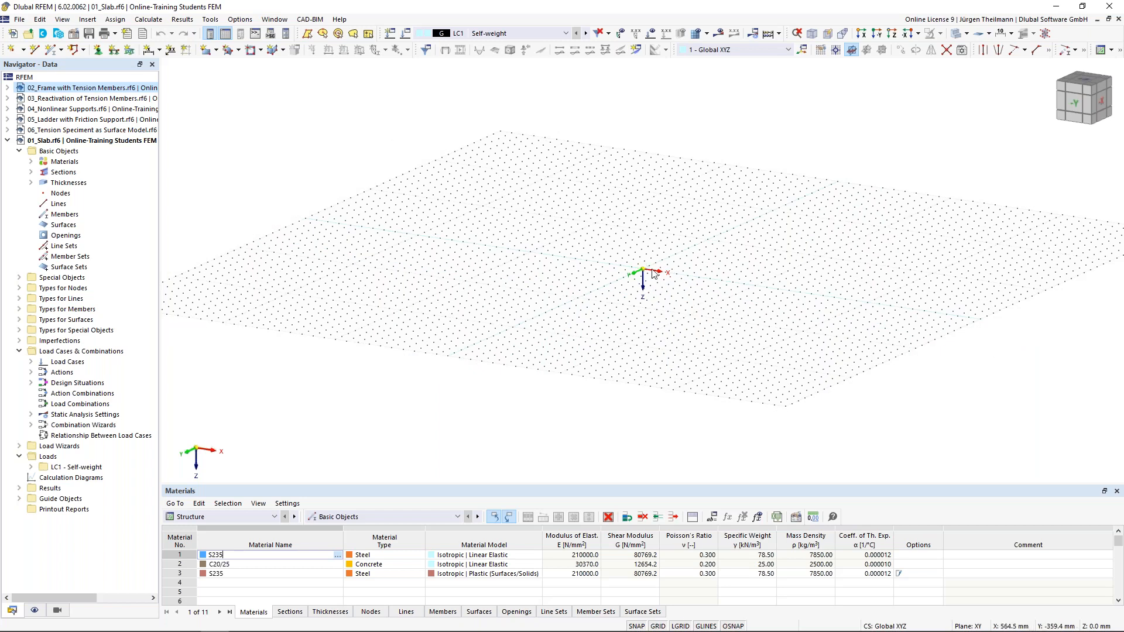
scroll(654, 275, up, 1)
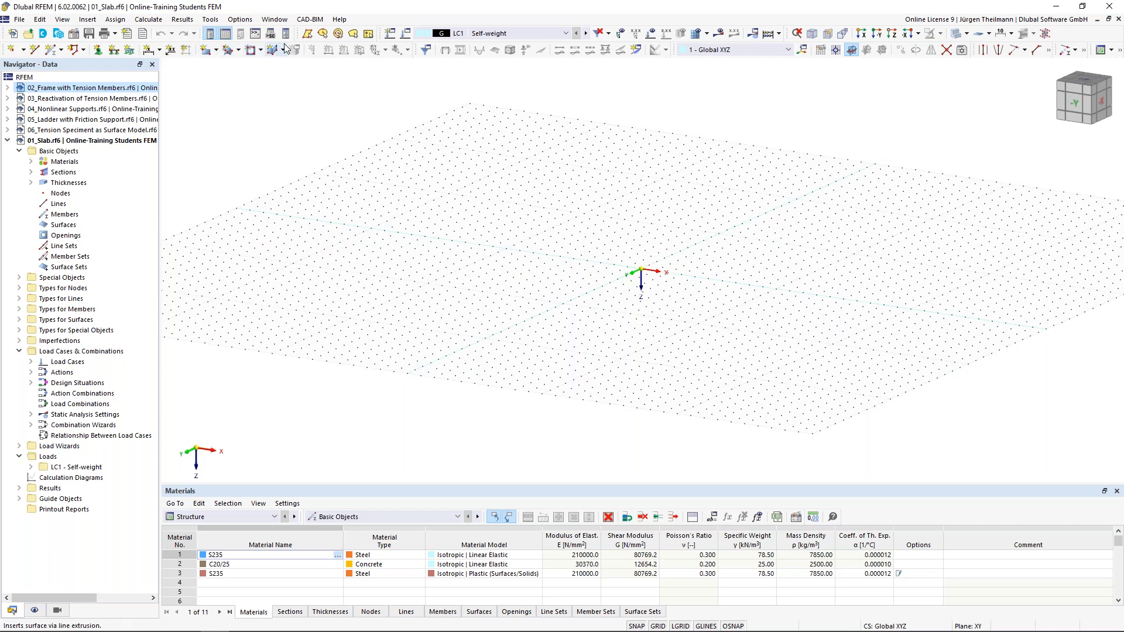
click(217, 51)
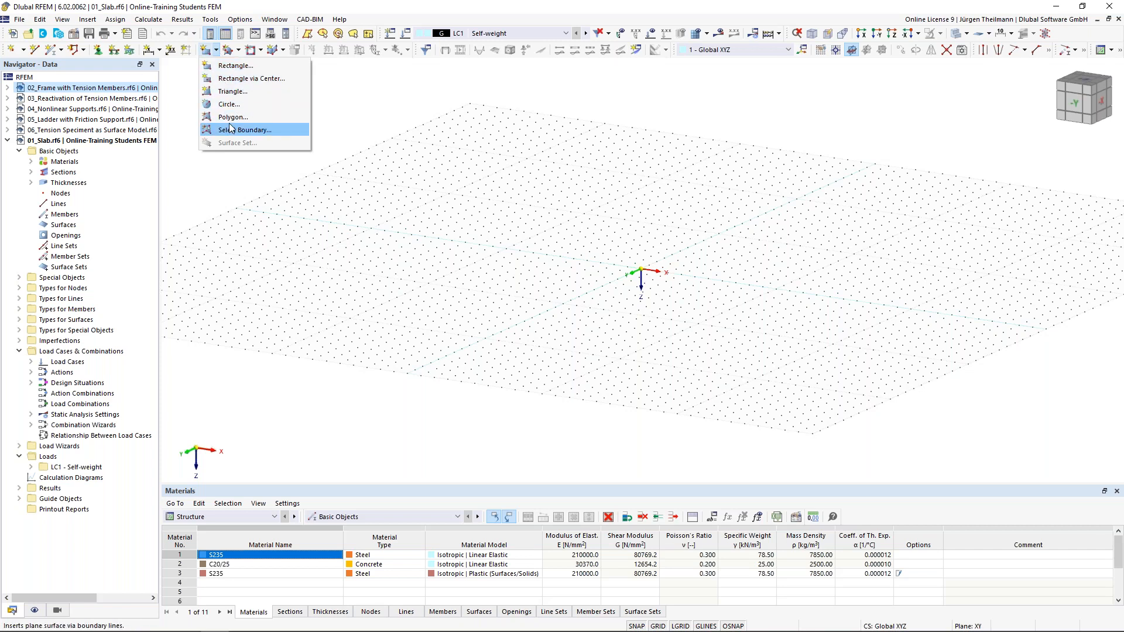
click(222, 66)
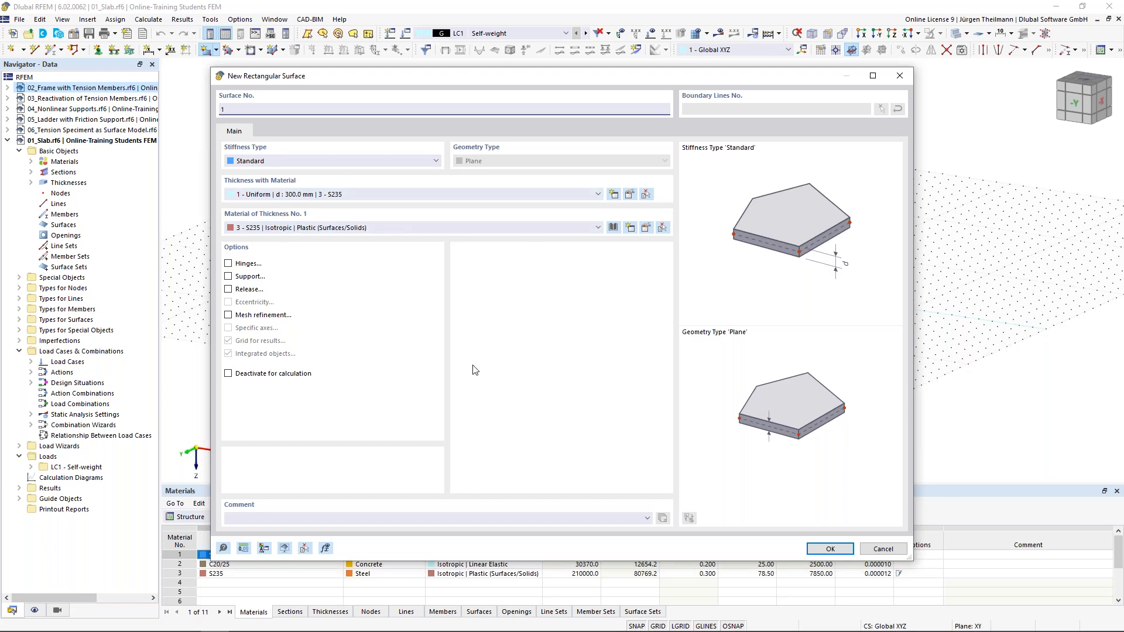
click(883, 549)
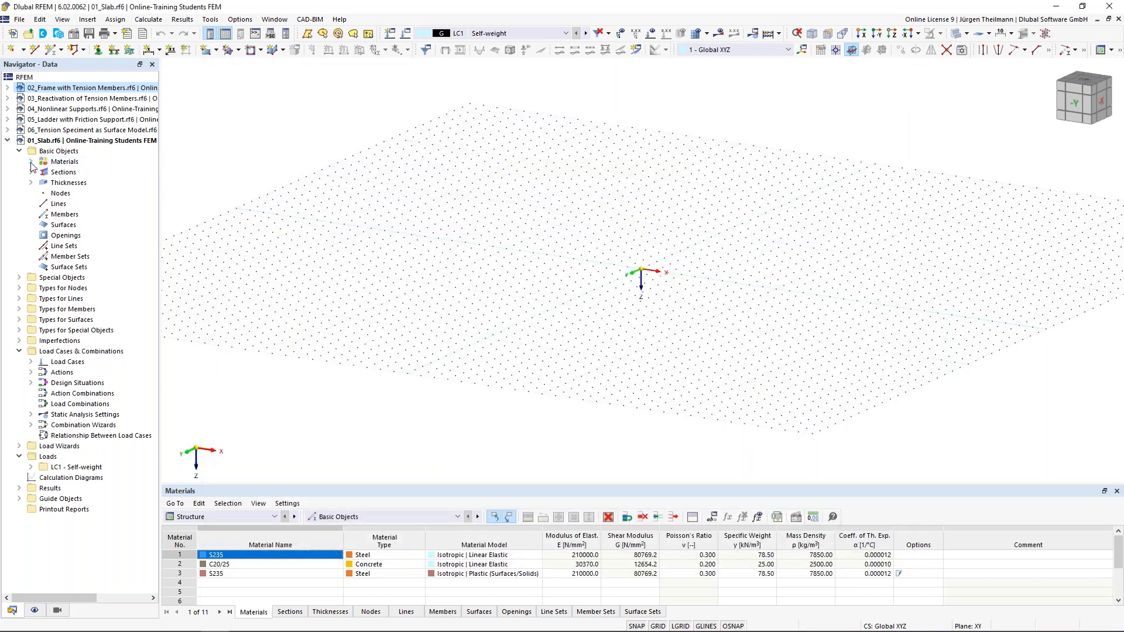
Delete all preset materials from the 01_Slab model.
click(32, 163)
click(31, 204)
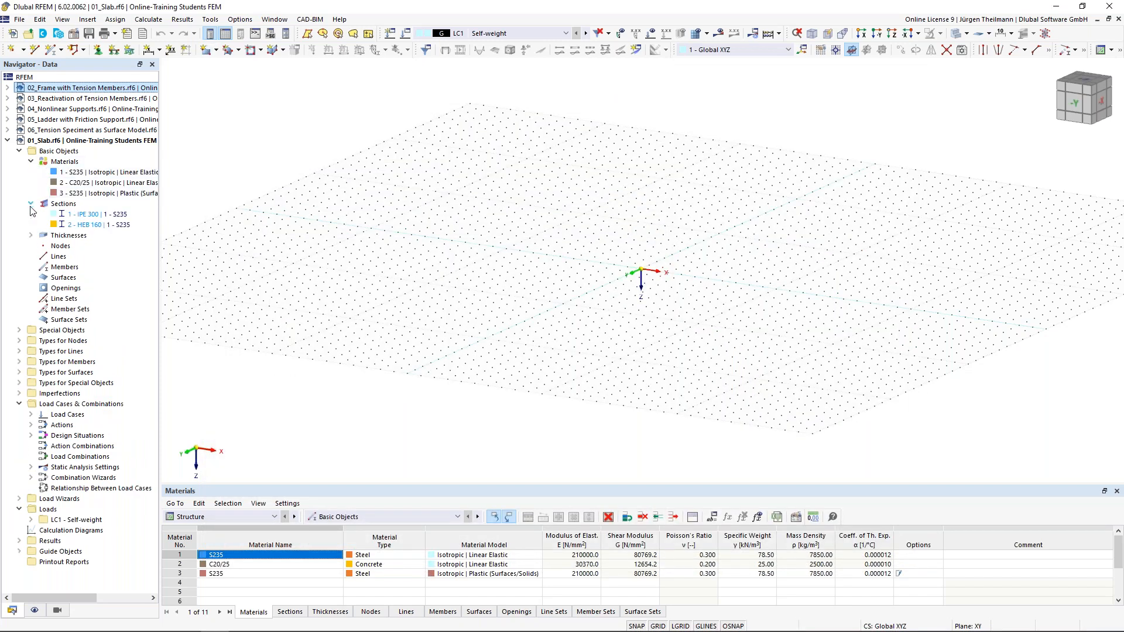
click(31, 236)
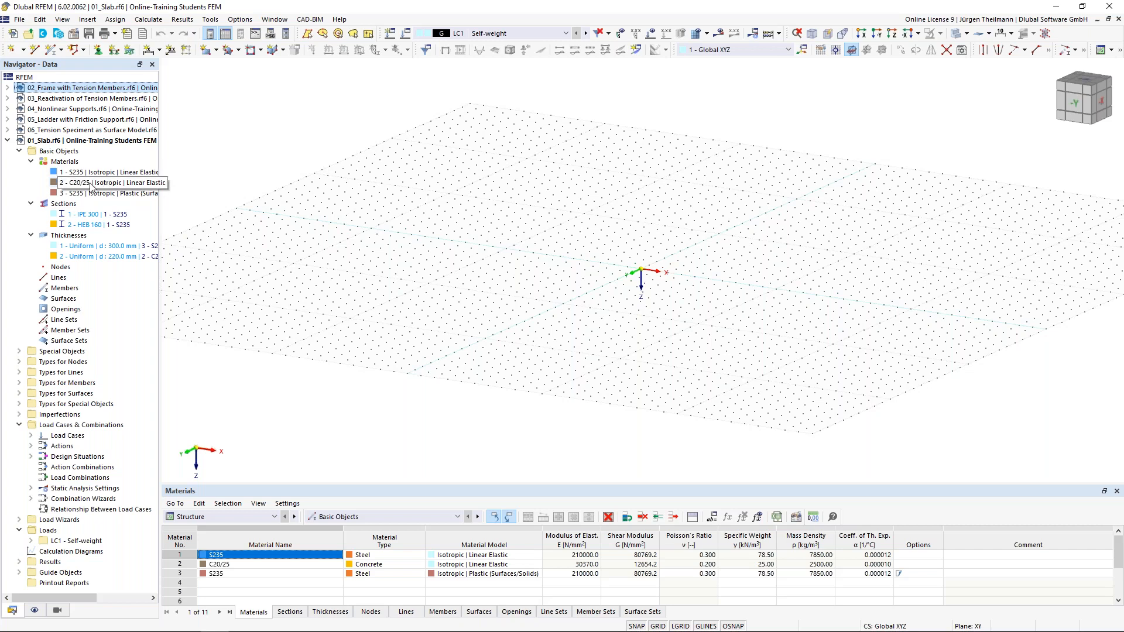
right_click(61, 164)
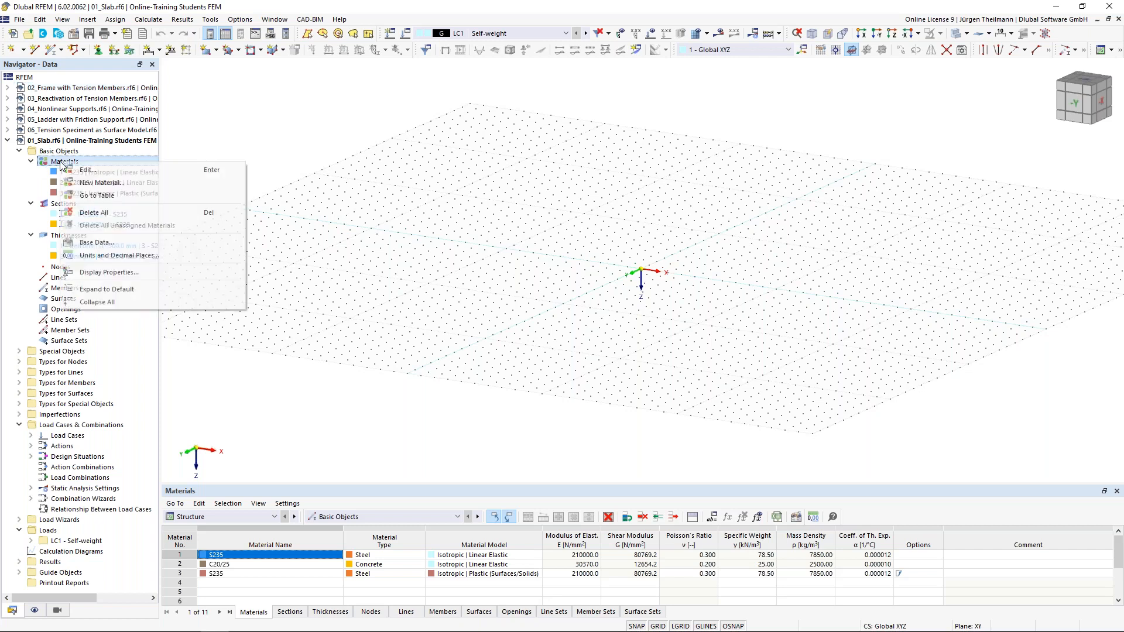
click(82, 213)
click(609, 373)
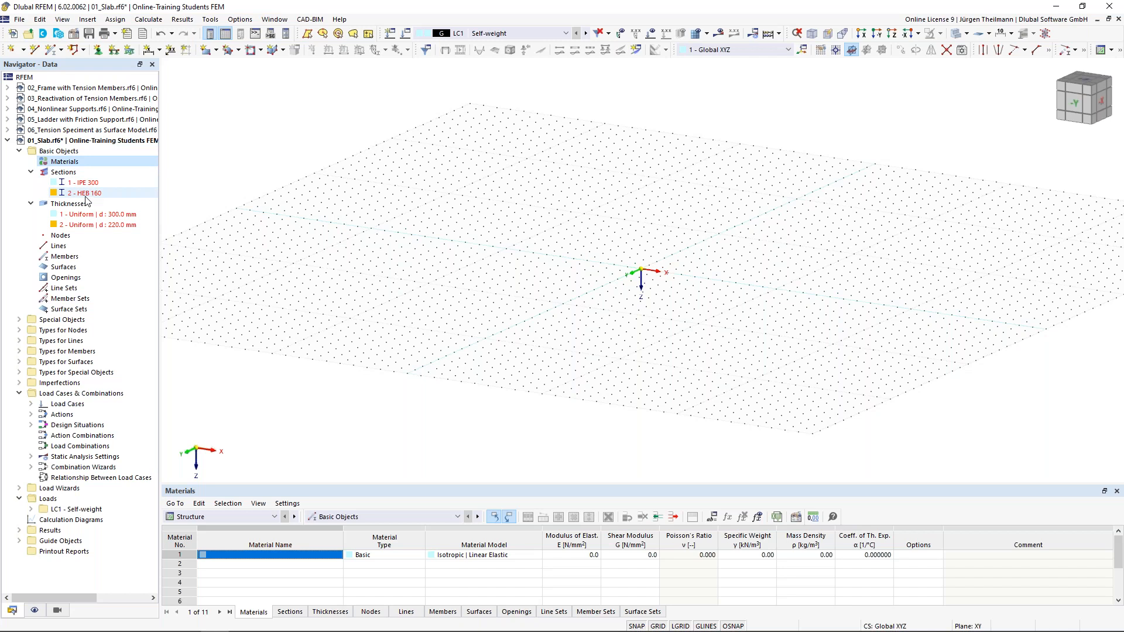
Delete all preset sections and thicknesses from the 01_Slab model.
right_click(66, 178)
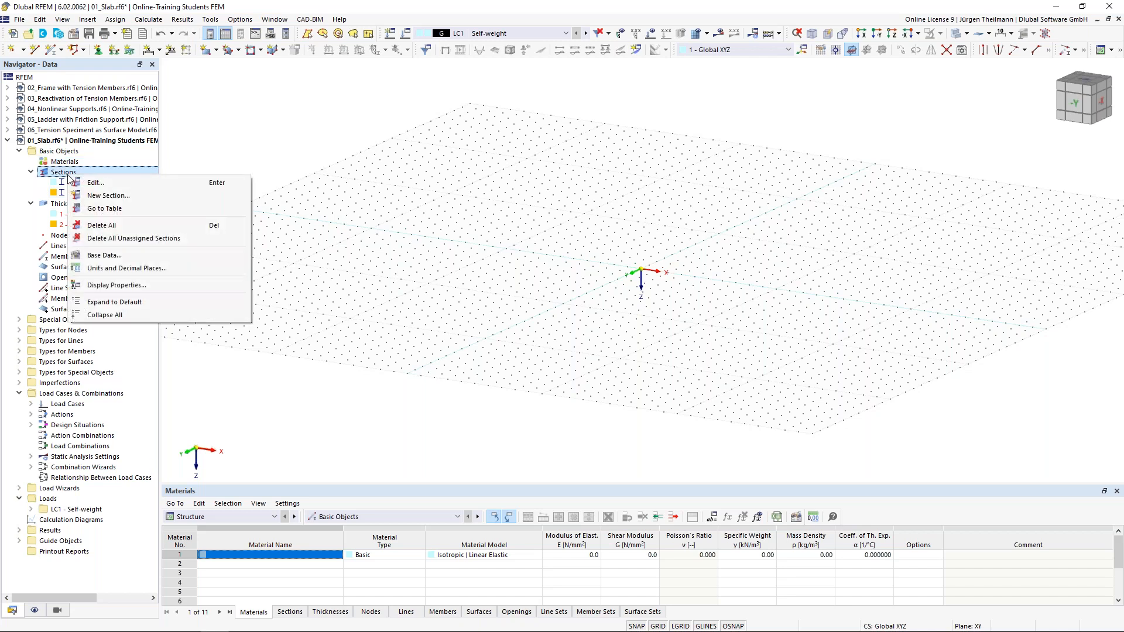
click(96, 225)
click(610, 372)
right_click(85, 187)
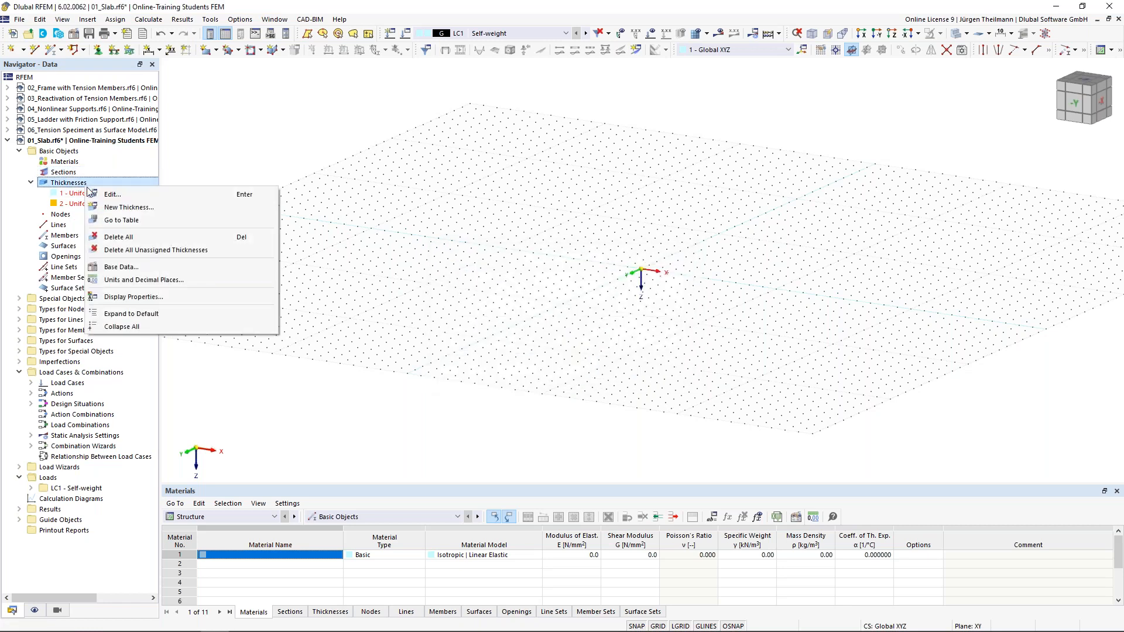
click(115, 238)
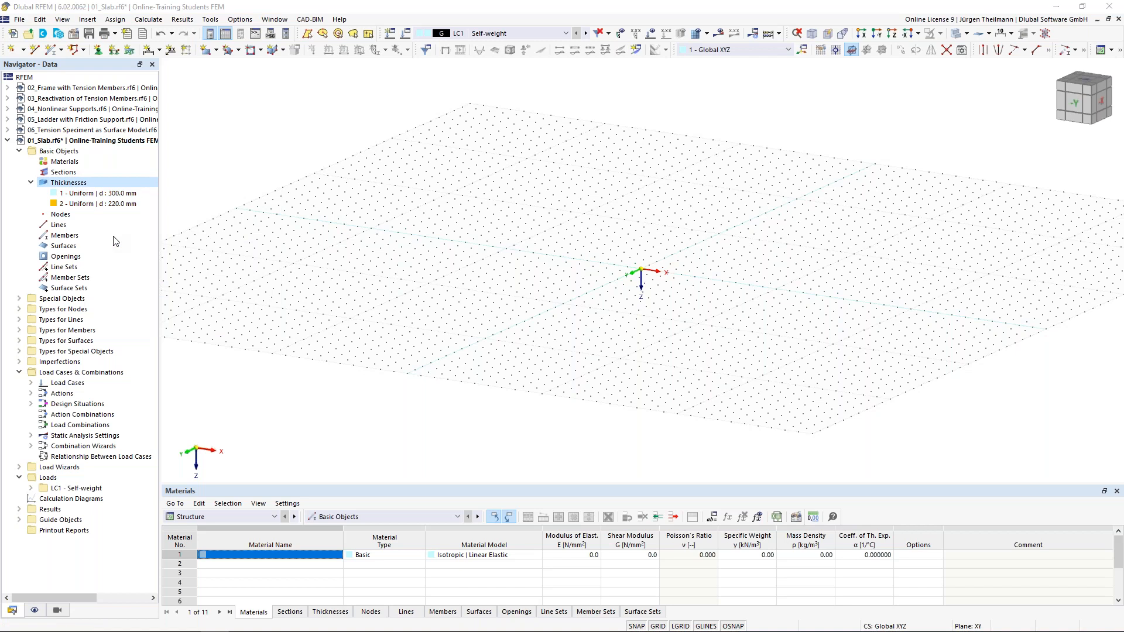
click(610, 372)
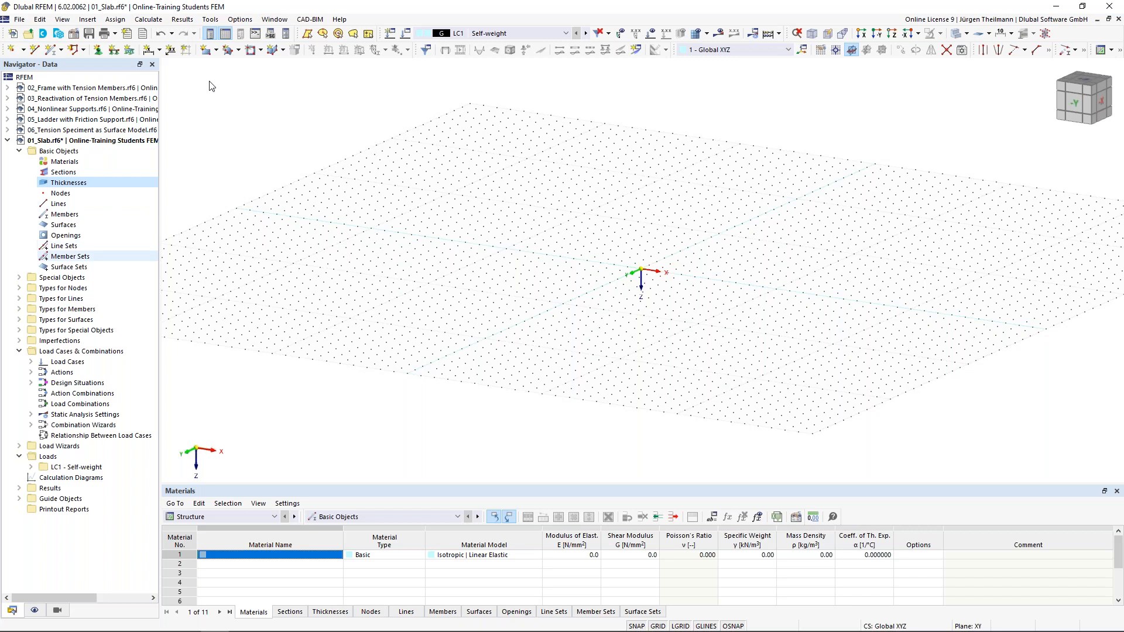
Start a new rectangular surface with the Standard stiffness type.
click(207, 53)
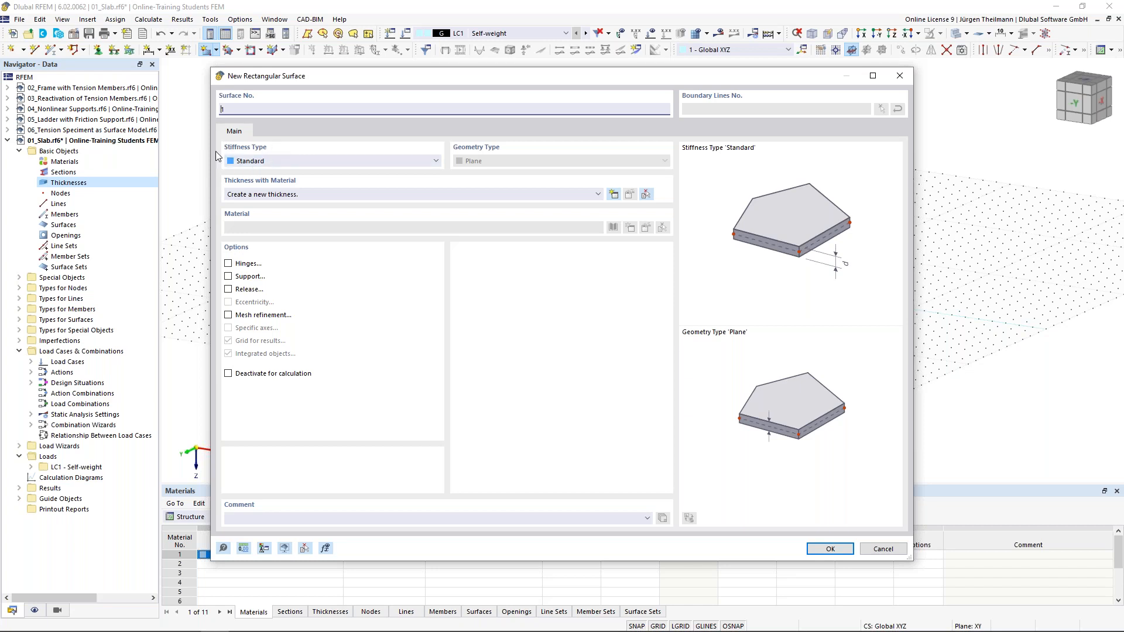
click(306, 163)
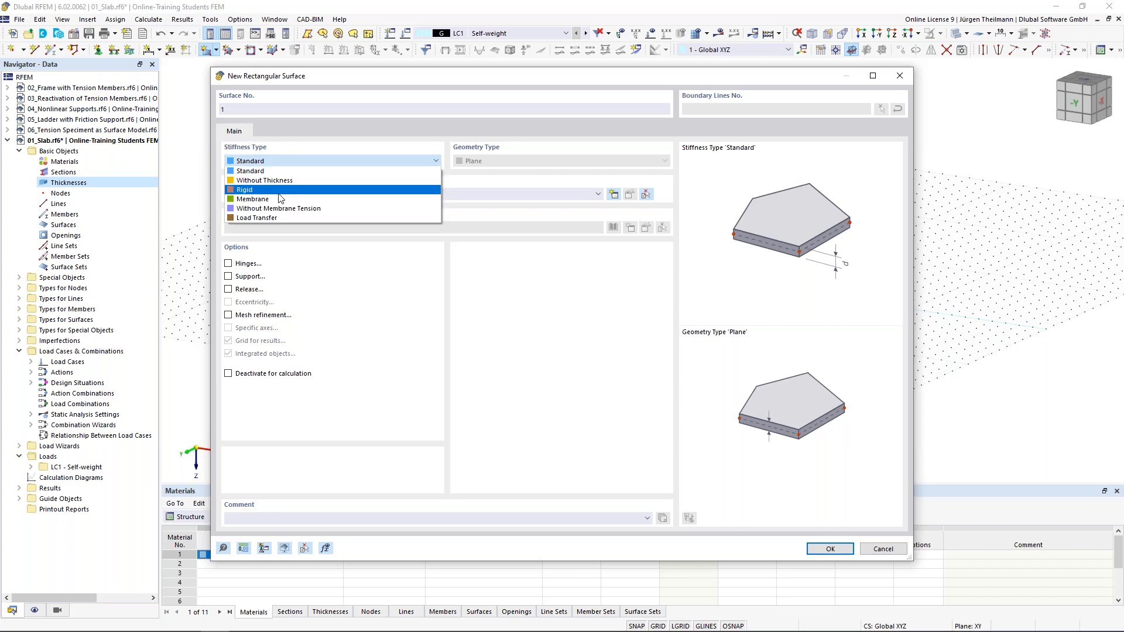
click(282, 163)
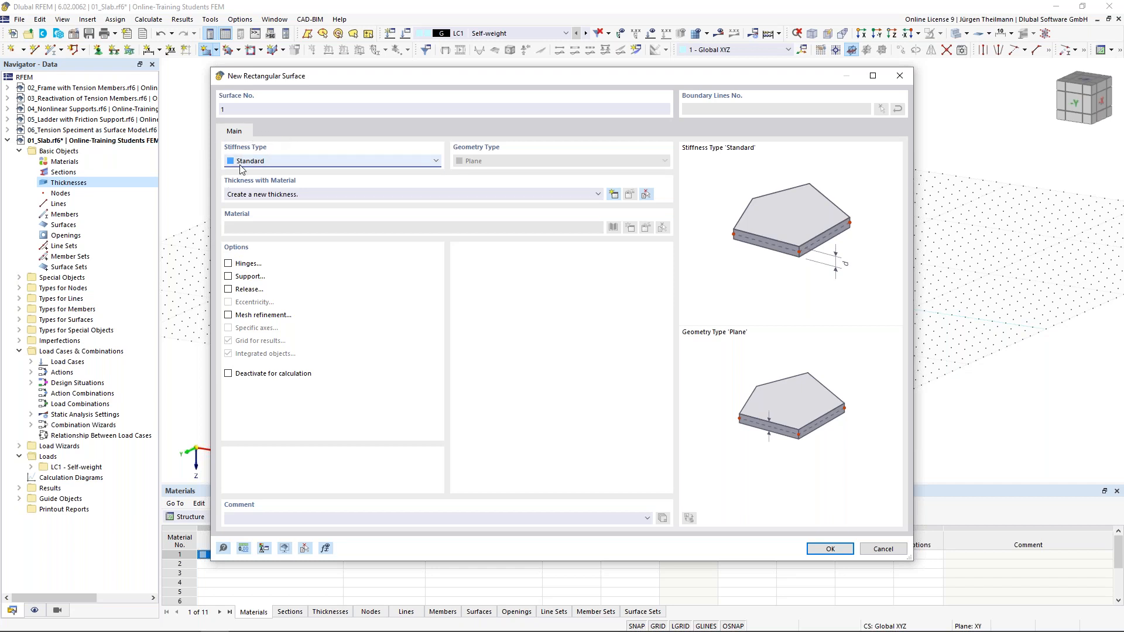
Define a new thickness for the surface with the Uniform type and a value of 300 mm.
click(615, 195)
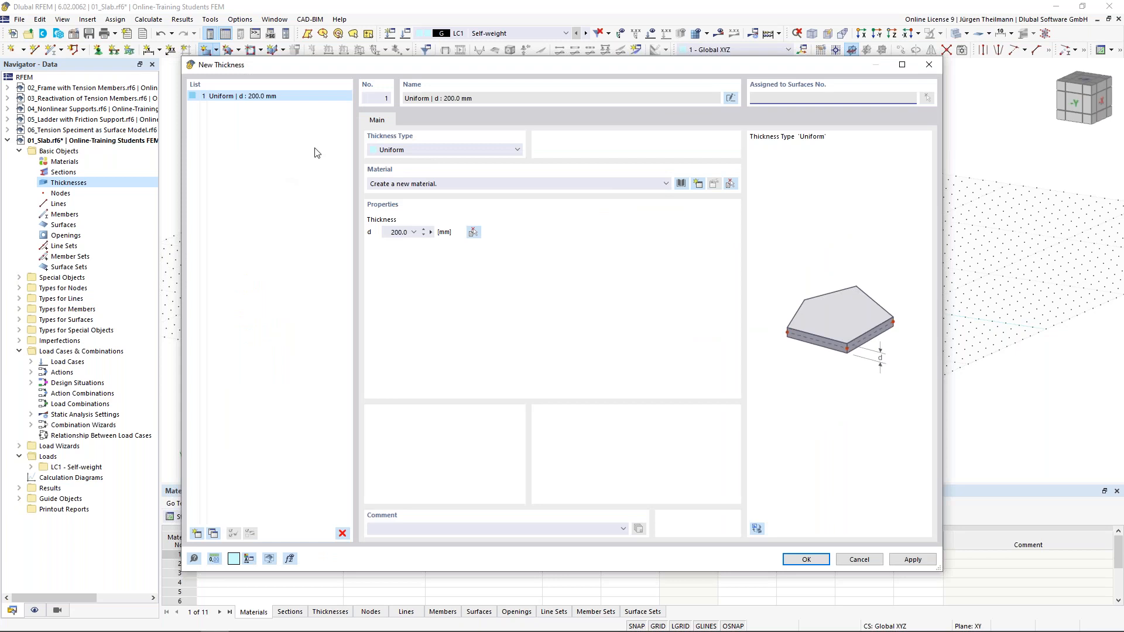
click(518, 149)
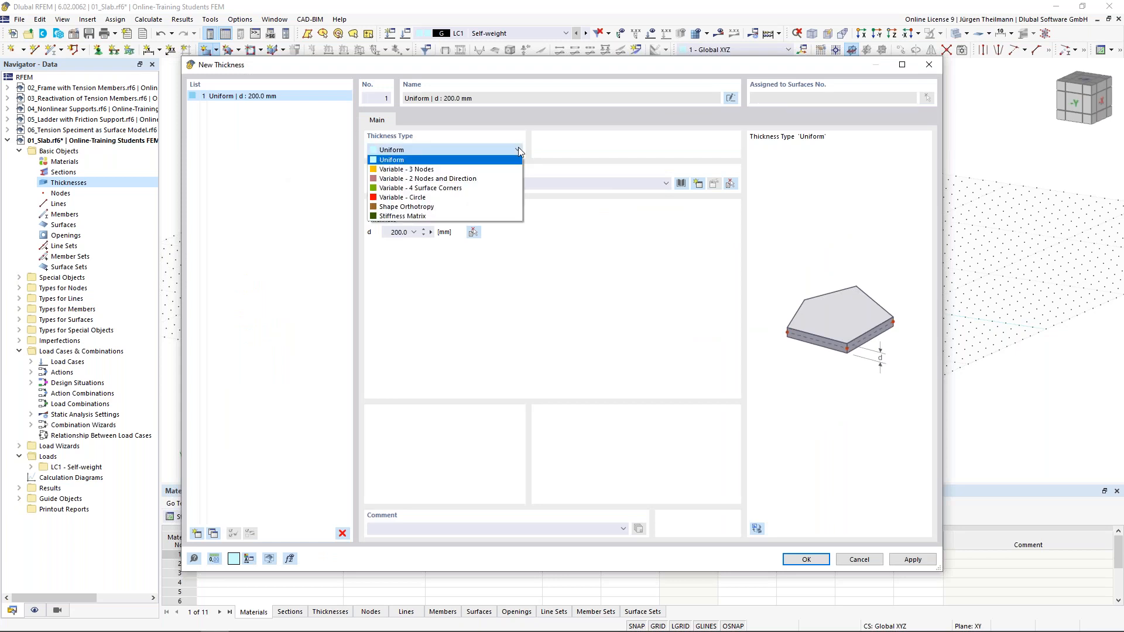
click(385, 163)
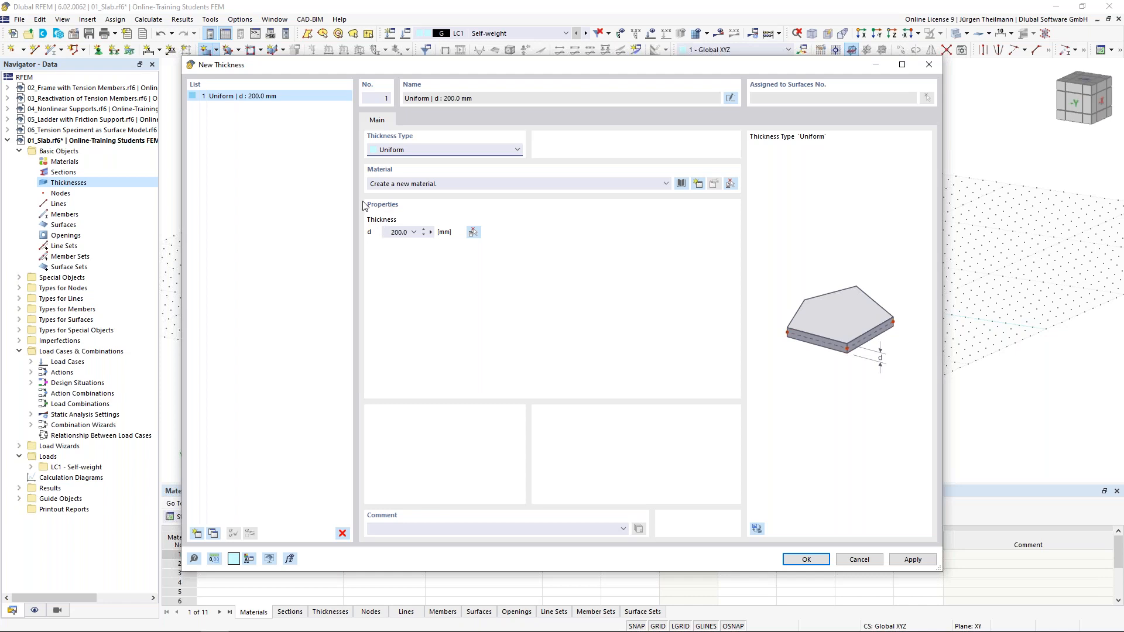
click(389, 233)
text(300)
key(Tab)
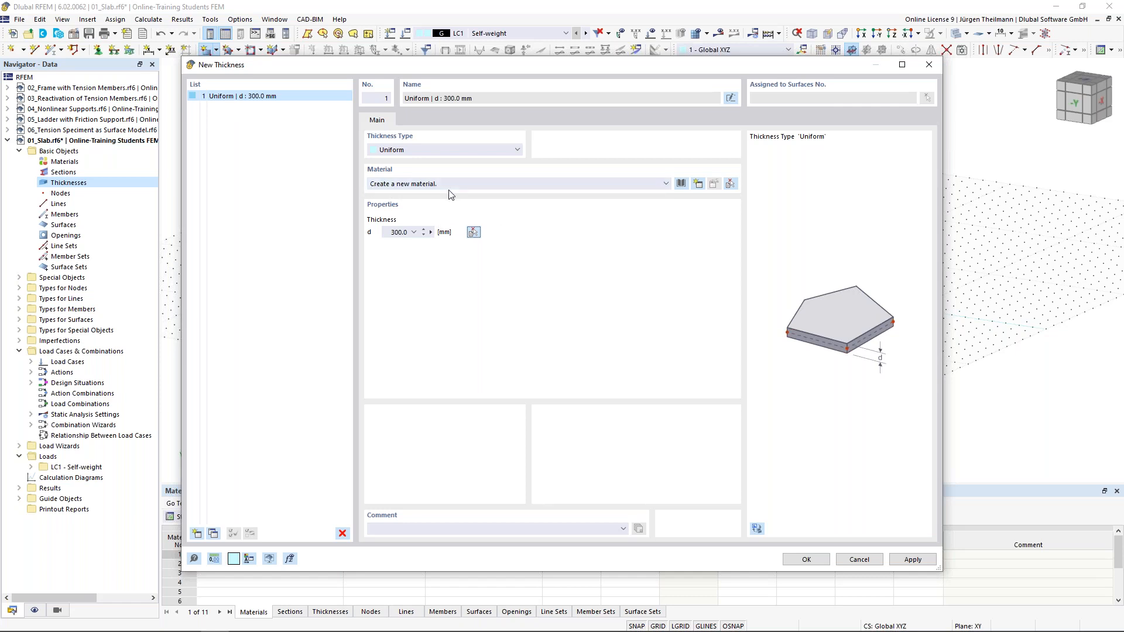
Assign concrete C30/37 from the European Union material library to the new thickness and accept the thickness definition.
click(681, 183)
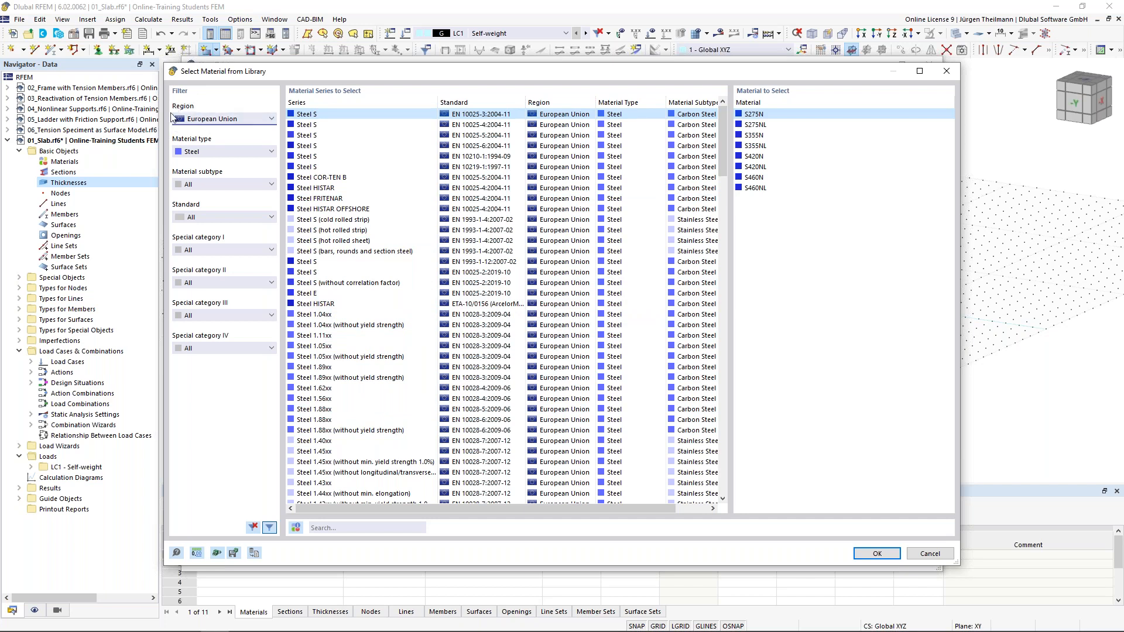
click(258, 121)
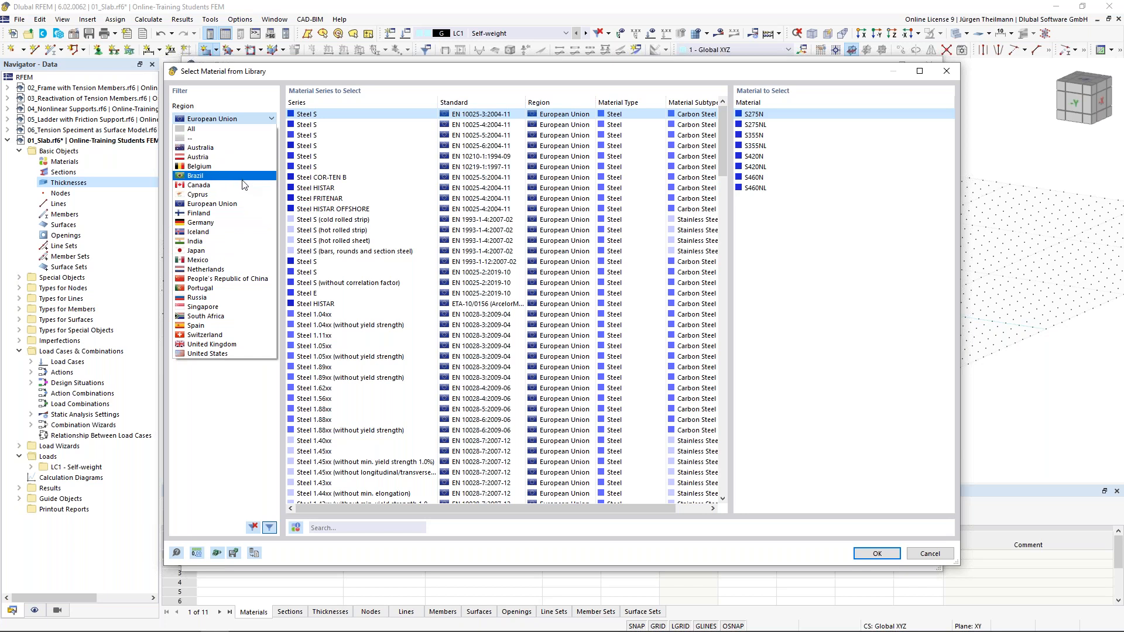
click(217, 204)
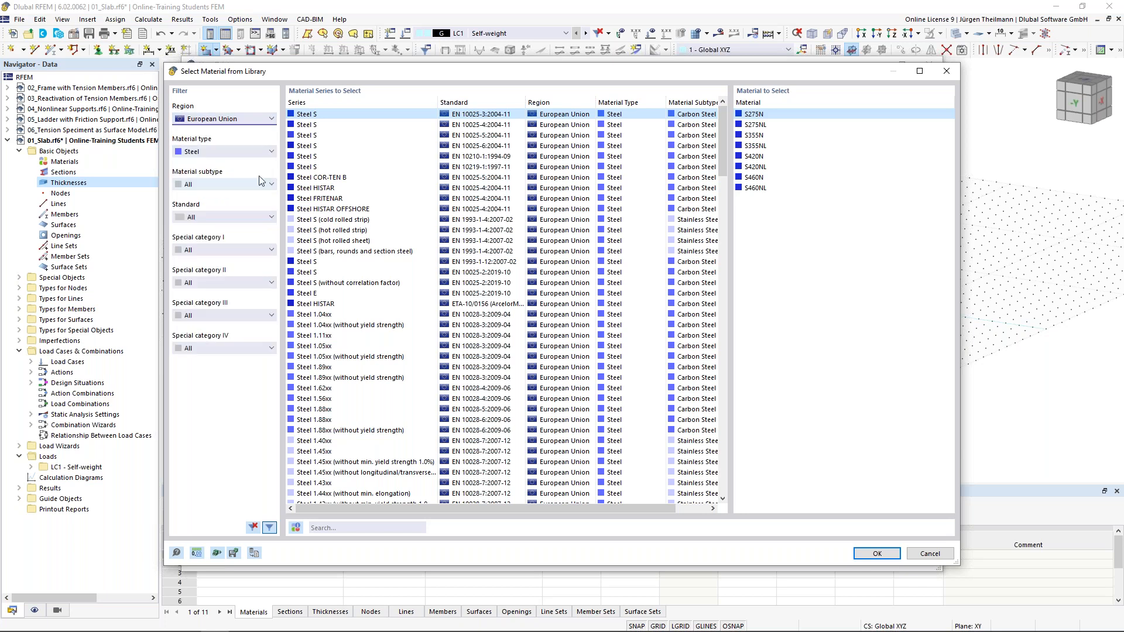
click(225, 152)
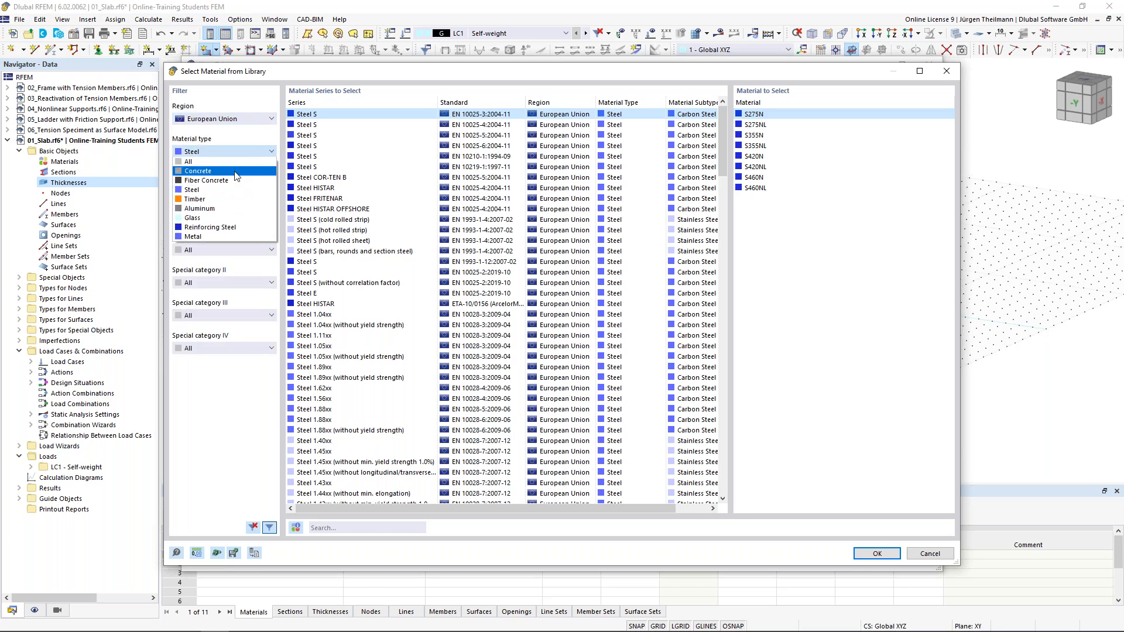
click(233, 171)
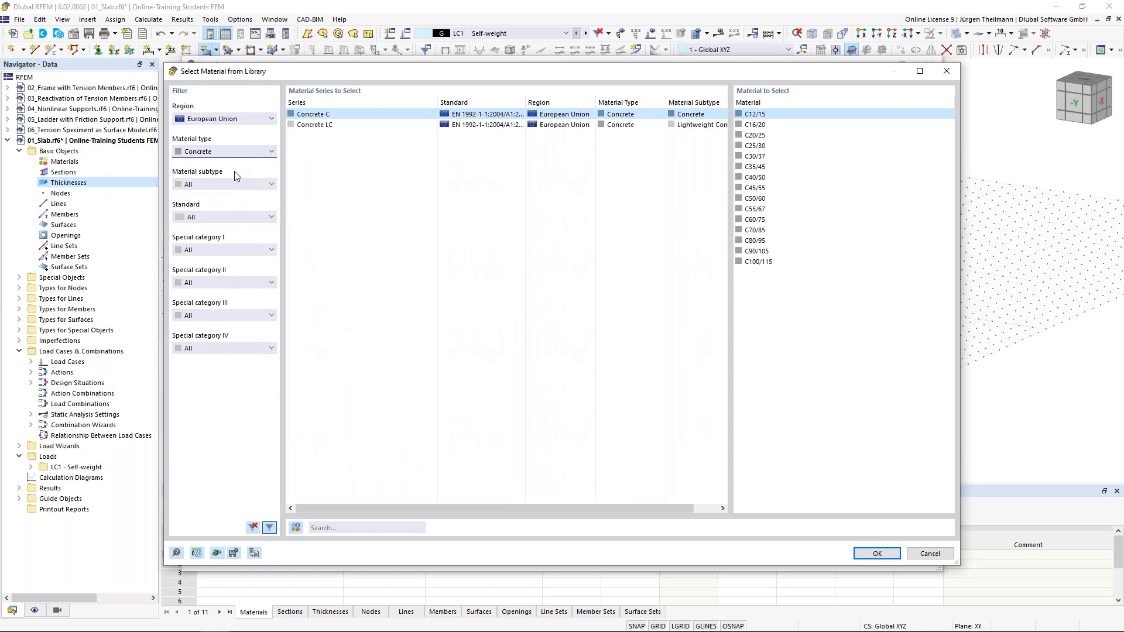
click(739, 159)
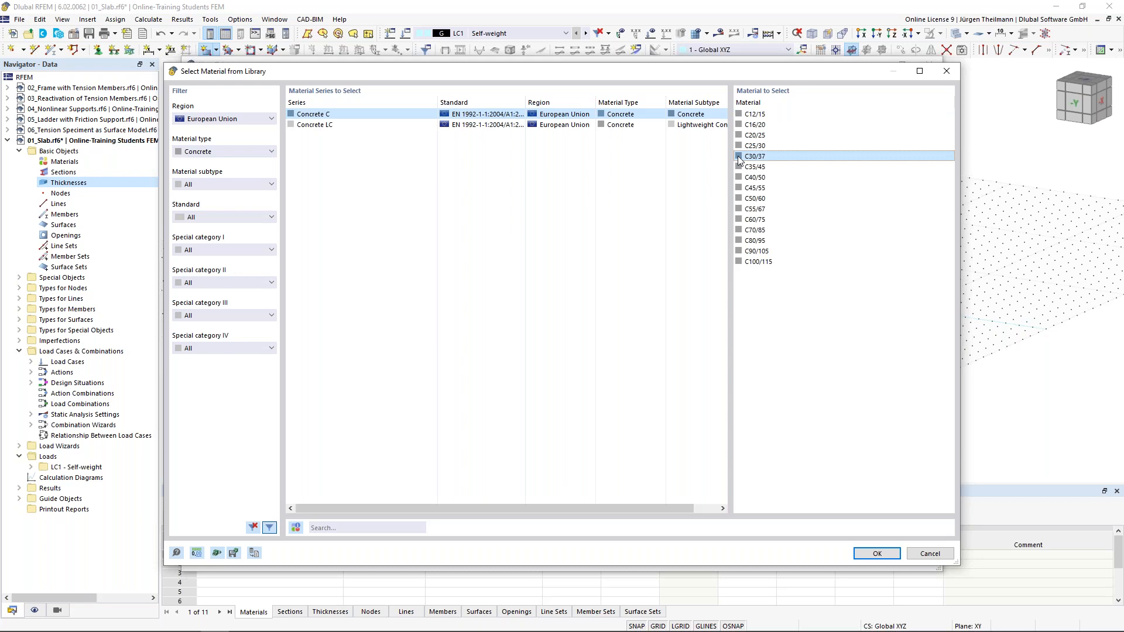
click(876, 555)
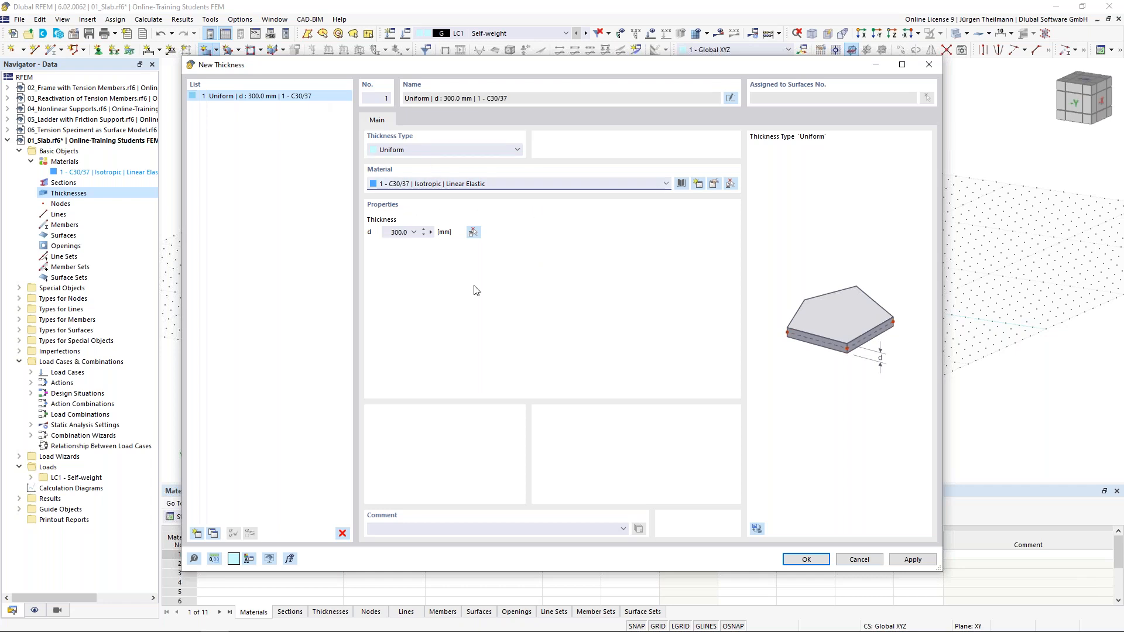
click(807, 560)
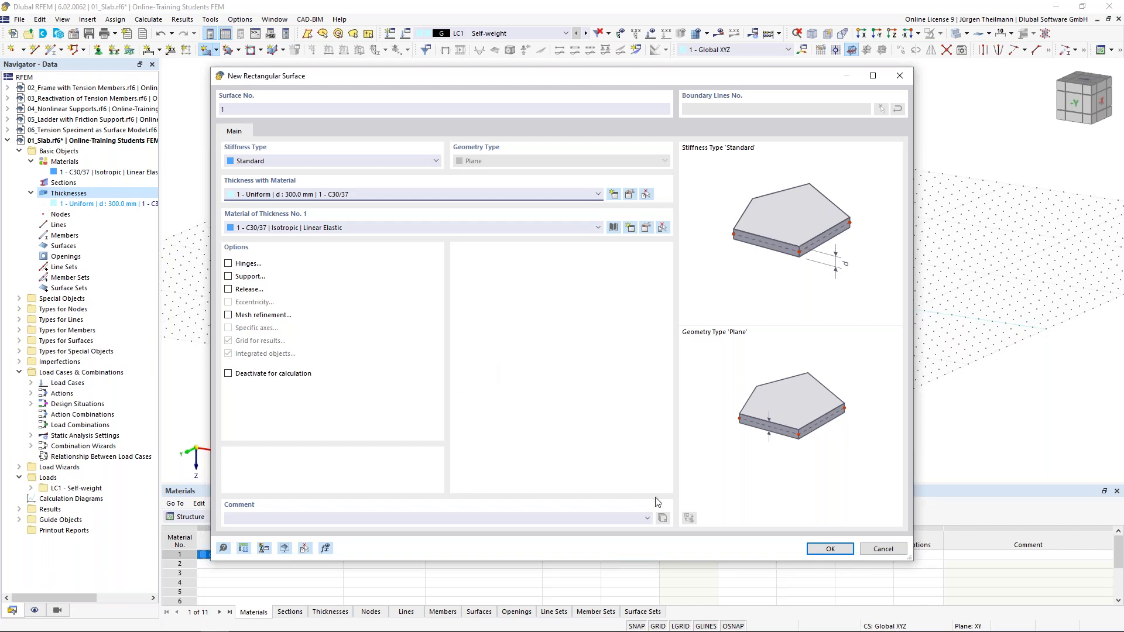
Draw the rectangular slab surface in the XY plane from the origin to X 10000 mm, Y 5000 mm.
click(813, 550)
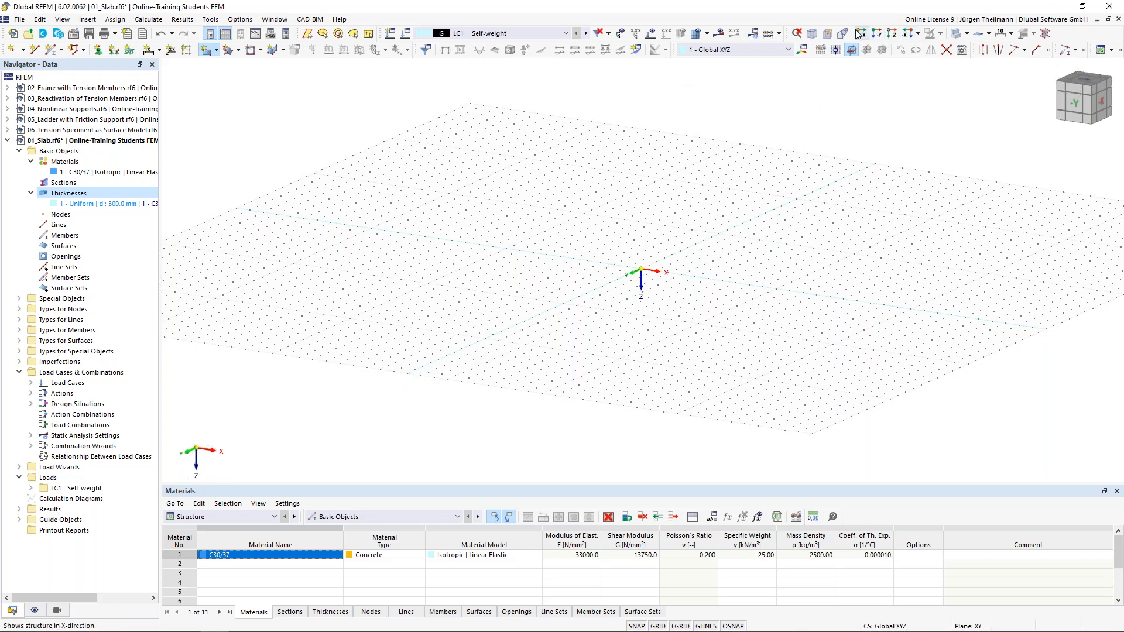
click(893, 38)
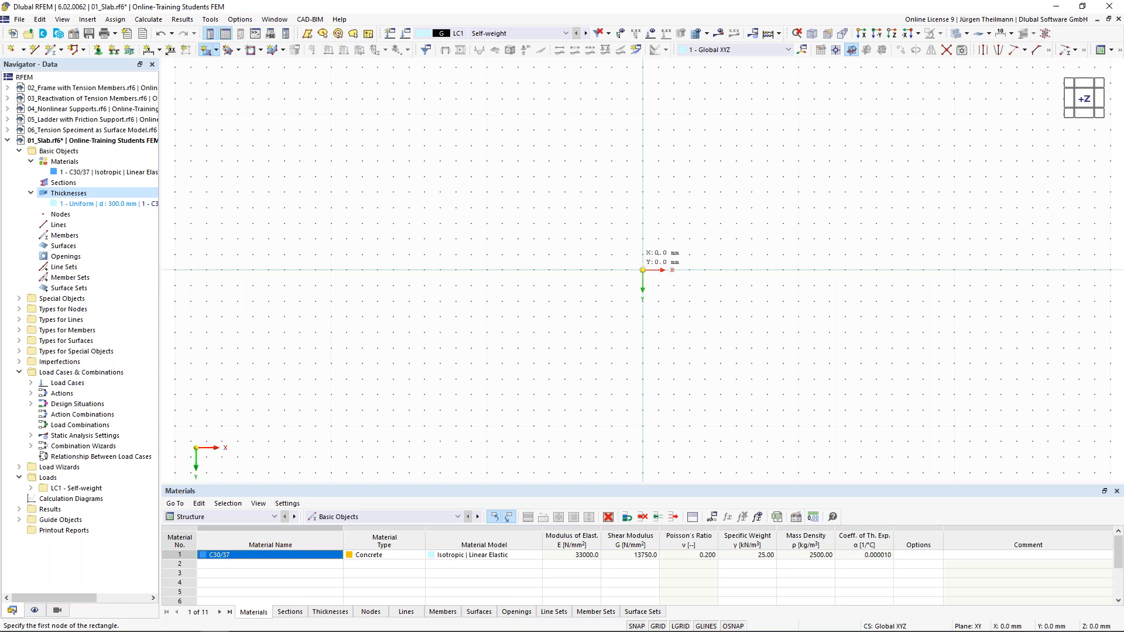
click(642, 270)
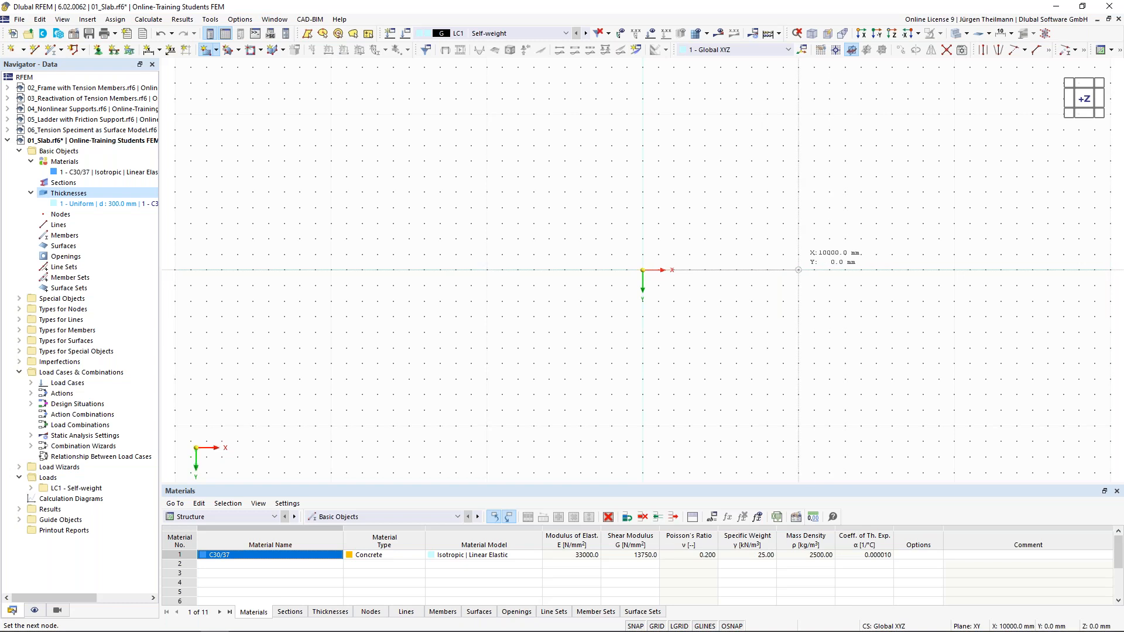
click(798, 347)
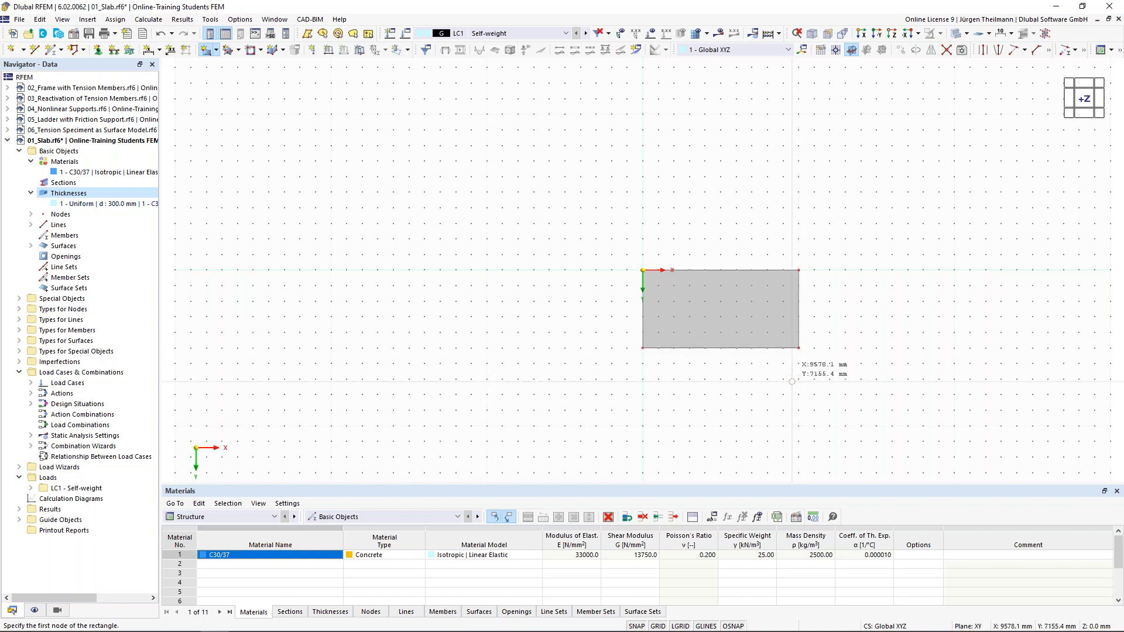
middle_drag(793, 381, 746, 387)
scroll(746, 387, up, 2)
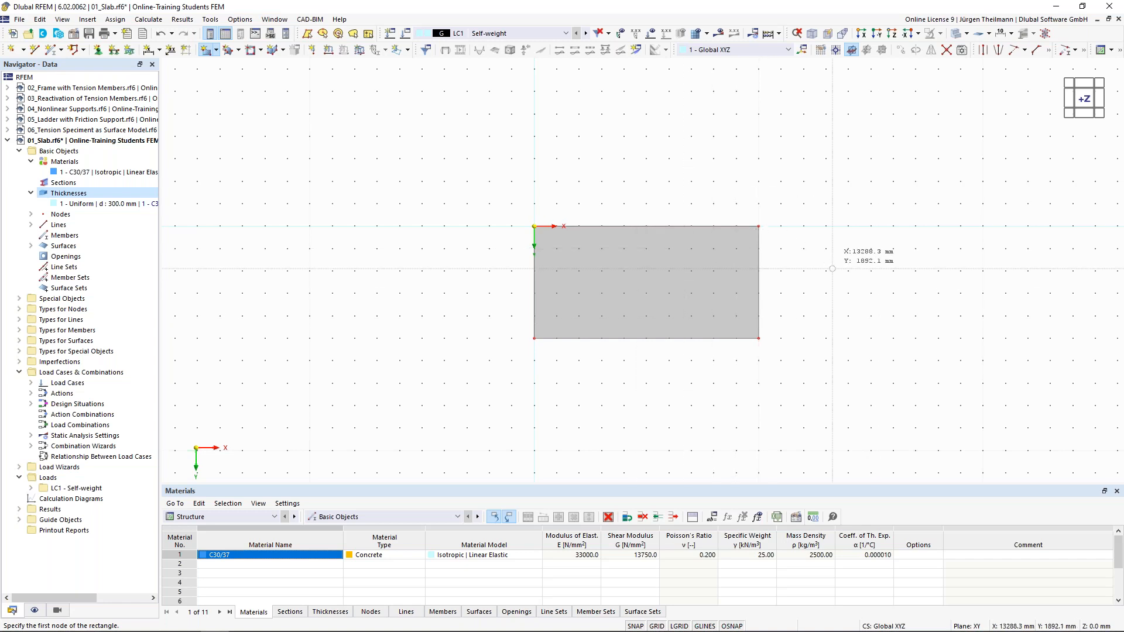
key(Escape)
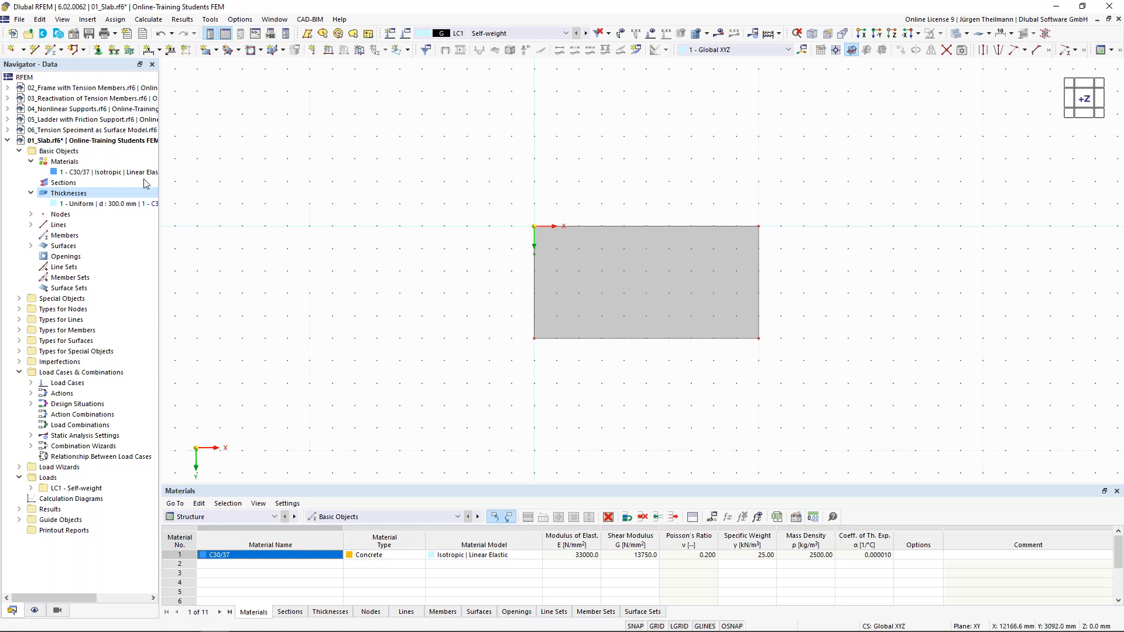
Make the C30/37 concrete a user-defined material and set its Poisson's ratio to 0.
double_click(56, 173)
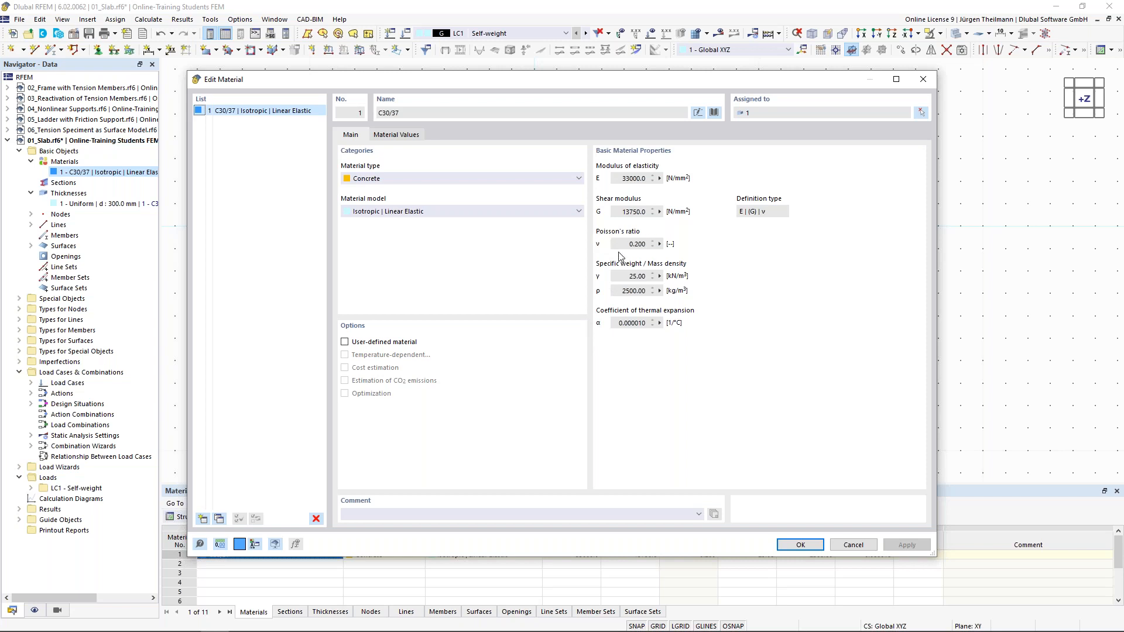
click(345, 343)
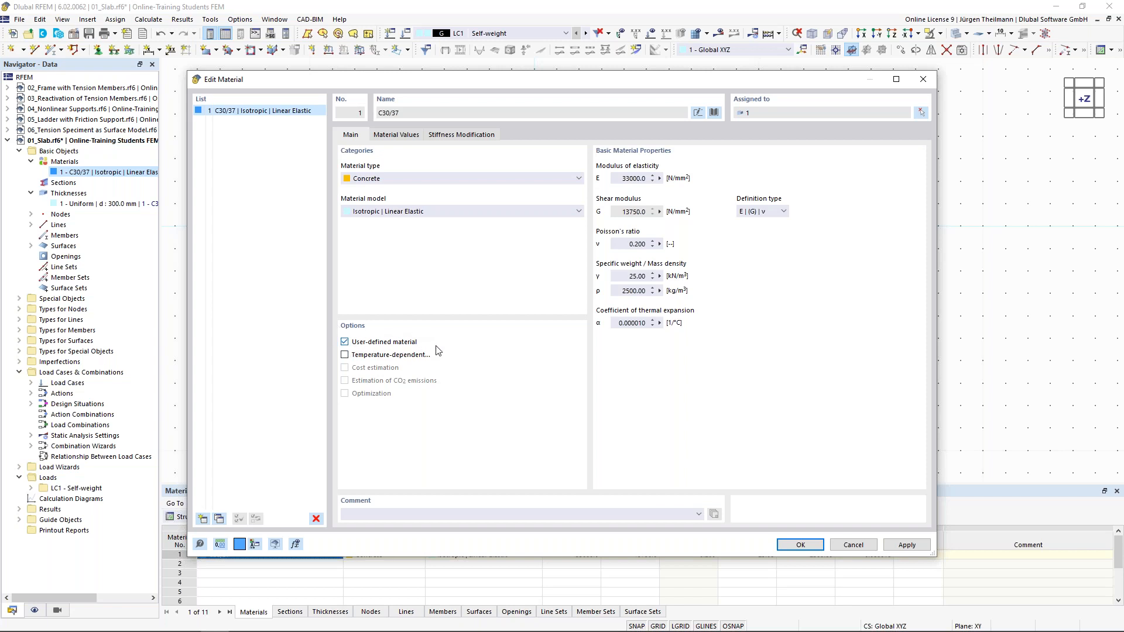
click(626, 243)
drag(625, 243, 647, 244)
text(0)
key(Tab)
click(800, 545)
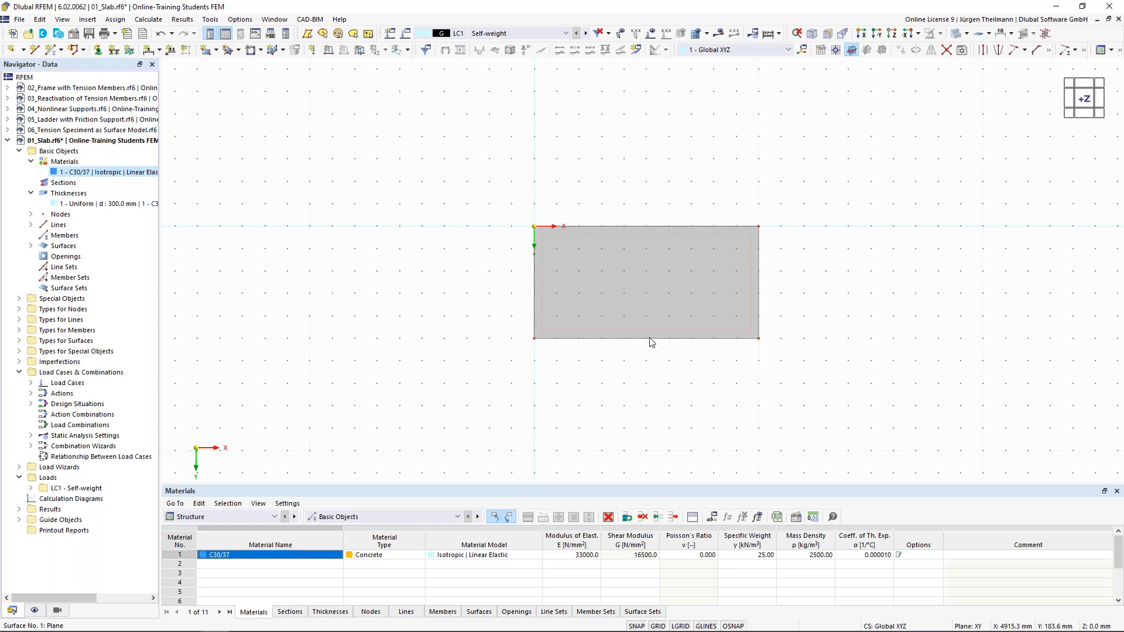
Draw a single line across the slab at mid-length, from X 5000, Y 5000 mm to X 5000, Y 0 mm.
click(35, 53)
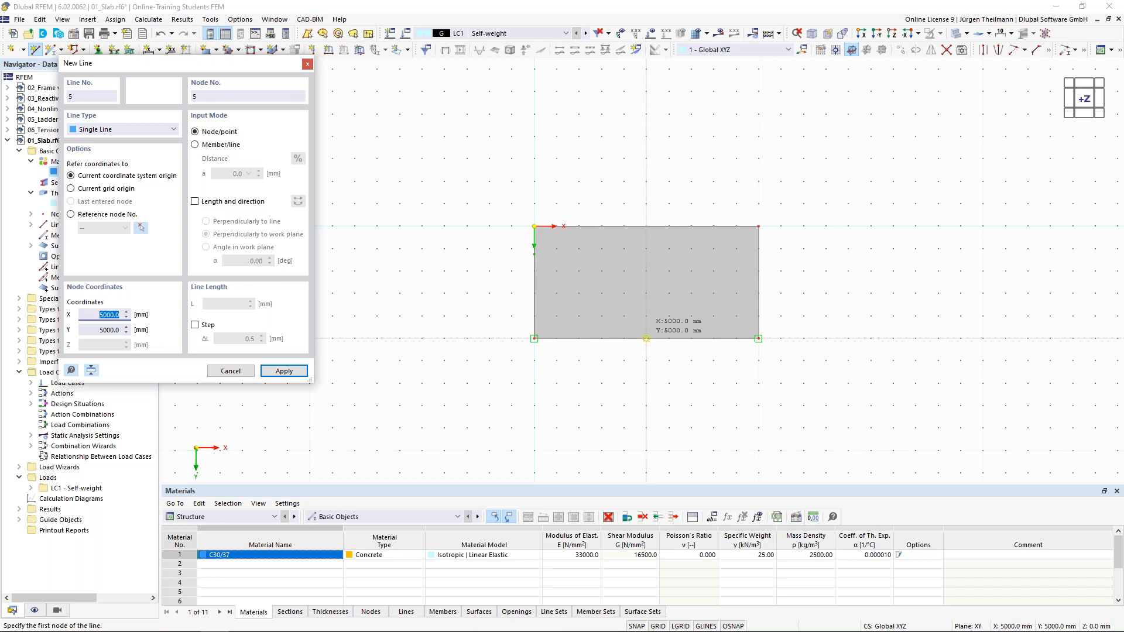
click(647, 339)
click(647, 339)
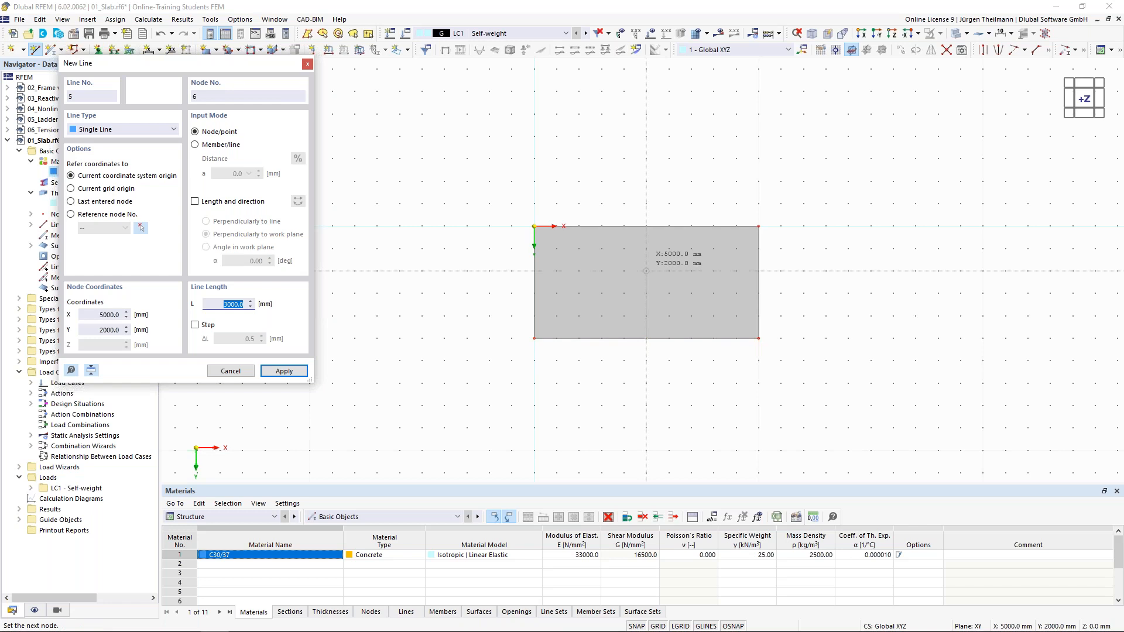
click(647, 226)
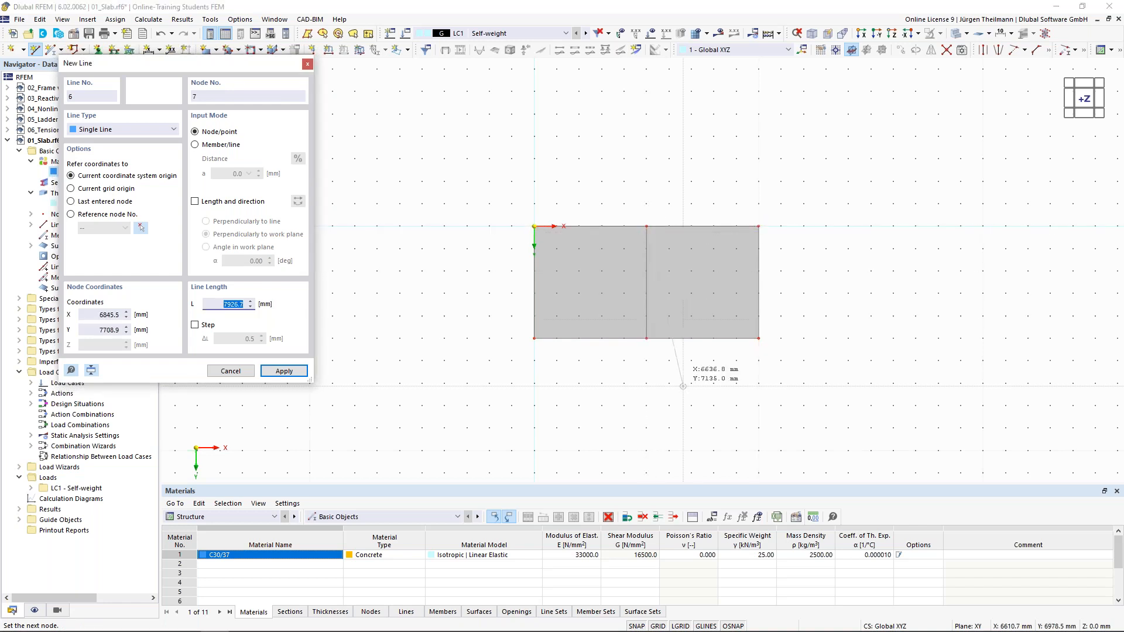
right_click(691, 406)
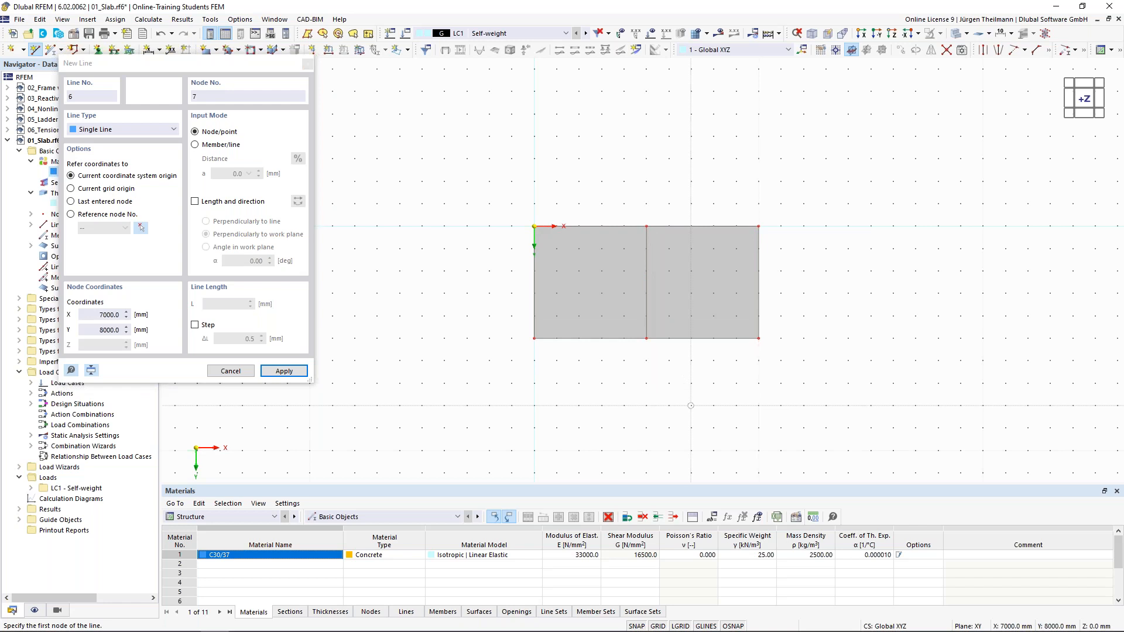
right_click(691, 406)
scroll(691, 406, up, 1)
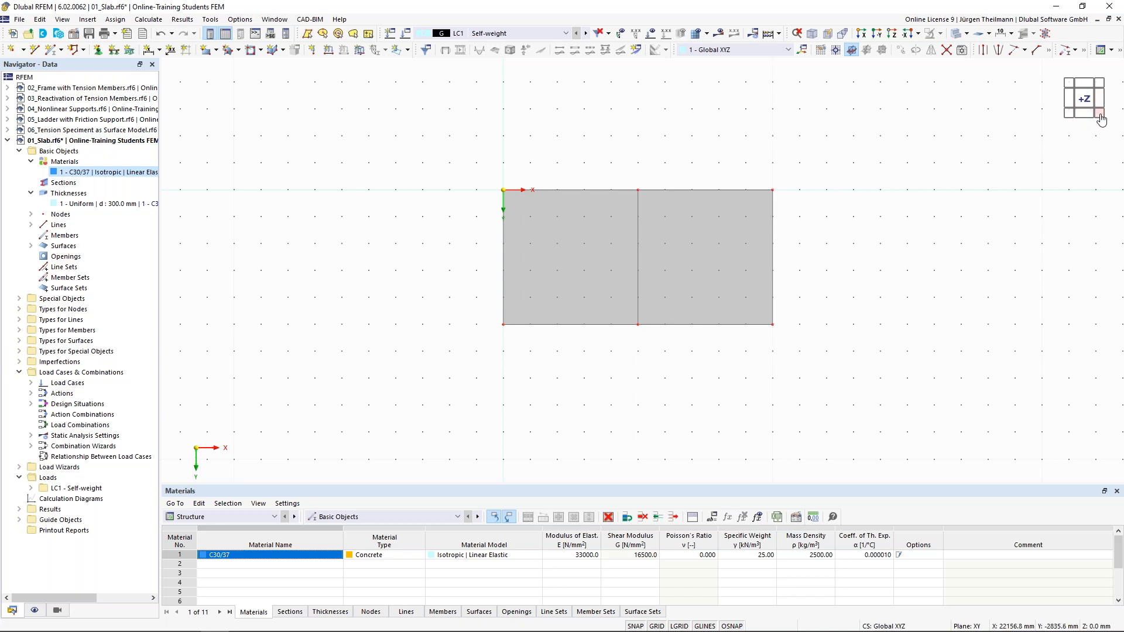
Inspect the dividing line's end node on the slab edge and undo the line.
click(1100, 113)
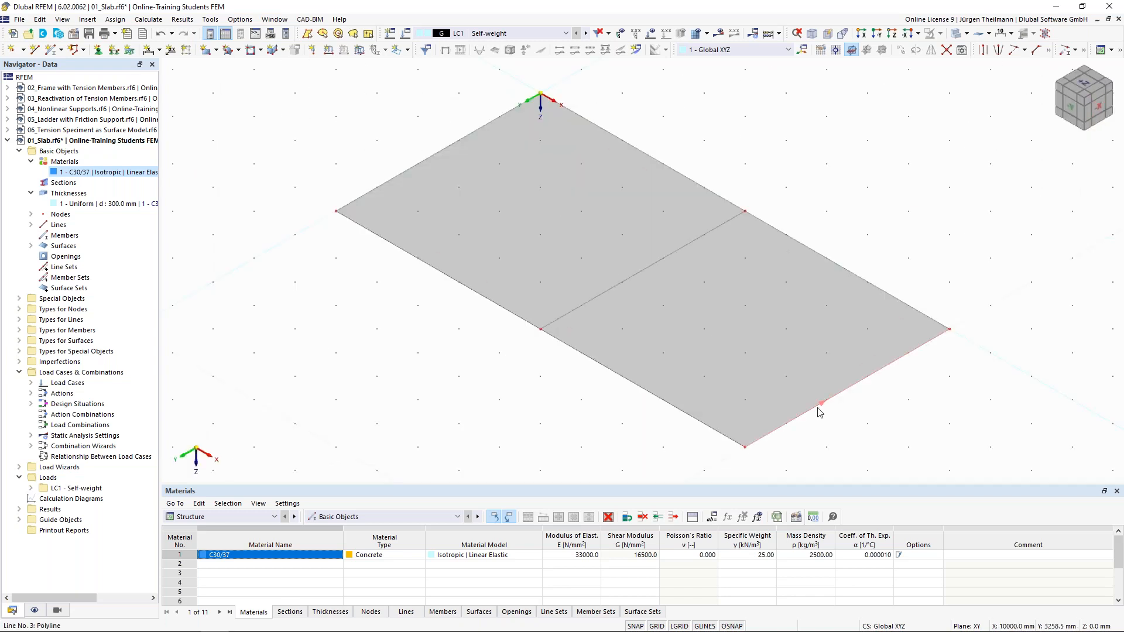
scroll(818, 409, down, 3)
middle_drag(855, 428, 756, 359)
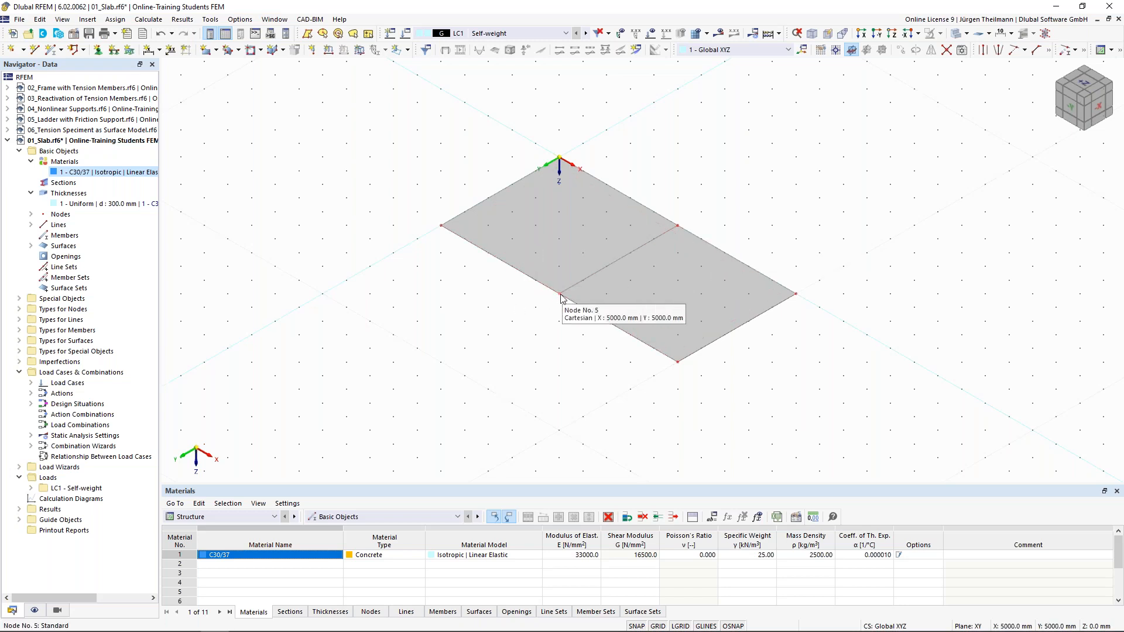
scroll(560, 304, up, 5)
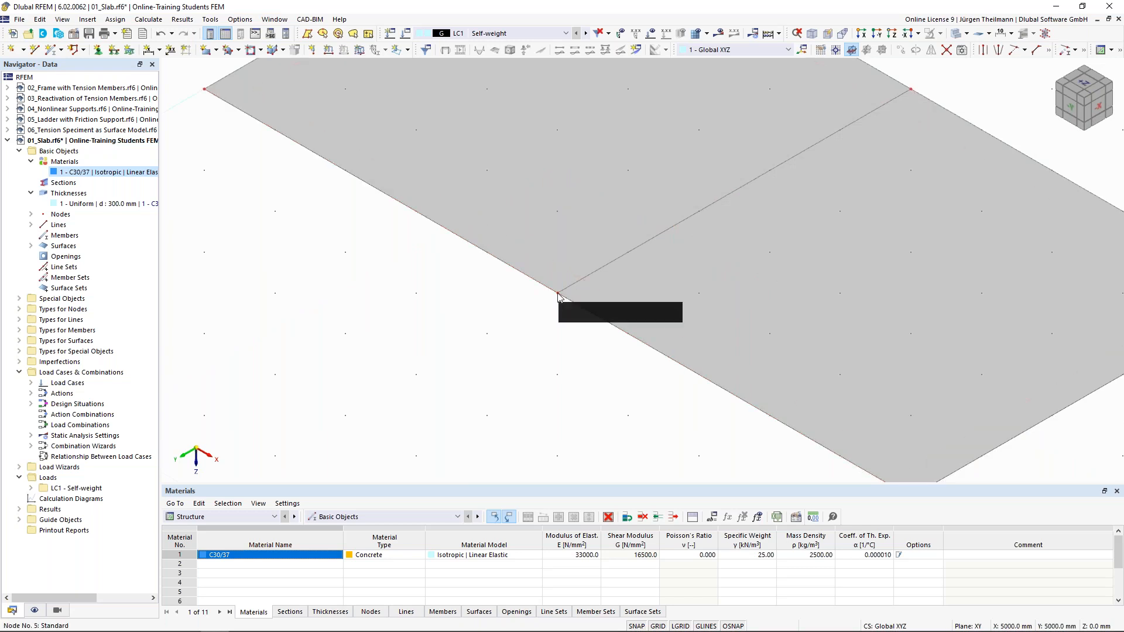
scroll(558, 298, down, 2)
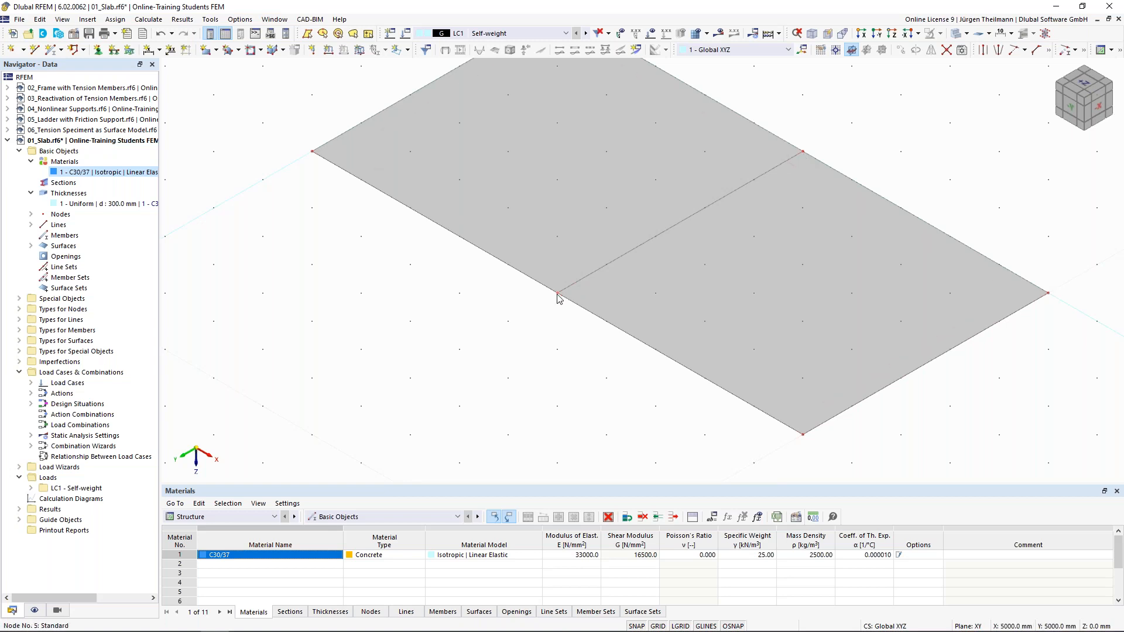
click(160, 35)
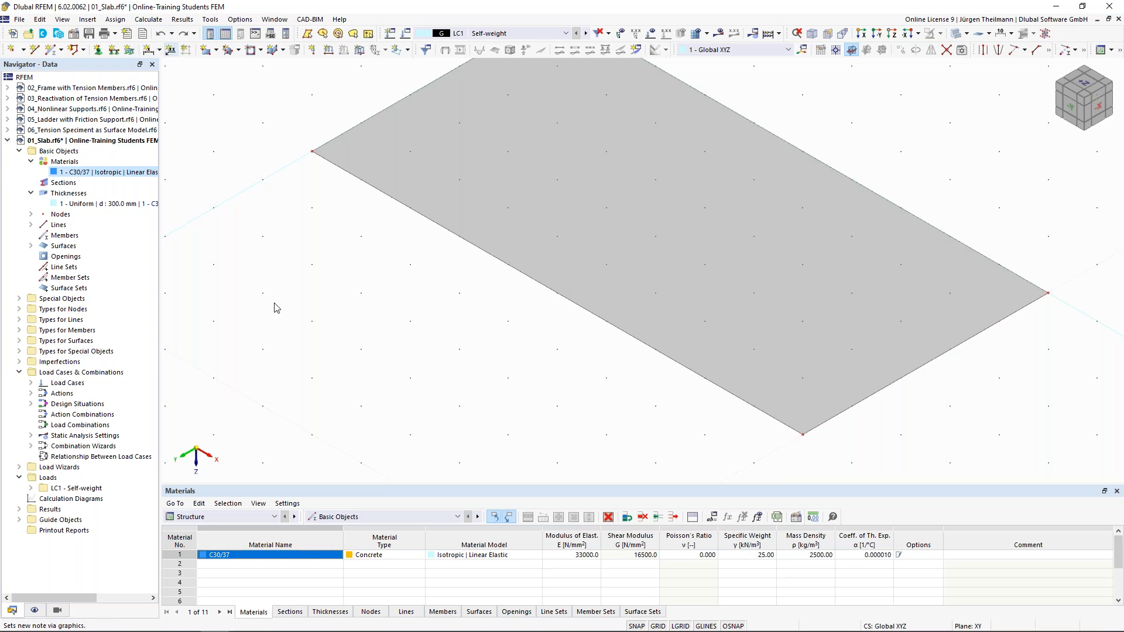
Turn on the Auto Connect Lines/Members option for the model.
right_click(299, 273)
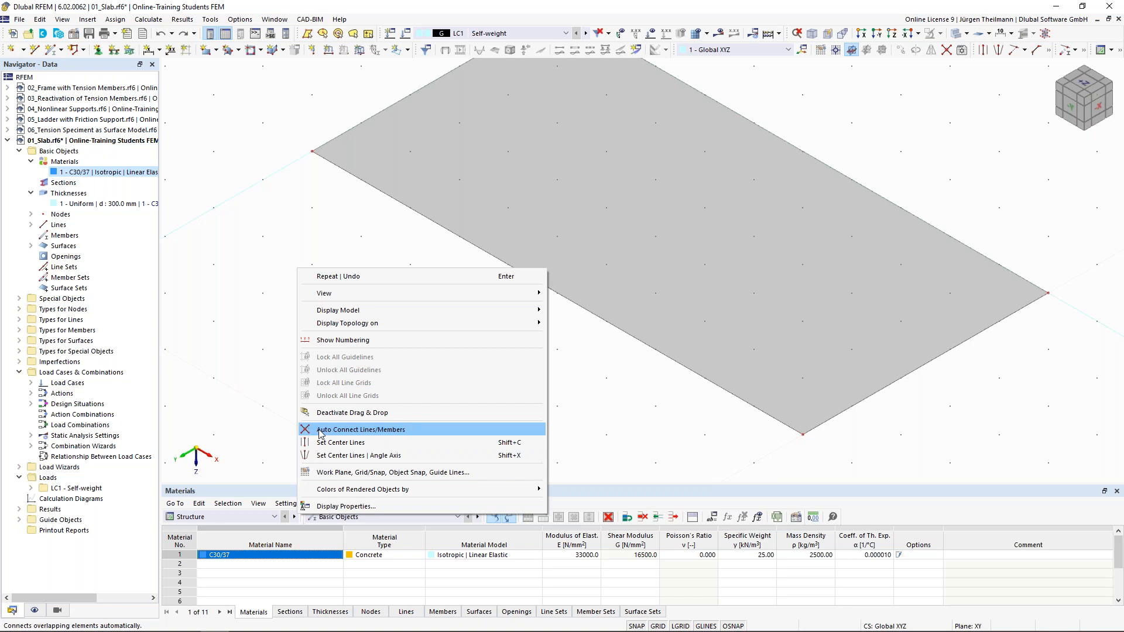
click(415, 430)
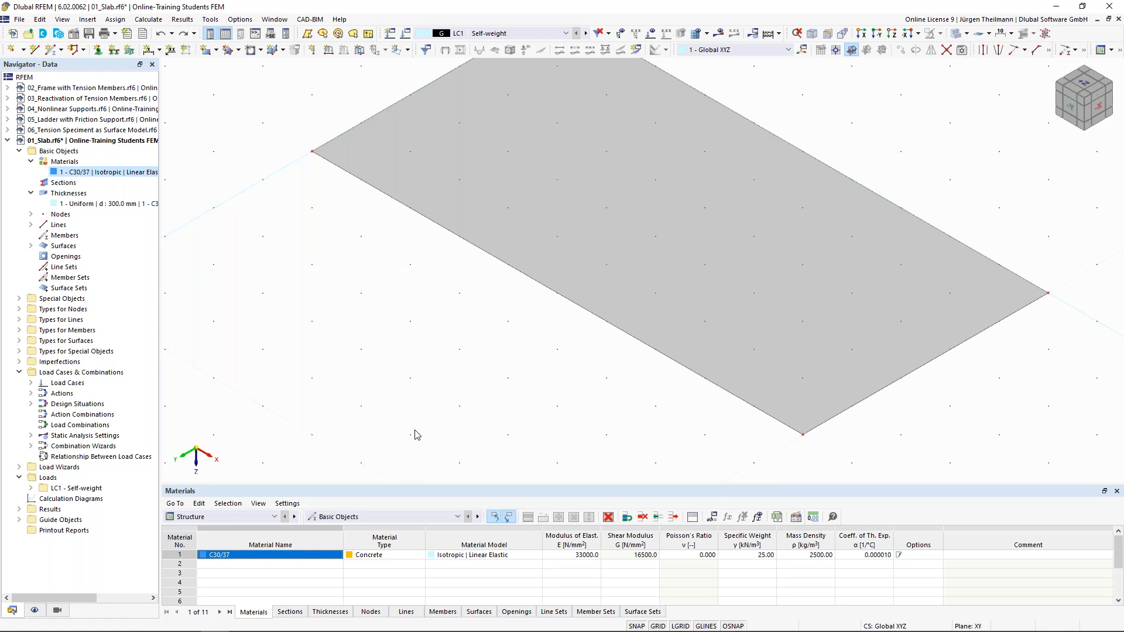
right_click(282, 288)
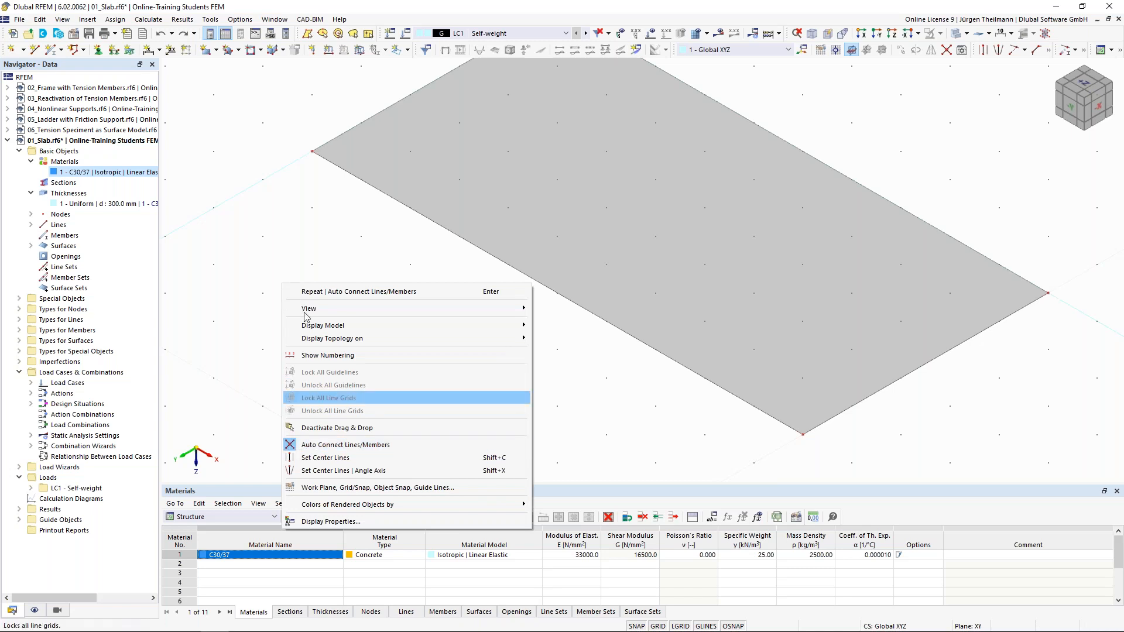
click(262, 200)
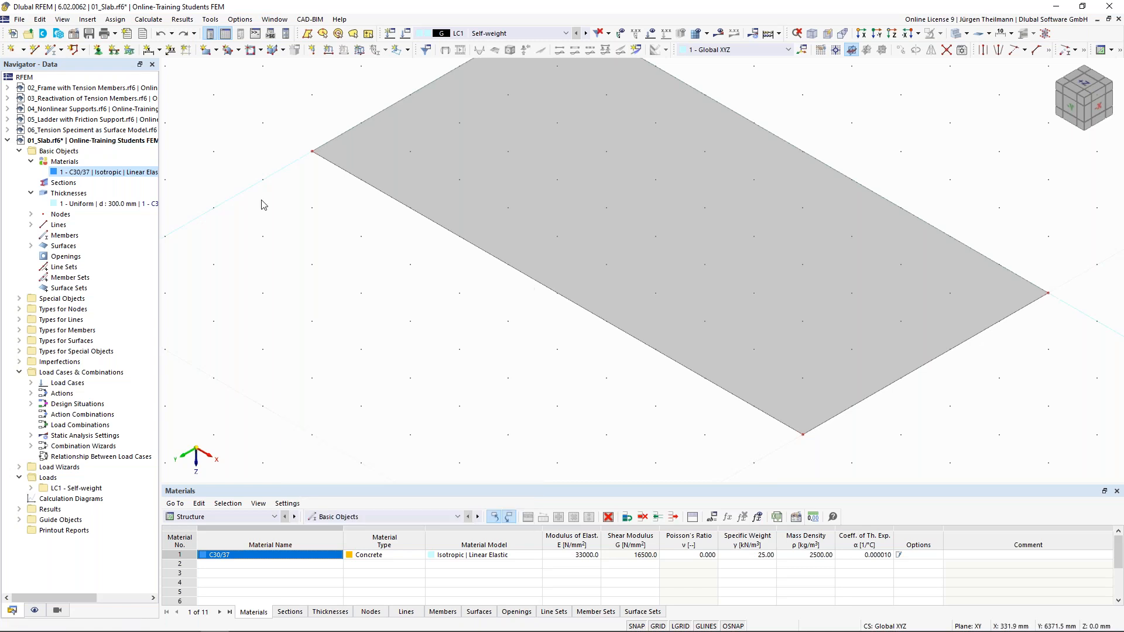
Draw the slab's middle dividing line again between the midpoints of its two long edges, with automatic connection active.
click(34, 51)
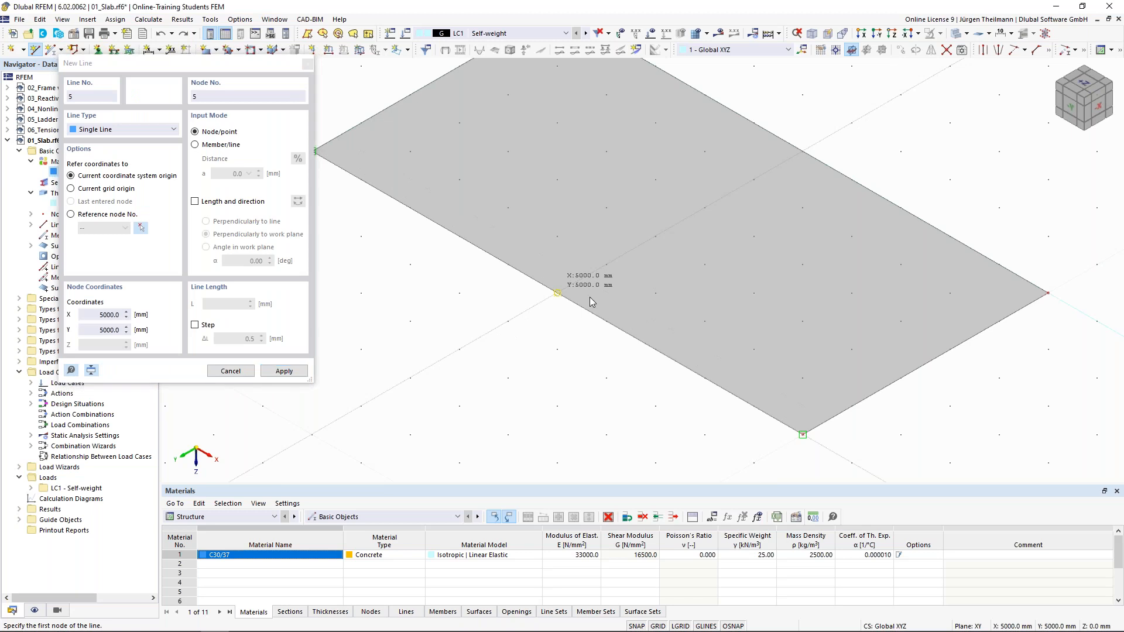
click(557, 292)
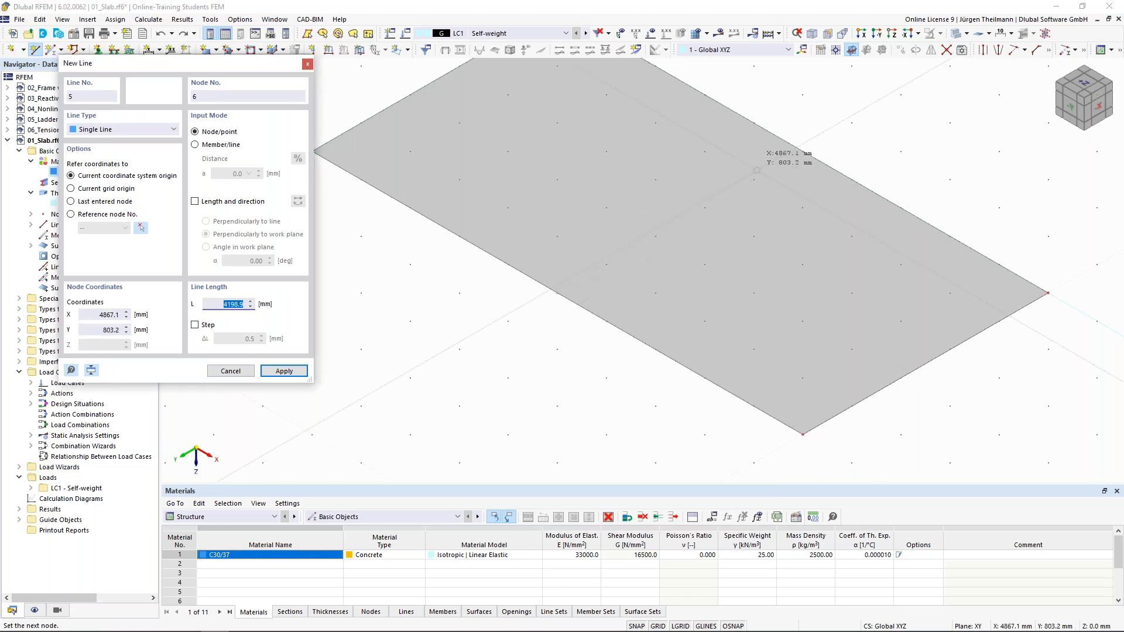
click(802, 151)
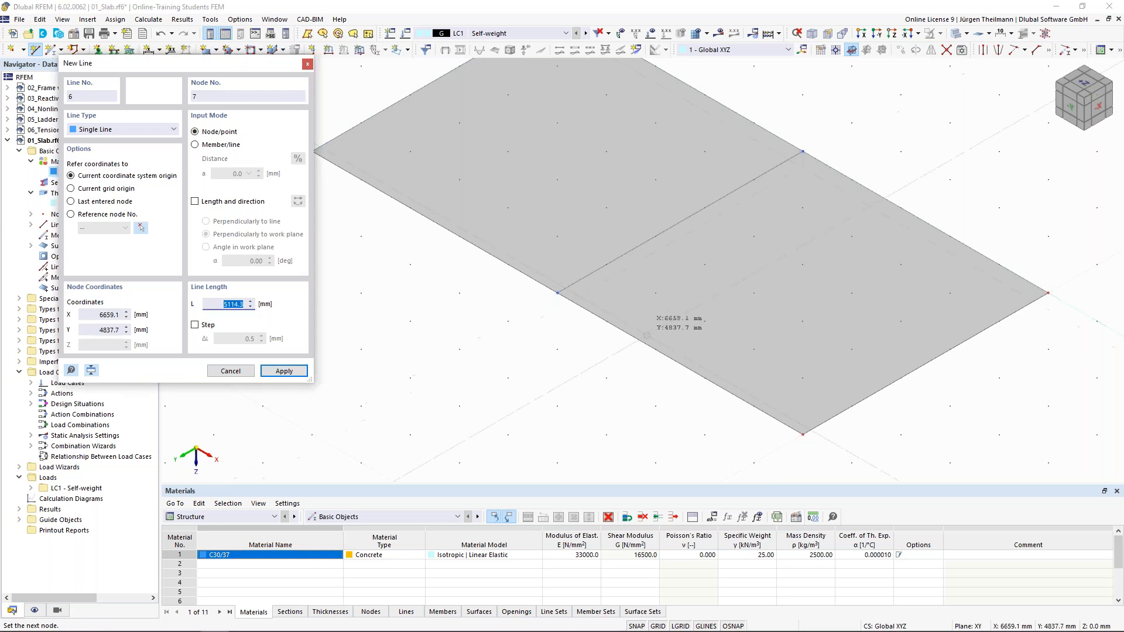
right_click(528, 410)
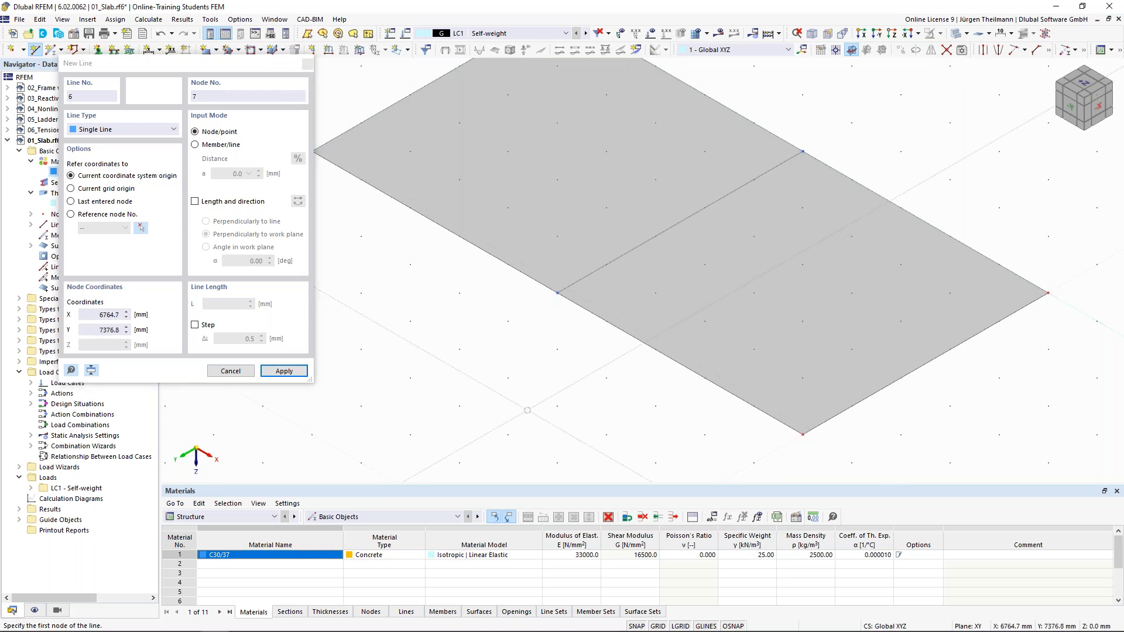
Examine the dividing line's end node on the slab's long edge, comparing the Standard and On Line node types and checking its on-line parameters.
key(Escape)
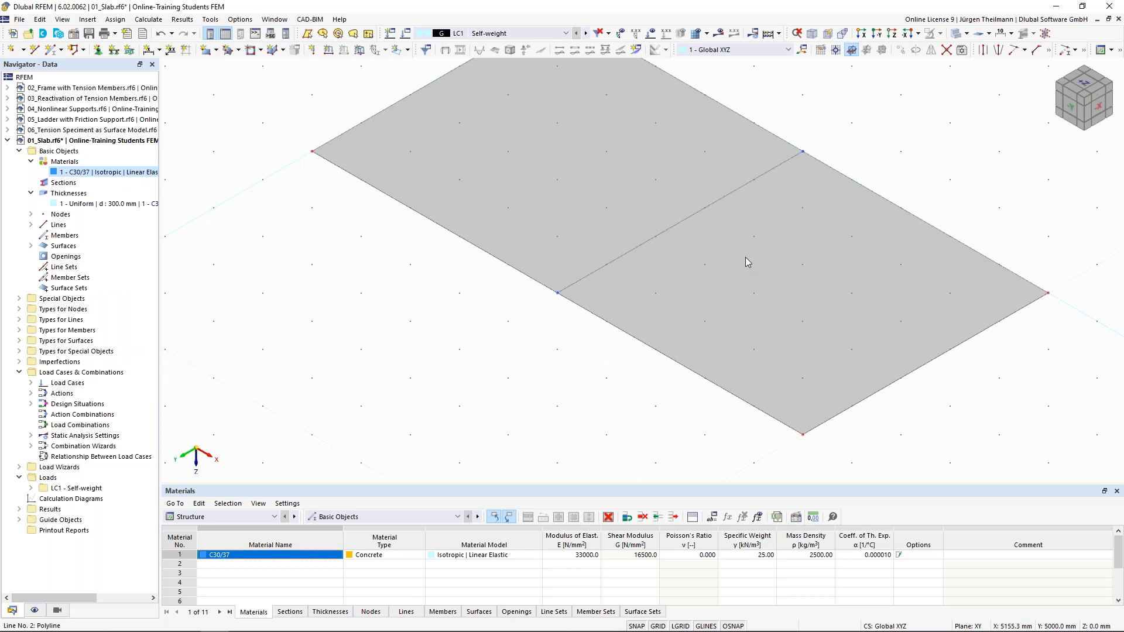
double_click(558, 295)
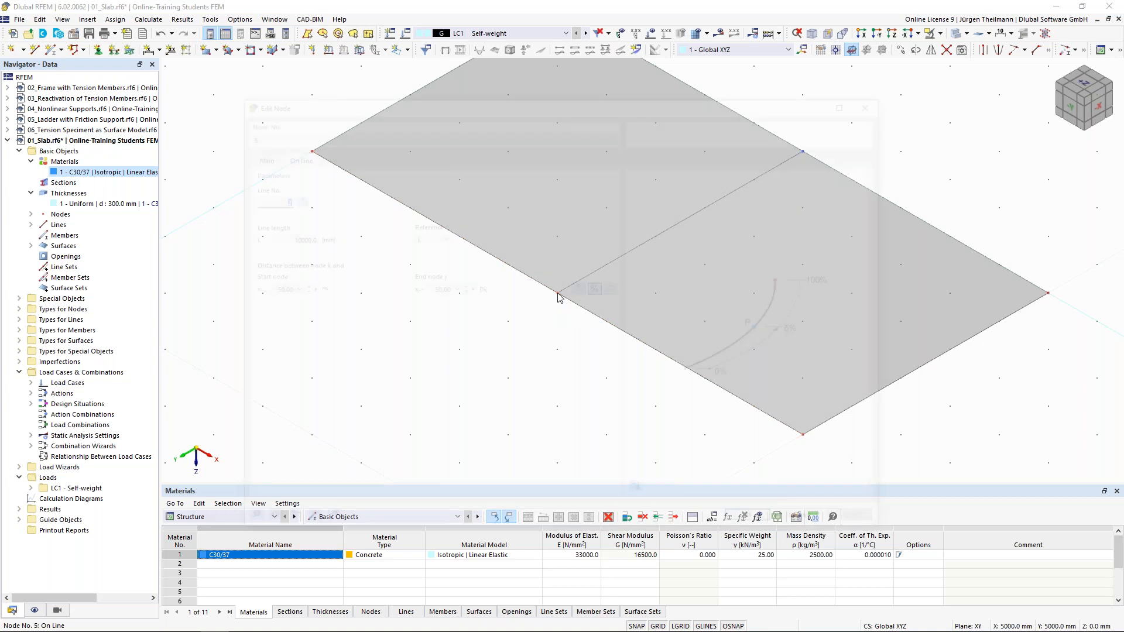
click(254, 157)
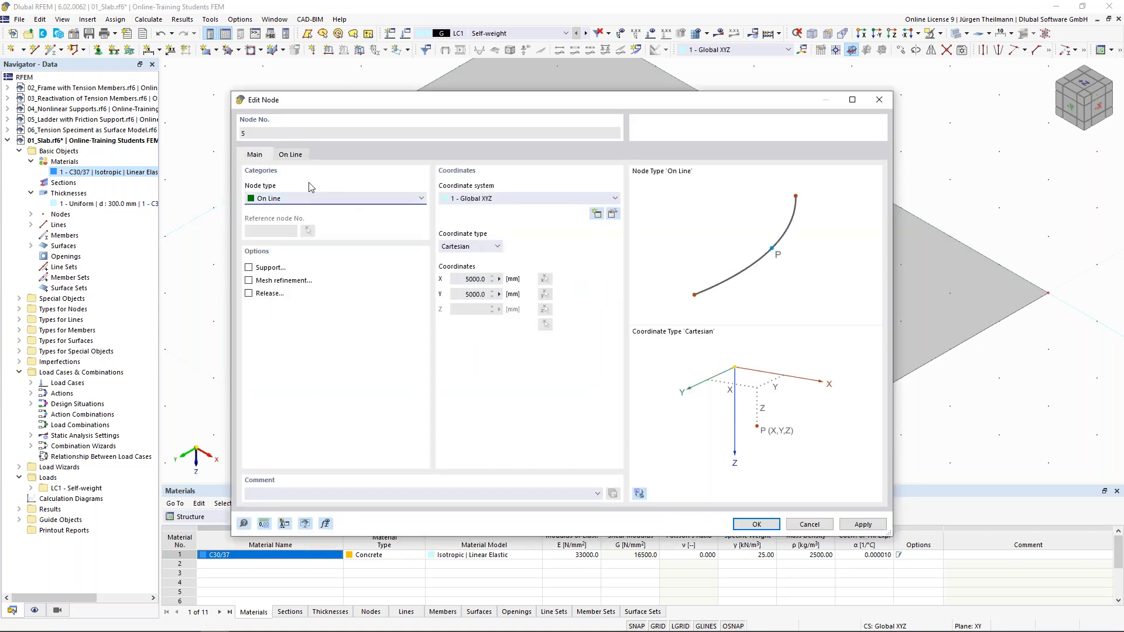
click(284, 199)
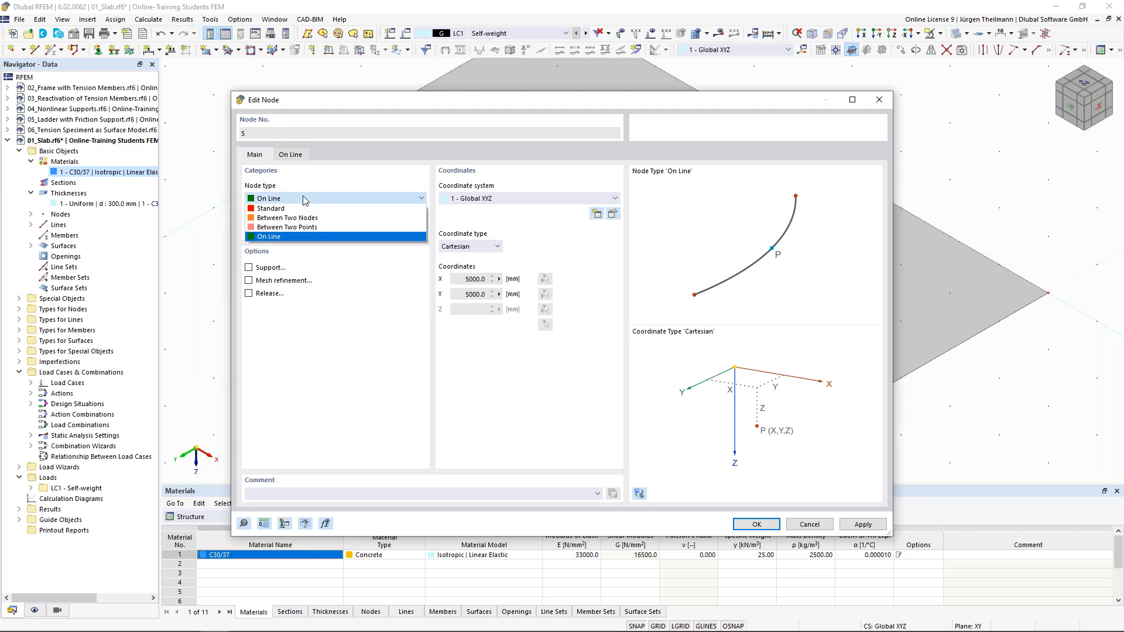
click(304, 210)
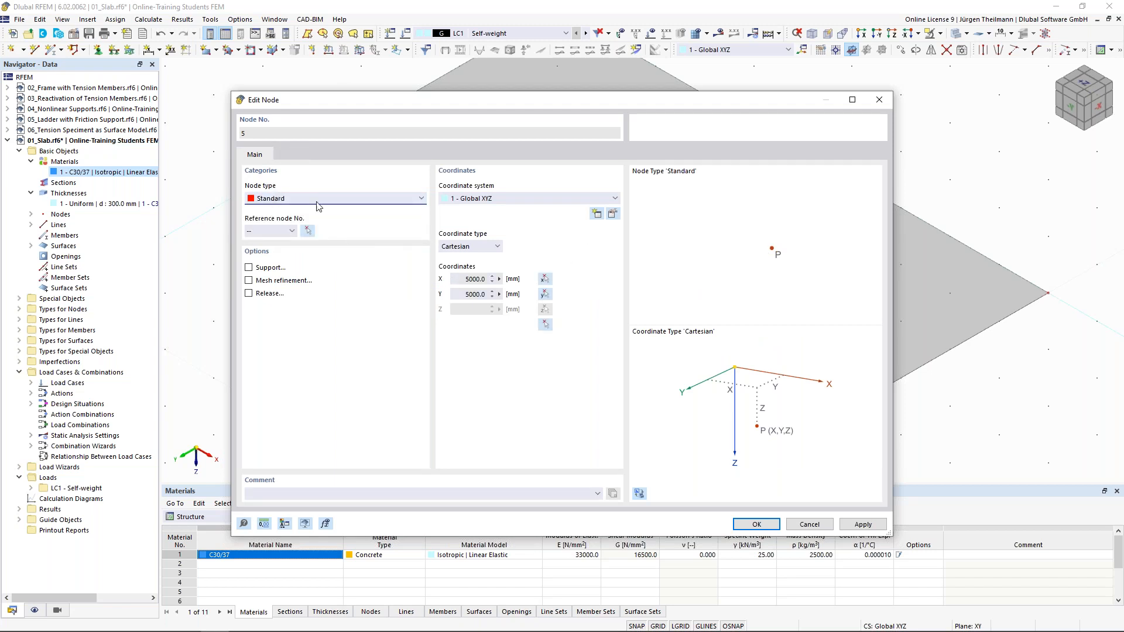
click(284, 199)
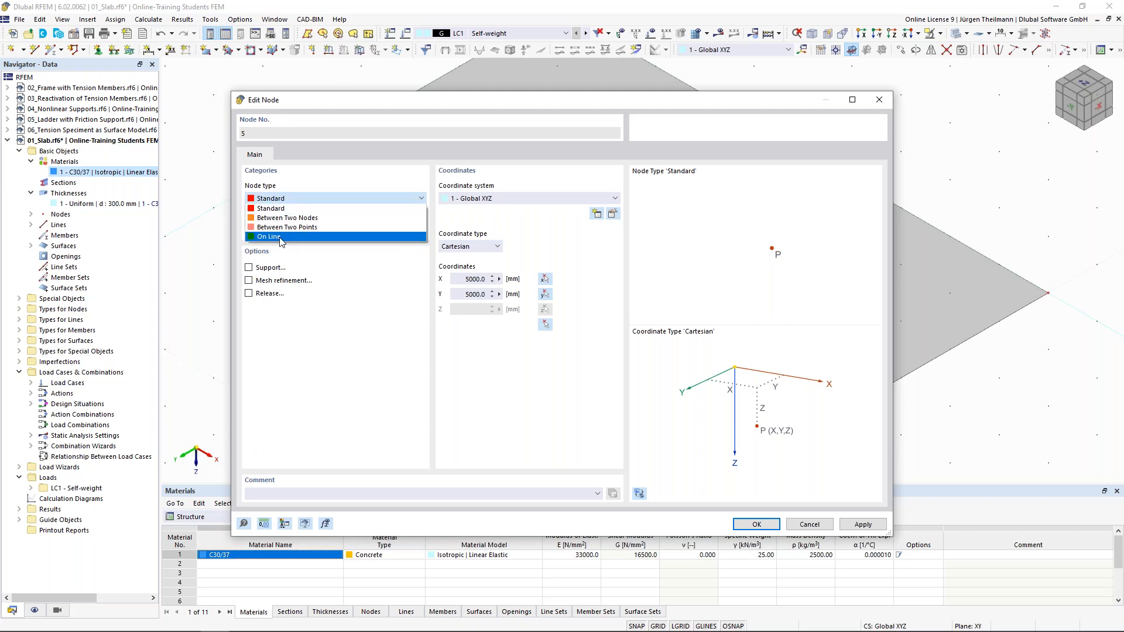
click(280, 237)
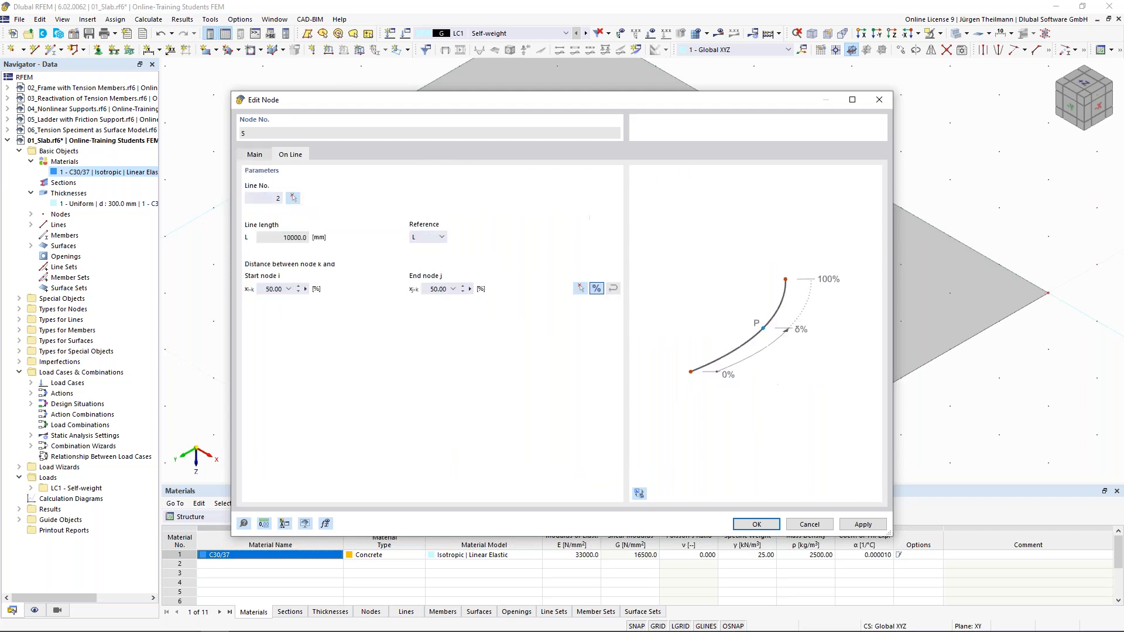
click(258, 153)
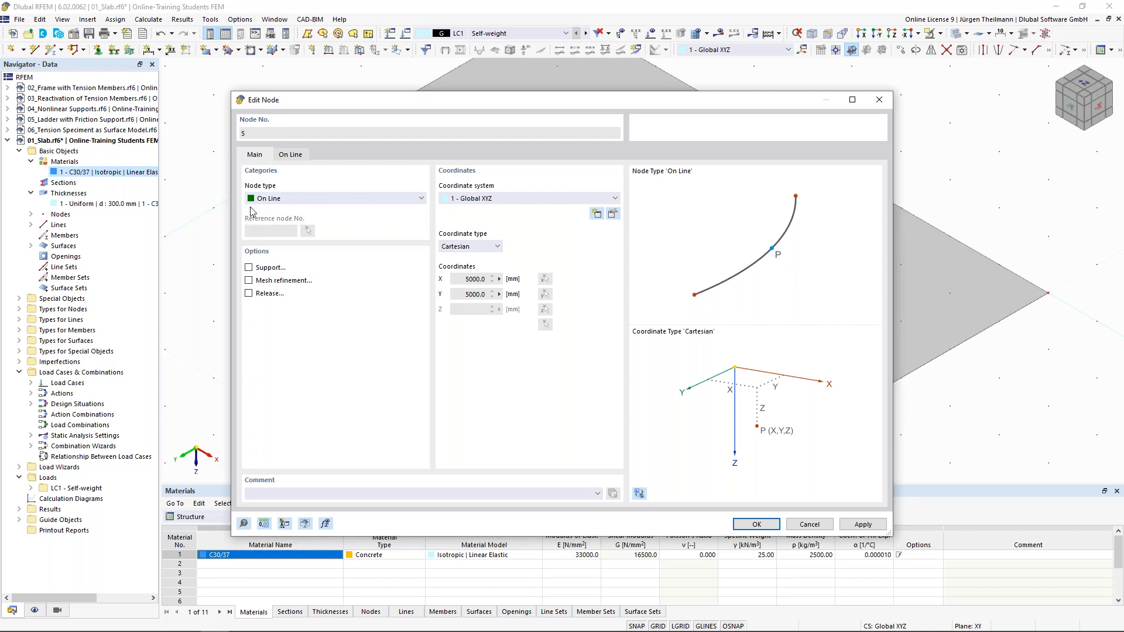
click(293, 156)
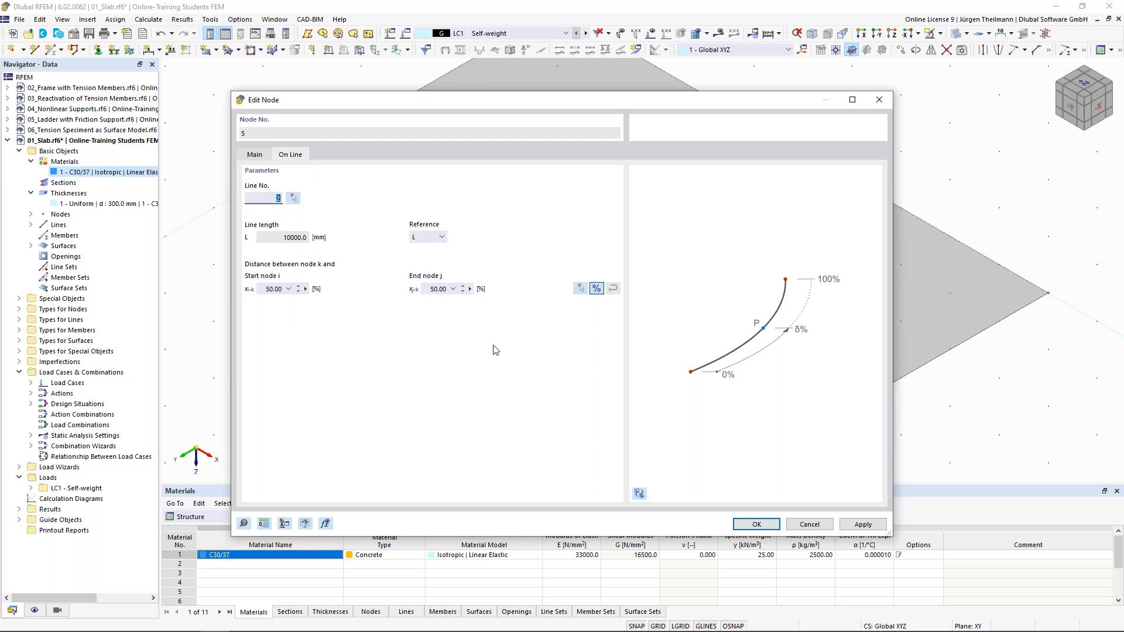
click(768, 528)
Try to move the slab's short end edge outward as a single line, and undo the move.
middle_drag(487, 303, 477, 258)
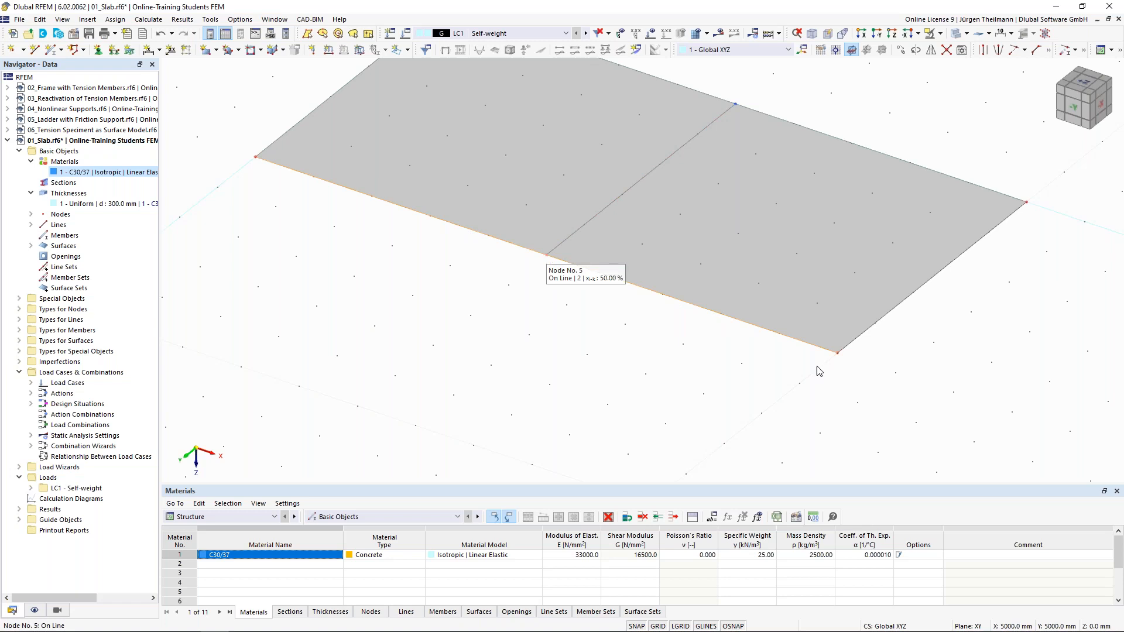
scroll(817, 367, down, 3)
middle_drag(728, 333, 632, 333)
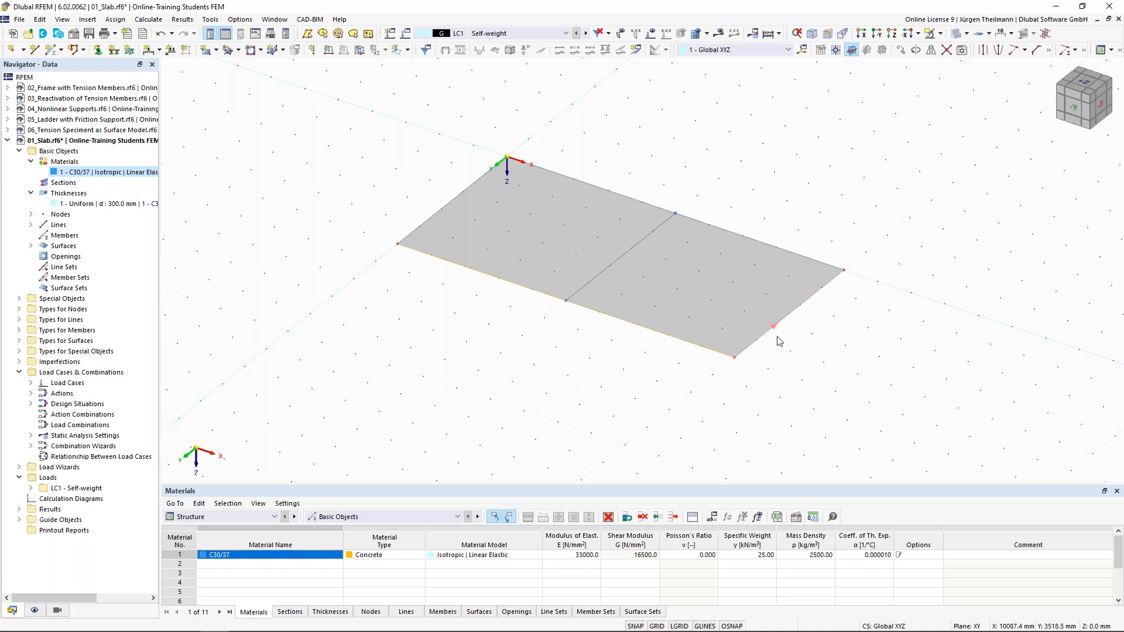
drag(771, 334, 869, 405)
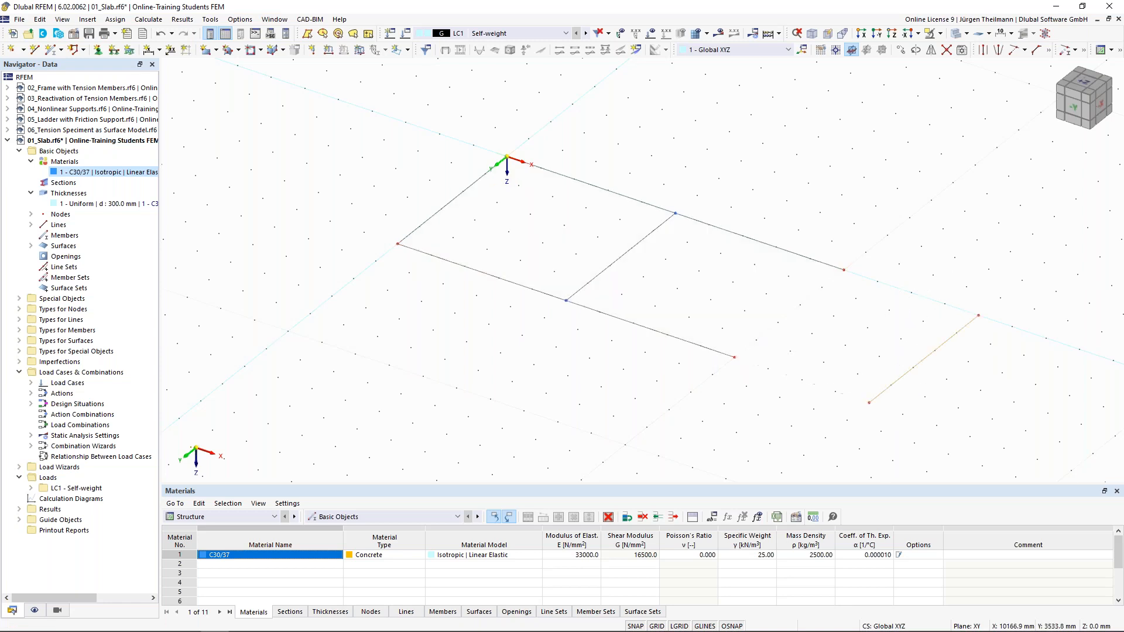
click(167, 44)
Select the slab's short end edge together with its two corner nodes, stretch the slab lengthwise with them, and undo the stretch.
ctrl+middle_drag(774, 425, 816, 417)
drag(759, 178, 871, 391)
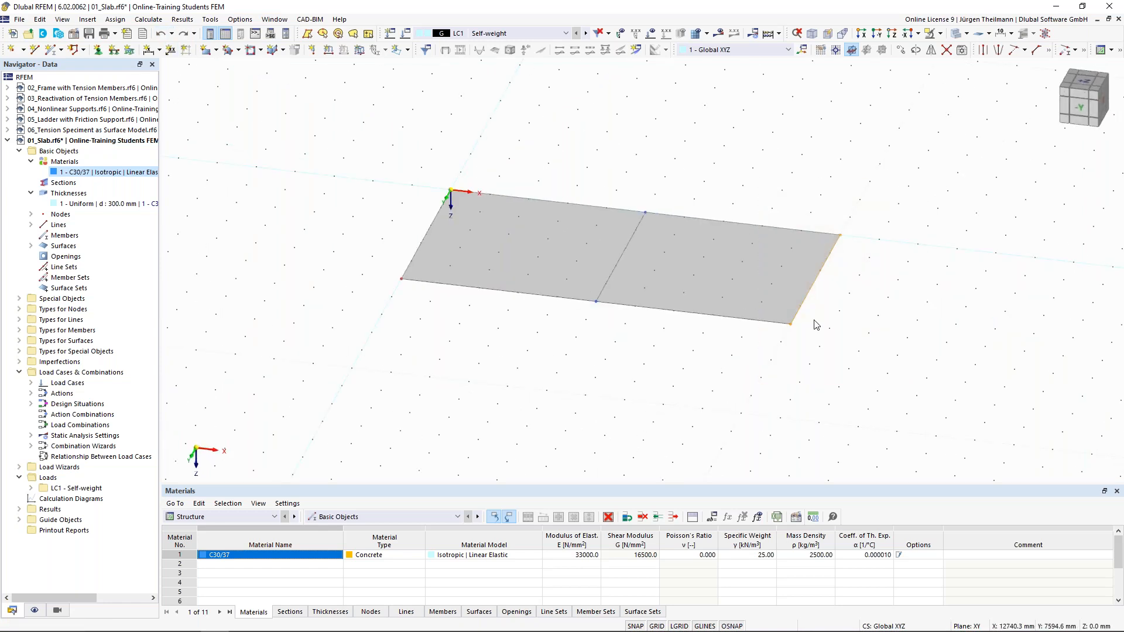
drag(799, 312, 916, 342)
drag(913, 340, 913, 339)
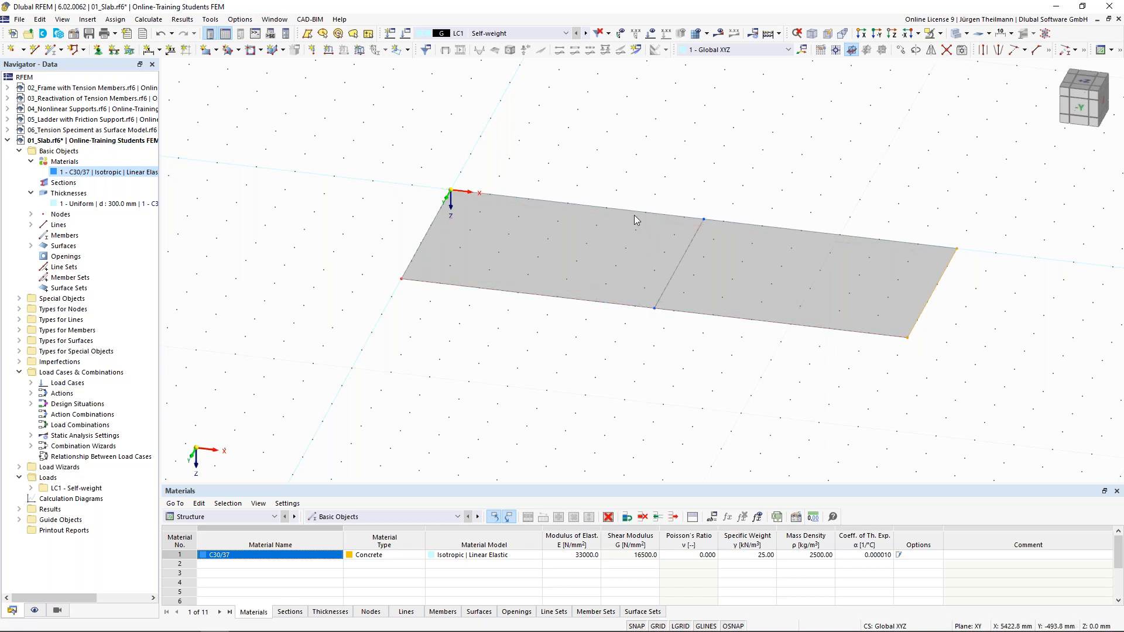
click(161, 34)
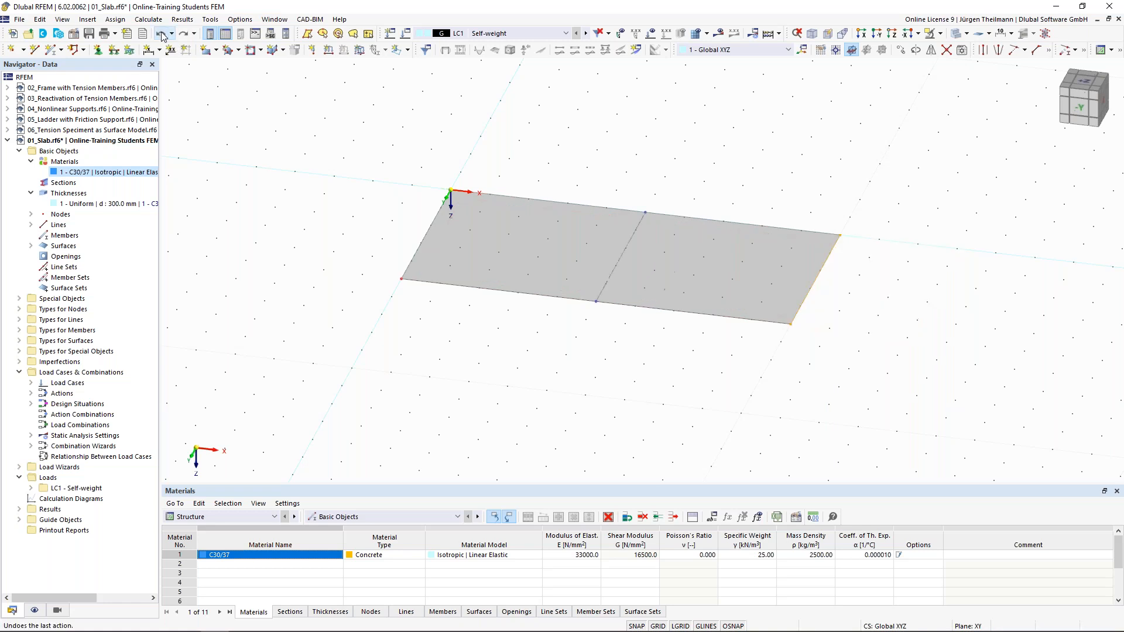
ctrl+middle_drag(667, 391, 582, 379)
click(582, 378)
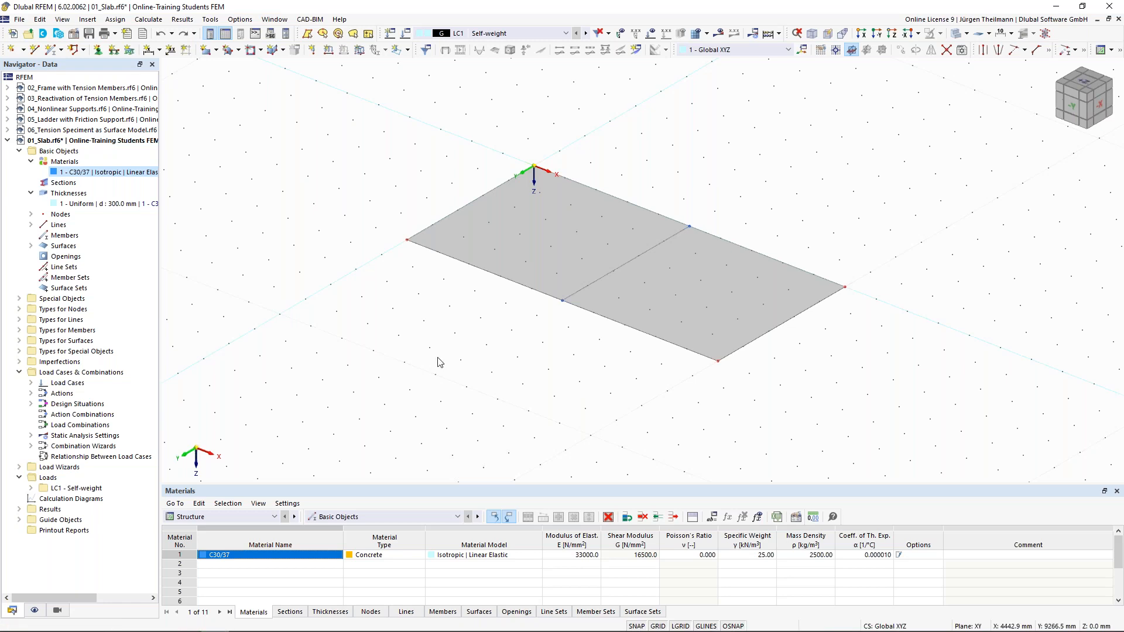
Assign the Hinged line support to the slab's two short edges and the middle dividing line (lines 1, 3 and 5).
ctrl+middle_drag(541, 388, 634, 384)
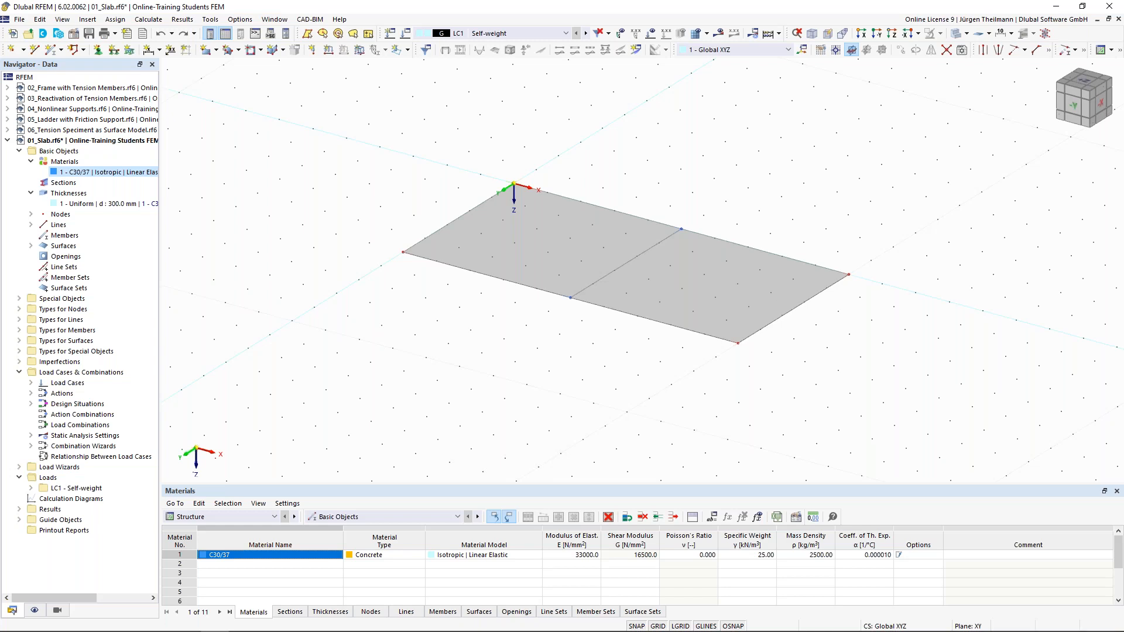
click(113, 54)
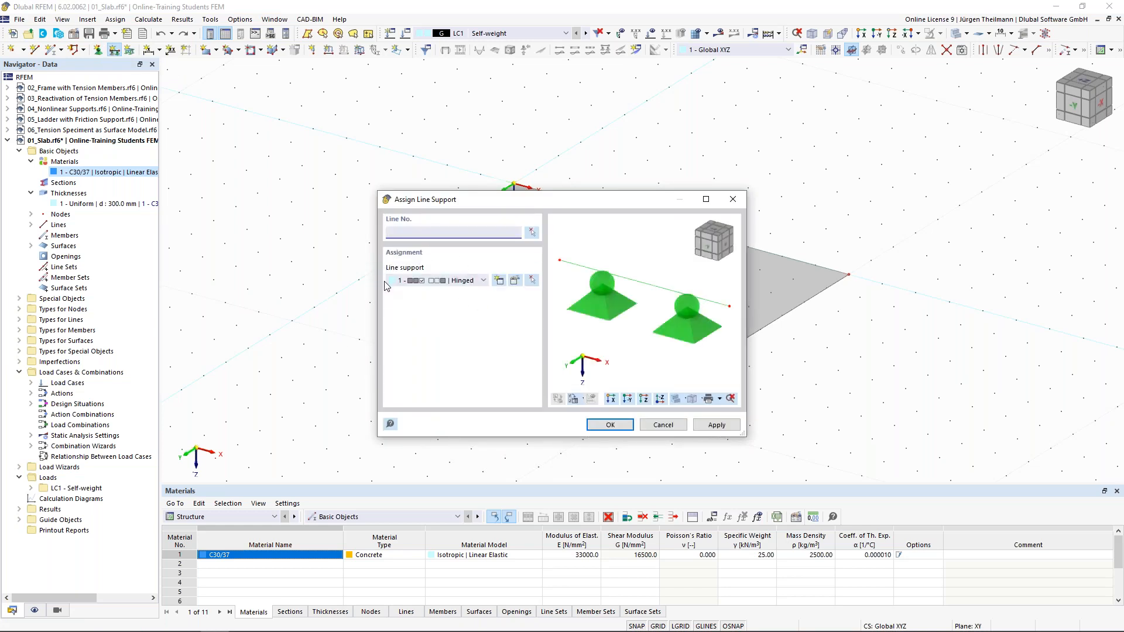
click(484, 280)
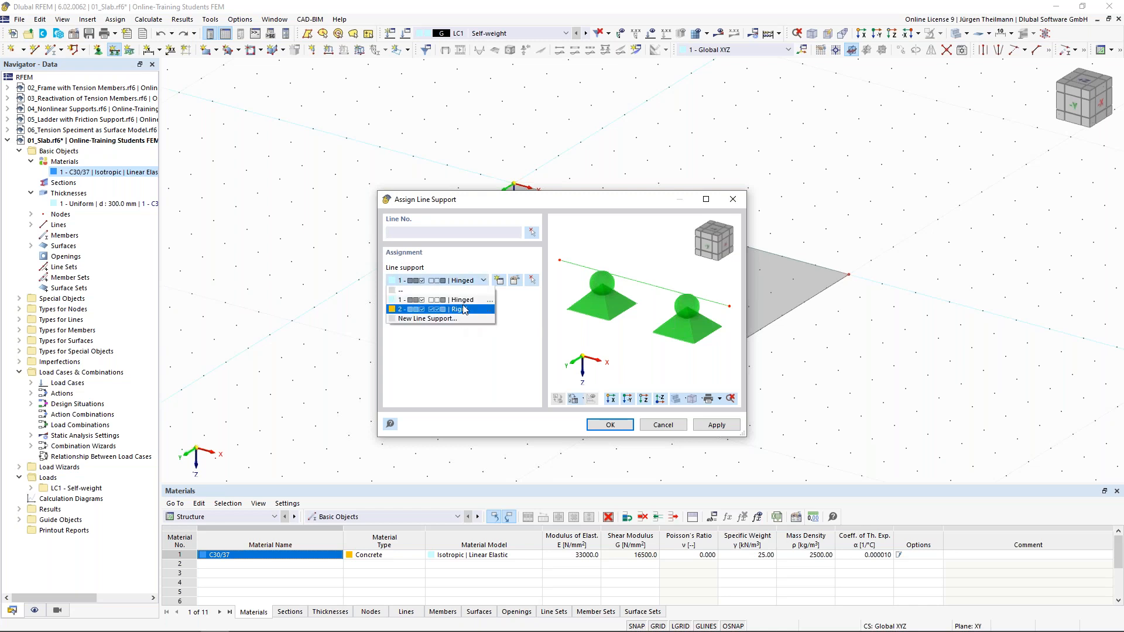
click(480, 280)
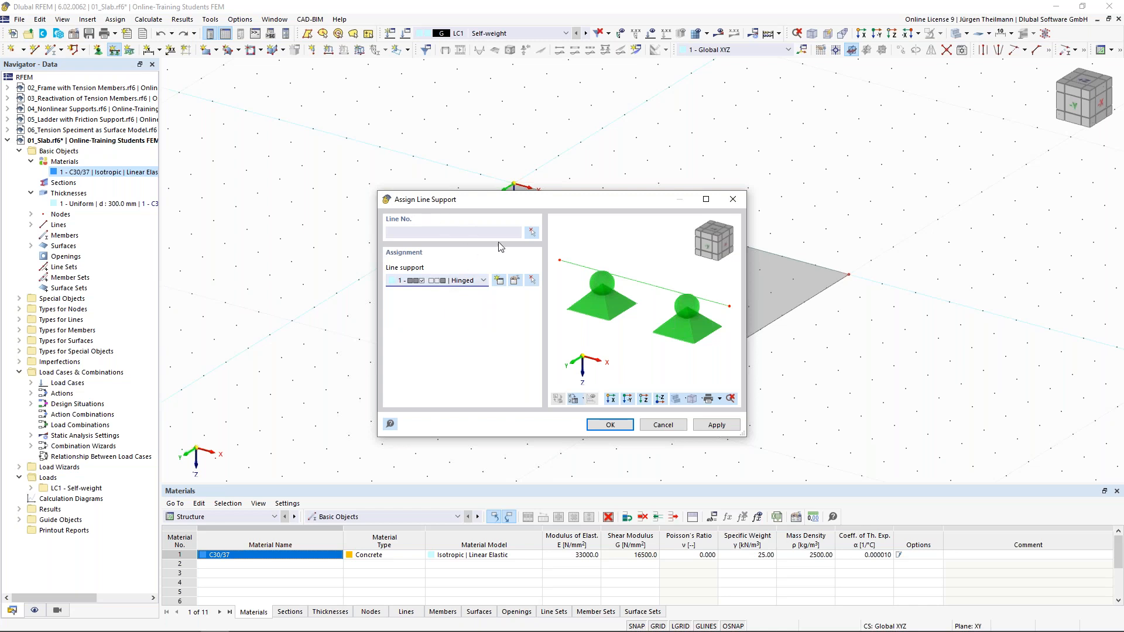
click(532, 233)
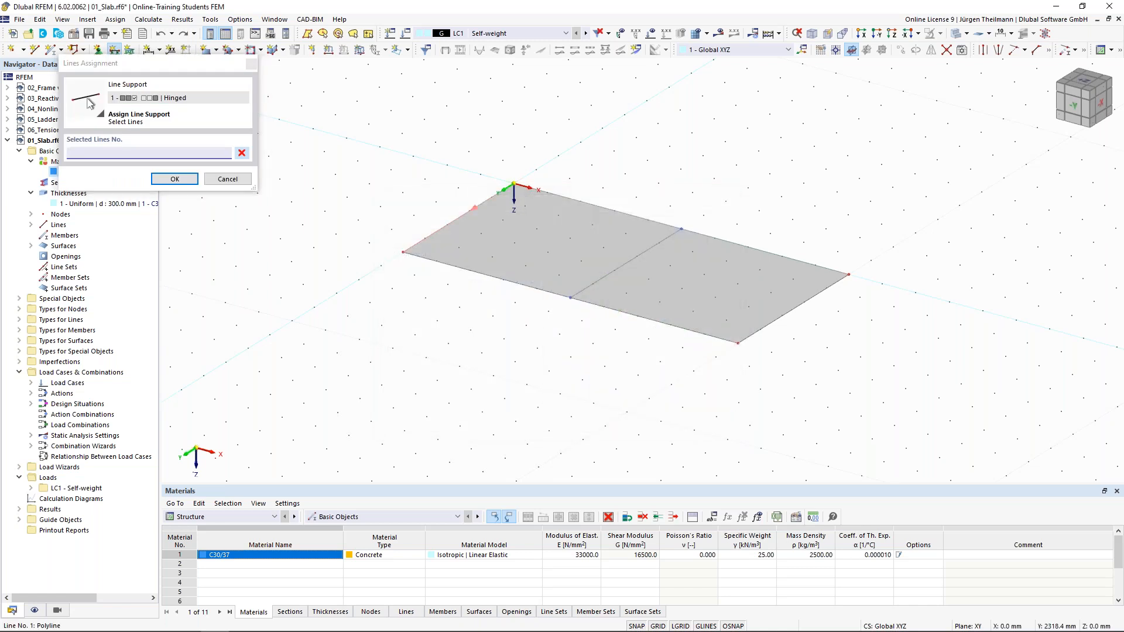
click(475, 207)
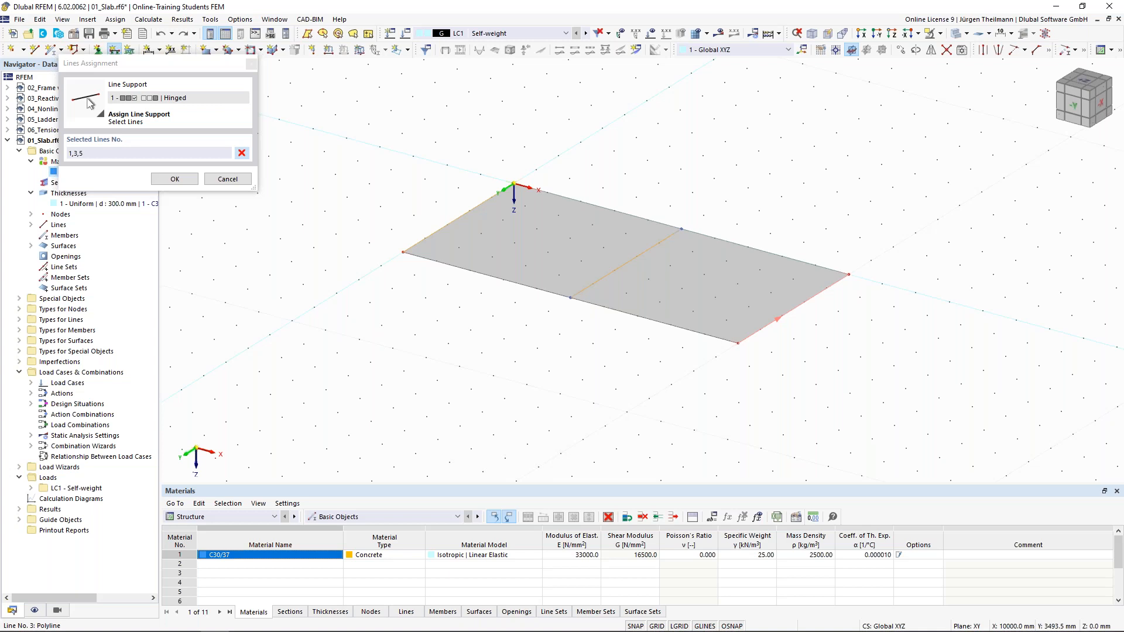
click(175, 179)
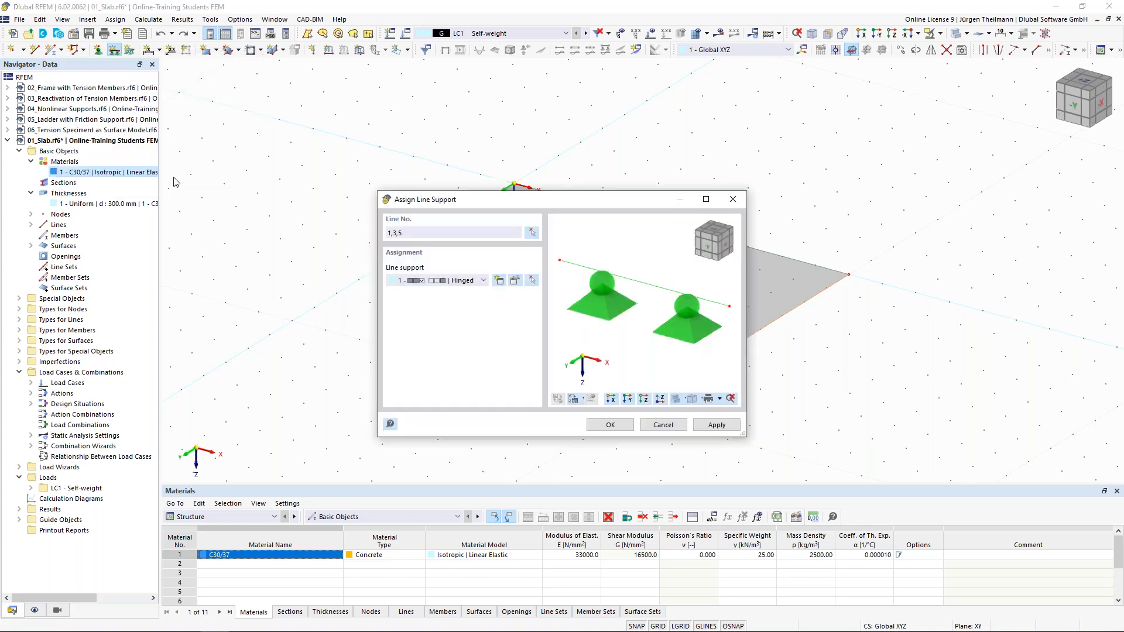
click(600, 428)
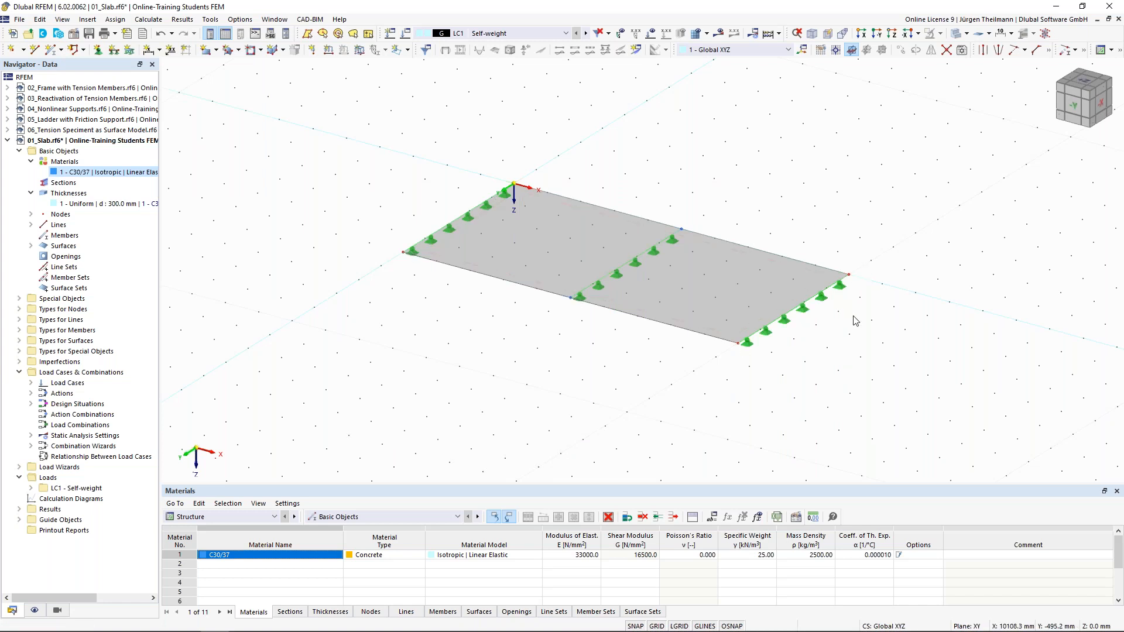
Enlarge the line support symbols and increase the spacing between them in the model display.
right_click(807, 313)
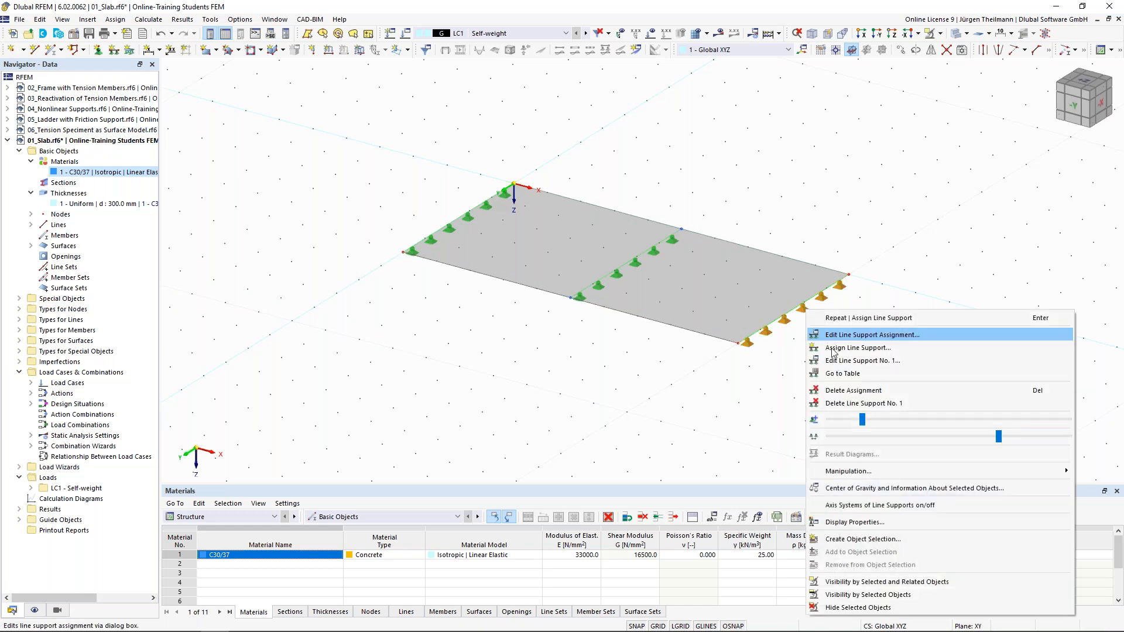
drag(863, 422, 940, 421)
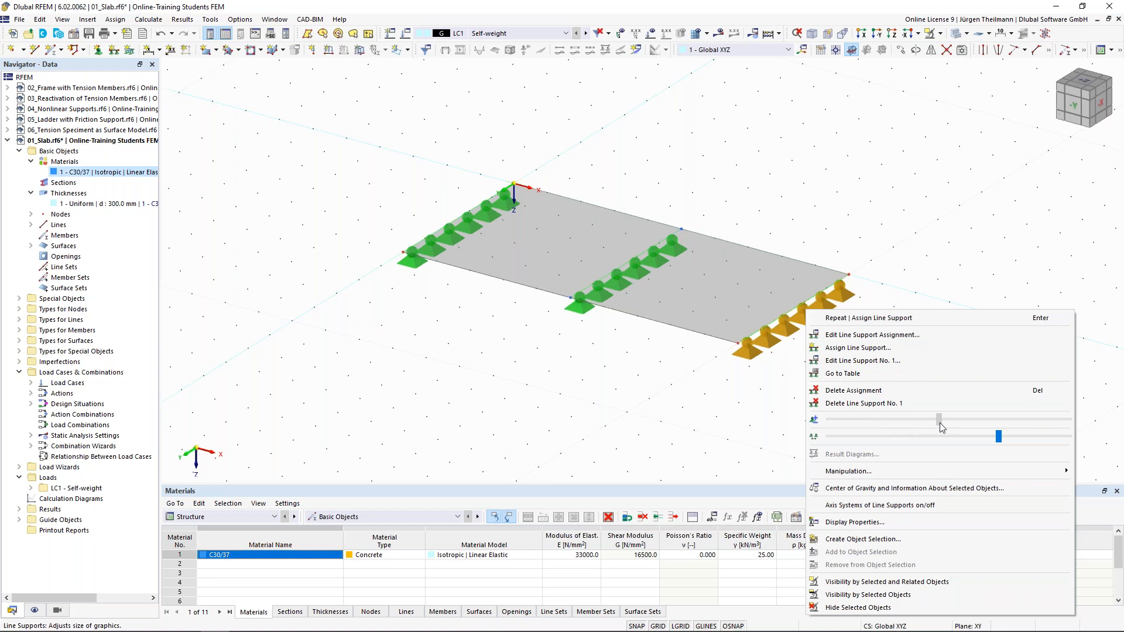
mouse_move(999, 443)
drag(1007, 442, 1057, 443)
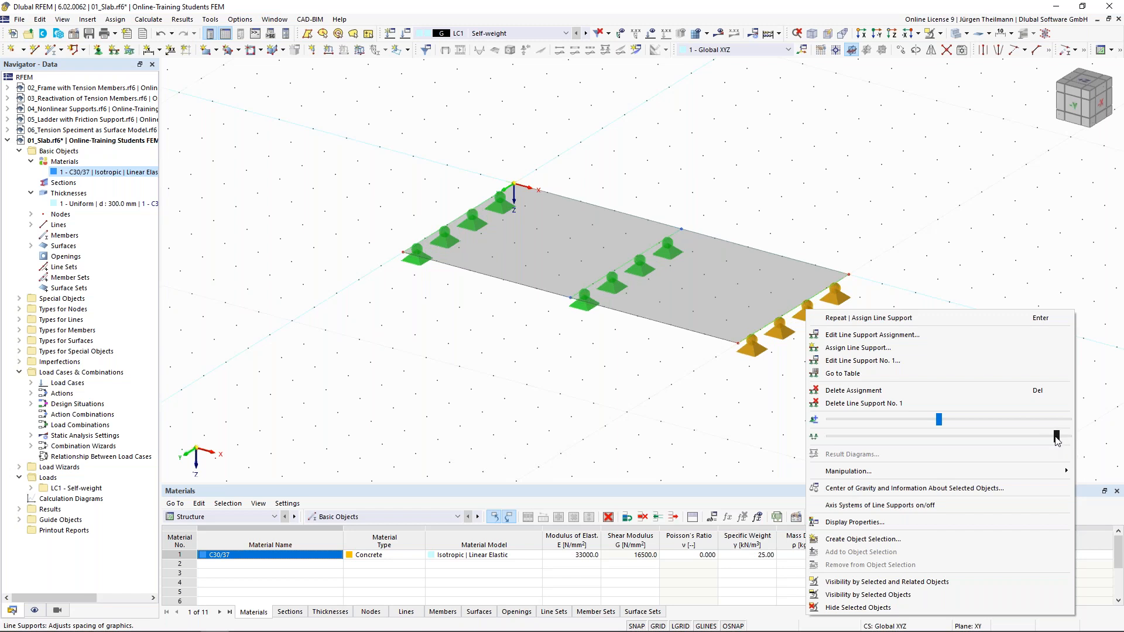
click(627, 414)
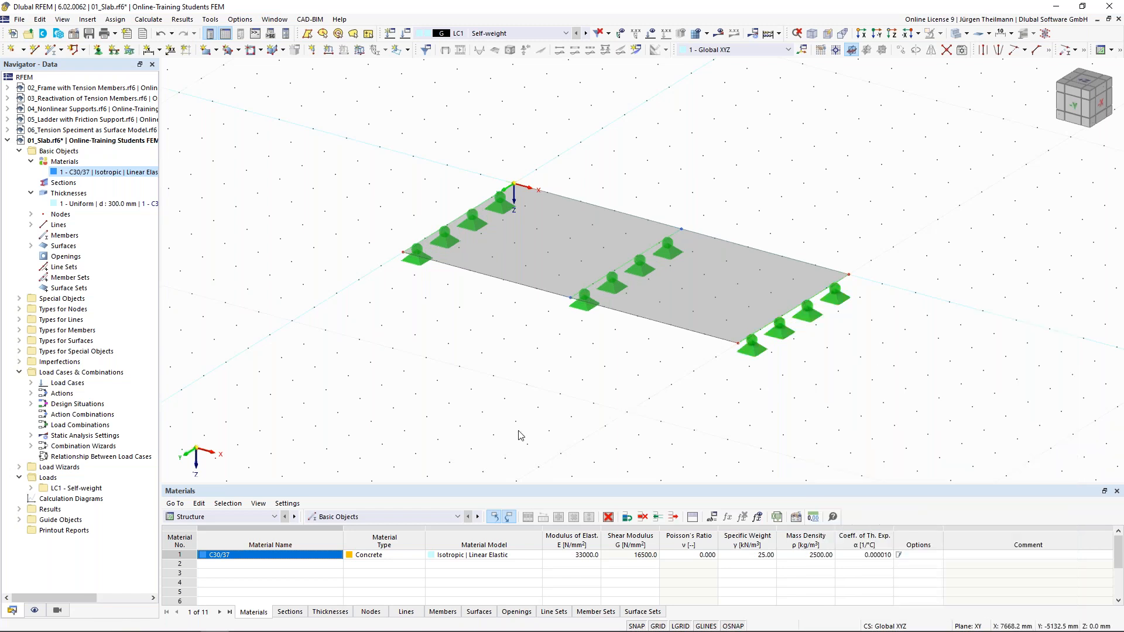
Apply a uniform surface force load of 10 kN/m² in global direction ZA to the slab, surface 1, in load case LC1.
scroll(555, 420, down, 1)
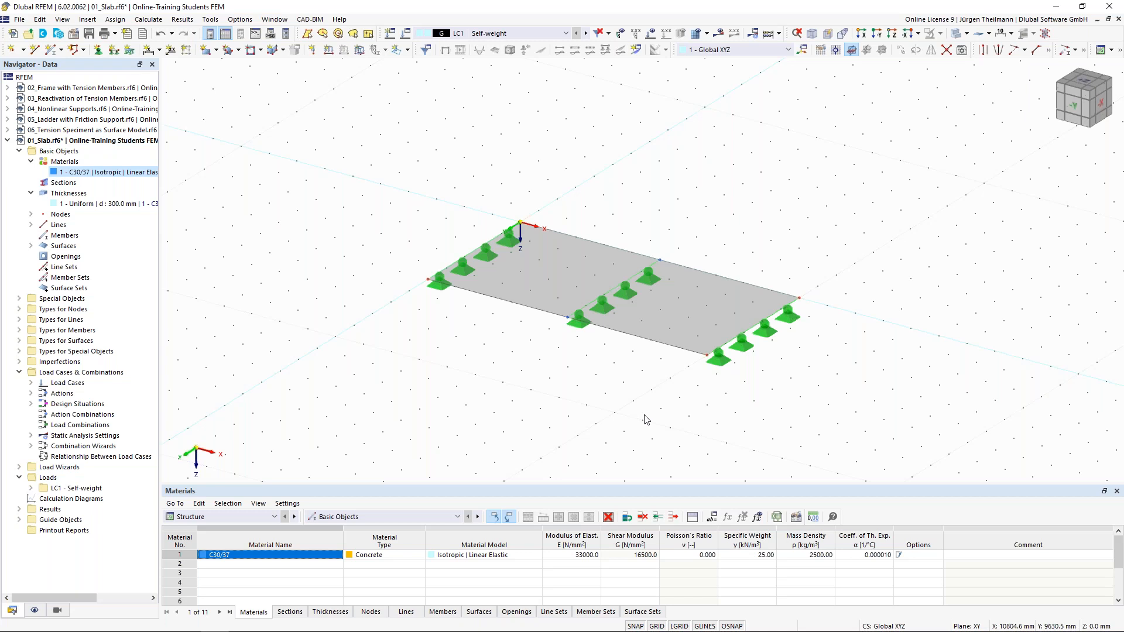
middle_drag(646, 420, 616, 375)
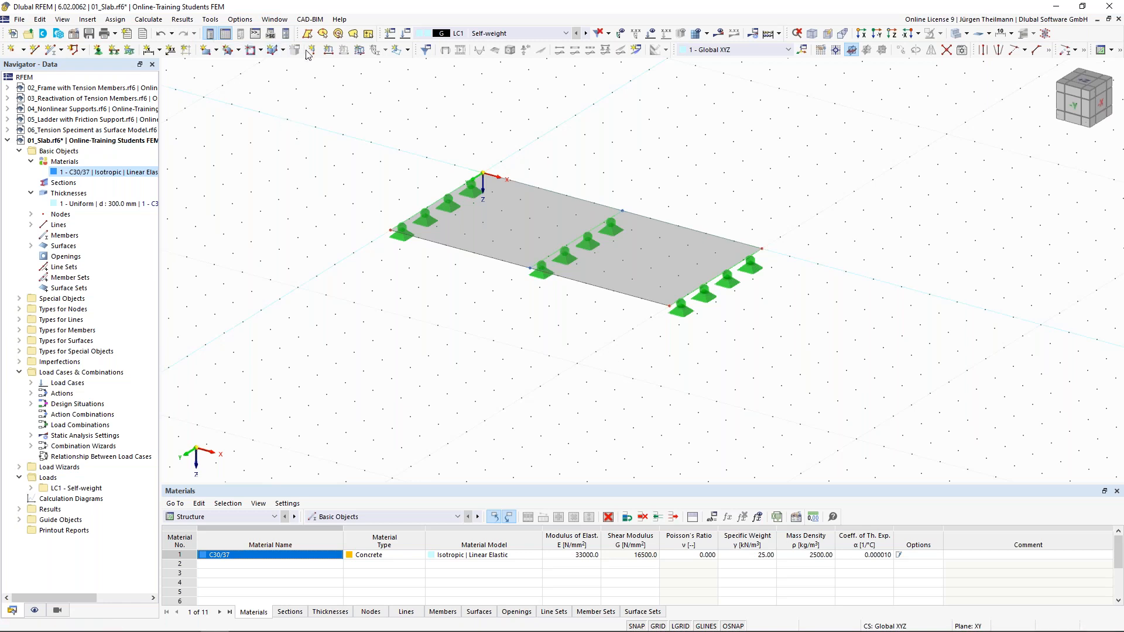
click(361, 52)
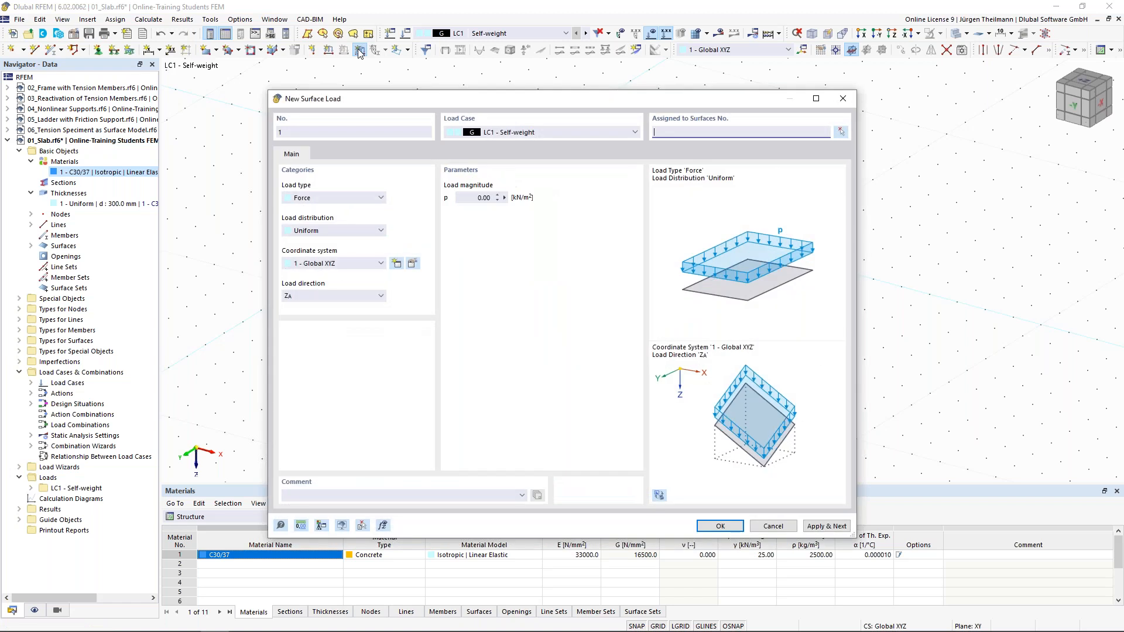
click(376, 199)
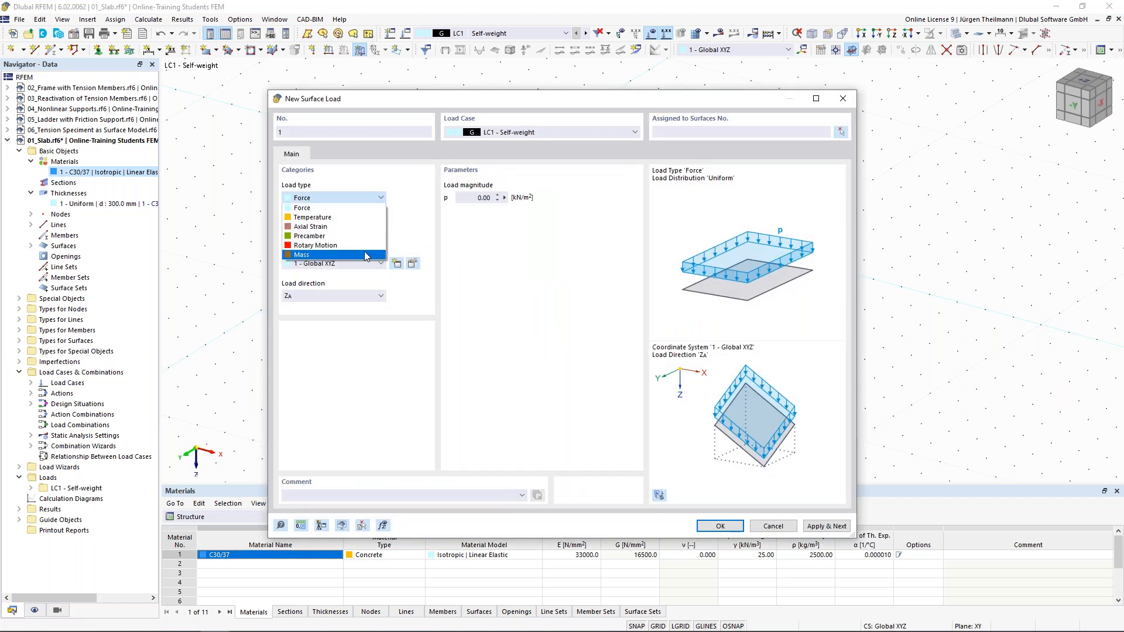
click(378, 198)
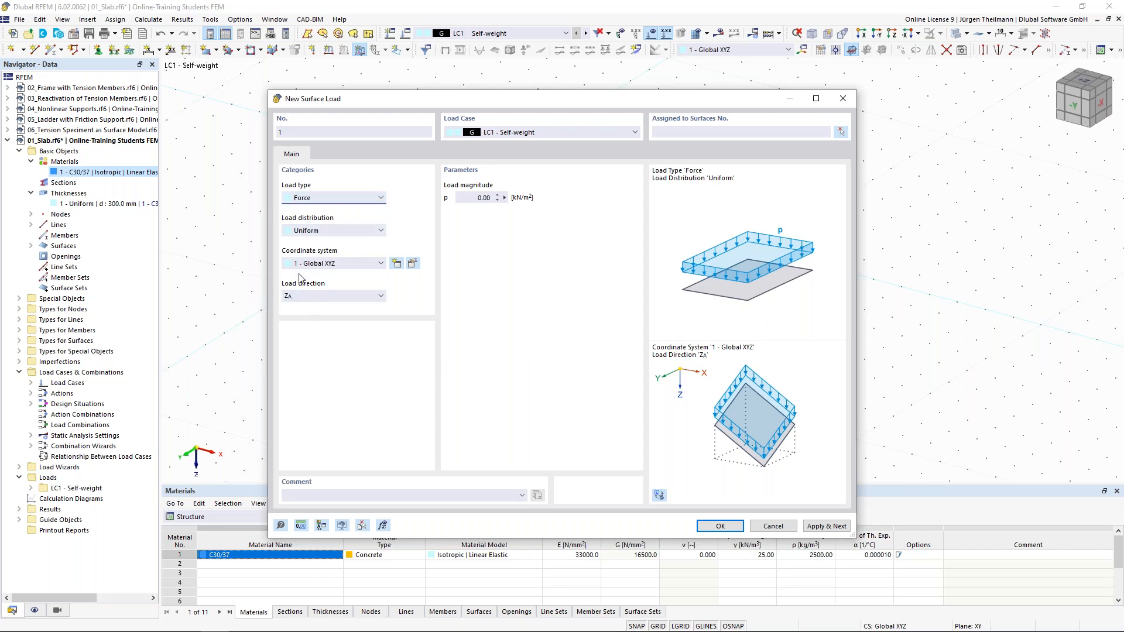
click(483, 198)
text(10)
key(Tab)
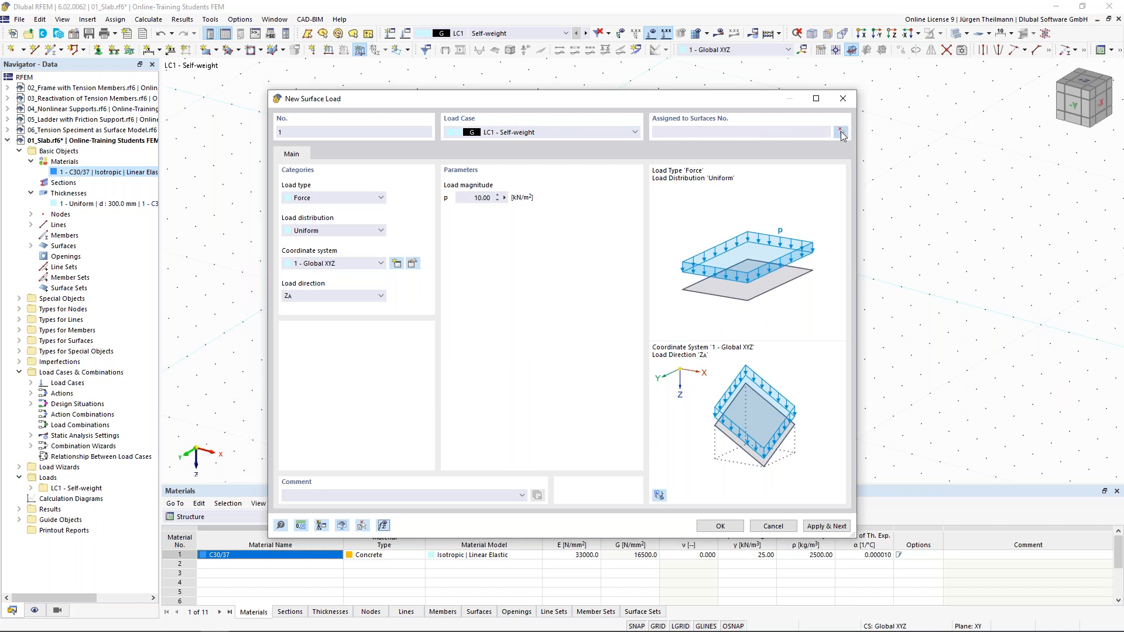
click(841, 131)
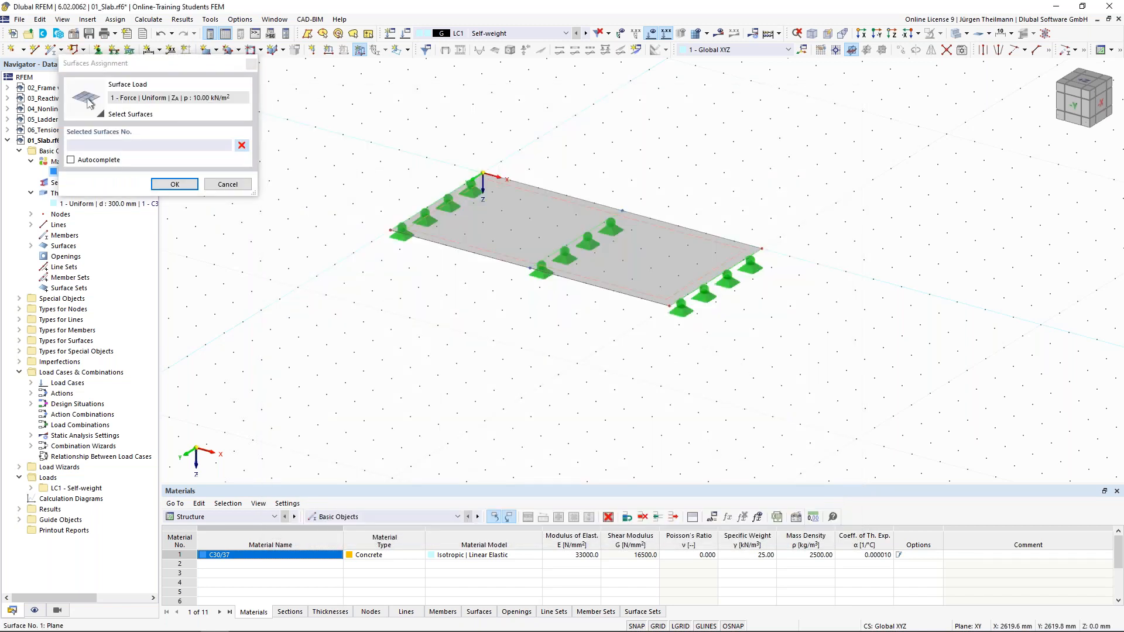
click(456, 250)
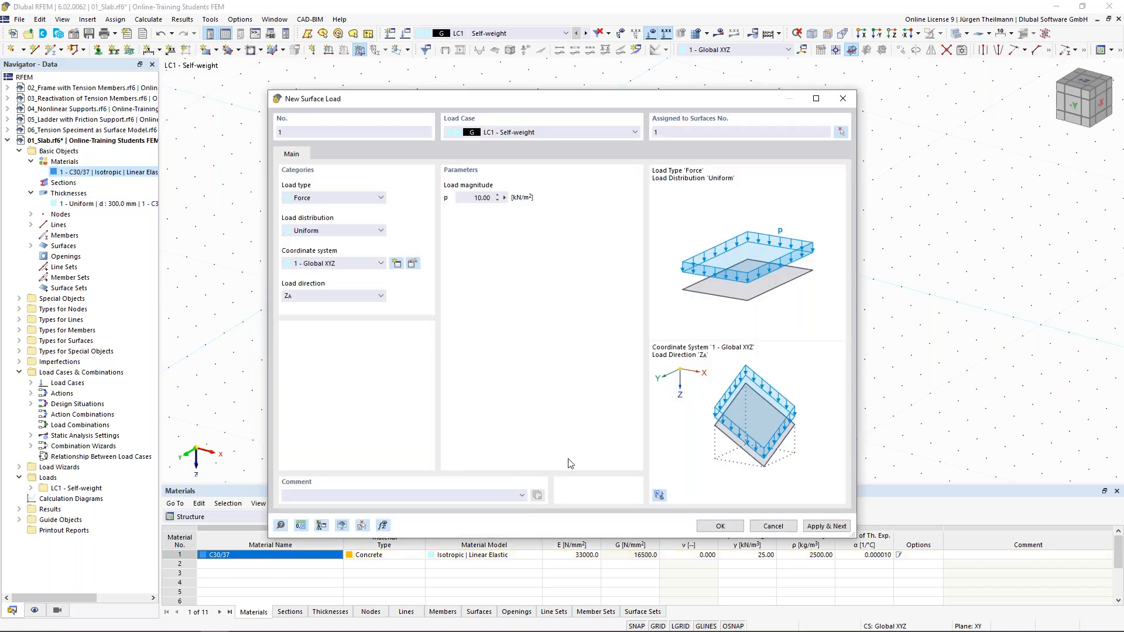
click(721, 526)
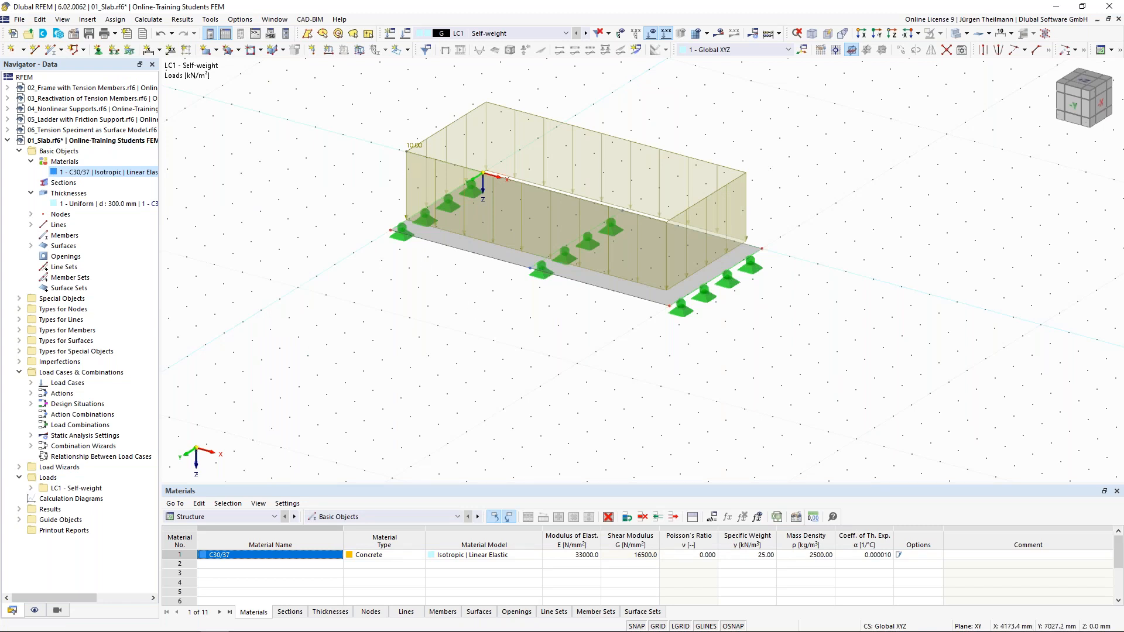
Adjust the graphical display size of the surface load on the slab.
ctrl+middle_drag(473, 306, 493, 331)
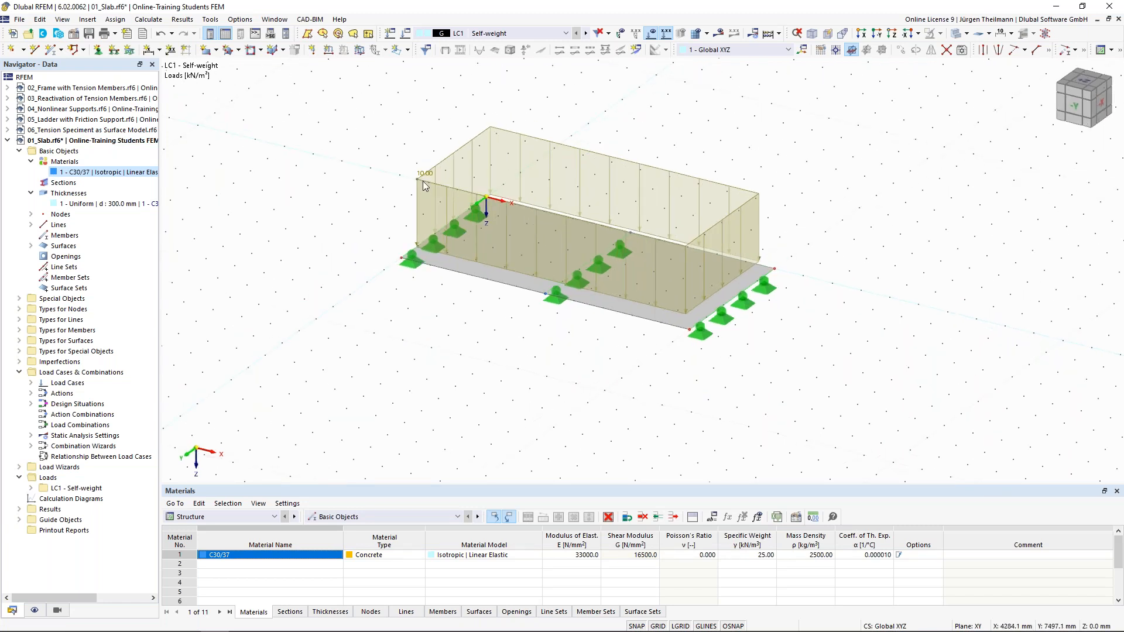
mouse_move(427, 179)
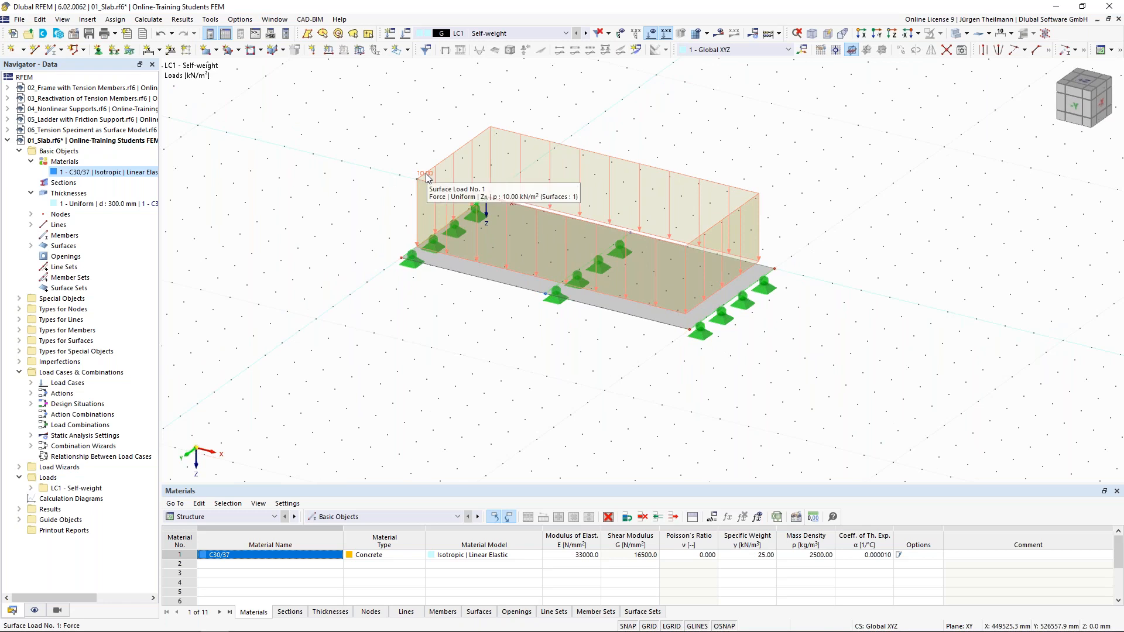
right_click(426, 175)
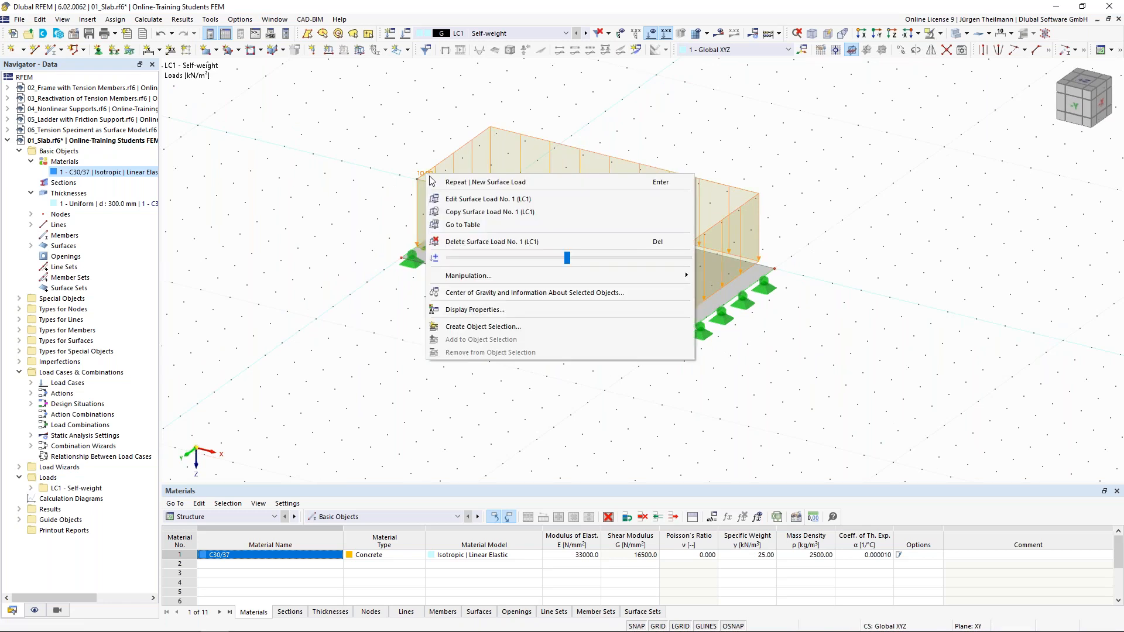
drag(567, 261, 526, 269)
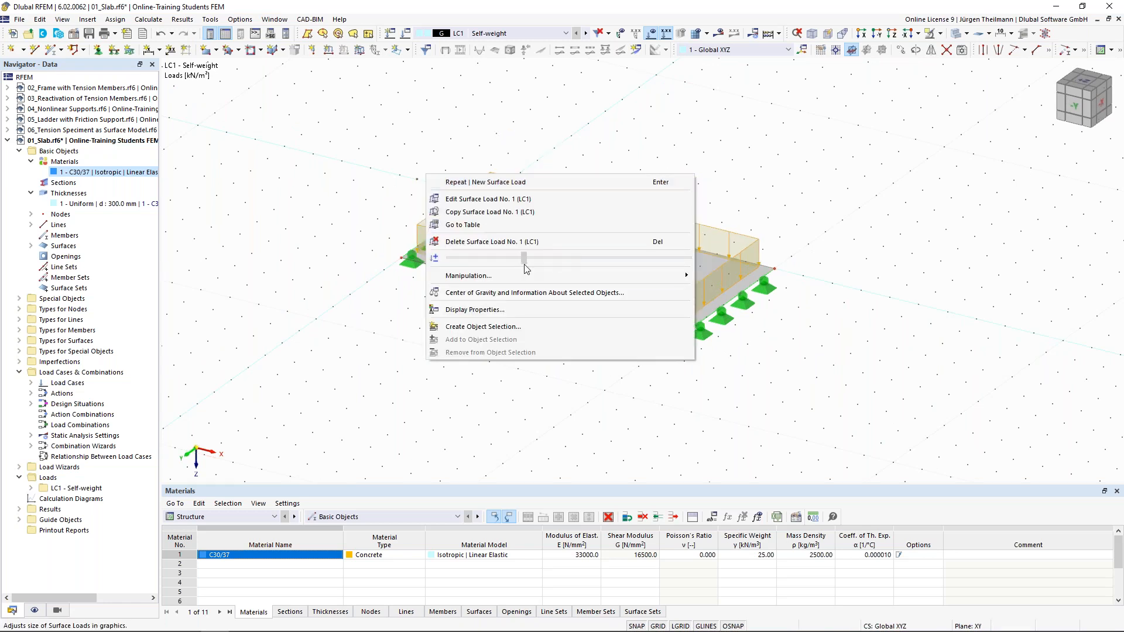
click(529, 412)
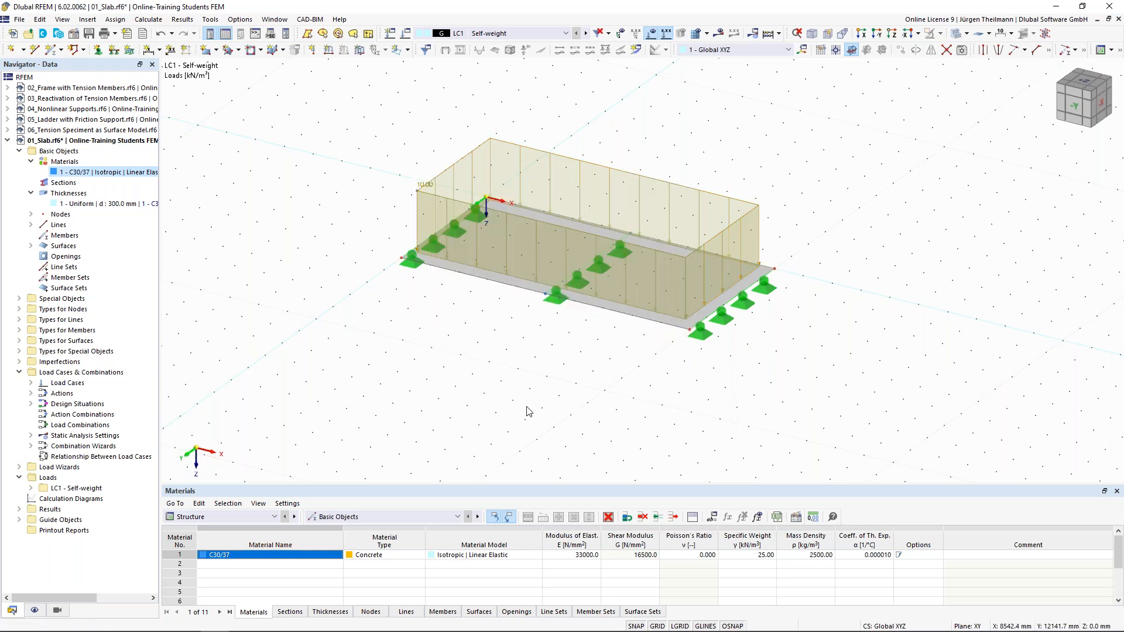
Deactivate the active self-weight in load case LC1 and rename the load case Area Load.
middle_drag(569, 331, 568, 382)
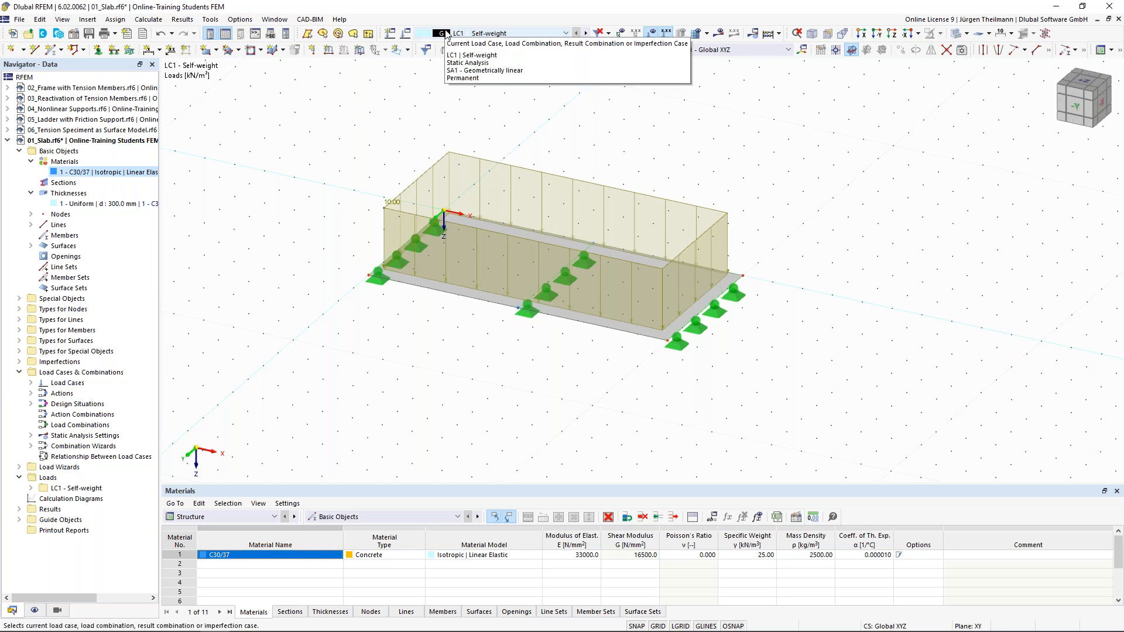
click(407, 34)
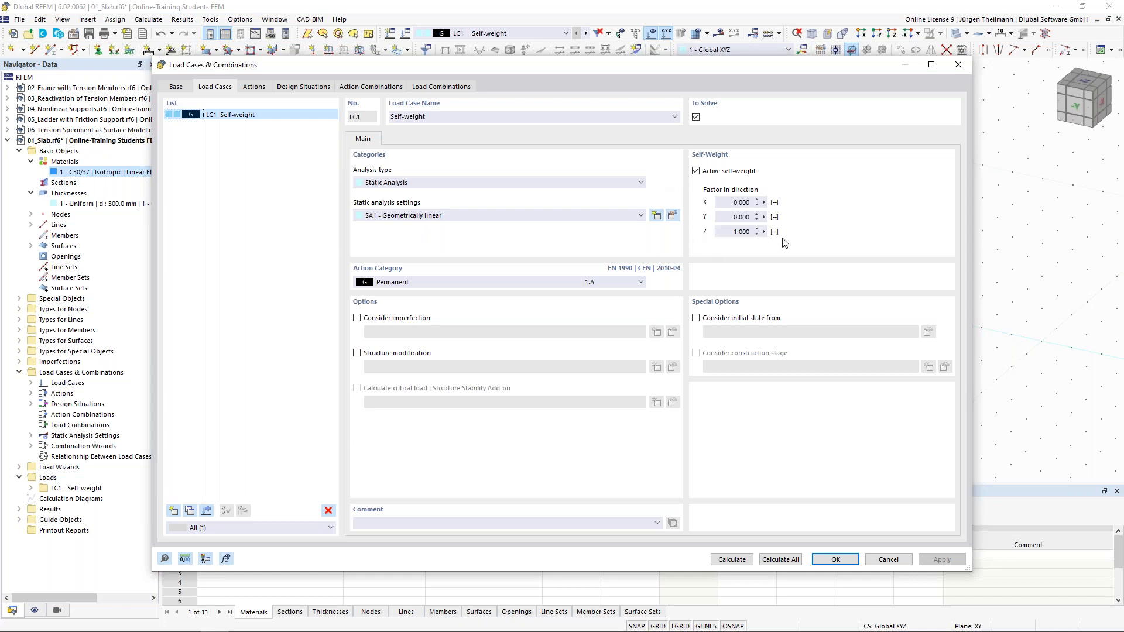
click(696, 171)
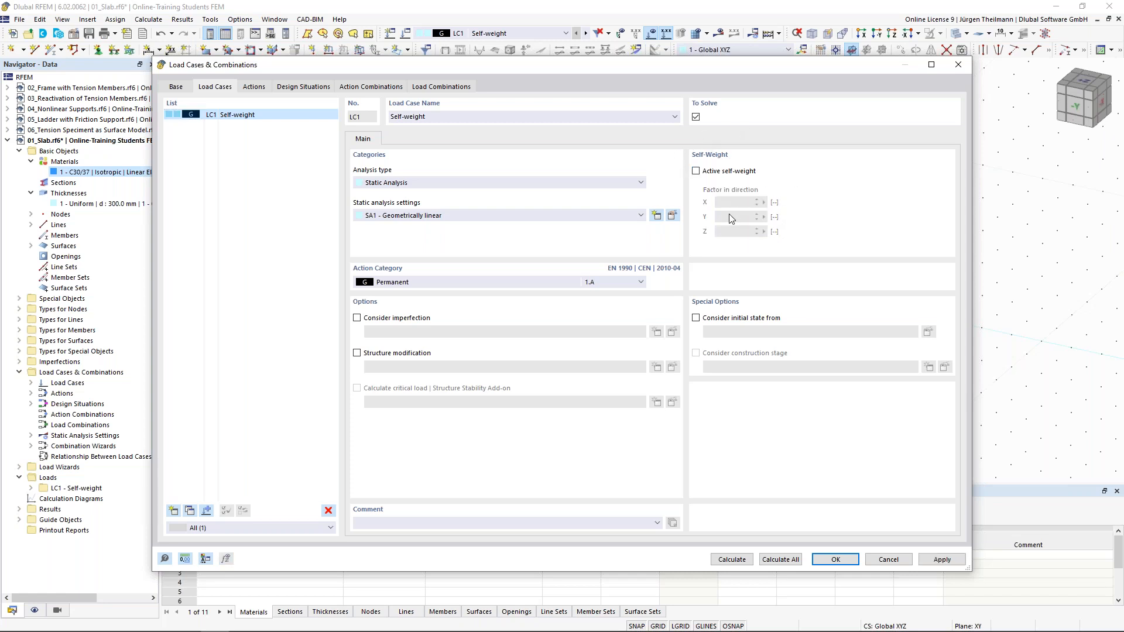
click(446, 118)
drag(446, 117, 380, 119)
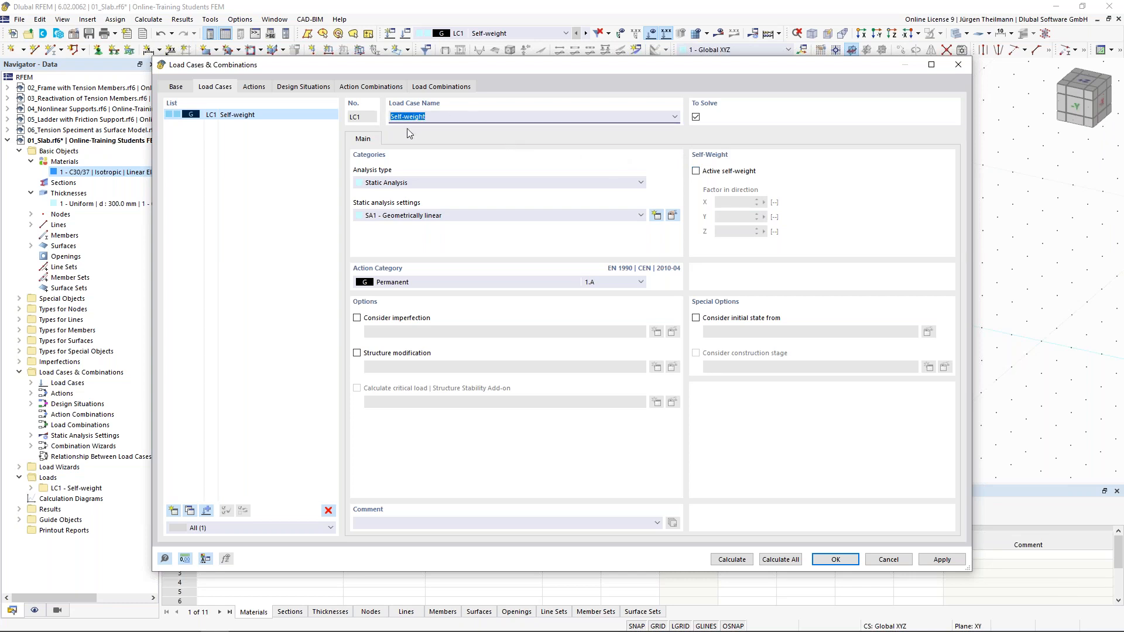
text(Area Load)
key(Tab)
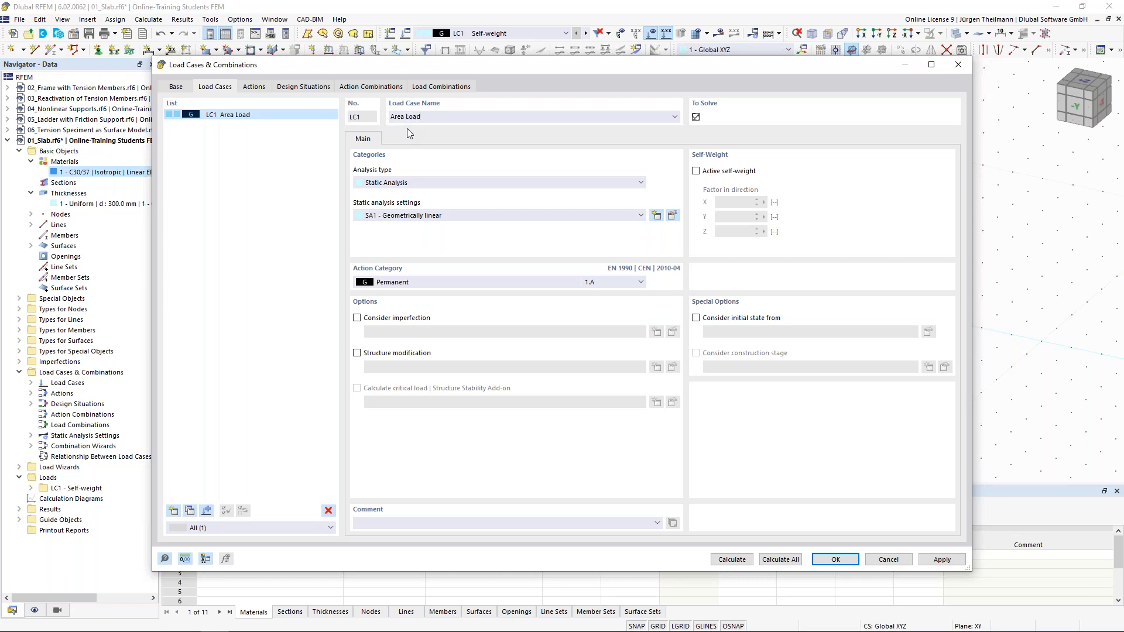
click(847, 564)
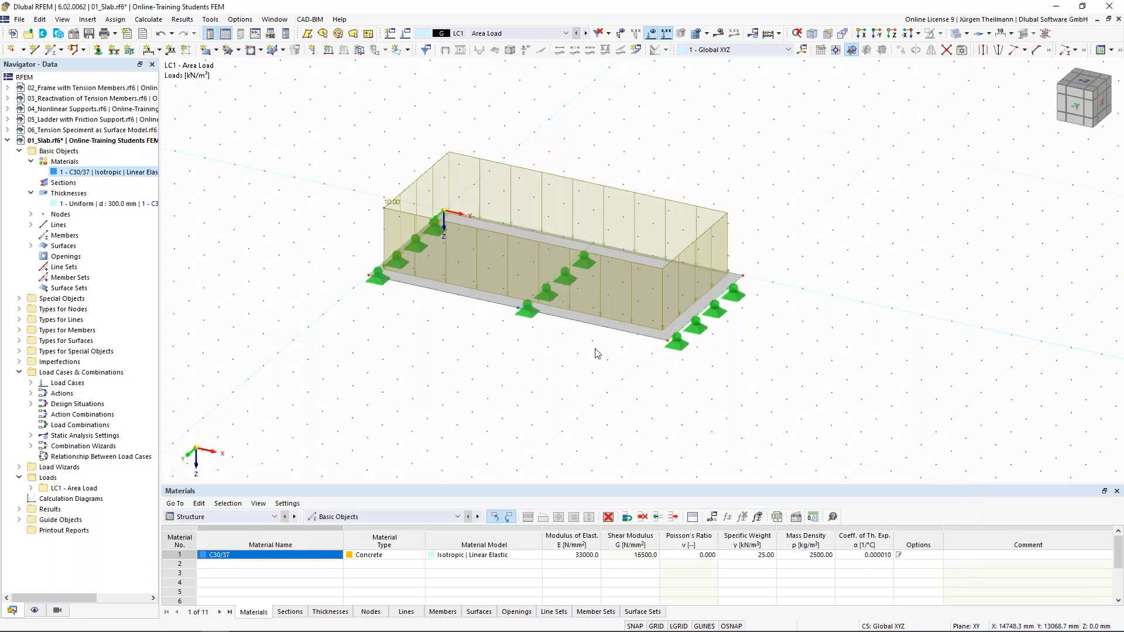
Select the whole slab with its supports and load, and set up a copy in 3 steps with an X displacement of 15.
scroll(596, 353, down, 1)
scroll(601, 371, down, 2)
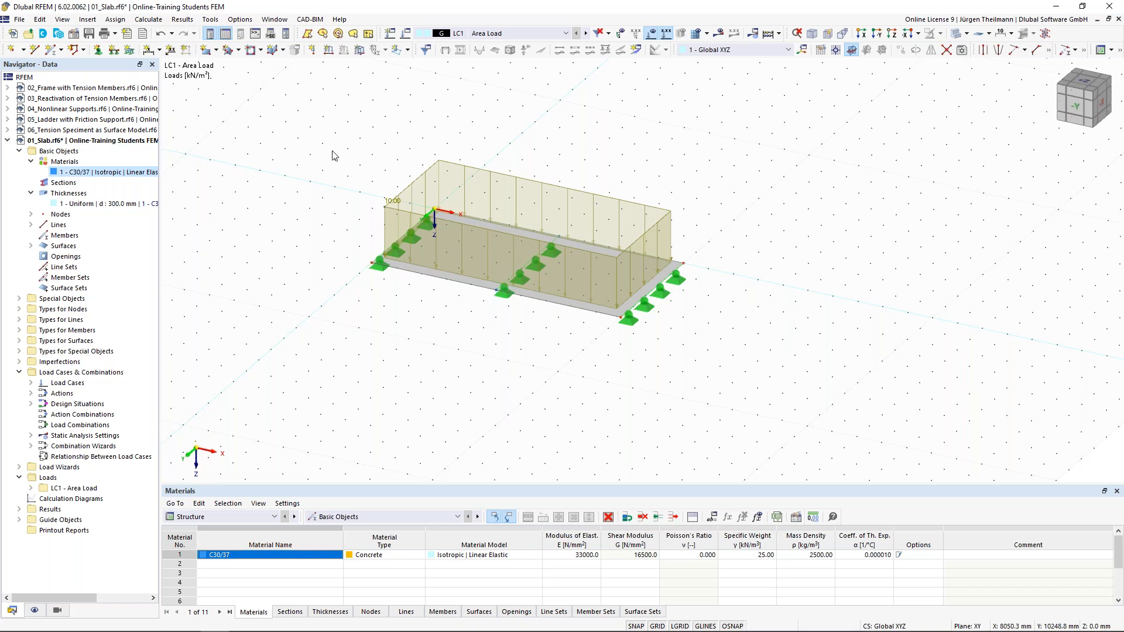
drag(292, 77, 773, 405)
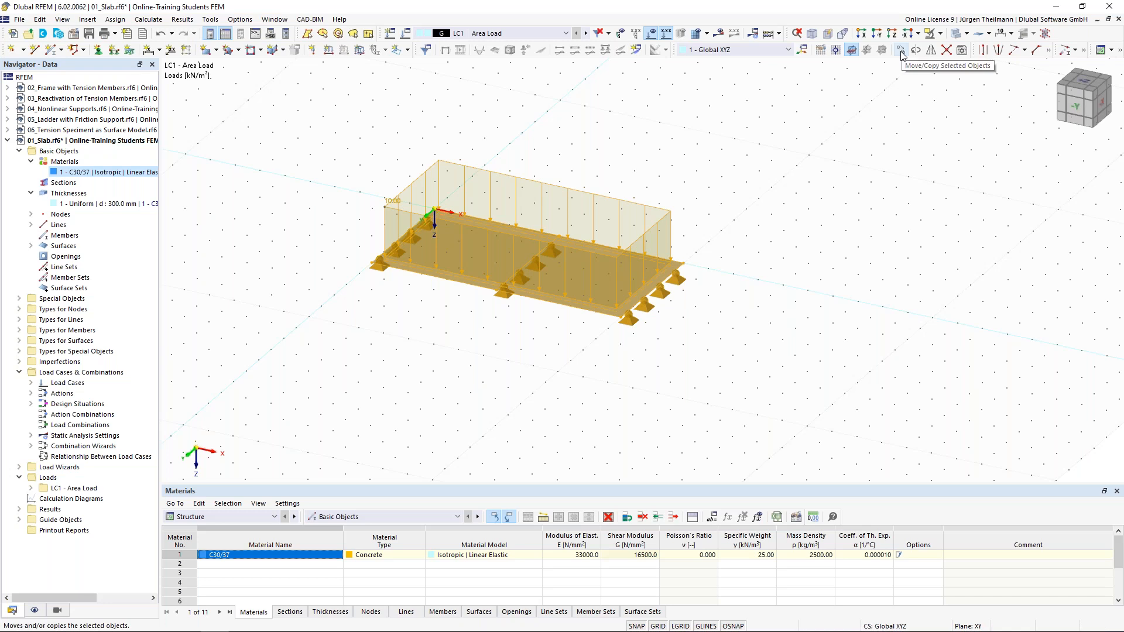
click(902, 53)
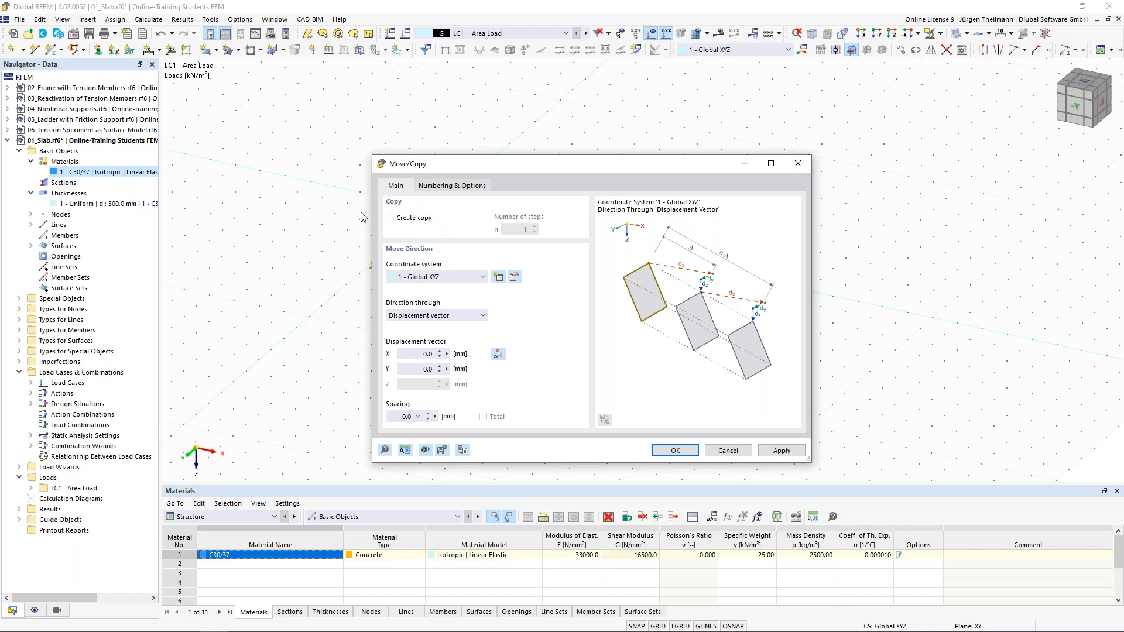
click(390, 218)
click(535, 227)
click(535, 227)
click(524, 229)
click(419, 354)
text(15)
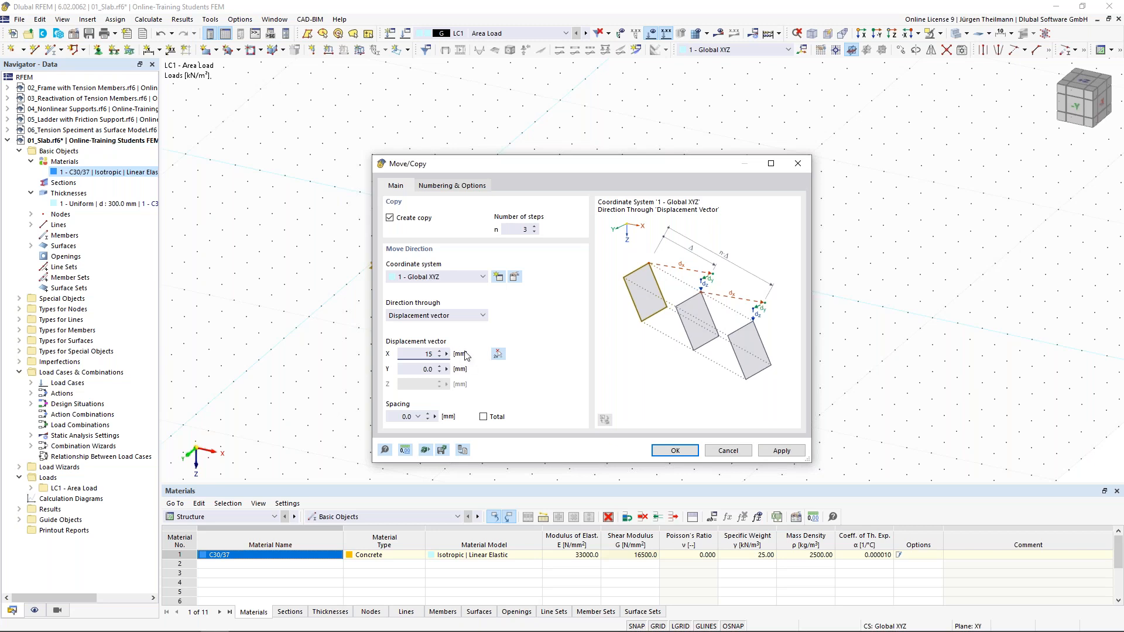
Change the model's length unit to m in the units and decimal places settings.
click(405, 450)
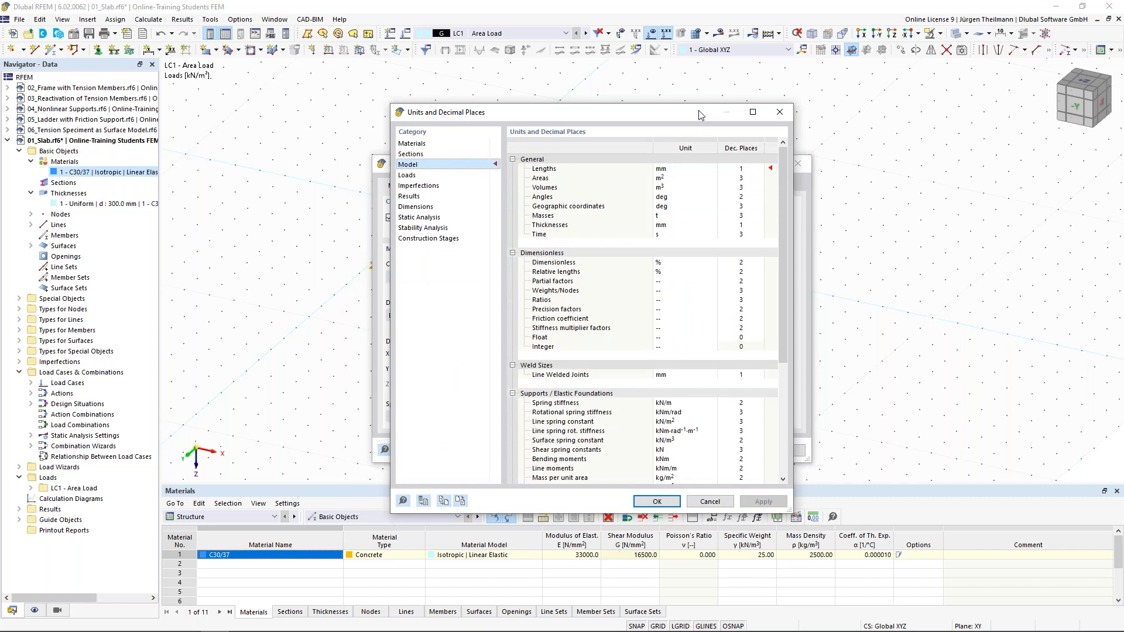
mouse_move(695, 121)
mouse_down()
mouse_move(626, 434)
mouse_move(588, 459)
mouse_move(713, 229)
mouse_move(705, 117)
mouse_up()
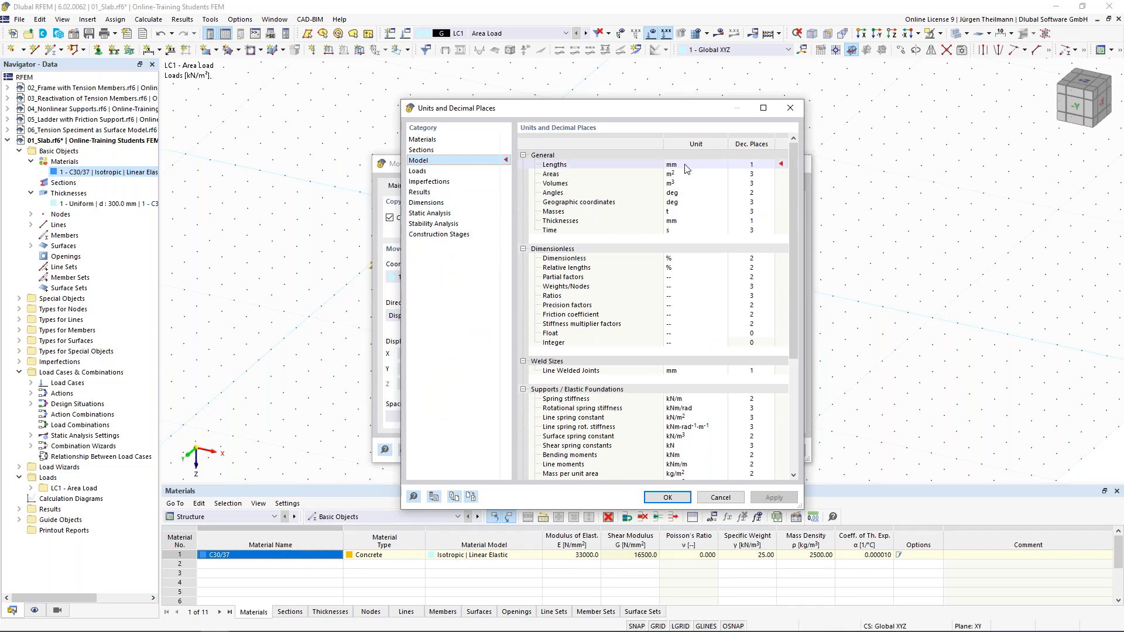
click(700, 165)
click(723, 165)
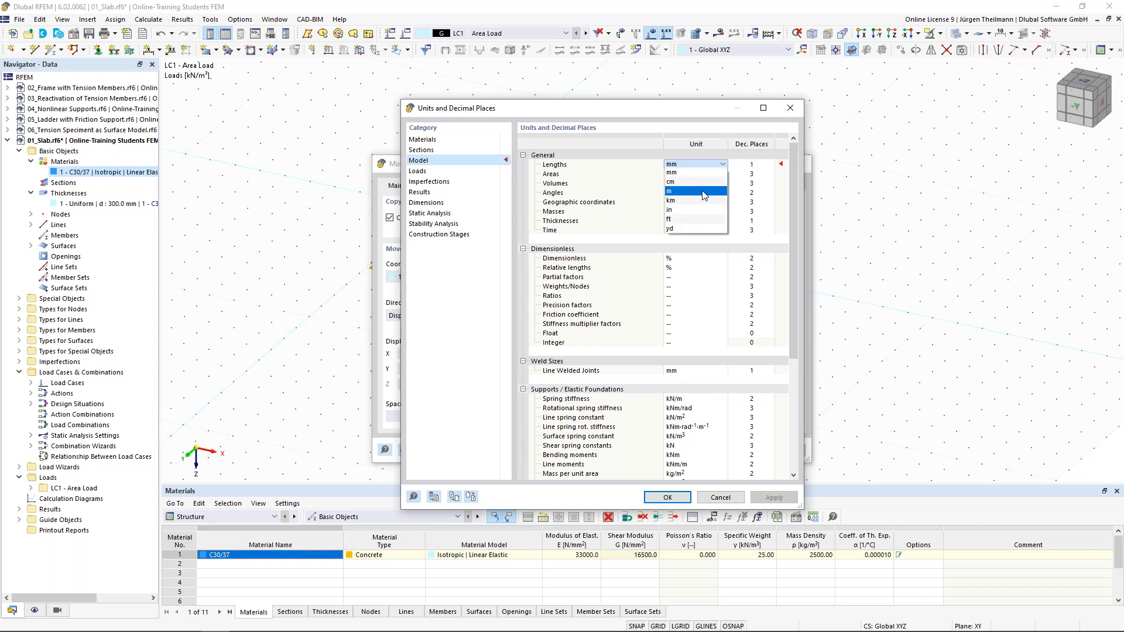
click(703, 191)
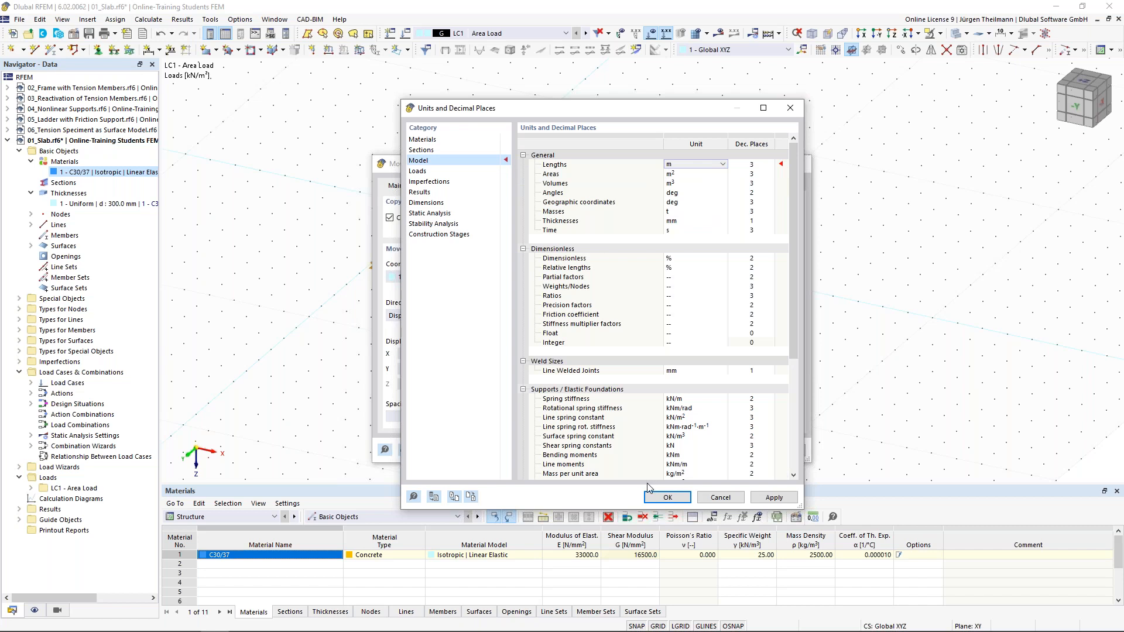
click(674, 503)
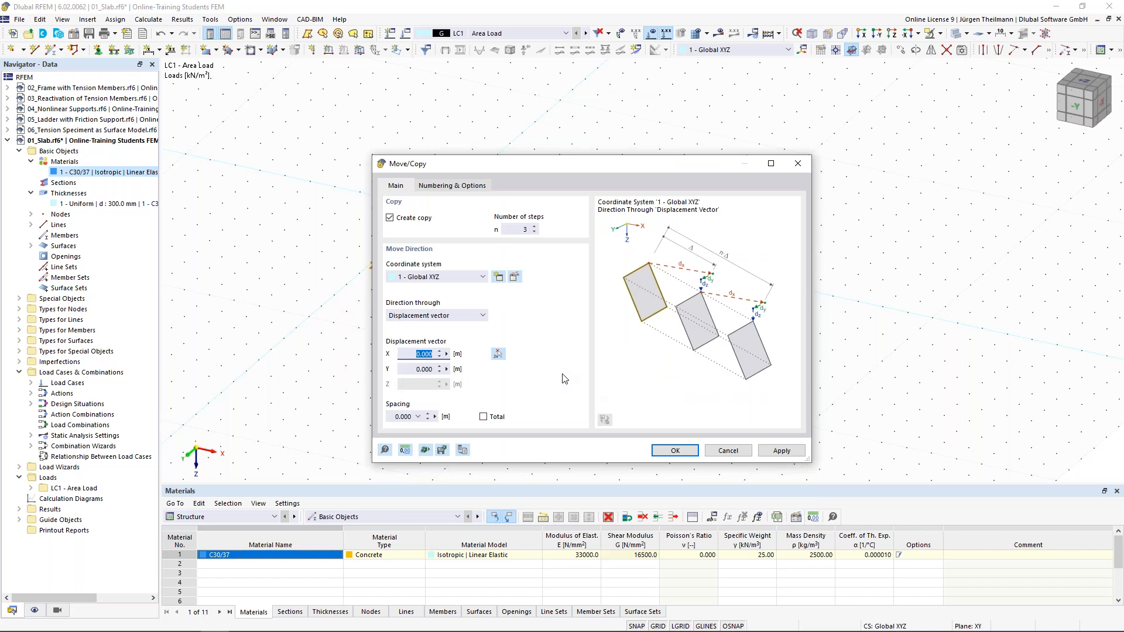
Set the X displacement to 15 m and create the slab copies.
text(15)
key(Tab)
click(675, 452)
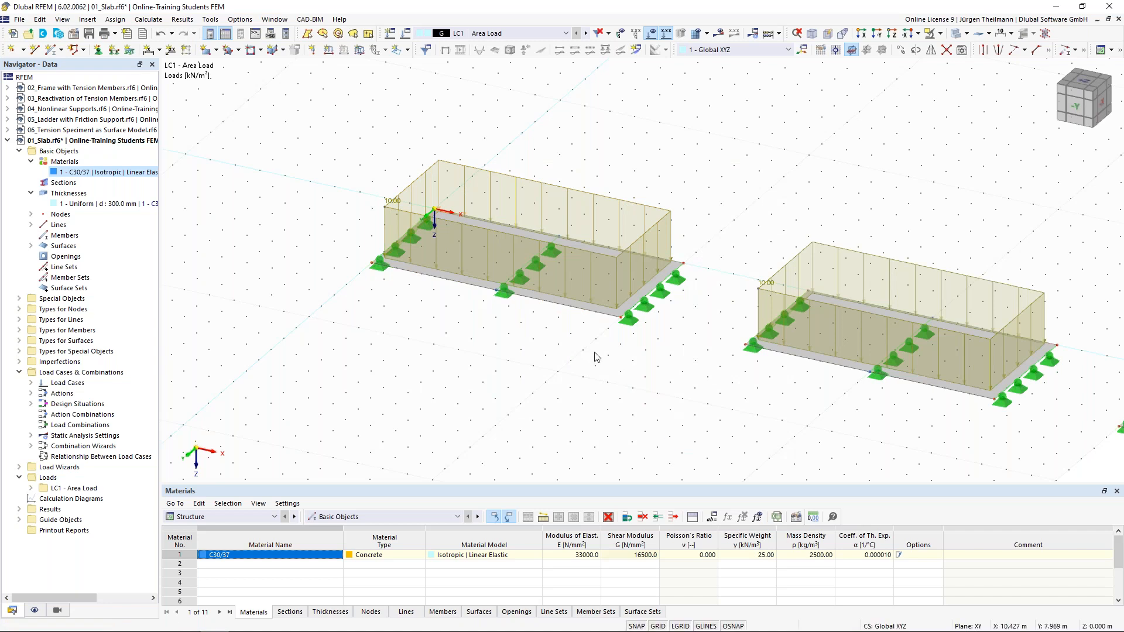
Hide the loads in the model display for all the slabs.
scroll(596, 356, down, 3)
middle_drag(612, 370, 481, 306)
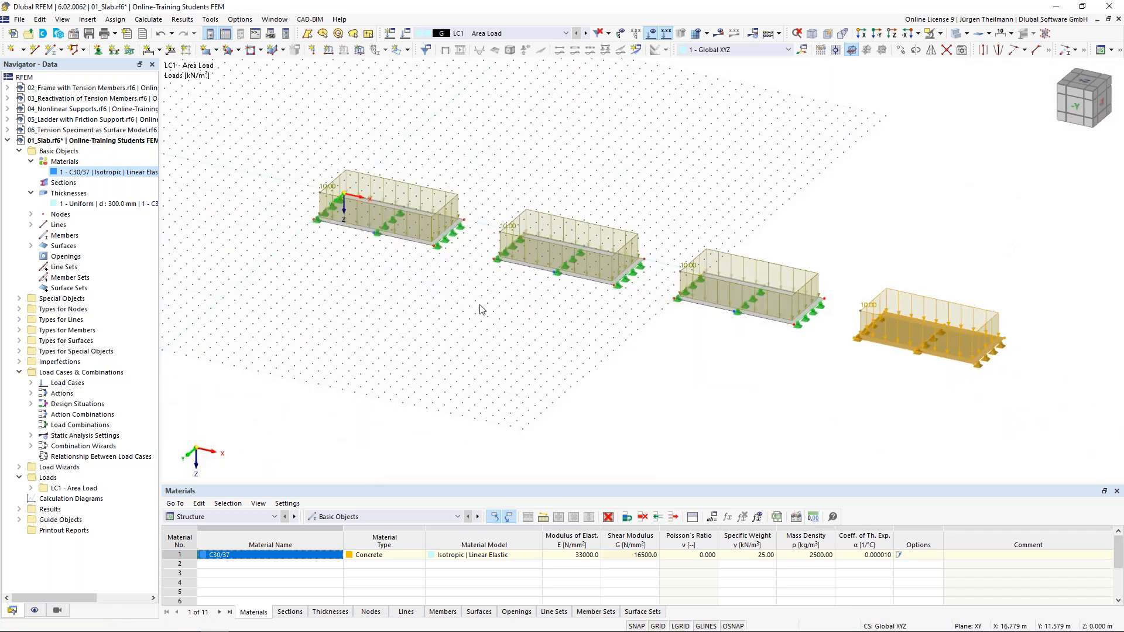
middle_drag(631, 359, 593, 345)
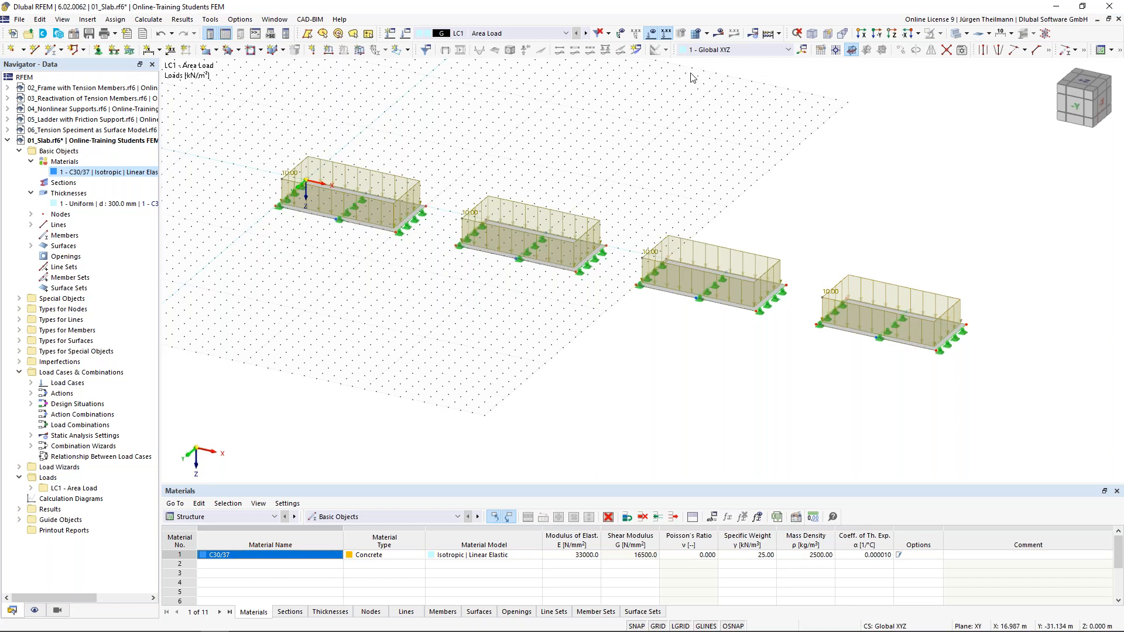
click(654, 35)
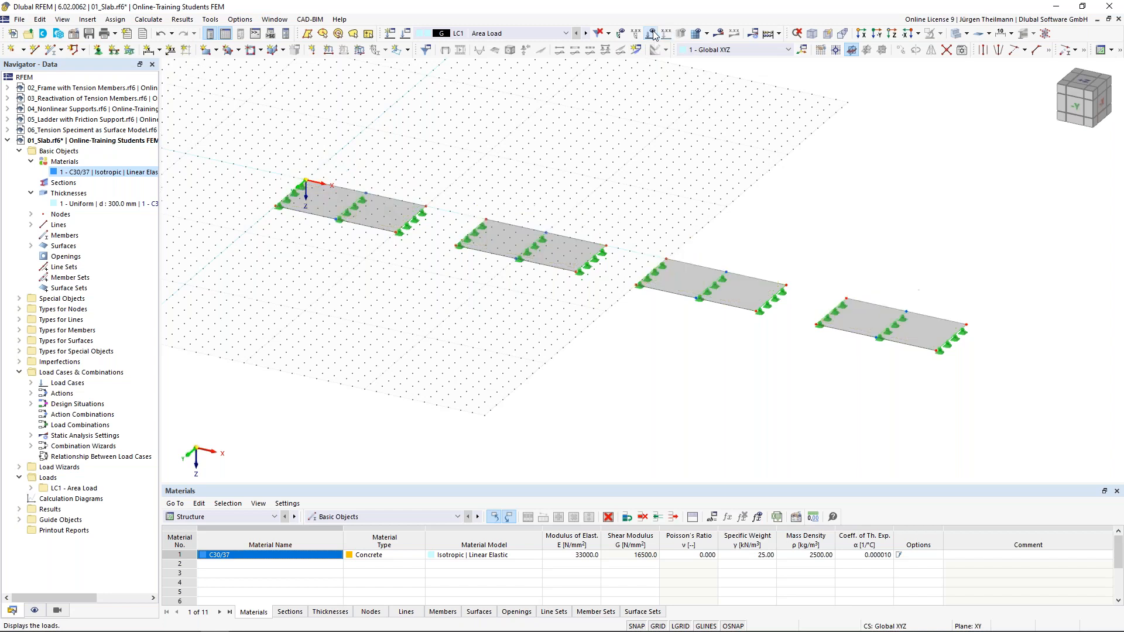
middle_drag(609, 324, 597, 333)
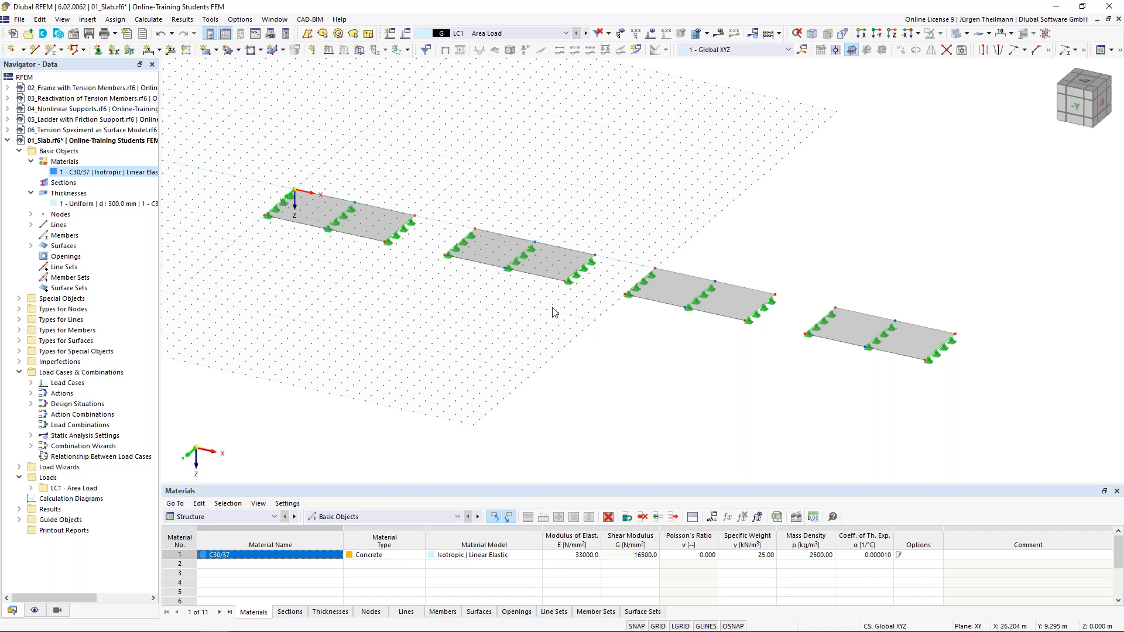
Check the global mesh settings, including the target length of finite elements, without changing them.
click(149, 19)
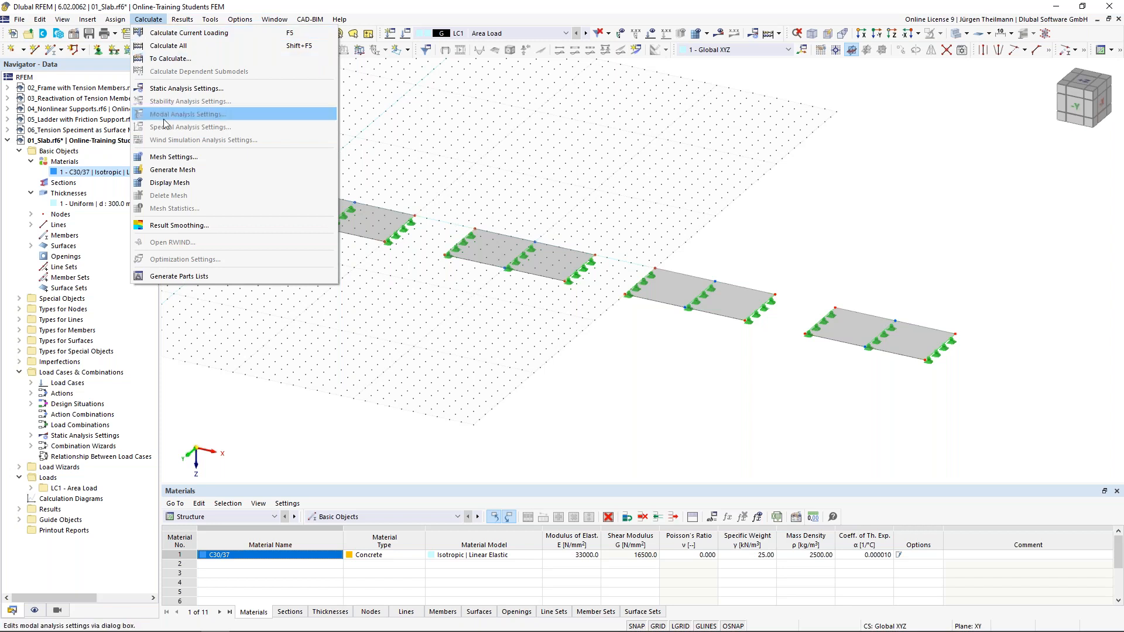
click(210, 159)
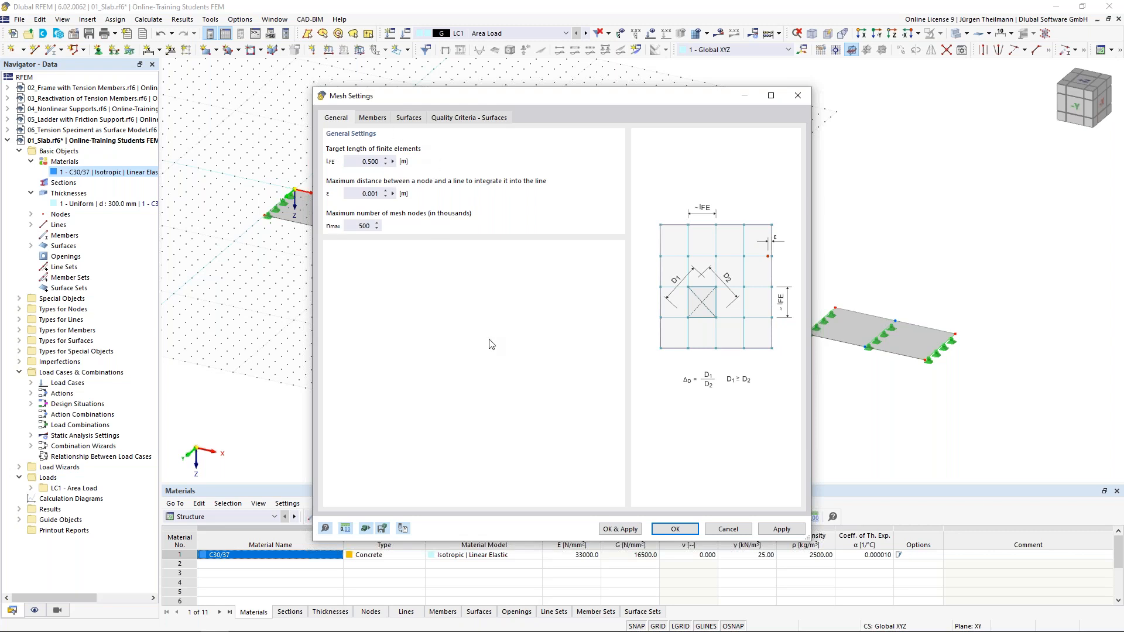
click(727, 530)
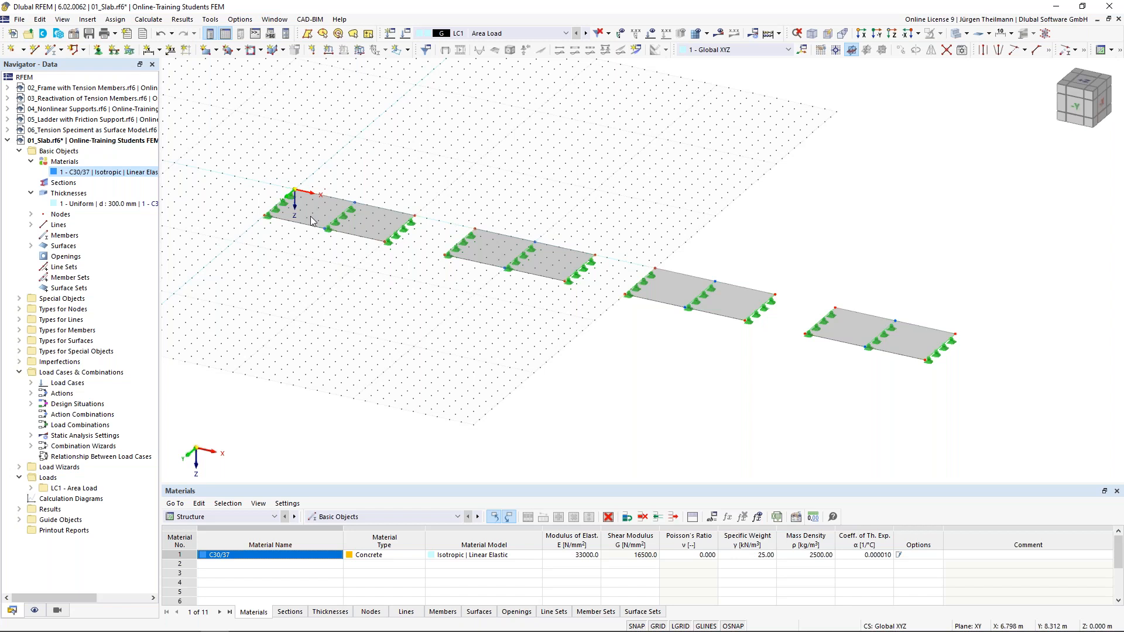
Create a surface mesh refinement with a target FE length of 2 m.
click(19, 342)
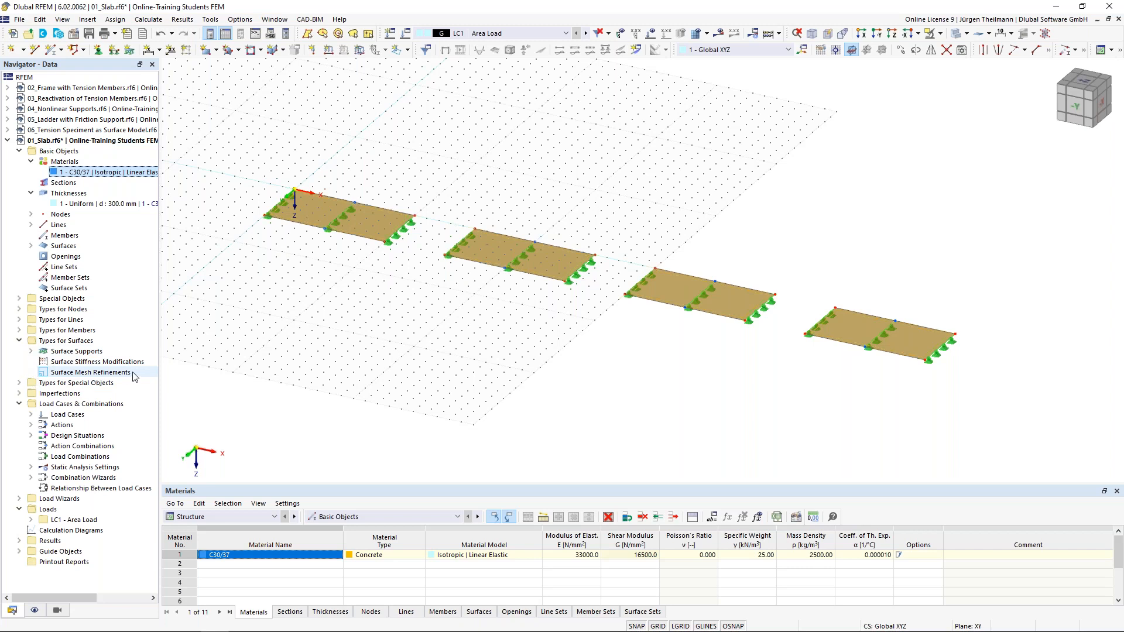
right_click(53, 376)
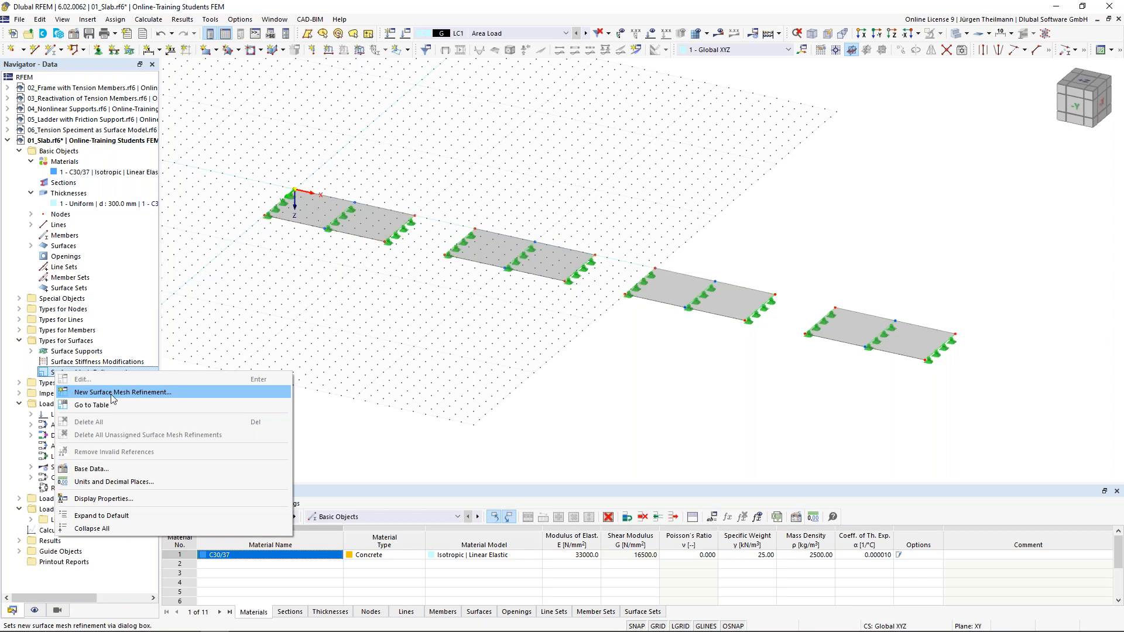
click(181, 393)
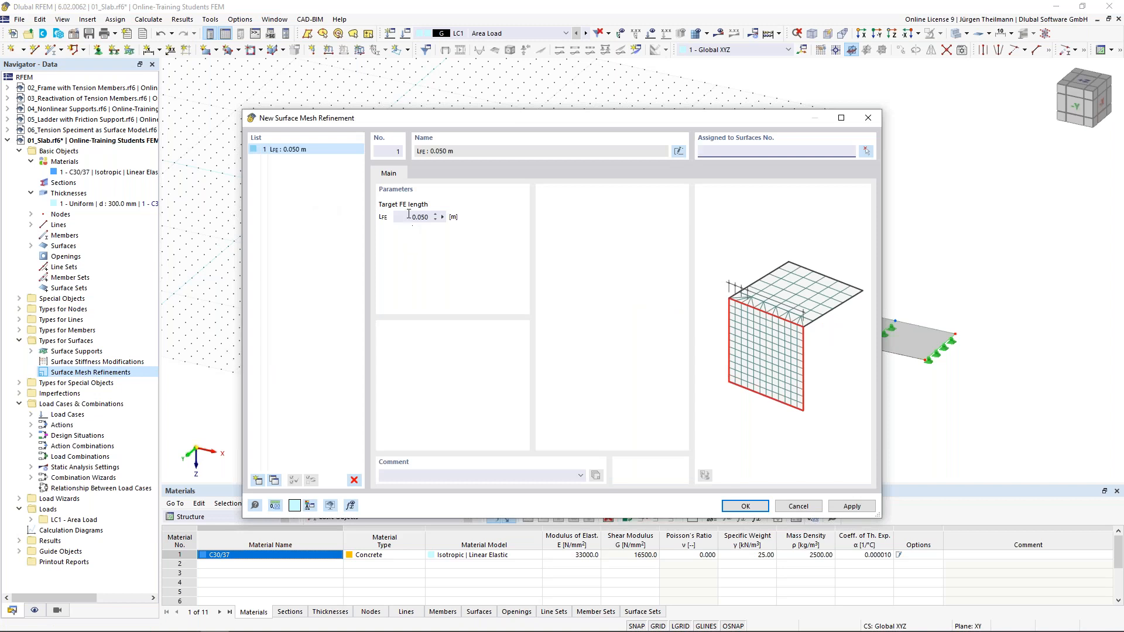
drag(410, 214, 450, 217)
text(2)
key(Tab)
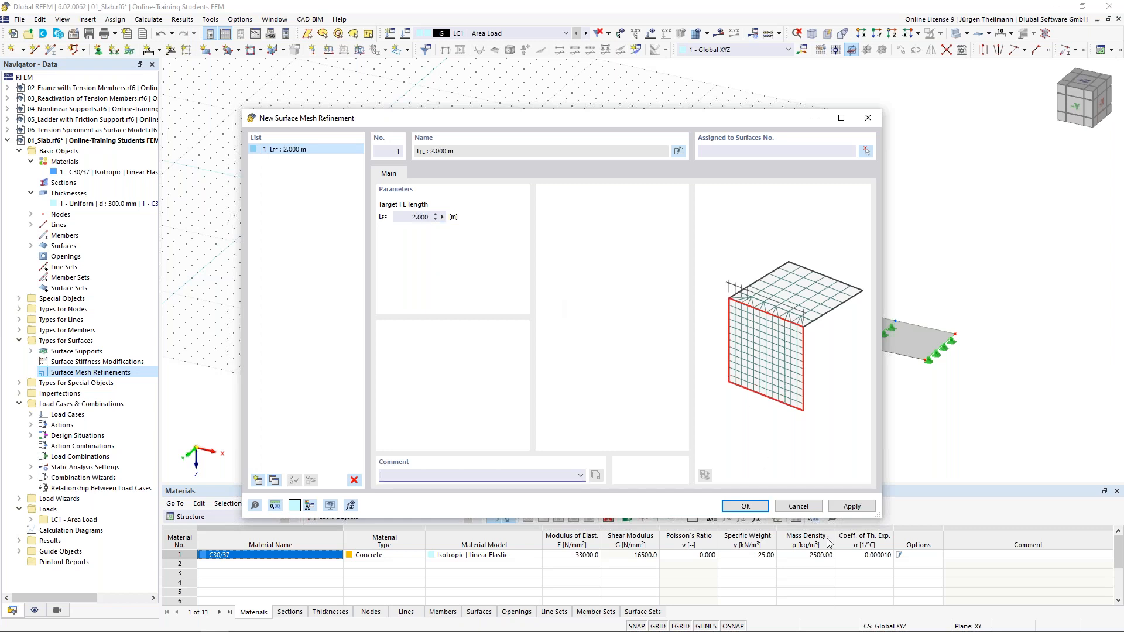
click(852, 507)
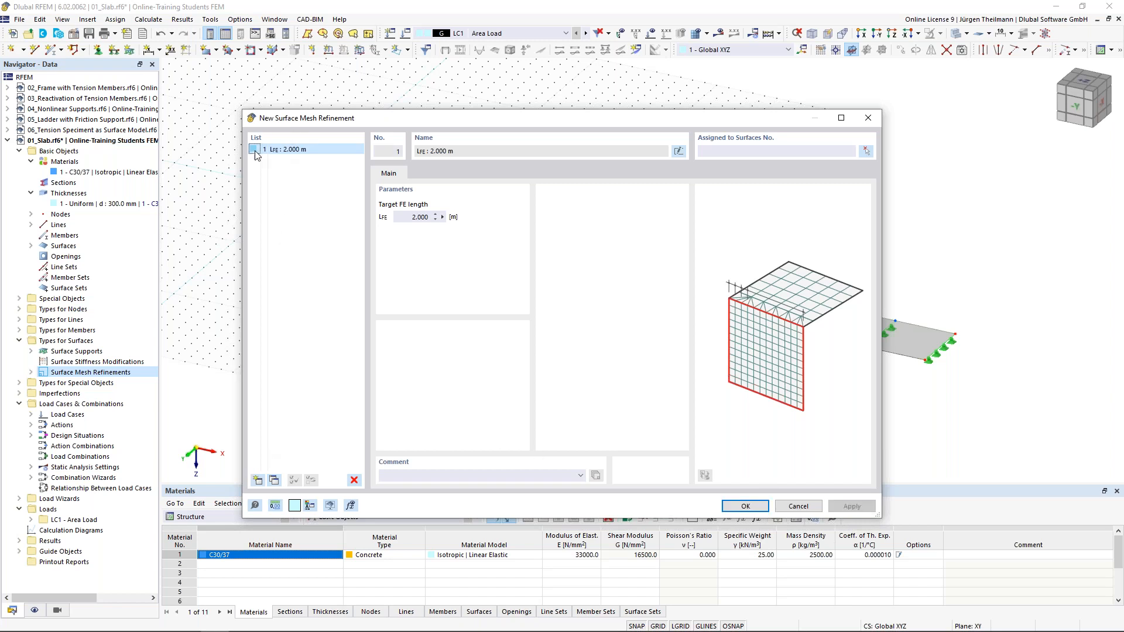
Add a second surface mesh refinement with a target FE length of 1 m.
click(258, 480)
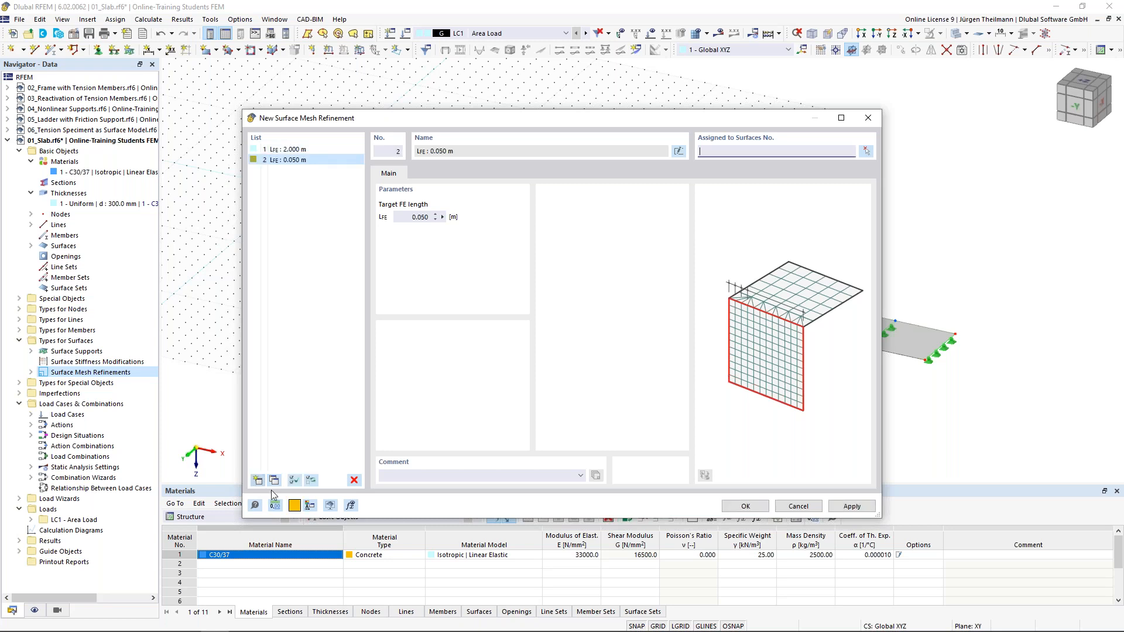
click(408, 217)
text(1)
key(Tab)
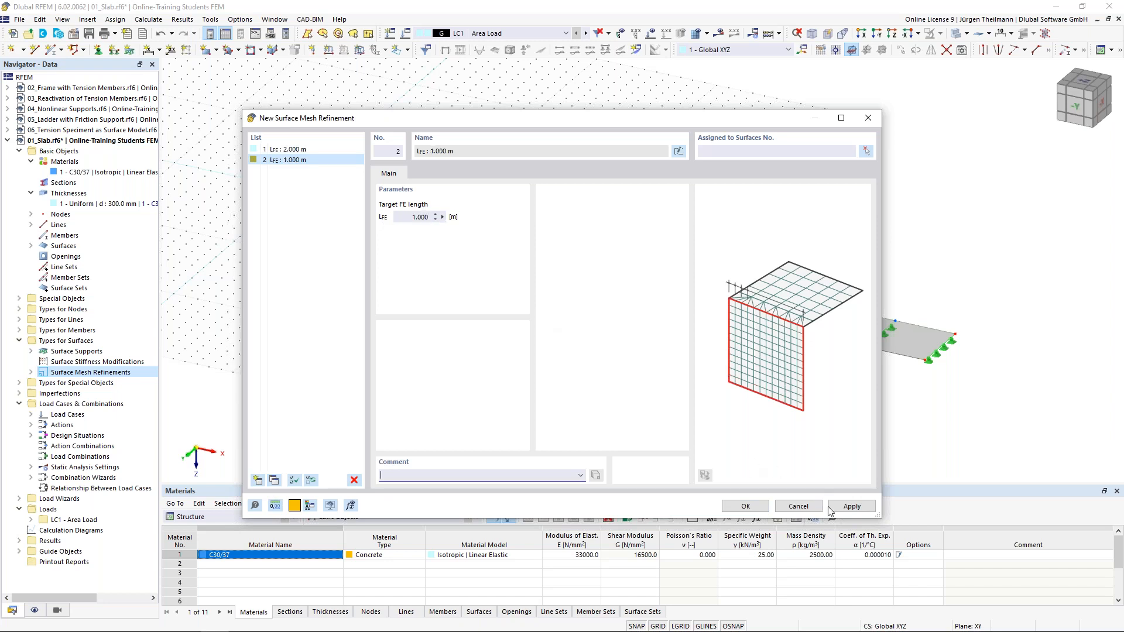
click(850, 506)
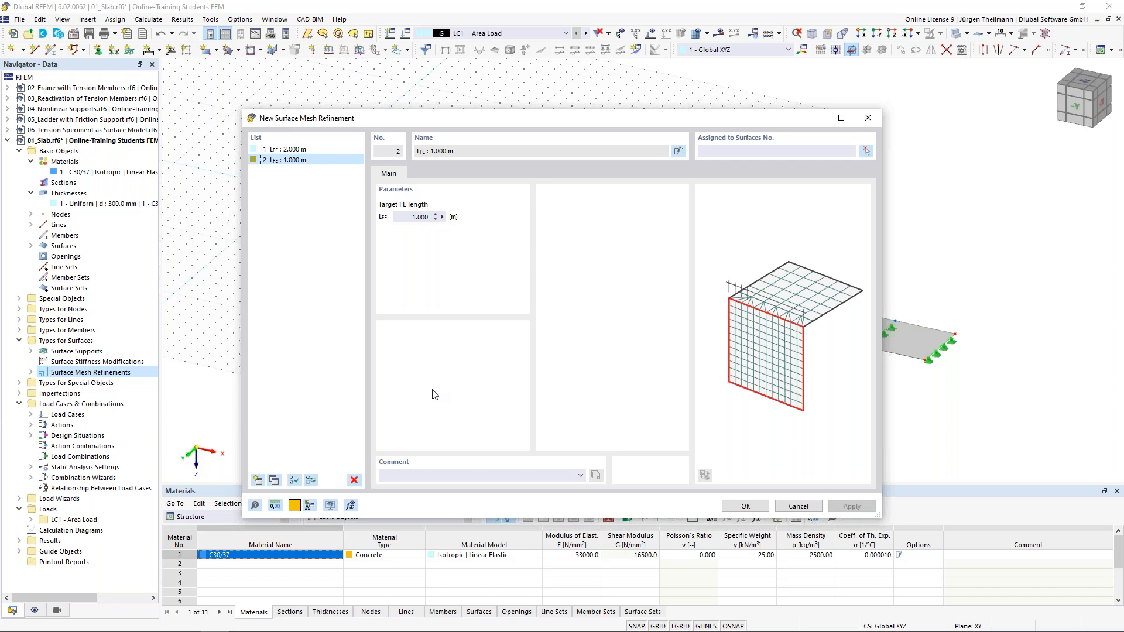
Add a third surface mesh refinement with a target FE length of 0.5 m.
click(257, 480)
double_click(420, 218)
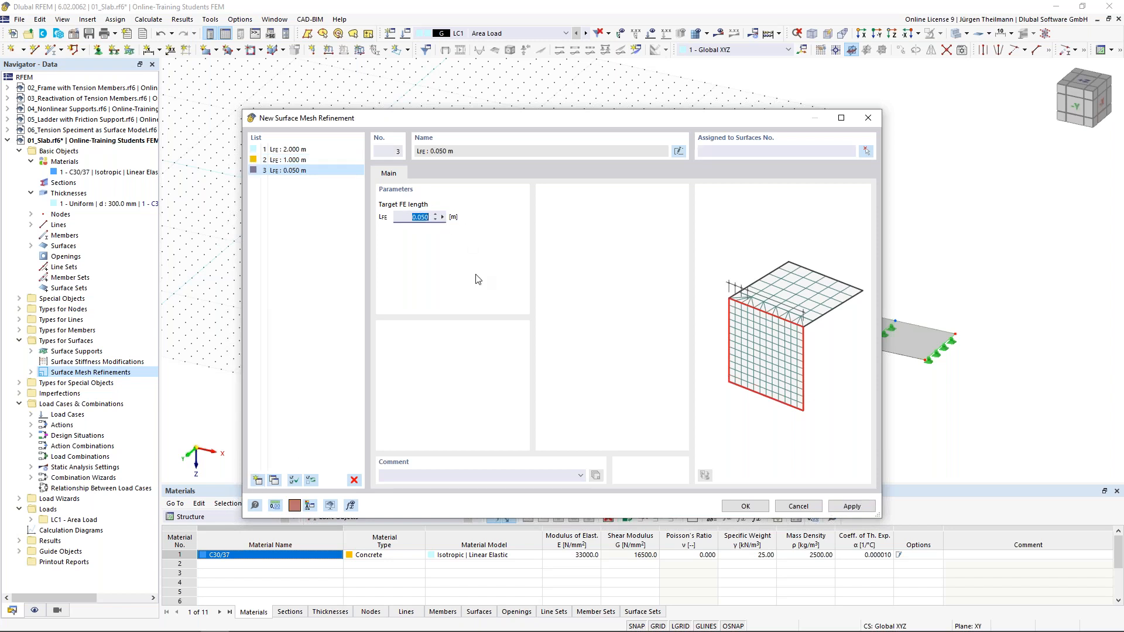
text(0)
click(852, 507)
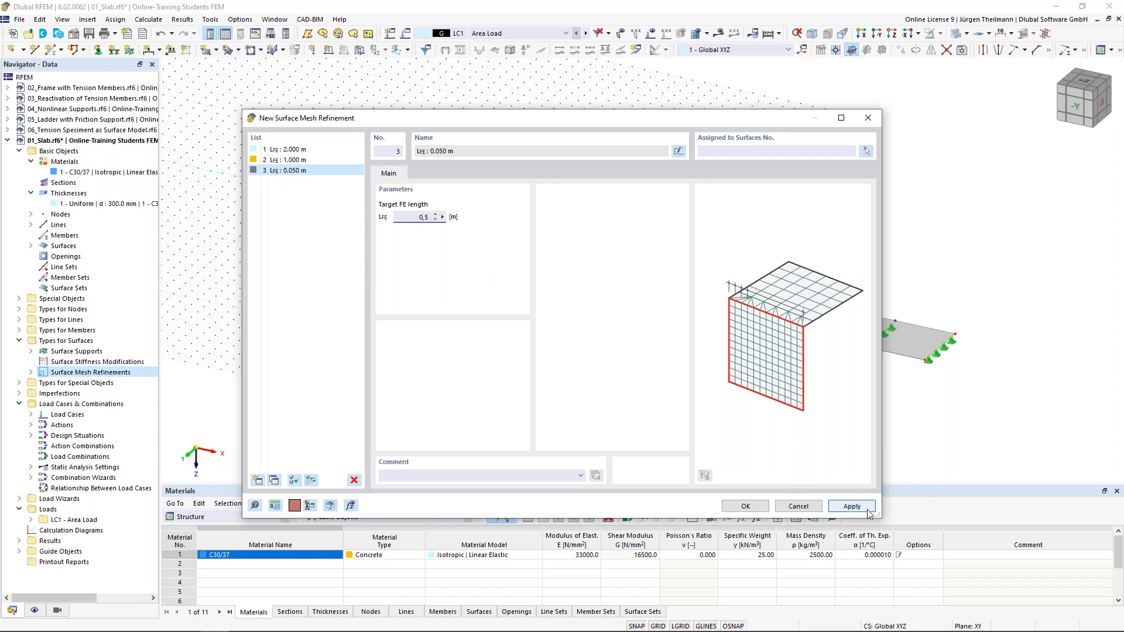
Add a fourth surface mesh refinement with a target FE length of 0.1 m and save all the refinements.
click(256, 481)
click(412, 218)
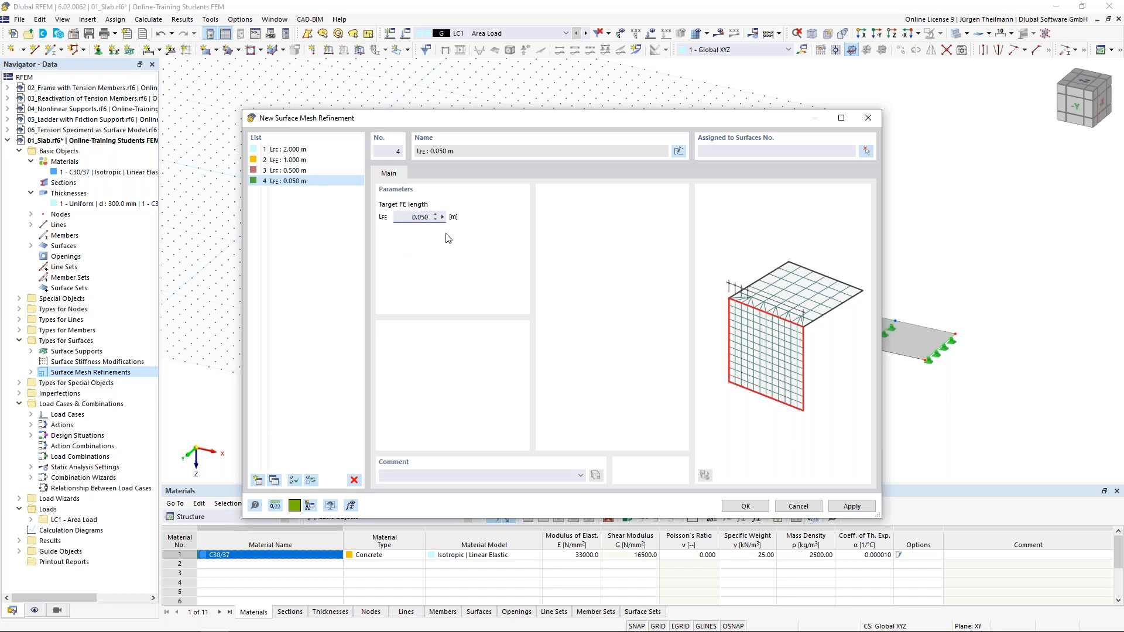
drag(404, 220, 456, 219)
text(0,1)
click(849, 507)
click(750, 506)
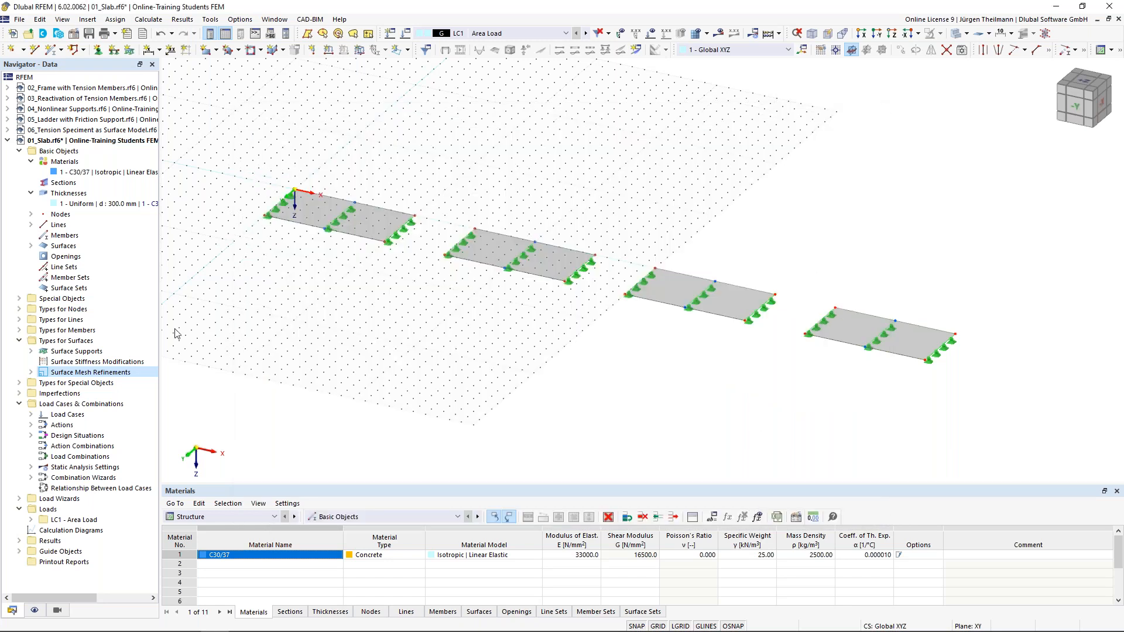
Assign the 2 m surface mesh refinement to the original slab at the origin, surface 1.
click(31, 373)
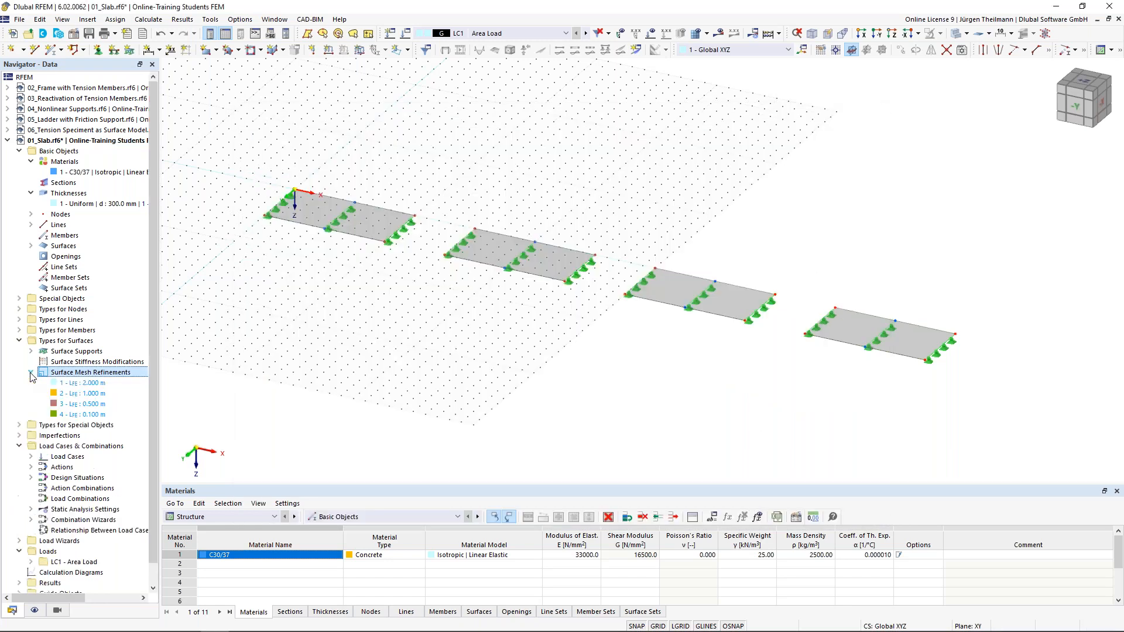
scroll(31, 377, down, 1)
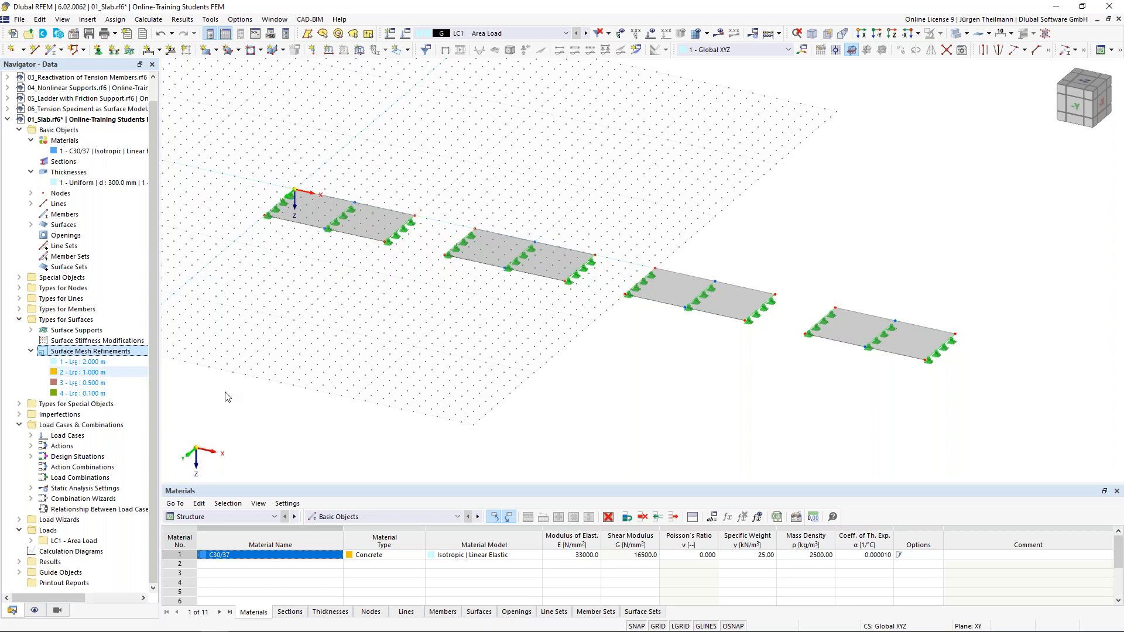
double_click(57, 363)
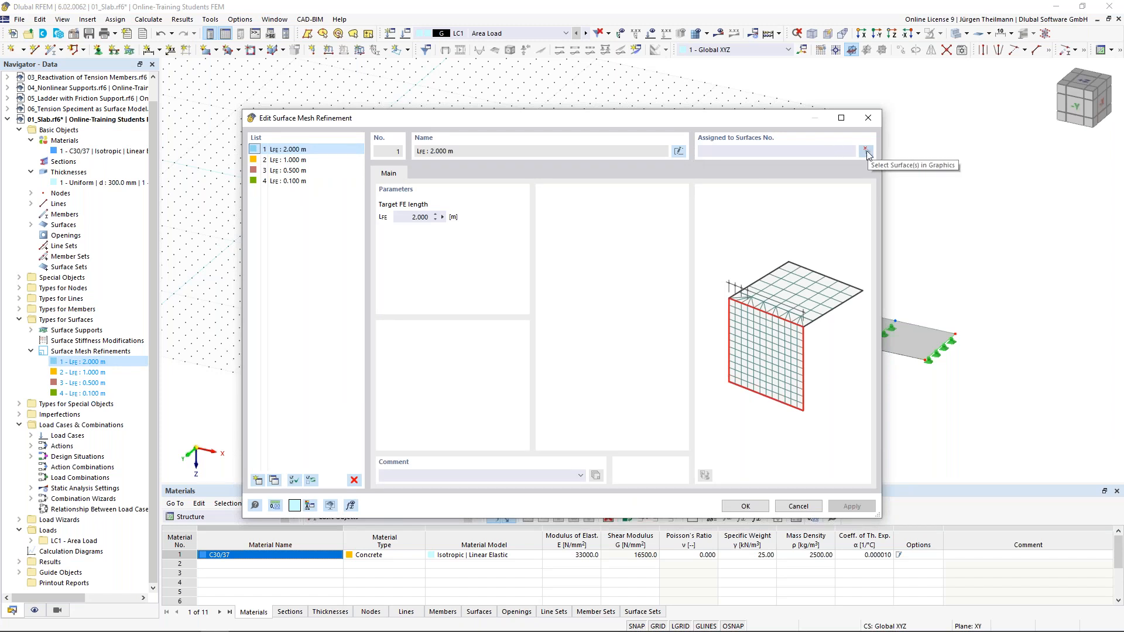
click(867, 151)
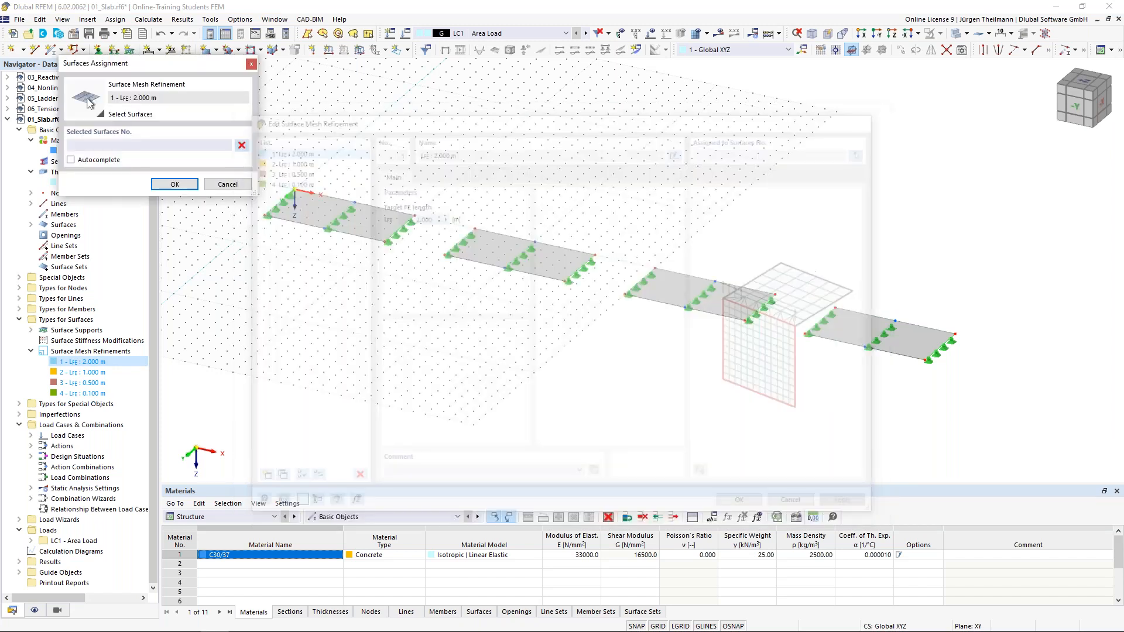
click(362, 217)
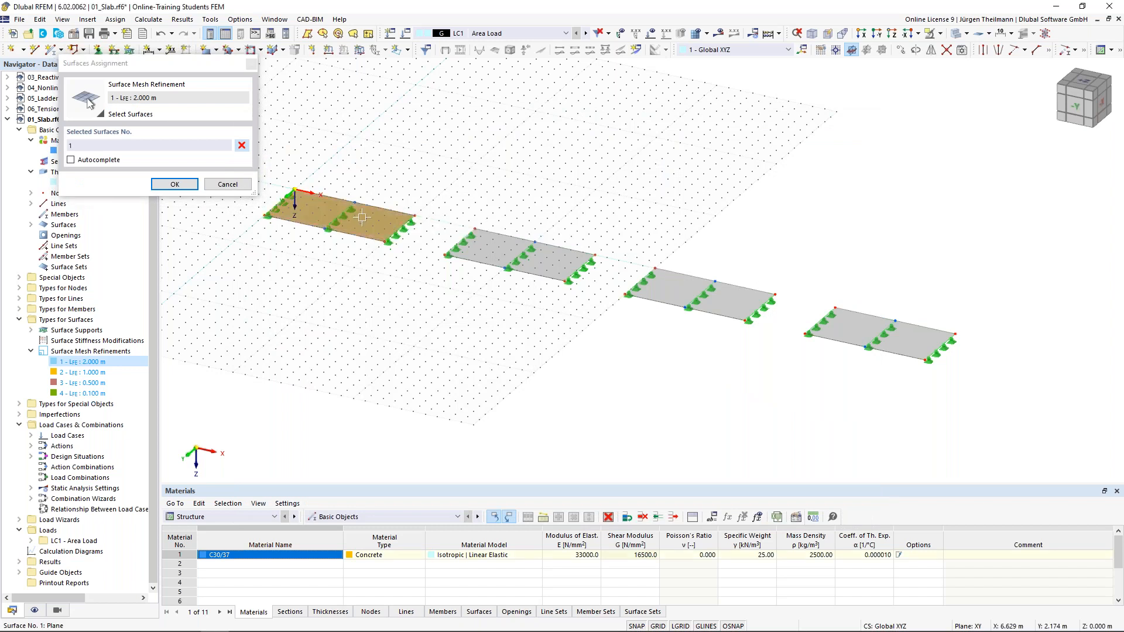
click(175, 185)
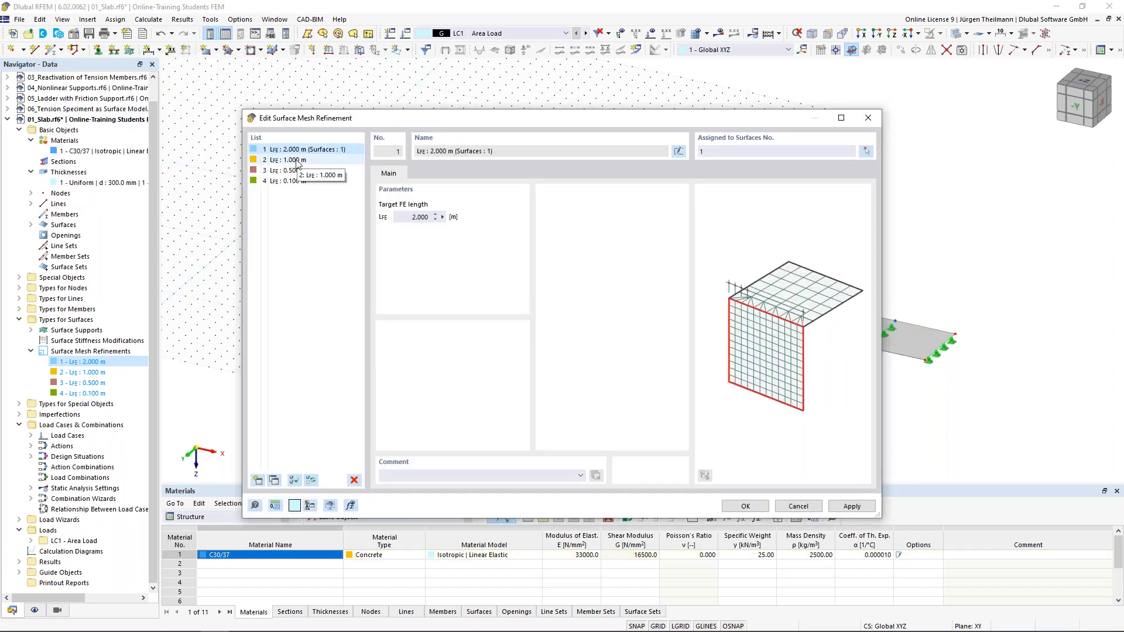
Assign the 1 m surface mesh refinement to the second slab, surface 2.
click(297, 160)
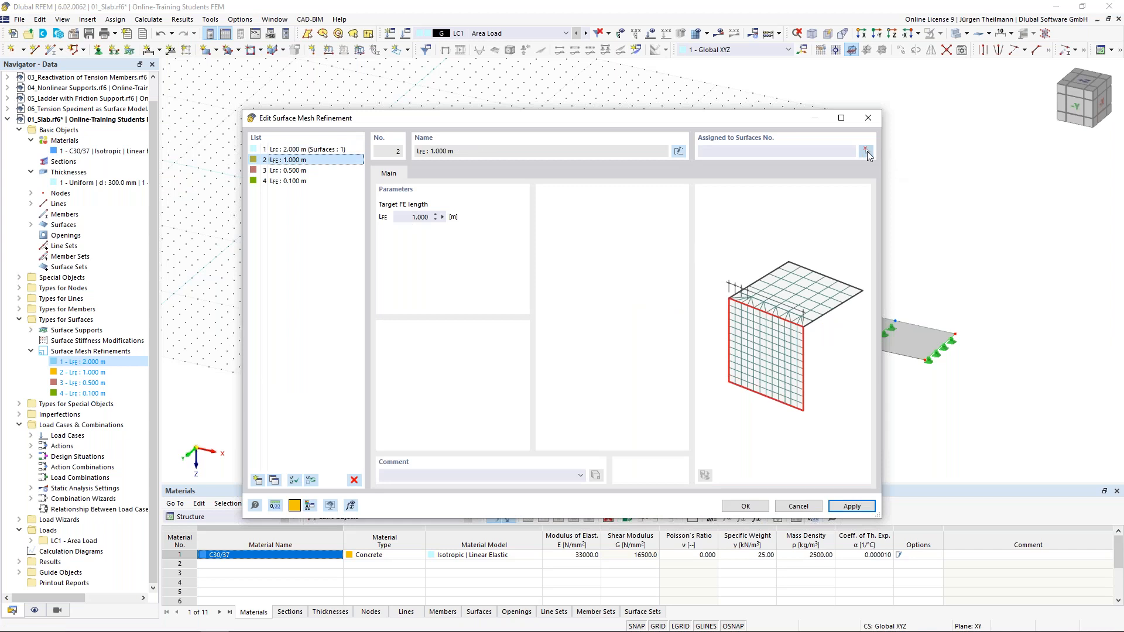
click(867, 151)
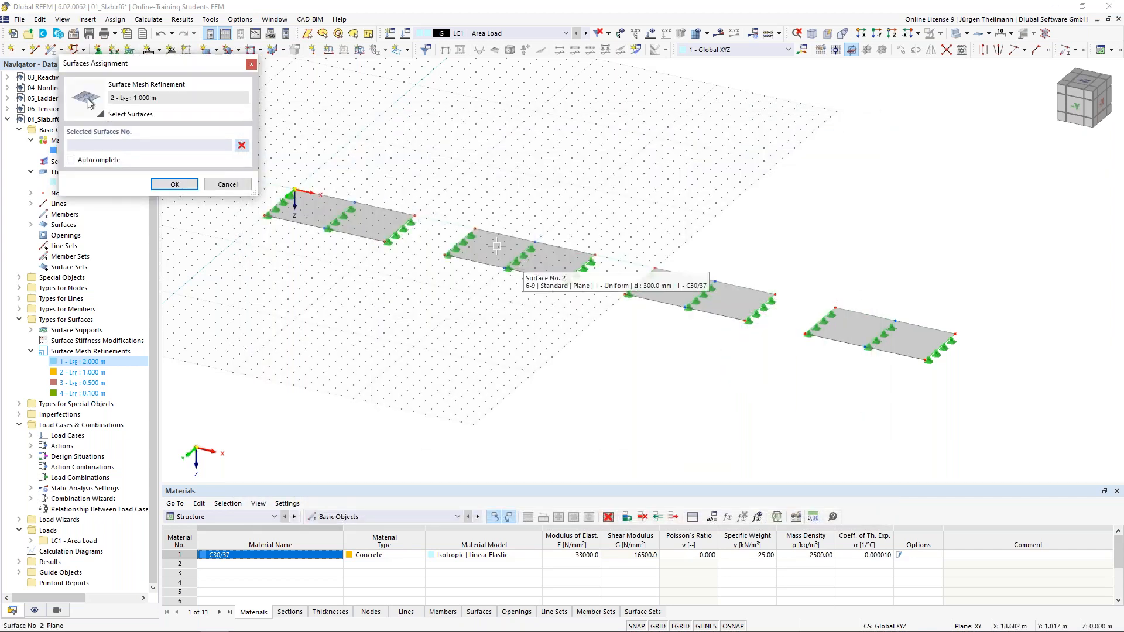
click(496, 246)
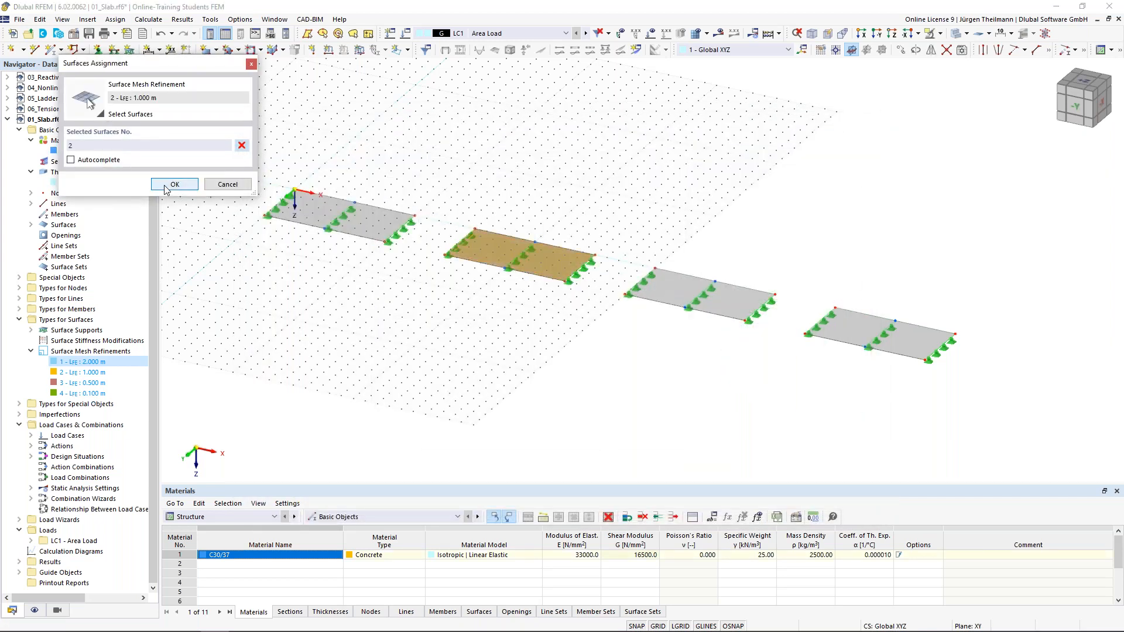
click(166, 185)
Assign the 0.5 m surface mesh refinement to the third slab, surface 3.
click(284, 170)
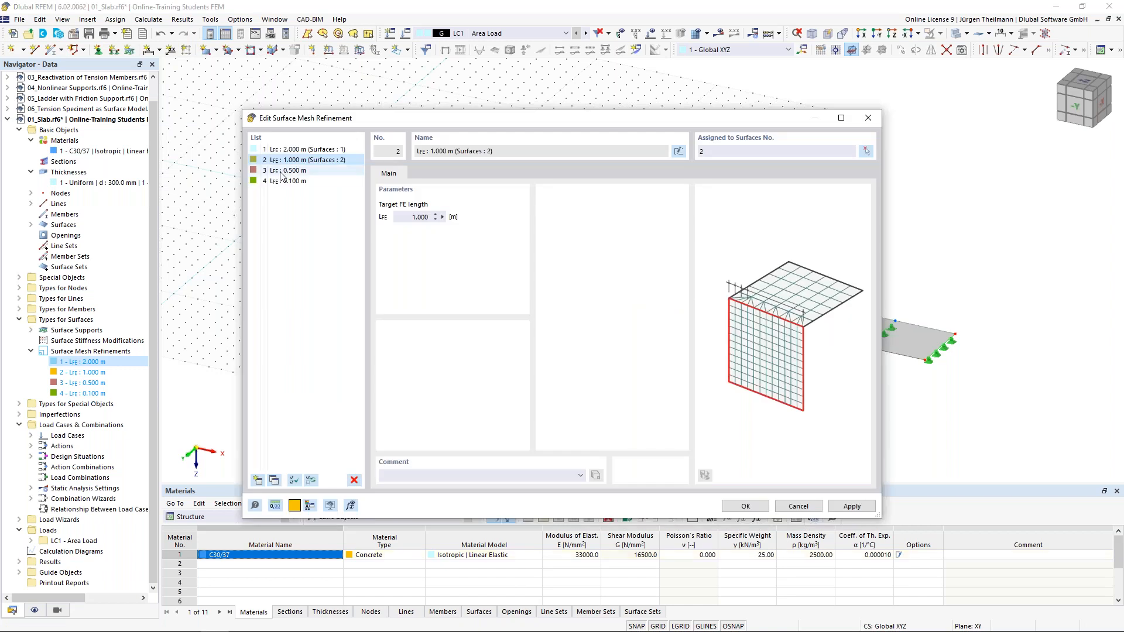
click(866, 151)
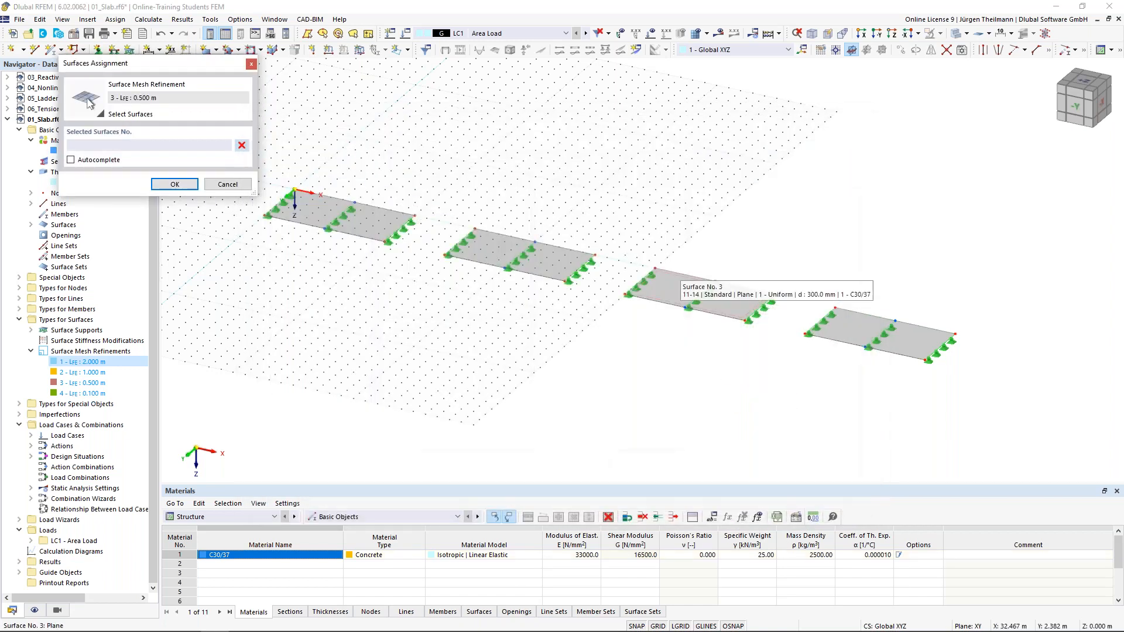
click(697, 293)
click(174, 185)
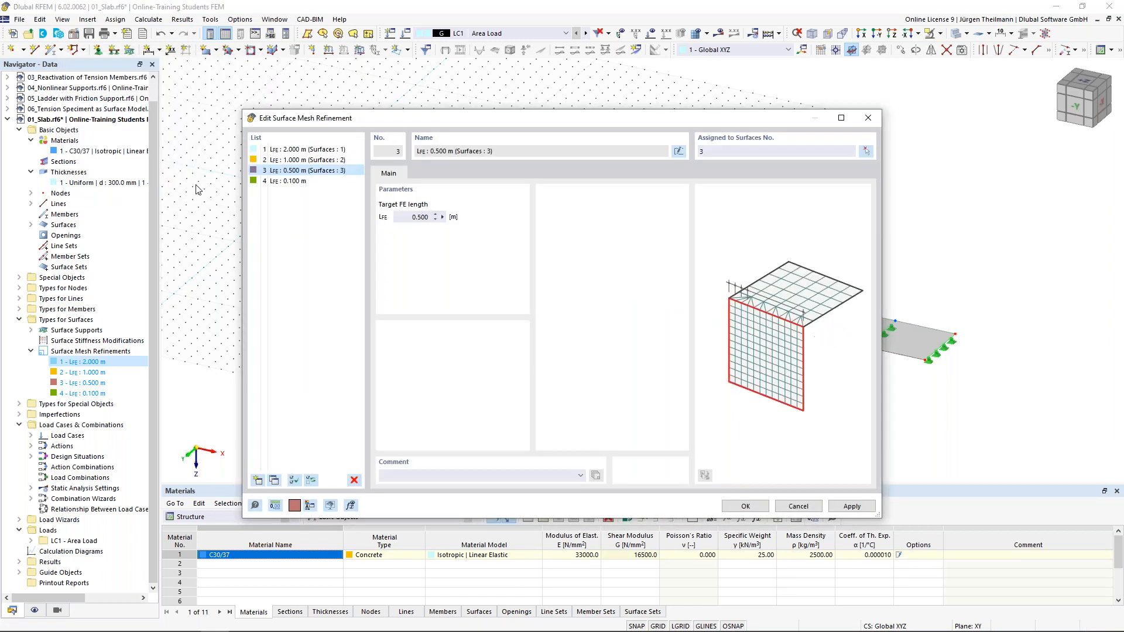
Assign the 0.1 m surface mesh refinement to the fourth slab, surface 4, and save the assignments.
click(287, 181)
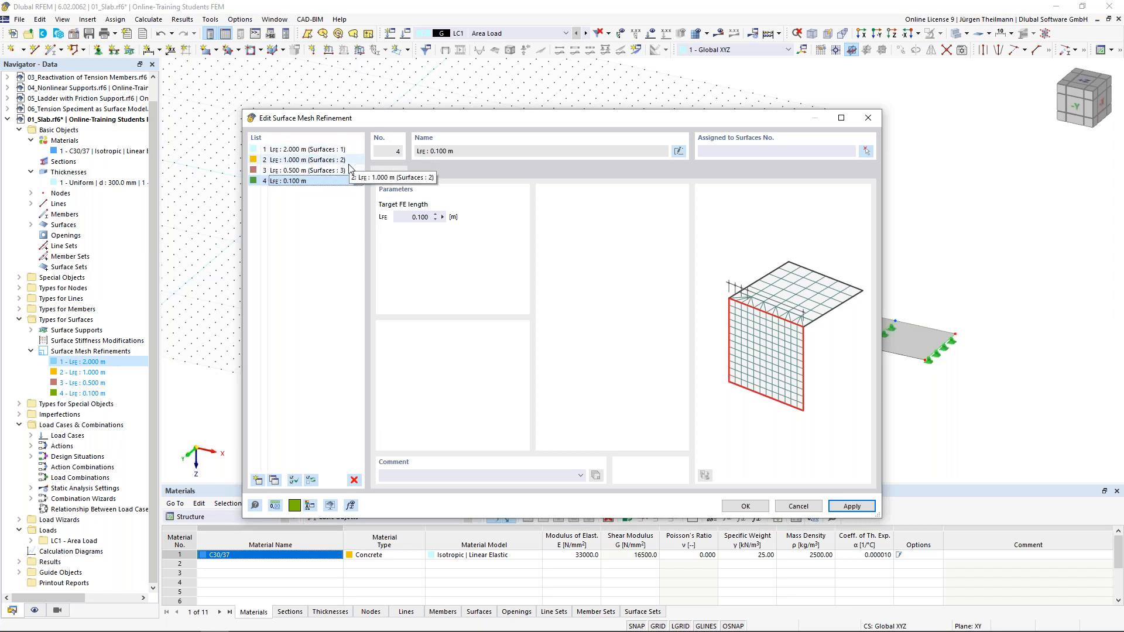
click(845, 508)
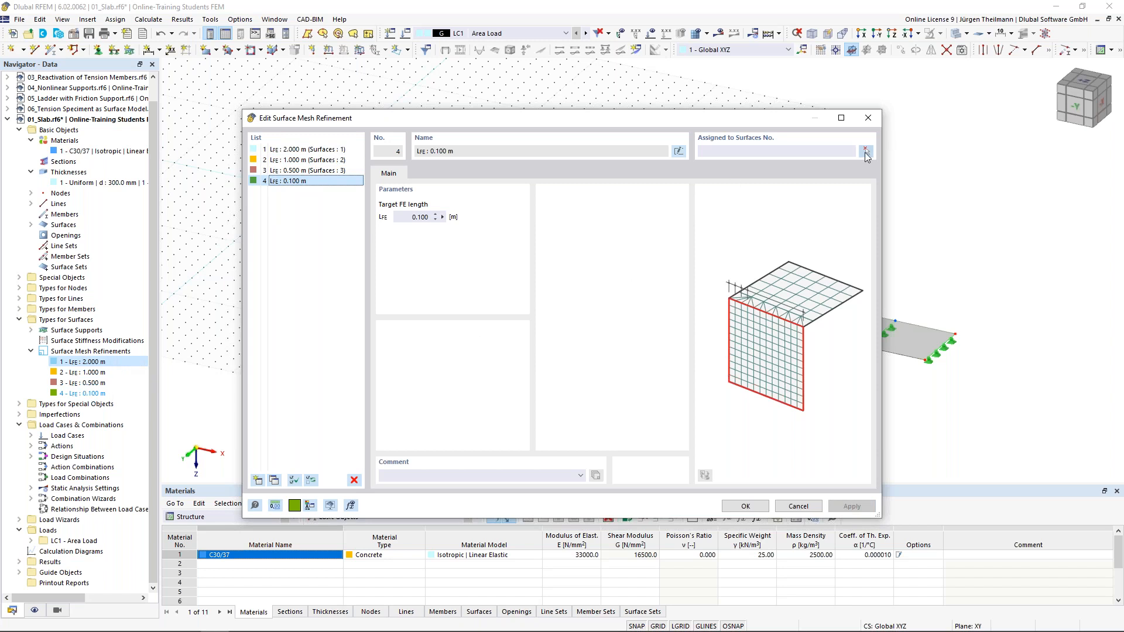
click(866, 152)
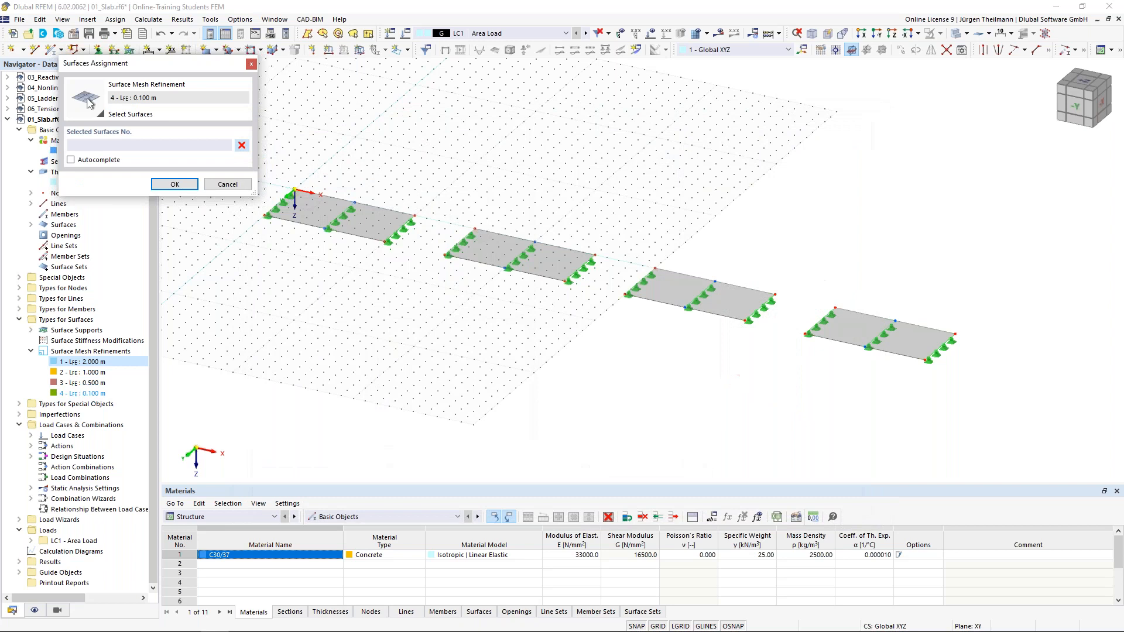
click(840, 329)
click(167, 186)
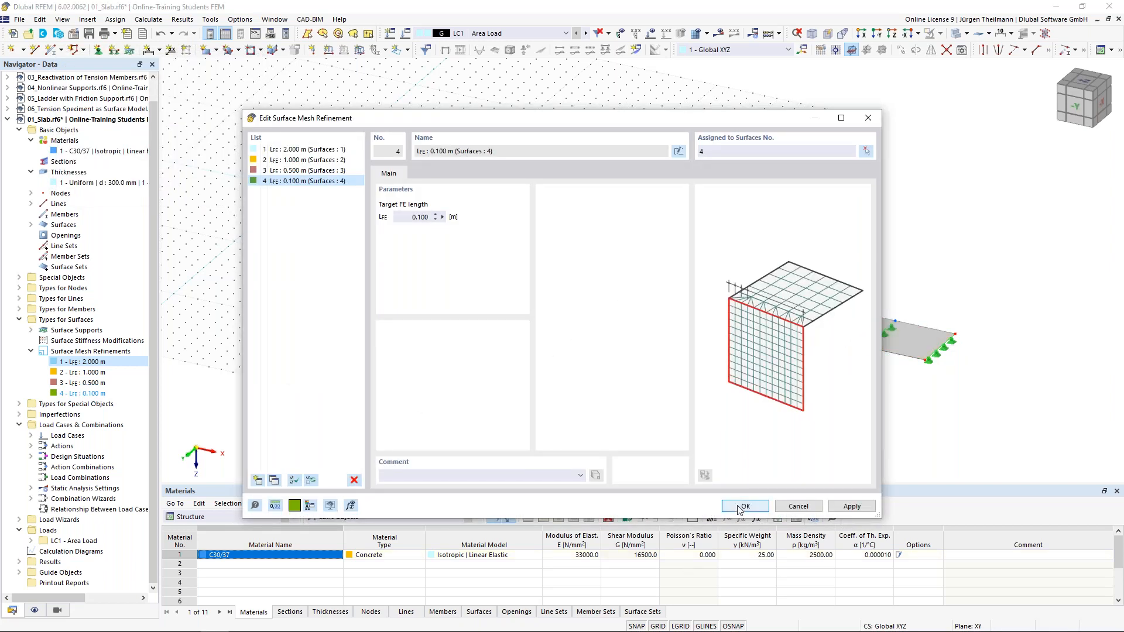
click(743, 507)
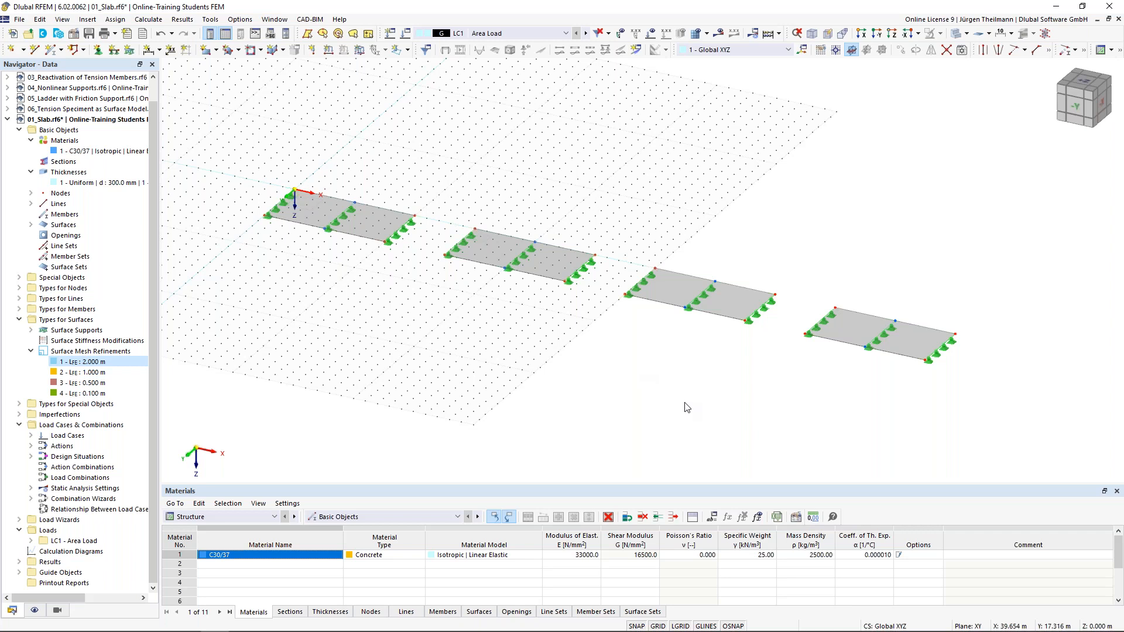
Generate the finite element mesh for all four slabs.
middle_drag(687, 407, 704, 369)
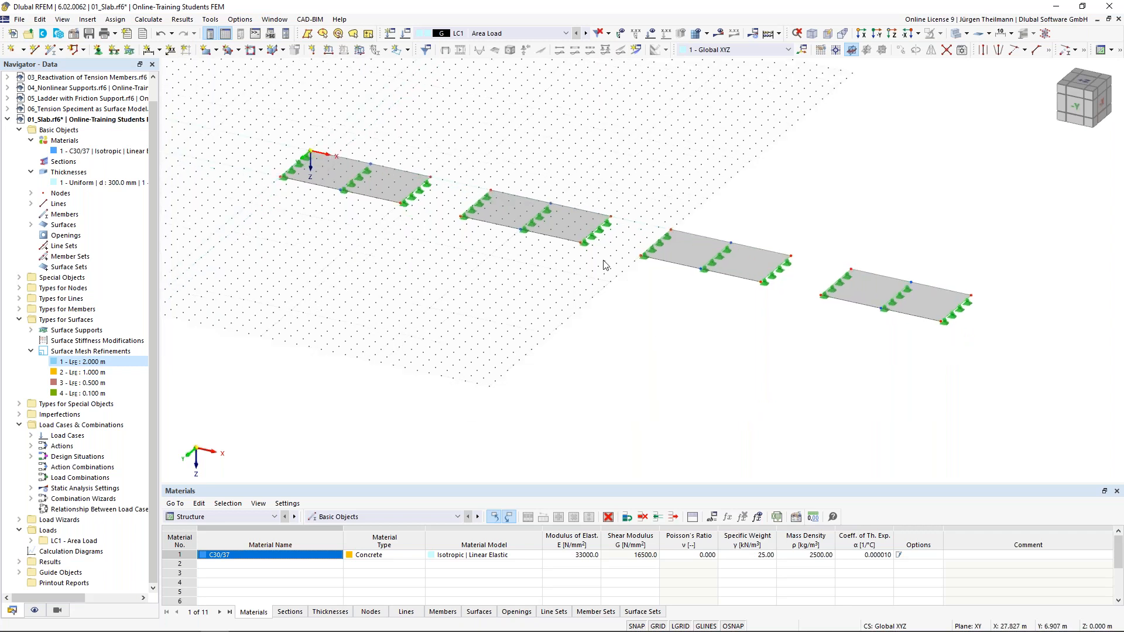
click(150, 20)
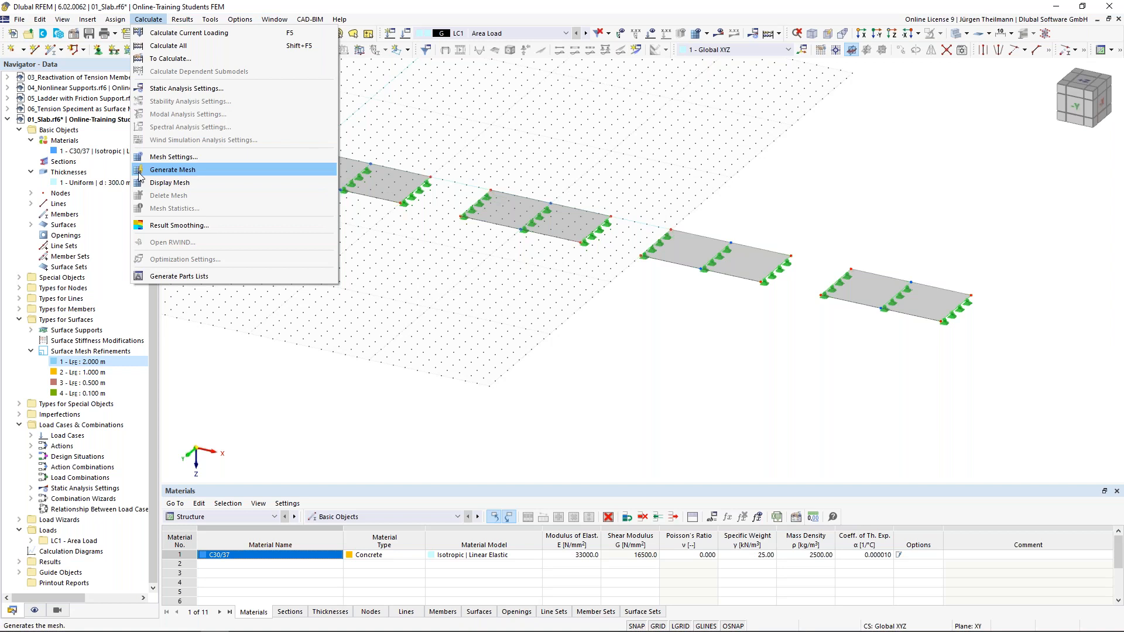
click(214, 169)
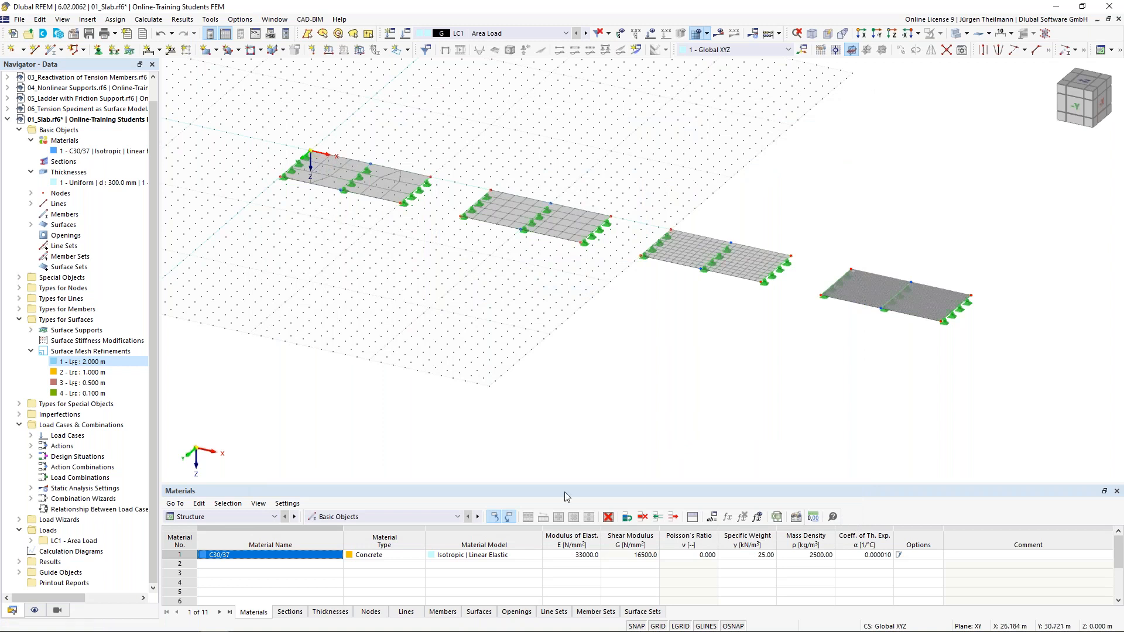
Hide the grid and examine the finite element meshes of the four slabs from above.
click(658, 627)
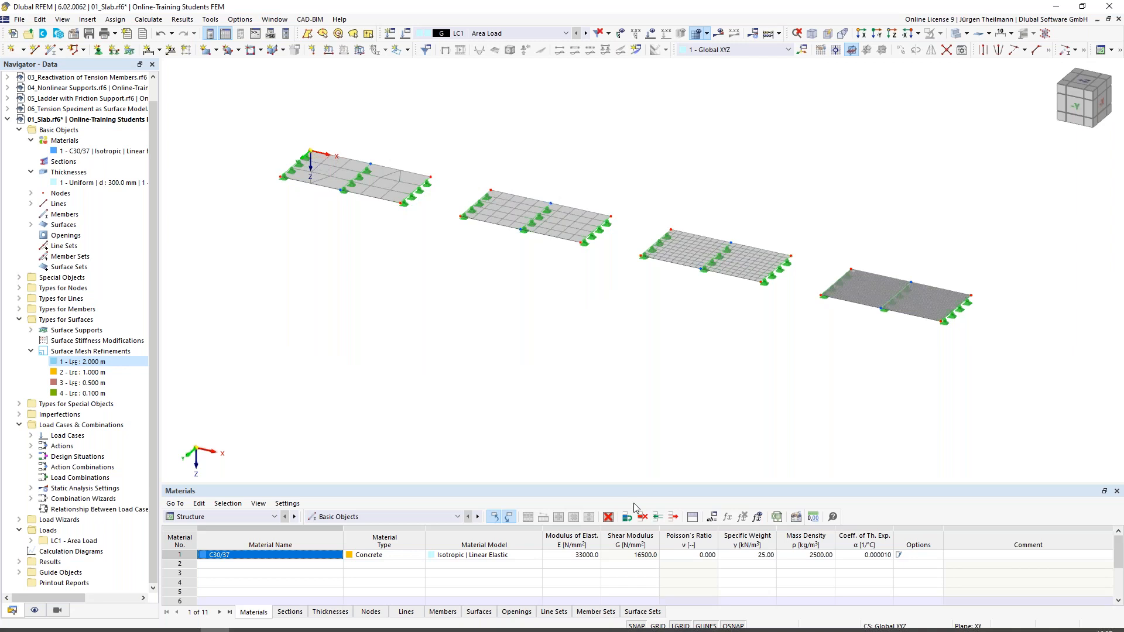
click(1088, 85)
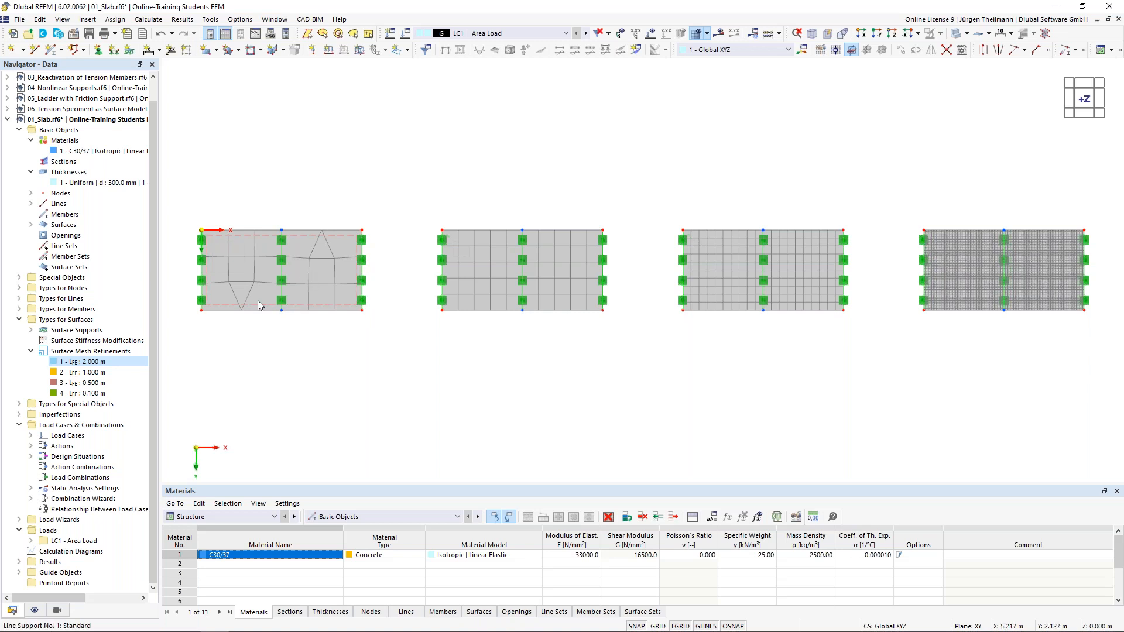
scroll(229, 283, up, 2)
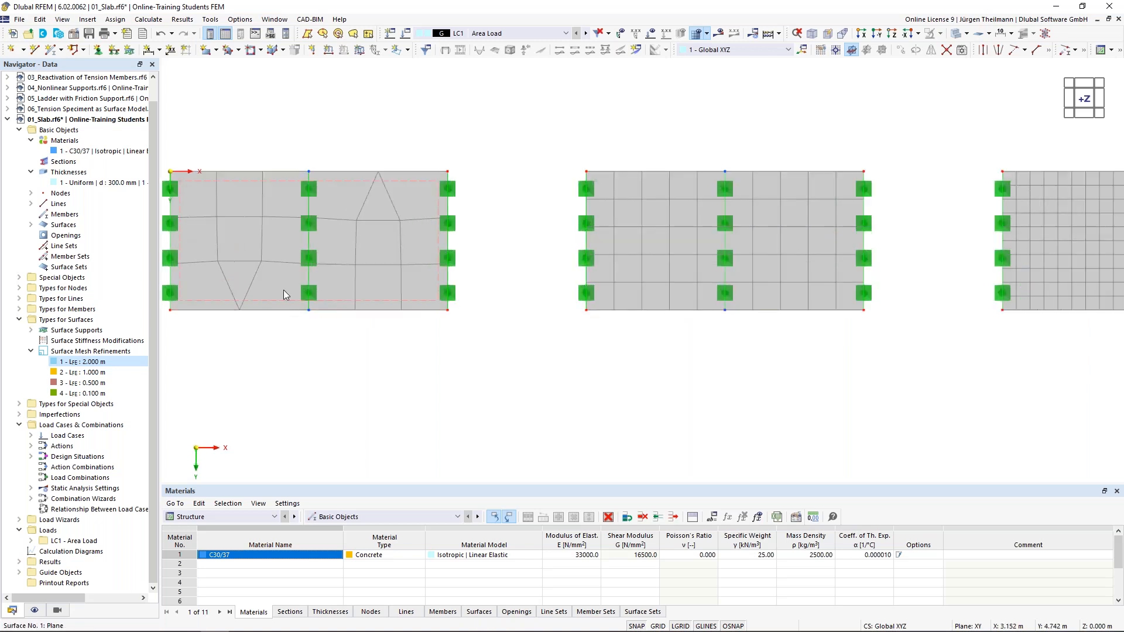
scroll(287, 286, up, 2)
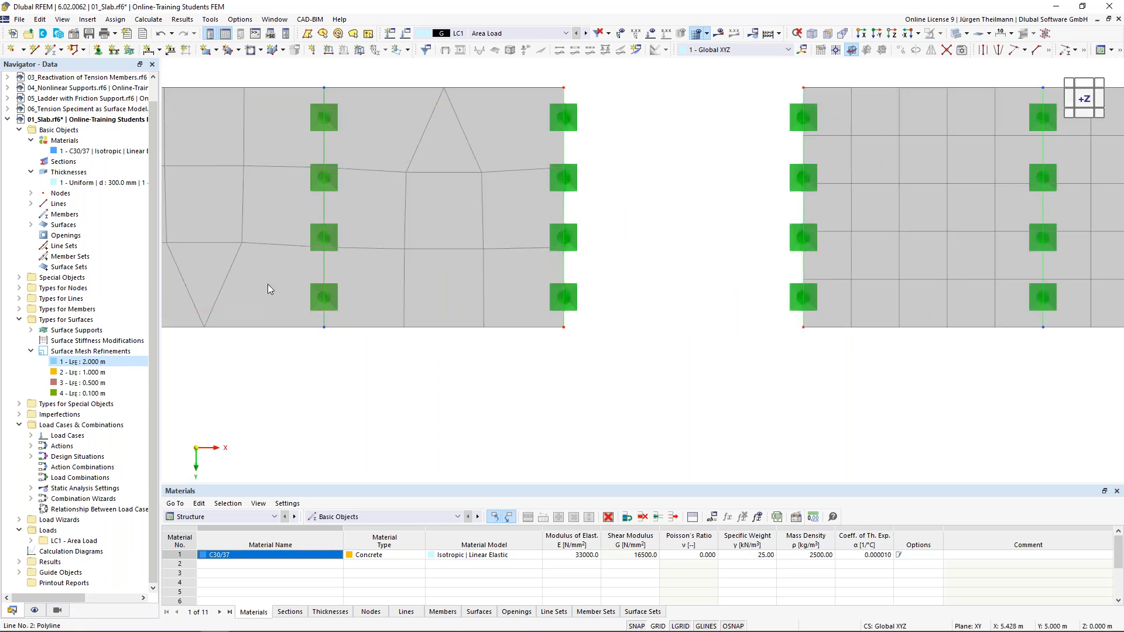
scroll(264, 326, down, 2)
scroll(273, 370, down, 2)
middle_drag(274, 373, 495, 310)
middle_drag(558, 344, 483, 358)
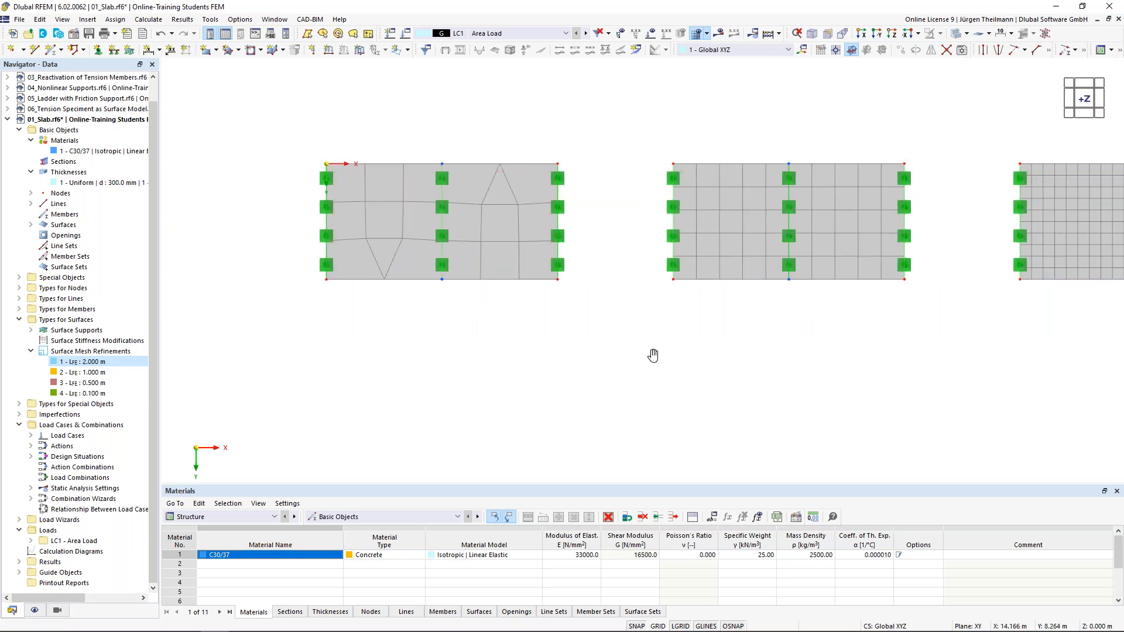
middle_drag(652, 354, 587, 385)
scroll(530, 415, down, 3)
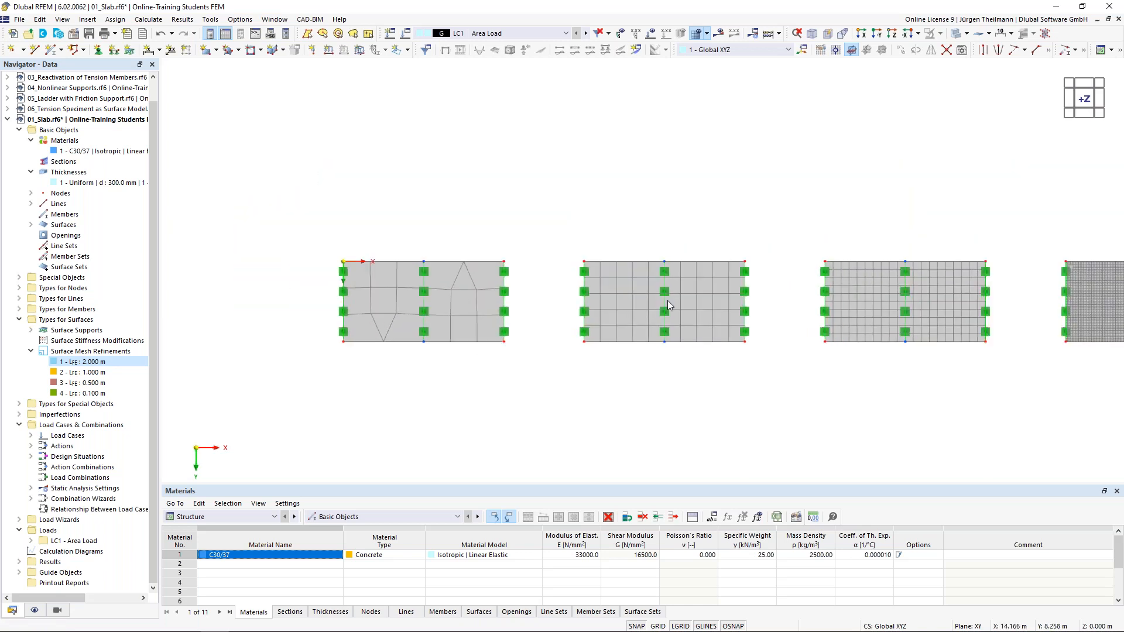
middle_drag(691, 337, 560, 319)
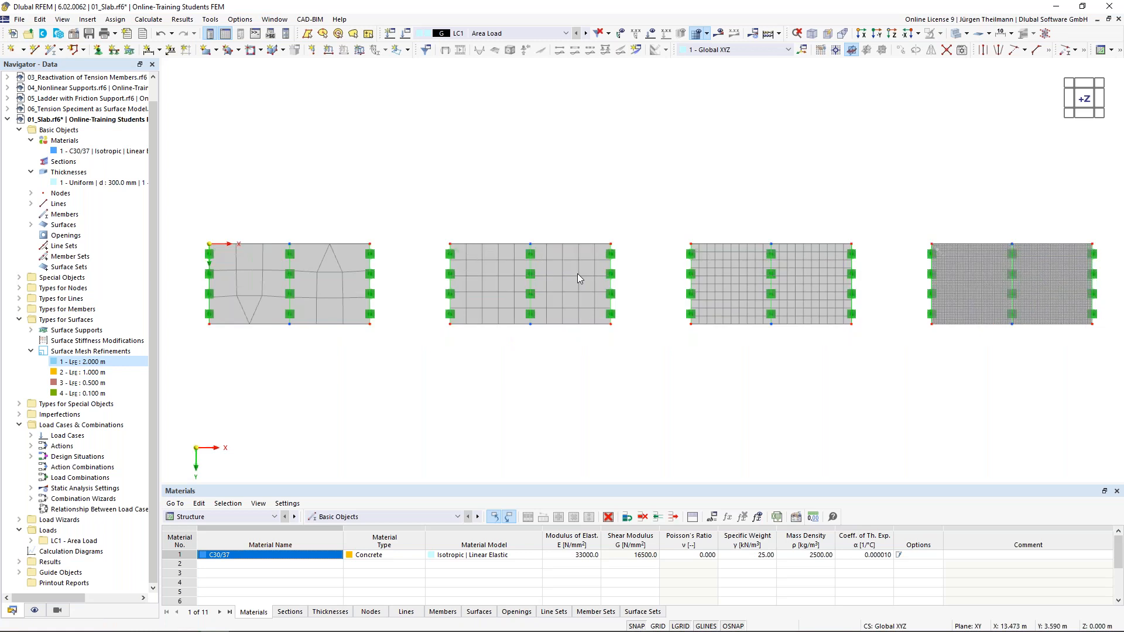
click(531, 292)
scroll(865, 382, down, 1)
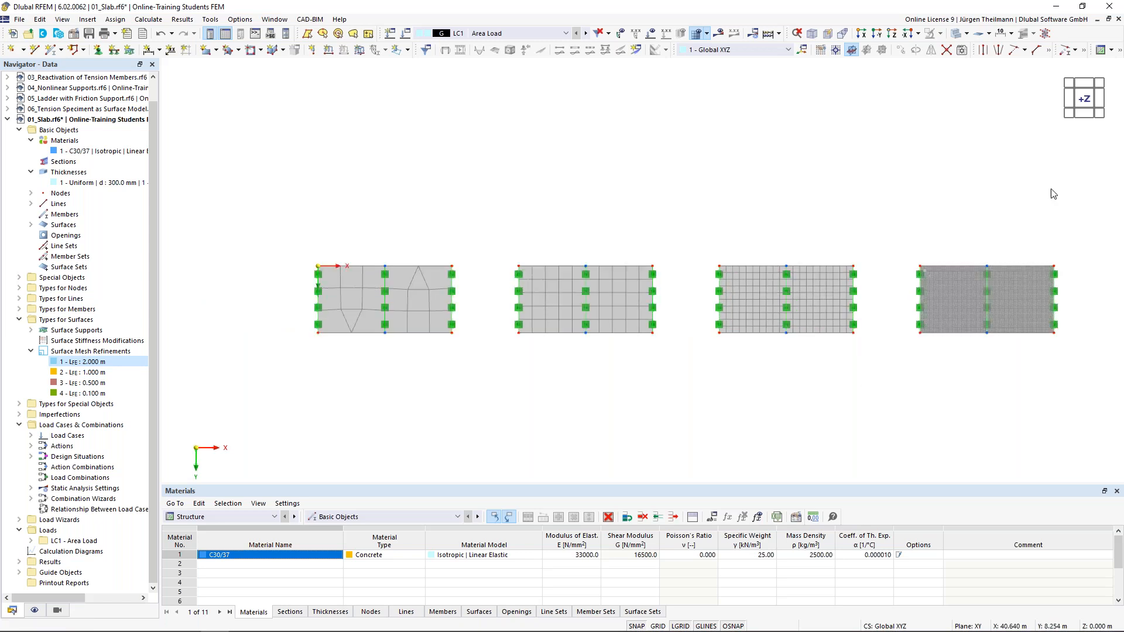
Return to the isometric view and set the number of work plane grid points to adapt dynamically to the model size.
click(1101, 114)
scroll(816, 328, down, 1)
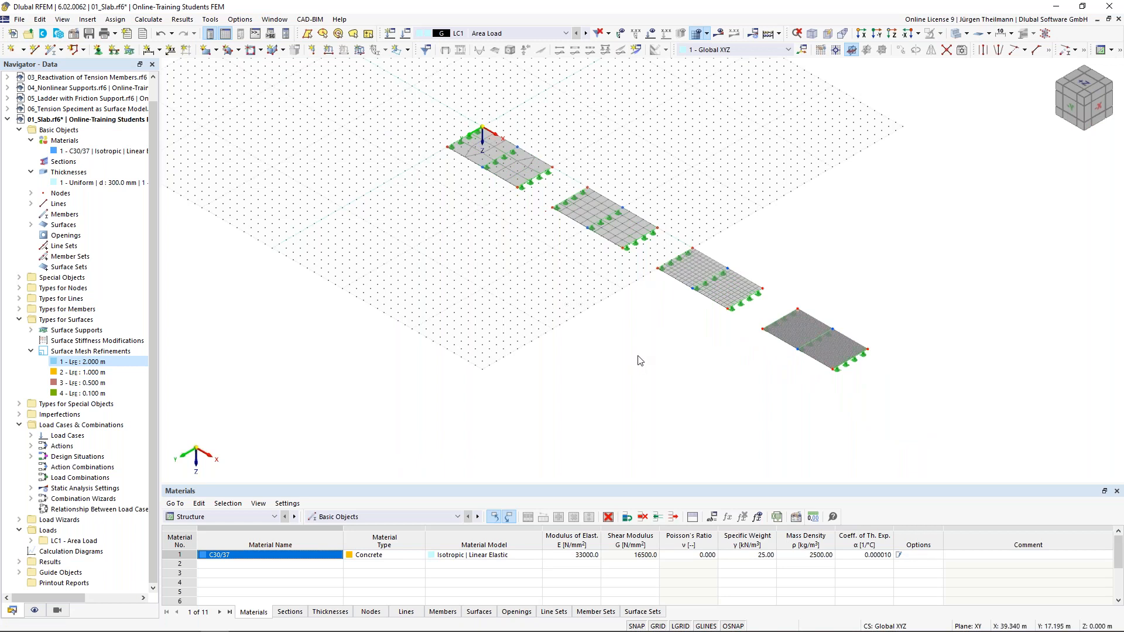
click(822, 51)
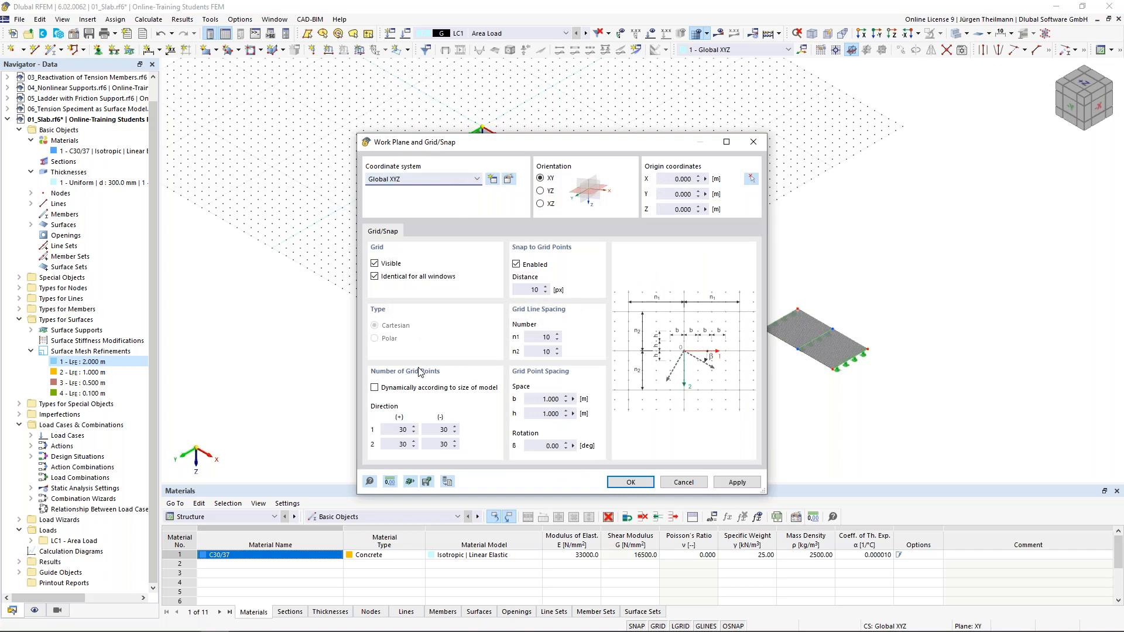
click(375, 388)
click(643, 487)
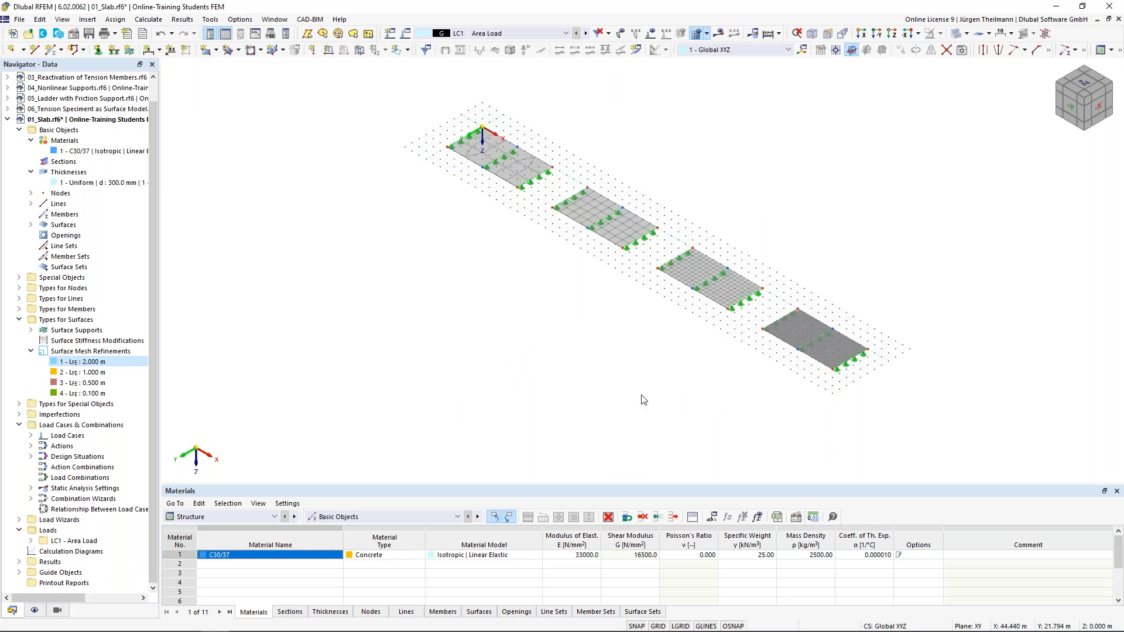
Display the LC1 area loads and delete the surface load on the fourth slab.
middle_drag(740, 384, 711, 351)
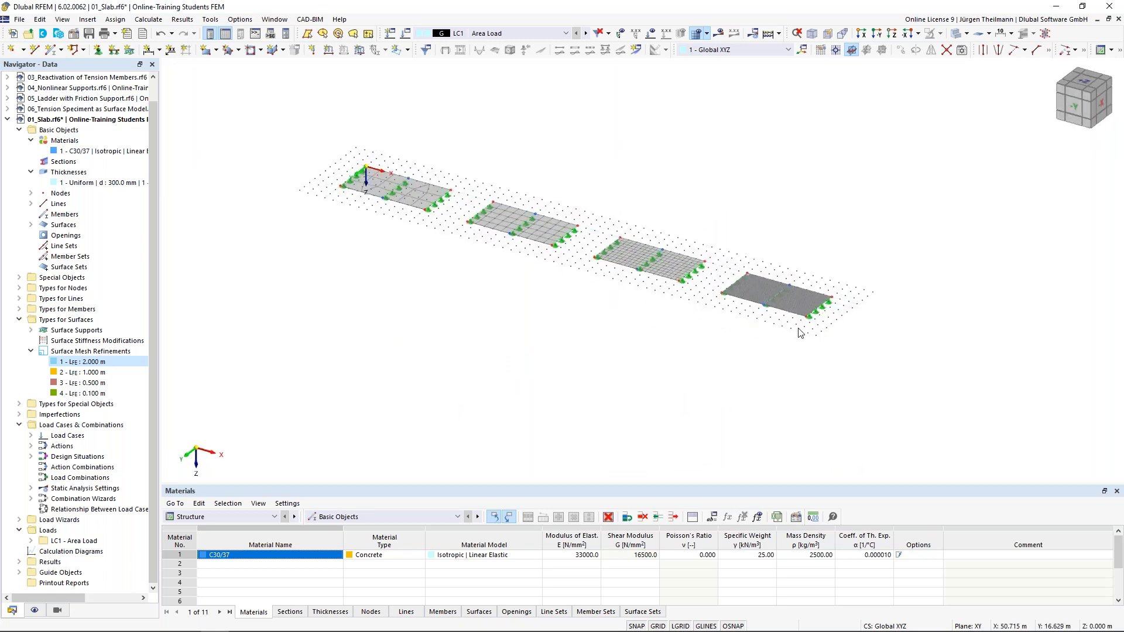
scroll(844, 318, up, 5)
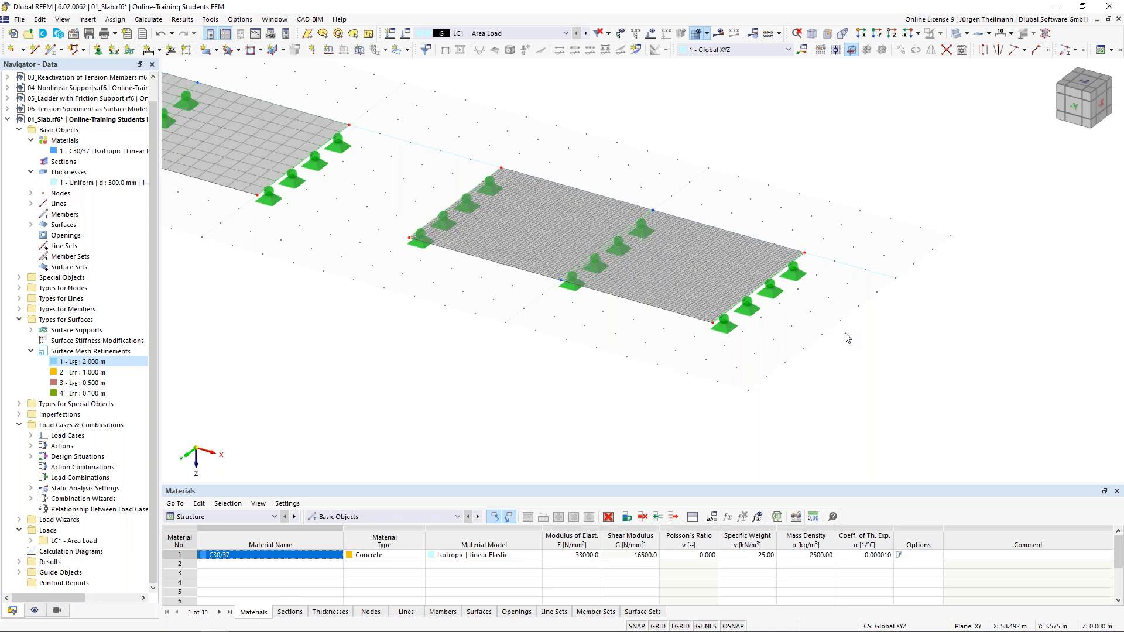
scroll(845, 338, down, 5)
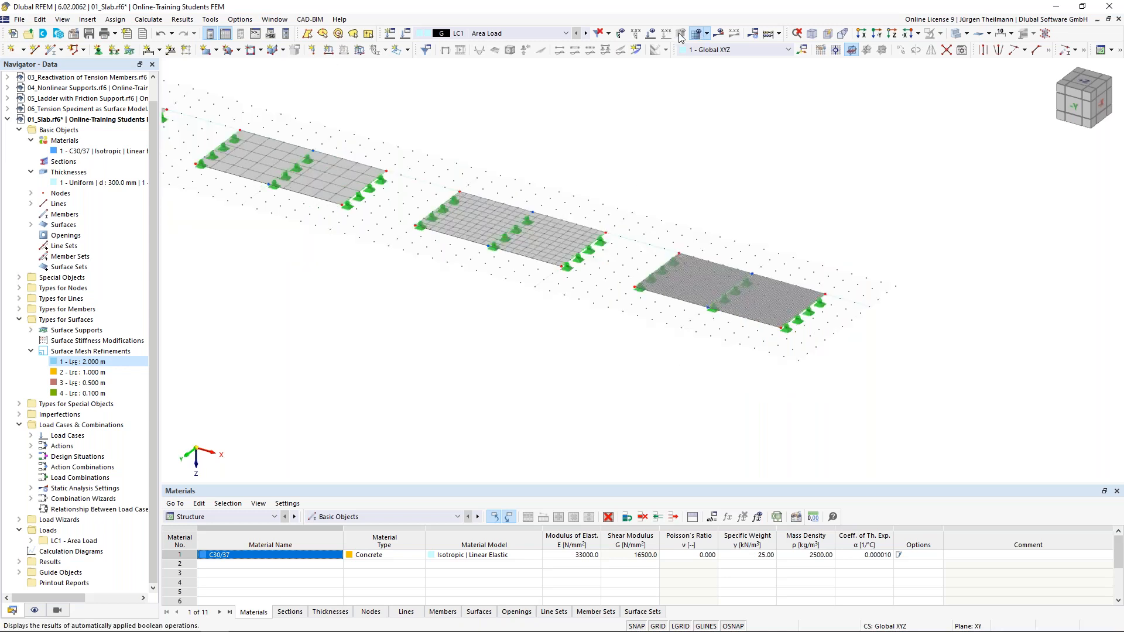
click(652, 36)
scroll(574, 314, down, 2)
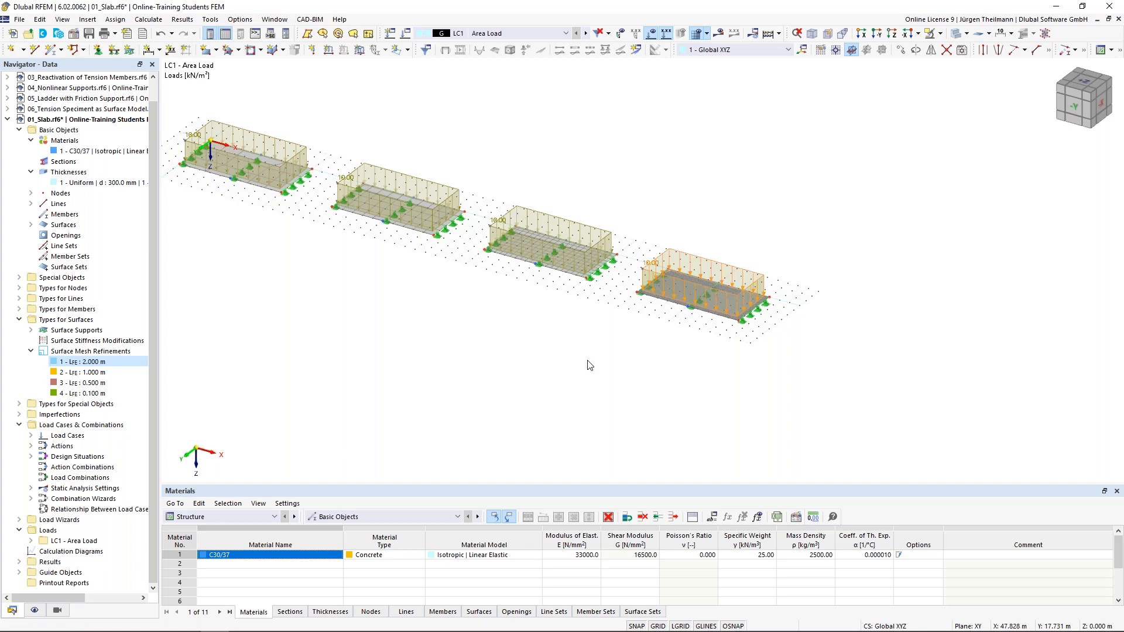
key(Delete)
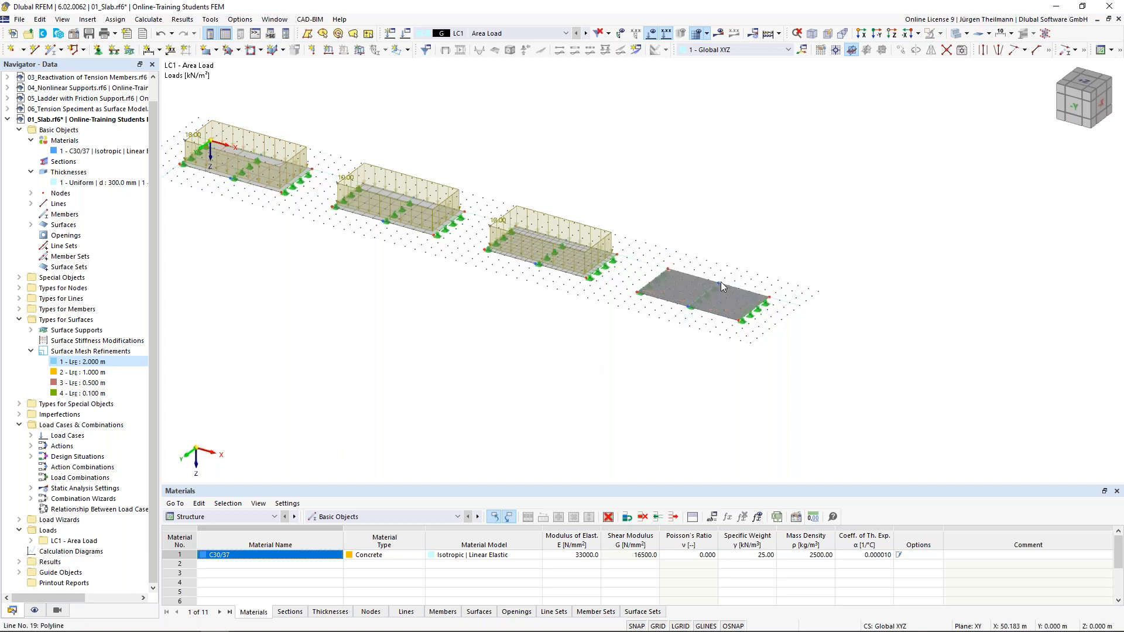
Assign the 10 kN/m² surface load from the third slab to the fourth slab as well.
scroll(721, 282, up, 2)
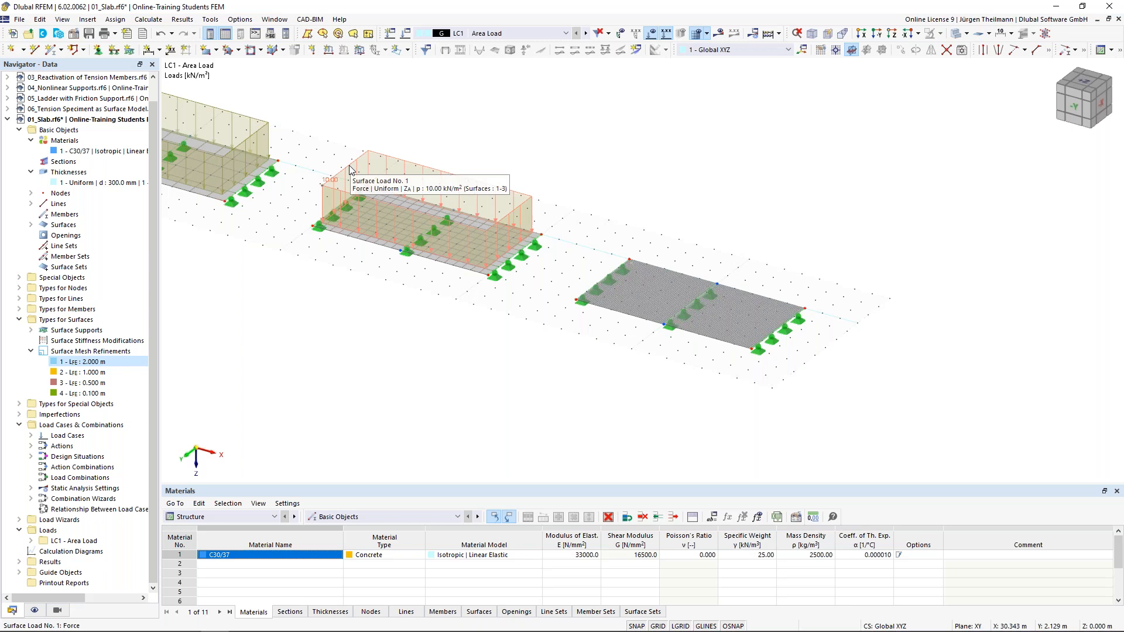
drag(350, 170, 532, 109)
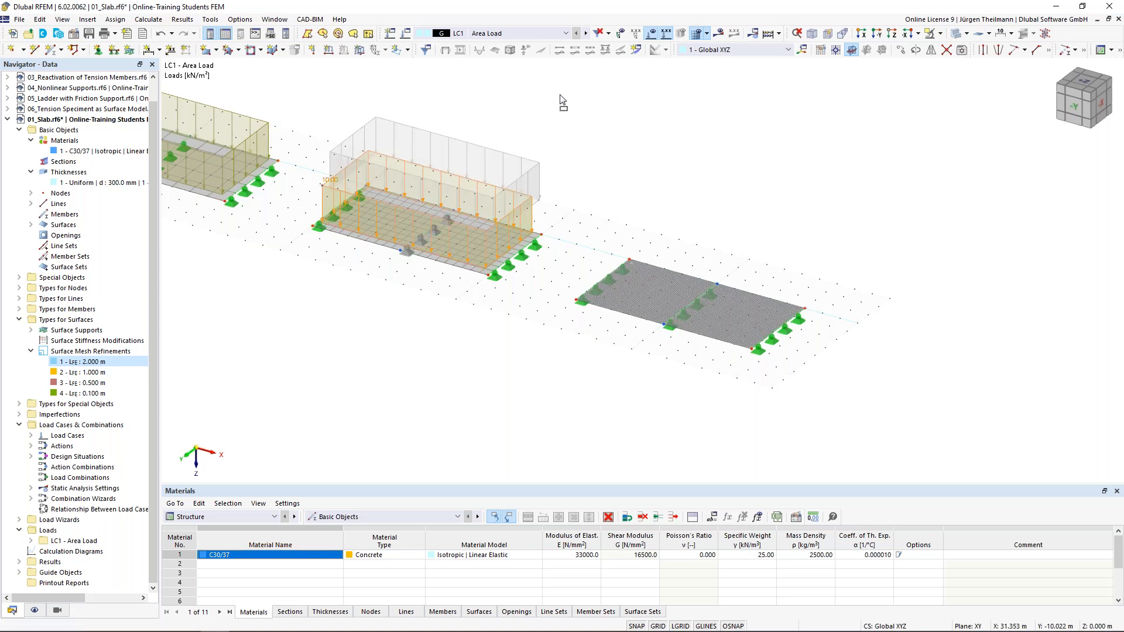
drag(683, 246, 657, 287)
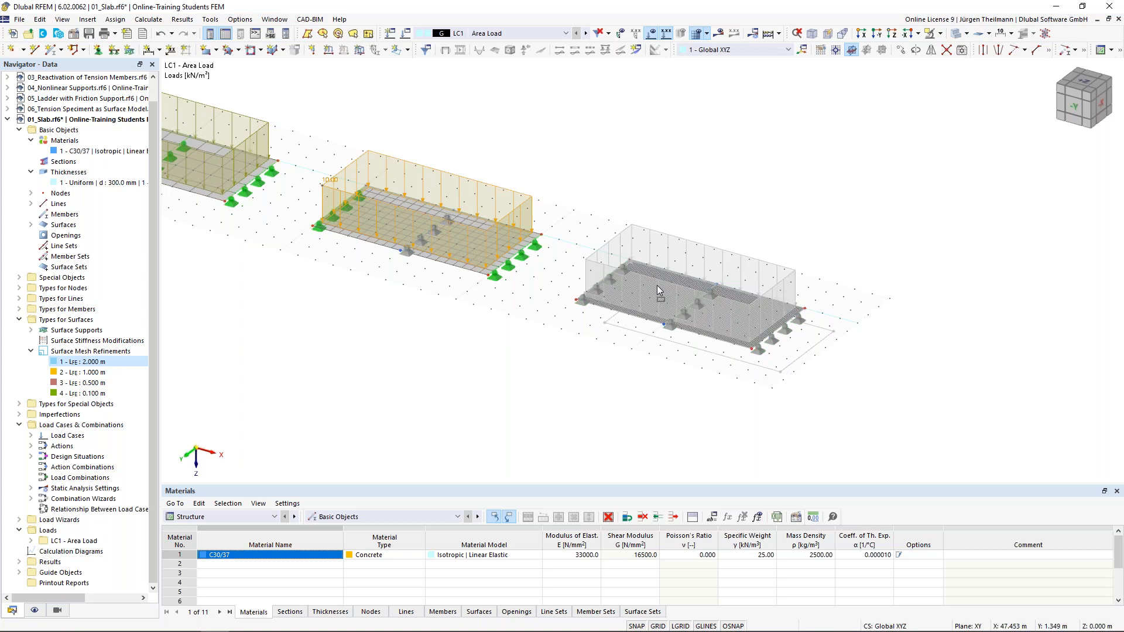
drag(657, 286, 657, 286)
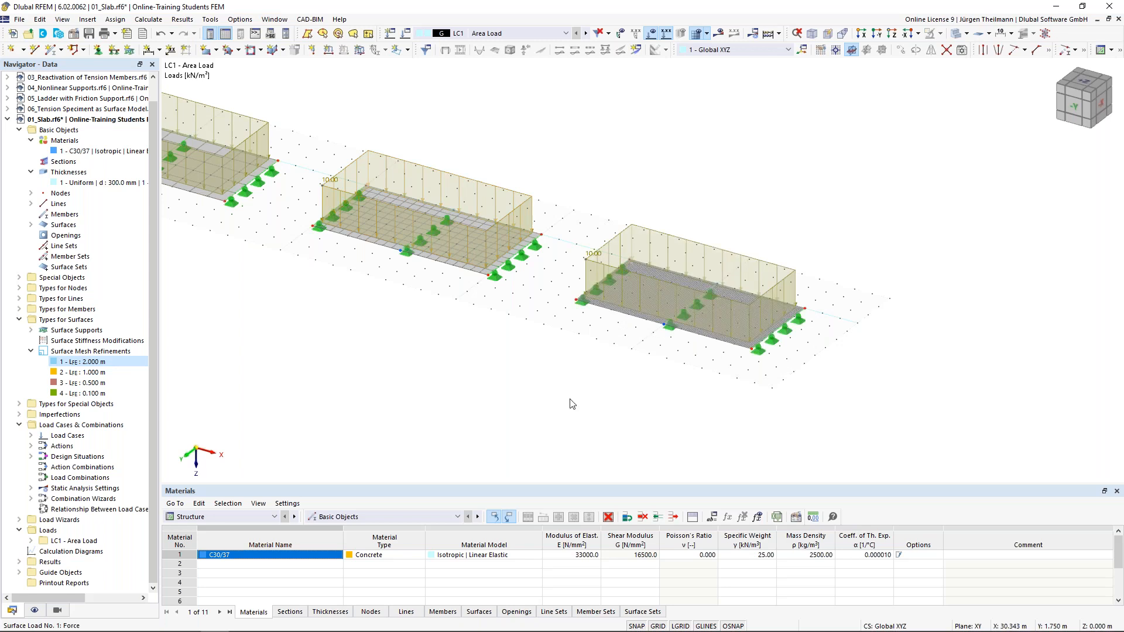
Start a new single beam member with uniform distribution and create a new section for it.
scroll(409, 209, down, 2)
middle_drag(390, 318, 491, 310)
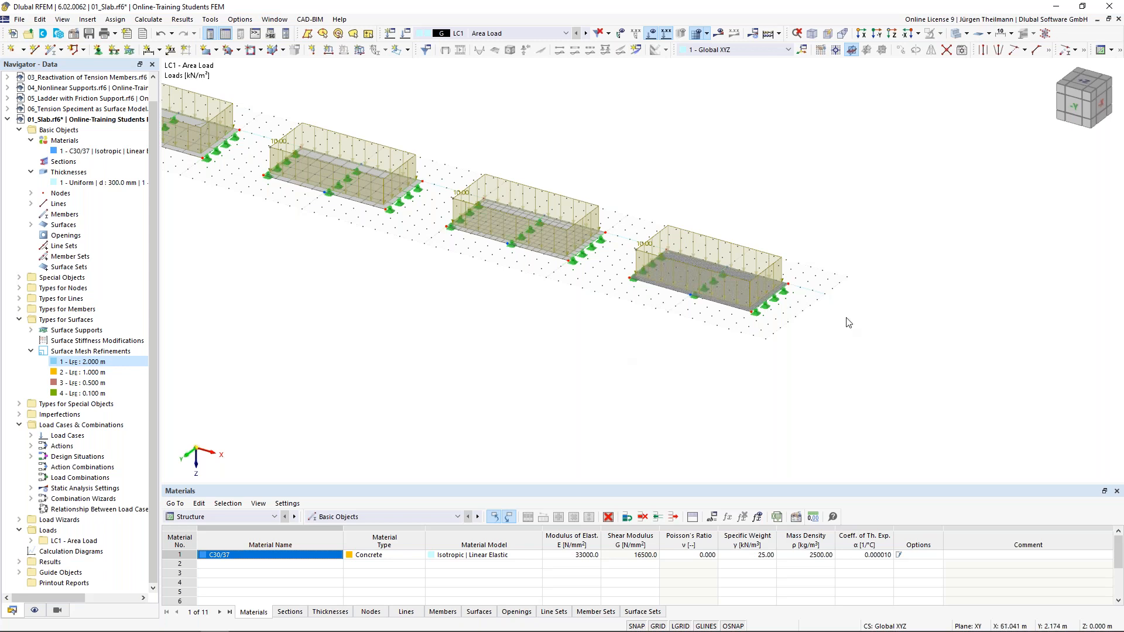
scroll(846, 328, up, 3)
scroll(845, 328, up, 1)
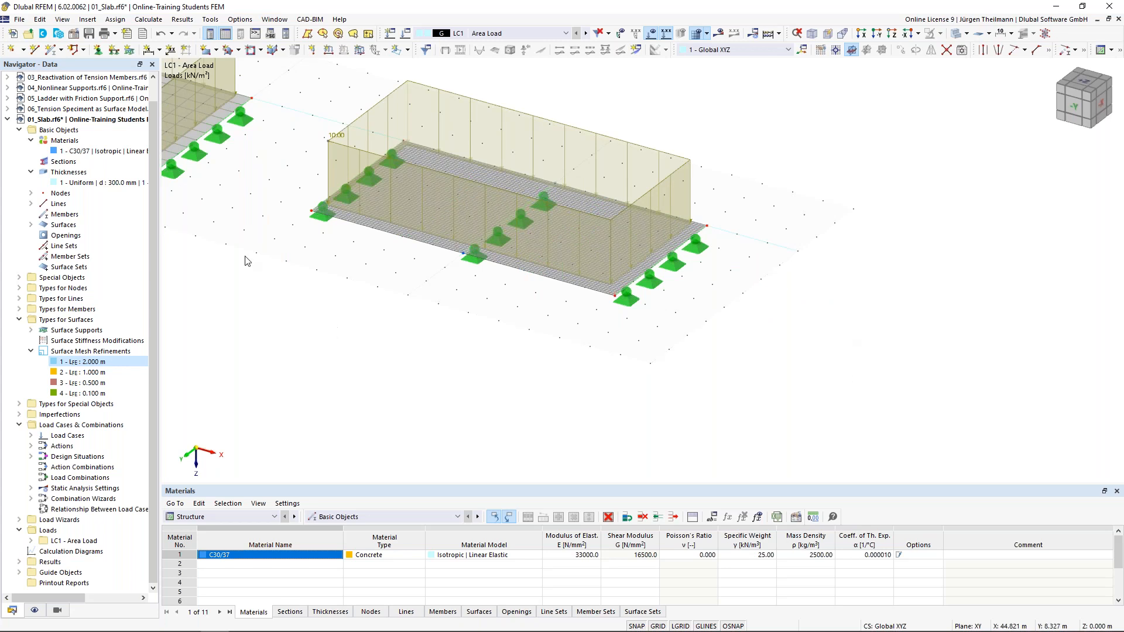
click(51, 51)
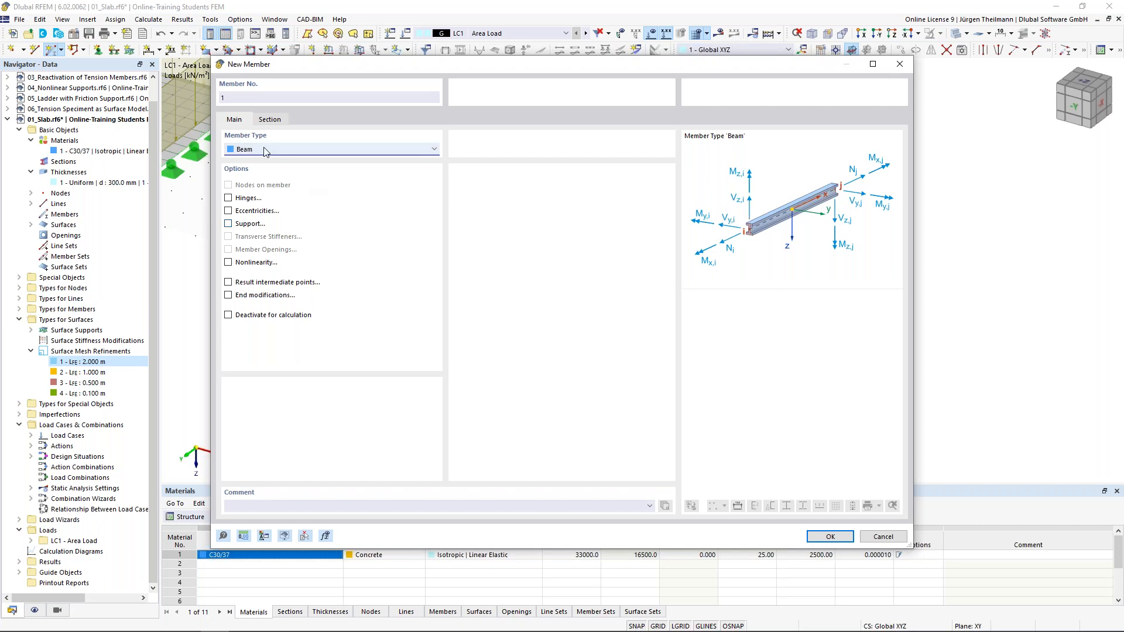
click(269, 120)
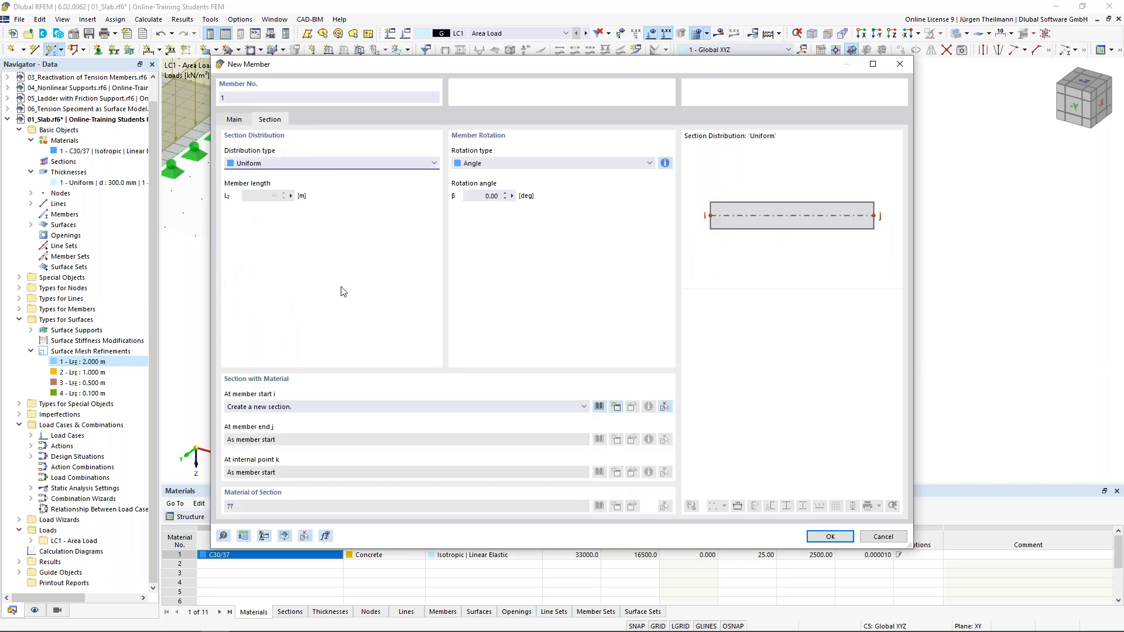
click(616, 409)
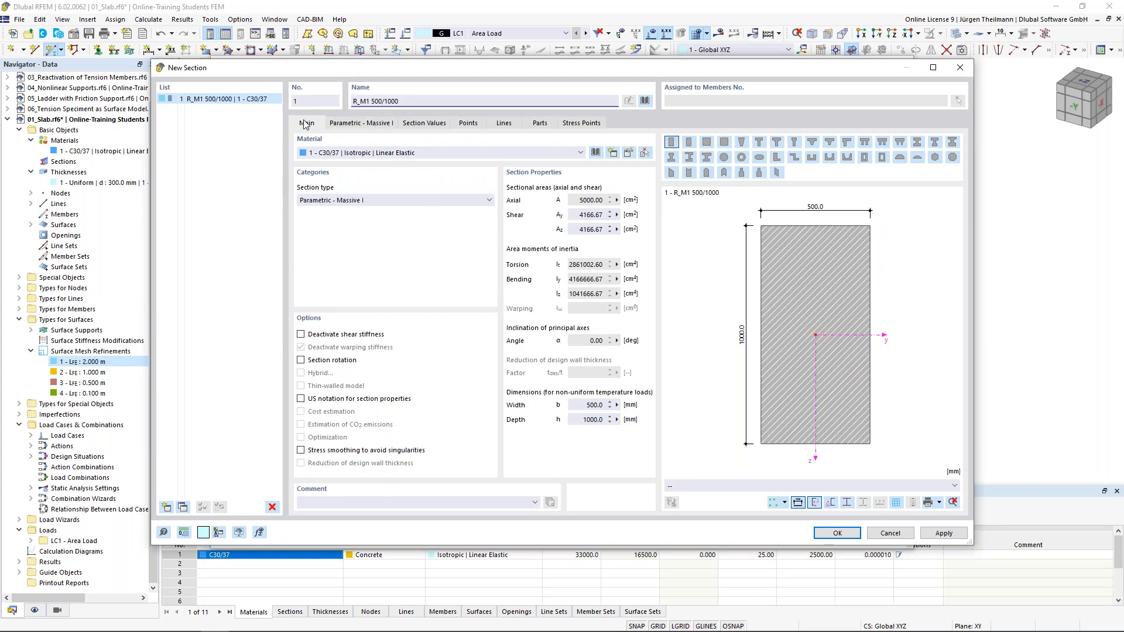
Define the massive rectangular C30/37 section with a width of 1000 mm and a height of 300 mm.
click(352, 124)
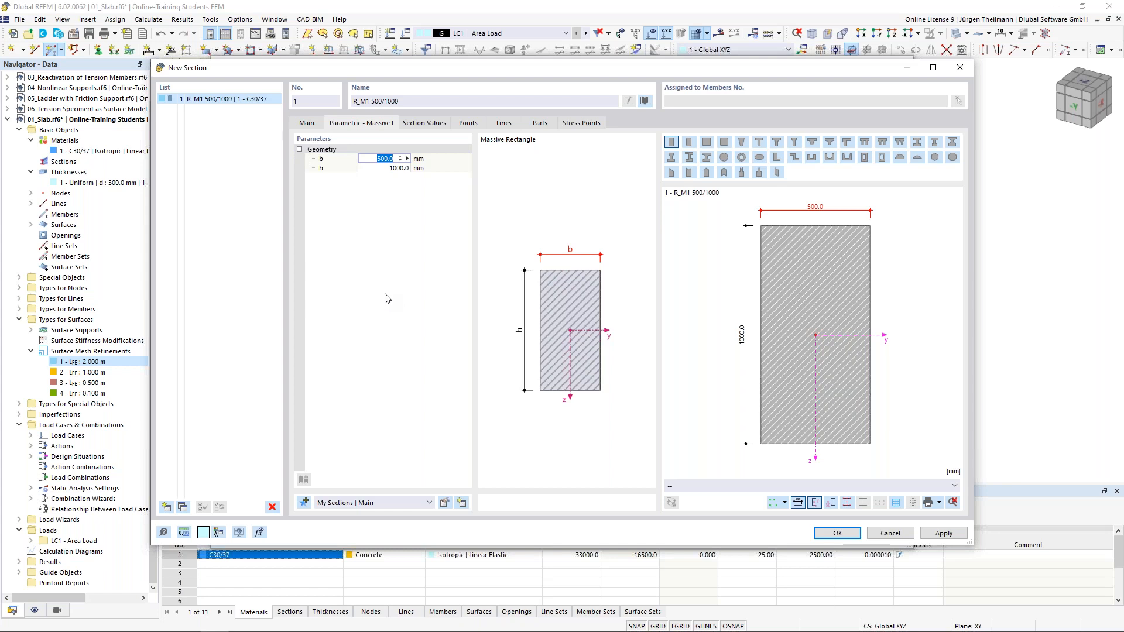
text(100)
key(Tab)
text(3)
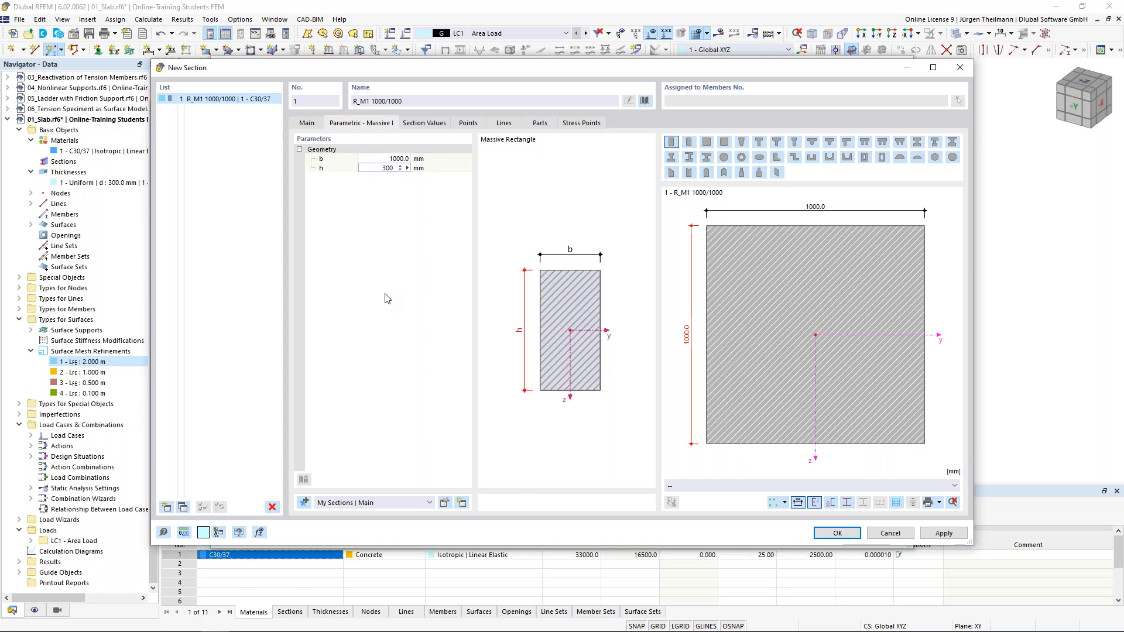
text(00)
key(Return)
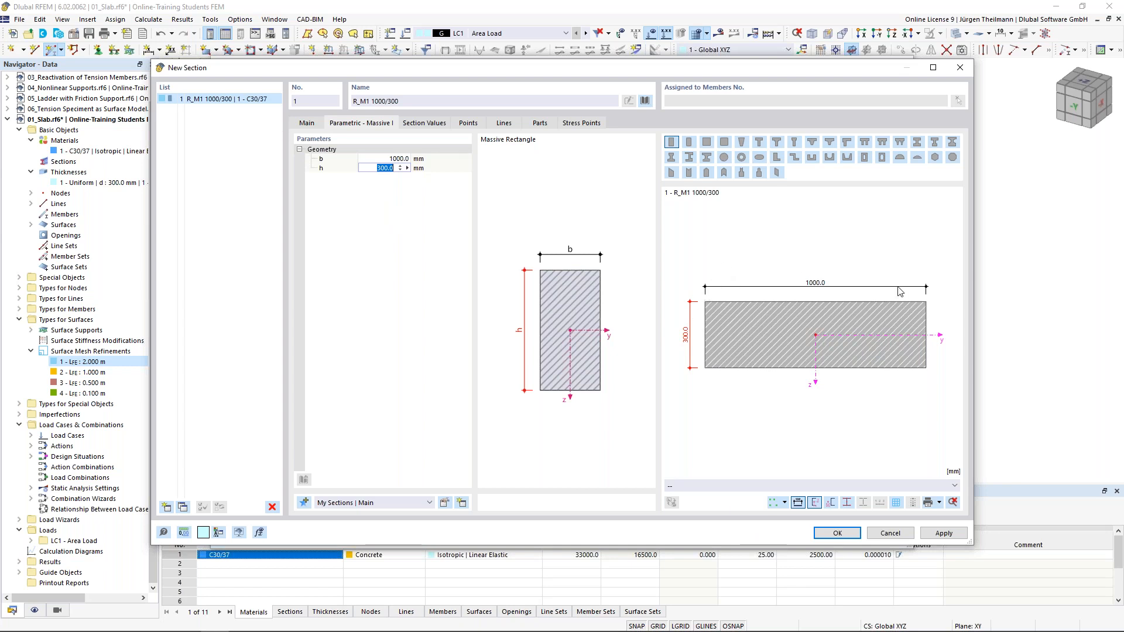
click(837, 533)
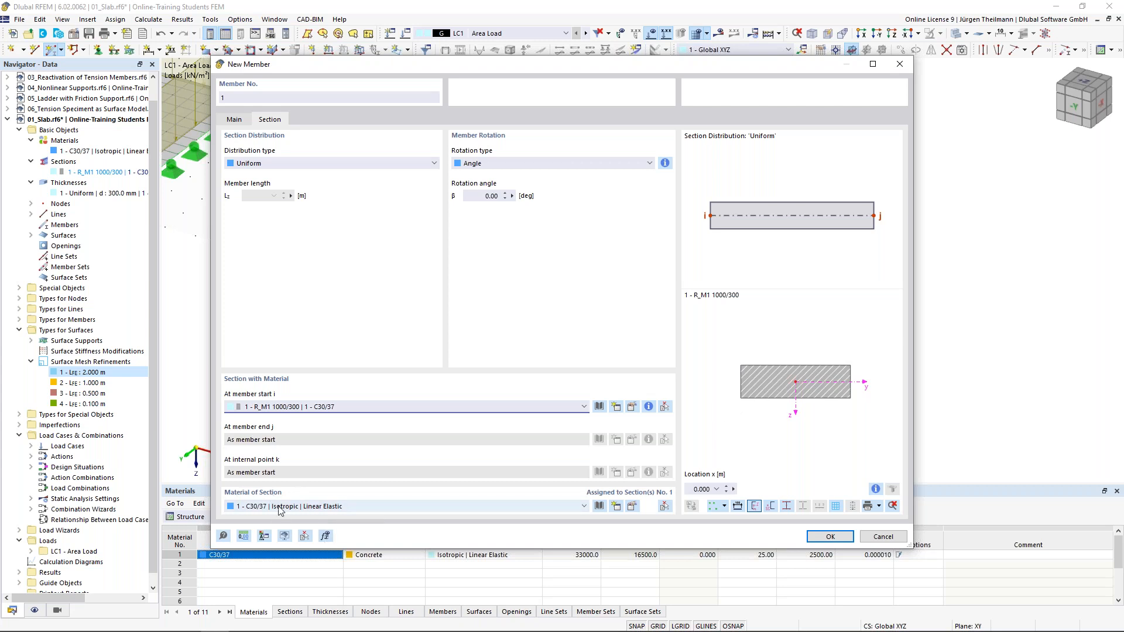
Place a 10 m member along X beside the fourth slab, starting at X 58 m, Y 3 m, and accept deleting the mesh.
click(831, 537)
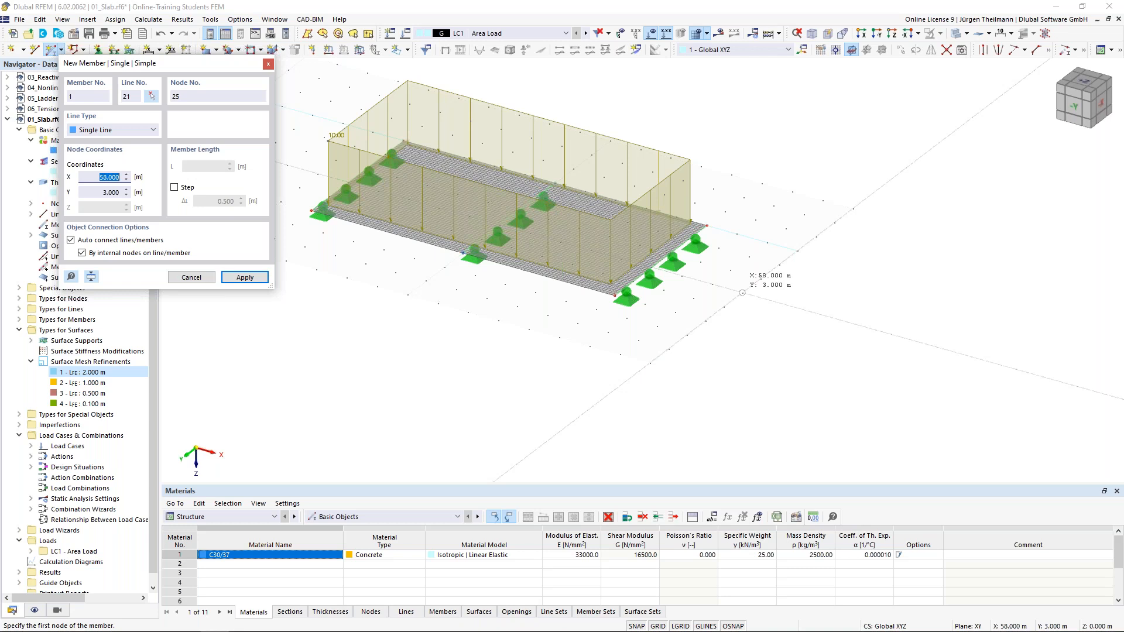
click(743, 292)
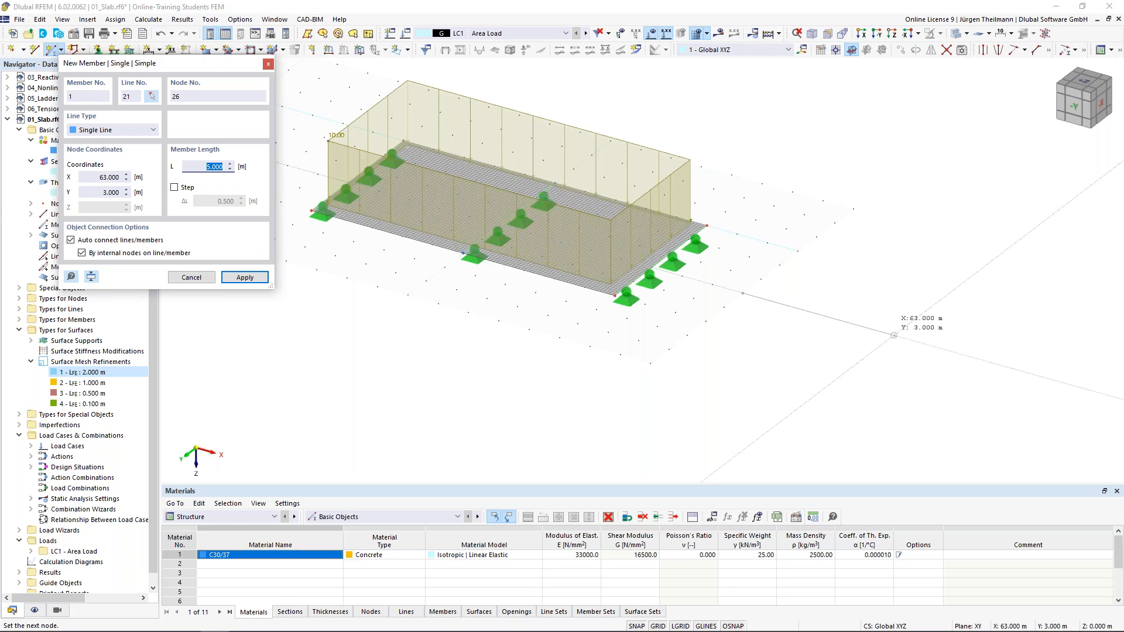
text(10)
key(Return)
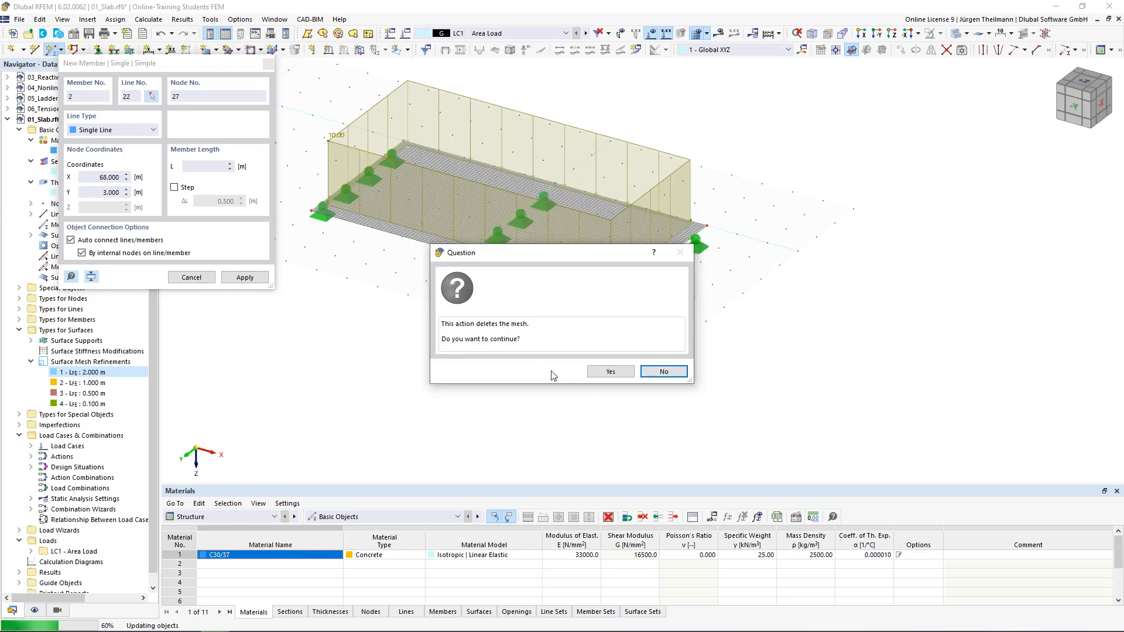
click(595, 372)
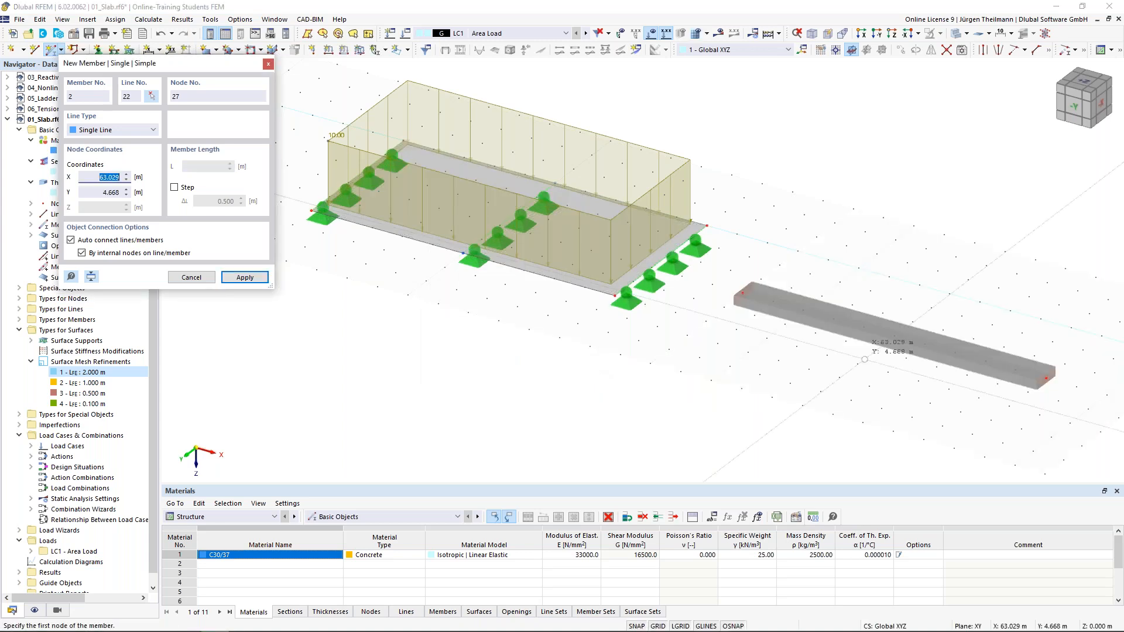
key(Escape)
key(Escape)
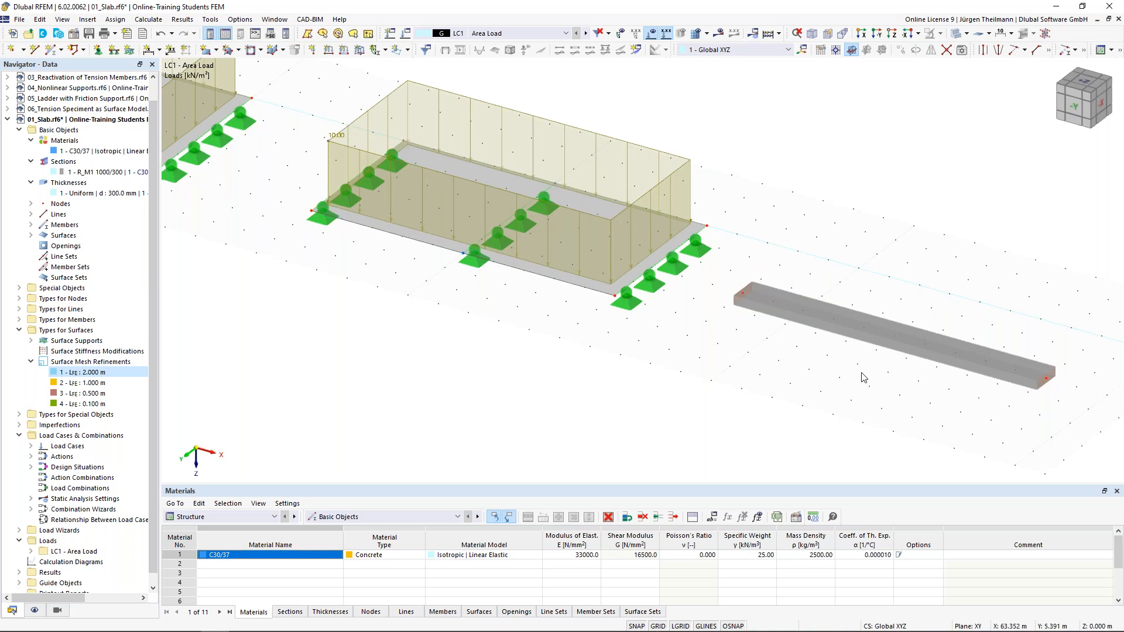
middle_drag(864, 378, 751, 302)
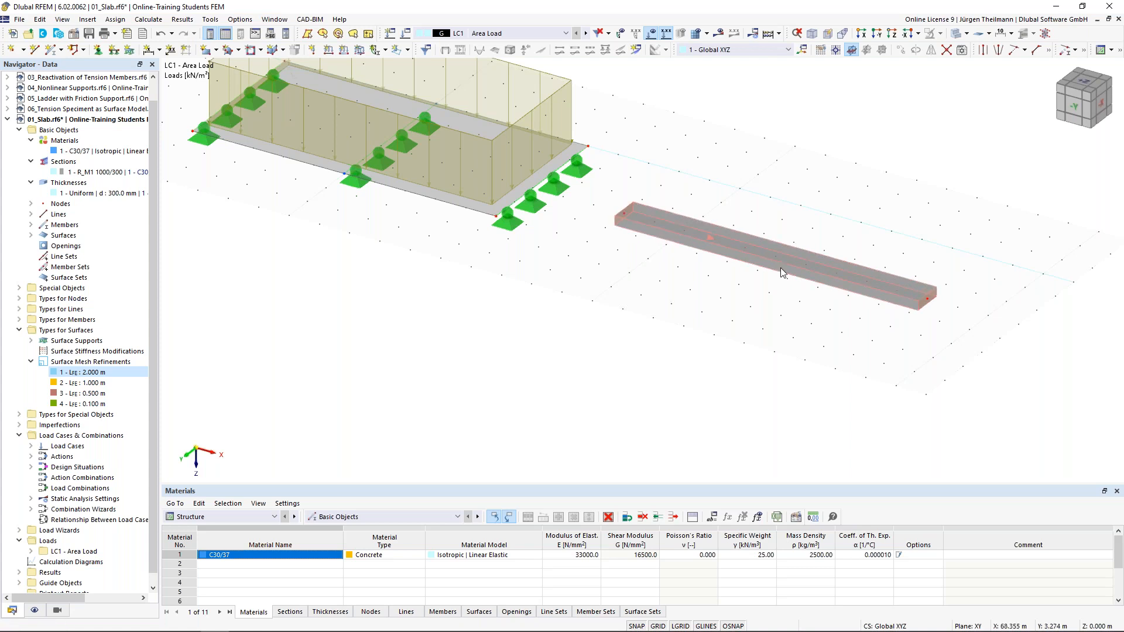
Check the X and Y coordinates of the beam member's start node and end node without changing them.
double_click(625, 216)
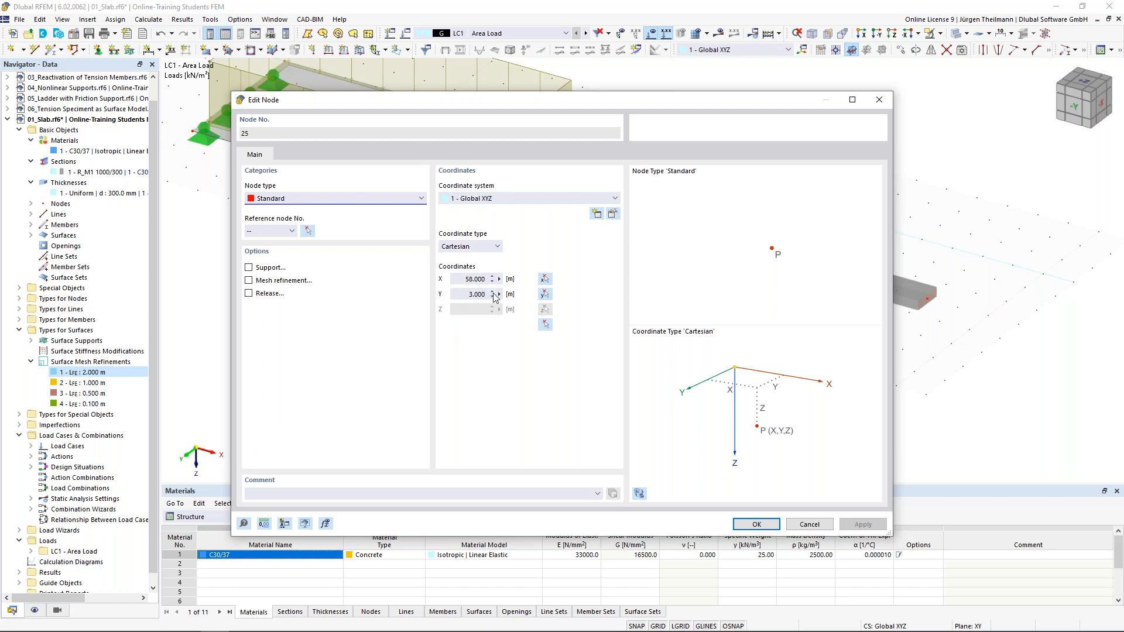
click(756, 525)
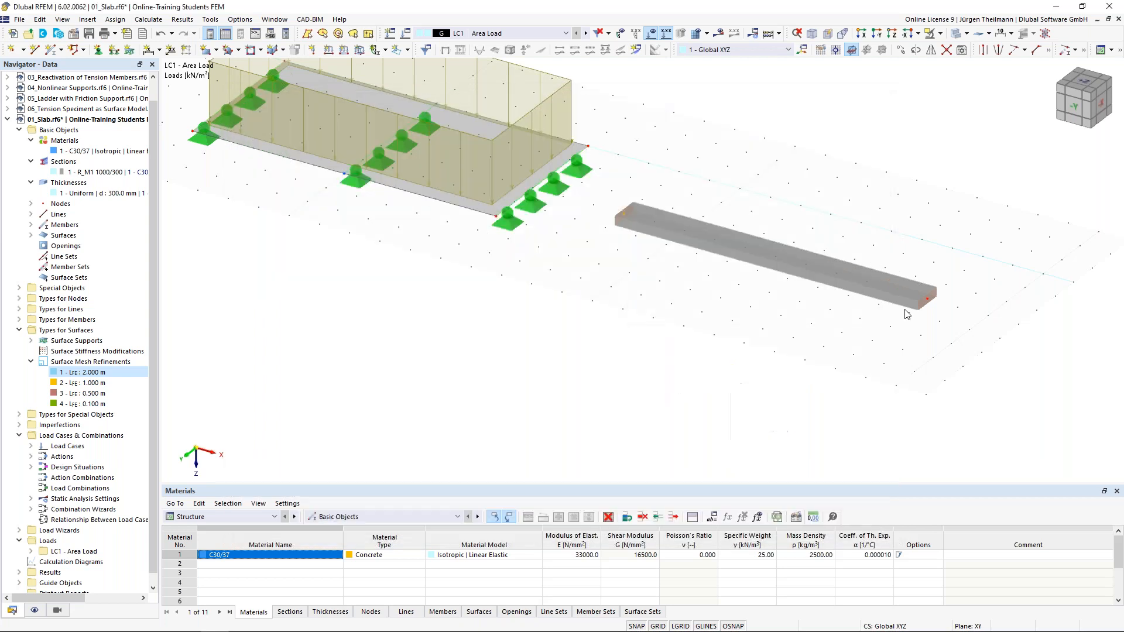
double_click(928, 304)
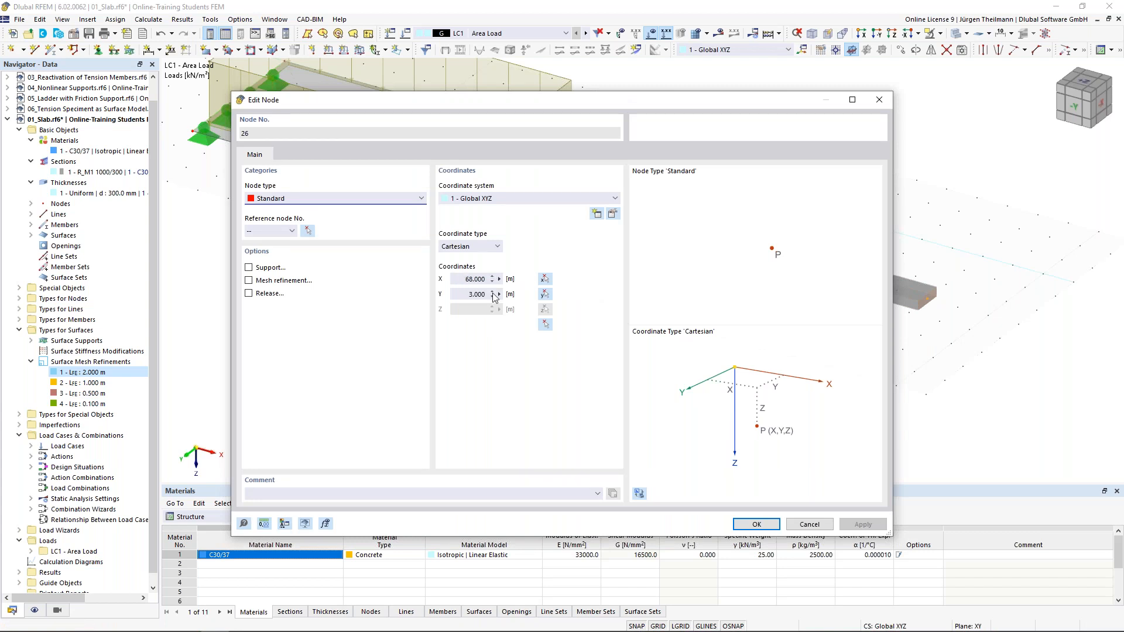
click(754, 525)
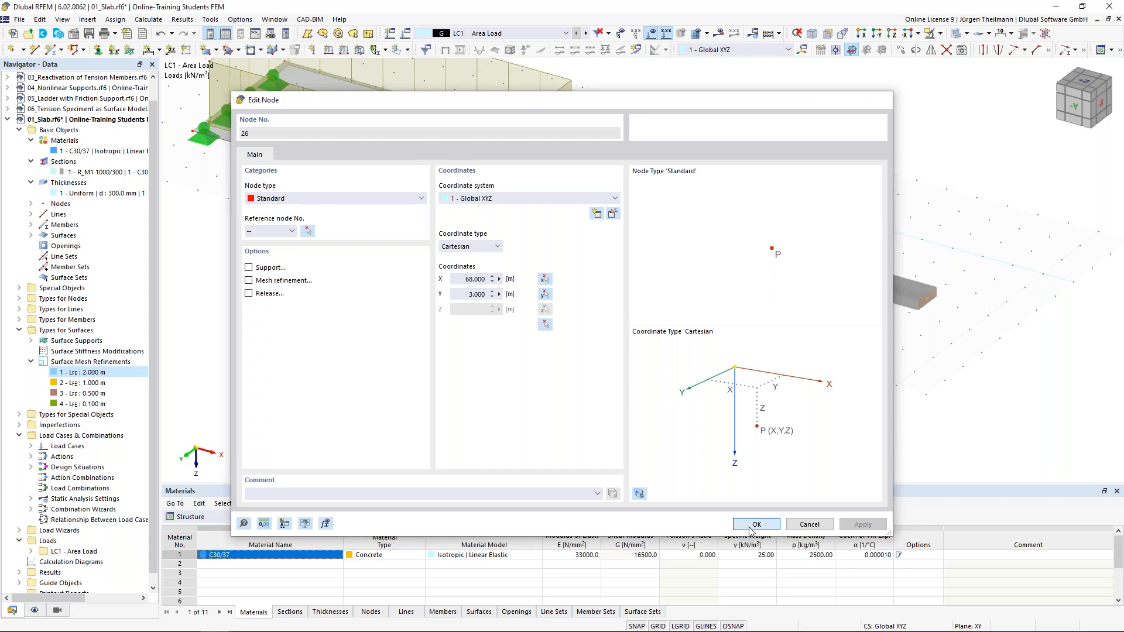
scroll(736, 329, down, 2)
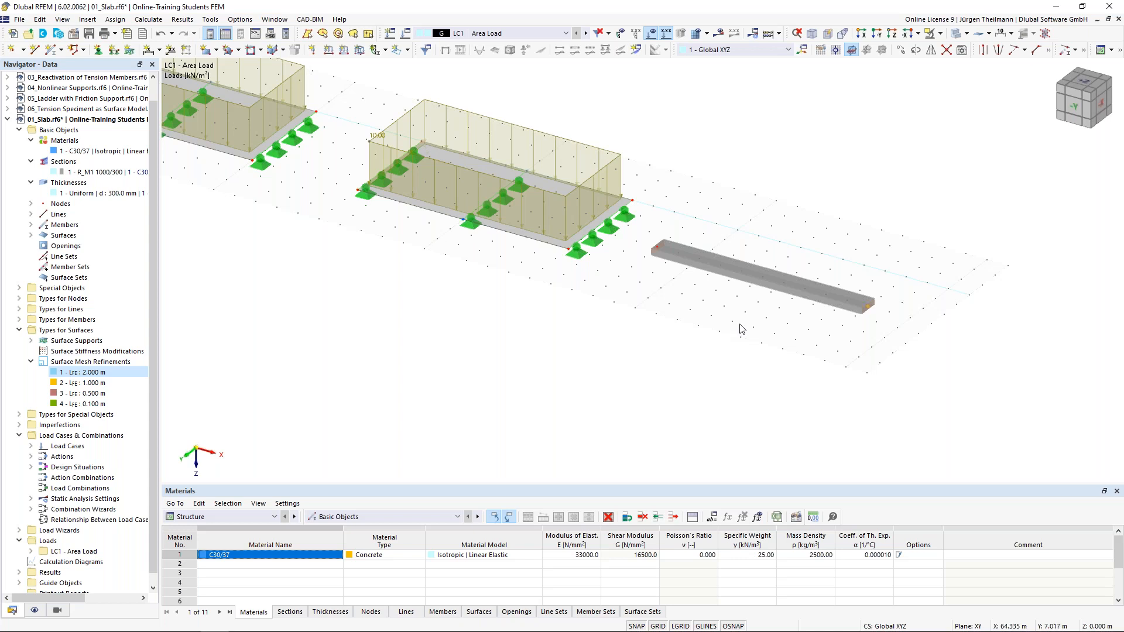
scroll(738, 327, up, 1)
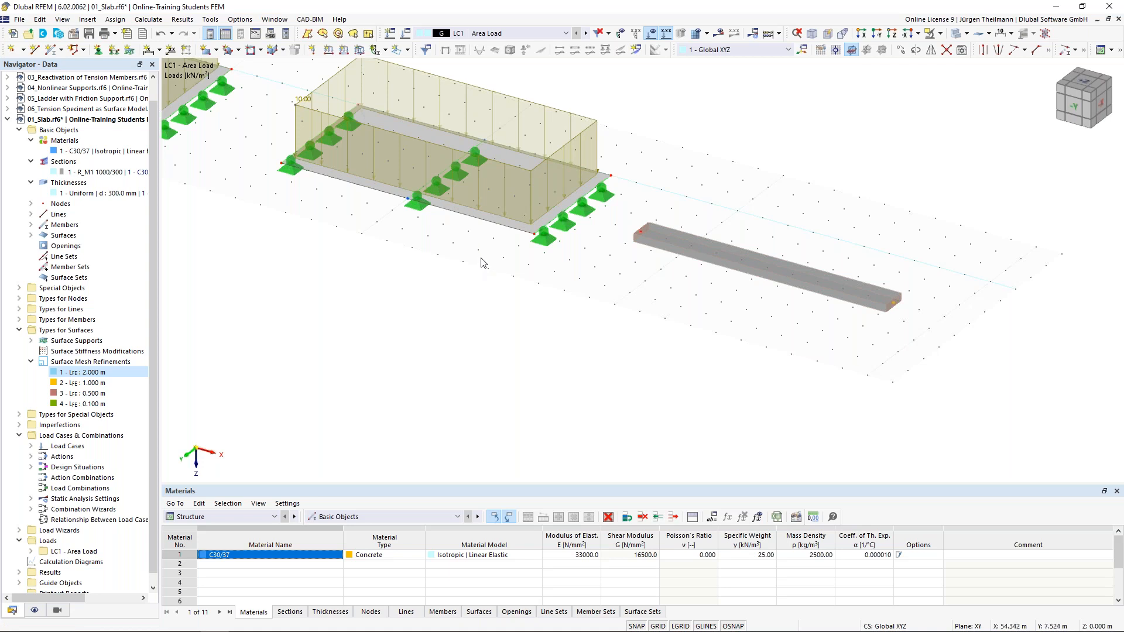
Add one intermediate node at the beam's midpoint as an 'On Member' node without dividing the member.
scroll(778, 275, up, 3)
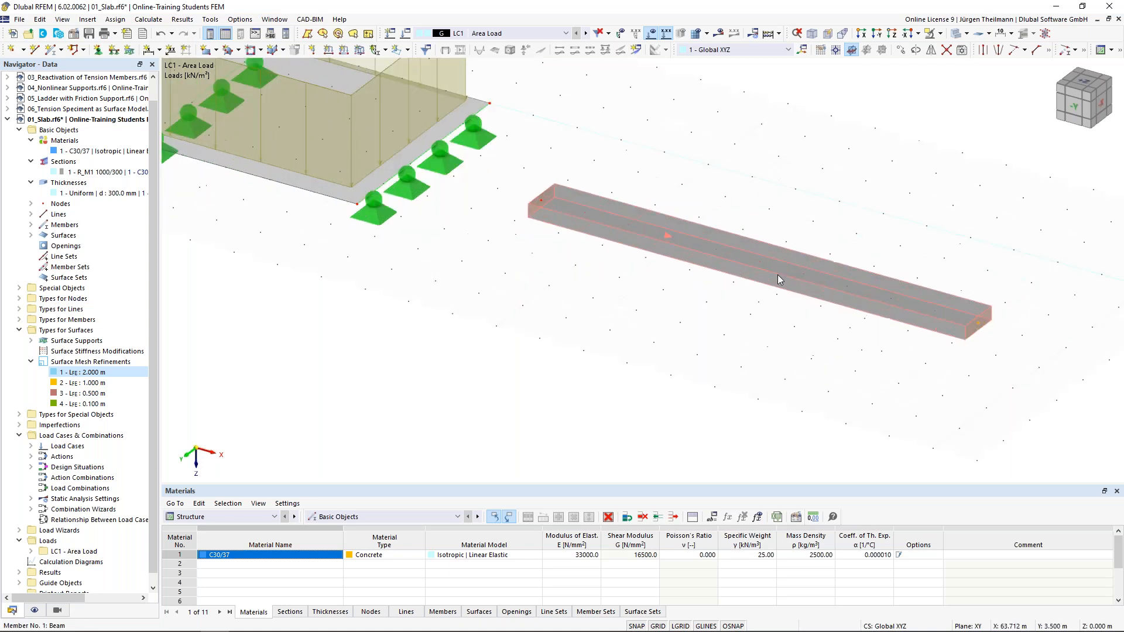
right_click(776, 267)
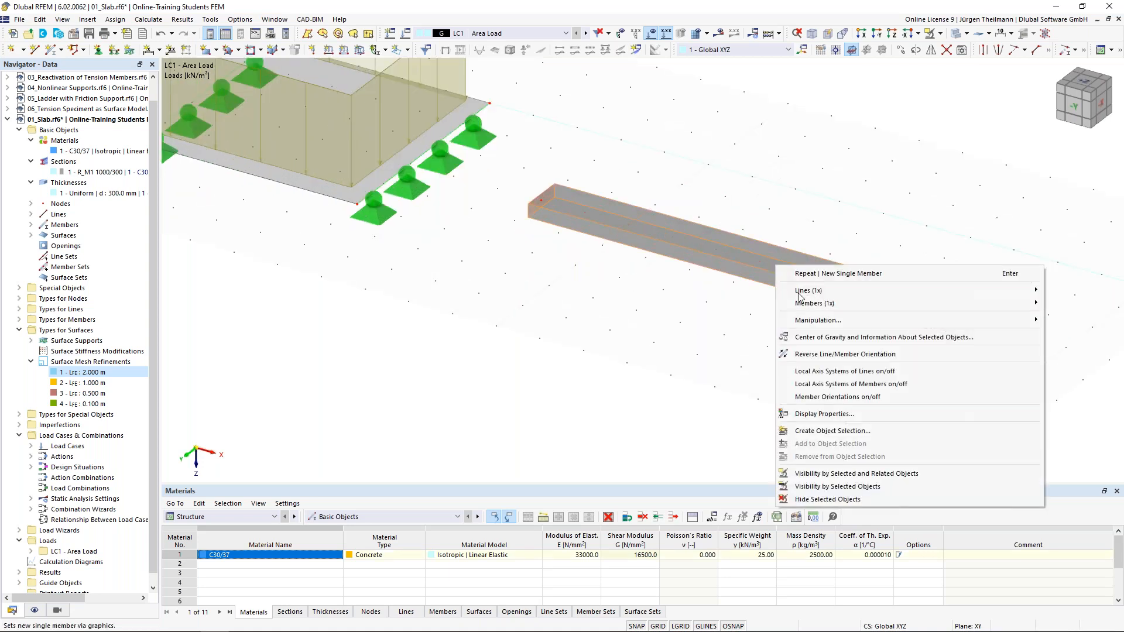
mouse_move(782, 303)
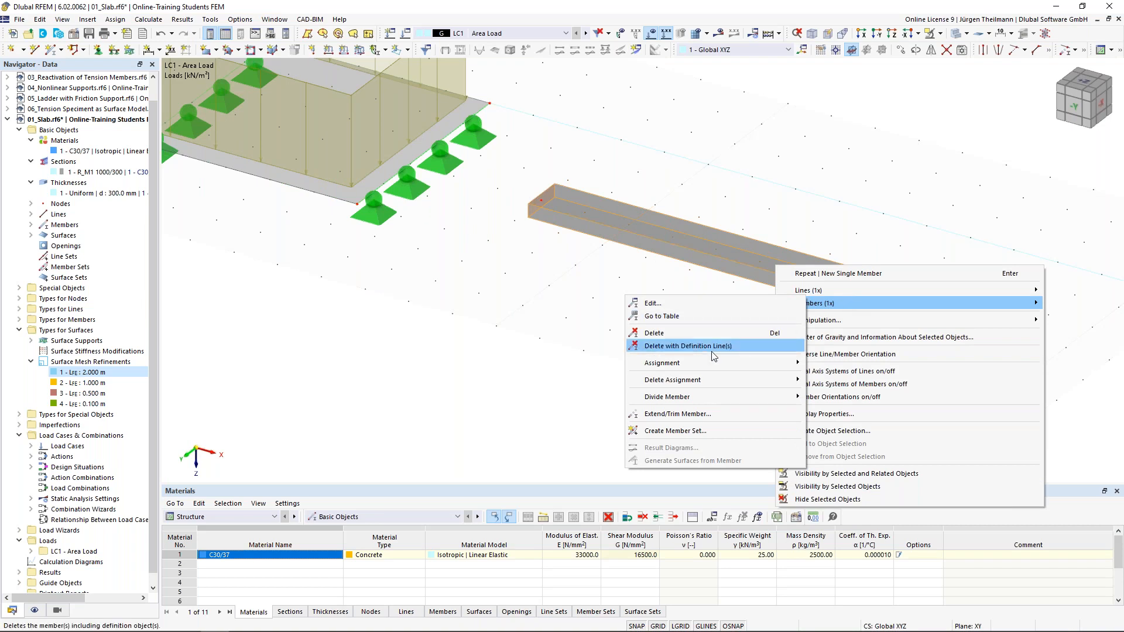
mouse_move(740, 398)
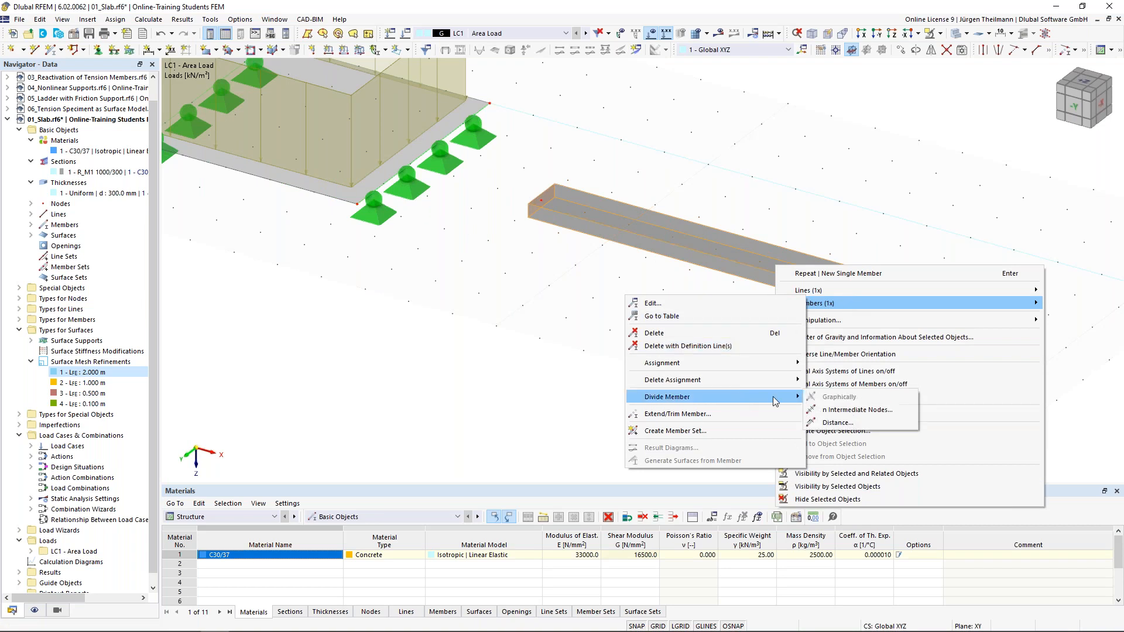
click(859, 413)
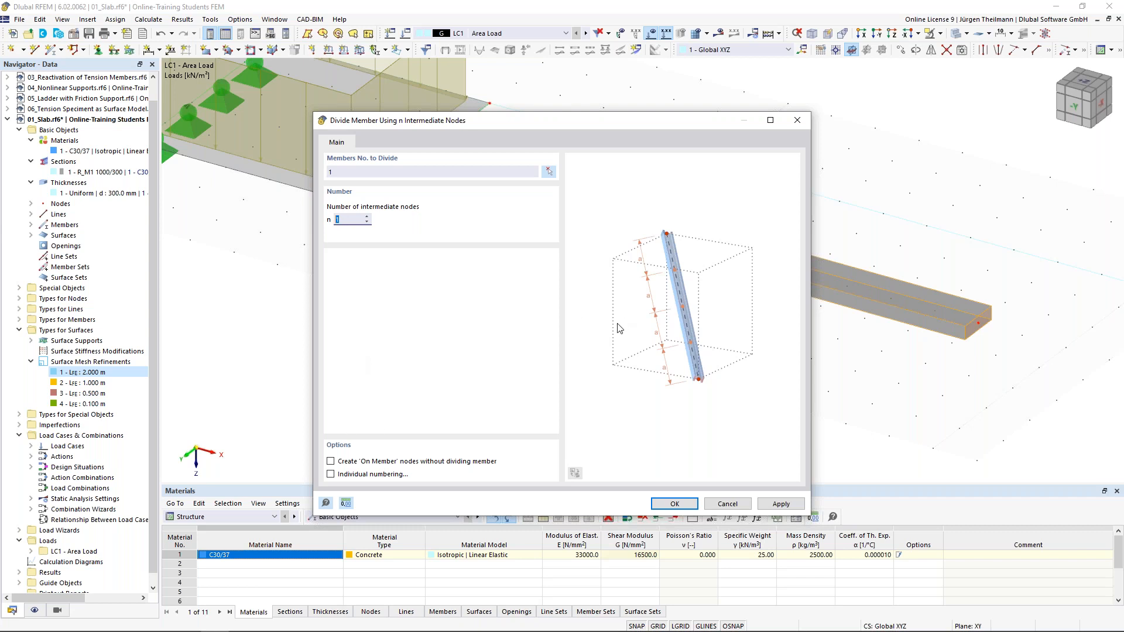
click(331, 463)
click(675, 505)
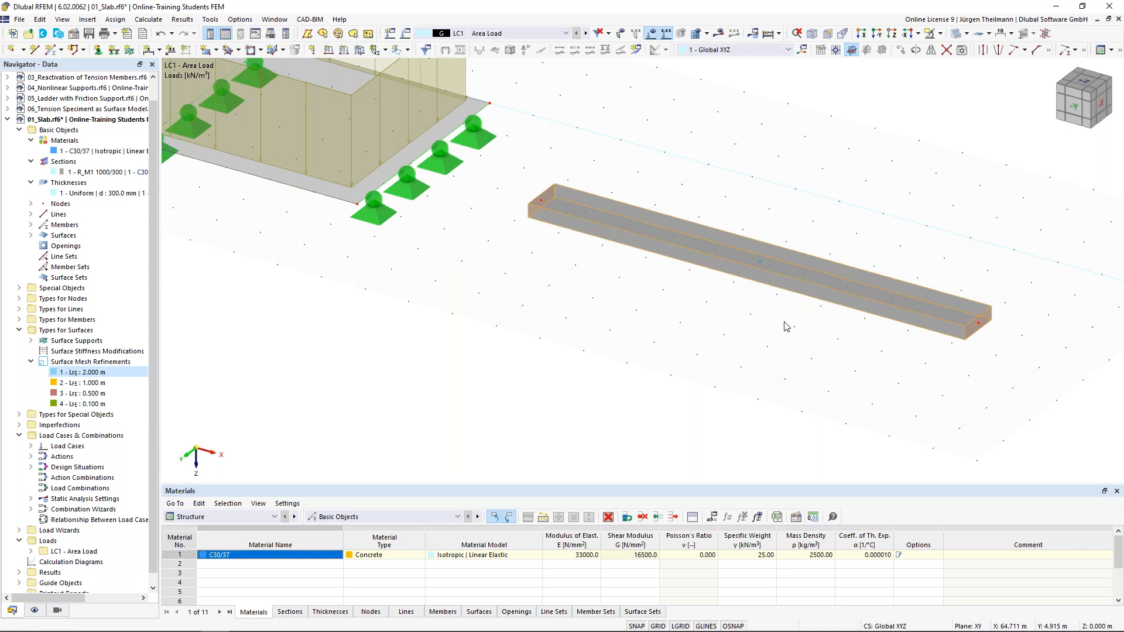
Assign the hinged nodal support to the beam's middle node and its far end node, nodes 26 and 27.
scroll(786, 327, down, 1)
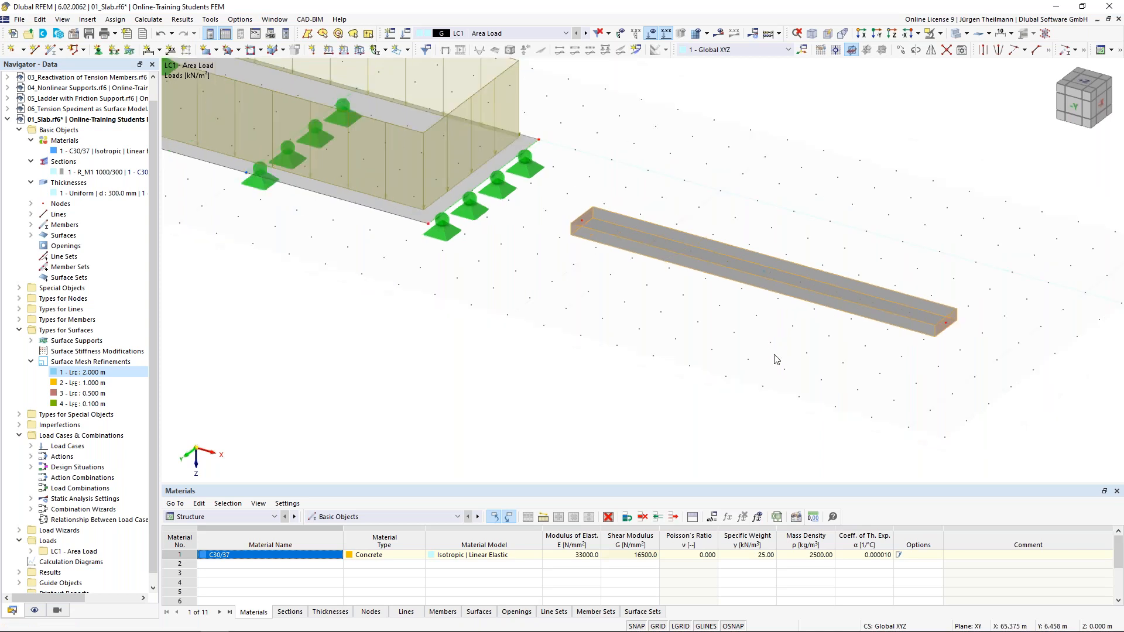
middle_drag(774, 354, 759, 340)
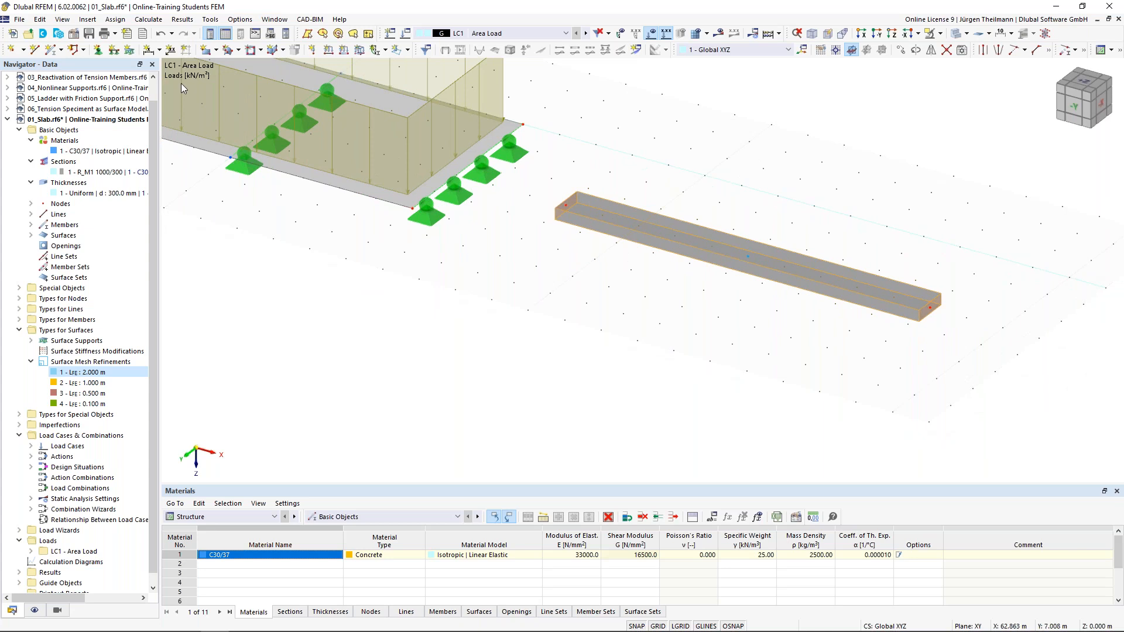
click(98, 53)
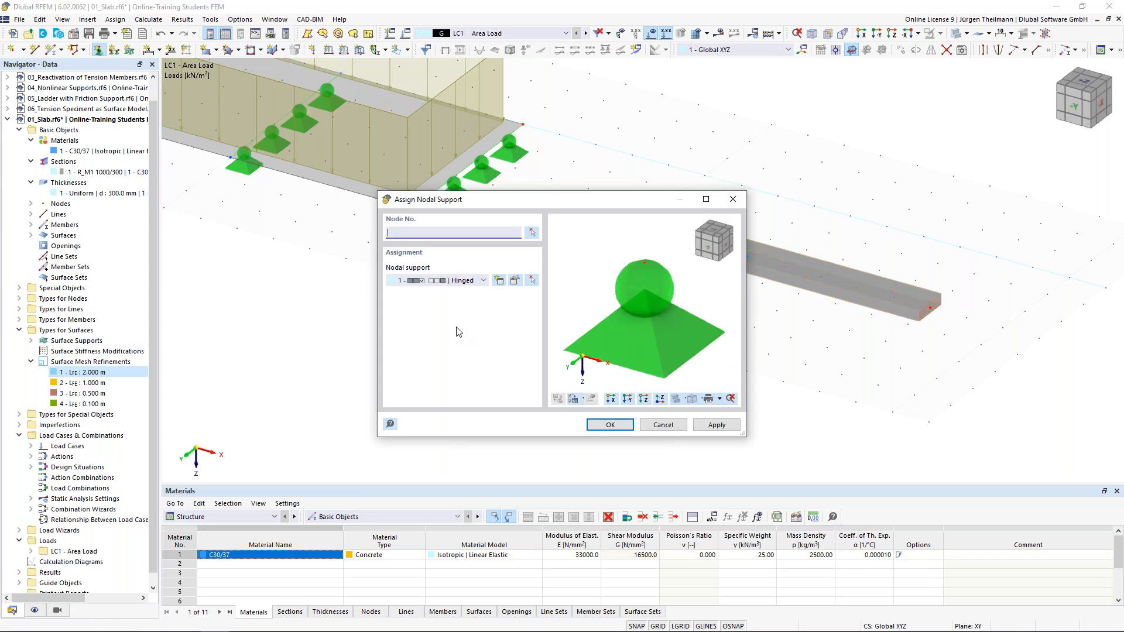
click(533, 235)
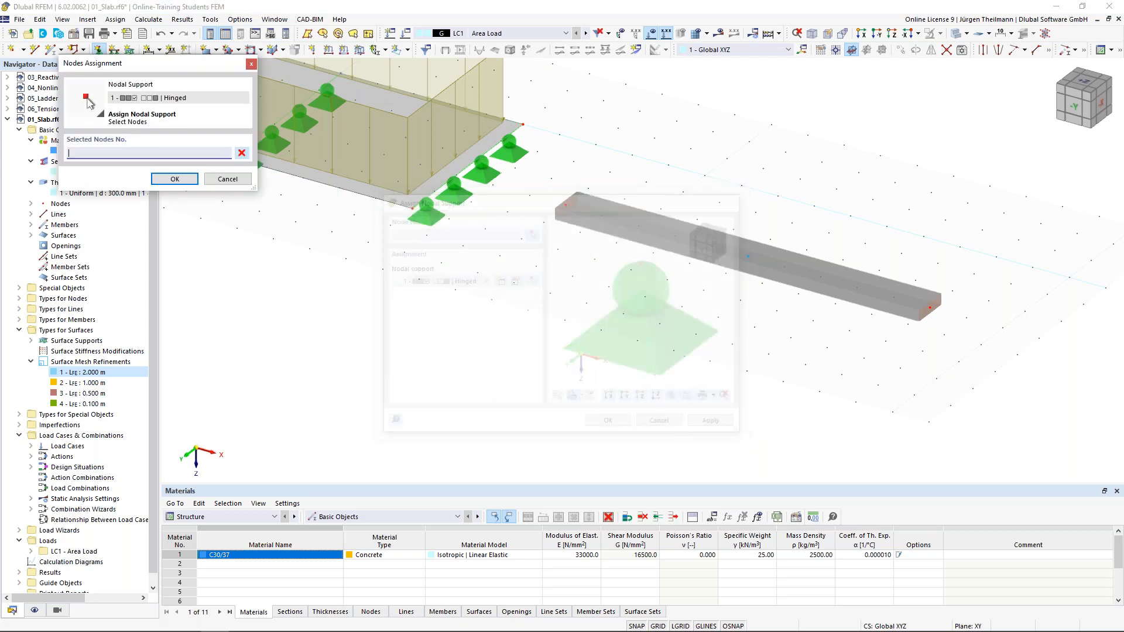
drag(704, 154, 1006, 402)
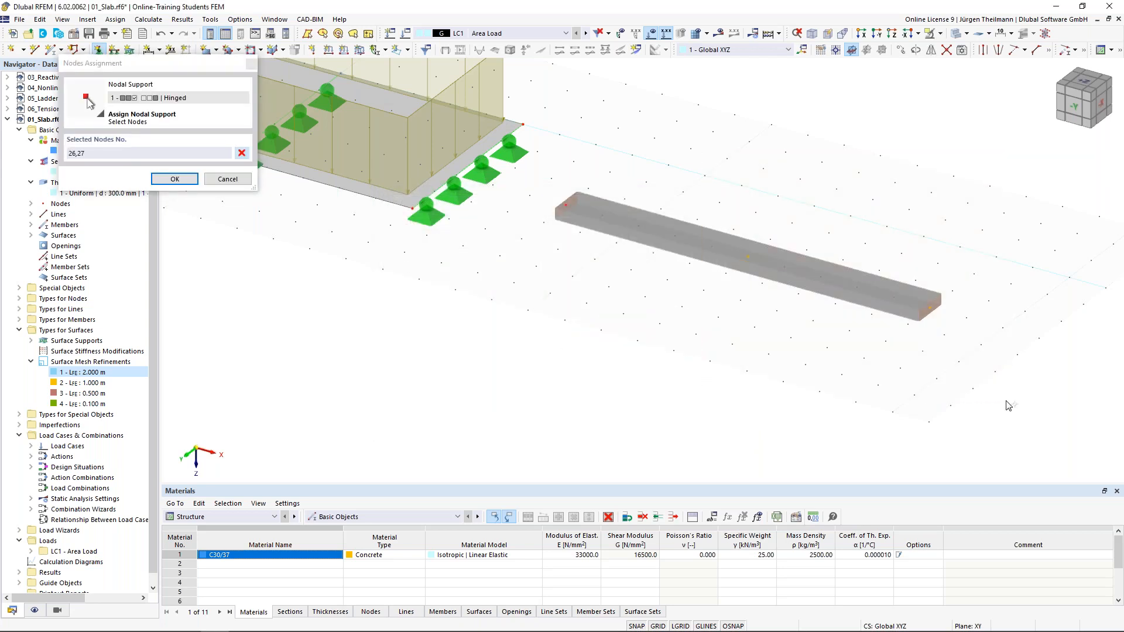
click(174, 179)
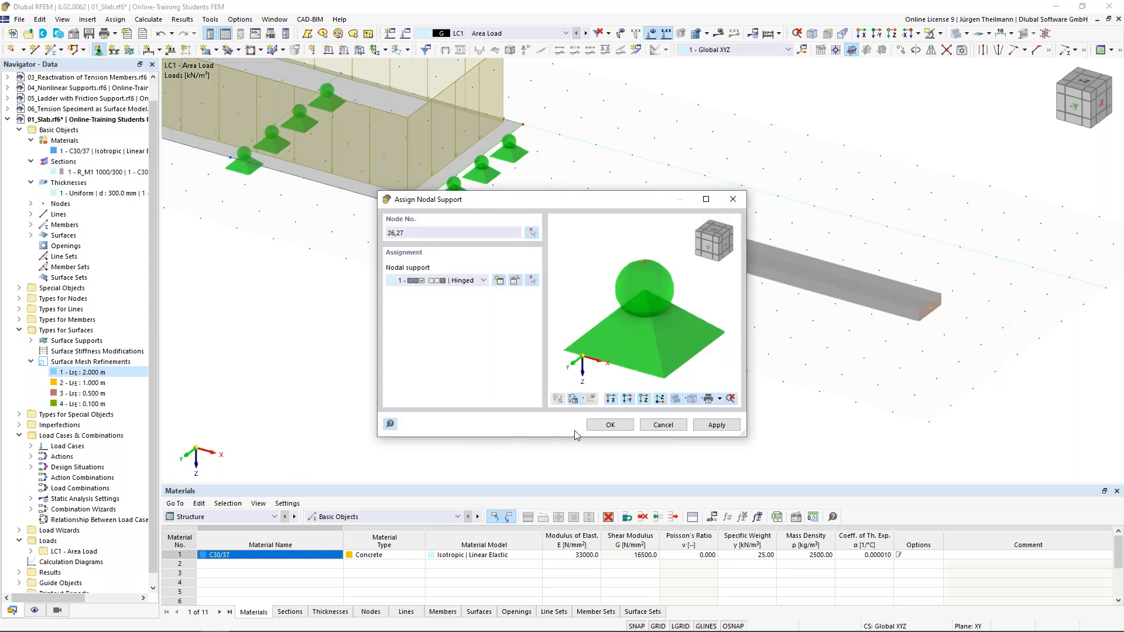
click(717, 425)
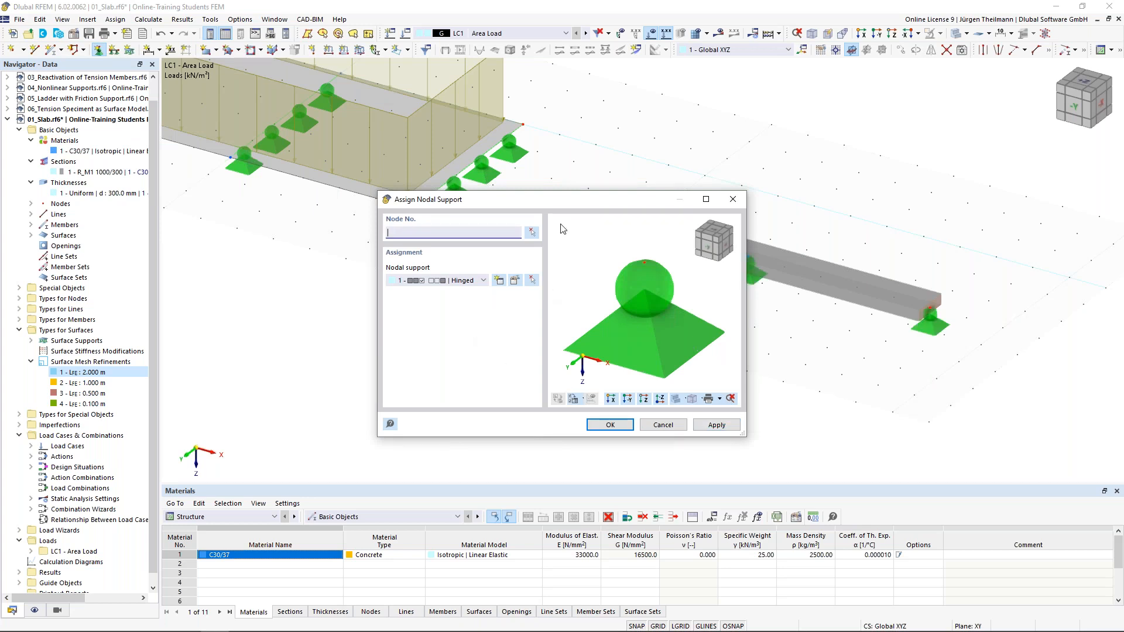
Create a new nodal support type that fixes translation uZ and rotation φX.
drag(590, 202, 602, 236)
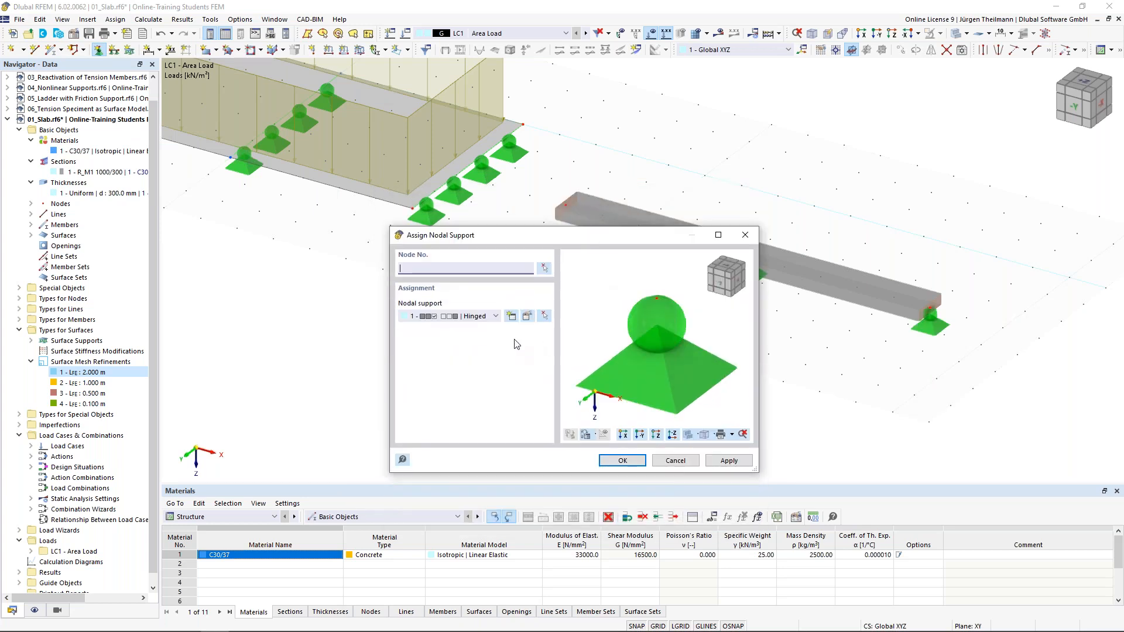
click(511, 317)
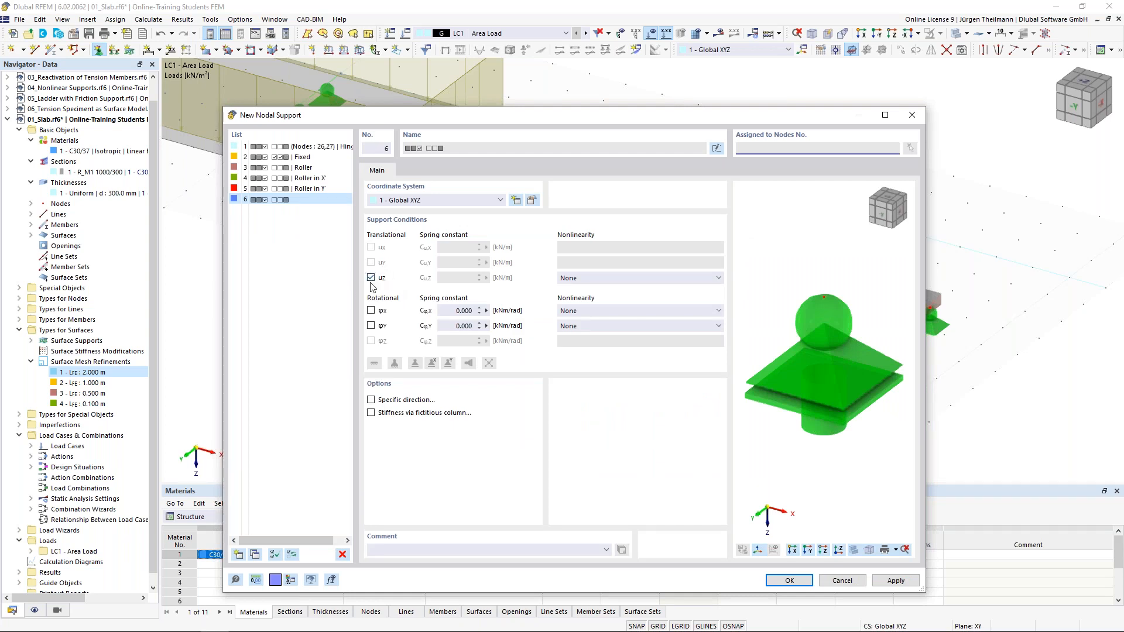
click(370, 310)
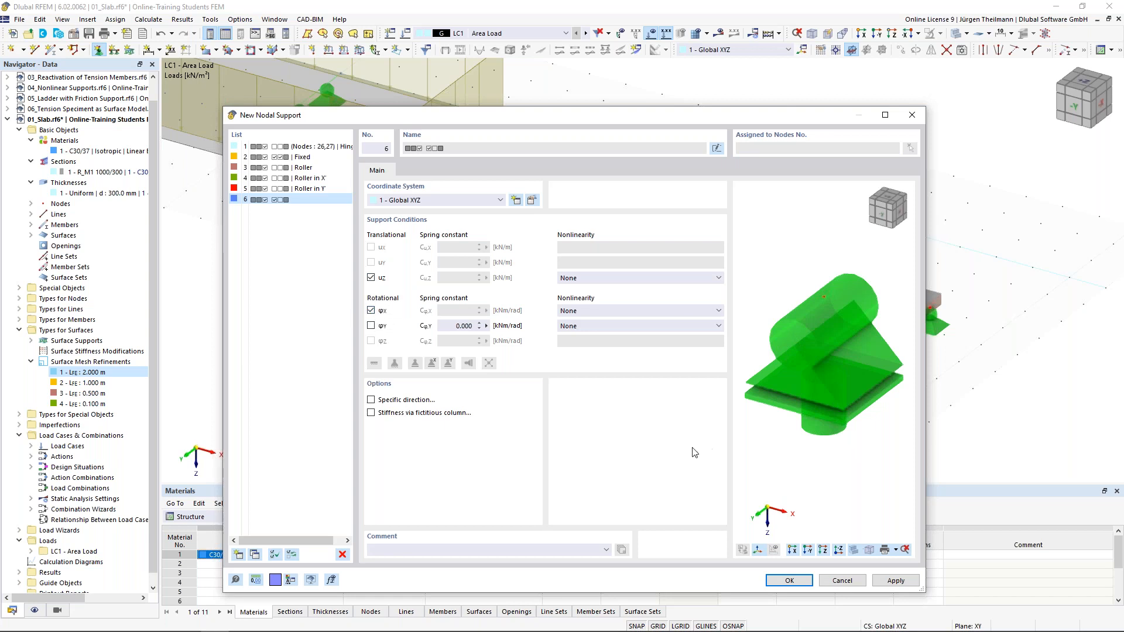
click(789, 580)
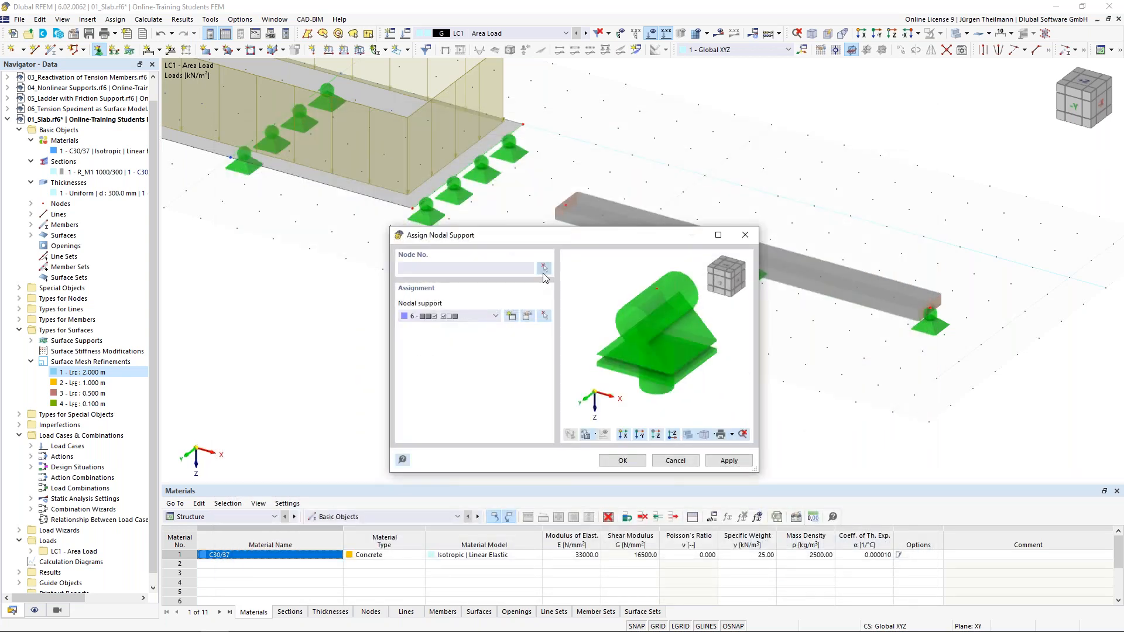
Assign the new torsion-restraining nodal support to the beam's start node, node 25, and finish the support assignment.
click(544, 269)
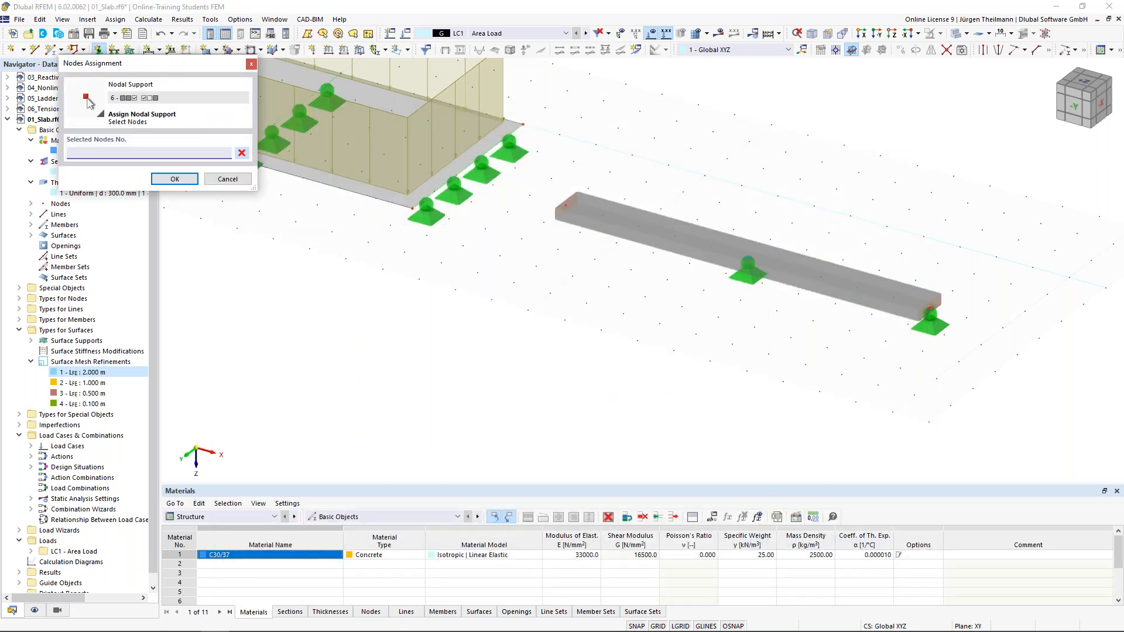
drag(547, 178, 624, 281)
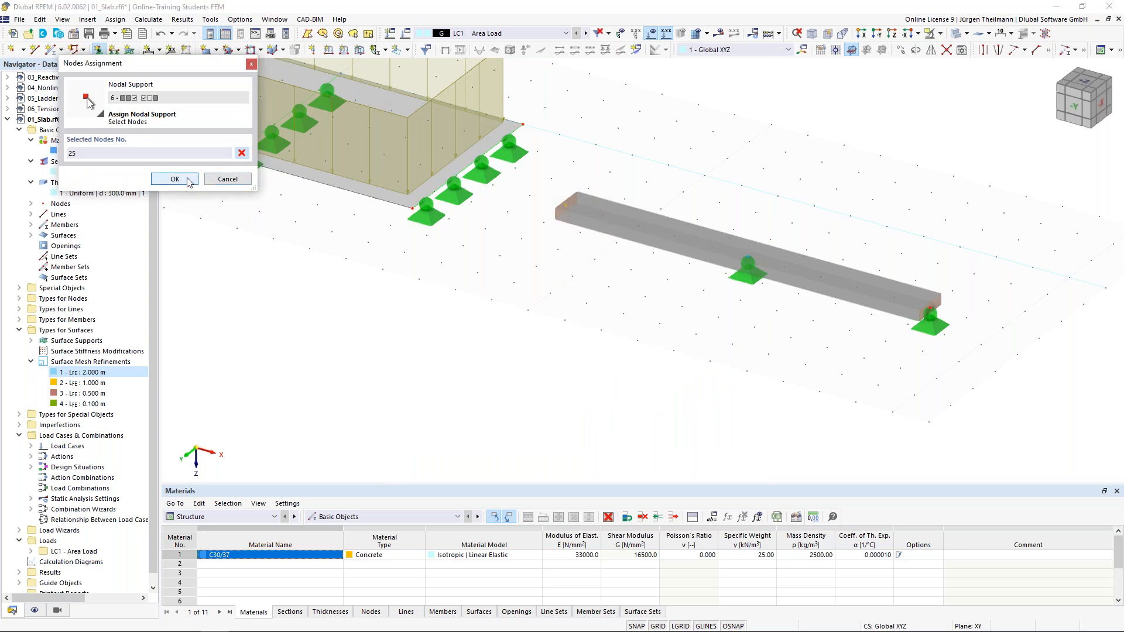
click(175, 180)
click(610, 426)
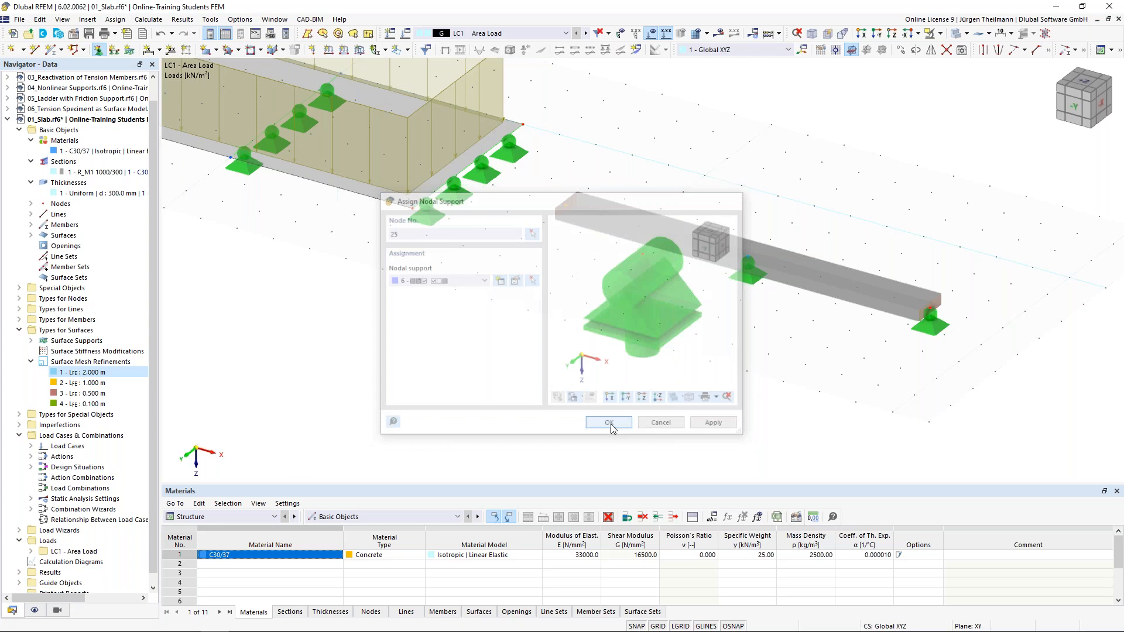
click(525, 343)
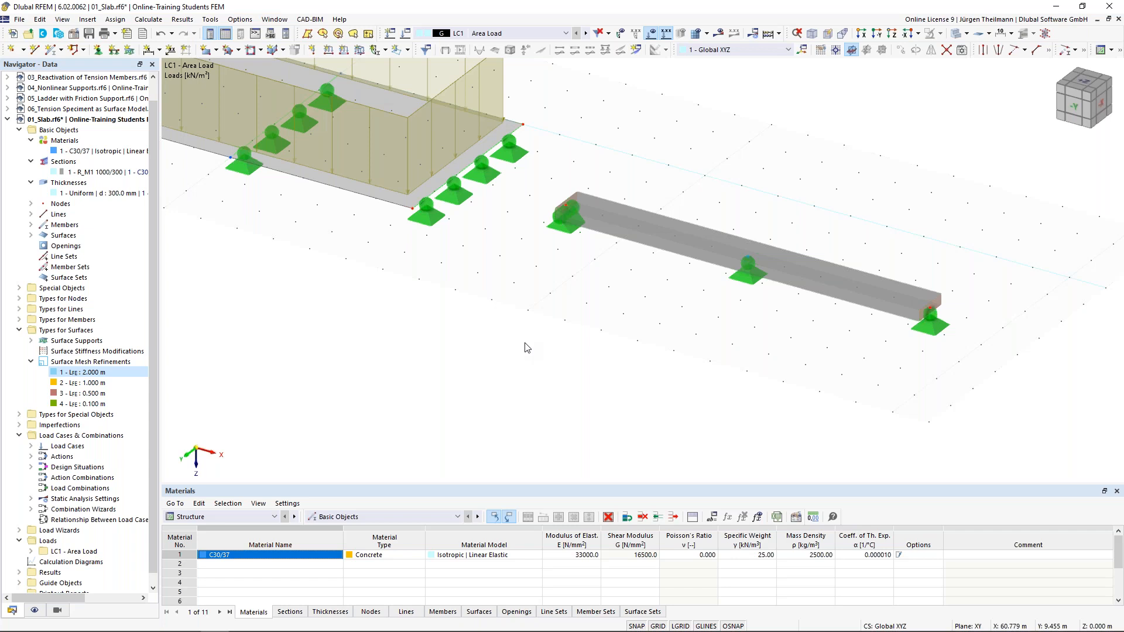
Apply a uniform member force load of 10 kN/m to the beam in load case LC1.
scroll(525, 347, down, 3)
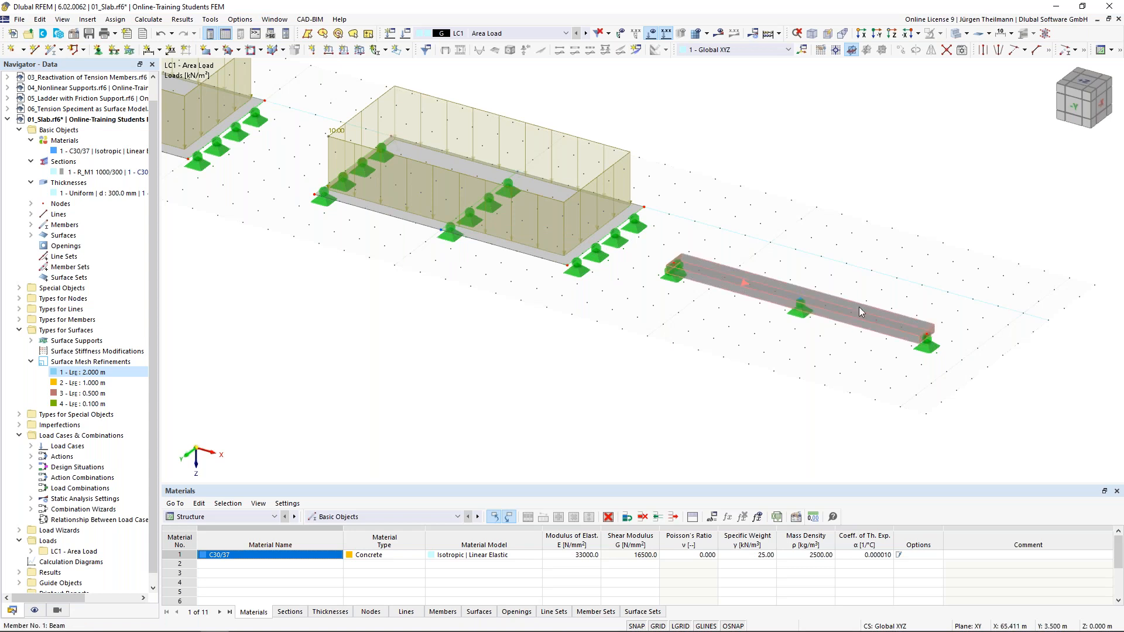
click(344, 51)
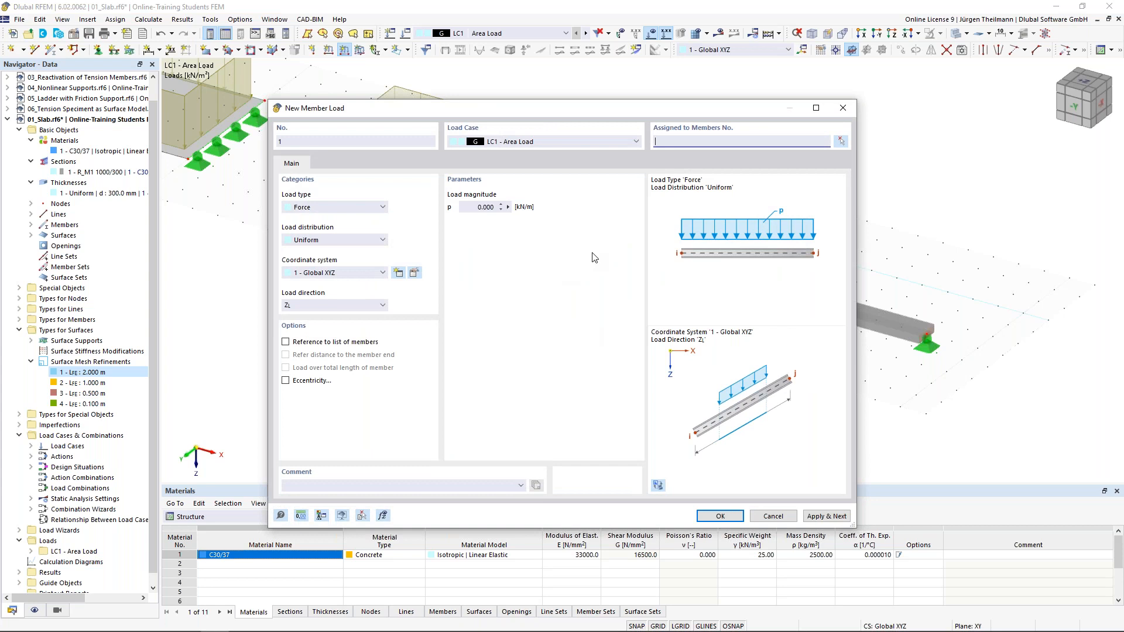
click(471, 207)
text(10)
key(Tab)
click(735, 143)
click(715, 518)
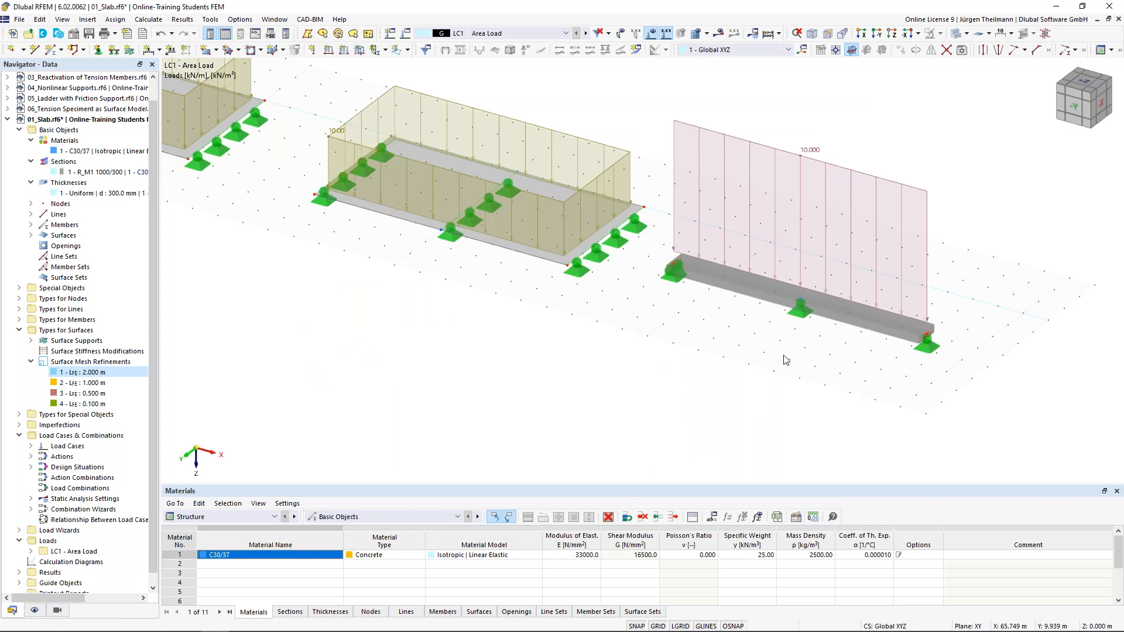
Reduce the graphical display size of the beam's member load.
right_click(812, 154)
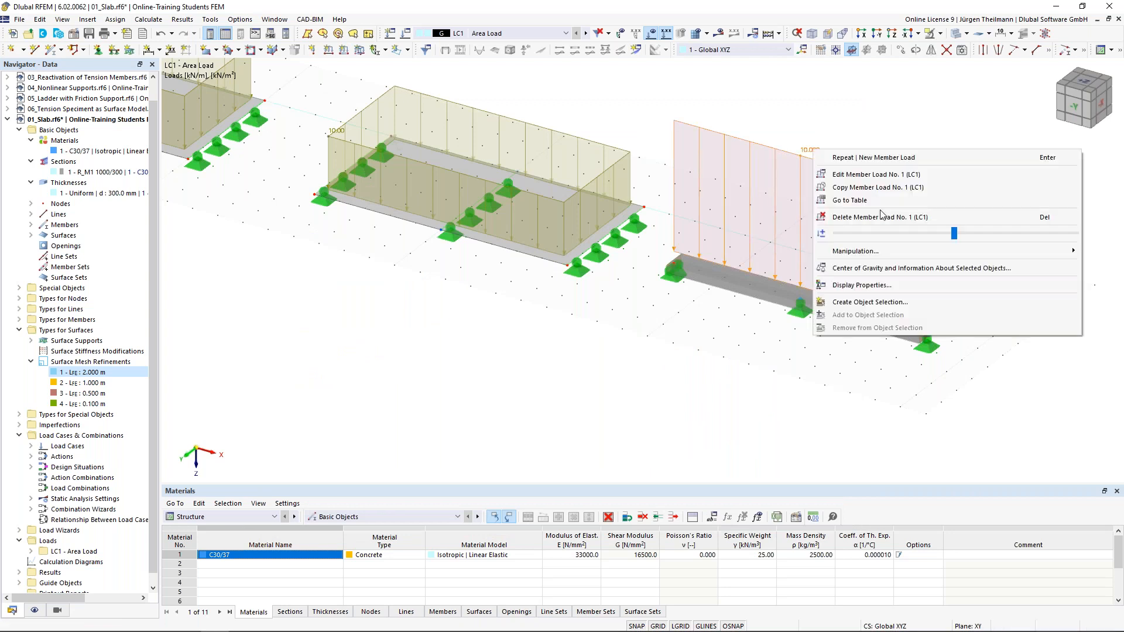
drag(957, 239, 930, 237)
click(731, 123)
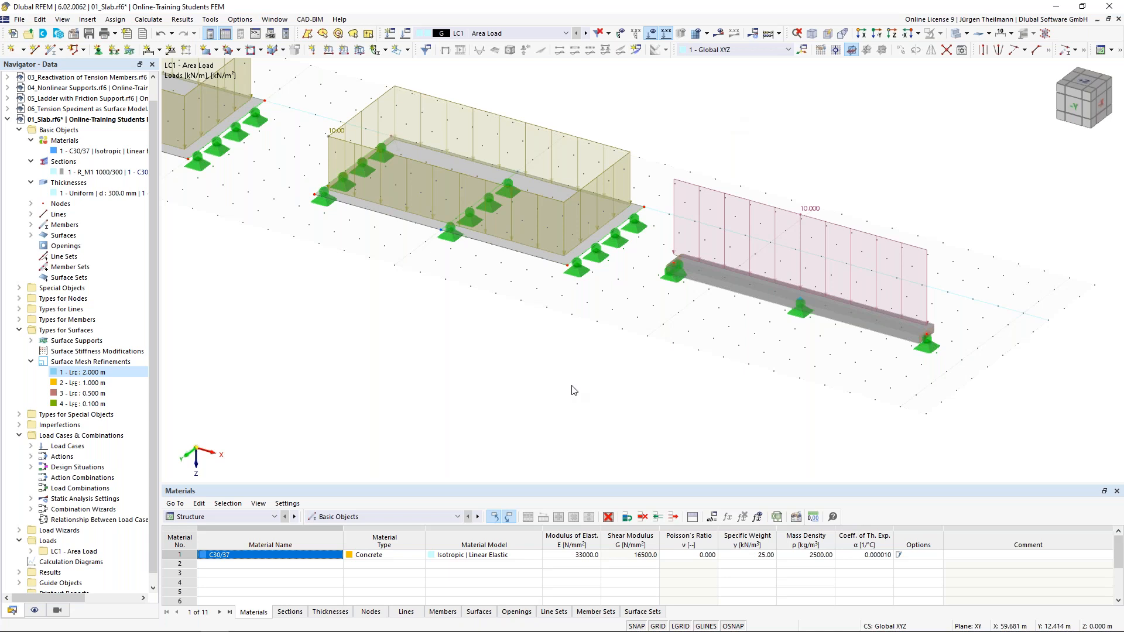
scroll(574, 403, down, 2)
middle_drag(490, 403, 743, 375)
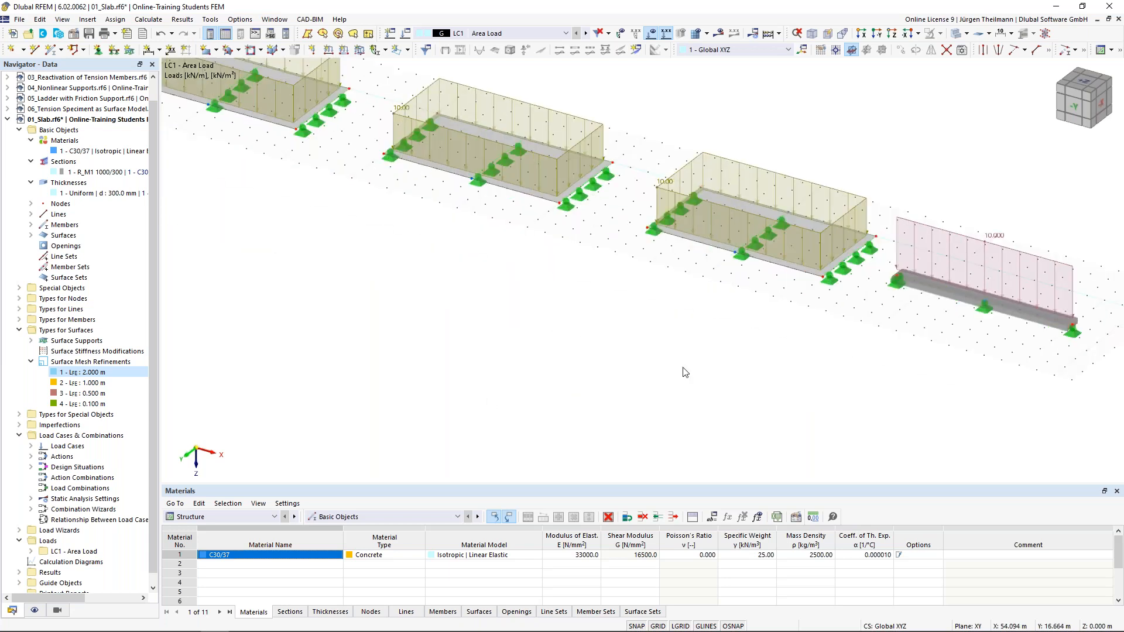
scroll(685, 372, down, 1)
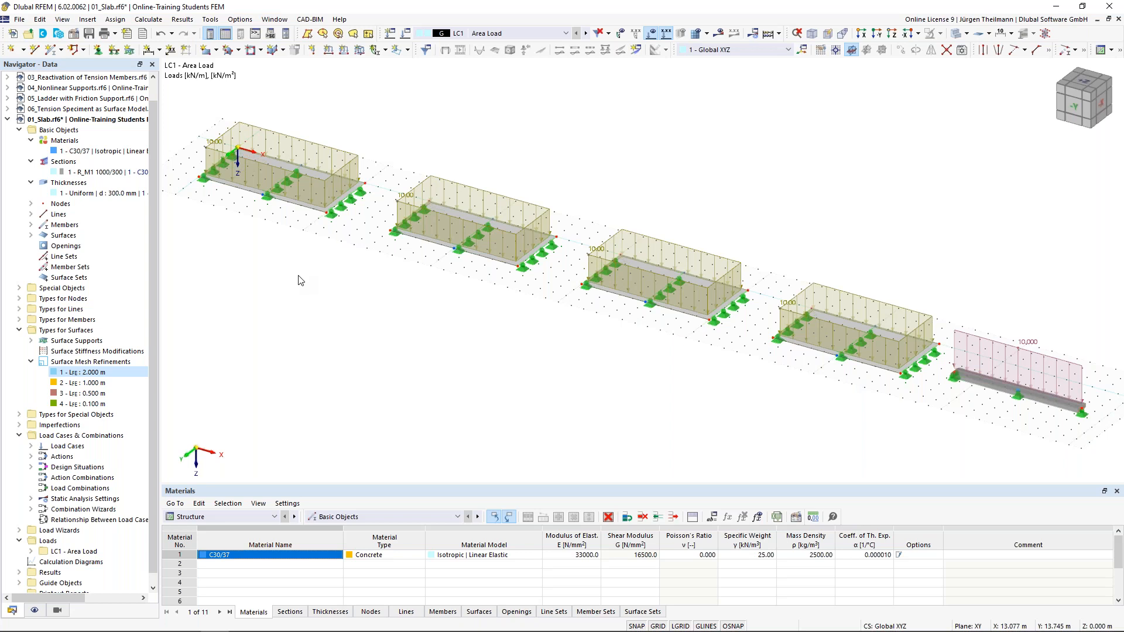
scroll(298, 276, down, 1)
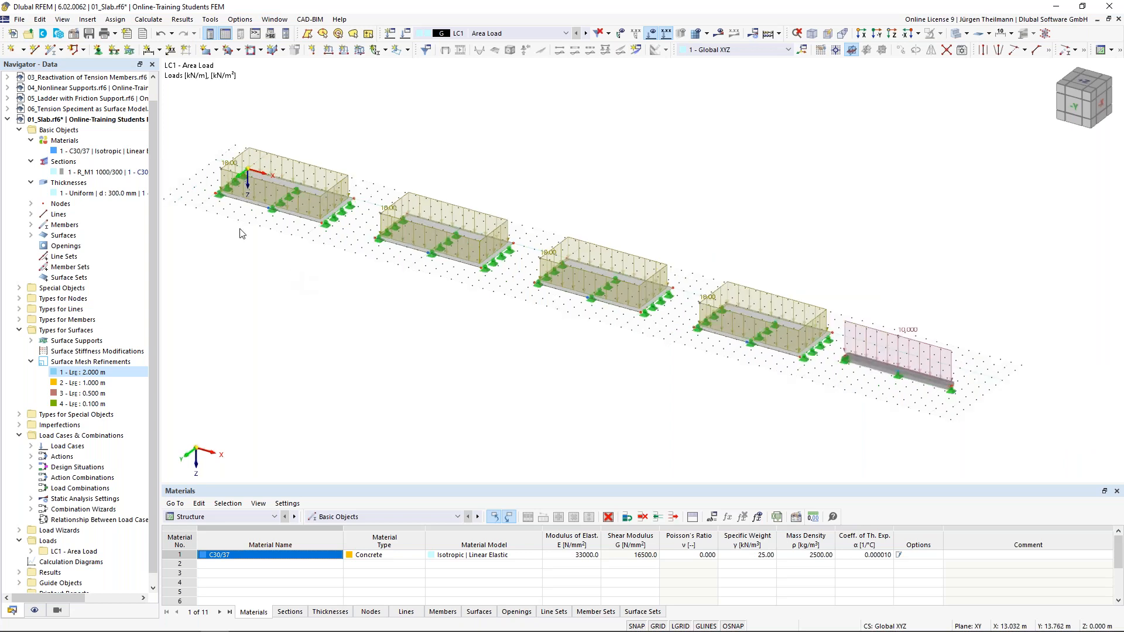
Search the 01_Slab model's object categories, including special objects, results and guide objects, for result sections.
middle_drag(180, 198, 300, 233)
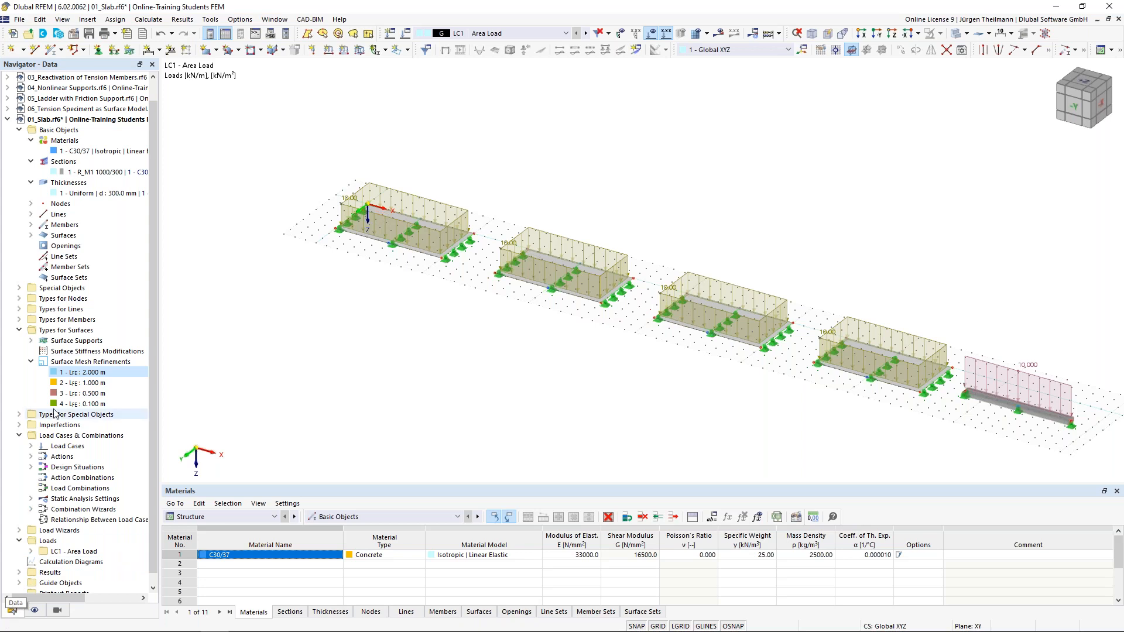
scroll(63, 341, down, 1)
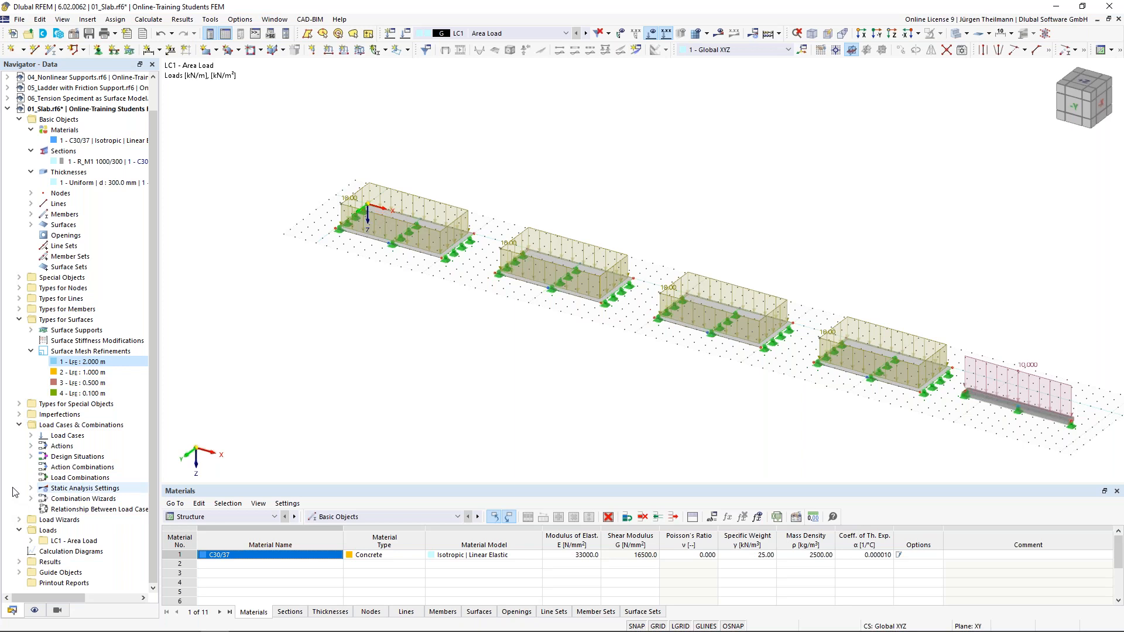
click(20, 278)
click(20, 278)
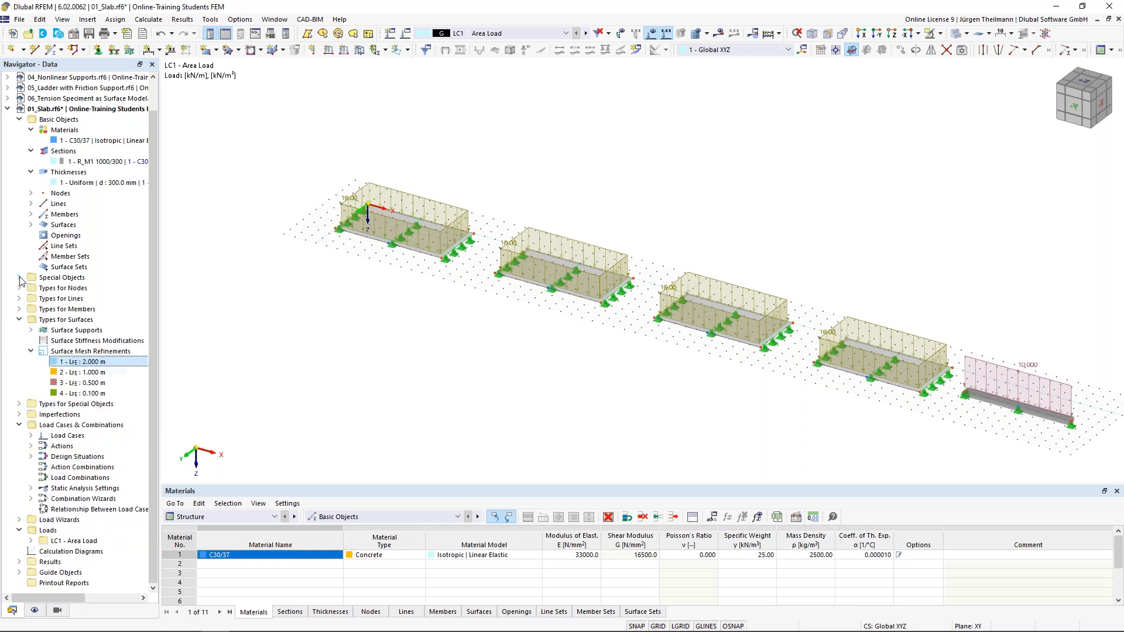
click(20, 530)
click(20, 562)
scroll(20, 562, down, 2)
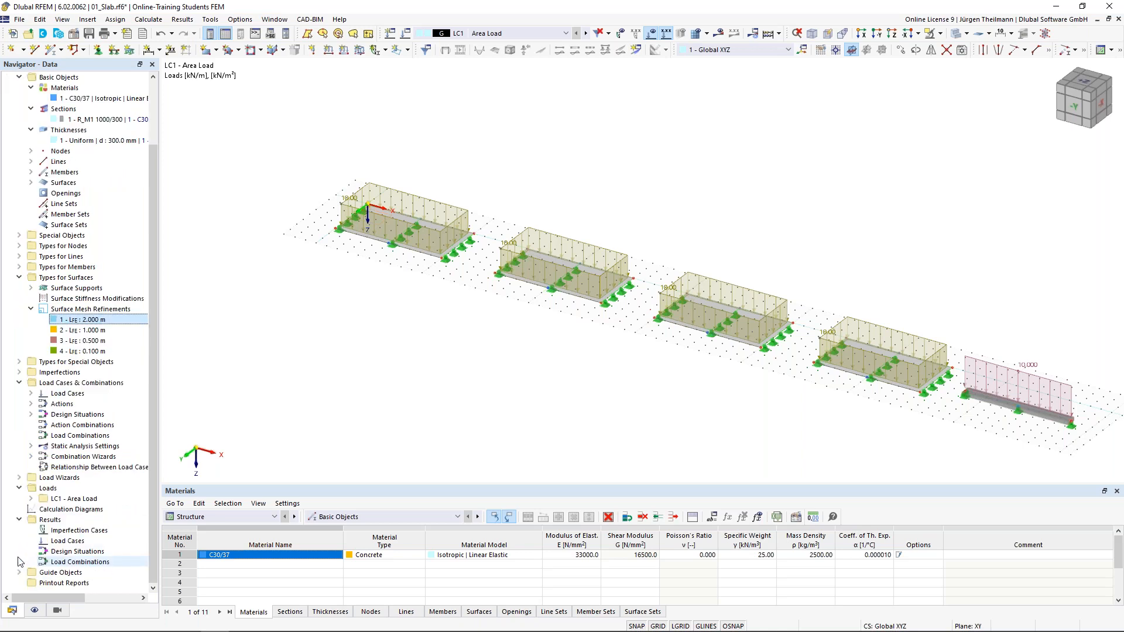
click(20, 520)
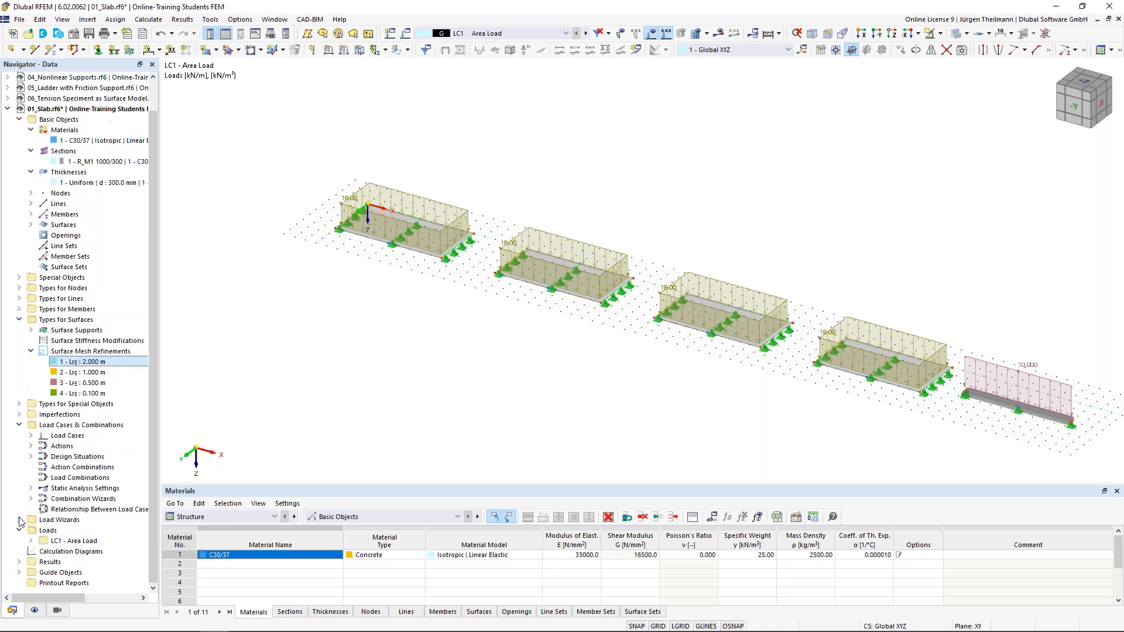
click(19, 572)
scroll(20, 577, down, 4)
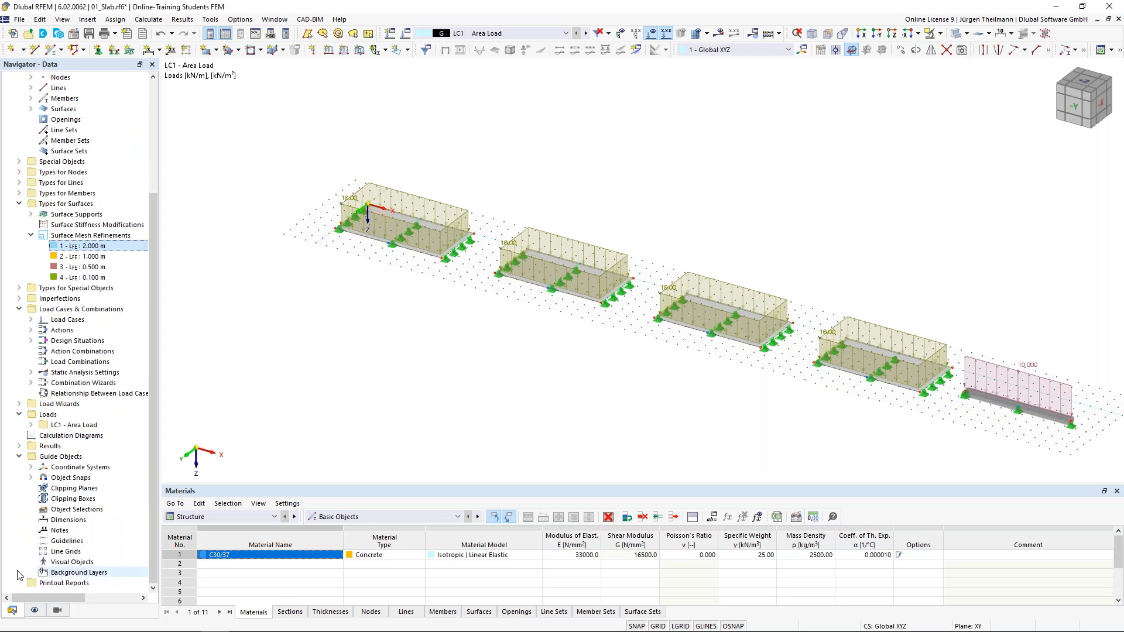
click(19, 458)
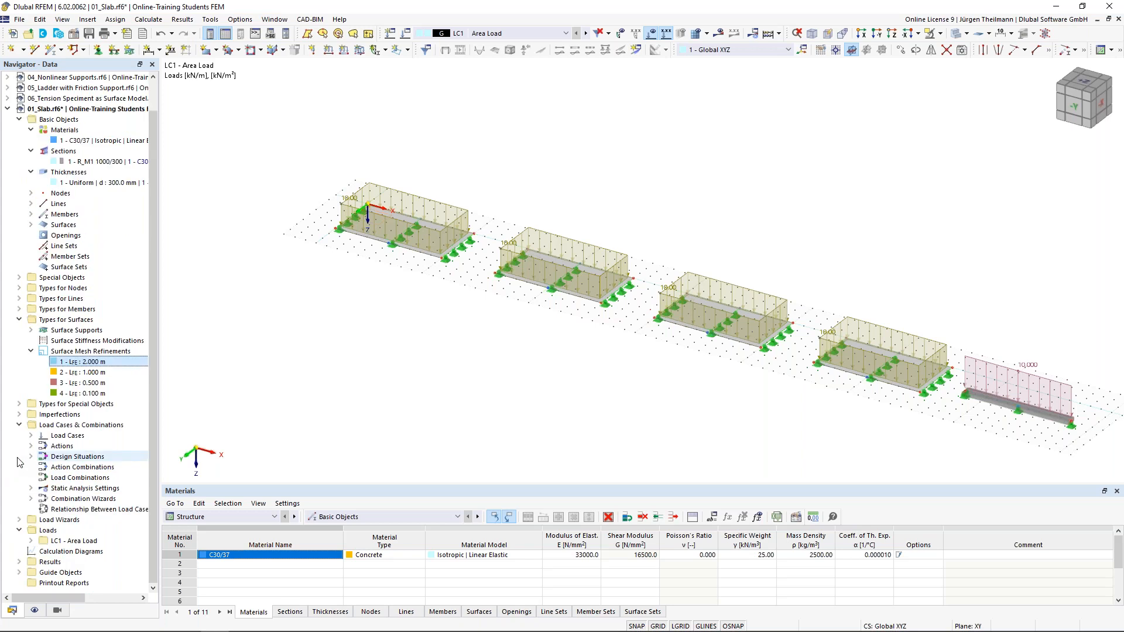
click(20, 427)
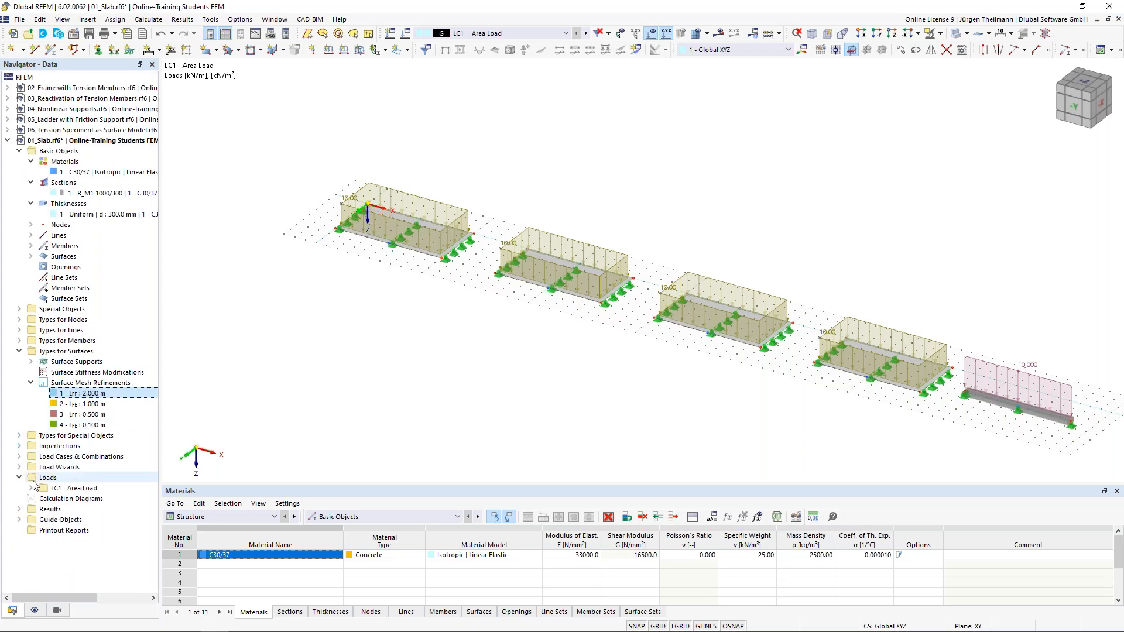
Start a new result section as a special object and keep it assigned to all objects.
click(20, 309)
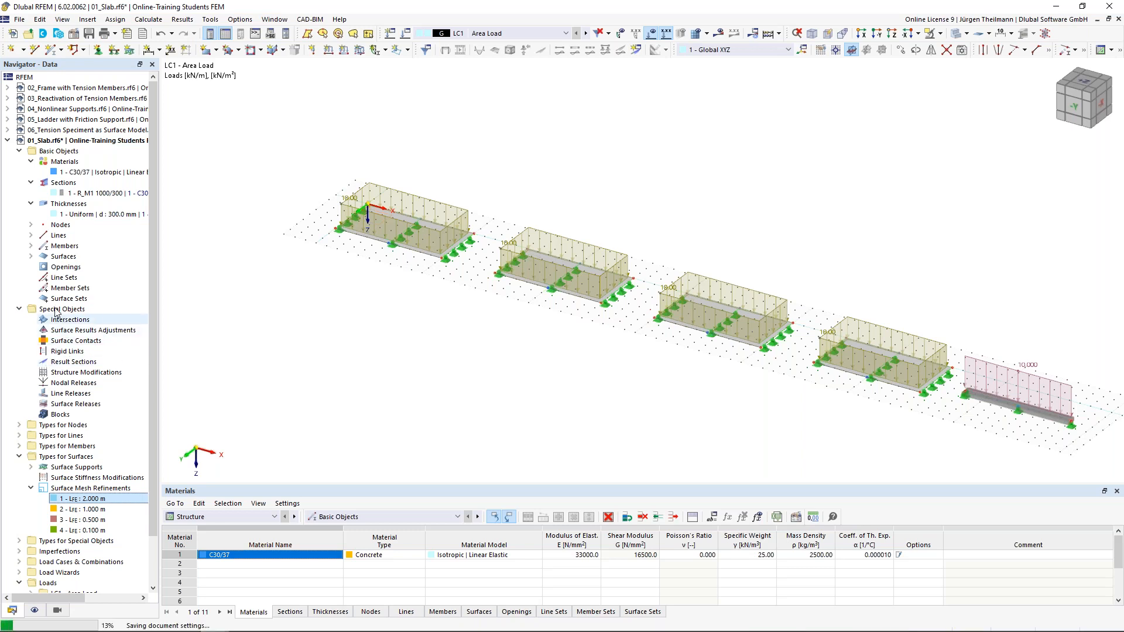
right_click(87, 365)
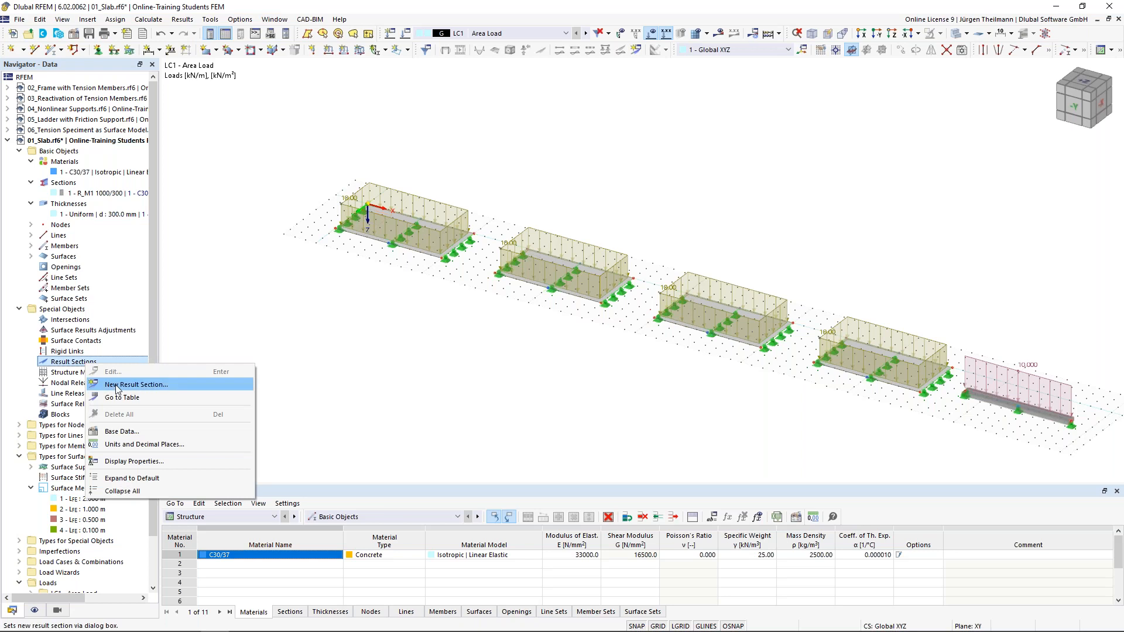
click(161, 388)
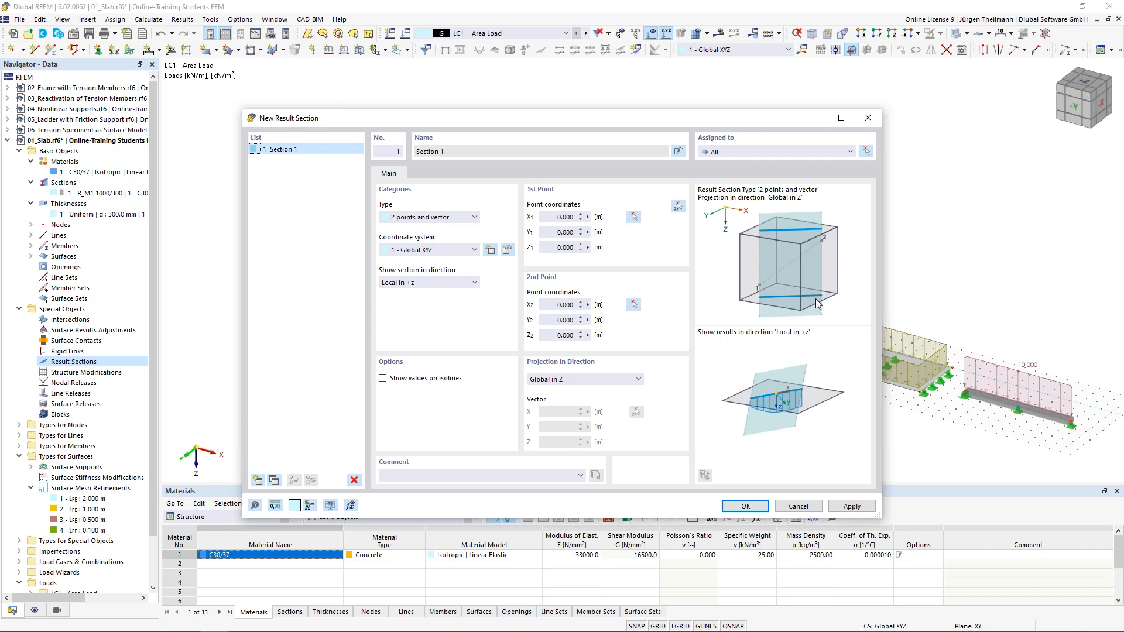
click(850, 153)
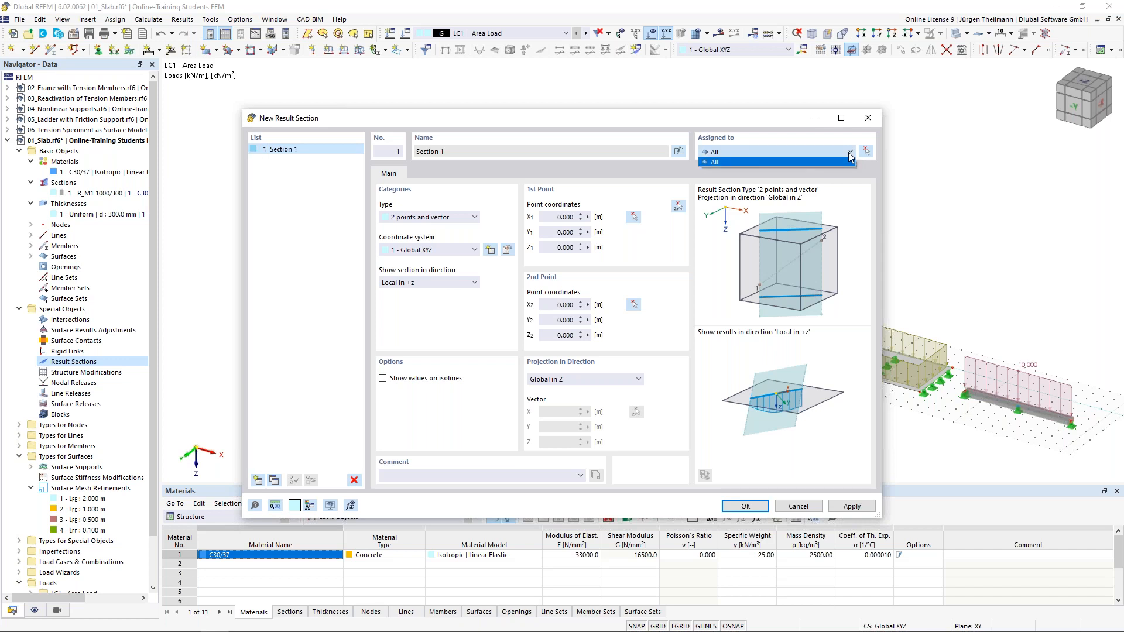
click(849, 152)
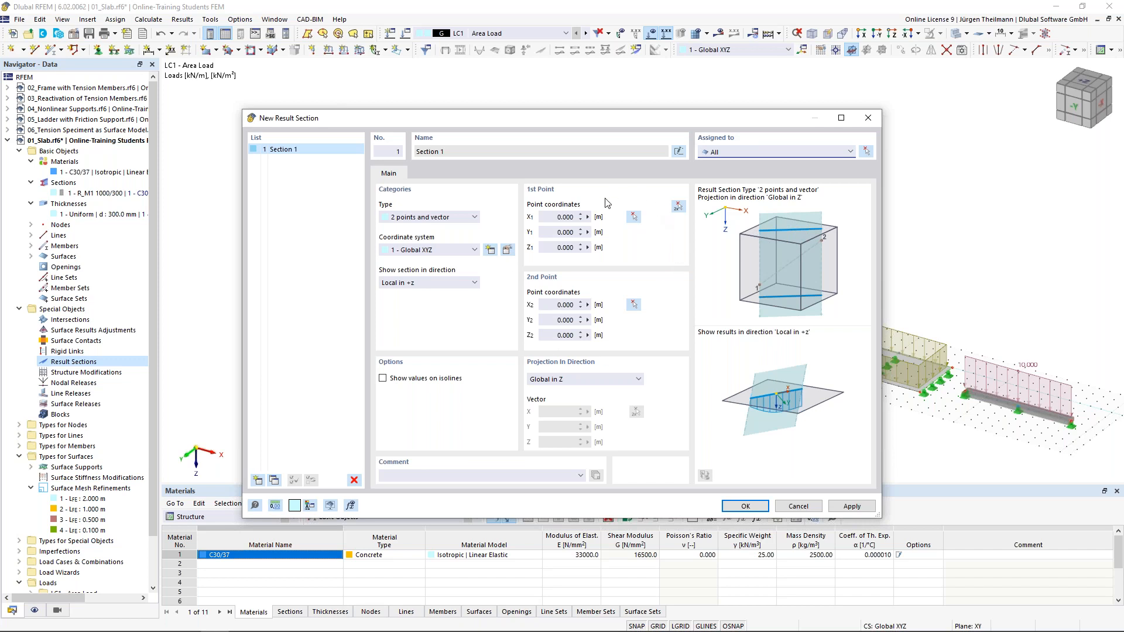
Hide the loads and pick the result section's two points at X 0, Y 2.5 m and X 55, Y 2.5 m.
click(679, 207)
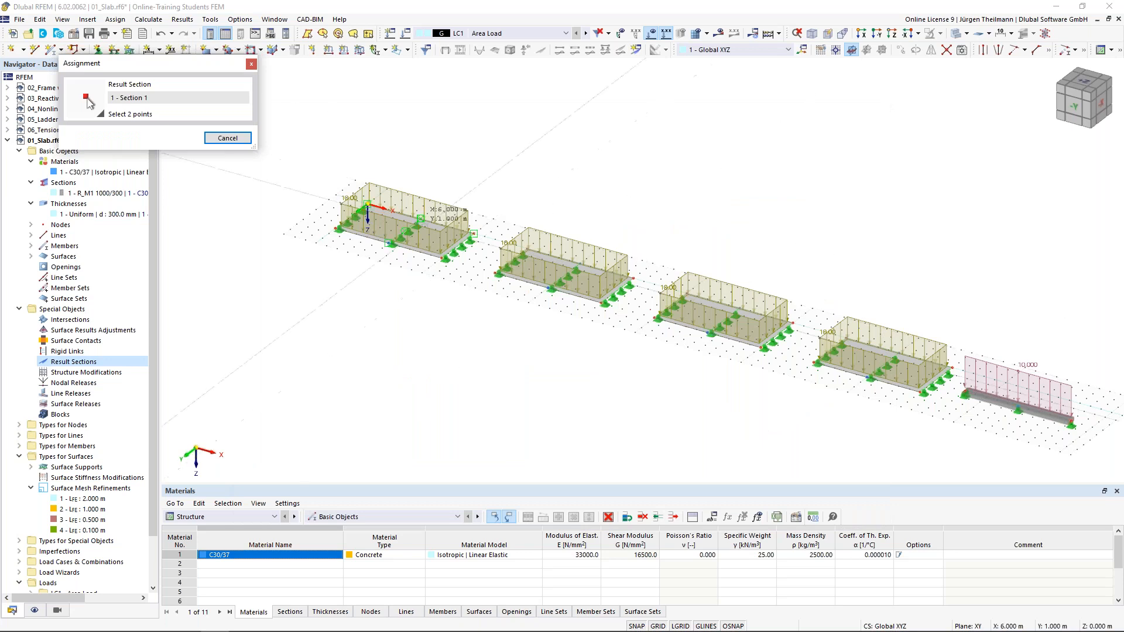
scroll(373, 205, up, 2)
scroll(373, 205, up, 3)
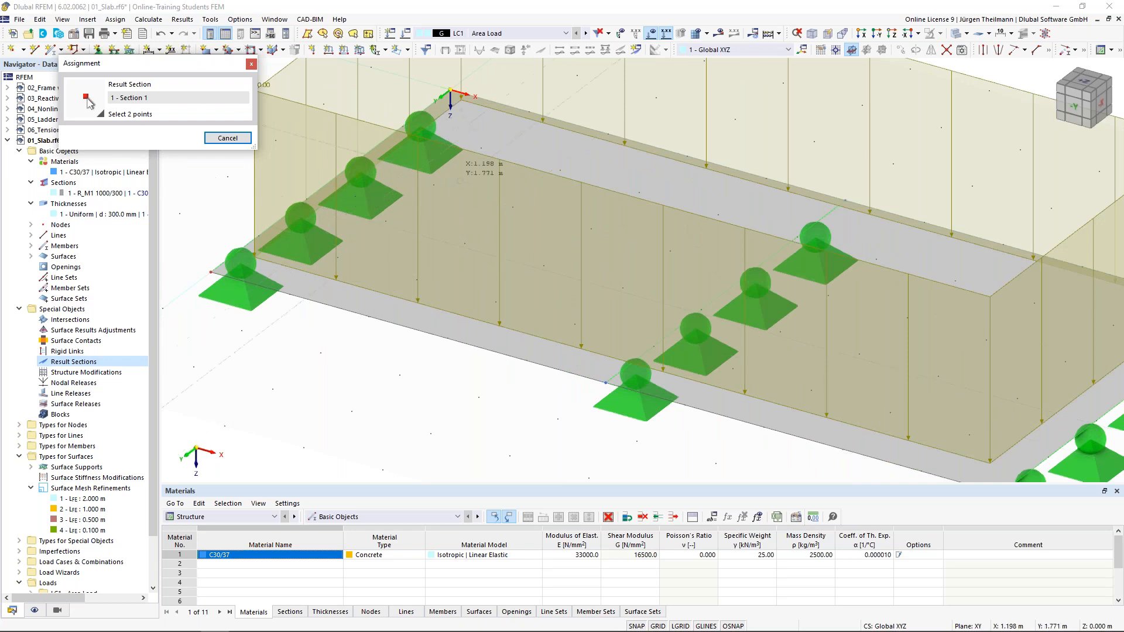
click(651, 34)
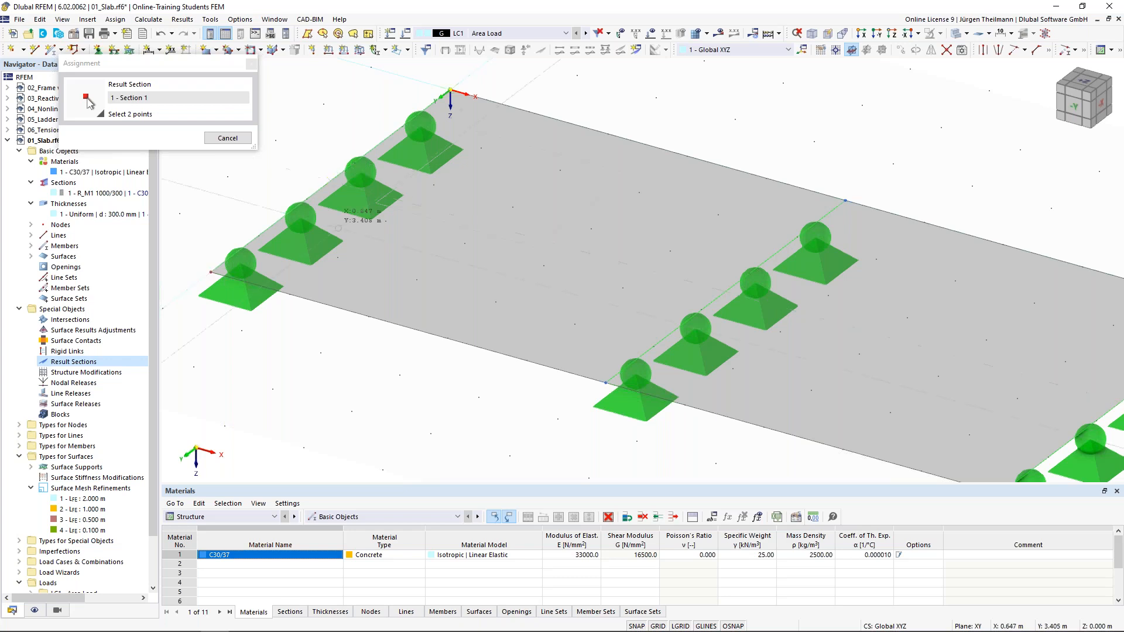
scroll(331, 180, down, 5)
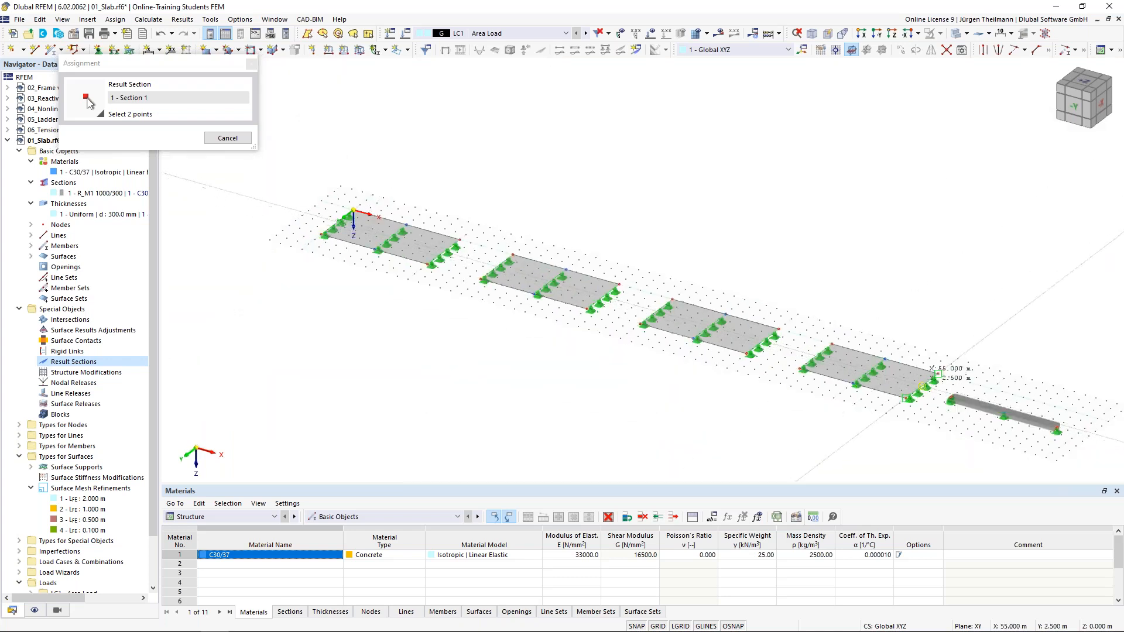
scroll(924, 386, up, 10)
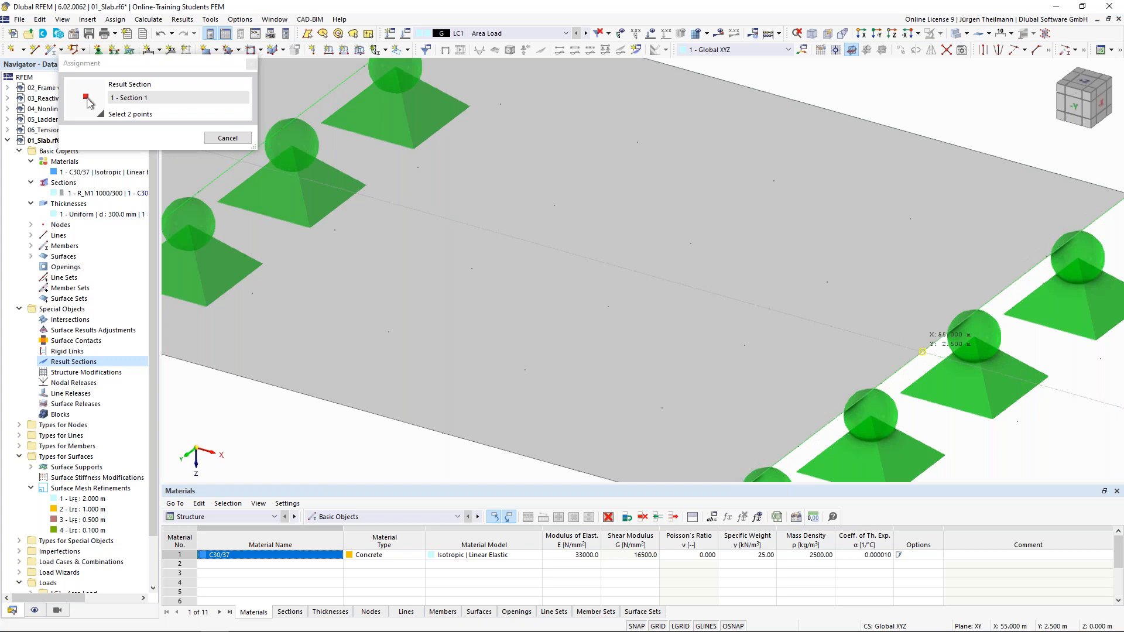
click(923, 351)
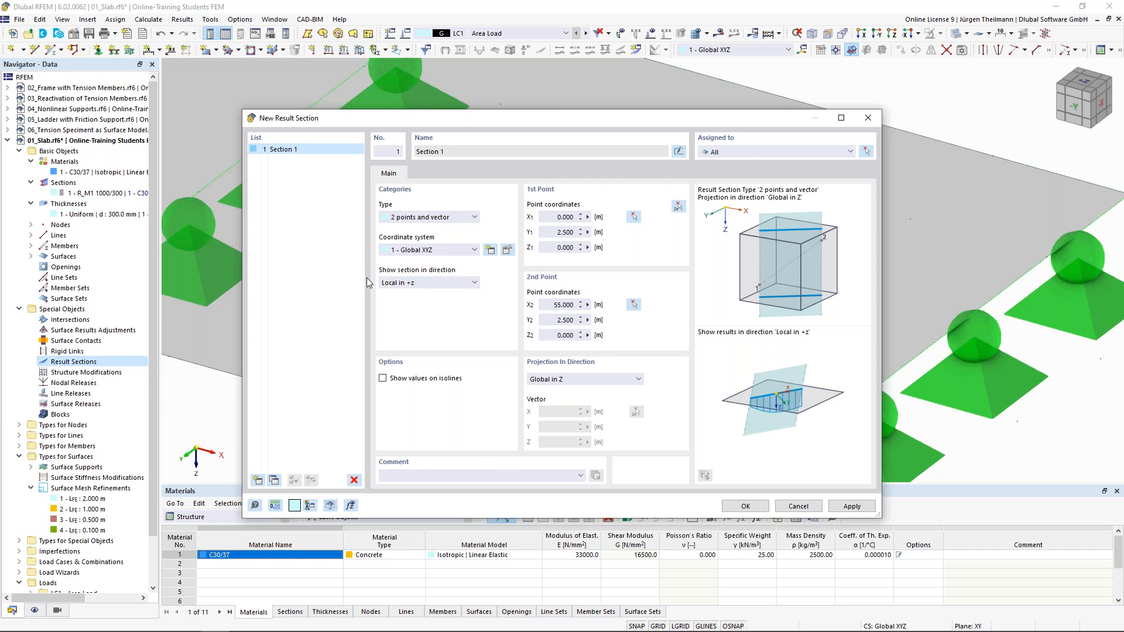
Keep the section display direction Local in +z and projection Global in Z, and create the result section.
click(451, 285)
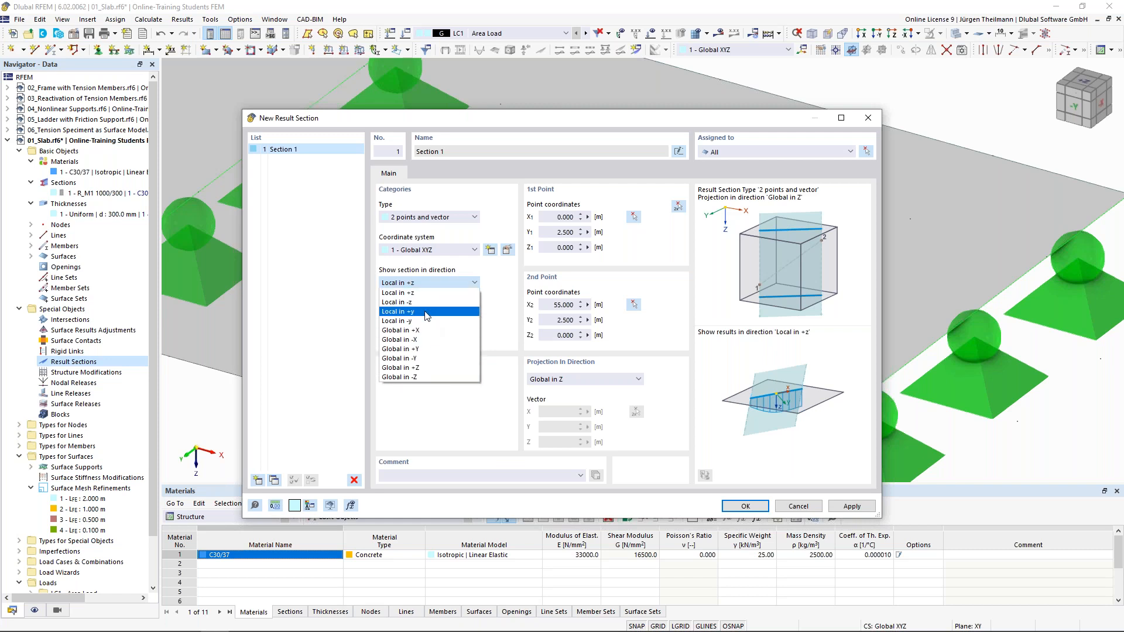
click(429, 288)
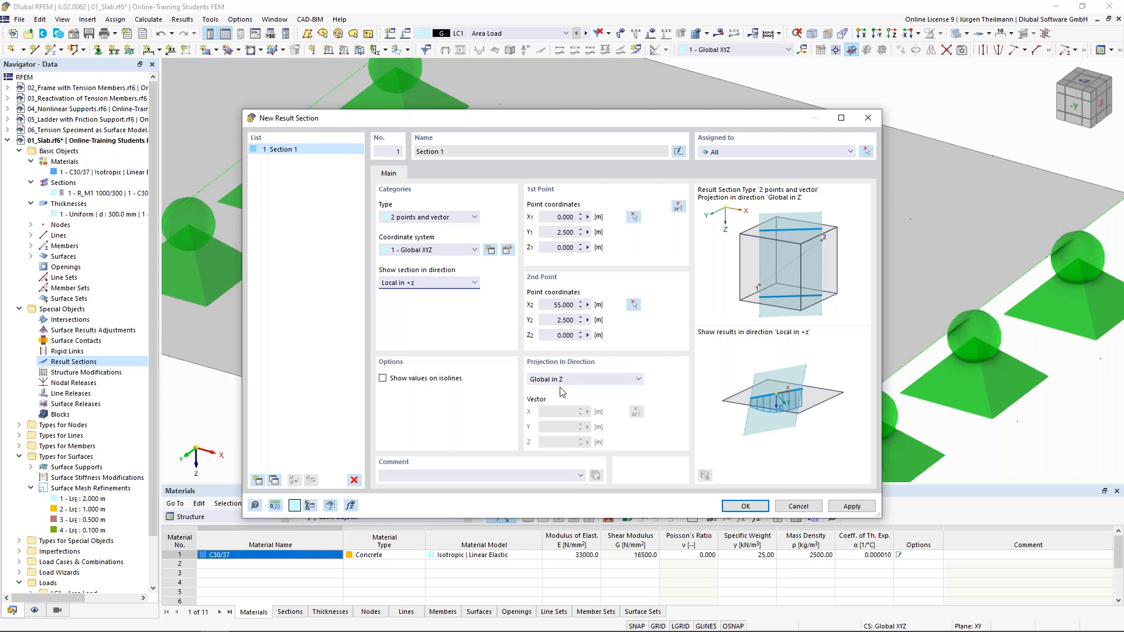
click(638, 382)
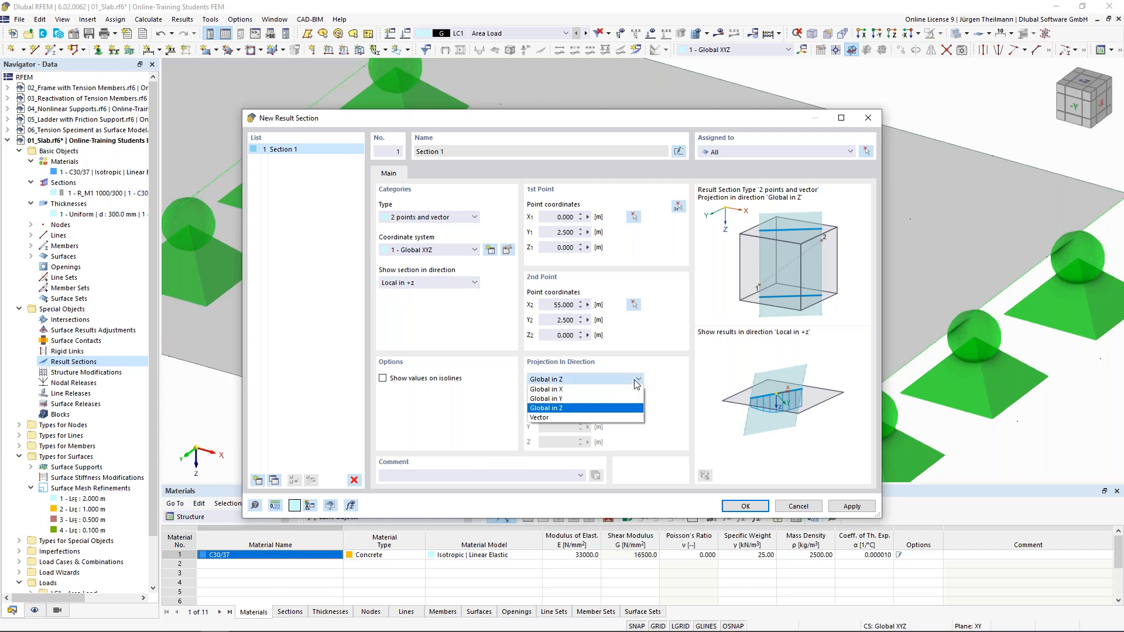
click(545, 409)
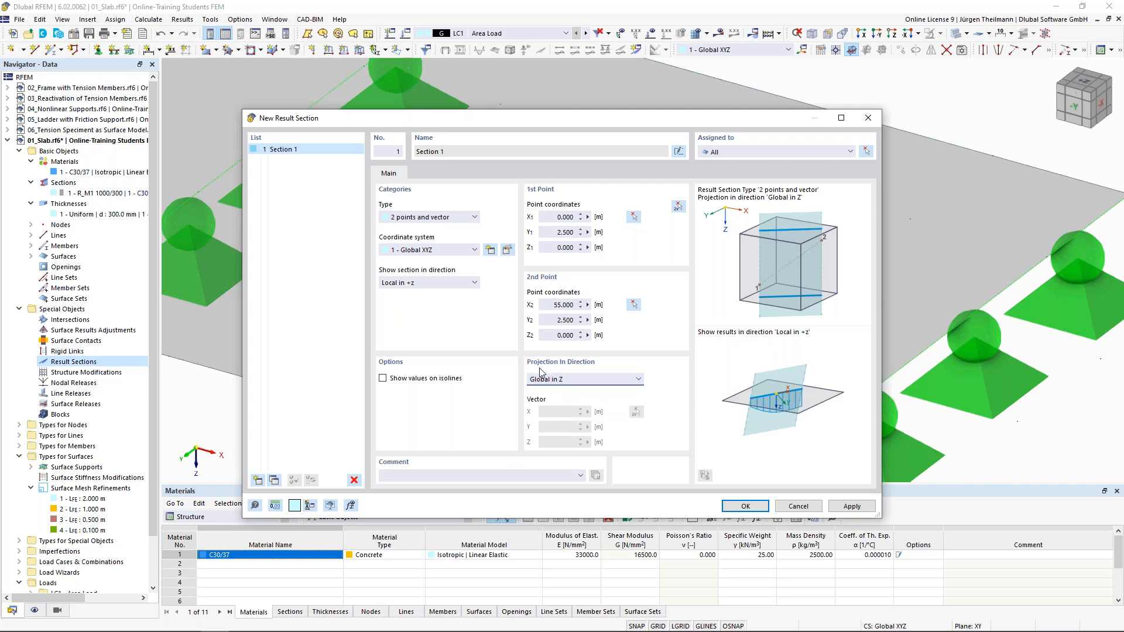
click(759, 507)
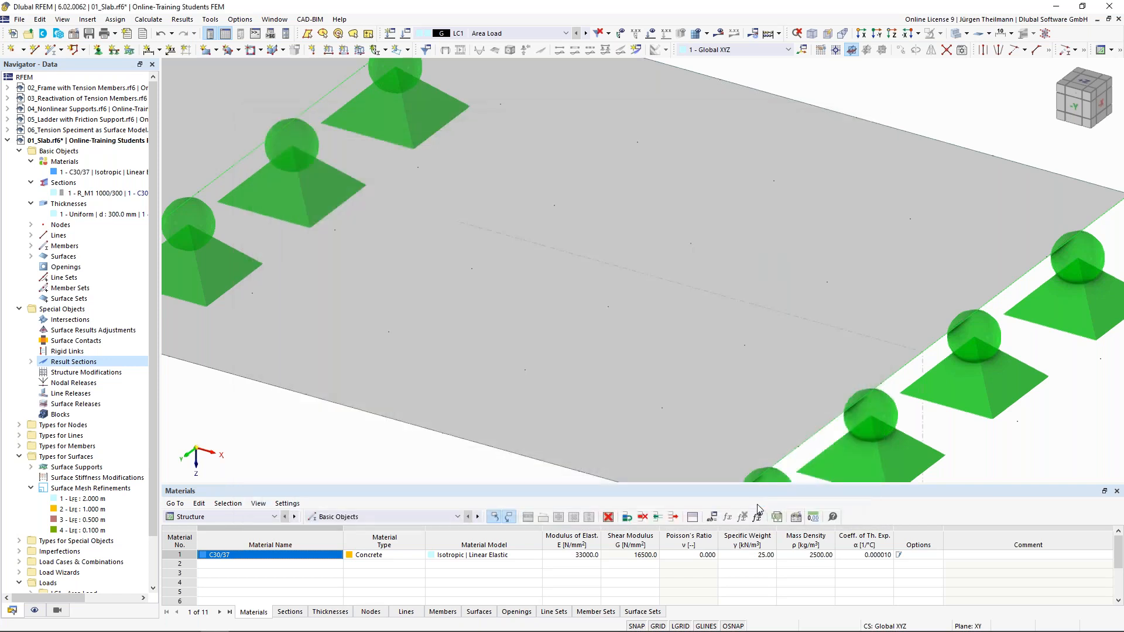
Turn on the local axis system display for surface 4, the slab next to the beam, and examine the axis directions.
scroll(792, 331, down, 6)
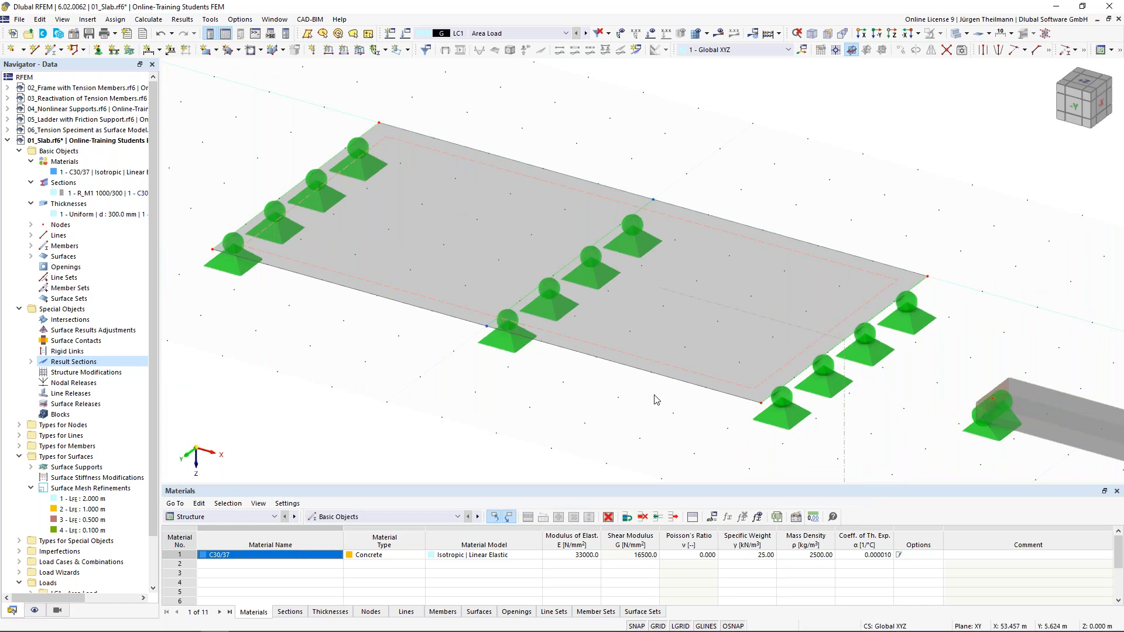
scroll(625, 412, down, 1)
middle_drag(746, 341, 905, 253)
scroll(791, 319, down, 3)
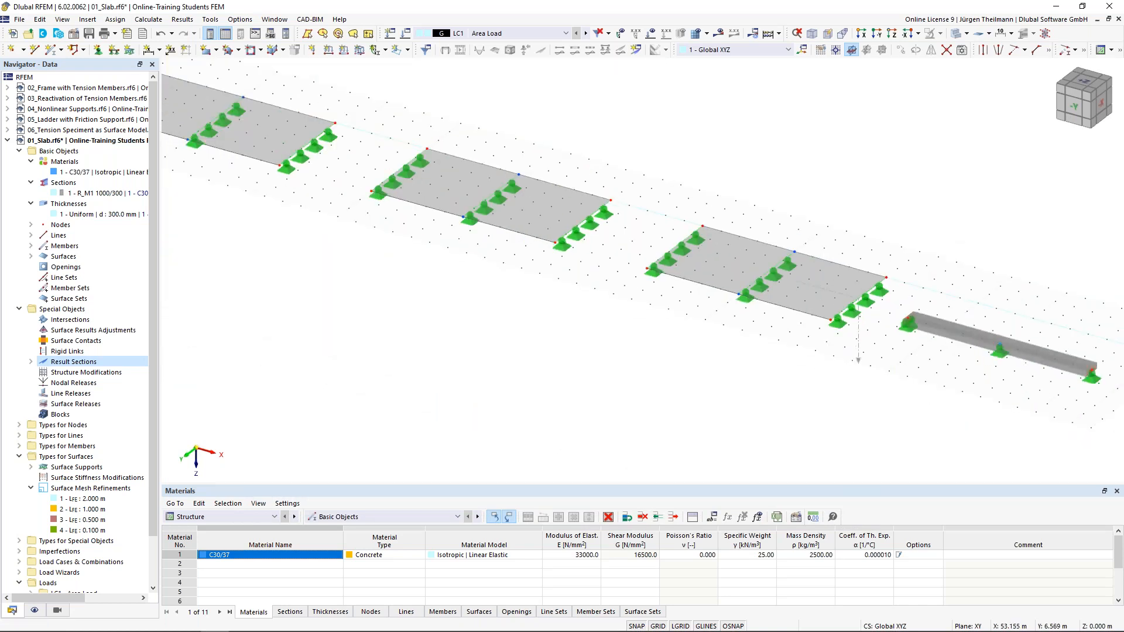
scroll(782, 324, up, 2)
scroll(724, 387, up, 4)
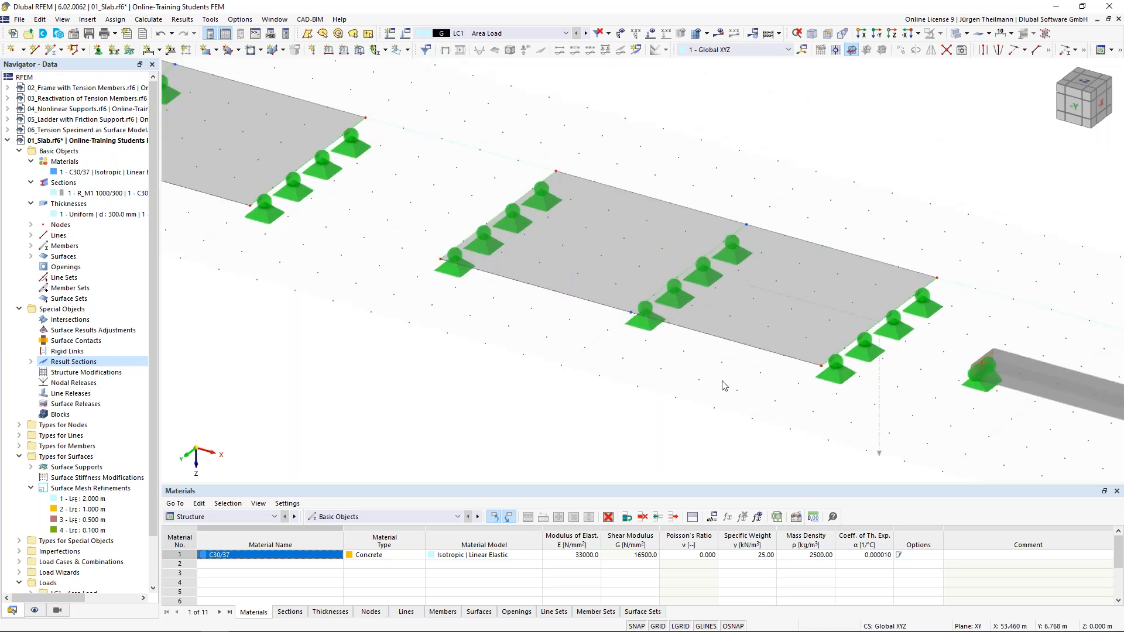
right_click(736, 326)
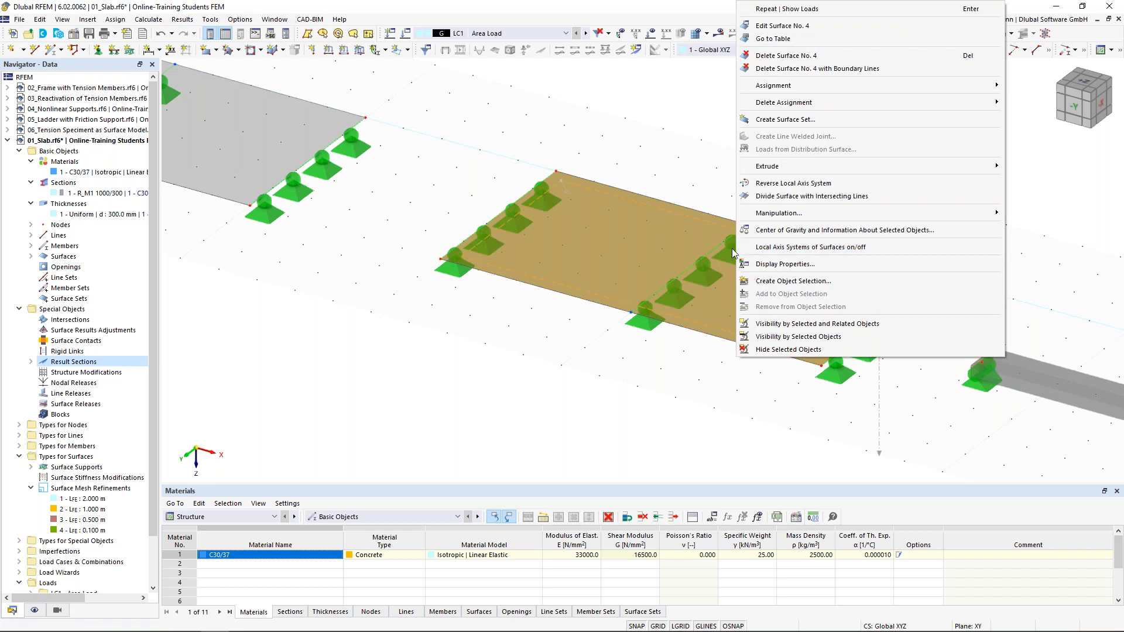
click(780, 248)
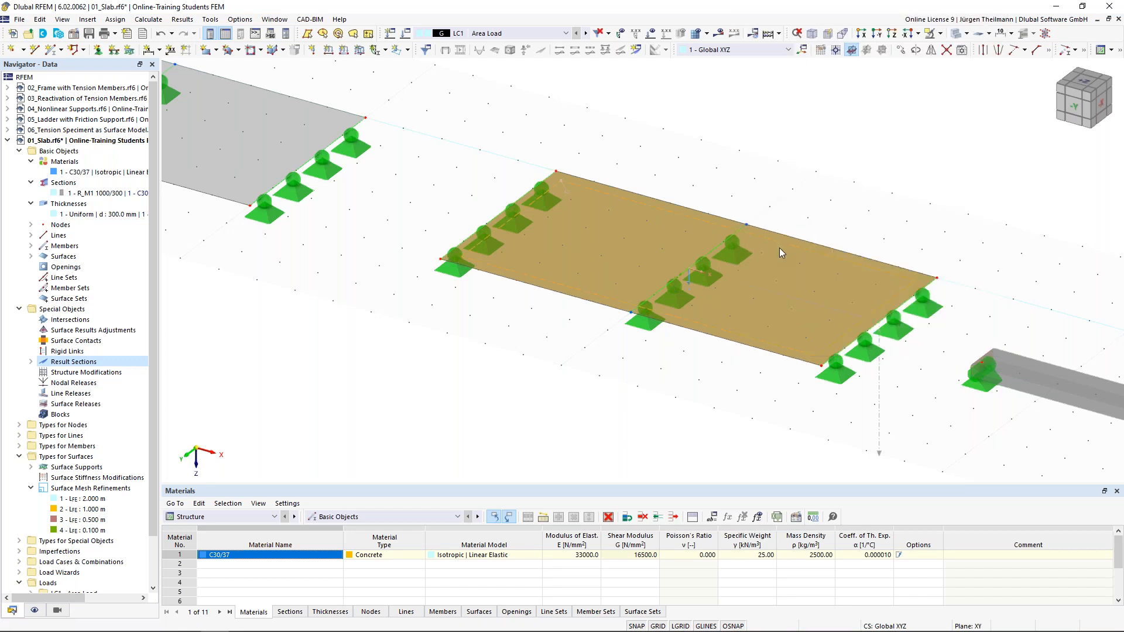
scroll(691, 290, up, 2)
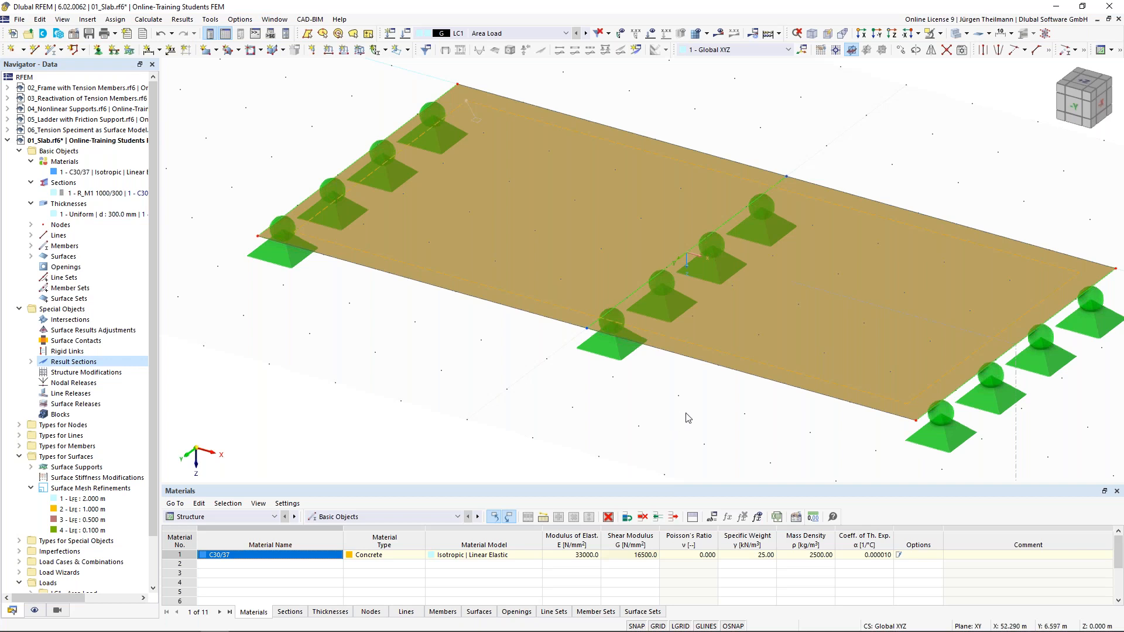
scroll(688, 418, down, 3)
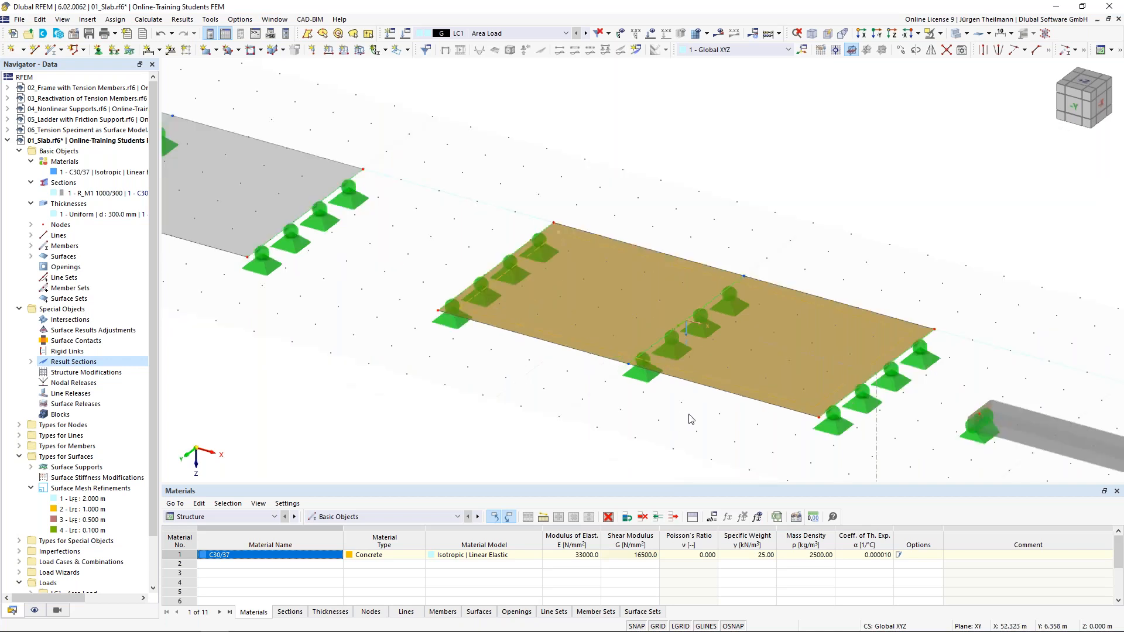
Turn off the surface's local axis system display and clear the slab selection.
right_click(752, 374)
click(808, 263)
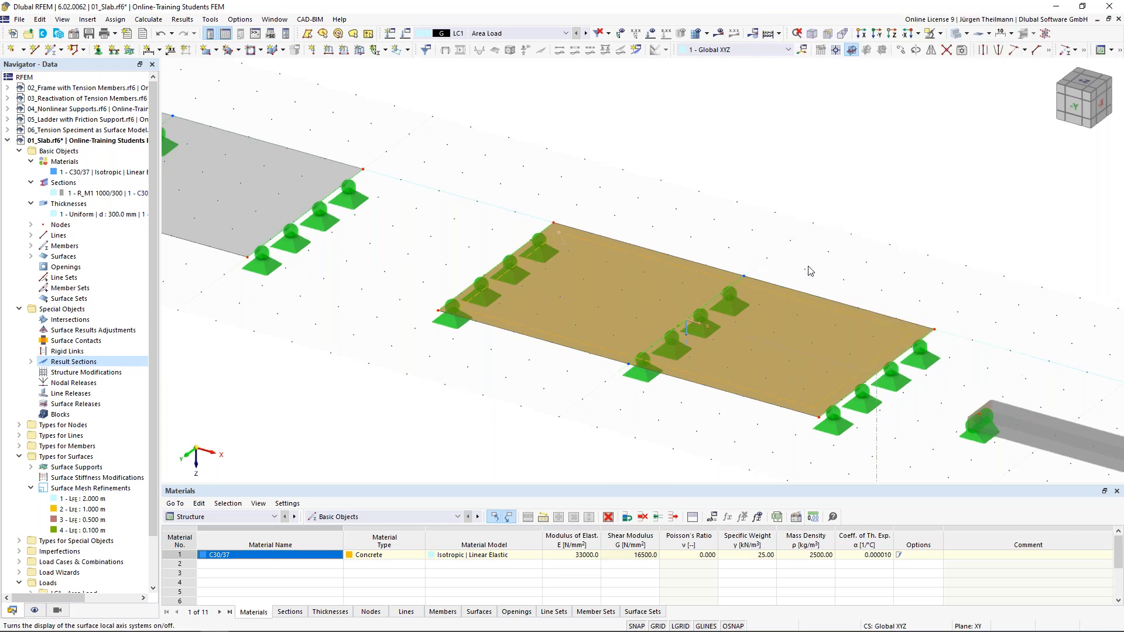
click(715, 448)
Calculate load case LC1 and examine the global deformations of all four slabs and the beam.
scroll(711, 448, down, 2)
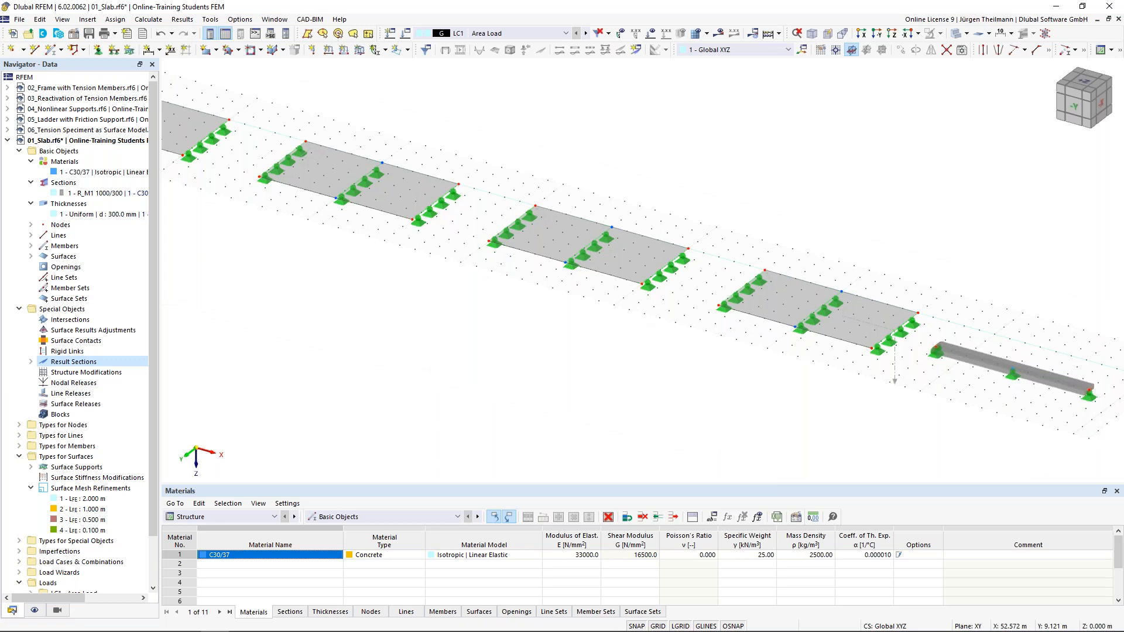
middle_drag(865, 373, 925, 366)
scroll(867, 374, down, 1)
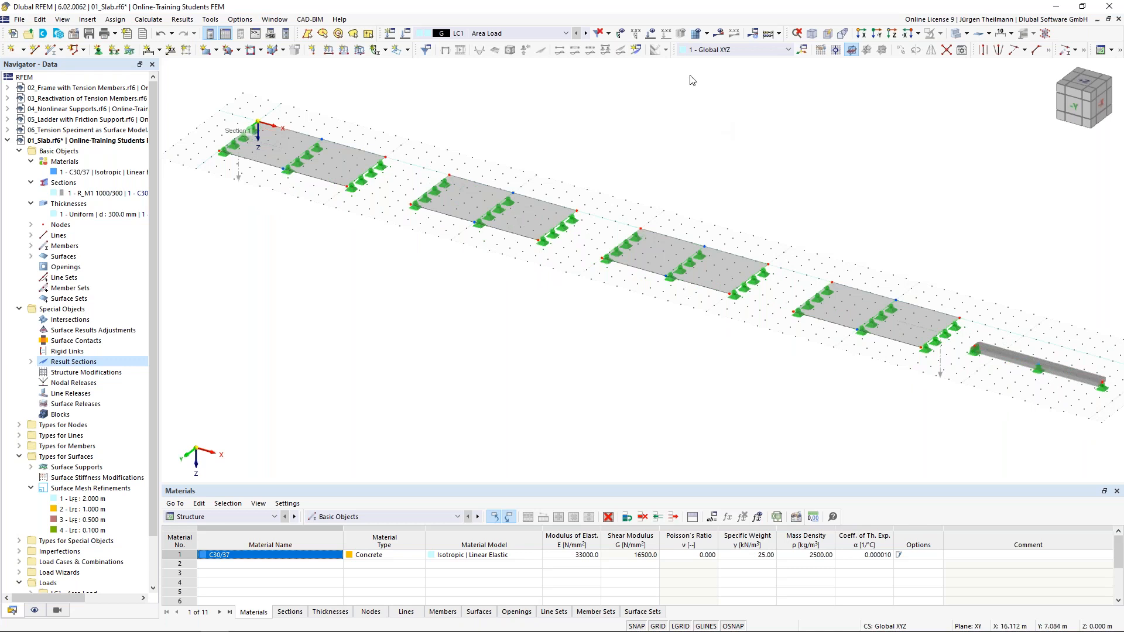
click(721, 34)
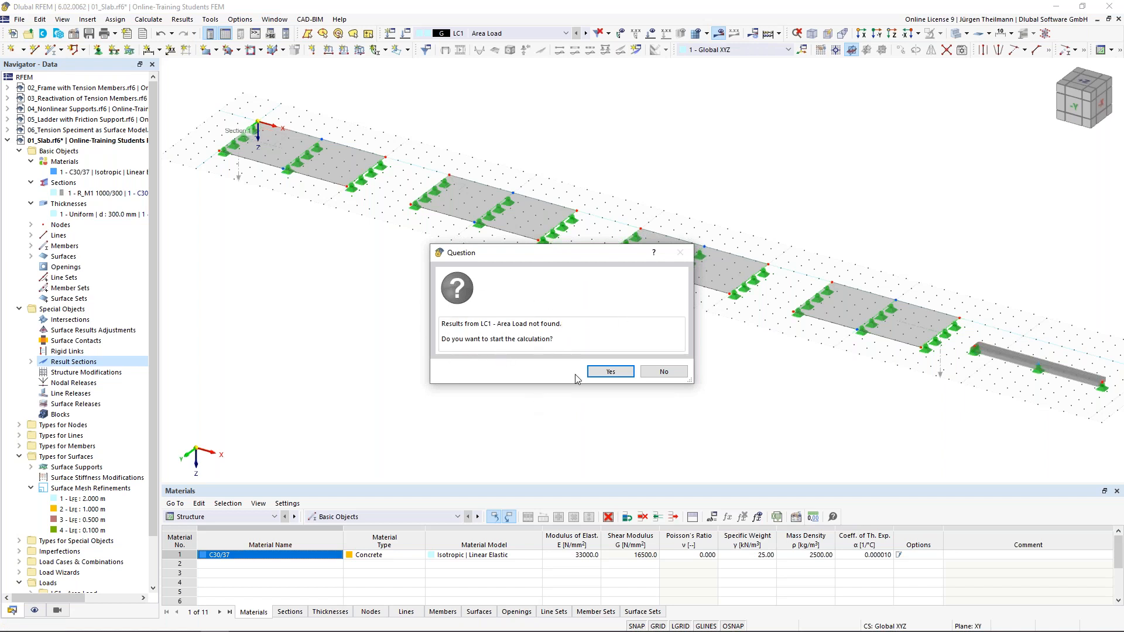
click(610, 371)
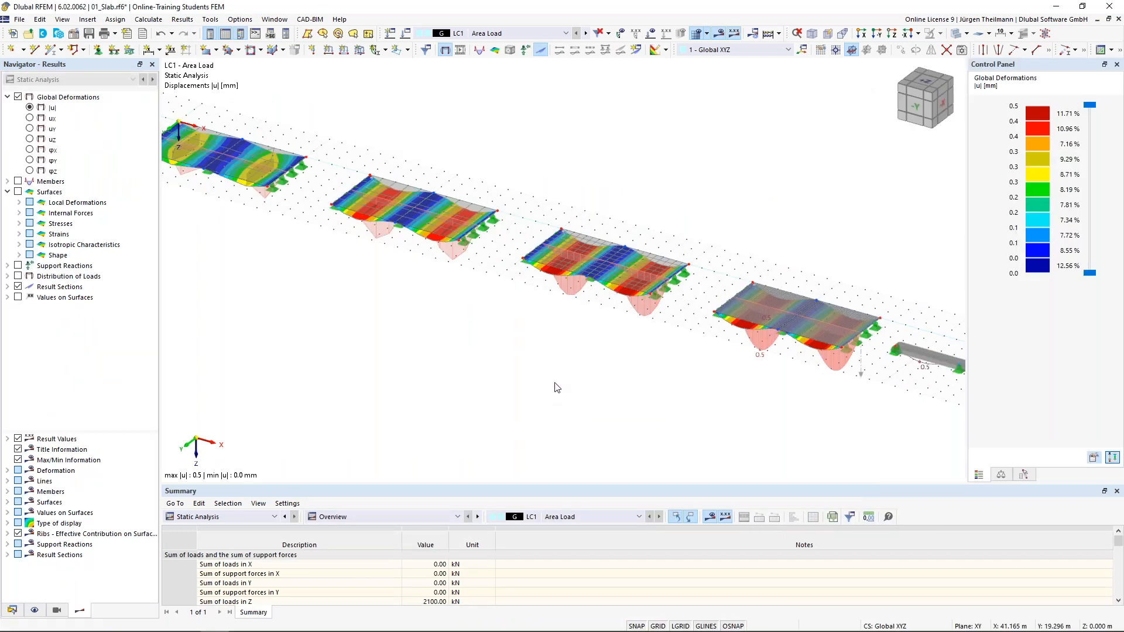
scroll(557, 388, down, 1)
ctrl+middle_drag(577, 416, 583, 392)
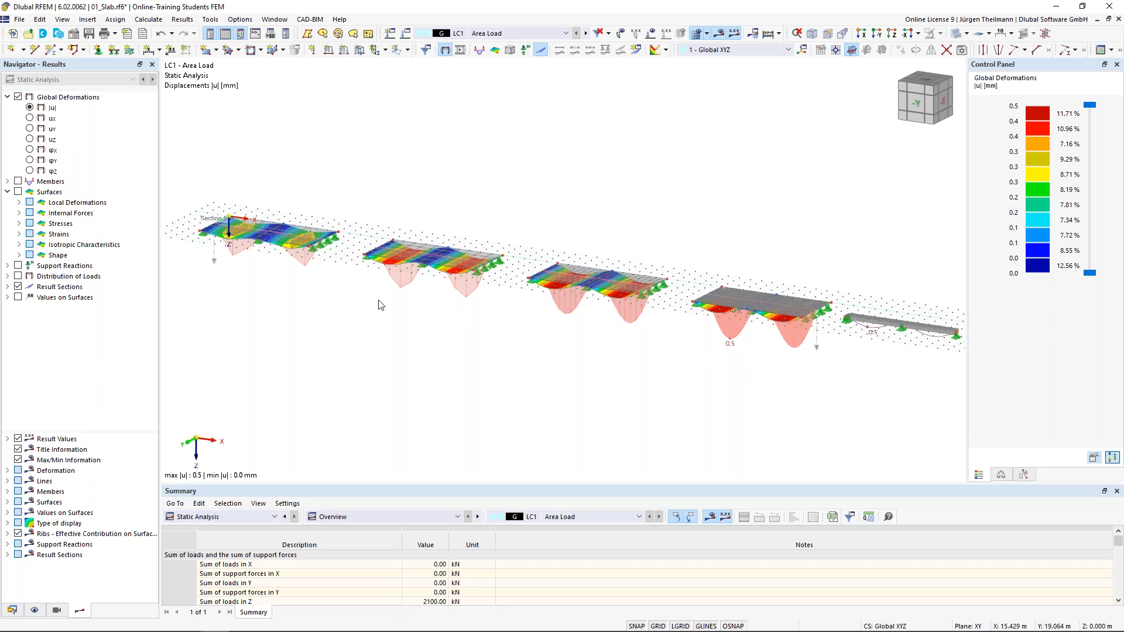
Turn off the grid and display the member internal moments My instead of the global deformations.
click(658, 627)
click(7, 182)
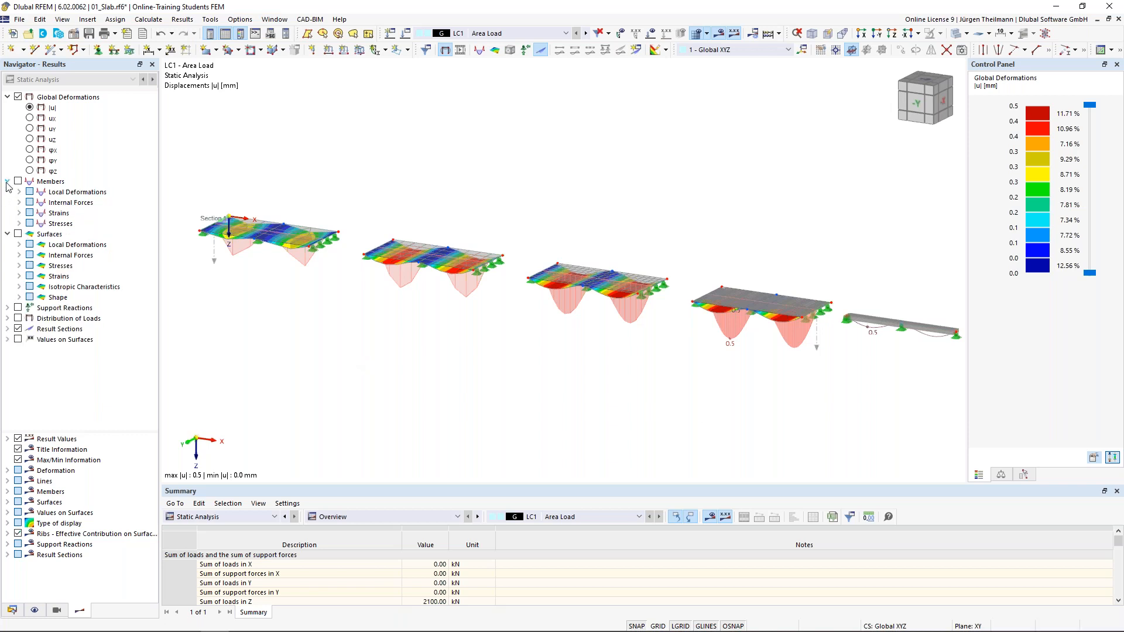
click(19, 202)
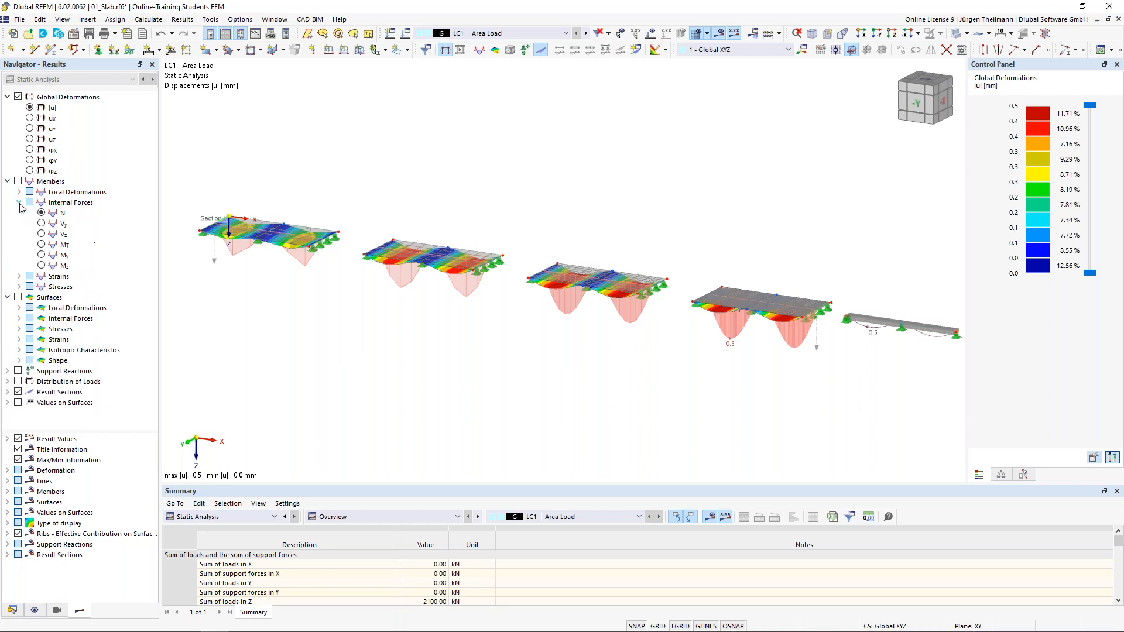
click(41, 255)
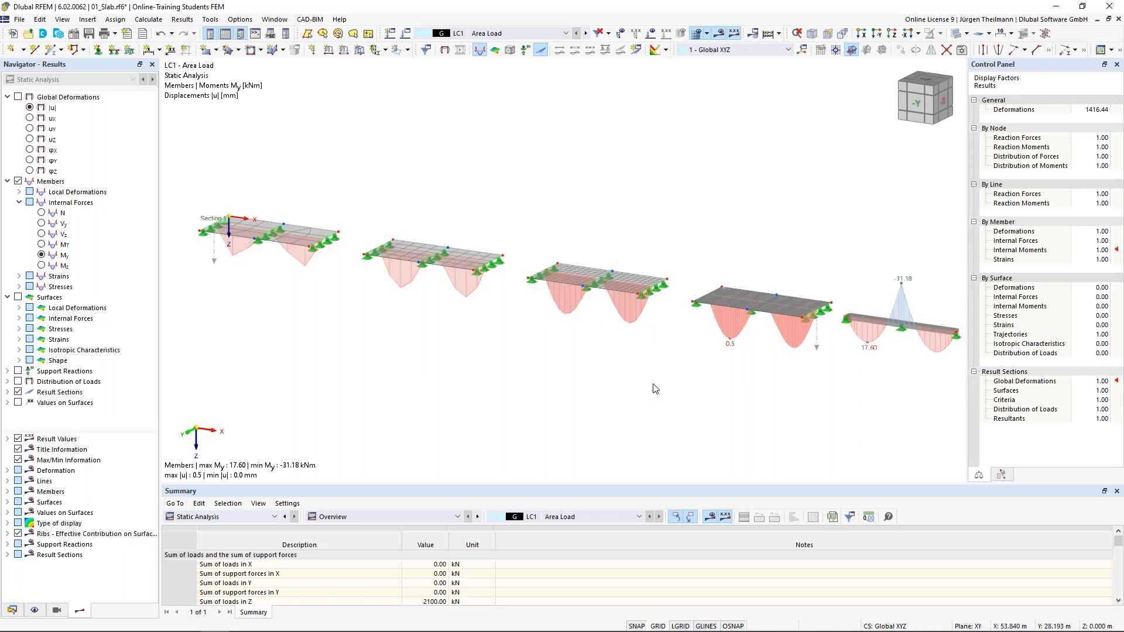
Hide the result section diagrams and examine the My moment diagram on the beam.
click(18, 392)
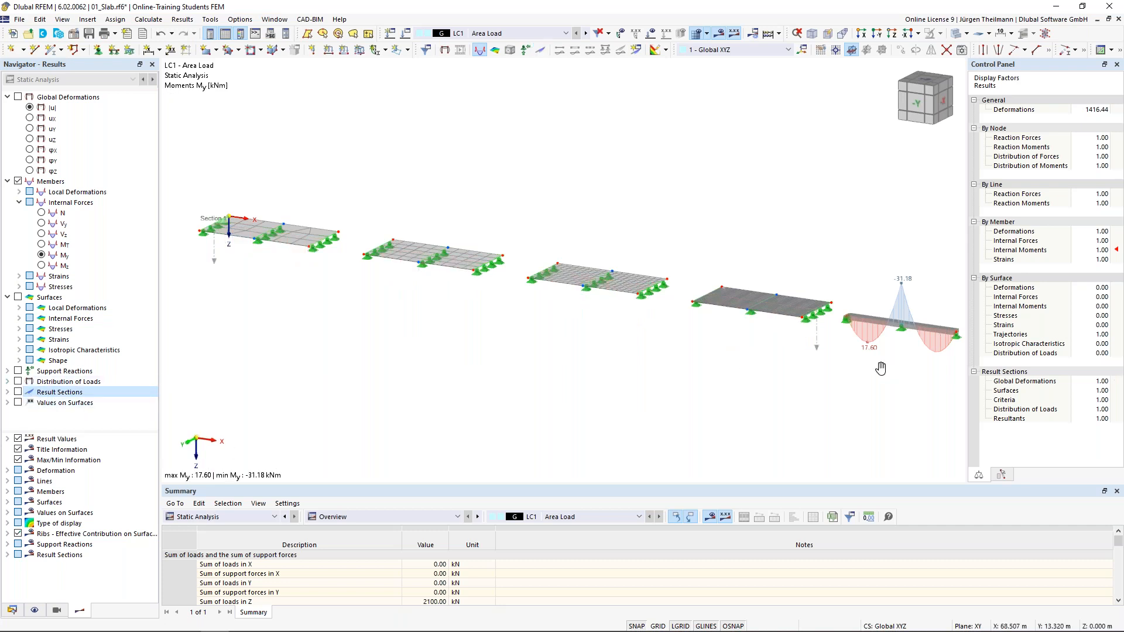
scroll(880, 367, up, 5)
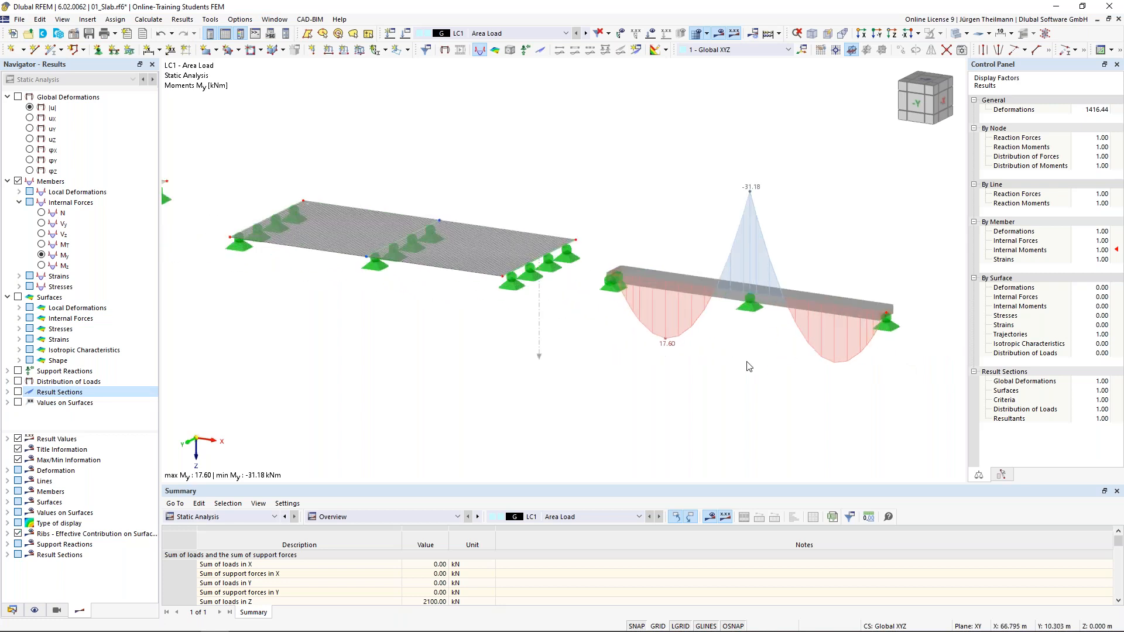
scroll(750, 367, up, 2)
scroll(751, 369, up, 2)
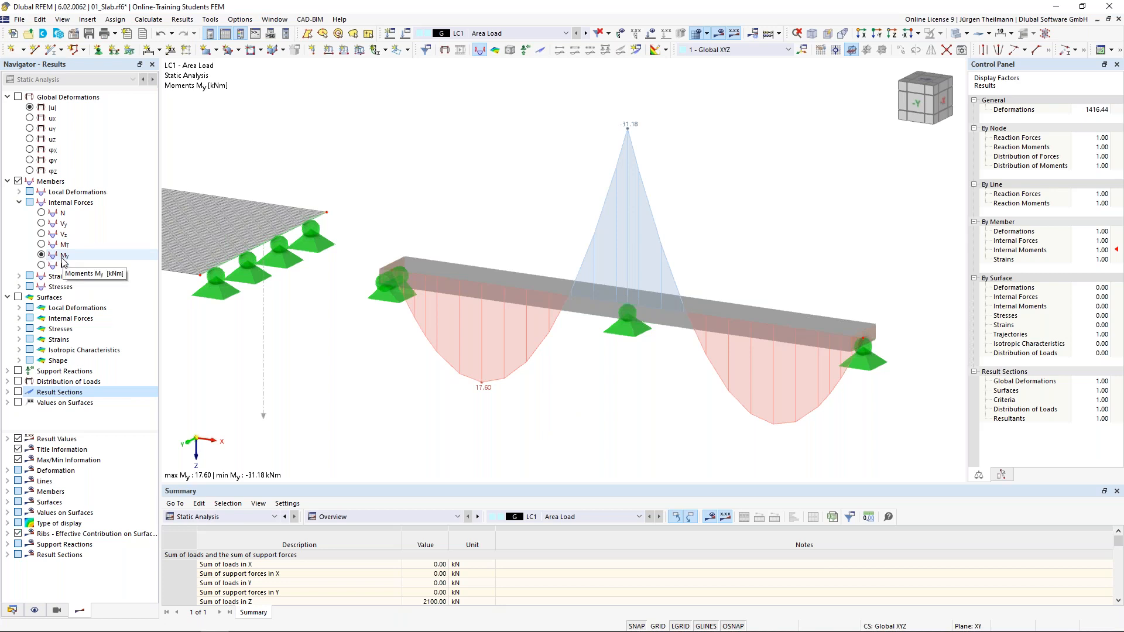
Turn on the local axis system display for the beam member and examine its axes at the middle support.
right_click(542, 289)
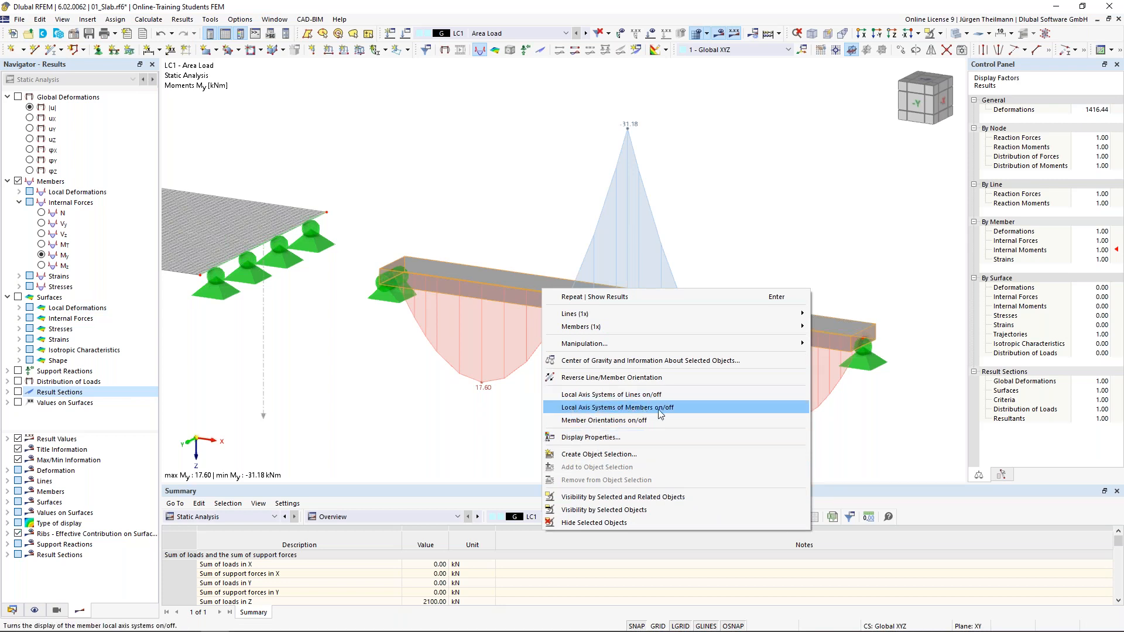
click(676, 407)
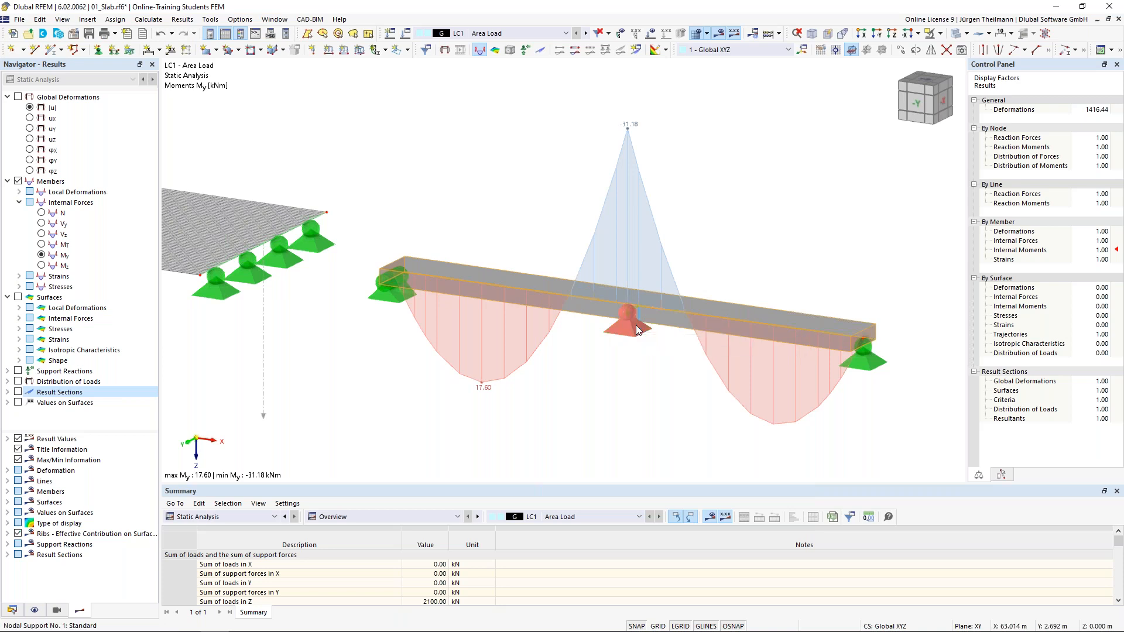
scroll(638, 330, up, 3)
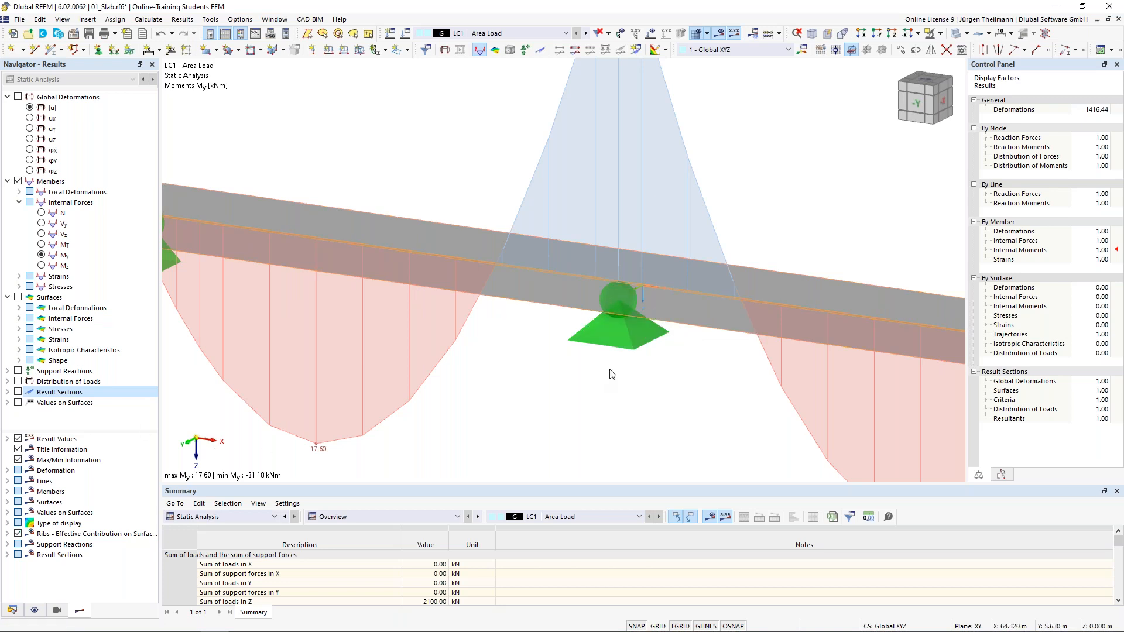
scroll(626, 373, down, 3)
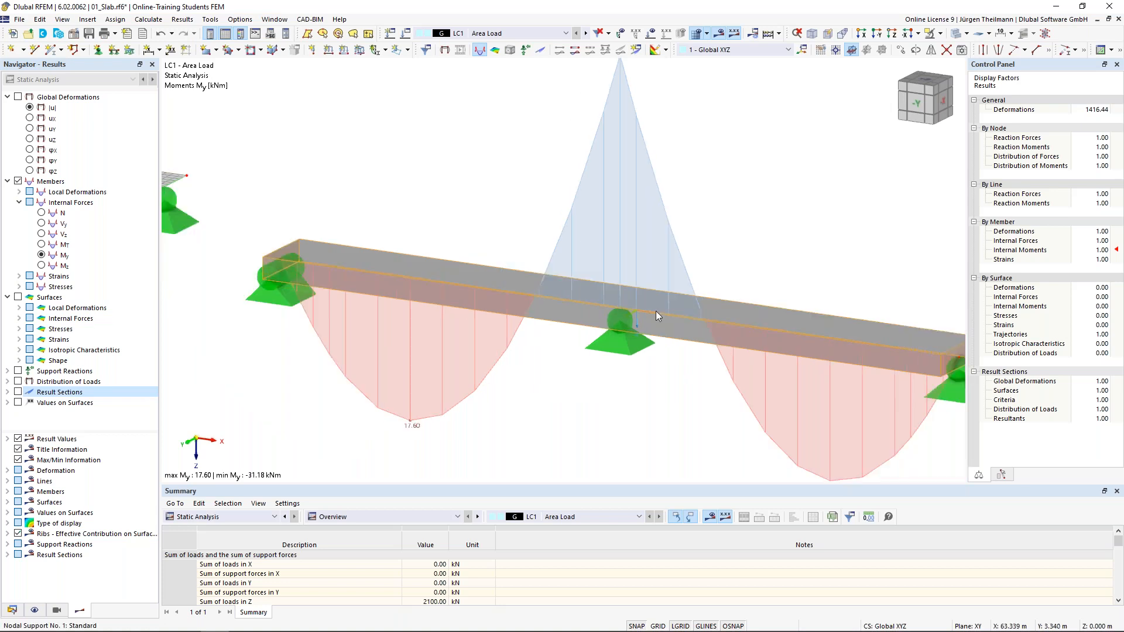
scroll(609, 370, down, 1)
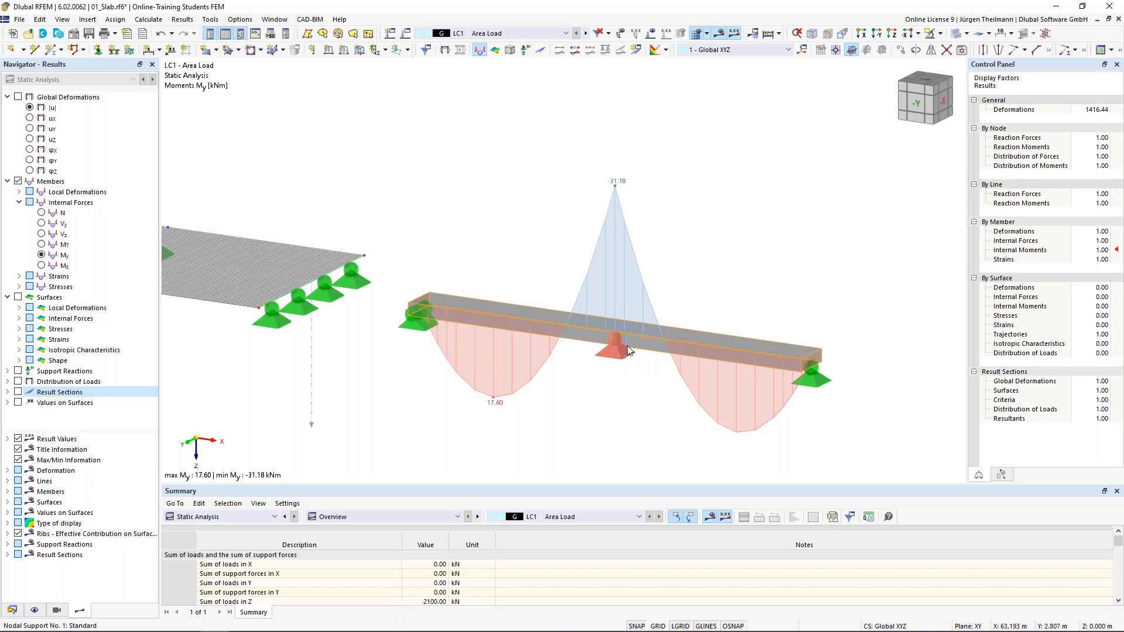
Display the surface basic internal forces mx and examine the moment distribution on the slab next to the beam.
middle_drag(631, 347, 805, 363)
scroll(750, 314, down, 2)
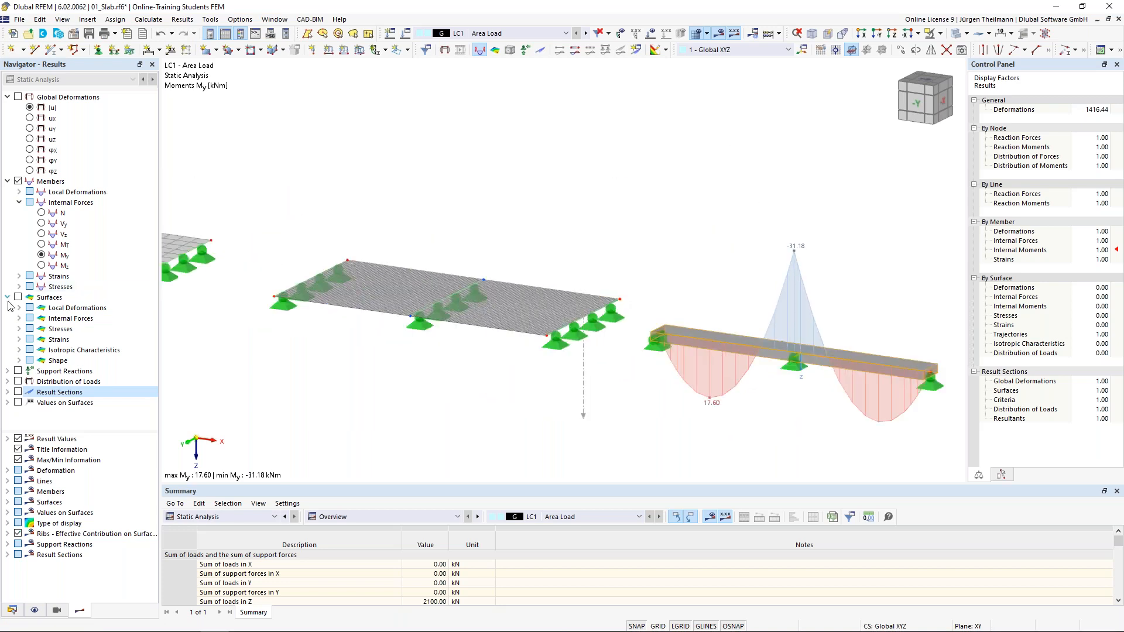
click(20, 318)
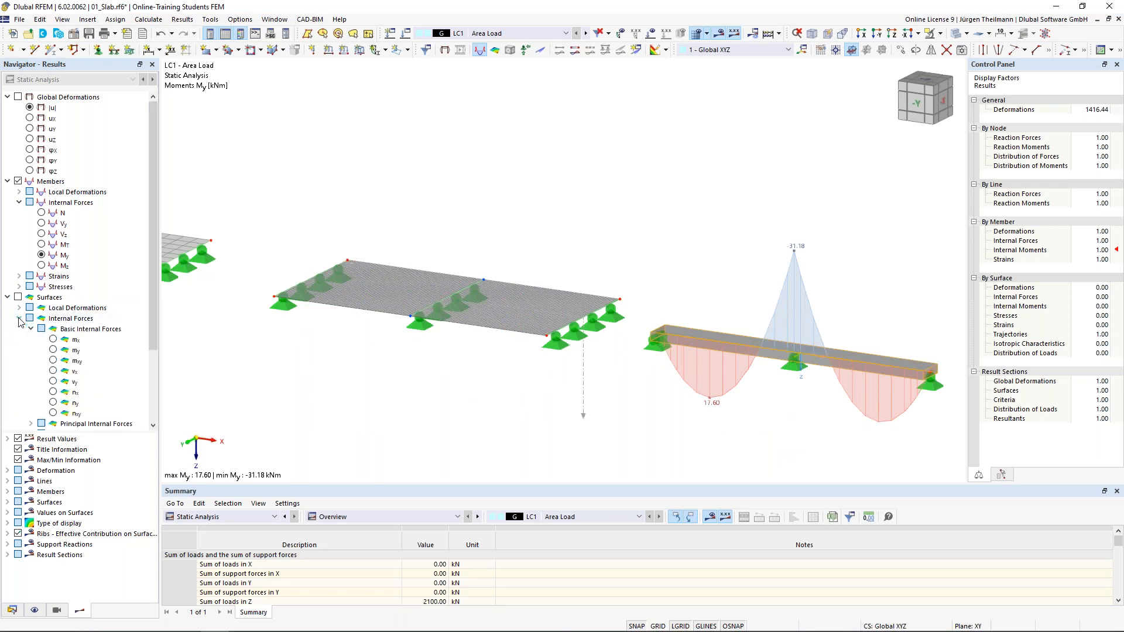
click(53, 340)
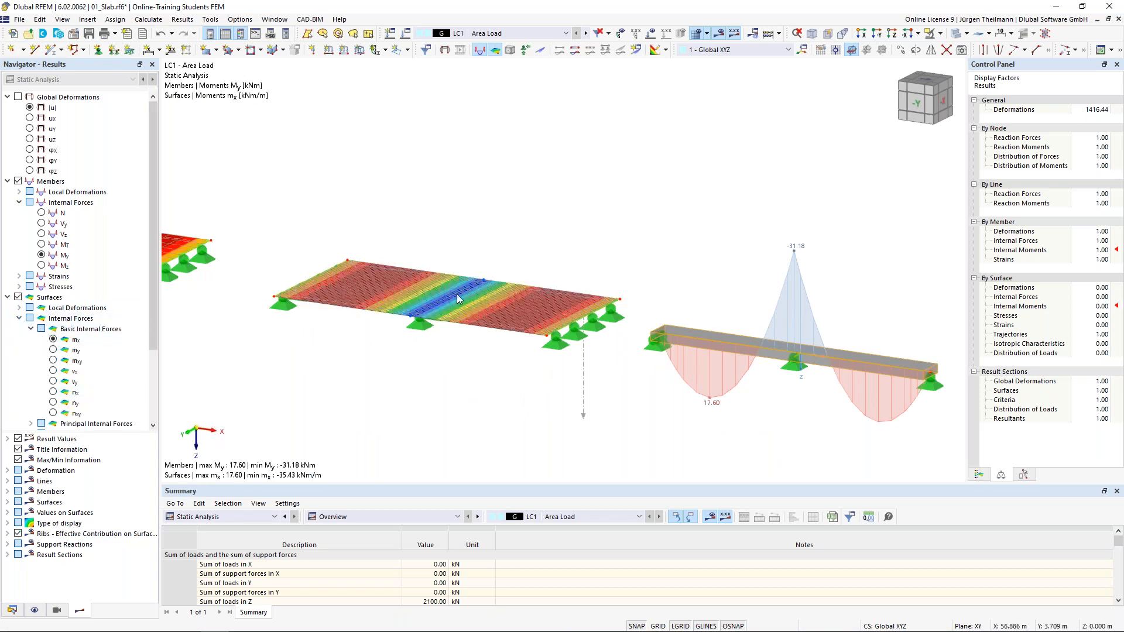
scroll(457, 294, up, 2)
scroll(457, 294, up, 2)
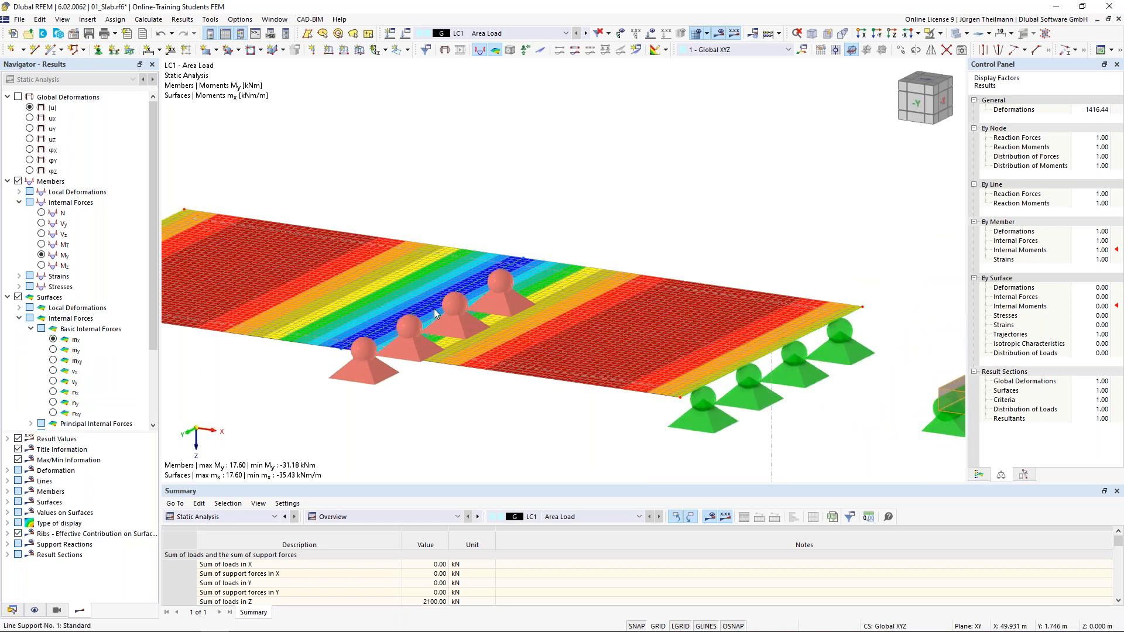
middle_drag(434, 313, 552, 292)
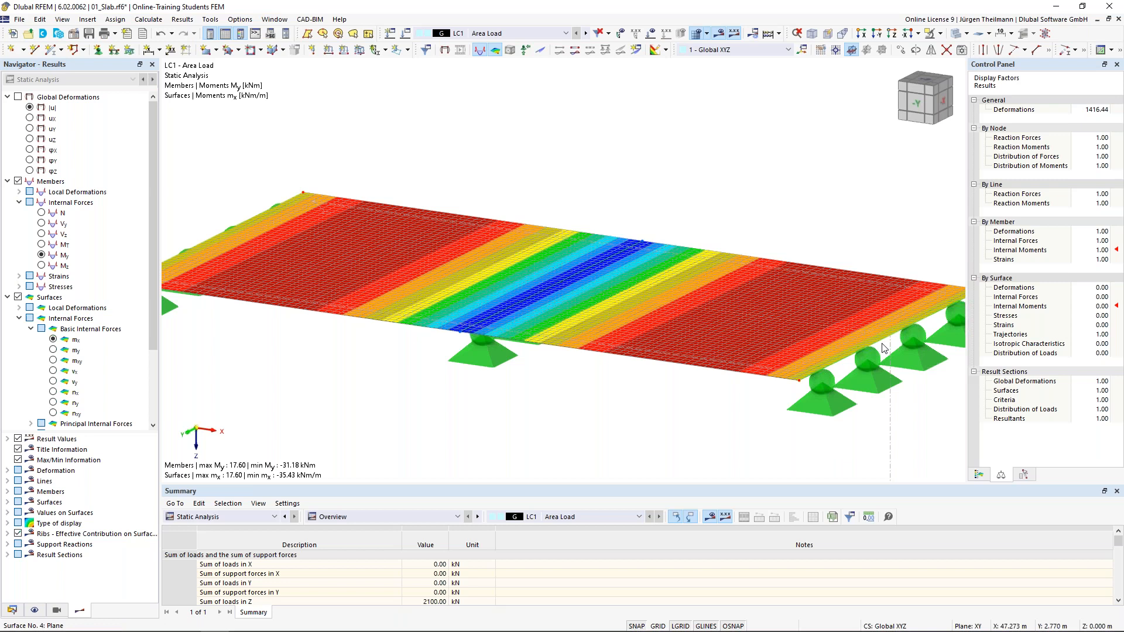
Display the surface shear forces vx, compare them with vy, and return to vx.
click(53, 371)
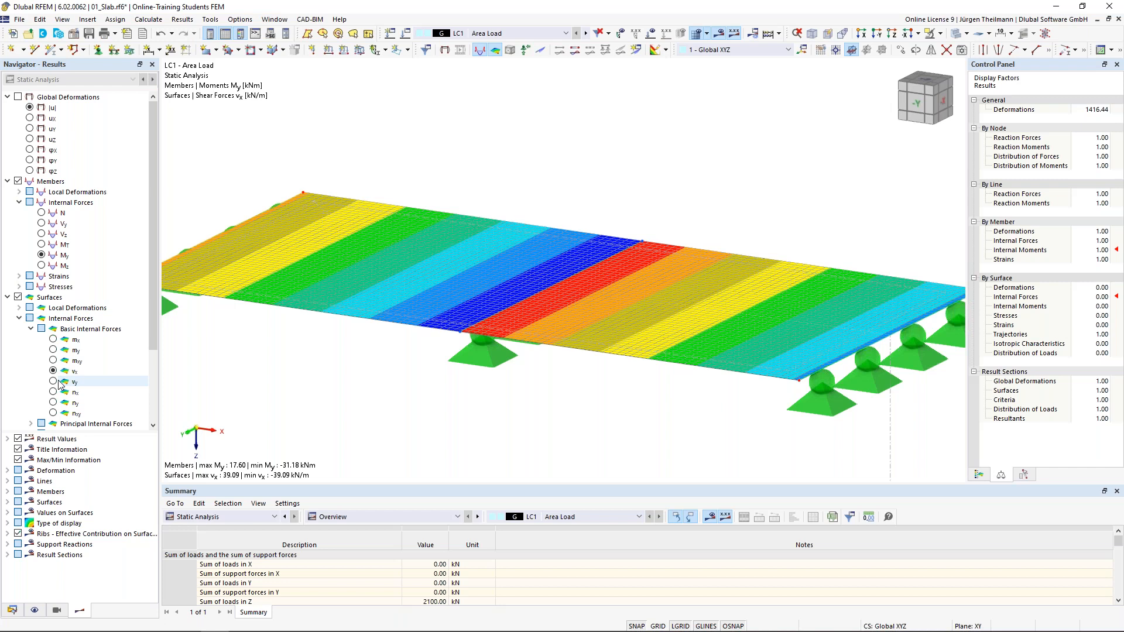
click(54, 382)
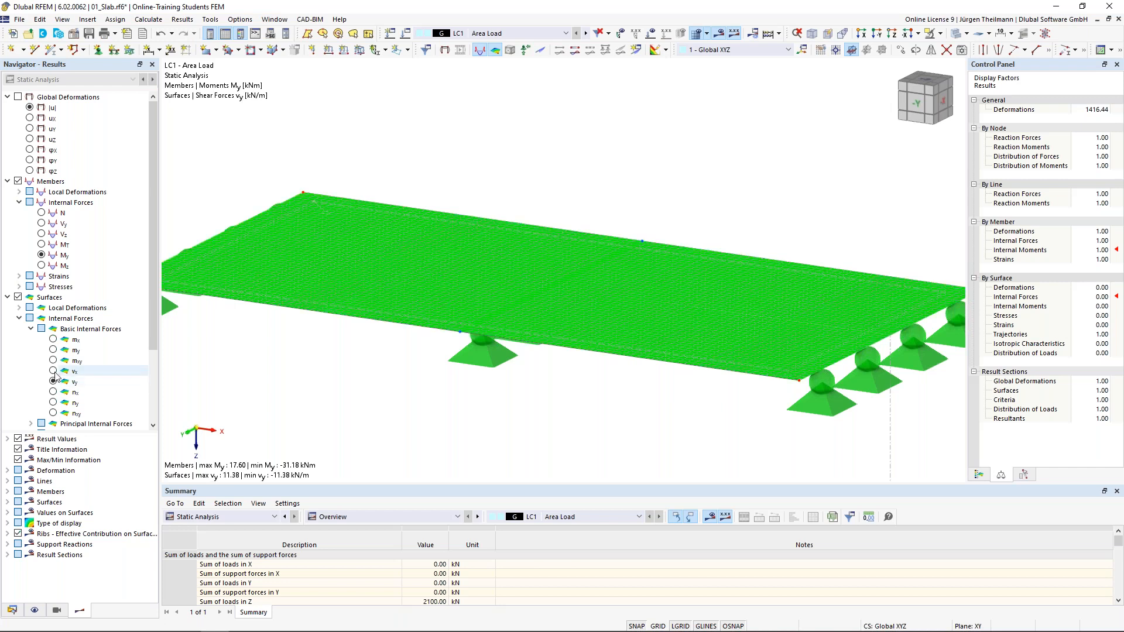
click(53, 372)
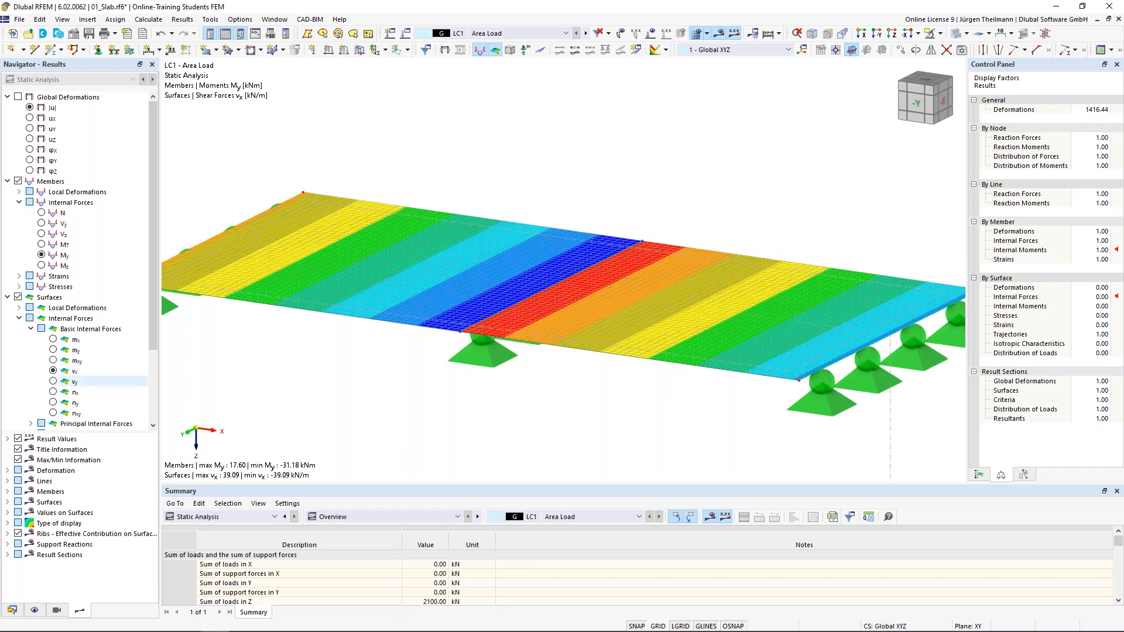
Display the member shear forces Vz and compare the beam's diagram with the vx results on the adjacent slab.
scroll(511, 298, down, 3)
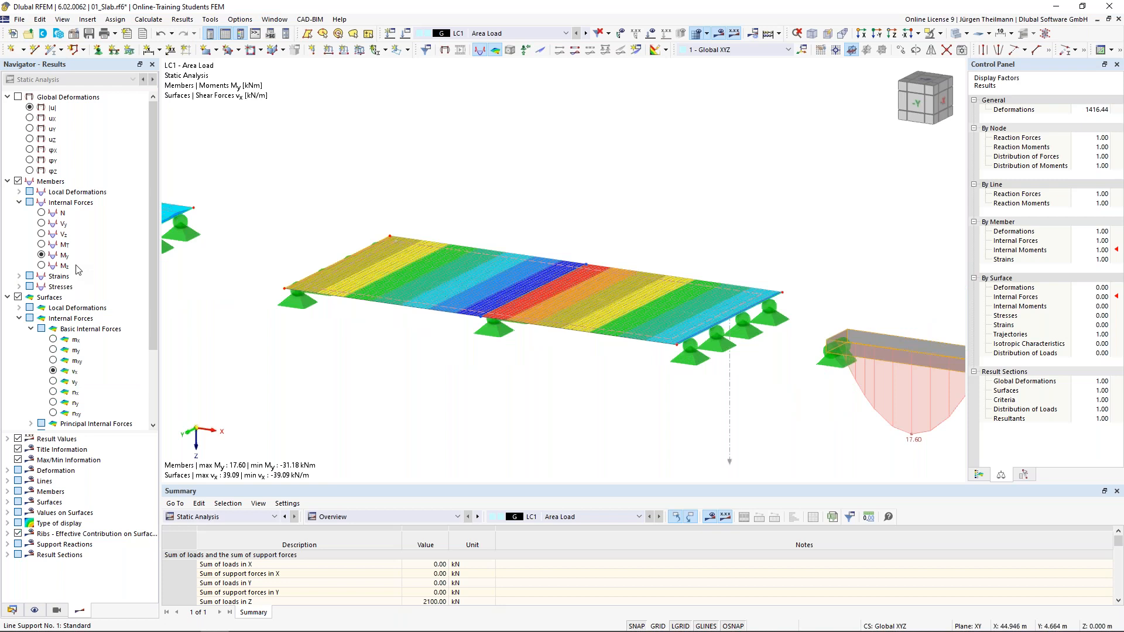
click(41, 235)
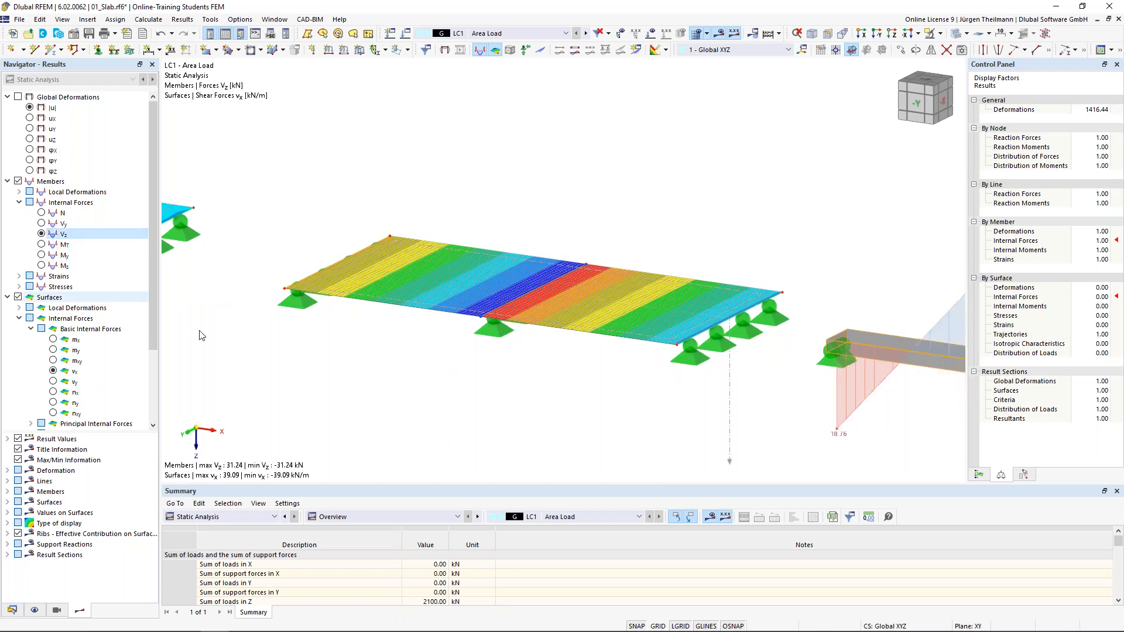
middle_drag(798, 421, 725, 402)
scroll(724, 398, down, 1)
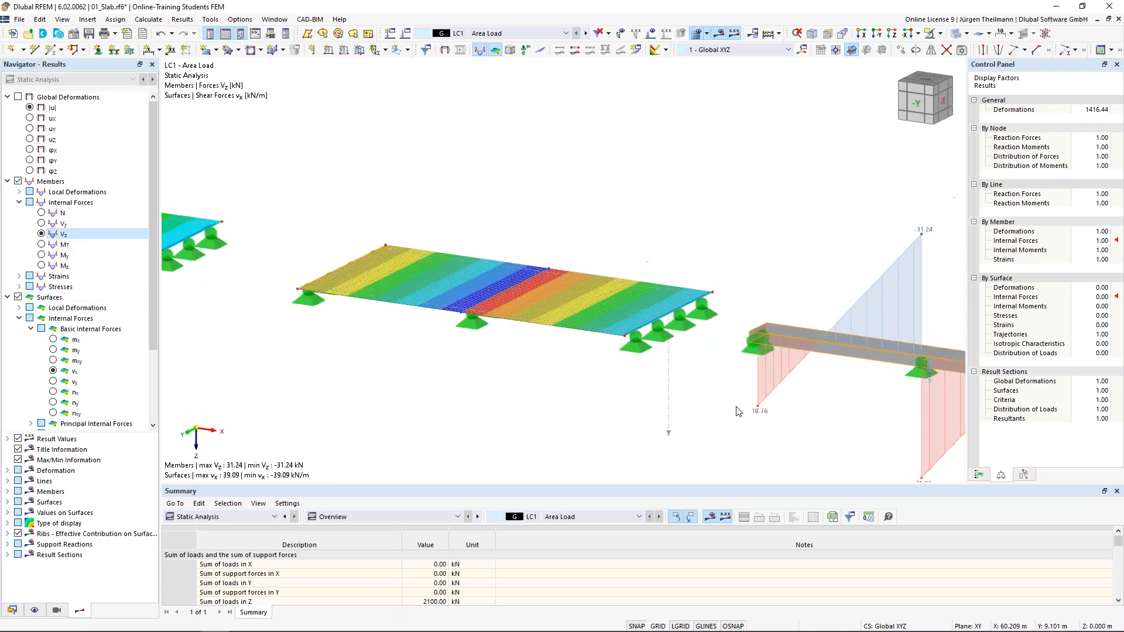
middle_drag(800, 429, 695, 414)
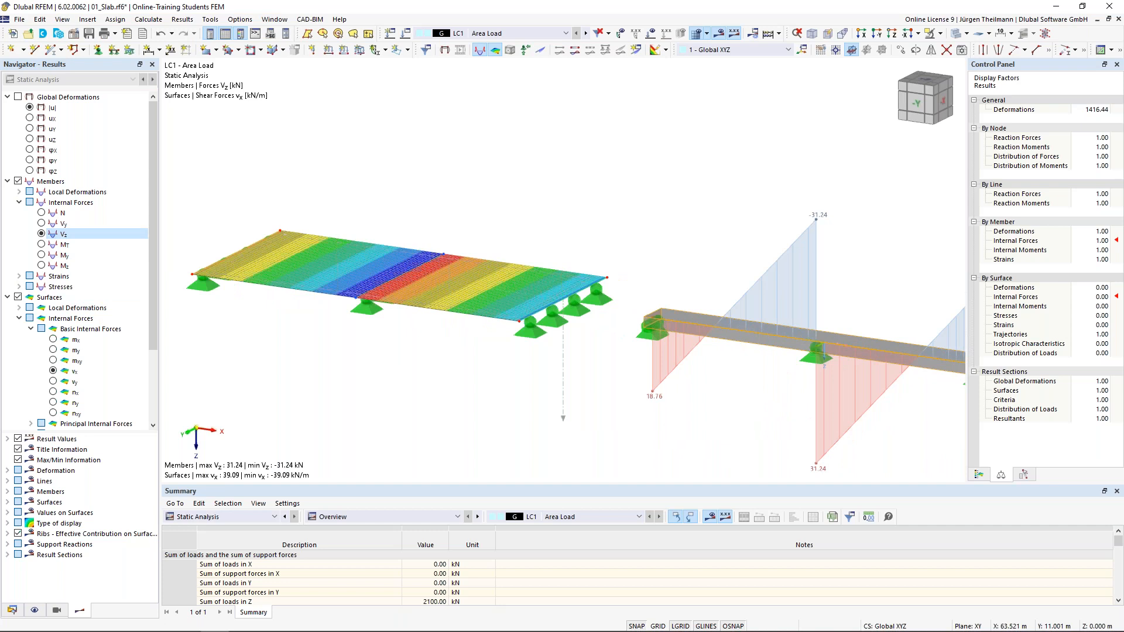
middle_drag(498, 401, 644, 439)
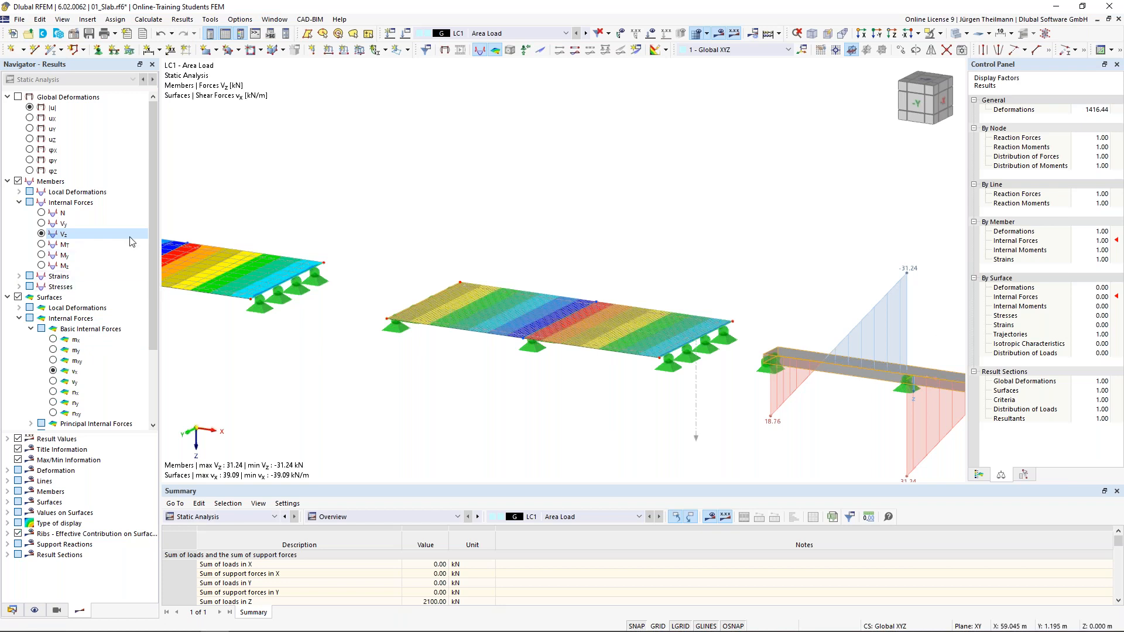
Return to member moments My and surface moments mx, and turn on the result section diagrams across the slabs.
click(41, 255)
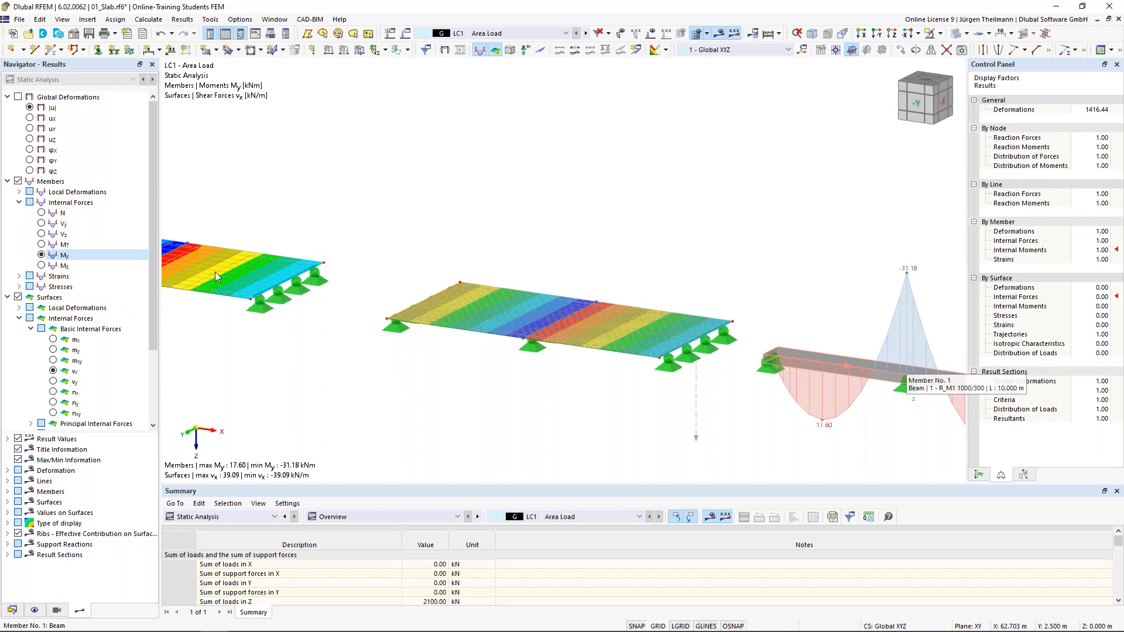
click(53, 340)
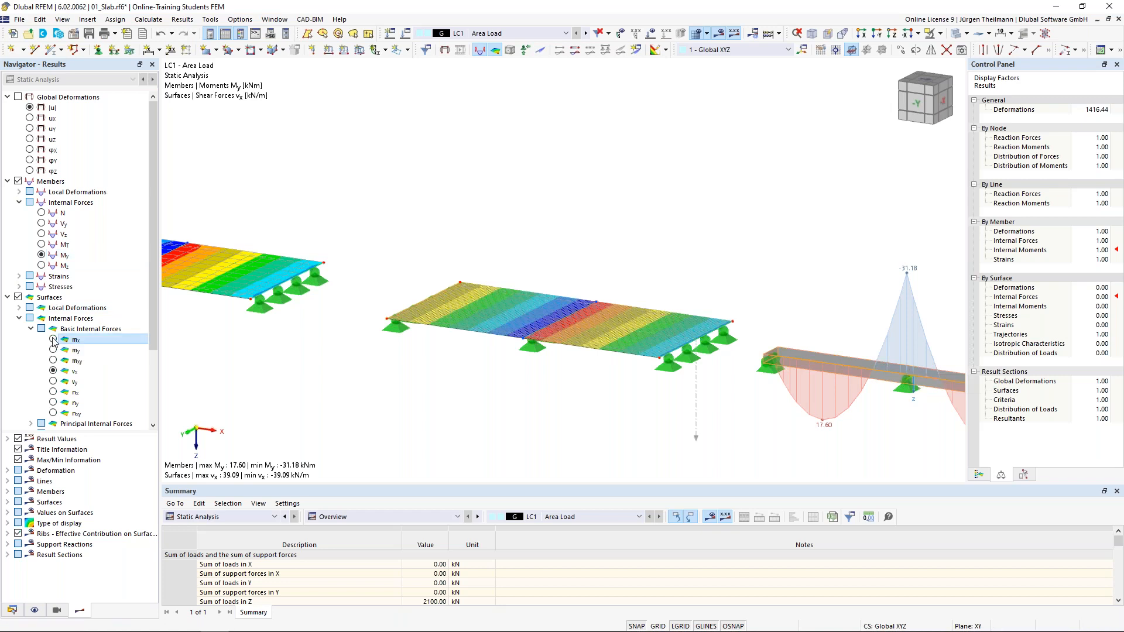
scroll(648, 426, down, 2)
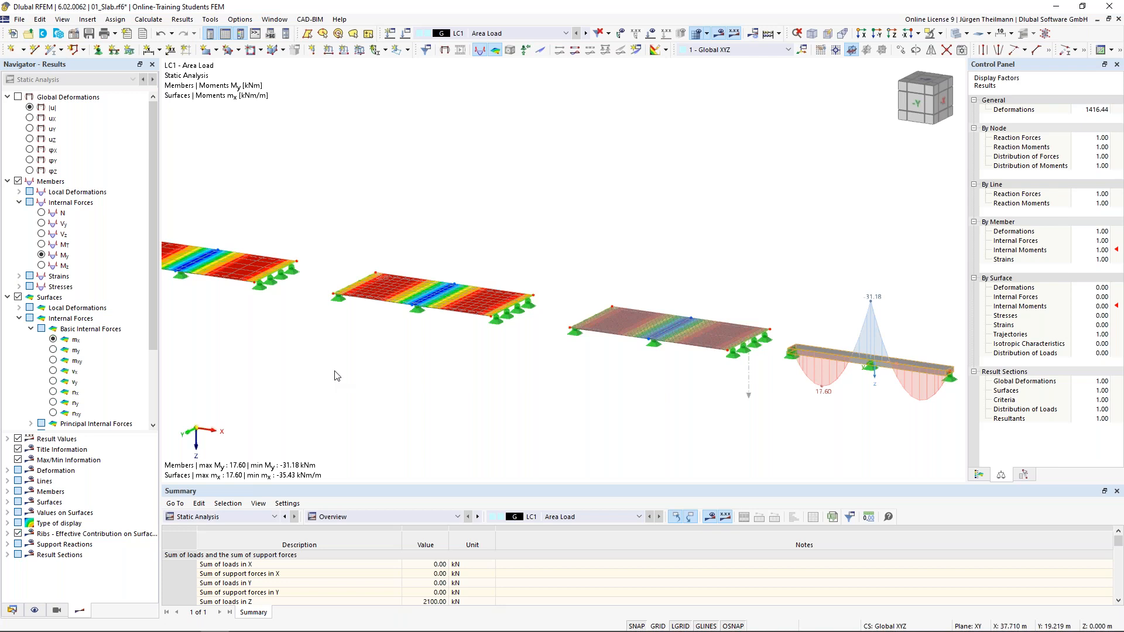
scroll(51, 379, down, 3)
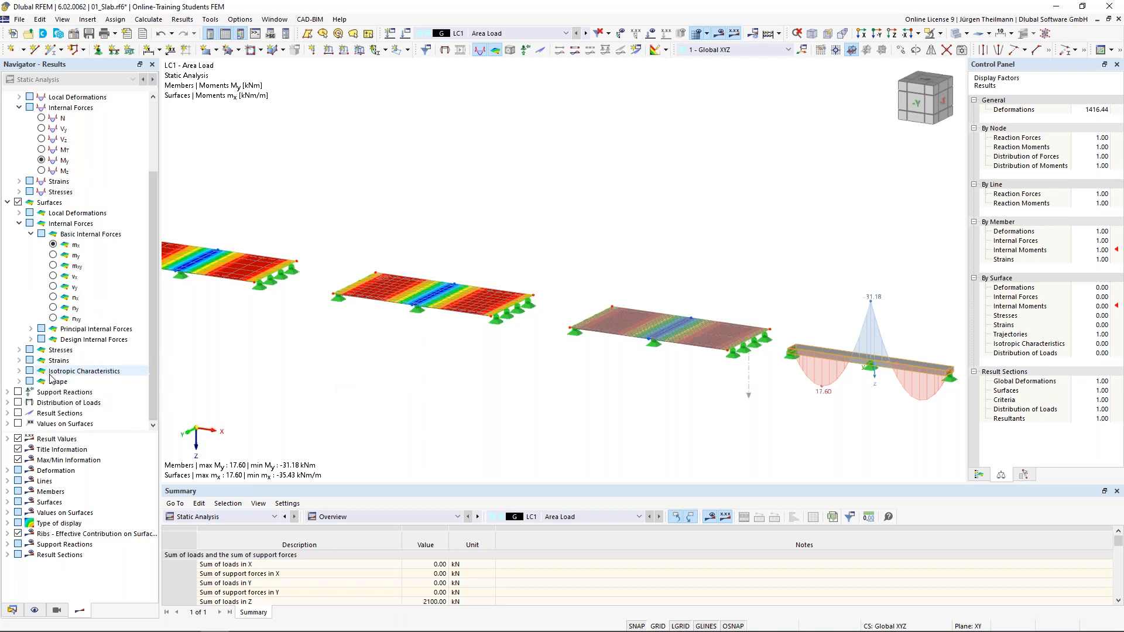
click(18, 413)
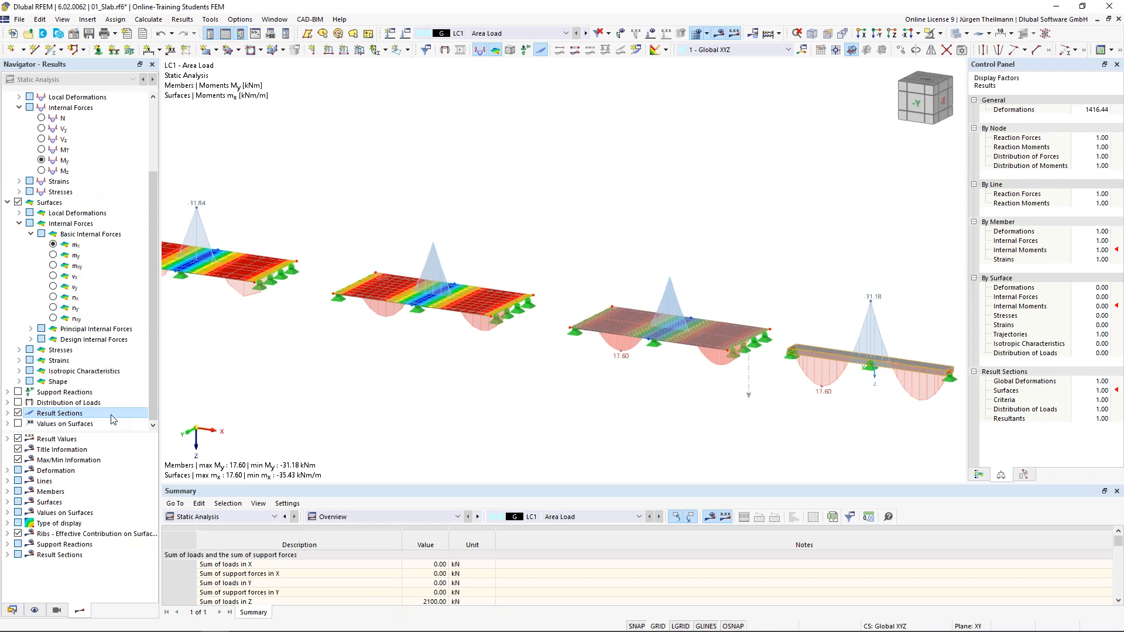
middle_drag(376, 395, 424, 360)
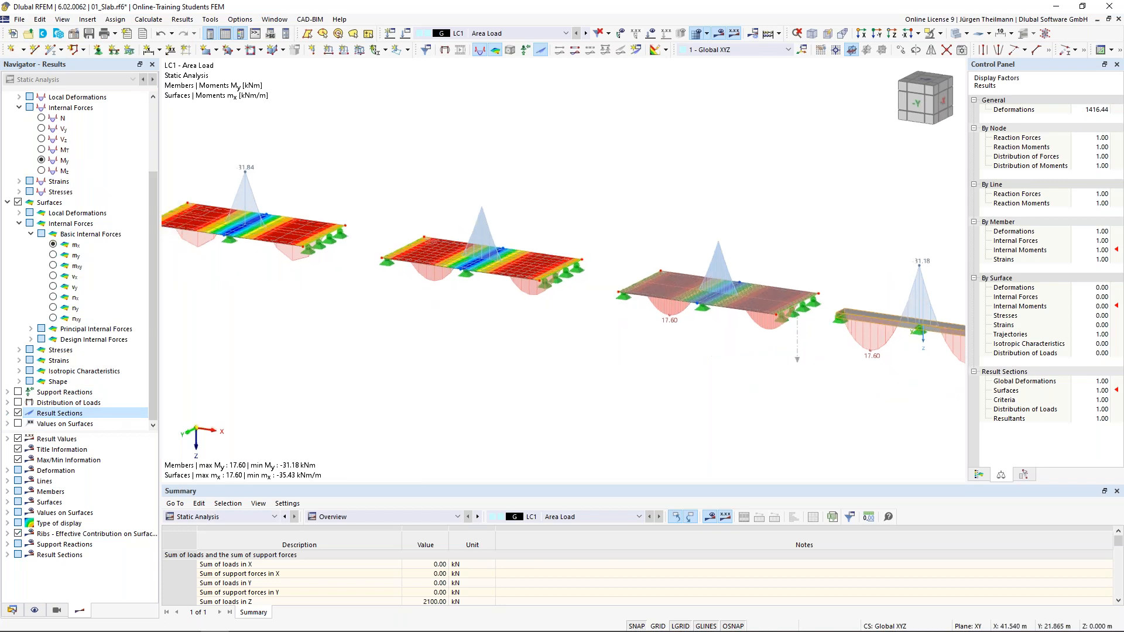
Set the result section diagrams to label values at Local Extremes.
scroll(419, 357, down, 2)
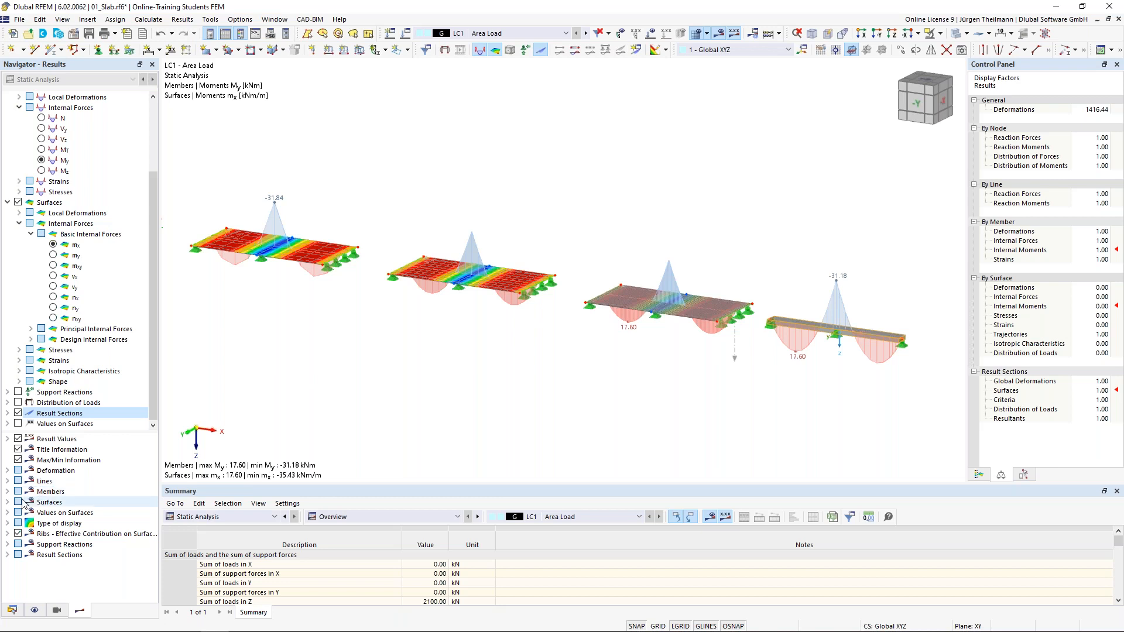
click(7, 555)
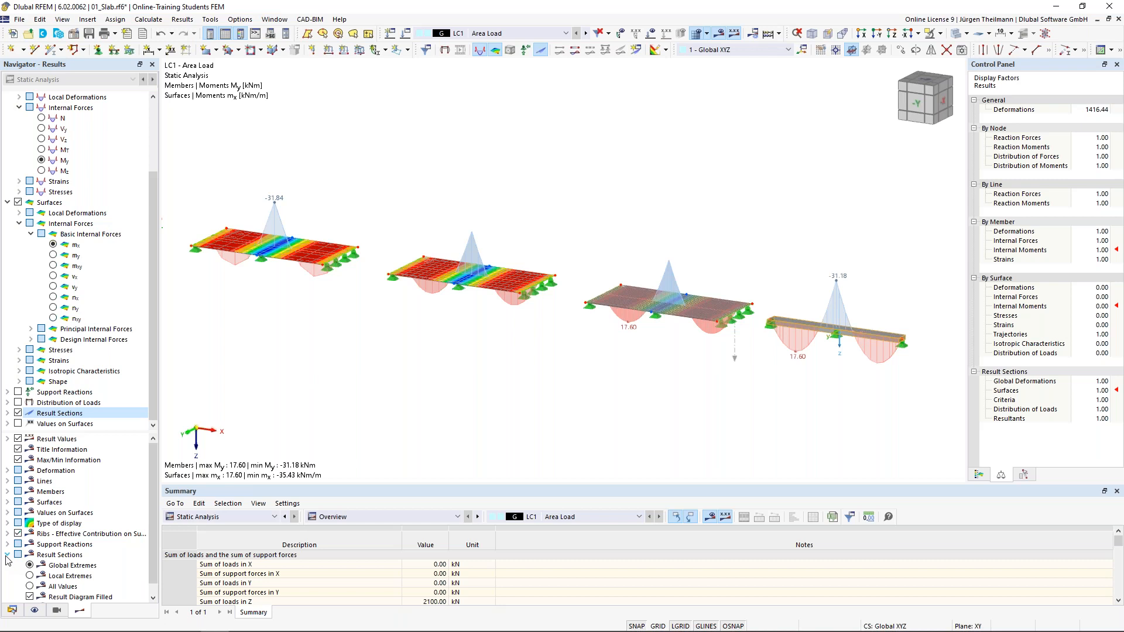
scroll(7, 561, down, 1)
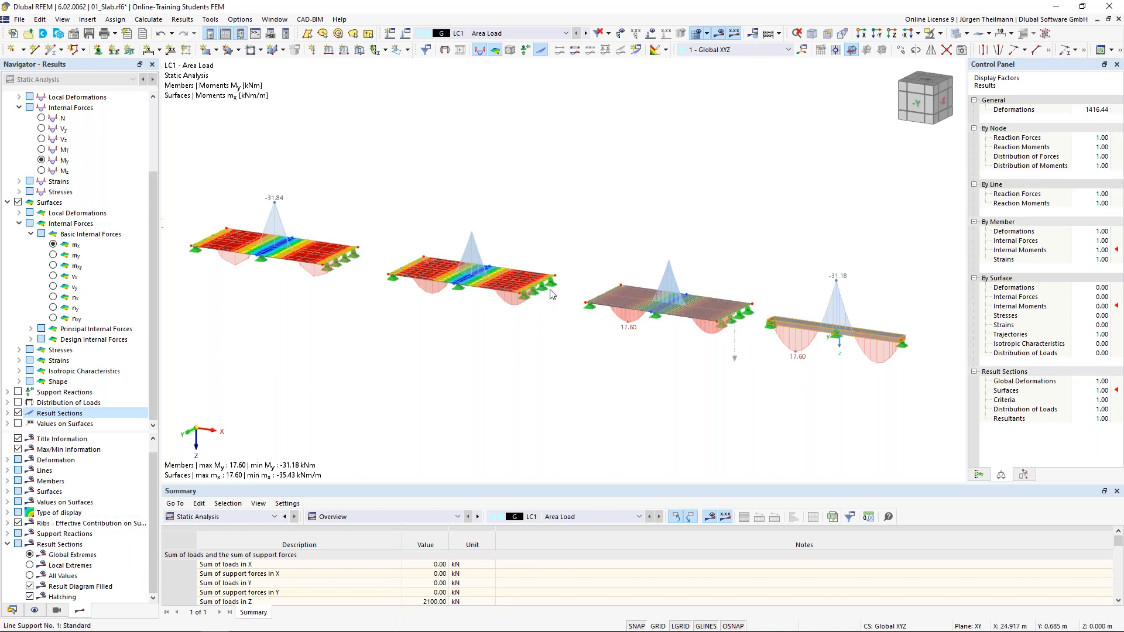
click(30, 566)
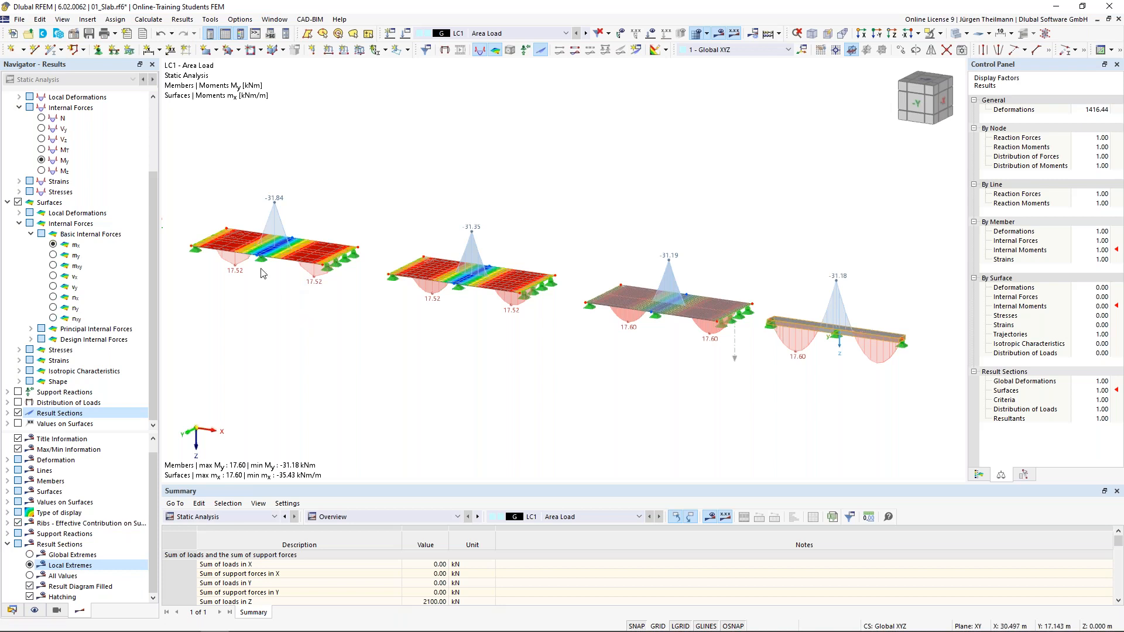
Compare the labelled mx section extremes from the coarsest slab through the finer slabs to the beam's My diagram.
middle_drag(310, 323, 350, 337)
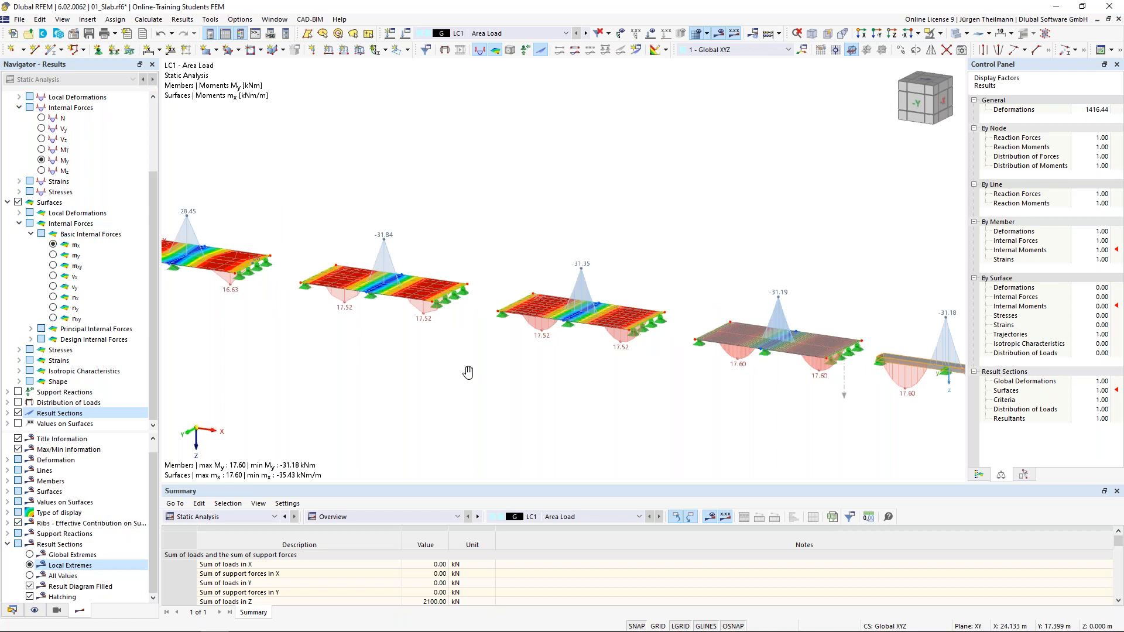
middle_drag(468, 372, 451, 349)
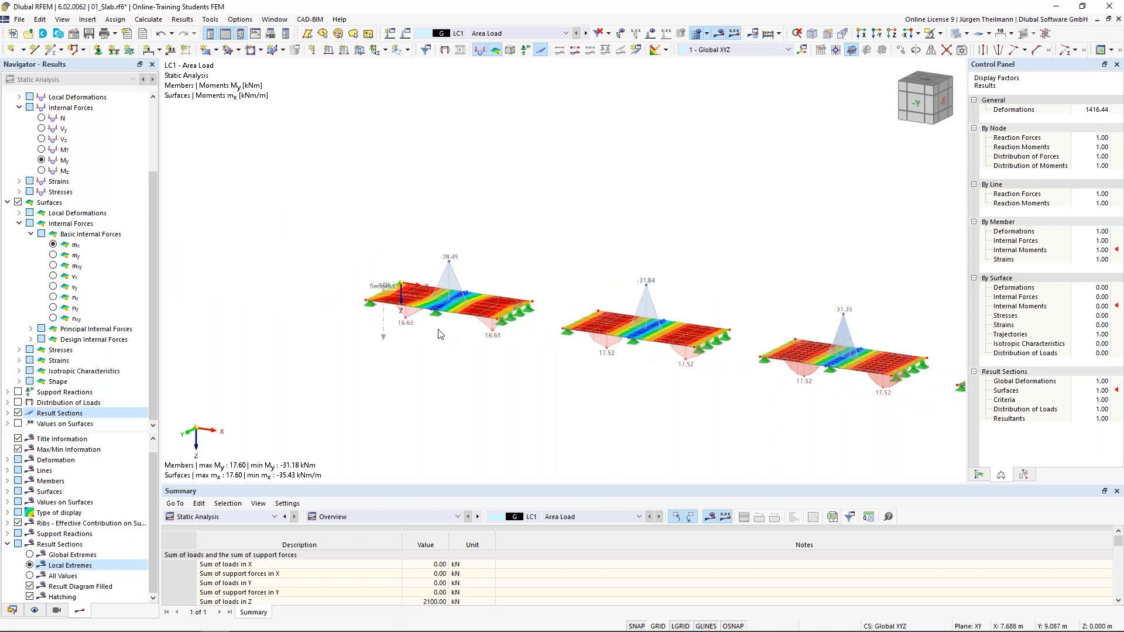
scroll(441, 335, up, 3)
scroll(441, 335, up, 1)
middle_drag(426, 379, 440, 382)
scroll(439, 381, down, 2)
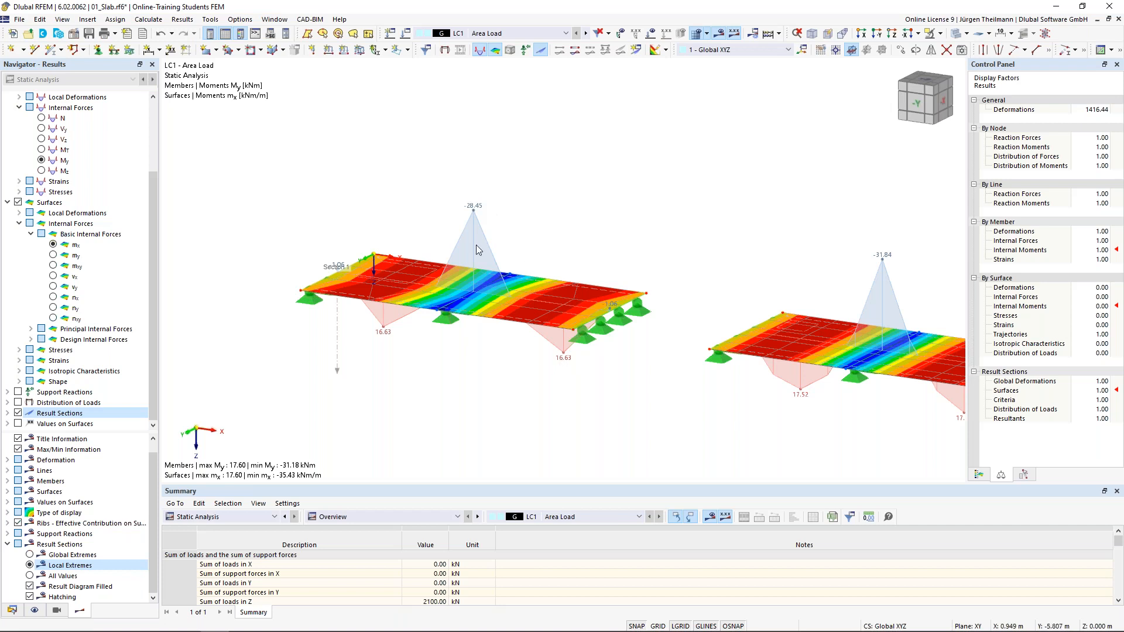
scroll(517, 281, down, 1)
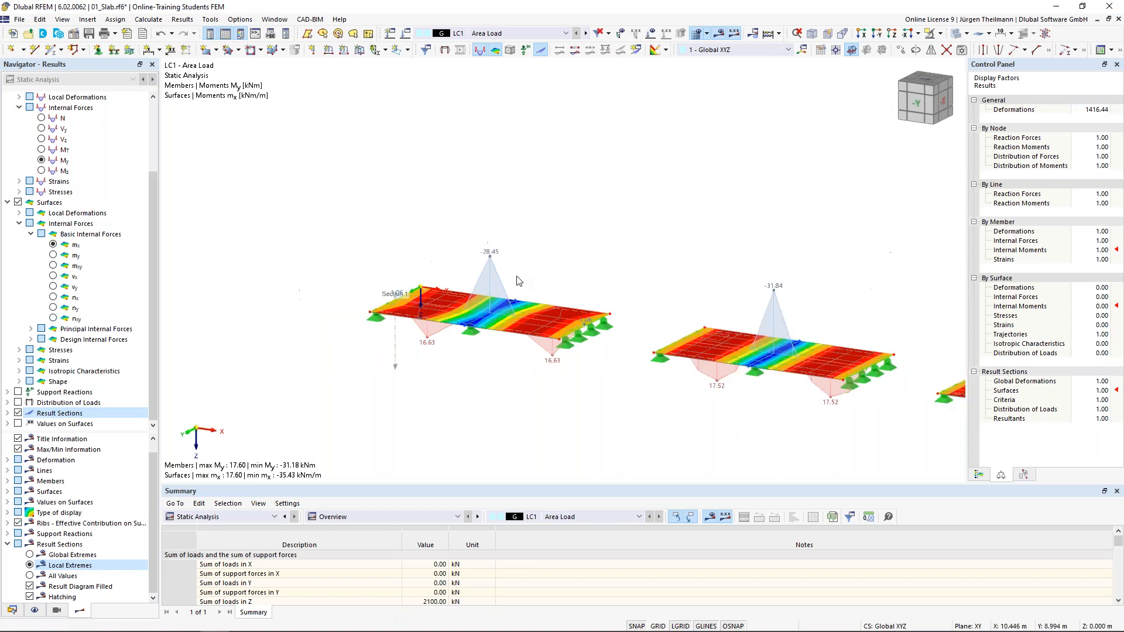
scroll(517, 281, down, 3)
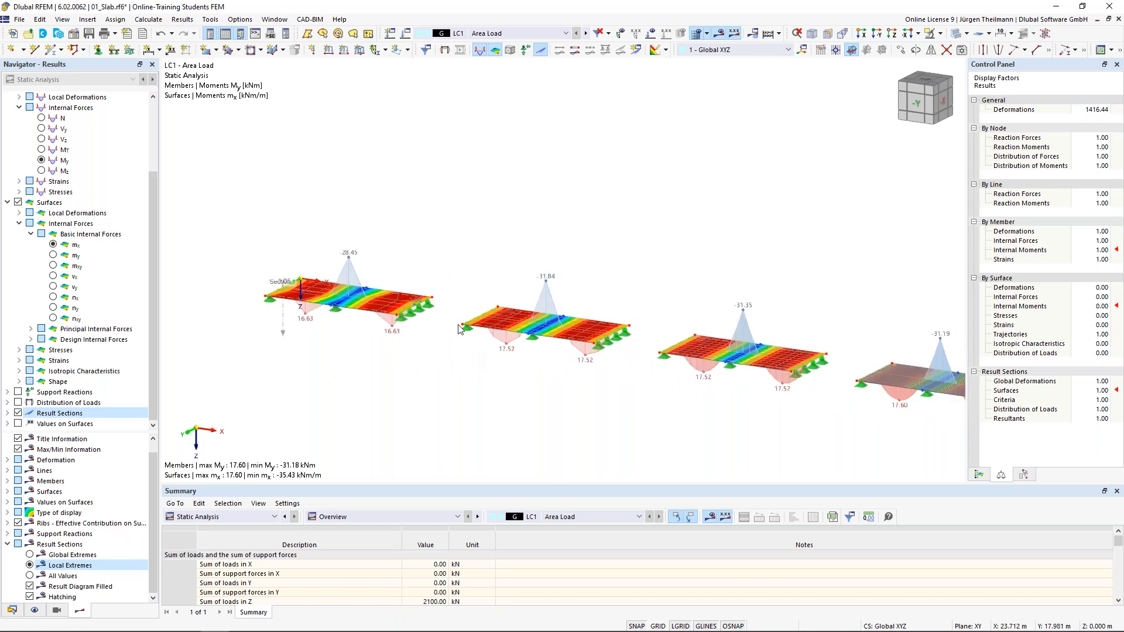
middle_drag(635, 363, 532, 345)
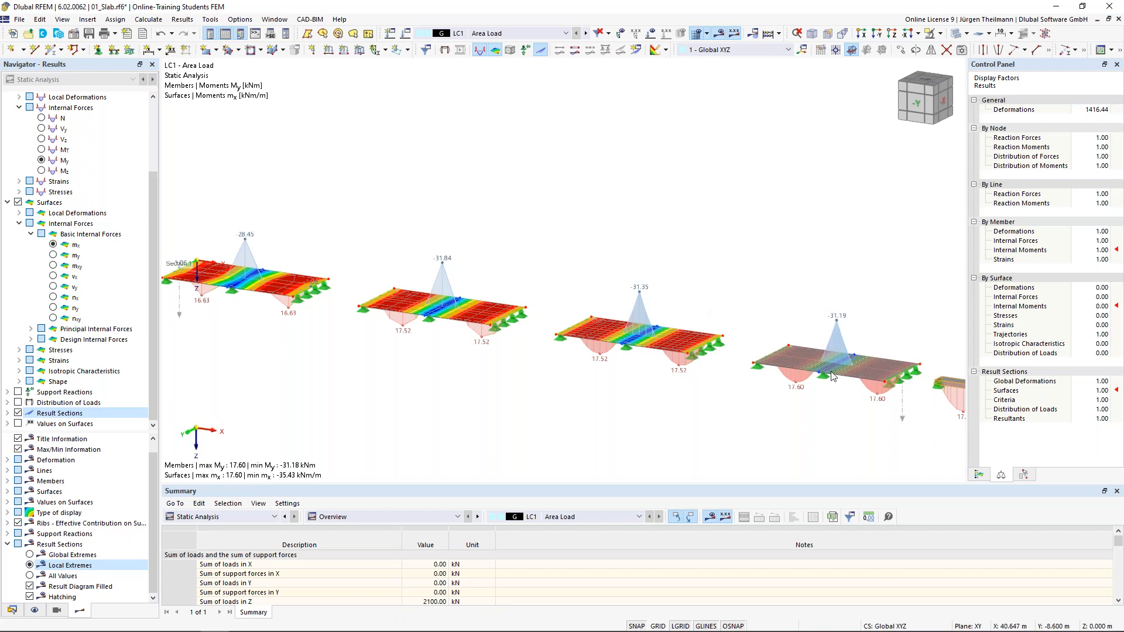
middle_drag(851, 409, 721, 385)
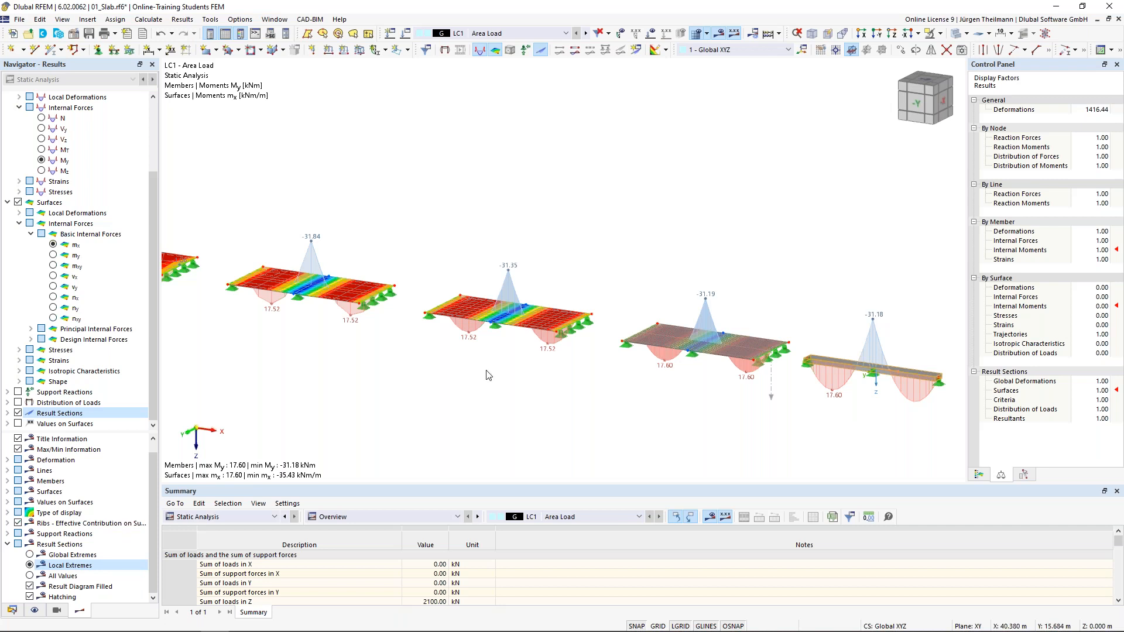
middle_drag(489, 375, 539, 353)
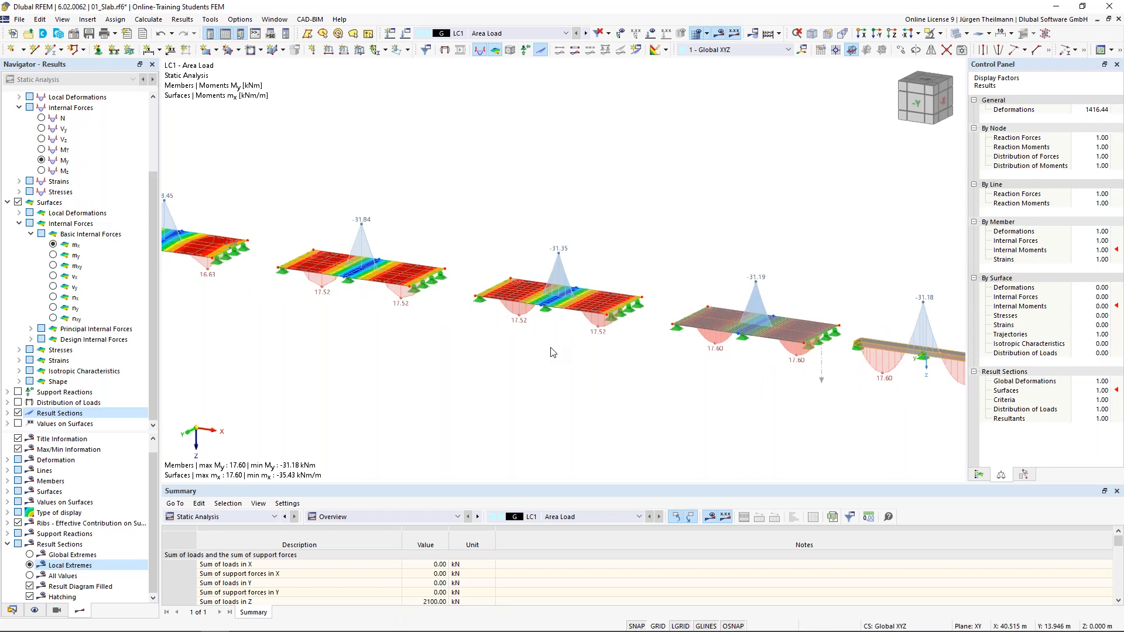
Examine the section moment diagram on the finest-meshed slab and compare its support and span extremes with the coarser slabs.
scroll(553, 352, down, 1)
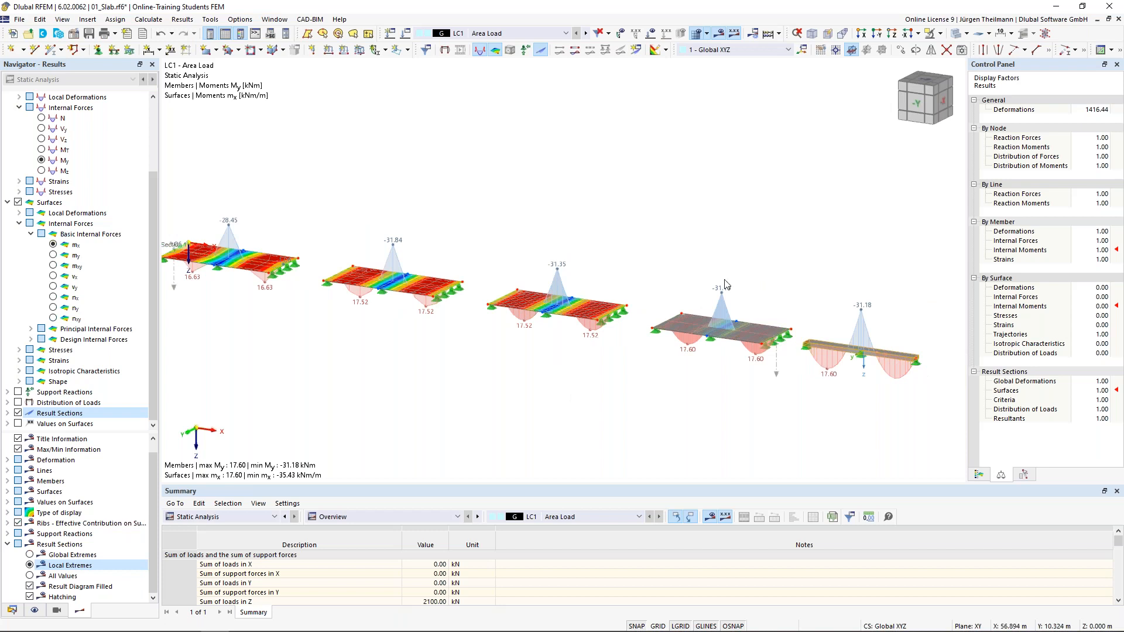
scroll(755, 337, up, 1)
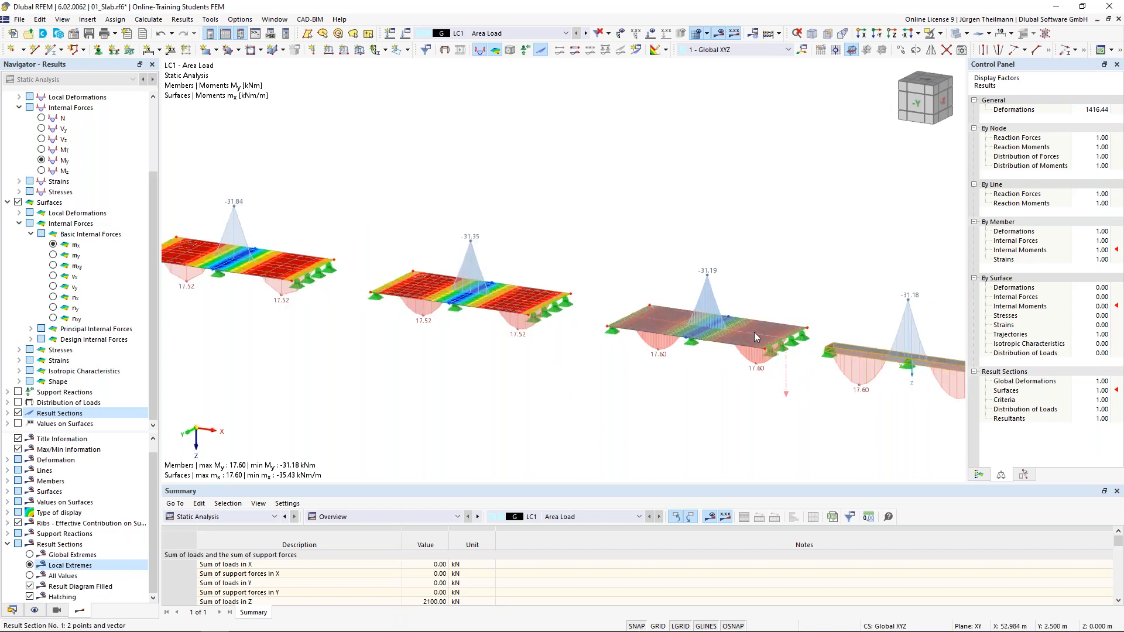
scroll(754, 337, up, 2)
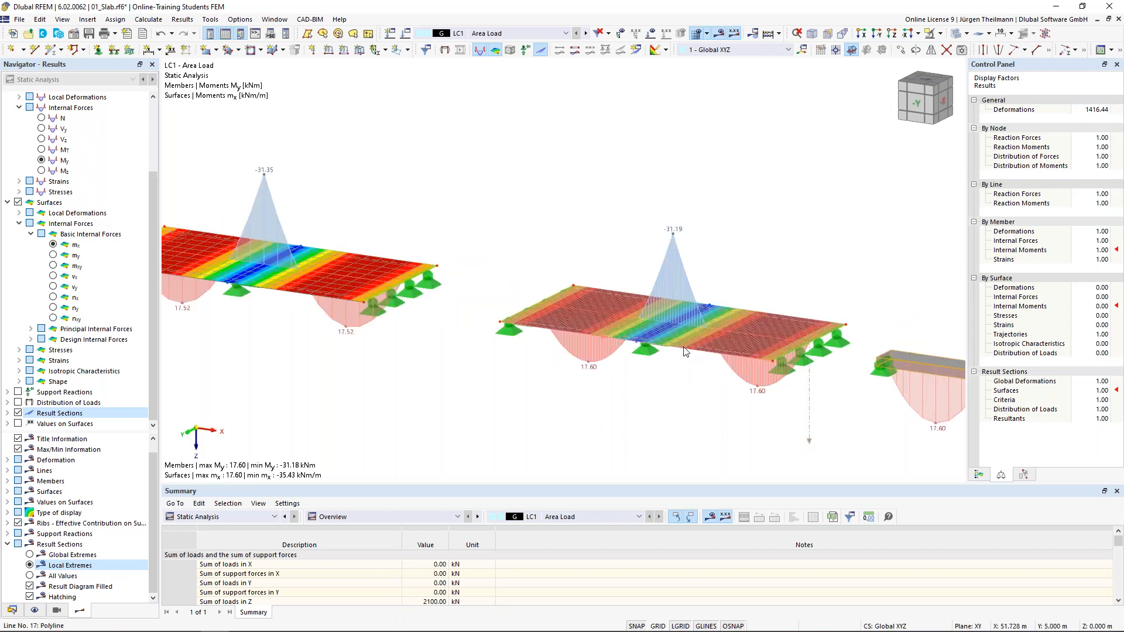
scroll(685, 351, up, 2)
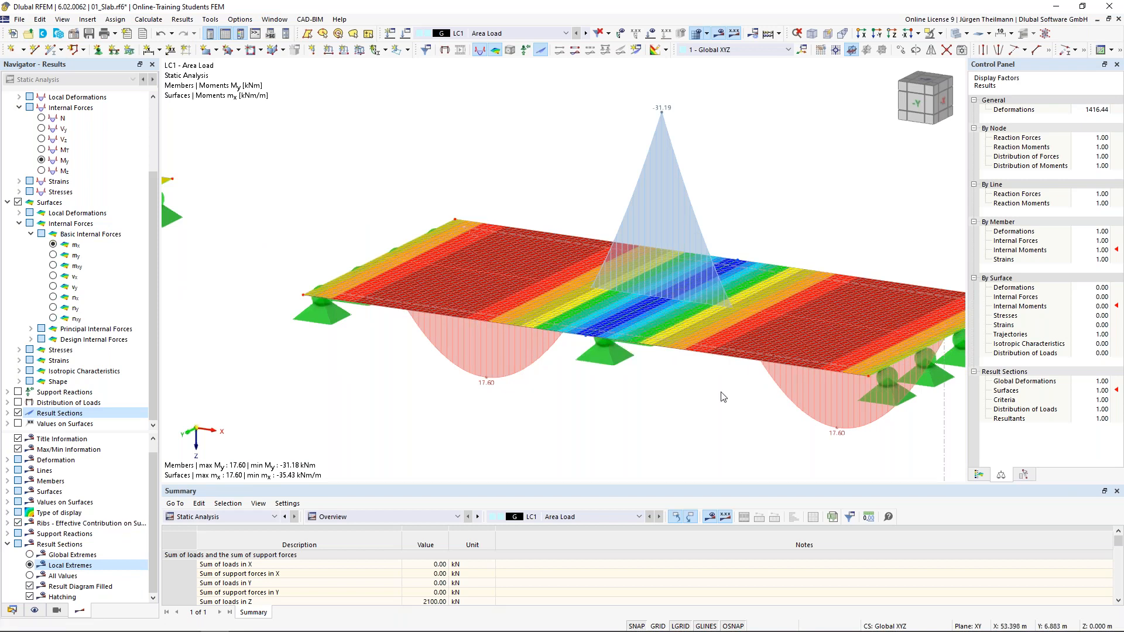
scroll(725, 398, down, 2)
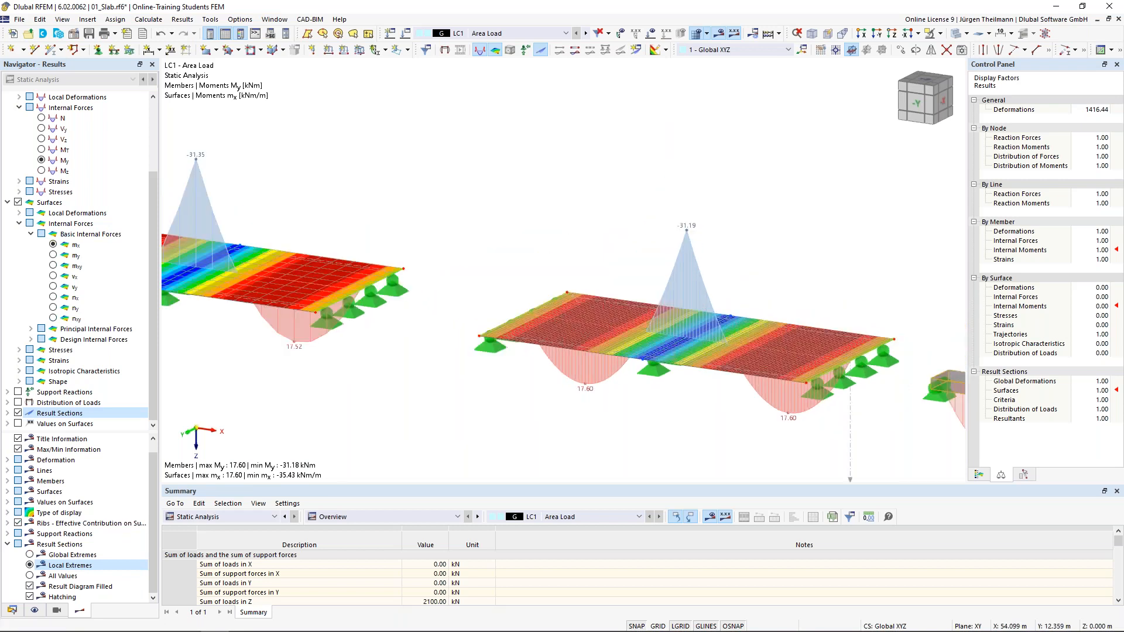
middle_drag(678, 430, 745, 415)
scroll(745, 415, down, 2)
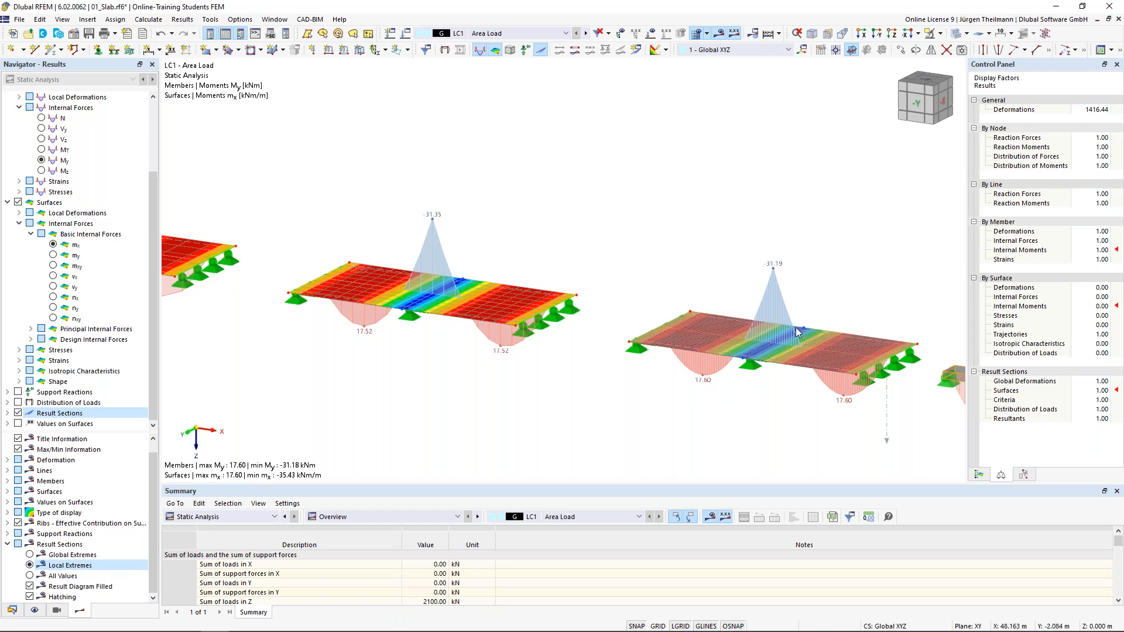
scroll(766, 375, down, 2)
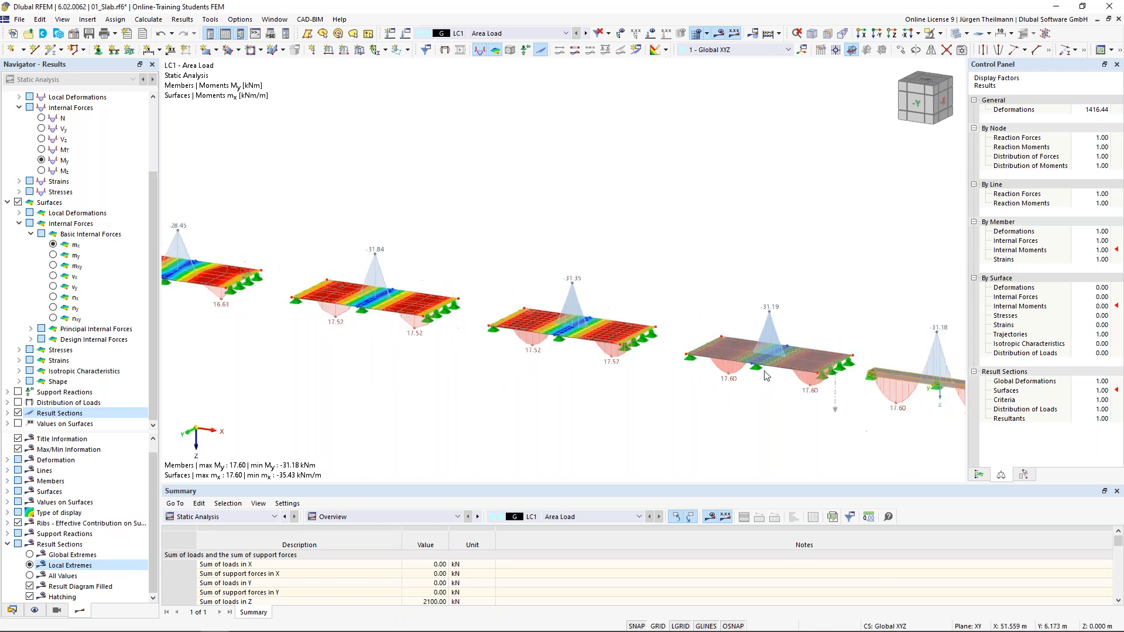
scroll(764, 375, down, 1)
middle_drag(628, 416, 690, 437)
scroll(690, 437, up, 1)
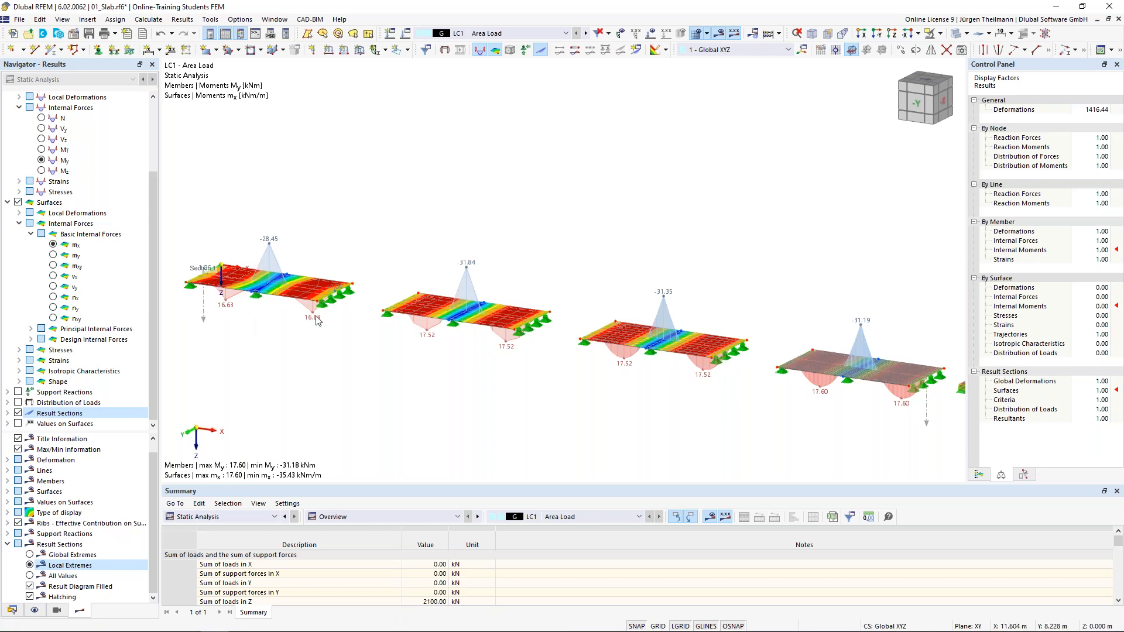
scroll(316, 319, up, 2)
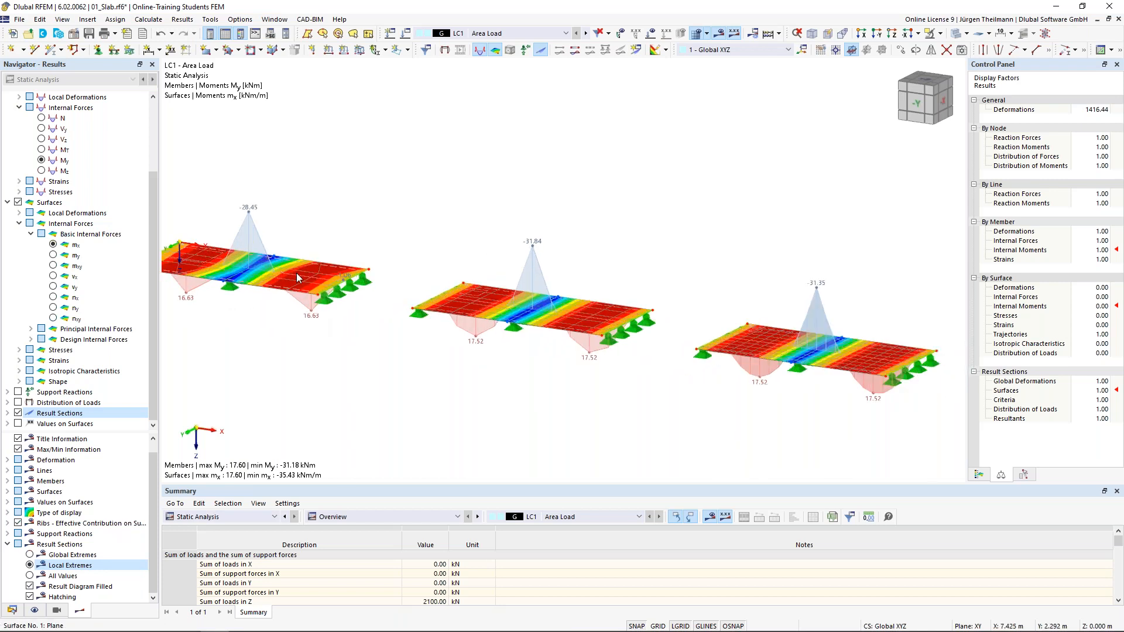
scroll(297, 273, down, 2)
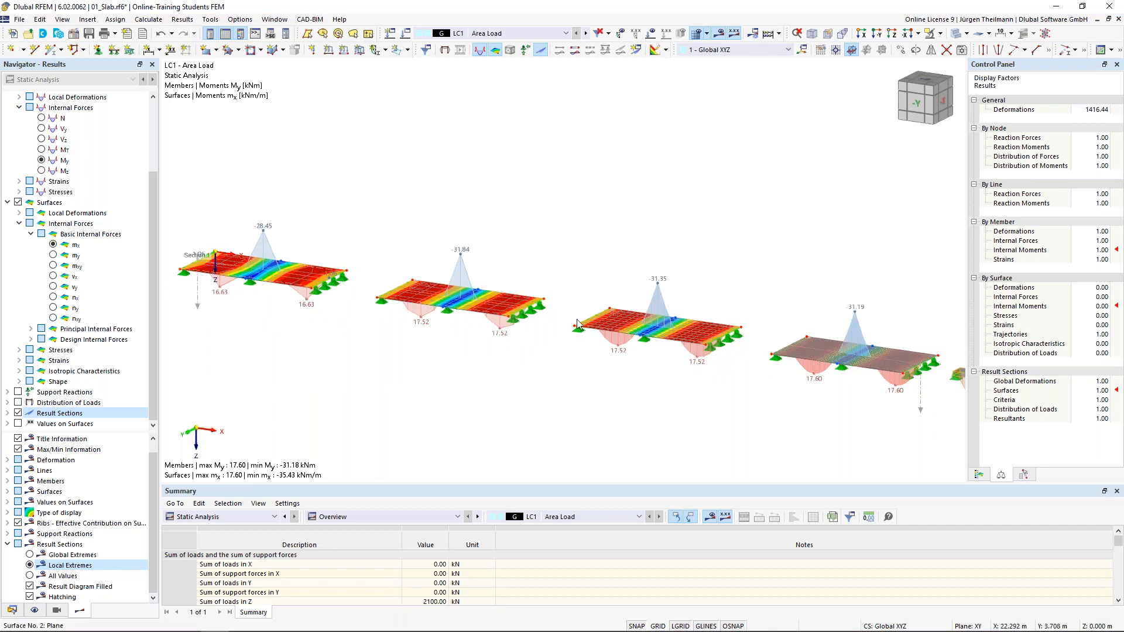
Hide the calculation results and examine the FE mesh of the second slab between its line supports.
mouse_move(661, 344)
click(720, 34)
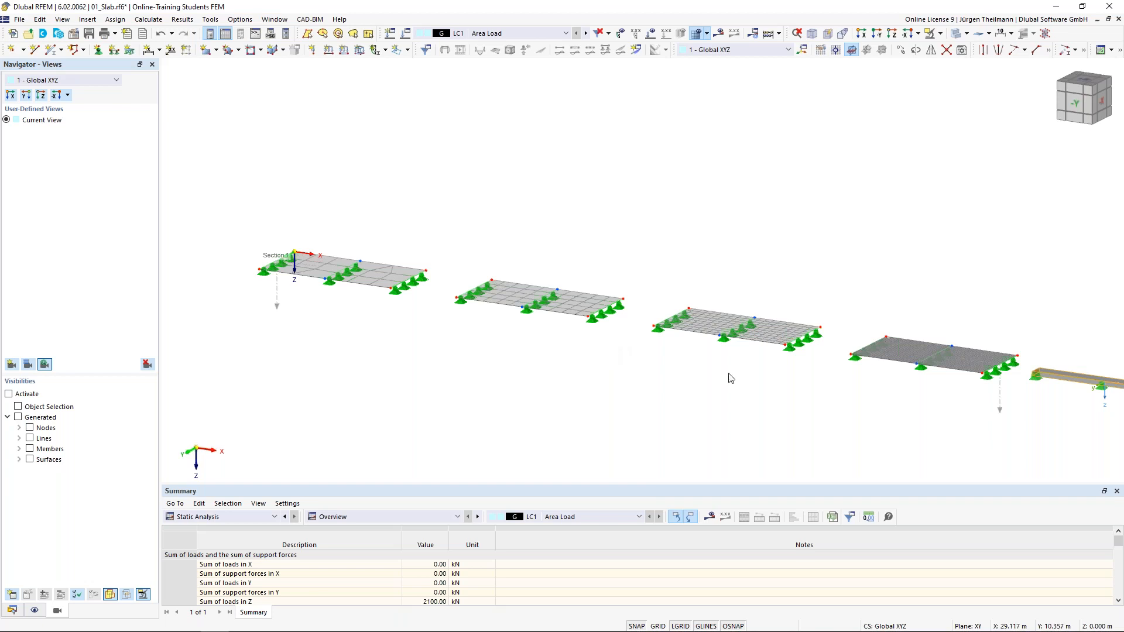
scroll(729, 375, up, 1)
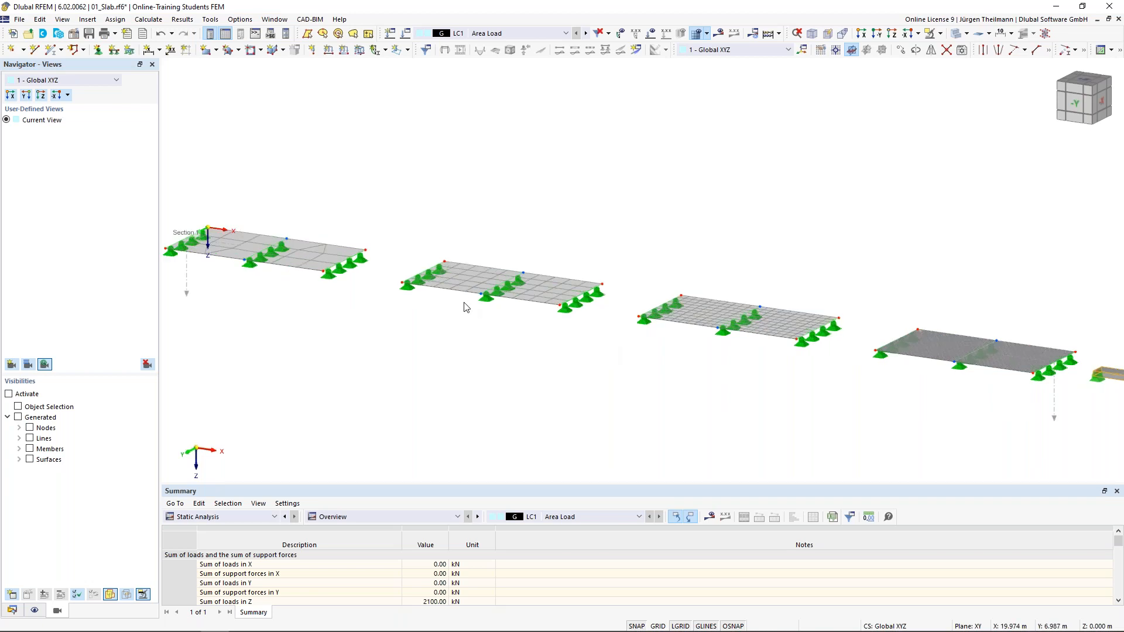
scroll(429, 318, up, 1)
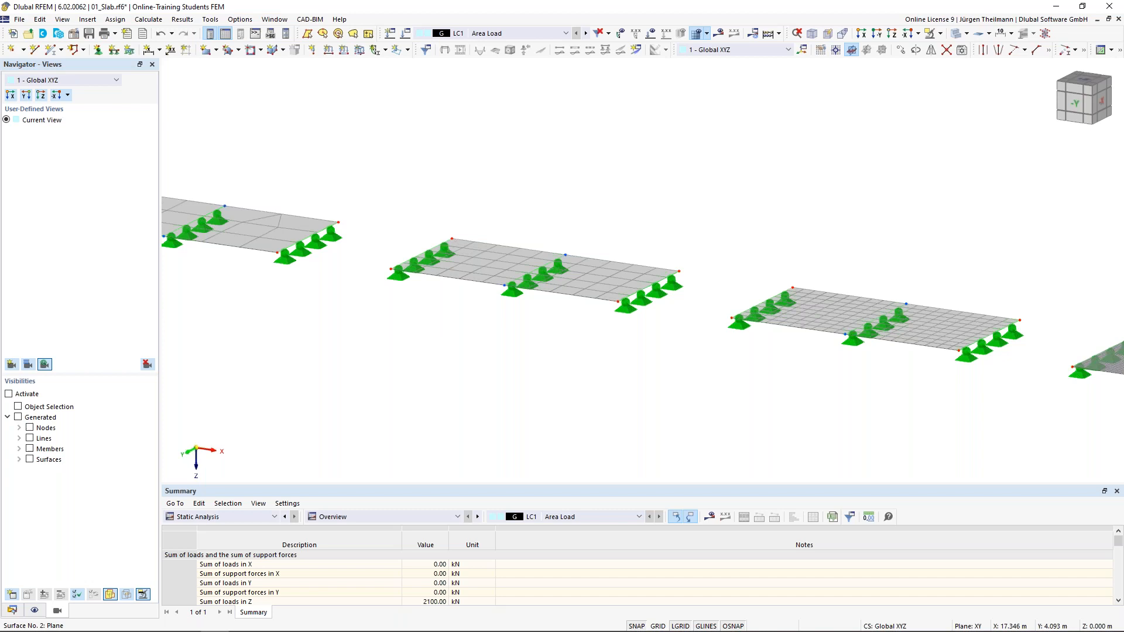
middle_drag(454, 290, 530, 323)
scroll(529, 323, up, 1)
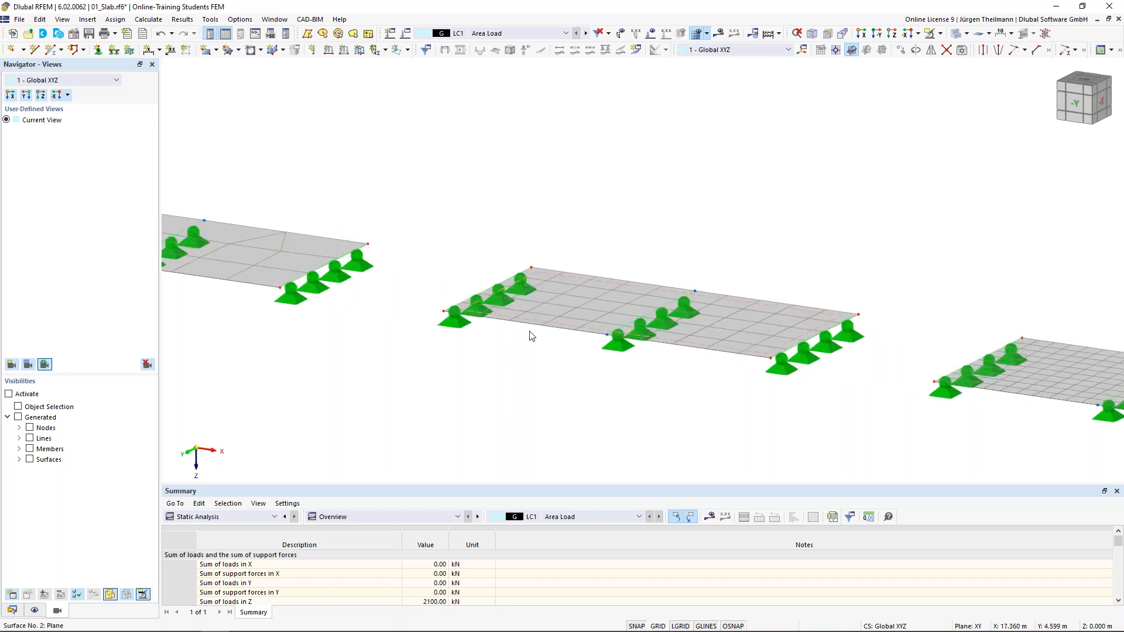
scroll(504, 307, up, 2)
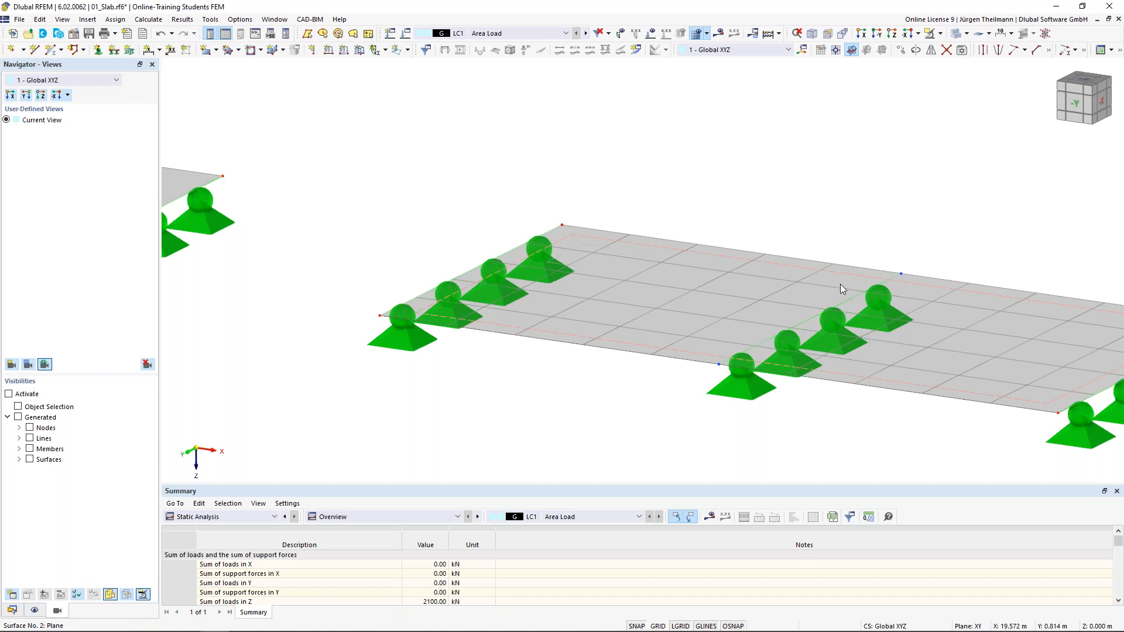
mouse_move(835, 295)
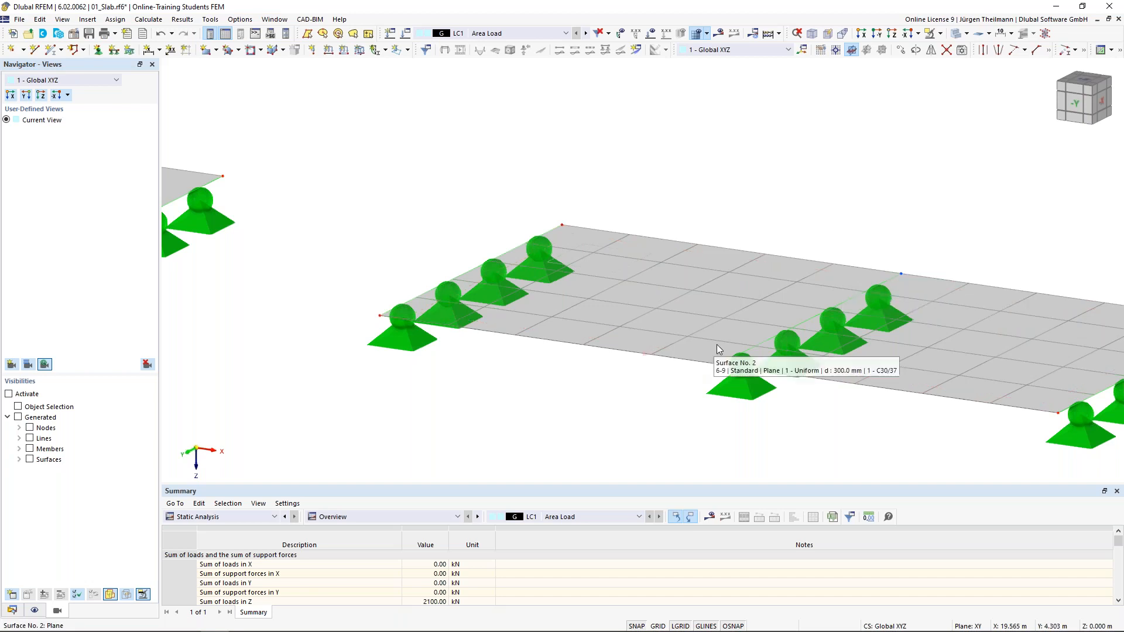
scroll(718, 347, down, 1)
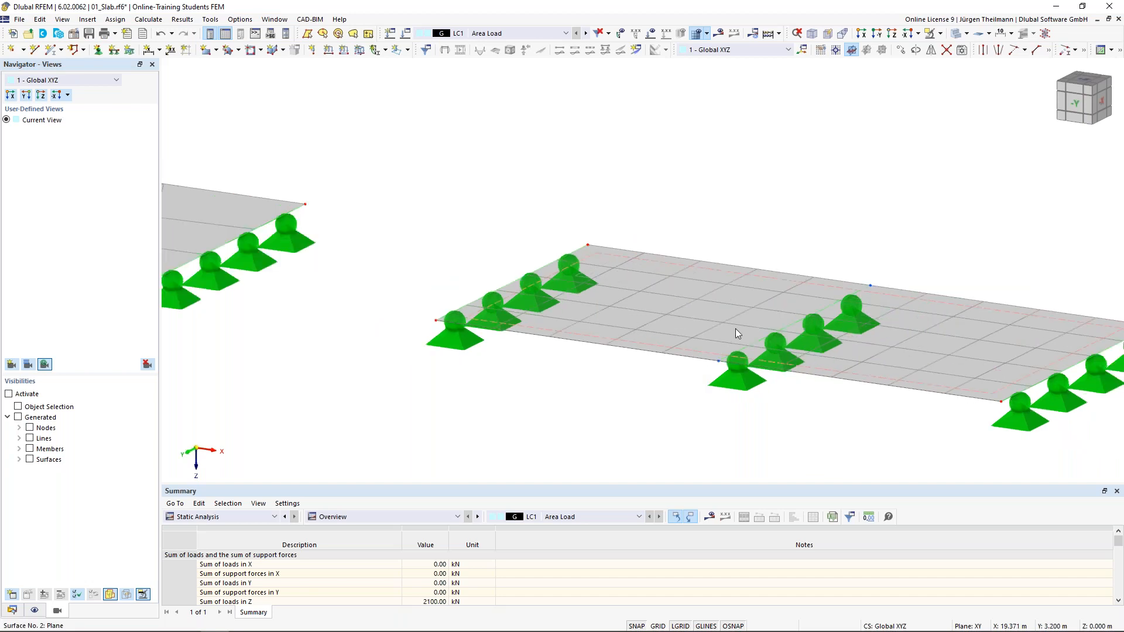
middle_drag(735, 328, 795, 278)
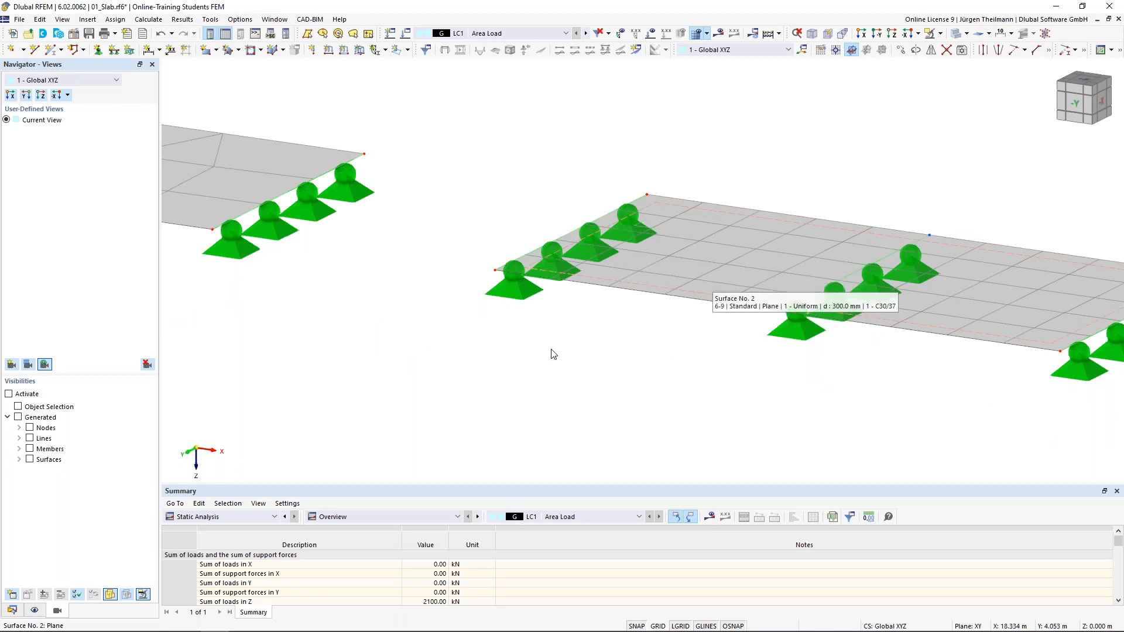
Inspect the irregular FE mesh of the coarsest slab and compare it with the meshes of the other three slabs.
scroll(577, 331, down, 3)
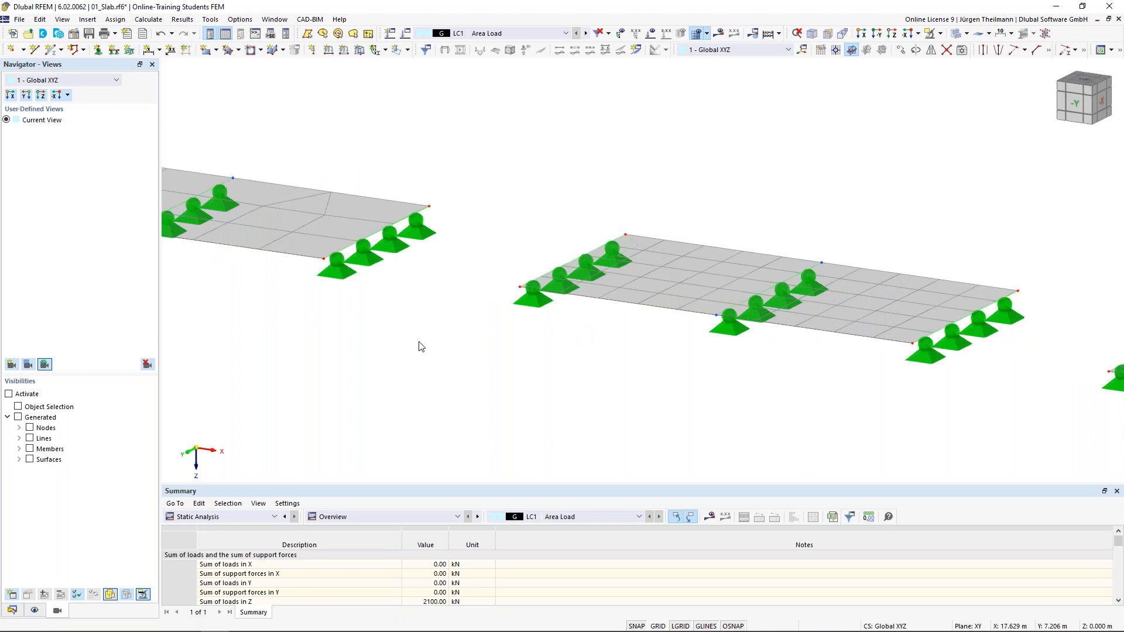
scroll(427, 305, up, 3)
scroll(428, 304, up, 2)
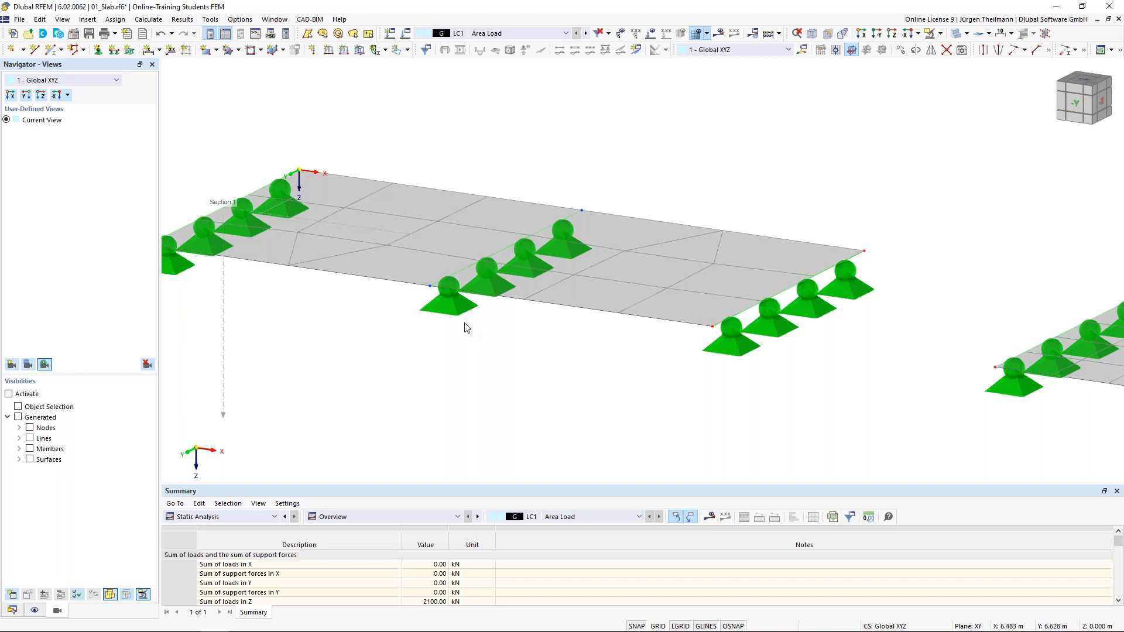
scroll(471, 331, down, 4)
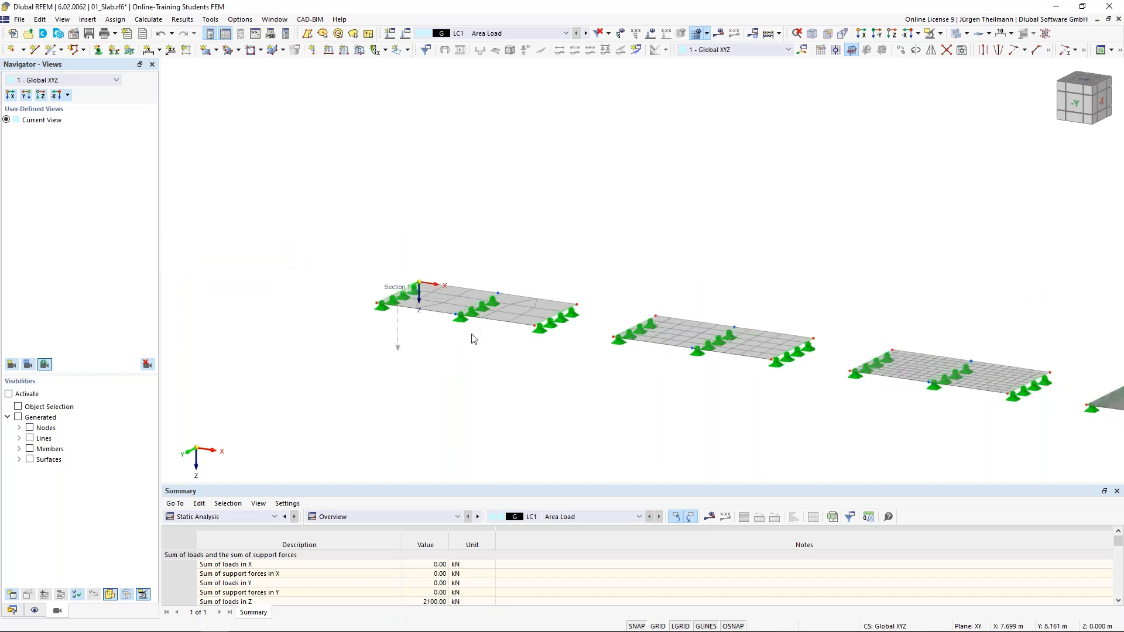
middle_drag(606, 353, 349, 280)
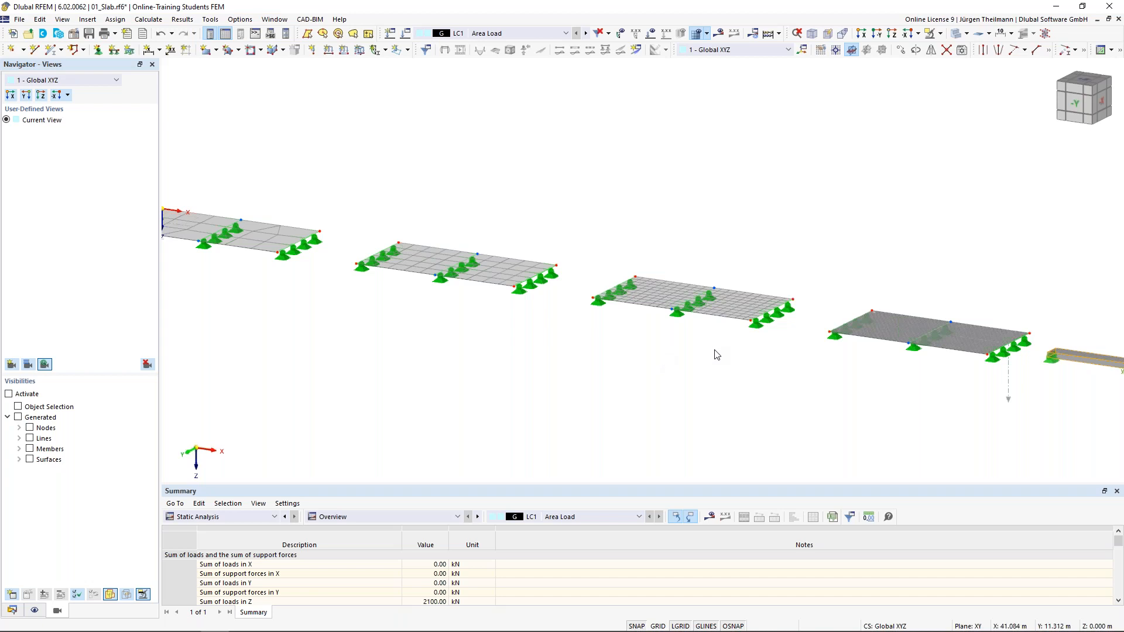
middle_drag(711, 349, 707, 351)
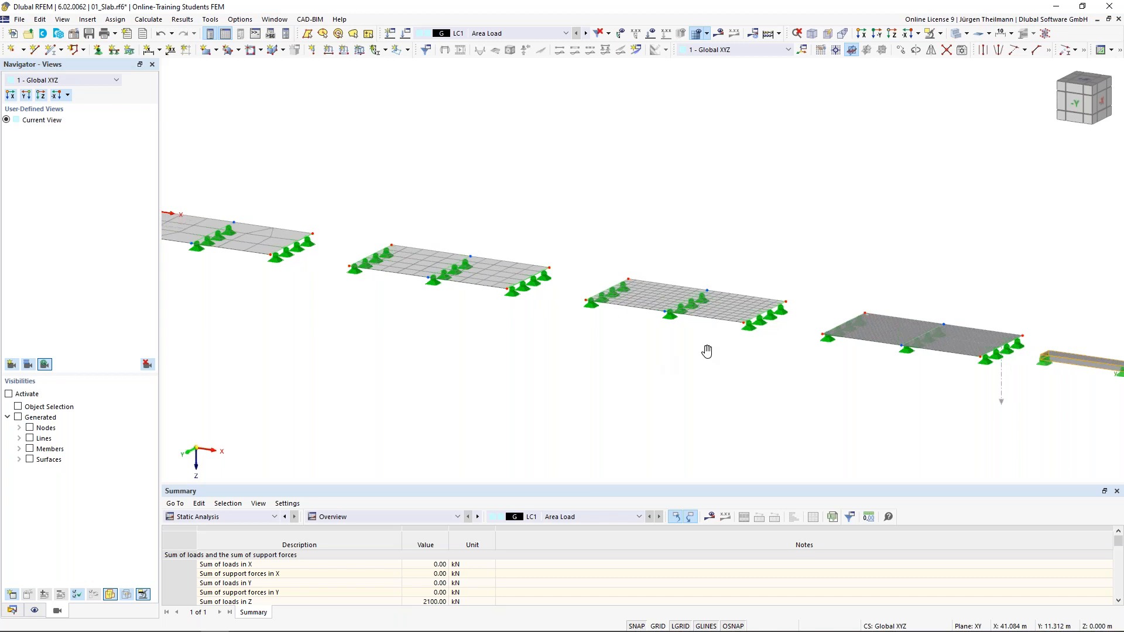
Redisplay the LC1 moments to compare the finer slabs' section extremes with the beam, and return to the plain FE mesh view.
middle_drag(710, 384, 597, 382)
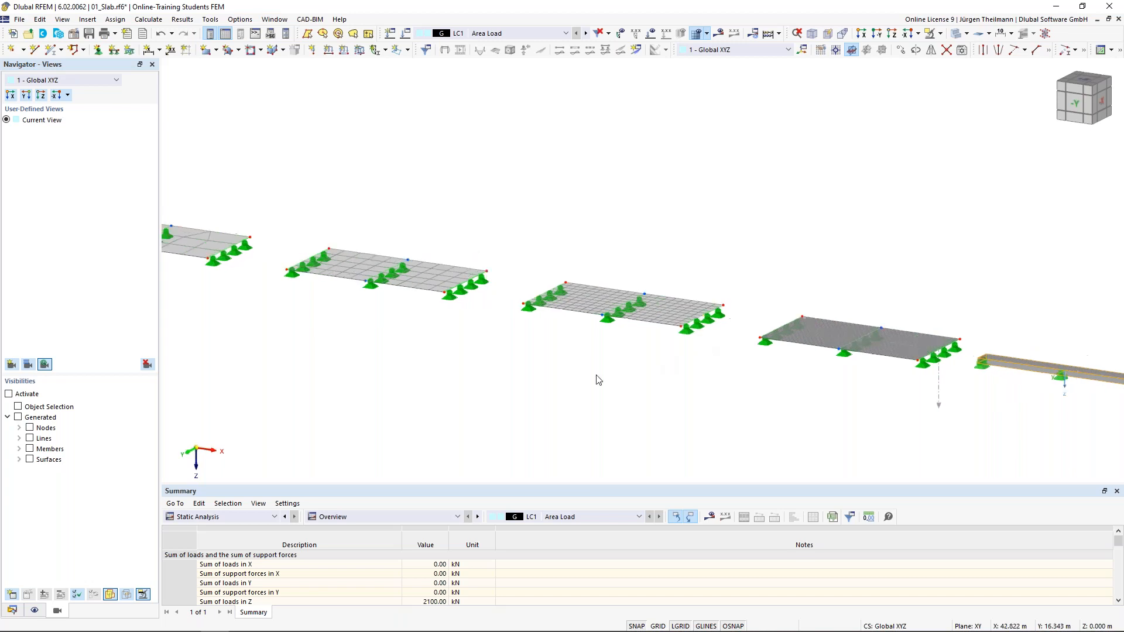
click(718, 34)
middle_drag(665, 418, 559, 354)
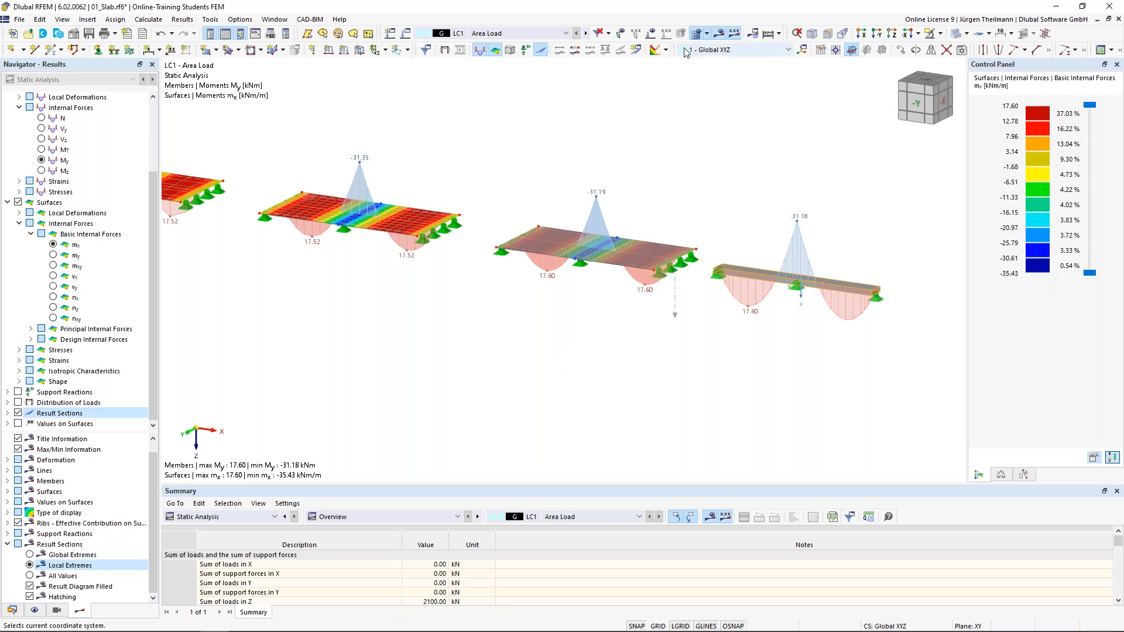
click(722, 35)
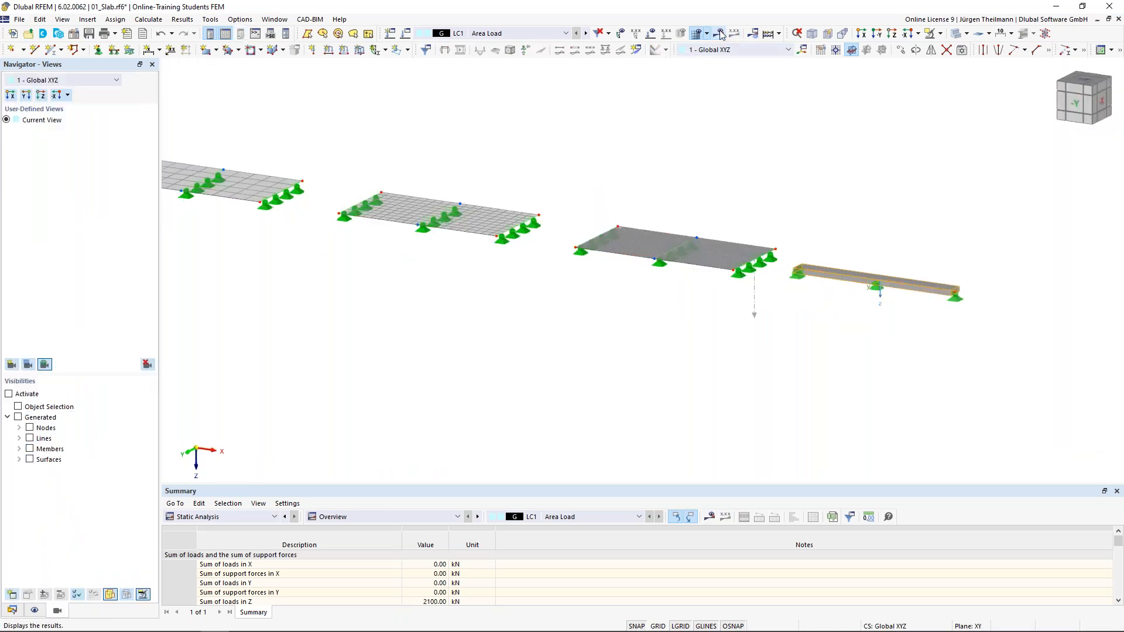
Open the display properties of the third slab's surface and collapse the General and Structure Objects categories.
scroll(404, 219, up, 2)
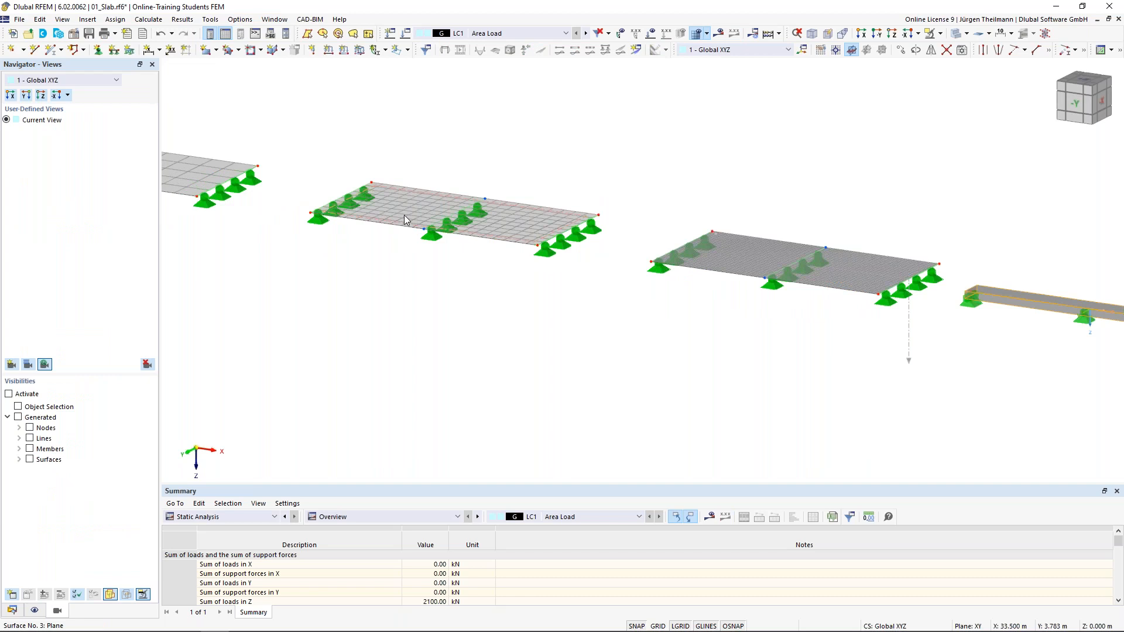
scroll(404, 220, up, 3)
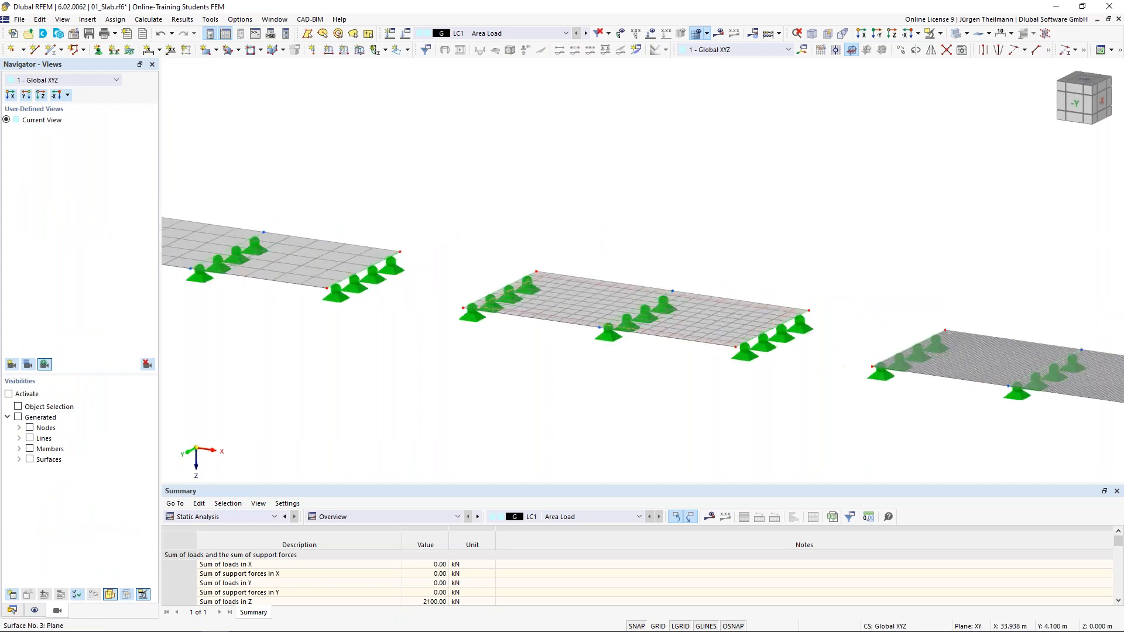
right_click(572, 293)
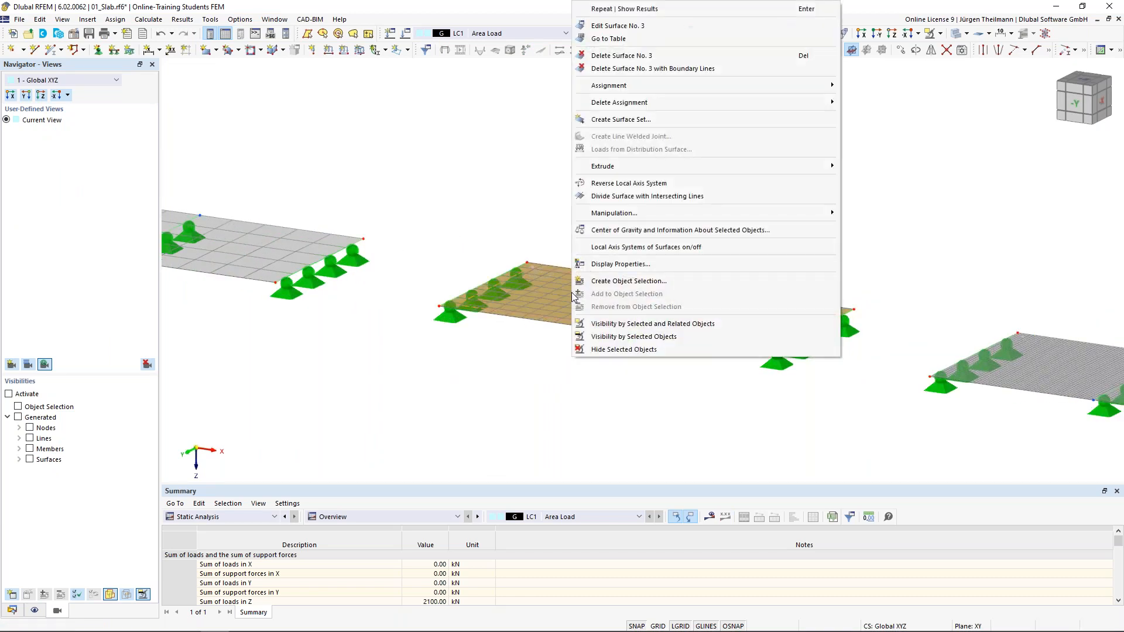
click(606, 264)
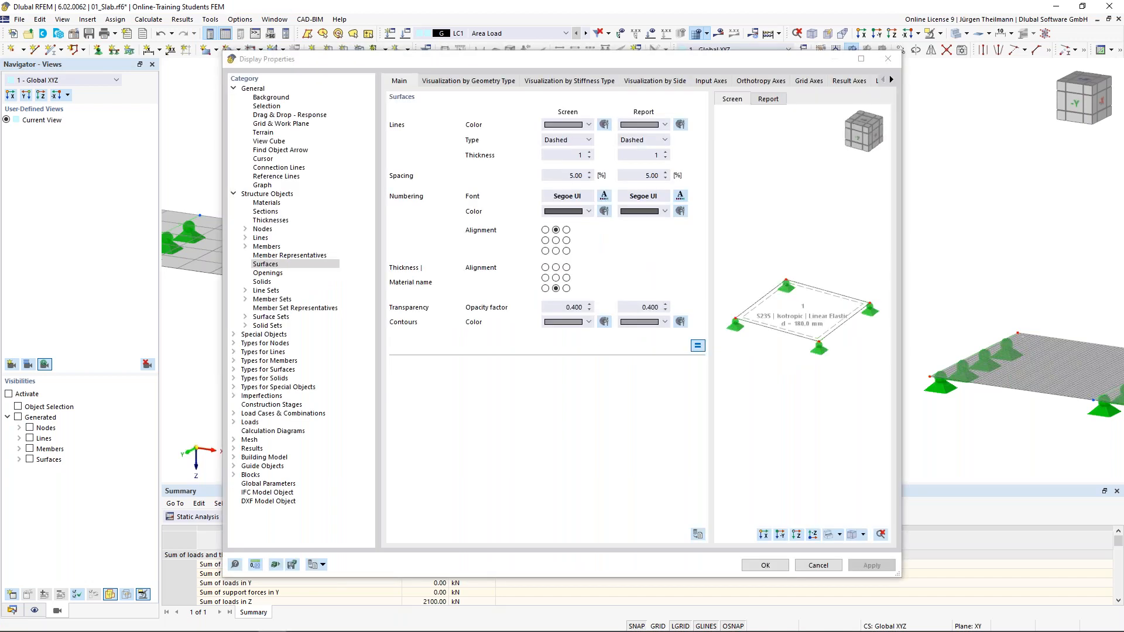
click(277, 264)
click(234, 89)
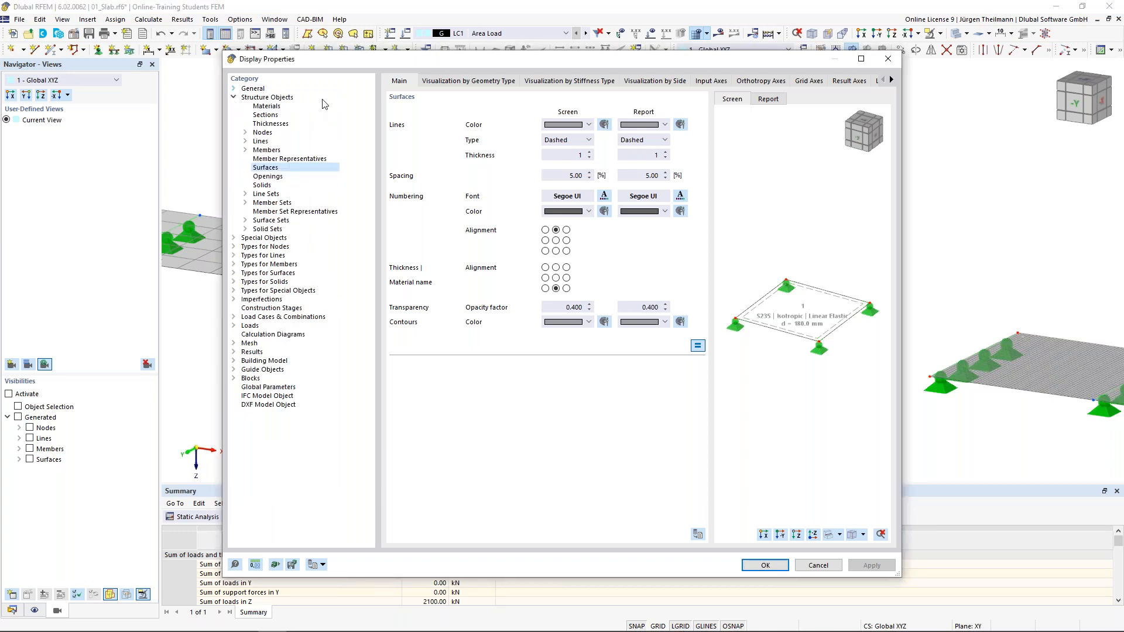
click(234, 97)
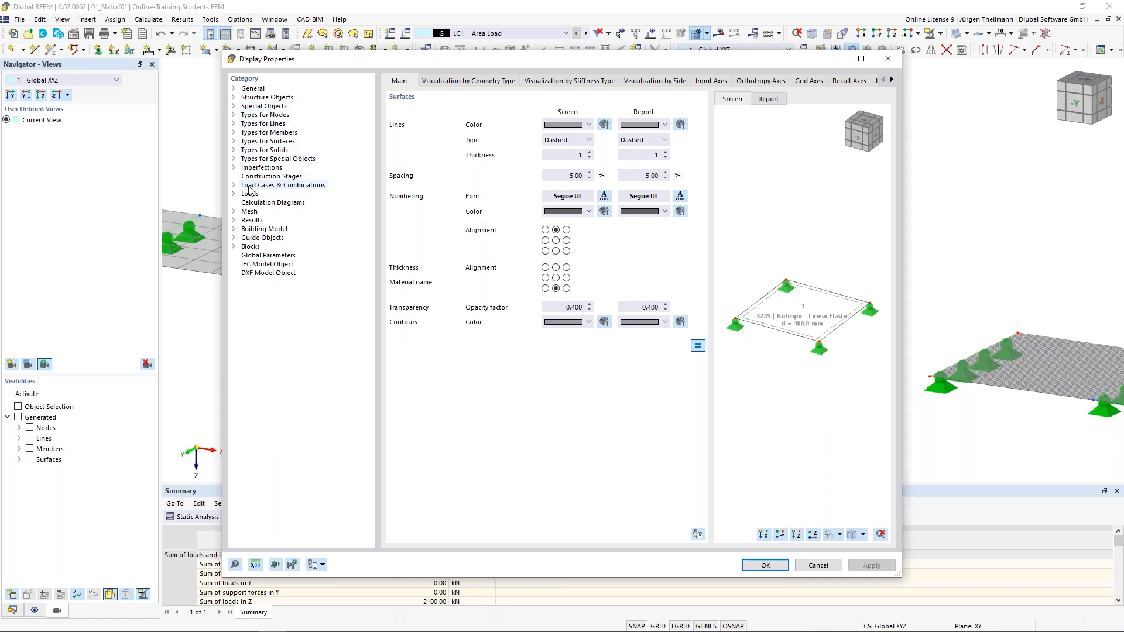
Examine the mesh display properties for FE nodes and FE elements on surfaces, including the element axes, and discard the dialog.
click(235, 212)
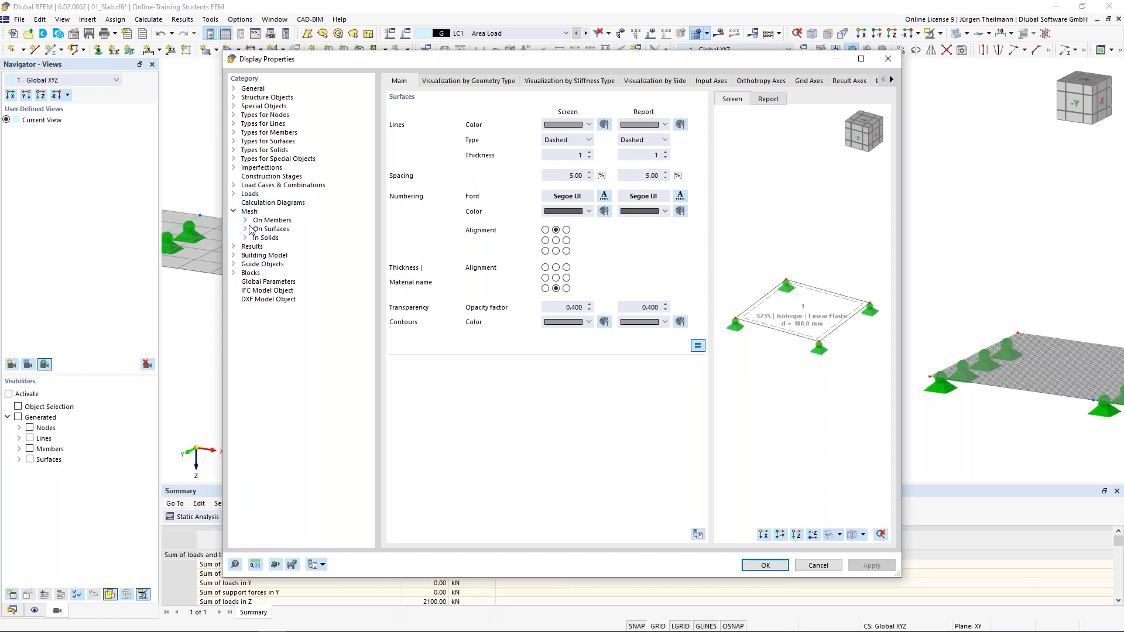
click(246, 229)
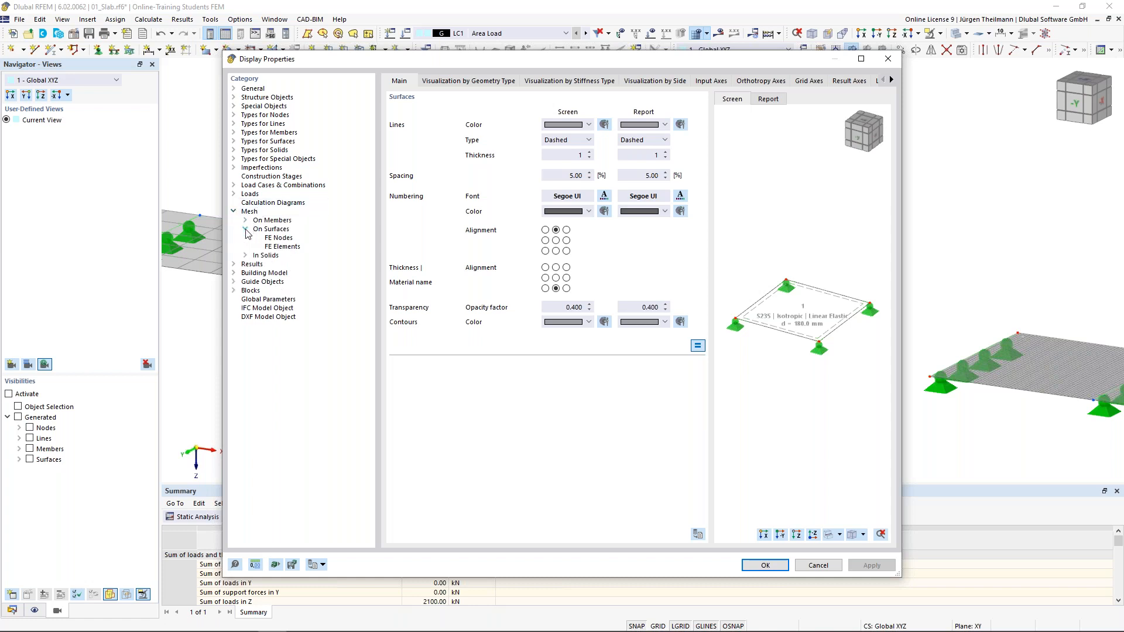
click(286, 248)
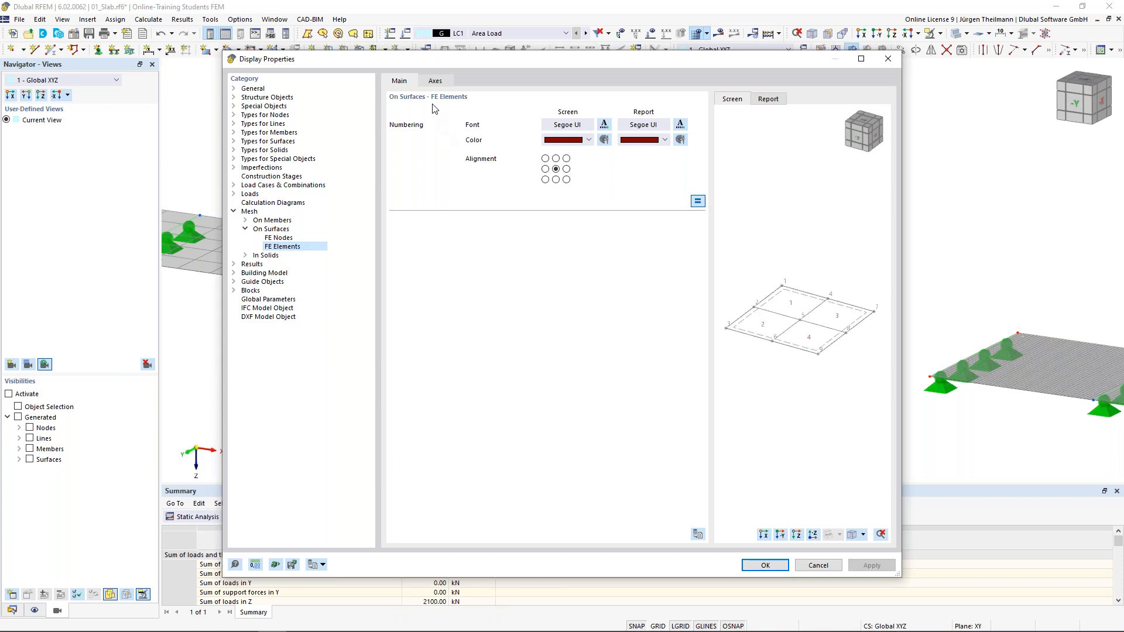
click(278, 238)
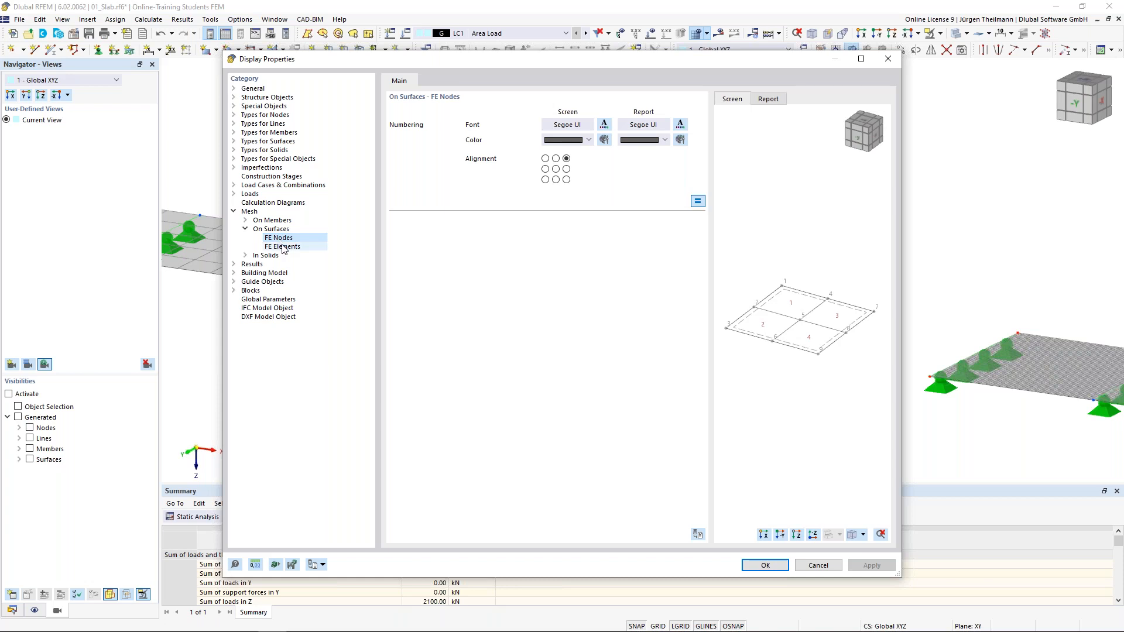
click(283, 247)
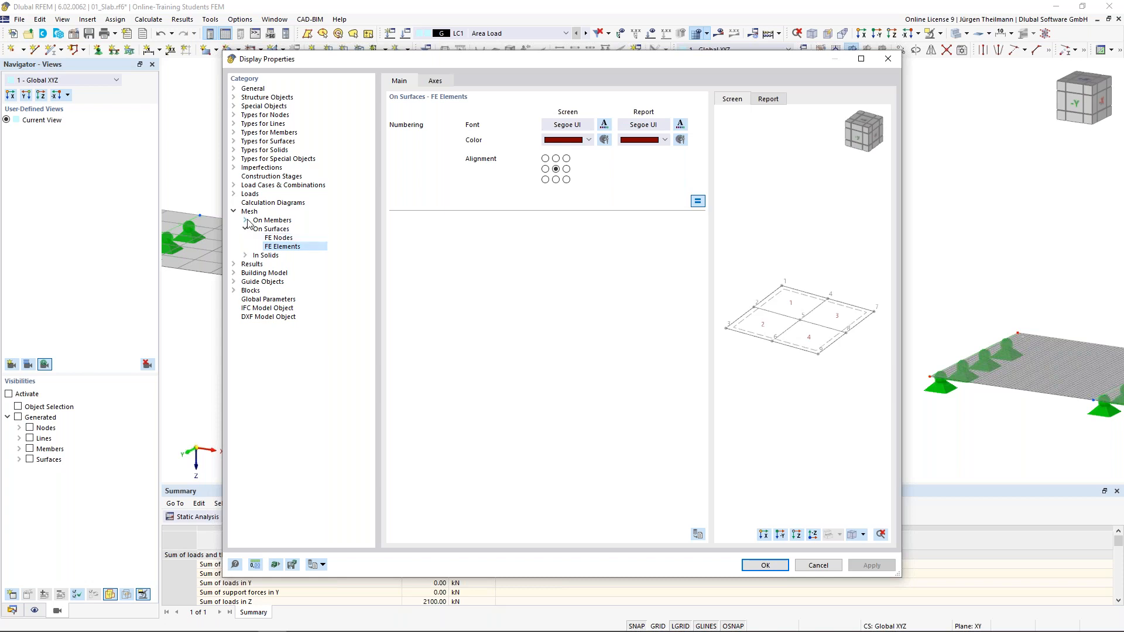
click(246, 220)
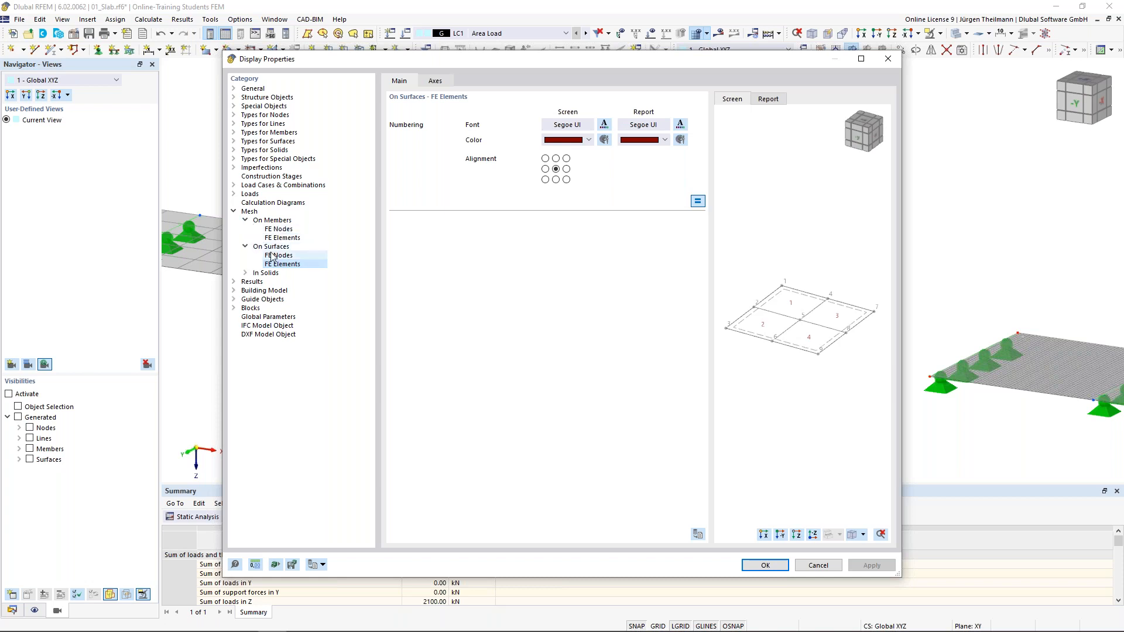
click(435, 82)
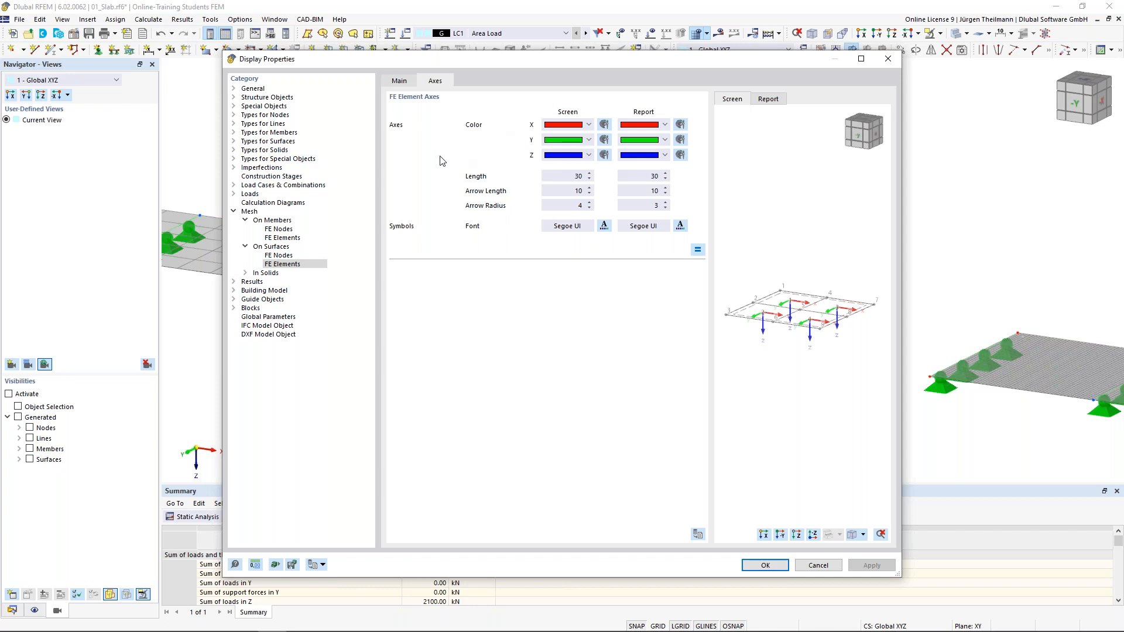
click(818, 566)
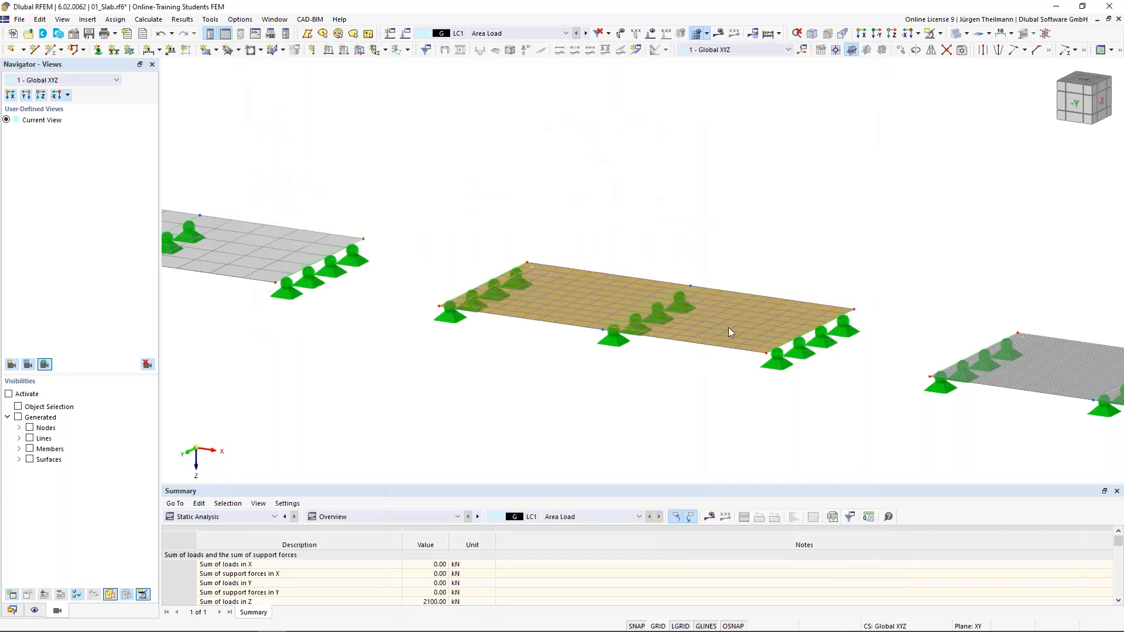
Deselect the third slab, redisplay the LC1 results, and compare the finest slab's section moments with the beam's My diagram.
click(683, 376)
scroll(682, 374, down, 2)
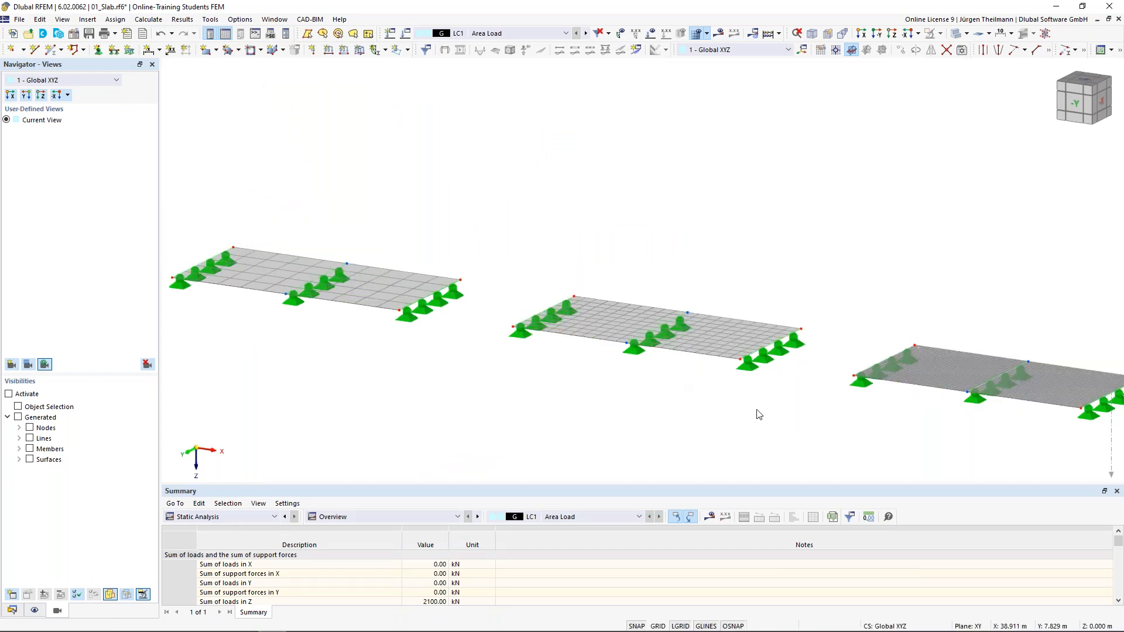
scroll(673, 283, down, 3)
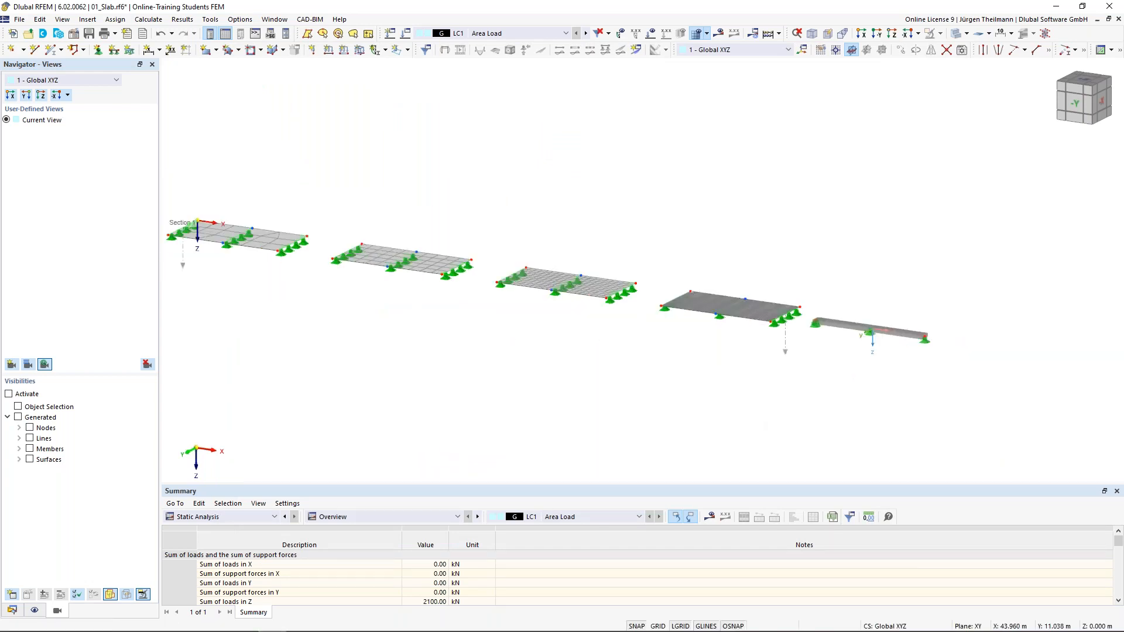
click(719, 34)
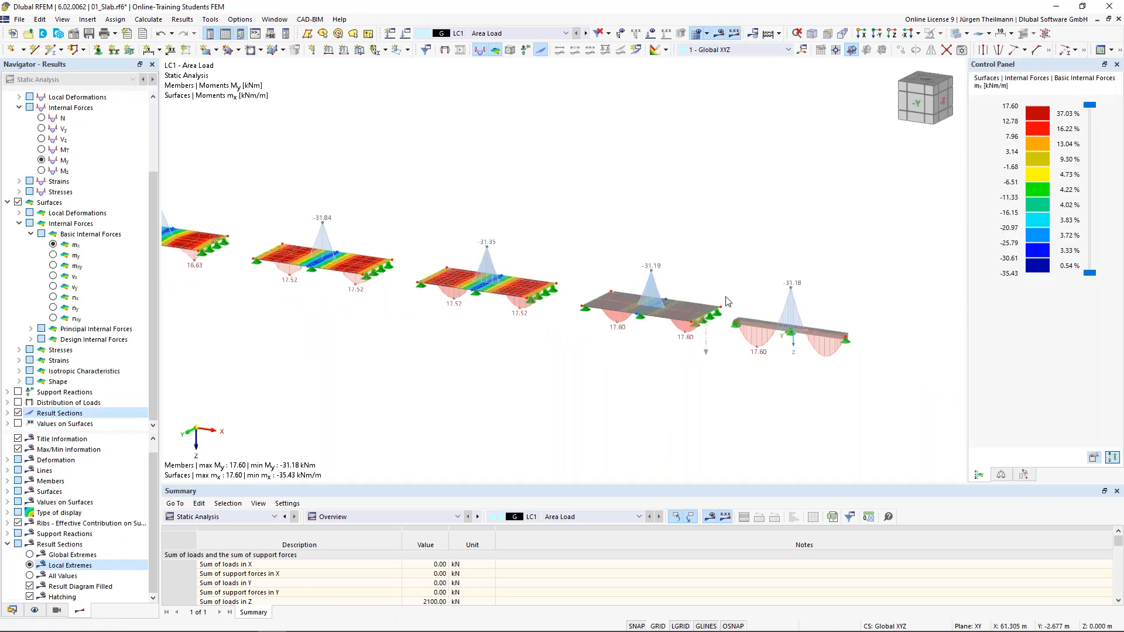
scroll(820, 323, up, 3)
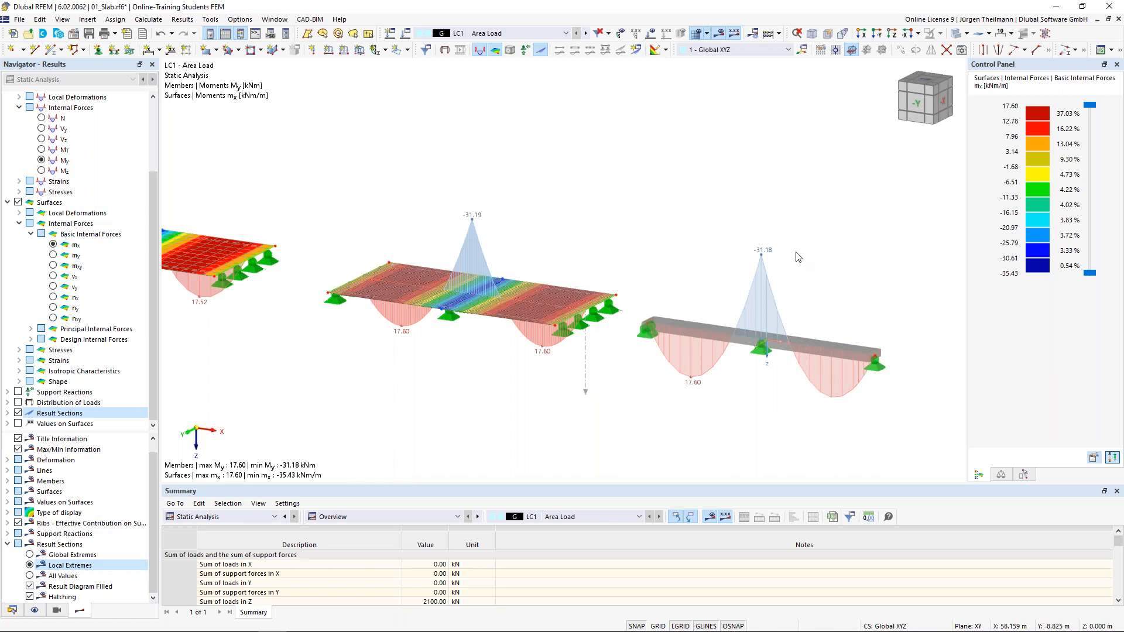
scroll(817, 337, up, 2)
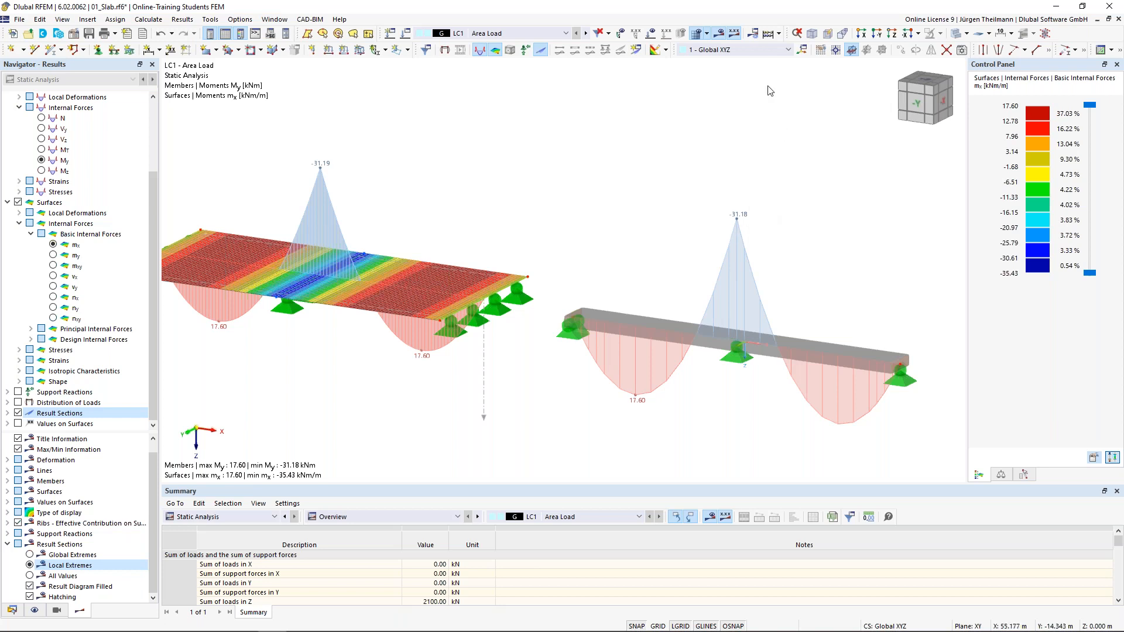
Deactivate the shear stiffness of the beam section R_M1 1000/300 and accept deleting the existing results and mesh.
click(754, 36)
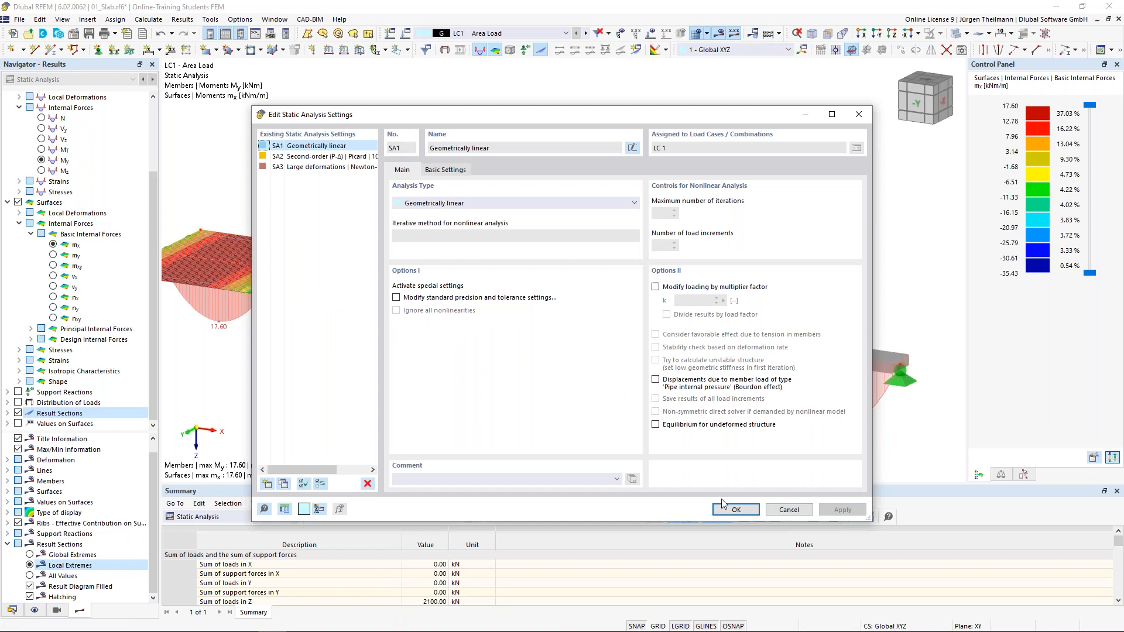
click(784, 511)
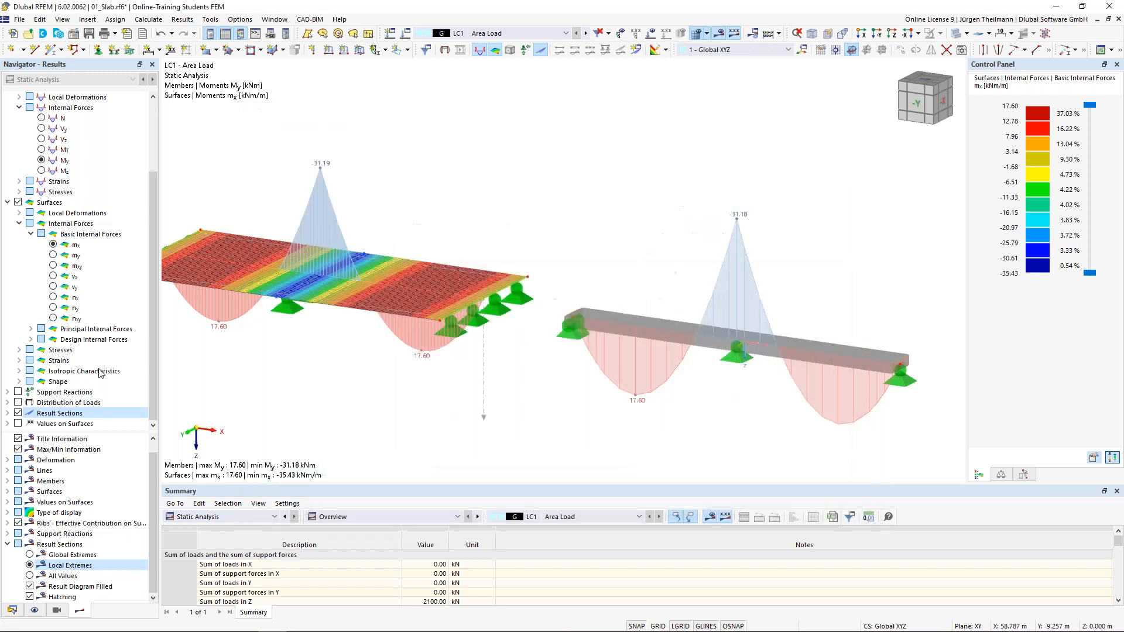
click(12, 611)
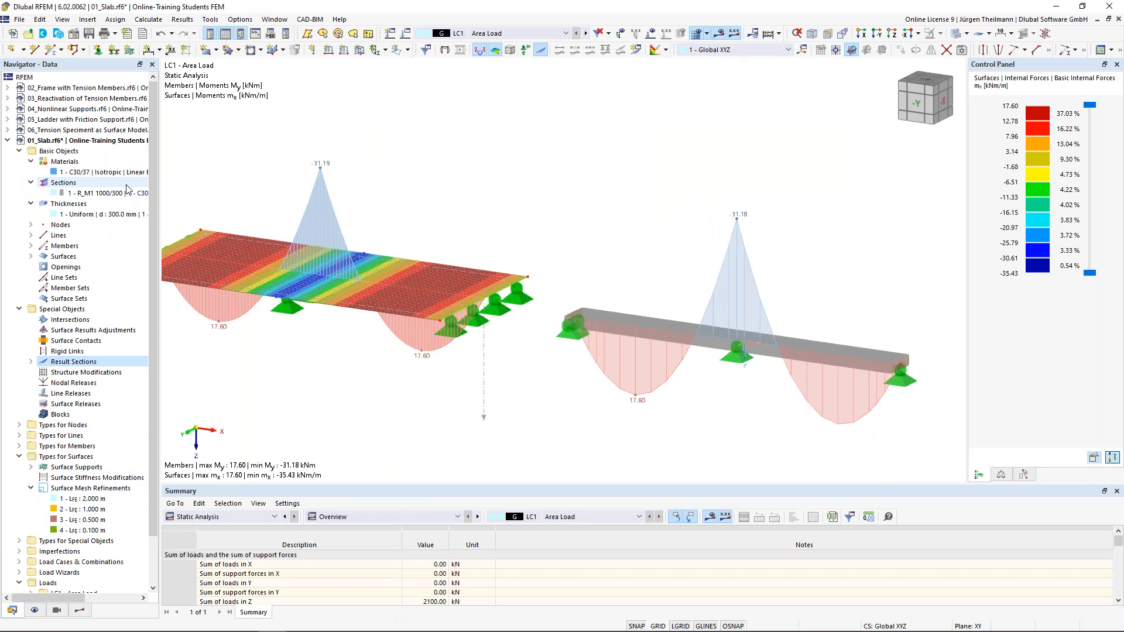
click(62, 196)
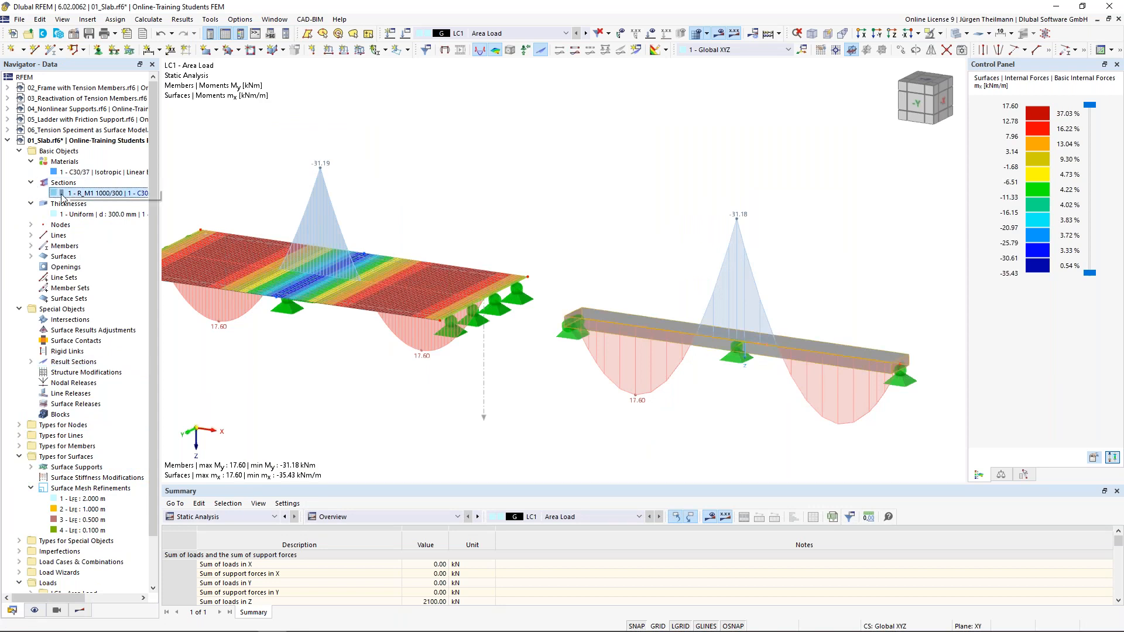
double_click(62, 193)
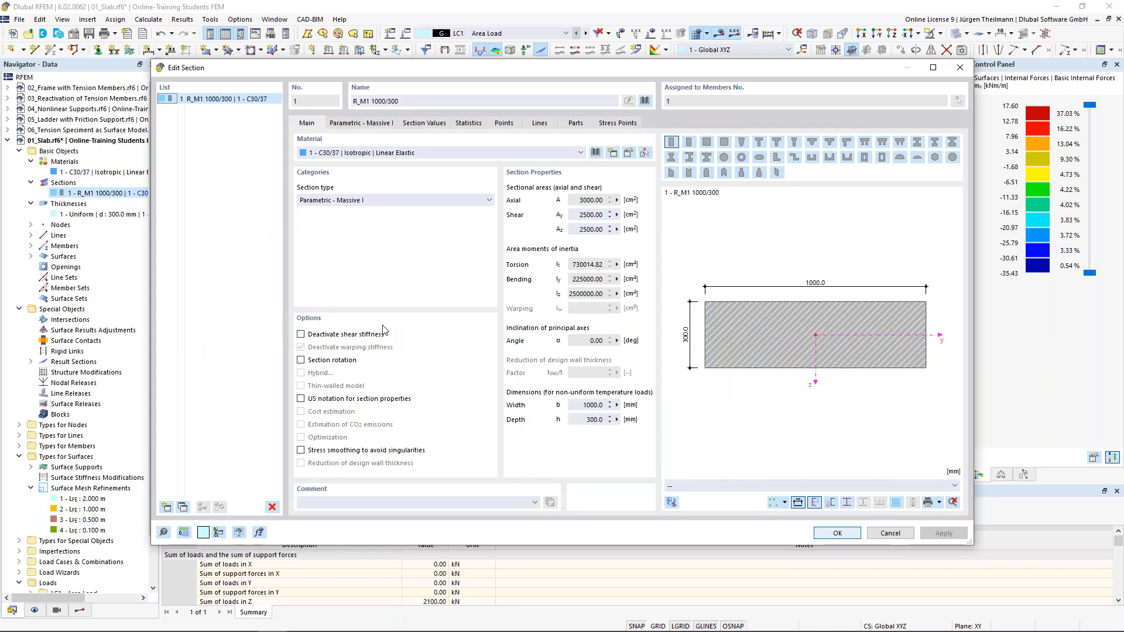
click(301, 335)
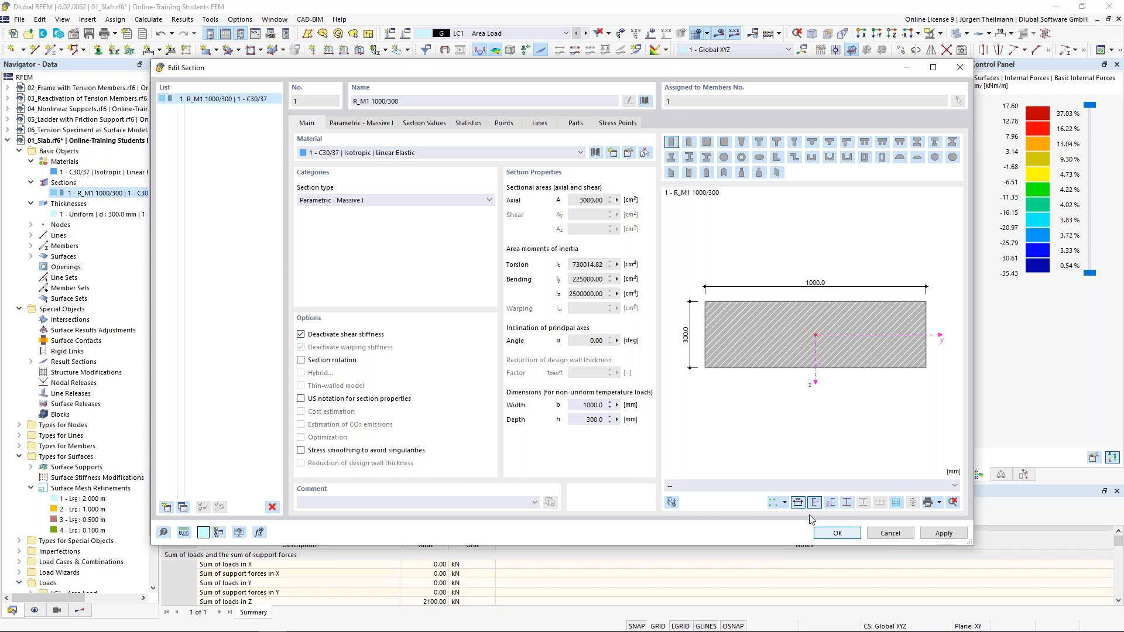
click(836, 534)
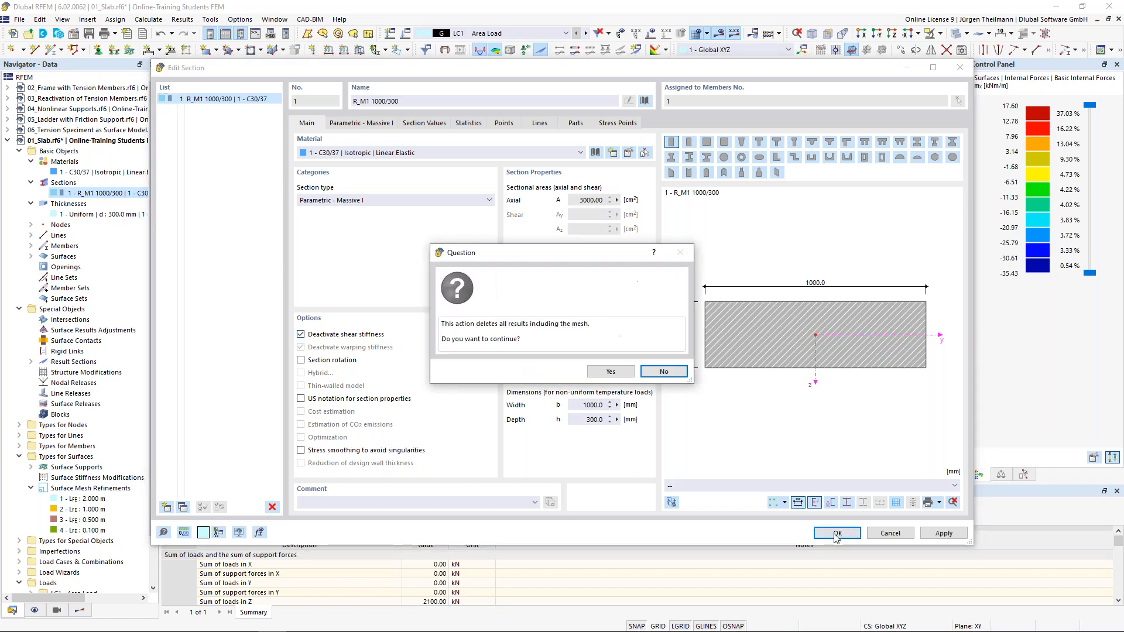
click(621, 373)
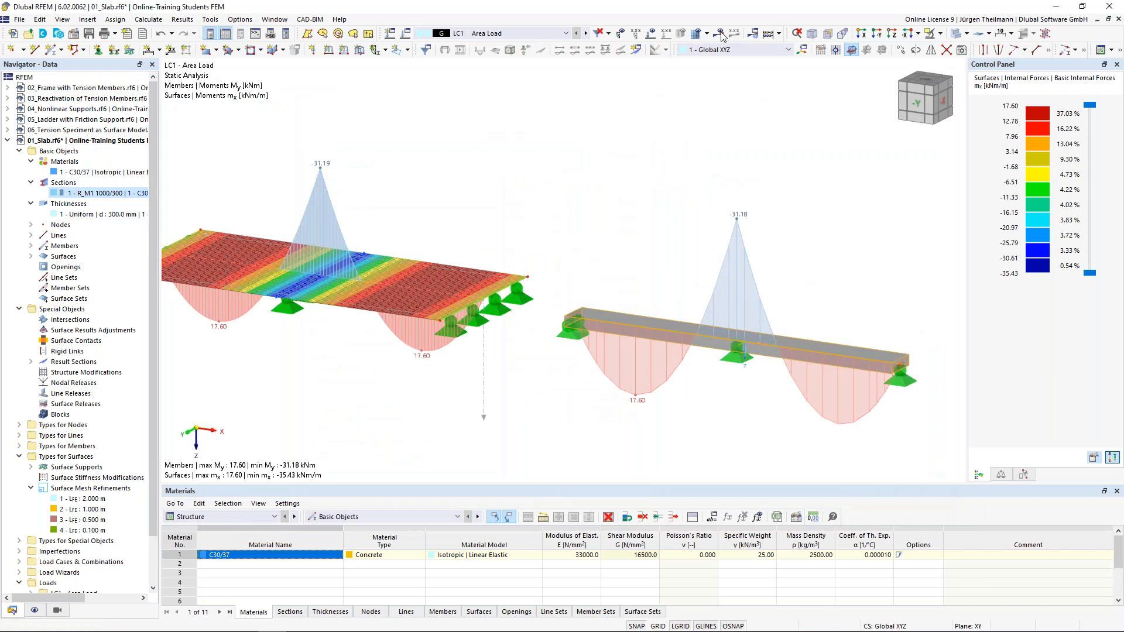
Recalculate load case LC1 and display the new moment results for the beam and slabs.
click(721, 34)
click(721, 33)
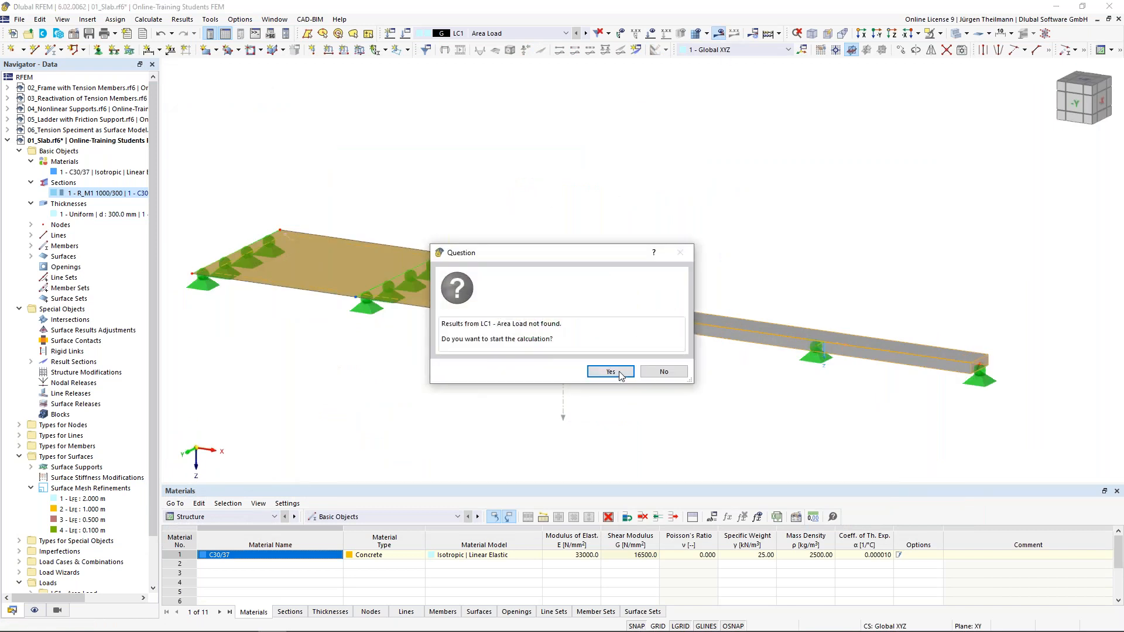
click(621, 376)
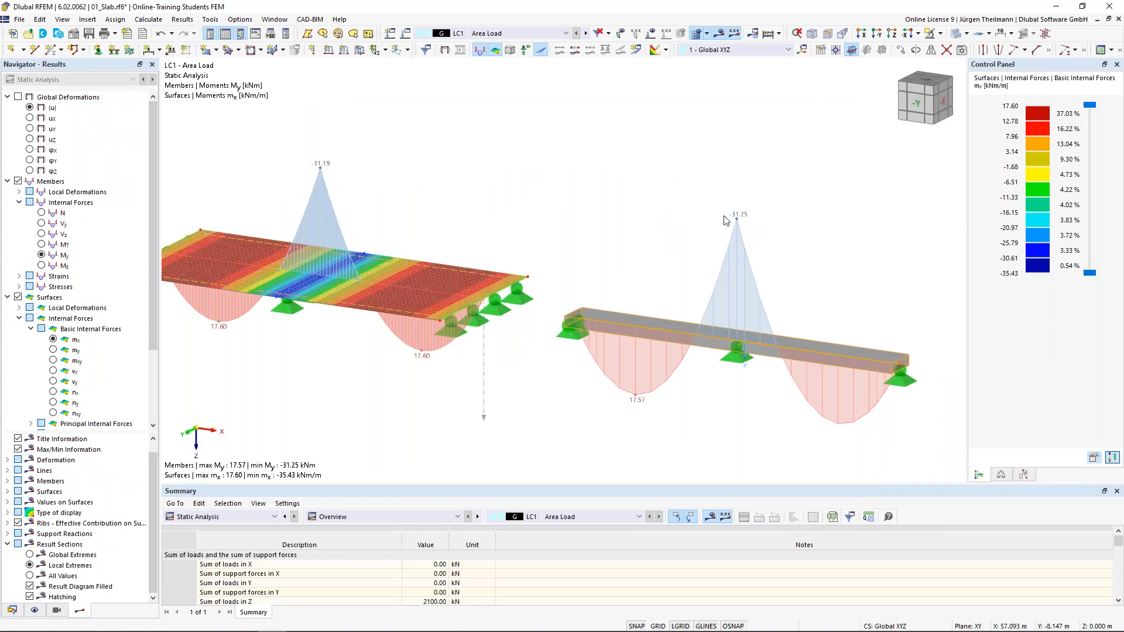
Save the slab model.
middle_drag(797, 265, 744, 252)
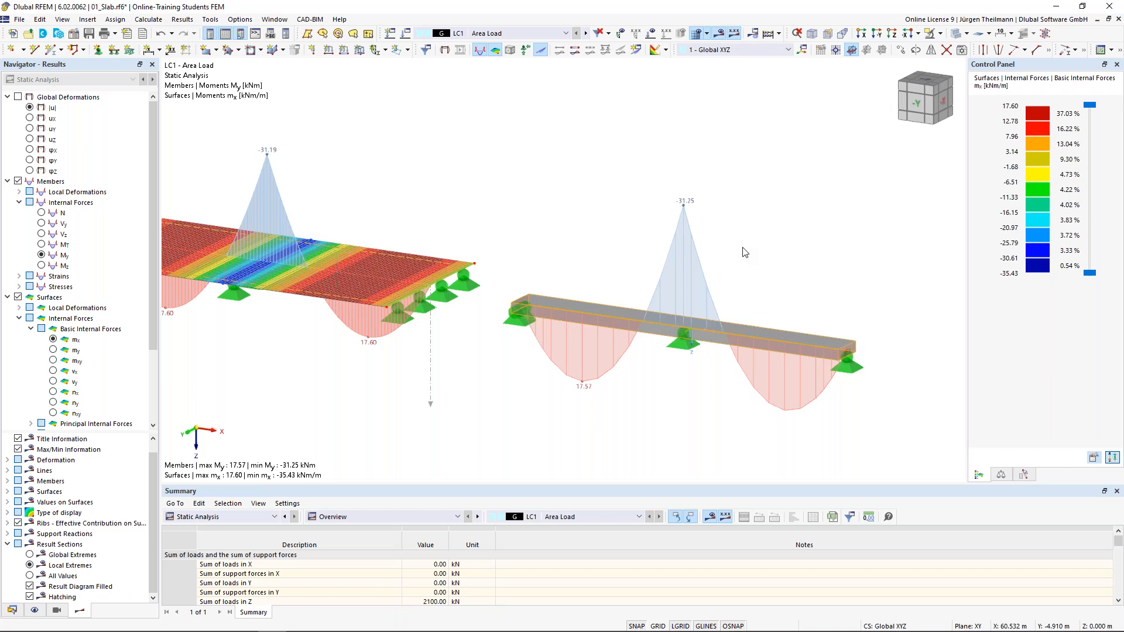
middle_drag(574, 275, 536, 259)
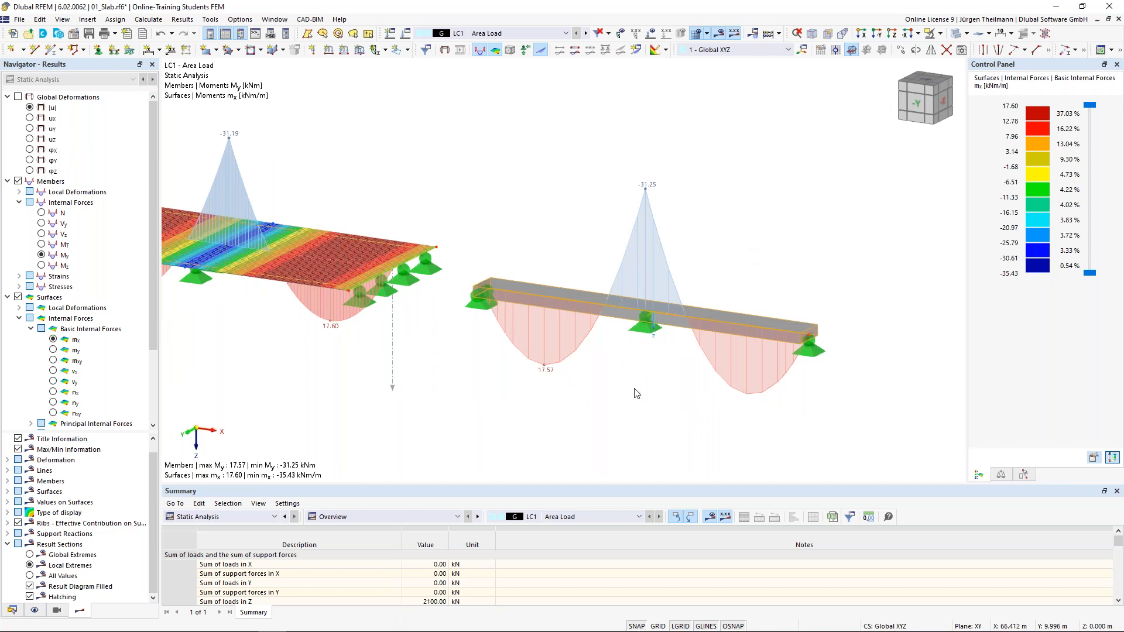
click(89, 33)
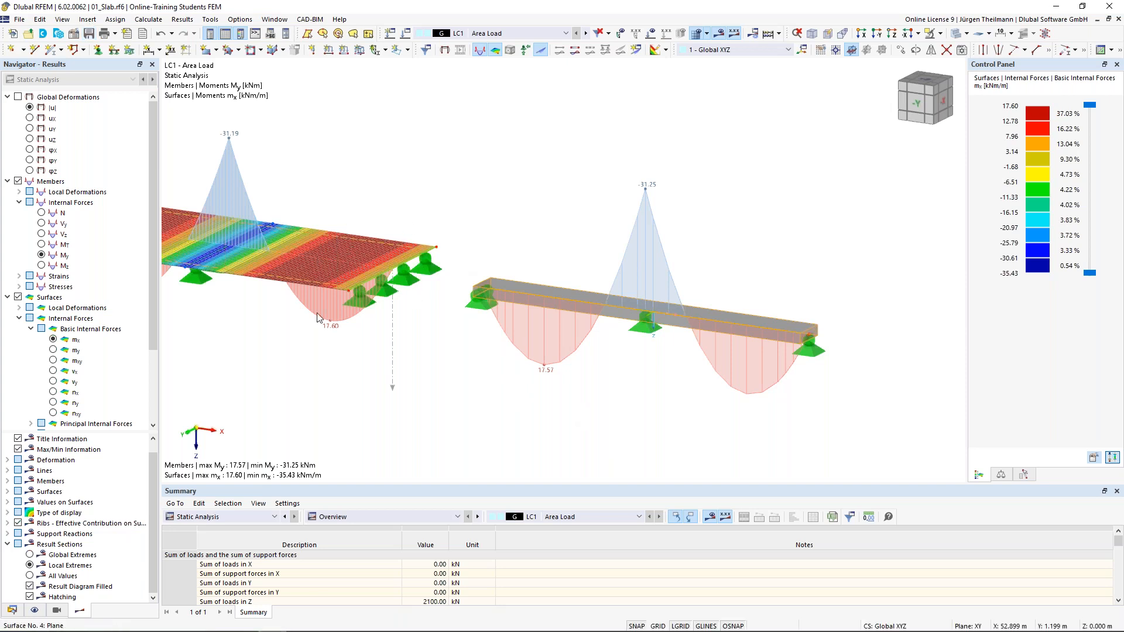
Compare the My moment diagrams and mx surface moments of the neighbouring slab models under LC1 Area Load.
middle_drag(277, 337, 561, 353)
scroll(561, 354, down, 2)
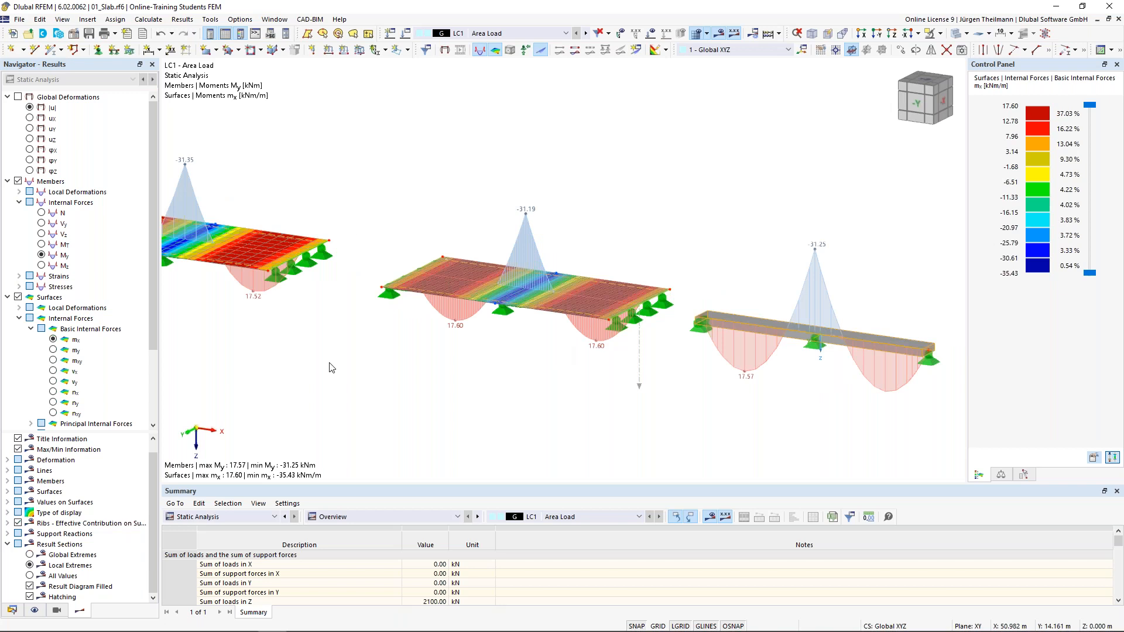
middle_drag(330, 364, 574, 416)
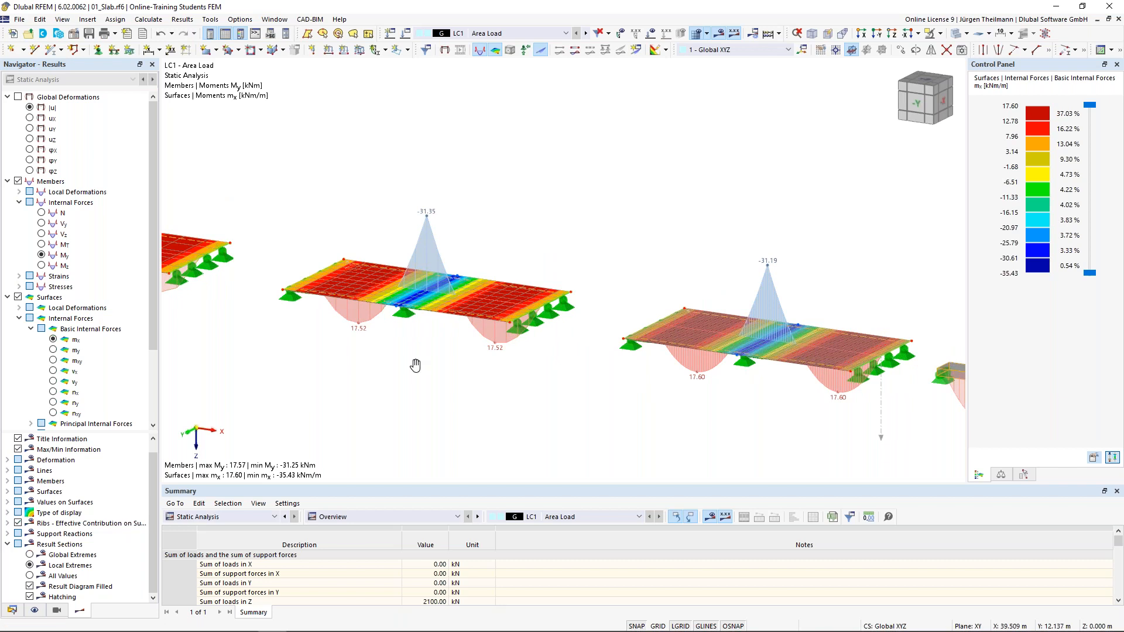
middle_drag(415, 366, 623, 365)
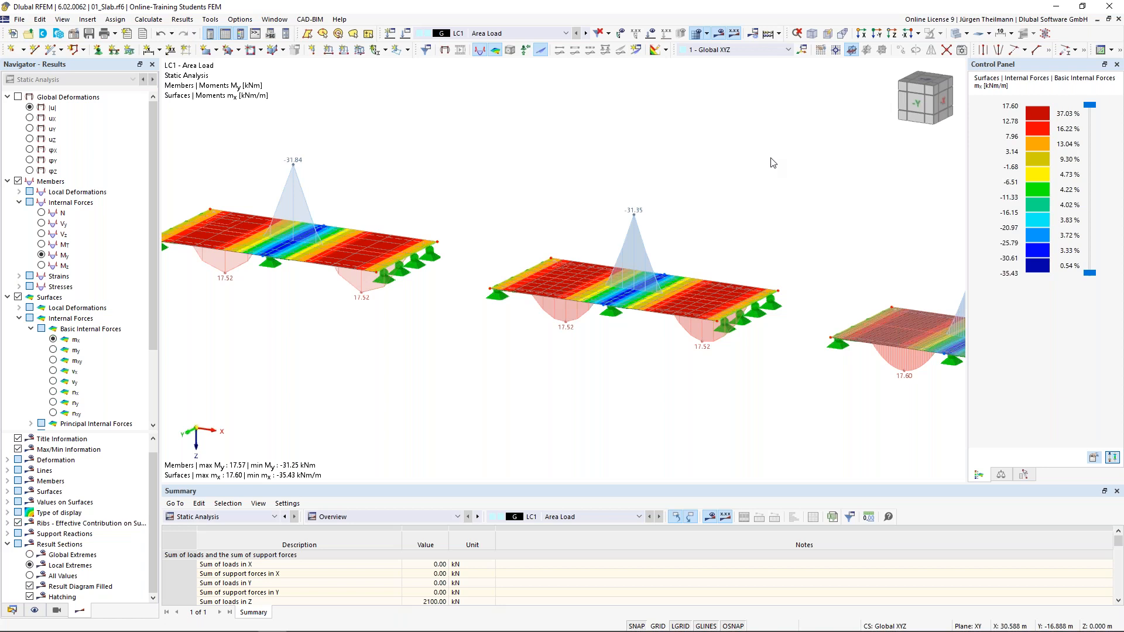
Switch from the slab model to the open model 02_Frame with Tension Members.rf6.
mouse_move(3, 622)
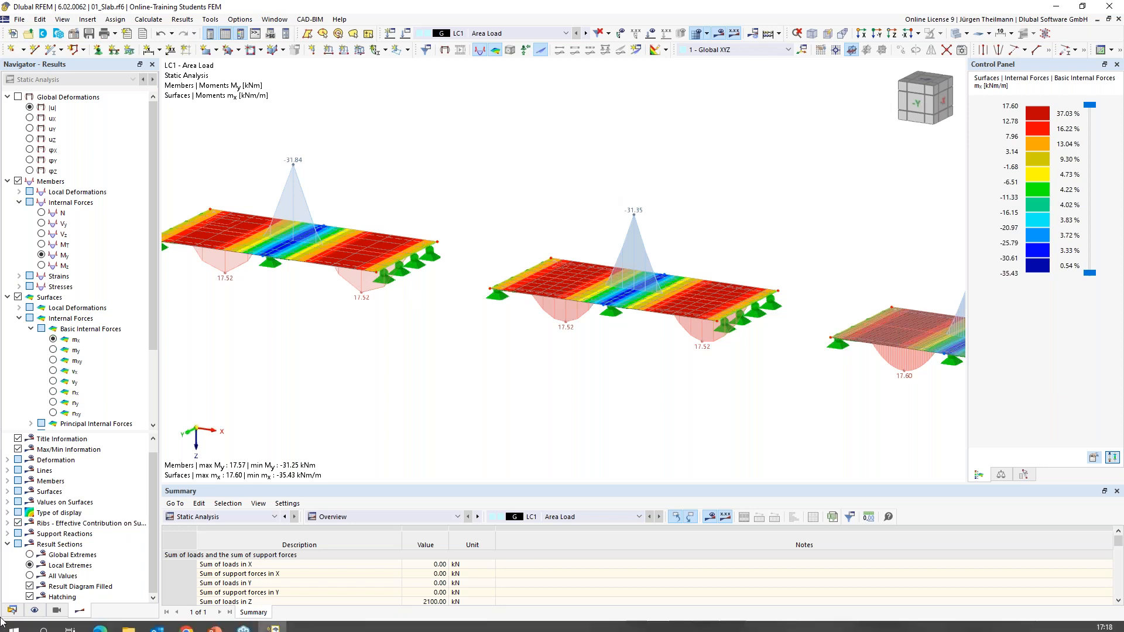
click(12, 611)
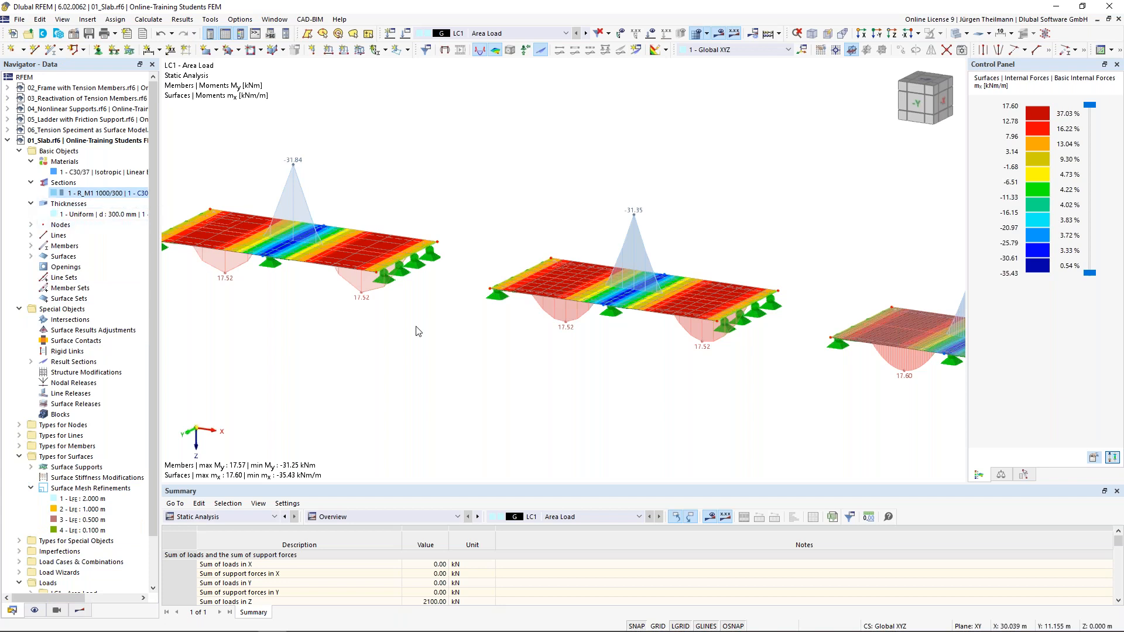
click(8, 141)
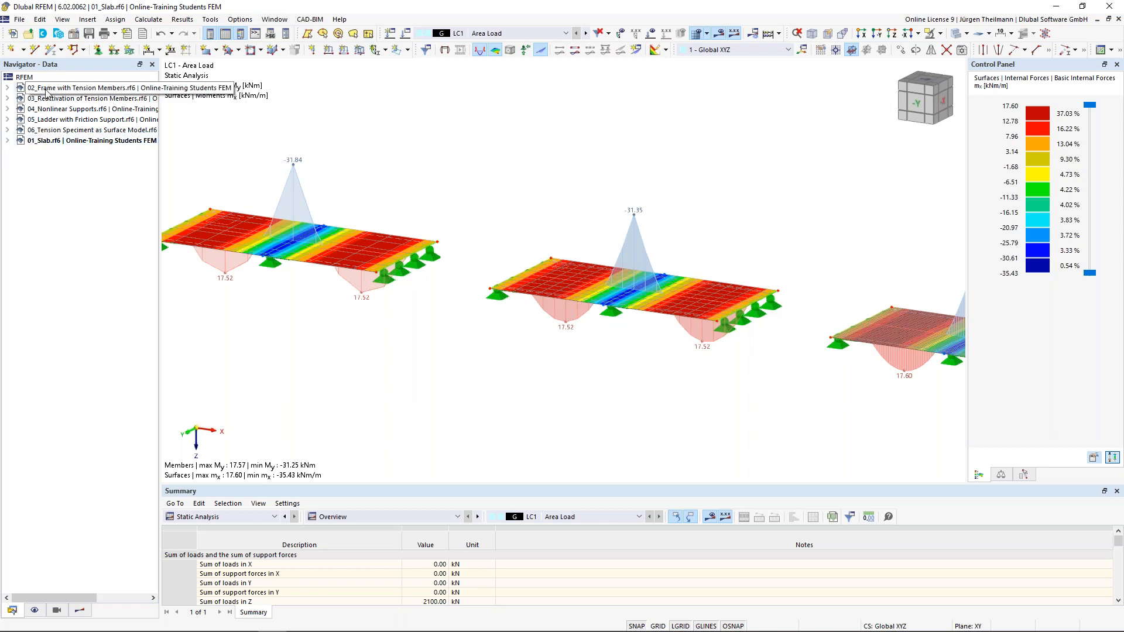
click(81, 89)
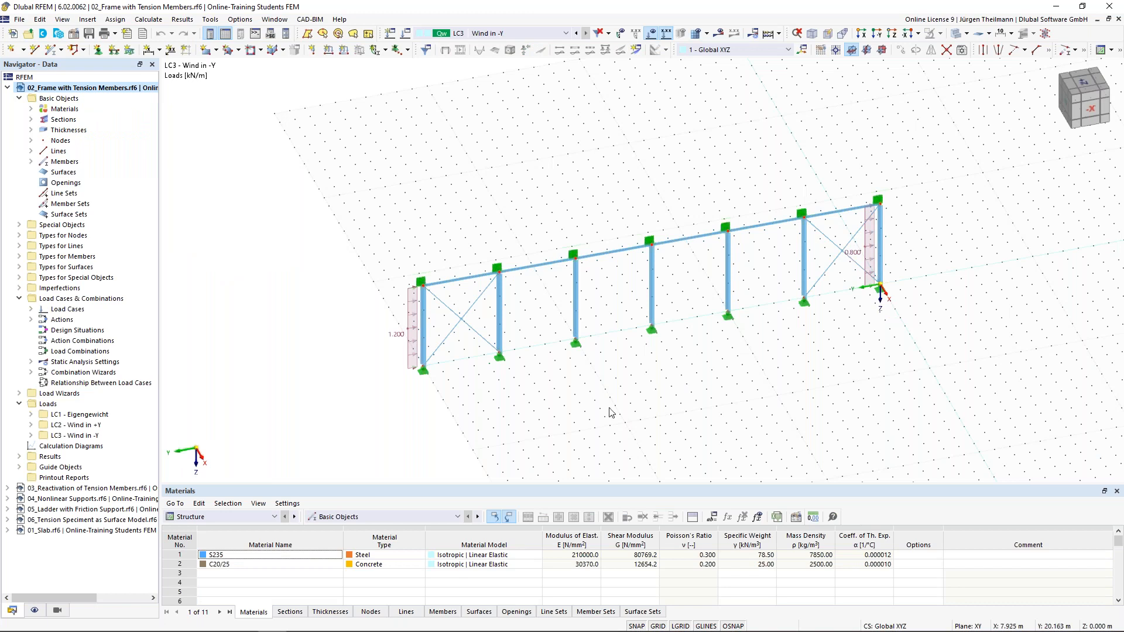
Delete the crossing diagonal bracing members in both end bays of the frame.
click(1093, 111)
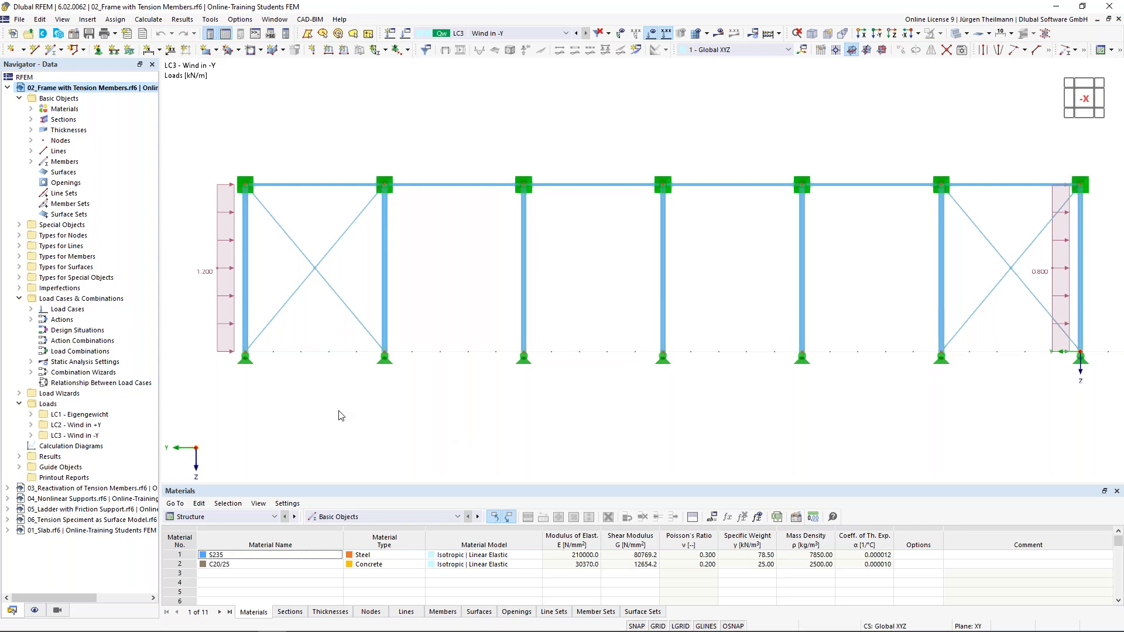
drag(353, 384, 312, 258)
key(Delete)
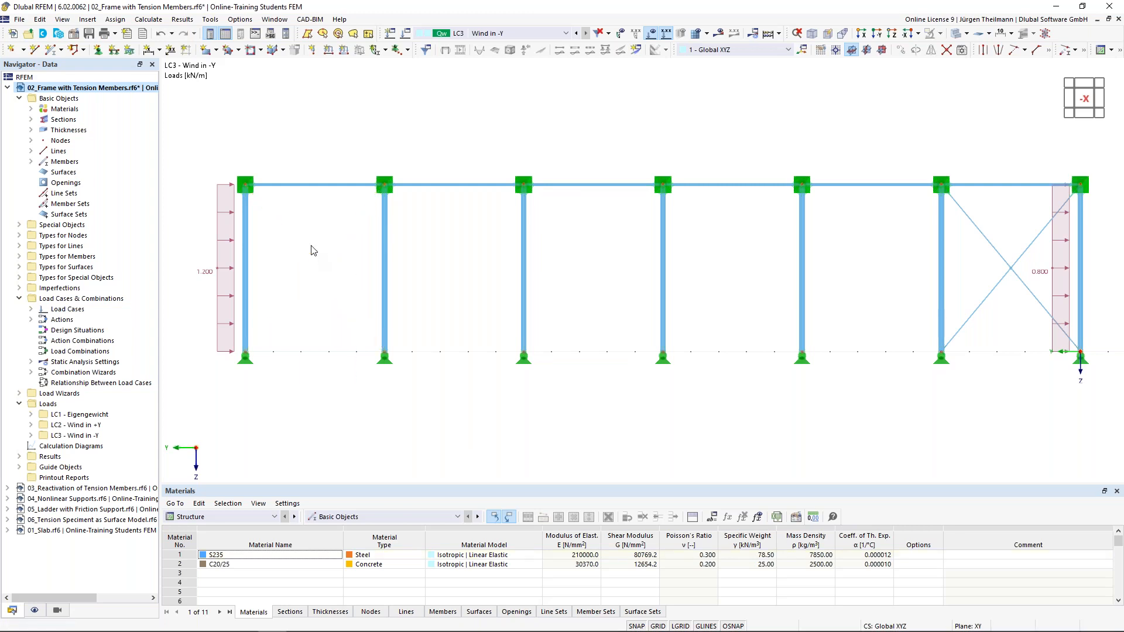
drag(1020, 316, 999, 242)
key(Delete)
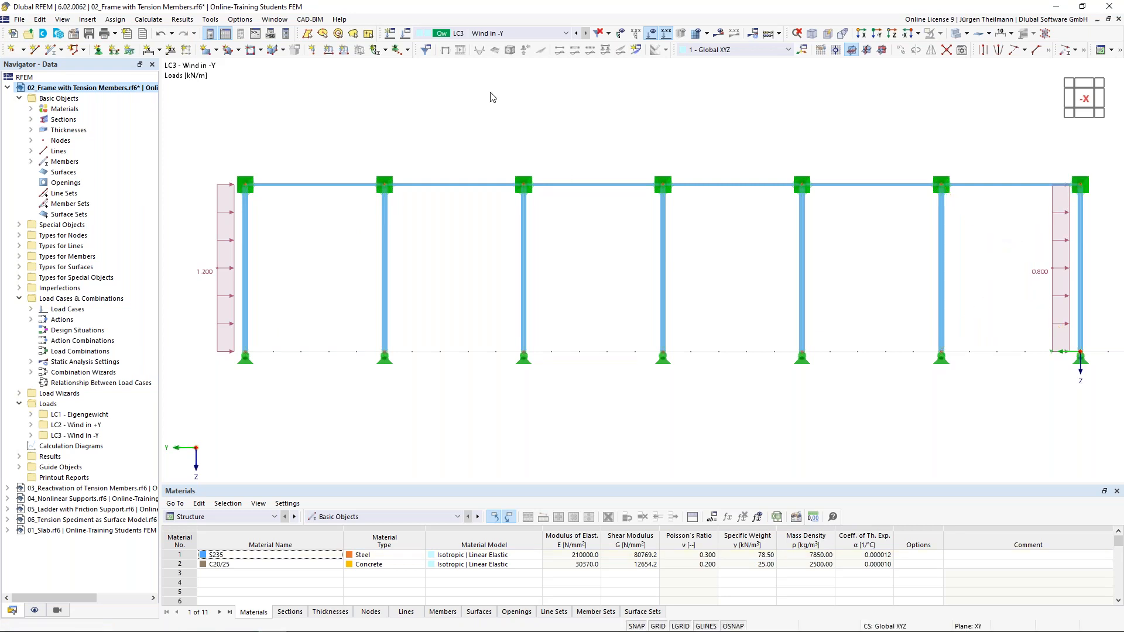
Try to calculate load case LC3 - Wind in -Y without the bracing.
click(721, 34)
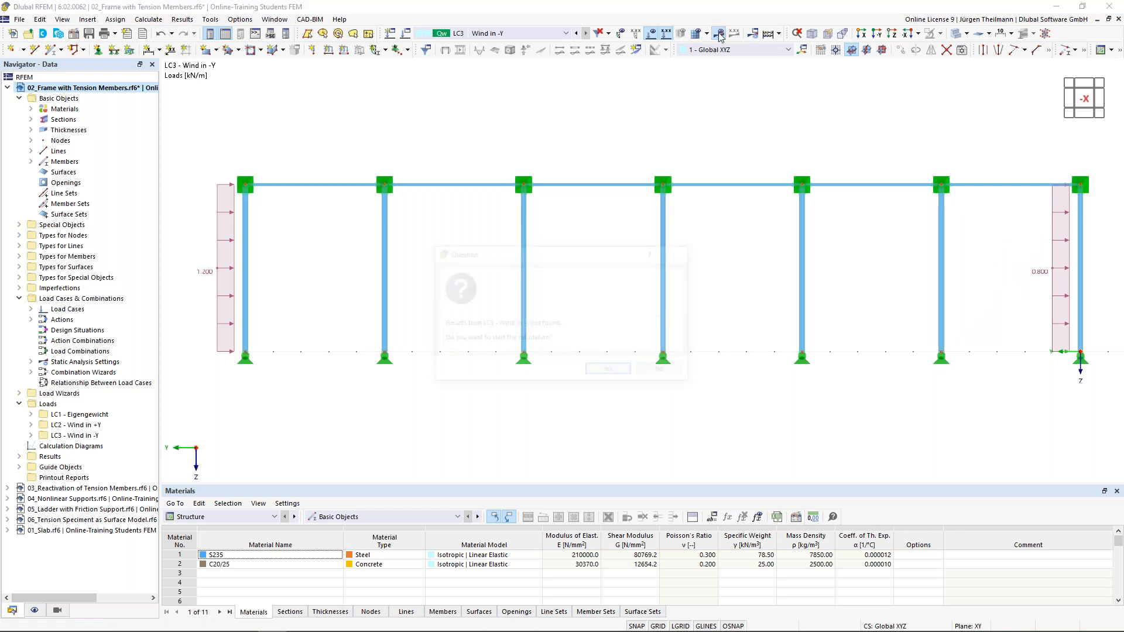
click(607, 377)
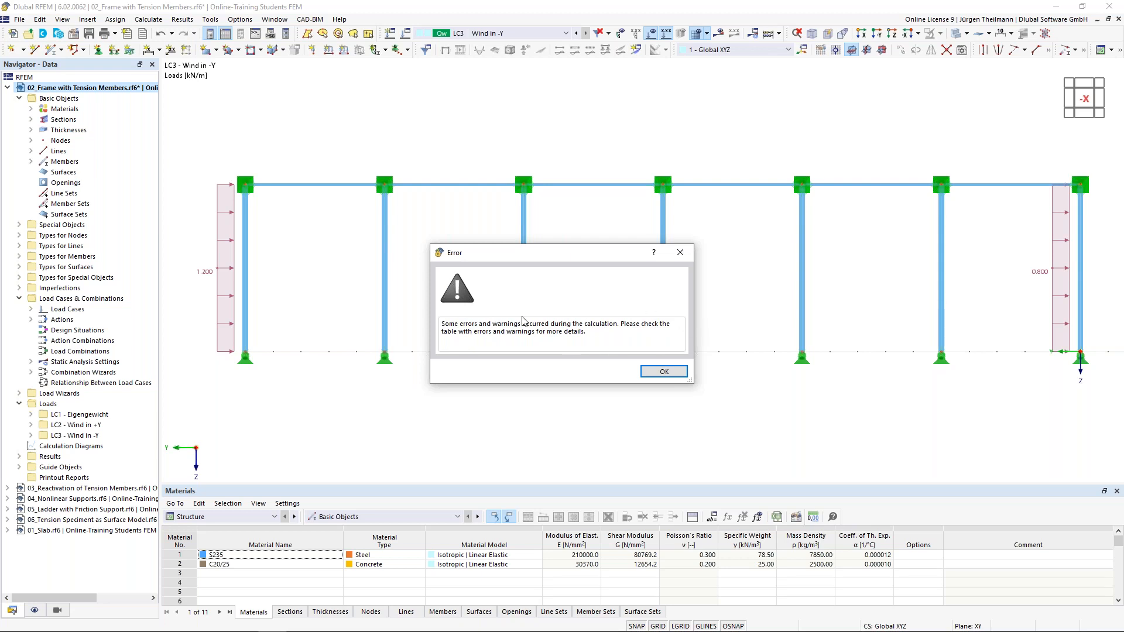
click(664, 372)
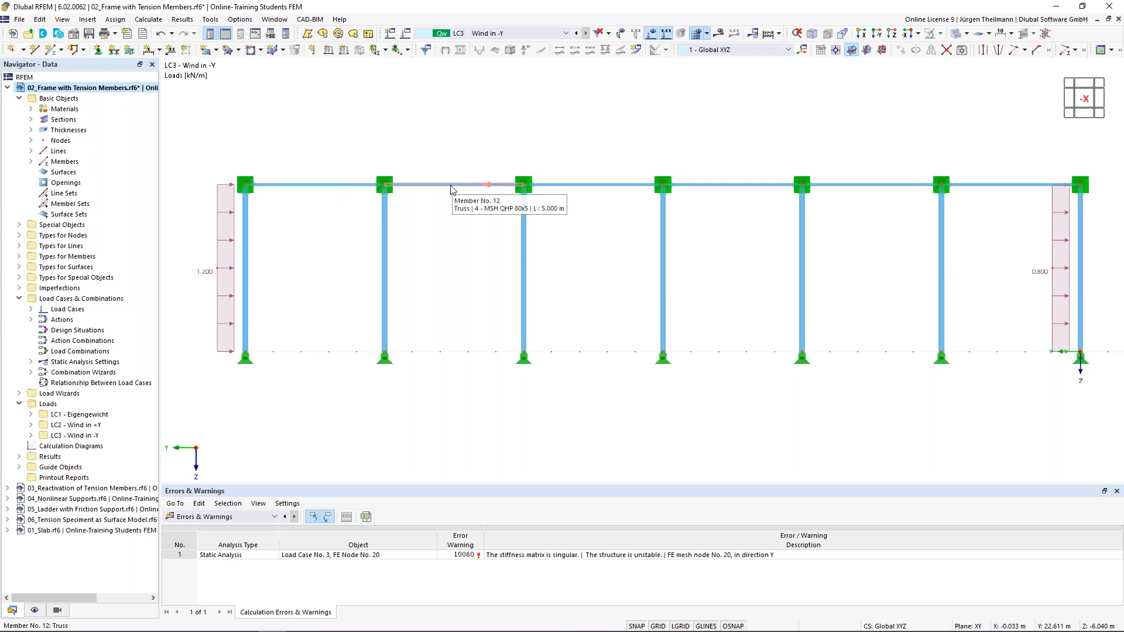
Inspect the member type and properties of the horizontal member above the end bay at Y = 25 to 30 m.
double_click(309, 190)
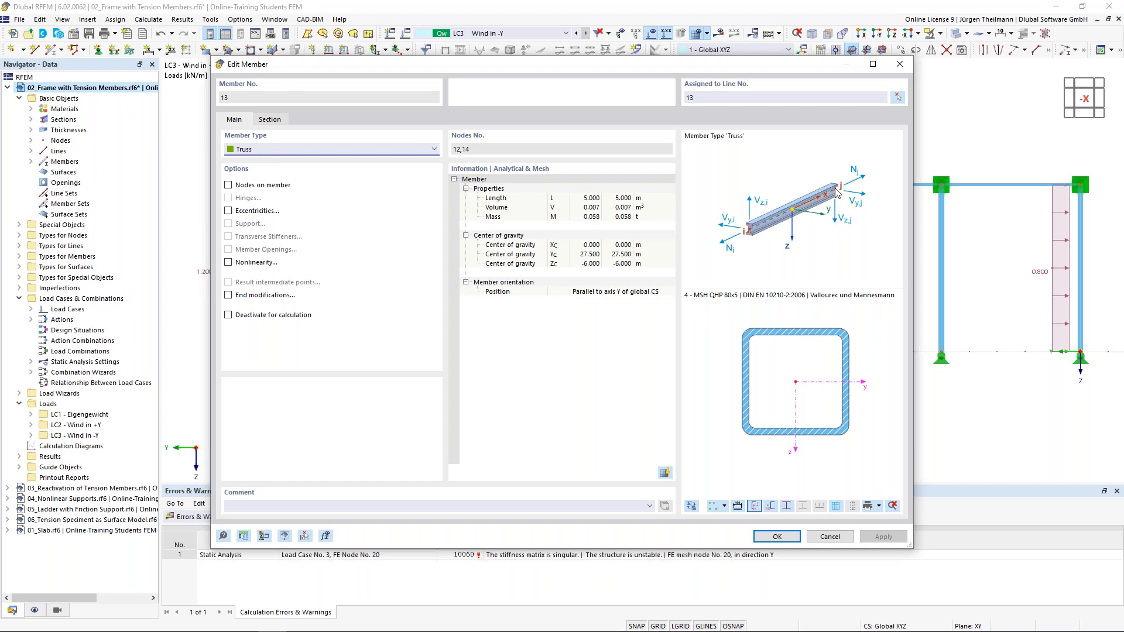
click(838, 542)
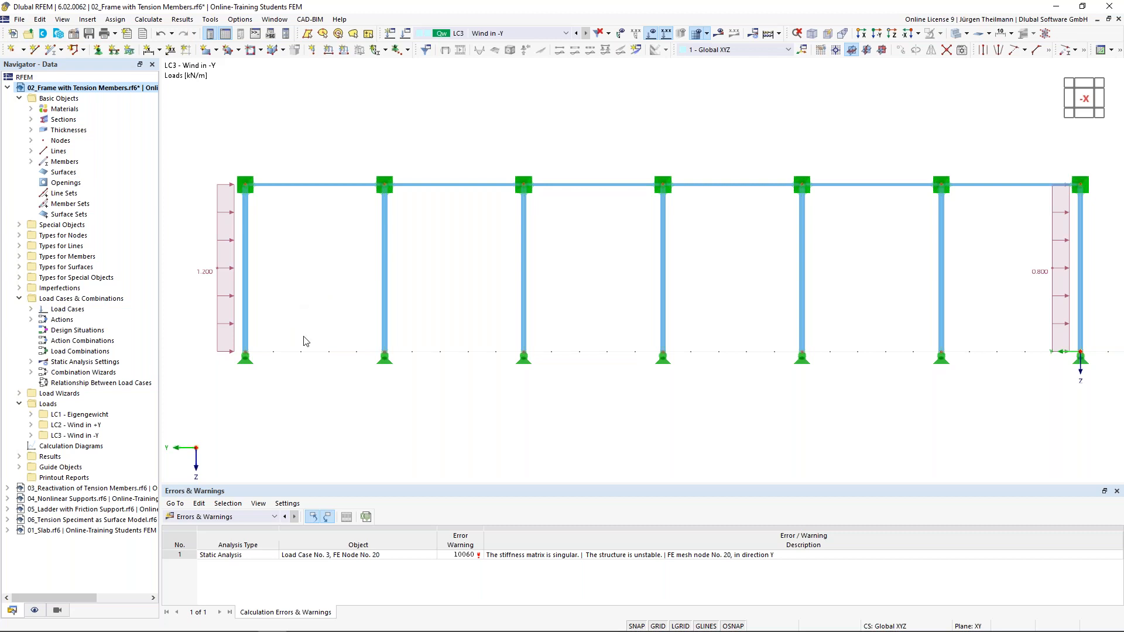
click(51, 50)
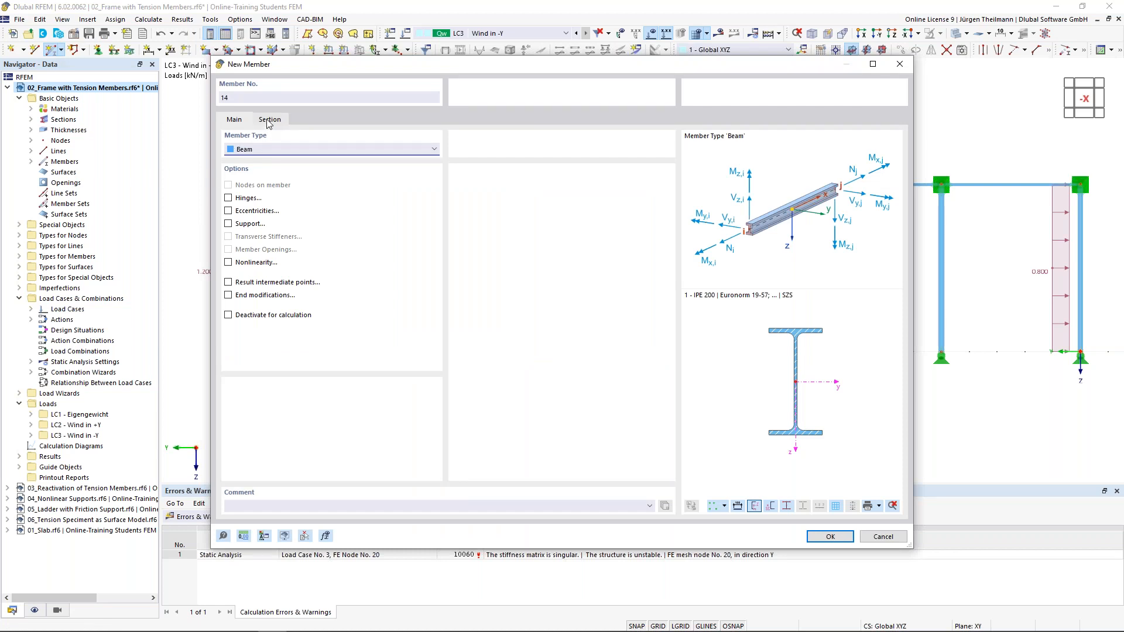
click(268, 122)
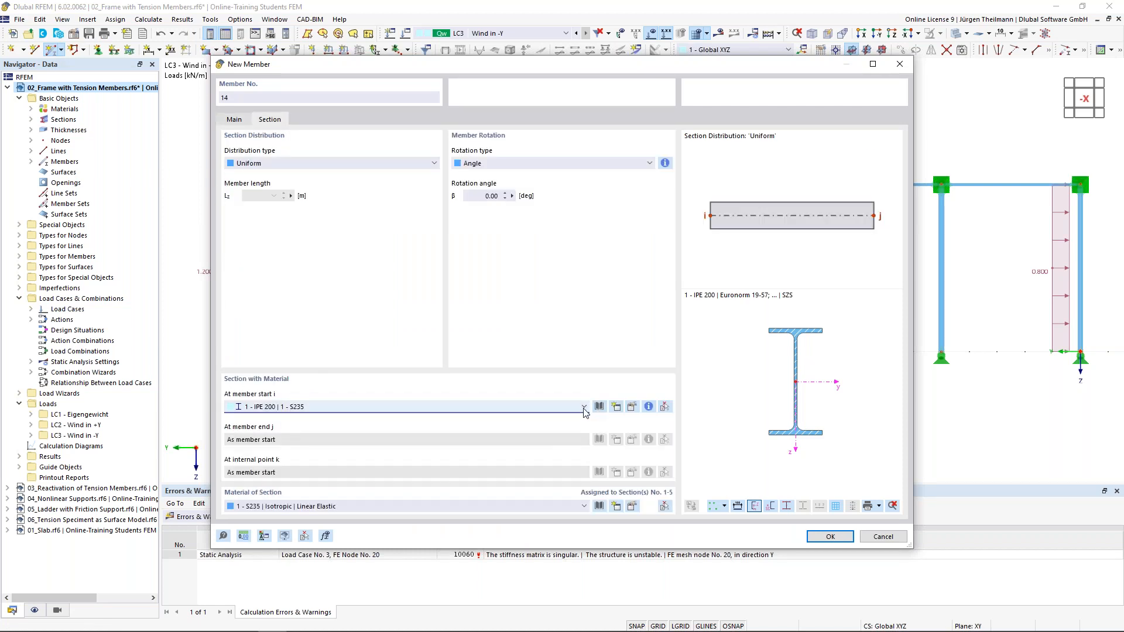
click(584, 407)
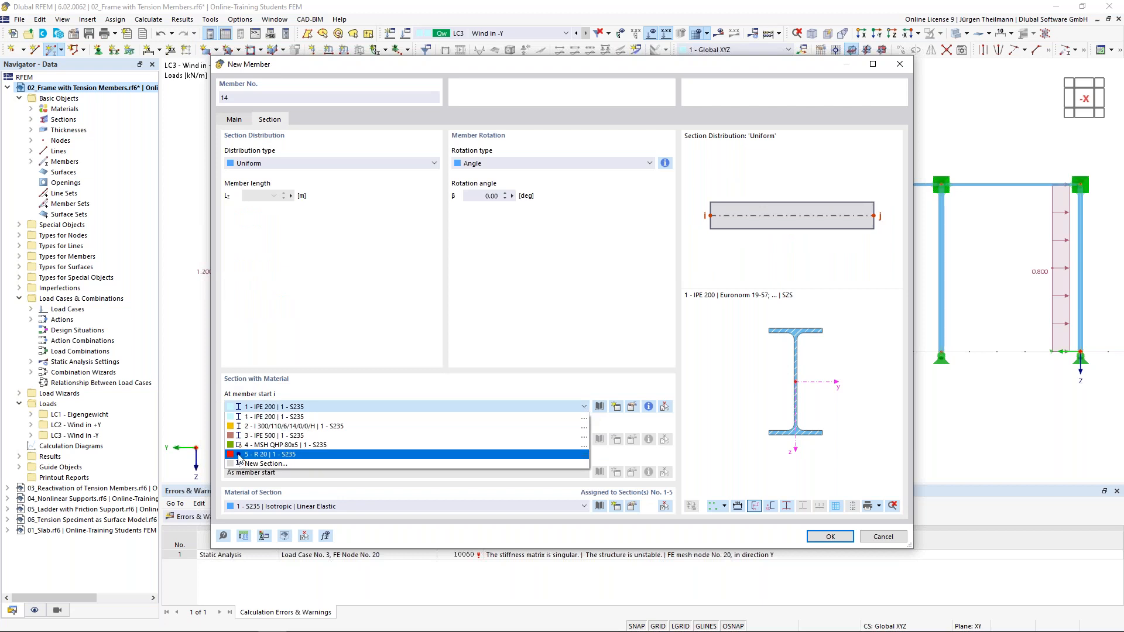
click(269, 454)
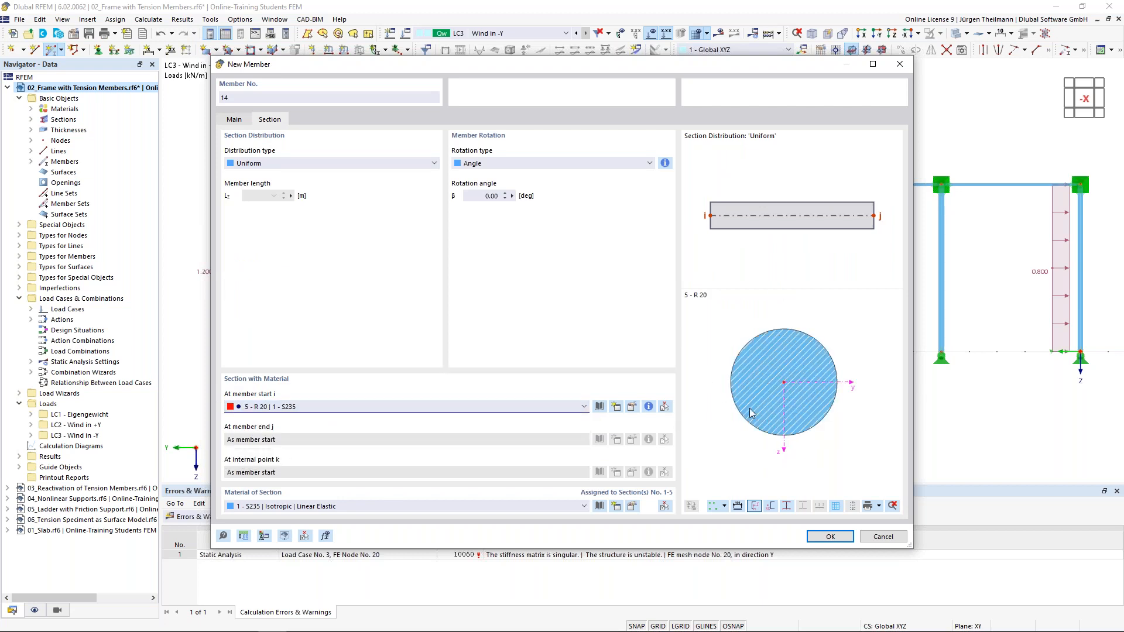
click(829, 537)
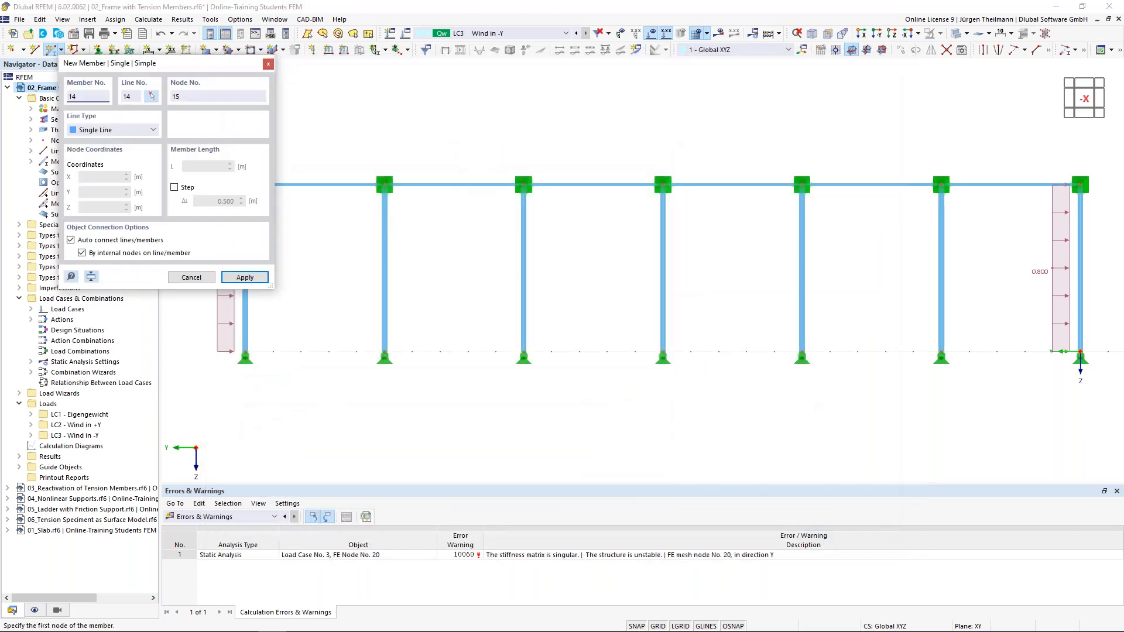
middle_drag(331, 377, 490, 417)
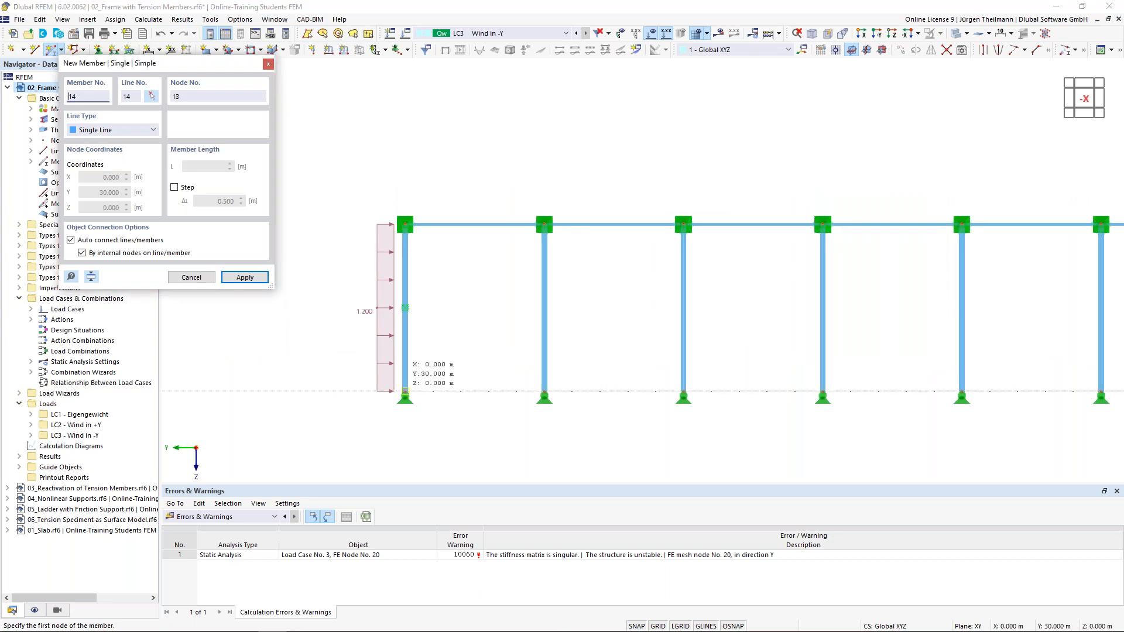
key(Escape)
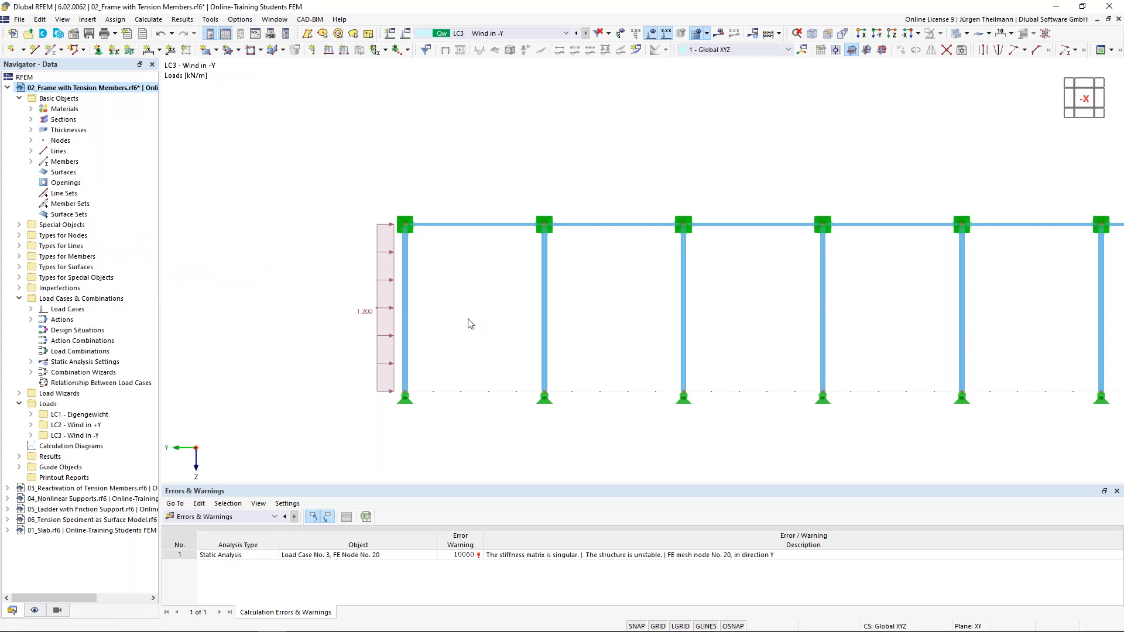
Deactivate the automatic connection of lines and members.
right_click(418, 146)
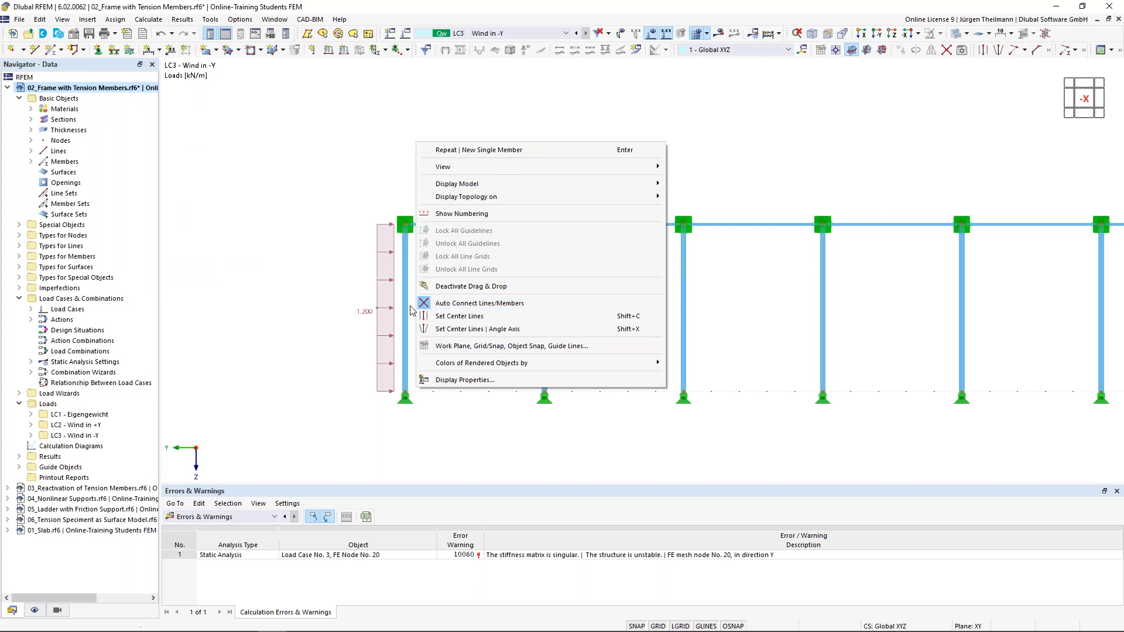
click(480, 304)
right_click(448, 127)
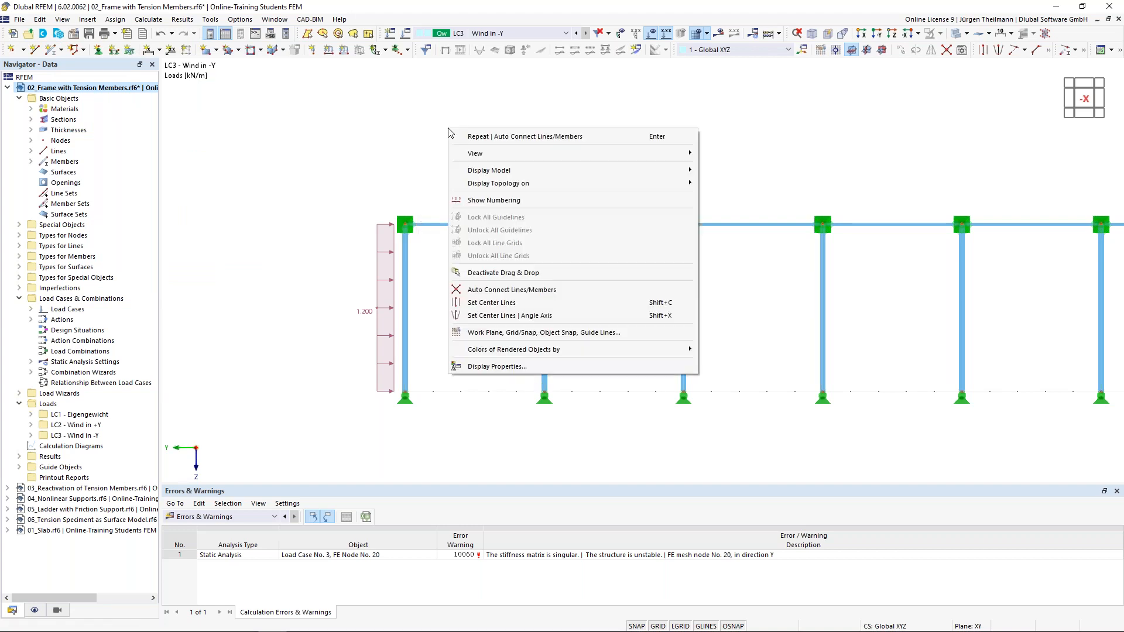
click(318, 153)
Create two crossing diagonal beam members with section R 20, S235, in the end bay between Y = 30 m and Y = 25 m, discarding the existing results.
click(50, 47)
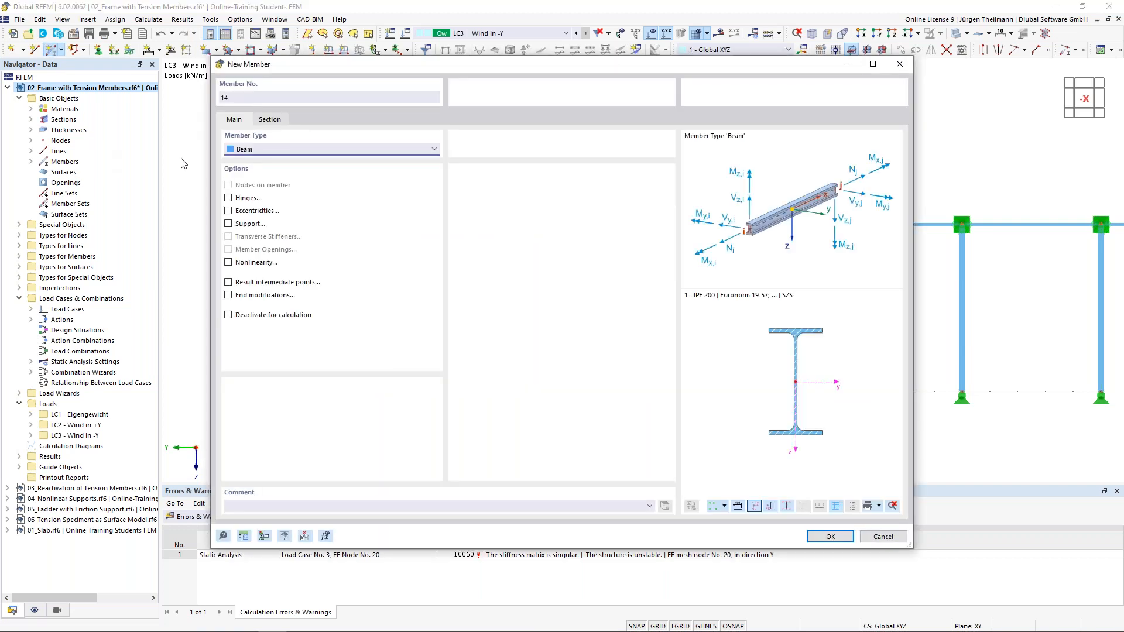
click(270, 120)
click(303, 410)
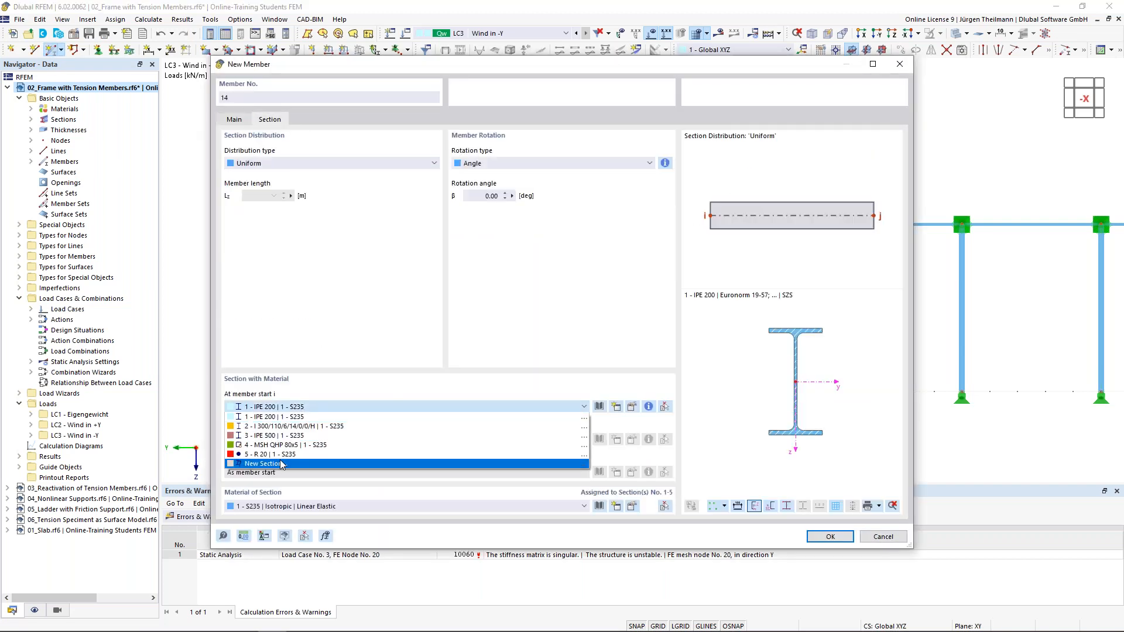
click(478, 467)
click(830, 537)
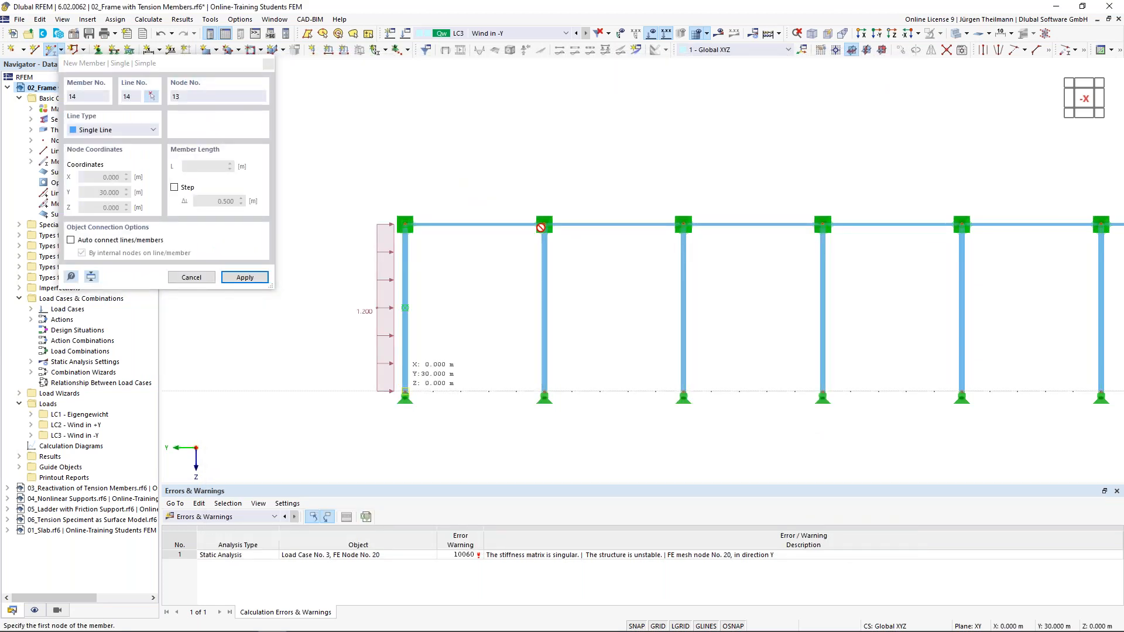
click(544, 224)
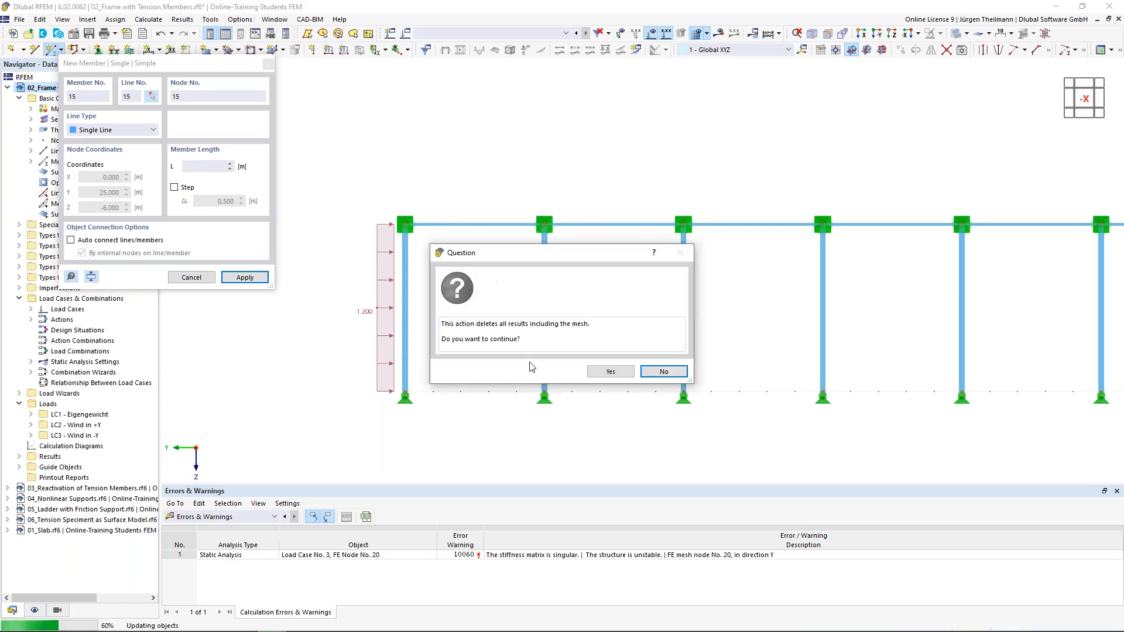
click(609, 371)
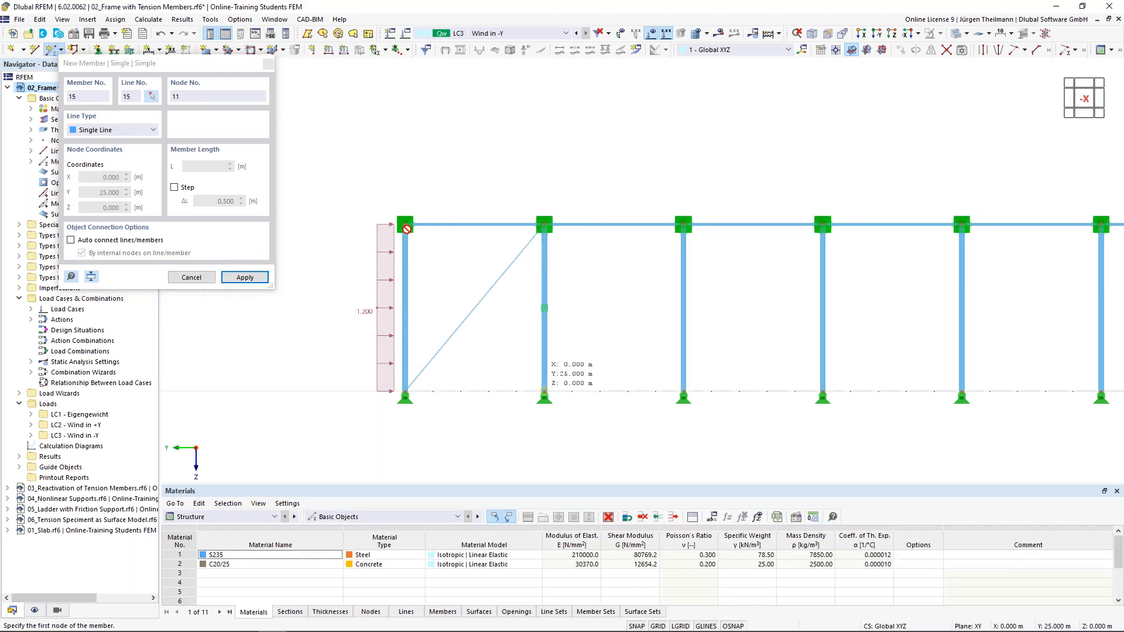
click(407, 226)
click(544, 391)
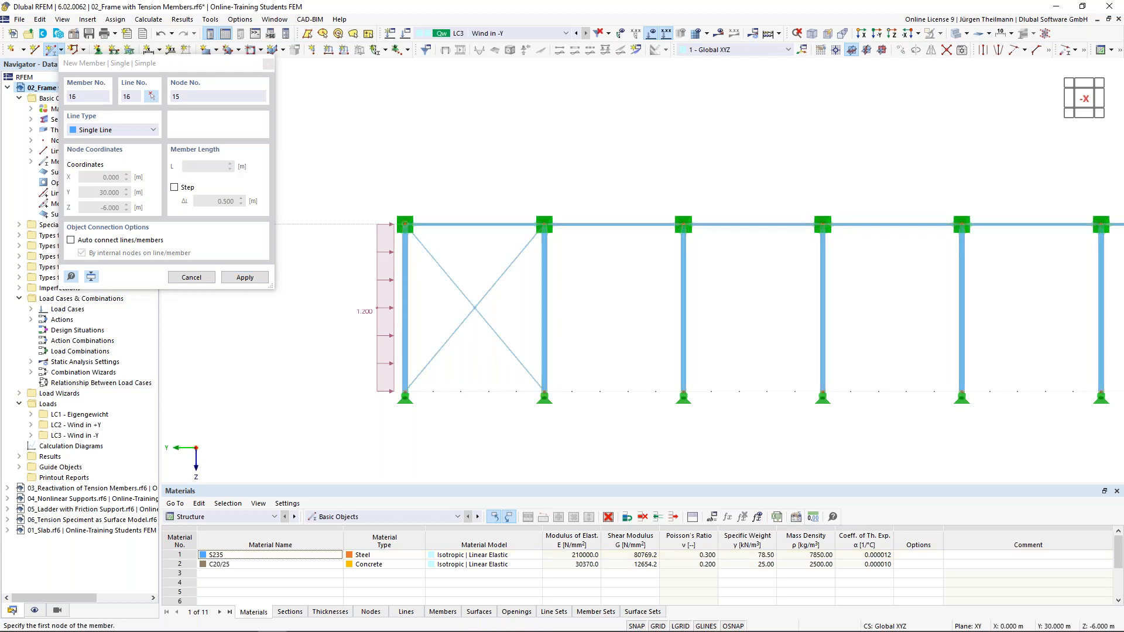
scroll(406, 226, down, 3)
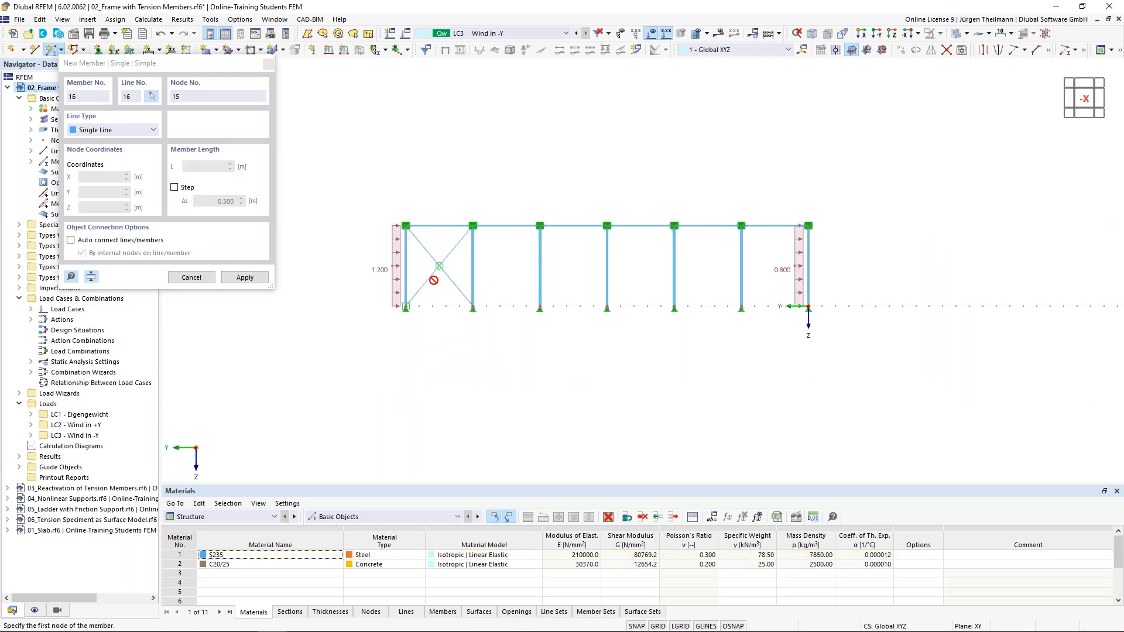
scroll(437, 270, up, 5)
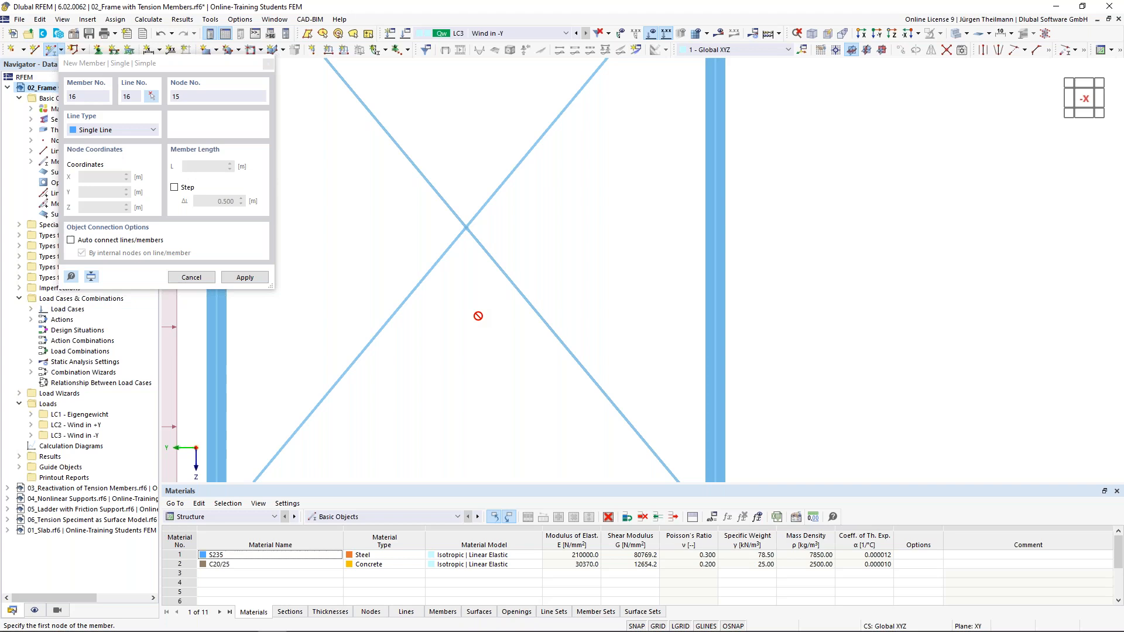
Create two crossing diagonal beam members with section R 20 in the end bay between Y = 5 m and Y = 0 m.
scroll(478, 317, down, 3)
scroll(916, 356, down, 3)
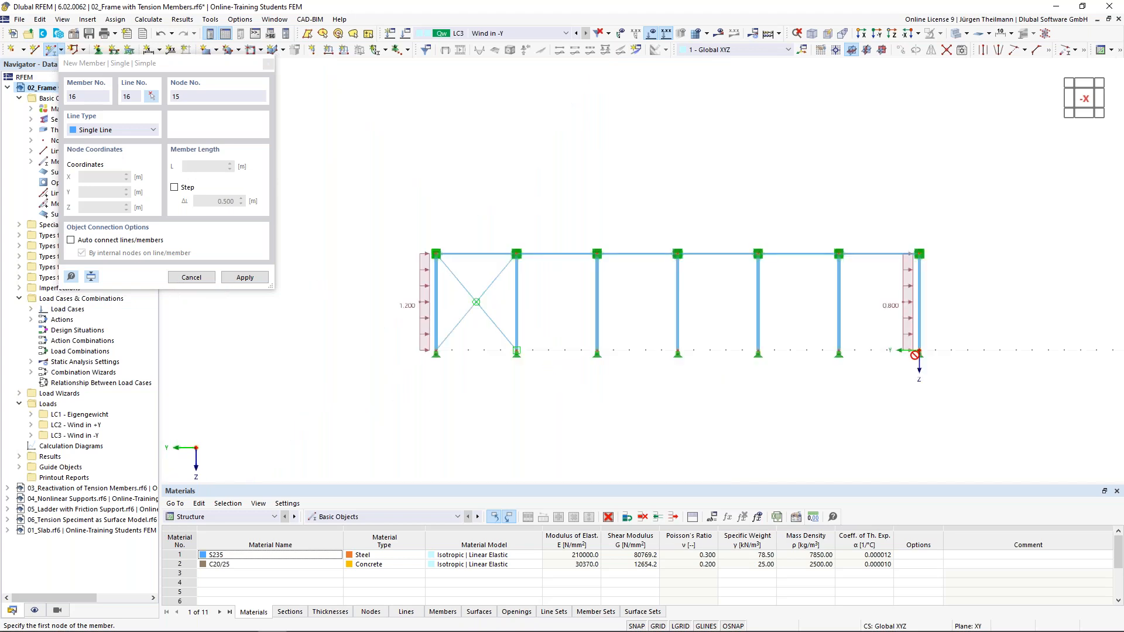
scroll(895, 346, up, 5)
scroll(650, 366, down, 2)
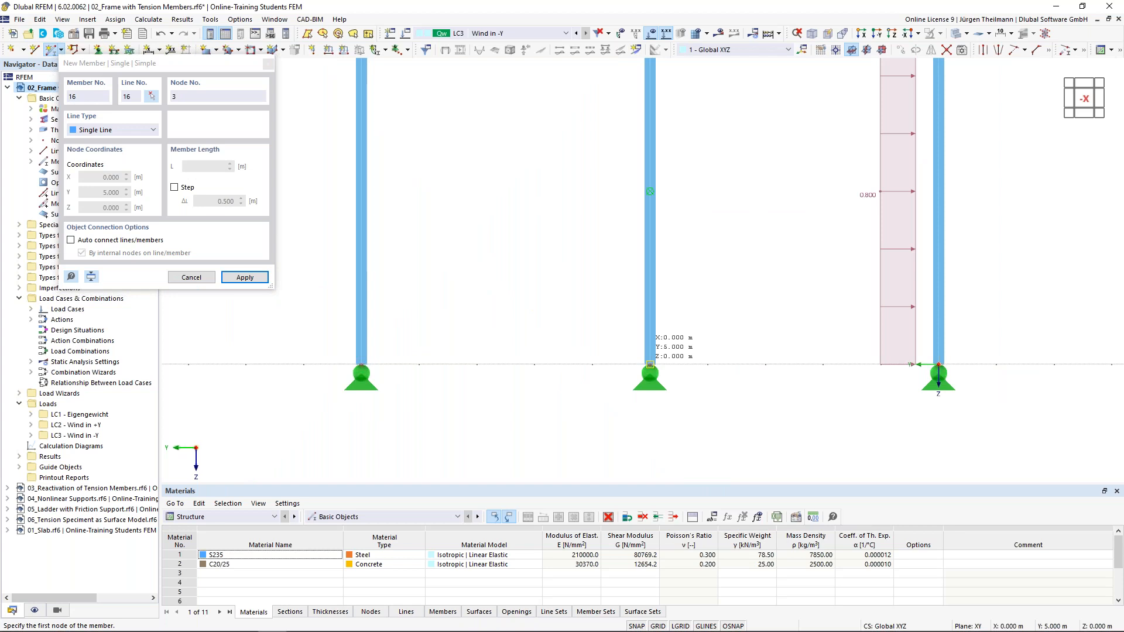
click(650, 364)
middle_drag(664, 331, 604, 452)
click(878, 139)
scroll(755, 225, down, 3)
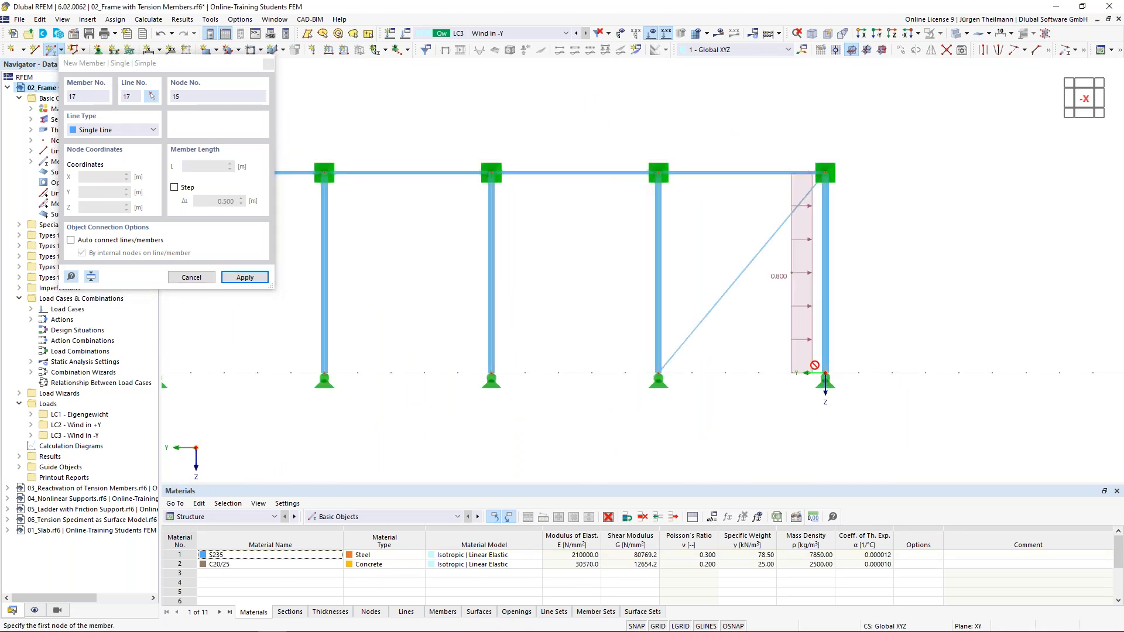
text(1)
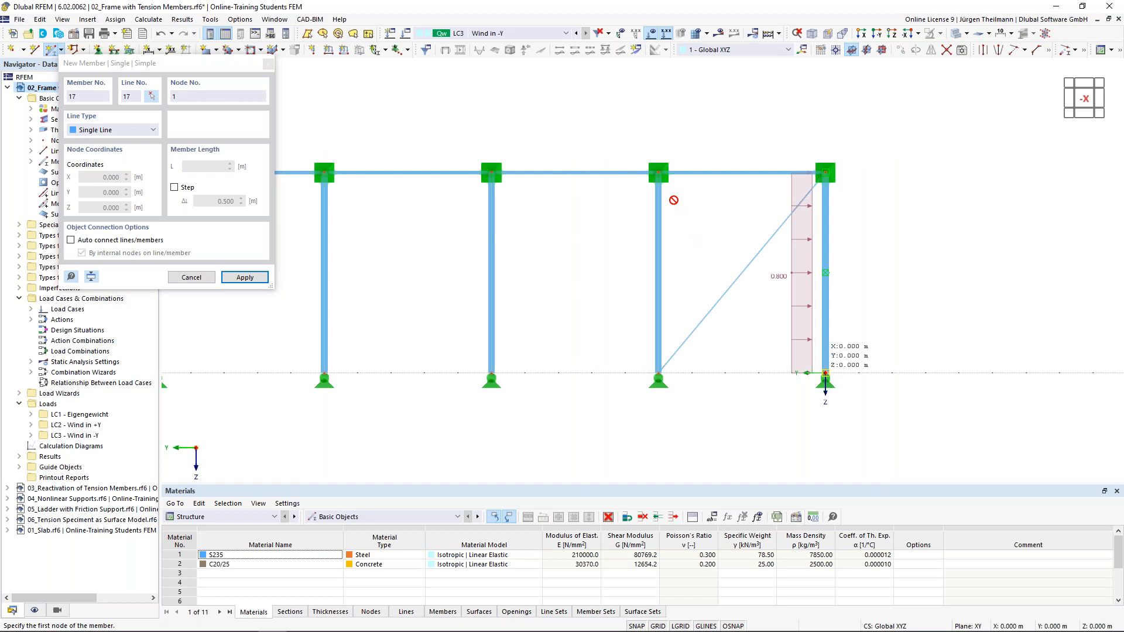
click(659, 173)
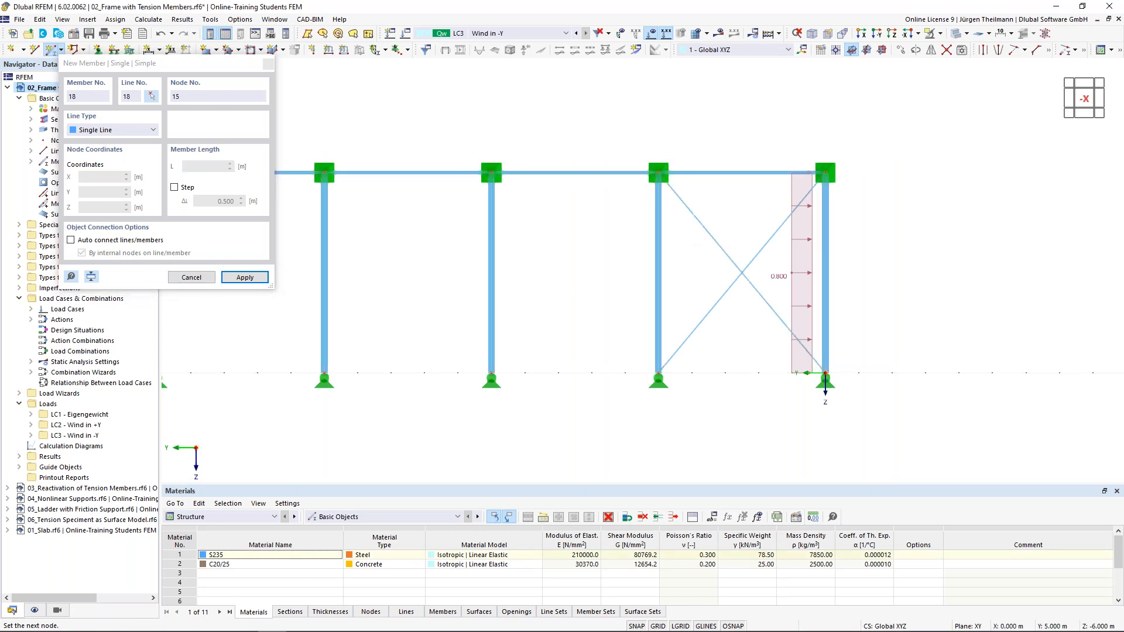
key(Escape)
key(Escape)
scroll(597, 252, down, 1)
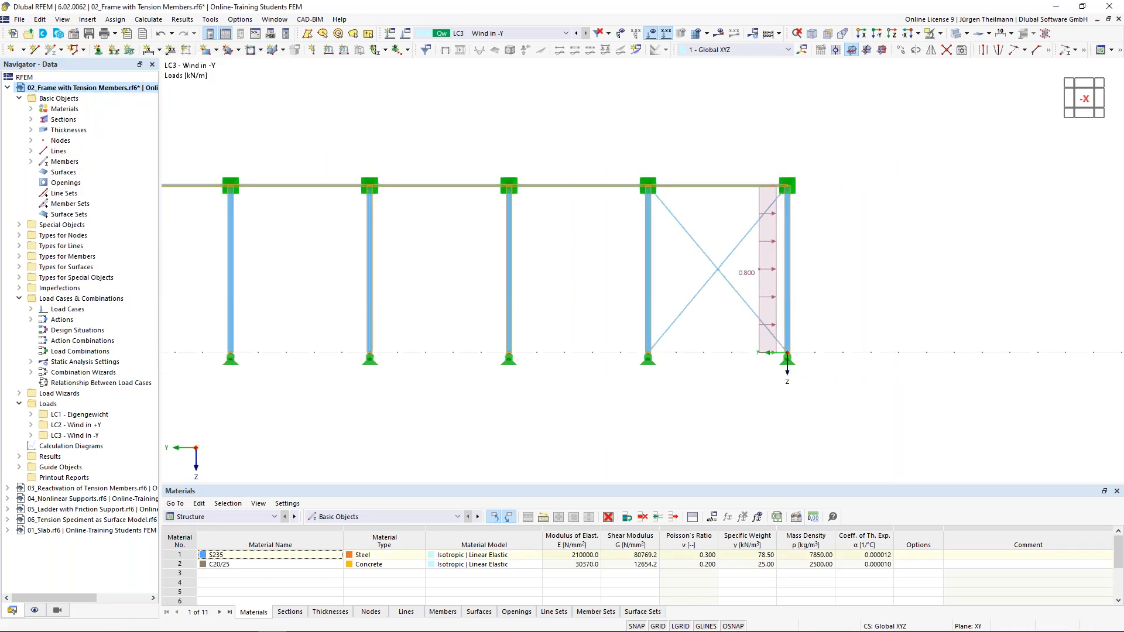
scroll(1112, 216, down, 2)
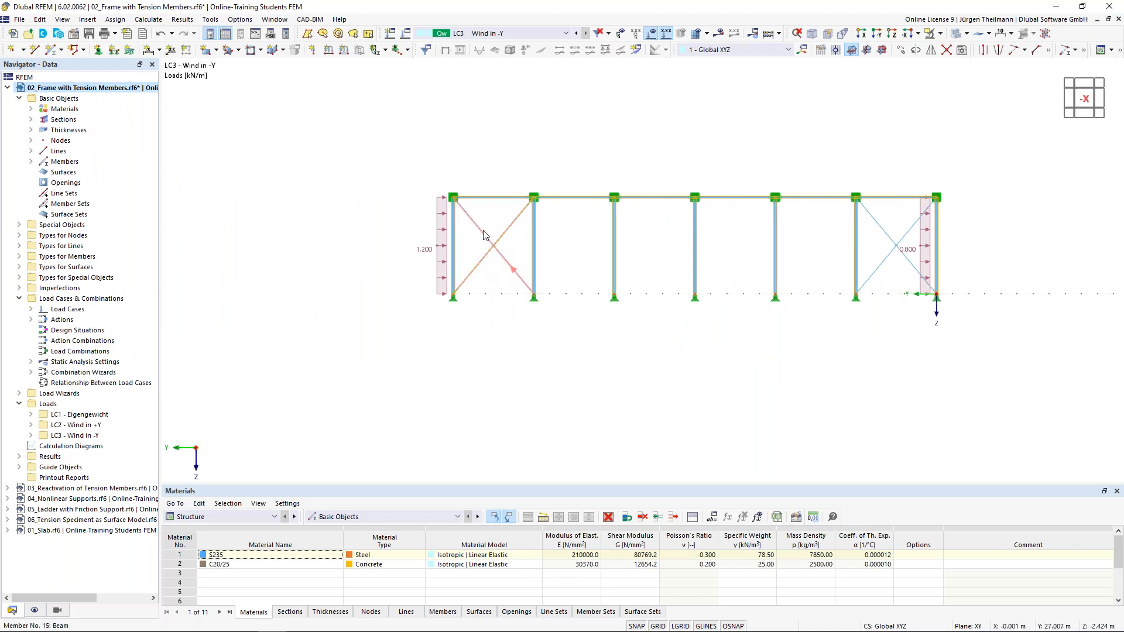
Calculate load case LC3 - Wind in -Y with the rebuilt bracing and examine the uY deformations of both end bays.
click(581, 242)
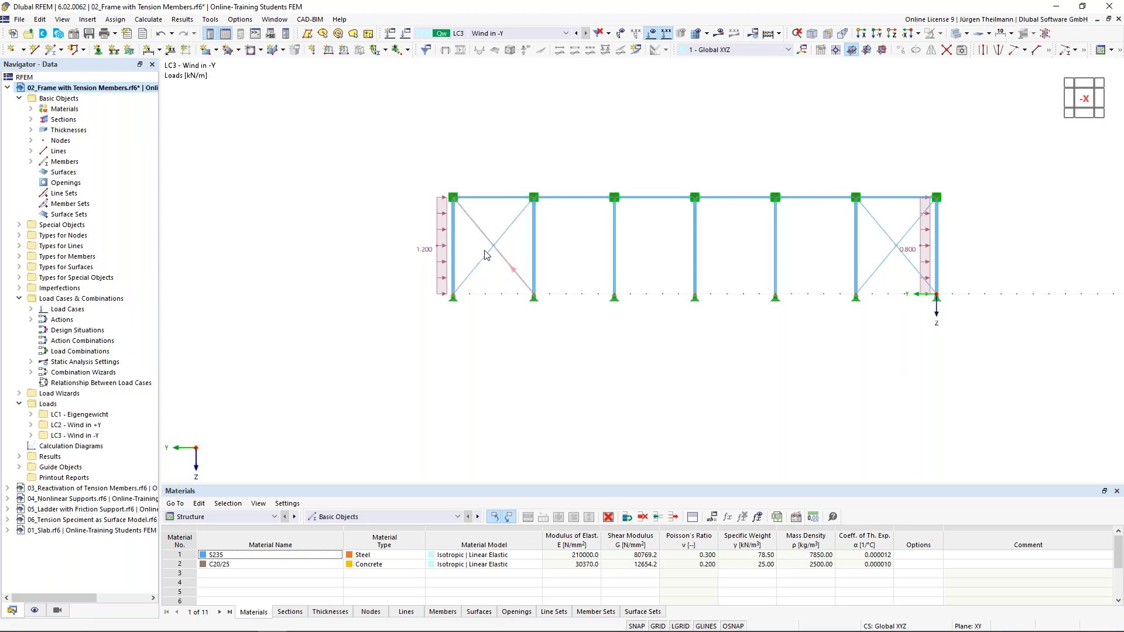
click(724, 35)
click(619, 374)
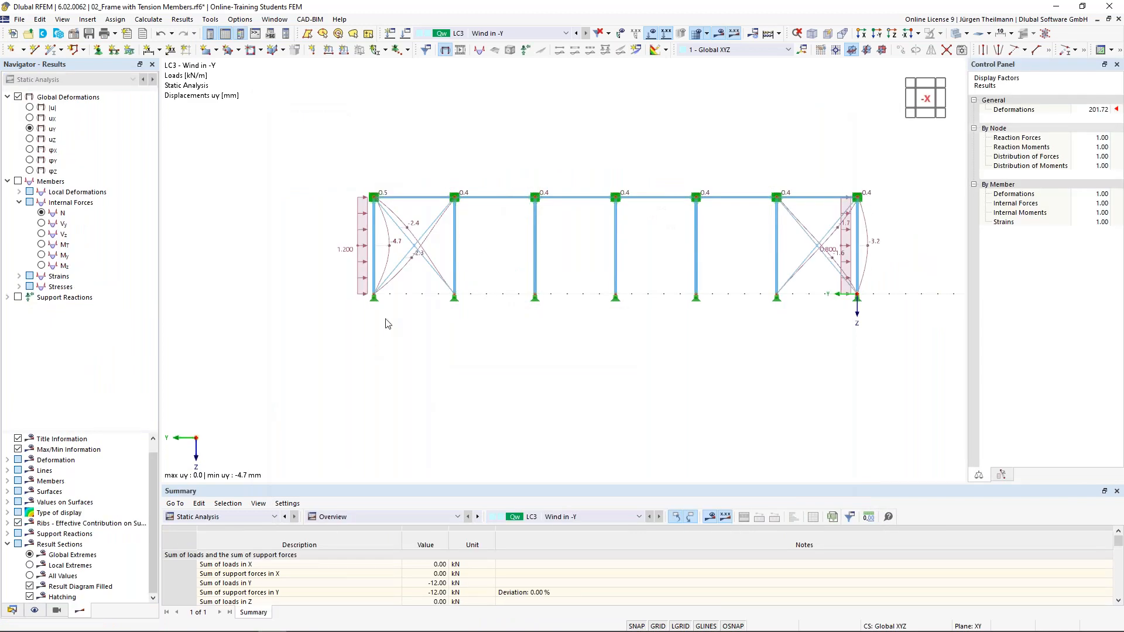
scroll(414, 262, up, 2)
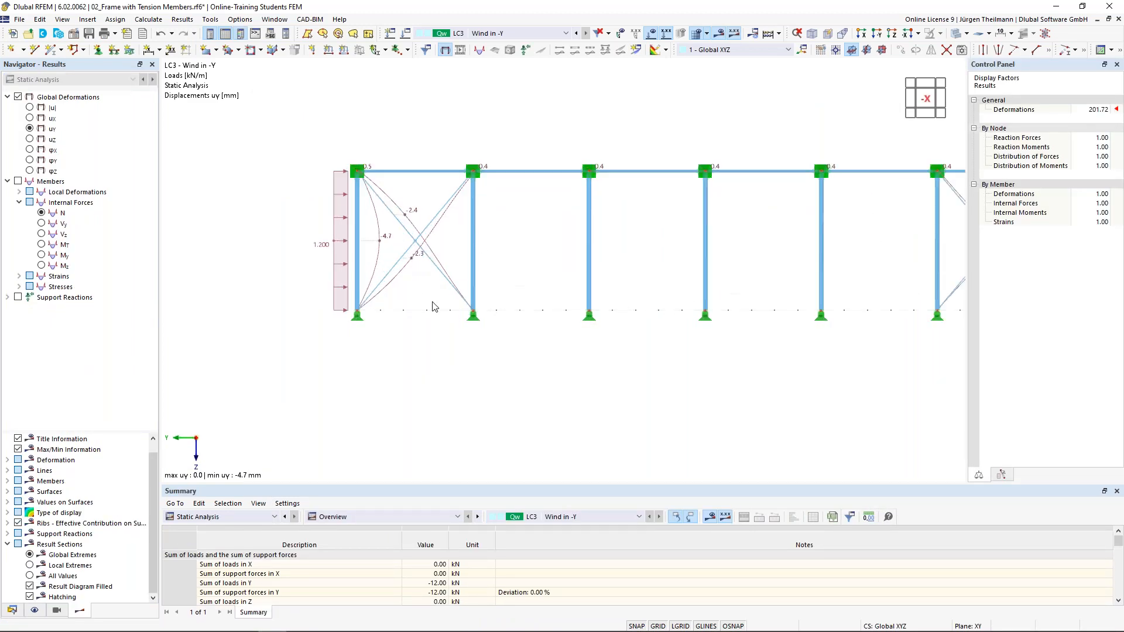
middle_drag(433, 307, 351, 370)
middle_drag(519, 422, 487, 391)
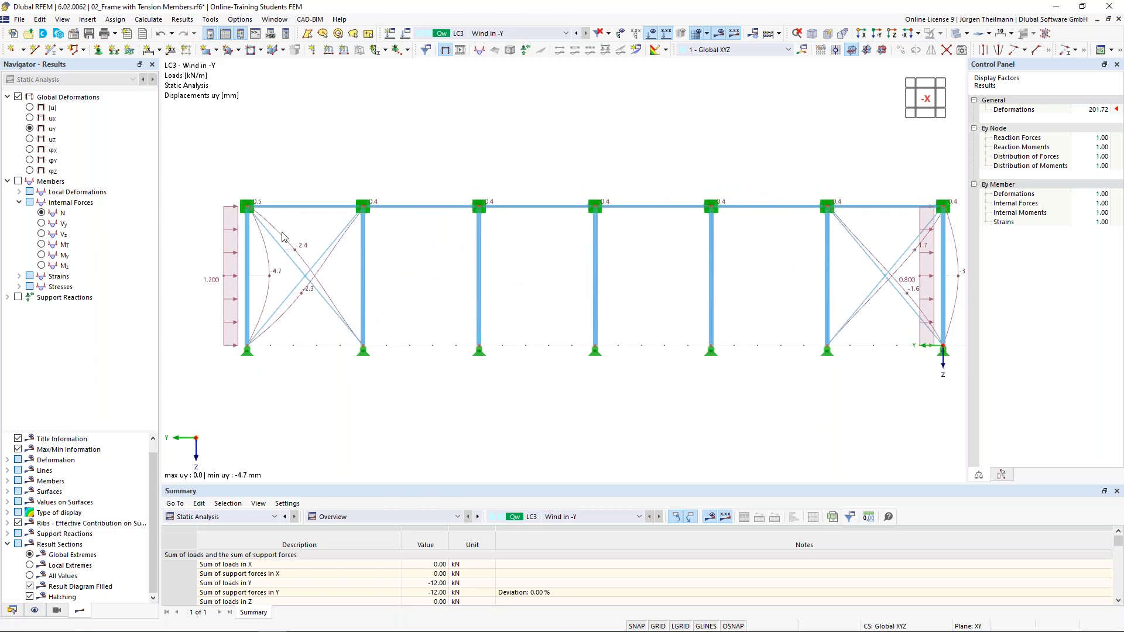
Display the member axial forces N for LC3 and examine the tension and compression in the crossing diagonals.
click(19, 182)
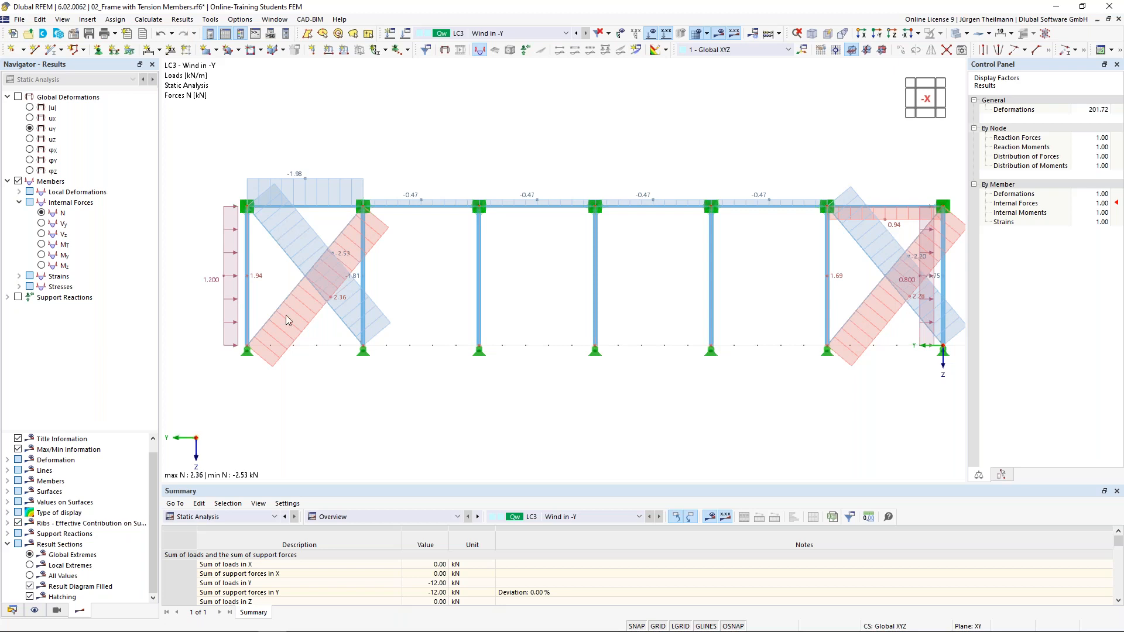
scroll(281, 297, up, 1)
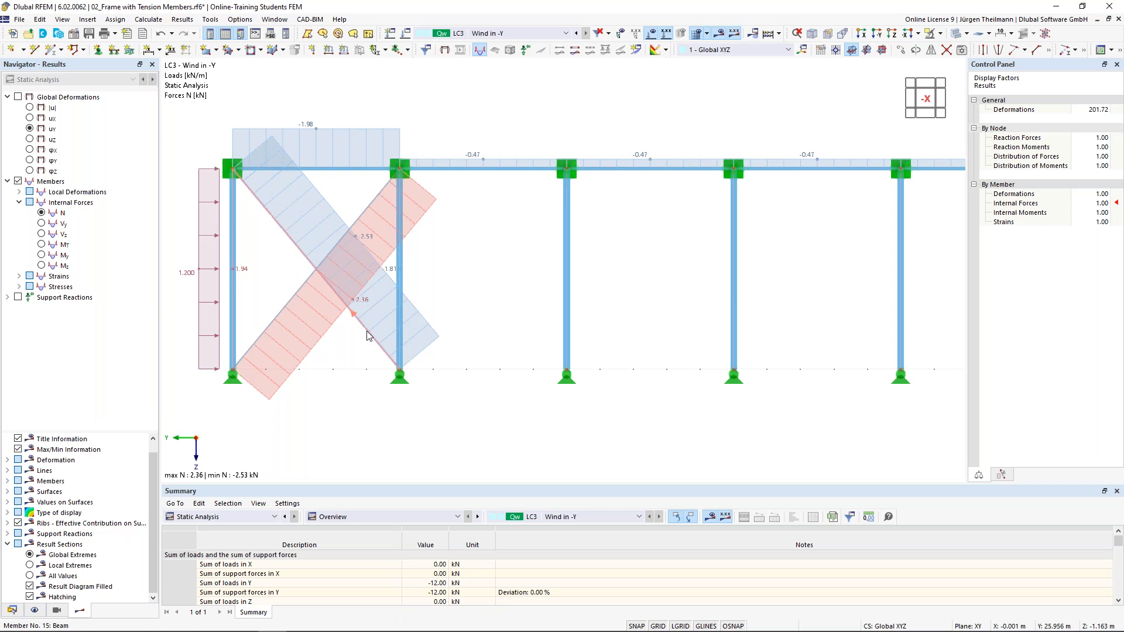
scroll(369, 332, down, 4)
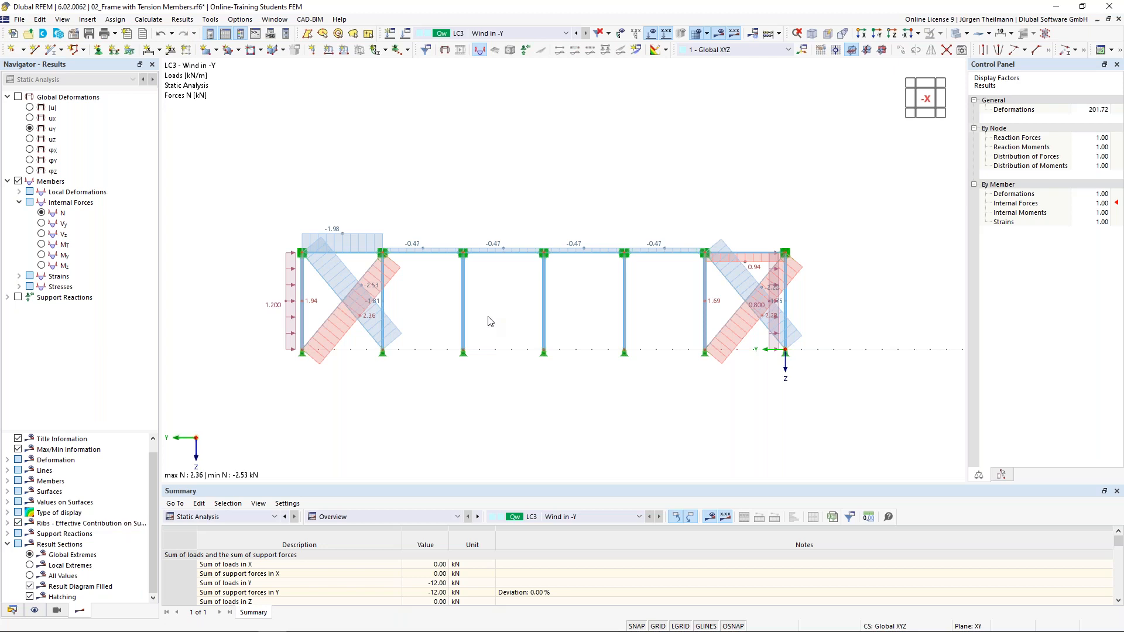
Activate a member nonlinearity for the four diagonals, members 14-17, and assign the type Failure if compression.
scroll(326, 342, up, 2)
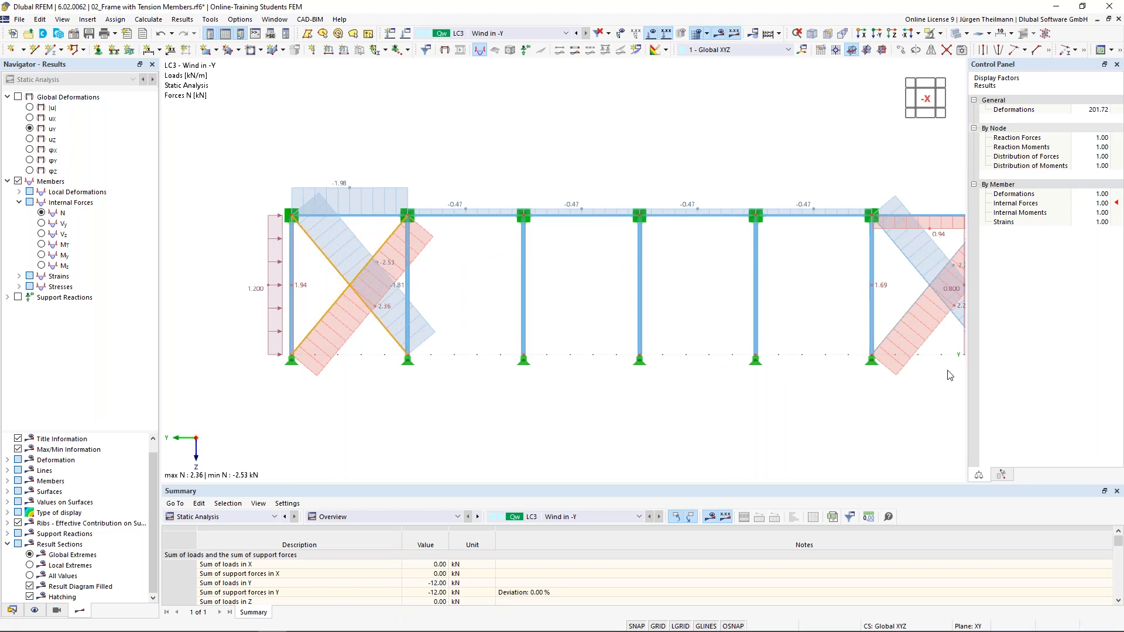
double_click(911, 308)
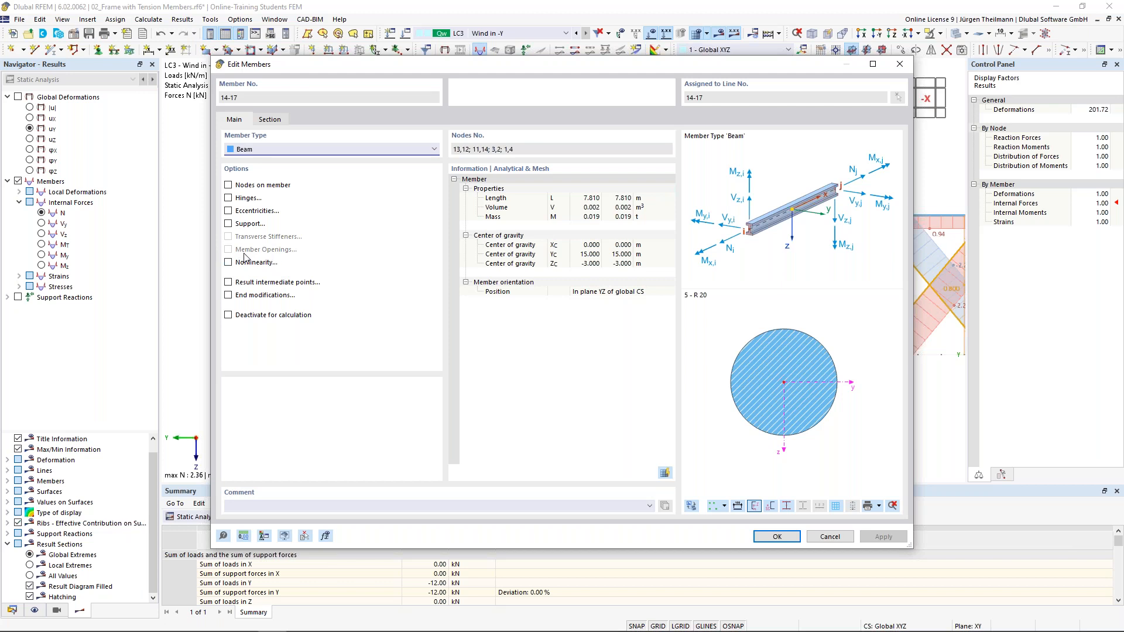
click(228, 263)
click(327, 121)
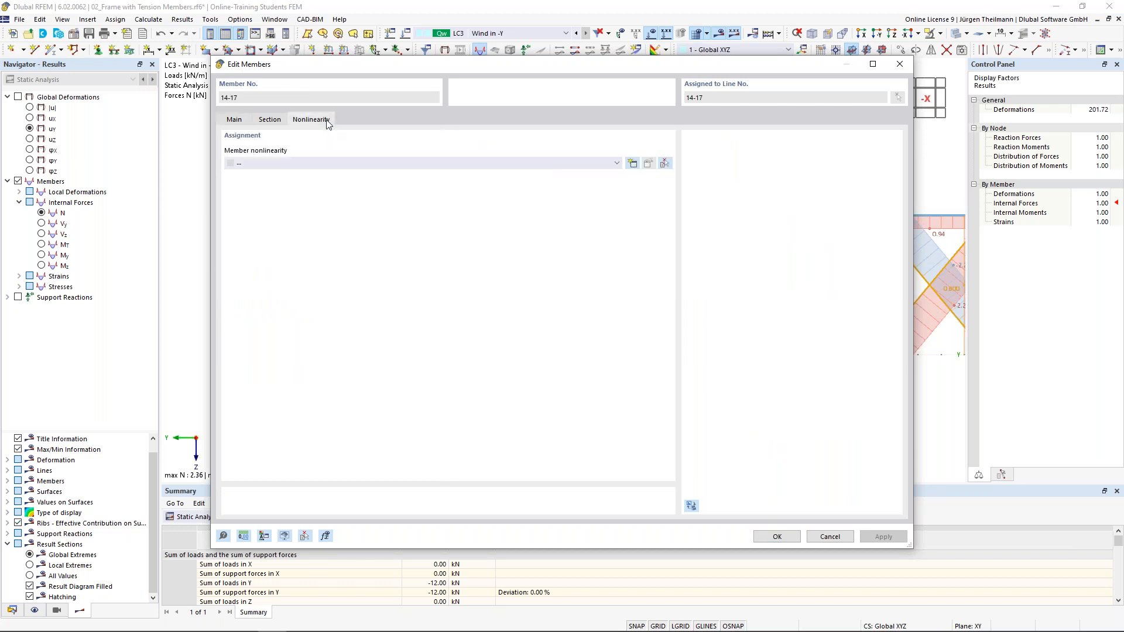
click(378, 164)
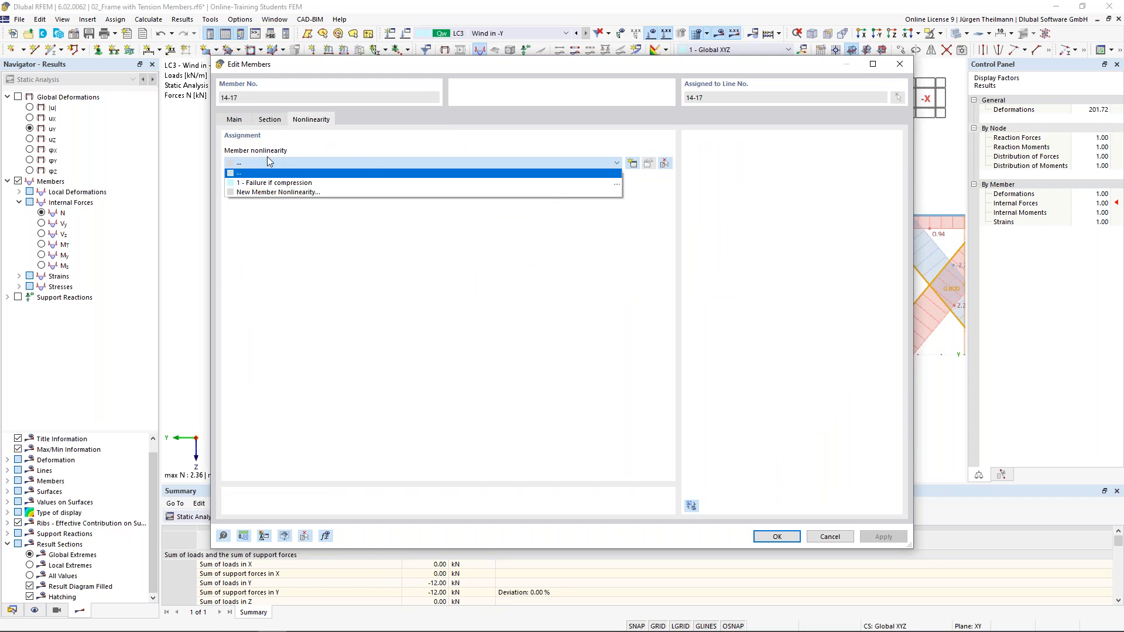
click(306, 182)
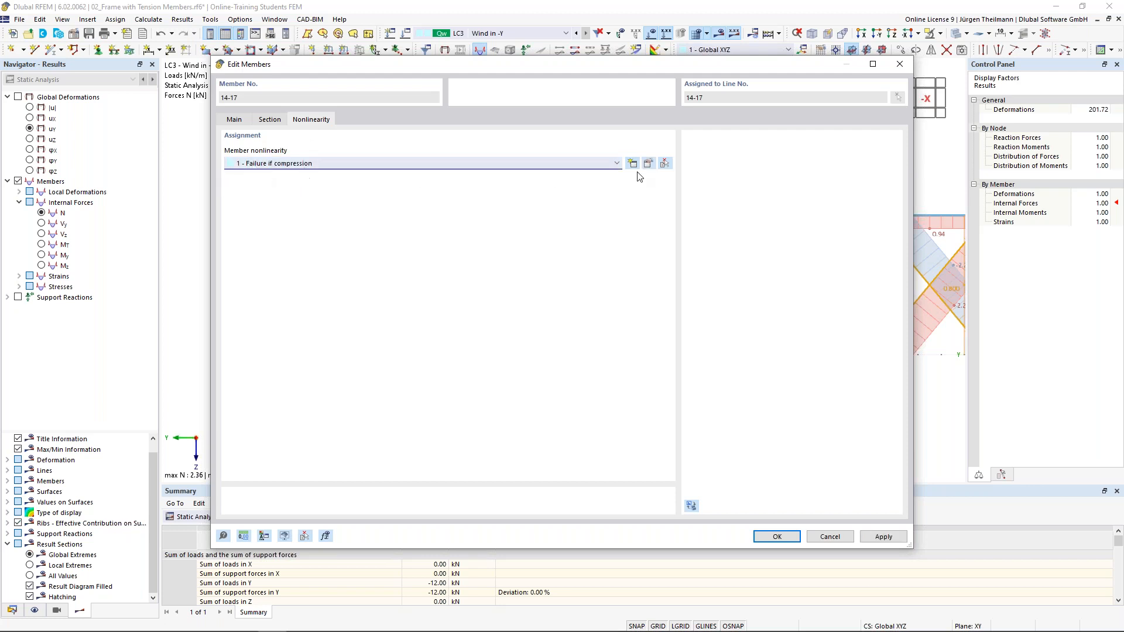
Review the available nonlinearity types, try Failure if compression - with slippage, and return the type to Failure if compression.
click(650, 164)
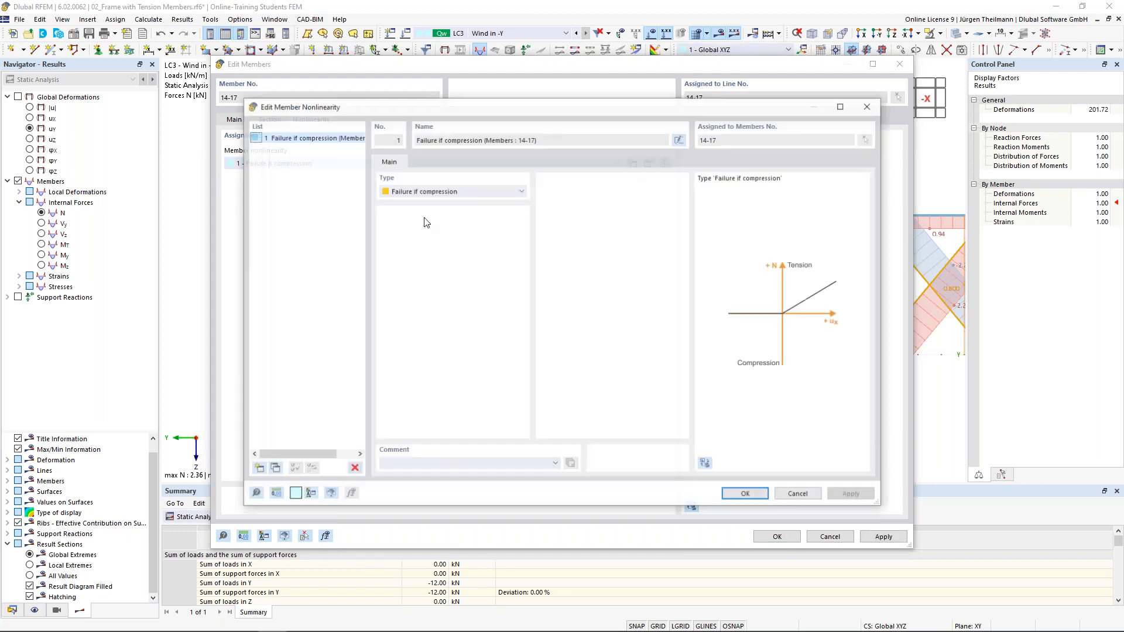
click(522, 191)
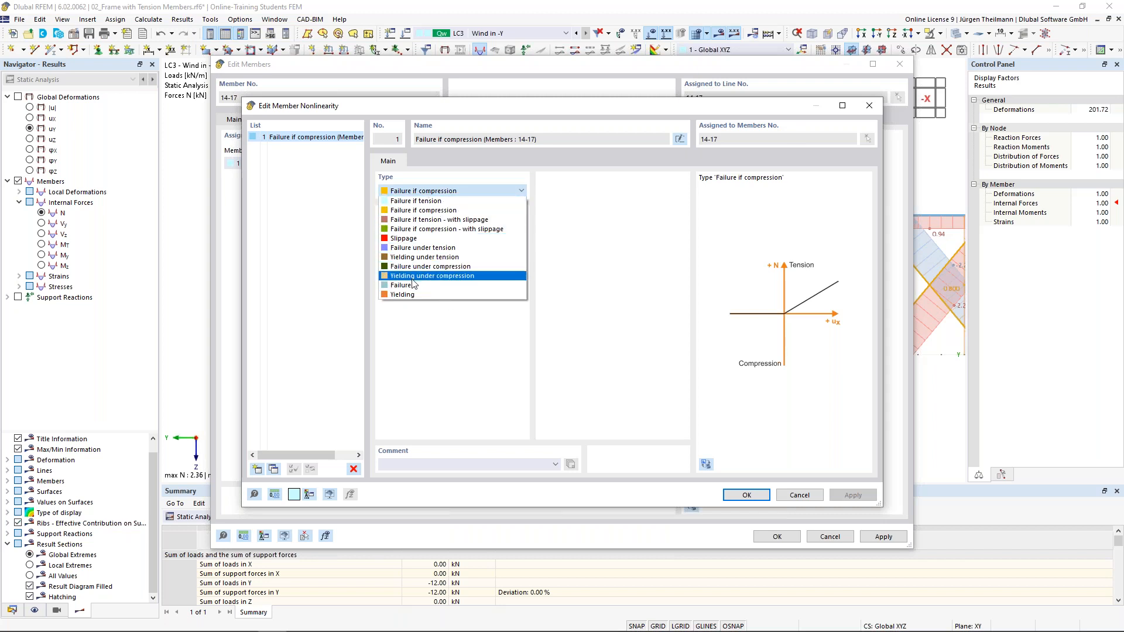
click(473, 191)
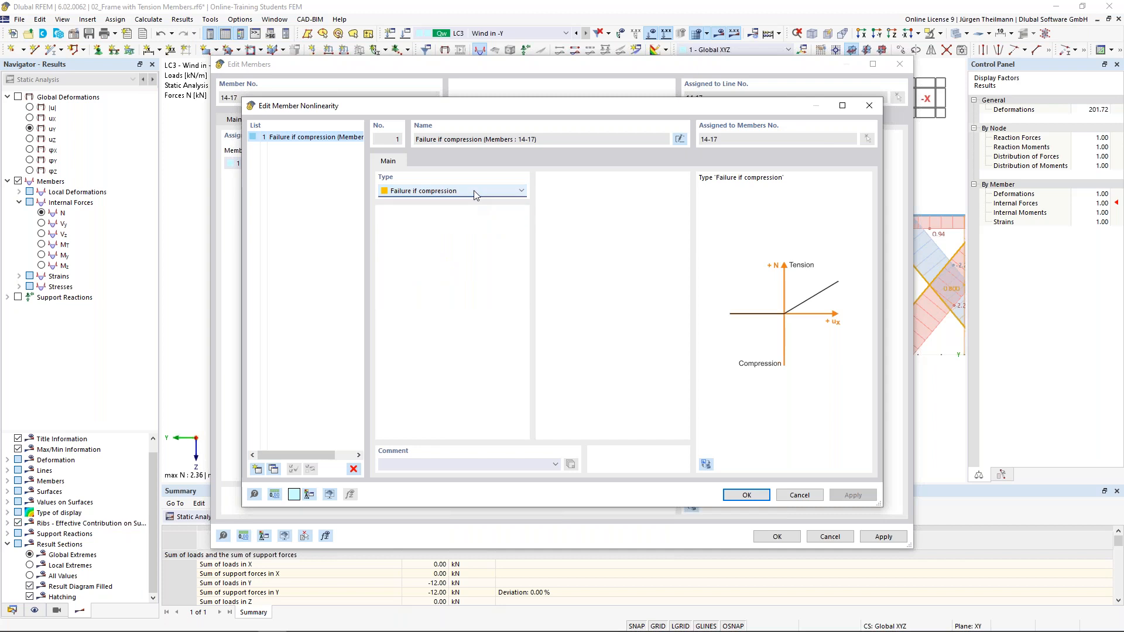
click(473, 191)
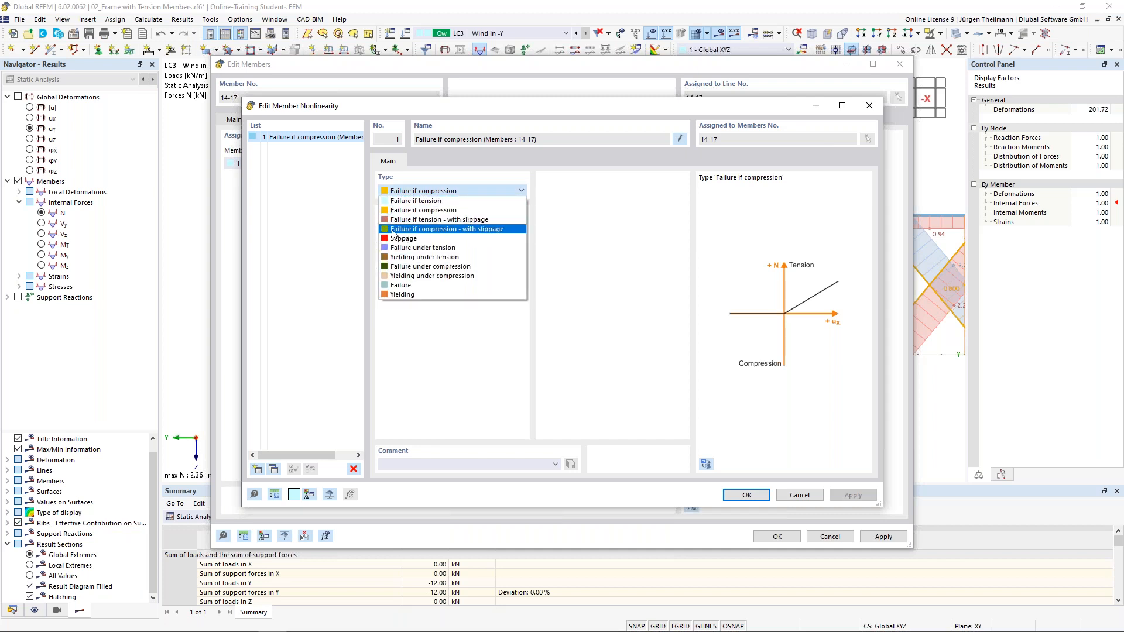
click(498, 231)
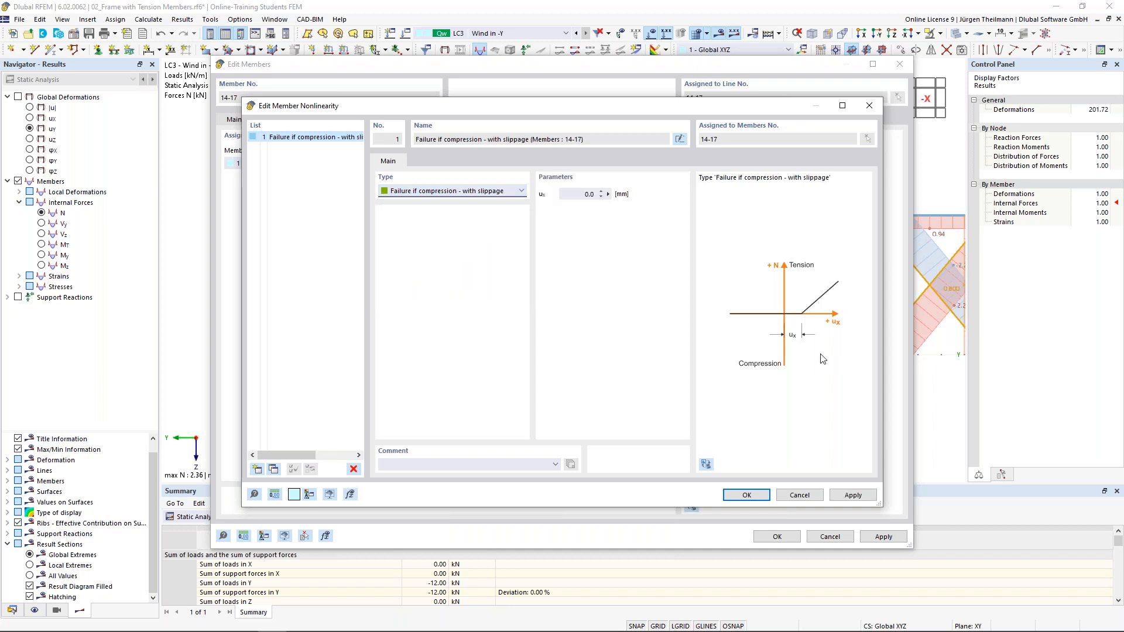
click(562, 194)
click(523, 191)
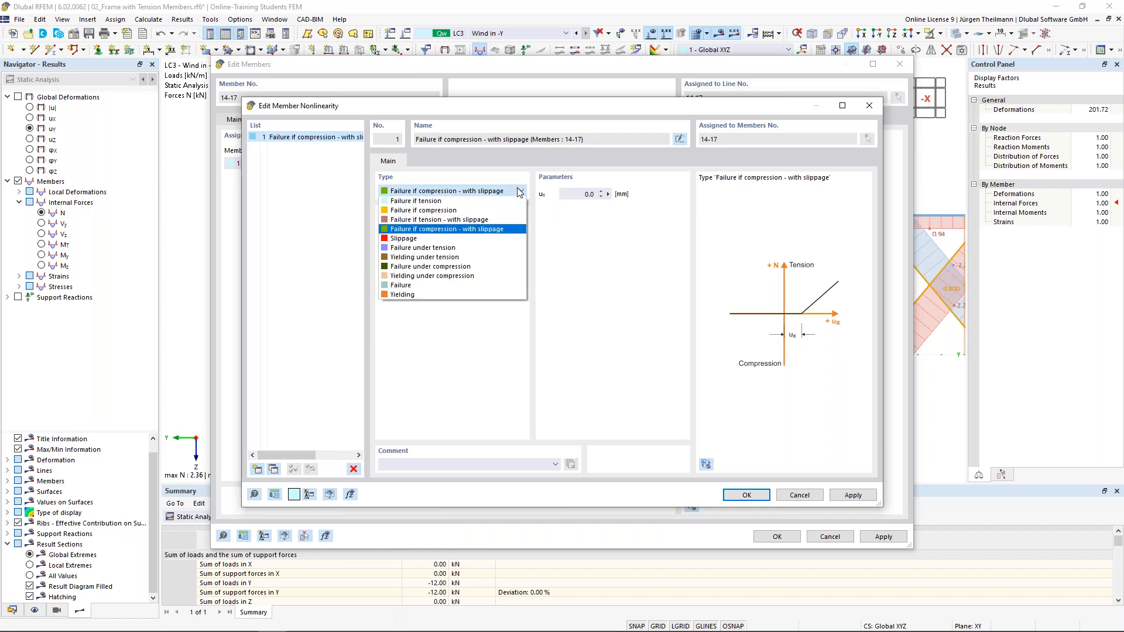
click(395, 210)
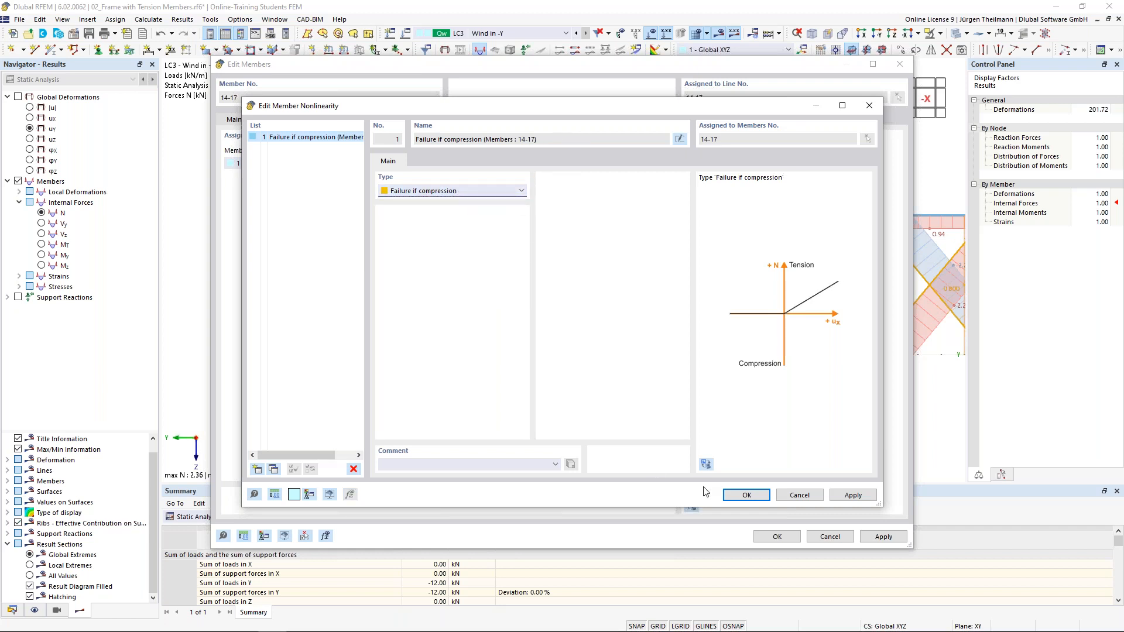
click(747, 495)
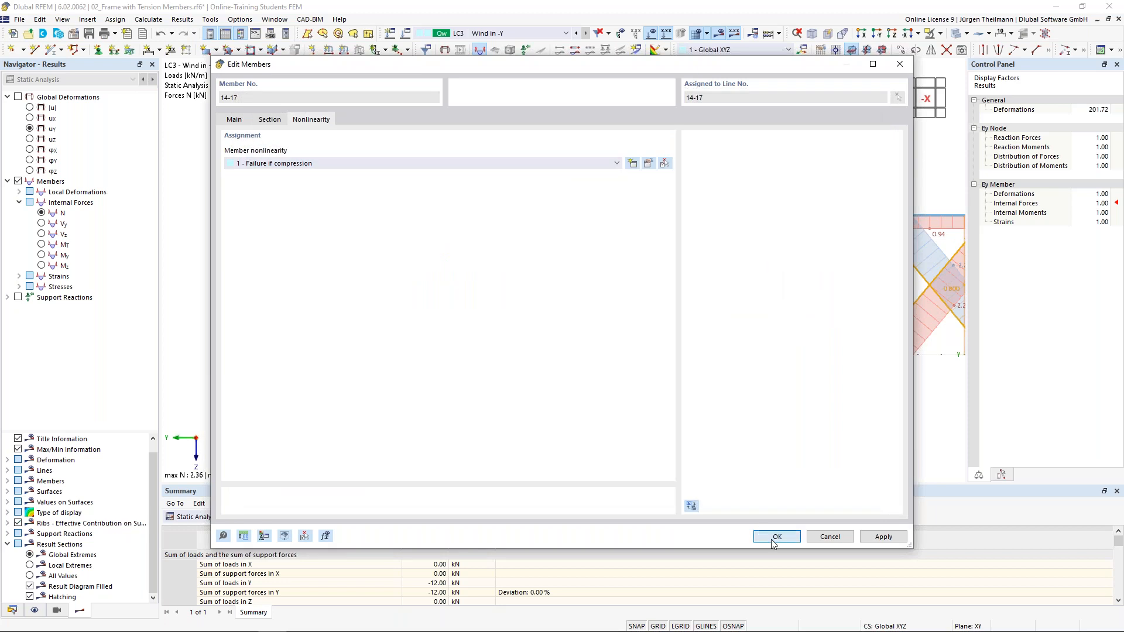
Apply the nonlinearity to the diagonals, discarding the existing results, and recalculate LC3 - Wind in -Y to show the axial forces.
click(773, 538)
click(613, 375)
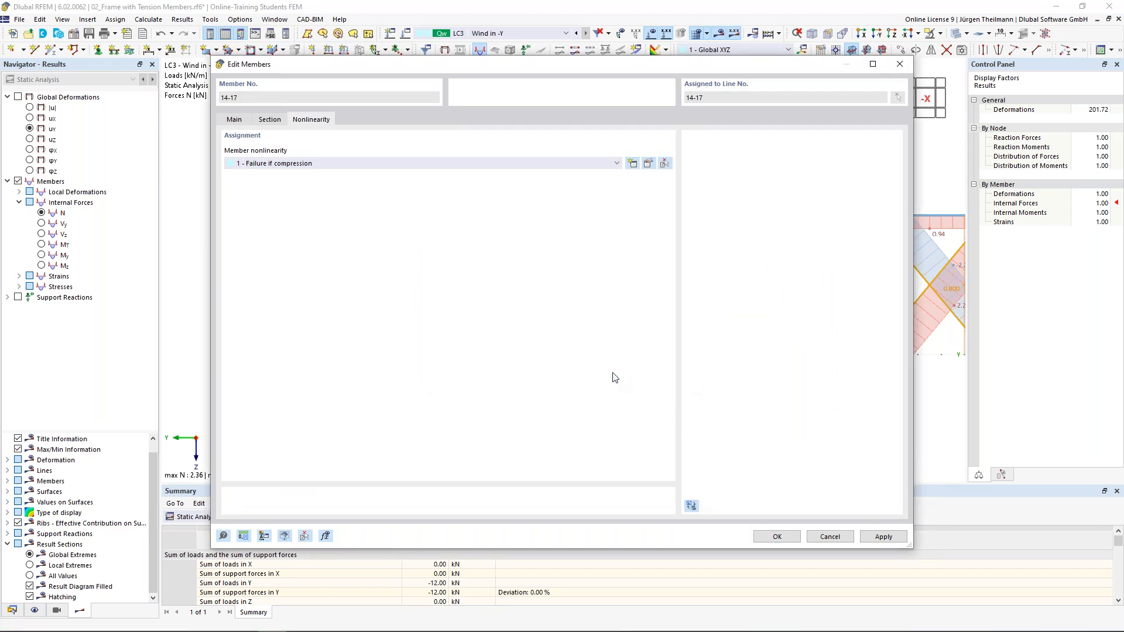
click(724, 36)
click(613, 378)
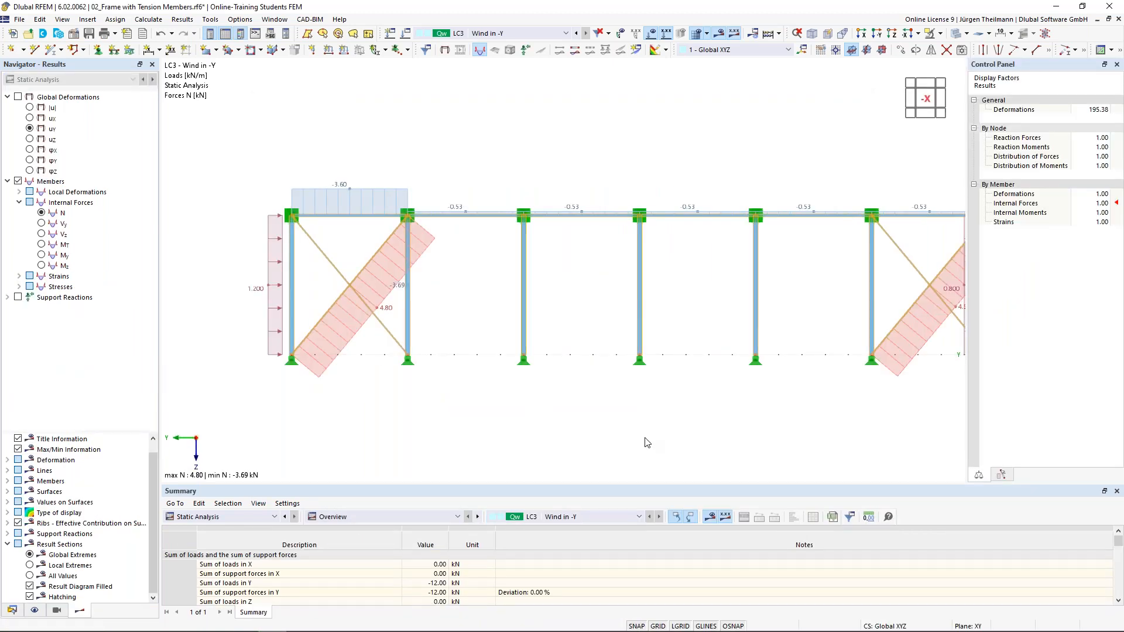
middle_drag(646, 438, 610, 433)
scroll(606, 436, down, 1)
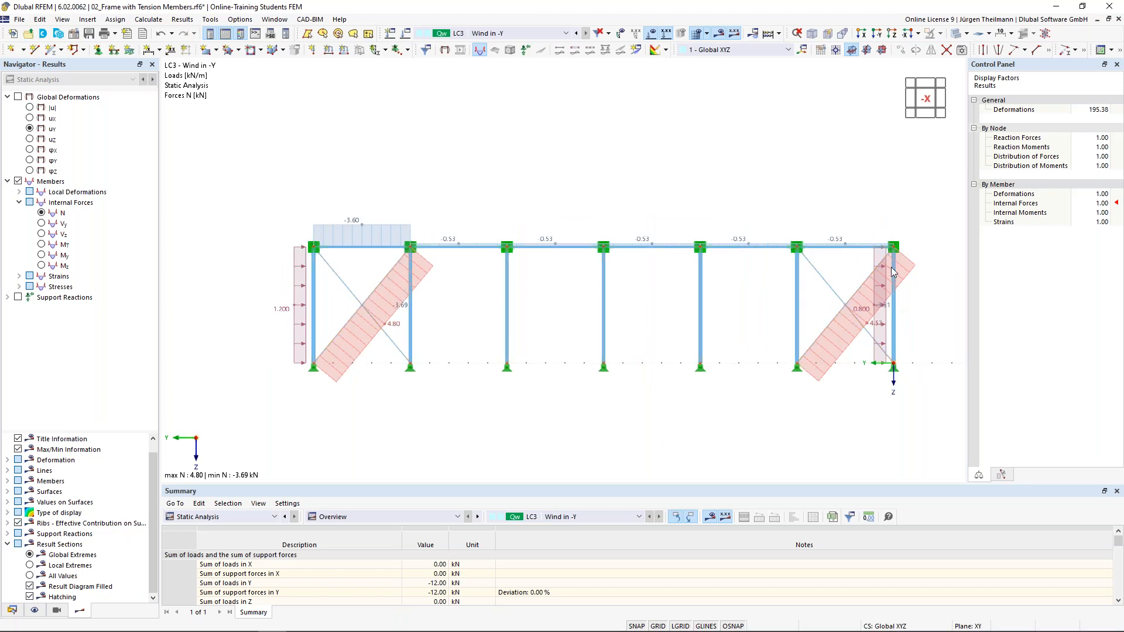
Examine the LC3 results for the uY deformations, the member moments My and the total displacements |u|.
click(18, 97)
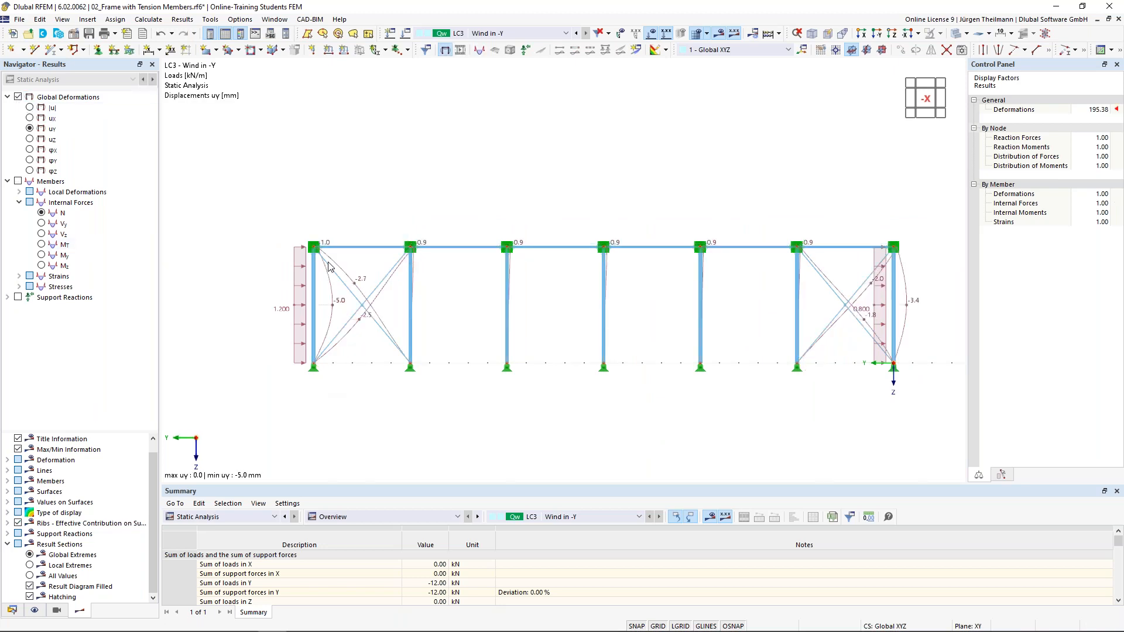
click(42, 256)
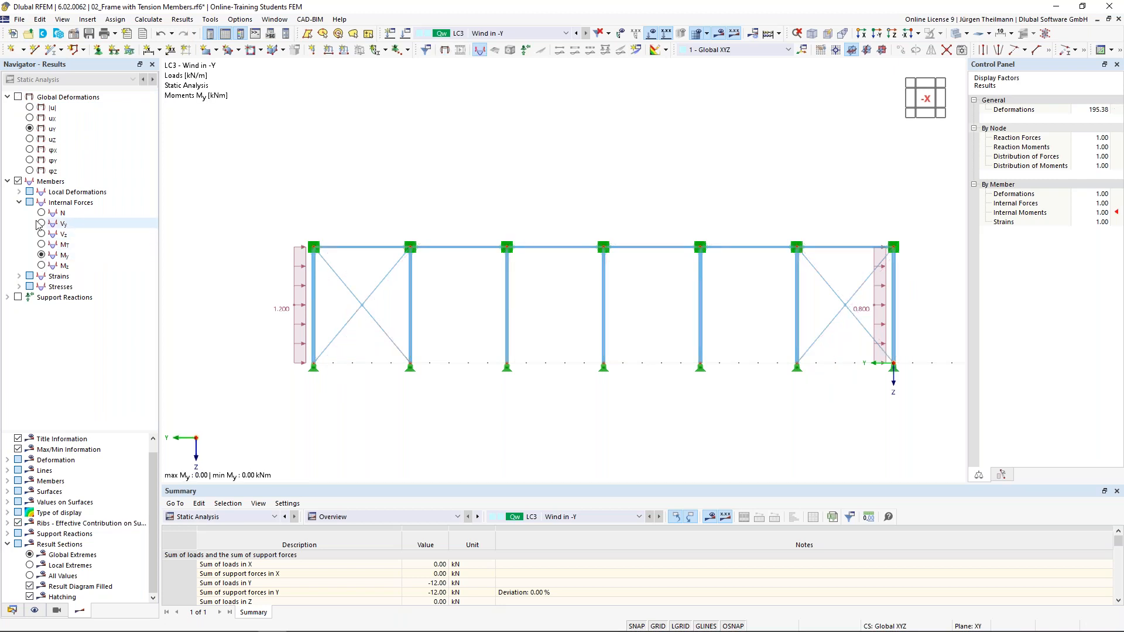
click(18, 98)
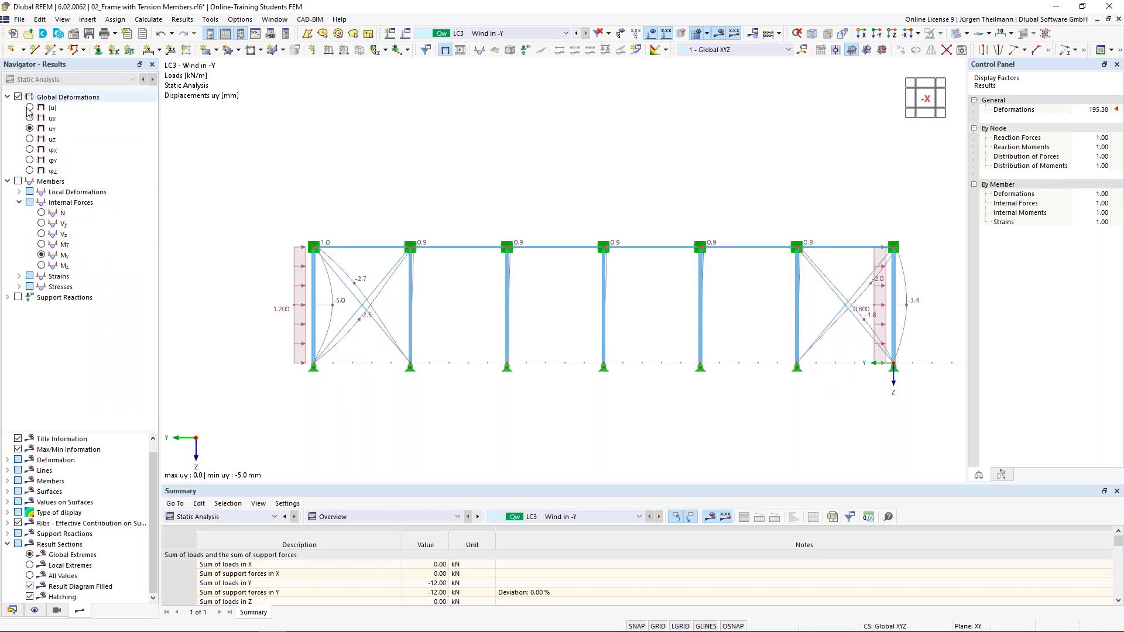
click(29, 108)
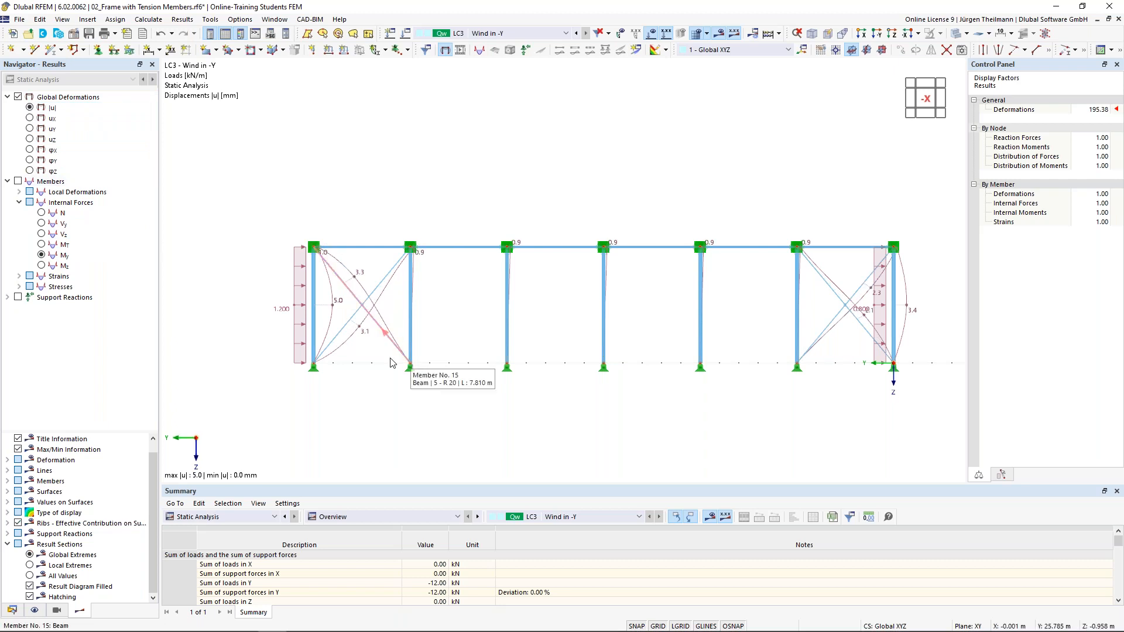
Change the four end-bay diagonals, members 14-17, to Truss (only N) with the Failure if compression nonlinearity, discarding the existing results.
drag(388, 395, 350, 287)
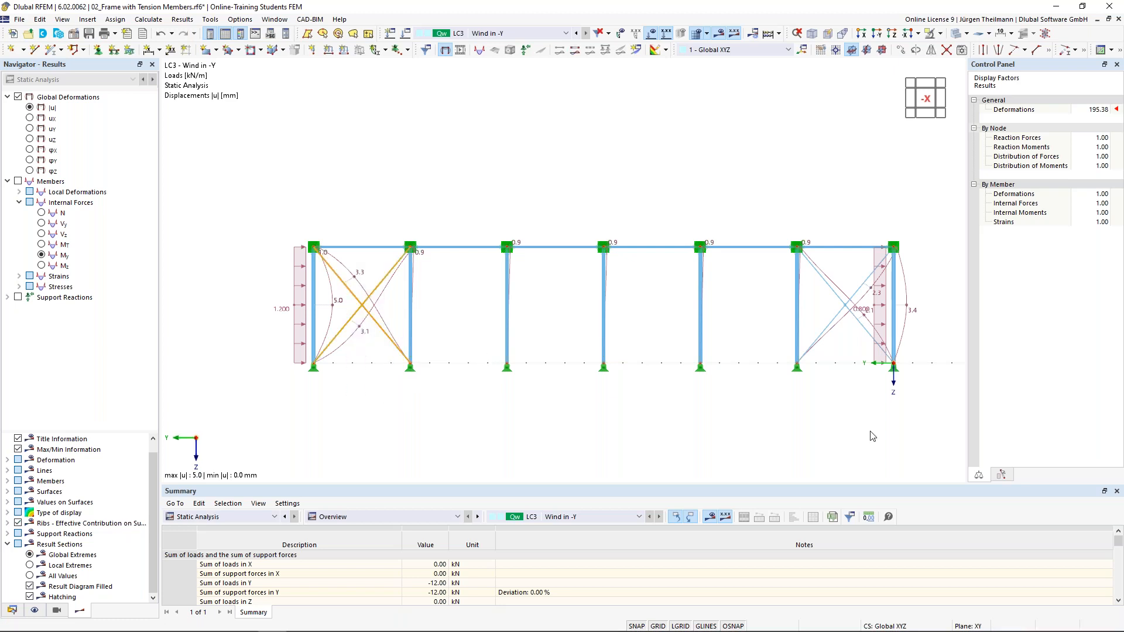
drag(871, 394, 821, 244)
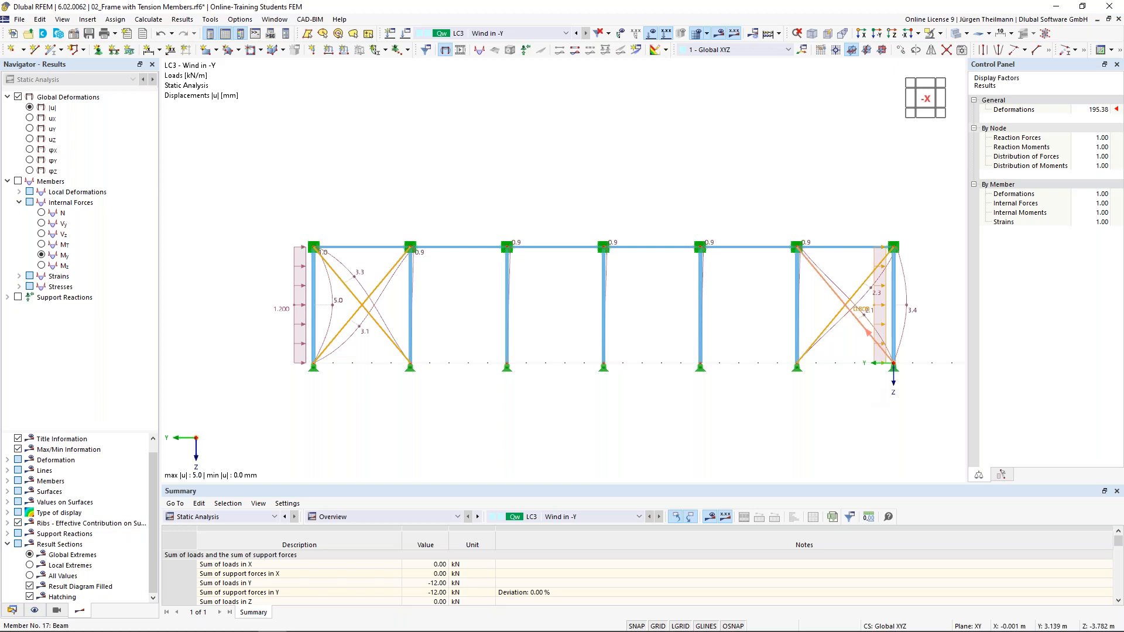
double_click(831, 291)
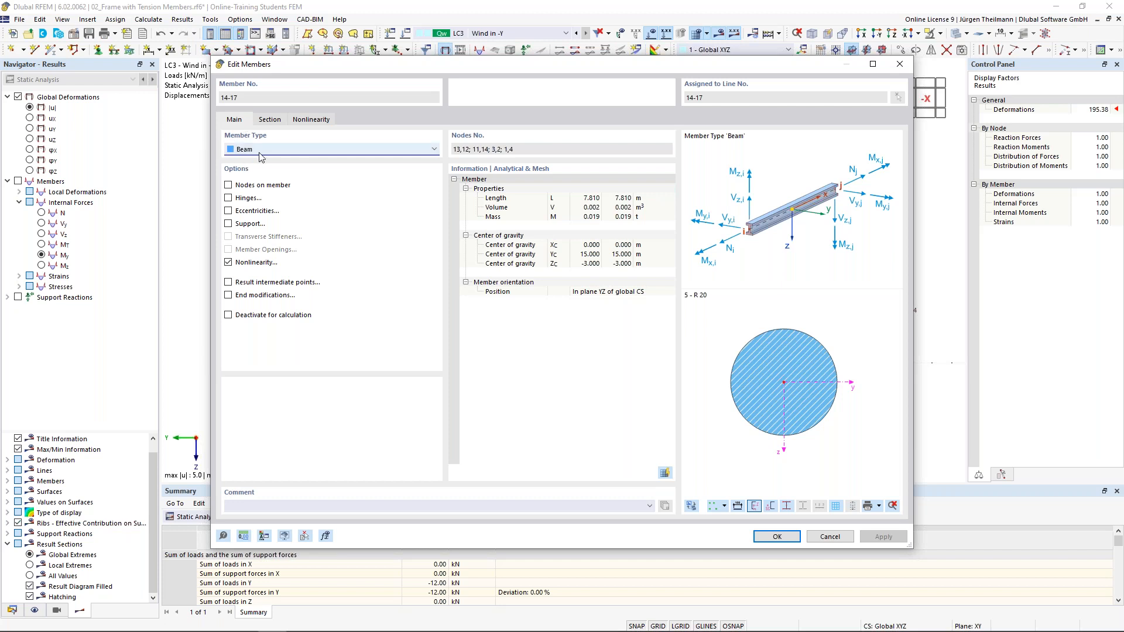
click(436, 151)
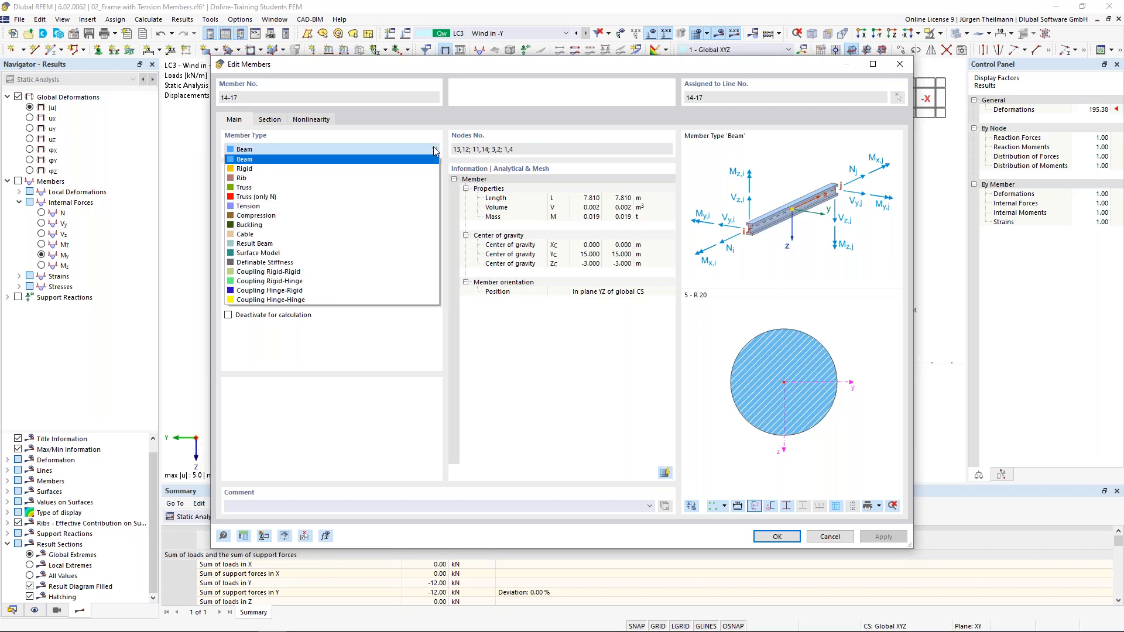
click(277, 199)
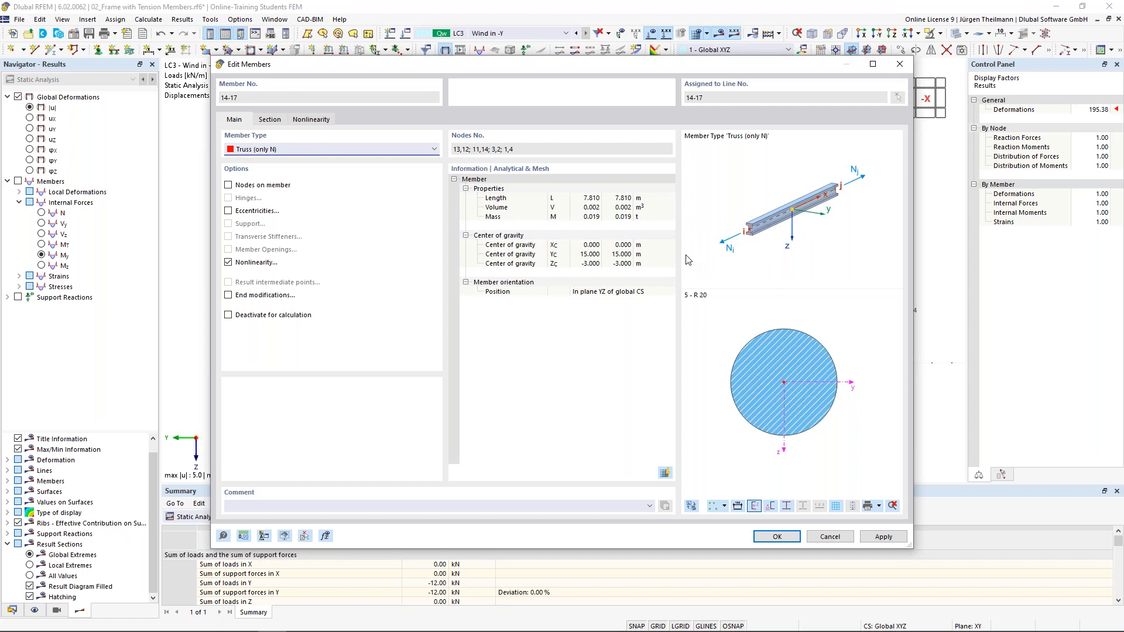
click(307, 120)
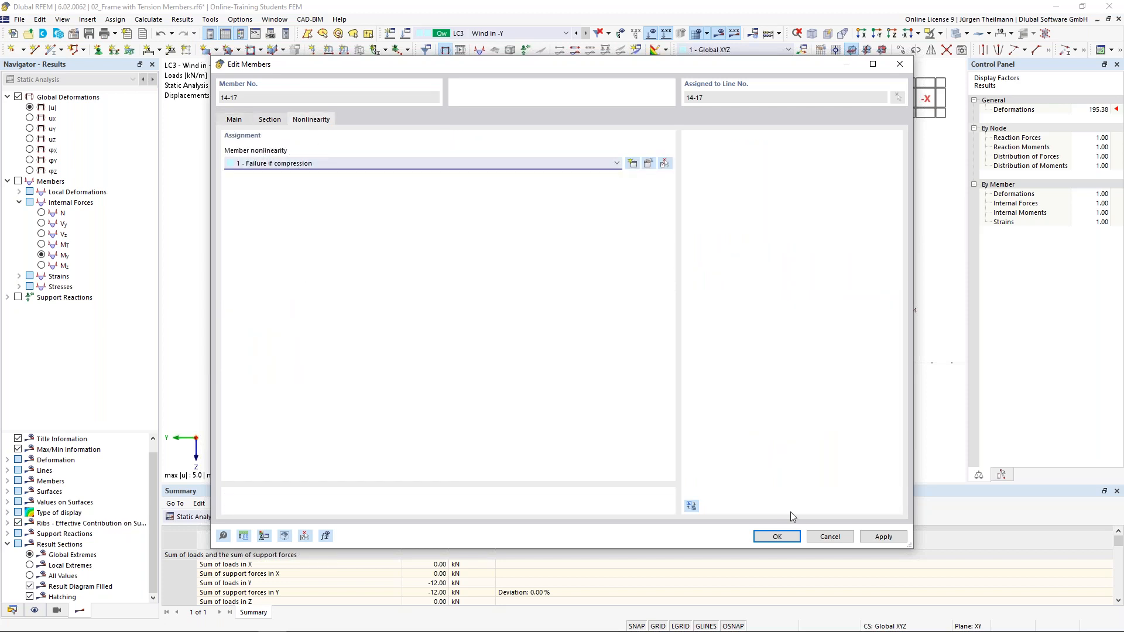
click(771, 537)
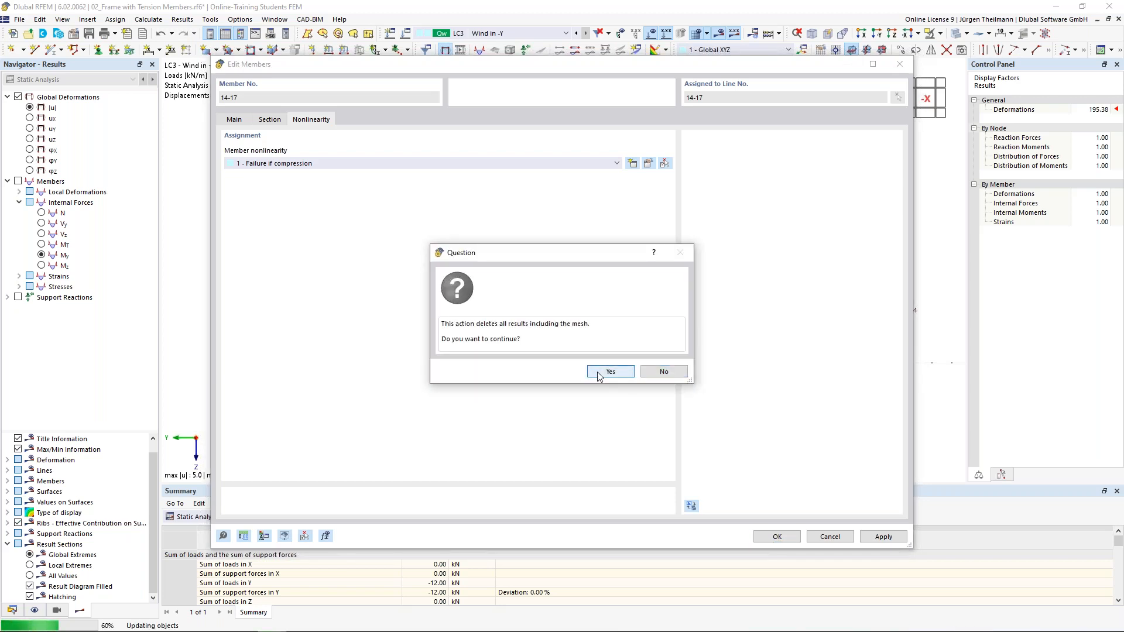
click(600, 371)
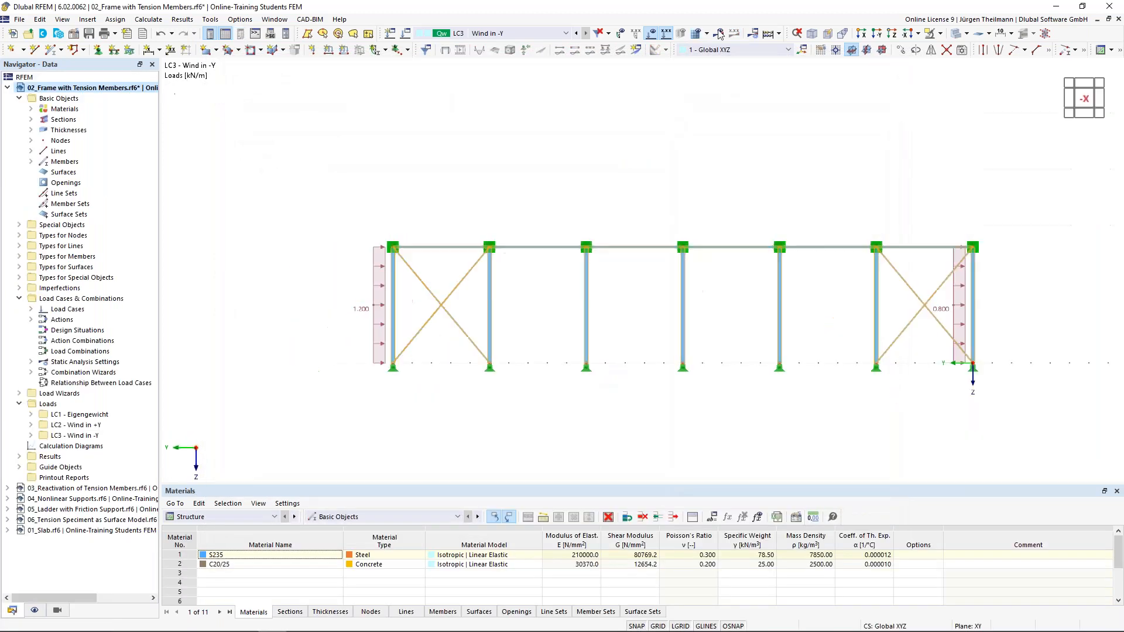
Recalculate LC3 - Wind in -Y for the truss diagonals and hide the loads in the results view.
click(719, 36)
click(606, 371)
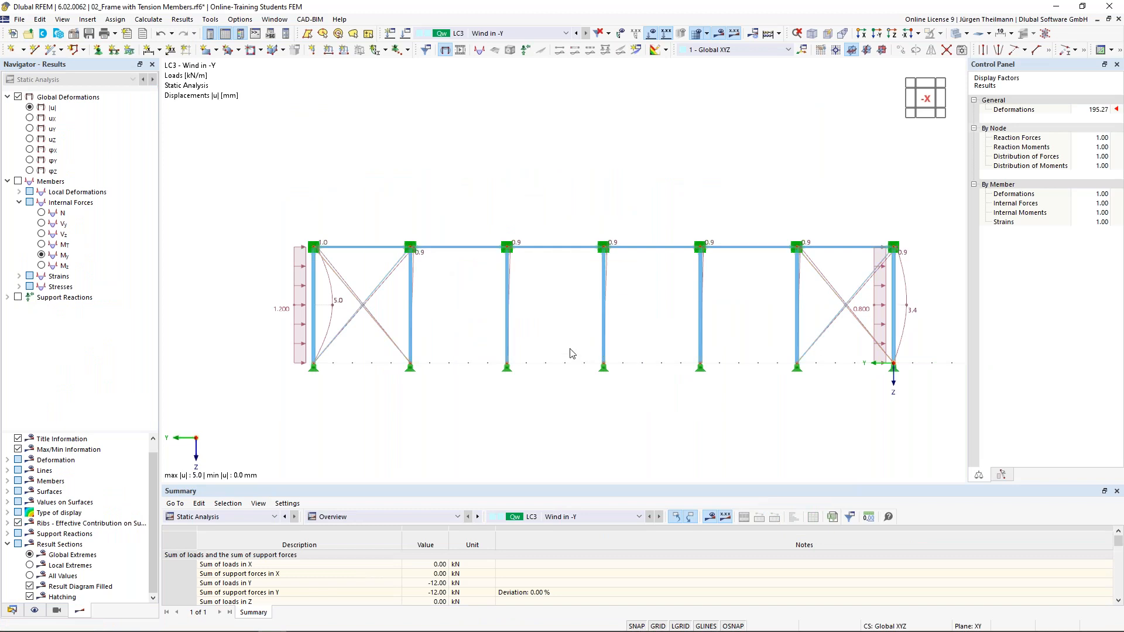
click(651, 34)
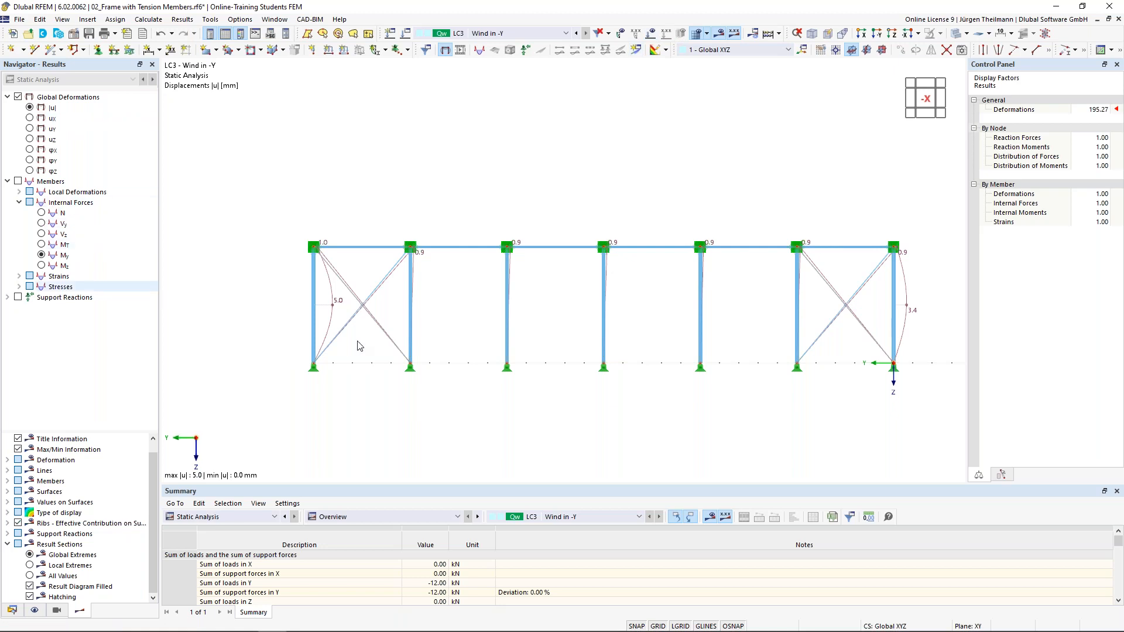
Set the deformations display factor to 1024 and examine the deformed shape of the diagonals and columns in both end bays.
scroll(364, 347, up, 5)
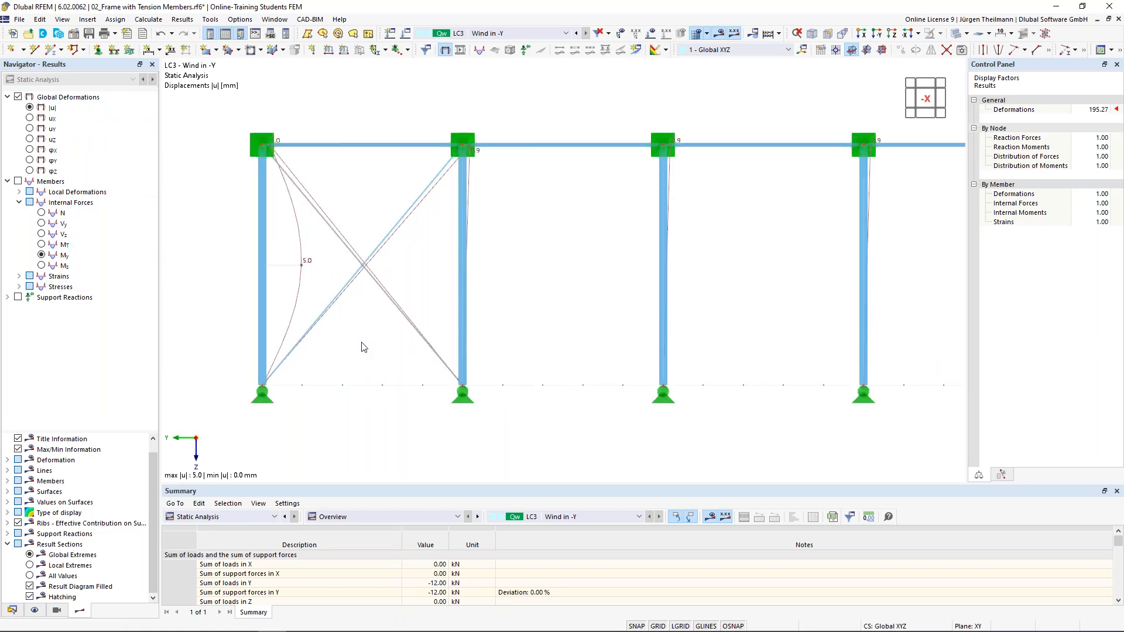
scroll(364, 347, down, 5)
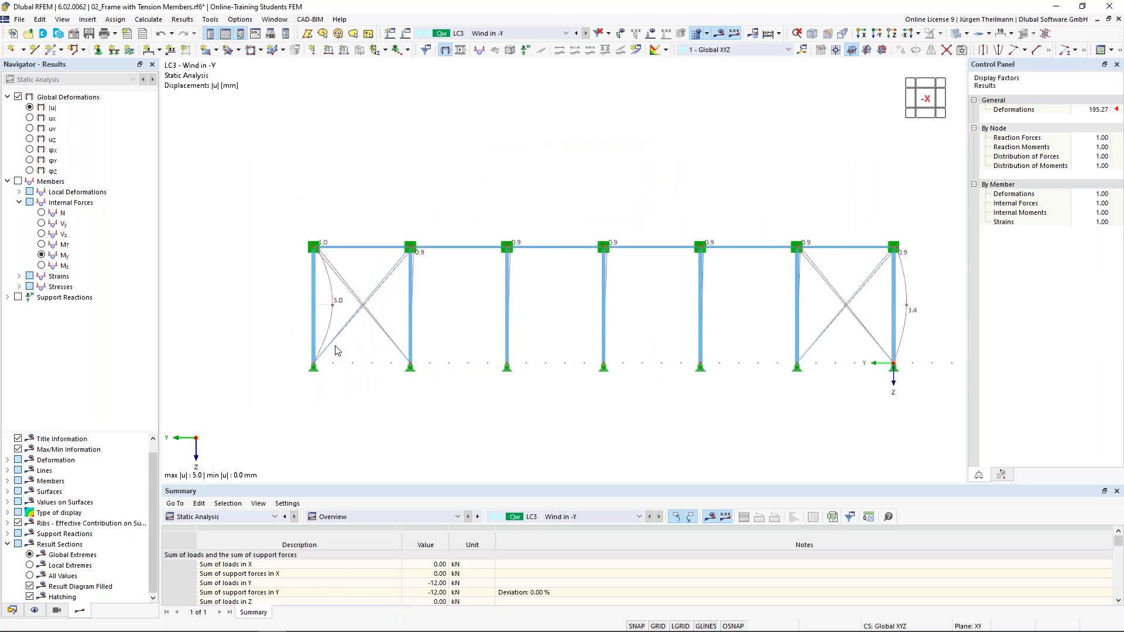
middle_drag(401, 400, 373, 386)
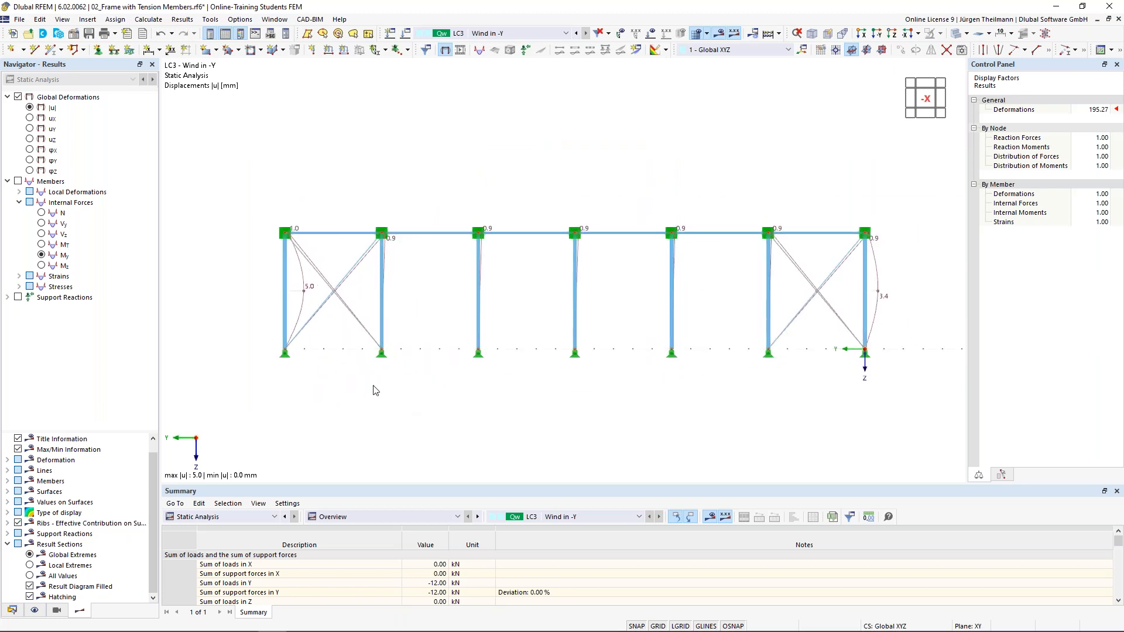
scroll(825, 301, up, 8)
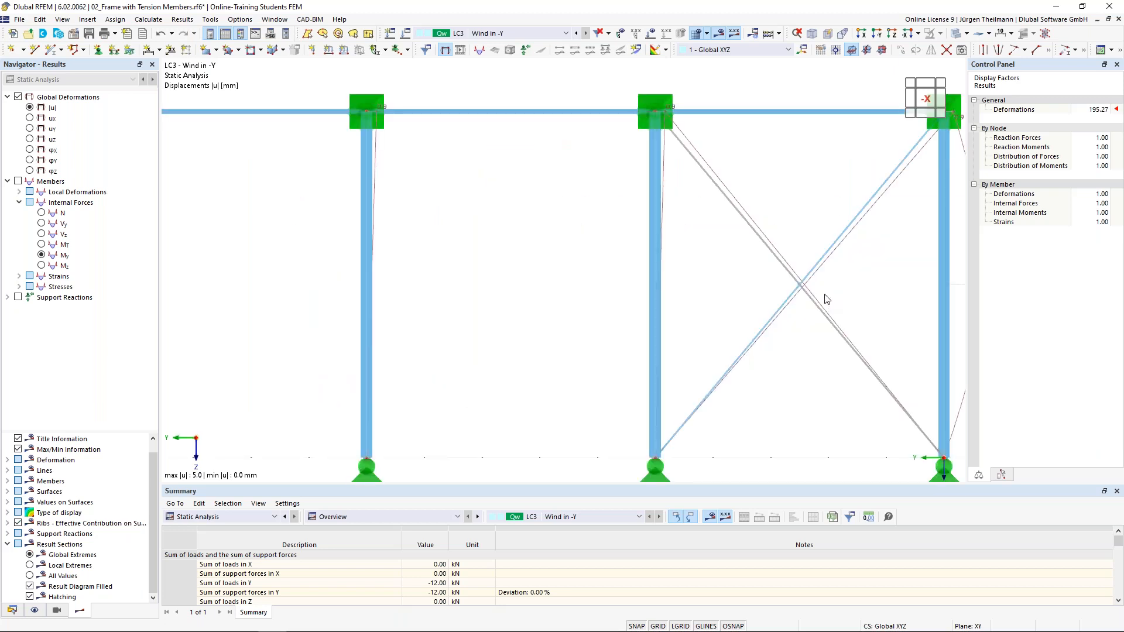
scroll(729, 179, down, 5)
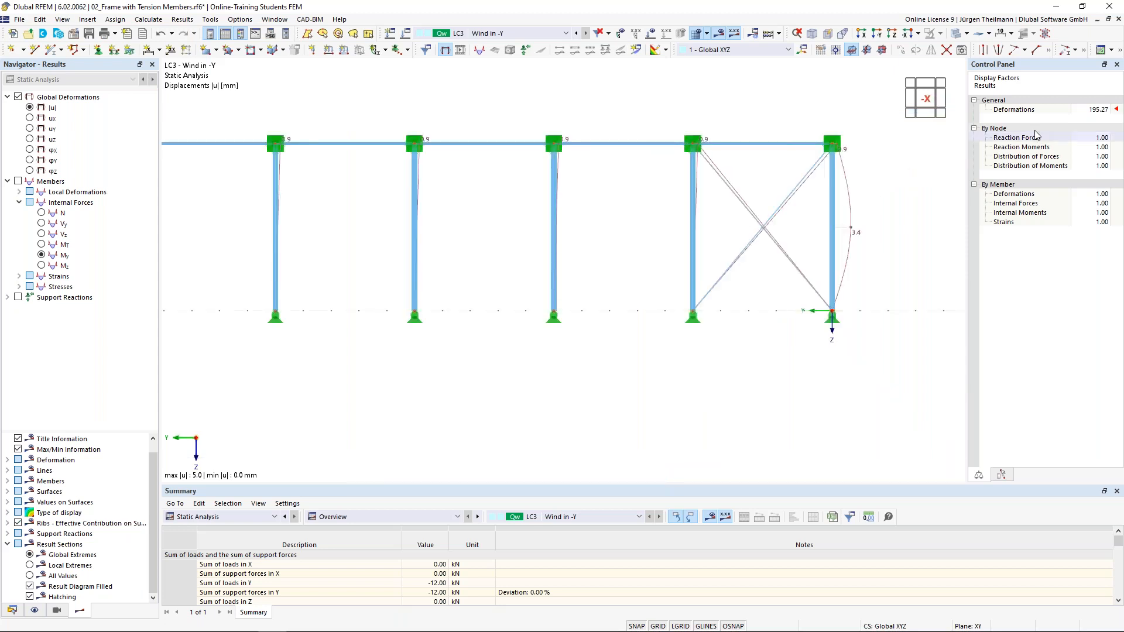
click(1096, 110)
click(1106, 107)
click(1106, 107)
click(1106, 107)
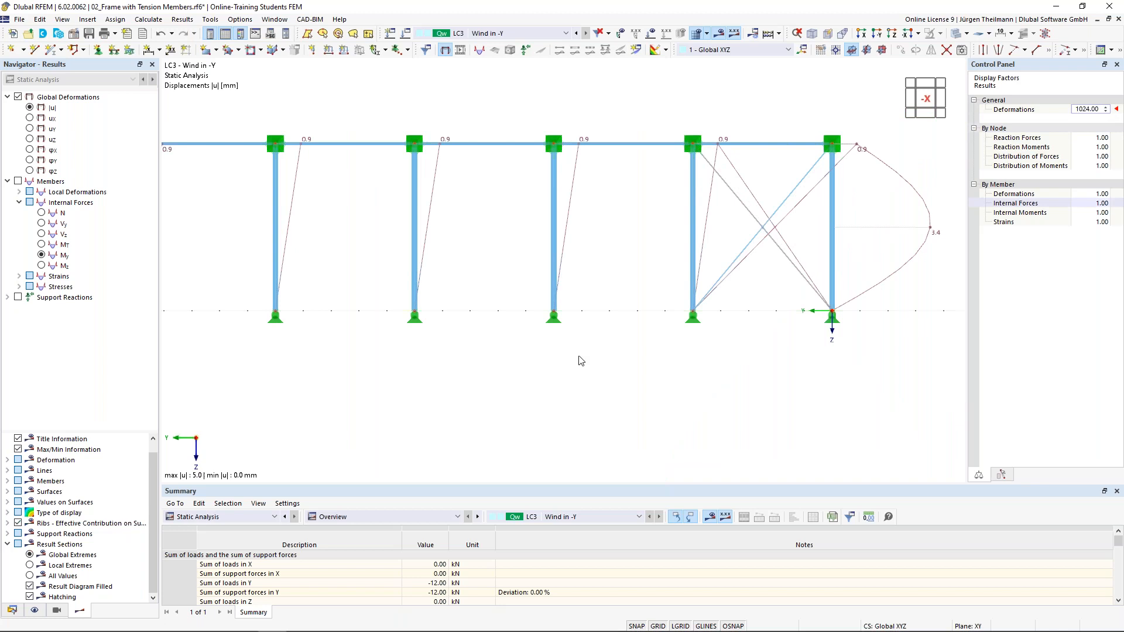
middle_drag(532, 404, 590, 417)
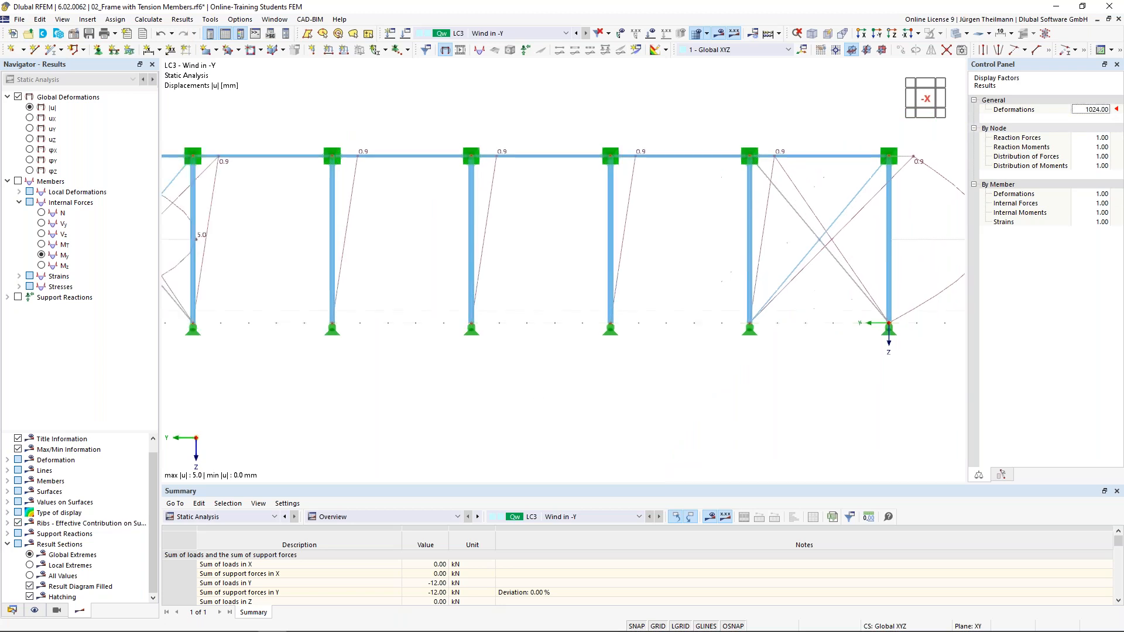
scroll(590, 417, down, 1)
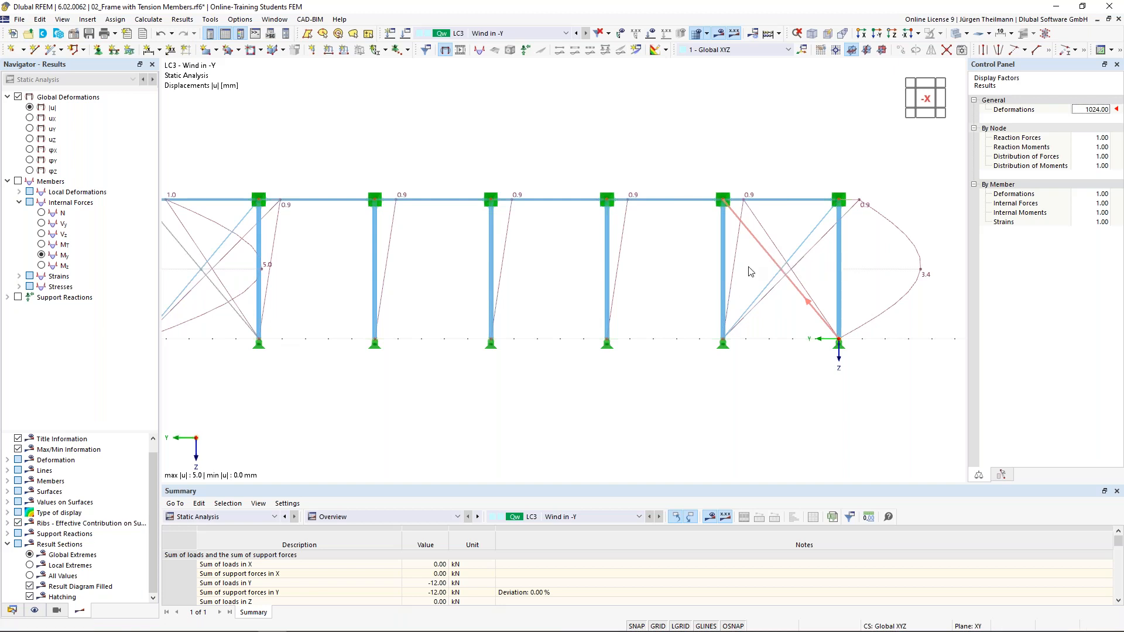
scroll(762, 247, down, 2)
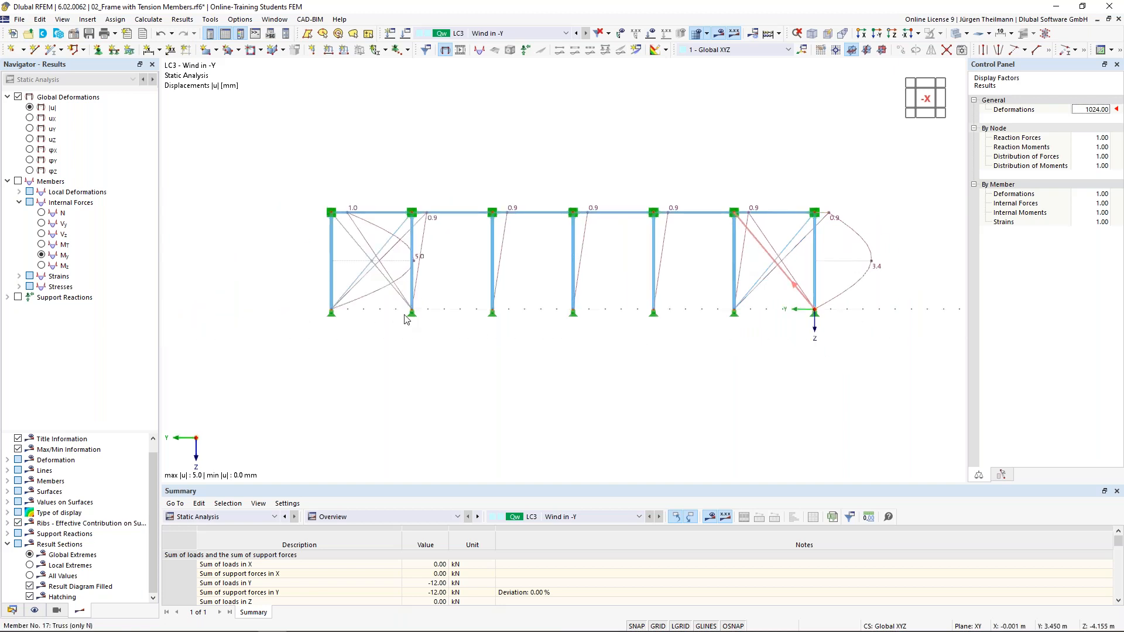
scroll(347, 236, up, 2)
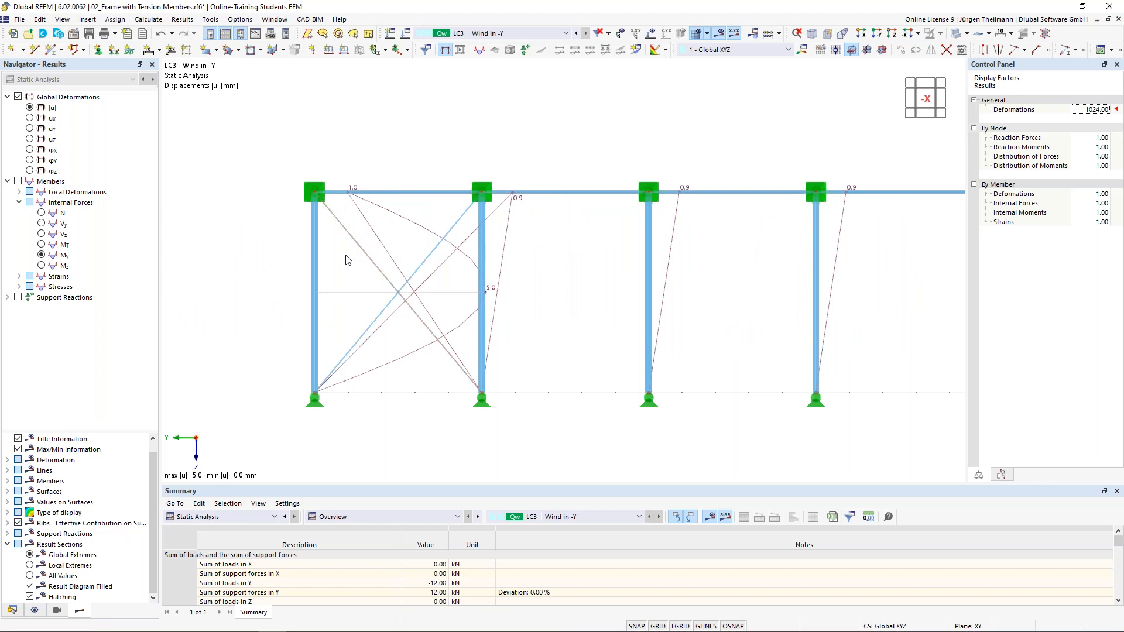
scroll(346, 258, down, 3)
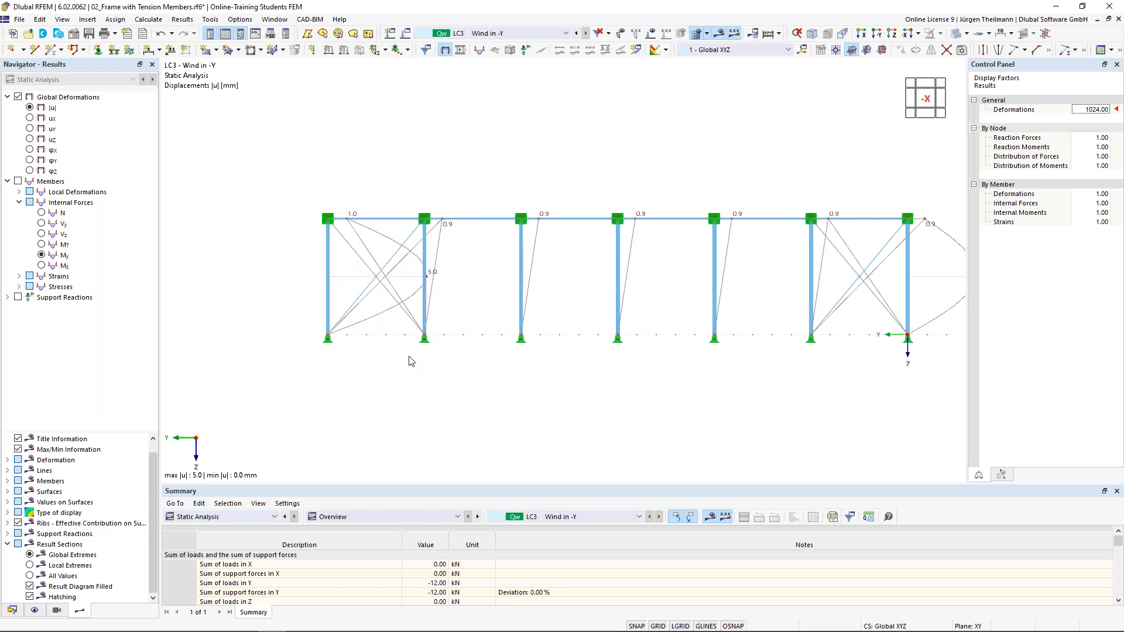
Remove the nonlinearity from members 14-17 and change their member type to Tension, discarding the existing results.
drag(401, 353, 347, 250)
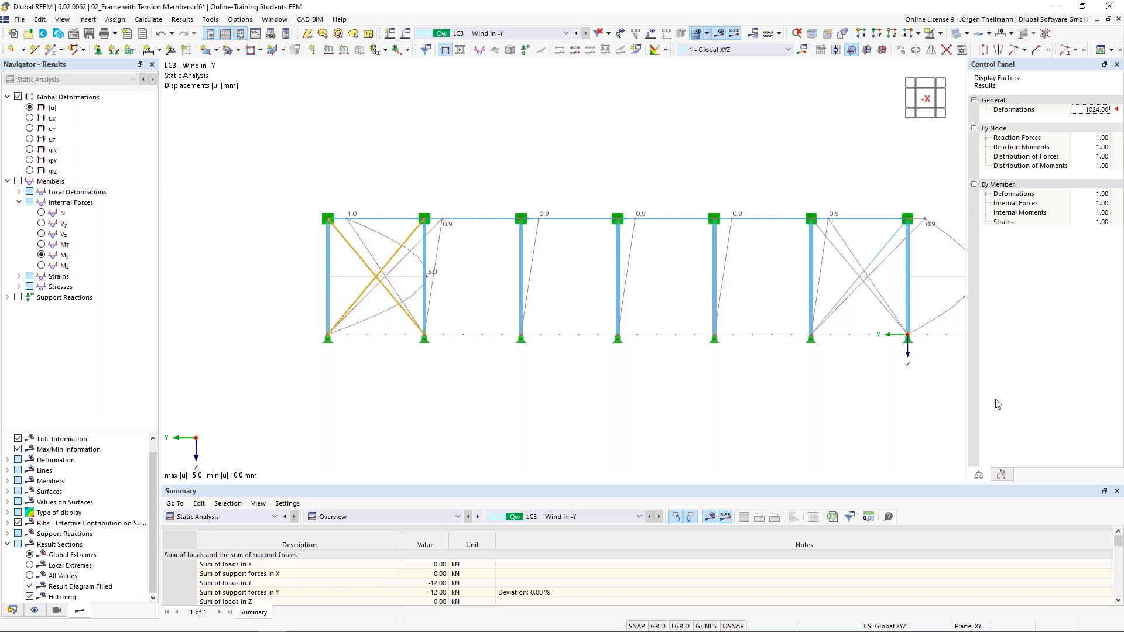
drag(891, 358, 843, 253)
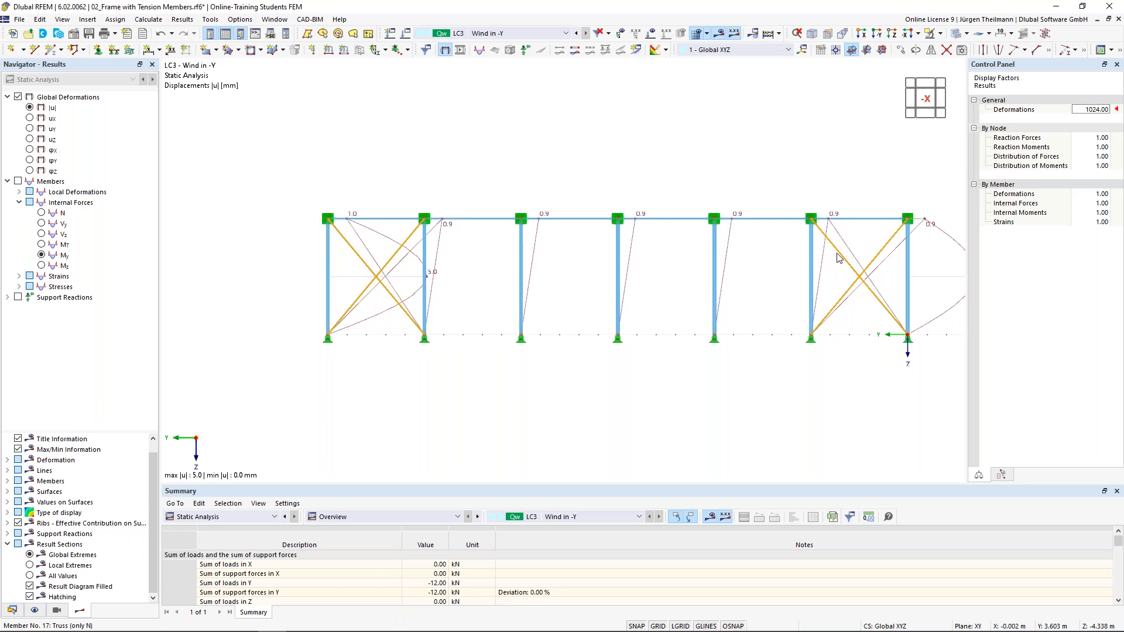
double_click(841, 258)
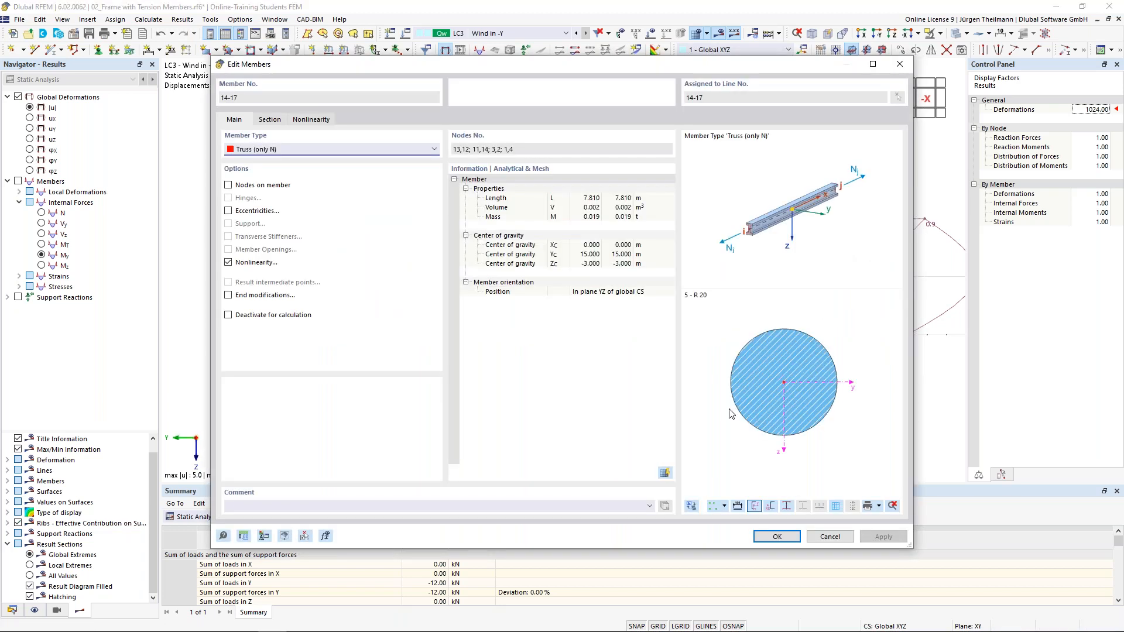
click(229, 263)
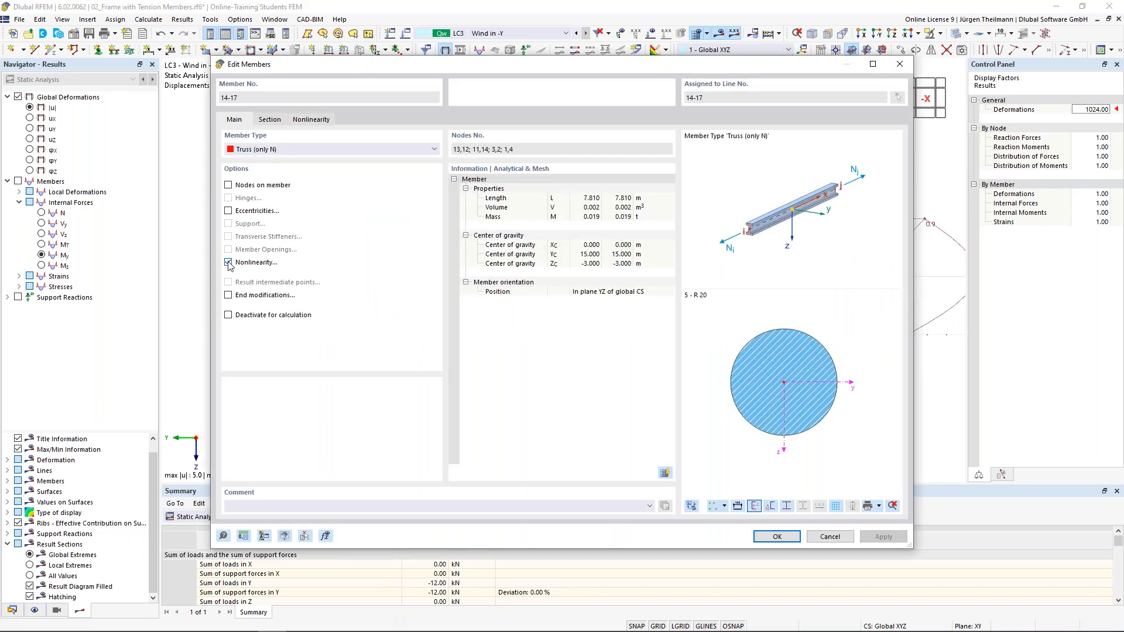
click(254, 150)
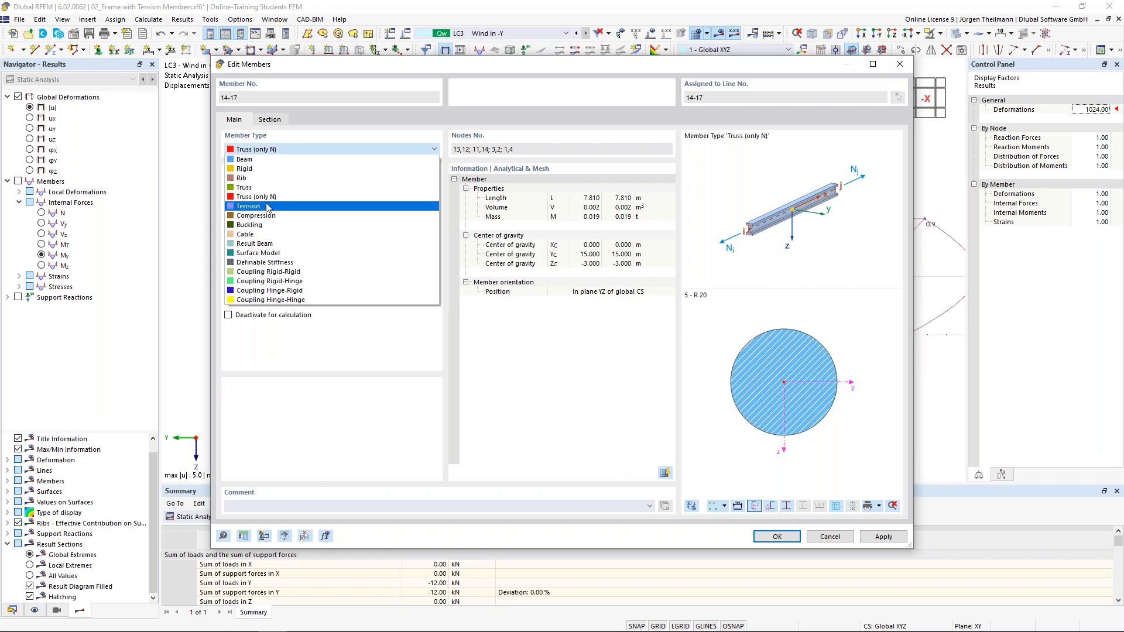
click(270, 209)
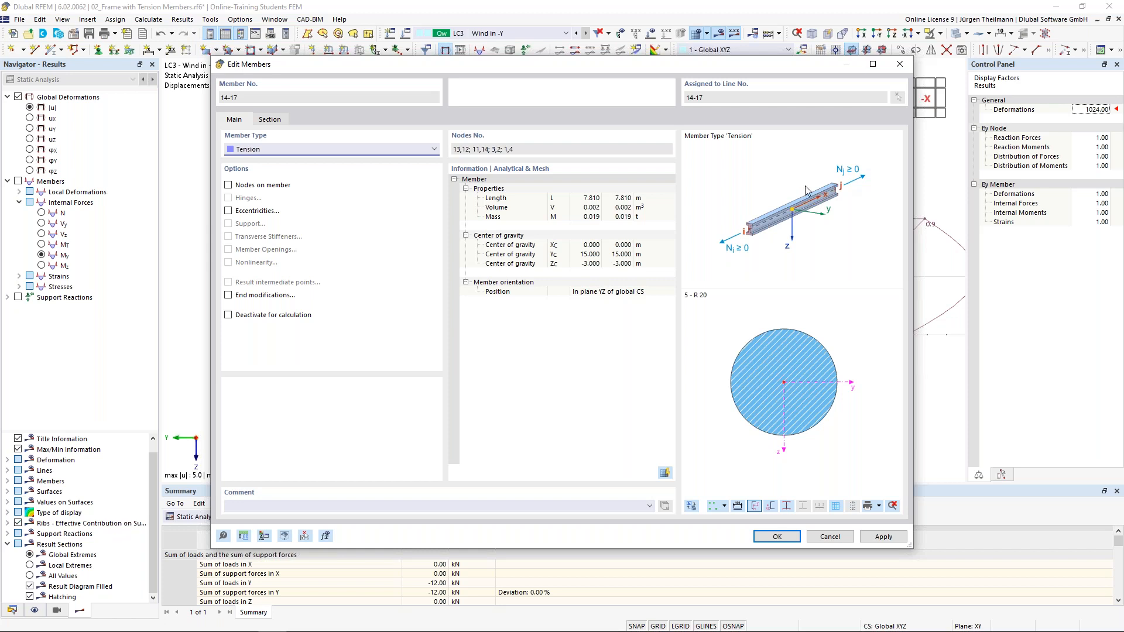
click(778, 537)
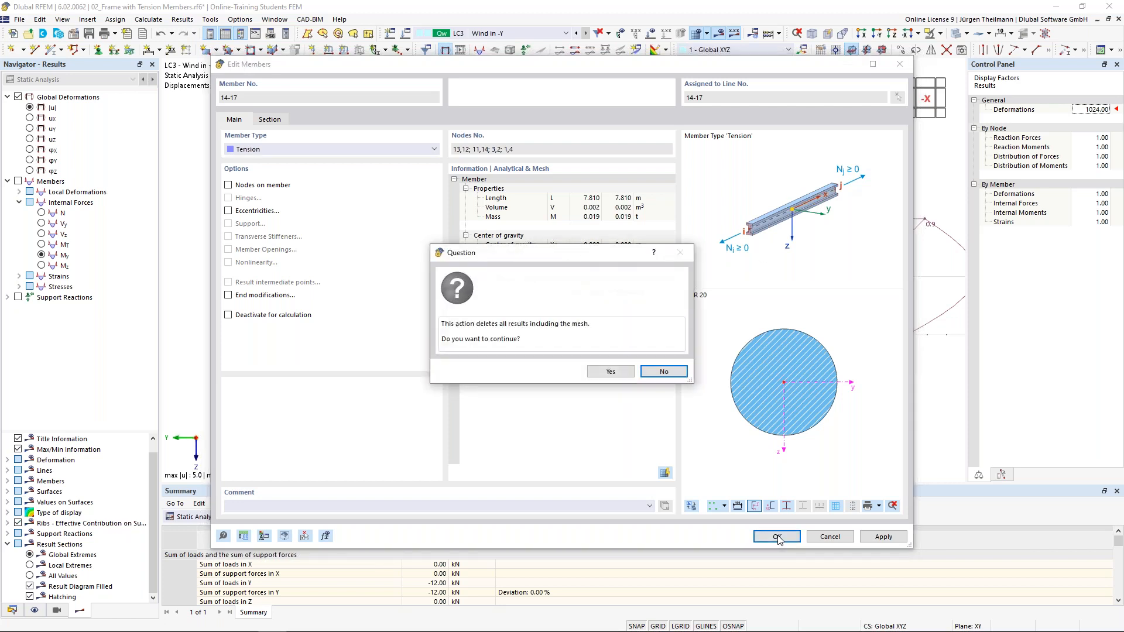
click(611, 372)
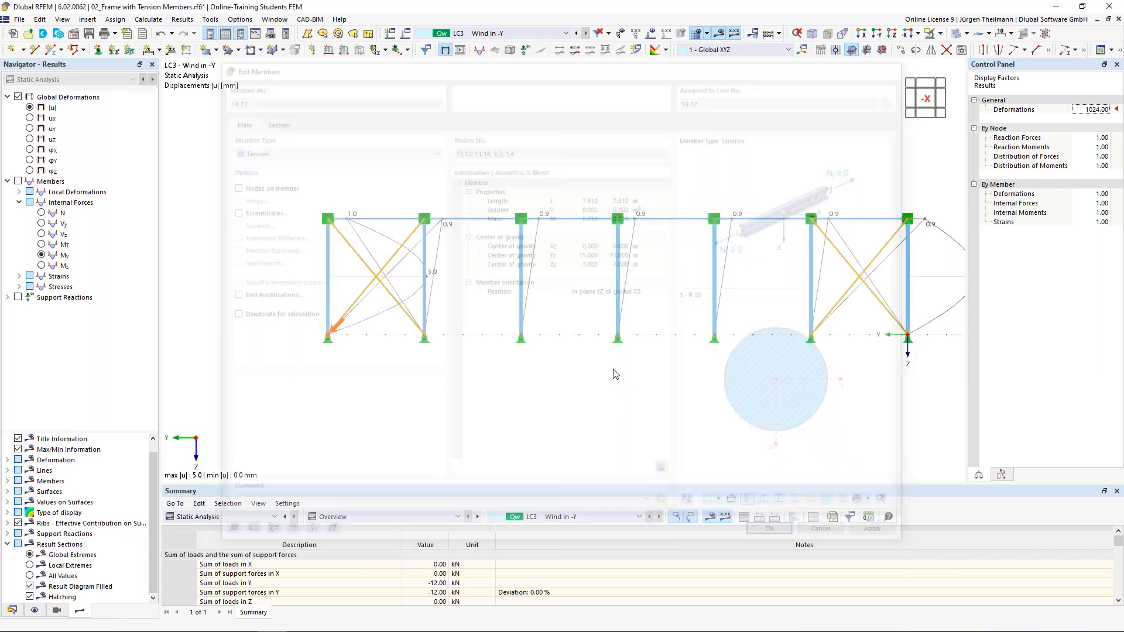
Recalculate LC3 - Wind in -Y with the tension diagonals and clear the member selection.
click(719, 33)
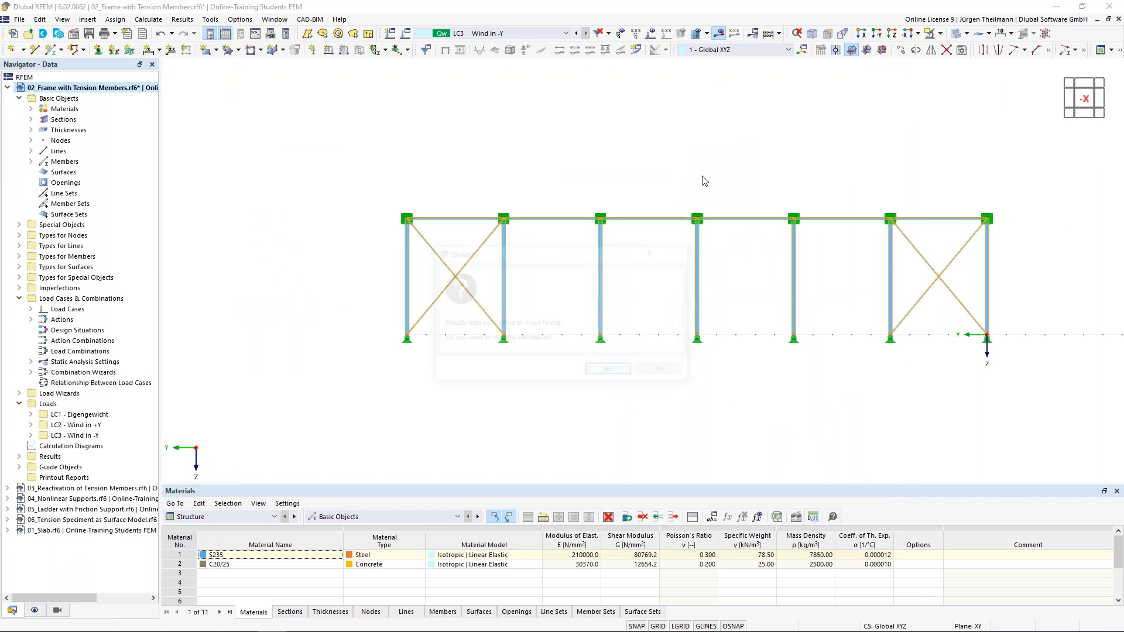
click(600, 374)
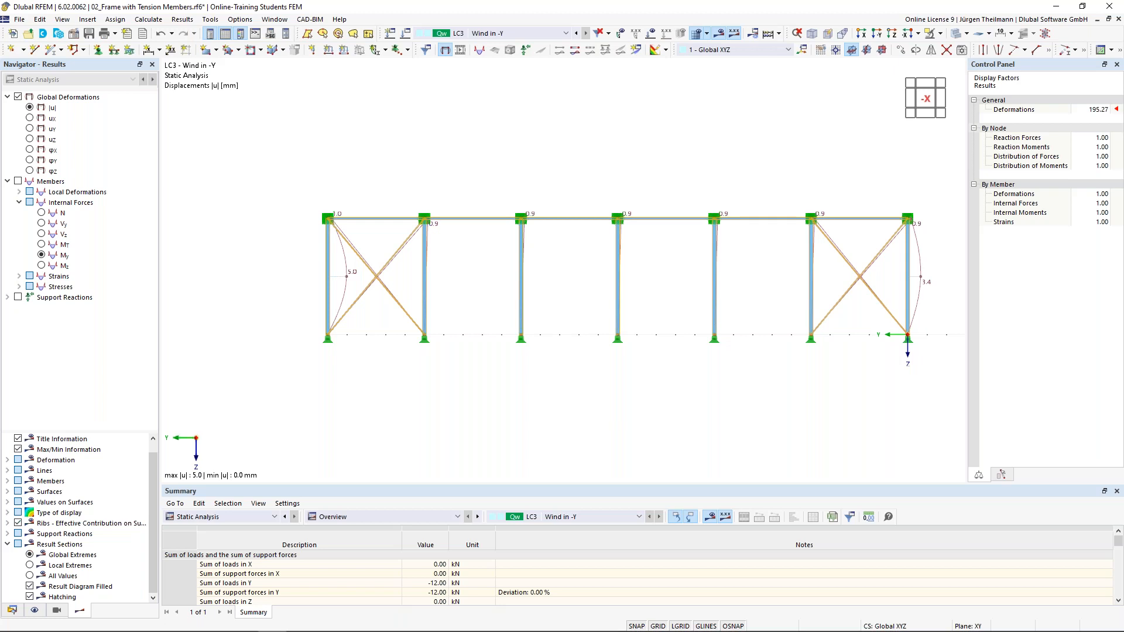
click(544, 375)
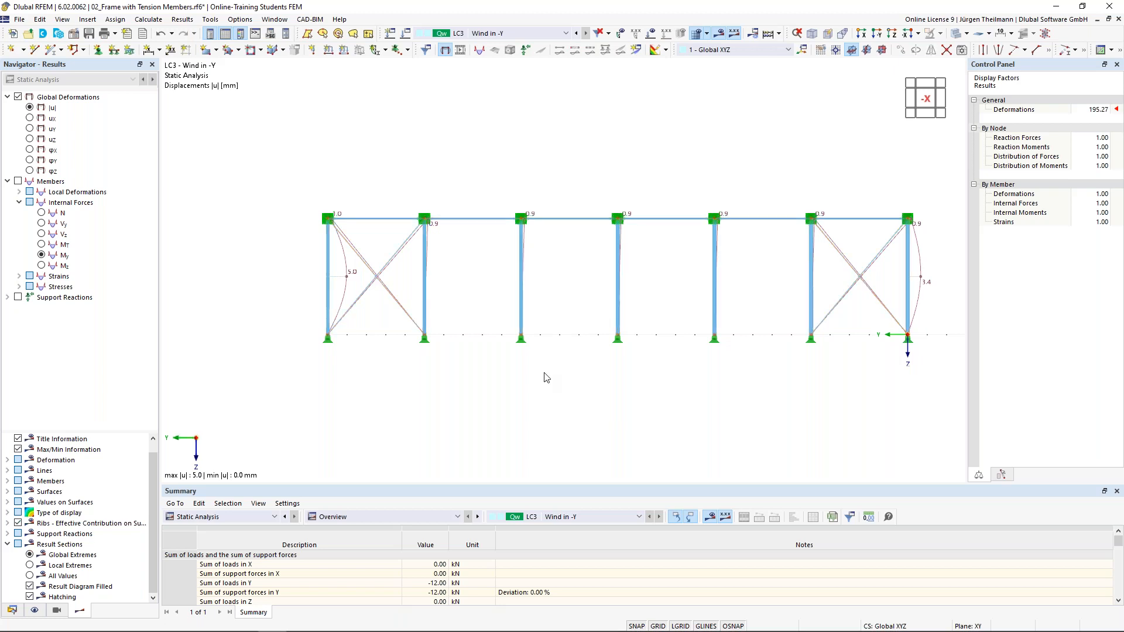
Set the deformations display factor to 512 to inspect the deformed shape of the frame with tension diagonals.
click(1103, 110)
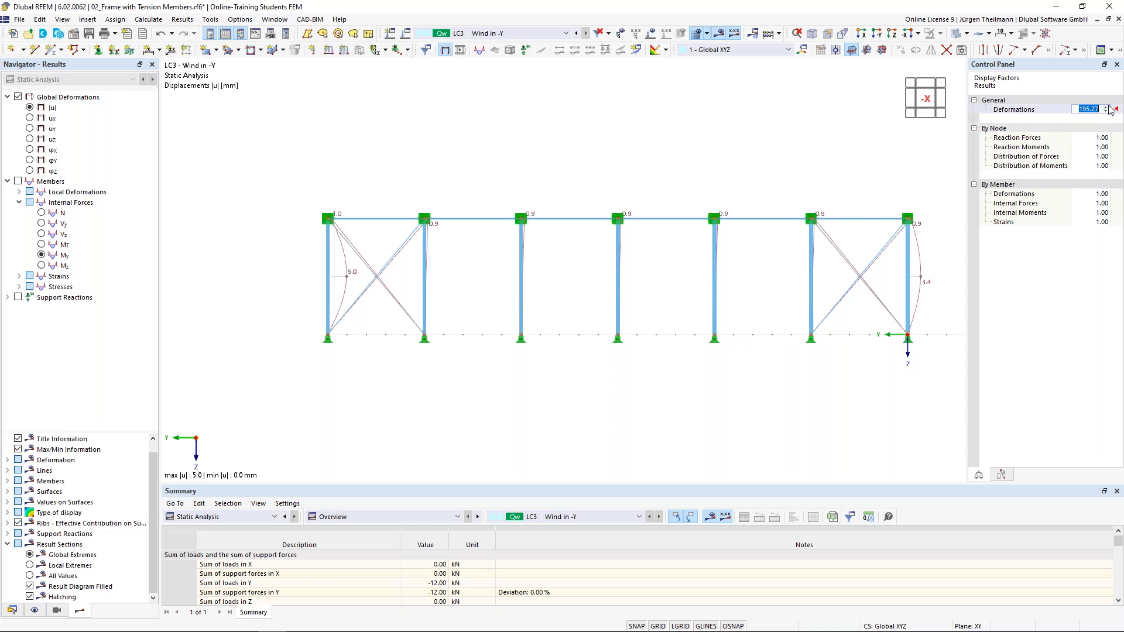
click(1107, 109)
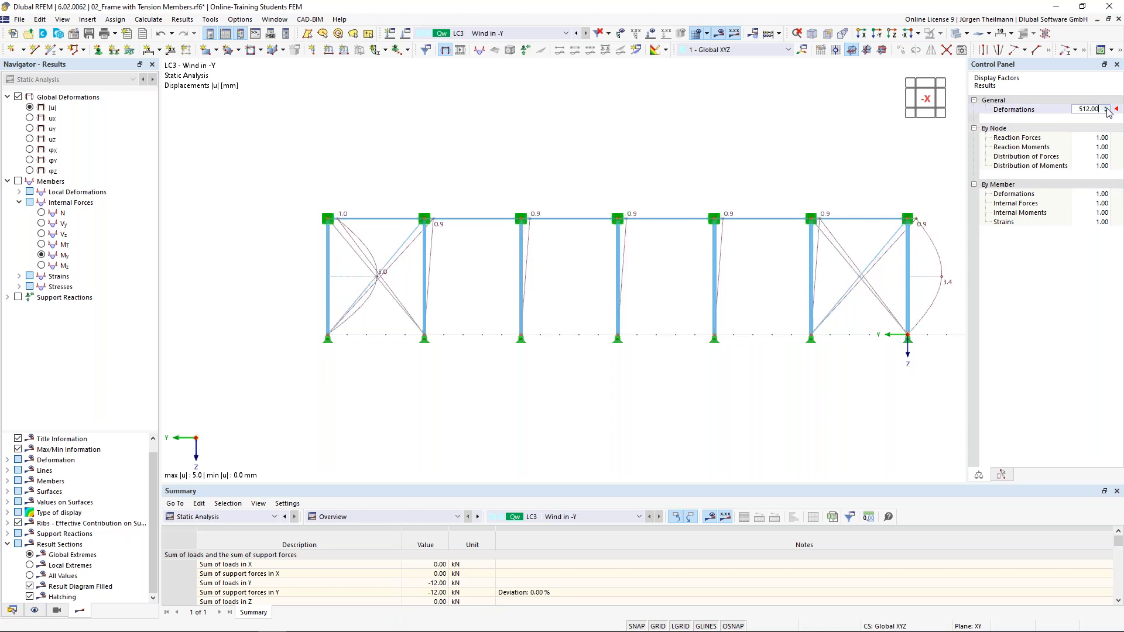
middle_drag(533, 410, 502, 414)
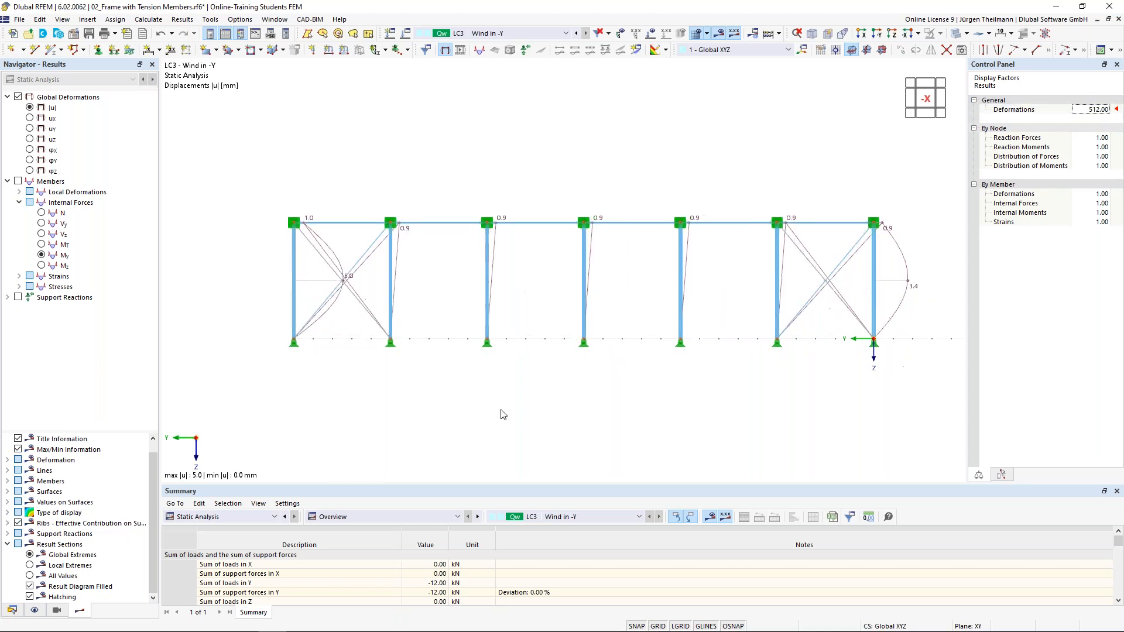
Switch to the open model 03_Reactivation of Tension Members.
click(814, 267)
click(342, 259)
scroll(720, 401, up, 1)
scroll(721, 402, down, 1)
click(11, 611)
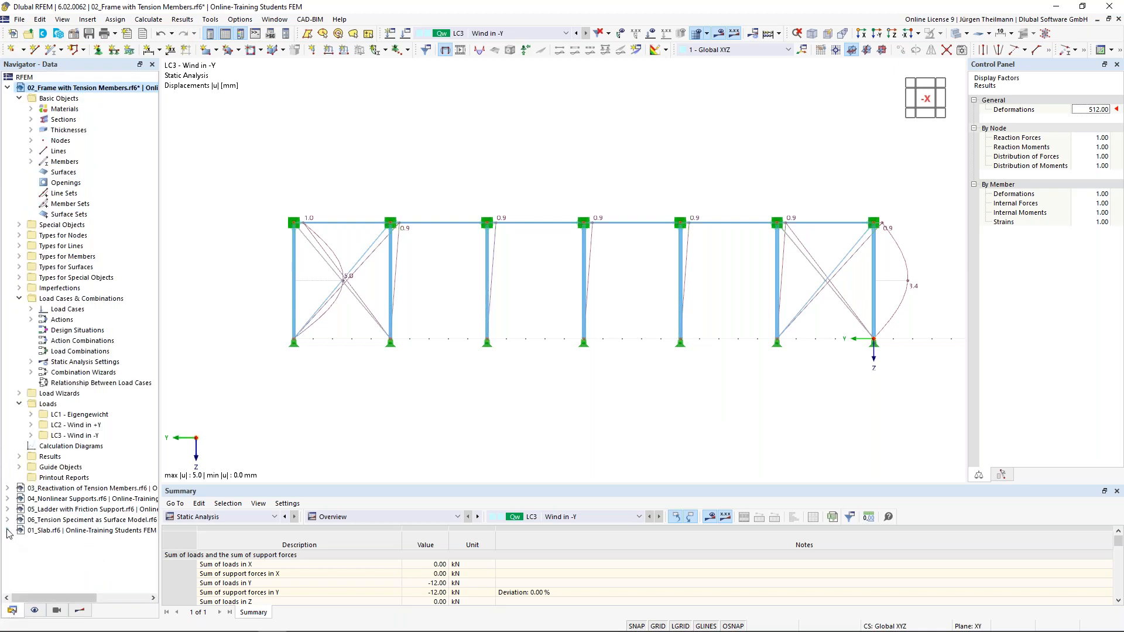
double_click(63, 490)
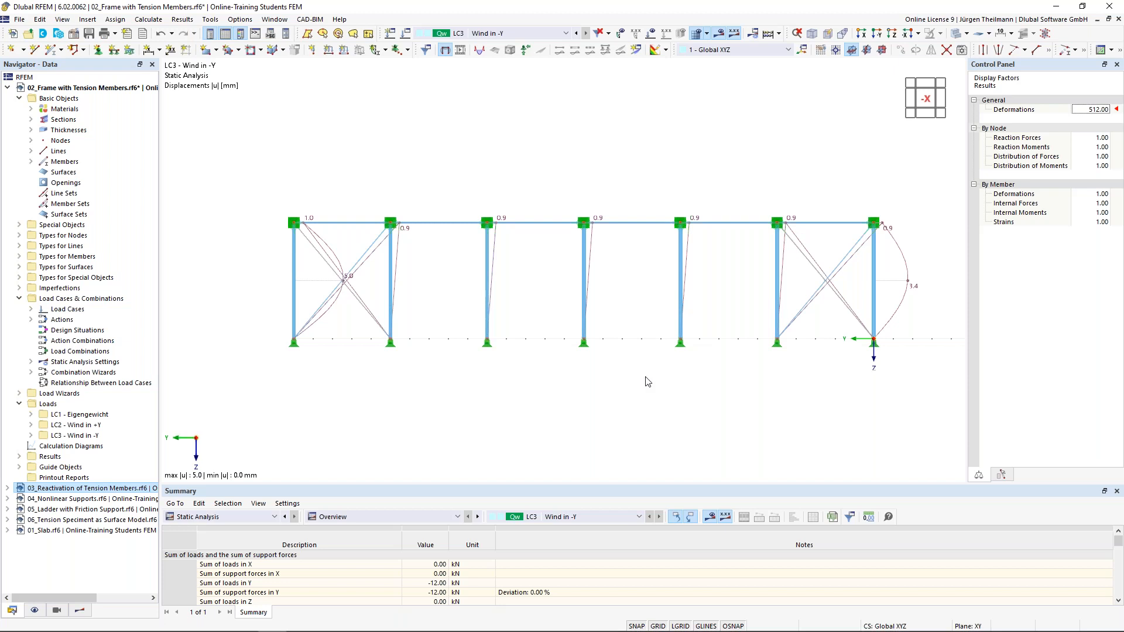
click(75, 490)
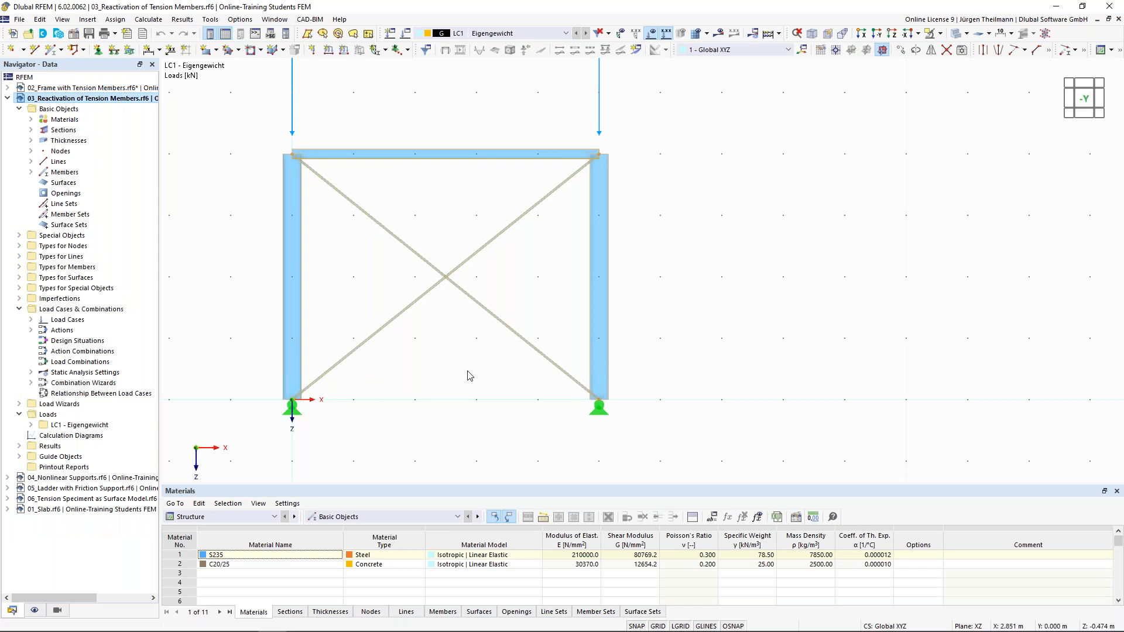
Bring the whole loaded frame into view and check the member type of the diagonal rising towards the second column's head.
middle_drag(468, 371, 669, 375)
scroll(668, 375, down, 1)
click(665, 391)
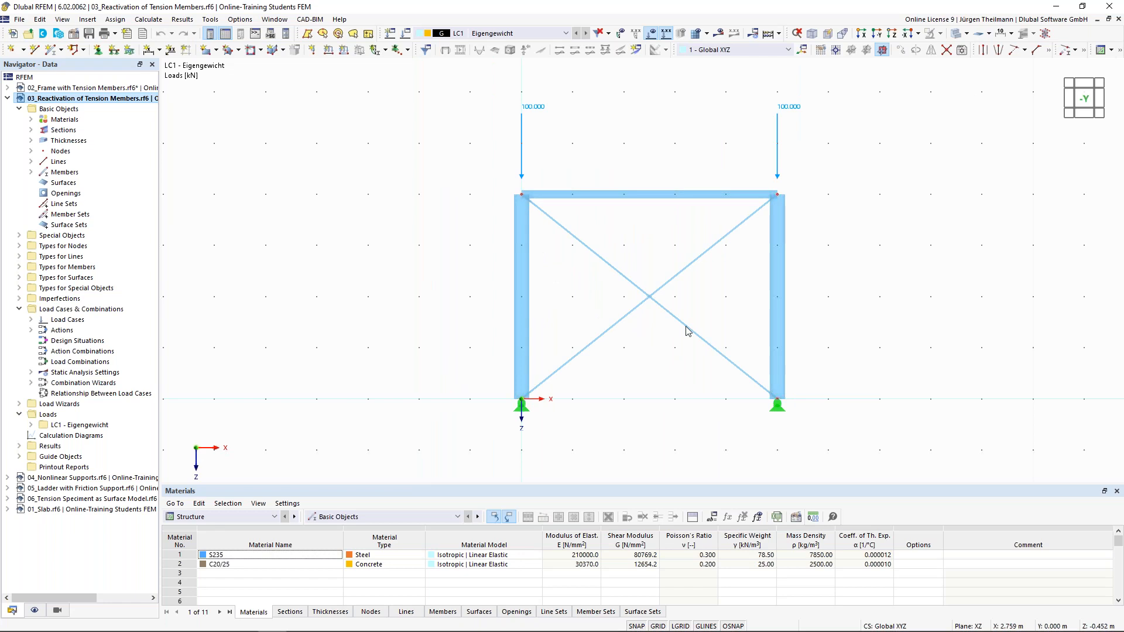
double_click(698, 262)
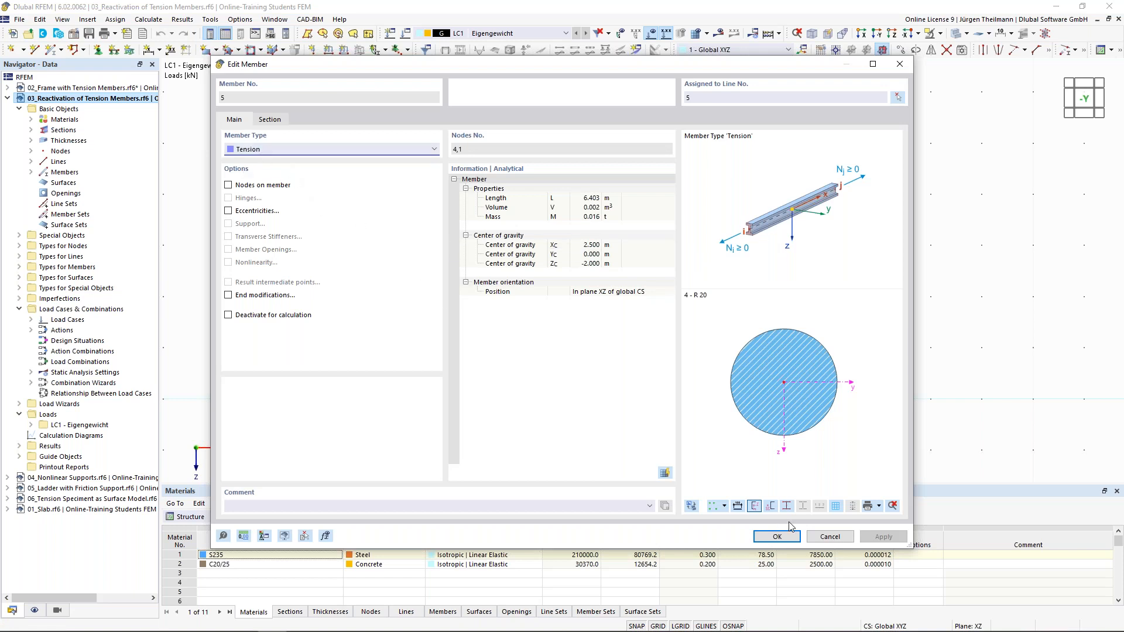
click(830, 537)
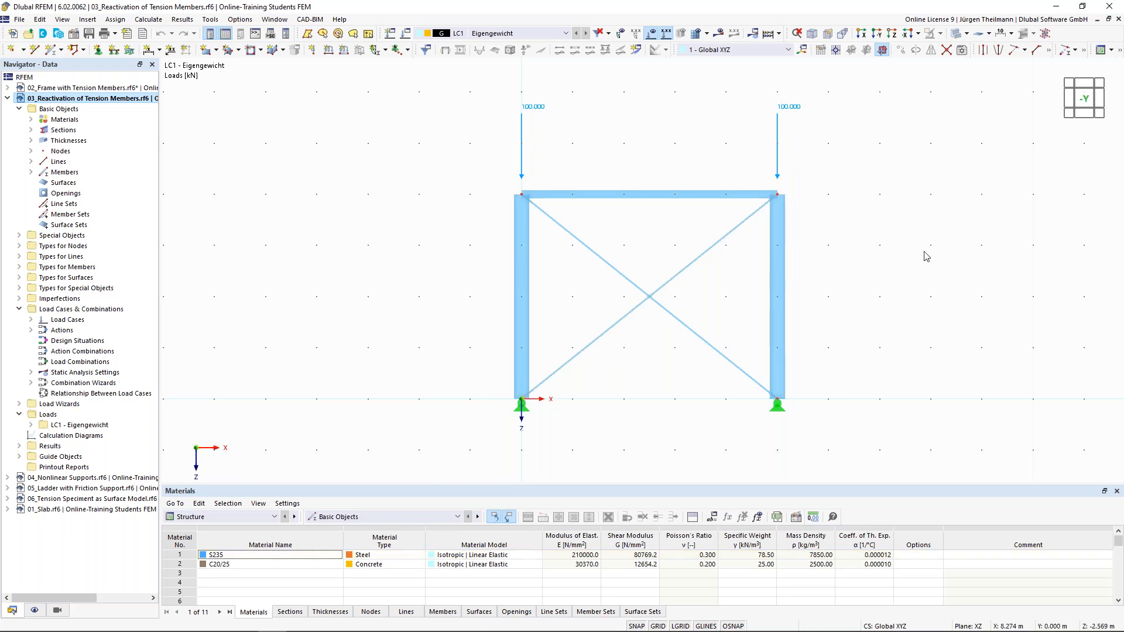
Try to calculate LC1 - Eigengewicht with the second-order analysis settings.
click(723, 35)
click(616, 372)
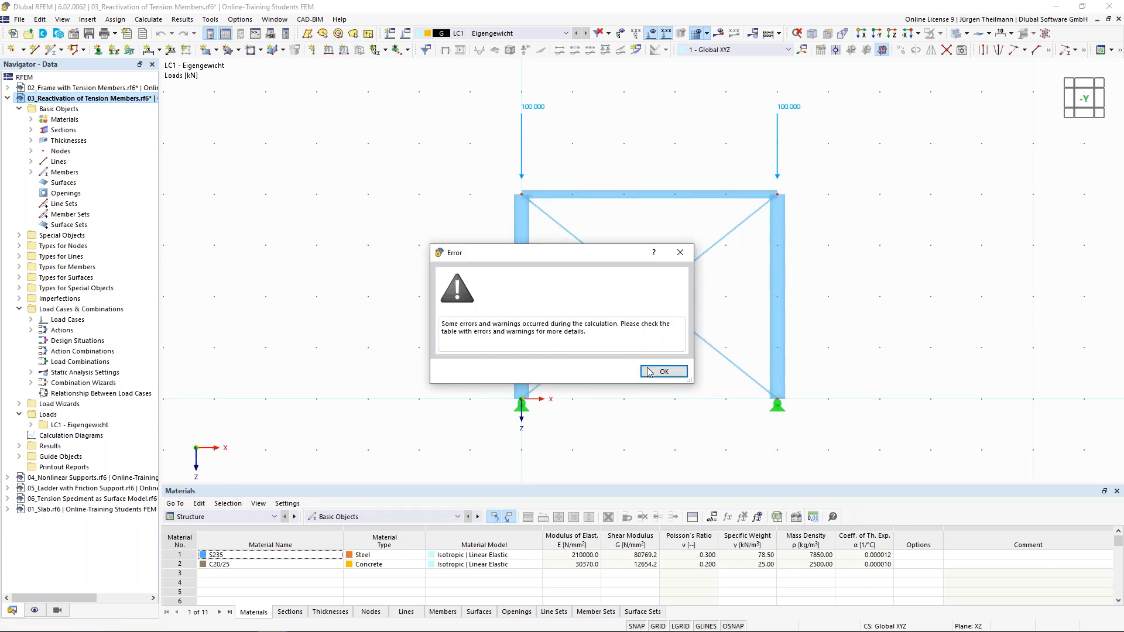
click(662, 373)
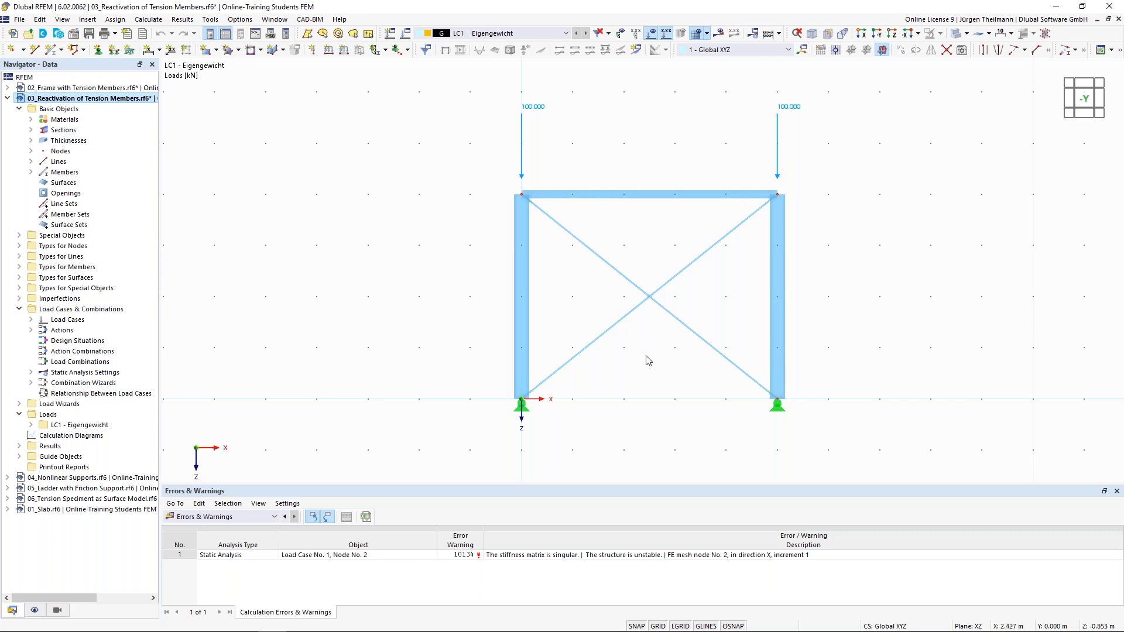
Enable exceptional handling in static analysis settings SA2 with failing members removed individually during successive iterations, and recalculate LC1.
click(755, 36)
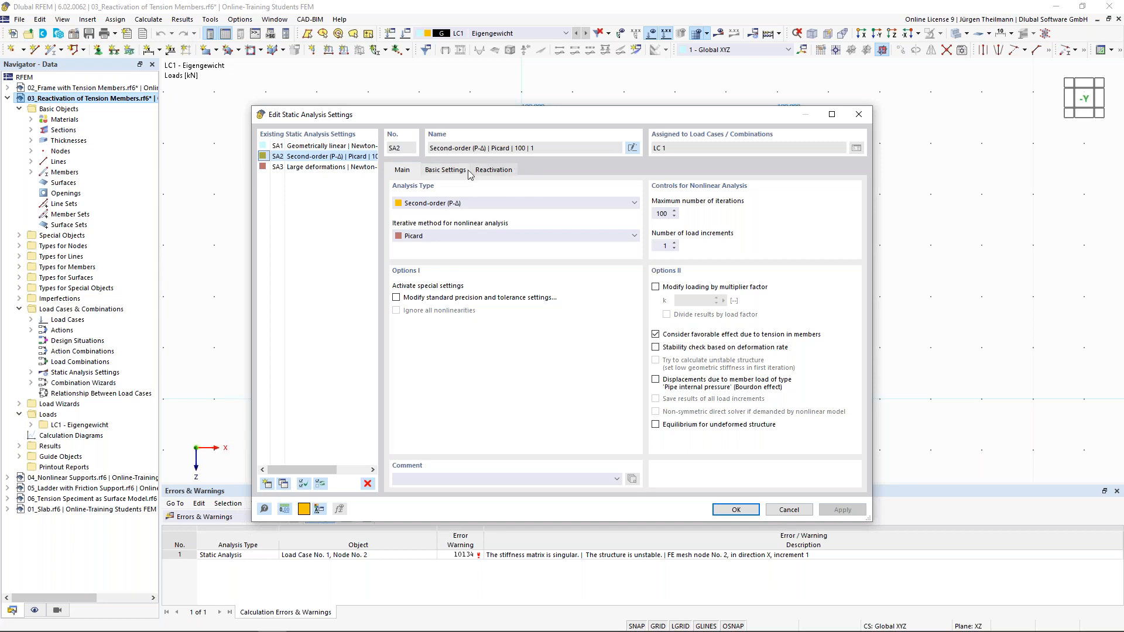
click(495, 170)
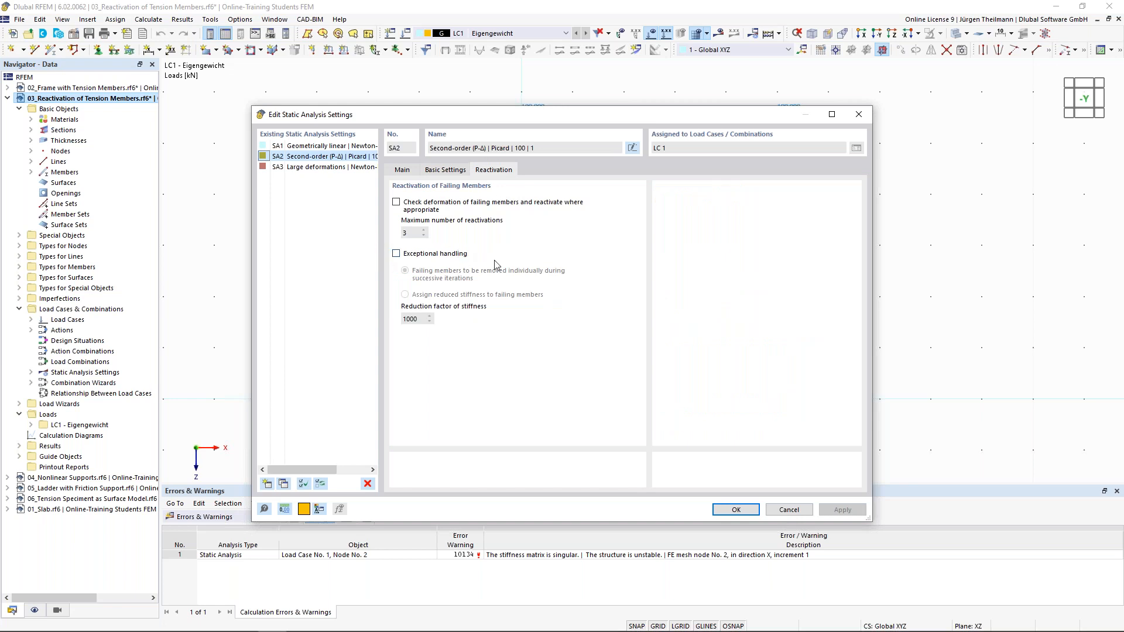
click(396, 256)
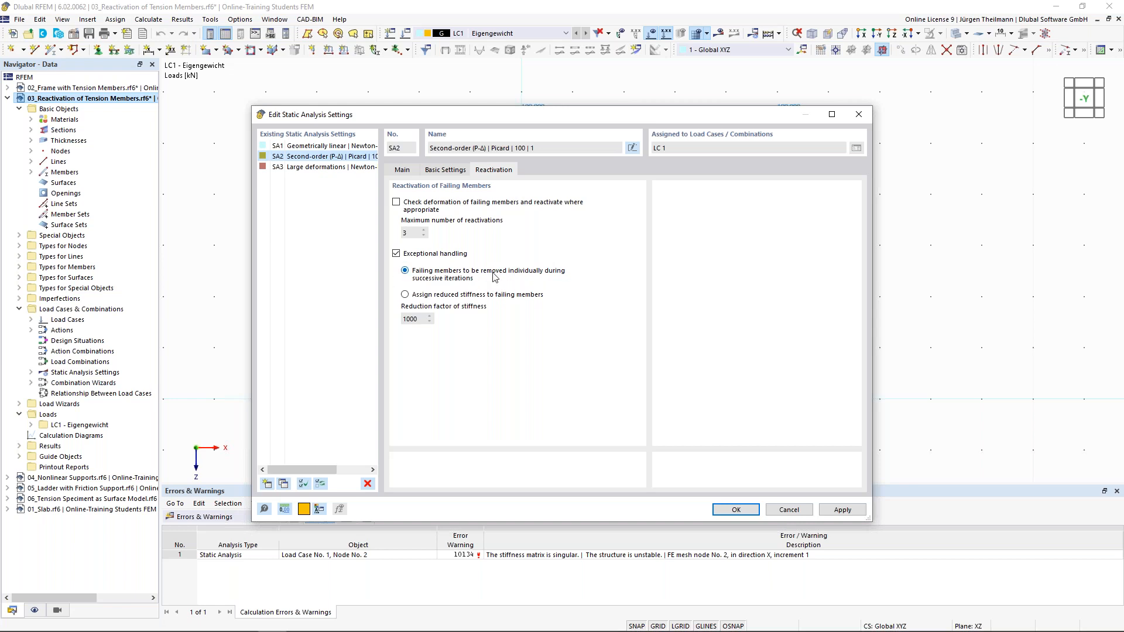
click(405, 295)
click(406, 271)
click(736, 511)
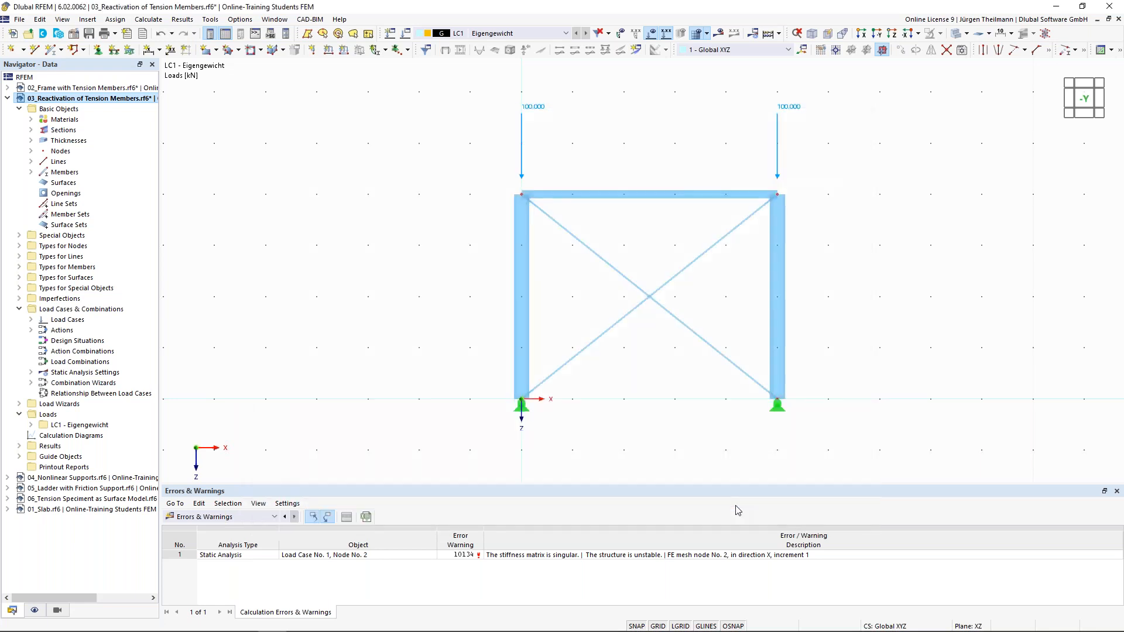
click(719, 33)
click(609, 369)
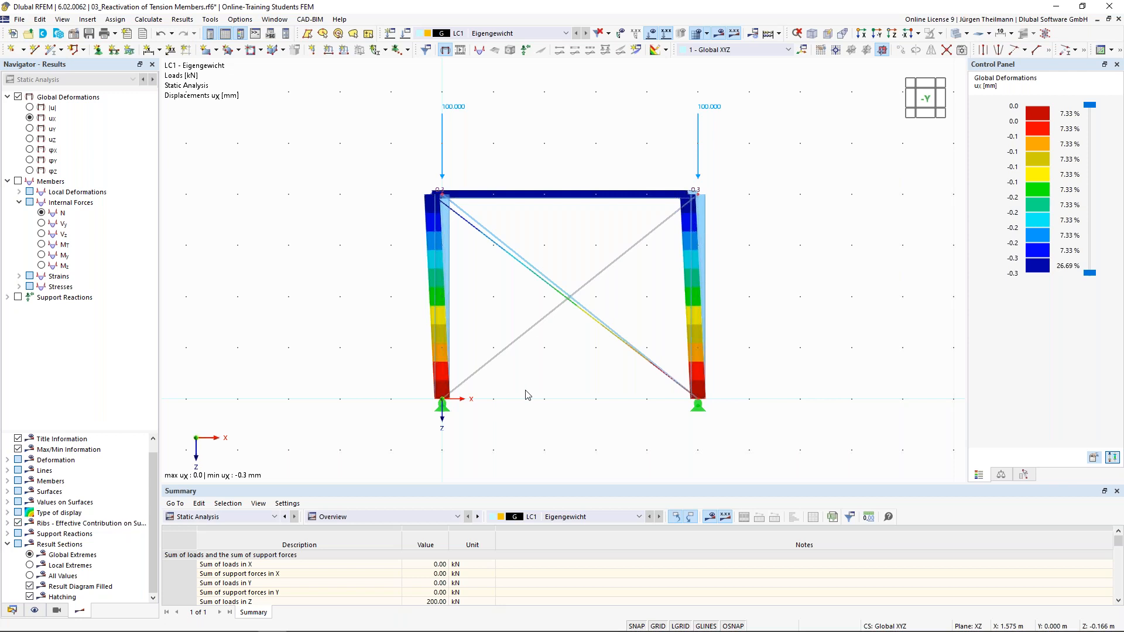
Disable exceptional handling of failing members in static analysis settings SA2, discarding the existing results.
click(755, 34)
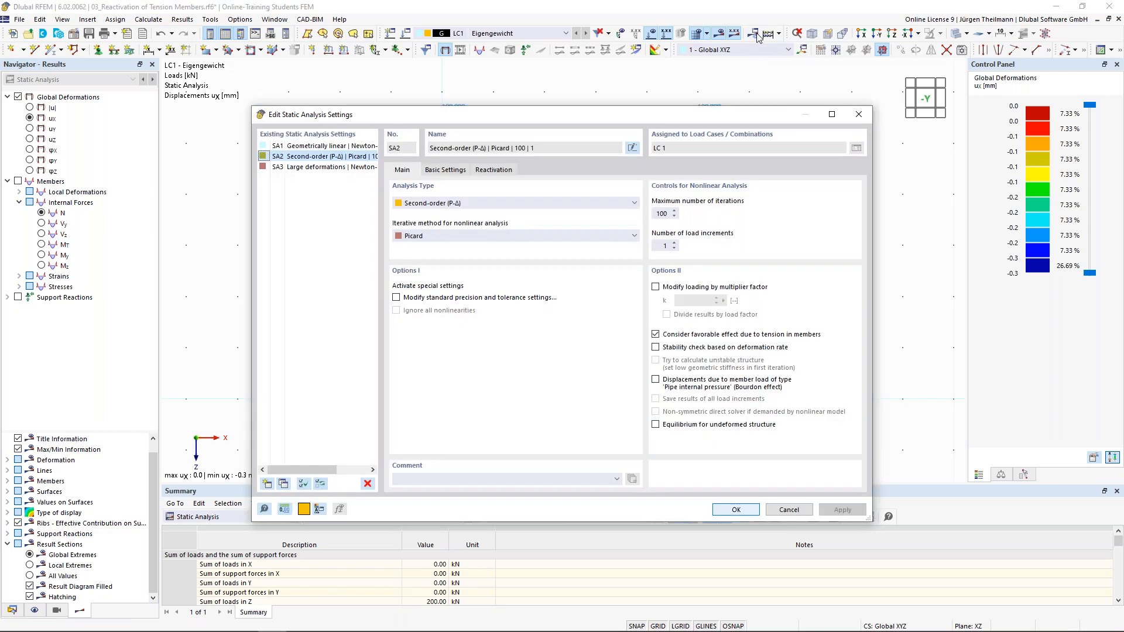
click(493, 170)
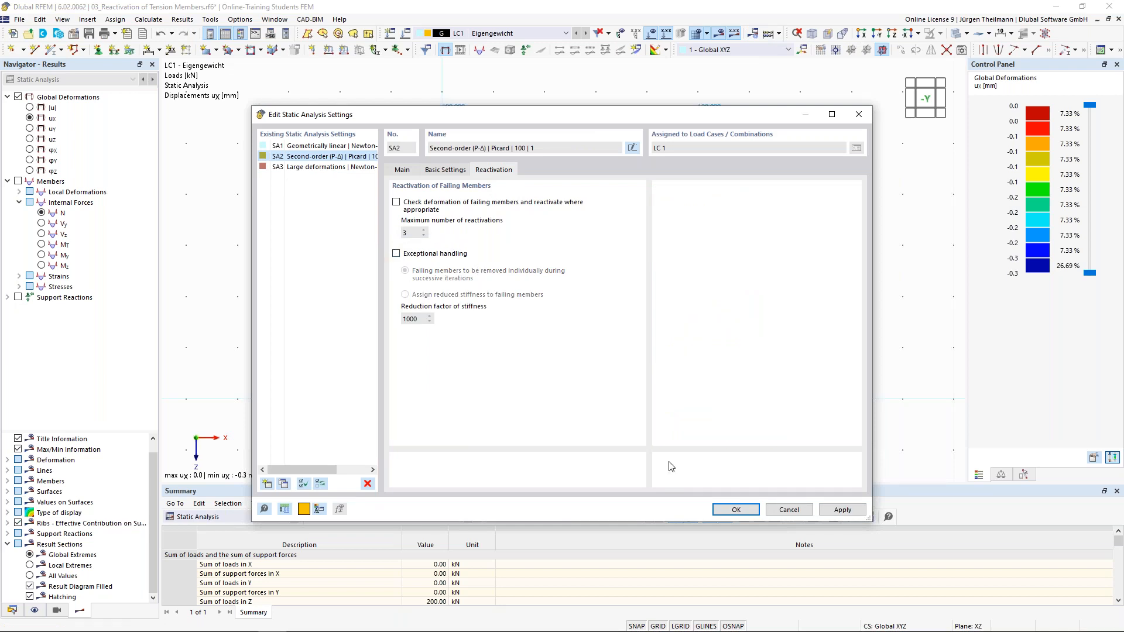
click(732, 510)
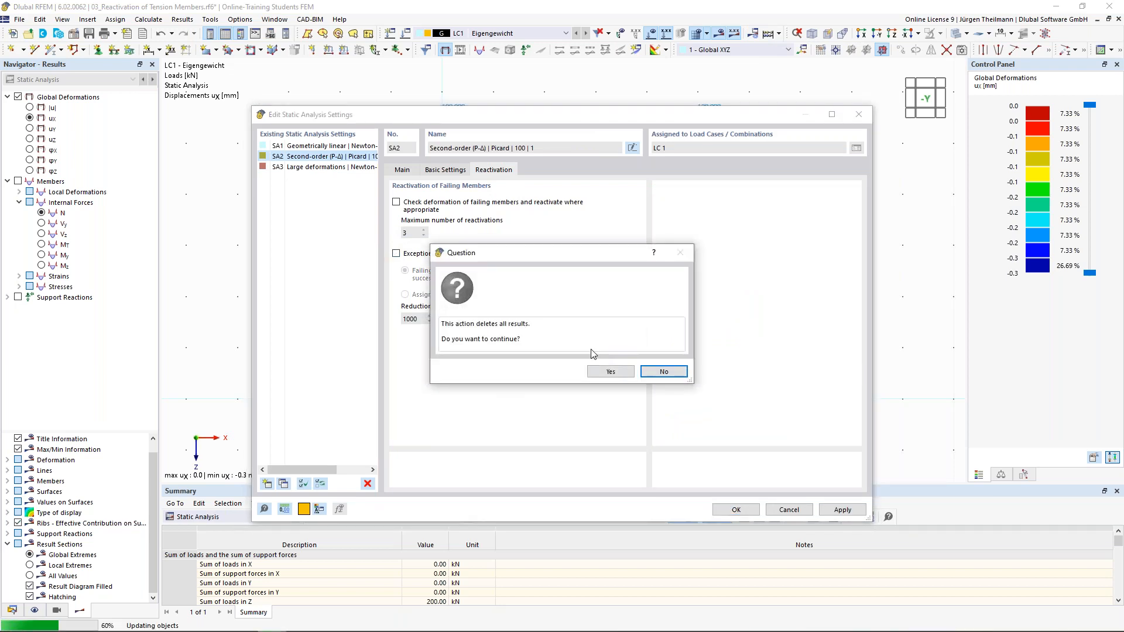
click(609, 373)
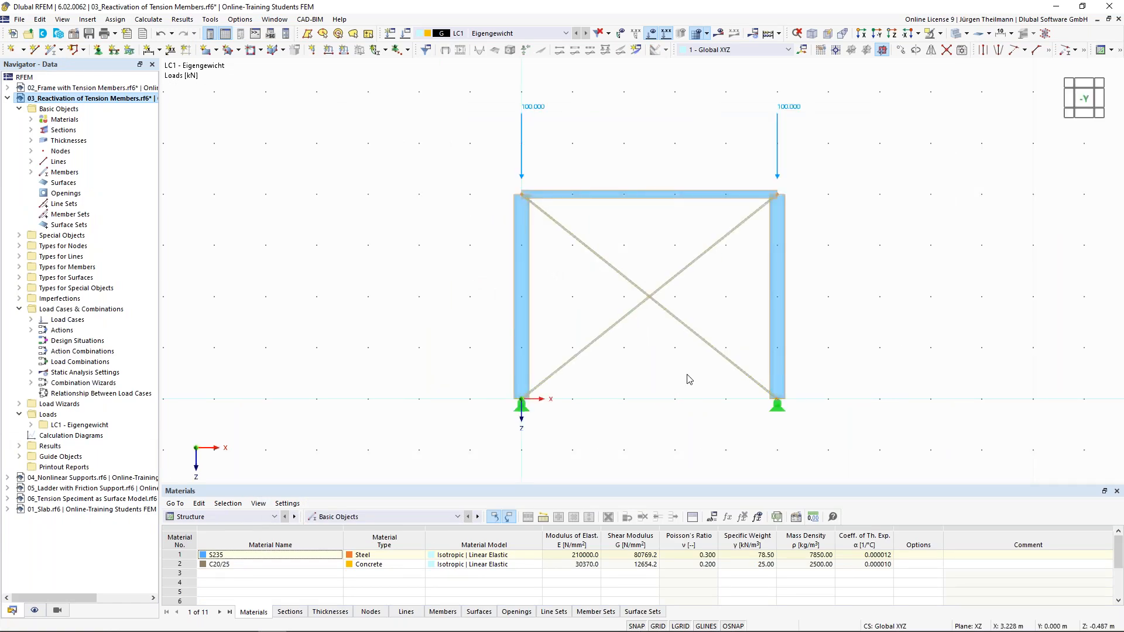
Calculate LC1 with static analysis settings SA1 - Geometrically linear | Newton-Raphson and display the global deformations |u|.
click(405, 35)
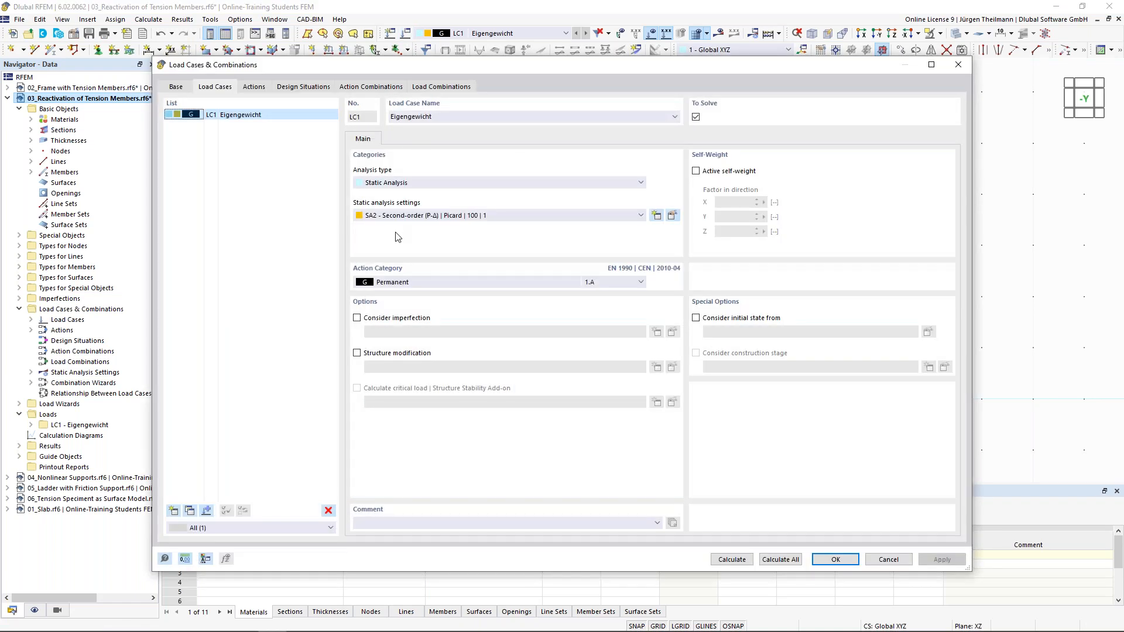
click(640, 215)
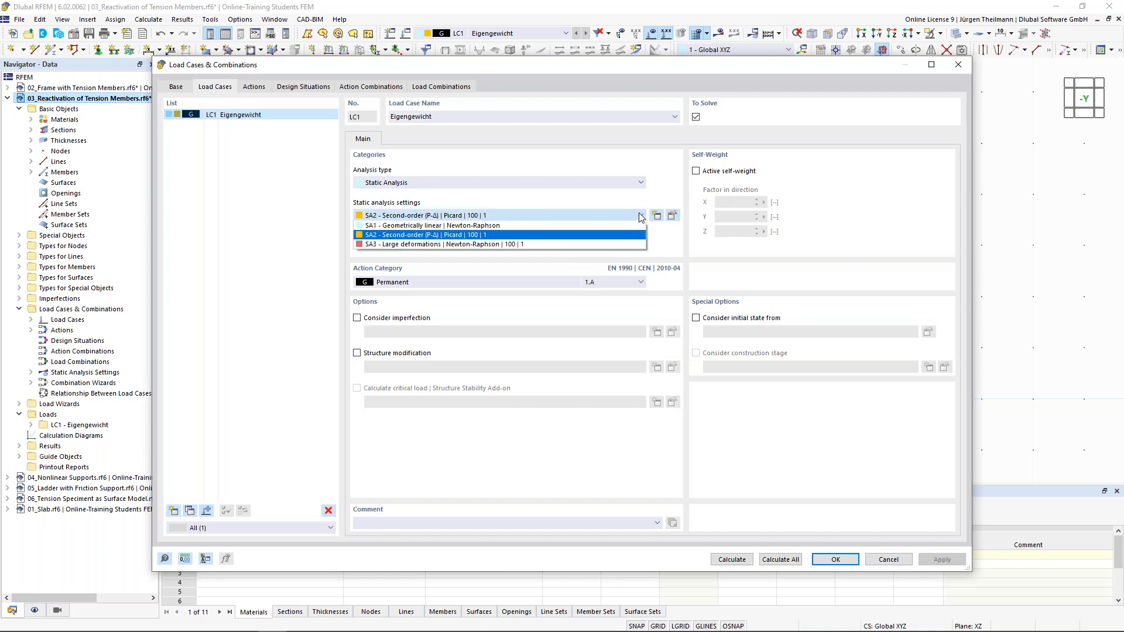
click(468, 227)
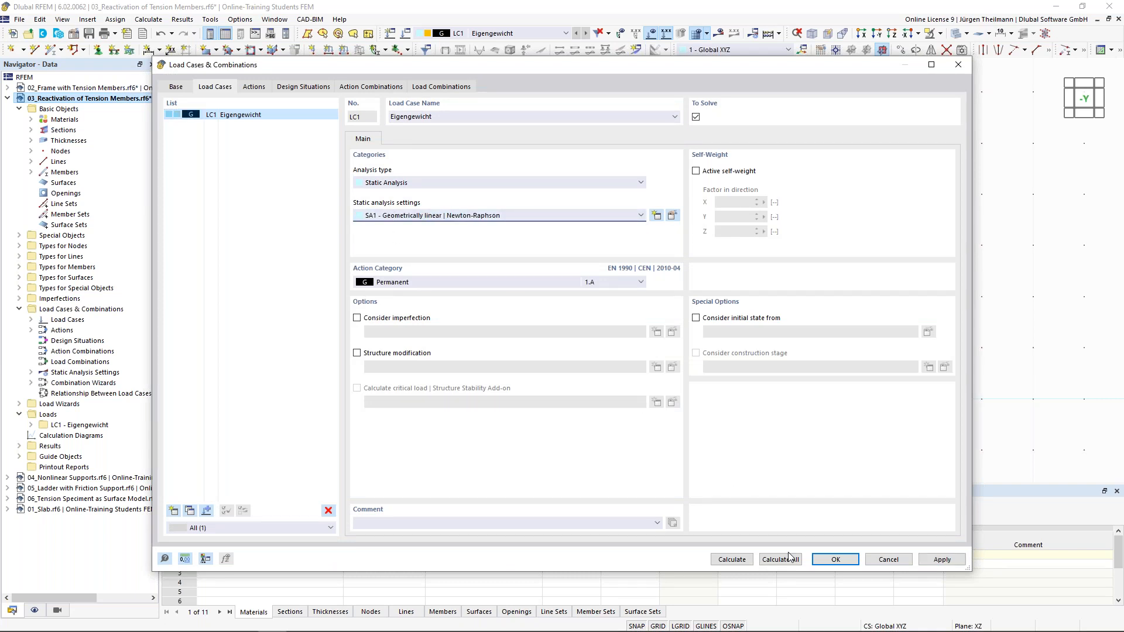
click(730, 562)
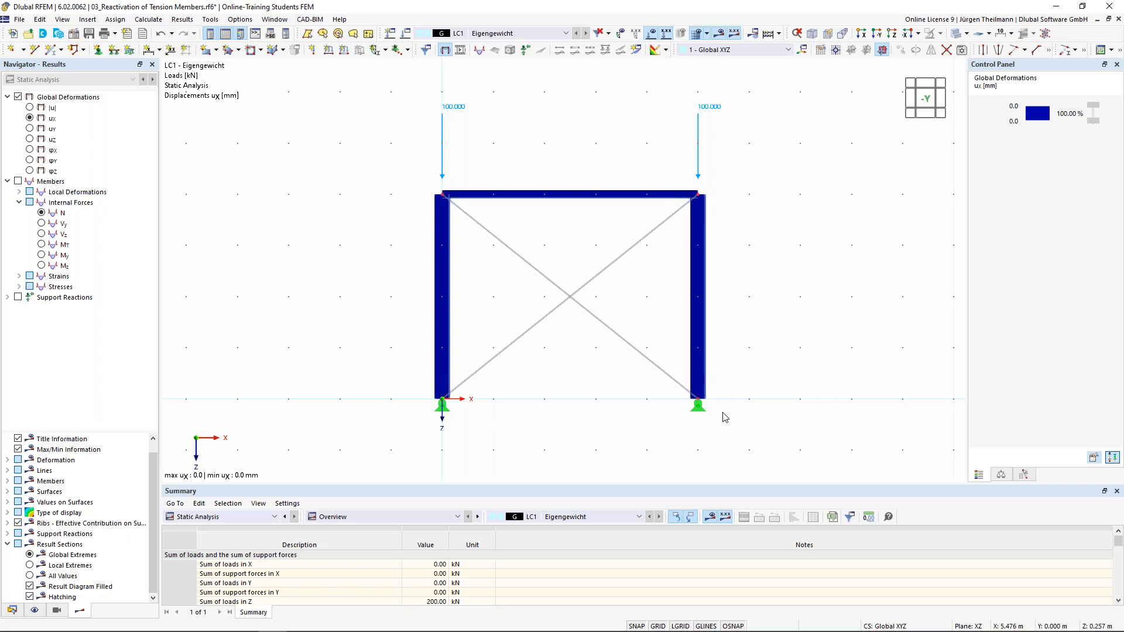
click(29, 108)
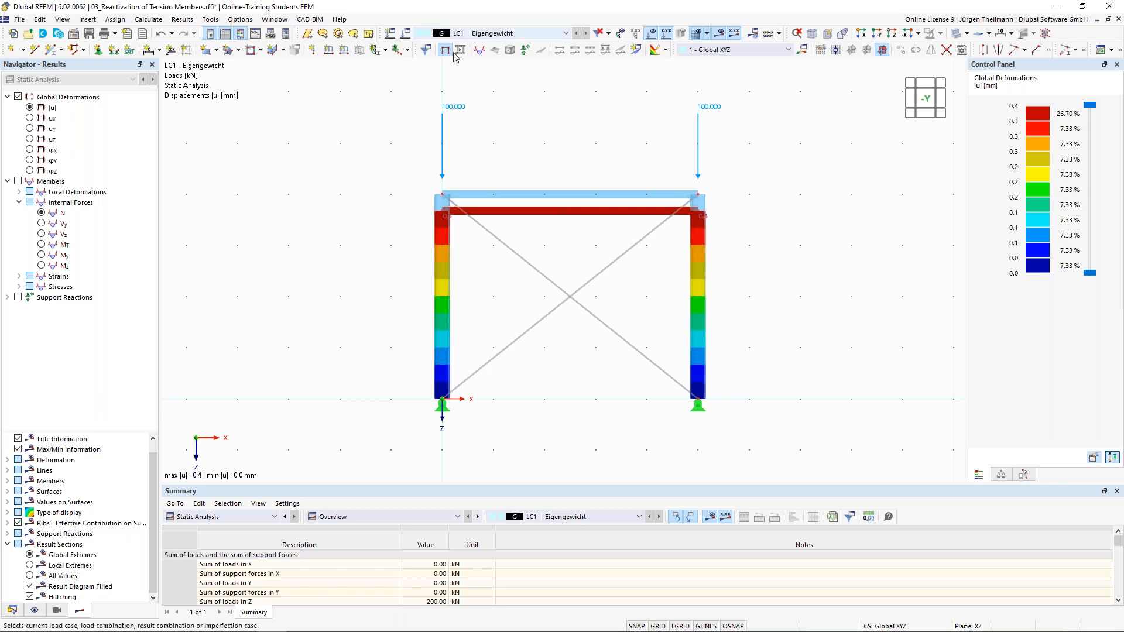
Activate exceptional handling in SA2 - Second-order (P-Δ), with failing members removed individually during successive iterations.
click(754, 33)
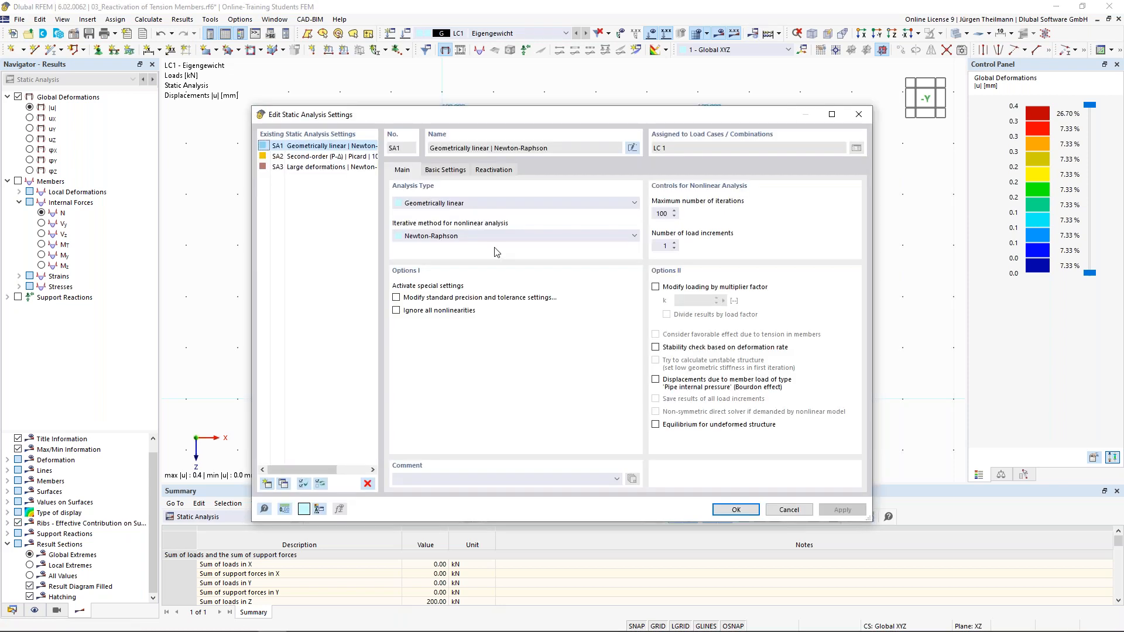
click(321, 156)
click(493, 170)
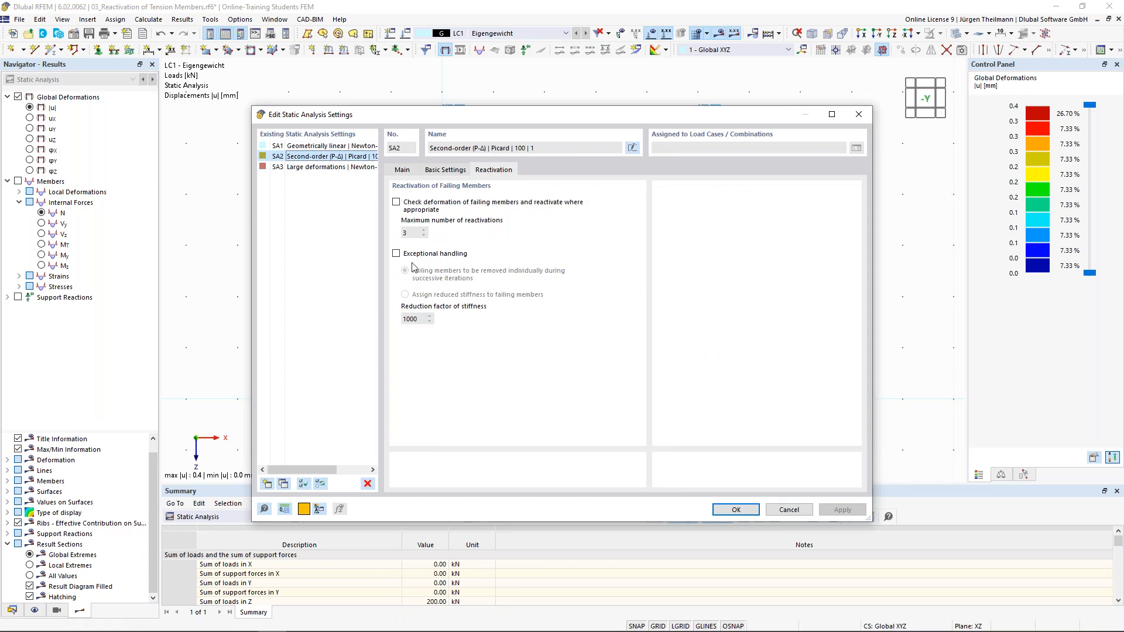
click(397, 253)
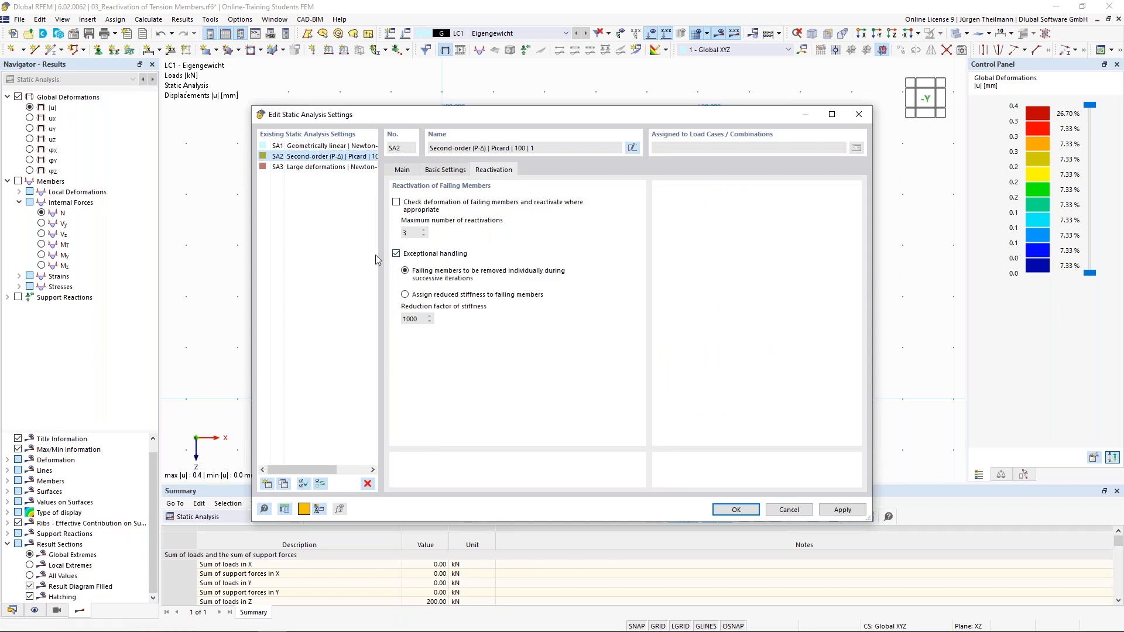
click(737, 510)
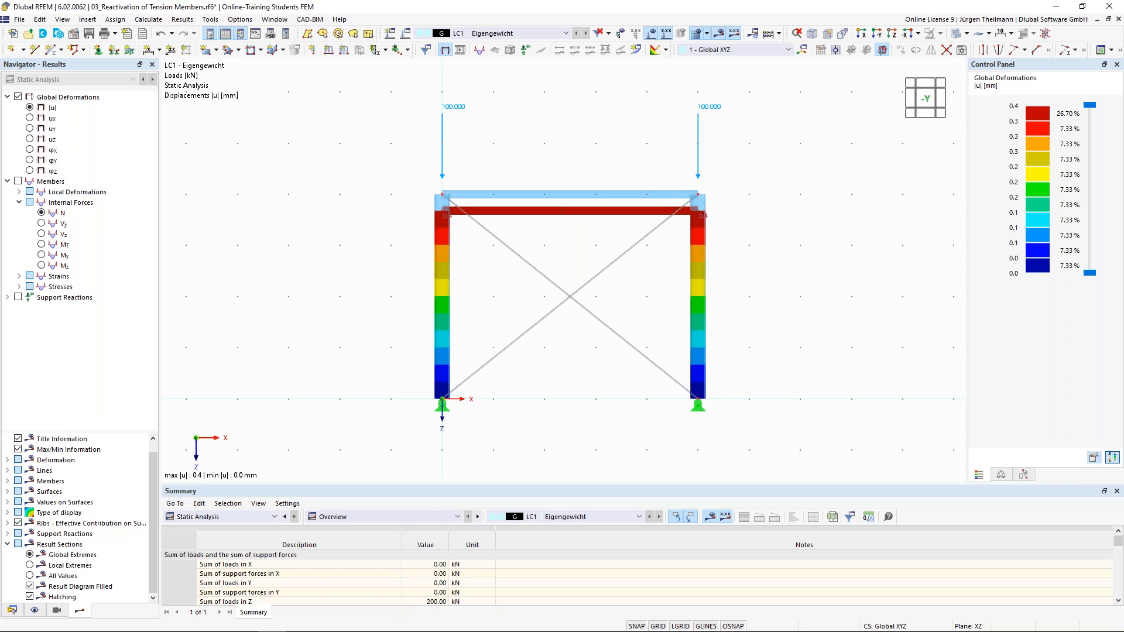
key(alt+Tab)
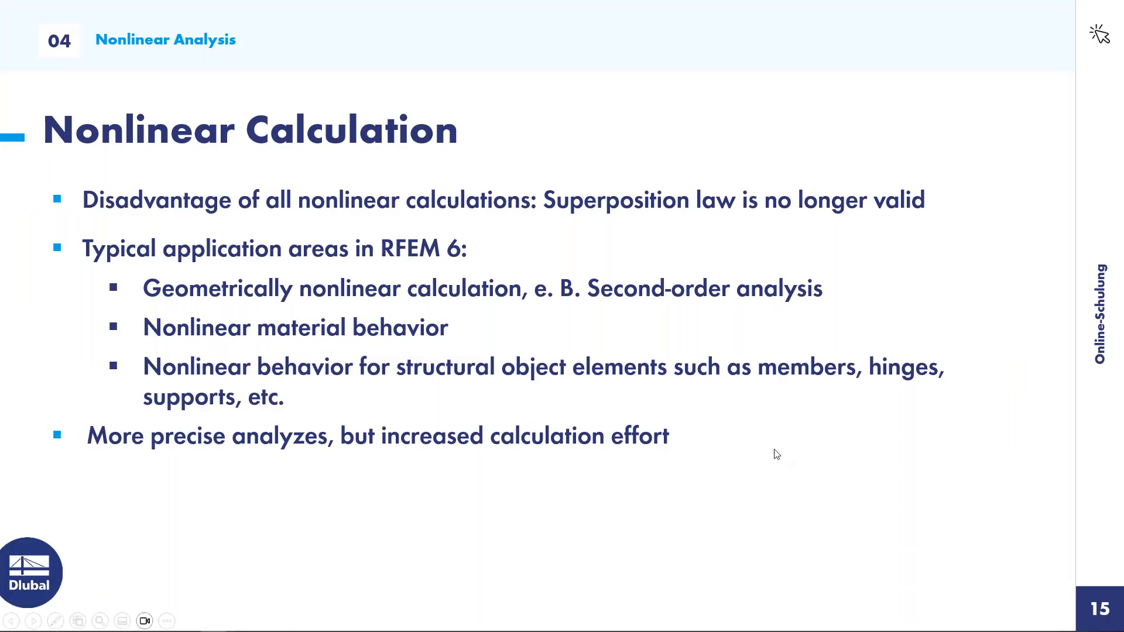
key(Right)
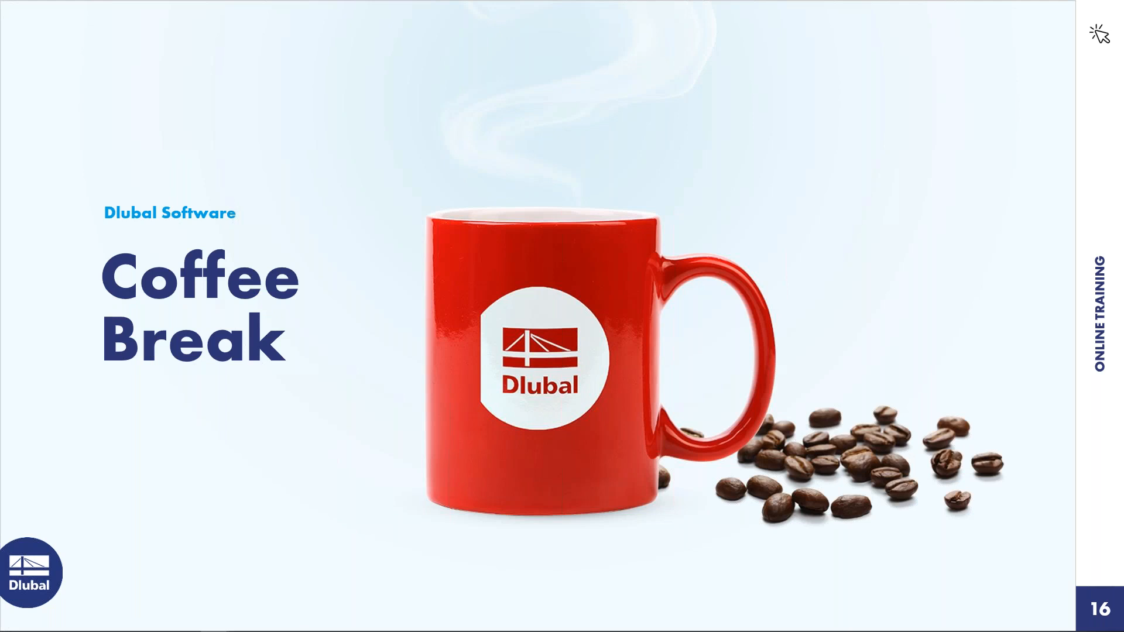
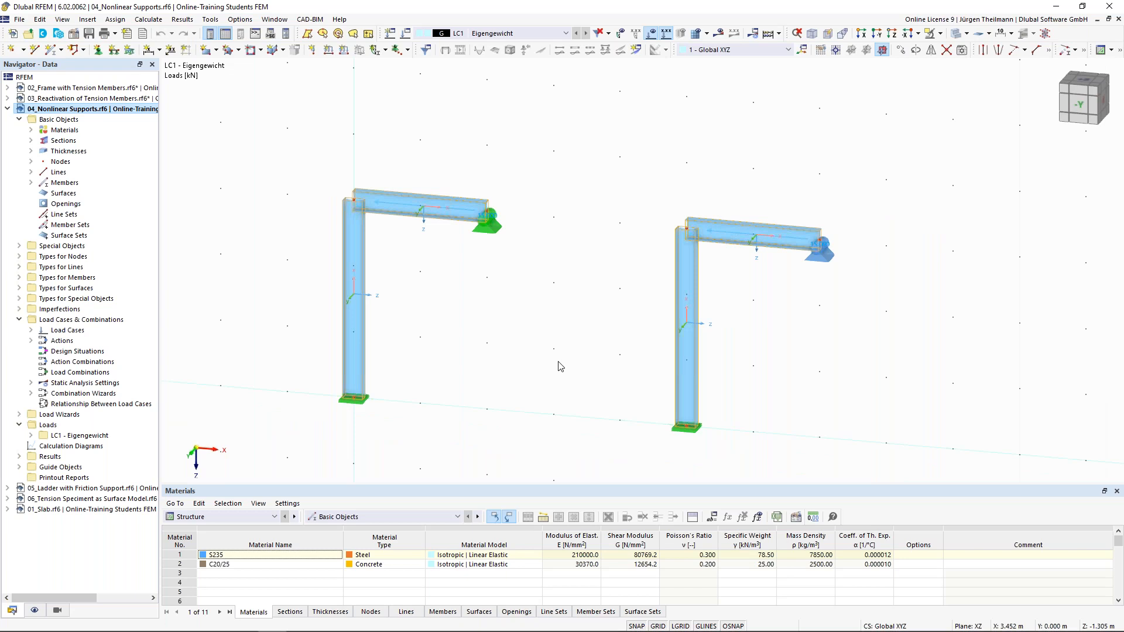
Inspect the support conditions and nonlinearities of the nodal support at node 3 in the 04_Nonlinear Supports model.
ctrl+middle_drag(537, 352, 541, 356)
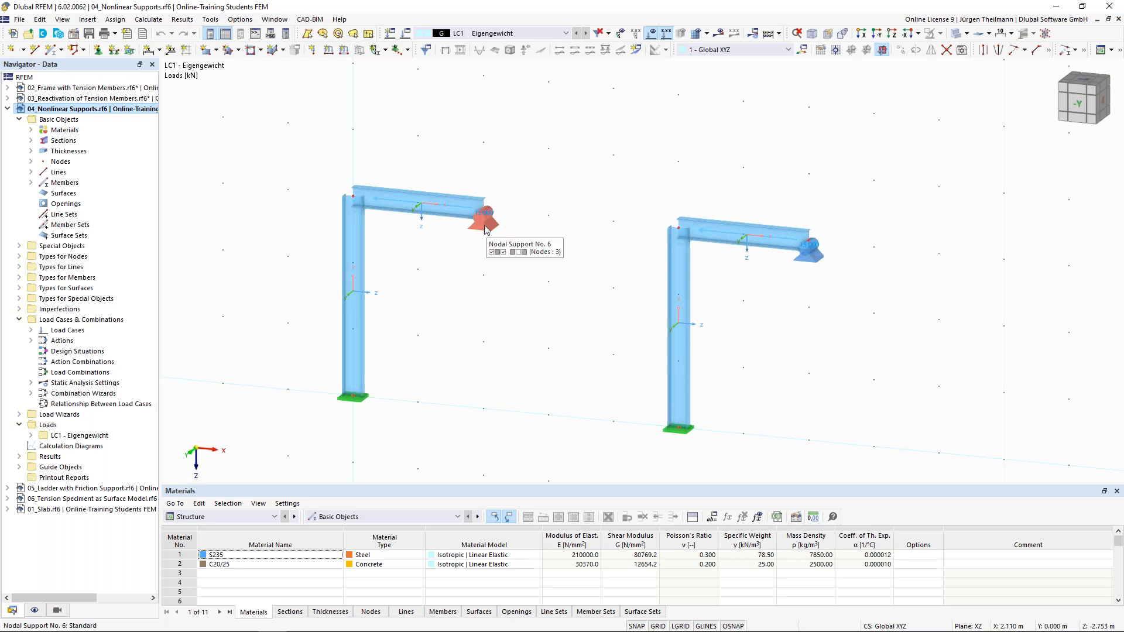
double_click(485, 199)
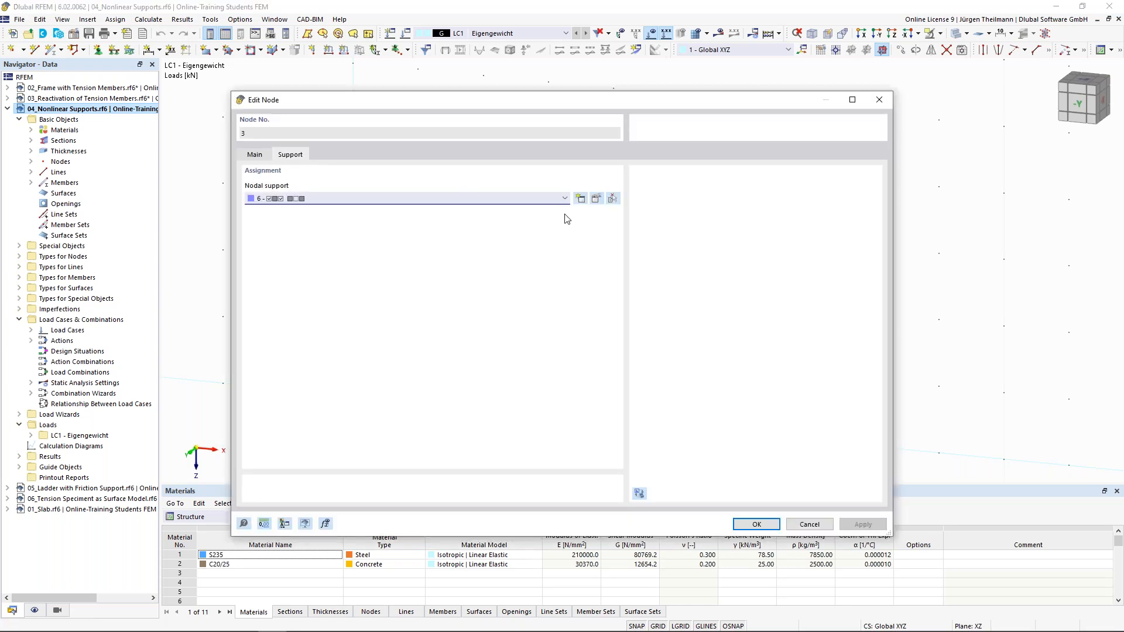
click(596, 199)
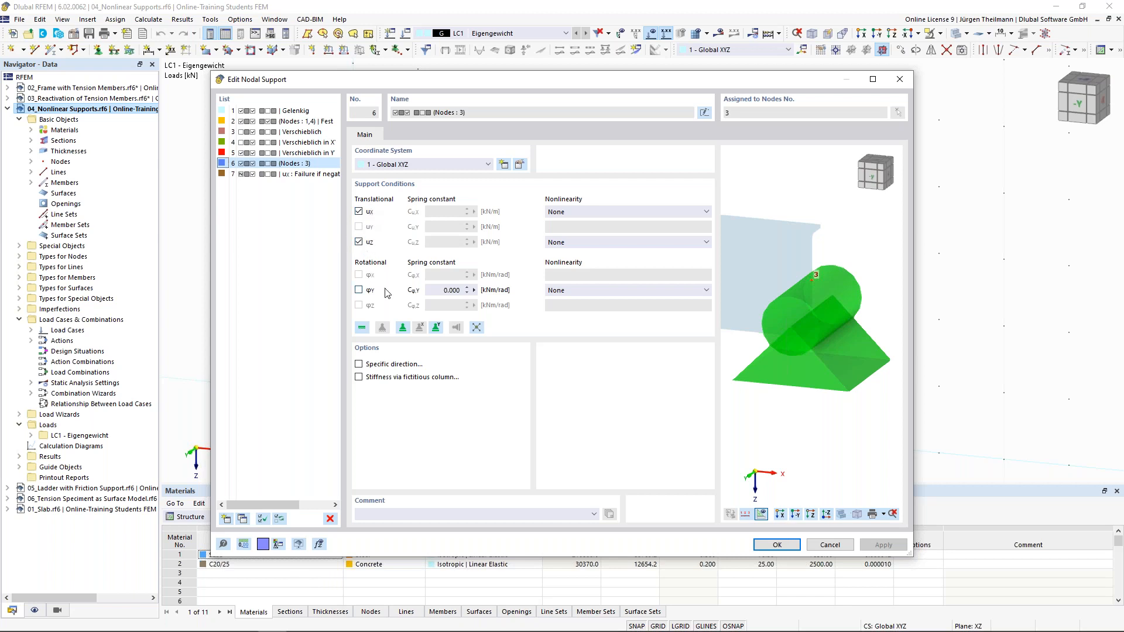
click(820, 547)
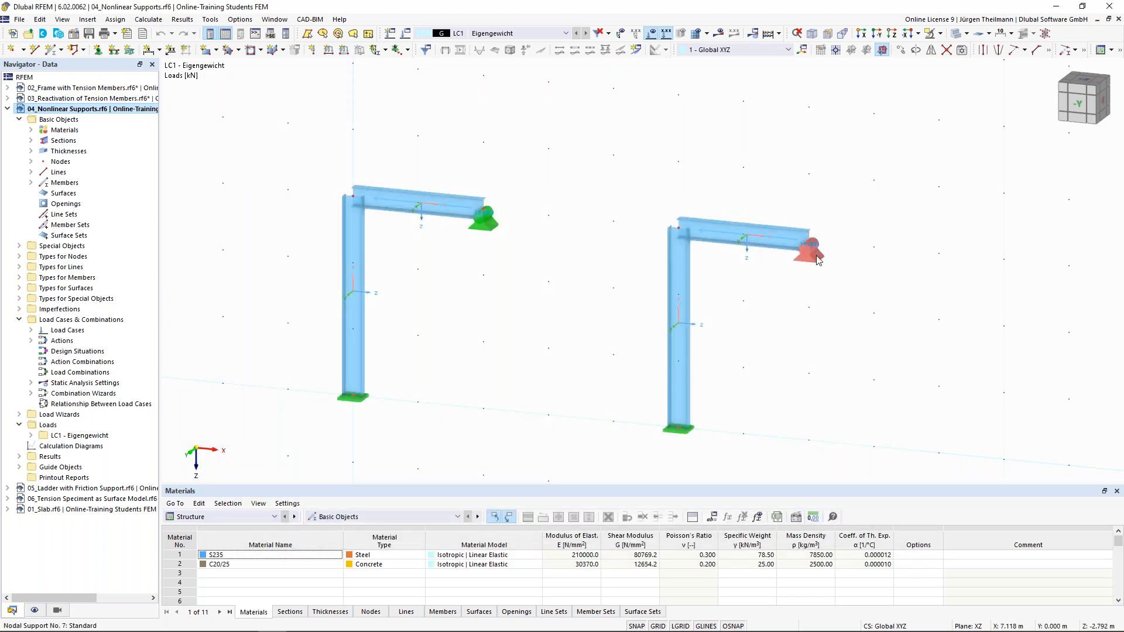
Inspect the support conditions and the available uX nonlinearity options of the nodal support at node 6.
double_click(818, 260)
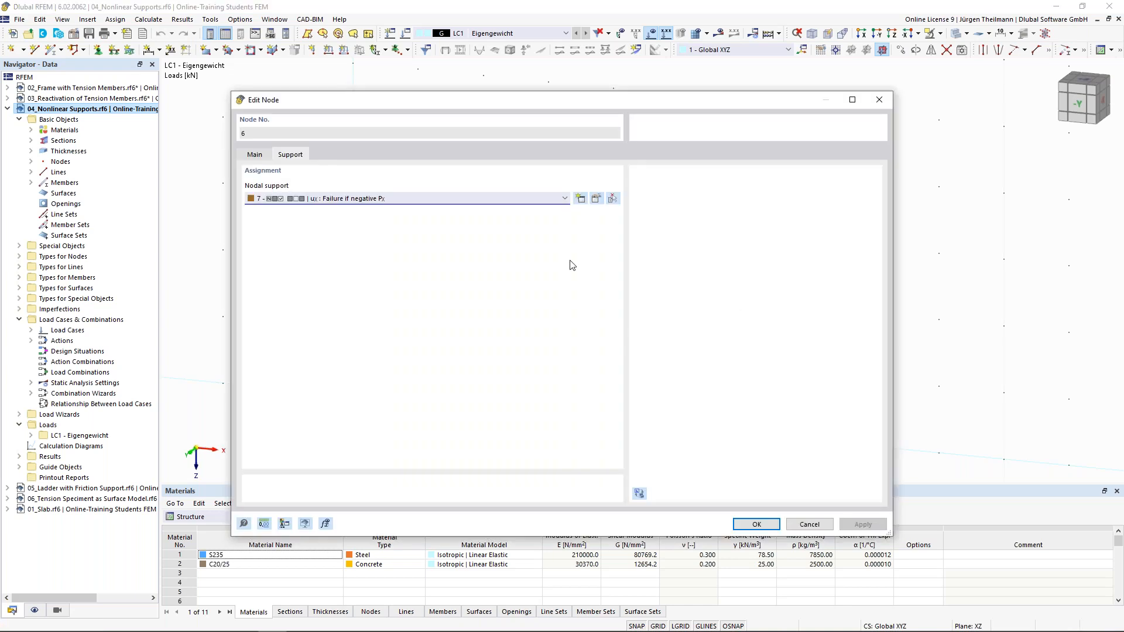
click(597, 199)
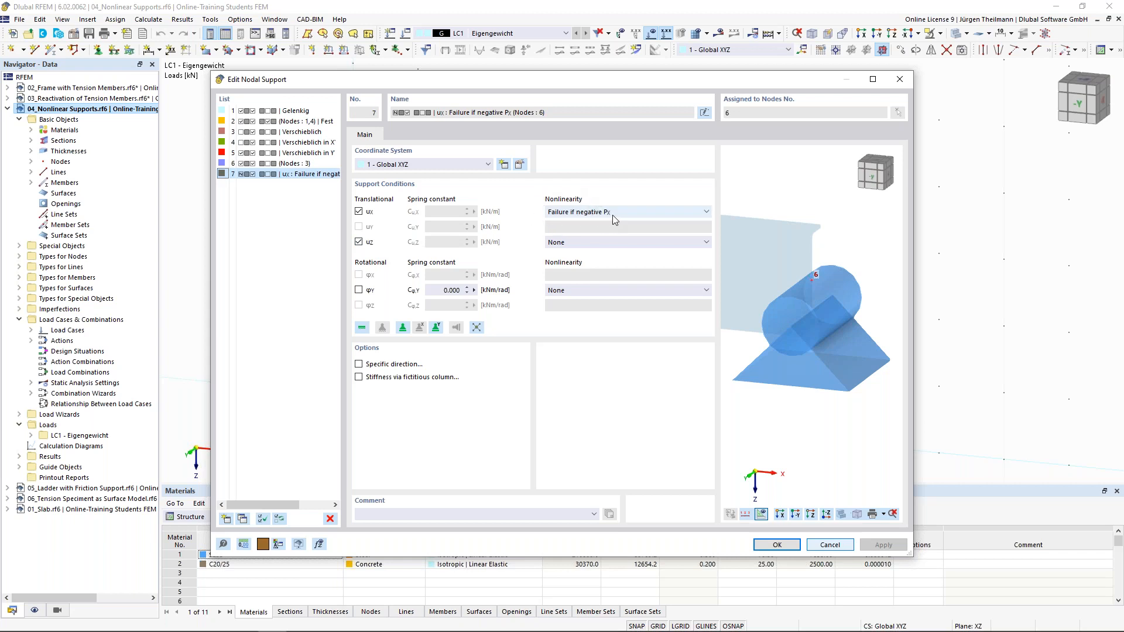
click(707, 212)
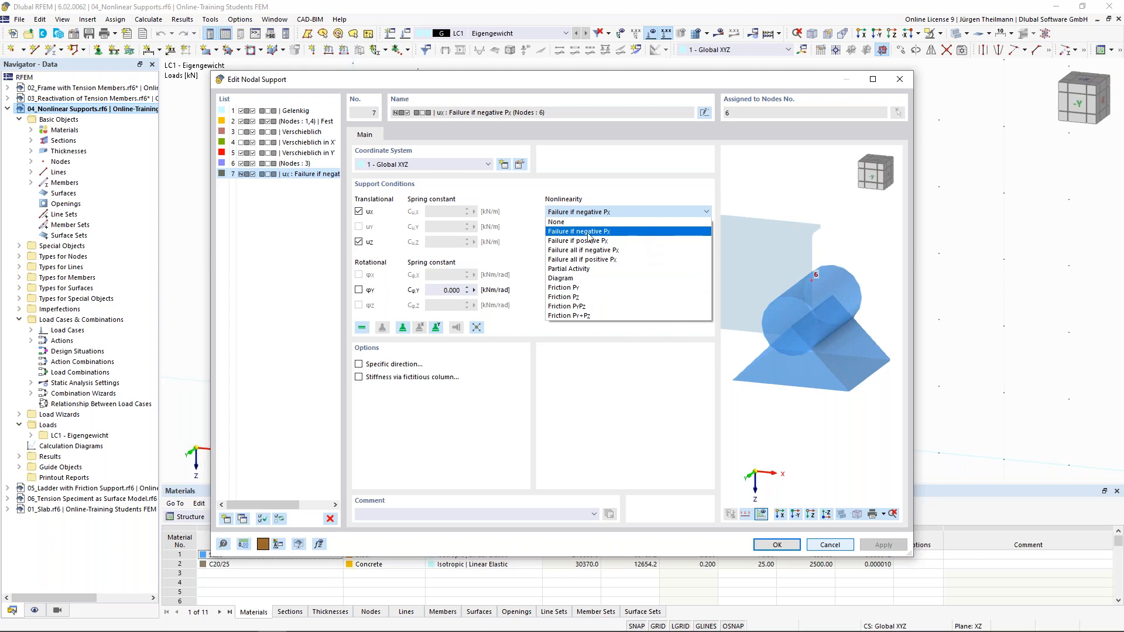
click(632, 233)
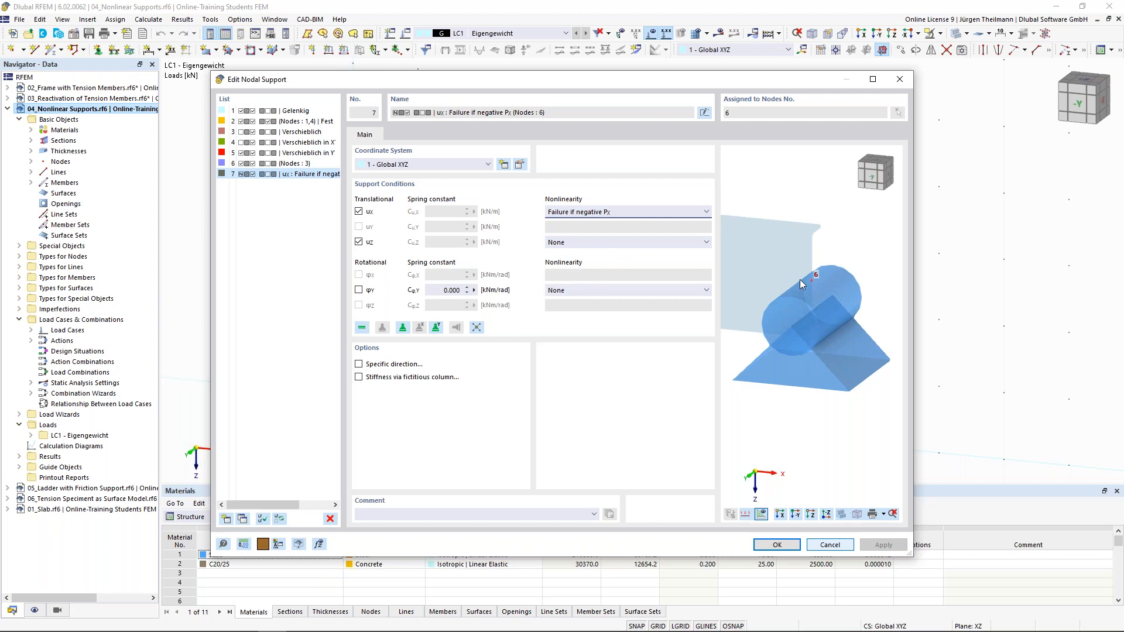
scroll(800, 279, down, 3)
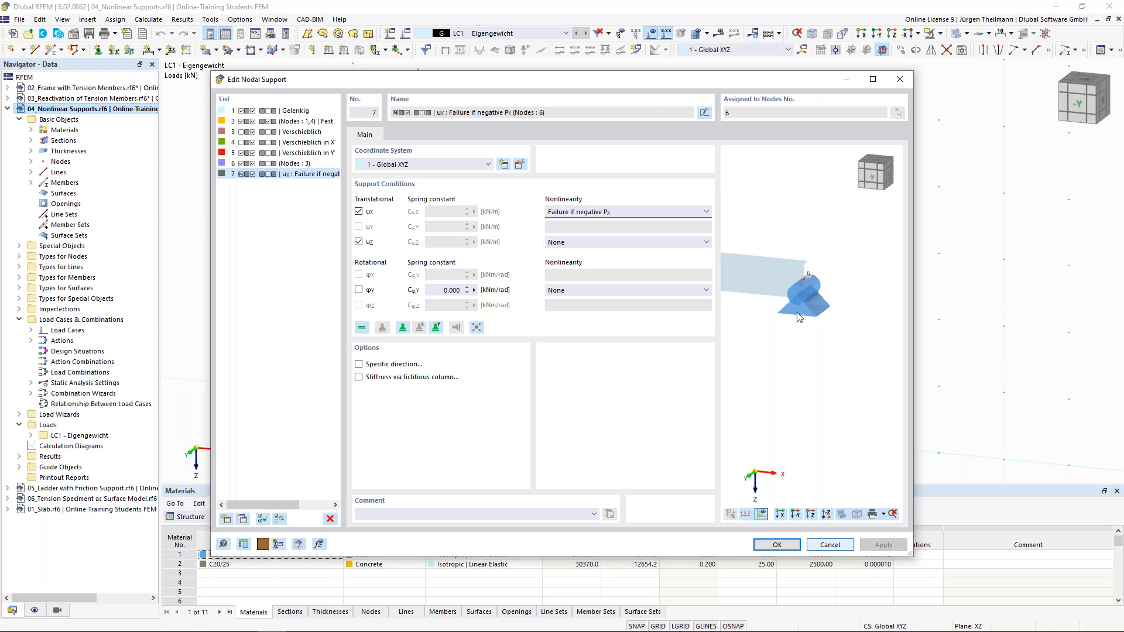
click(829, 545)
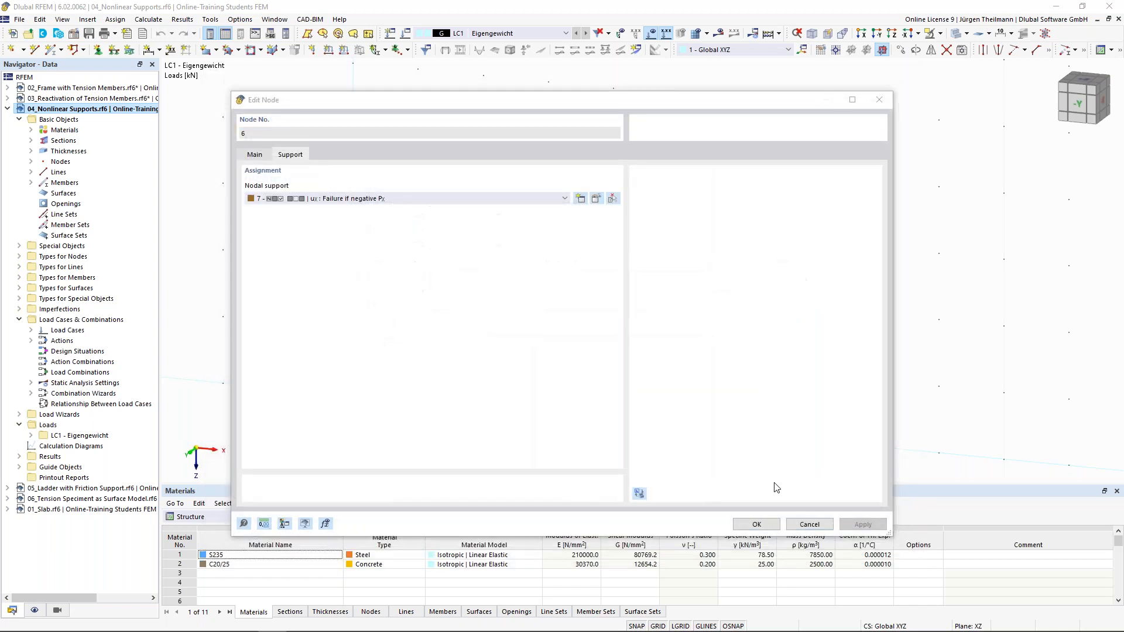
click(823, 525)
click(580, 294)
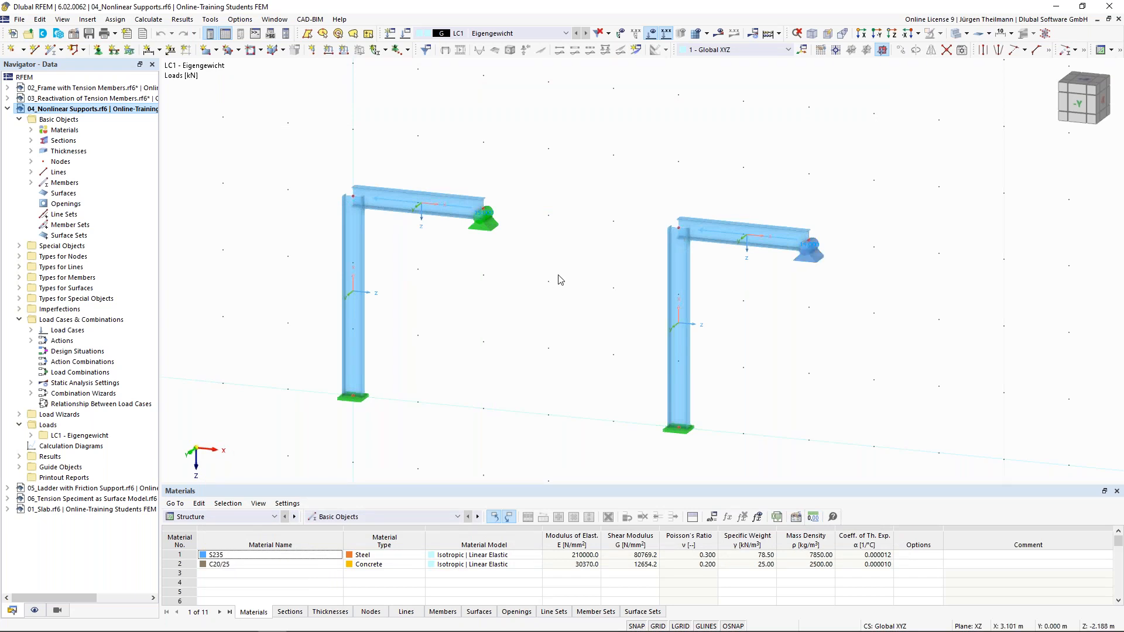
Show the loads of LC1 - Eigengewicht and display its calculated global deformations |u| on both frames.
click(956, 33)
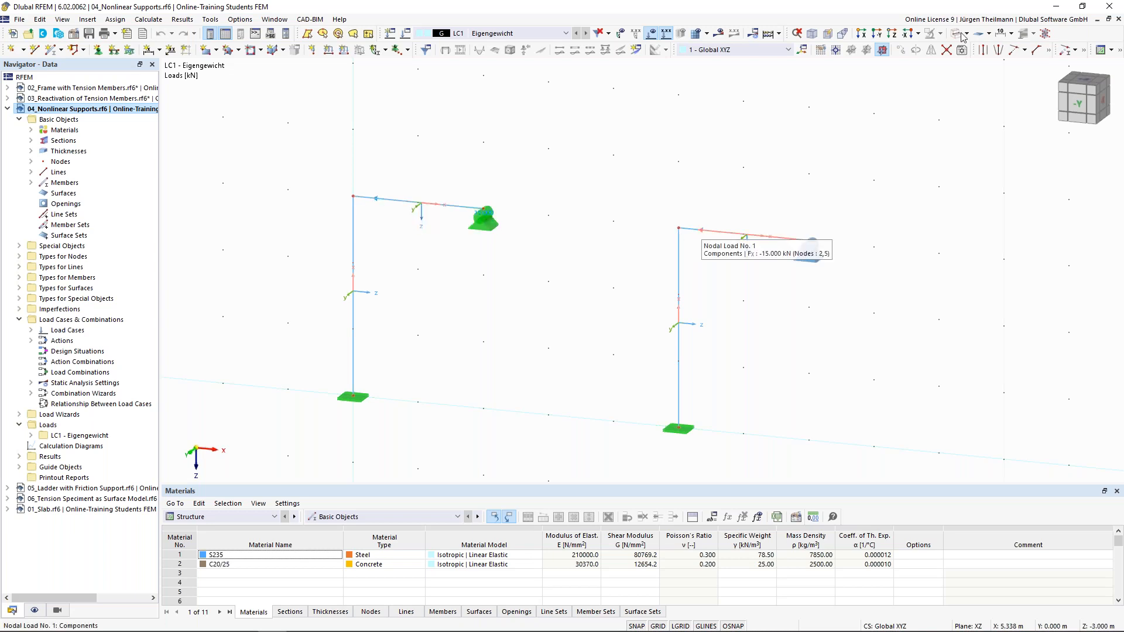
click(720, 32)
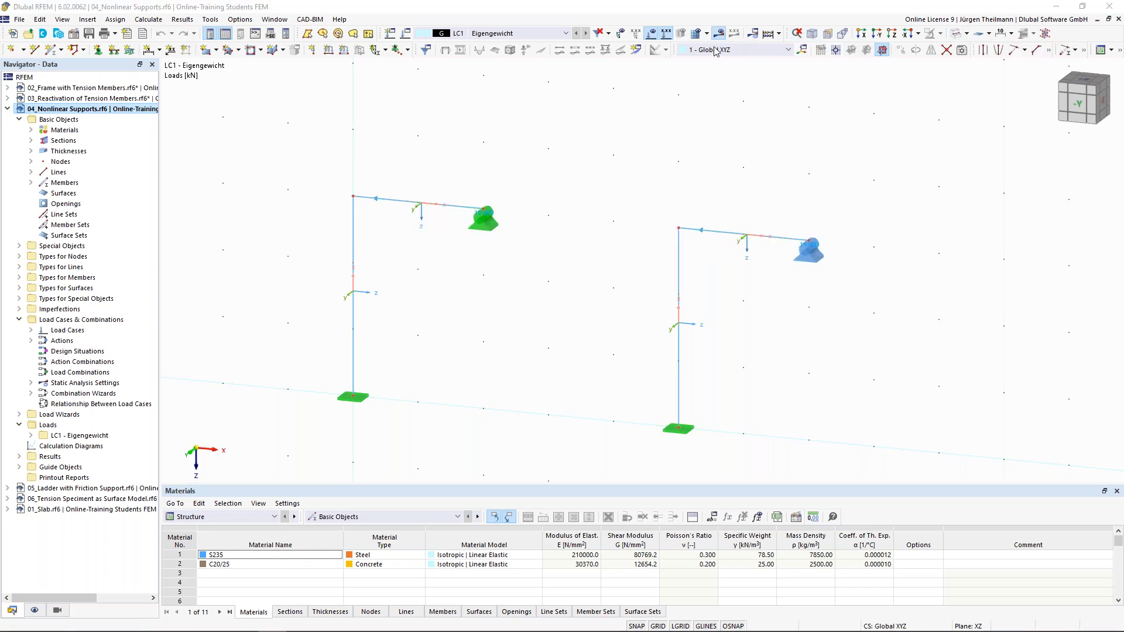
click(610, 372)
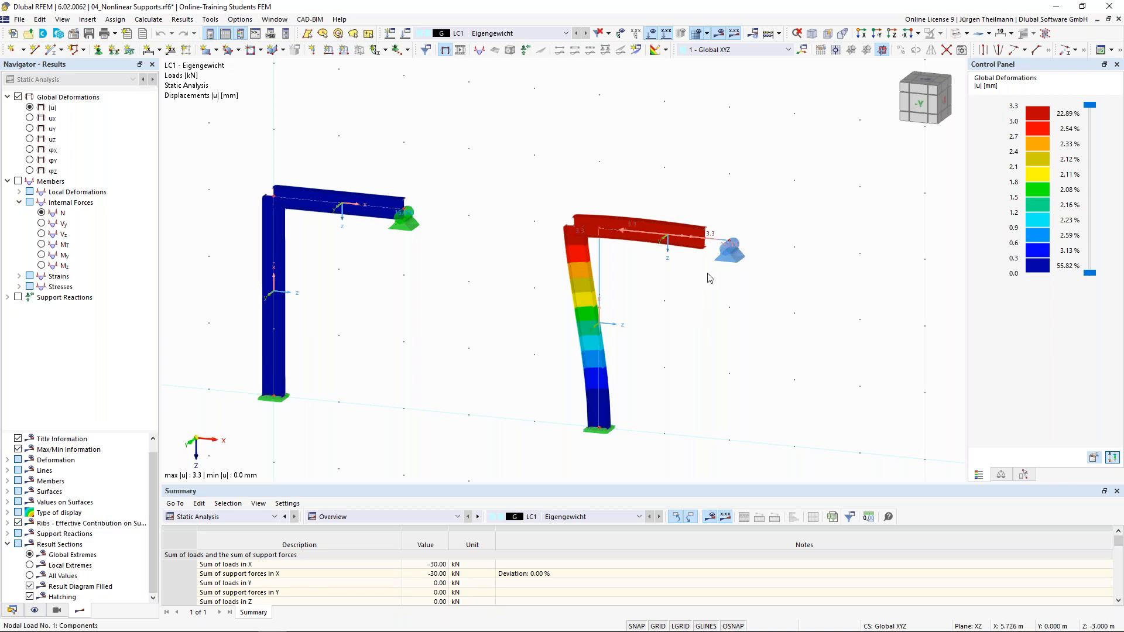
Try a spring constant of 10 kN/m in the uX direction for the nodal support at node 6, and discard the edit.
double_click(730, 258)
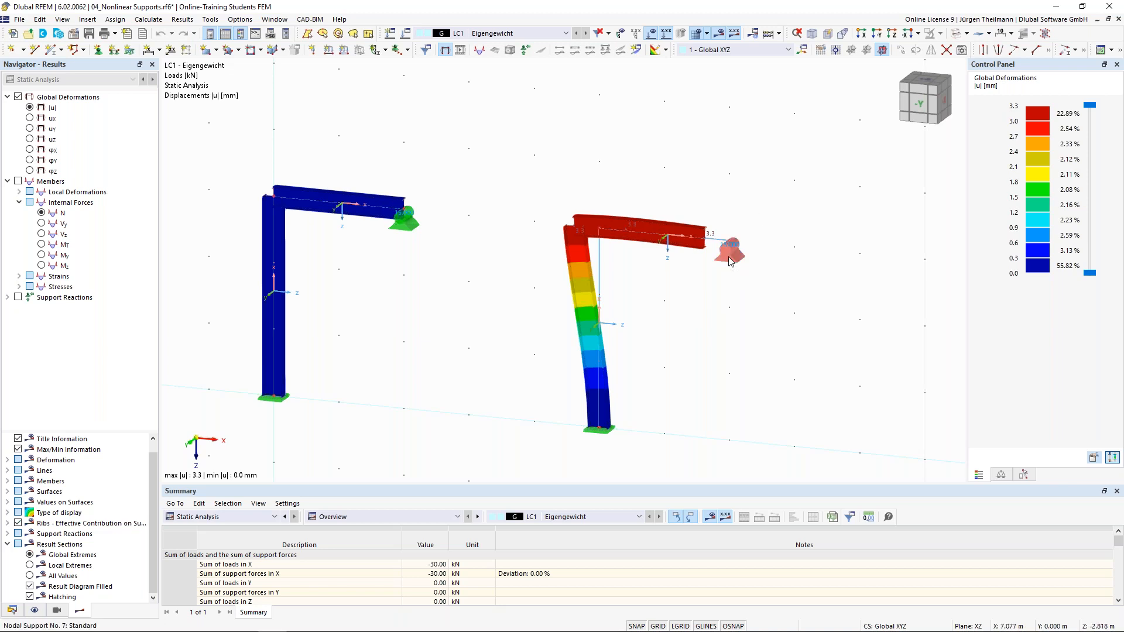
click(598, 199)
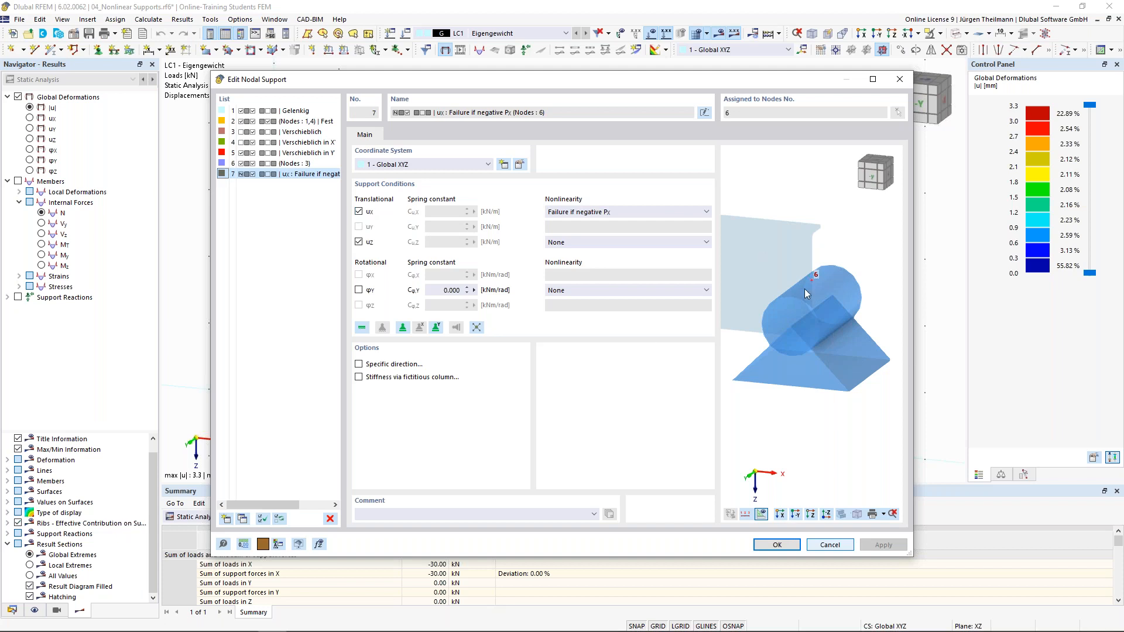
click(359, 211)
double_click(454, 212)
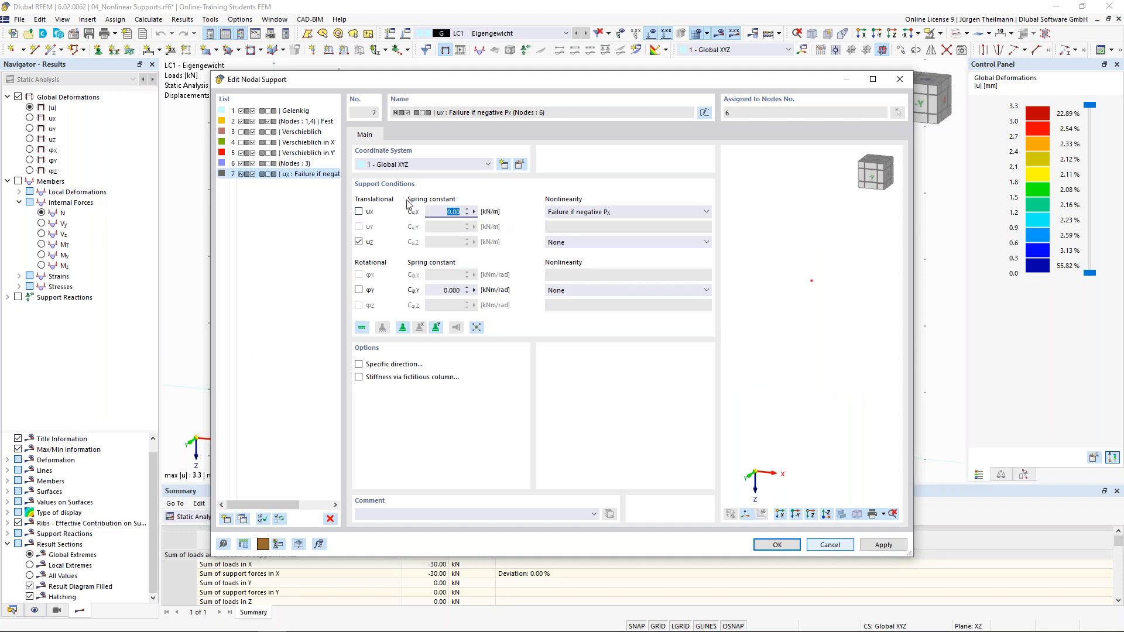
text(10)
key(Tab)
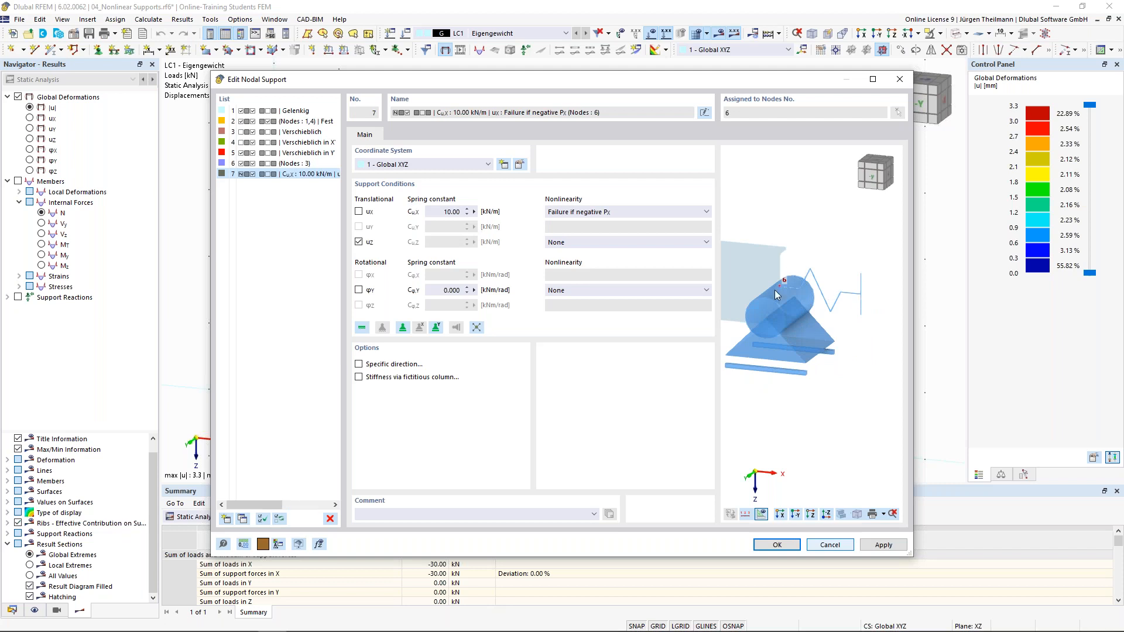
click(705, 213)
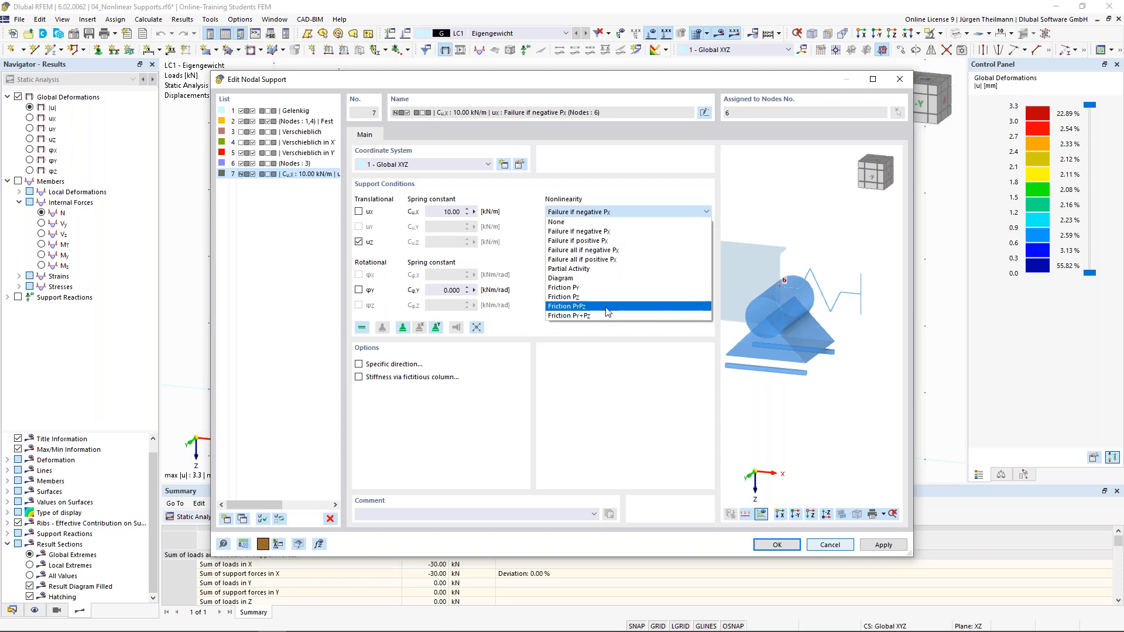
click(691, 212)
click(359, 211)
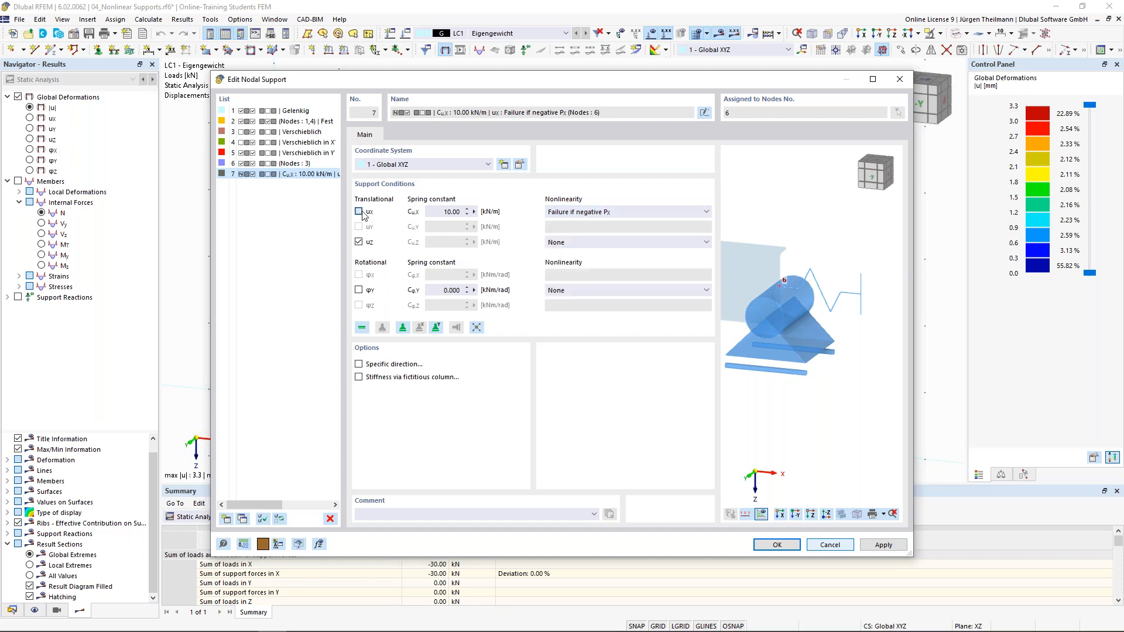
click(815, 544)
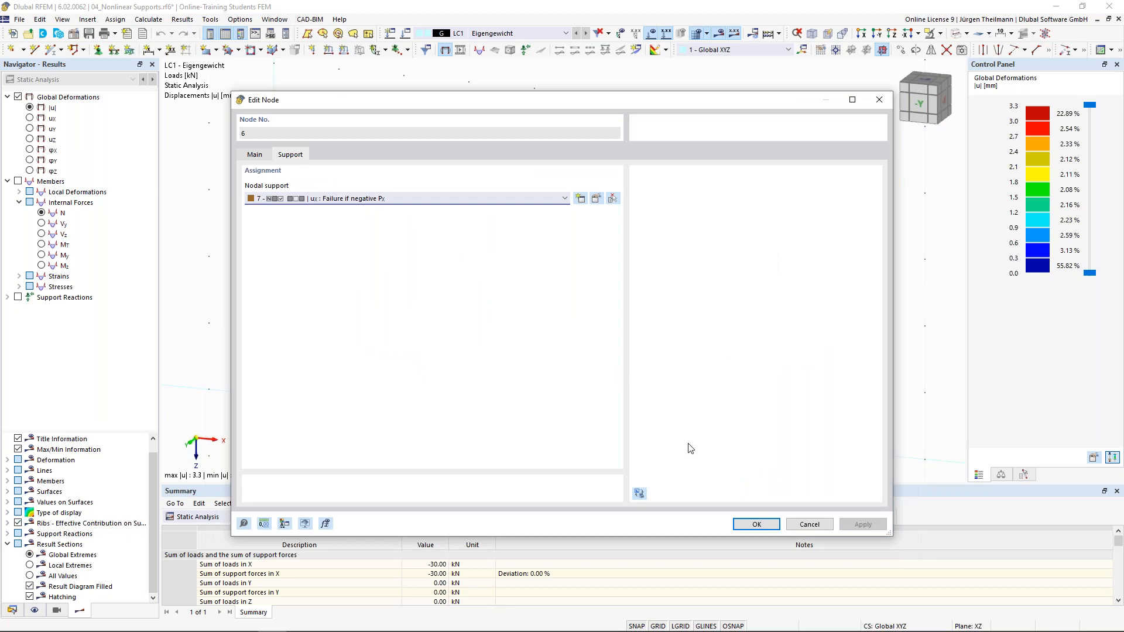
click(810, 524)
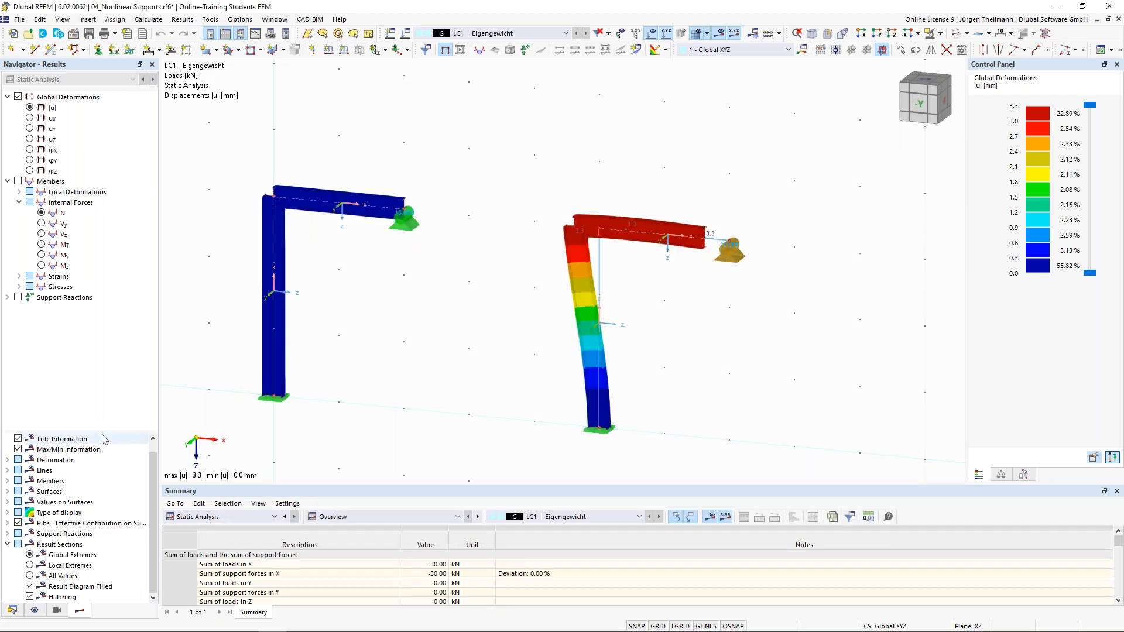
Switch to the 05_Ladder with Friction Support model and check the model type in its base data.
click(12, 610)
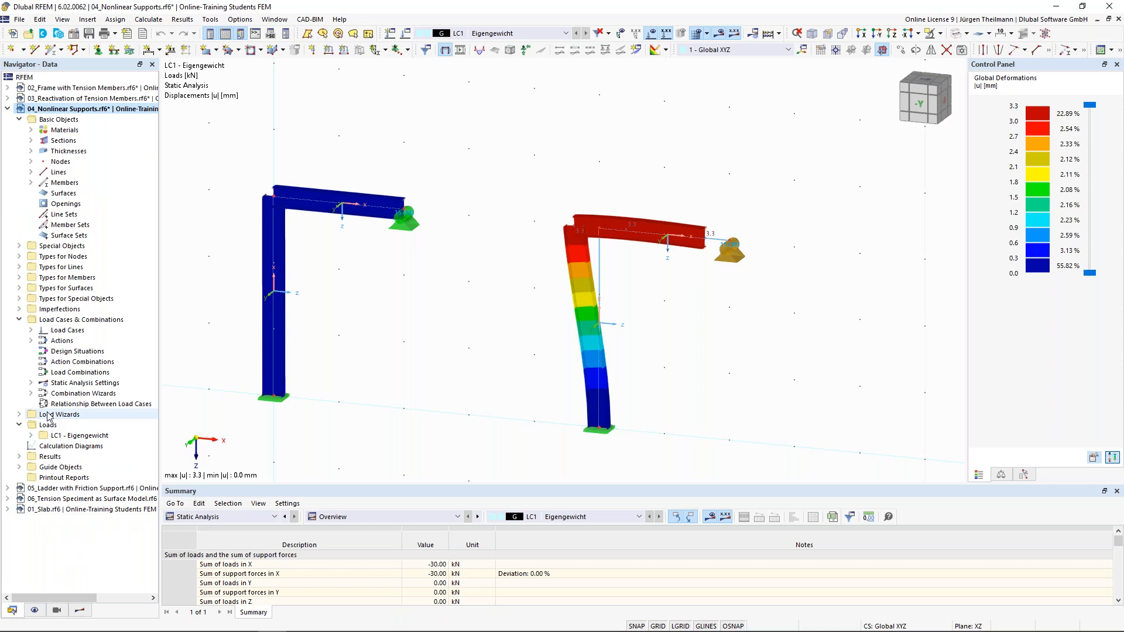
click(73, 489)
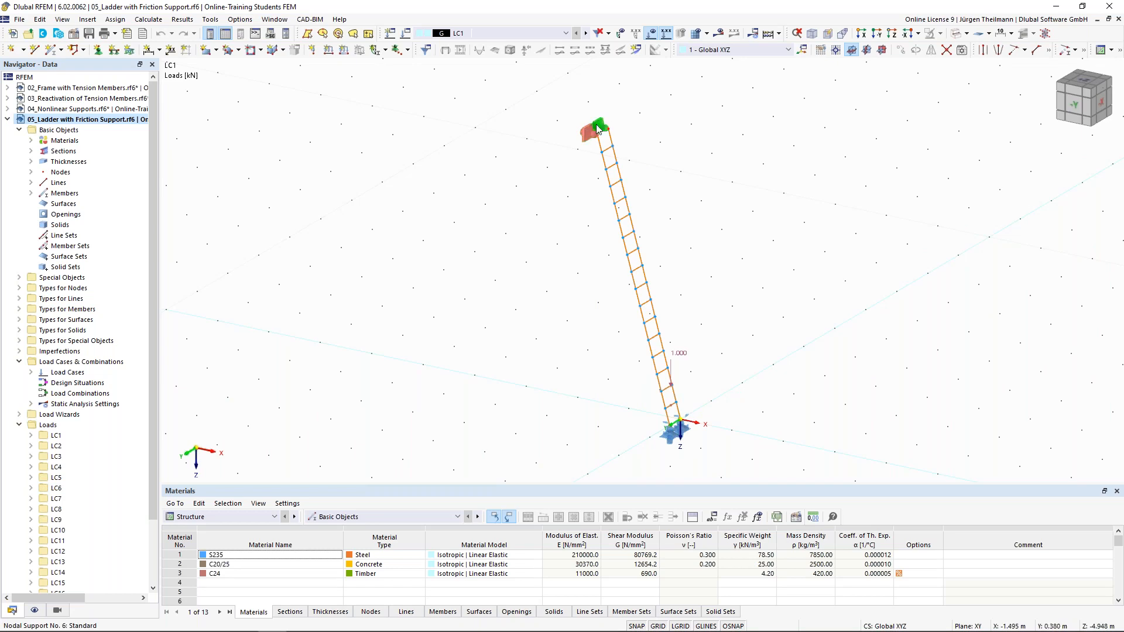
scroll(609, 126, up, 3)
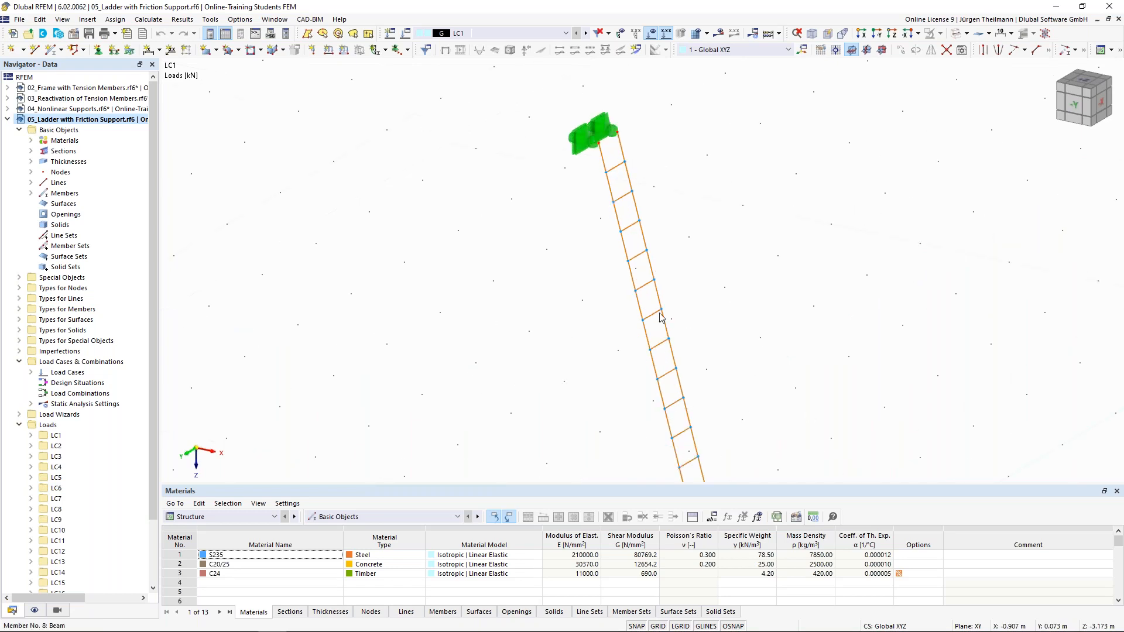
scroll(696, 372, down, 3)
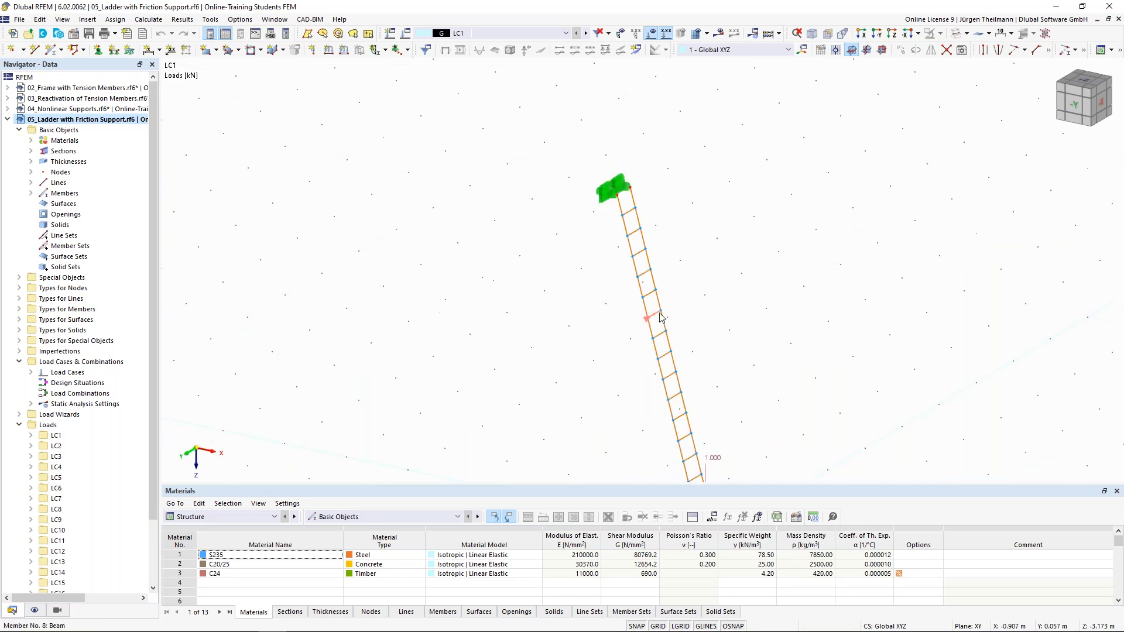
click(74, 38)
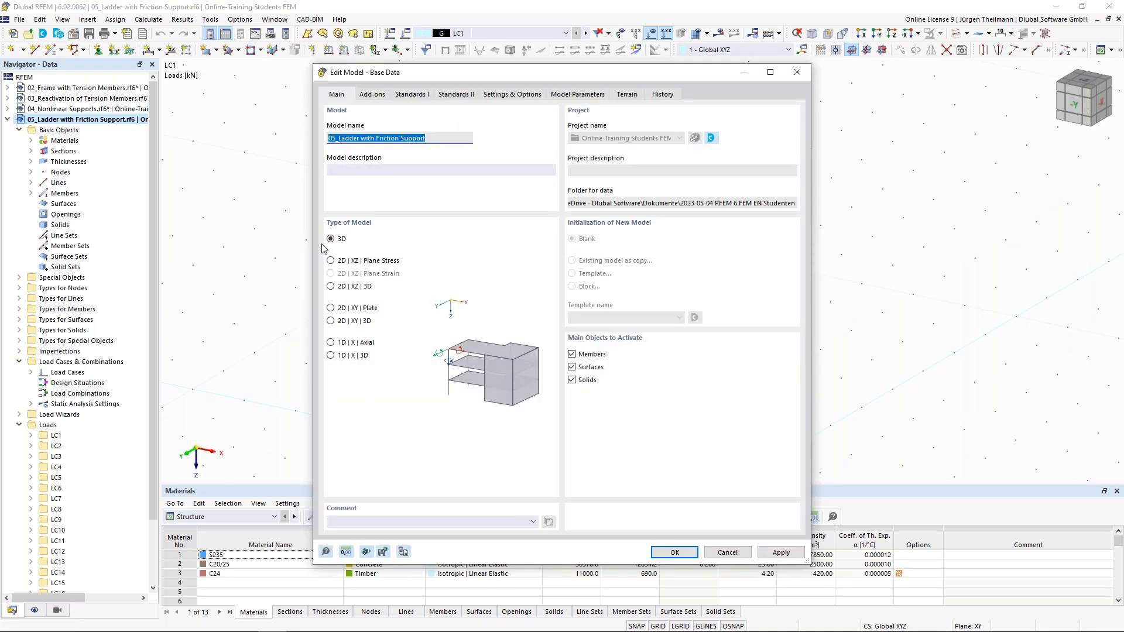
click(738, 555)
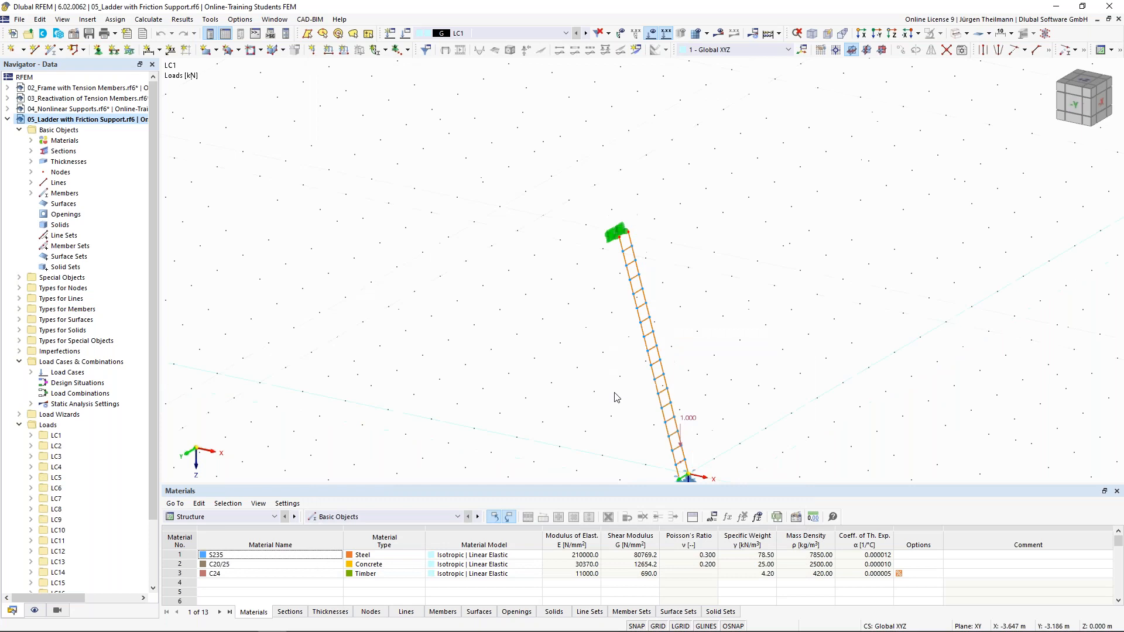
Inspect the Friction PZ nonlinearities and their uX and uY friction coefficients in the nodal support at the ladder's foot nodes 1 and 3.
middle_drag(550, 321, 488, 249)
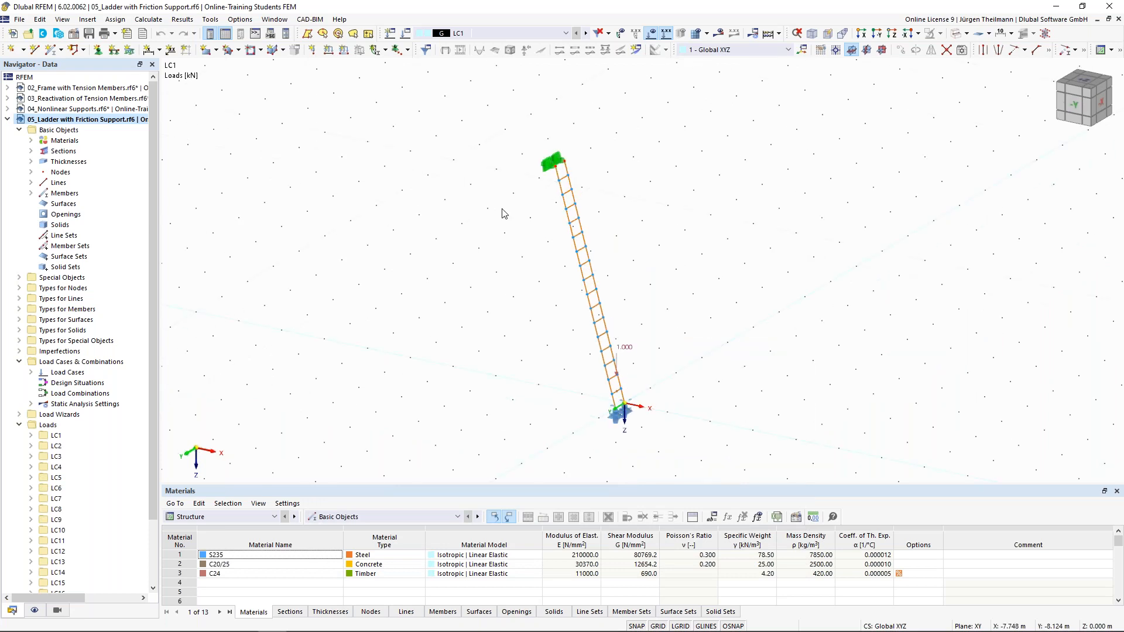
scroll(536, 180, up, 2)
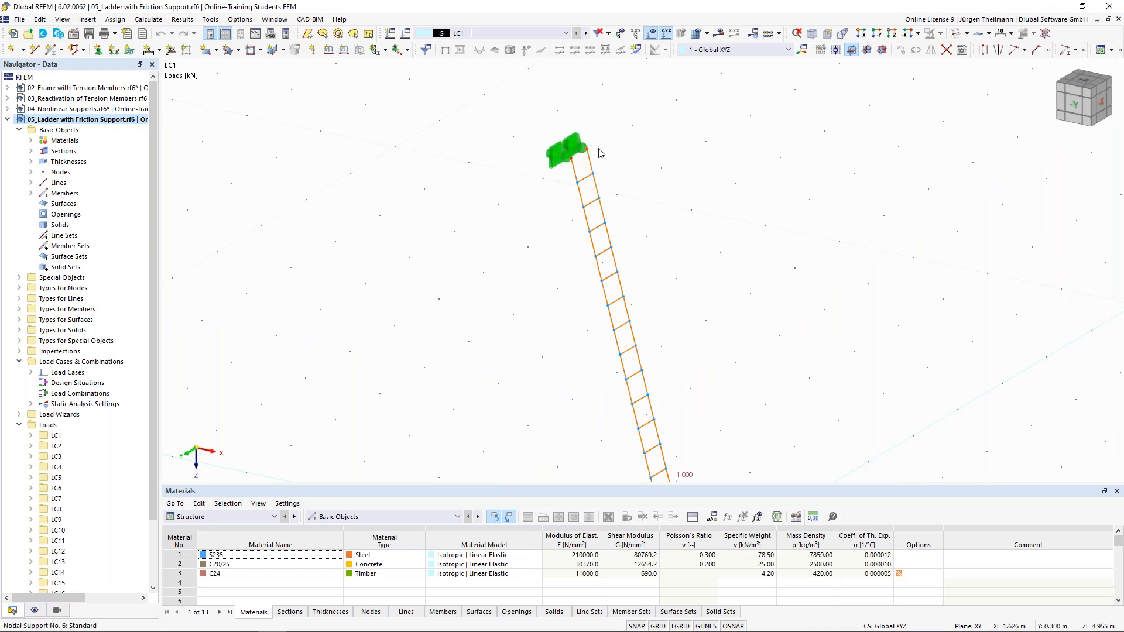
scroll(570, 160, down, 2)
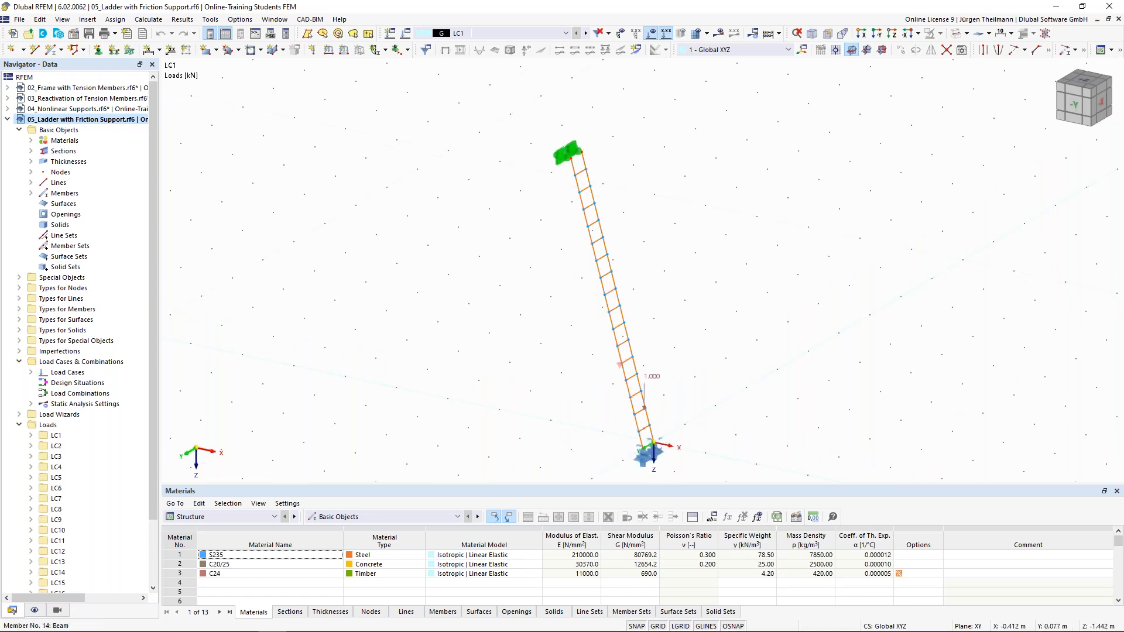
scroll(596, 357, up, 3)
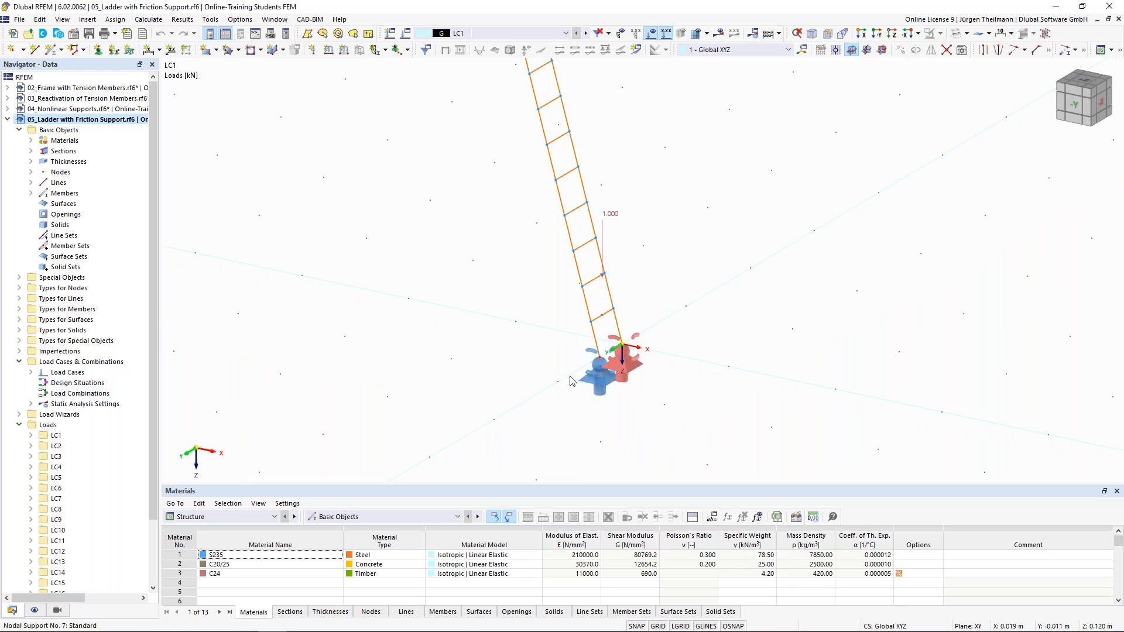
double_click(594, 385)
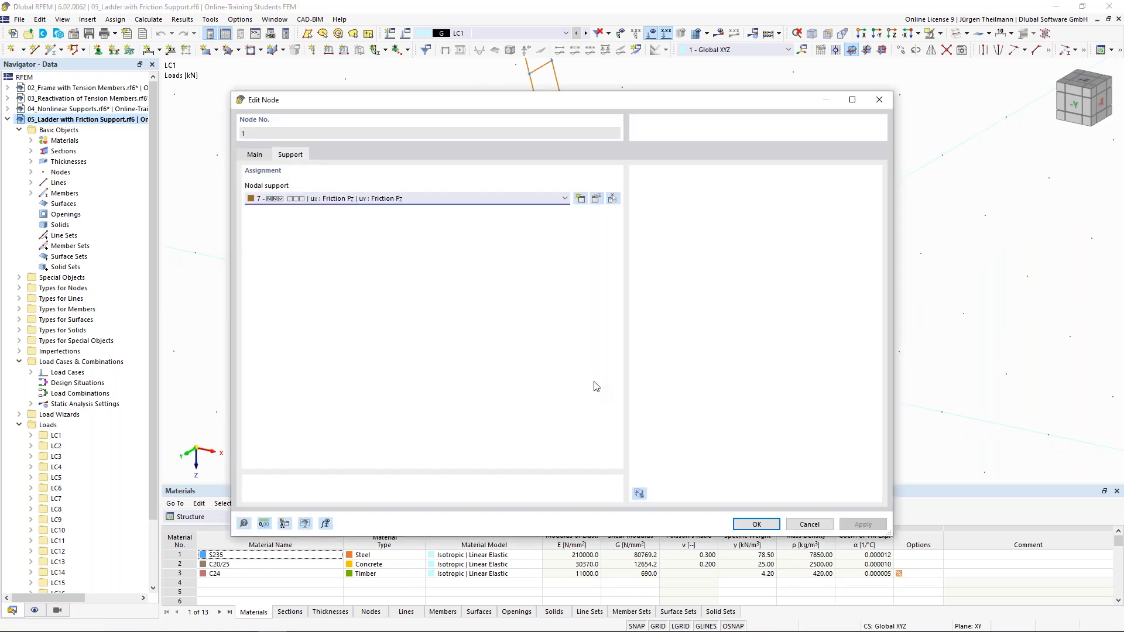
click(597, 200)
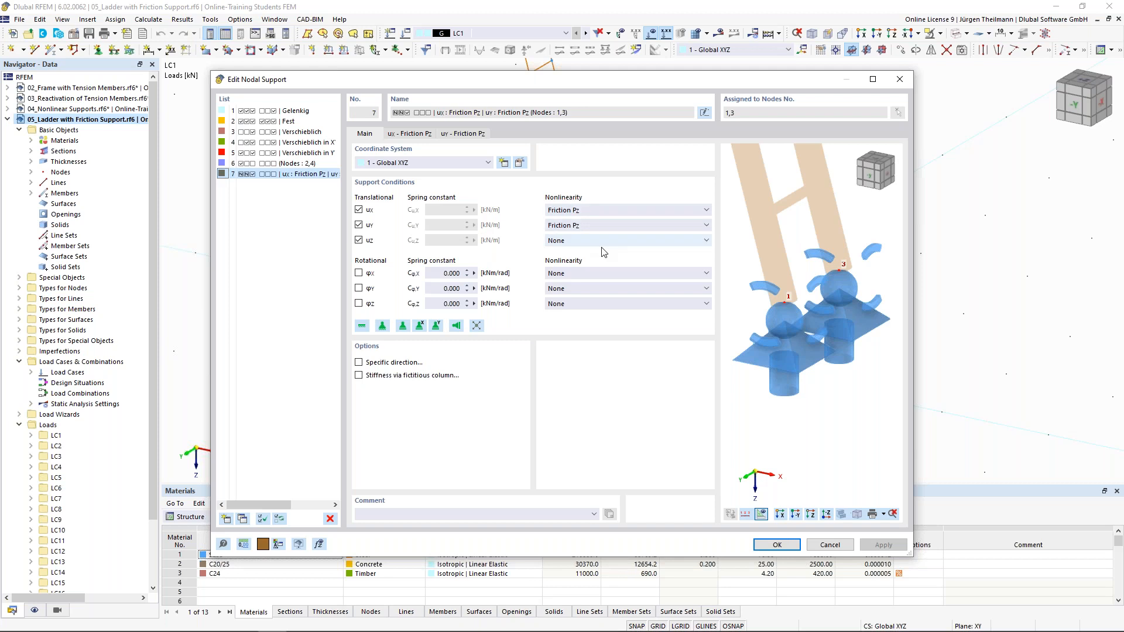
click(404, 134)
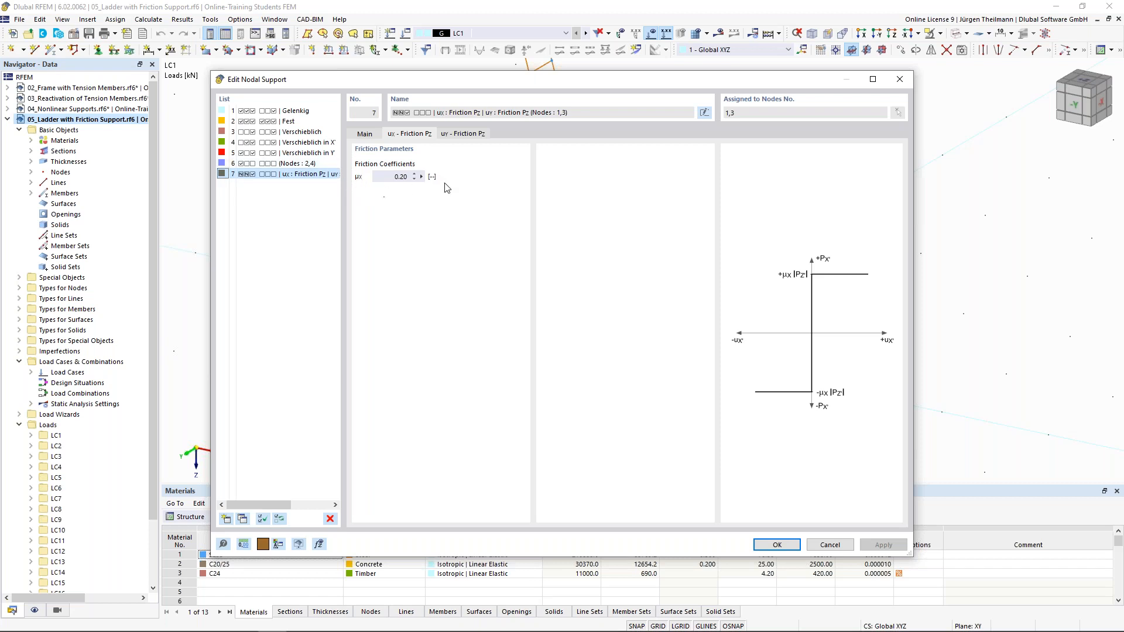
click(388, 176)
click(391, 177)
click(473, 135)
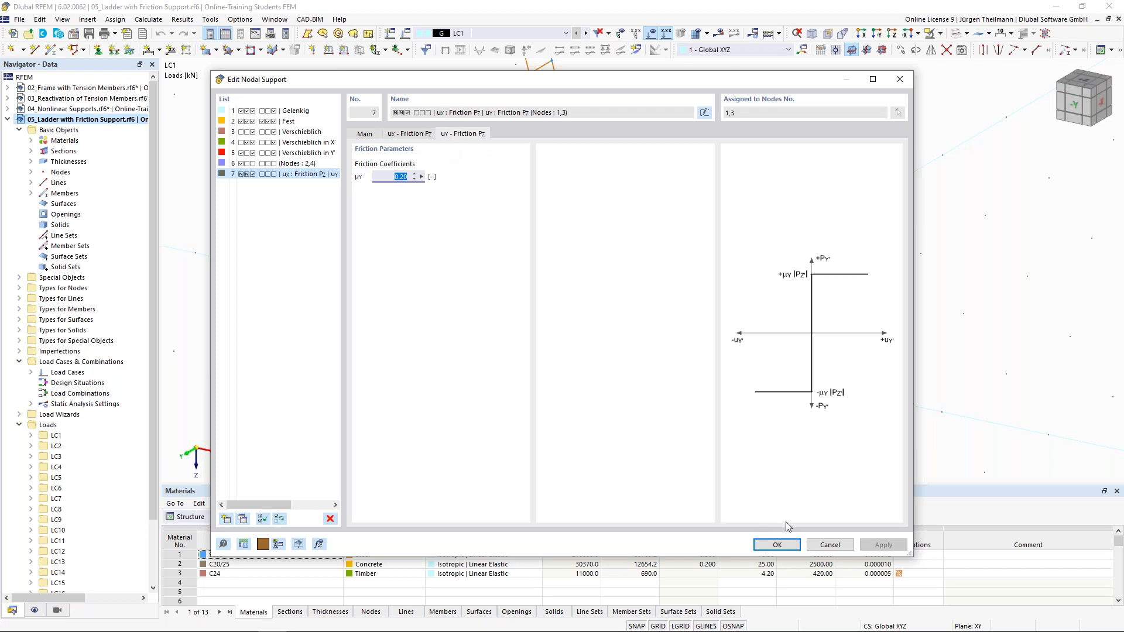
click(774, 545)
click(757, 524)
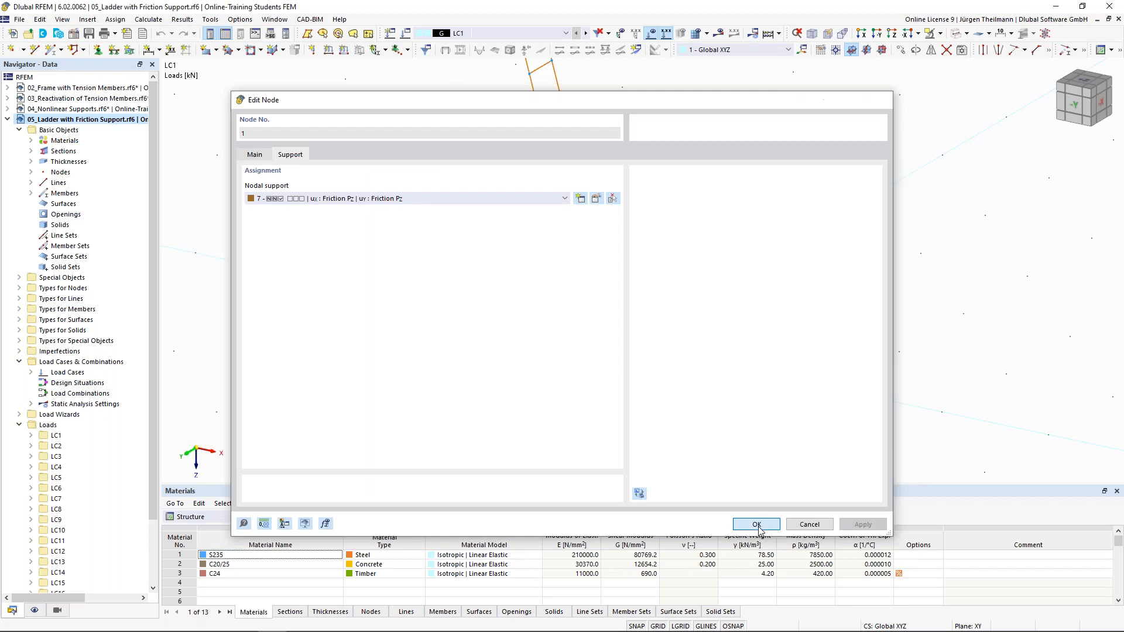
scroll(703, 432, down, 1)
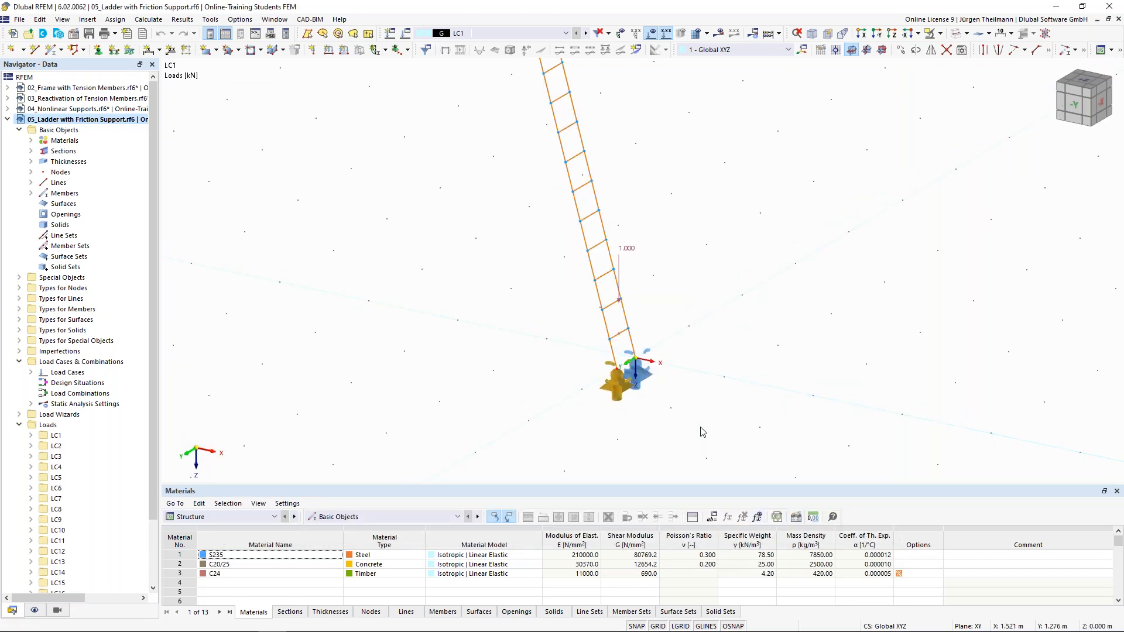
middle_drag(620, 329, 711, 395)
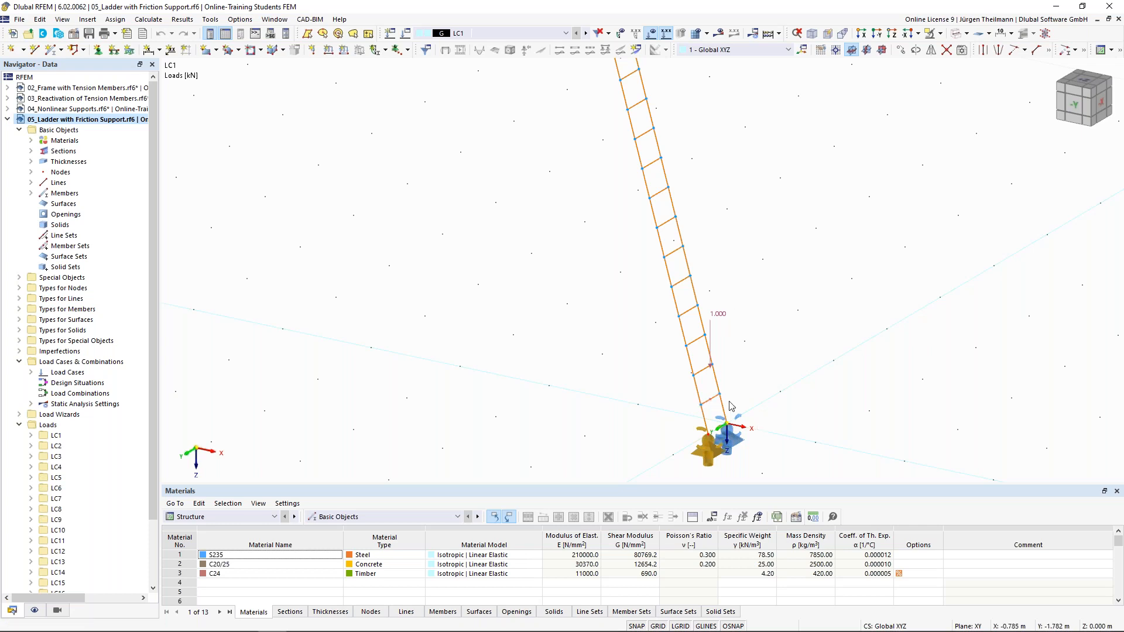
Step through the ladder's 1 kN load positions from LC1 to LC3 and return to LC1.
scroll(727, 402, down, 1)
middle_drag(724, 399, 697, 419)
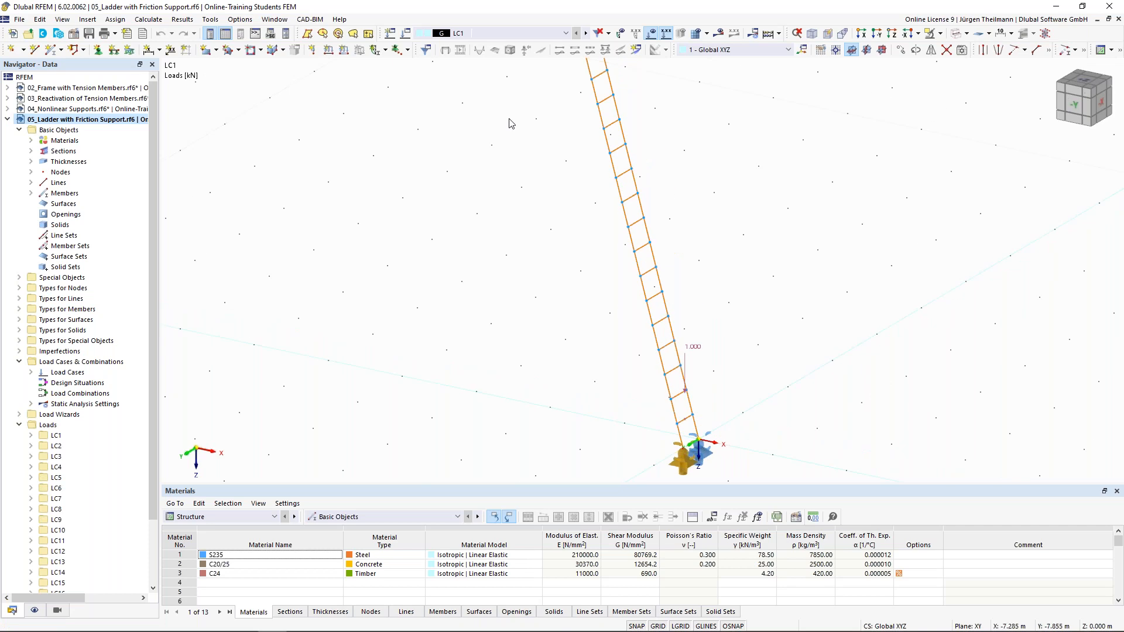
click(586, 36)
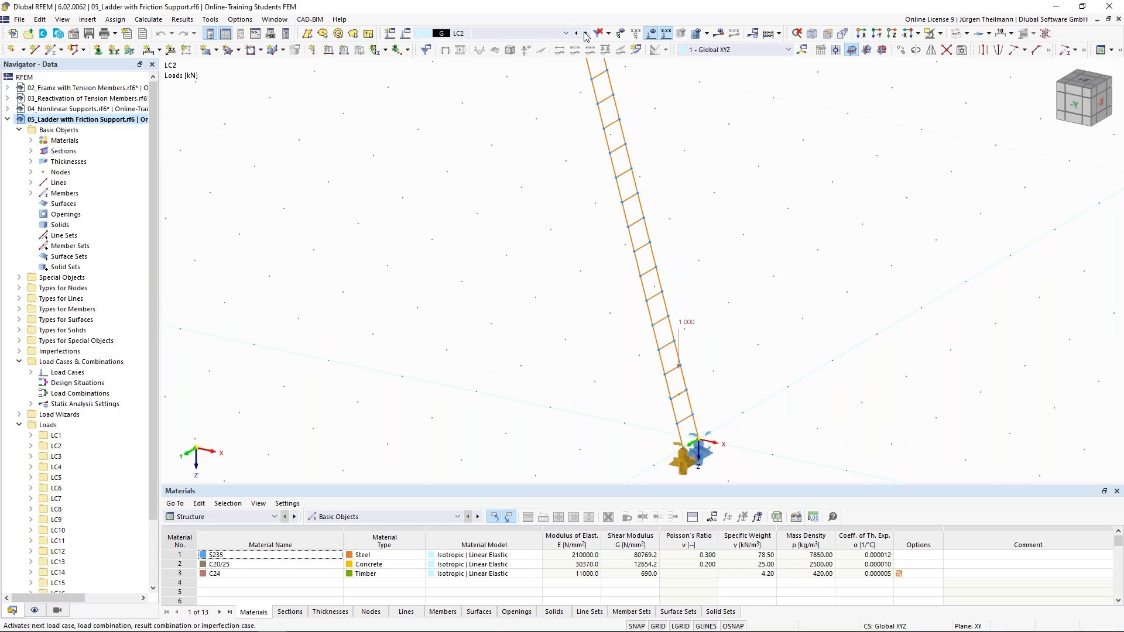
click(586, 37)
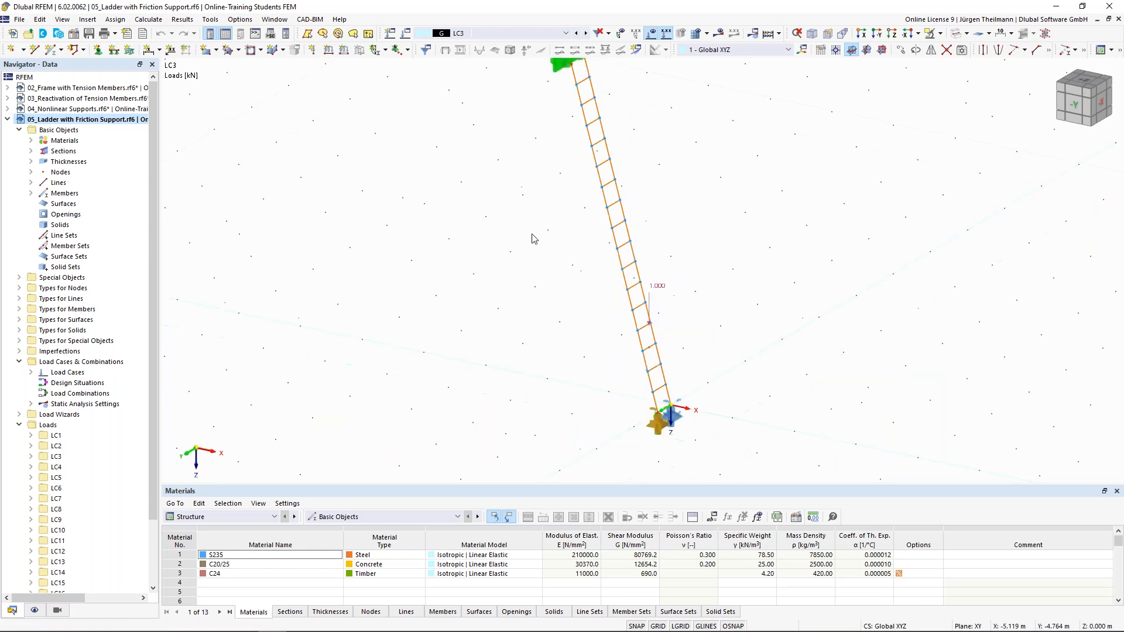
middle_drag(451, 253, 480, 298)
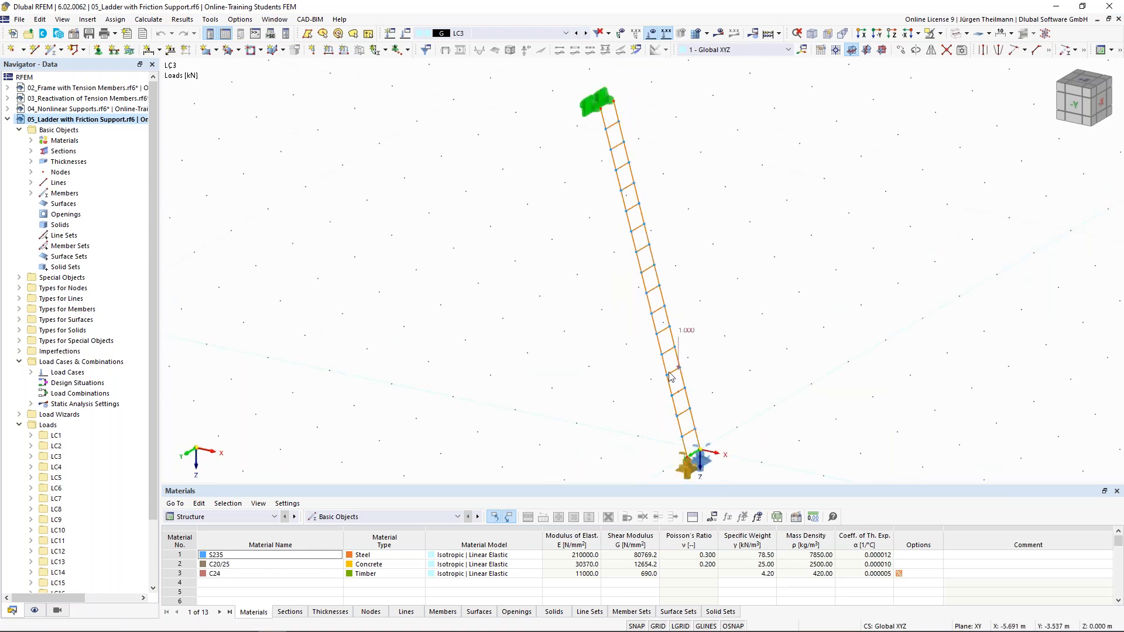
click(578, 37)
click(578, 37)
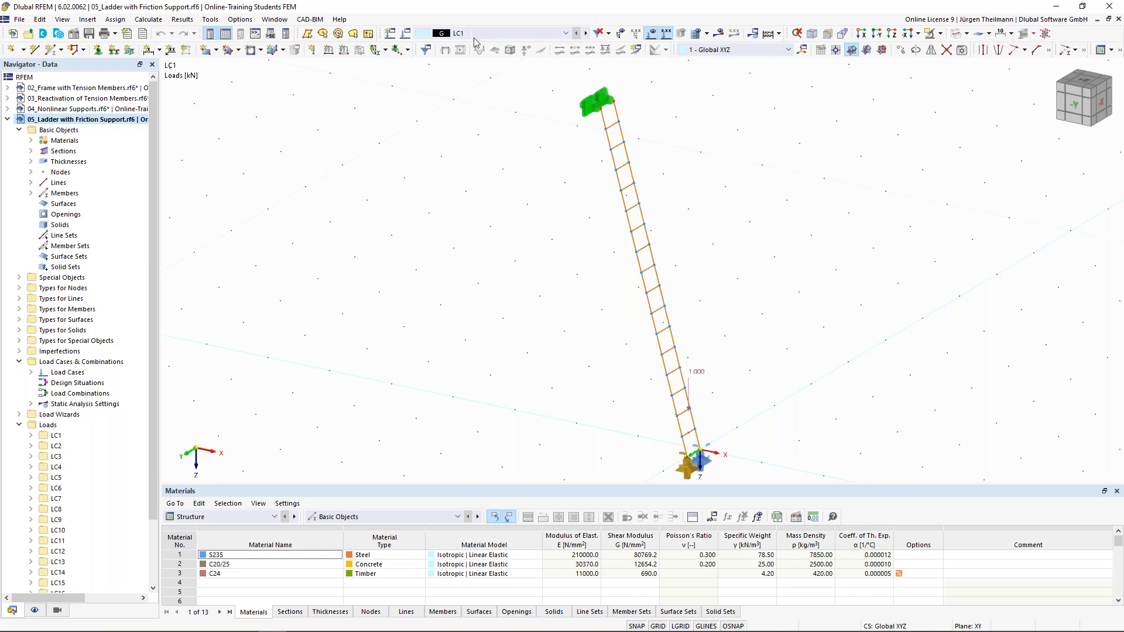
Play the automatic animation through the load cases to watch the load move up the ladder.
right_click(508, 37)
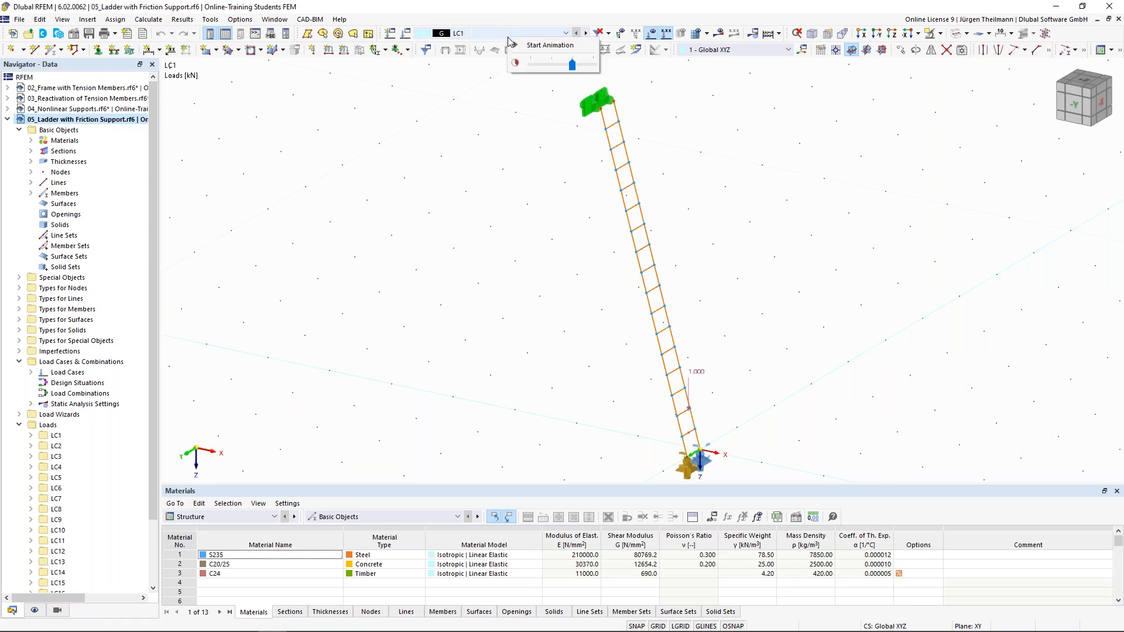
mouse_move(574, 64)
click(529, 46)
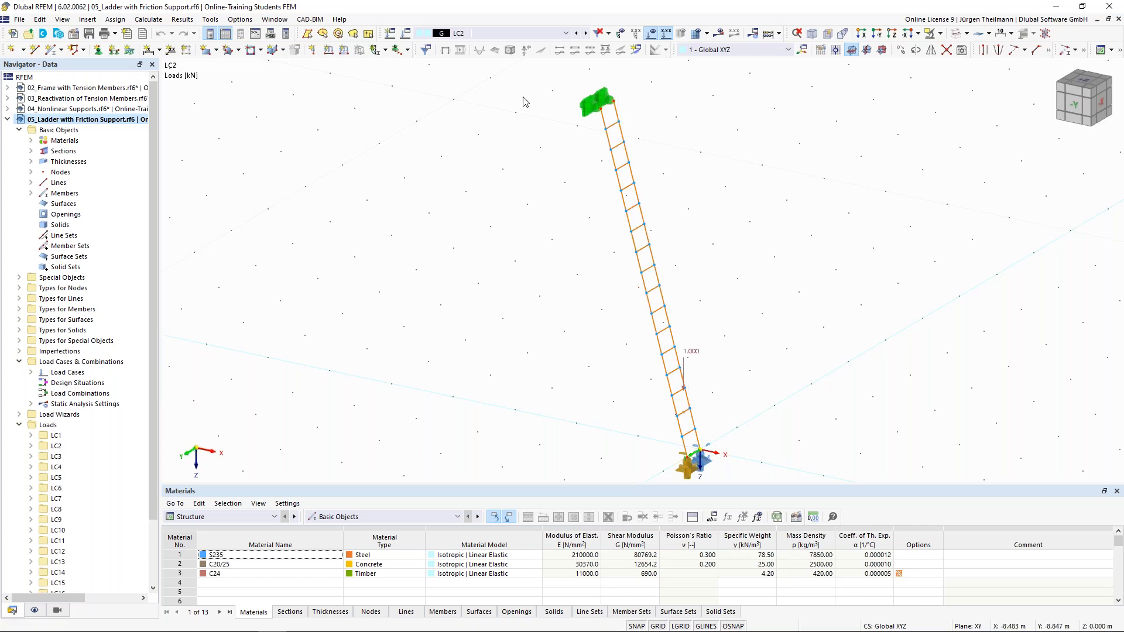
right_click(526, 38)
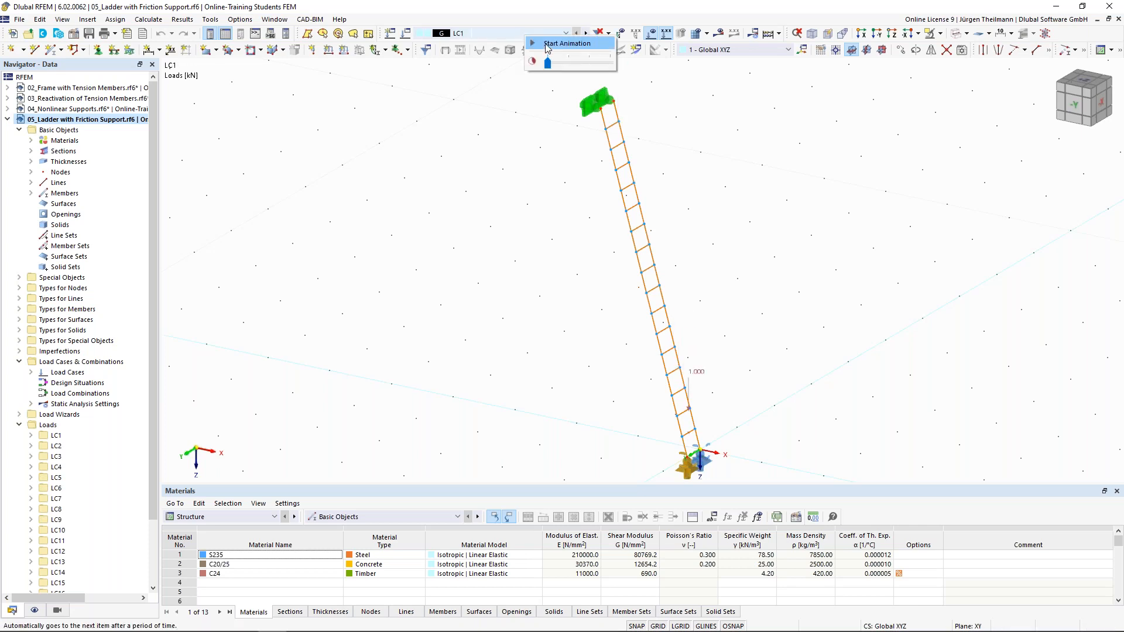
click(546, 44)
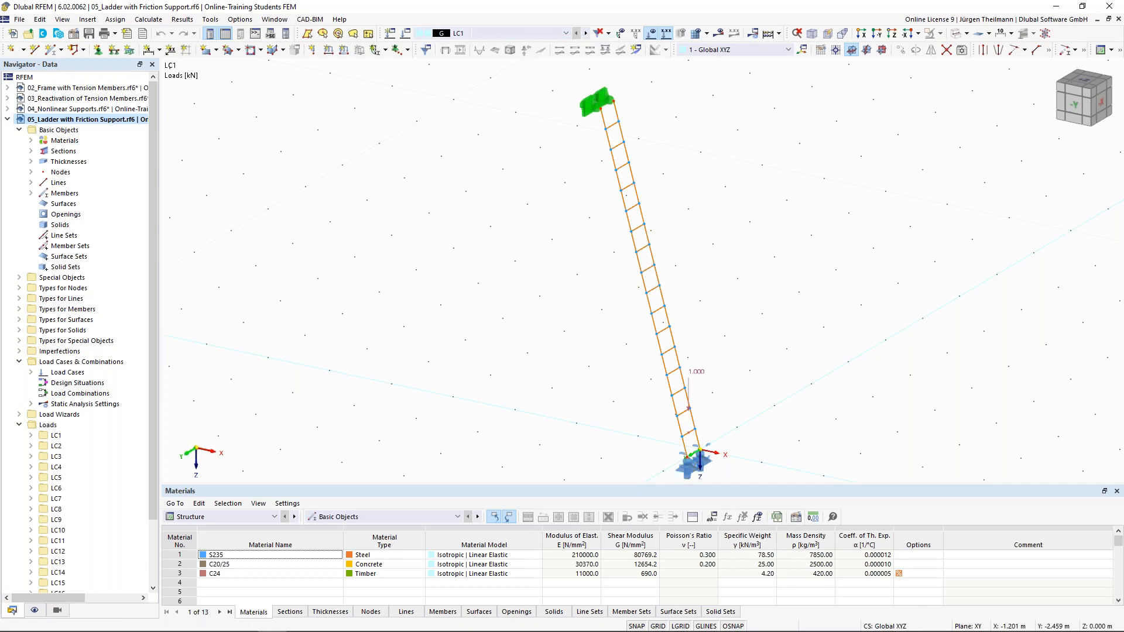
Calculate all load cases LC1 to LC16 of the ladder model and close the message that follows.
scroll(586, 363, down, 2)
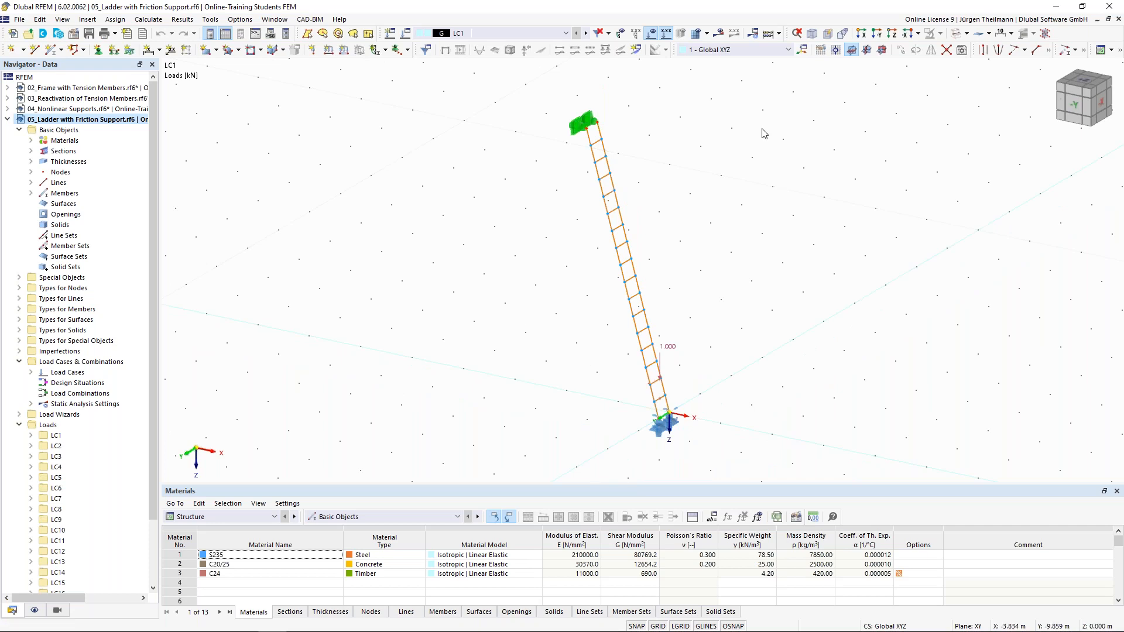
click(148, 19)
click(156, 60)
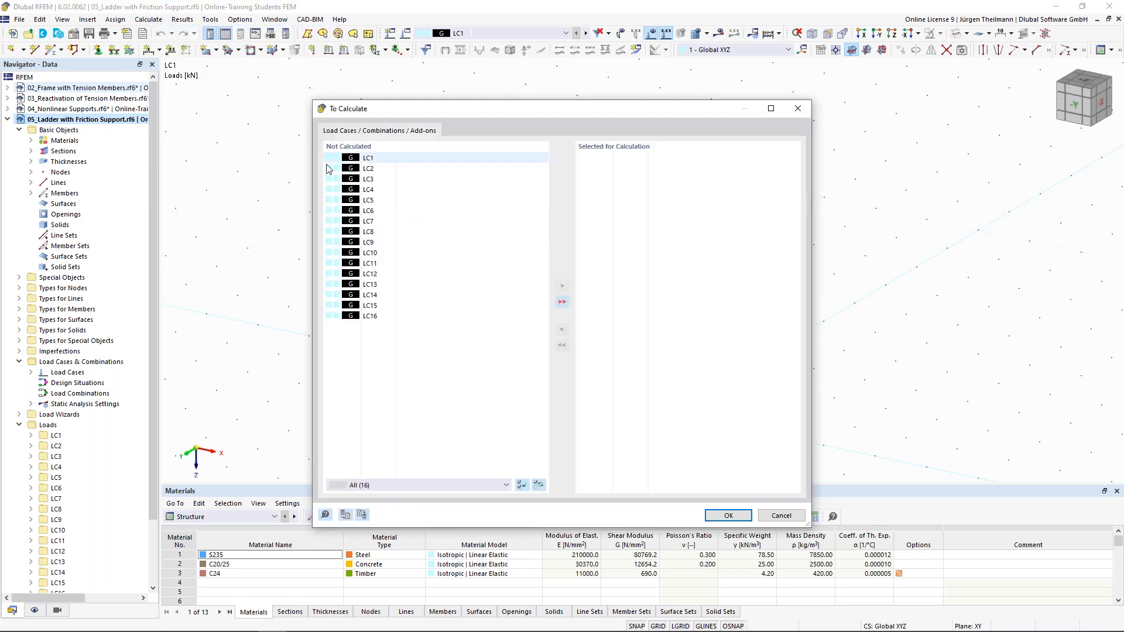
click(563, 302)
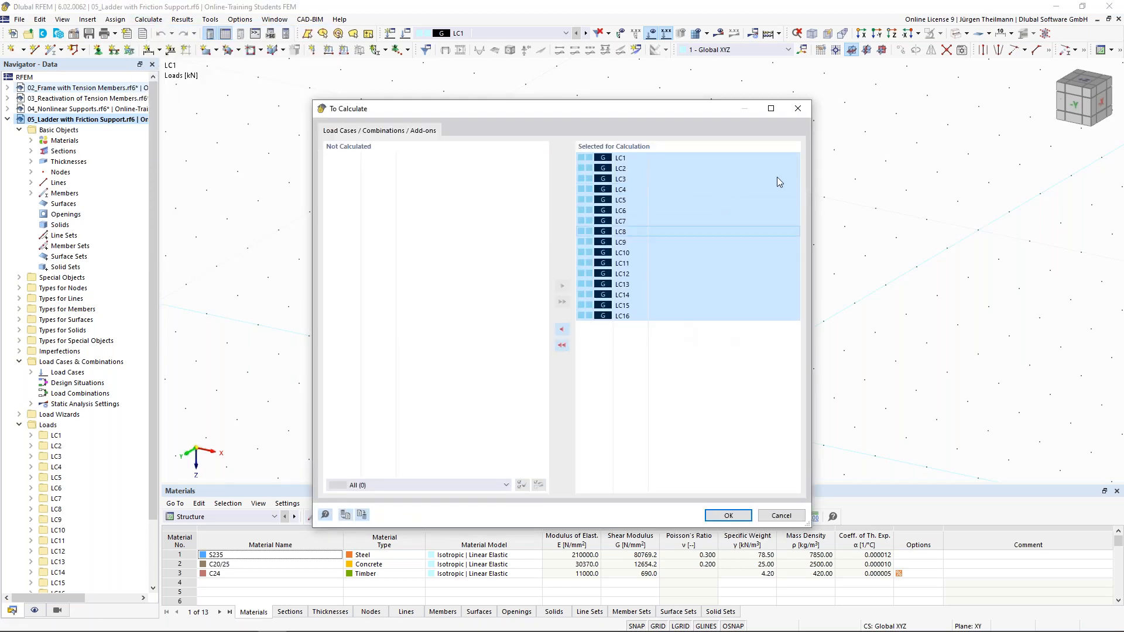
click(729, 516)
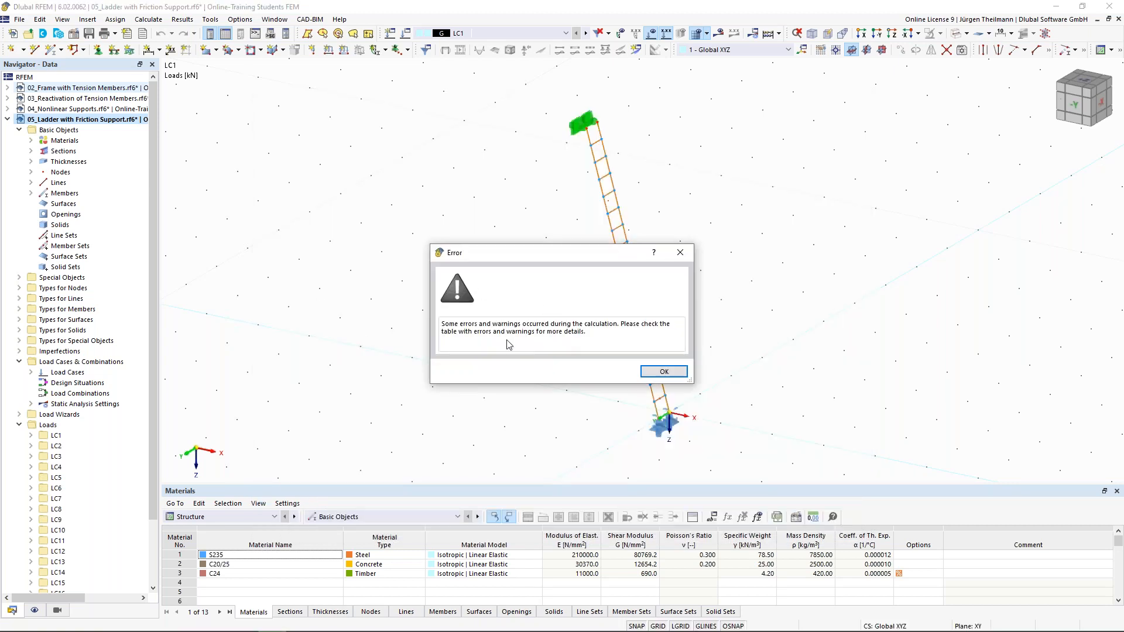
click(664, 373)
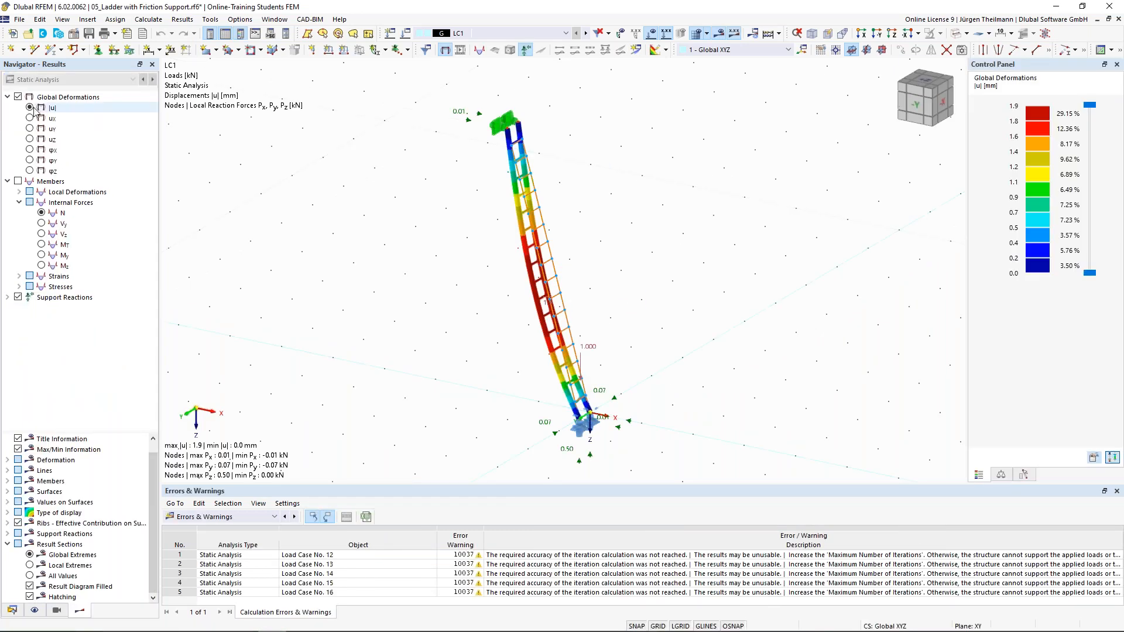
Step through the global deformation |u| and support reaction results from LC1 to LC11.
scroll(600, 418, up, 1)
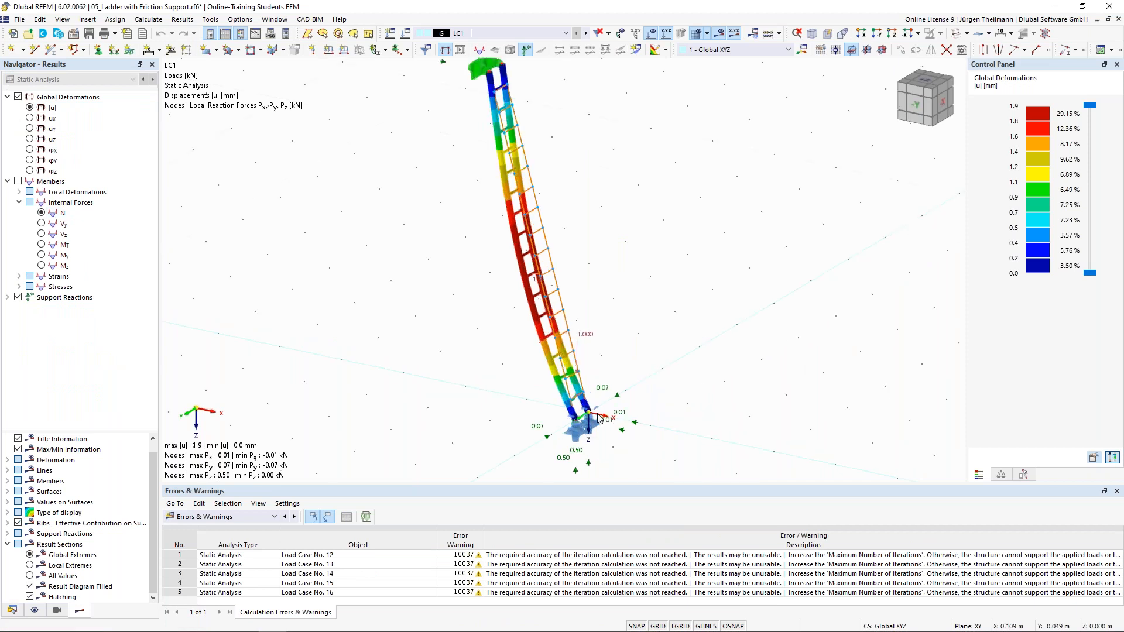
middle_drag(652, 433, 730, 430)
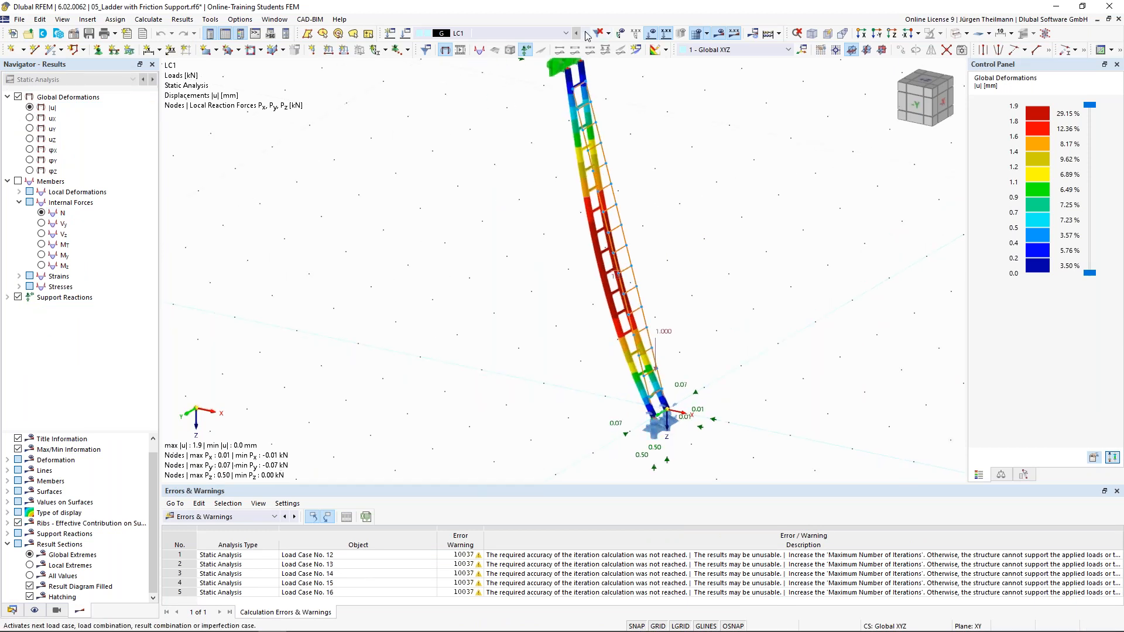
click(587, 34)
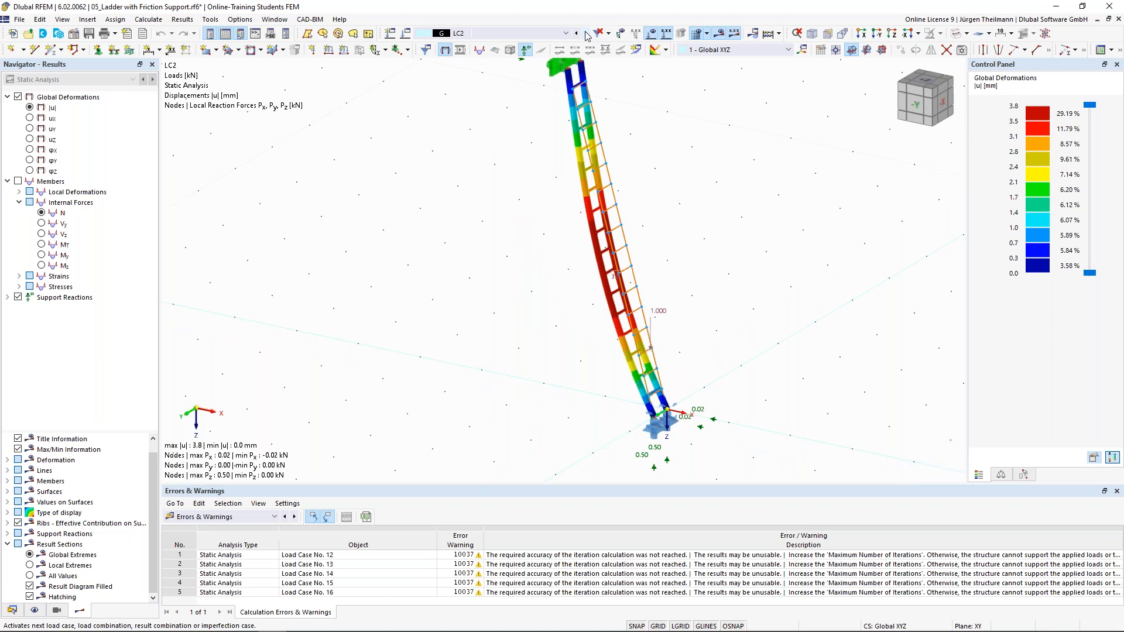
click(587, 33)
click(588, 34)
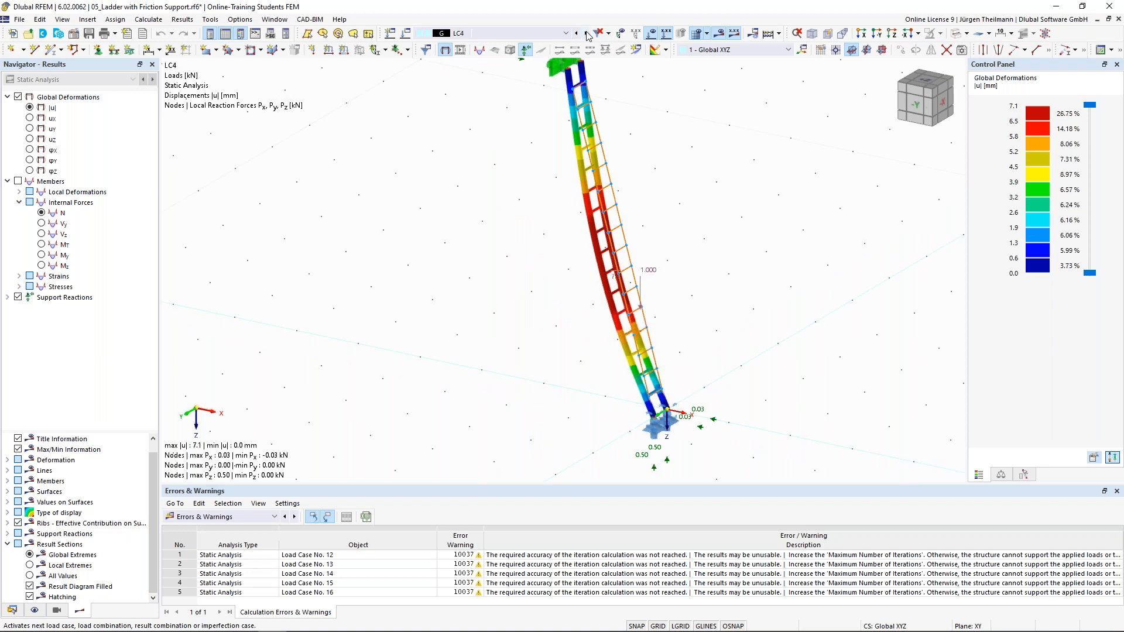
click(587, 34)
click(587, 34)
click(587, 34)
click(587, 34)
click(588, 33)
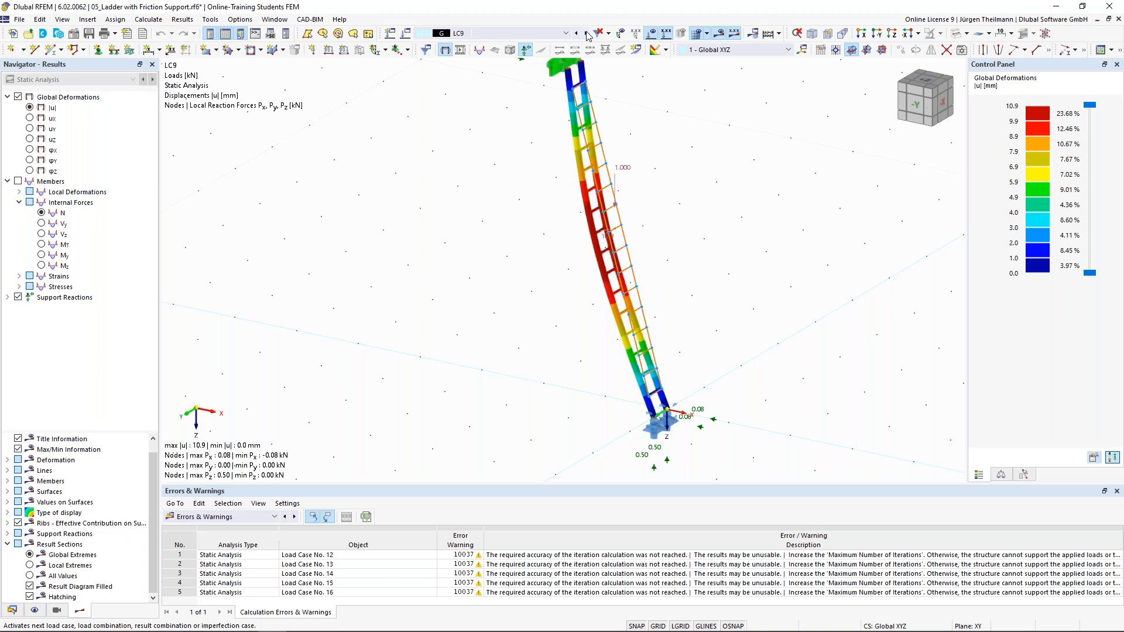
click(587, 34)
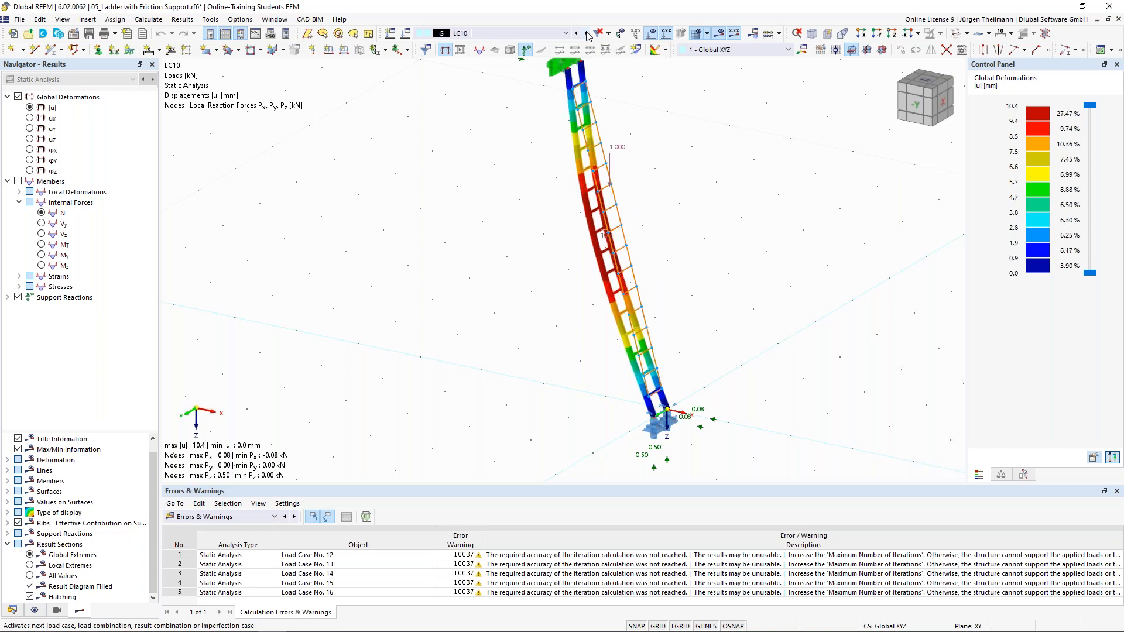
click(588, 34)
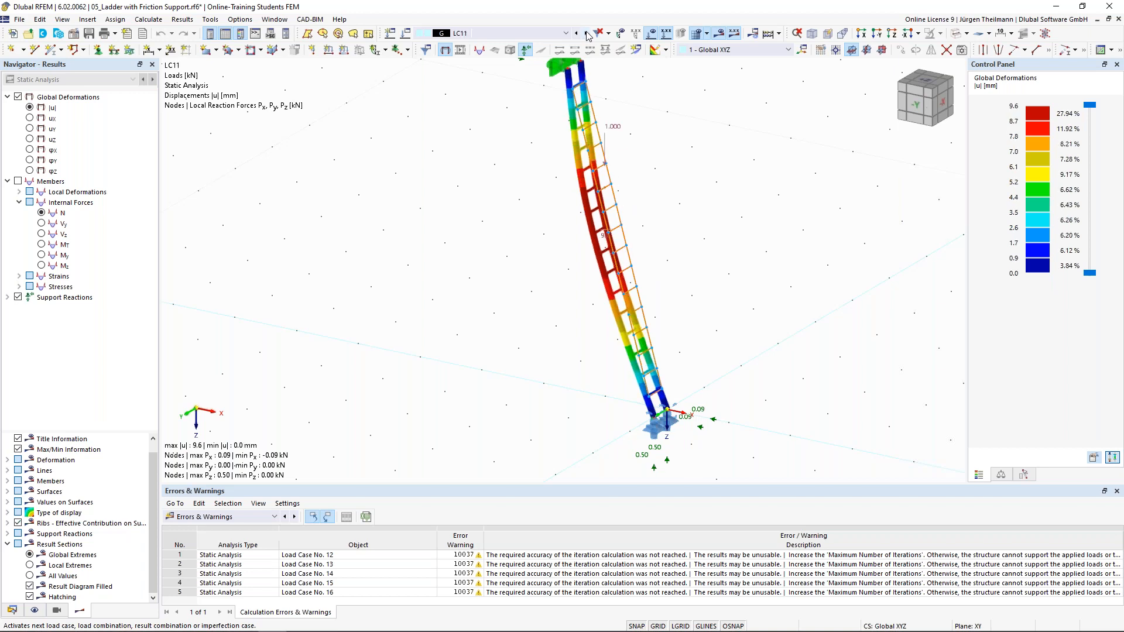
Display the global deformations in the uX direction for LC12.
click(587, 34)
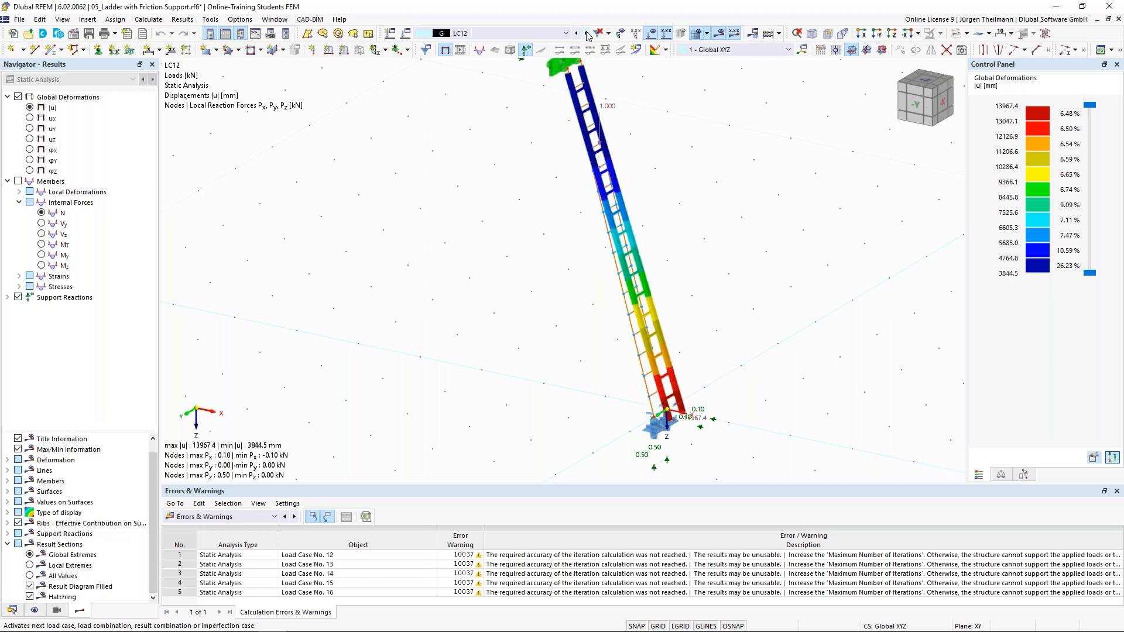
mouse_move(492, 259)
middle_down()
mouse_move(467, 271)
mouse_move(477, 273)
middle_up()
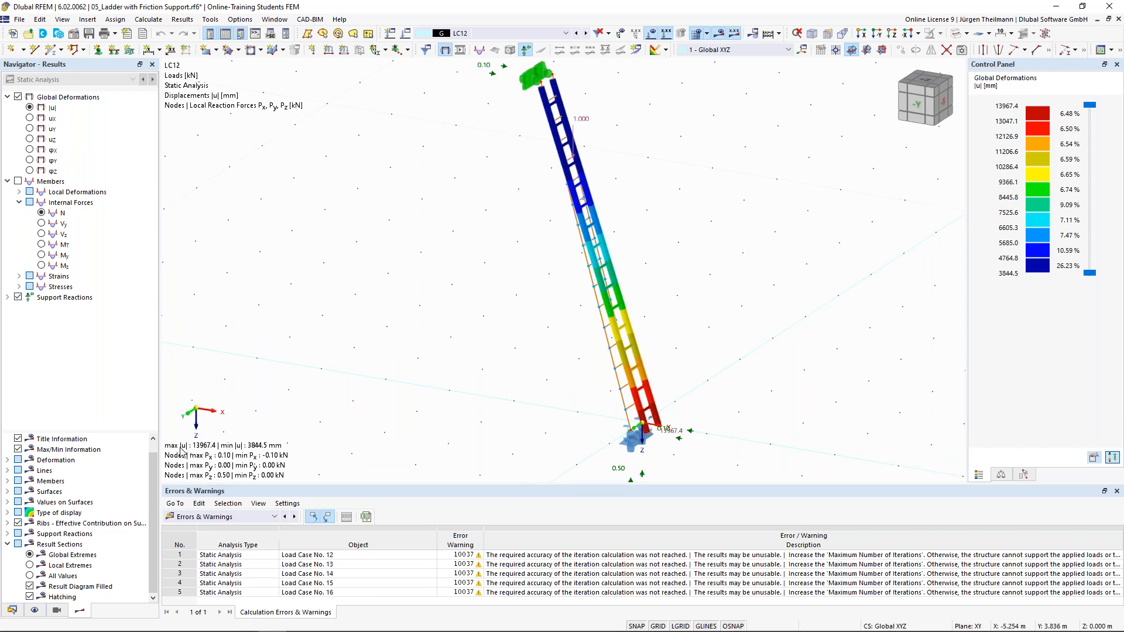
click(30, 118)
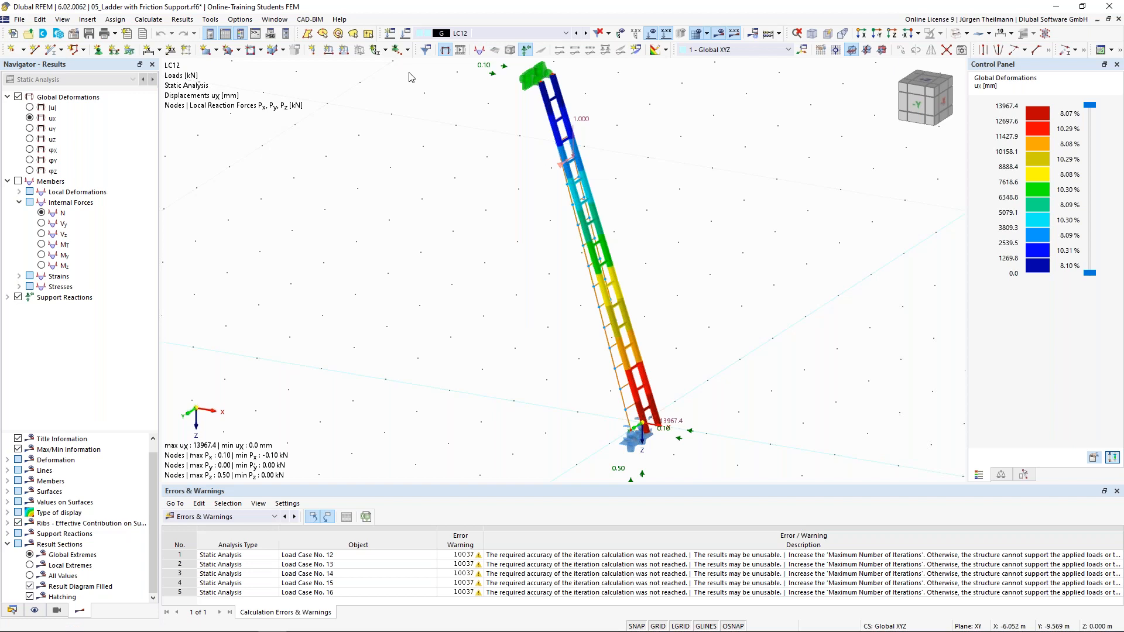
Create a new load combination and set its static analysis settings to SA1 - Geometrically linear | Newton-Raphson.
click(408, 36)
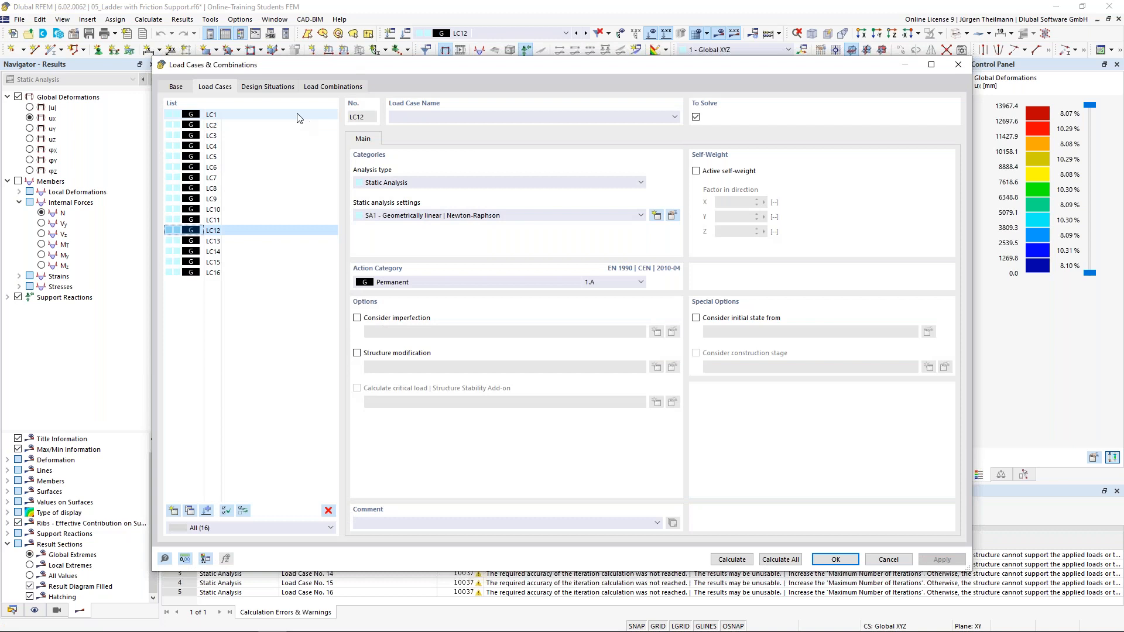
click(351, 87)
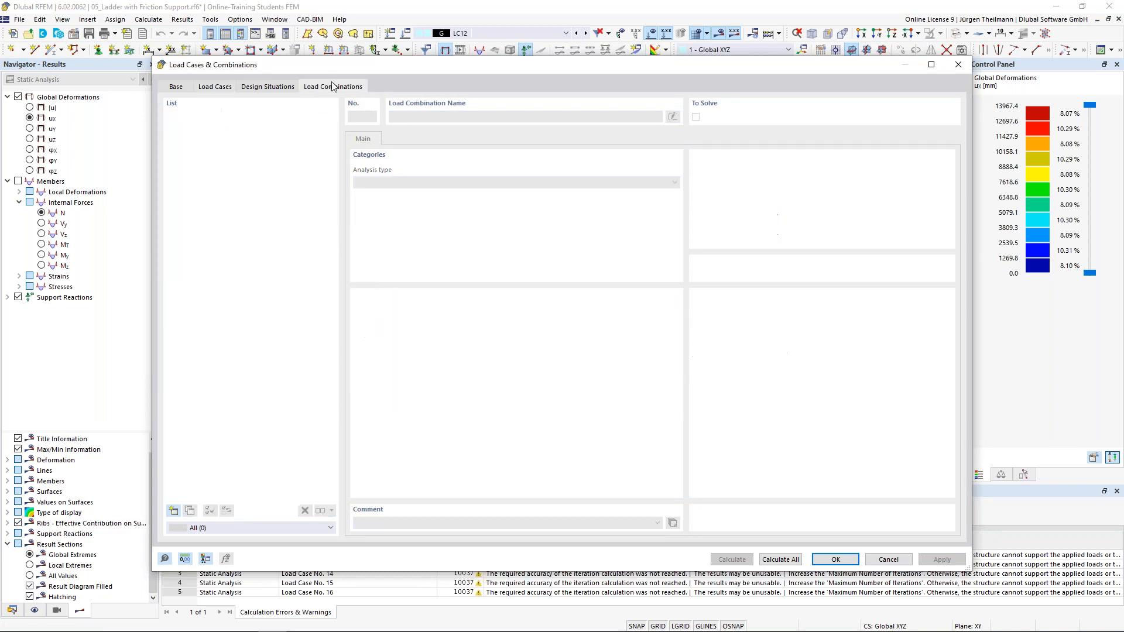
click(174, 512)
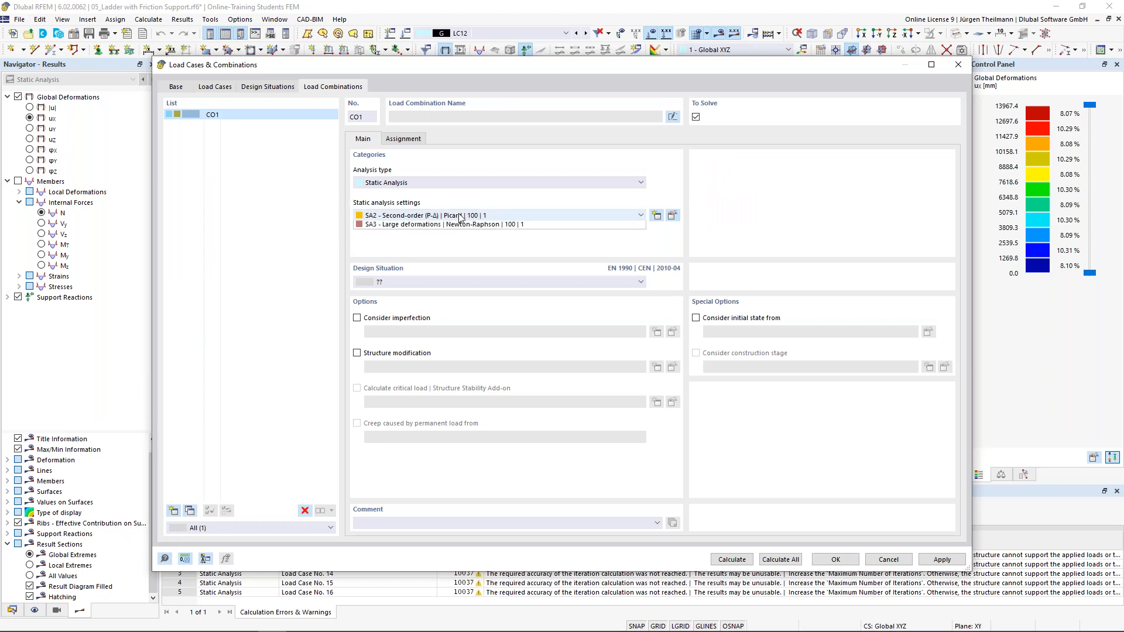
click(462, 217)
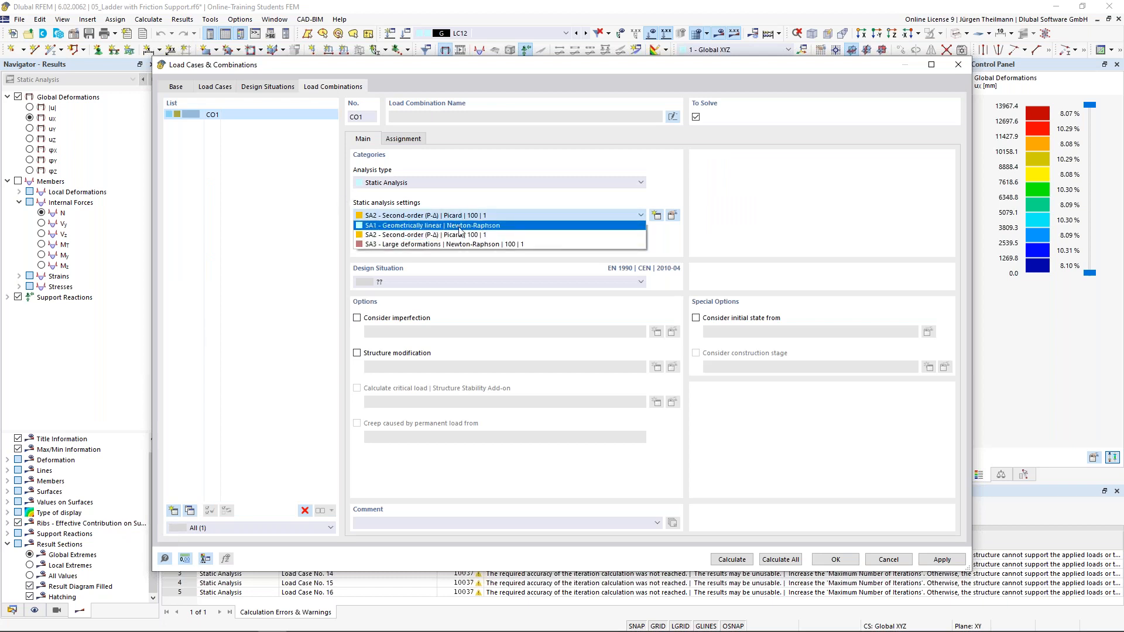
click(461, 226)
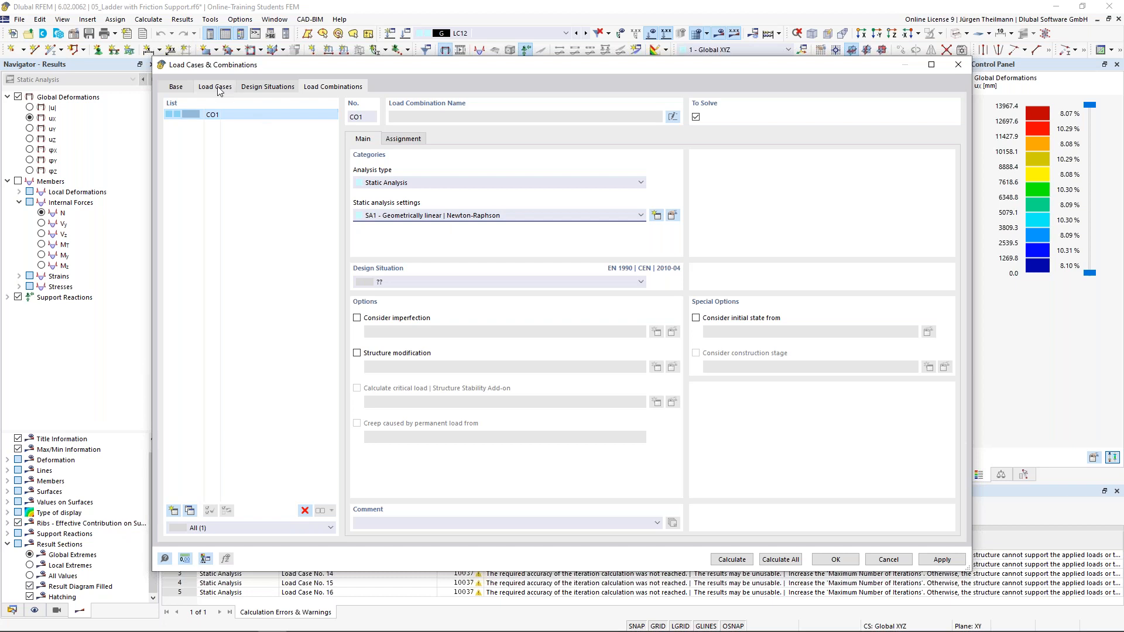
click(428, 280)
click(427, 277)
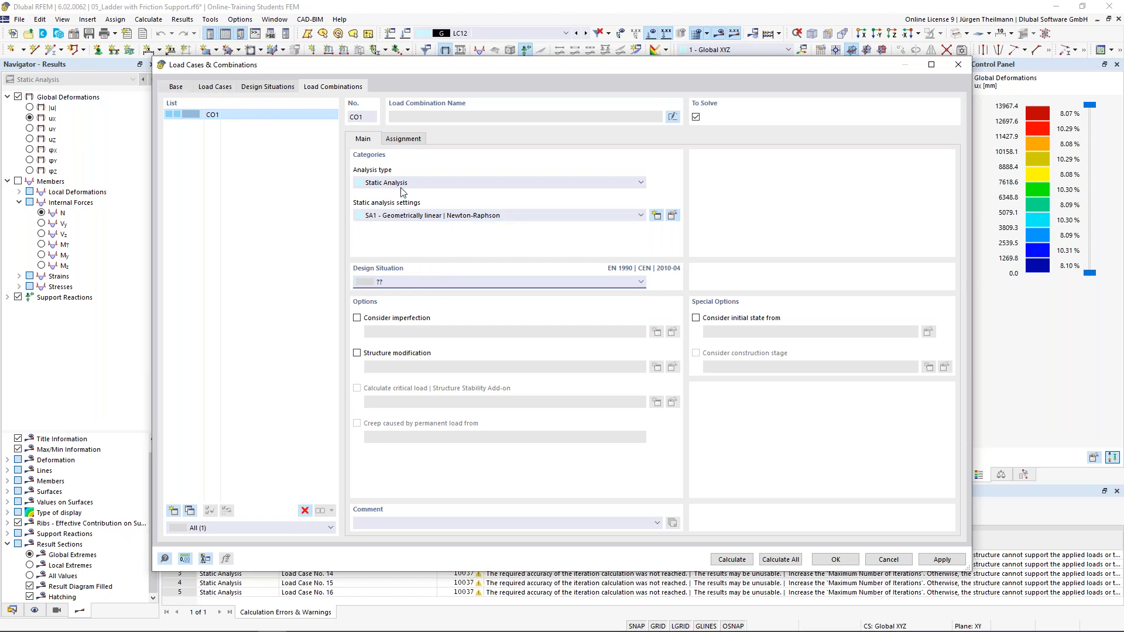
Assign LC12 and LC1 with factor 1.00 to the load combination and try to calculate it.
click(402, 139)
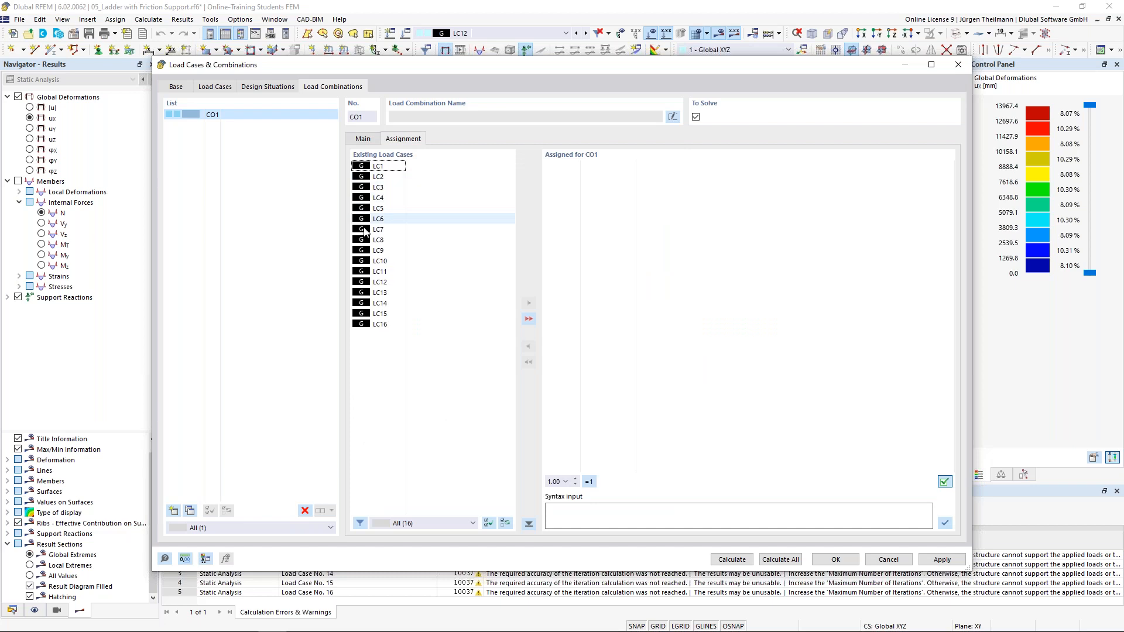
double_click(364, 282)
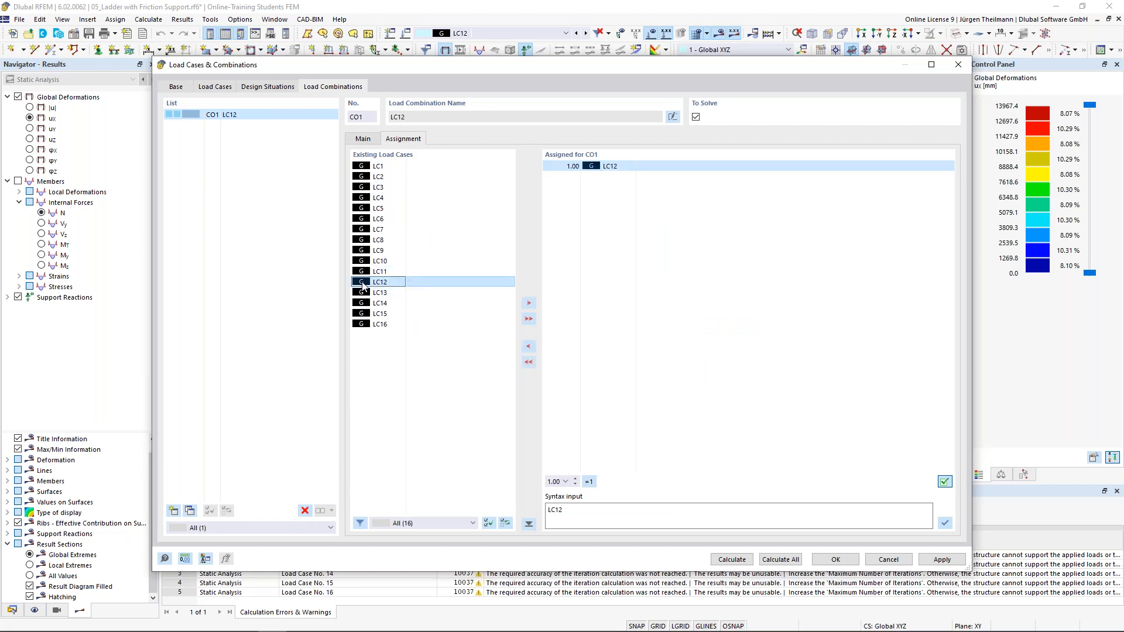
double_click(363, 166)
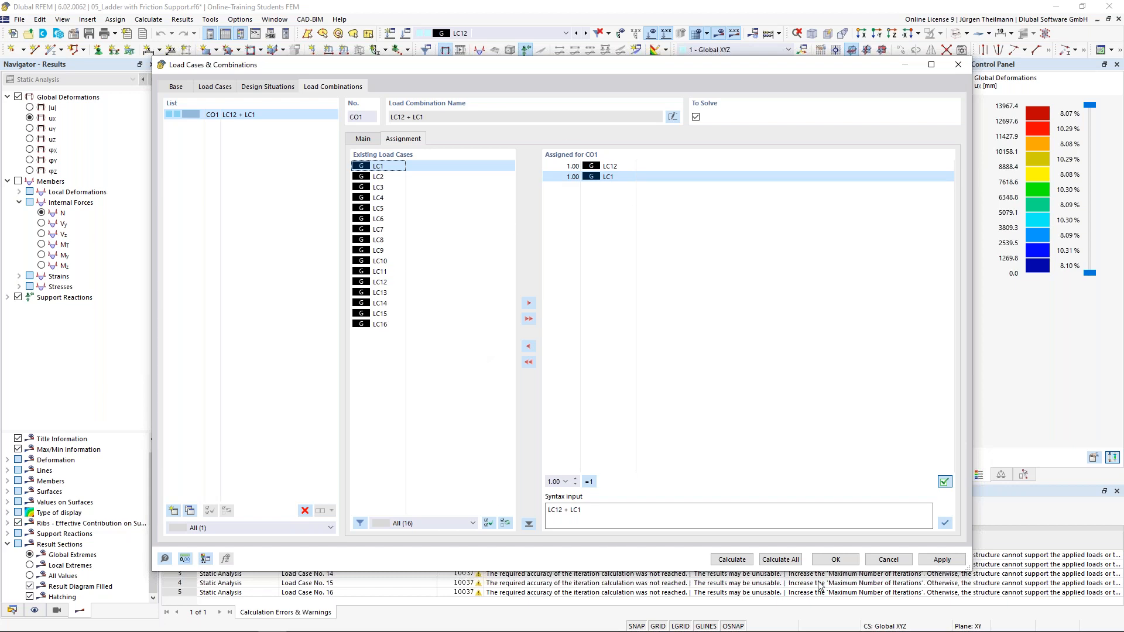
click(731, 561)
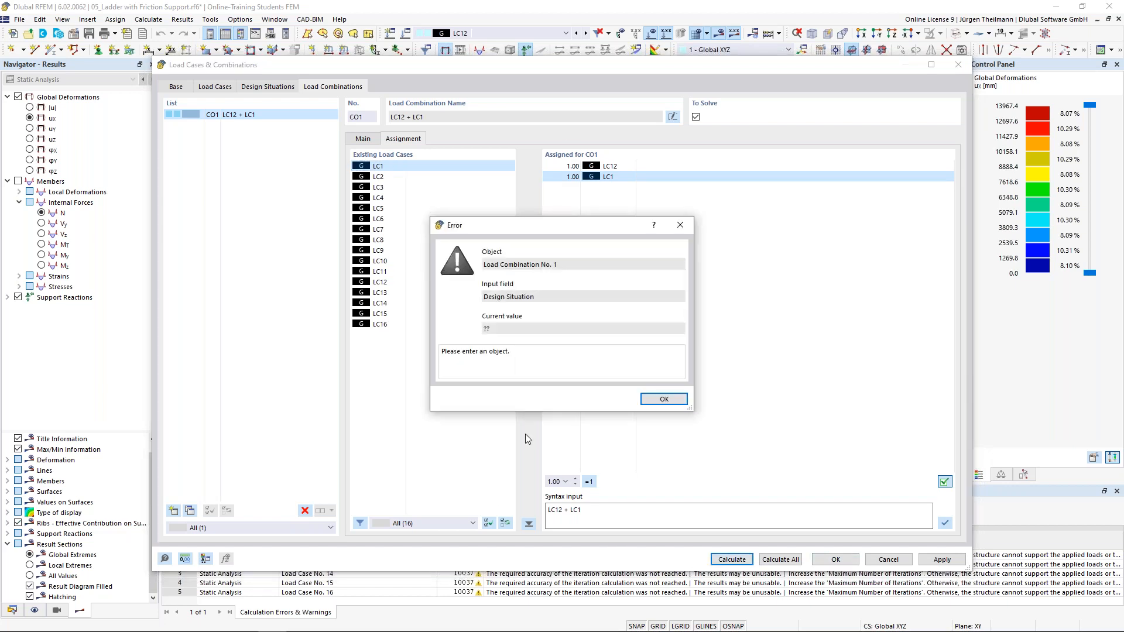
click(664, 398)
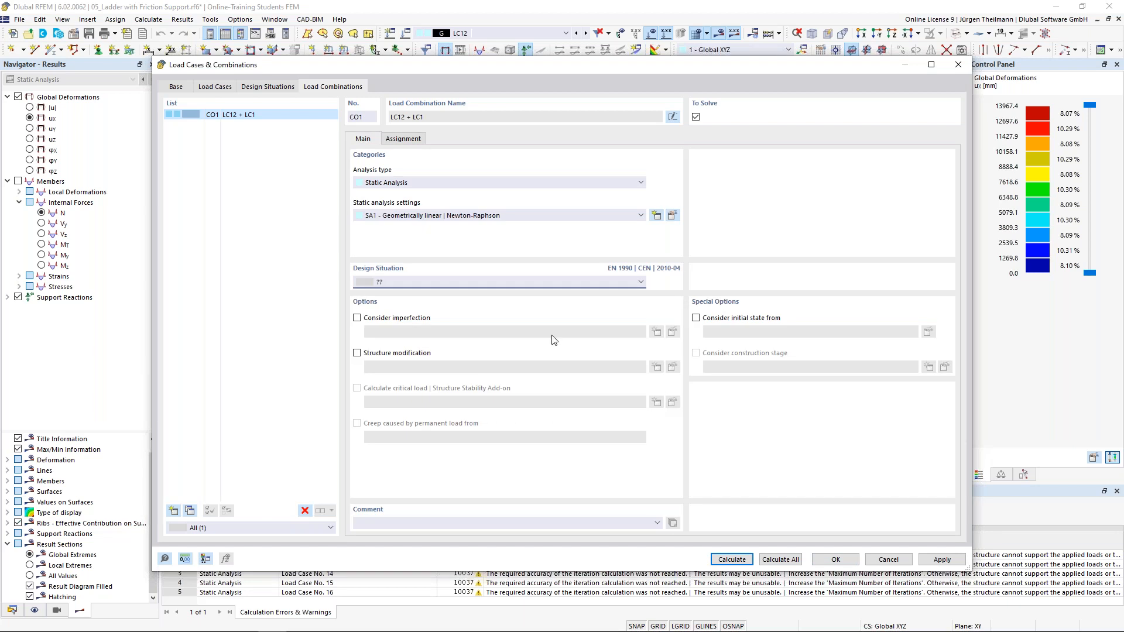
Create a design situation of type ULS (EQU) - Permanent and transient, and calculate load combination CO1 with it.
click(264, 89)
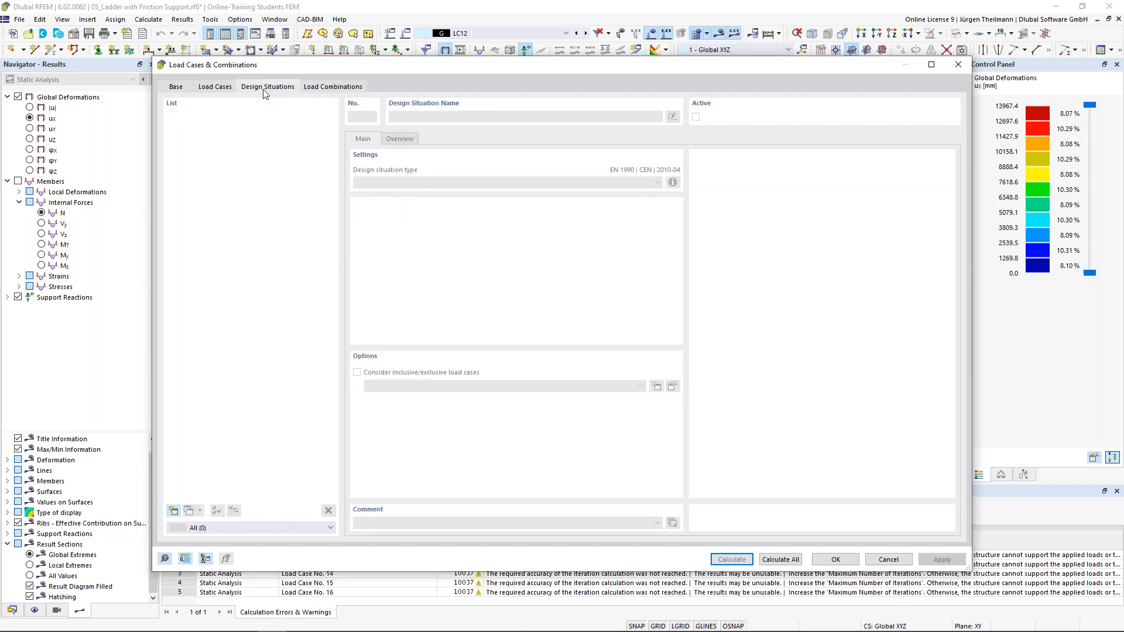
click(174, 511)
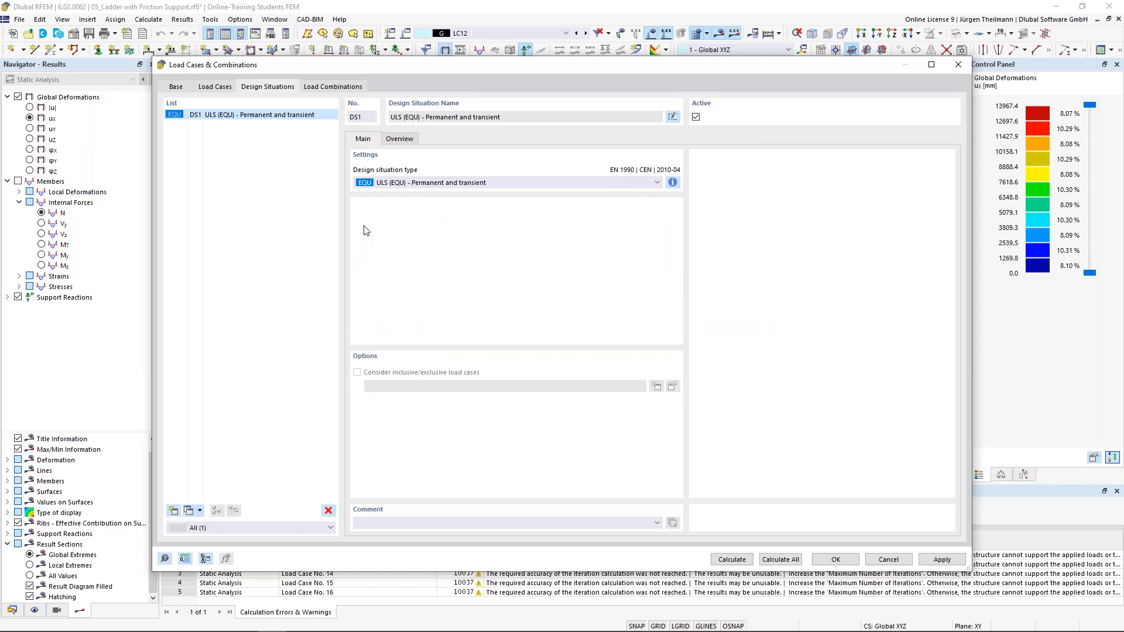
click(388, 183)
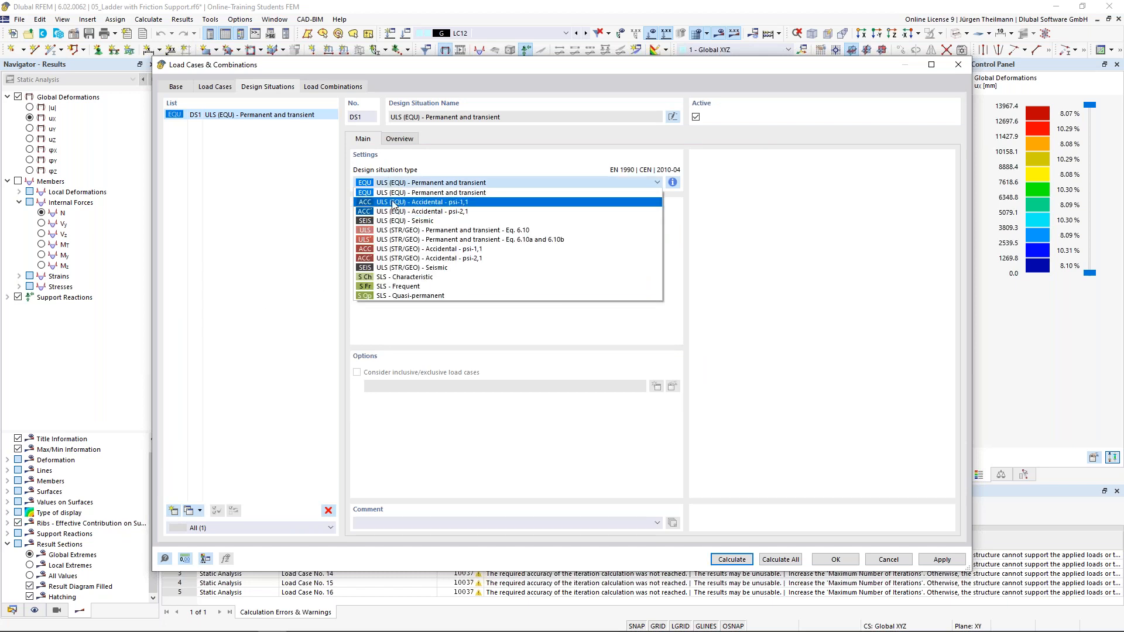
click(396, 186)
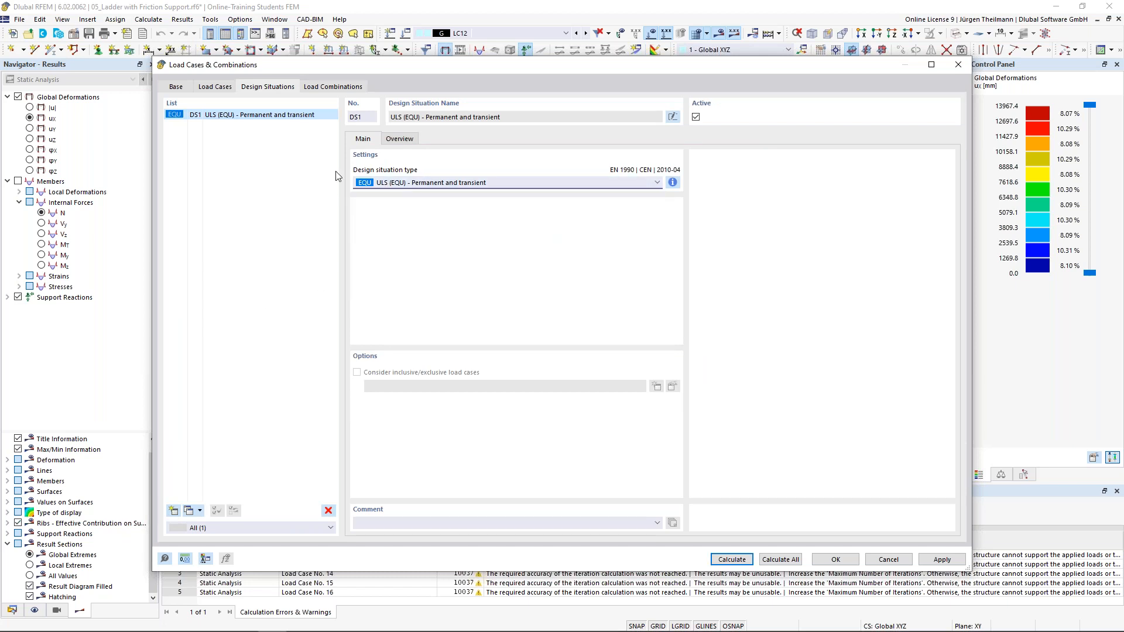
click(323, 88)
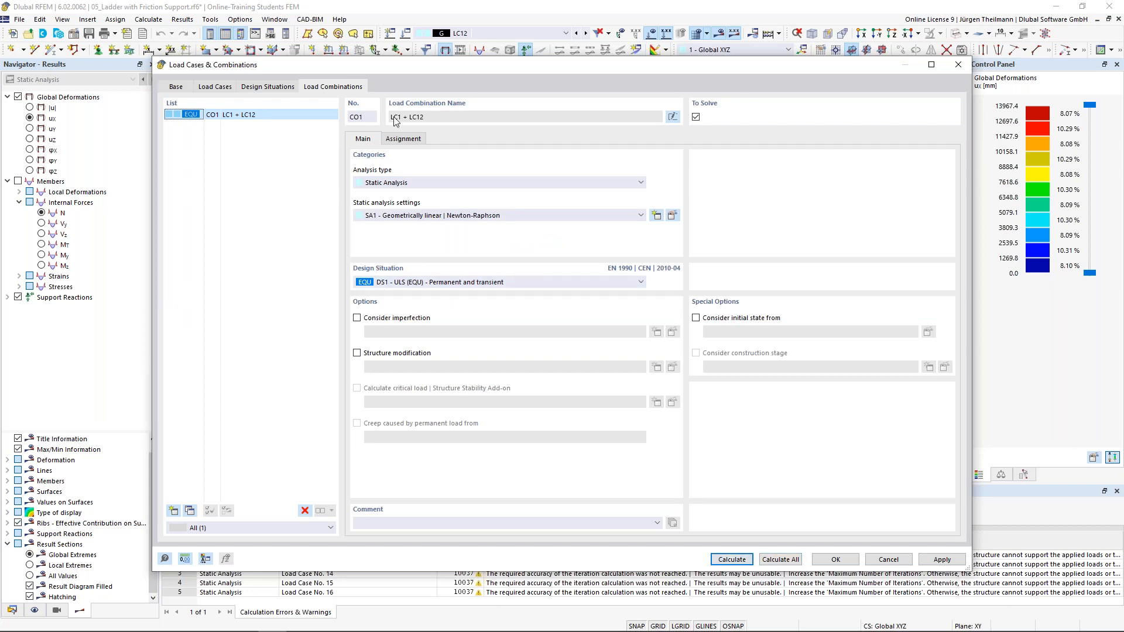
click(733, 560)
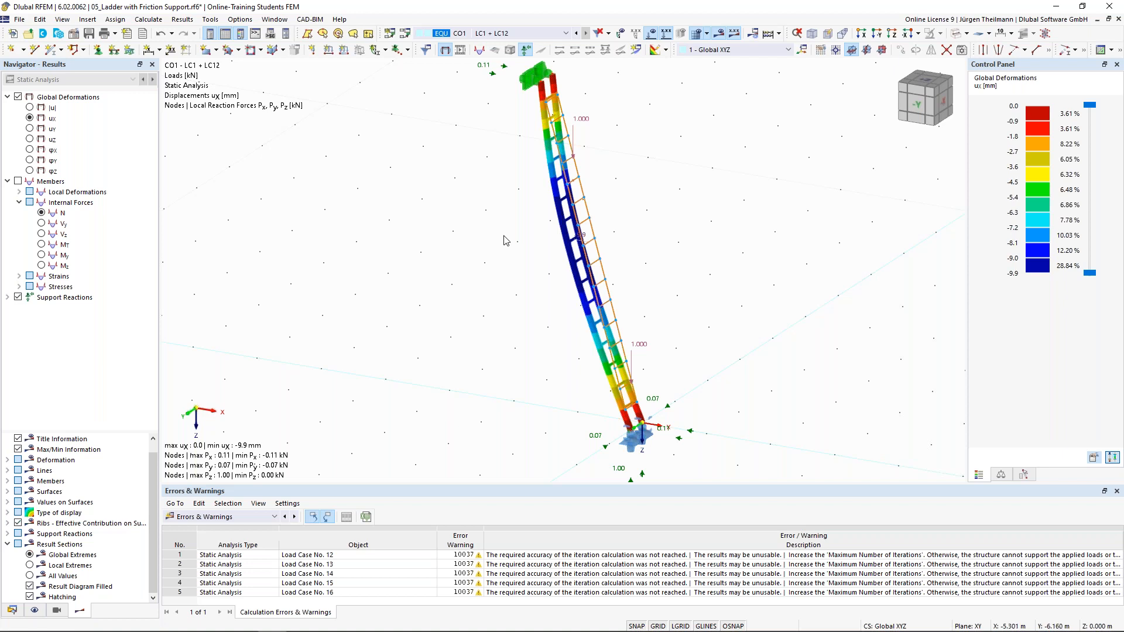
Switch to the model 06_Tension Speciment as Surface Model and clear the selection of its surface.
click(12, 610)
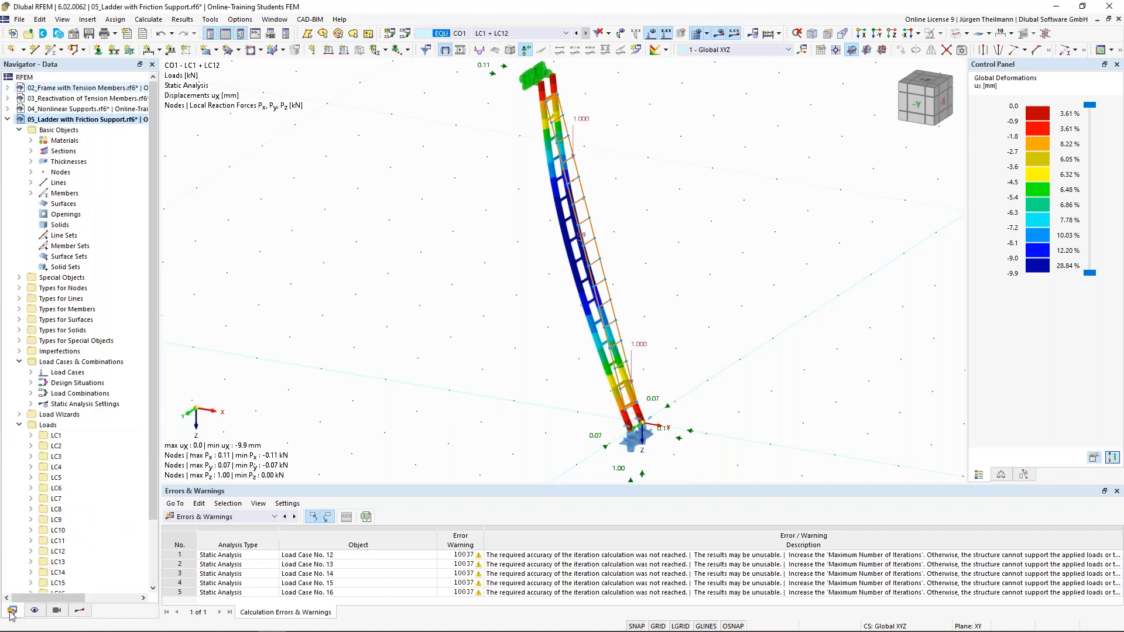
click(8, 120)
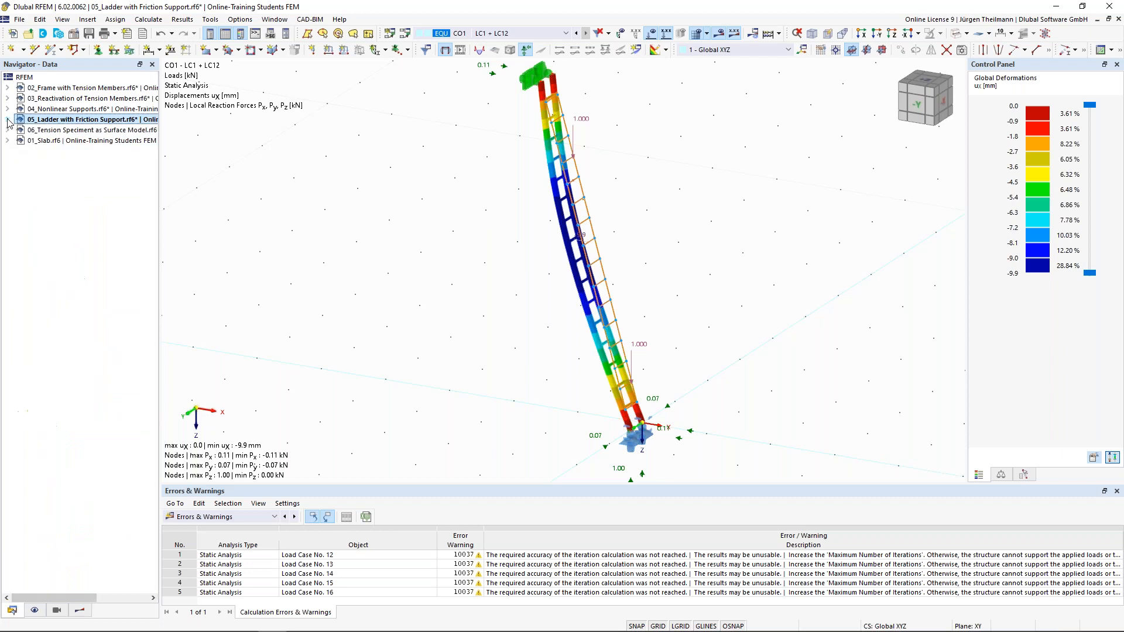
click(62, 130)
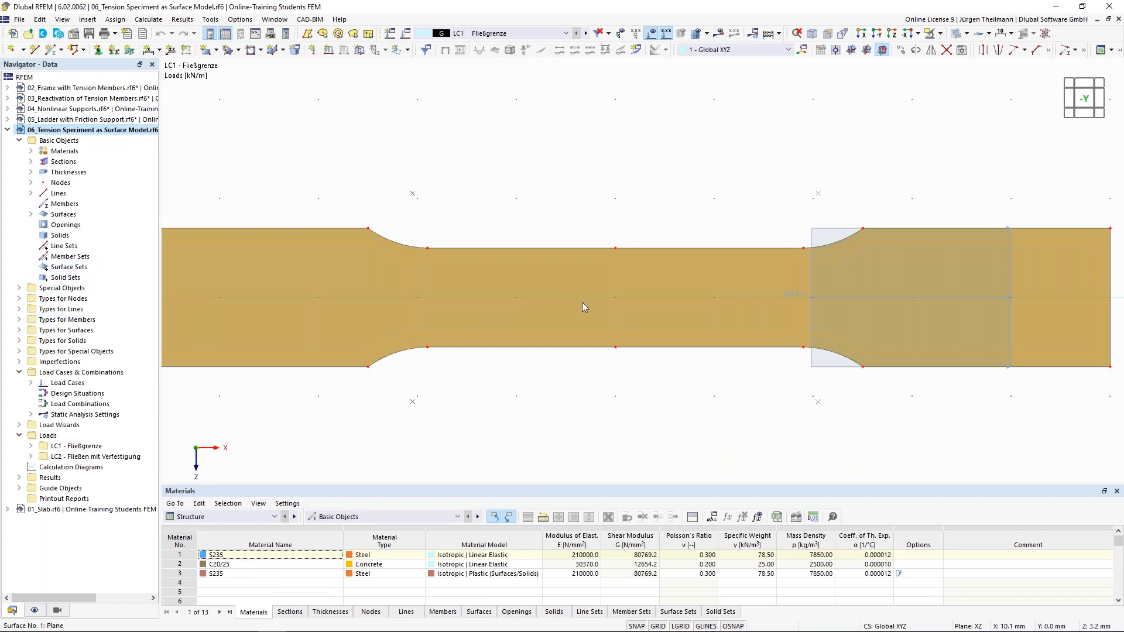
scroll(643, 375, down, 1)
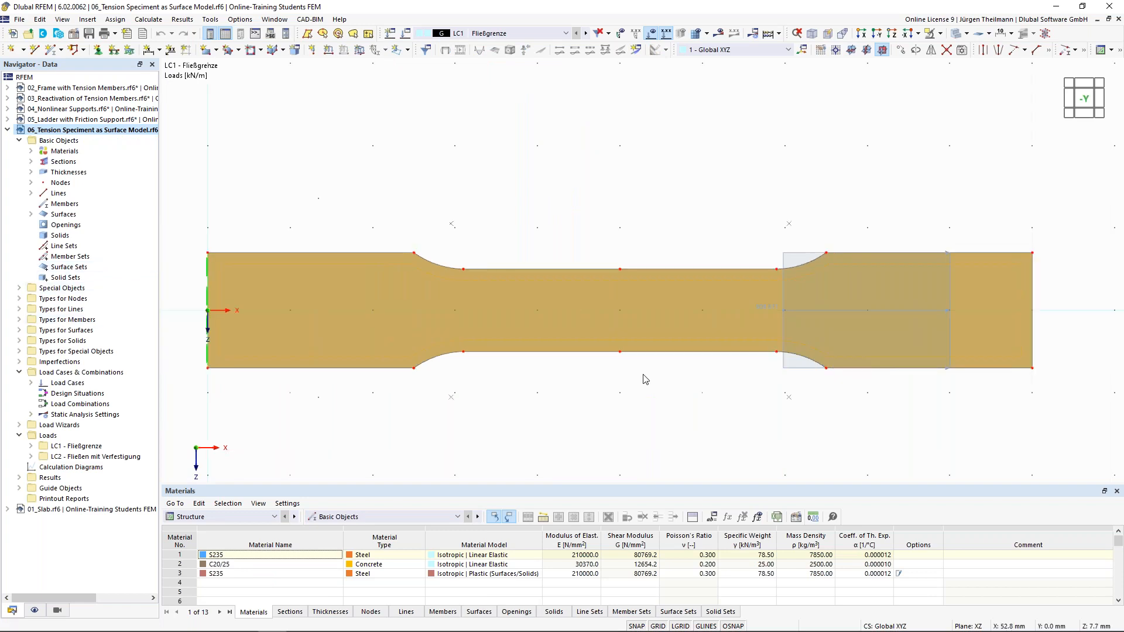
middle_drag(608, 427, 630, 403)
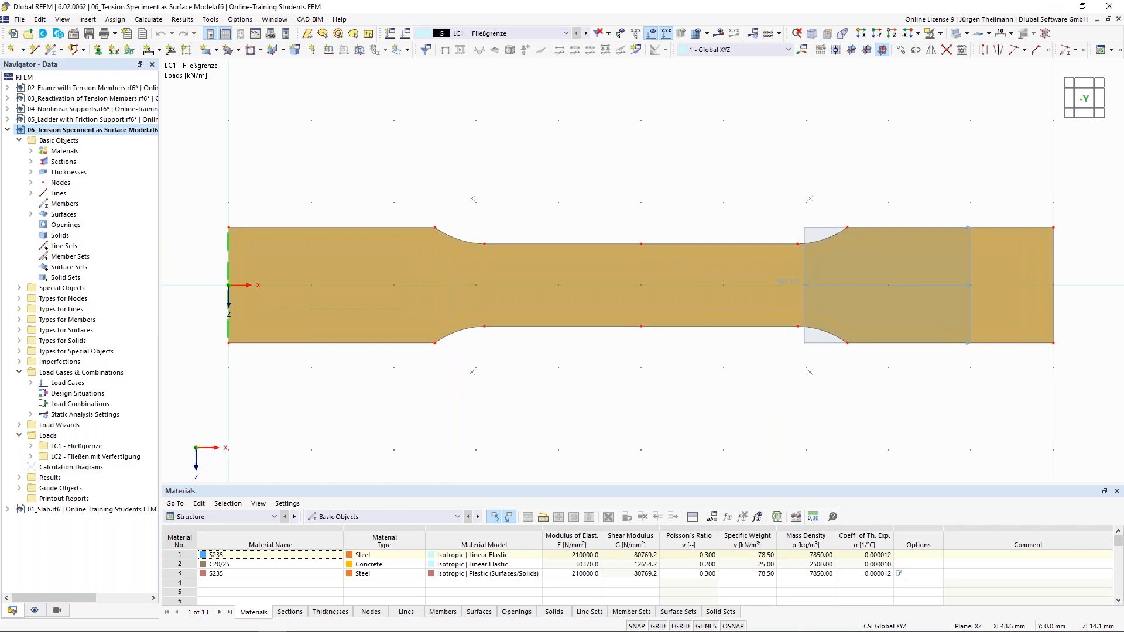
scroll(630, 405, down, 1)
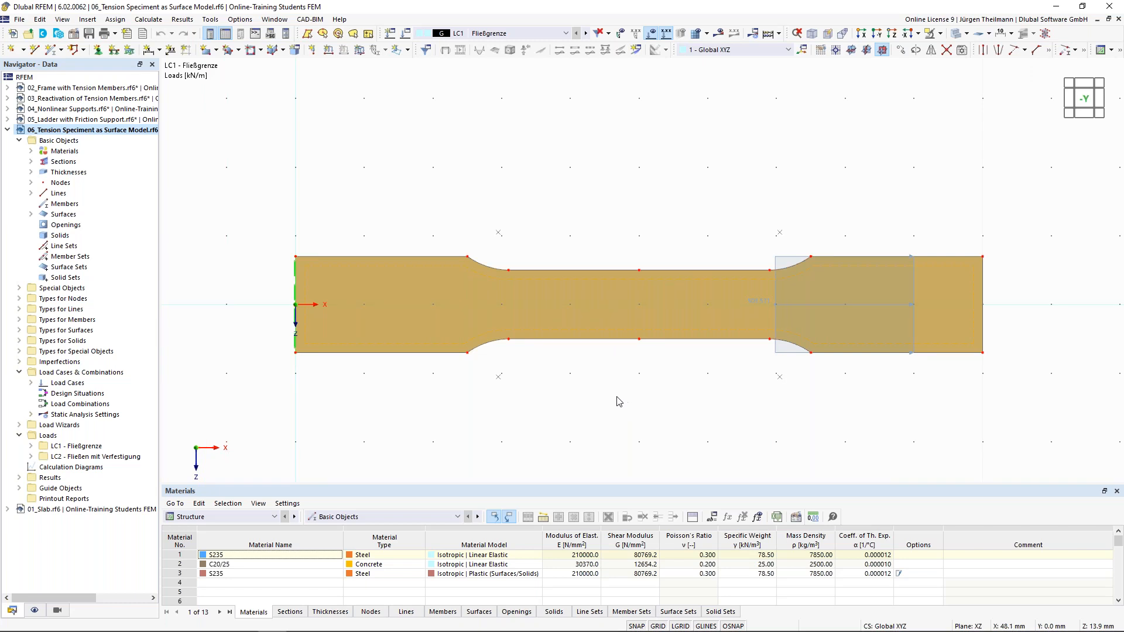
click(618, 397)
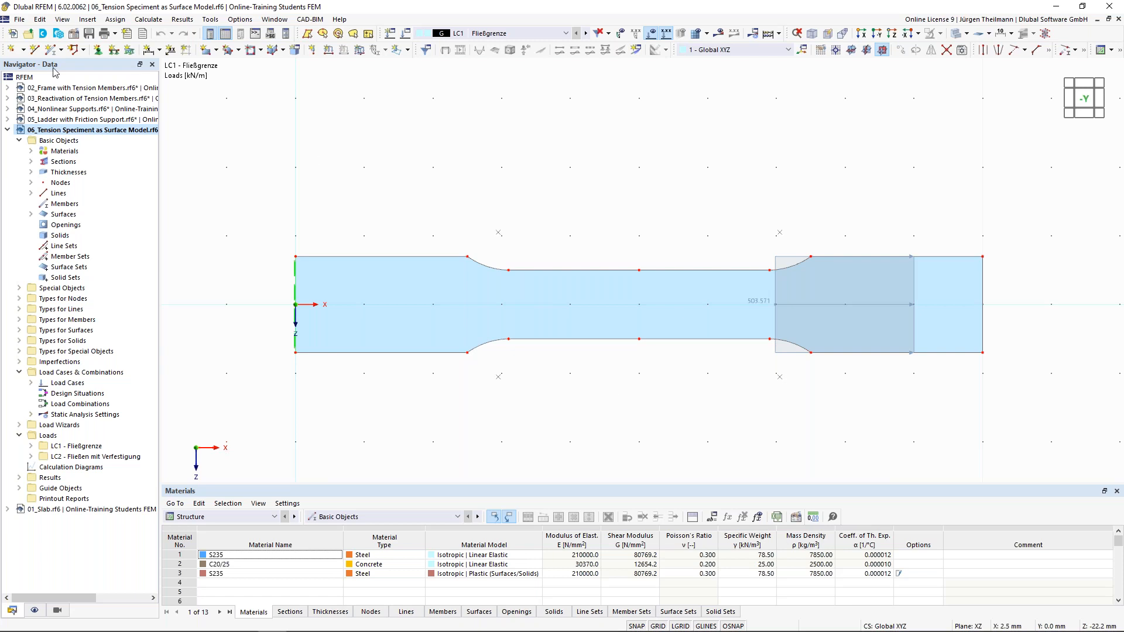
Check in the model's base data whether the Nonlinear Material Behavior add-on is activated.
click(75, 35)
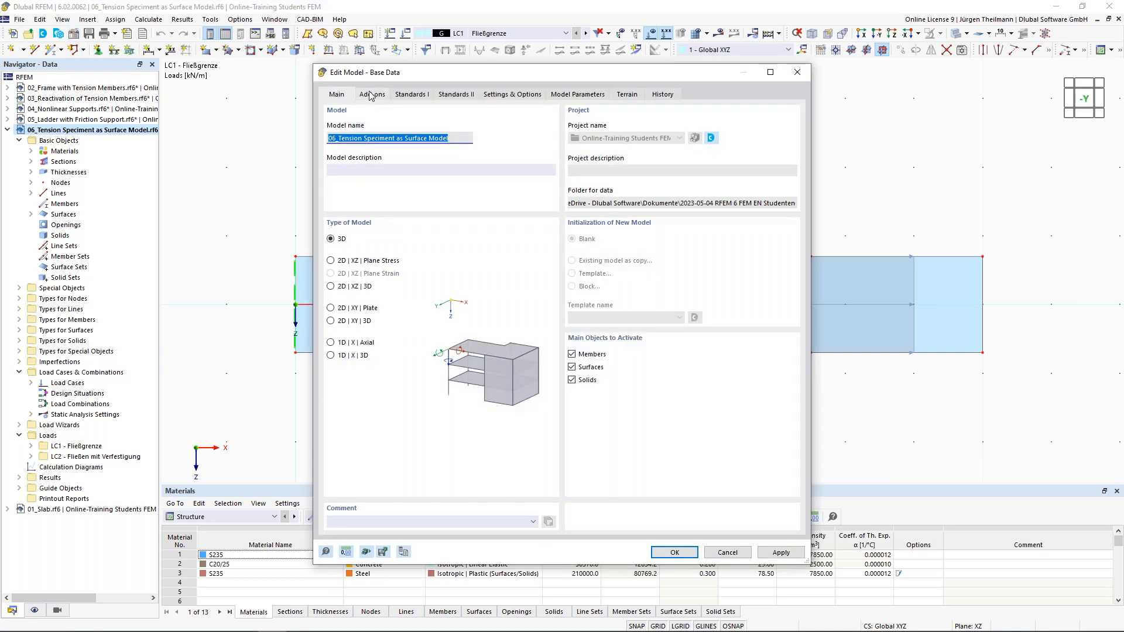
click(371, 95)
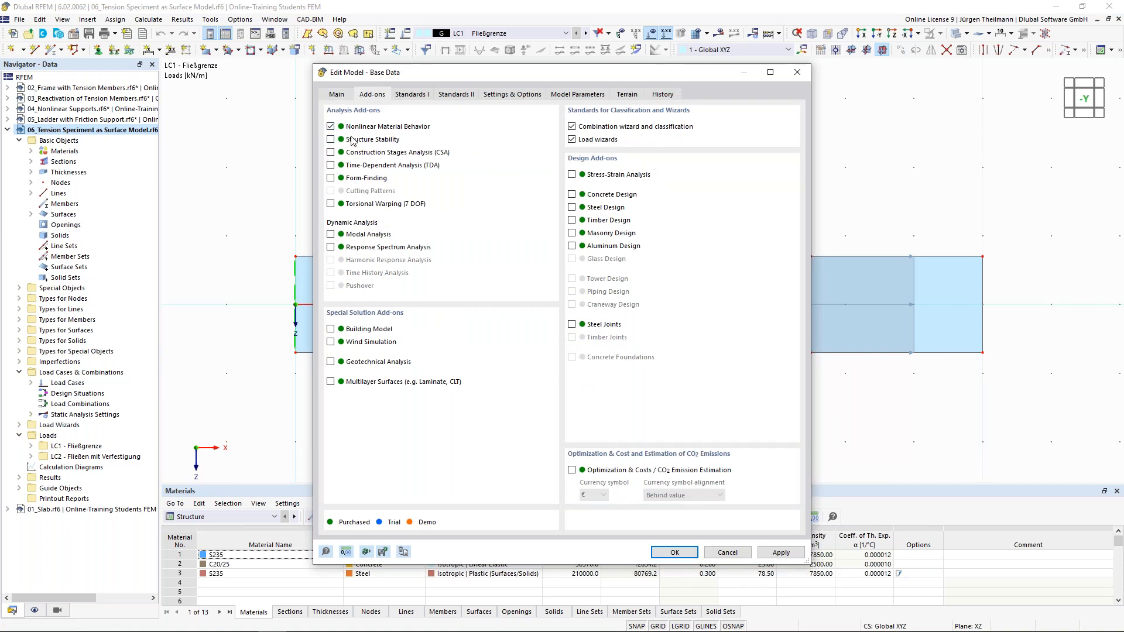
click(688, 555)
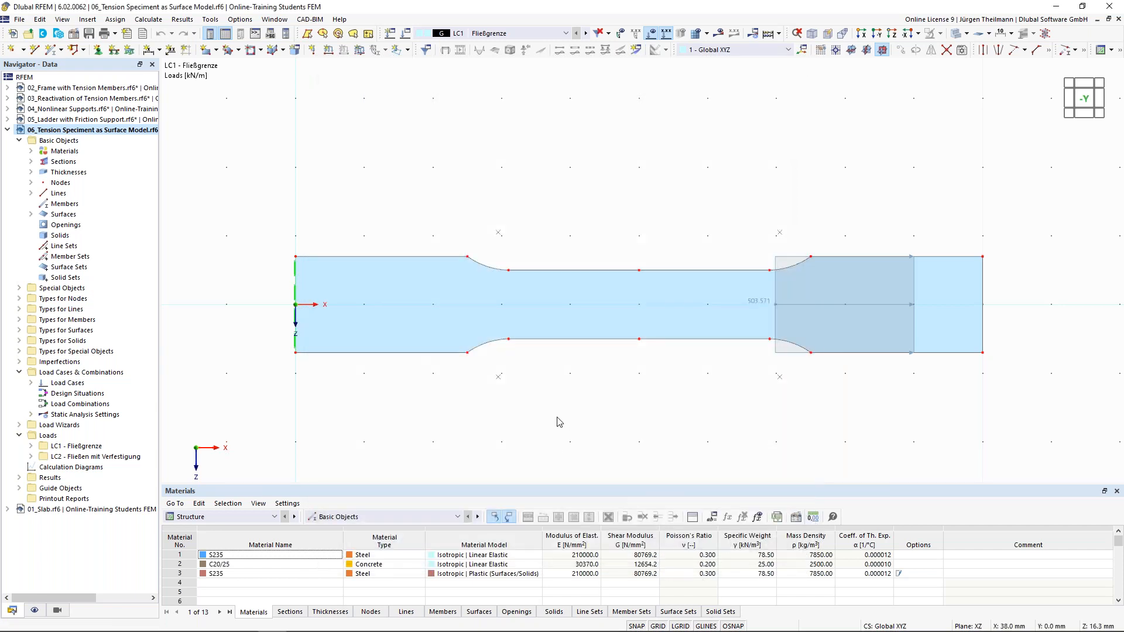
Add a linear dimension across the width of the specimen's narrow middle section, between its upper and lower midpoint nodes.
scroll(559, 422, down, 1)
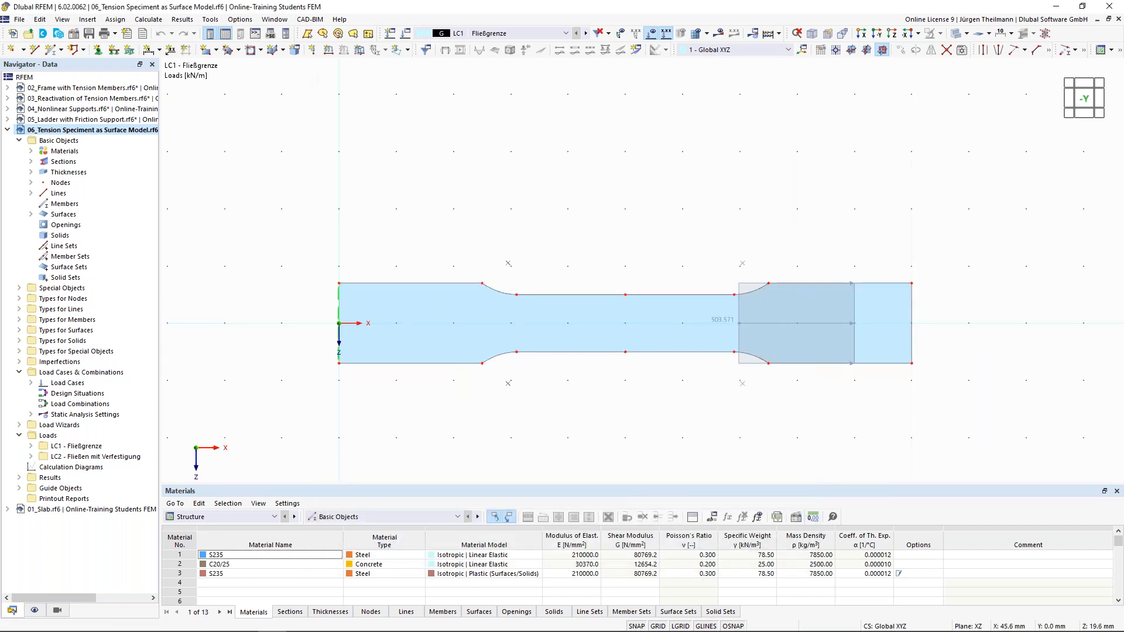
scroll(582, 364, up, 2)
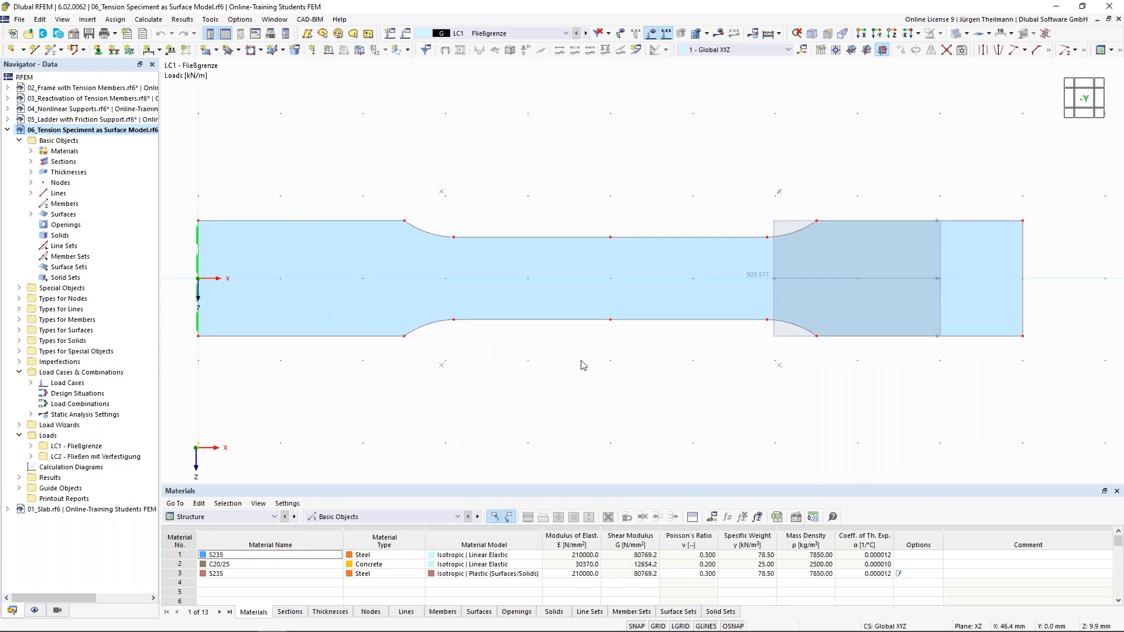
scroll(583, 366, down, 1)
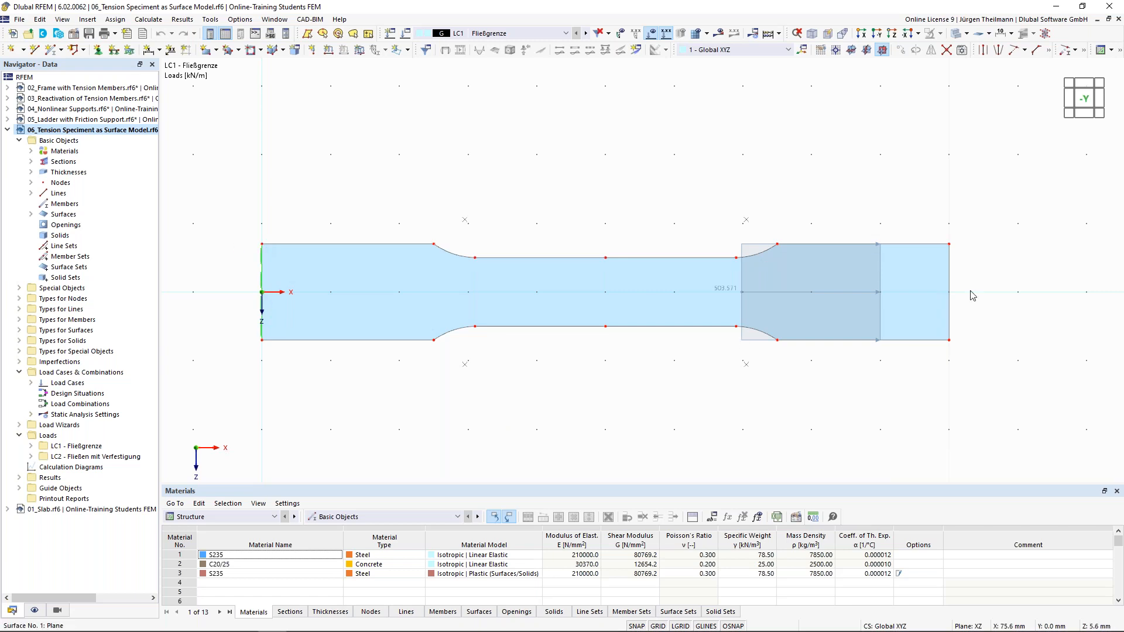
mouse_move(950, 341)
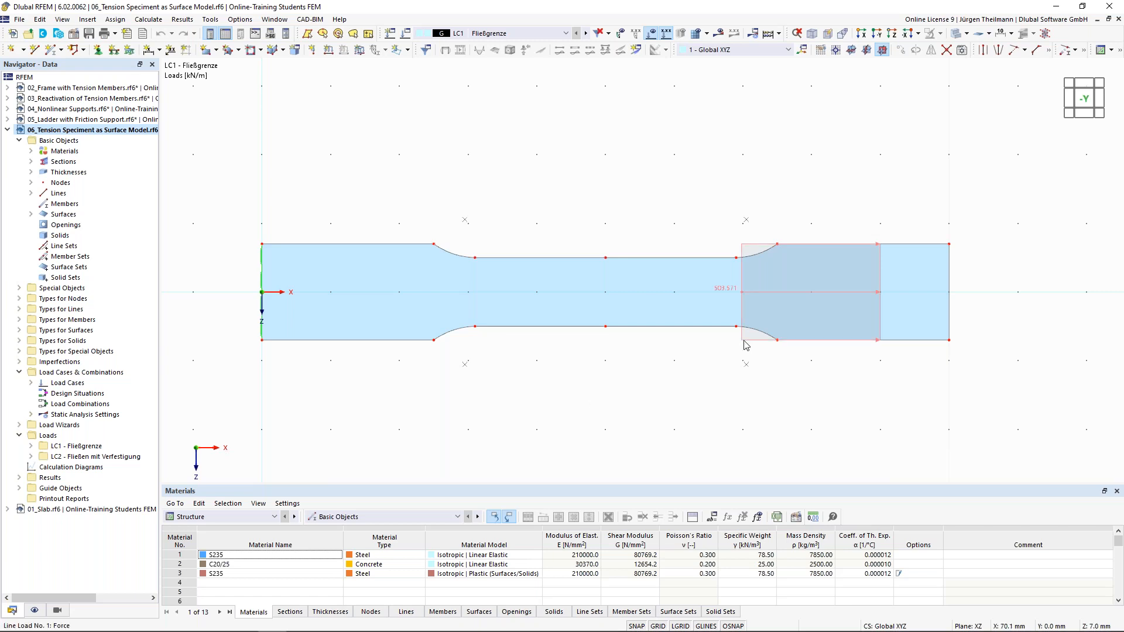
mouse_move(744, 344)
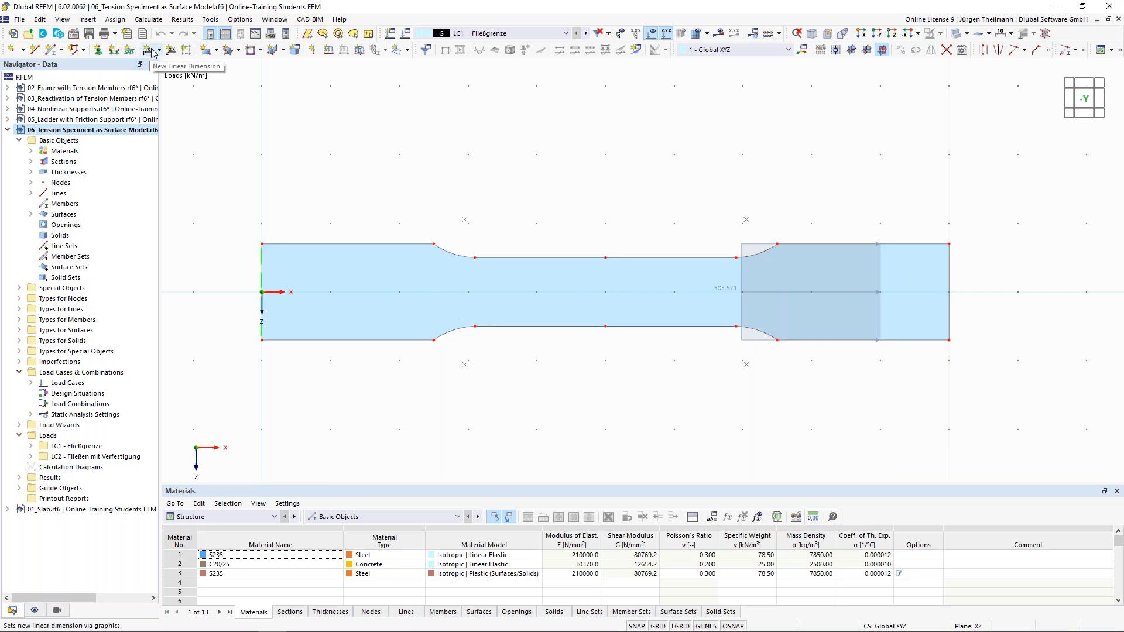
click(149, 53)
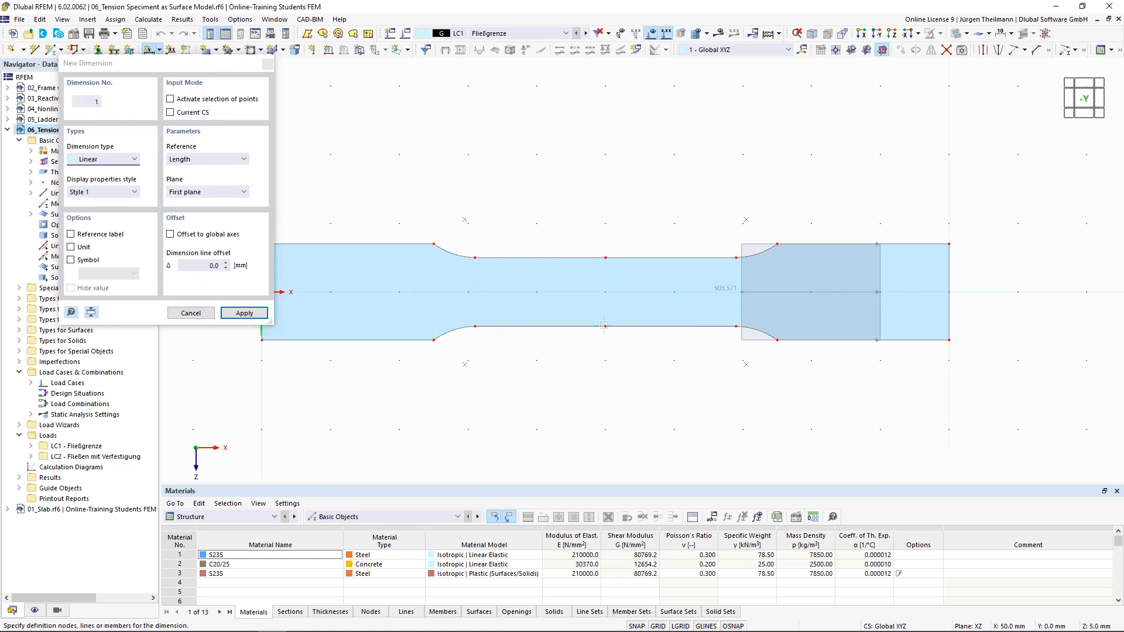
click(606, 257)
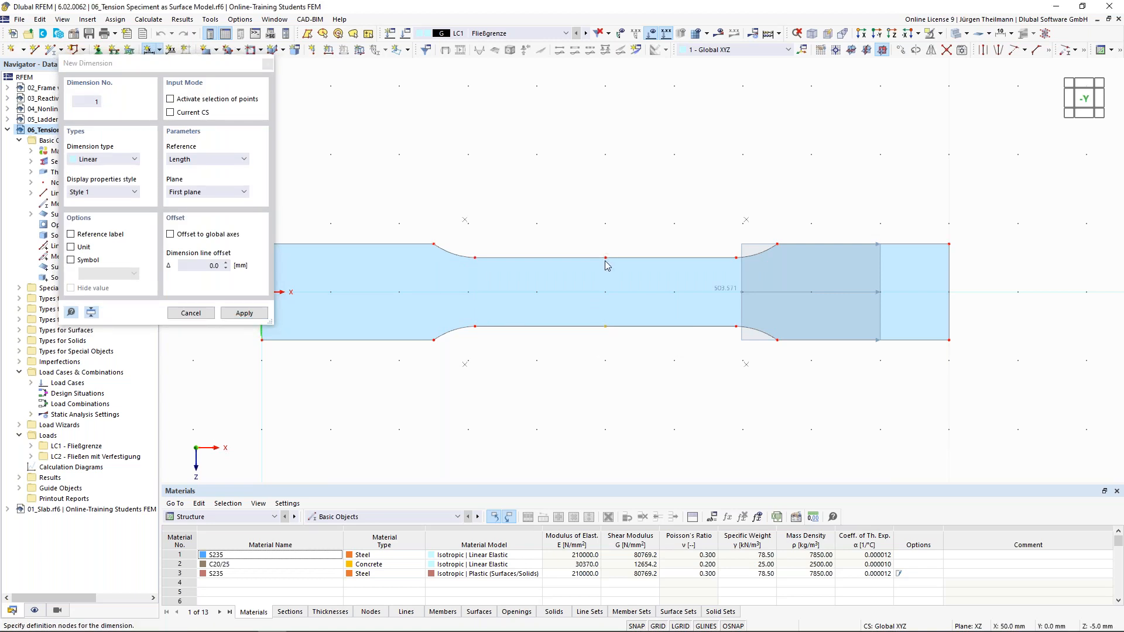
click(605, 326)
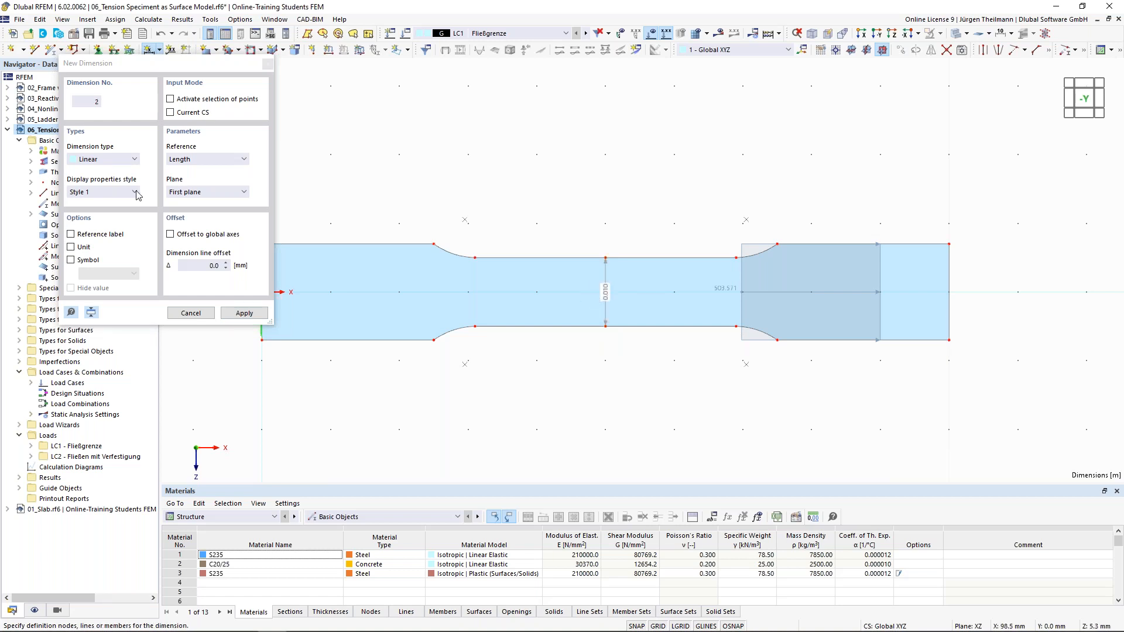
Set the dimension plane to Second plane and dimension the specimen's loaded end edge, placing the dimension line just outside it.
click(215, 192)
click(197, 212)
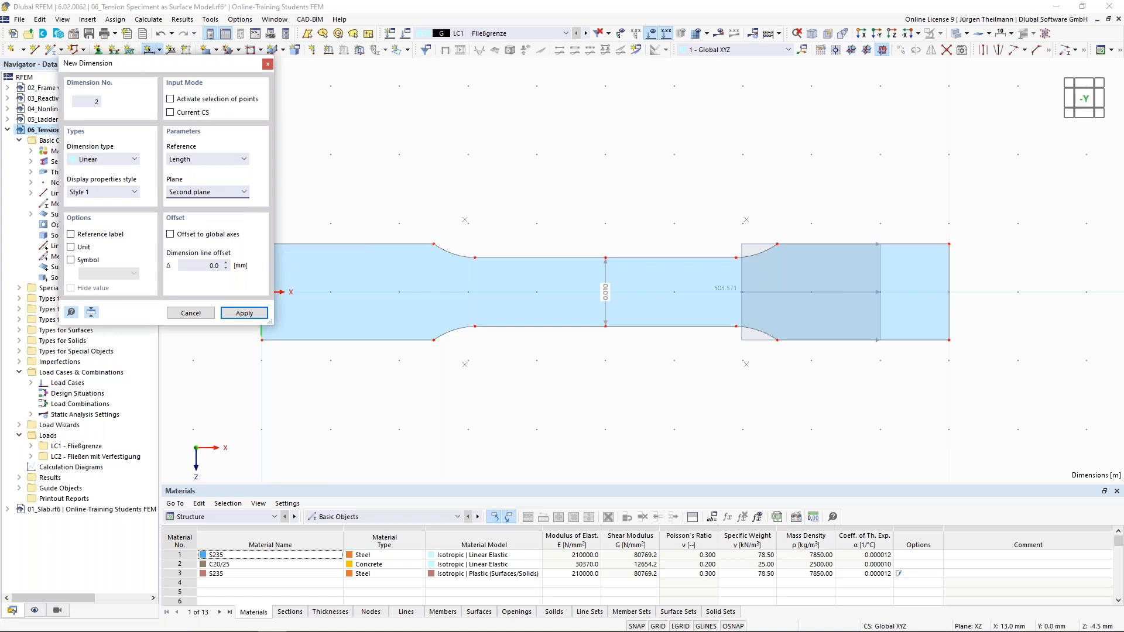
click(949, 307)
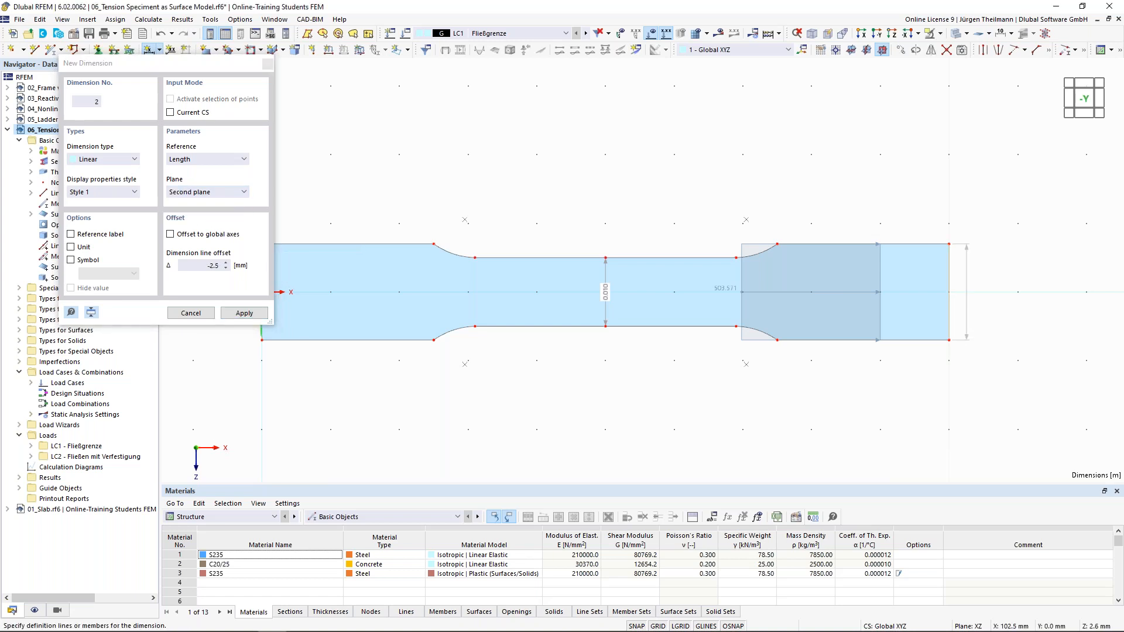
click(972, 312)
right_click(743, 419)
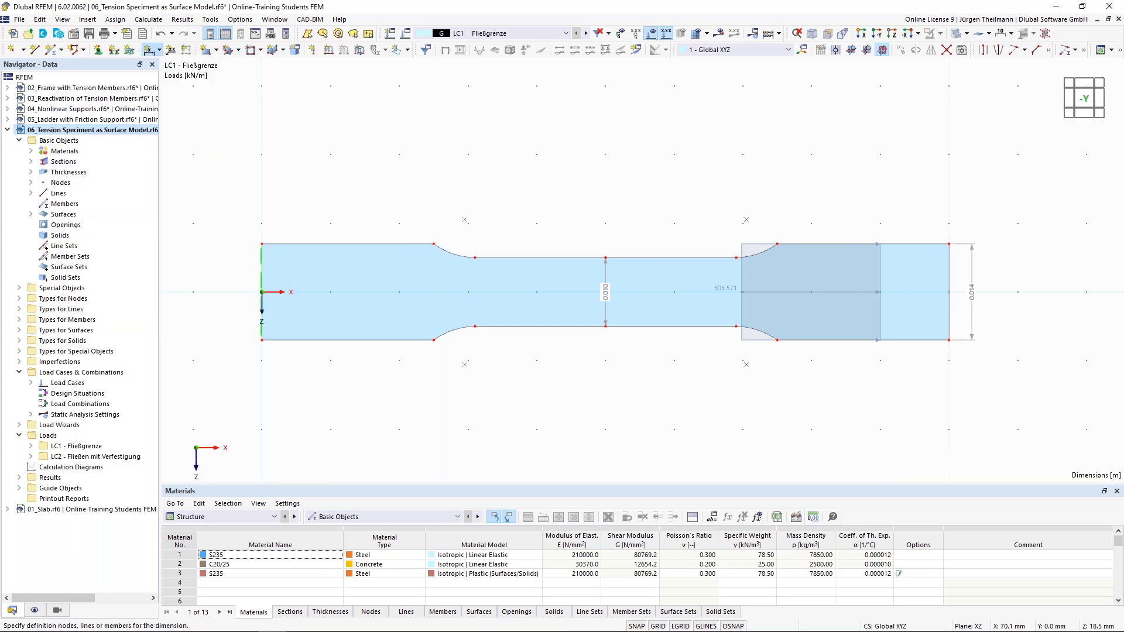
Set the unit for dimension lengths to mm with 0 decimal places.
click(246, 21)
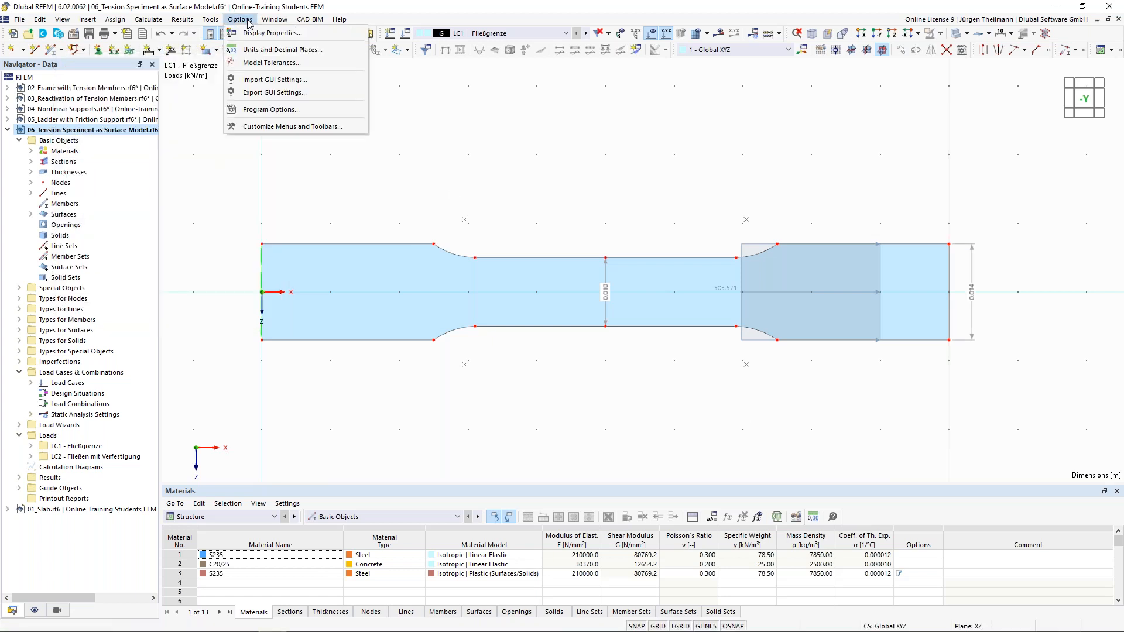
click(262, 52)
click(383, 213)
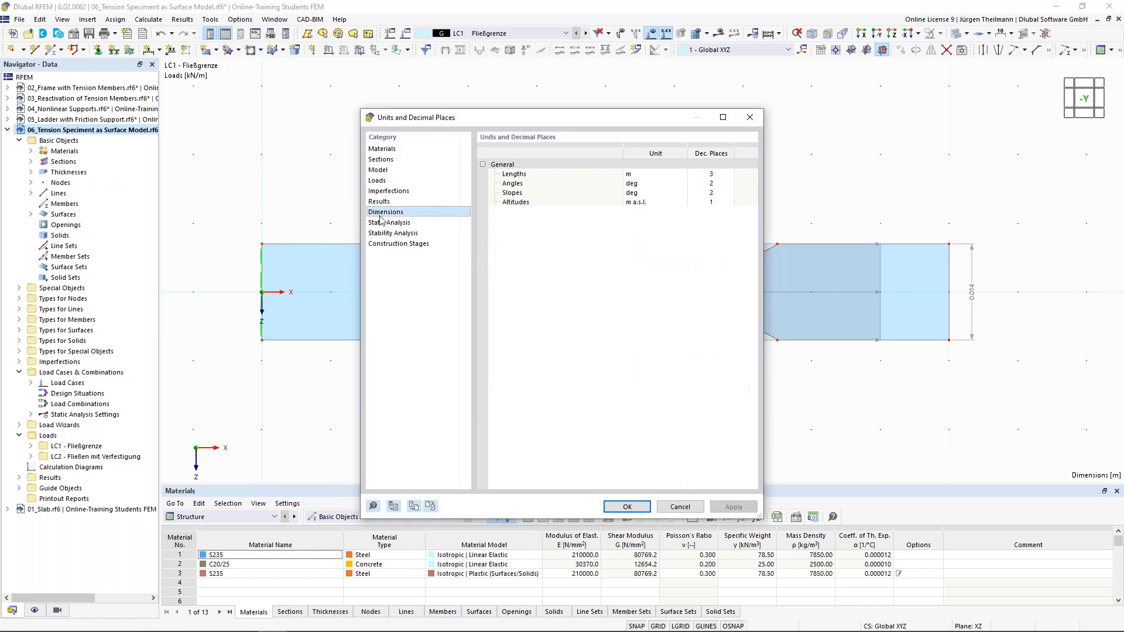
click(650, 174)
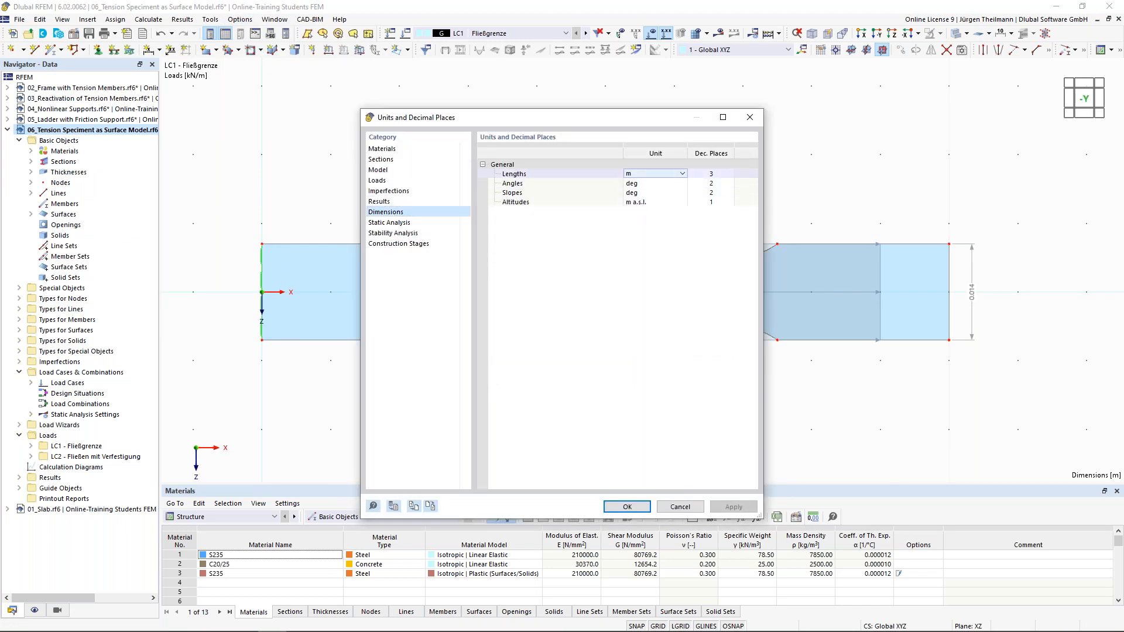
click(683, 174)
click(682, 184)
click(723, 175)
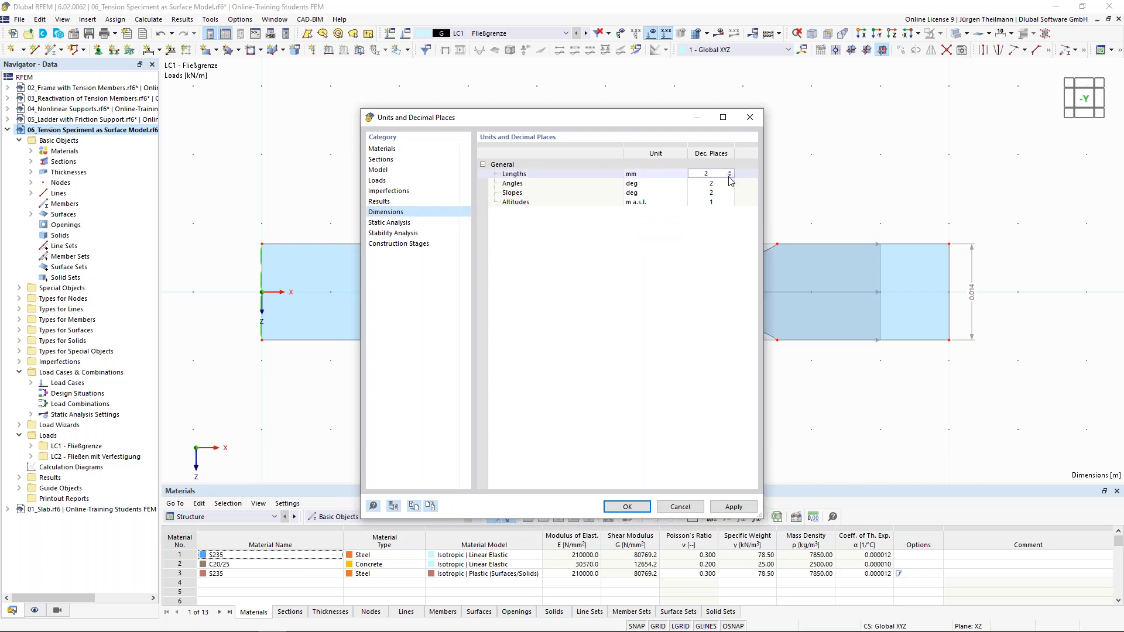
click(616, 513)
click(615, 508)
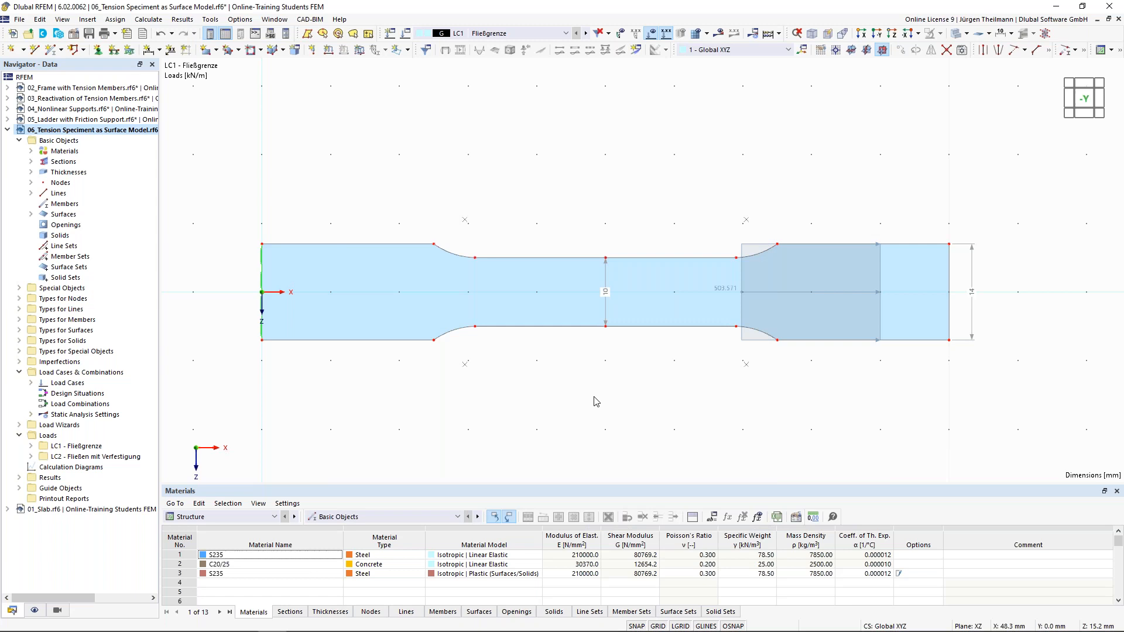
Turn on the display of units for the model's dimensions.
click(35, 610)
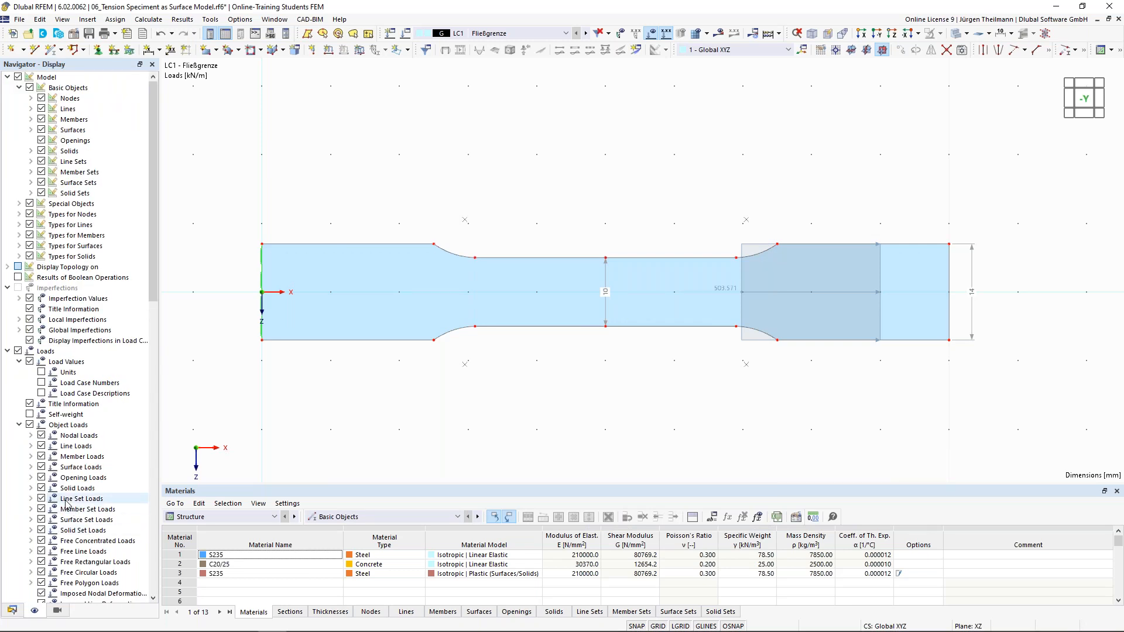
scroll(54, 471, down, 9)
scroll(53, 470, down, 1)
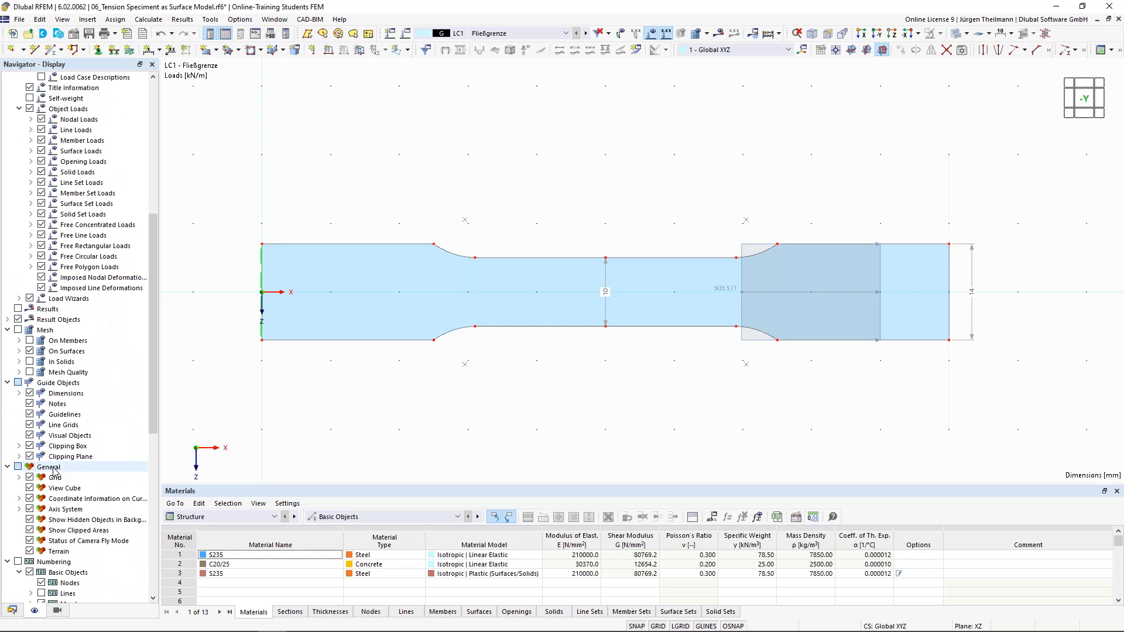
scroll(73, 412, down, 7)
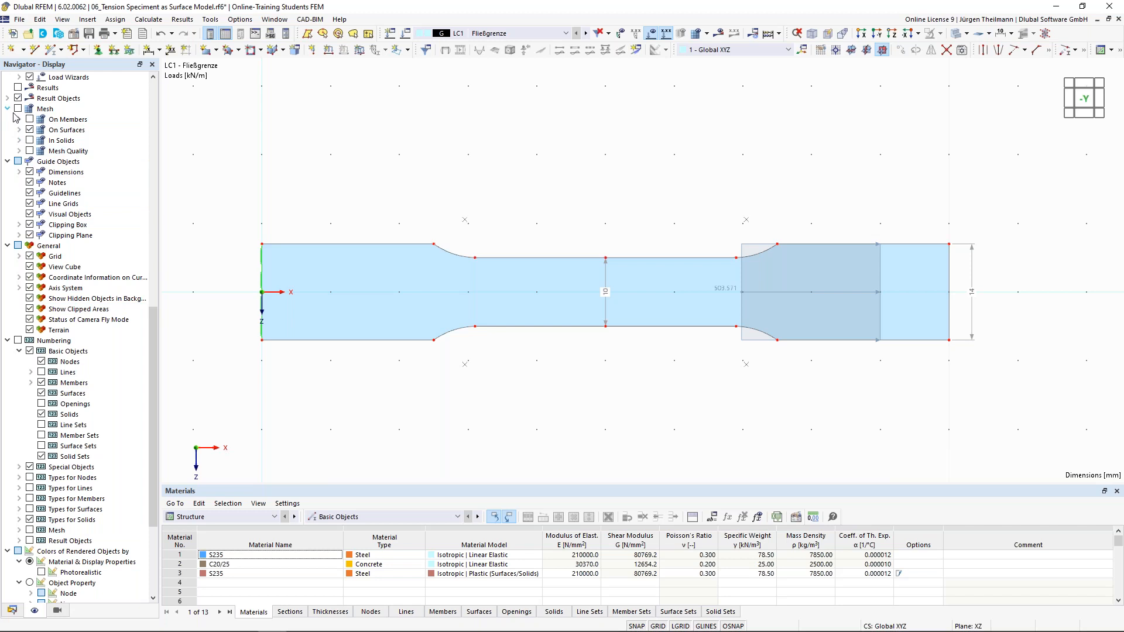
click(19, 172)
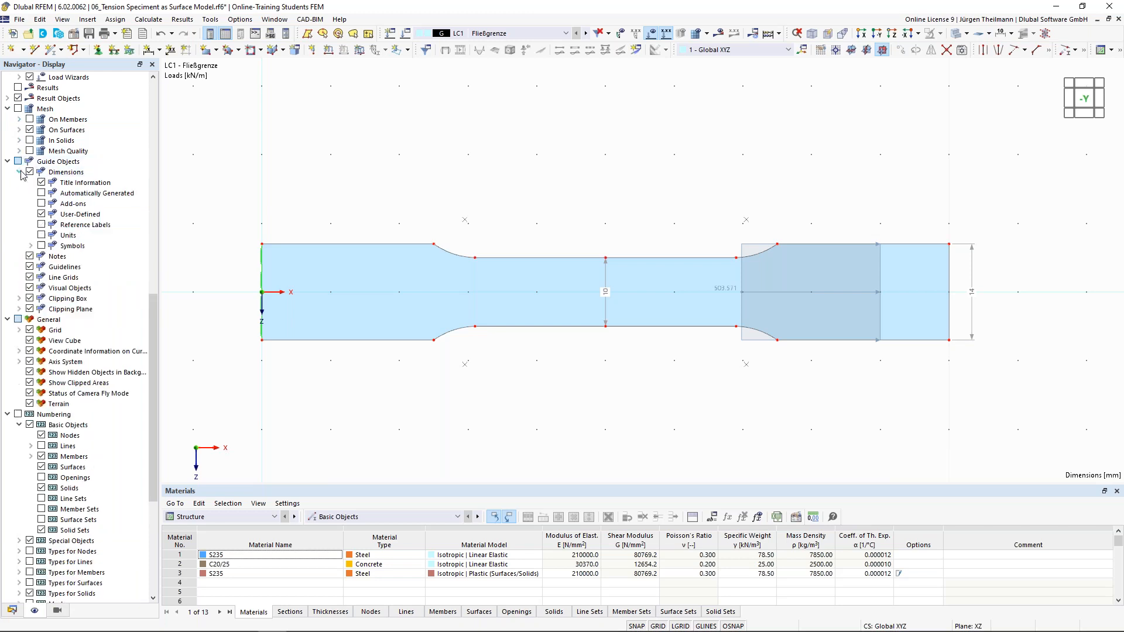
click(42, 234)
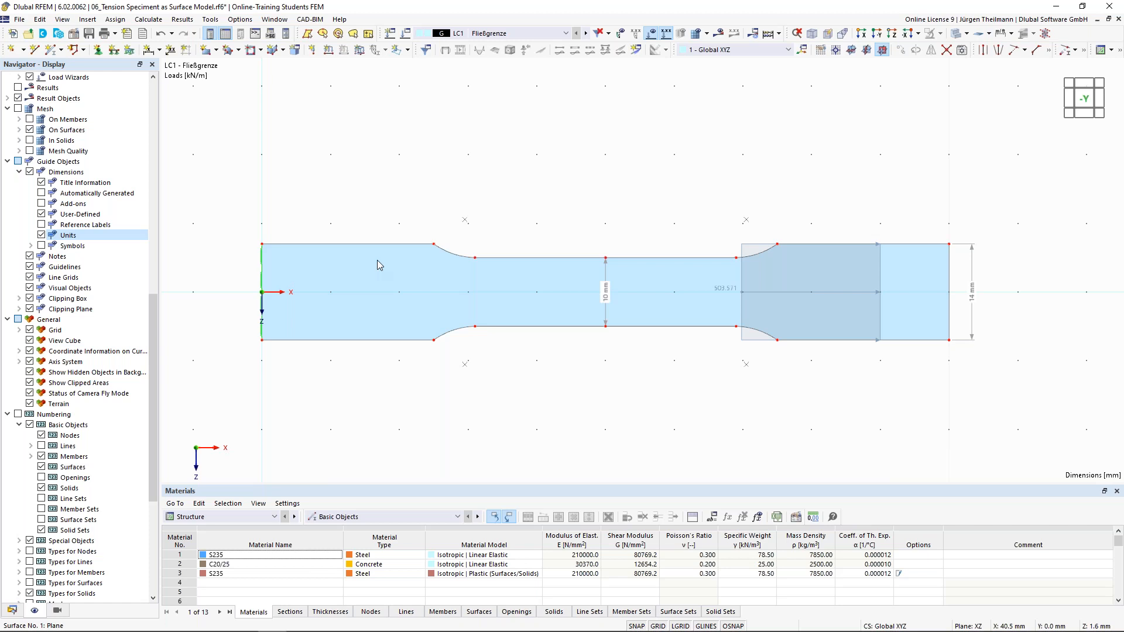
Check the thickness and material assigned to the specimen surface, leaving its settings as they are.
click(550, 274)
double_click(550, 271)
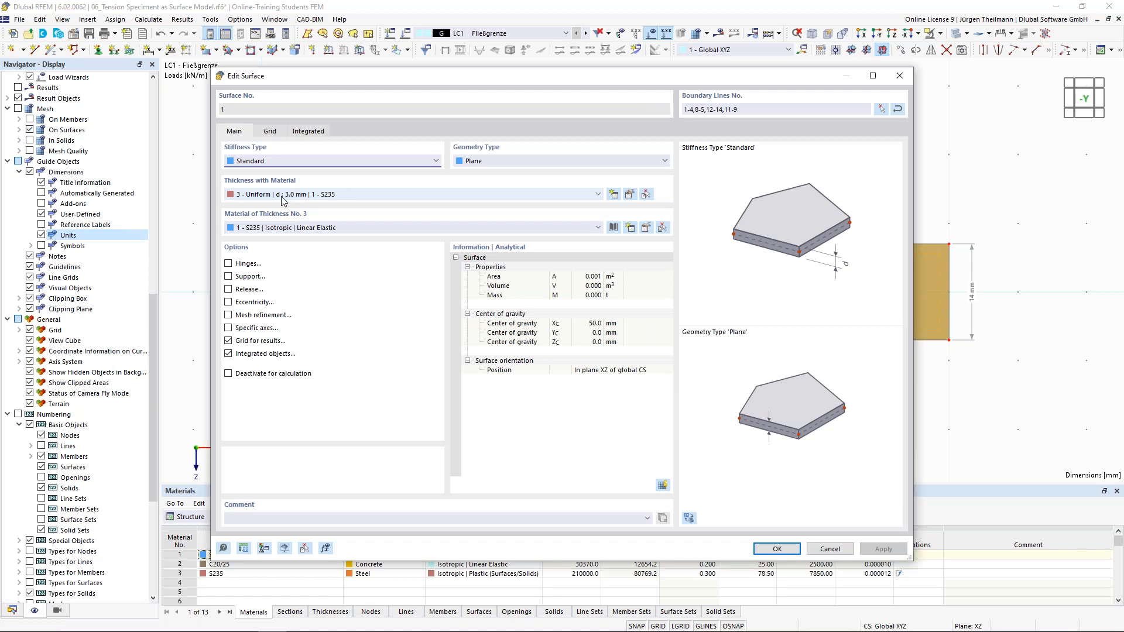
click(829, 551)
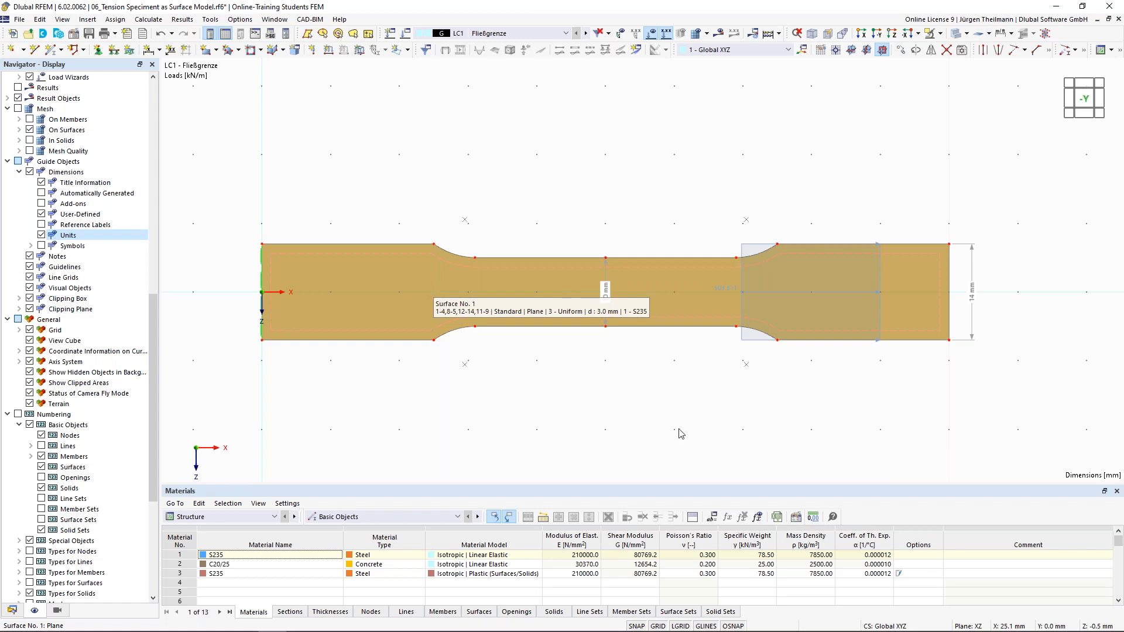
Open the LC1 line load for editing and review the stress calculation in its comment.
double_click(746, 345)
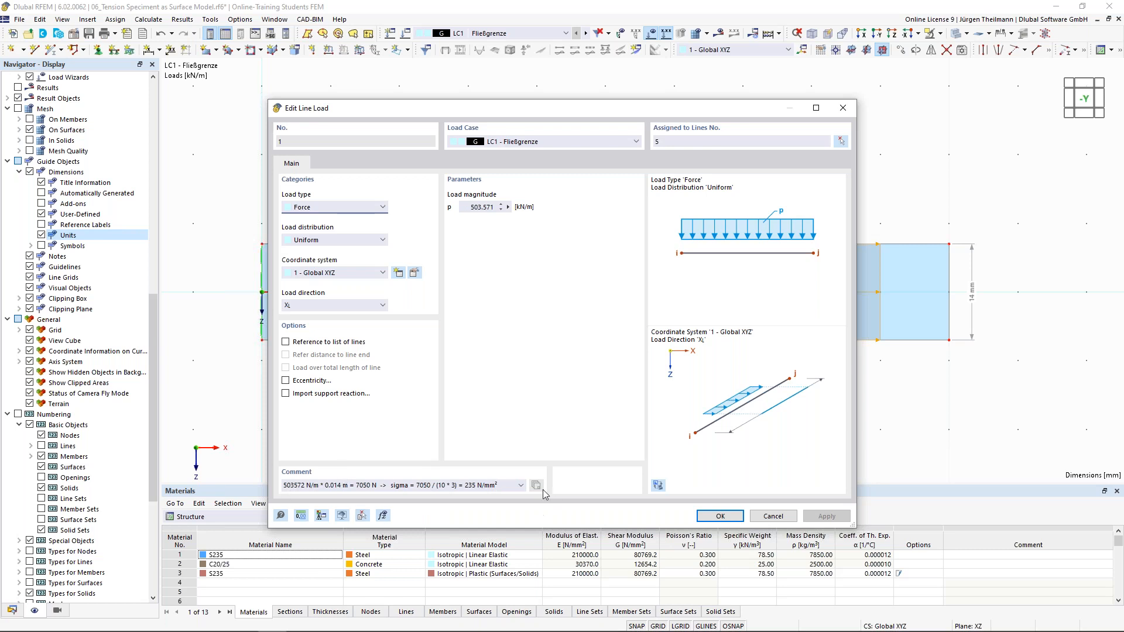
mouse_move(463, 485)
mouse_down()
mouse_move(492, 485)
mouse_move(481, 485)
mouse_up()
click(503, 487)
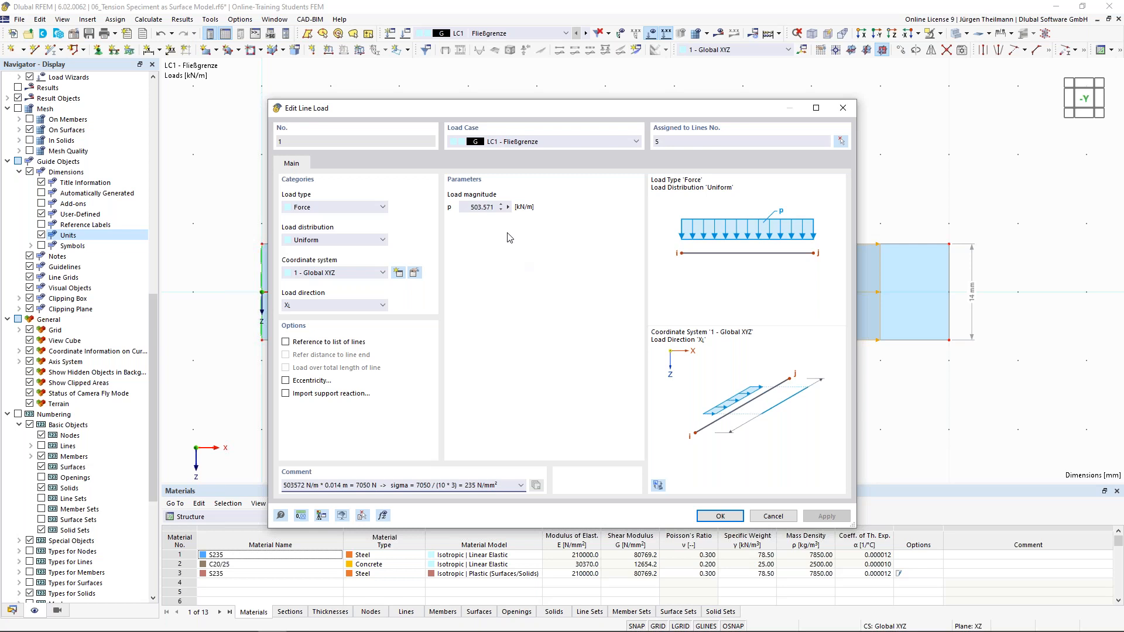
Start a formula for the line load magnitude with the yield stress factor "235 N/mm^2 *".
click(508, 207)
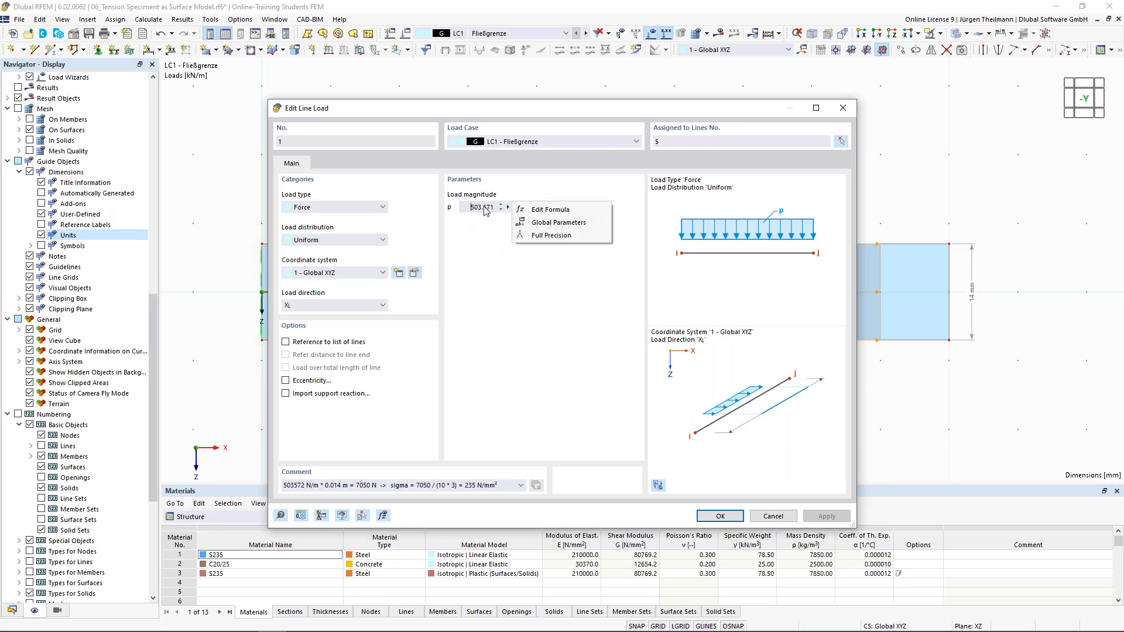
click(563, 212)
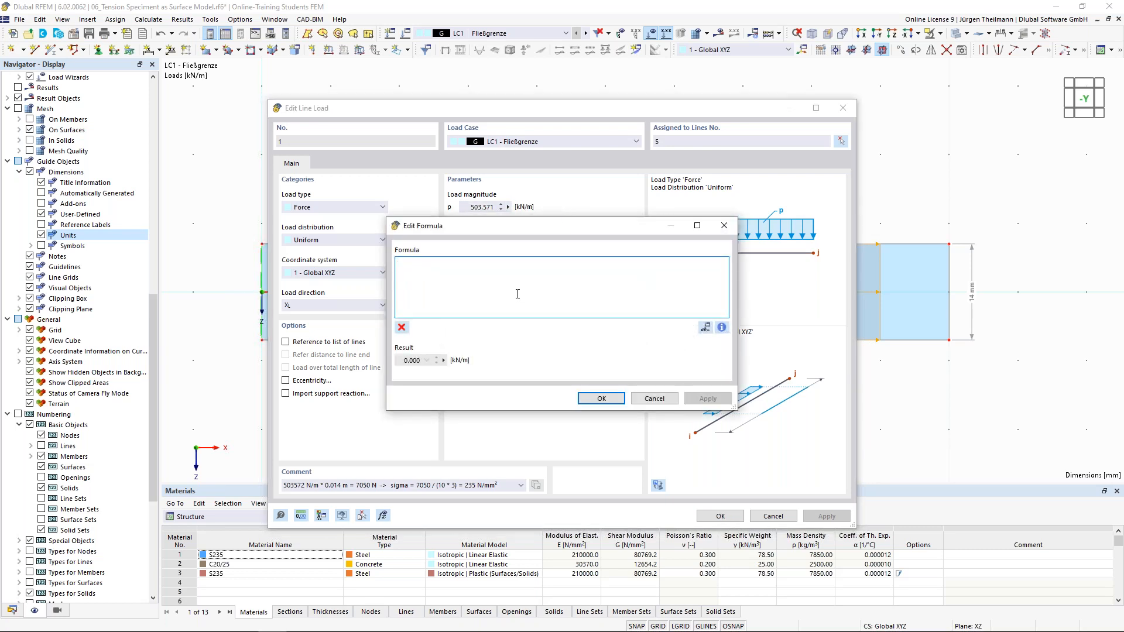
text(235 n)
key(BackSpace)
text(N)
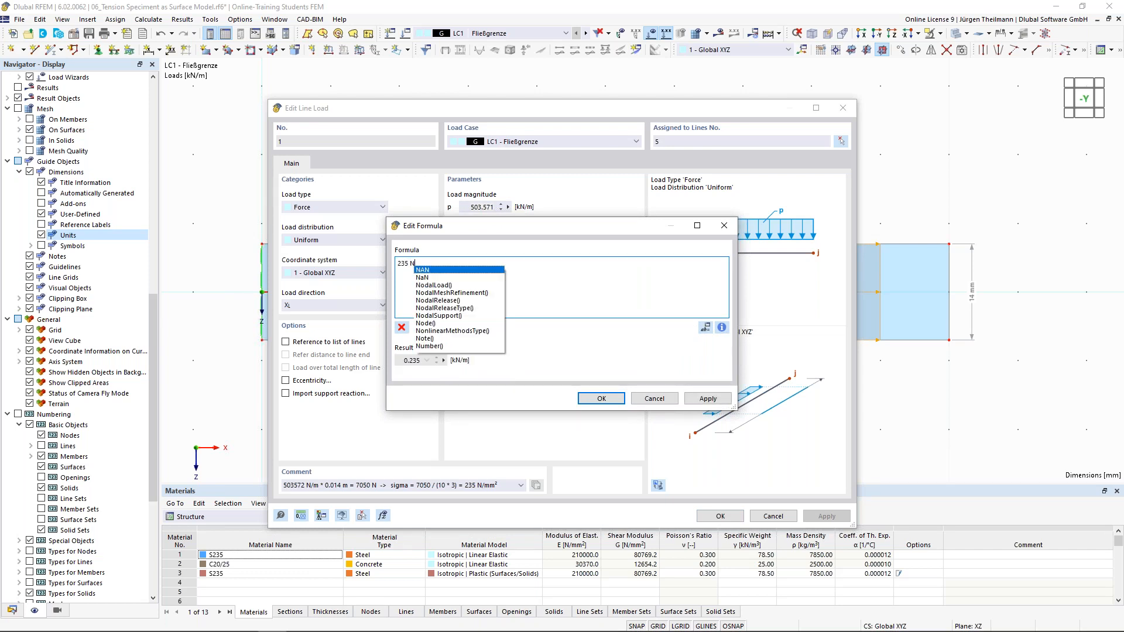
text(/m)
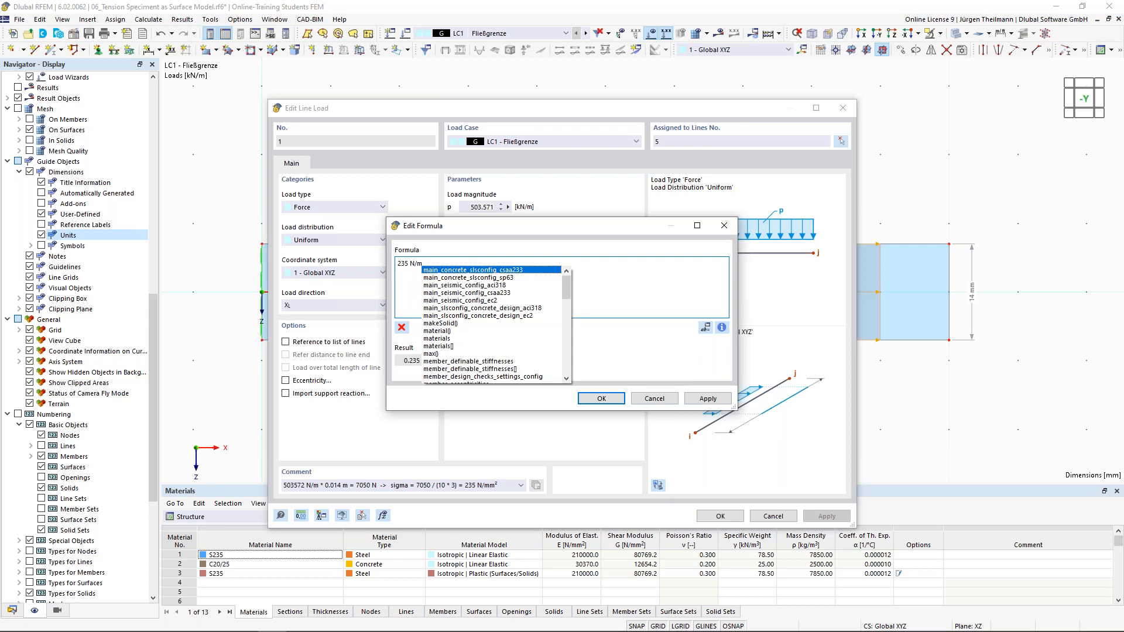
text(m^2)
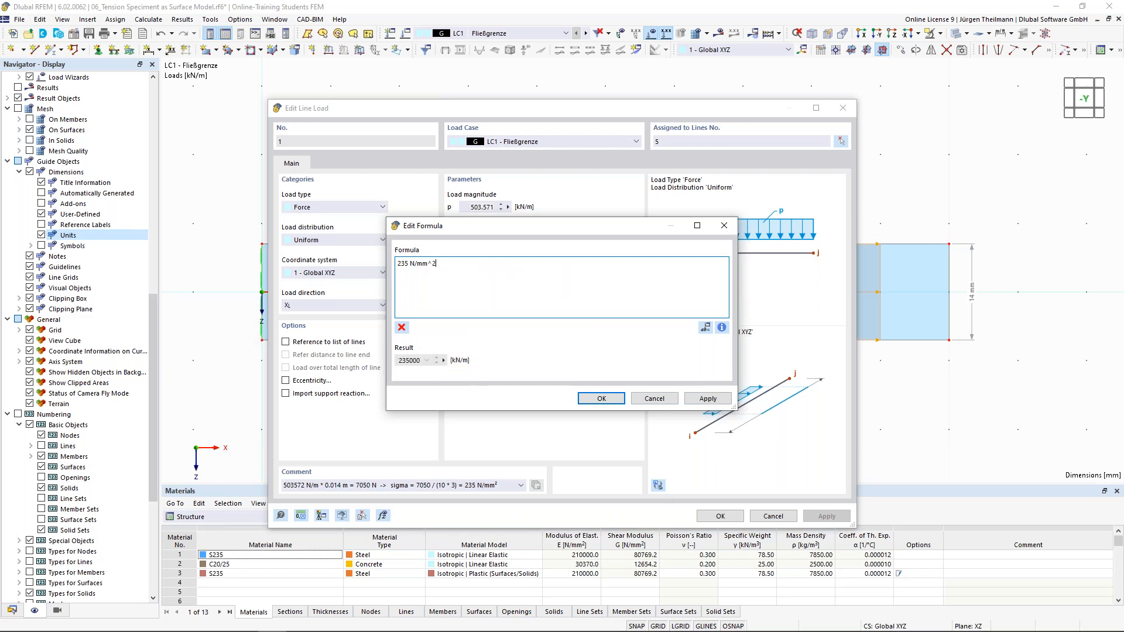
text( *)
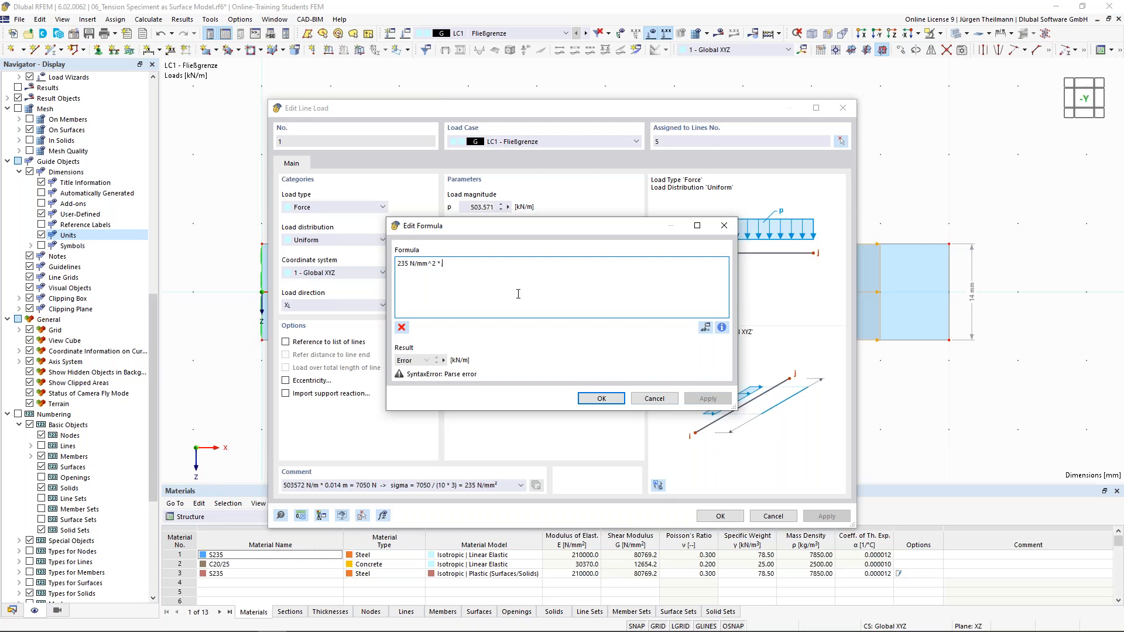
Consult the reference of objects and properties available for use in formulas.
click(722, 330)
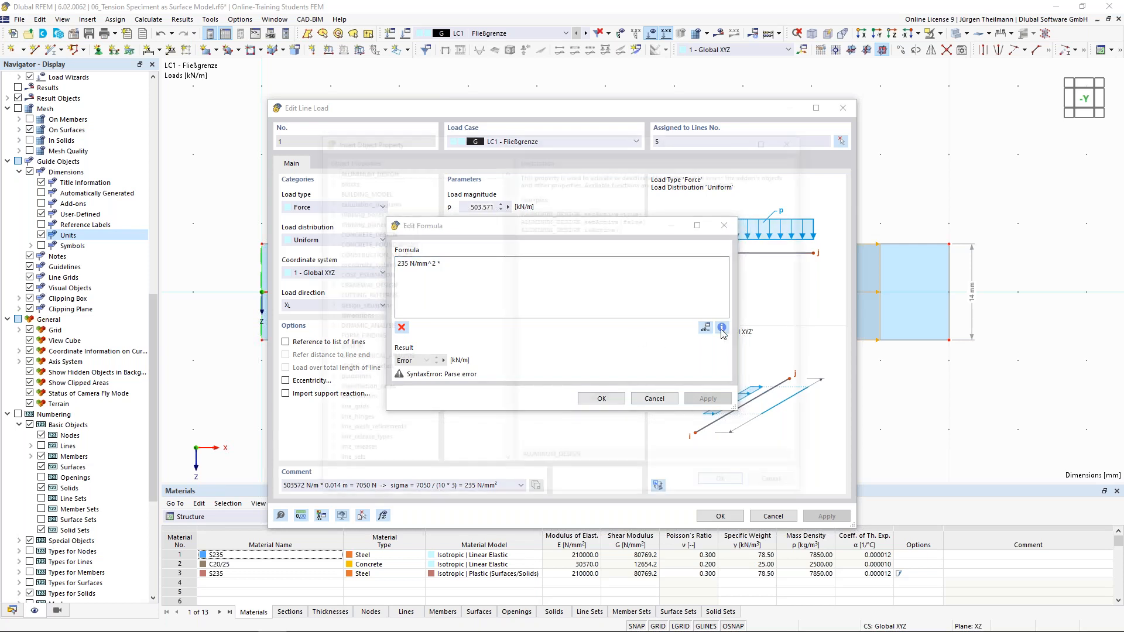
drag(504, 218, 512, 192)
click(788, 487)
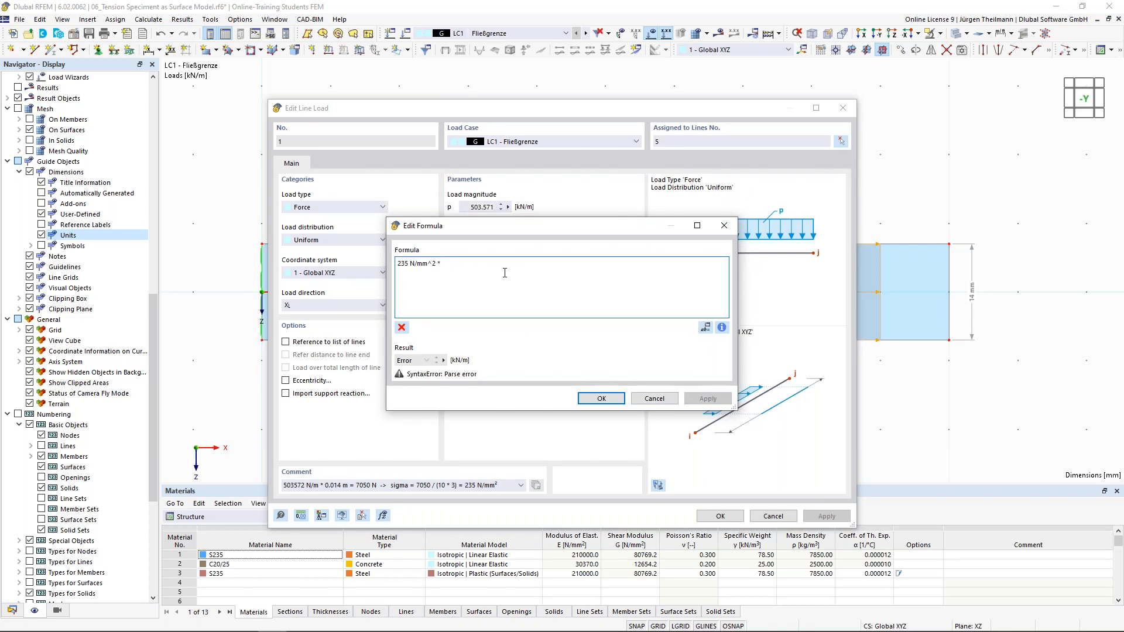
Multiply the stress in the load formula by the specimen thickness, using thicknesses[3].uniform_thickness.
text(th)
key(Down)
key(Down)
key(Return)
text(3])
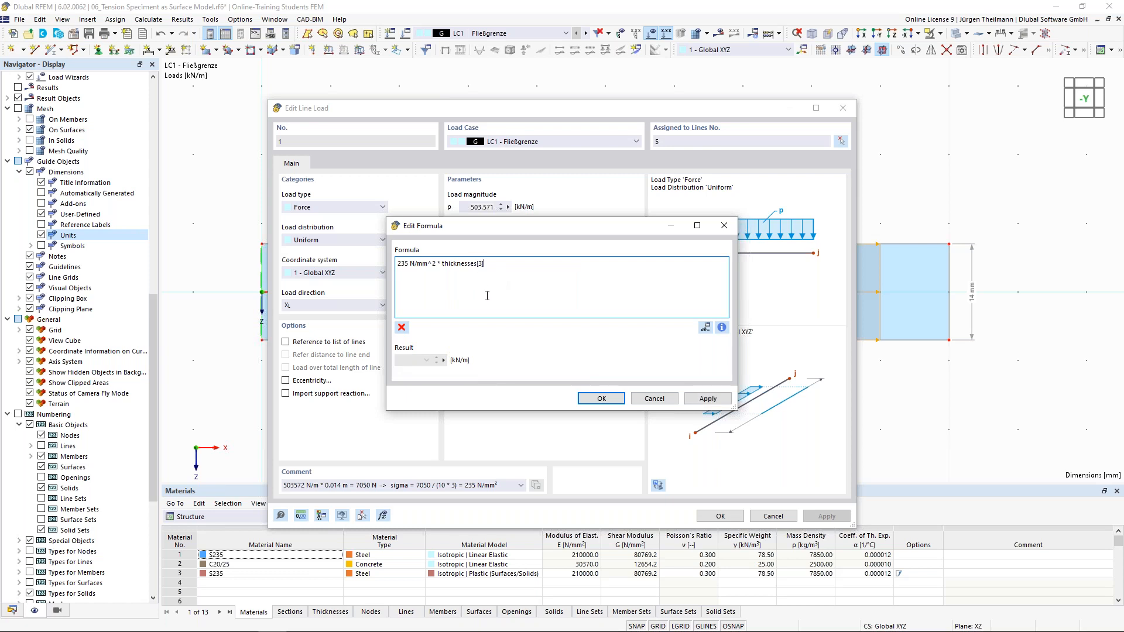
text(.u)
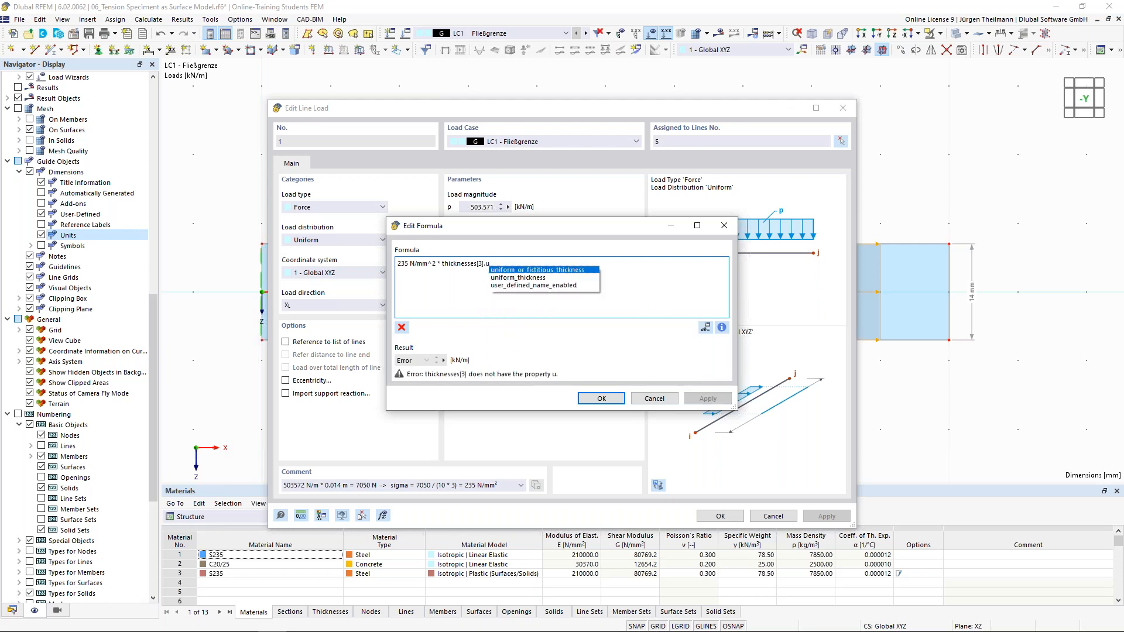
double_click(514, 278)
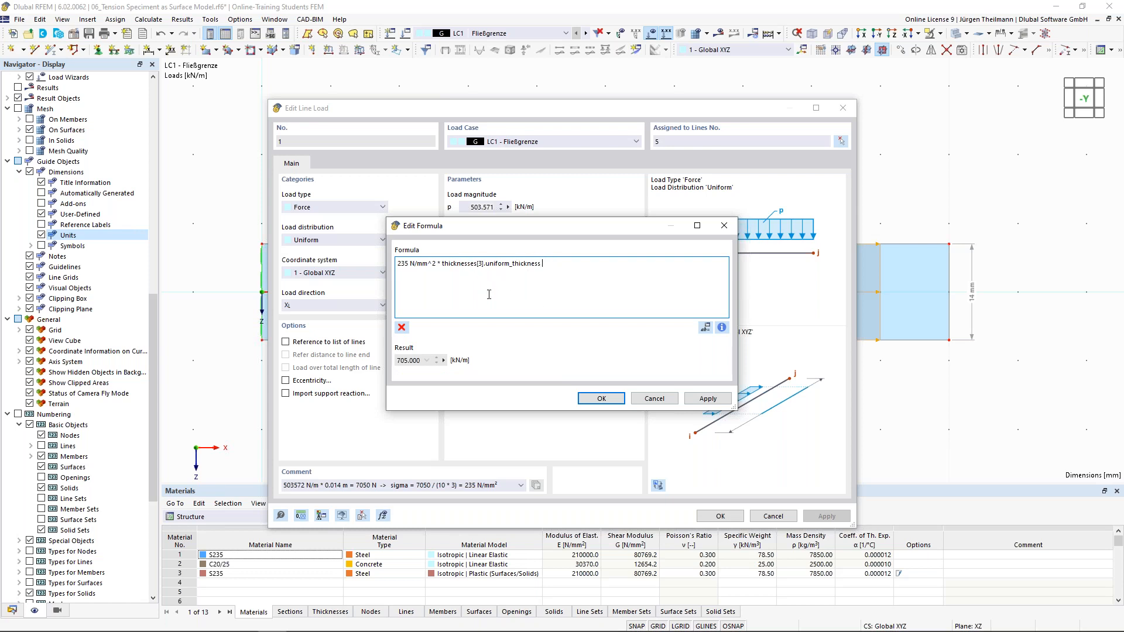
Extend the load formula by multiplying it with the narrow section's width, dimensions[1].measured_length.
text(*)
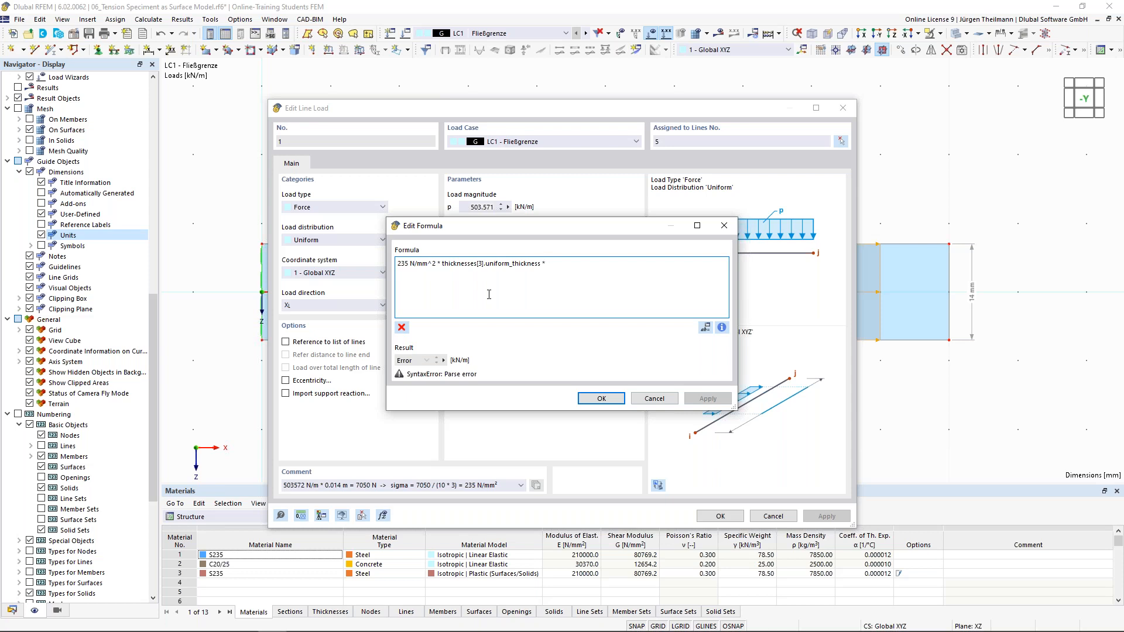
text( dime)
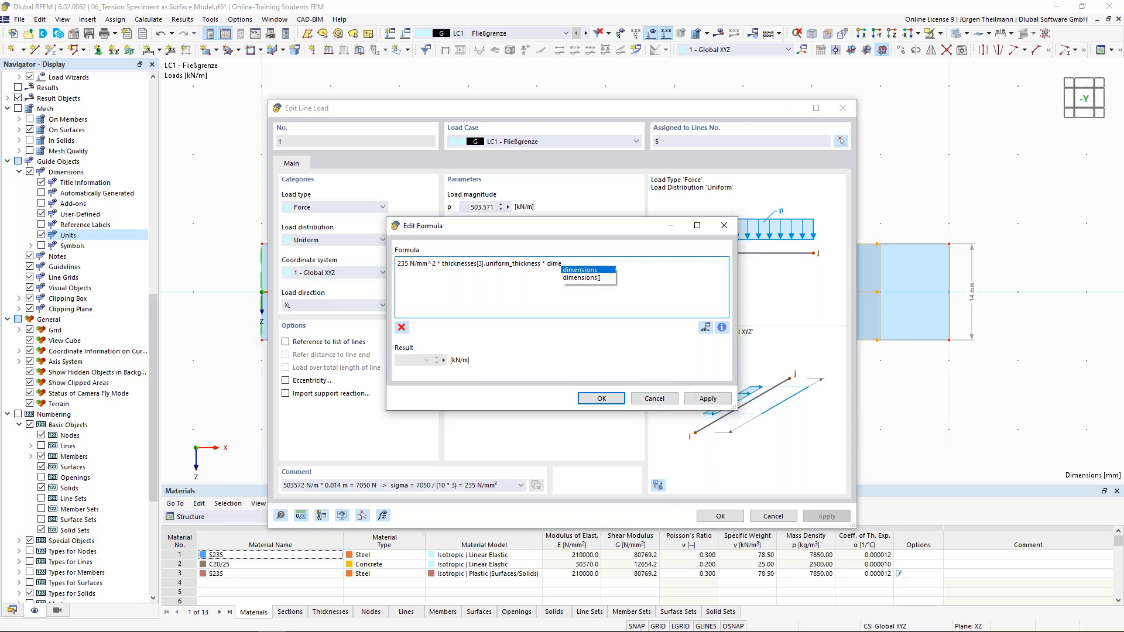
click(580, 277)
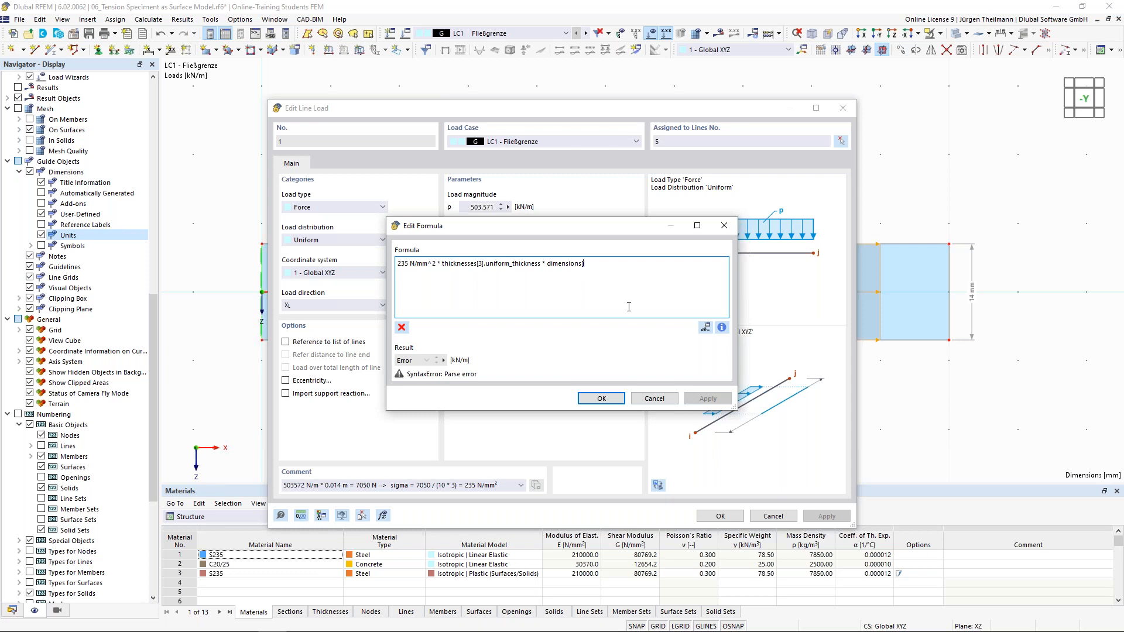
text(1])
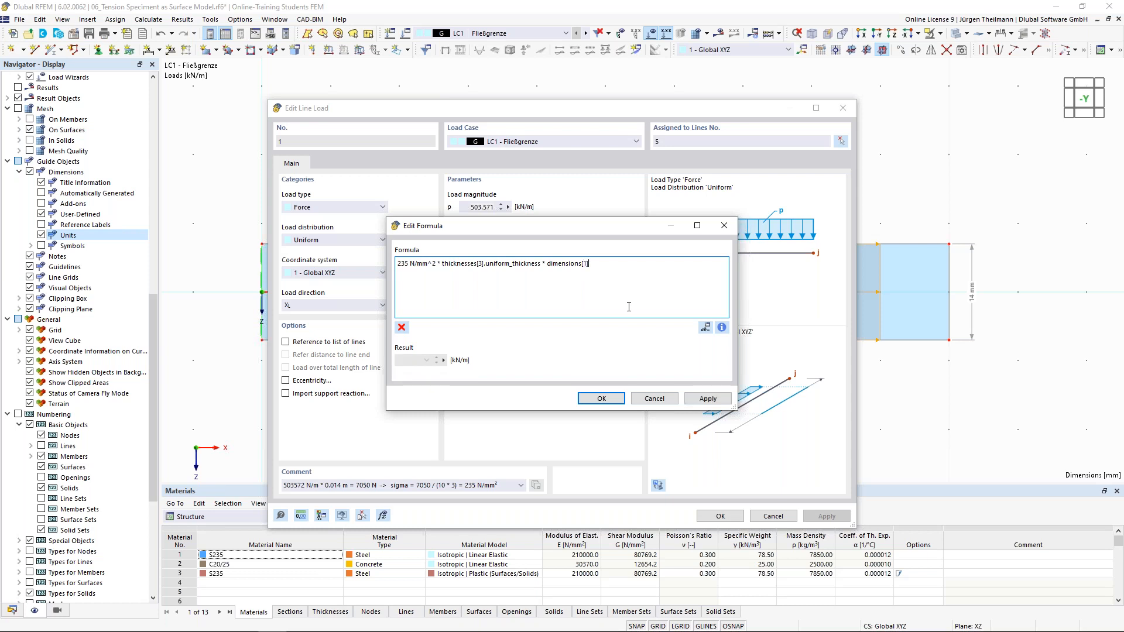
text(.m)
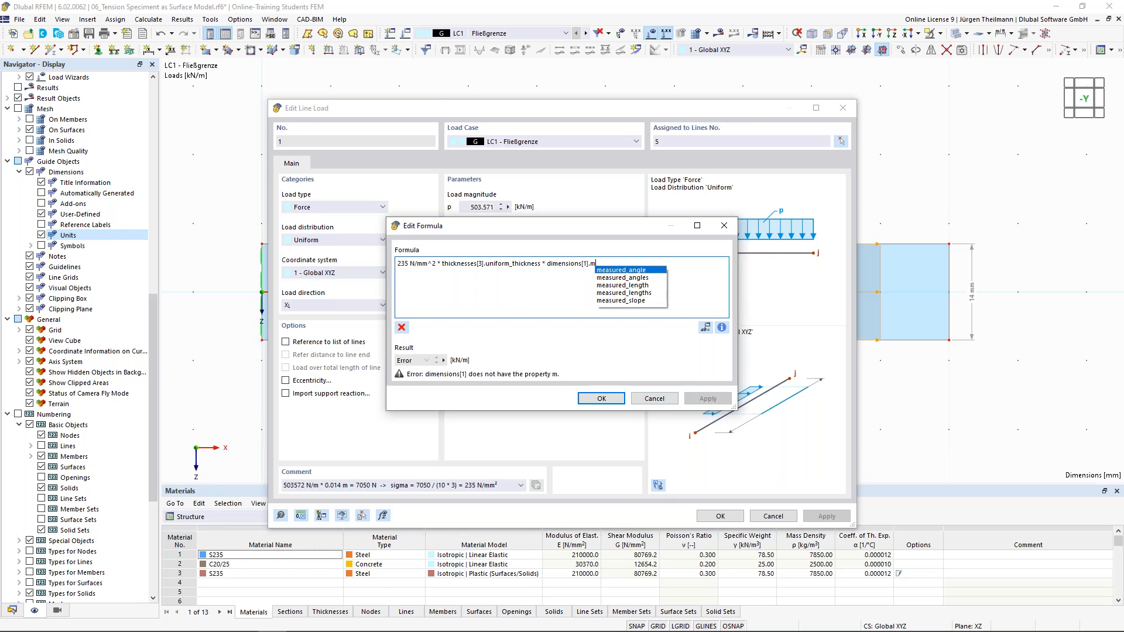
double_click(623, 285)
Divide the load formula by the loaded edge's length, dimensions[2].measured_length, and apply the formula to the line load.
text(/)
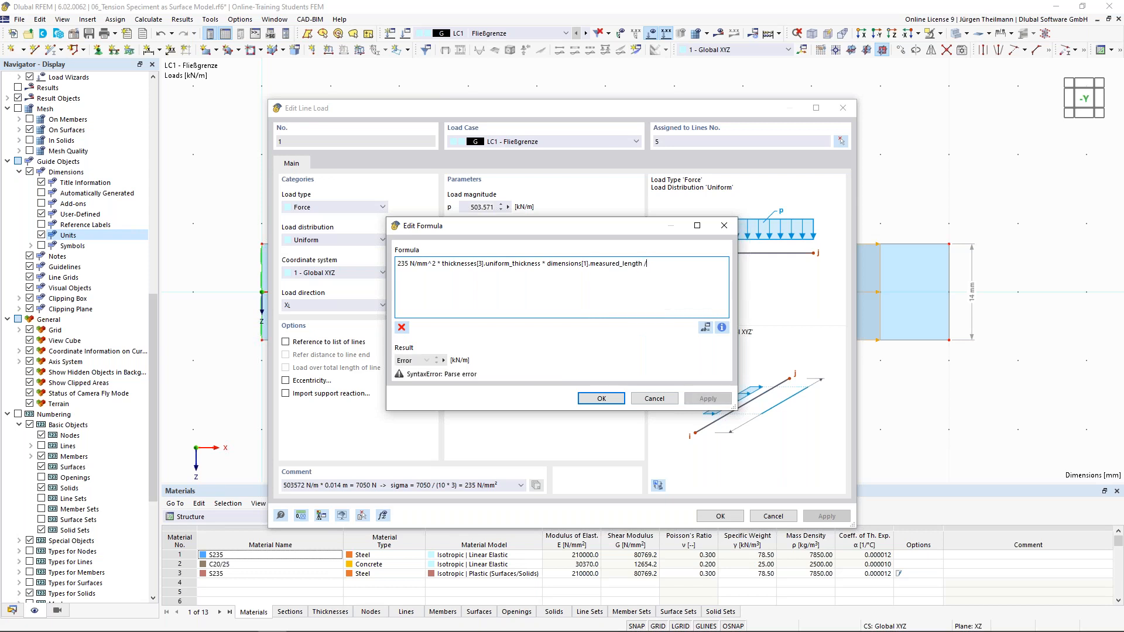
text( dim)
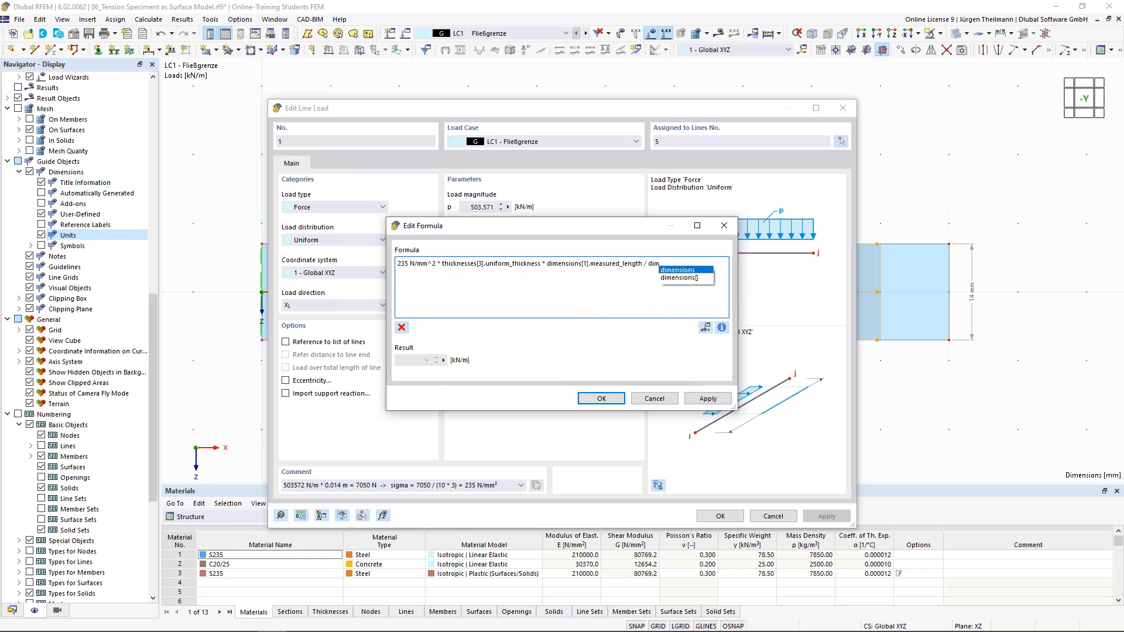
double_click(677, 278)
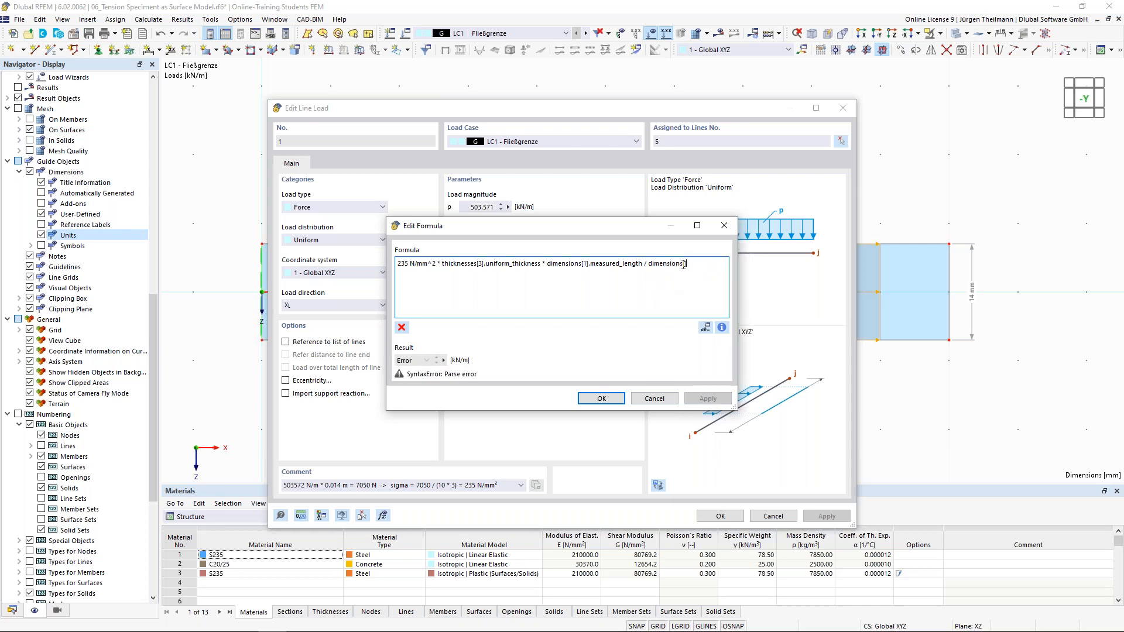
text(2])
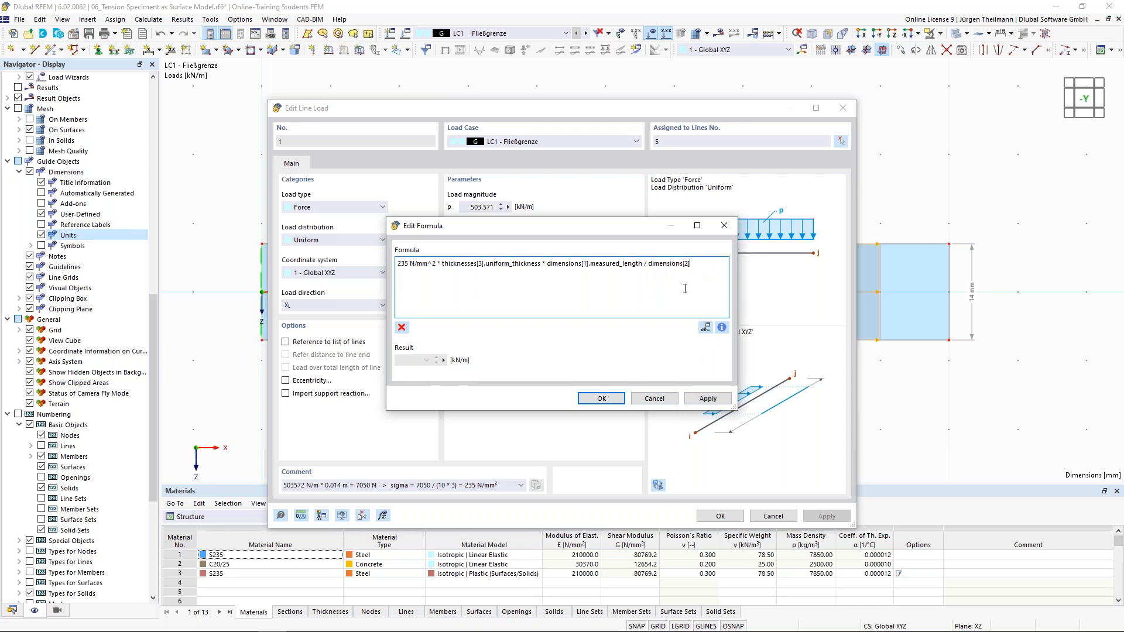
text(.m)
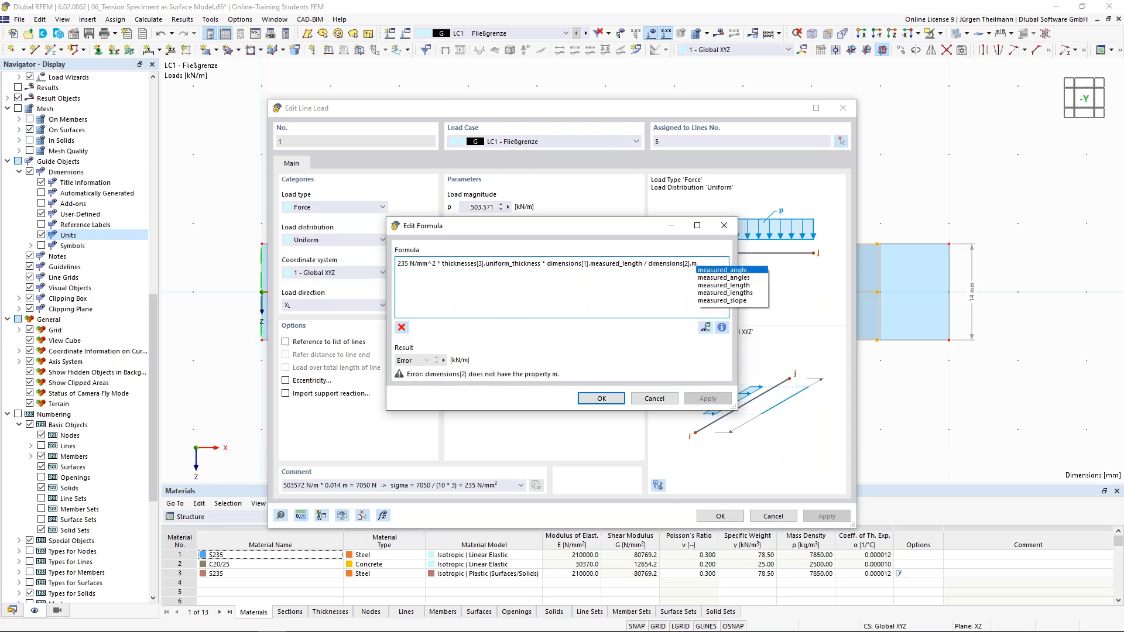
double_click(705, 285)
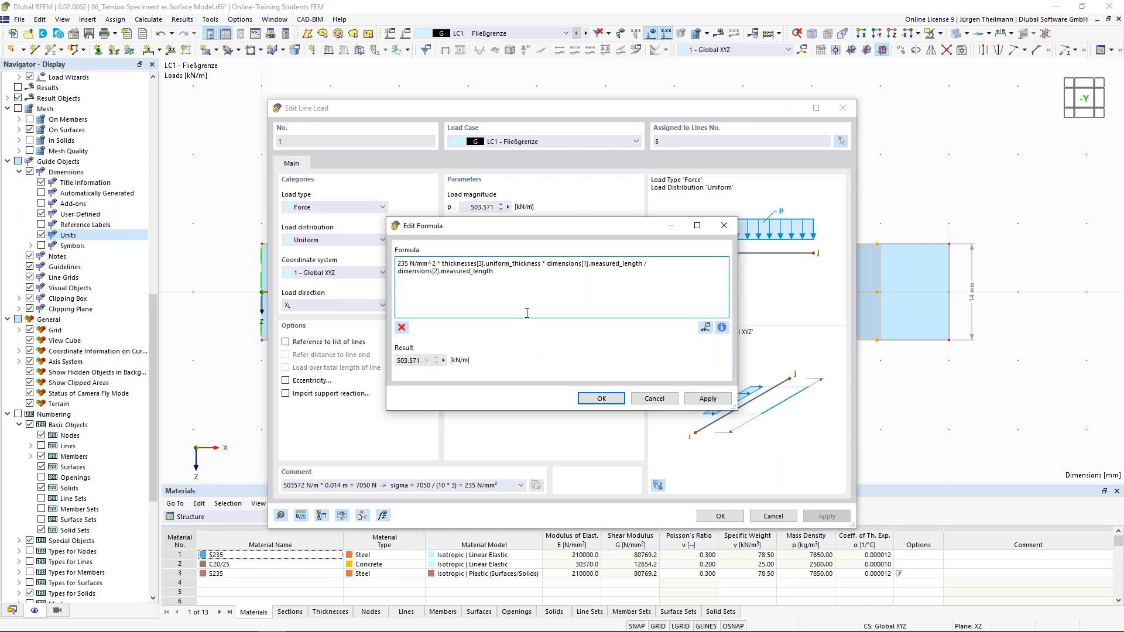
click(589, 402)
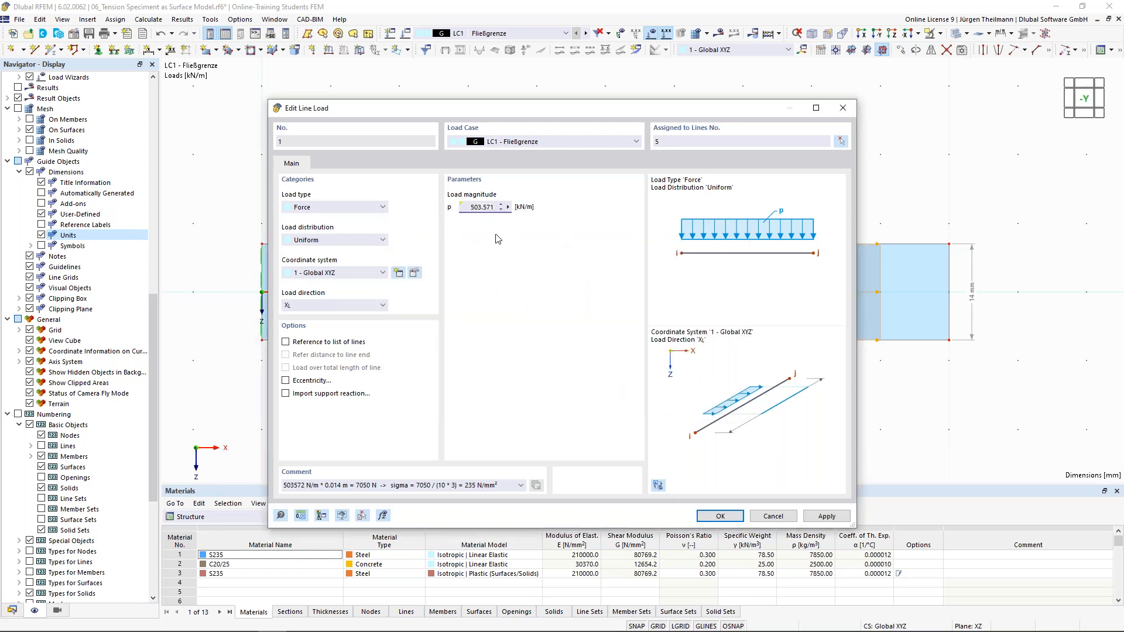
click(720, 516)
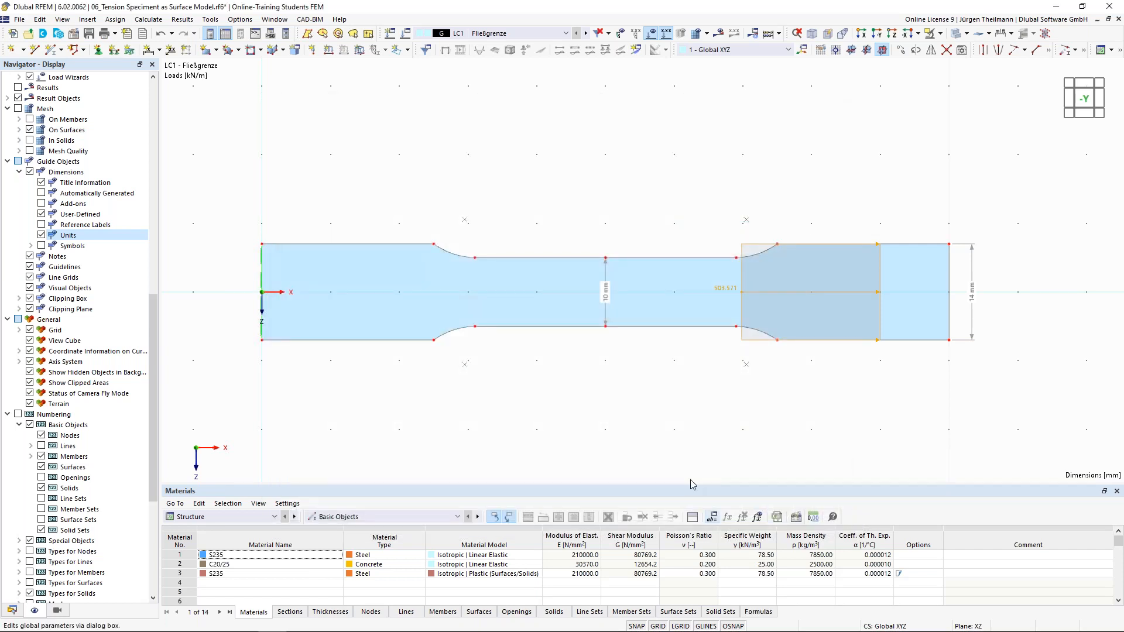
Examine uniform thickness no. 3 and the specimen surface's properties, then close them without changes.
click(12, 611)
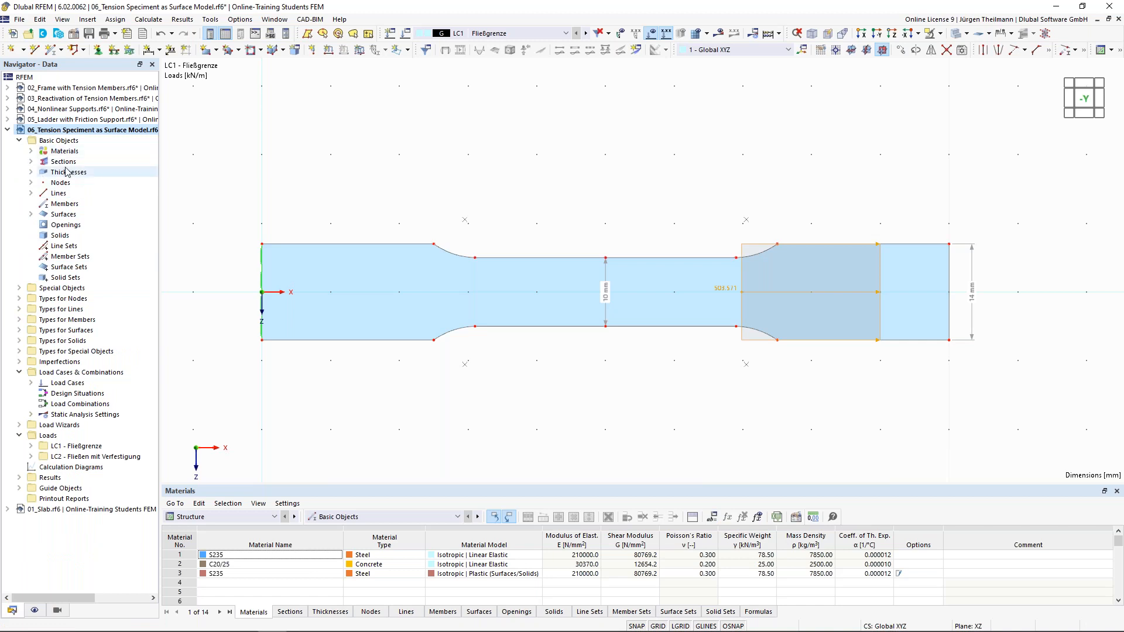
click(31, 172)
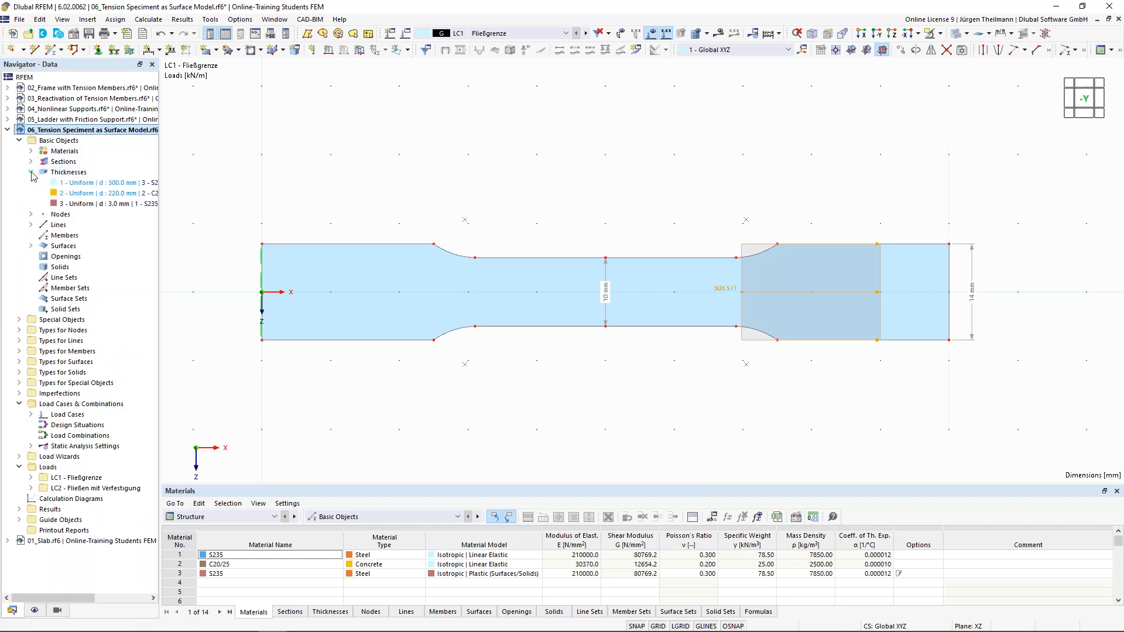
click(55, 205)
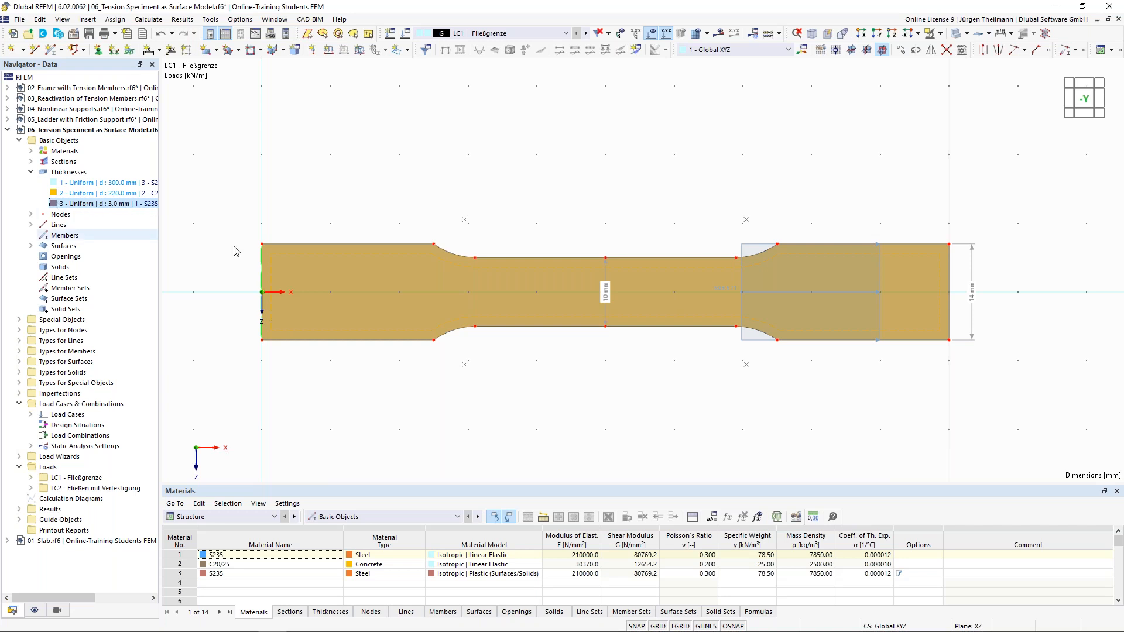
double_click(351, 273)
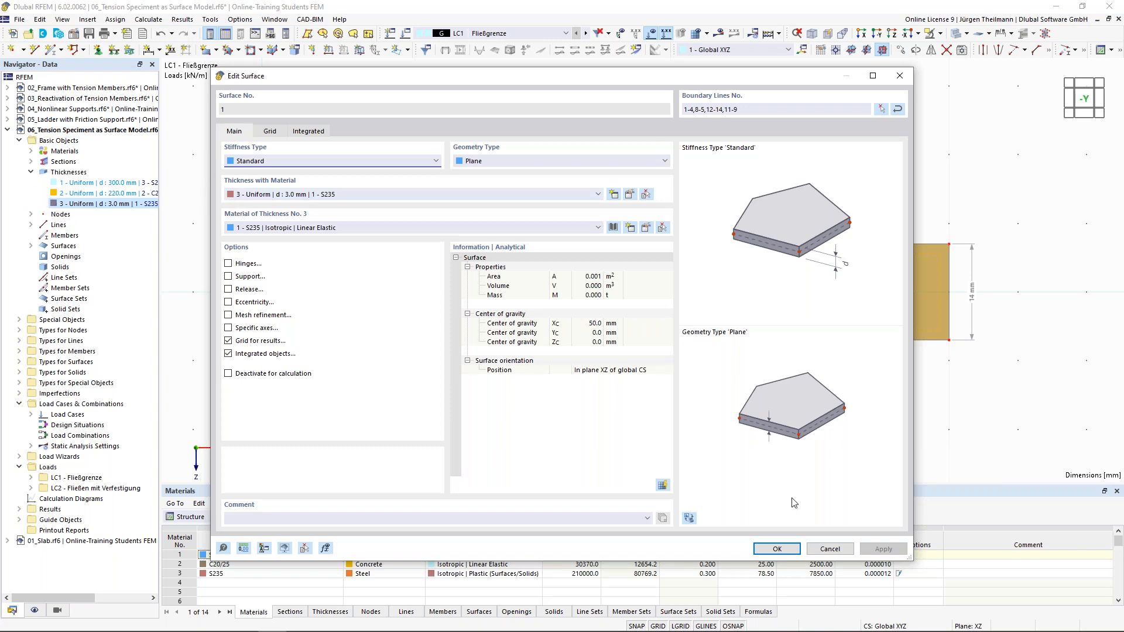
click(830, 550)
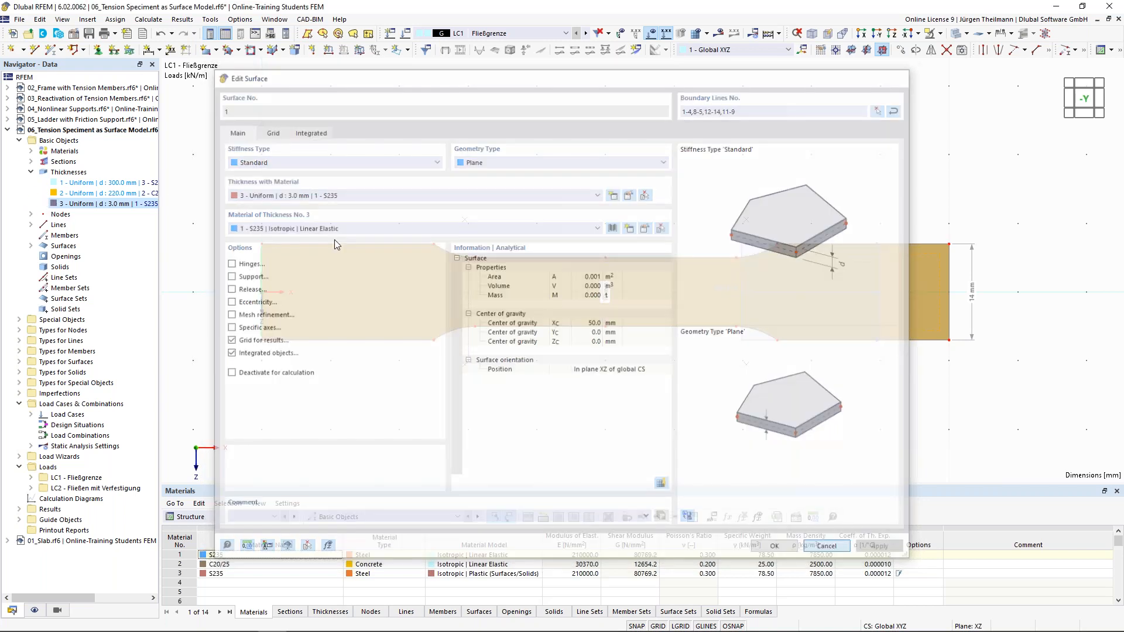
Examine linear dimensions 1 and 2 among the guide objects to identify which specimen widths they measure.
click(19, 520)
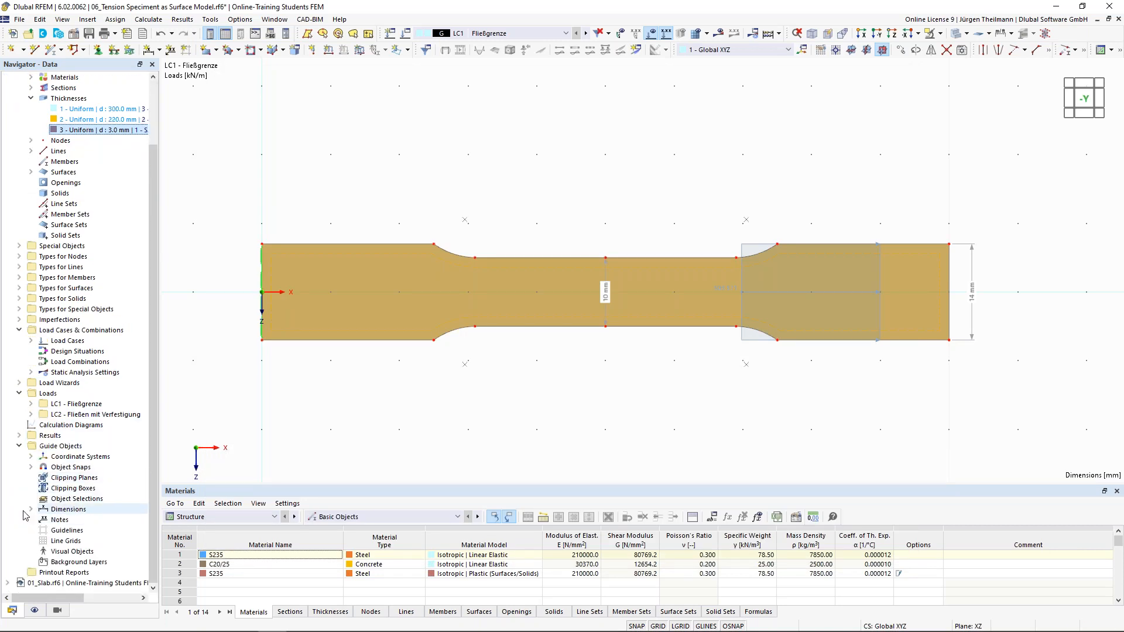
click(30, 510)
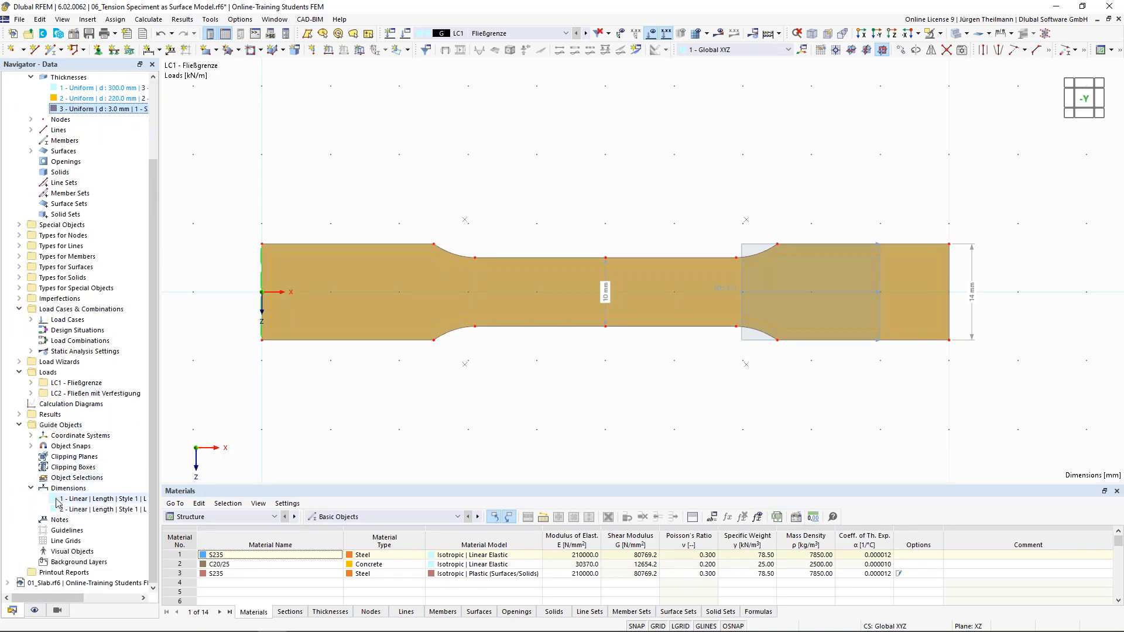
click(59, 500)
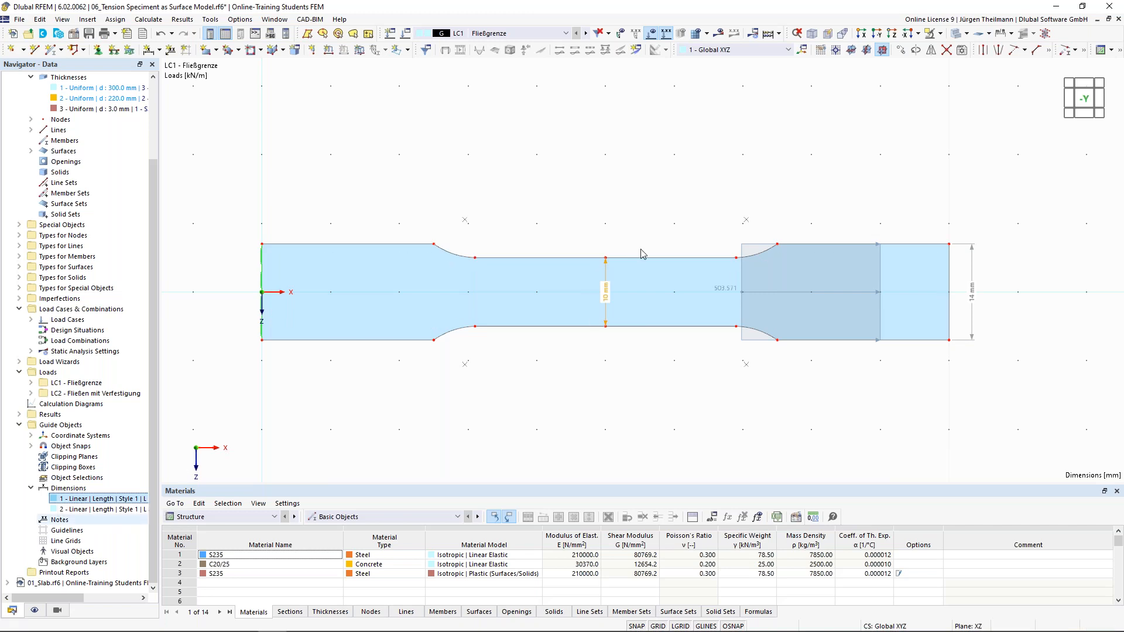
click(66, 510)
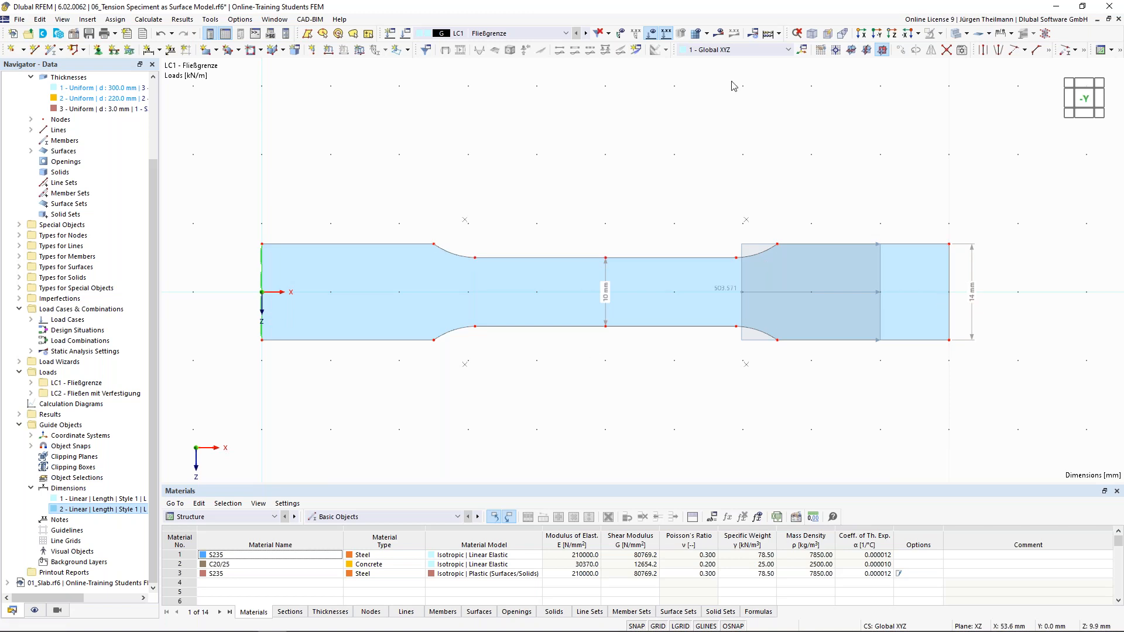
Calculate load case LC1 - Fließgrenze and show its global deformations.
click(719, 33)
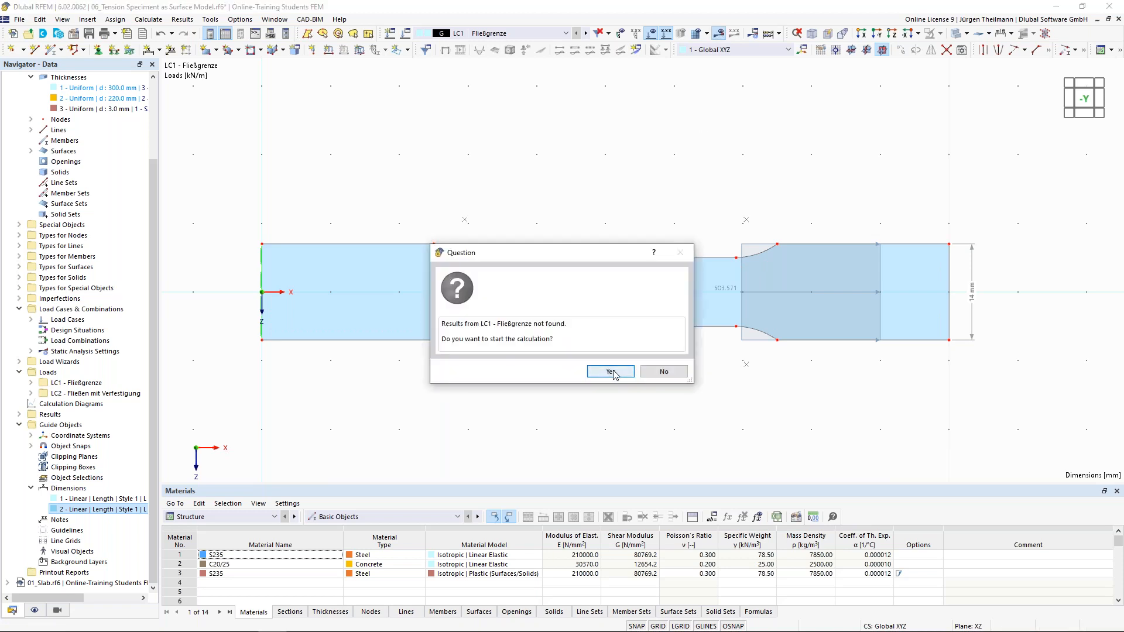
click(609, 370)
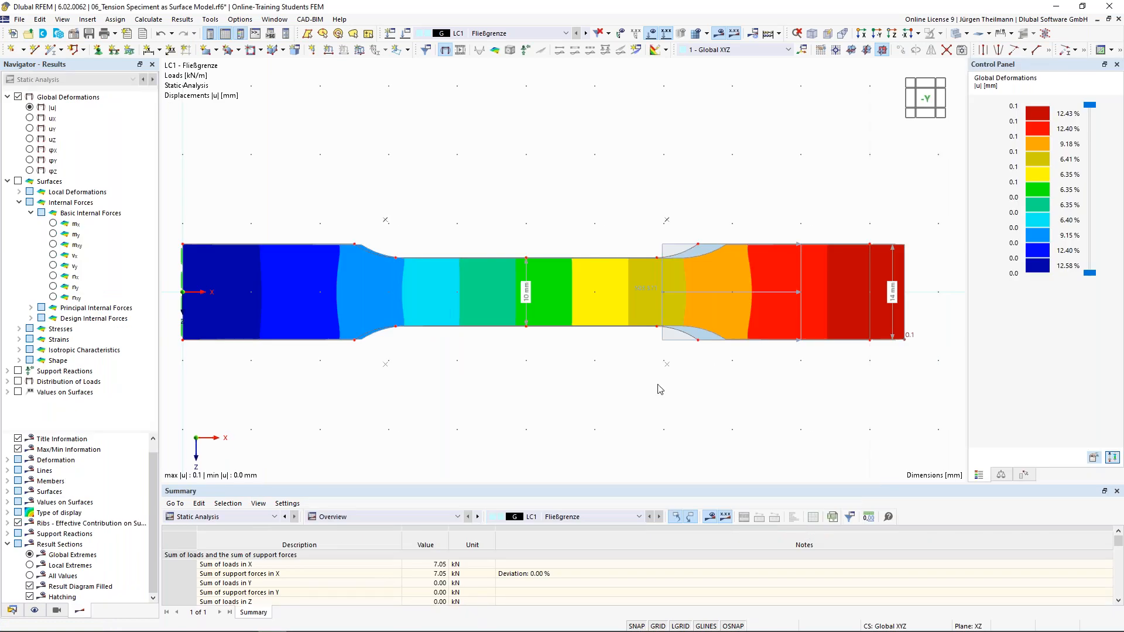
middle_drag(556, 383, 568, 378)
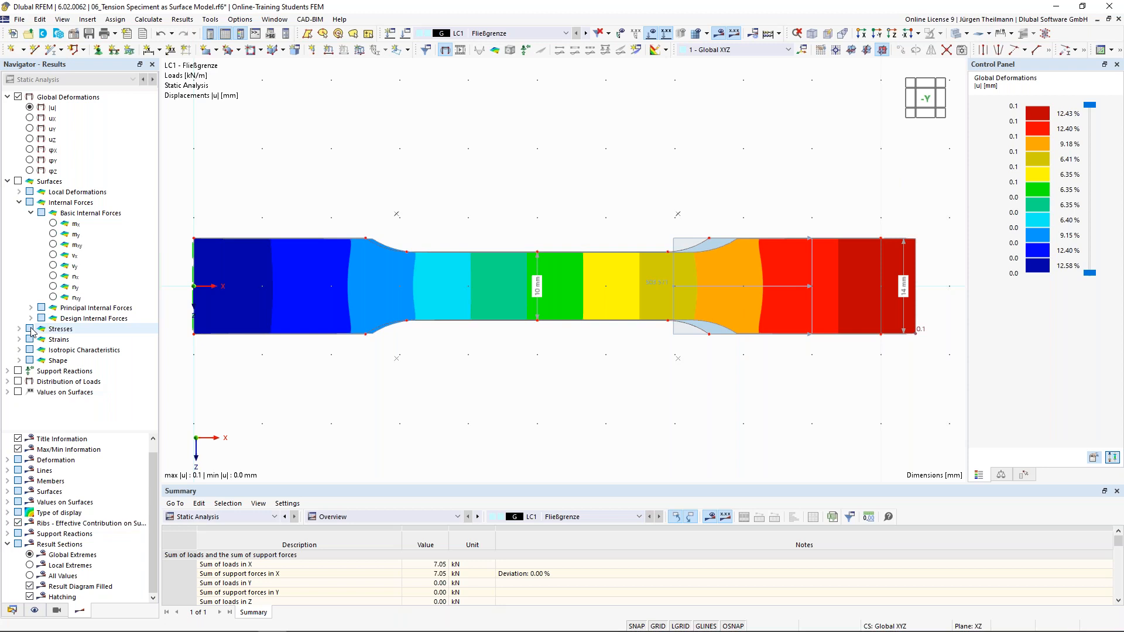
Display the surface results as maximum von Mises equivalent stresses, σeqv,Mises,Max.
click(19, 182)
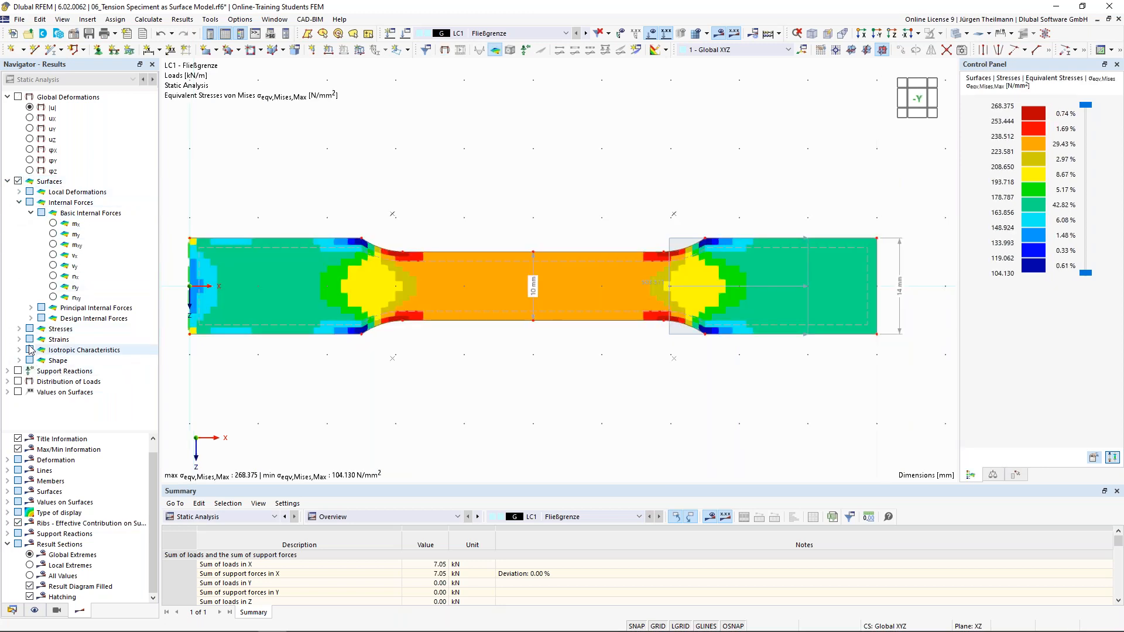
click(19, 329)
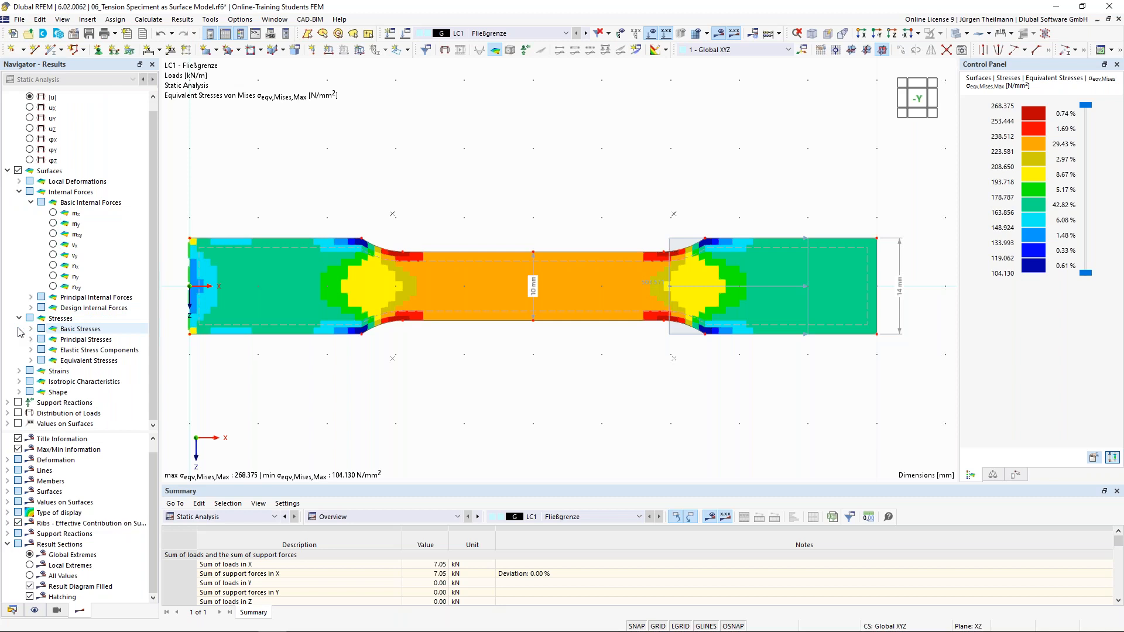
click(30, 361)
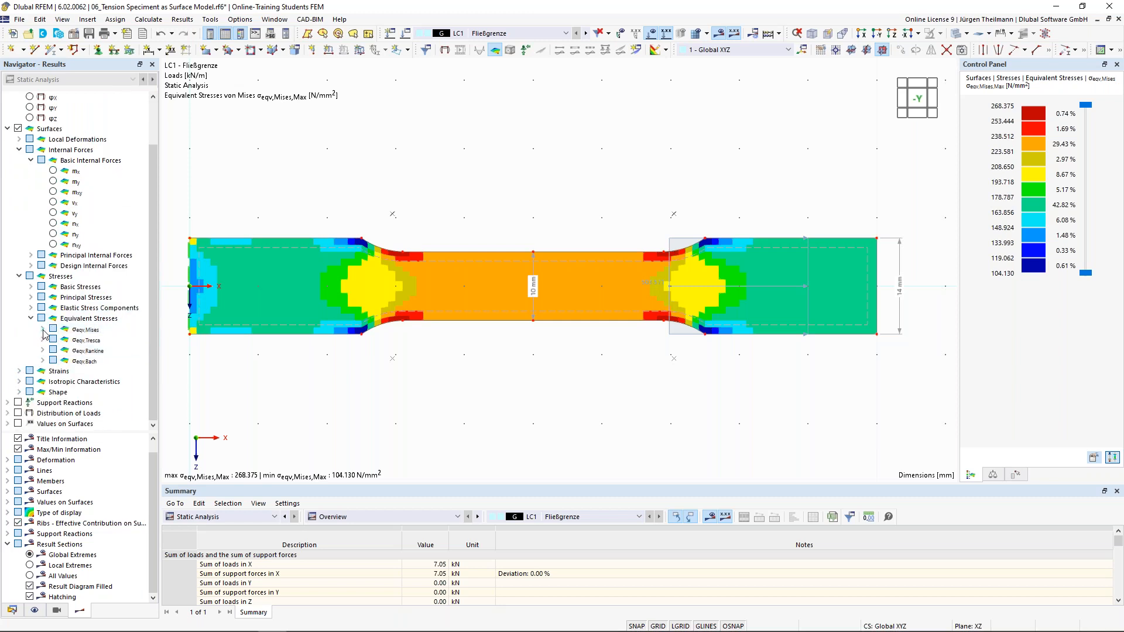
click(43, 330)
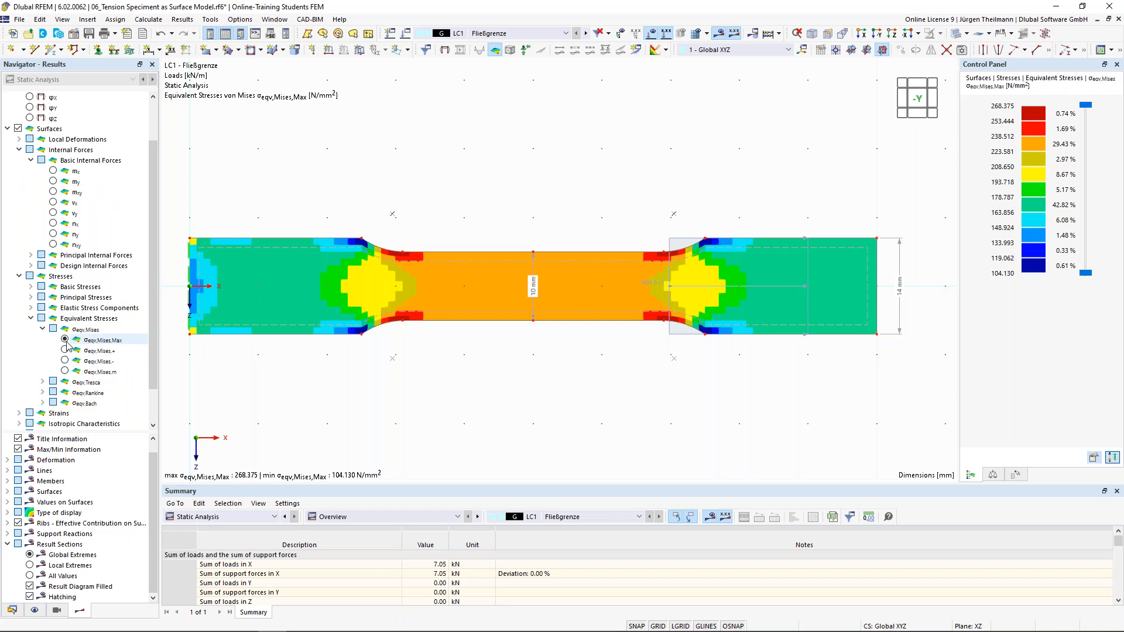
click(65, 341)
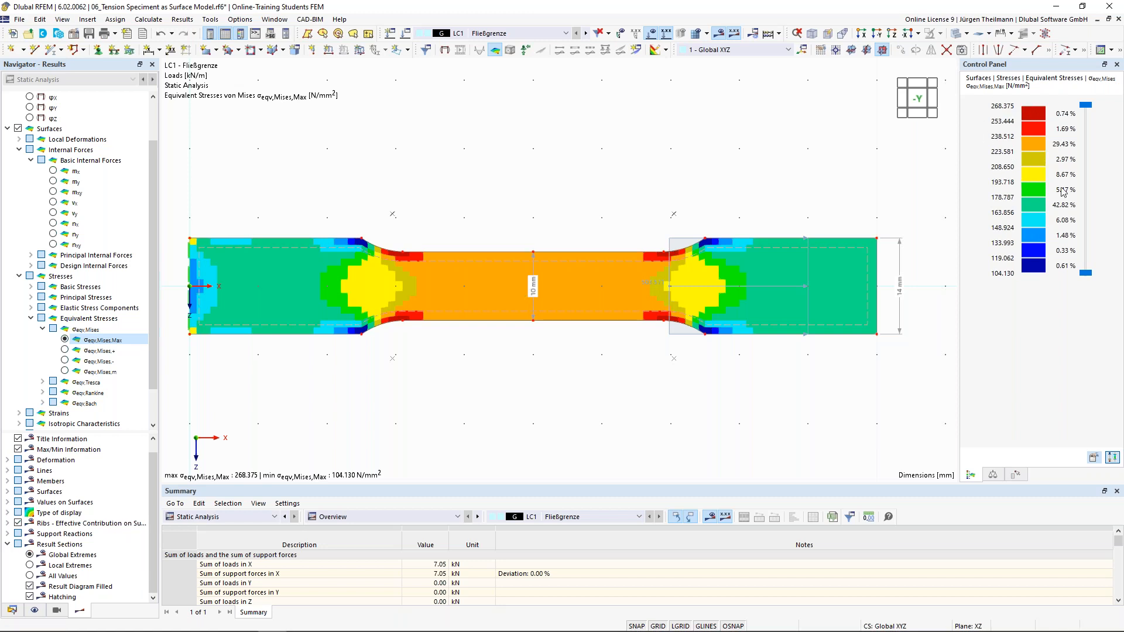
Refer the stress colour scale to limits of 235.000 and 119.062 N/mm².
double_click(1041, 183)
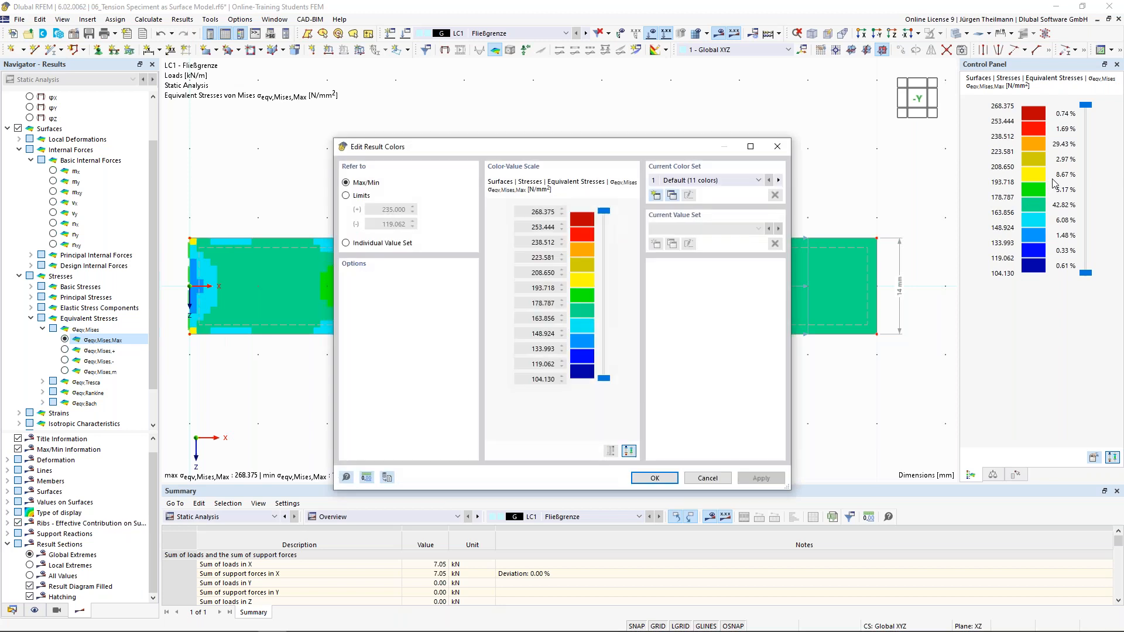
click(346, 197)
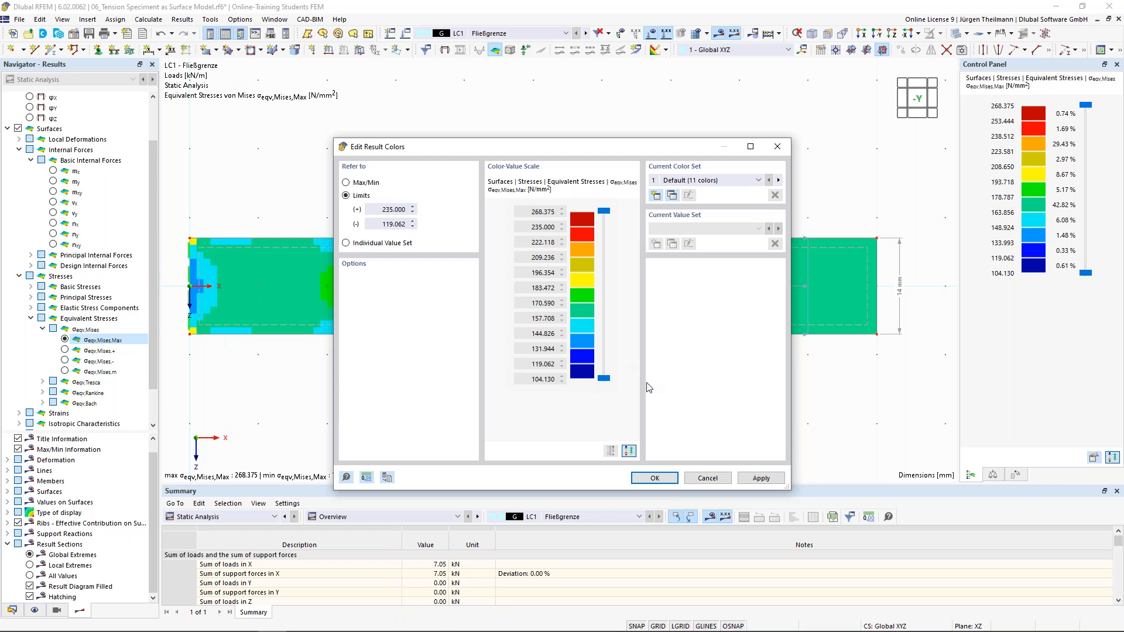
click(656, 479)
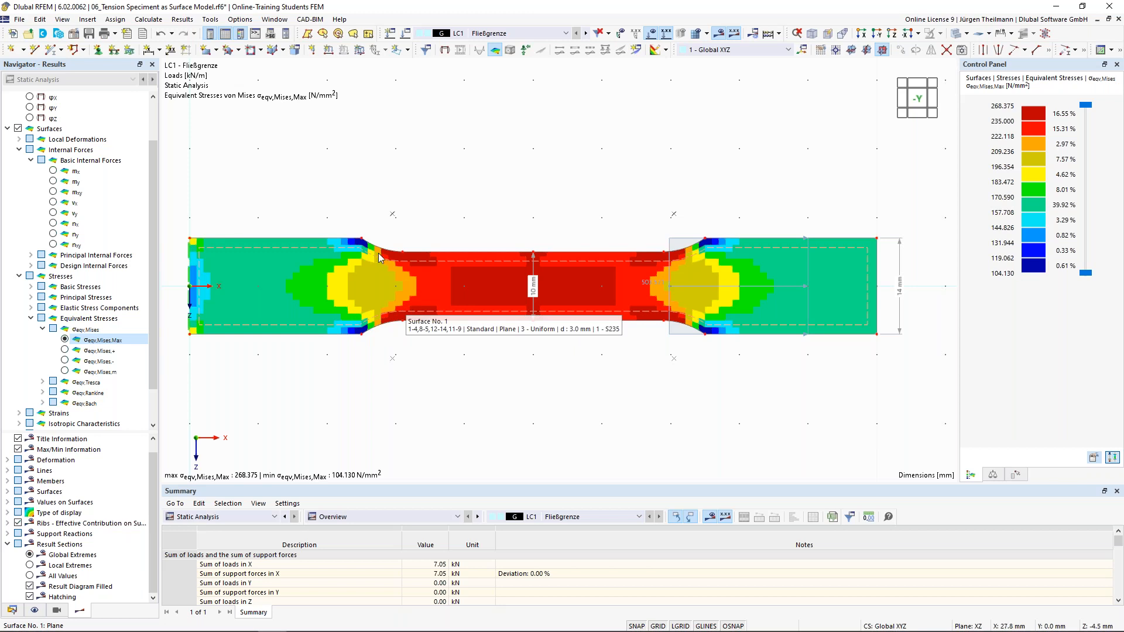
Set the surface result smoothing to continuous within surface sets, otherwise within surfaces.
click(149, 19)
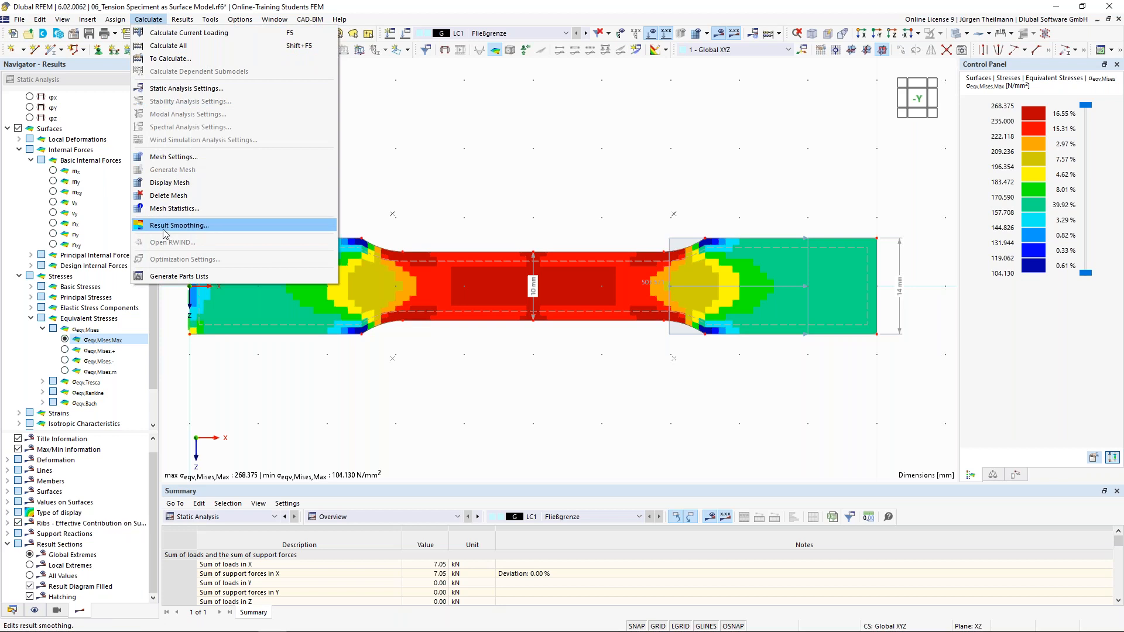
click(218, 227)
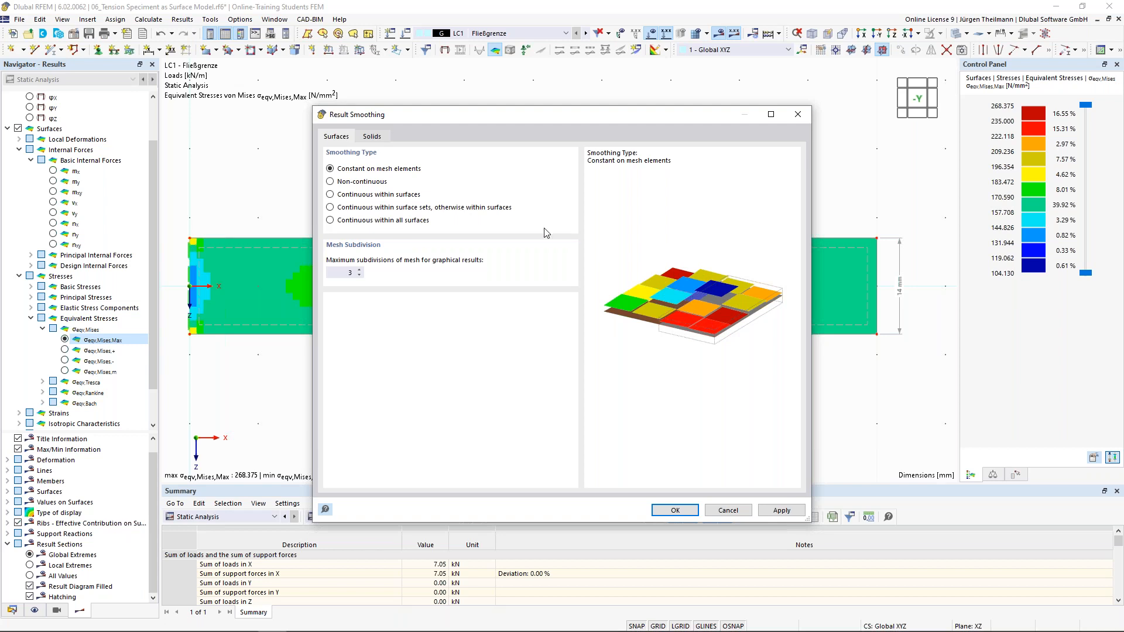
click(340, 210)
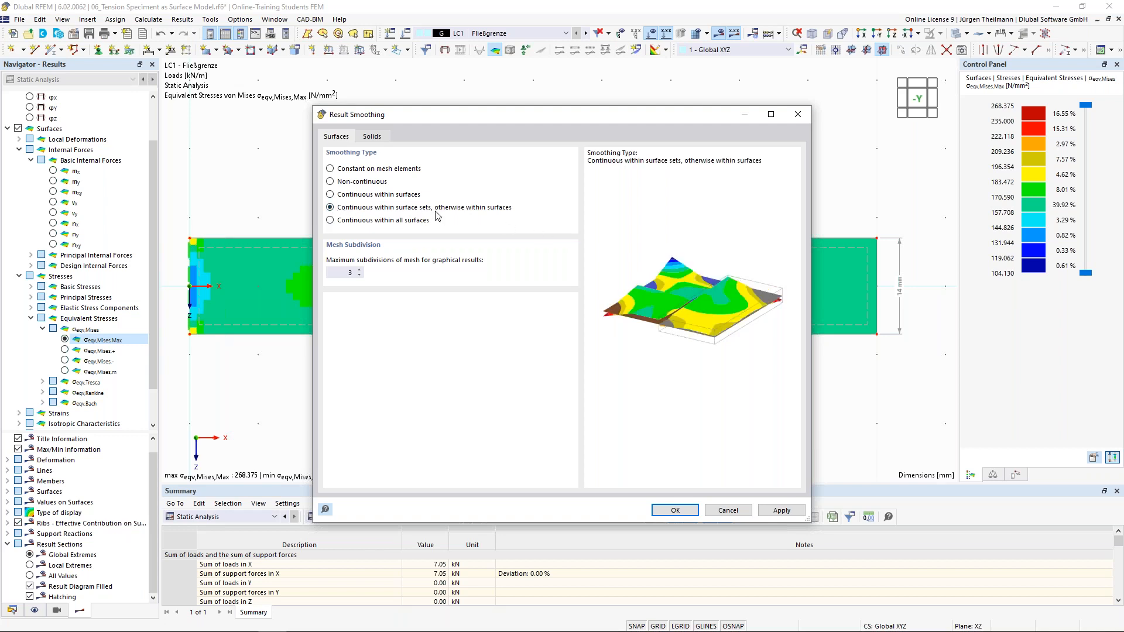
click(674, 511)
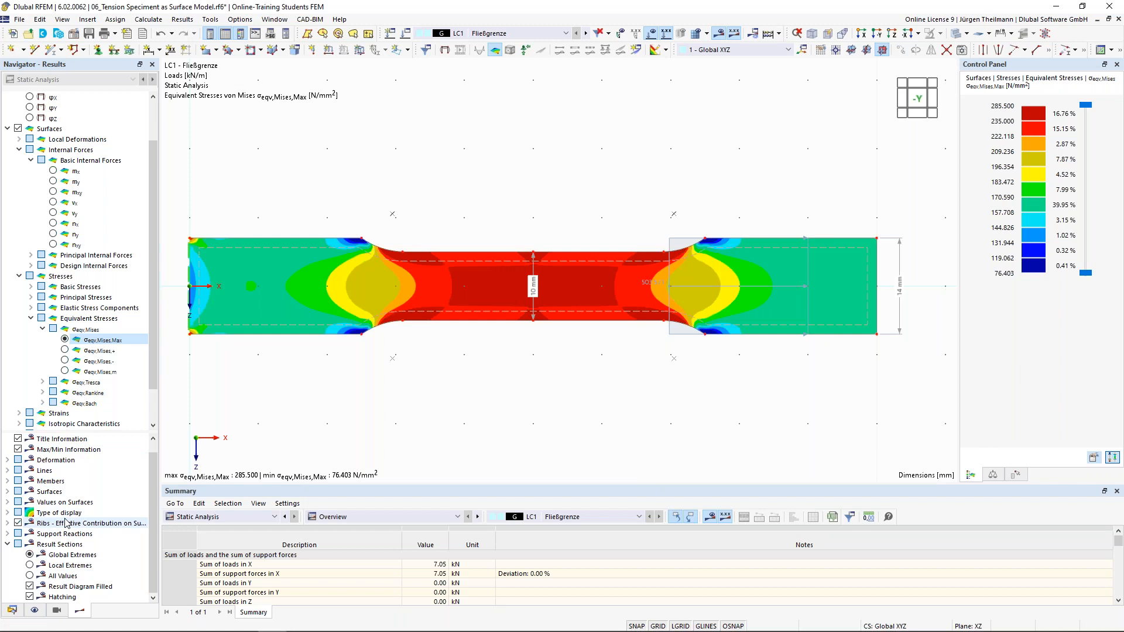
Turn on smooth colour transition for the isobands to view the effect, and turn it off again.
click(7, 513)
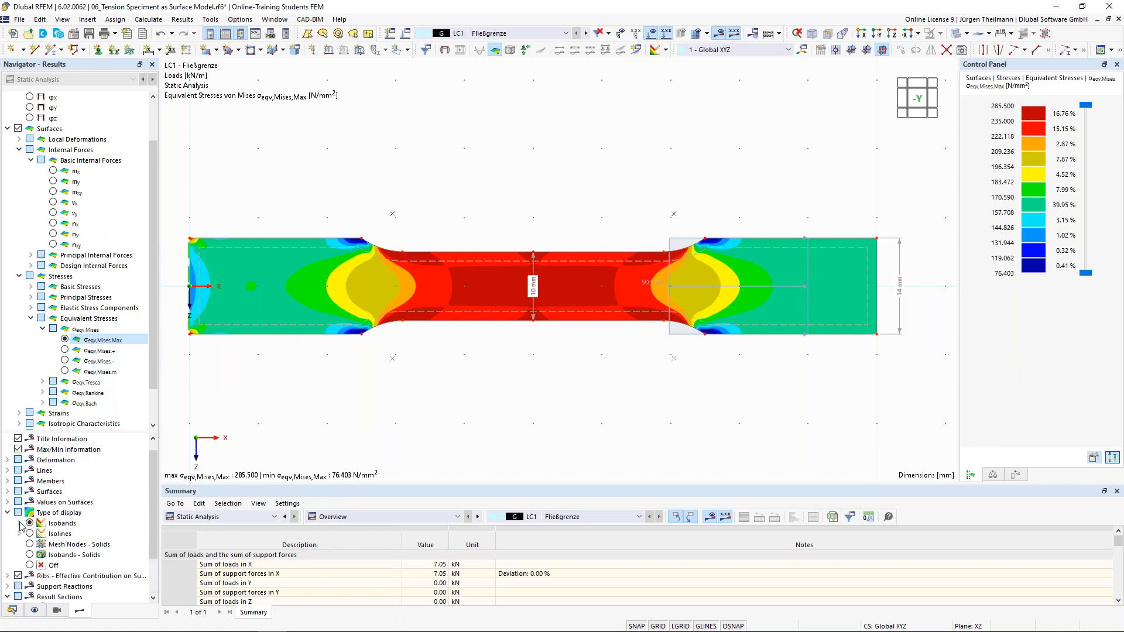
click(20, 524)
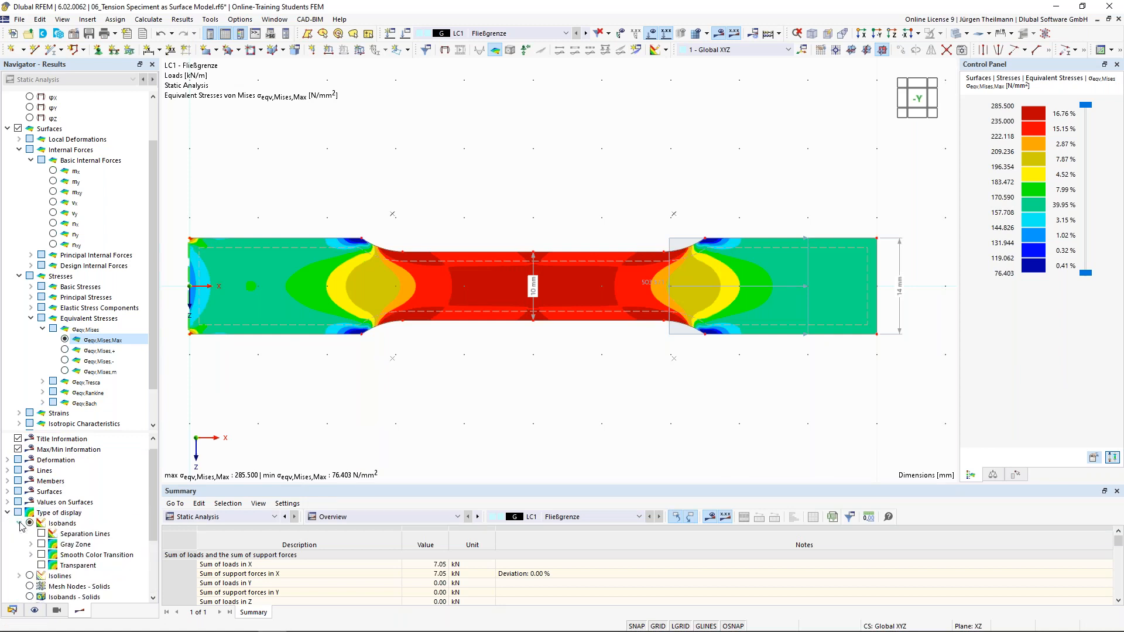
click(41, 555)
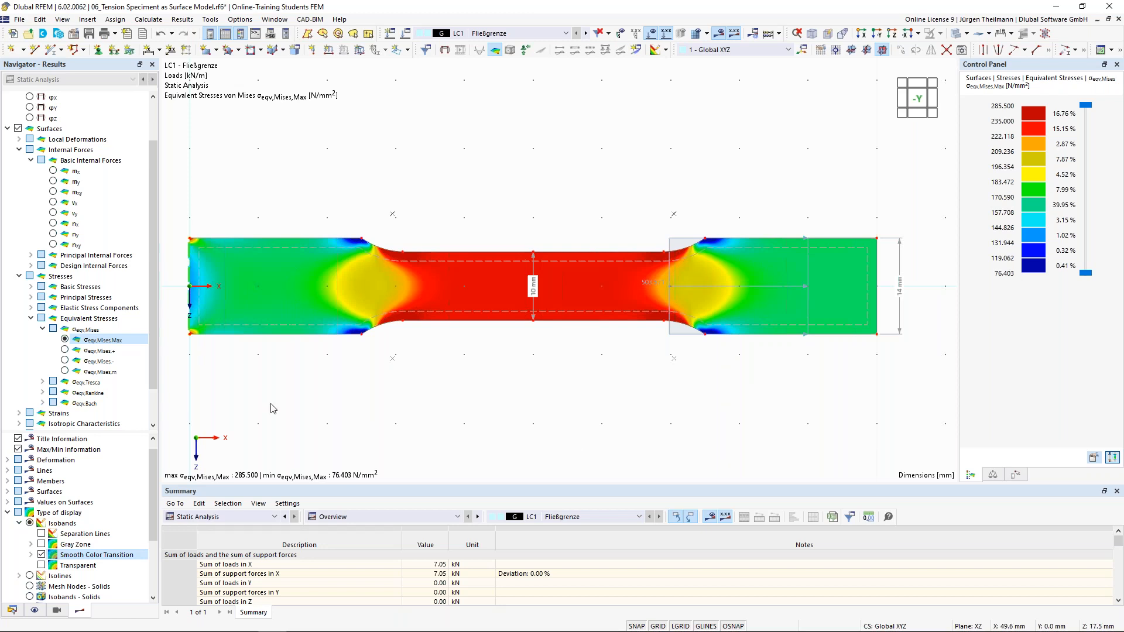
click(41, 555)
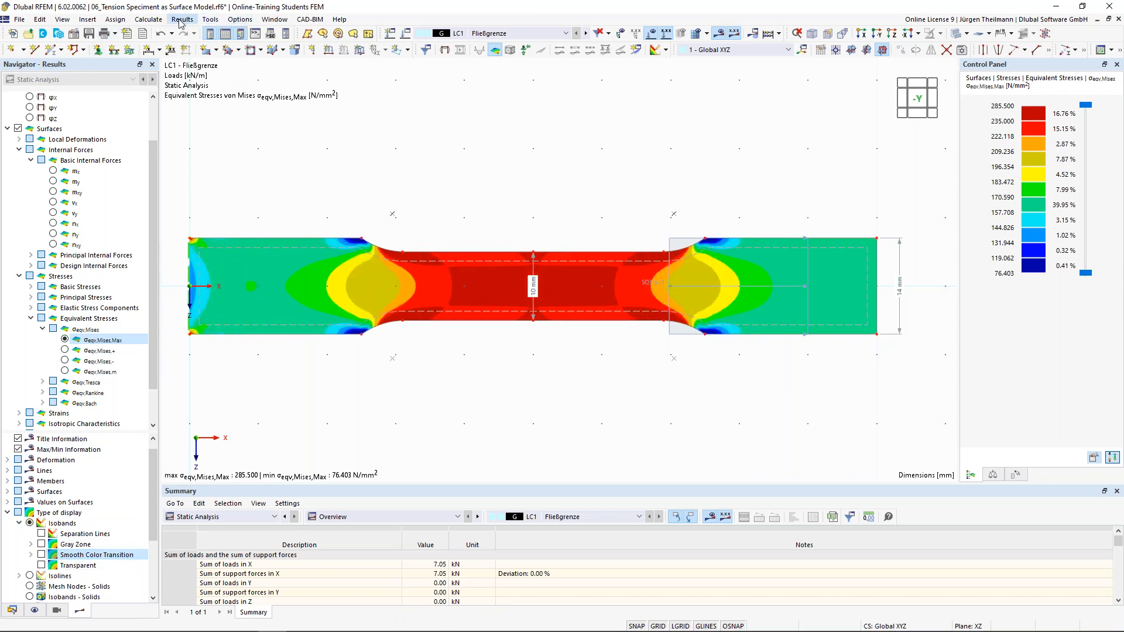
Return the surface result smoothing to constant on mesh elements.
click(147, 20)
click(169, 225)
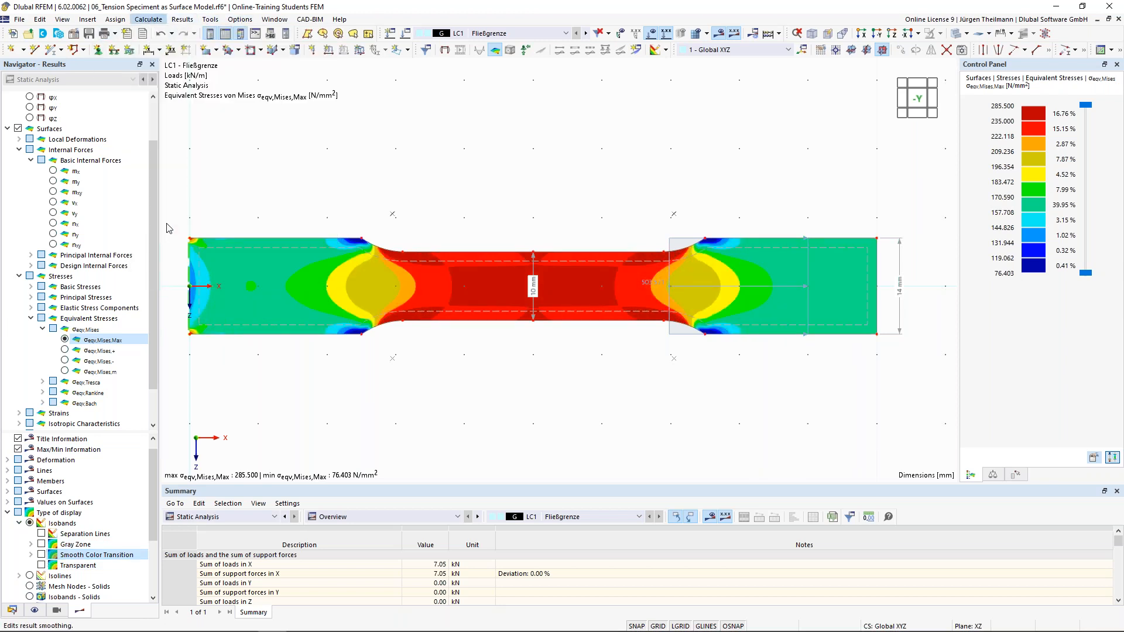
click(332, 169)
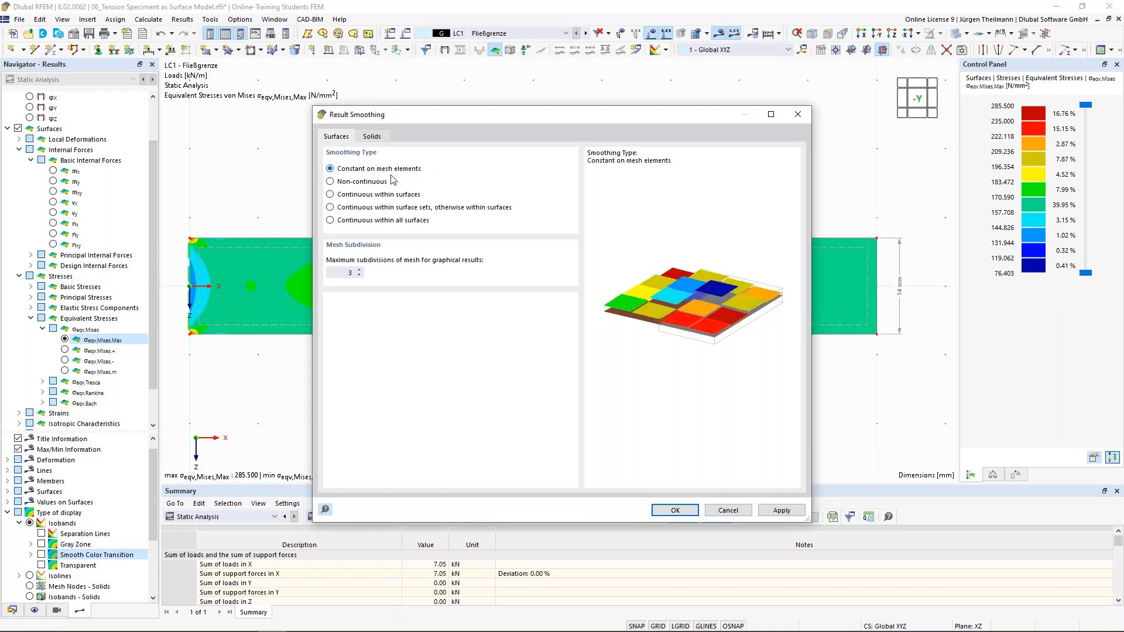
click(673, 510)
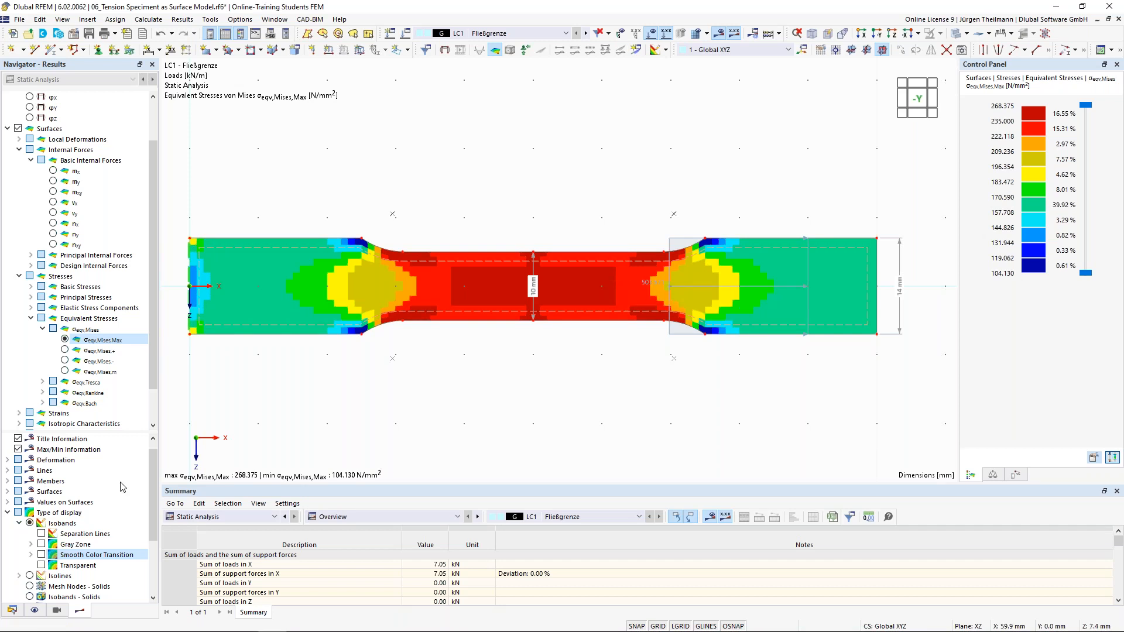
Assign material 3 - S235 | Isotropic | Plastic (Surfaces/Solids) to the thickness of the specimen's surface No. 1.
click(12, 610)
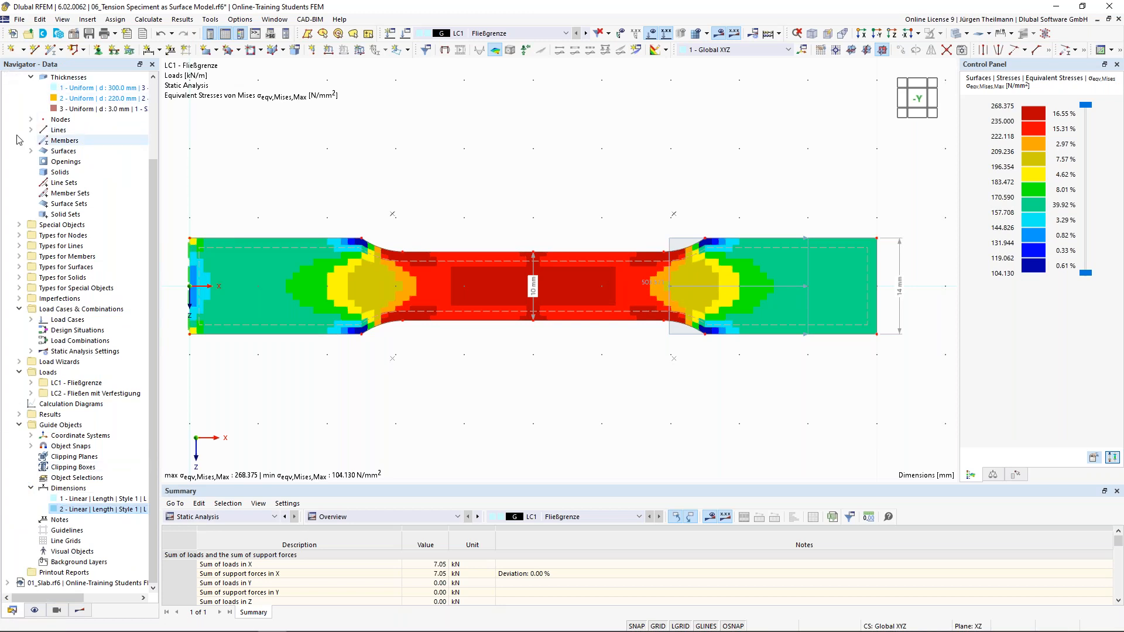
scroll(19, 147, up, 3)
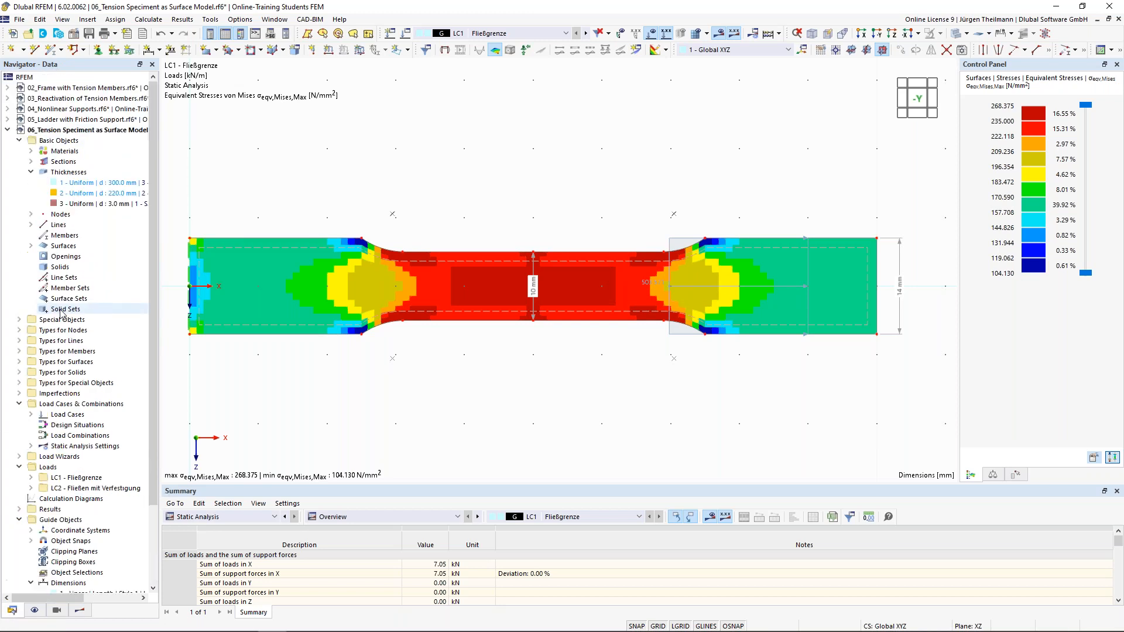
click(31, 152)
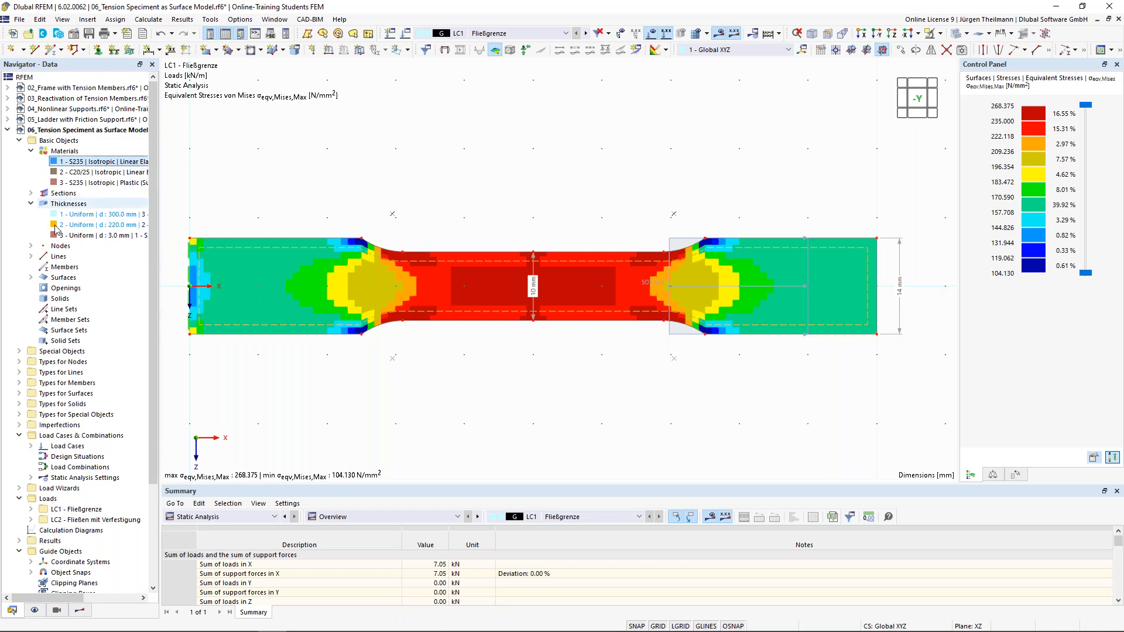
double_click(495, 263)
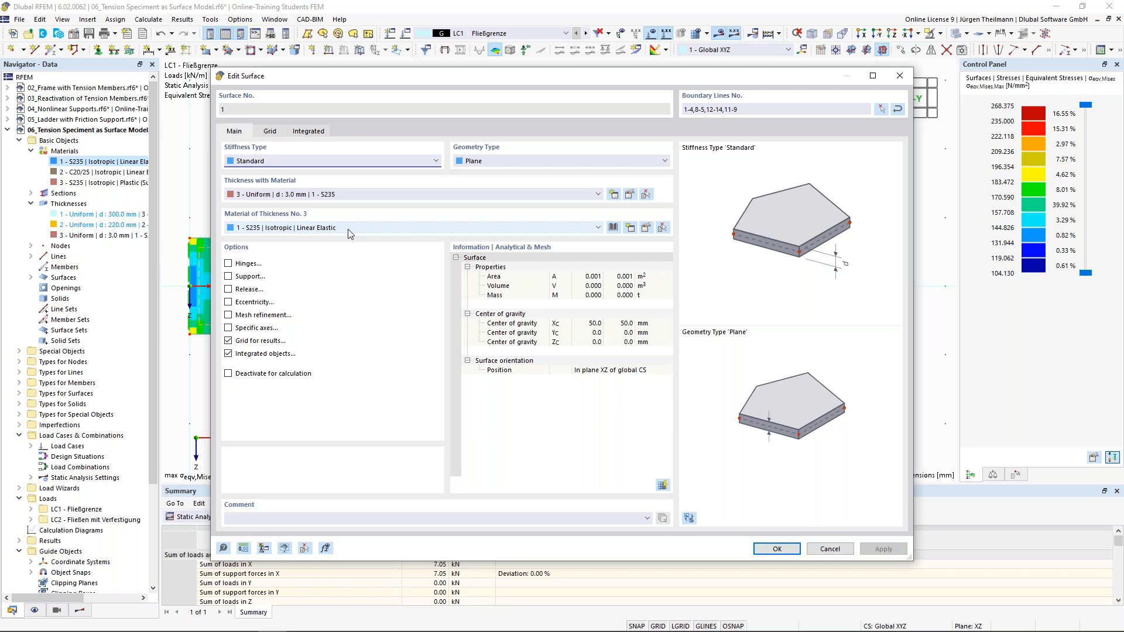
click(598, 228)
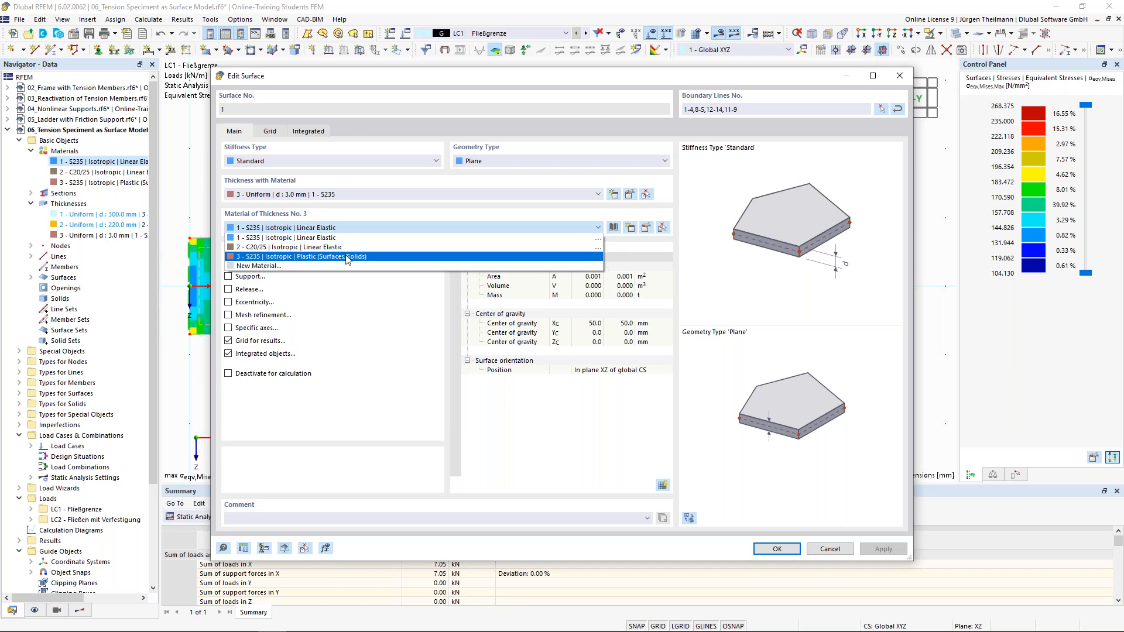
click(312, 258)
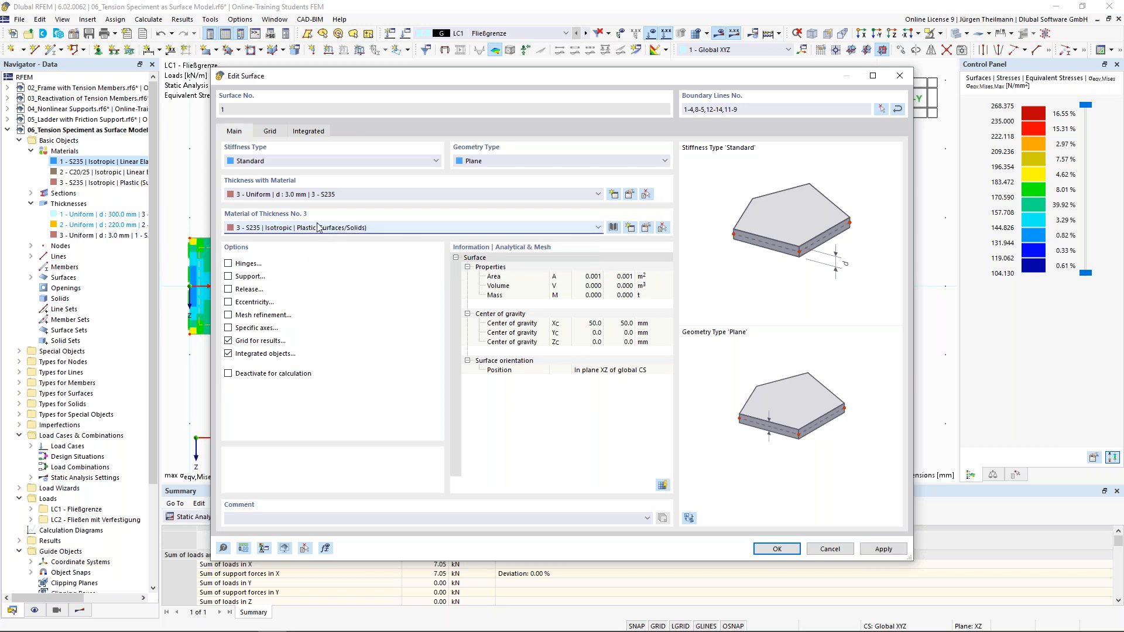
Examine the plastic S235 material's von Mises failure hypothesis, diagram type, modulus of elasticity and yield strength parameters.
click(646, 229)
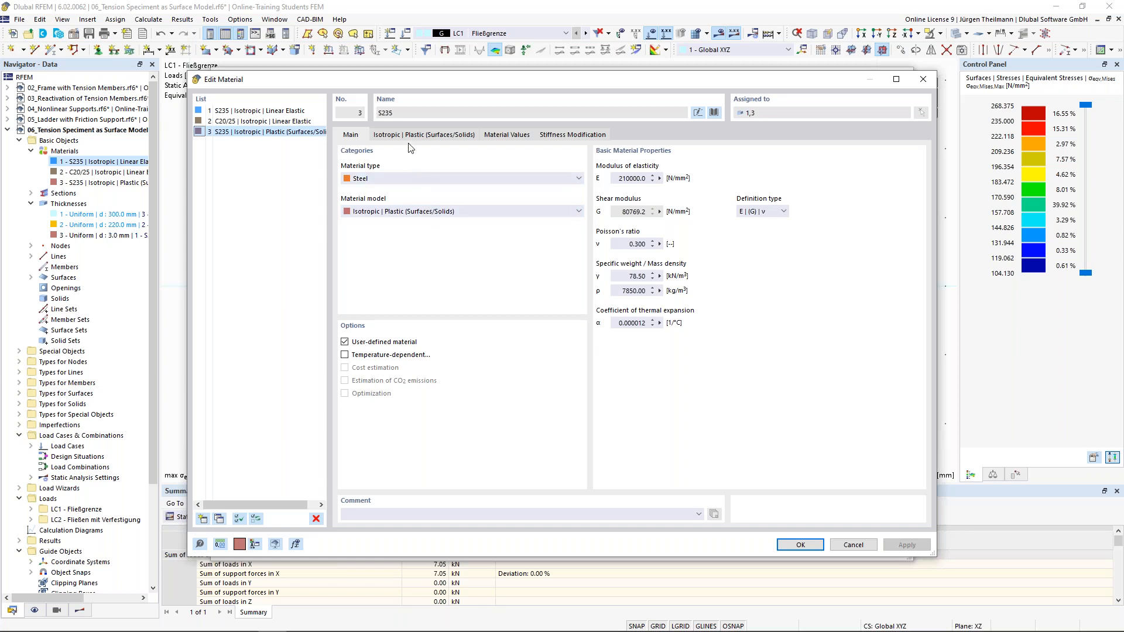
click(440, 136)
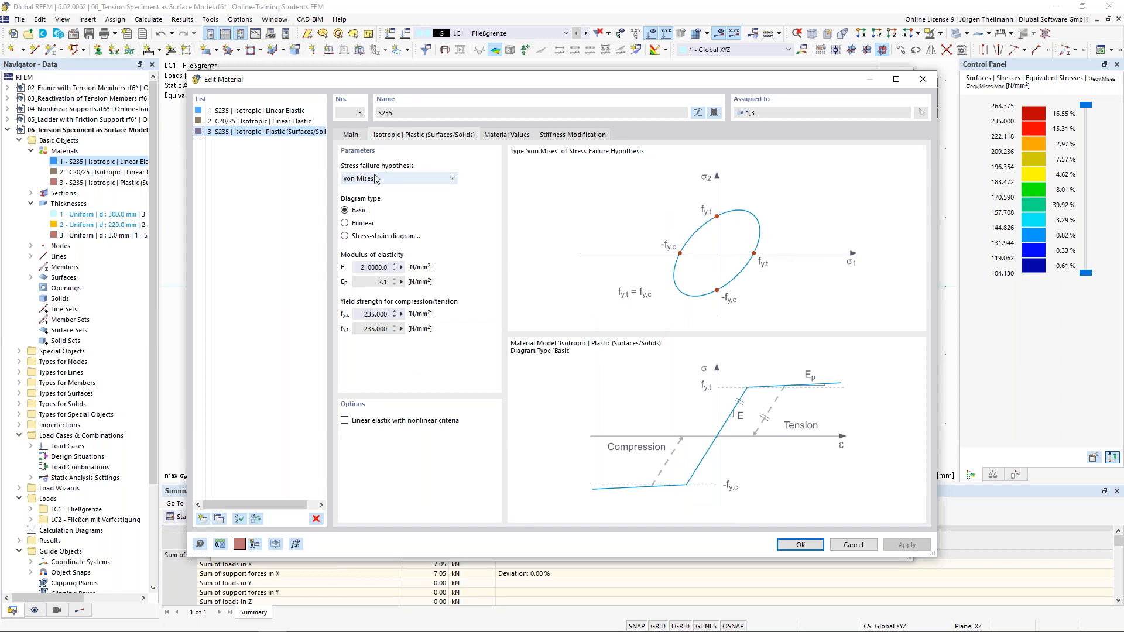
click(453, 180)
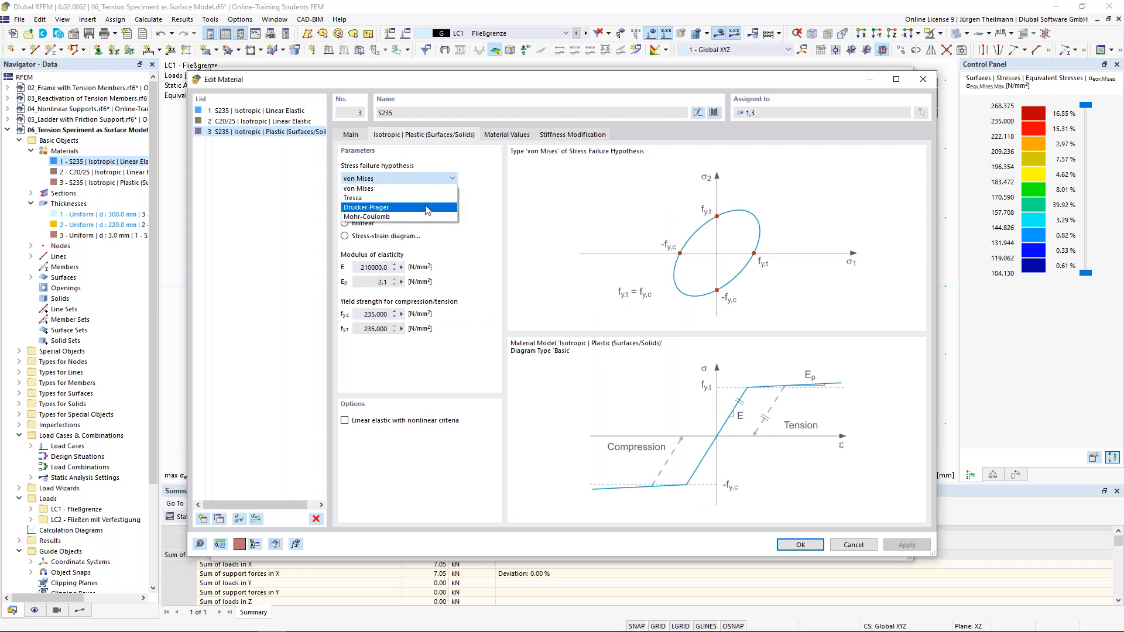
click(381, 188)
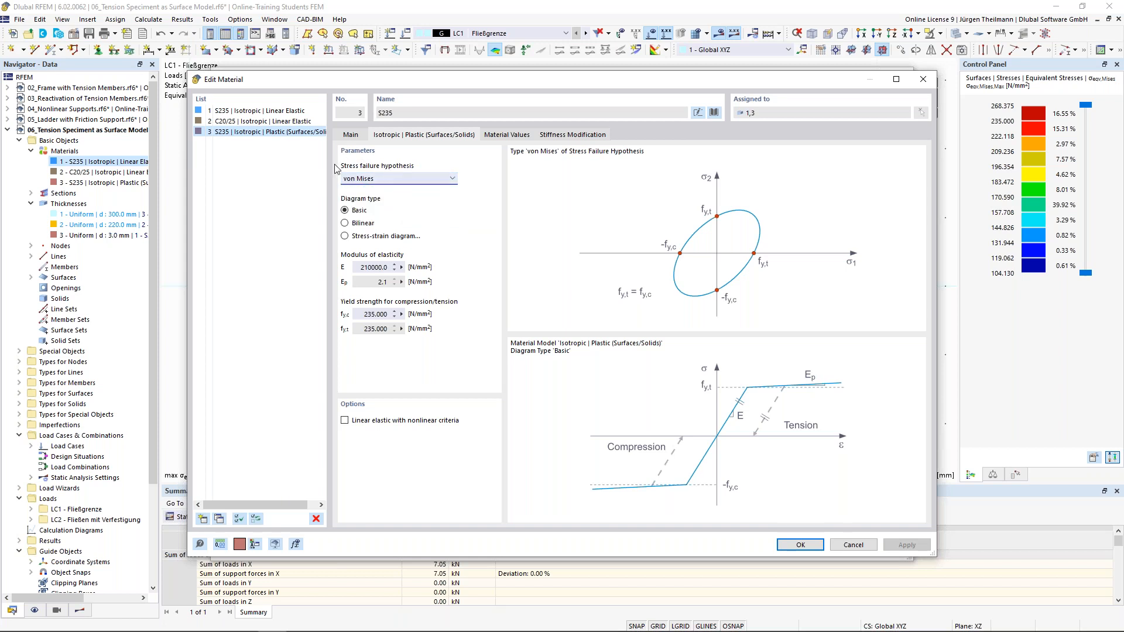
click(365, 314)
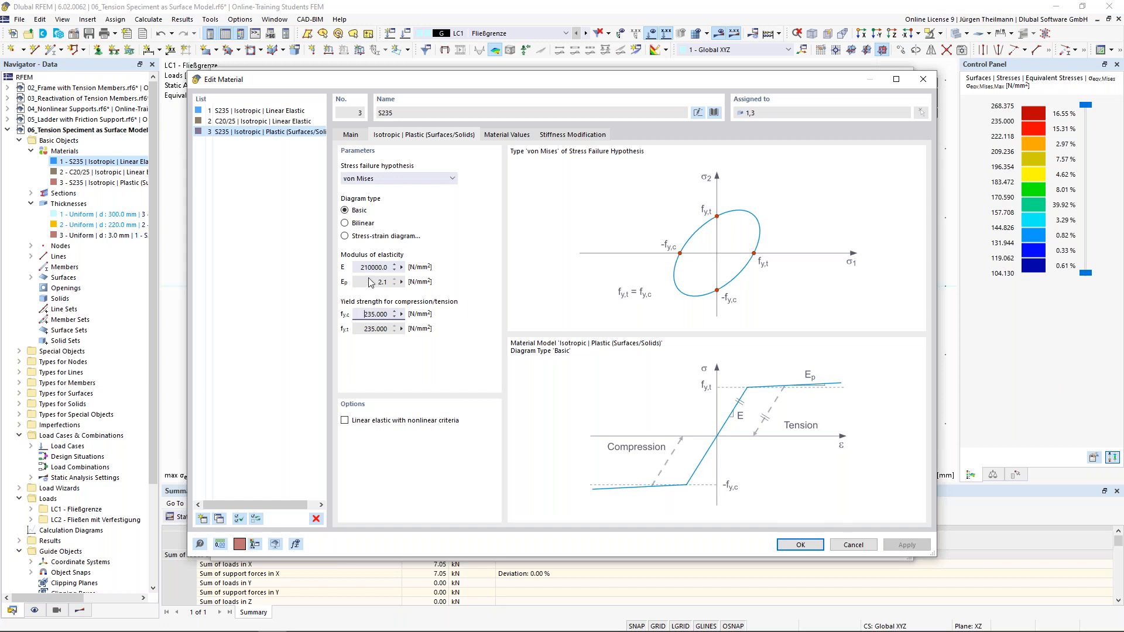
drag(358, 267, 401, 266)
click(800, 545)
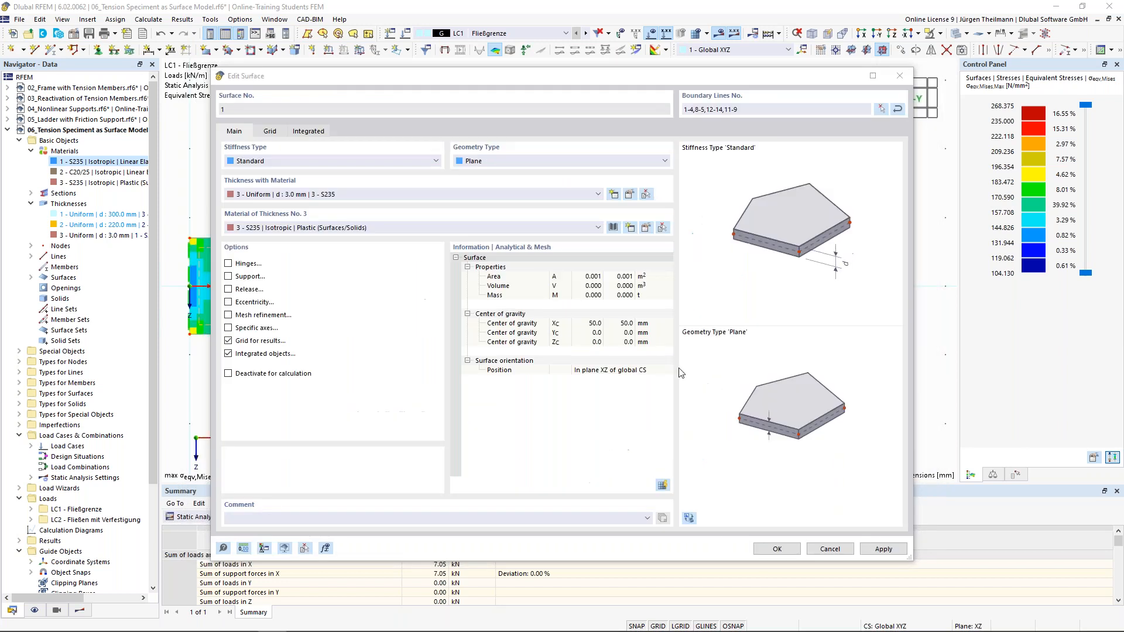
Apply the surface's material change with deletion of all existing results, and recalculate load case LC1.
click(790, 553)
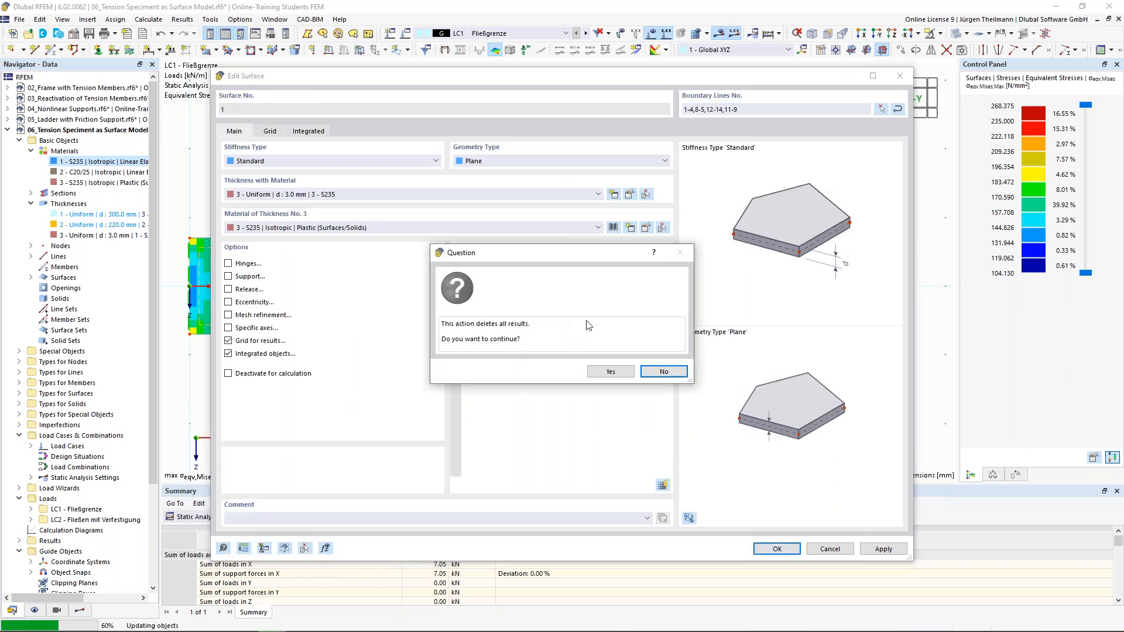
click(610, 372)
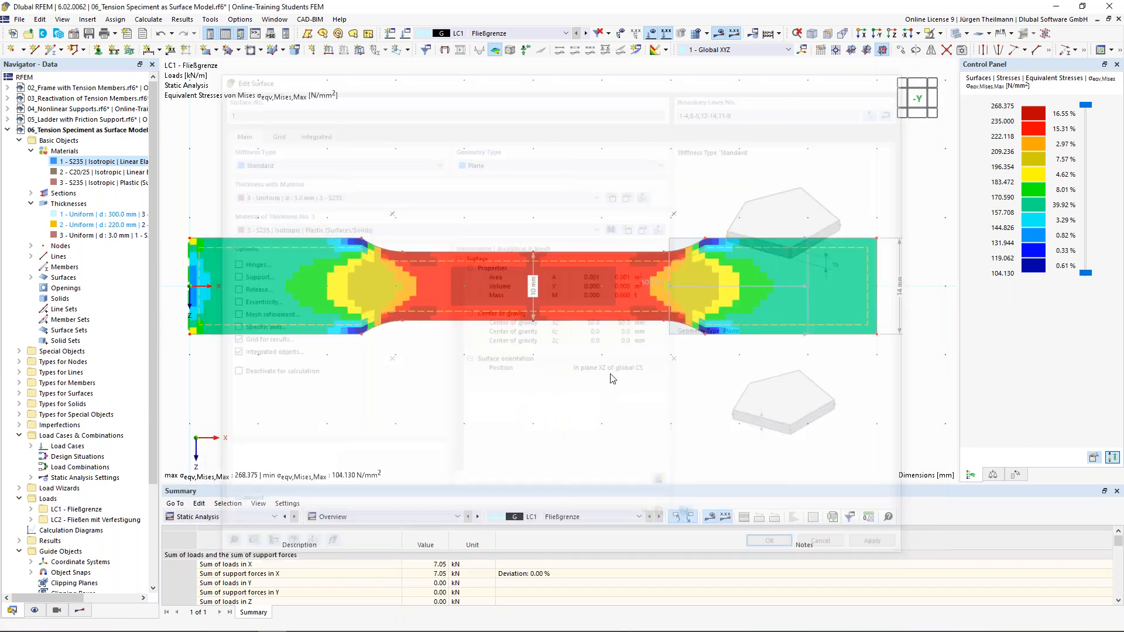
click(719, 33)
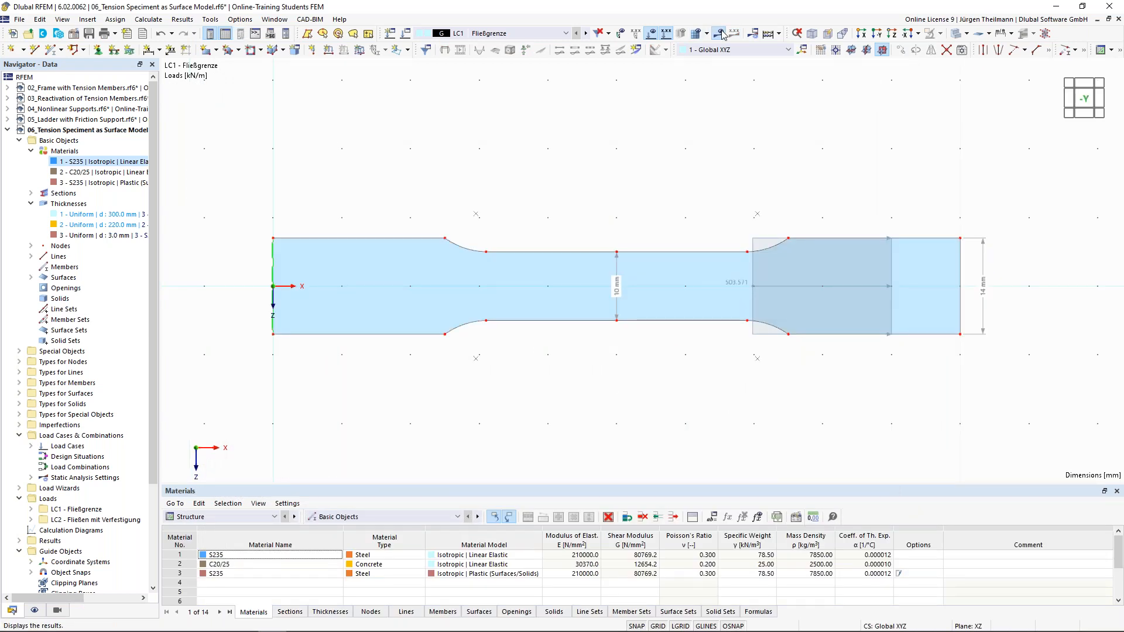
click(611, 373)
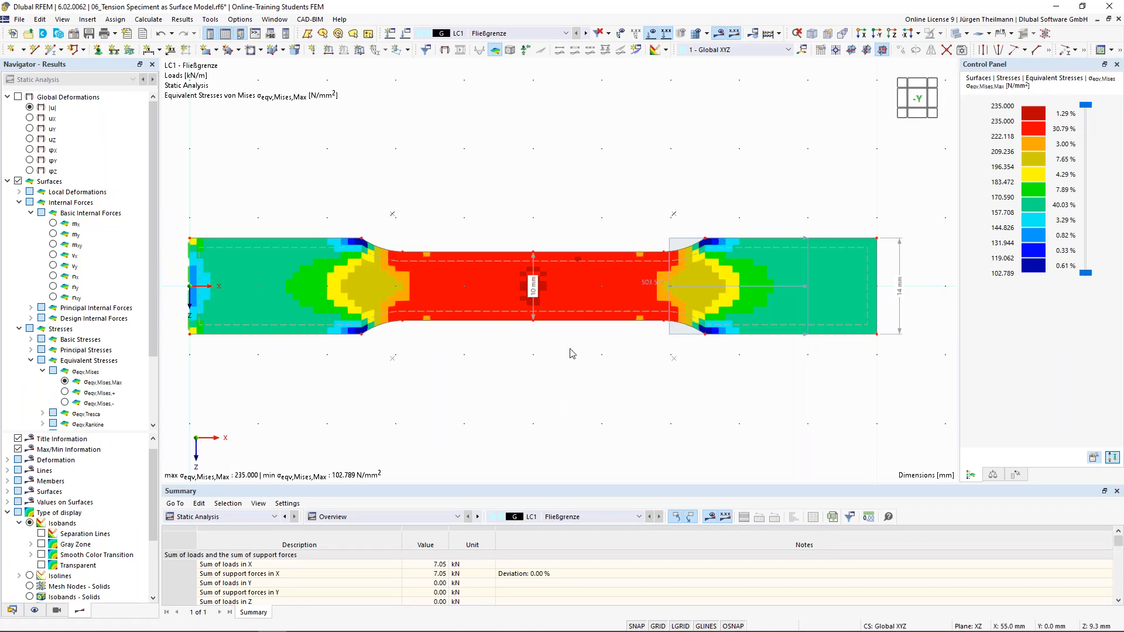
Refer the equivalent stress colour scale to Max/Min values.
double_click(1038, 169)
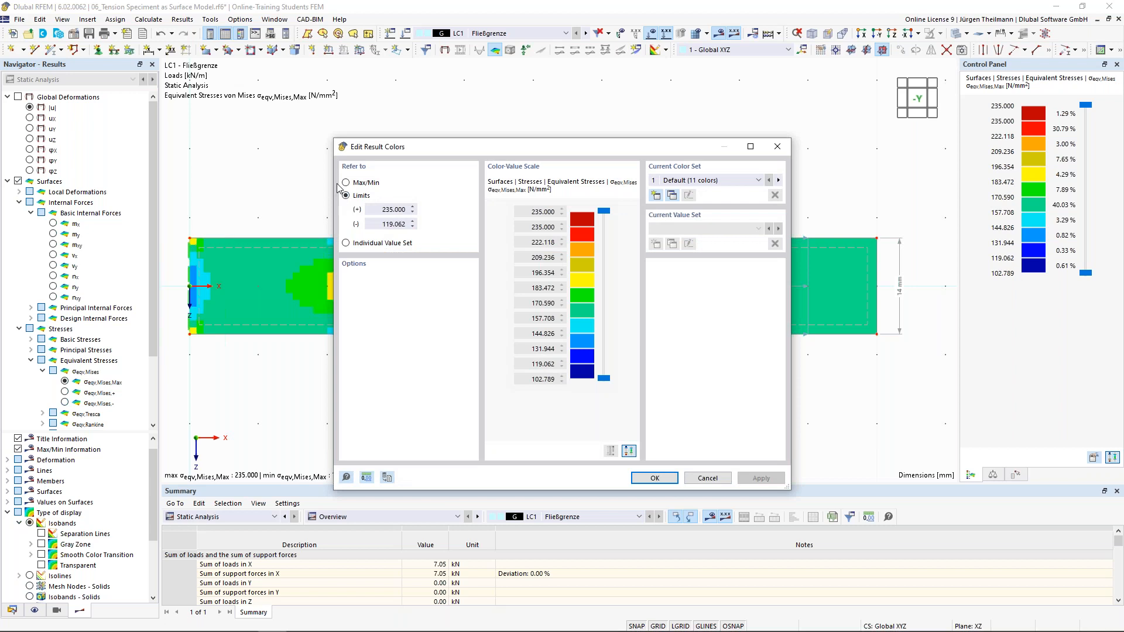
click(347, 183)
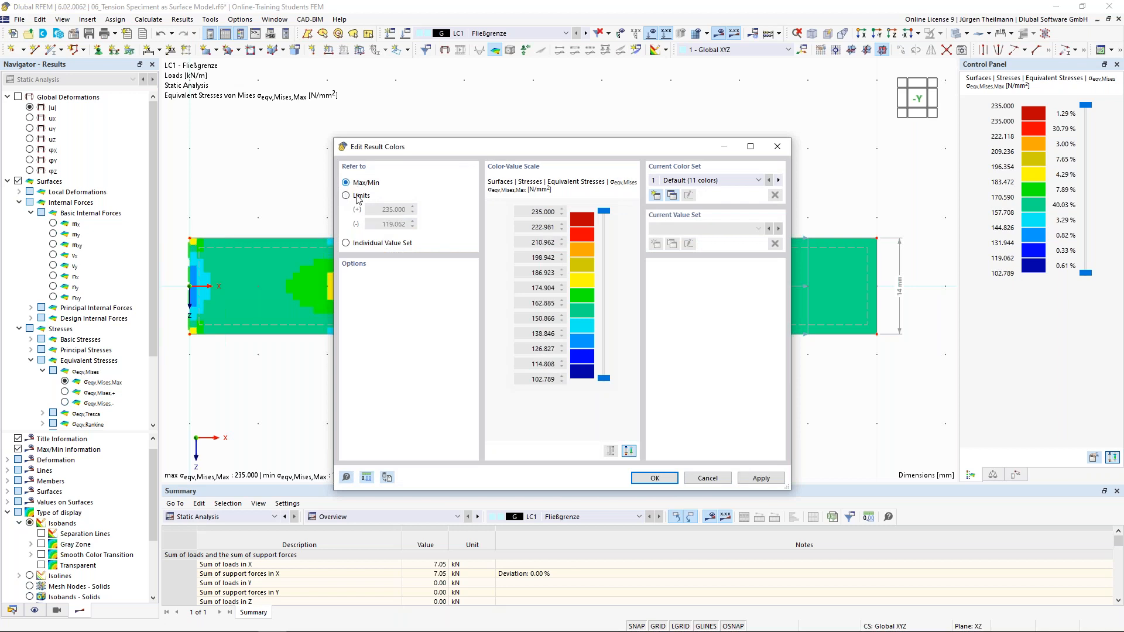
click(645, 479)
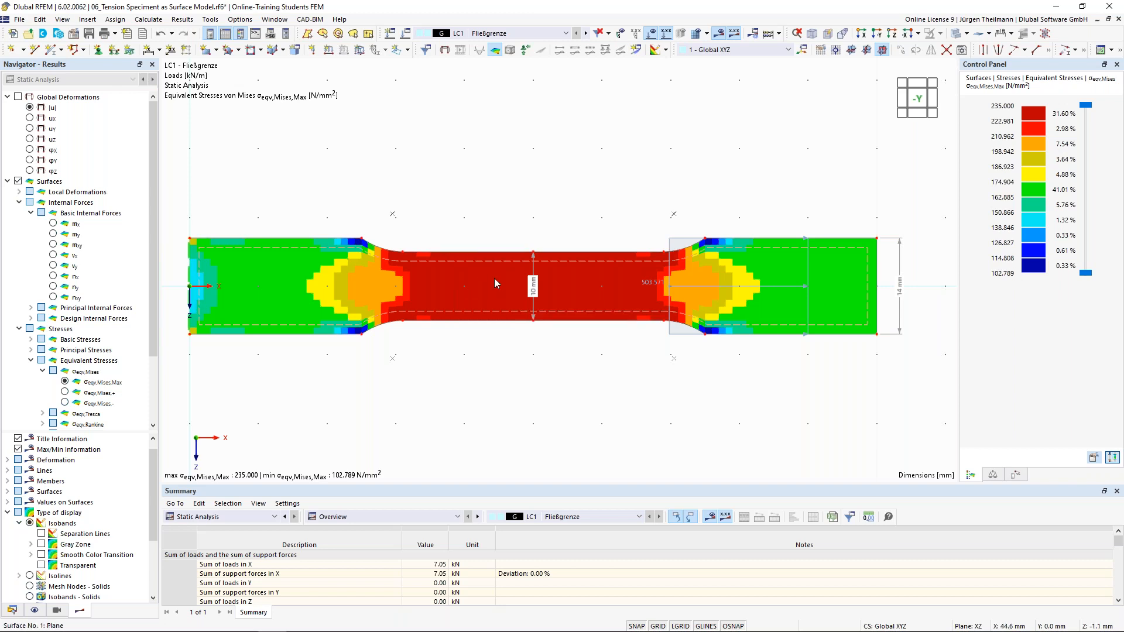
Display the global deformations |u| of LC1 and inspect the stretched specimen.
click(29, 107)
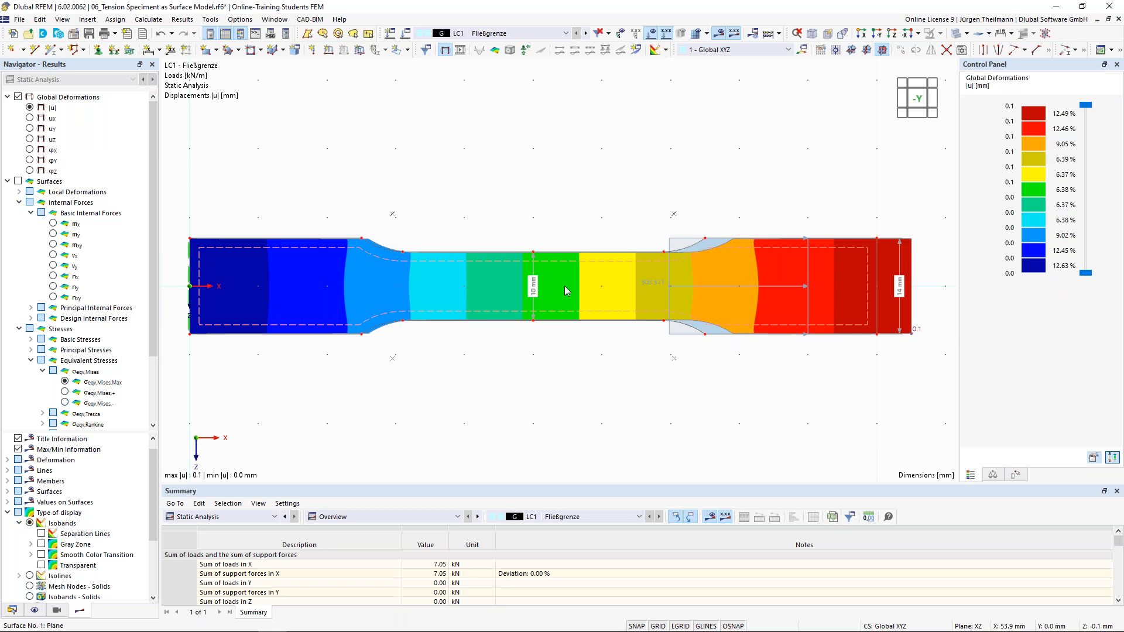
scroll(779, 280, up, 2)
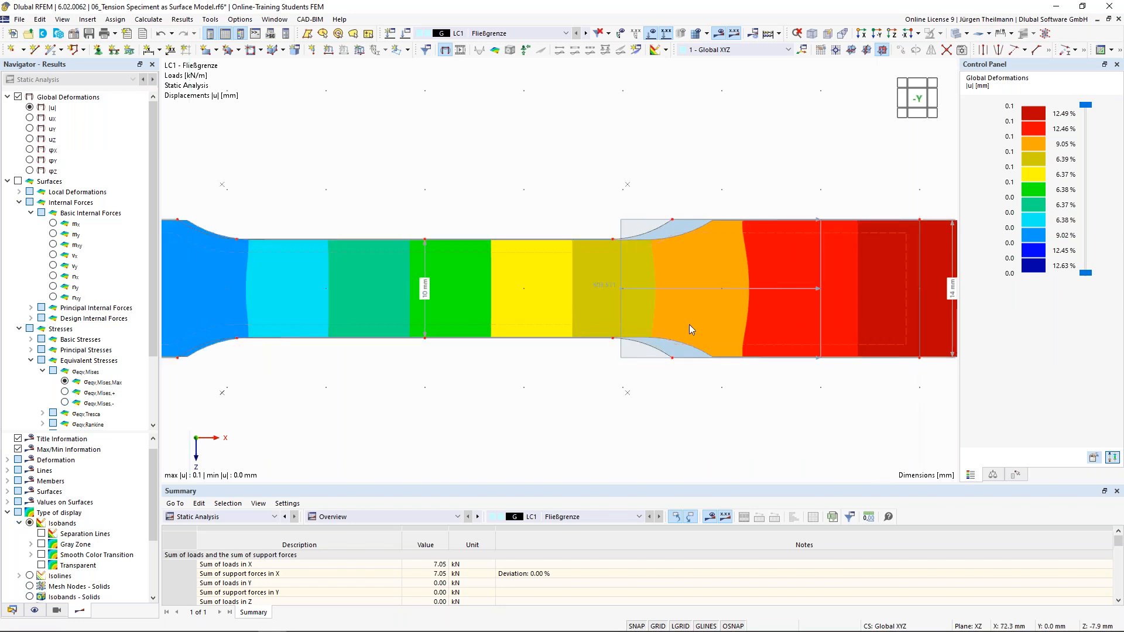
scroll(754, 283, down, 3)
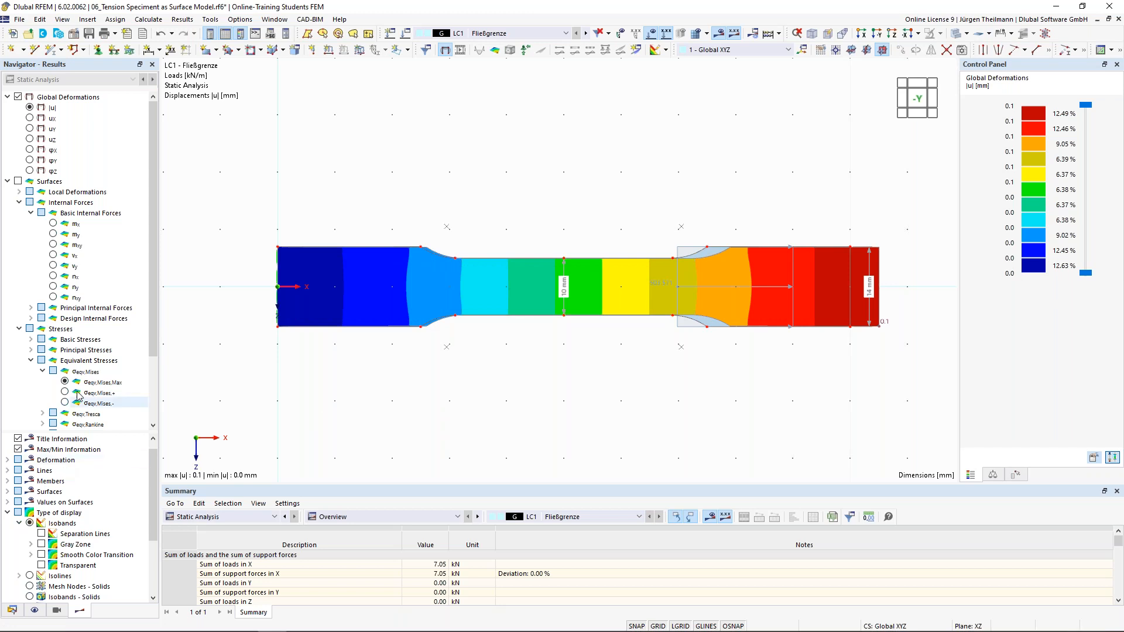
Display the nonlinearity rate ηpl from the criteria results for LC1.
scroll(79, 363, down, 3)
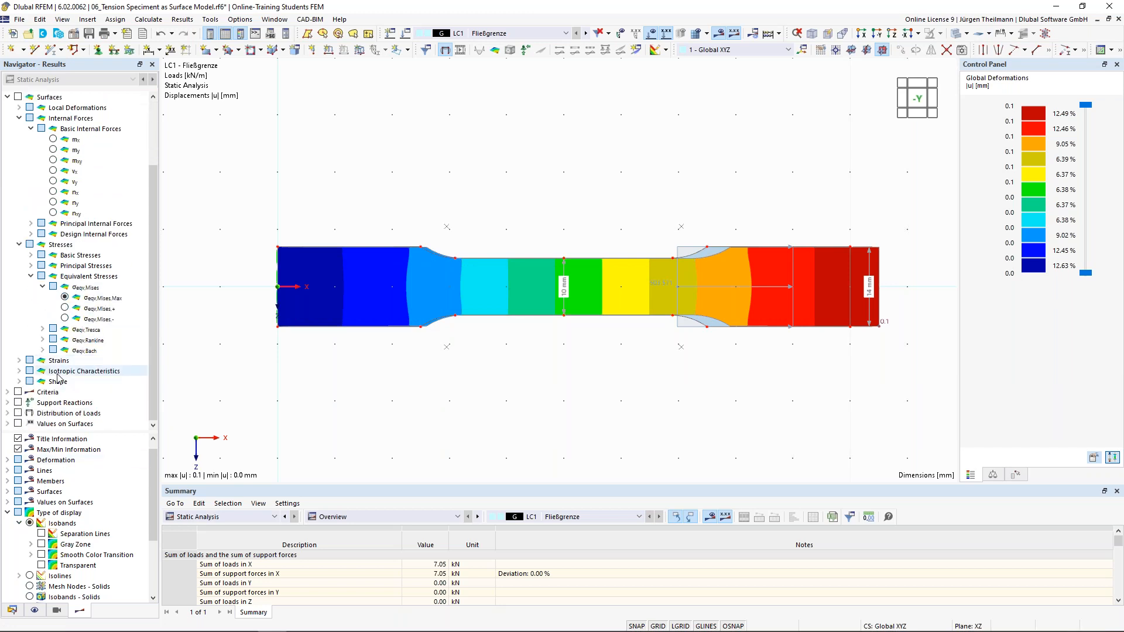
click(7, 392)
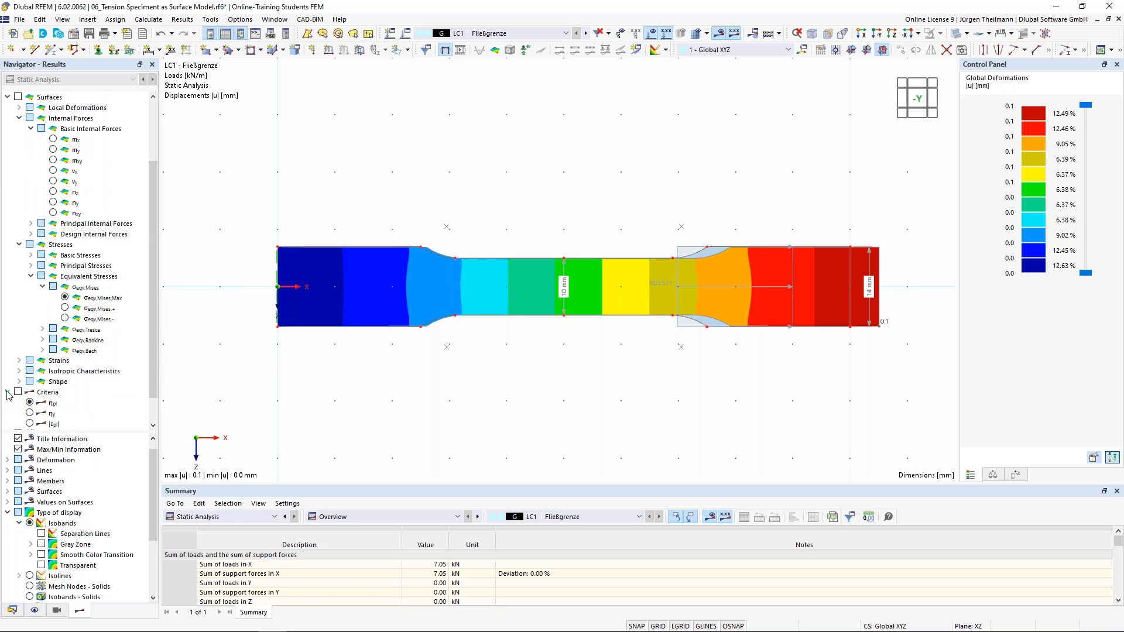
scroll(7, 392, down, 1)
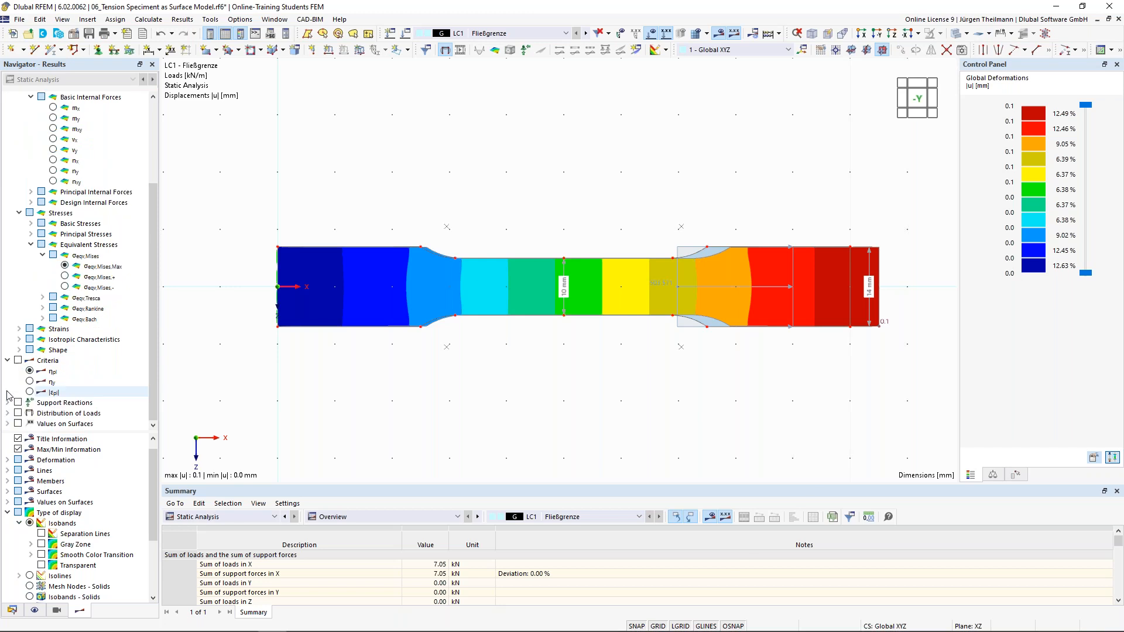
click(31, 371)
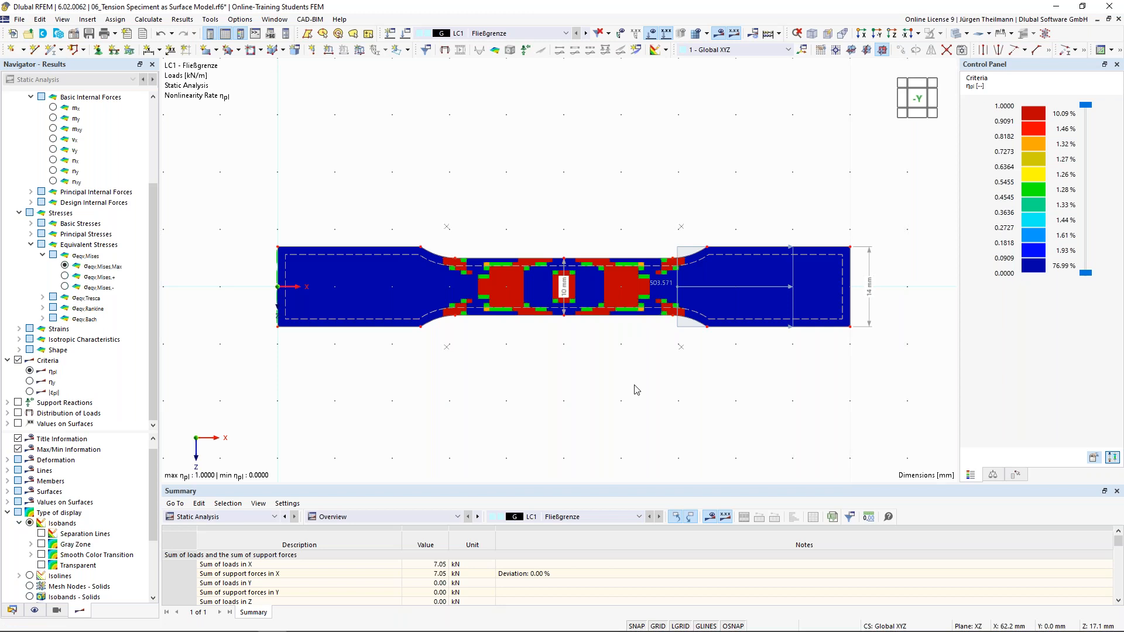
Return to the global deformations |u| and calculate load case LC2 - Fließen mit Verfestigung.
scroll(27, 235, up, 4)
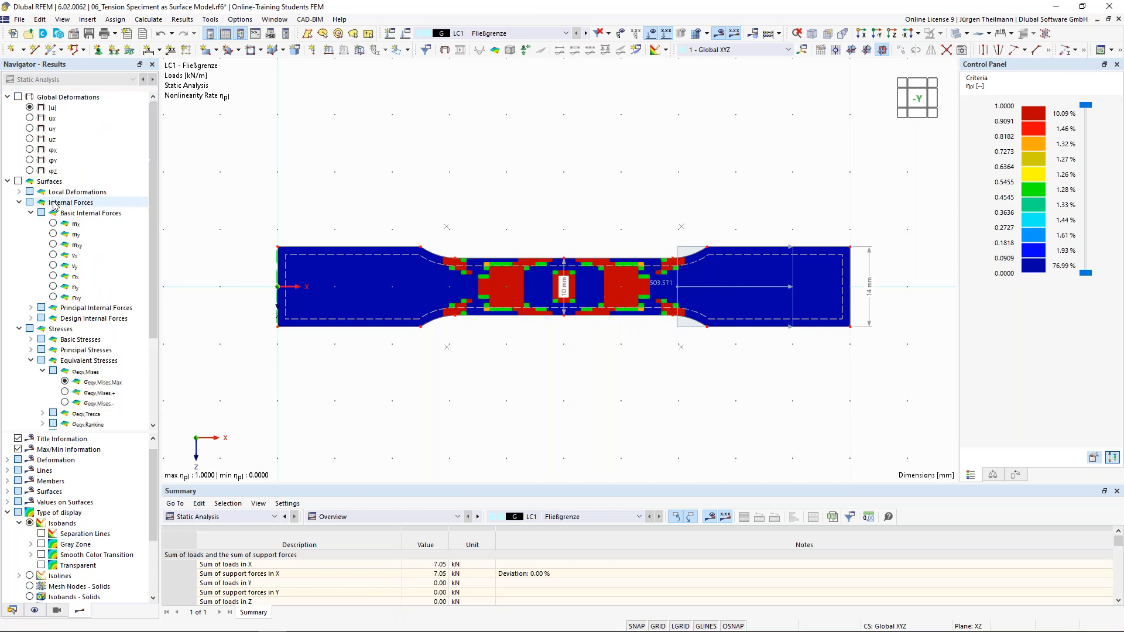
click(30, 107)
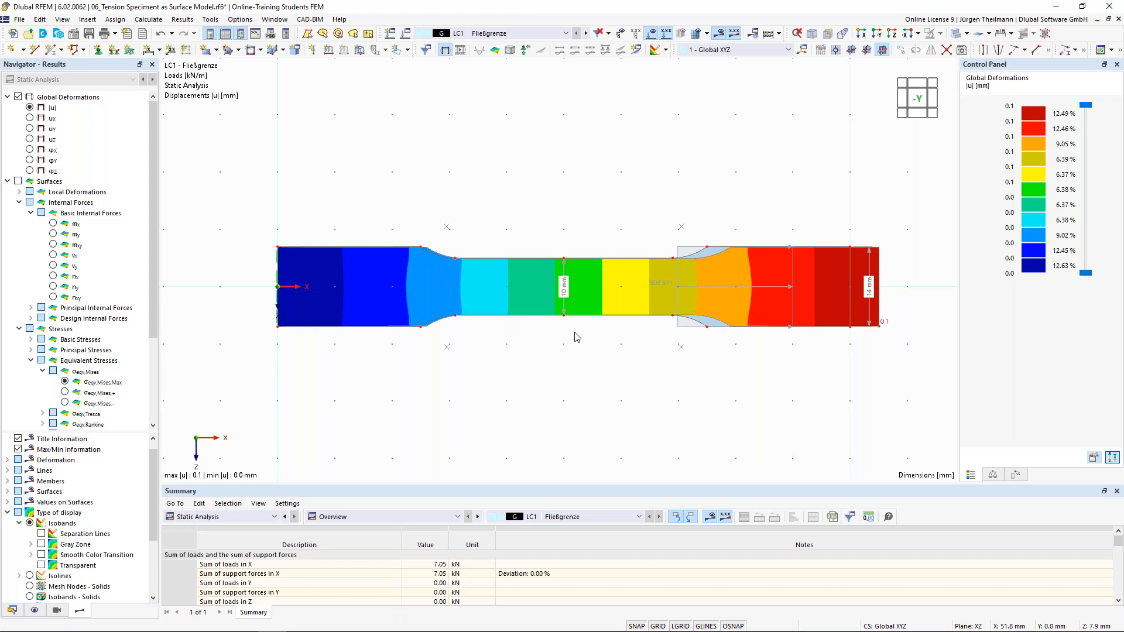
click(586, 33)
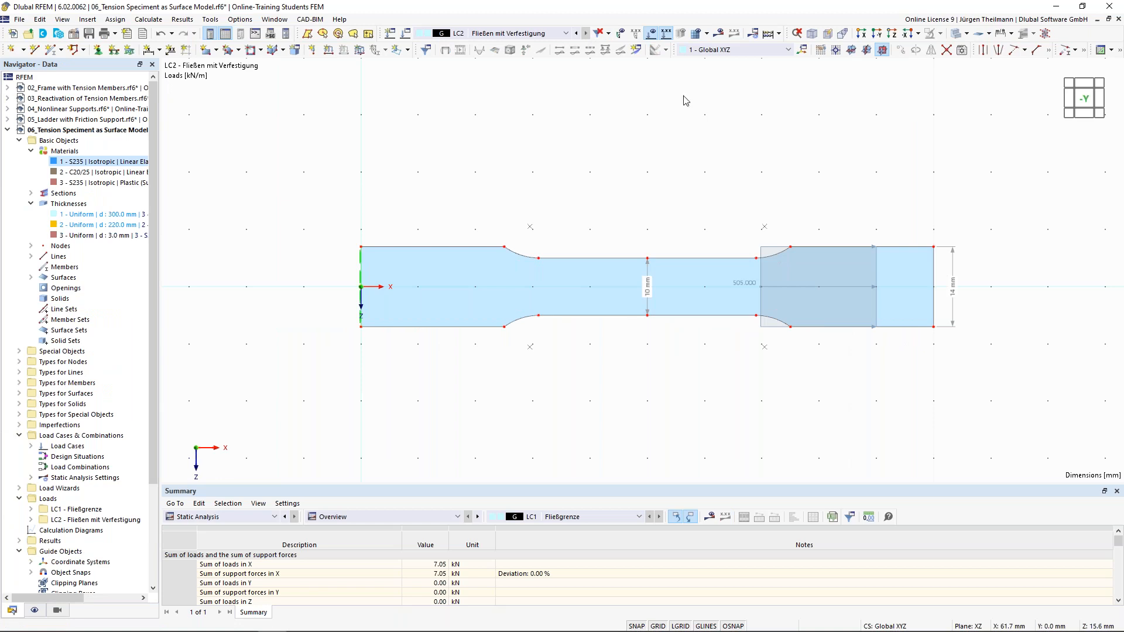
click(722, 34)
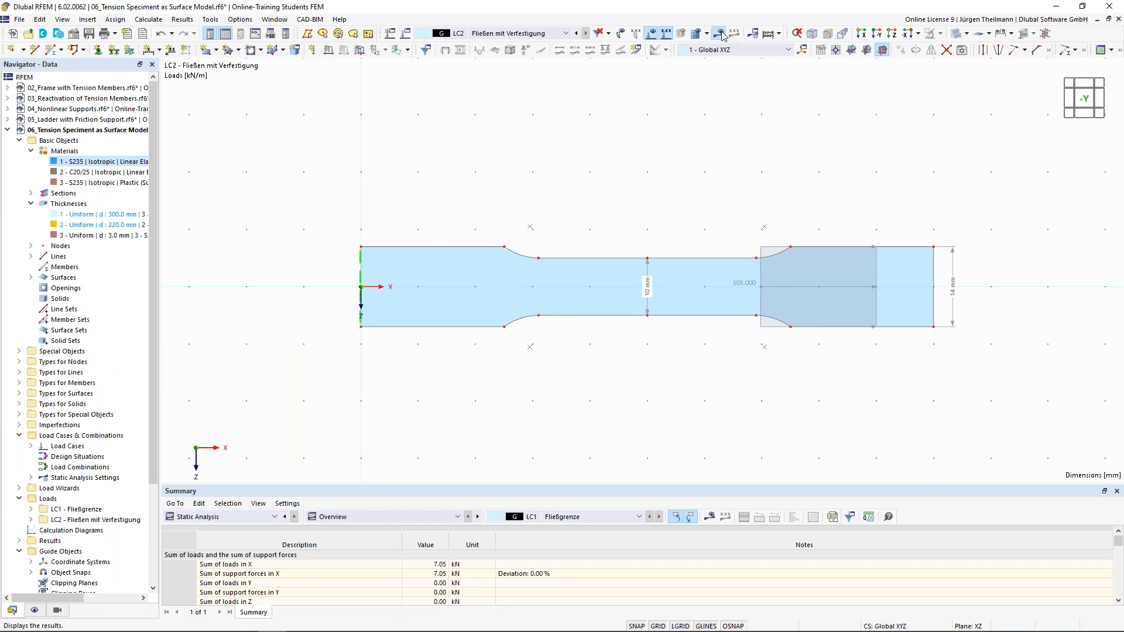
click(611, 373)
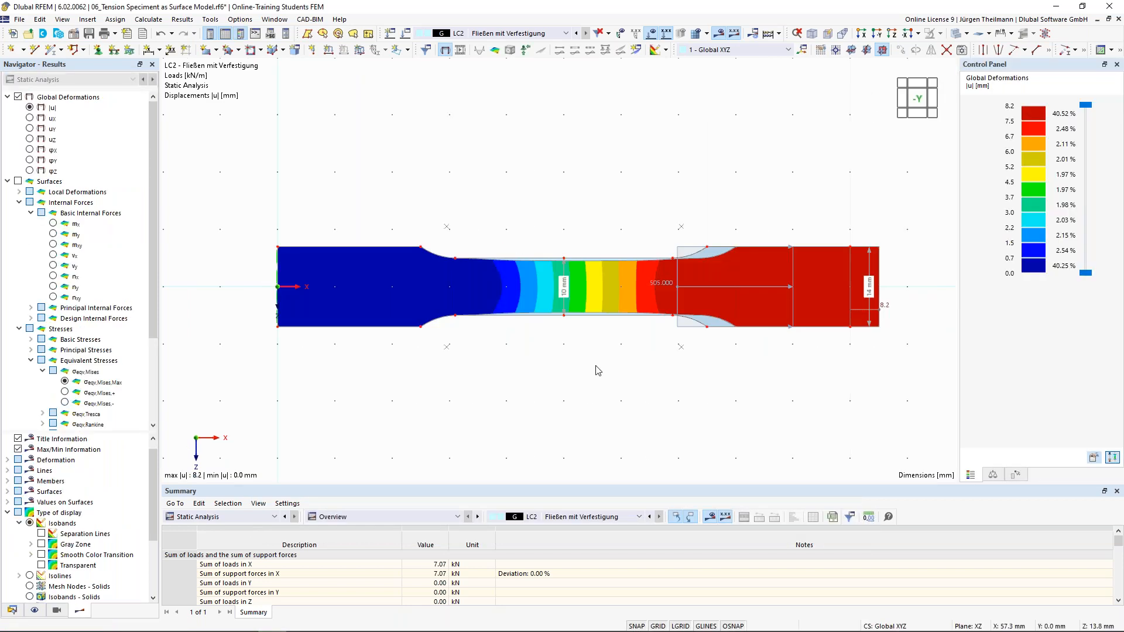
View LC2's maximum von Mises equivalent stresses on the surface, and inspect the global deformations |u| in the necked region.
click(18, 182)
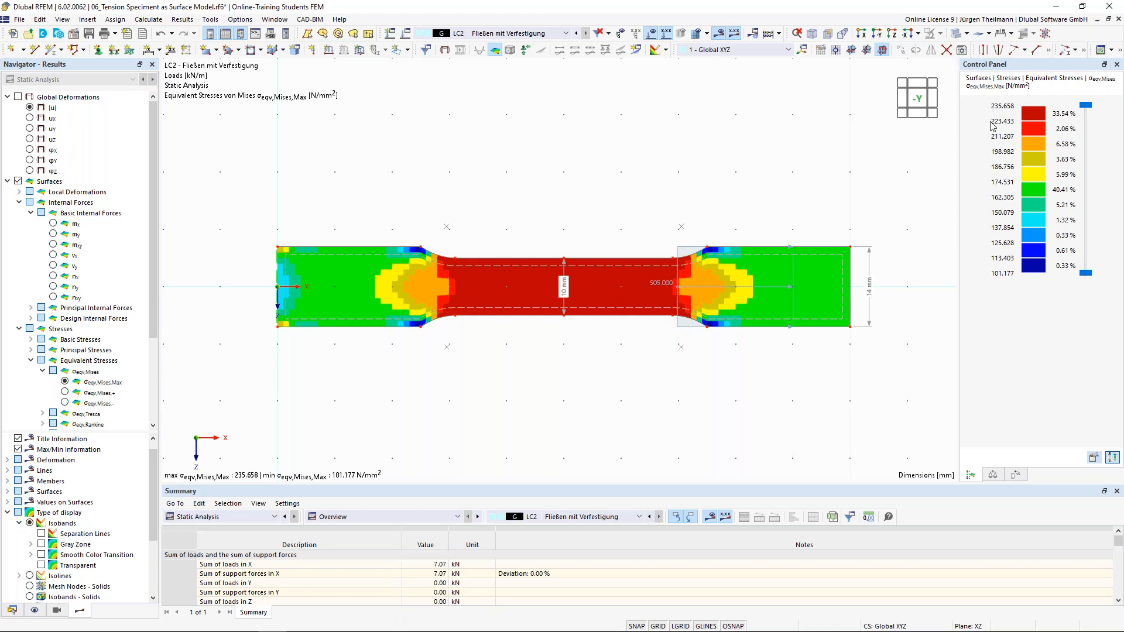
click(29, 109)
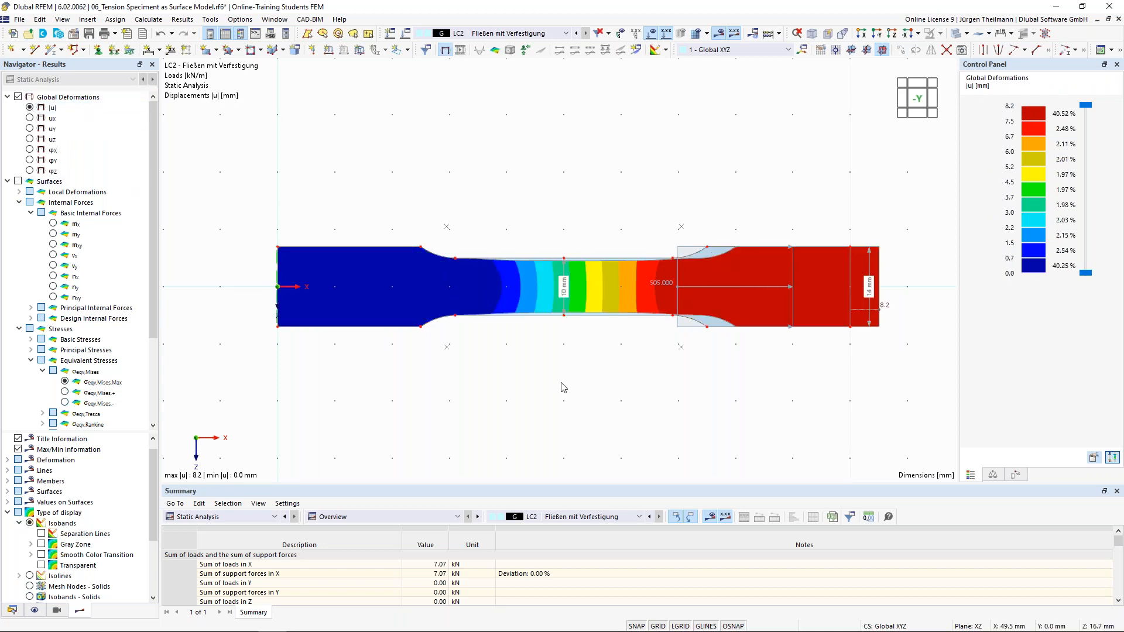
scroll(599, 286, up, 2)
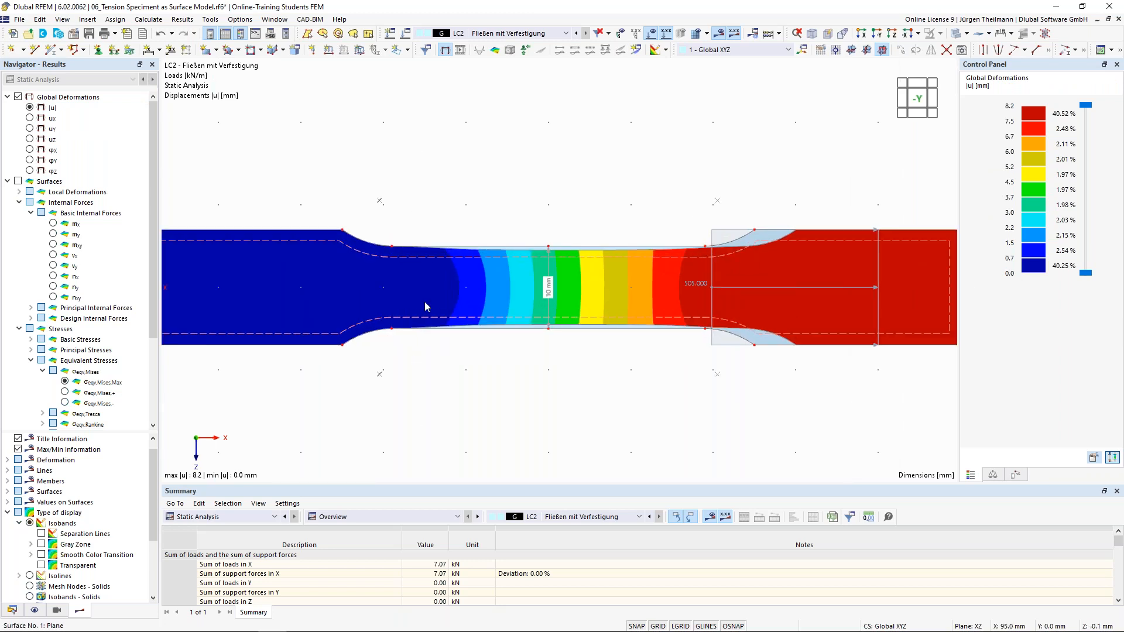
scroll(924, 290, down, 1)
middle_drag(892, 391, 833, 383)
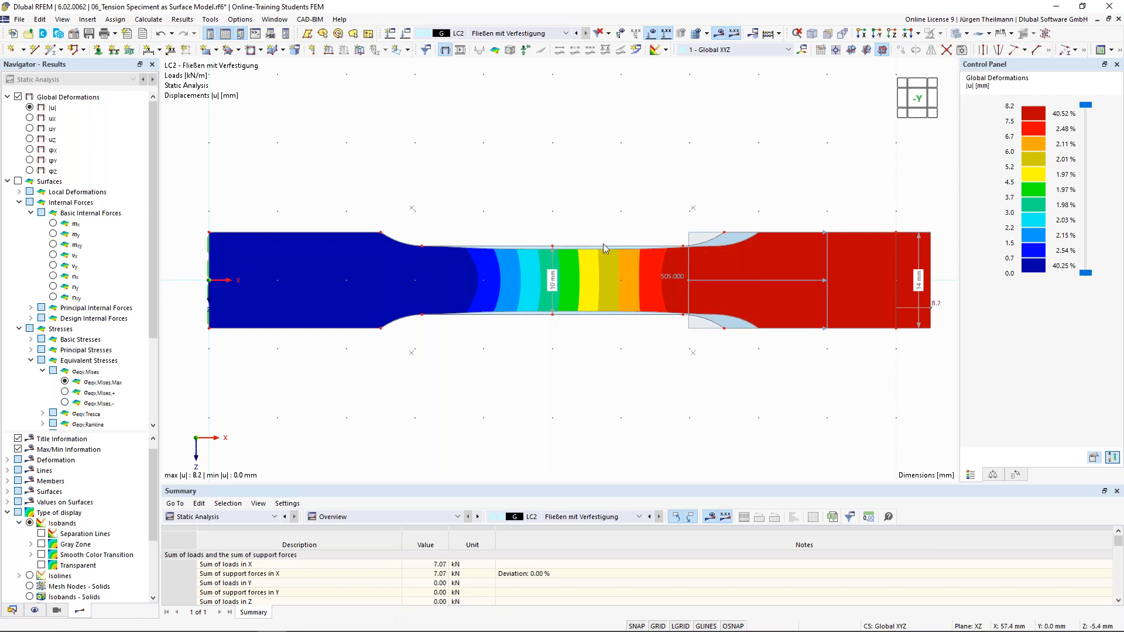
scroll(609, 246, up, 2)
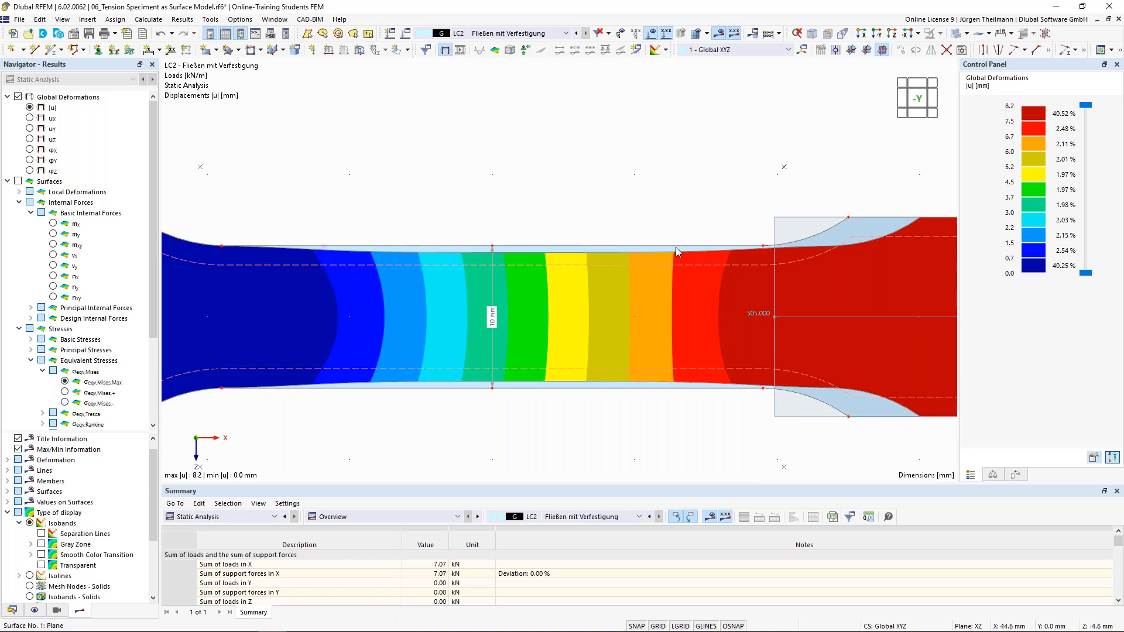
scroll(551, 255, down, 2)
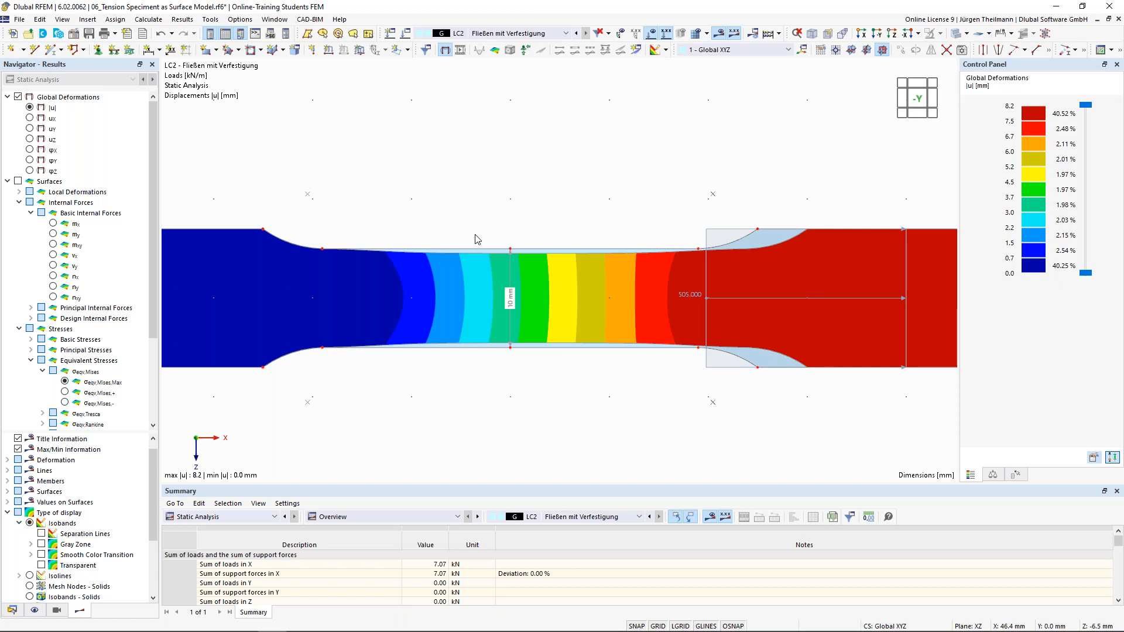
scroll(475, 239, down, 2)
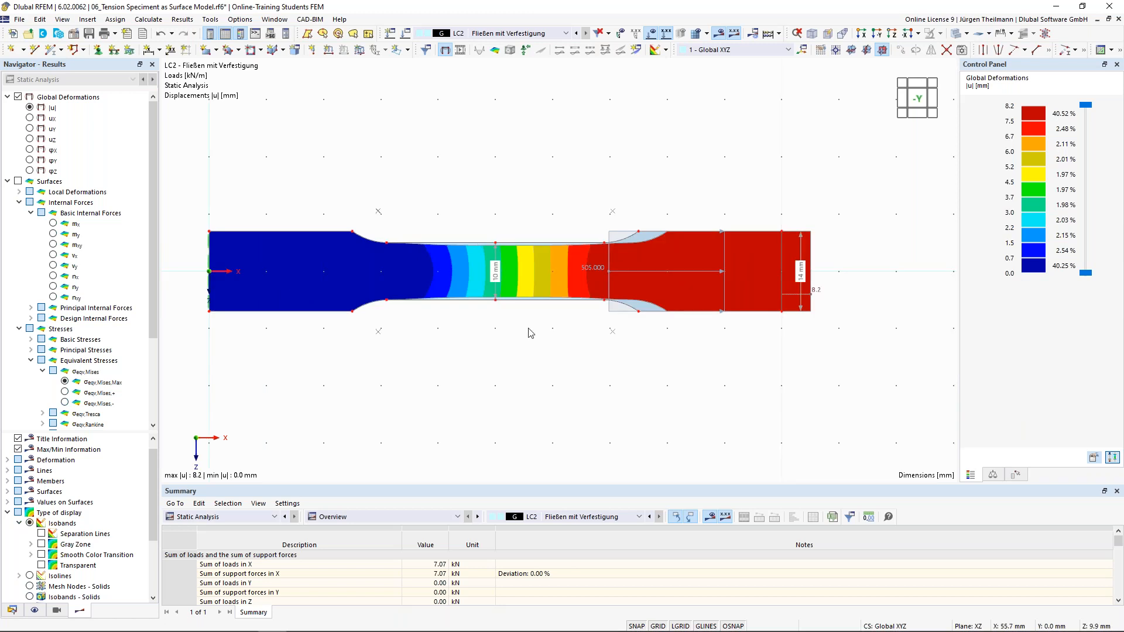
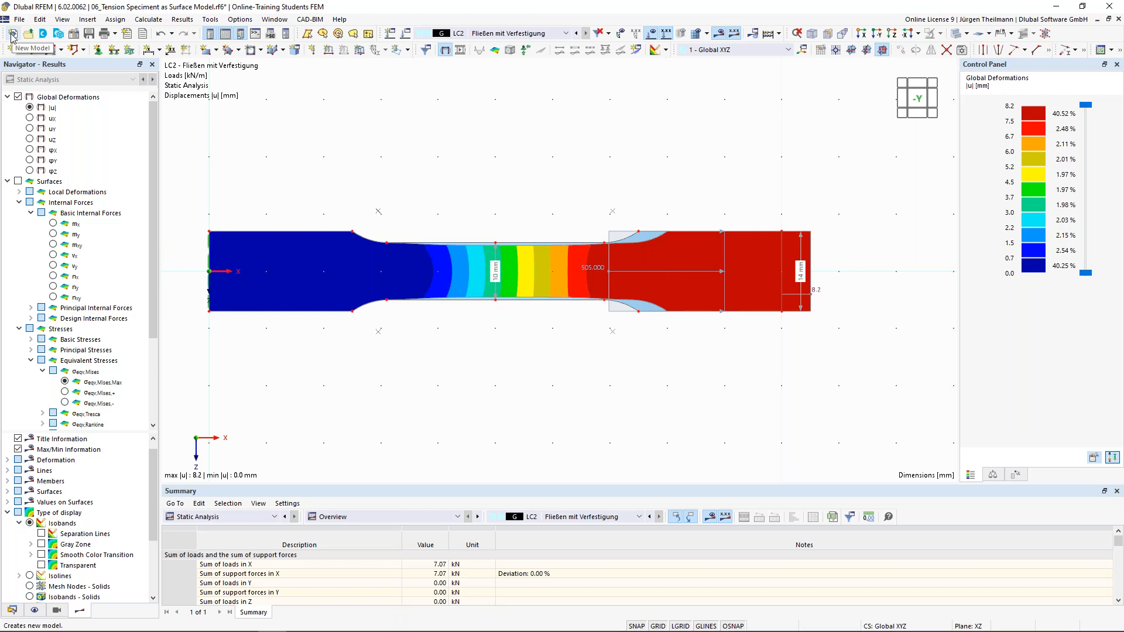
Create a 2D | XY | Plate model named 07_Singularities_Load in the Online-Training Students FEM project.
click(12, 34)
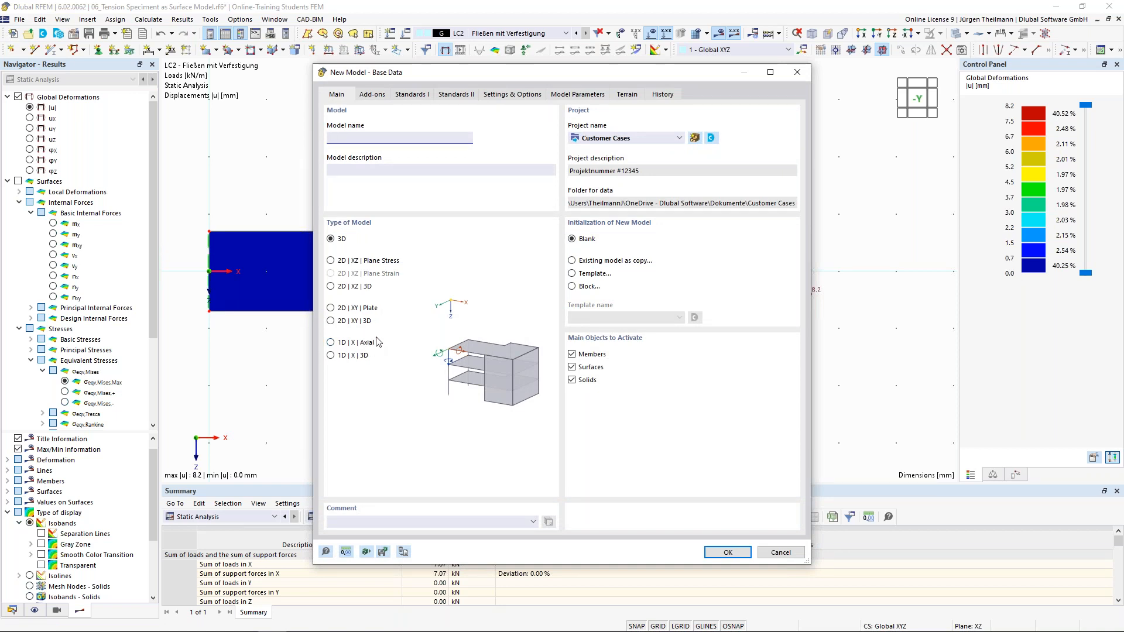
click(332, 308)
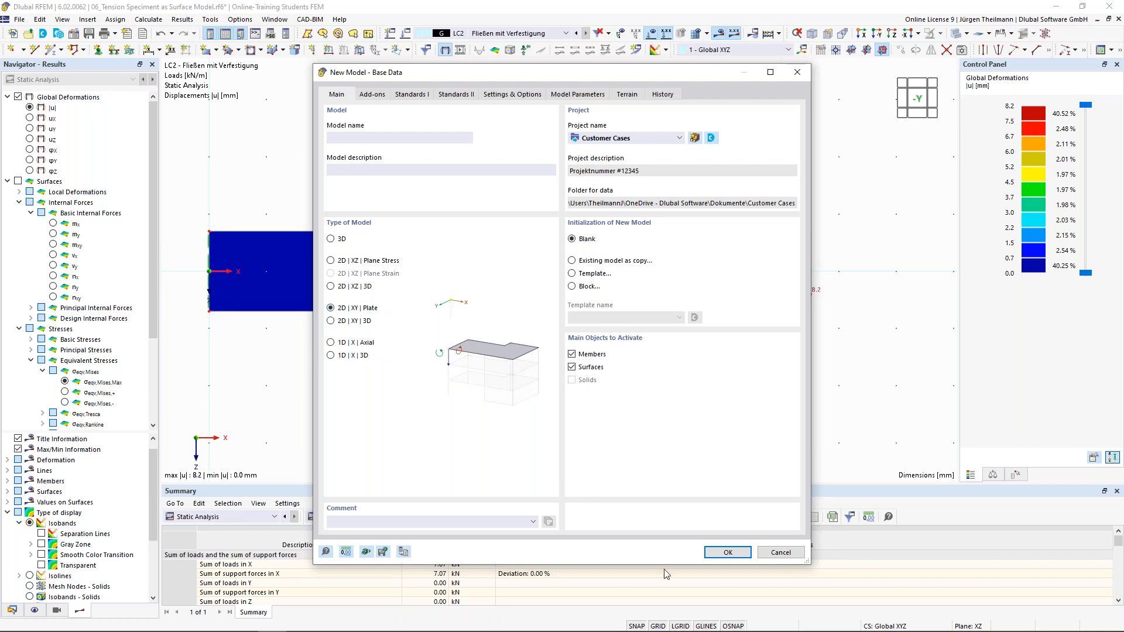
click(661, 140)
click(619, 192)
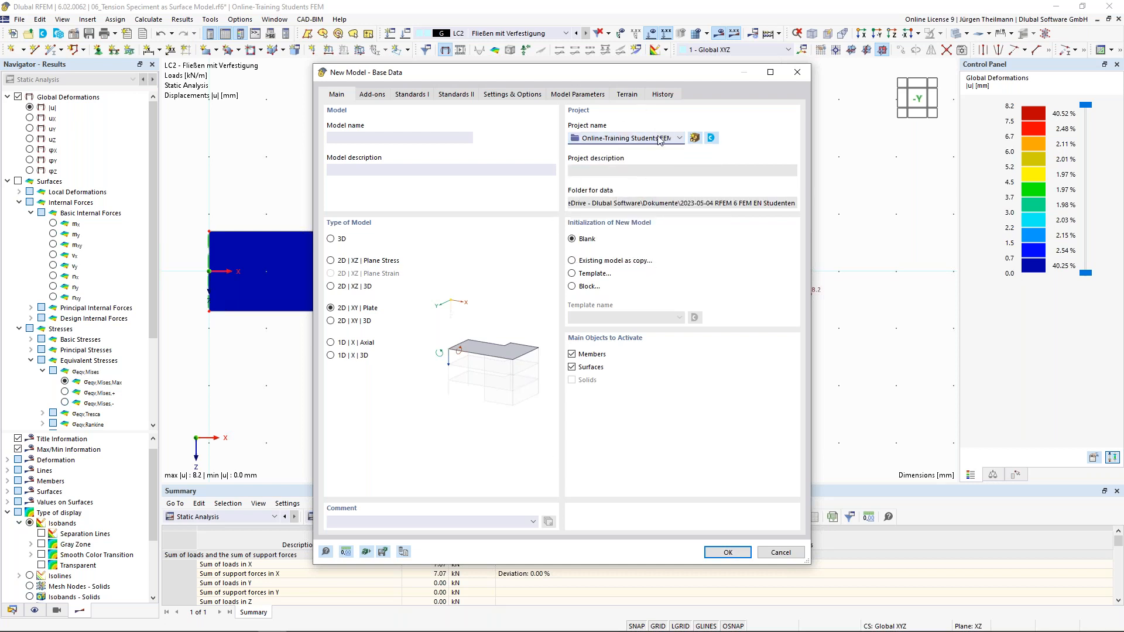
click(715, 556)
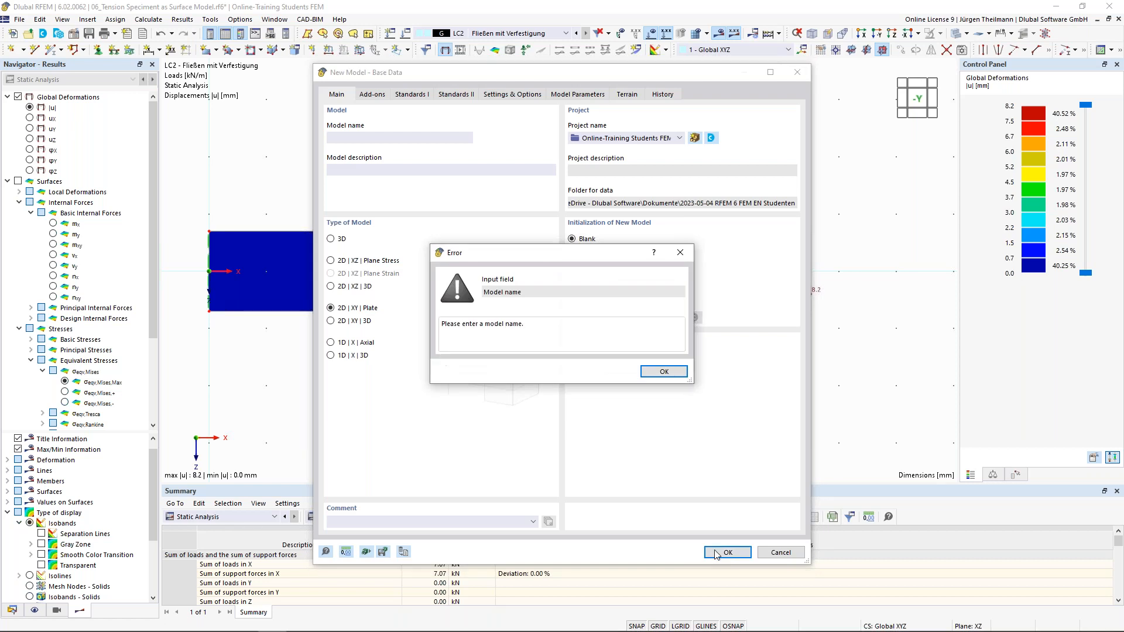
click(664, 372)
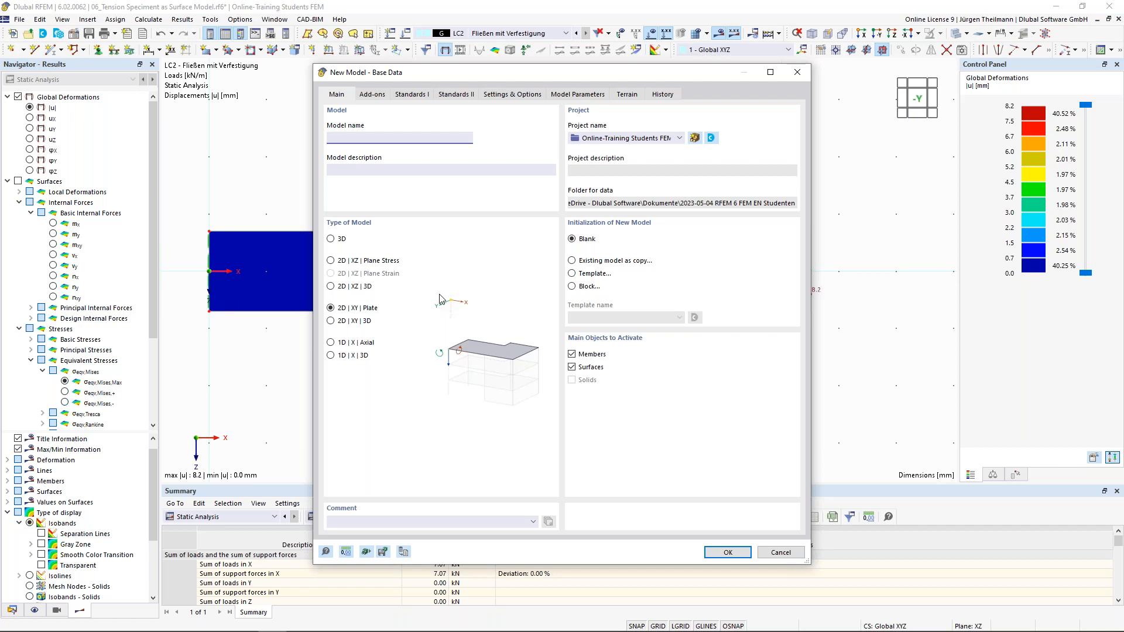
text(07_Singula)
text(rities_Load)
click(732, 553)
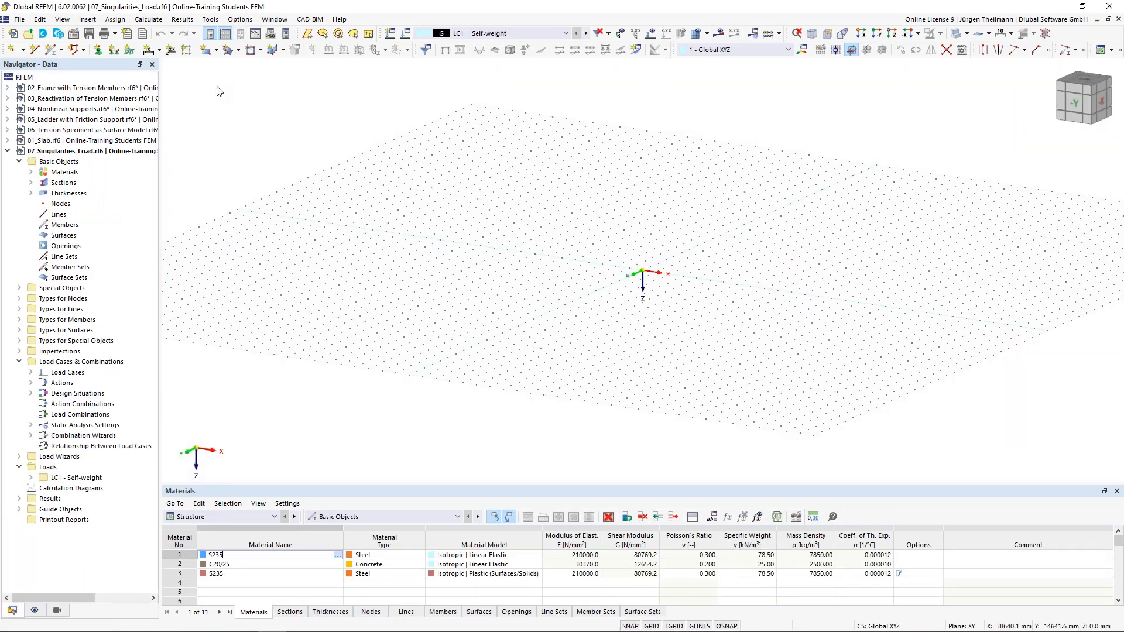
Set up a new standard rectangular surface with a new uniform 200 mm thickness in C30/37 concrete from the material library.
click(206, 51)
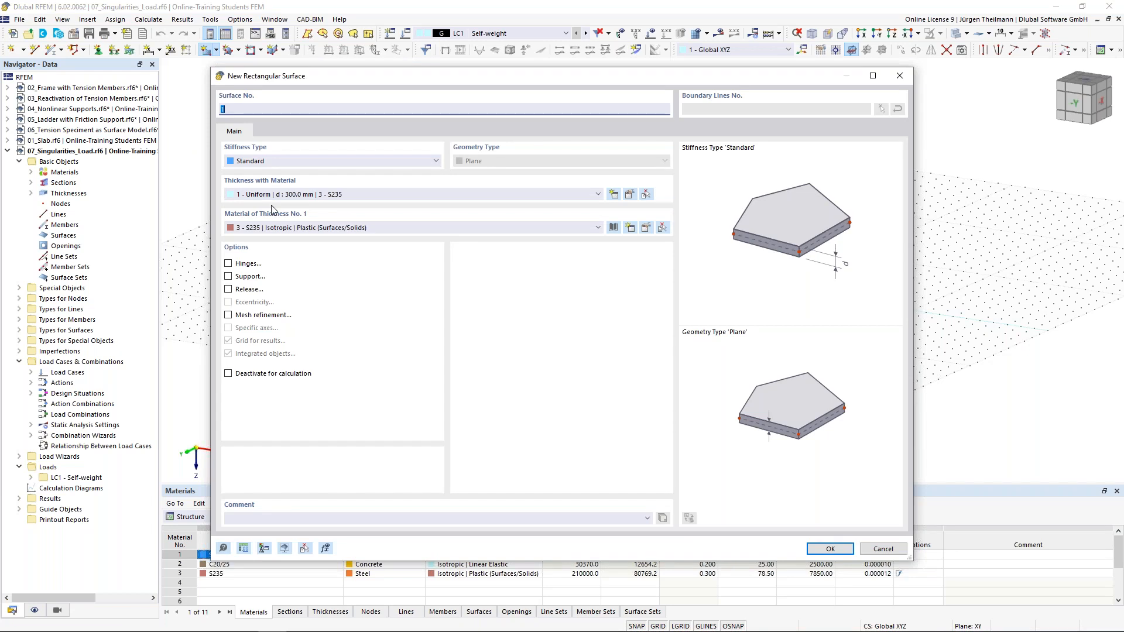
click(294, 194)
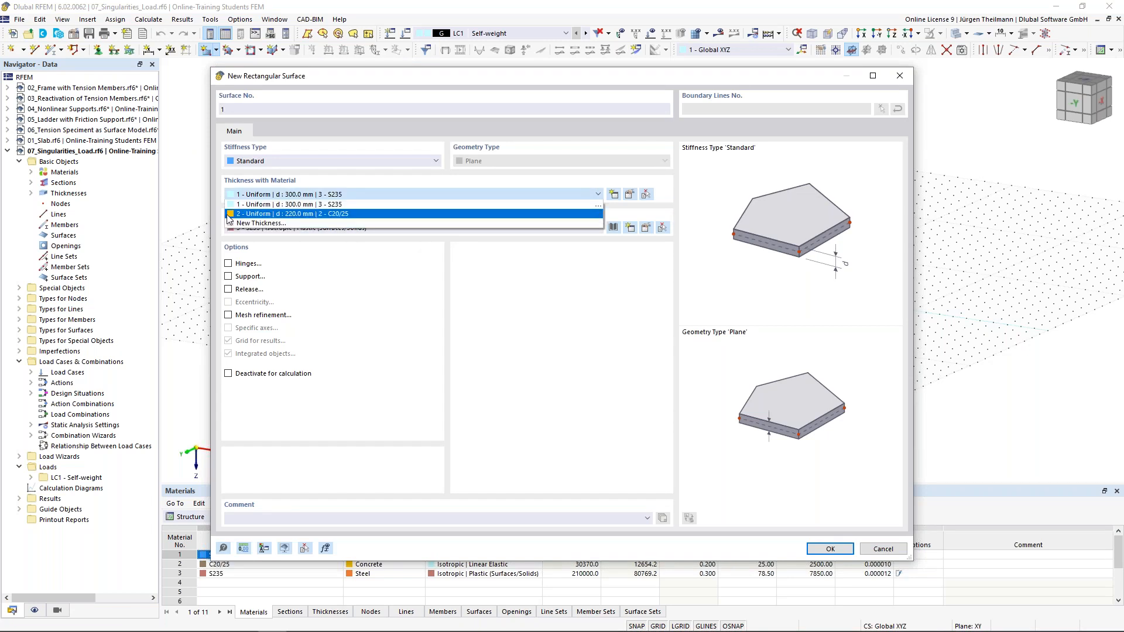
click(295, 227)
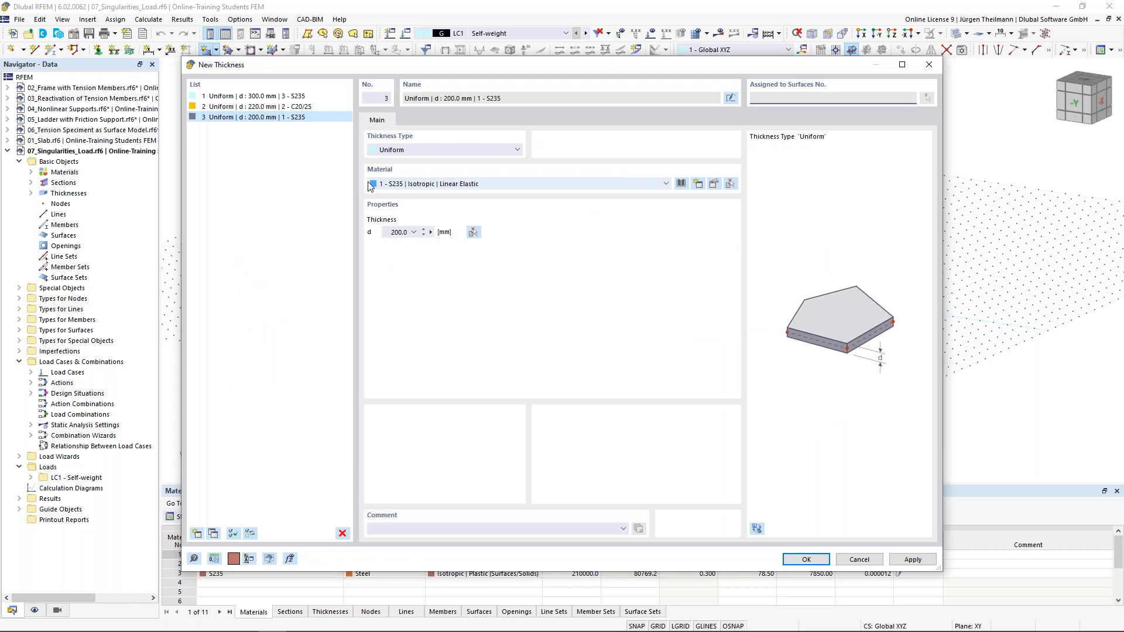
click(681, 184)
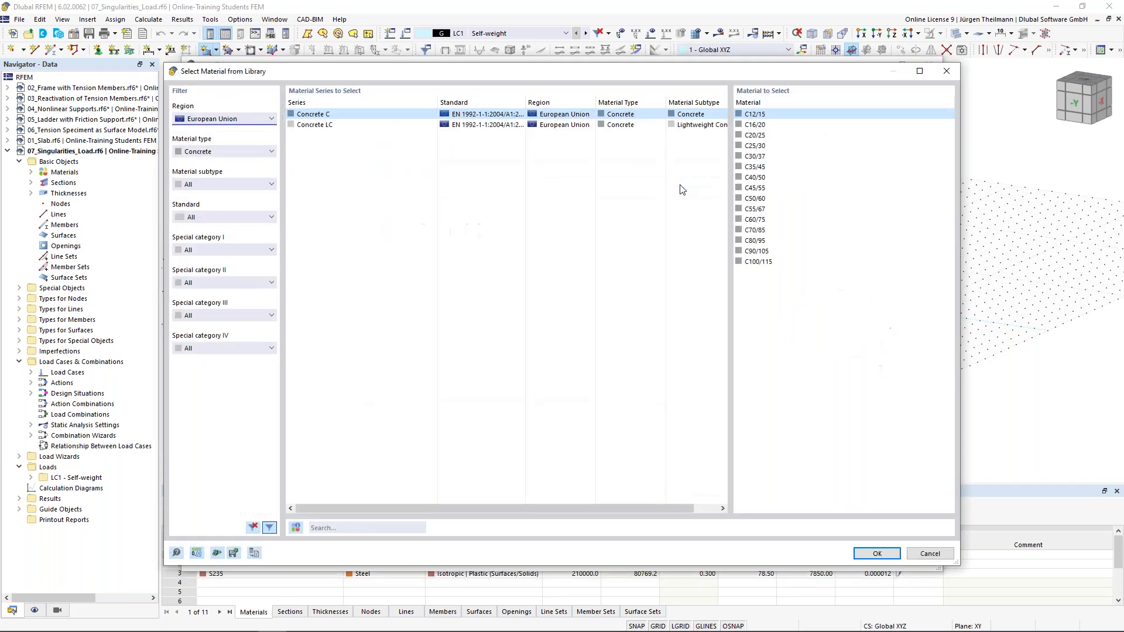
click(741, 157)
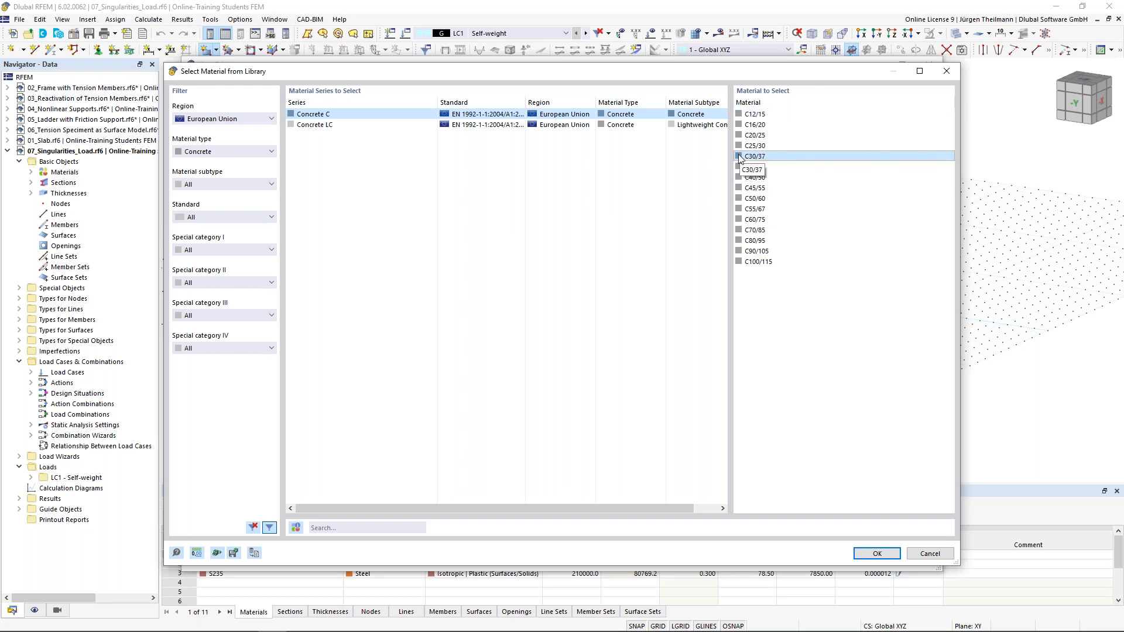
click(399, 528)
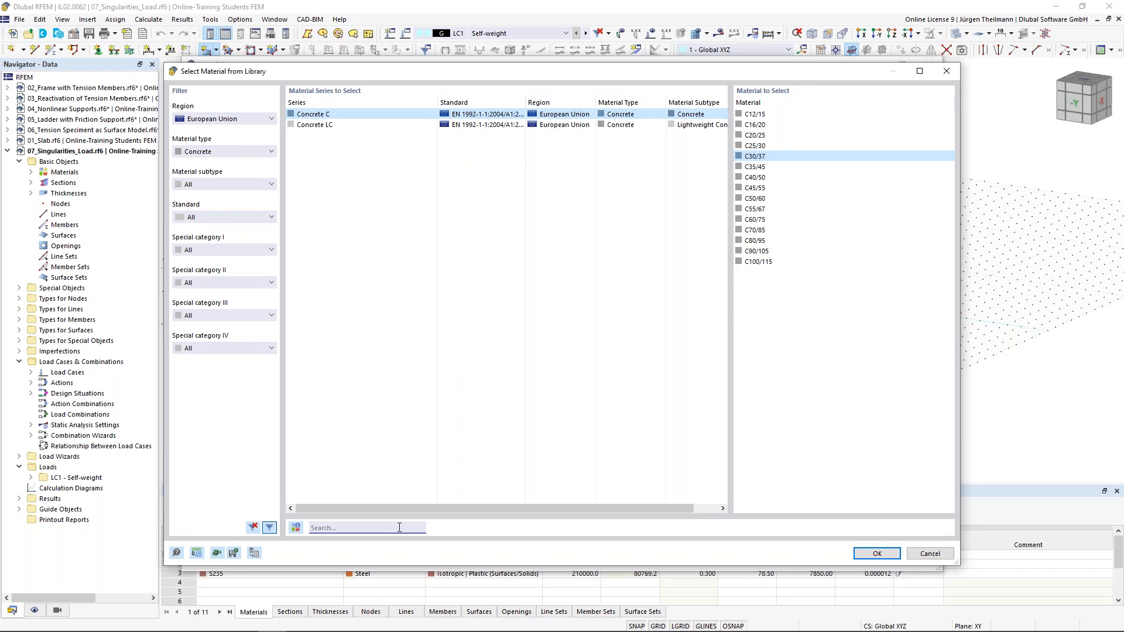
text(c3)
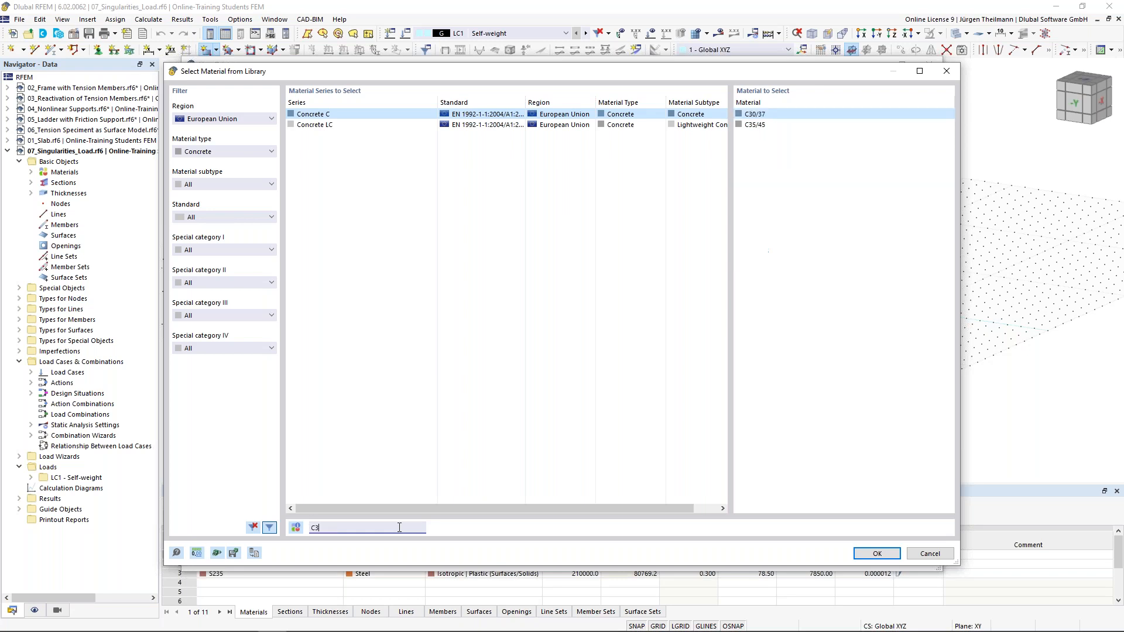
text(0/37)
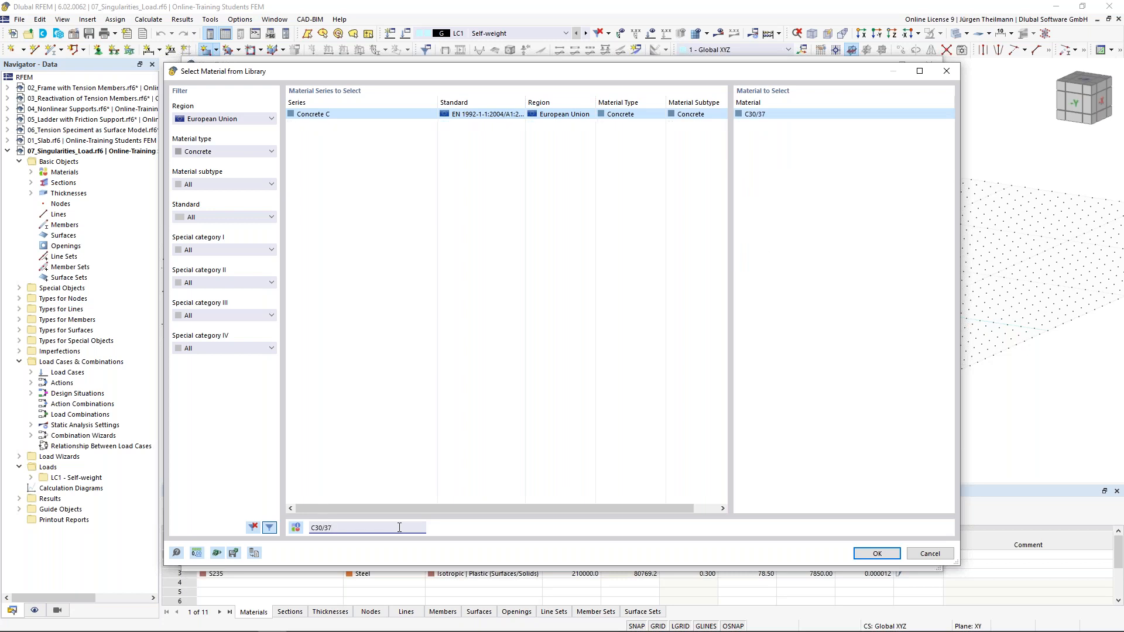
click(756, 114)
click(885, 555)
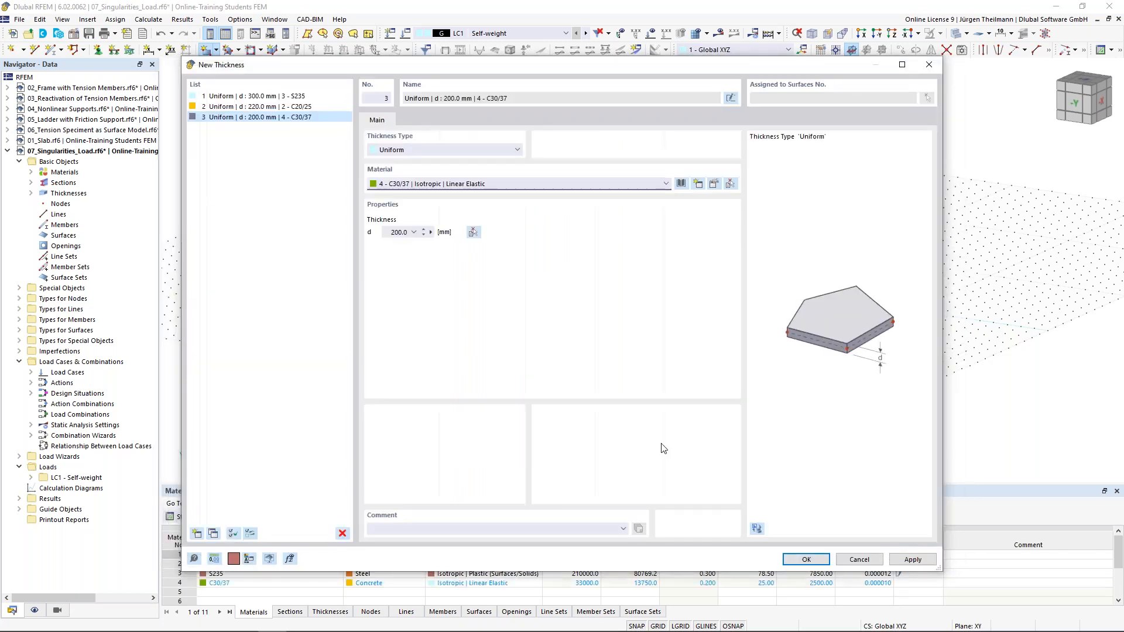
click(807, 560)
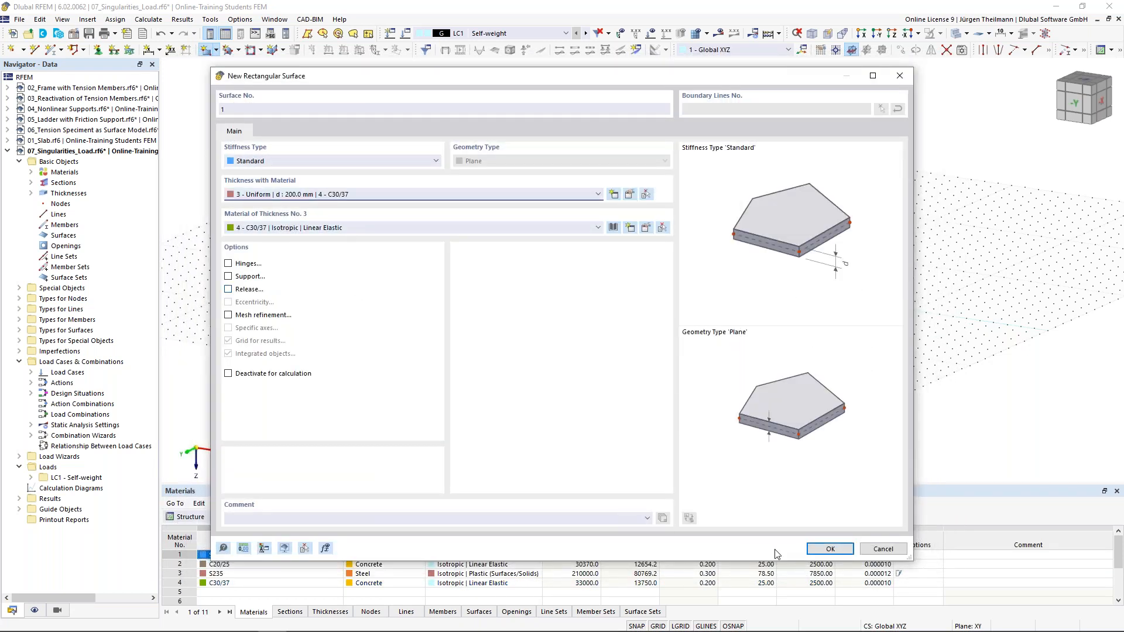
click(823, 549)
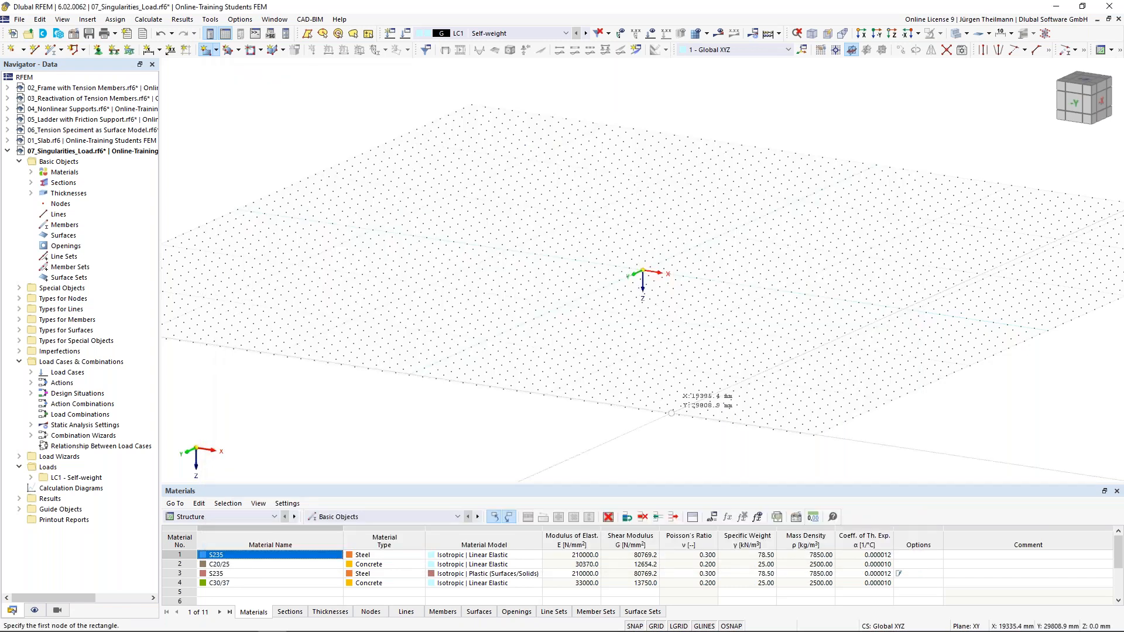
Draw the rectangular surface in plan view from the origin to X 8000 mm, Y 6000 mm.
click(892, 33)
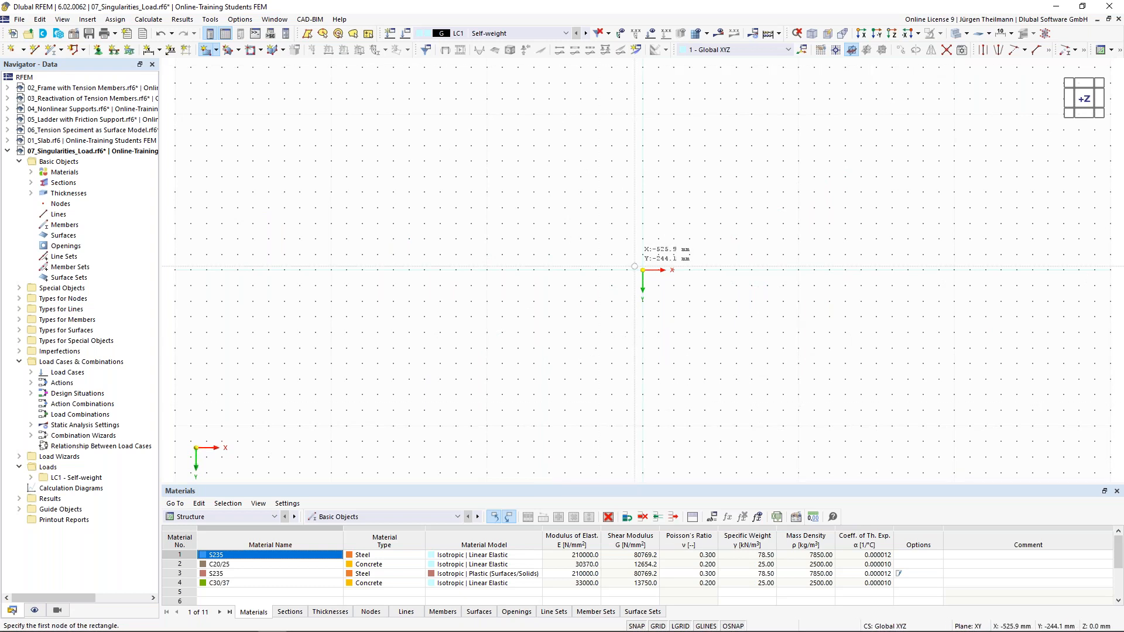
click(643, 270)
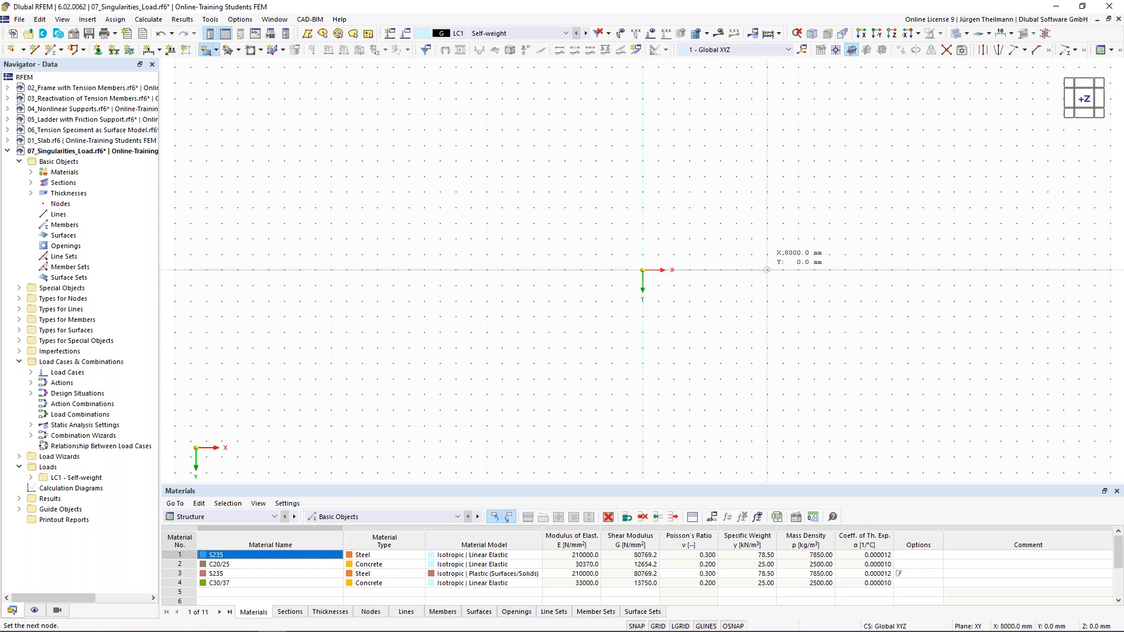
click(767, 364)
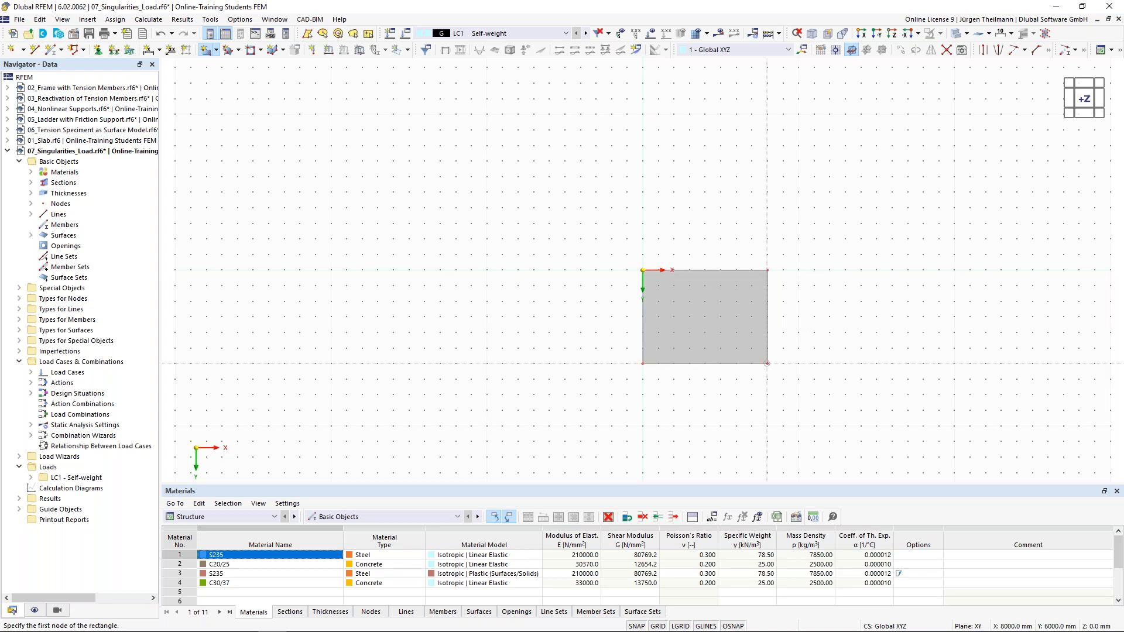
key(Escape)
middle_drag(811, 421, 605, 327)
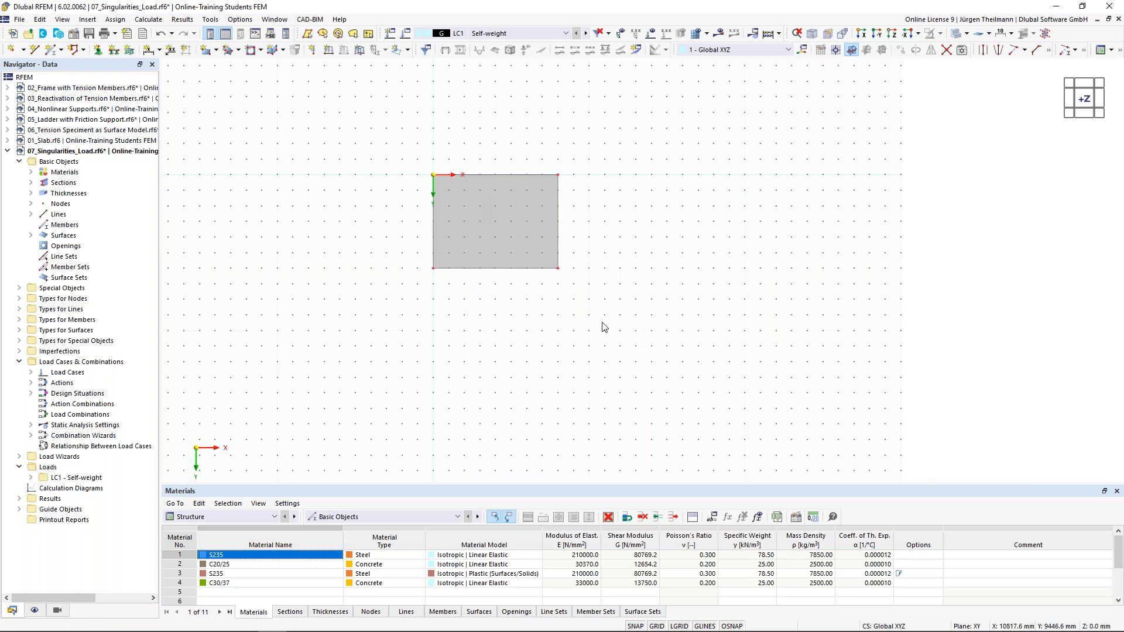
Place a node at the centre of the slab, at X 4000 mm, Y 3000 mm.
click(12, 51)
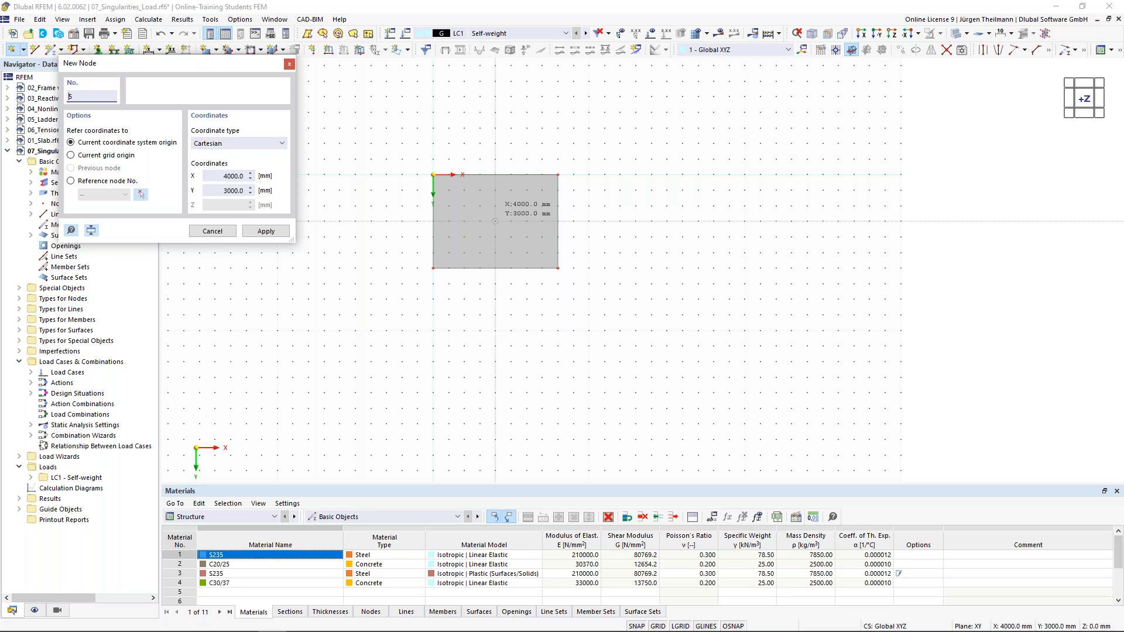
click(496, 222)
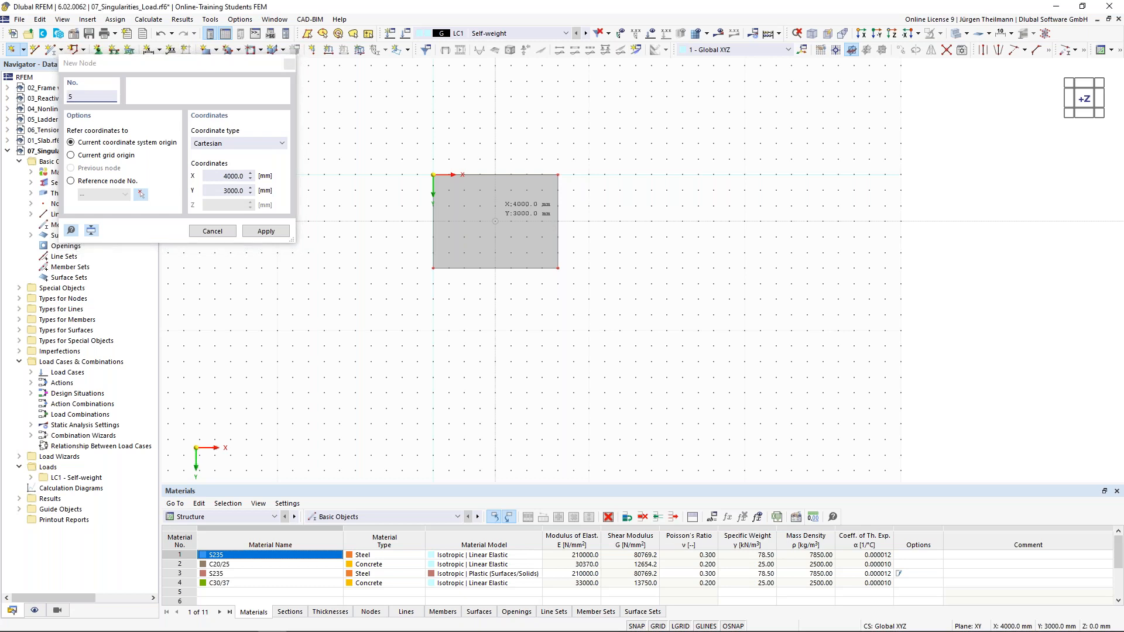
click(495, 222)
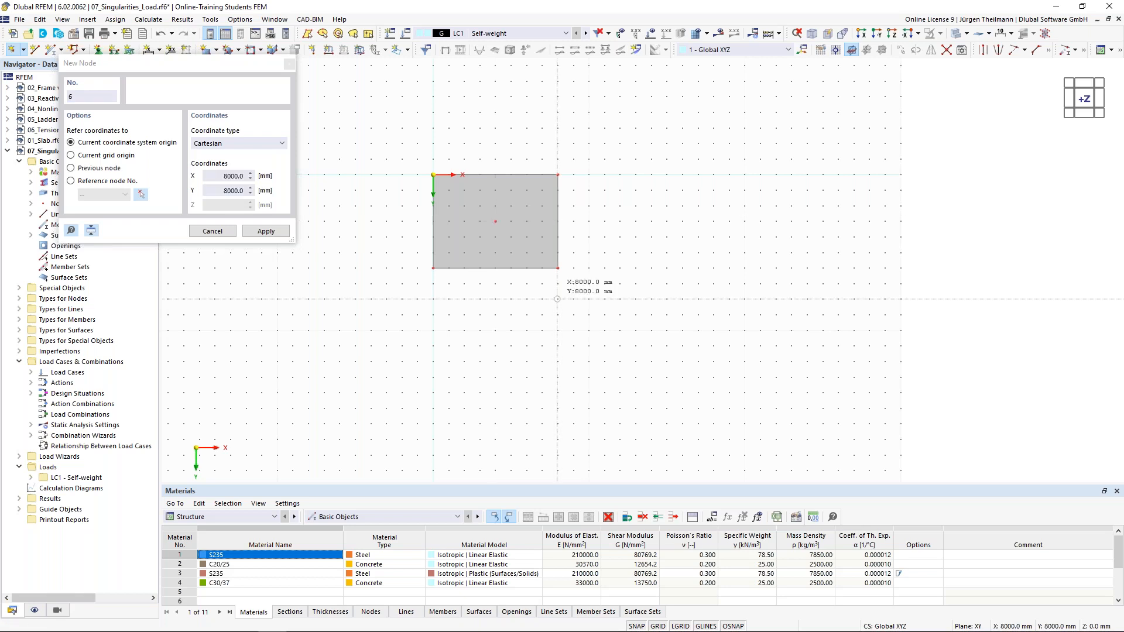
key(Escape)
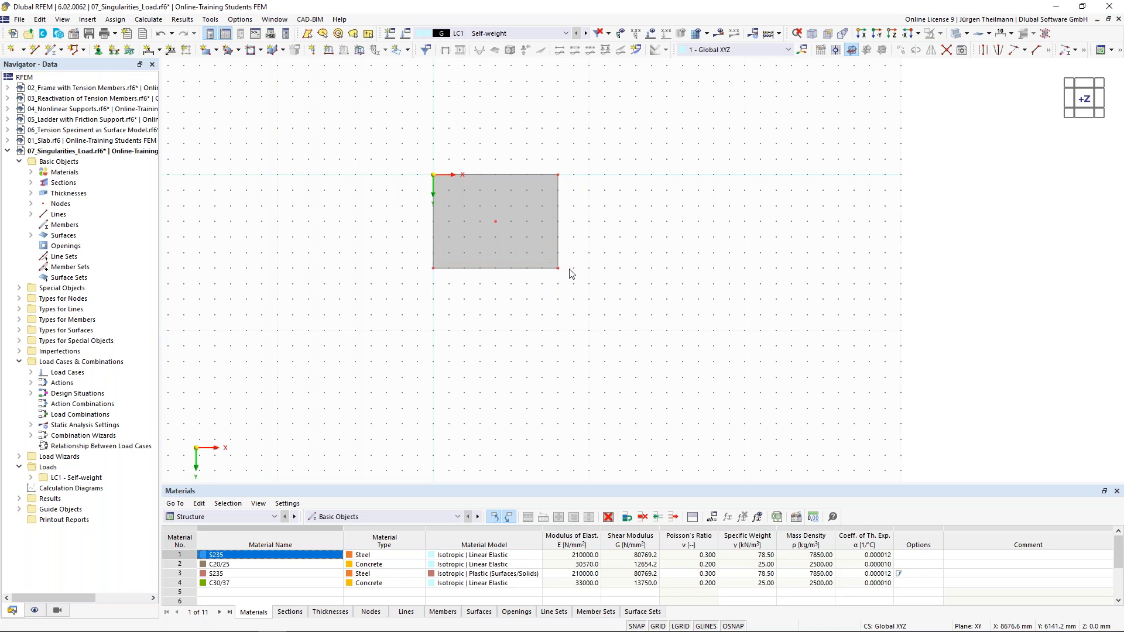
Assign the Hinged line support to all four boundary lines of the rectangular slab.
drag(375, 131, 741, 348)
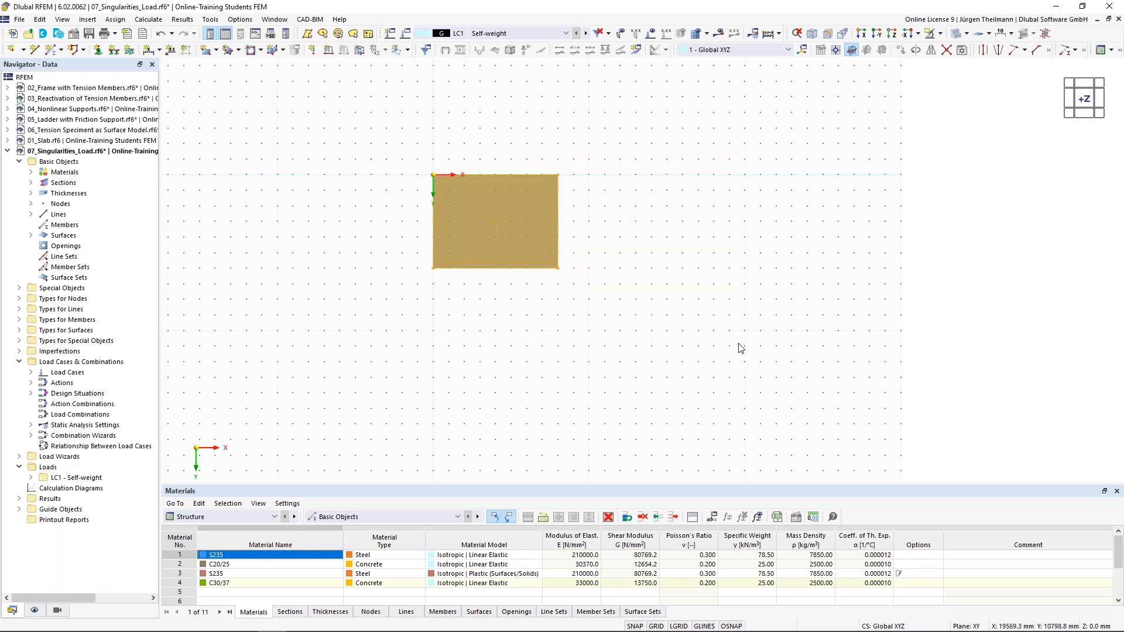
right_click(557, 225)
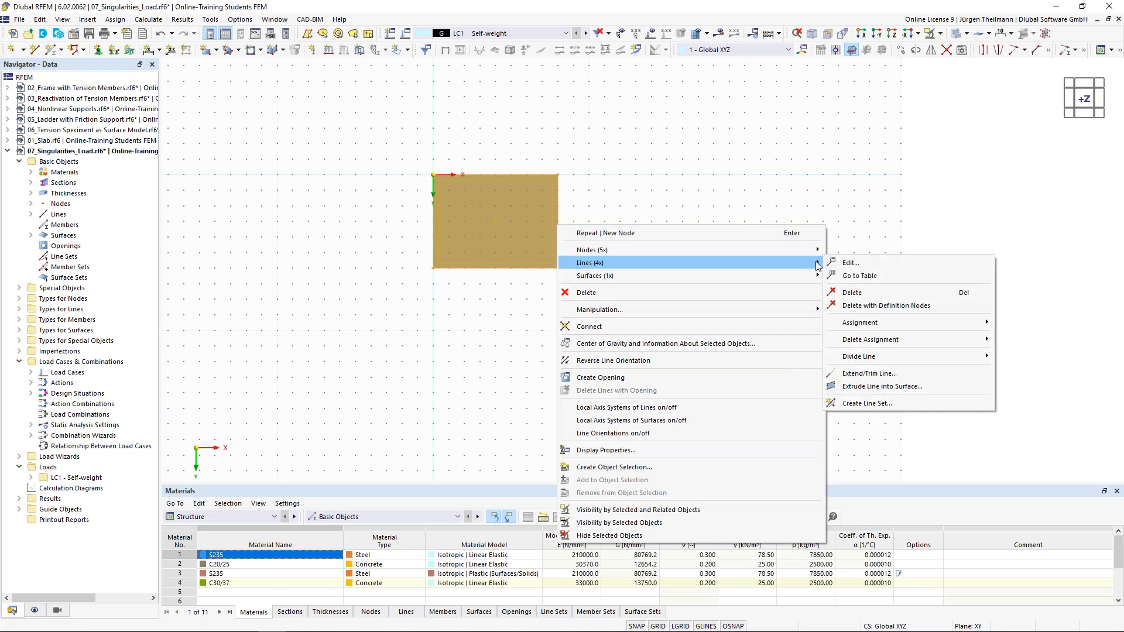
click(849, 266)
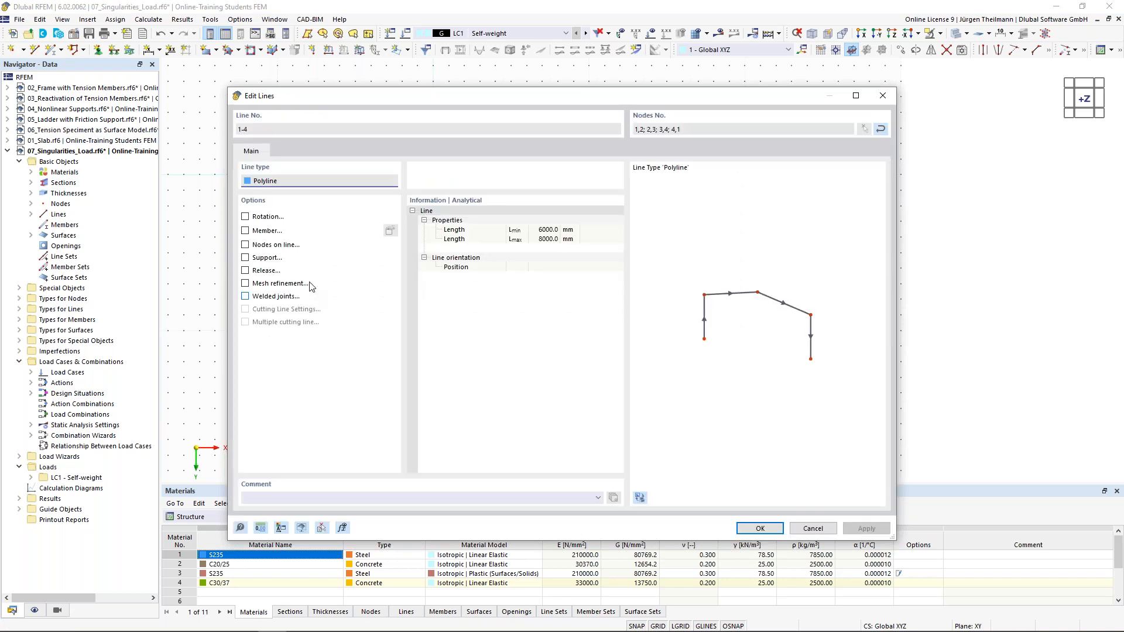
click(246, 258)
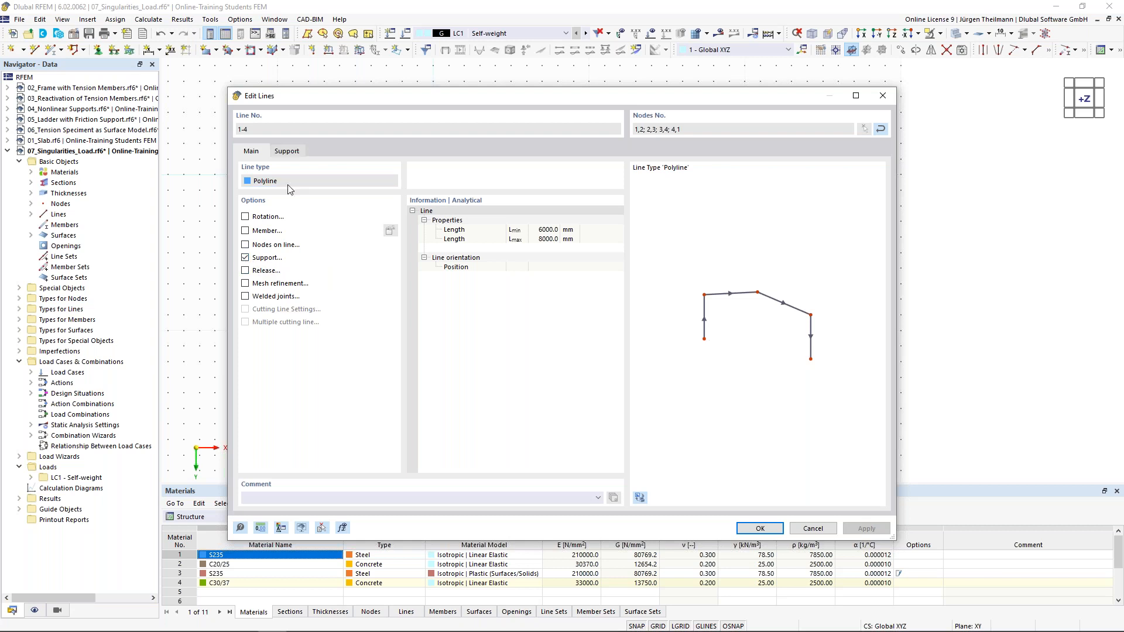
click(287, 151)
click(327, 200)
click(333, 216)
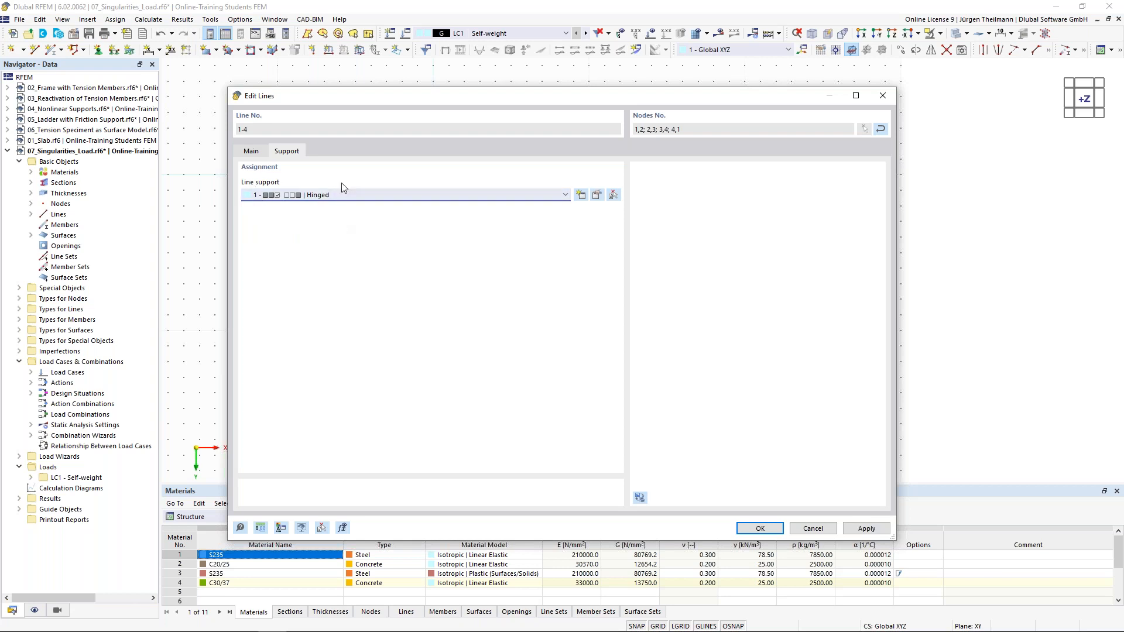
click(756, 530)
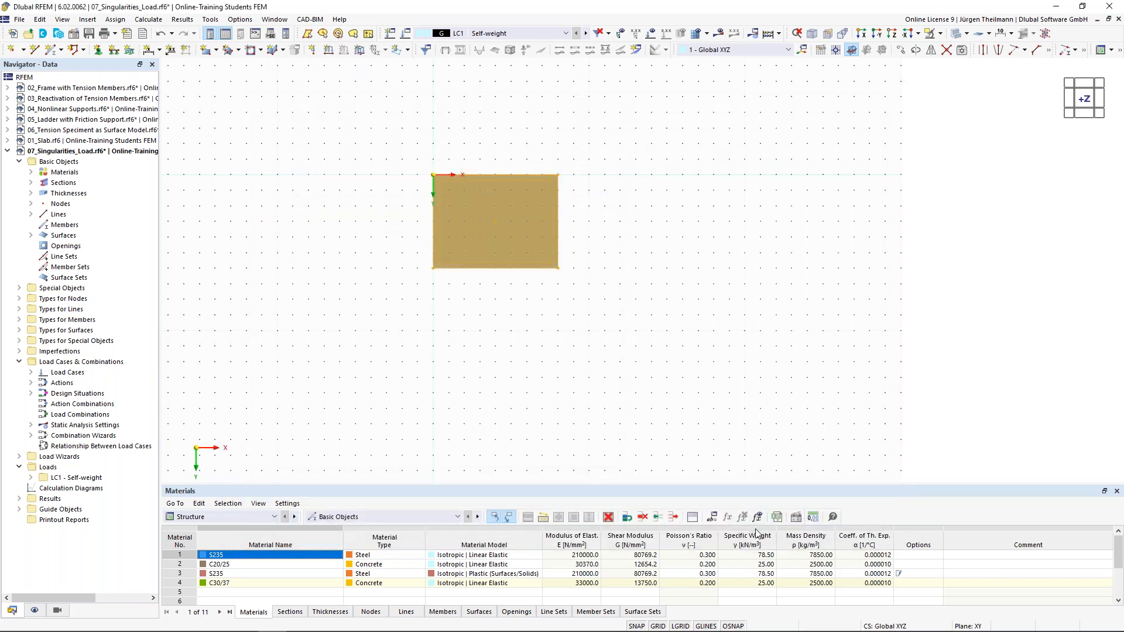
click(668, 236)
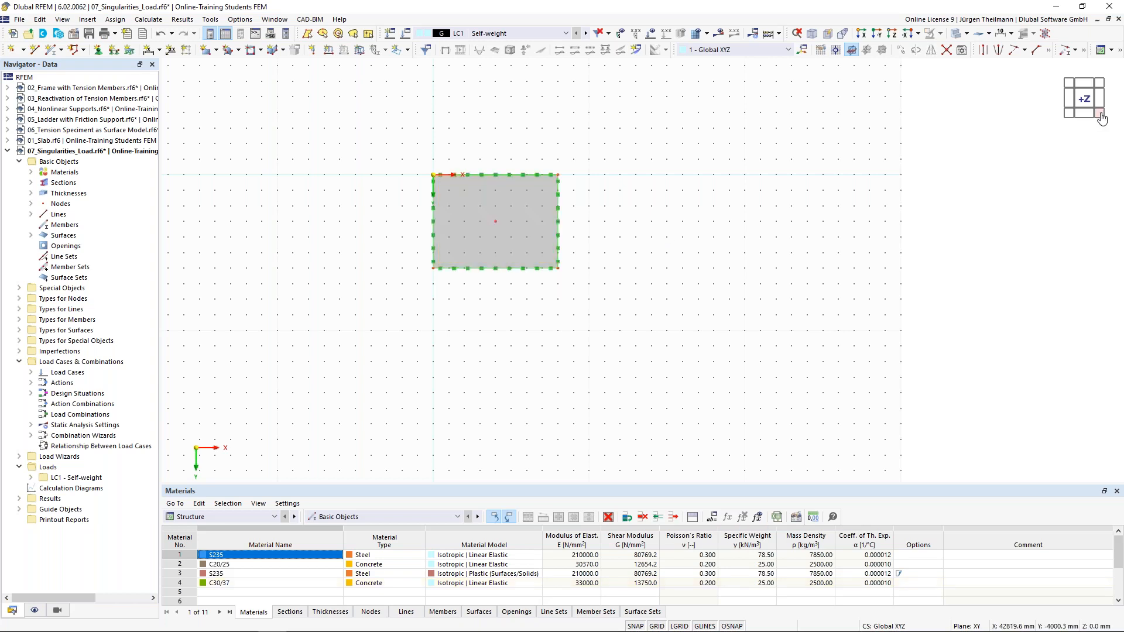
Show the supported slab in an isometric view with free space around it.
click(1100, 114)
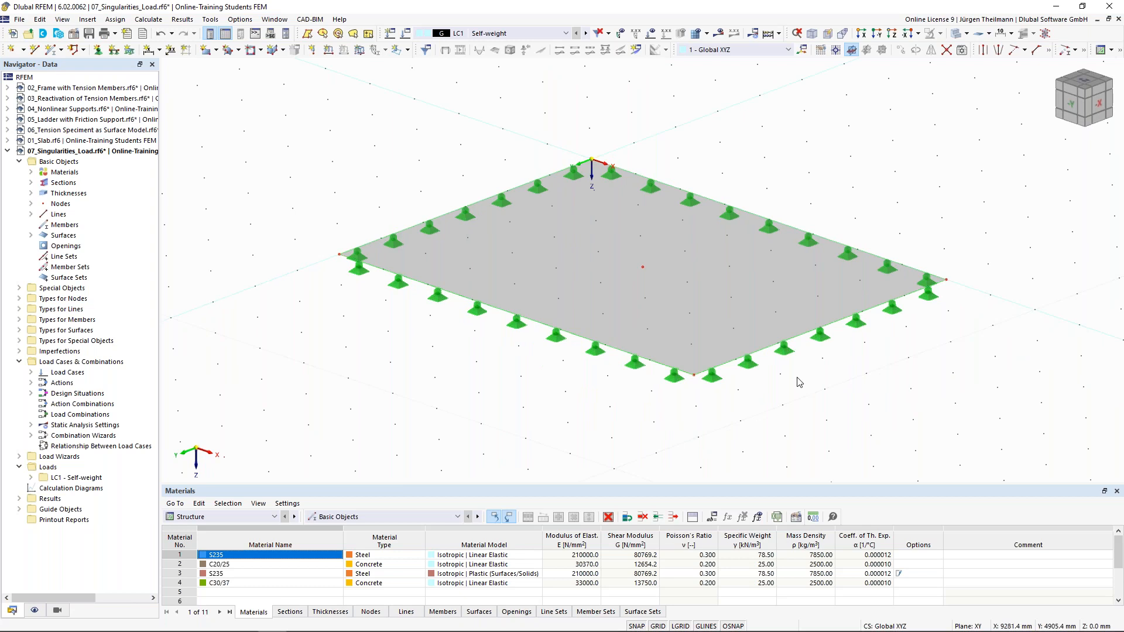
scroll(800, 382, down, 1)
middle_drag(798, 380, 743, 359)
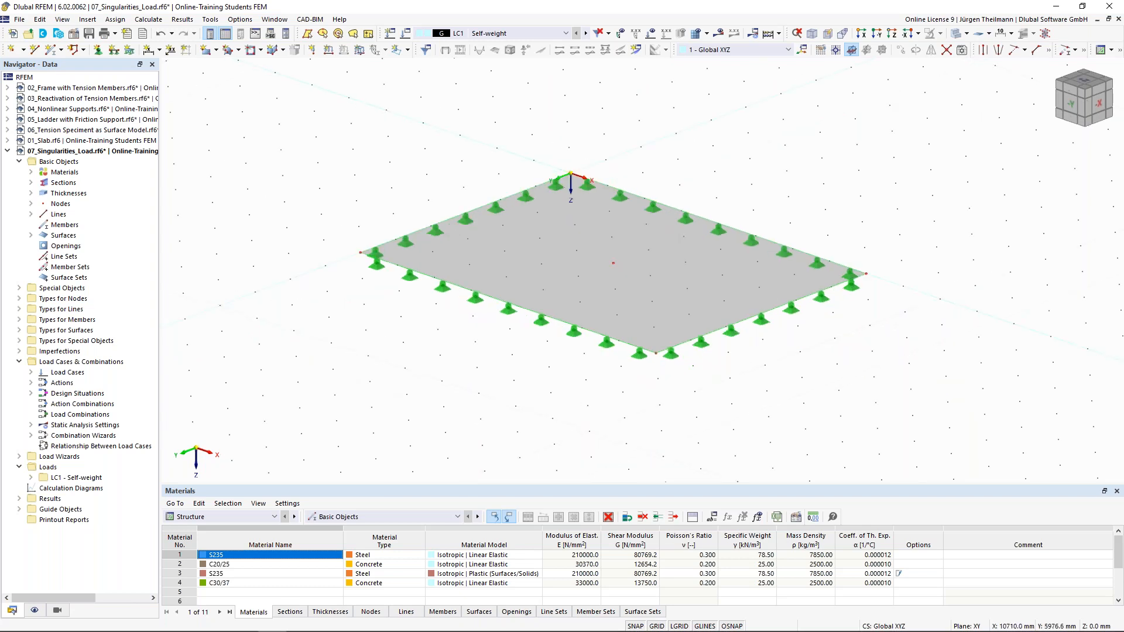
scroll(756, 387, down, 1)
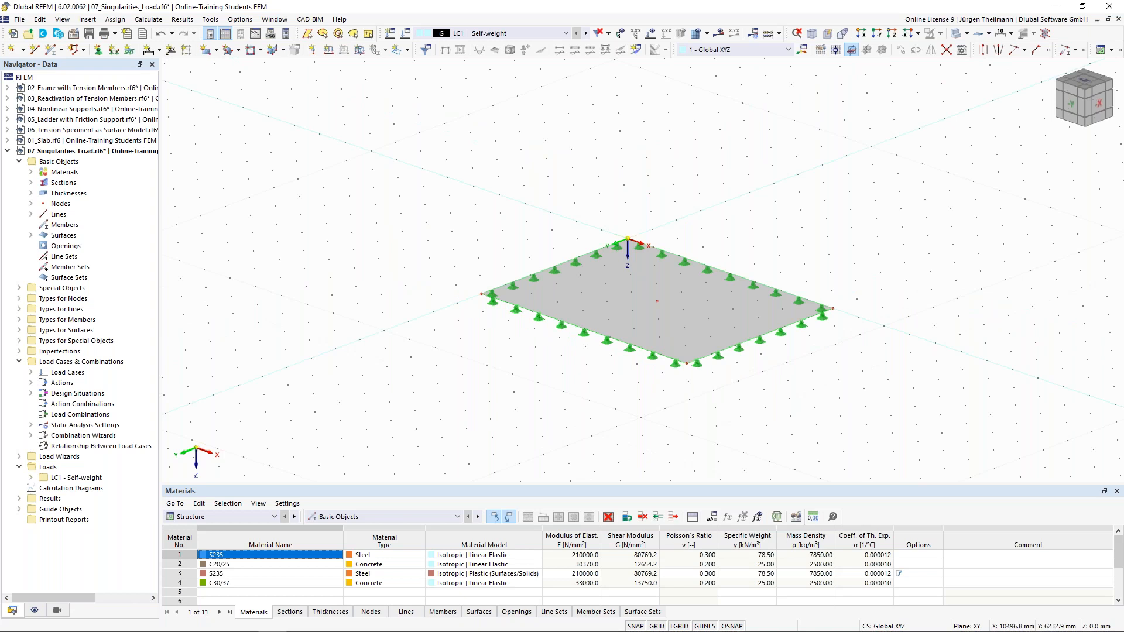
middle_drag(746, 388, 644, 318)
drag(311, 121, 774, 361)
click(902, 51)
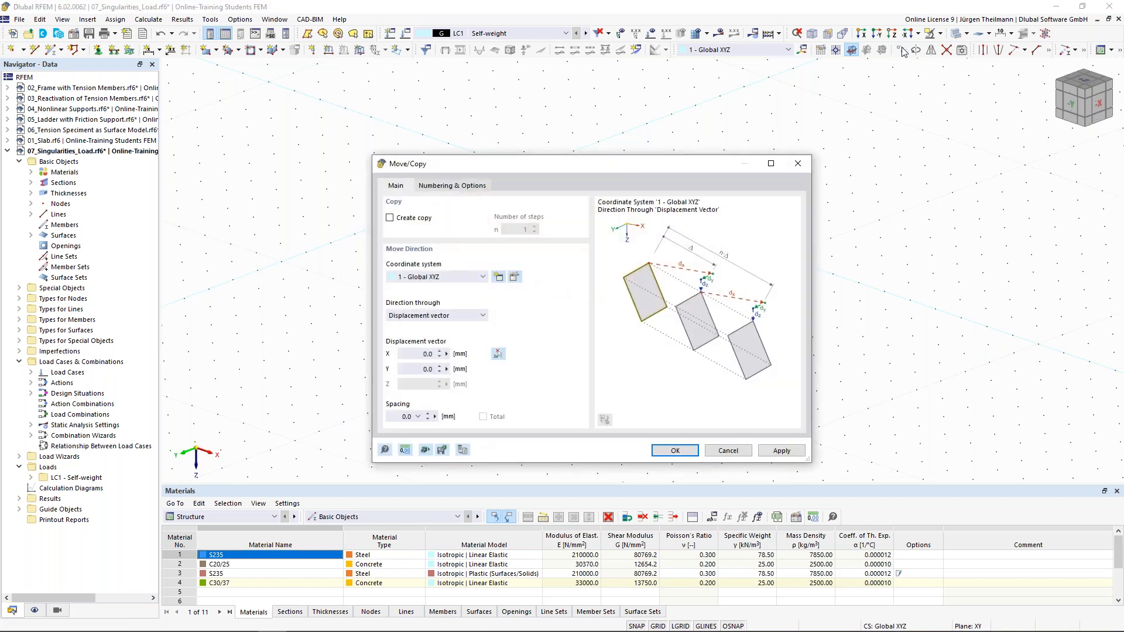
click(728, 451)
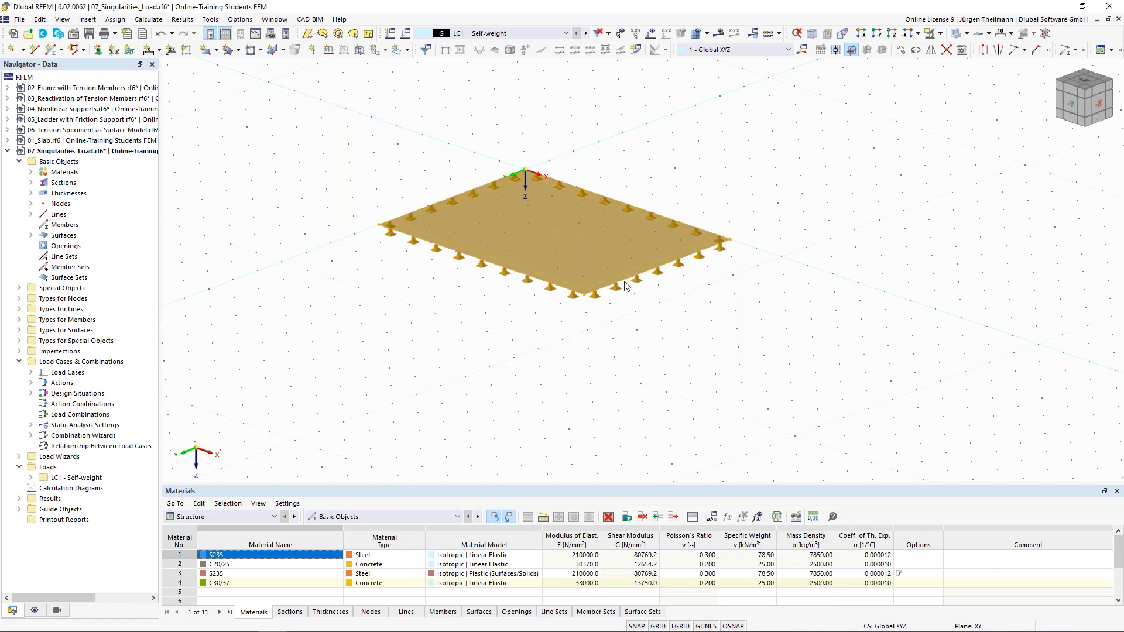
click(297, 95)
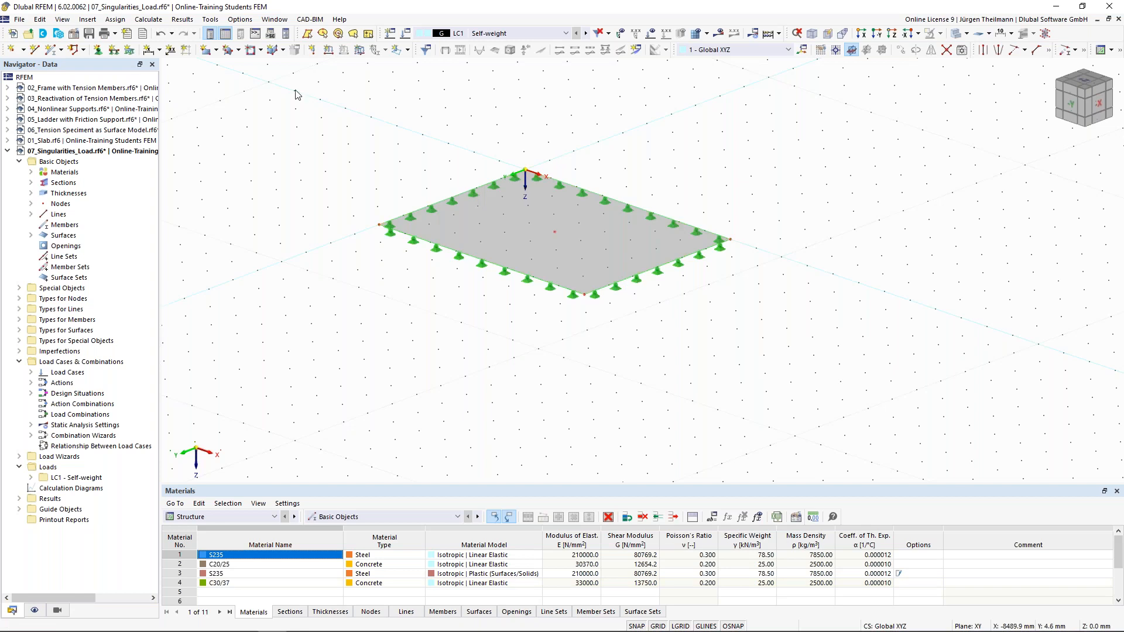
Check the line support assigned to the slab's four boundary lines and keep it as Hinged.
drag(256, 85, 797, 384)
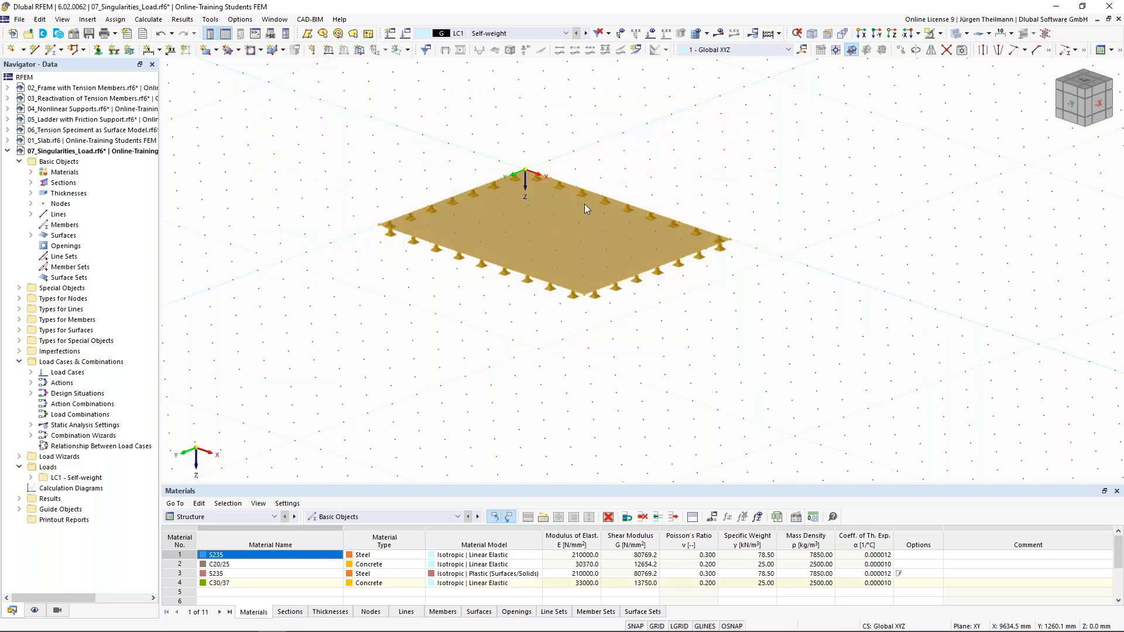
right_click(624, 283)
mouse_move(692, 316)
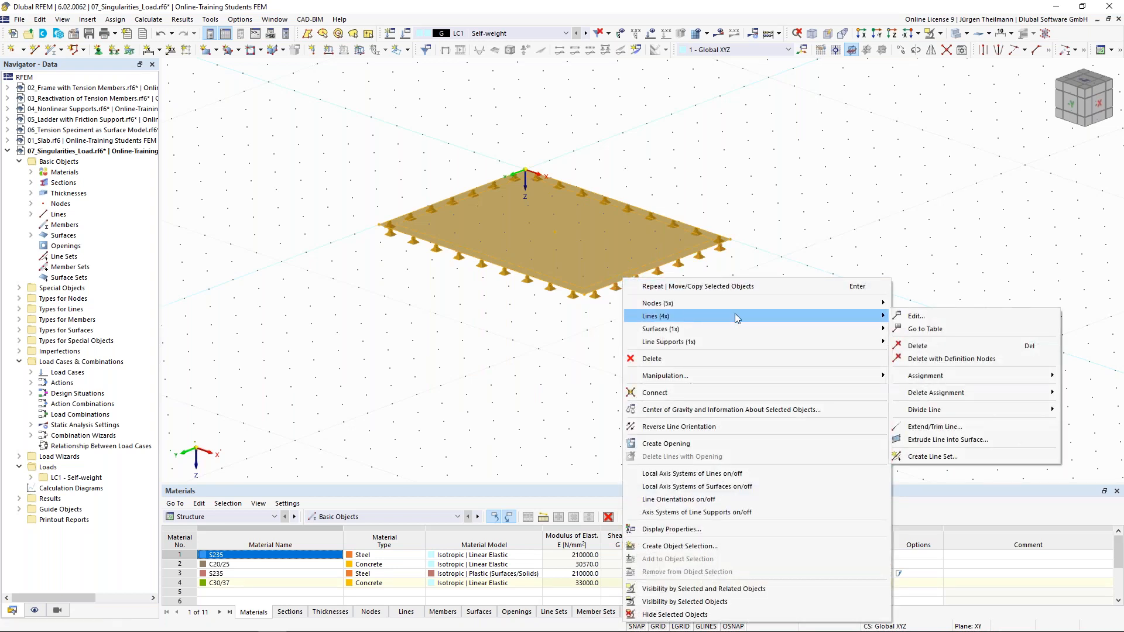
click(930, 316)
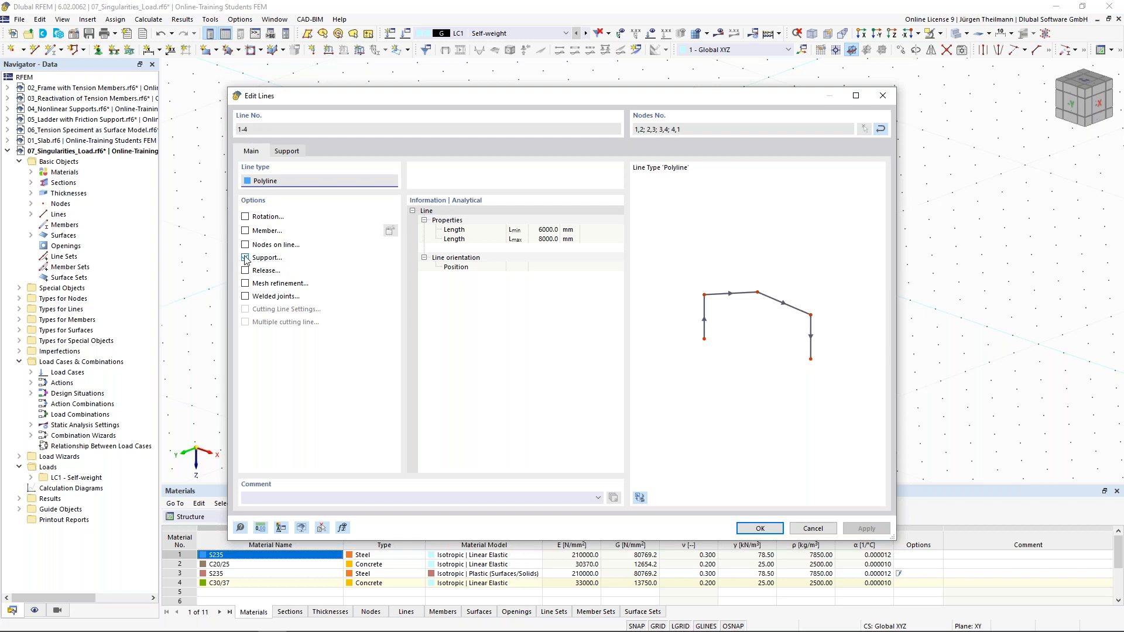
click(287, 151)
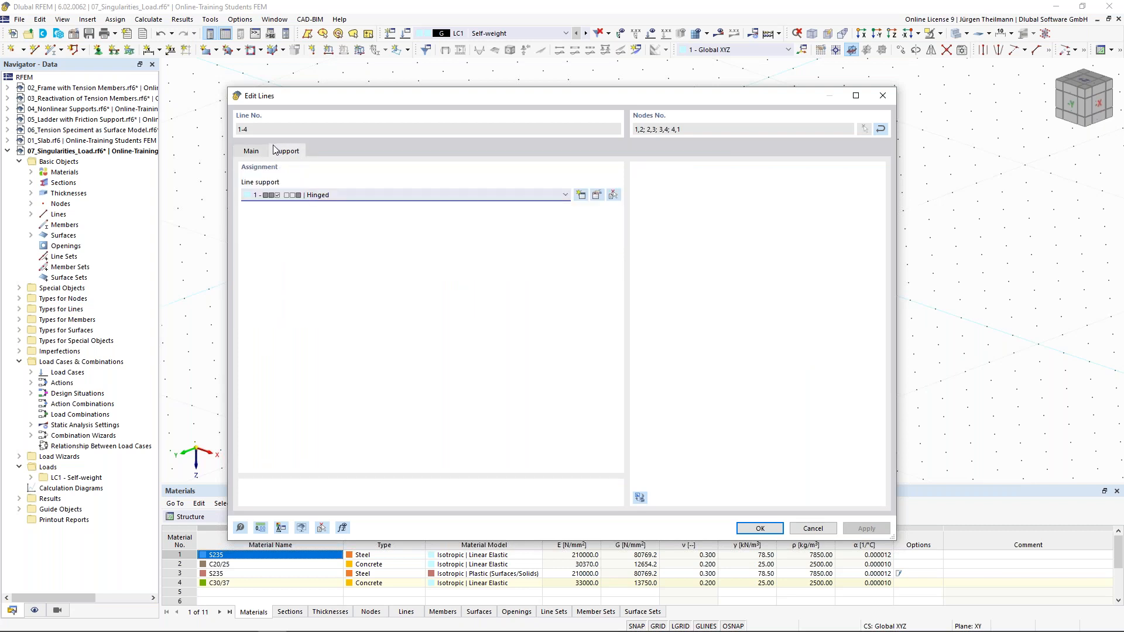
click(566, 195)
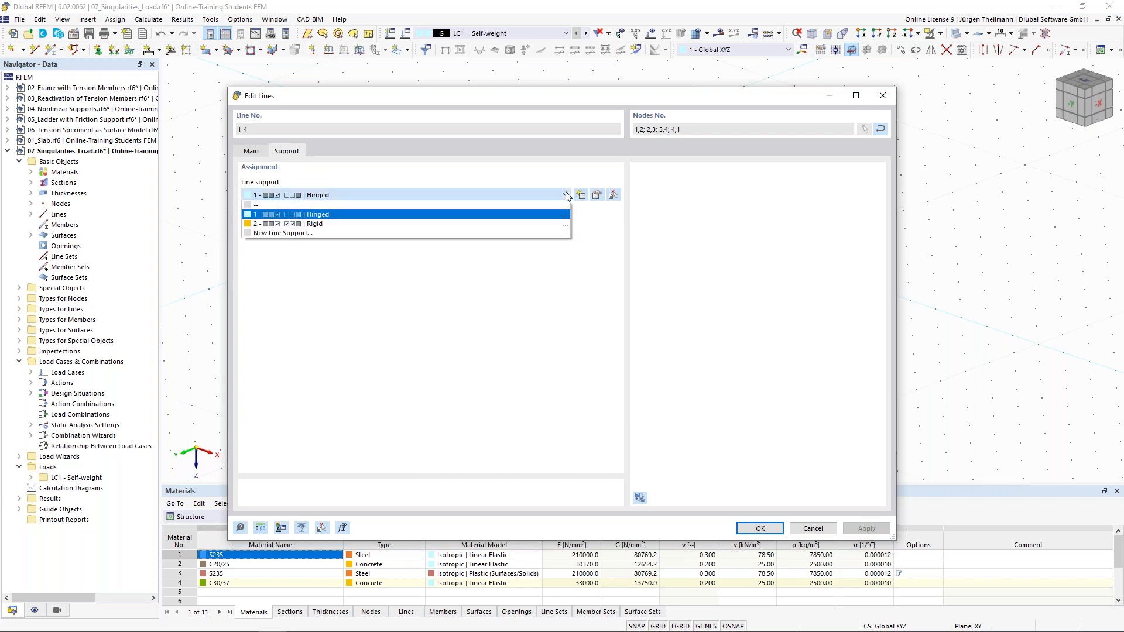
click(337, 216)
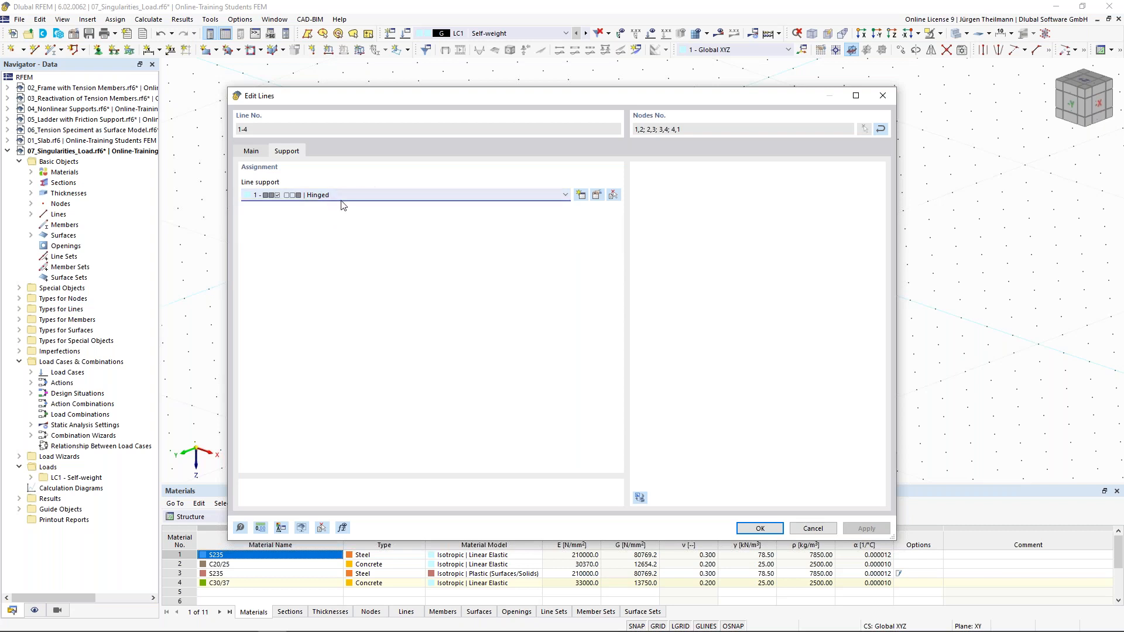
click(750, 530)
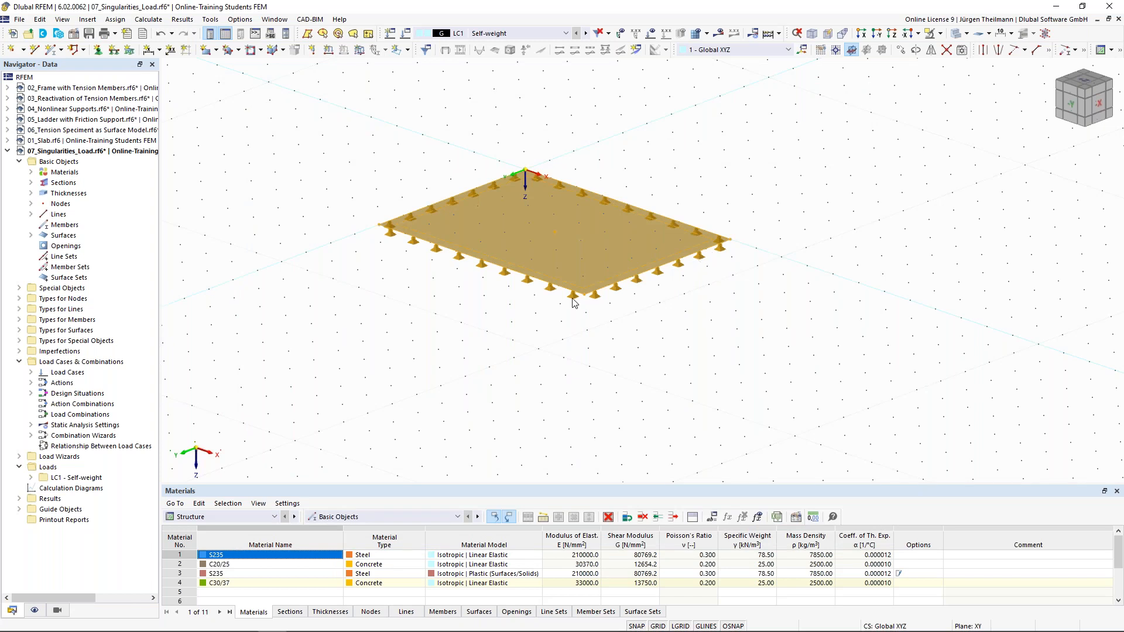
click(415, 307)
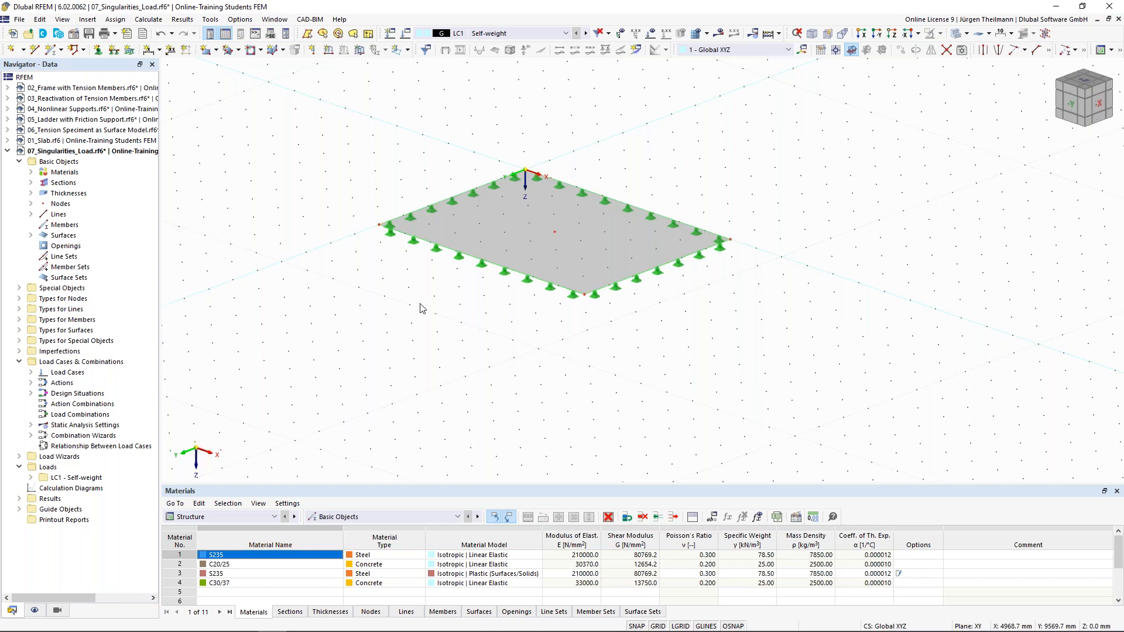
Copy the entire slab with its supports in 3 steps, using a displacement of 10000 mm in X and 0 mm in Y.
key(ctrl+a)
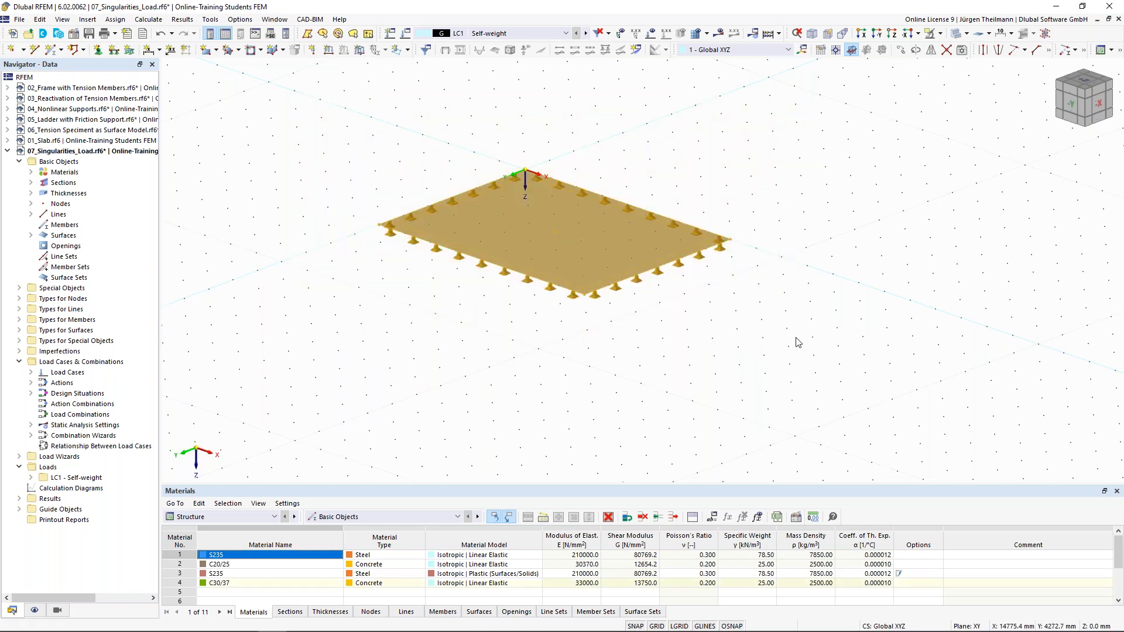
middle_drag(776, 343, 662, 284)
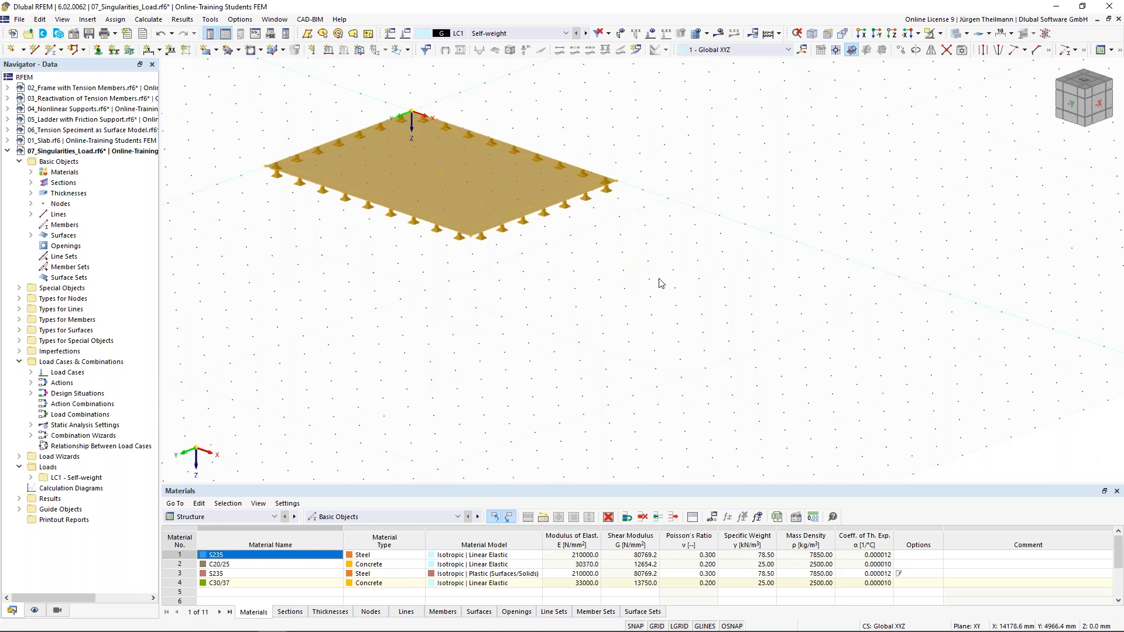
click(901, 50)
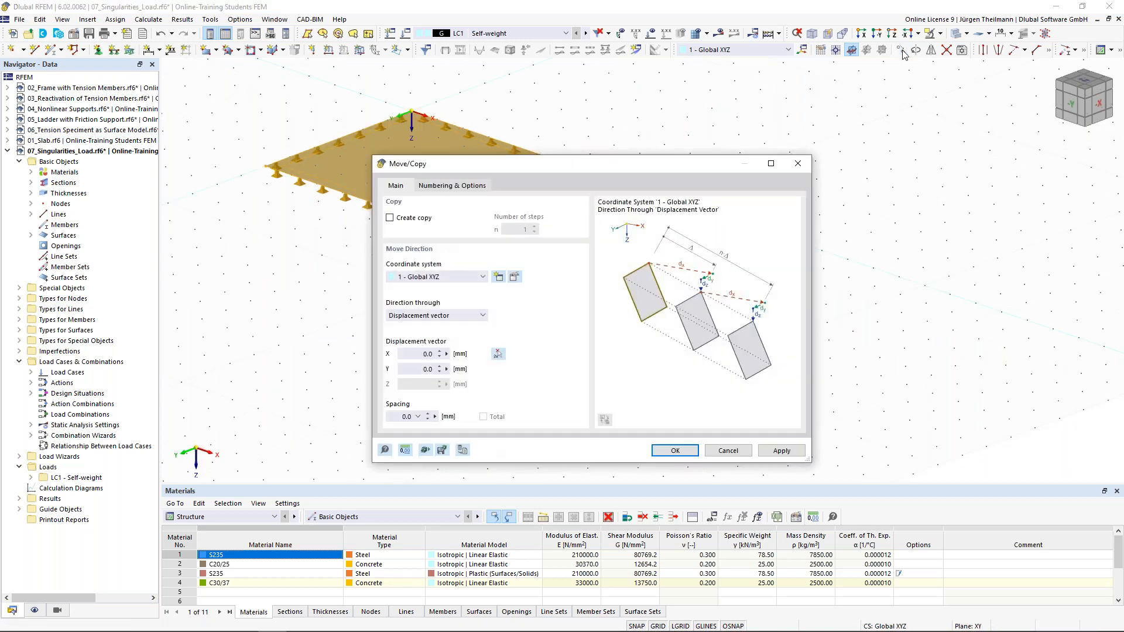
click(390, 219)
double_click(534, 226)
click(424, 354)
click(498, 355)
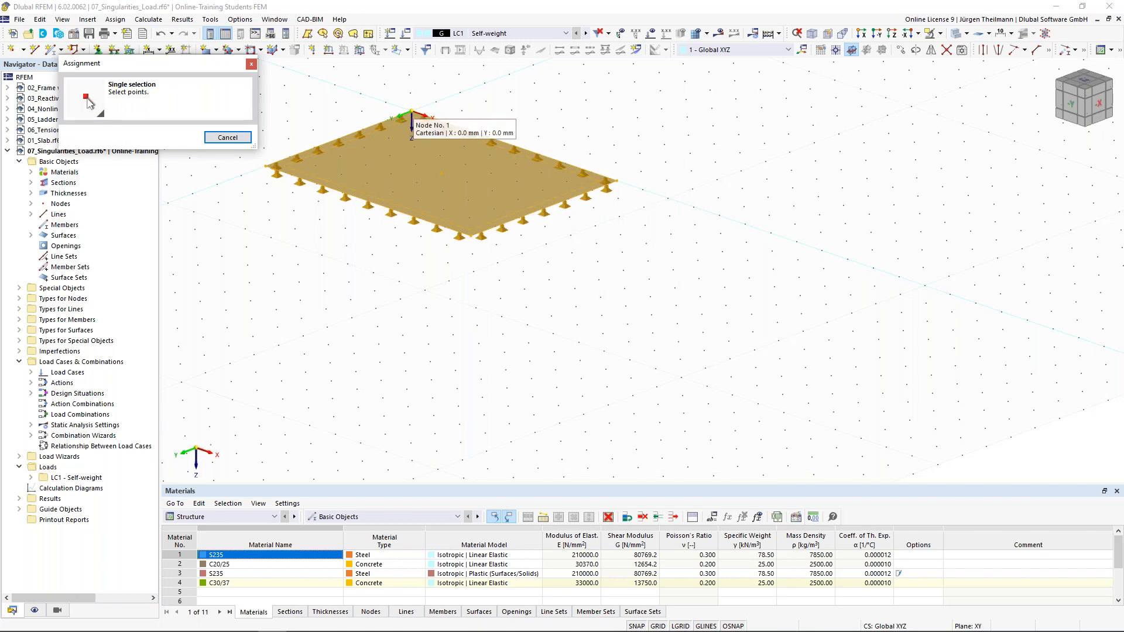
click(412, 111)
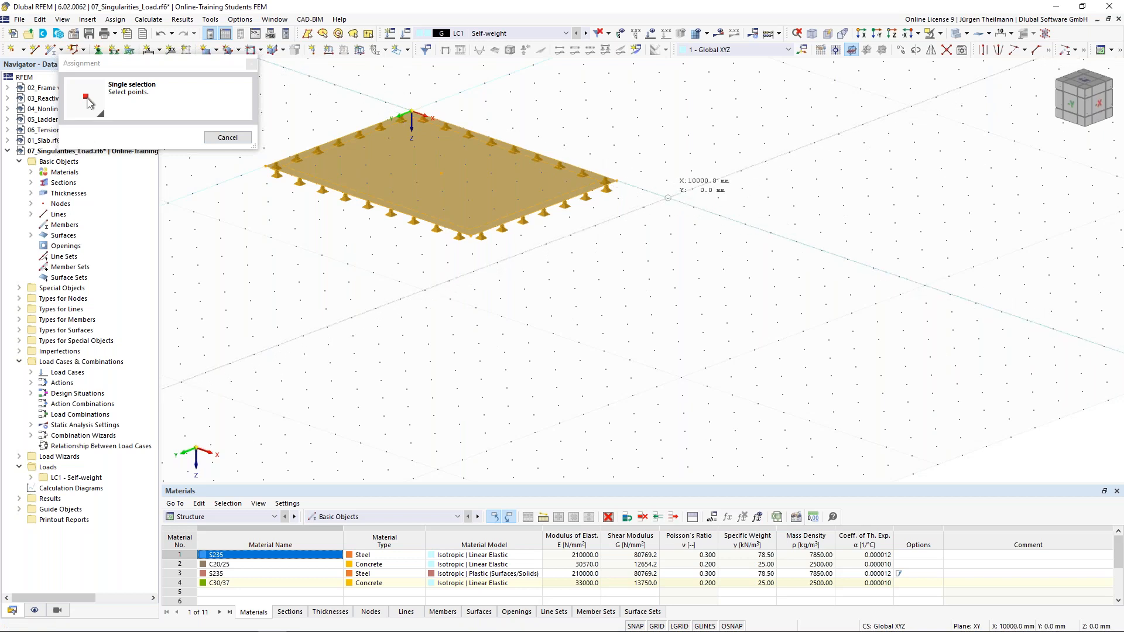
click(668, 197)
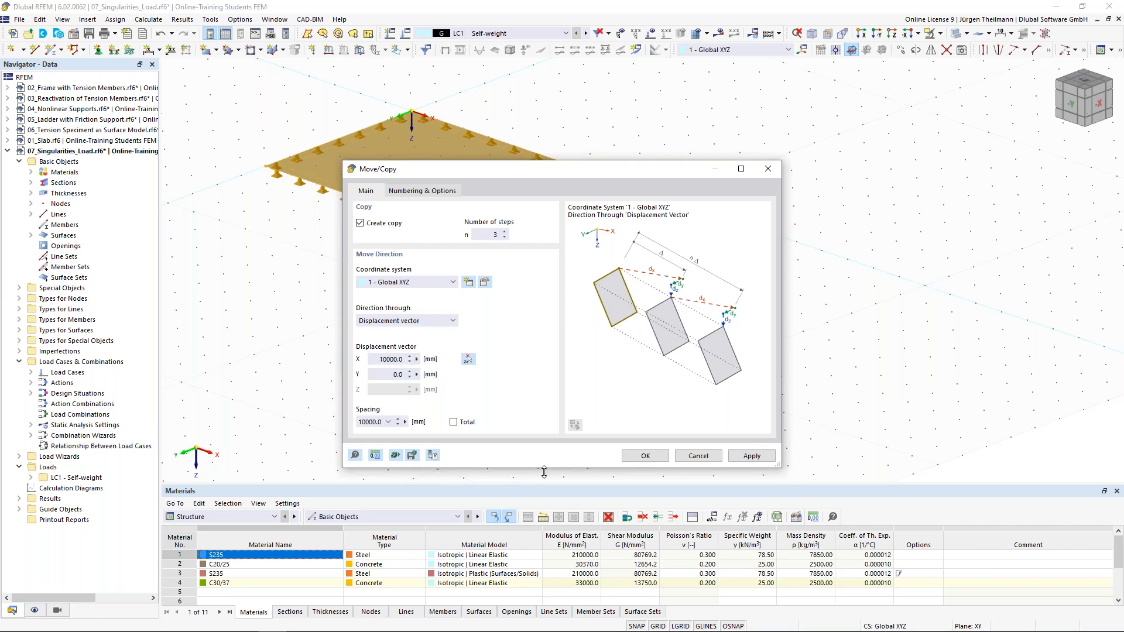
click(634, 457)
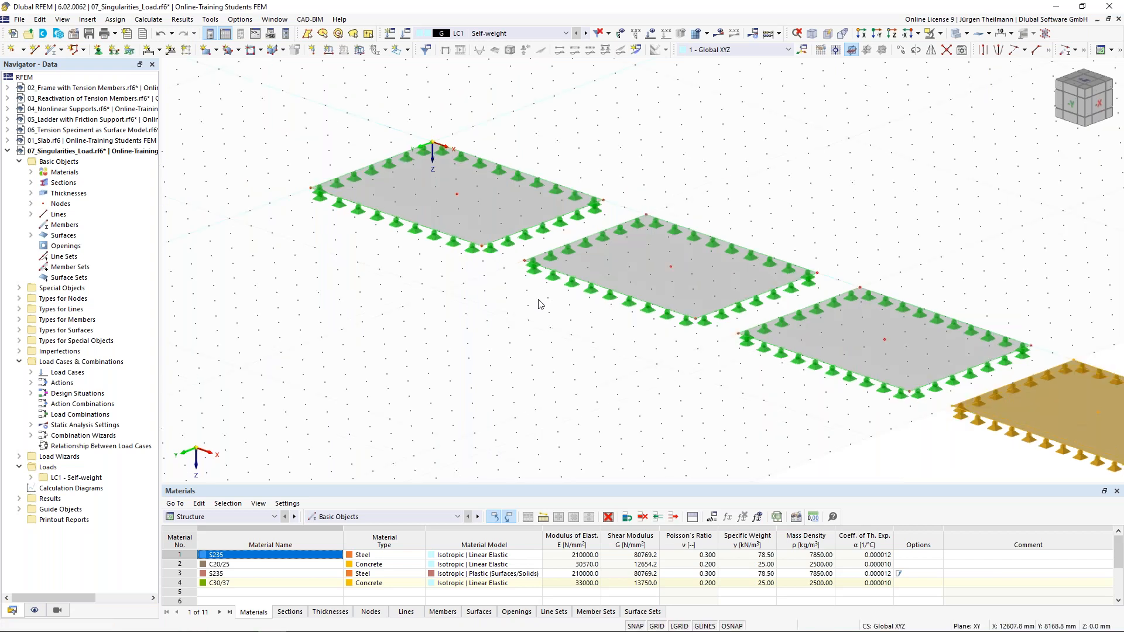
Deselect the last slab copy and hide the grid in the work area.
middle_drag(601, 378, 565, 333)
scroll(565, 332, down, 2)
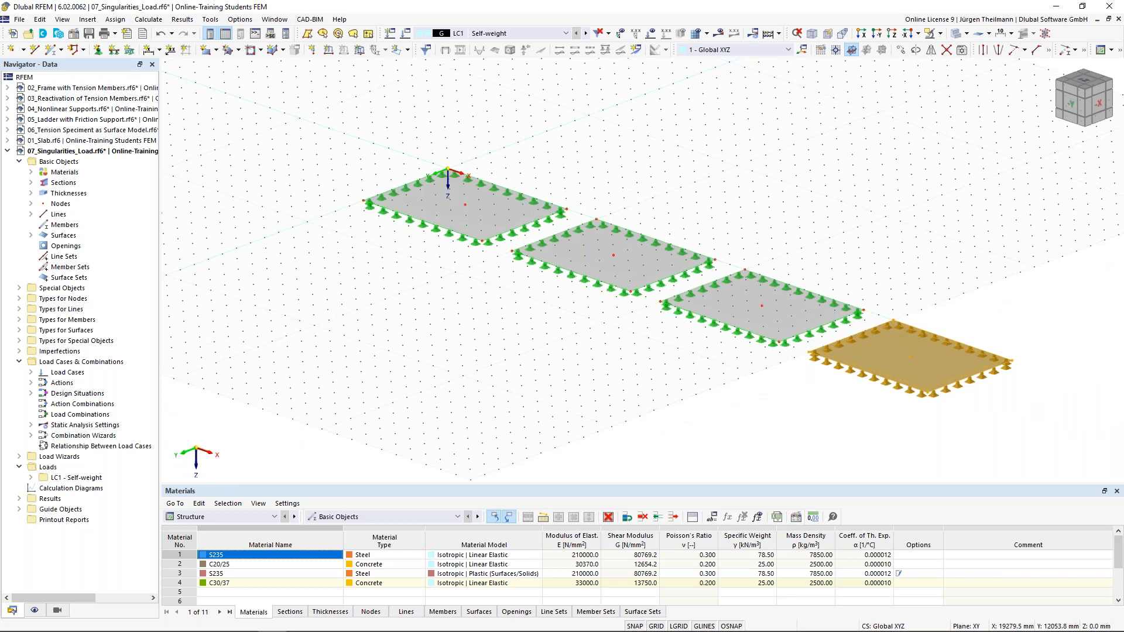
click(576, 327)
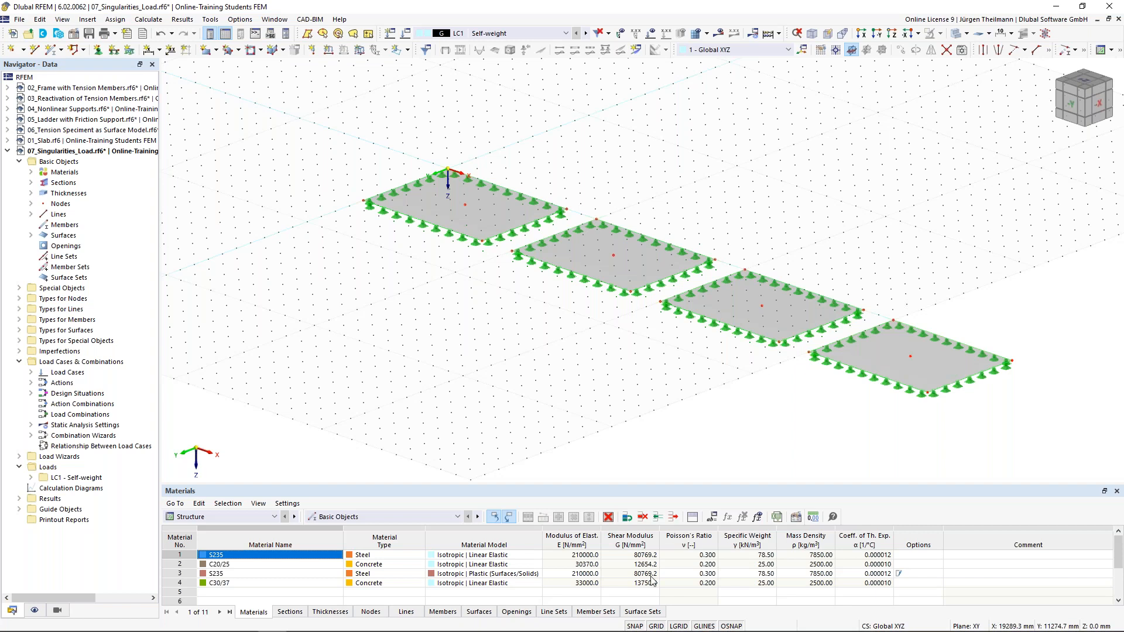
click(658, 627)
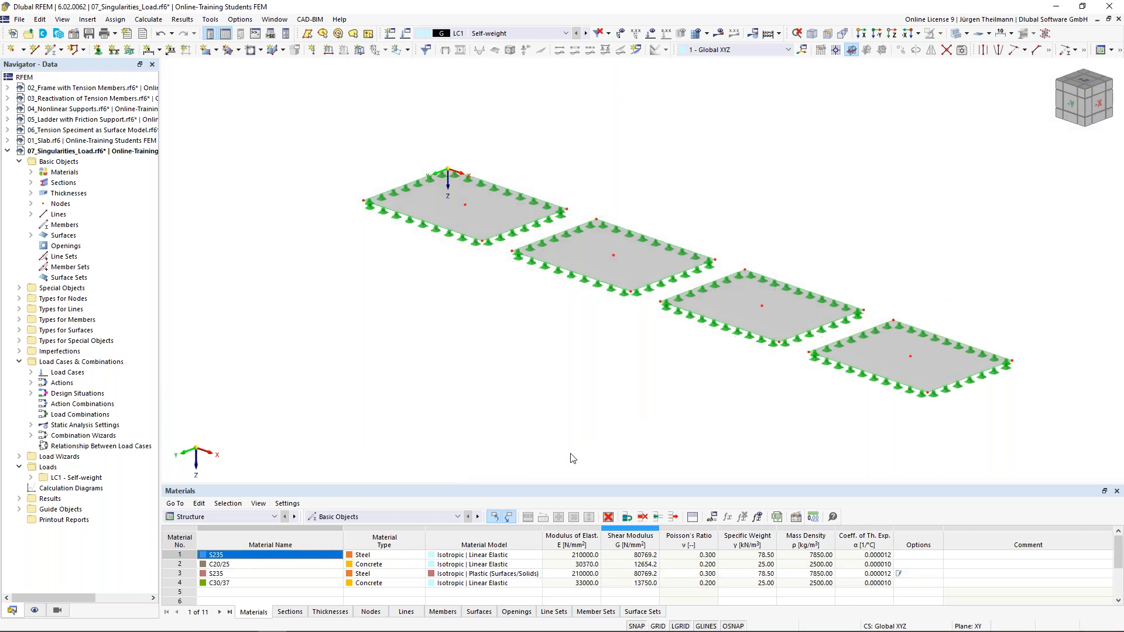
ctrl+middle_drag(574, 339, 597, 328)
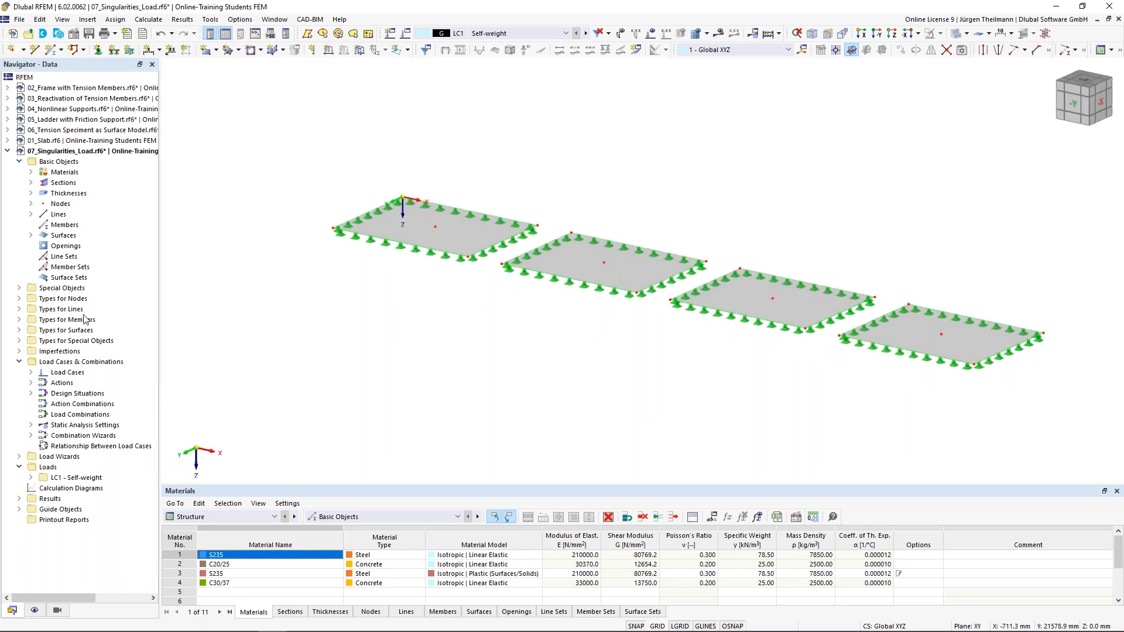
Start a new surface mesh refinement and switch the model's length unit to metres.
click(19, 330)
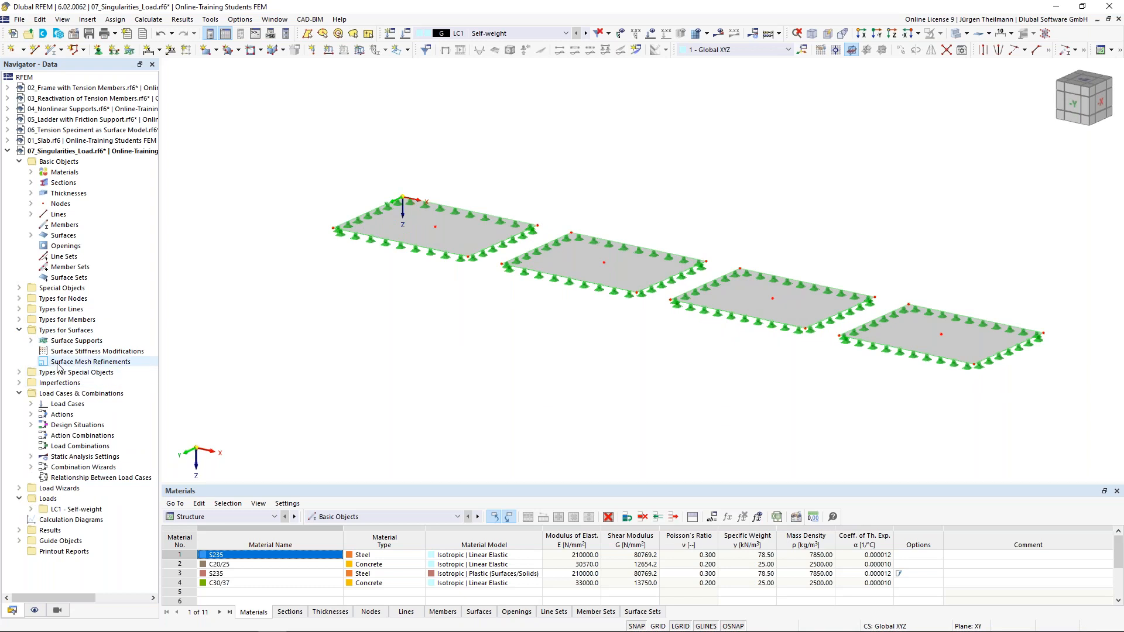
right_click(59, 367)
click(98, 388)
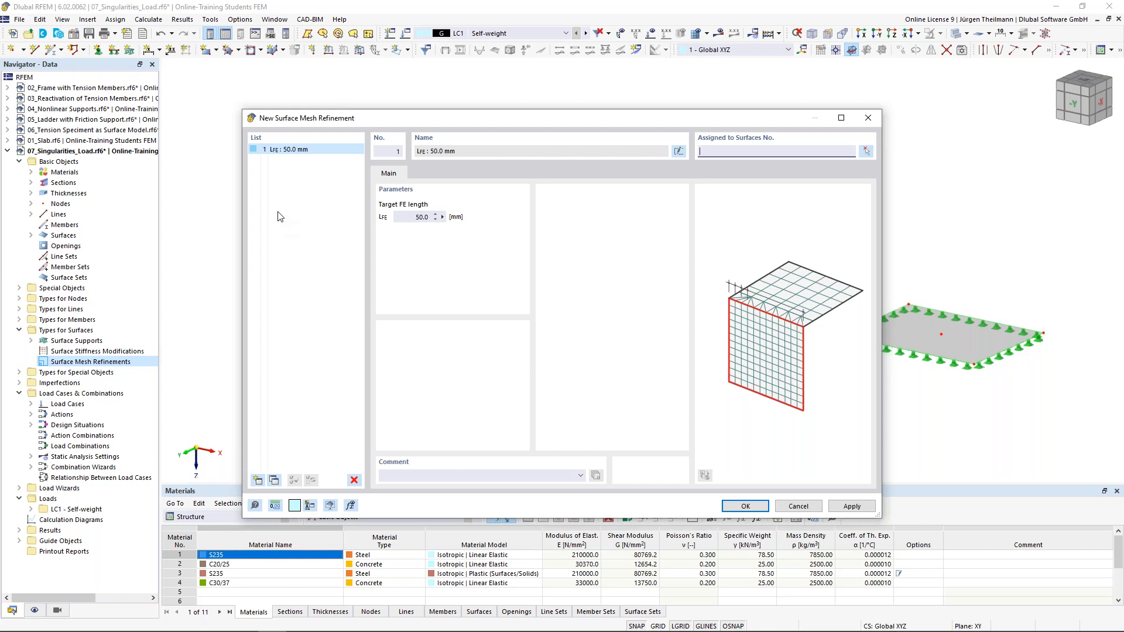
click(399, 218)
click(275, 507)
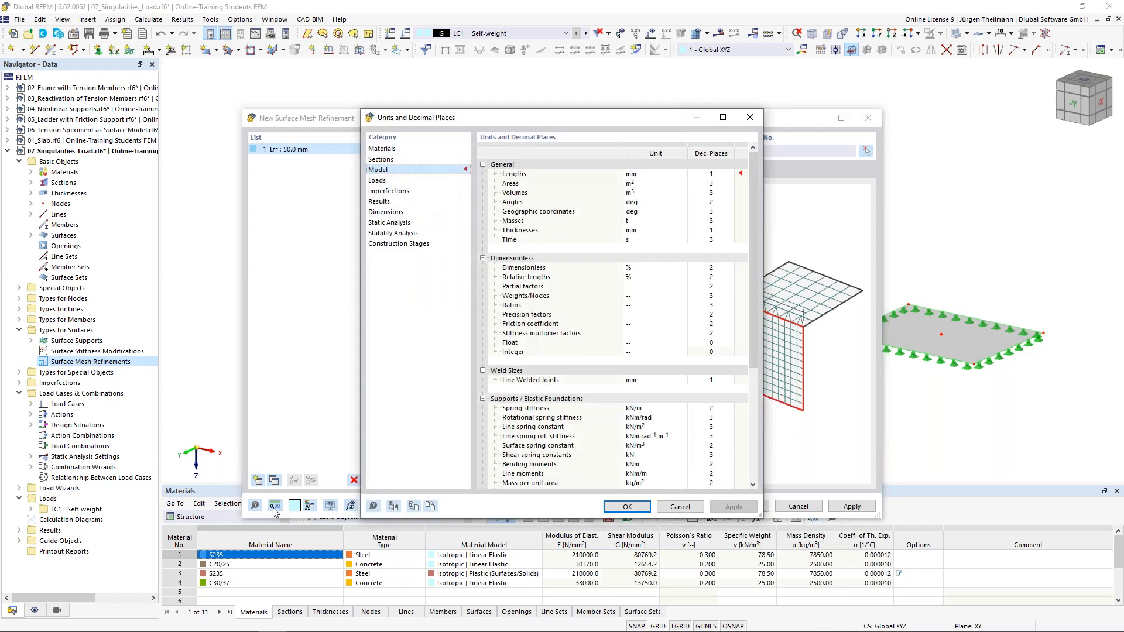
click(651, 174)
click(684, 175)
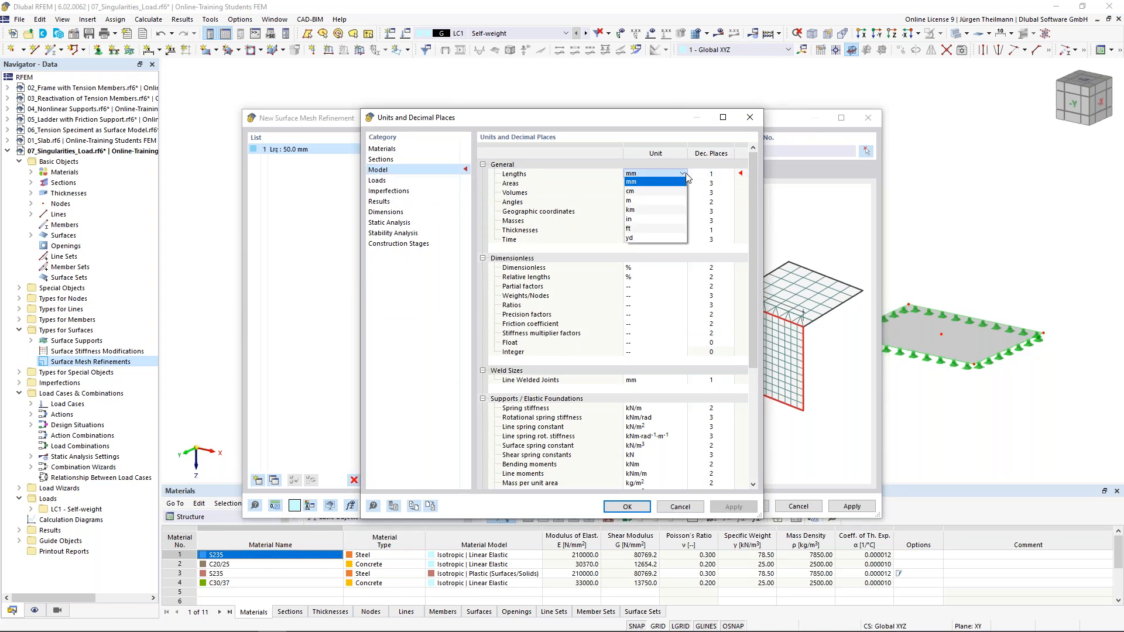
click(638, 200)
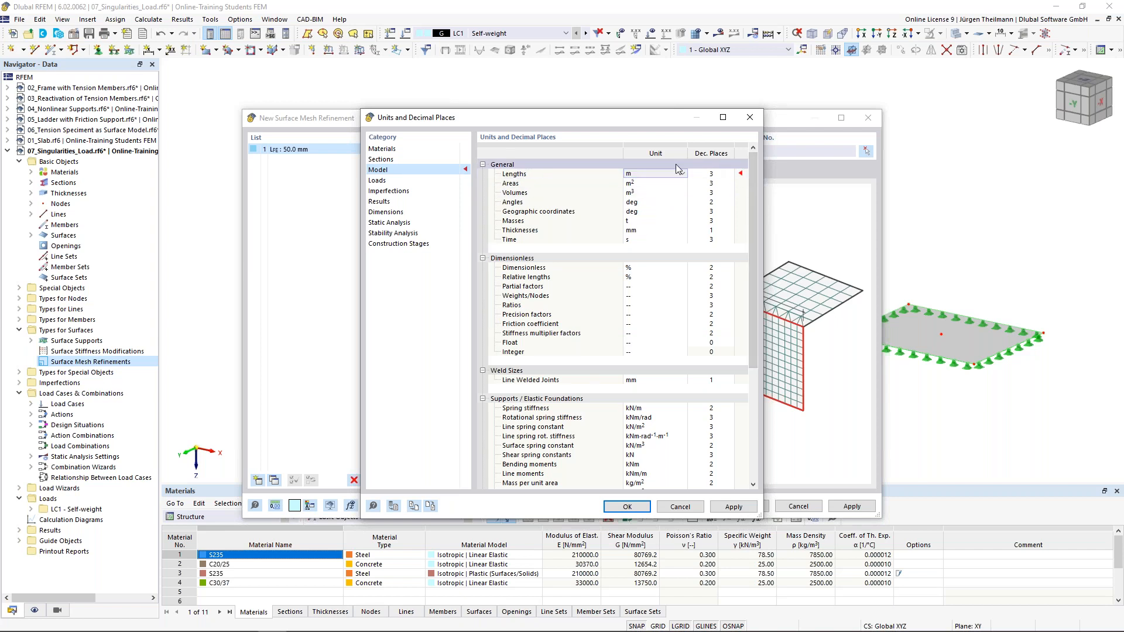
click(626, 507)
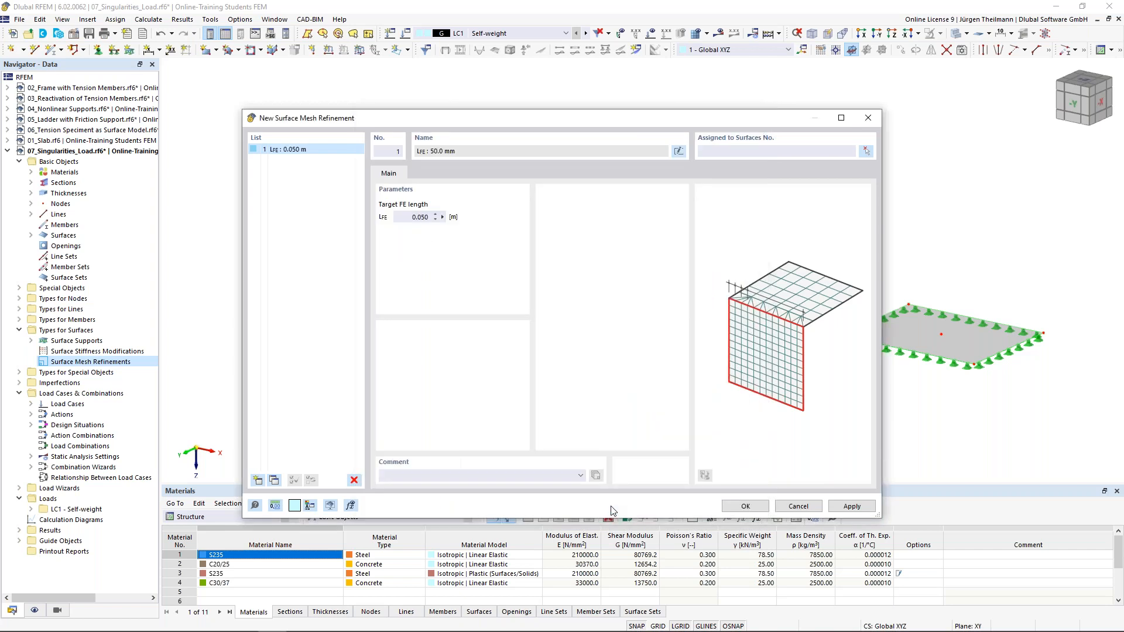
Set the first surface mesh refinement's target FE length to 2 m and assign it to surface 1.
click(406, 217)
text(2)
key(Tab)
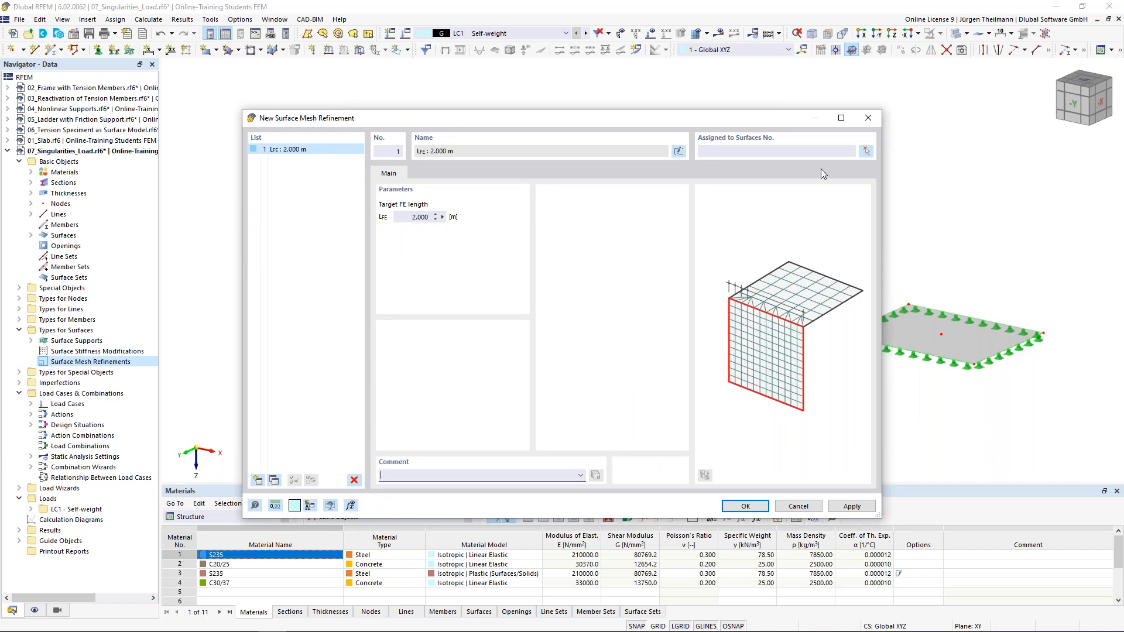
click(866, 152)
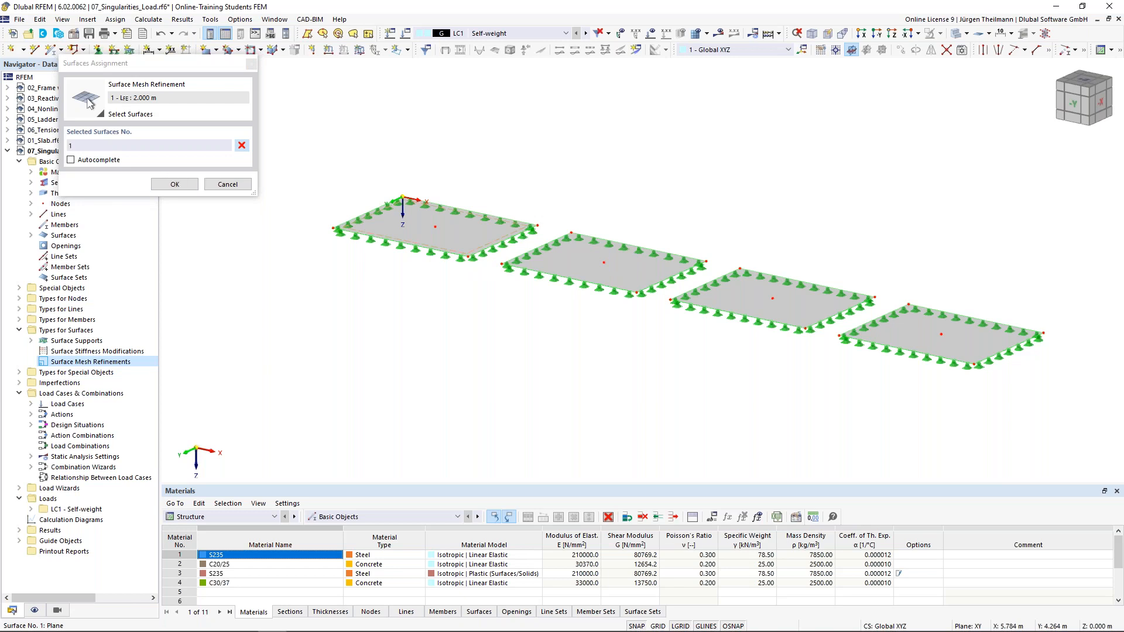
click(170, 185)
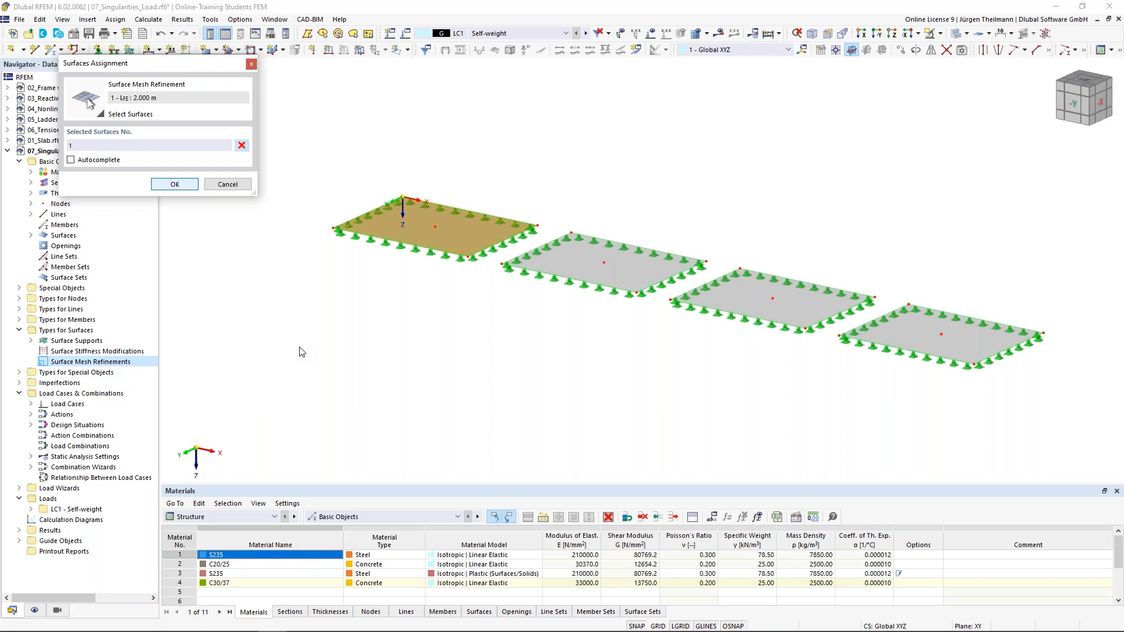
key(Return)
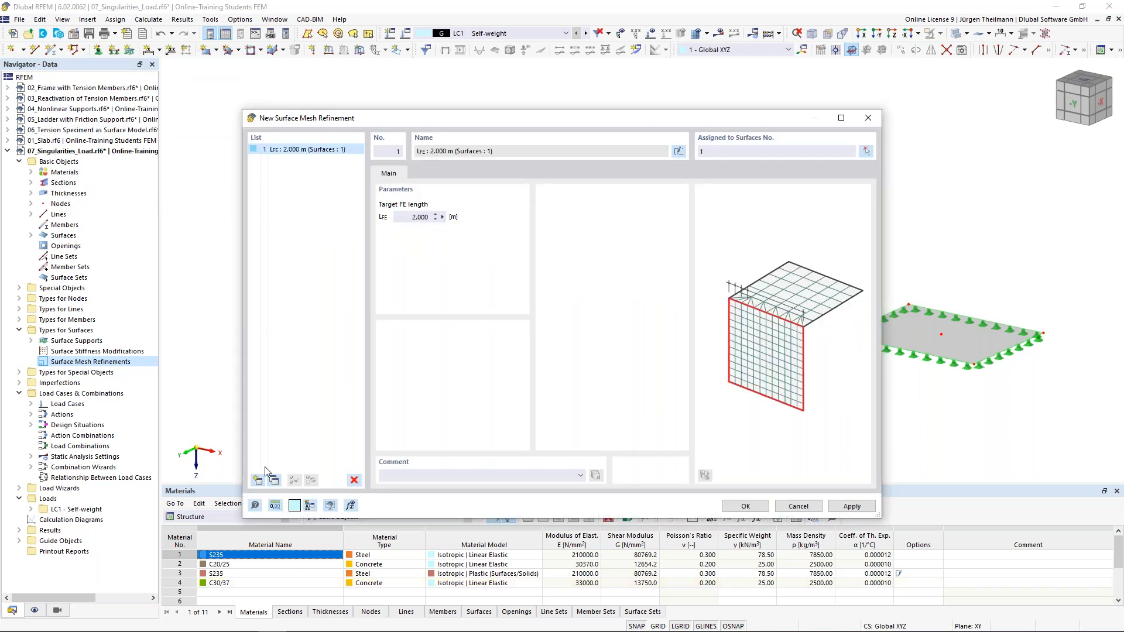
Add a second surface mesh refinement with a target FE length of 1 m and assign it to surface 2.
click(257, 480)
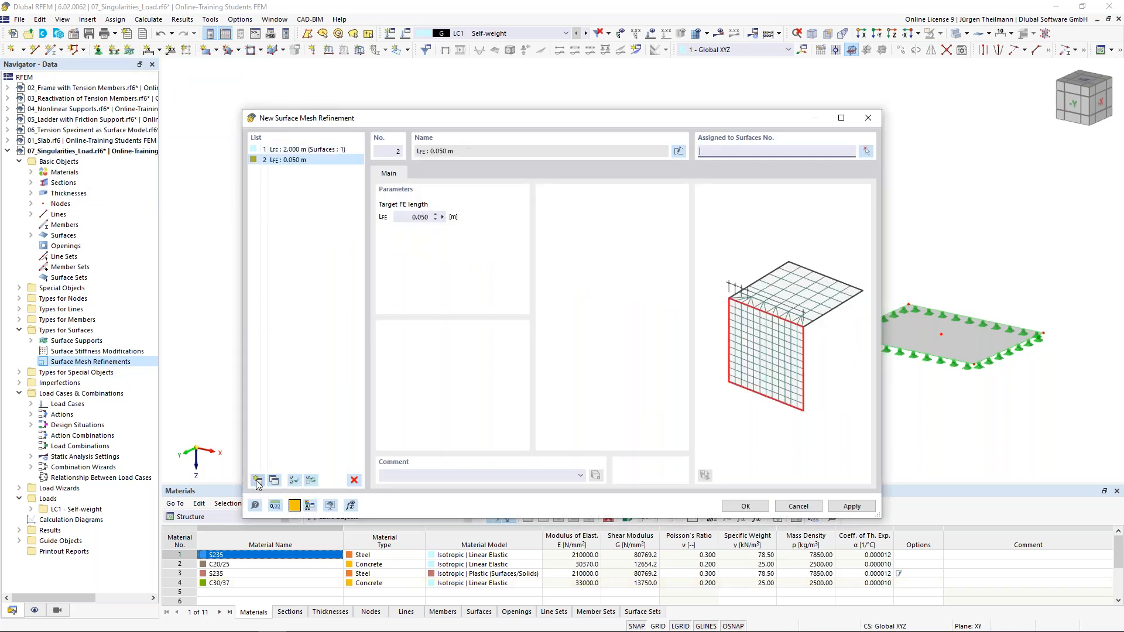
click(414, 216)
double_click(420, 217)
text(1)
click(763, 150)
key(Tab)
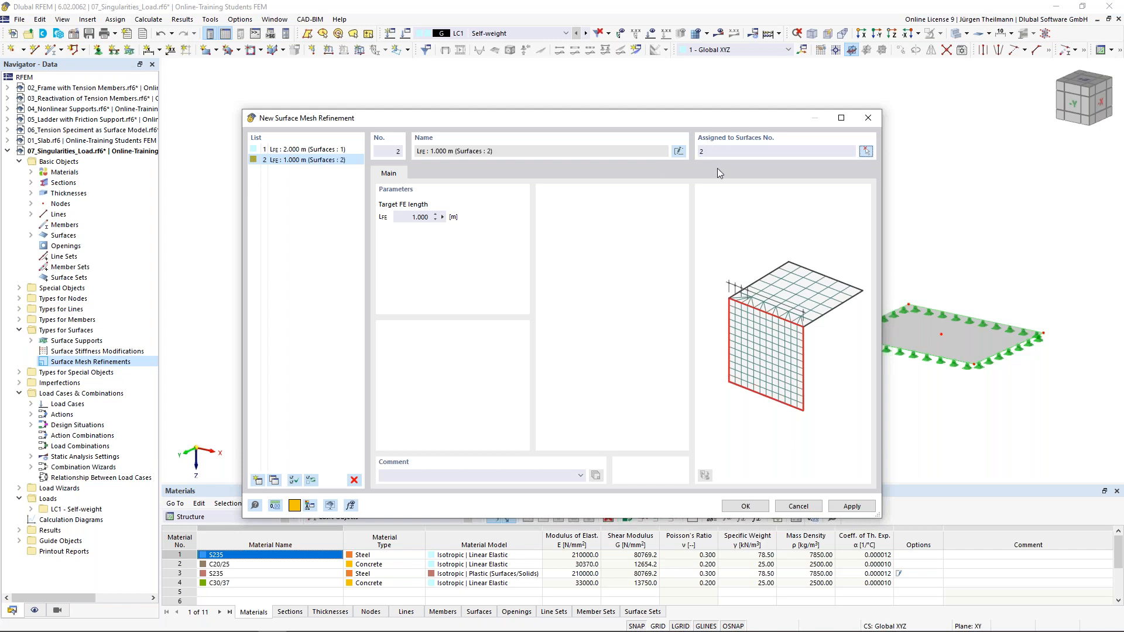
Add a third surface mesh refinement with a target FE length of 0.5 m and assign it to surface 3.
click(256, 481)
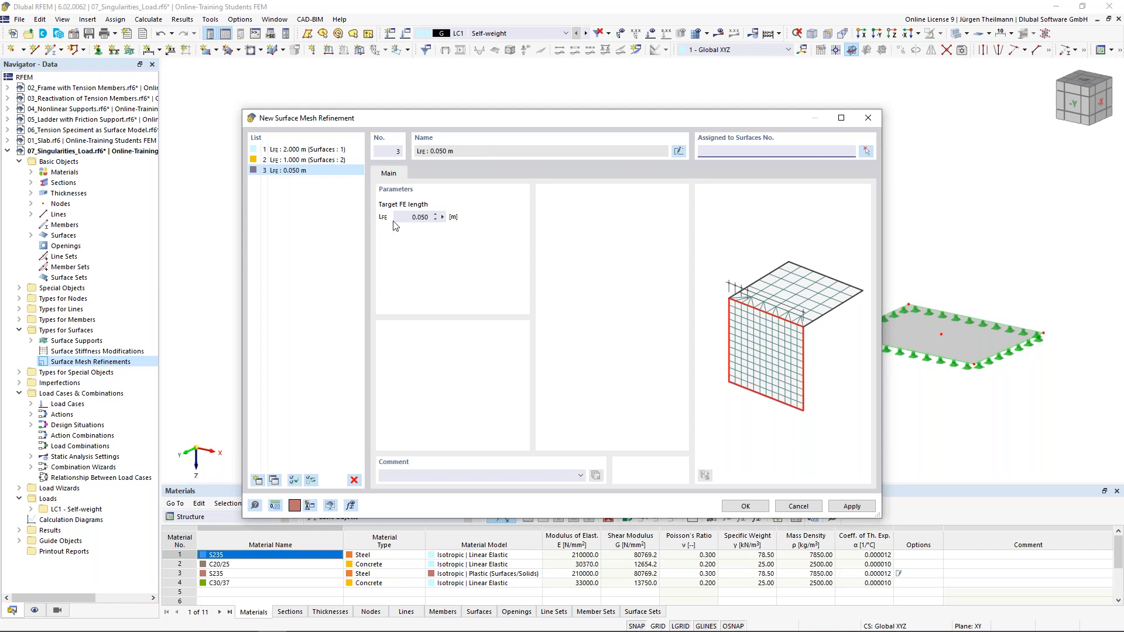
click(414, 217)
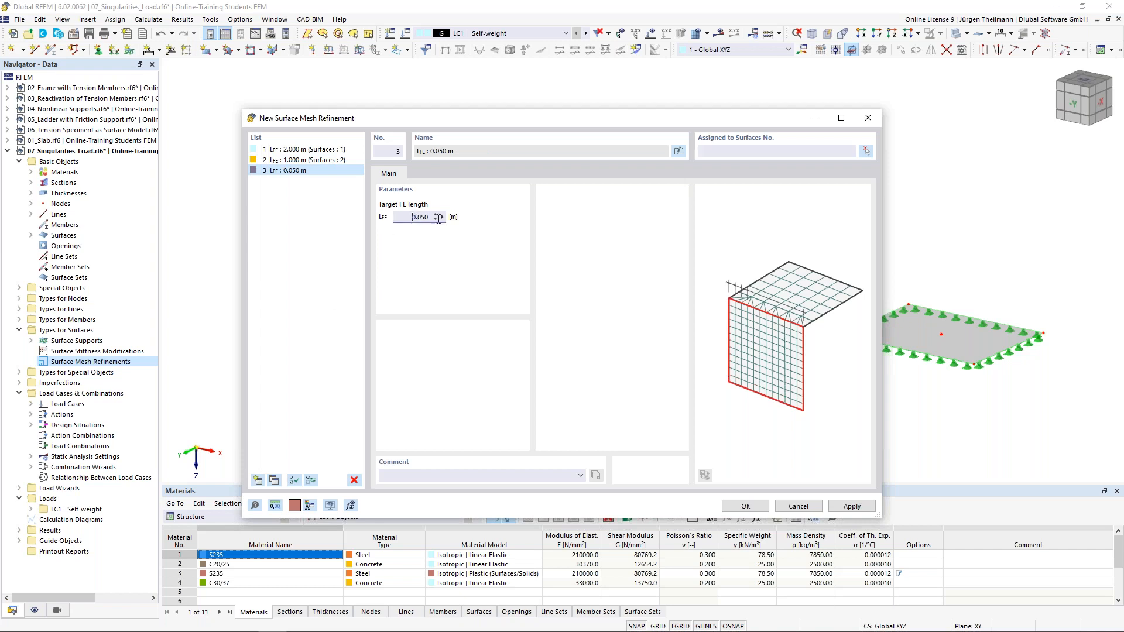
double_click(408, 218)
text(0,5)
key(Tab)
click(715, 151)
key(Tab)
Add a fourth surface mesh refinement with a target FE length of 0.25 m and assign it to surface 4.
click(257, 481)
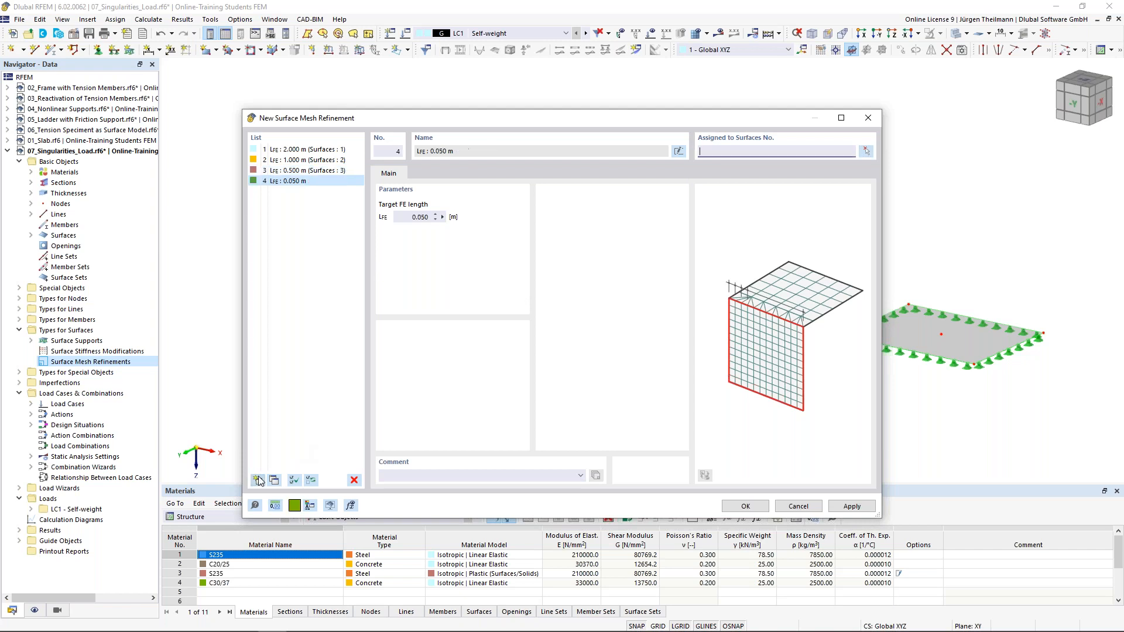
click(421, 218)
text(0,25)
key(Tab)
key(Tab)
key(Tab)
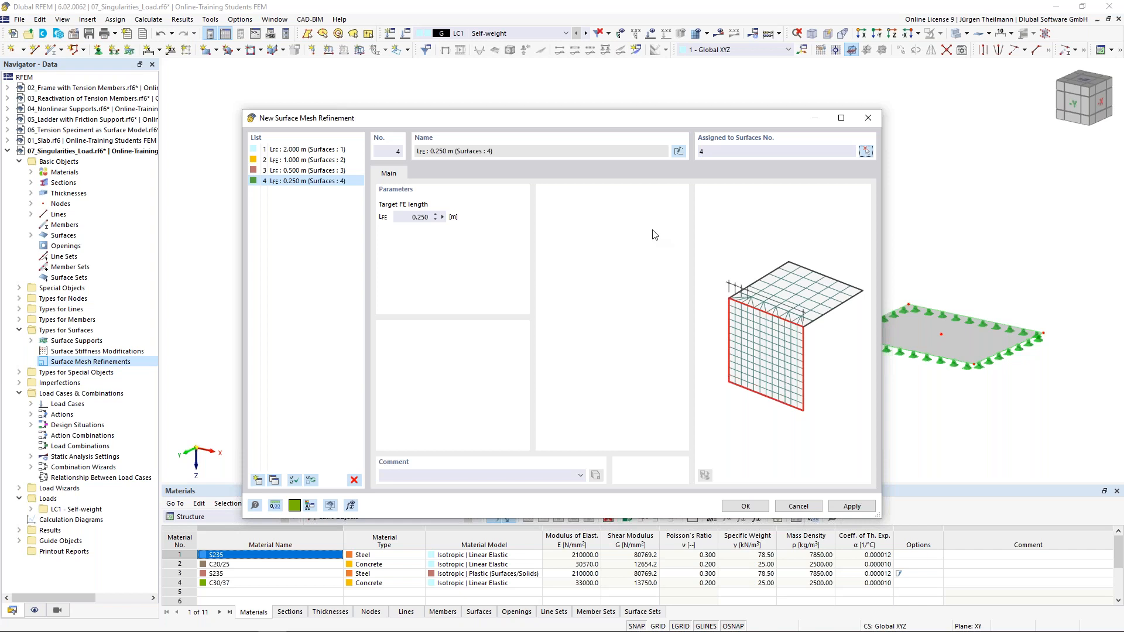
Accept the four surface mesh refinements and generate the FE mesh.
click(738, 507)
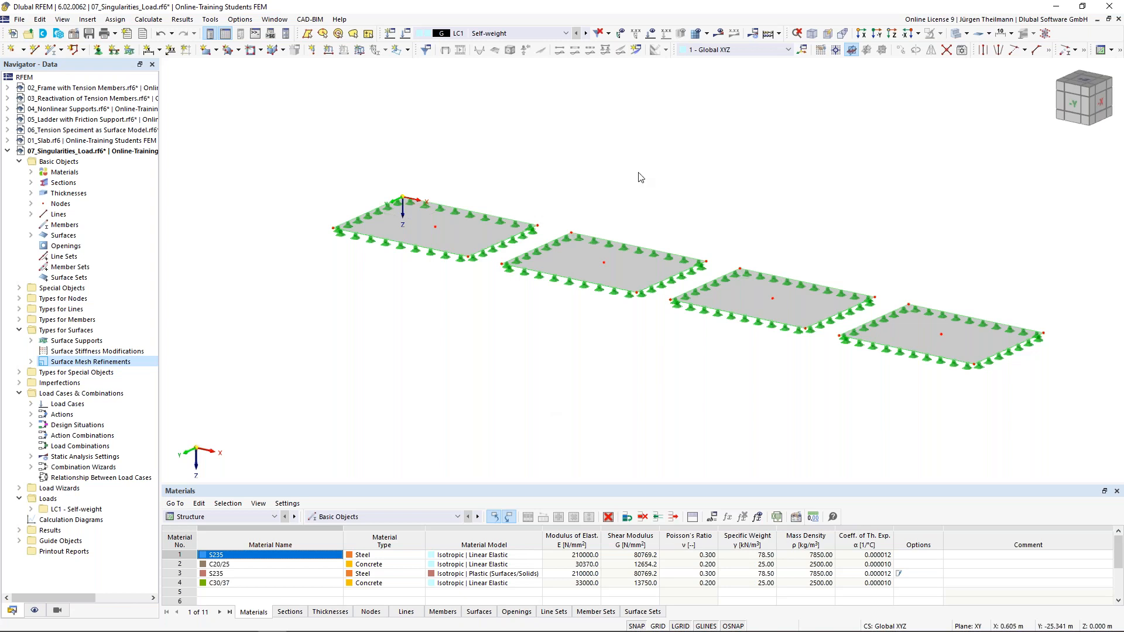
click(156, 21)
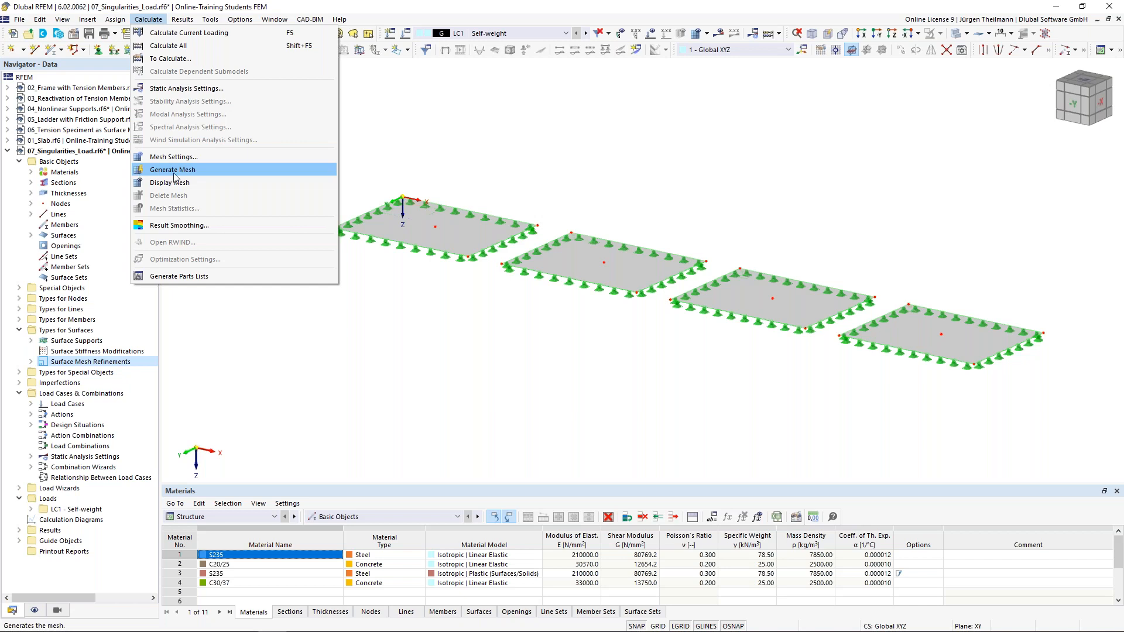
click(174, 173)
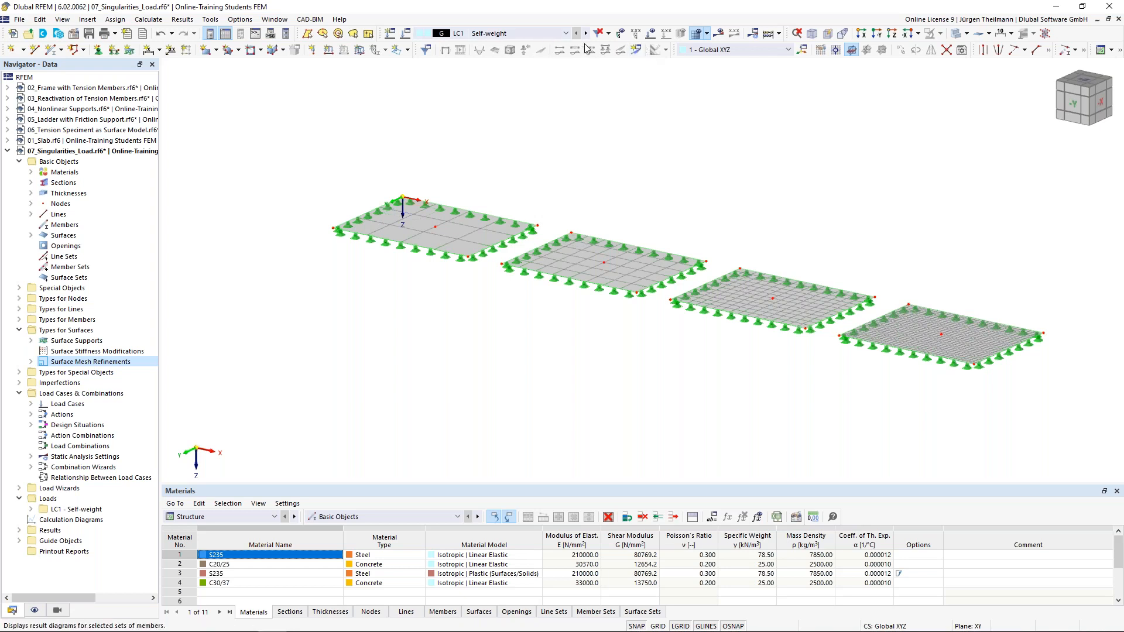
Create a result section through the middle of all four slabs from X 0, Y 3 m to X 38, Y 3 m, projected globally in Z.
click(637, 51)
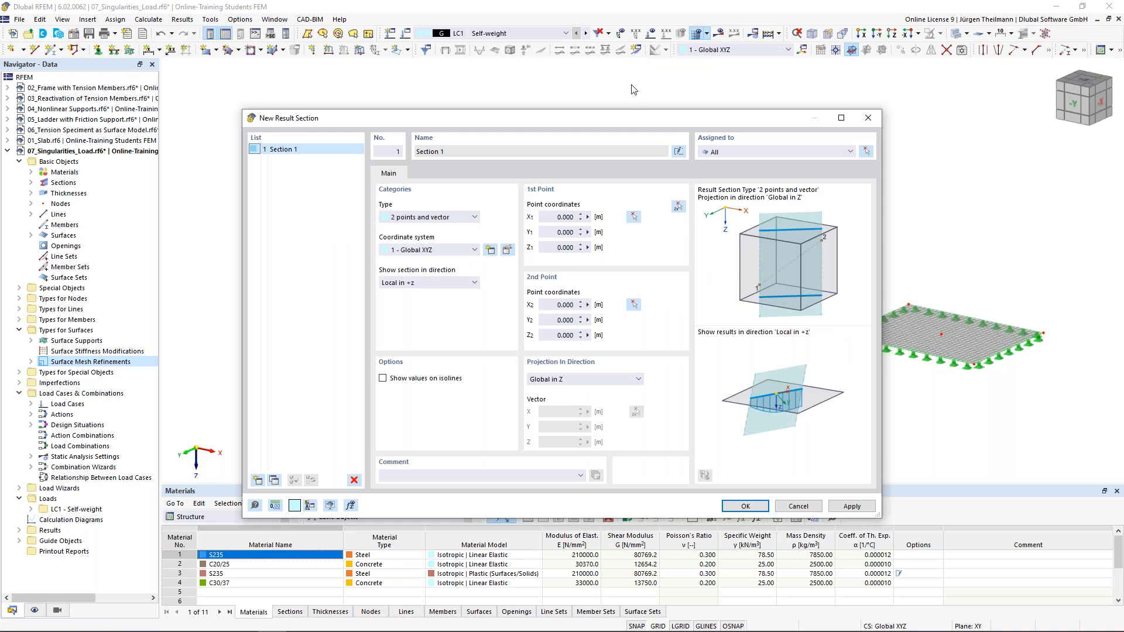
click(683, 211)
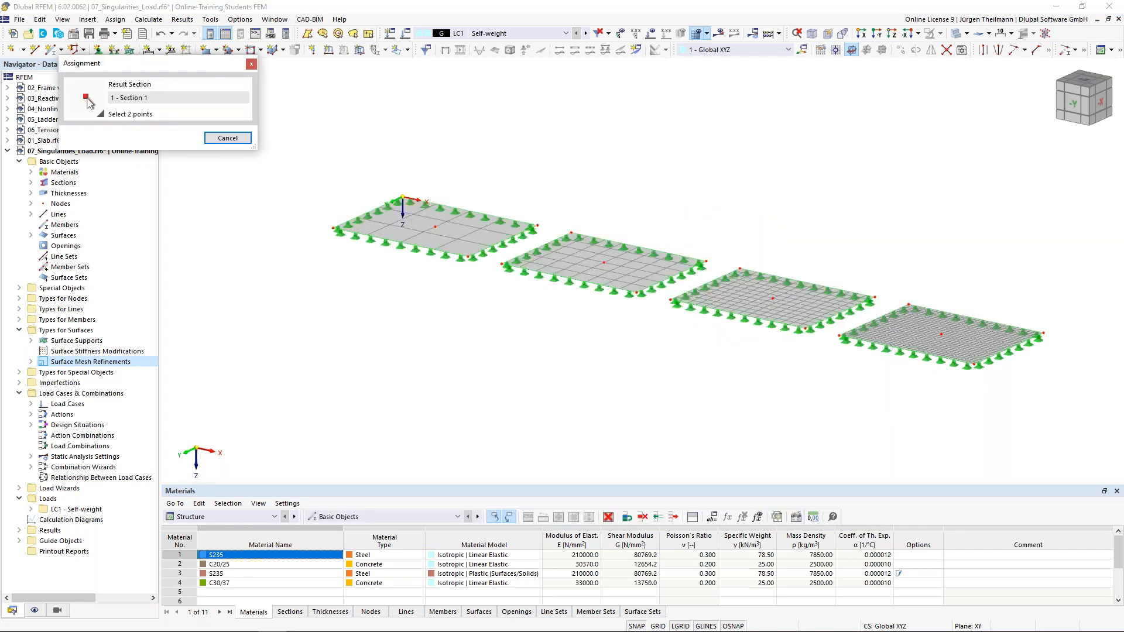
scroll(342, 204, up, 5)
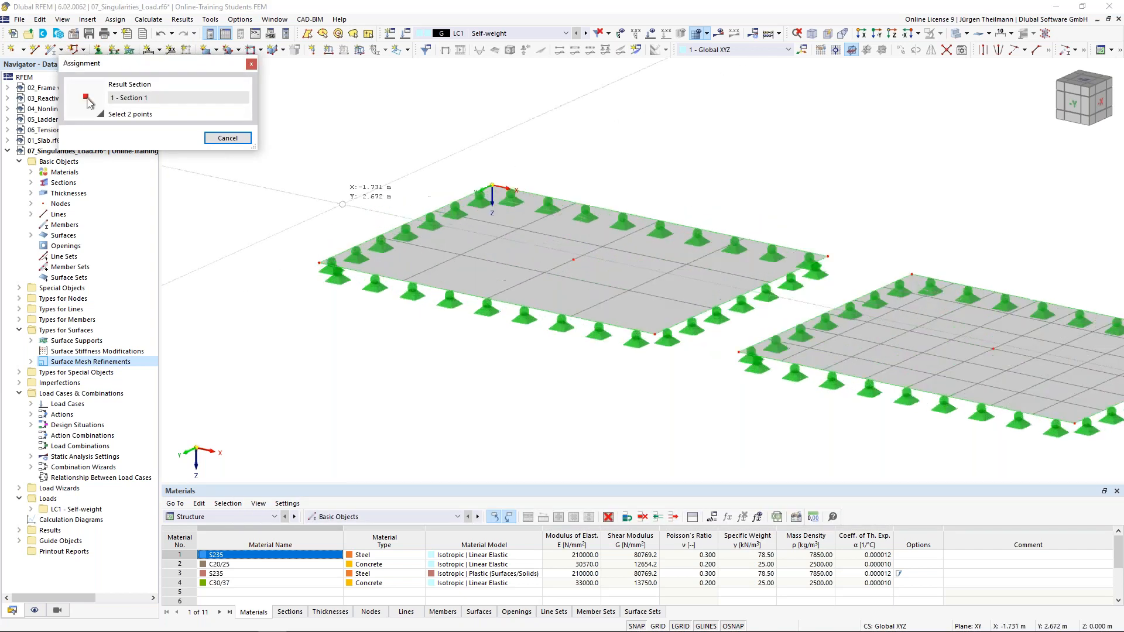
scroll(343, 204, up, 2)
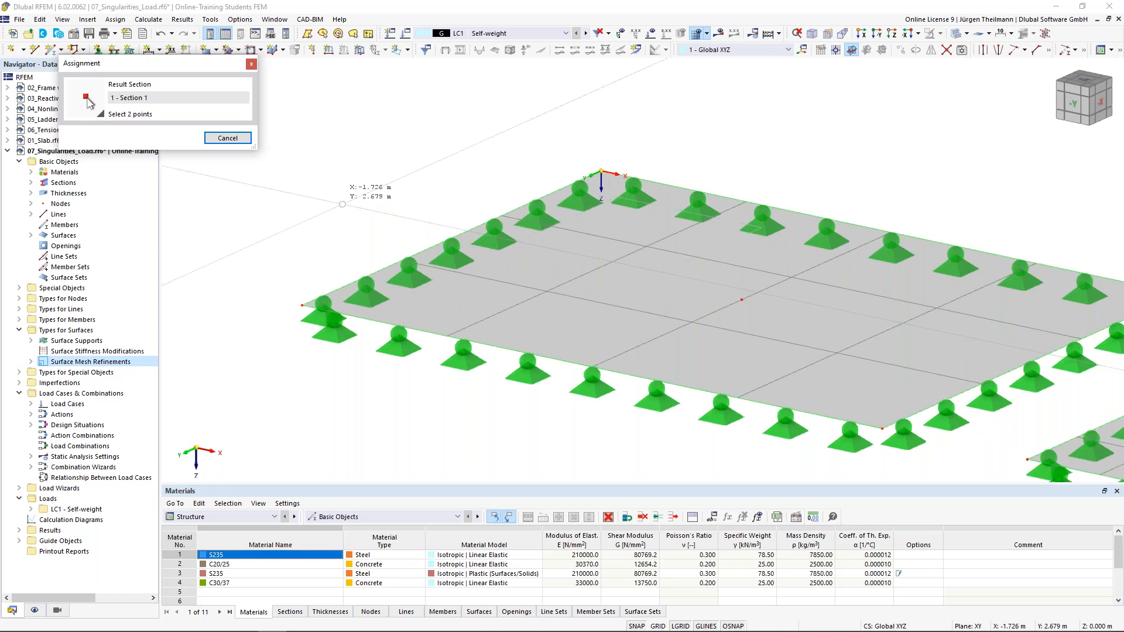
click(452, 239)
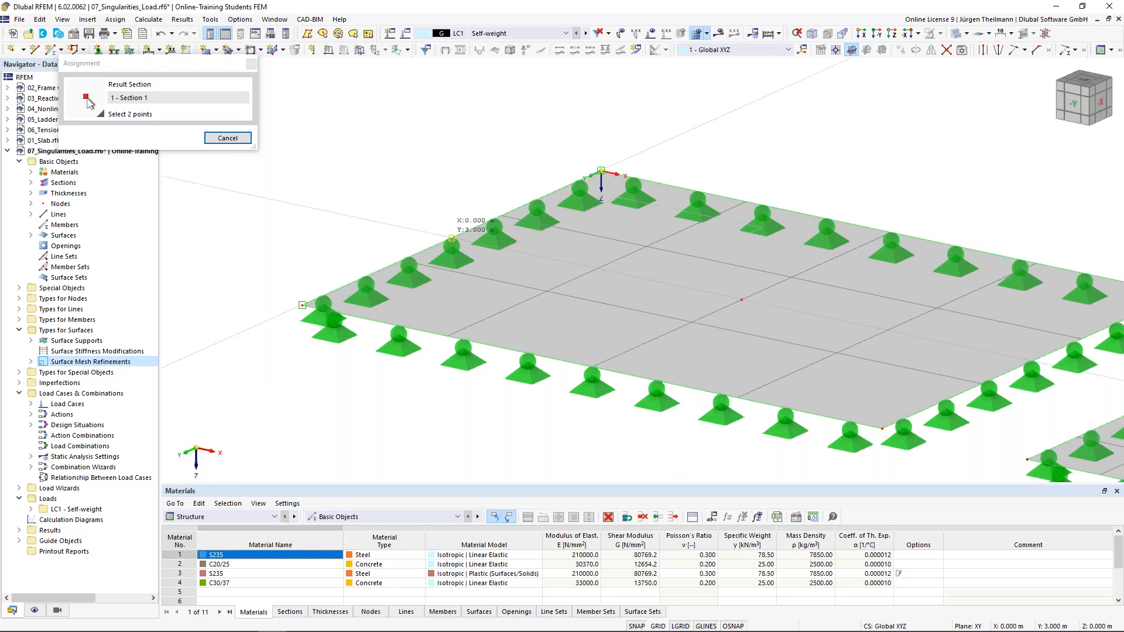
scroll(452, 238, down, 5)
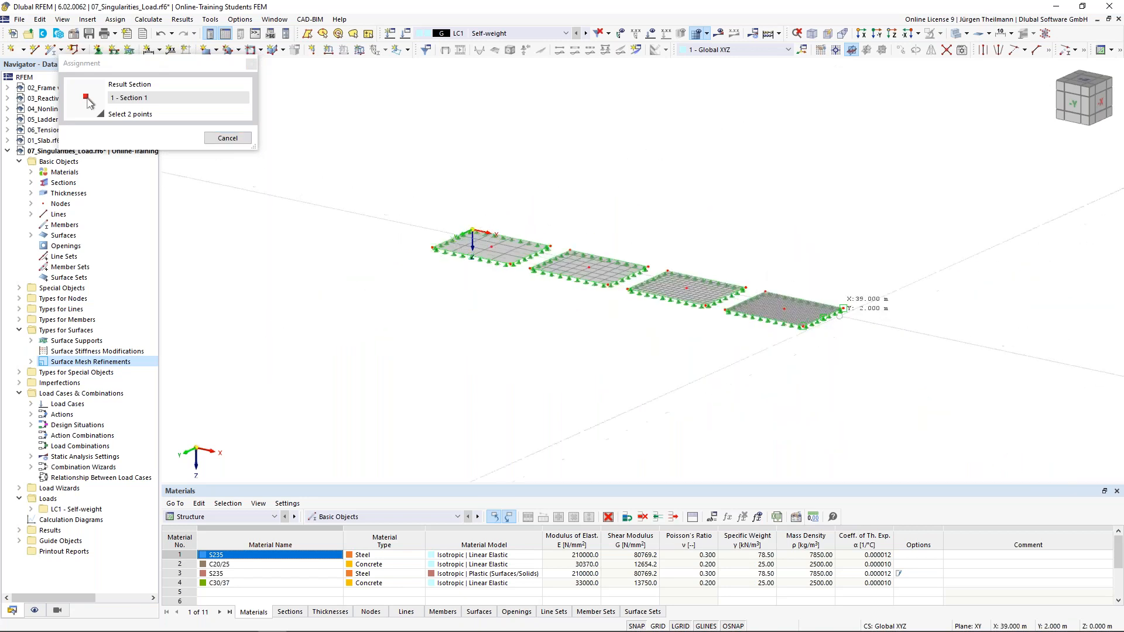
scroll(842, 307, up, 5)
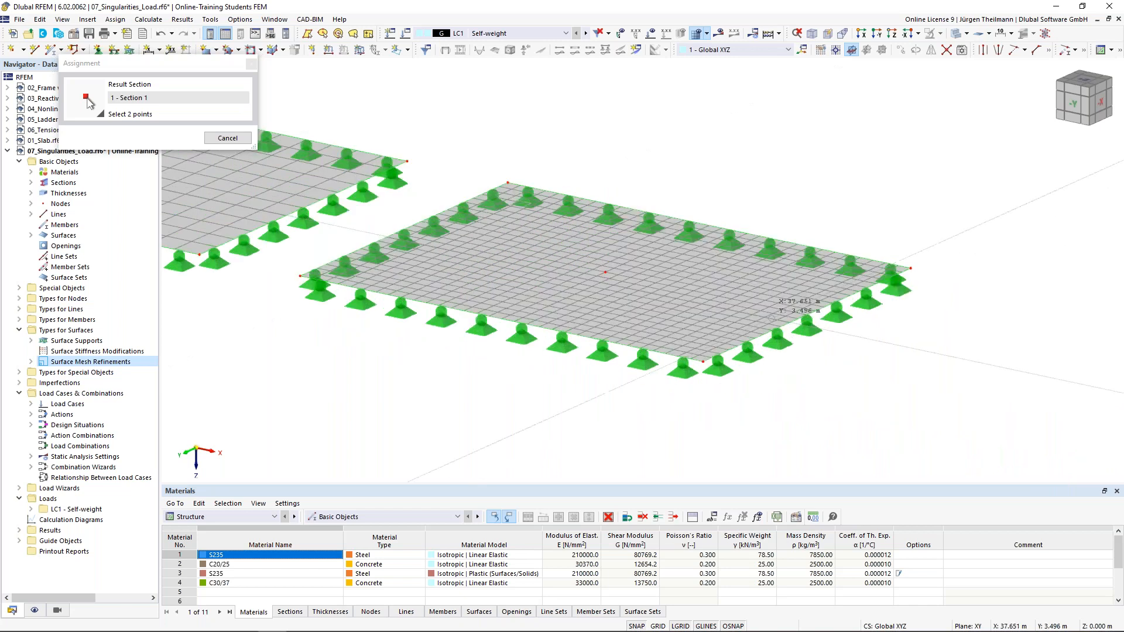
scroll(773, 316, up, 2)
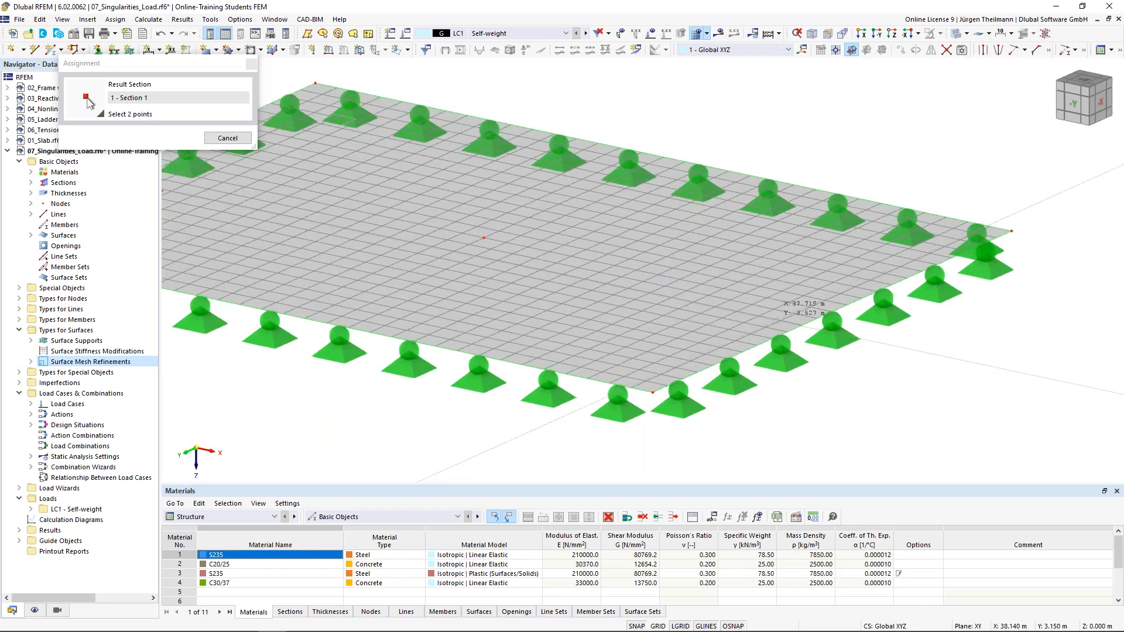
click(833, 312)
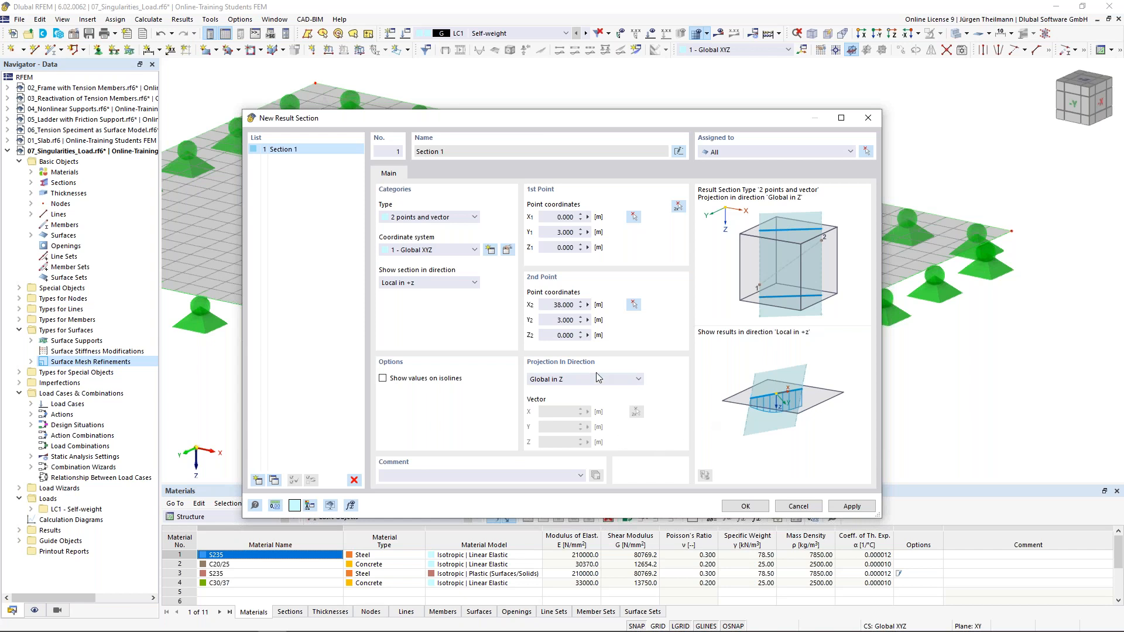
click(746, 507)
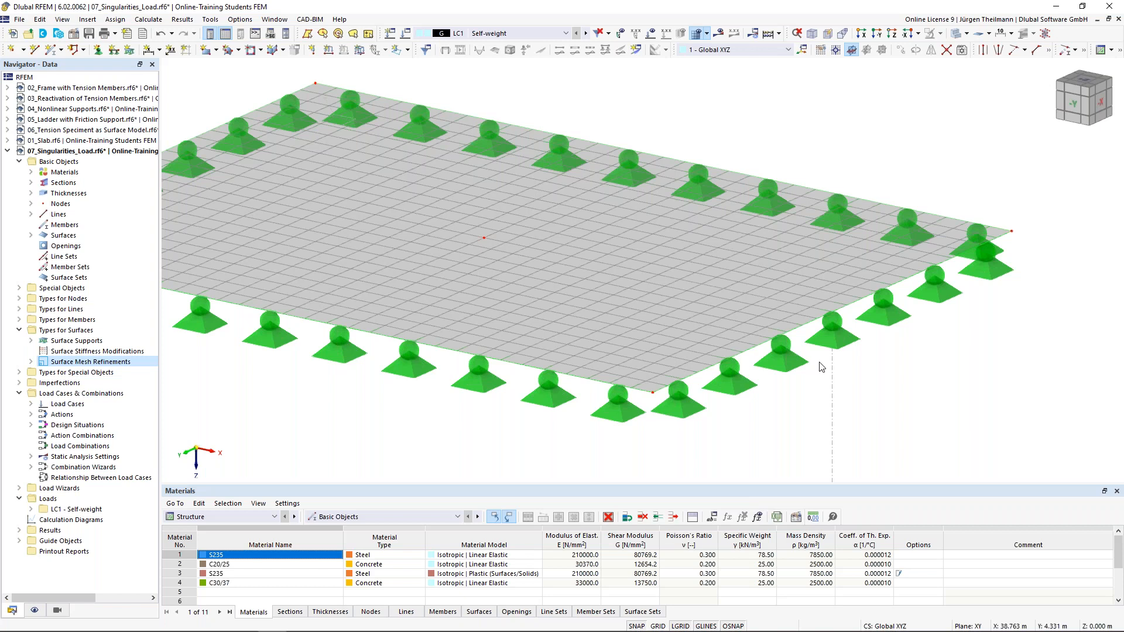
Inspect the mesh settings for surfaces, including the shape options of the finite elements, and close them without applying changes.
scroll(822, 367, down, 5)
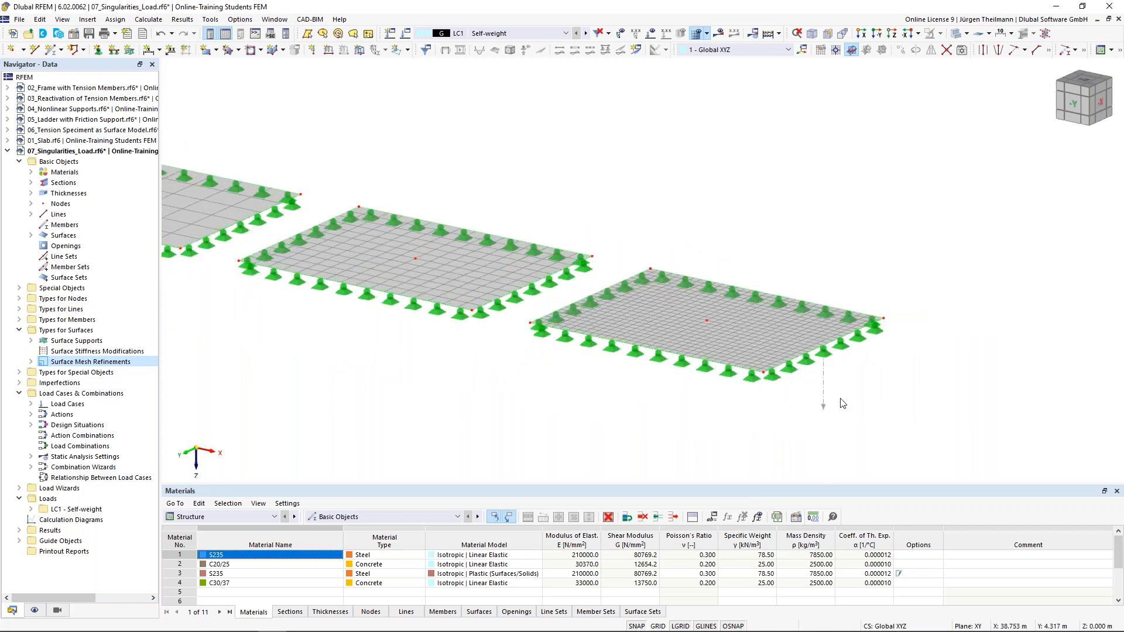
scroll(843, 404, down, 3)
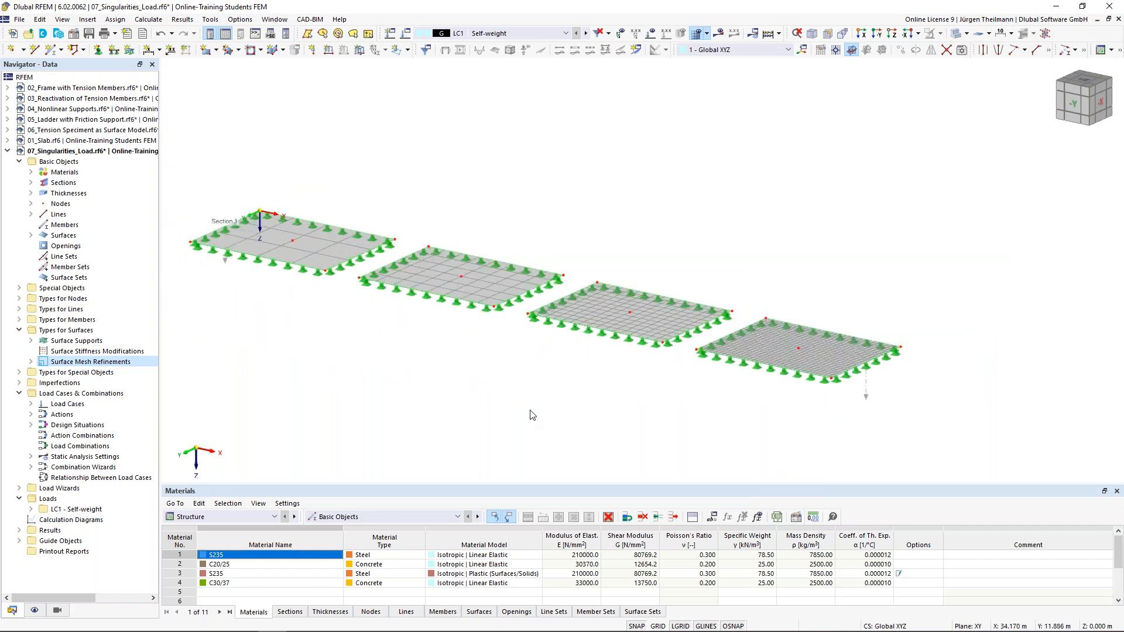
middle_drag(532, 415, 573, 400)
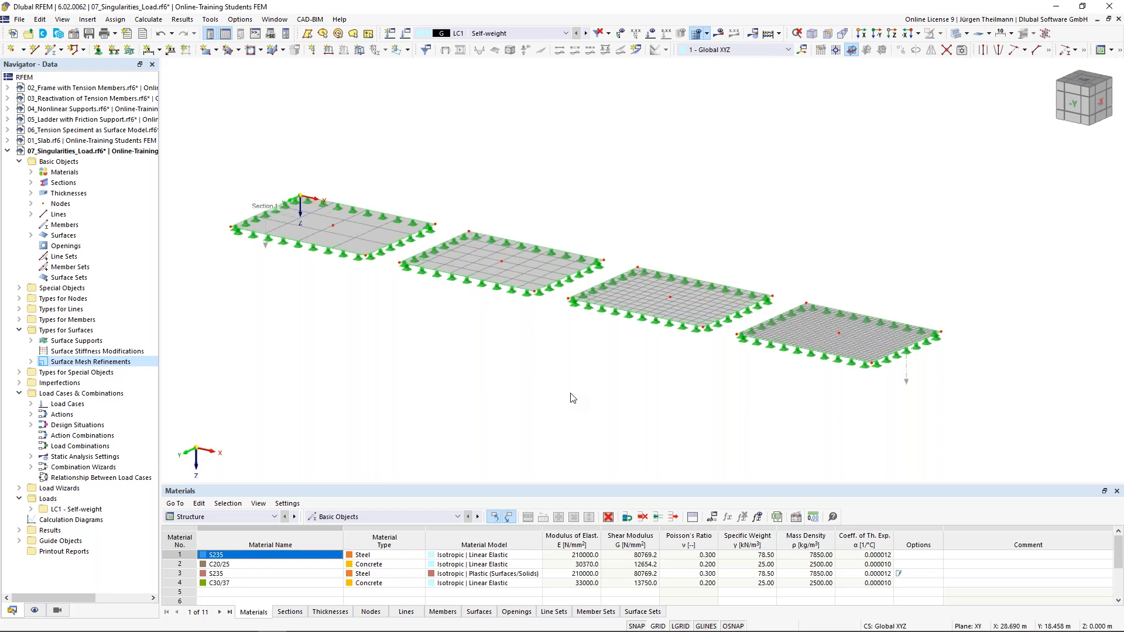
middle_drag(627, 364, 666, 358)
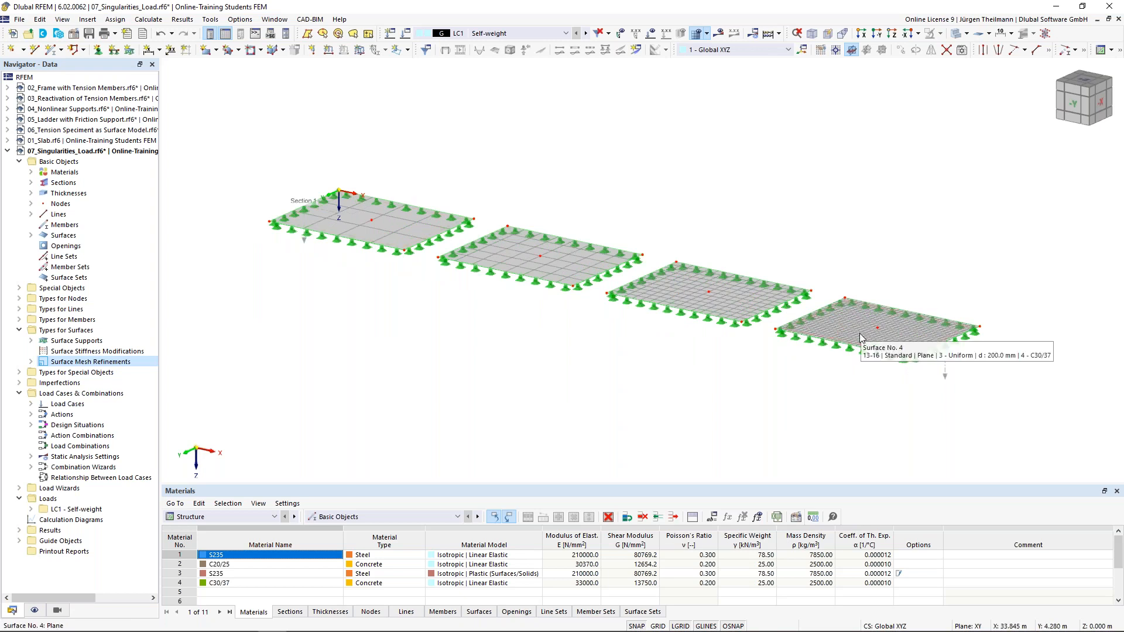
click(138, 21)
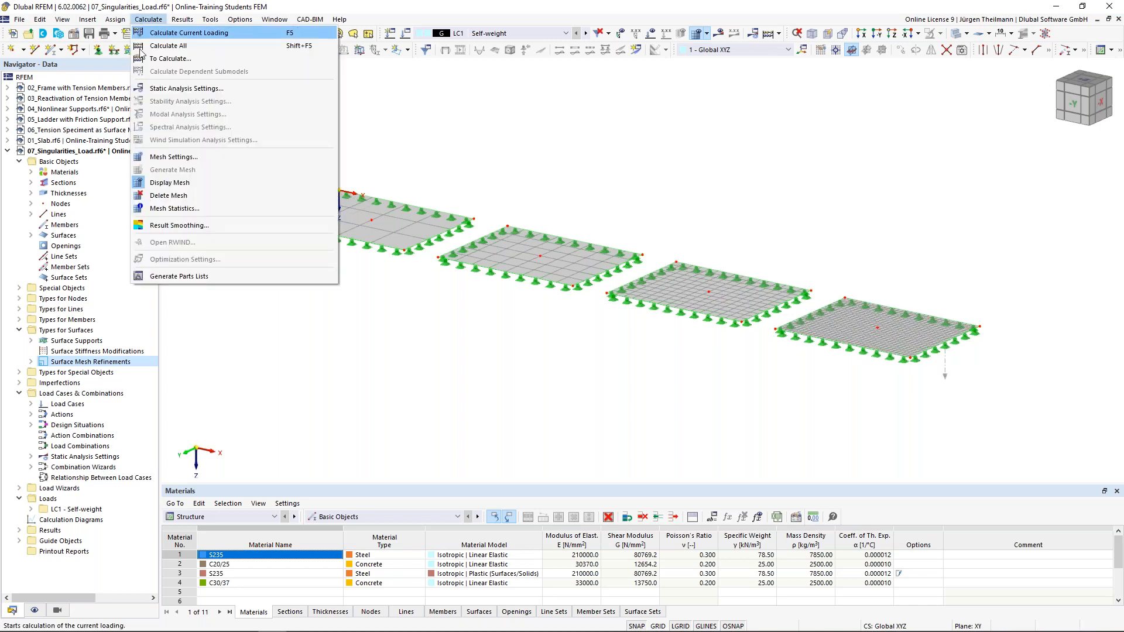
click(170, 158)
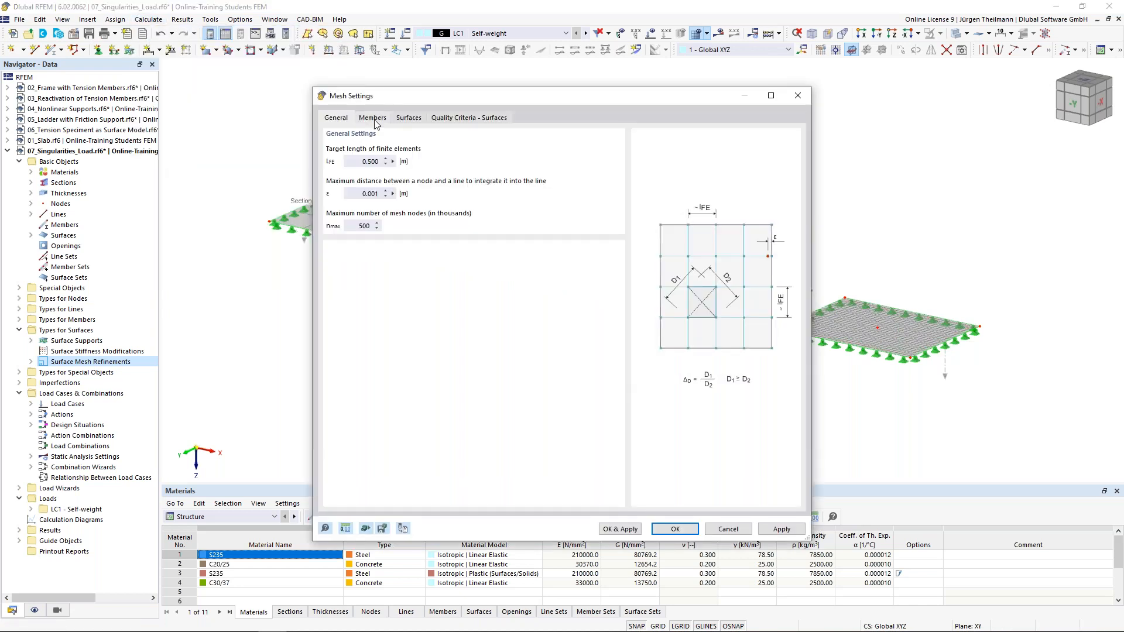
click(415, 119)
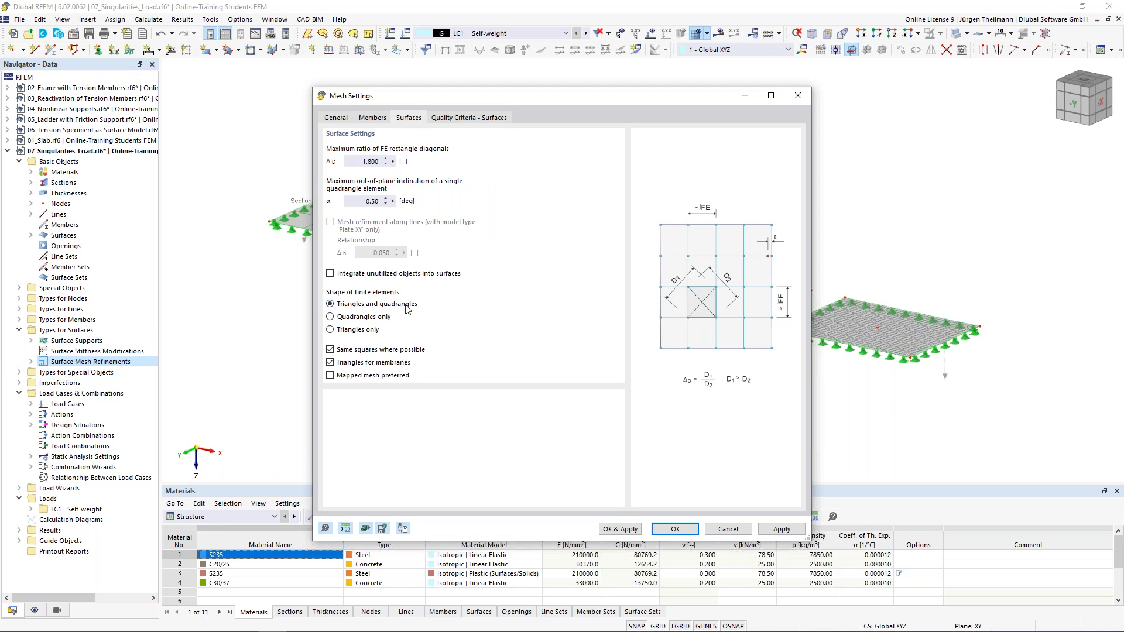
click(330, 318)
click(330, 304)
click(723, 530)
Deactivate the self-weight in load case LC1 and rename it as Concentrated Load.
scroll(371, 232, up, 3)
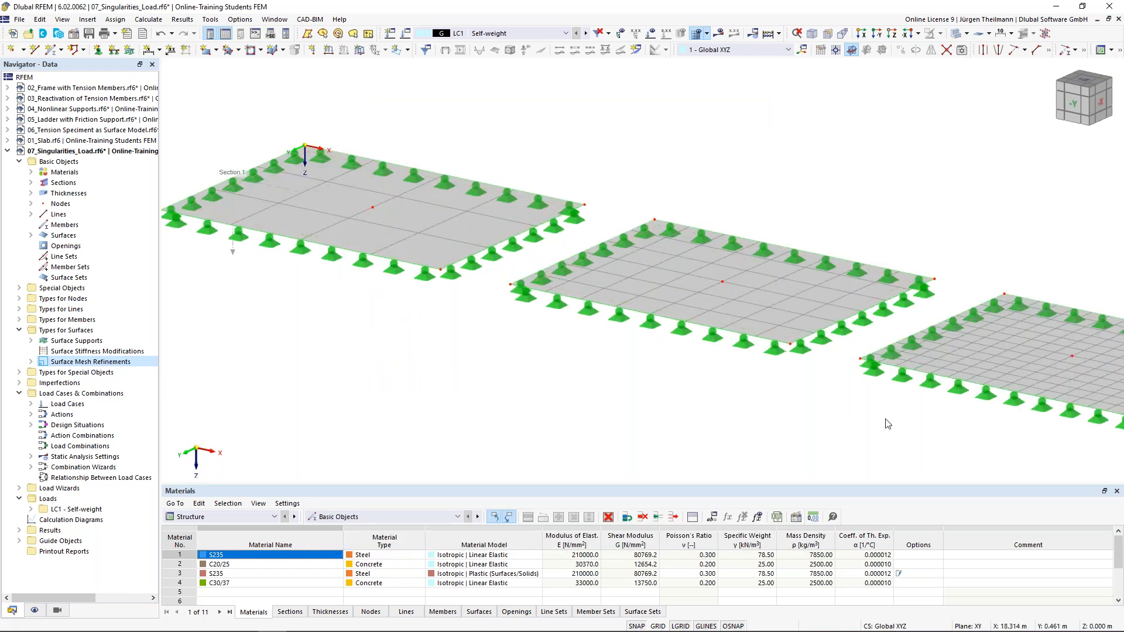
scroll(891, 359, down, 2)
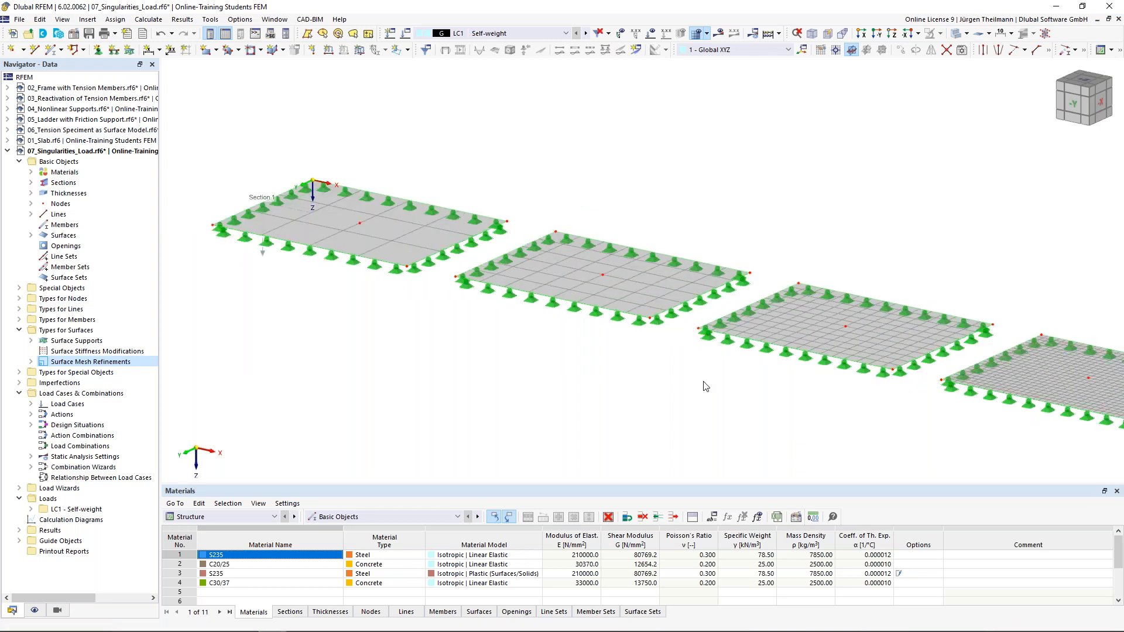
middle_drag(752, 388, 705, 374)
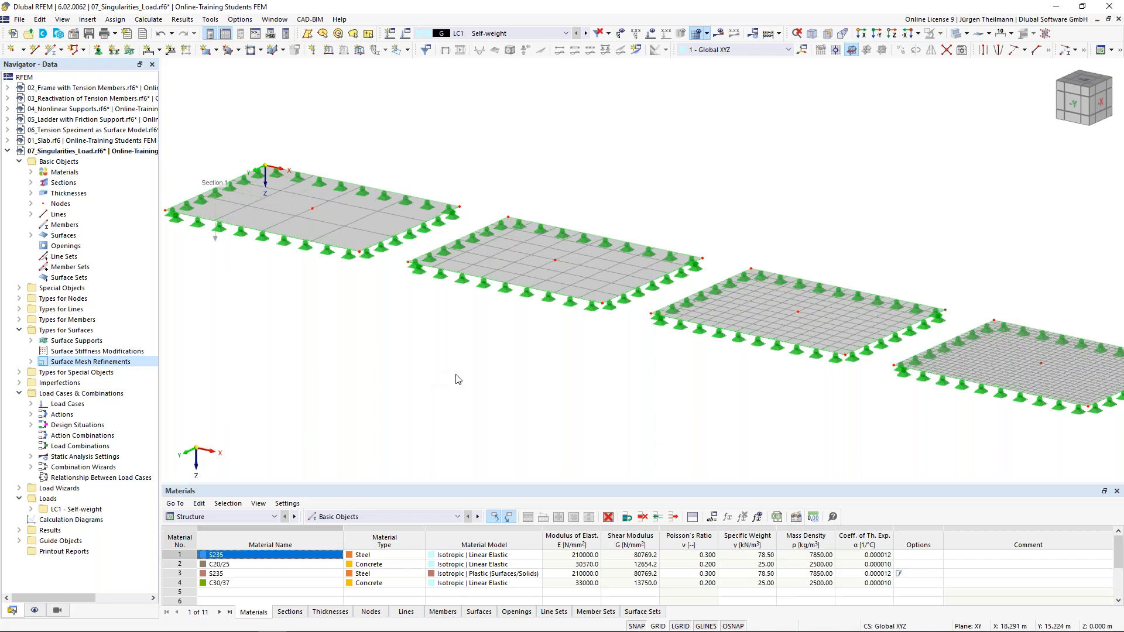
scroll(457, 376, down, 1)
middle_drag(573, 416, 582, 396)
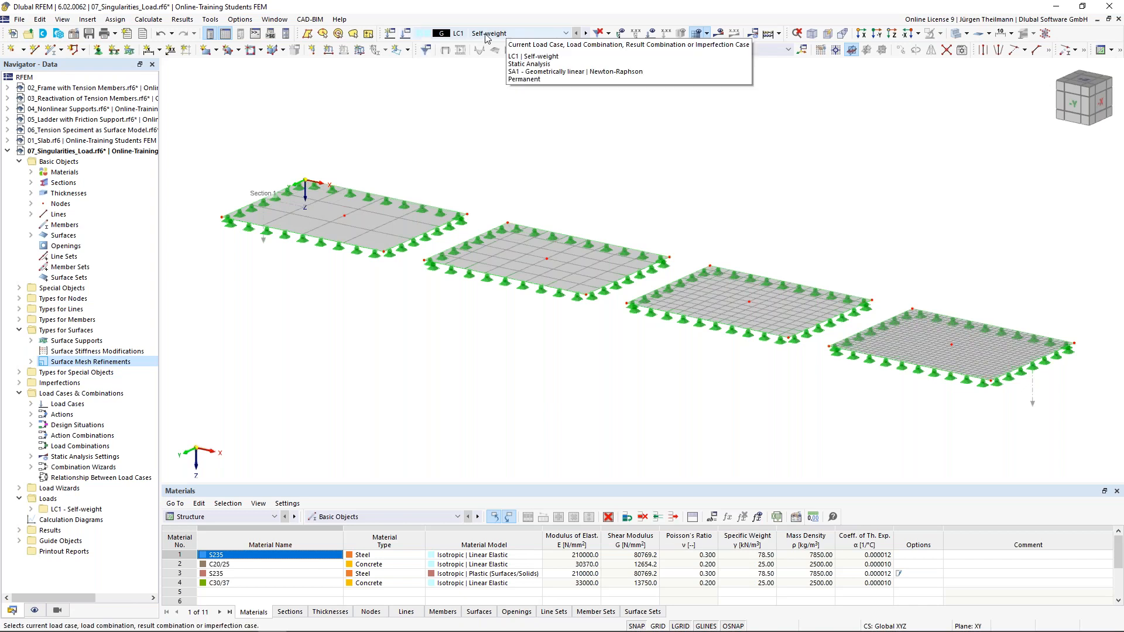
click(407, 35)
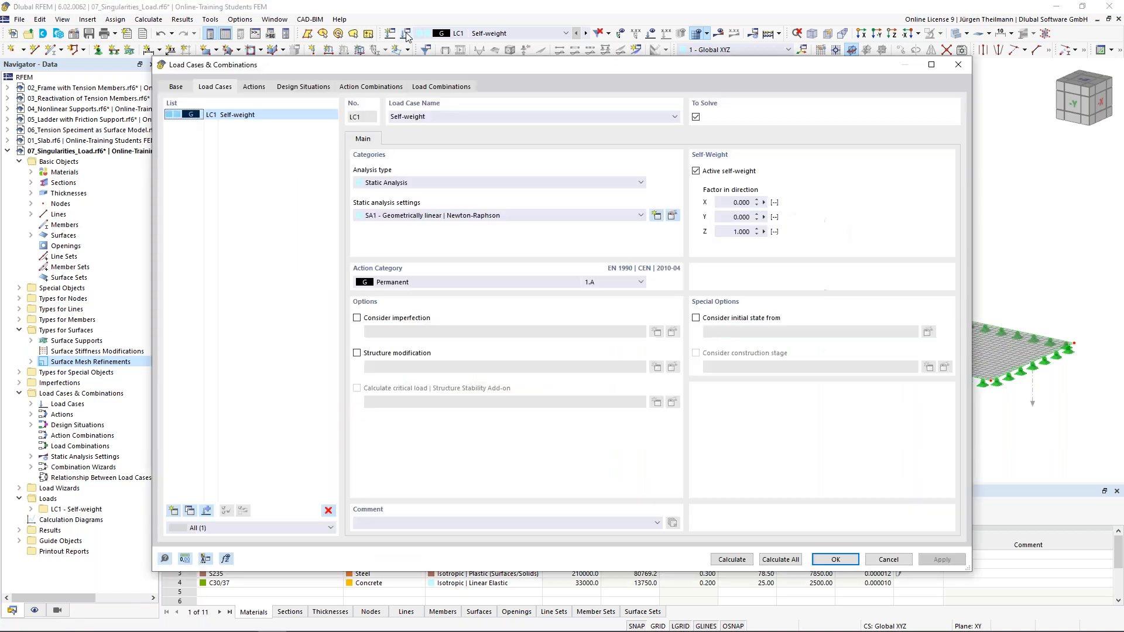
click(697, 171)
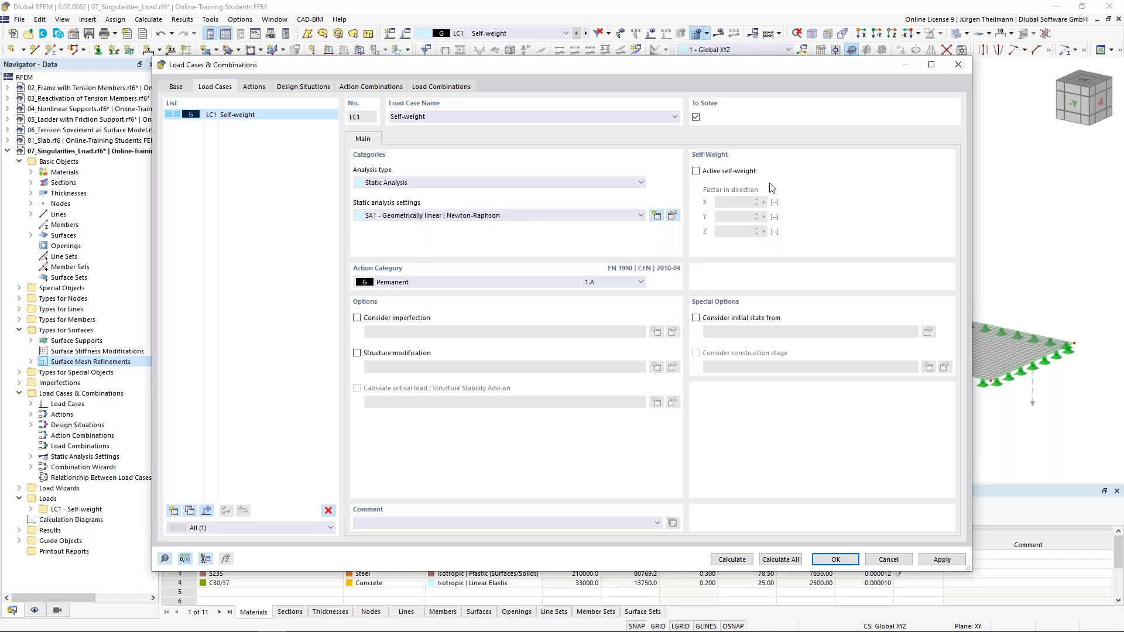
double_click(416, 117)
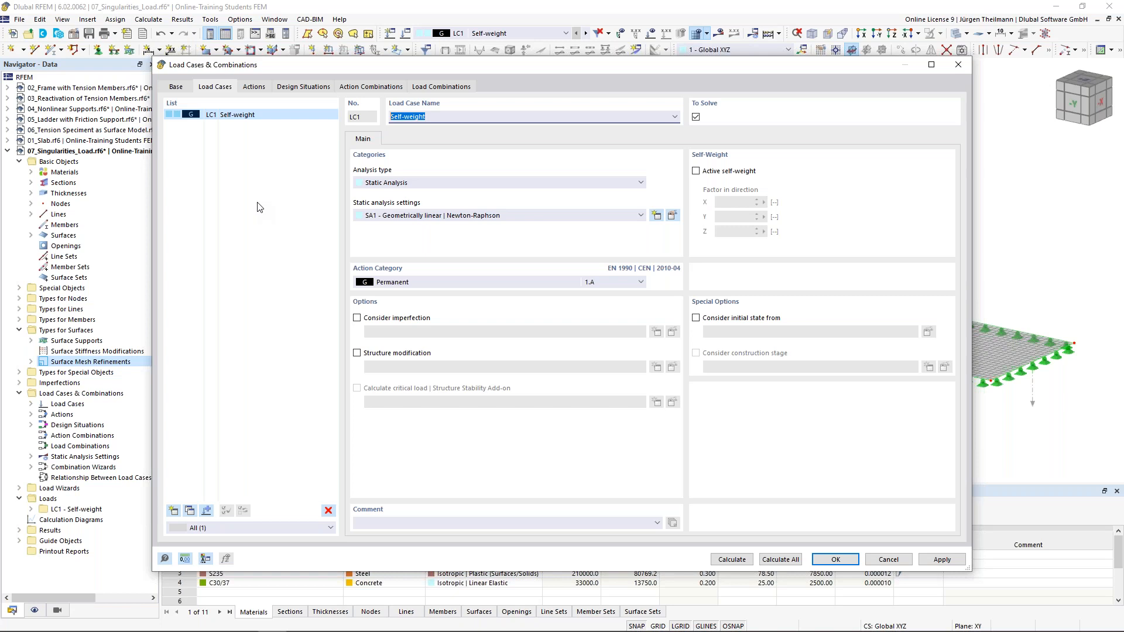
text(Concentrated Load)
click(834, 560)
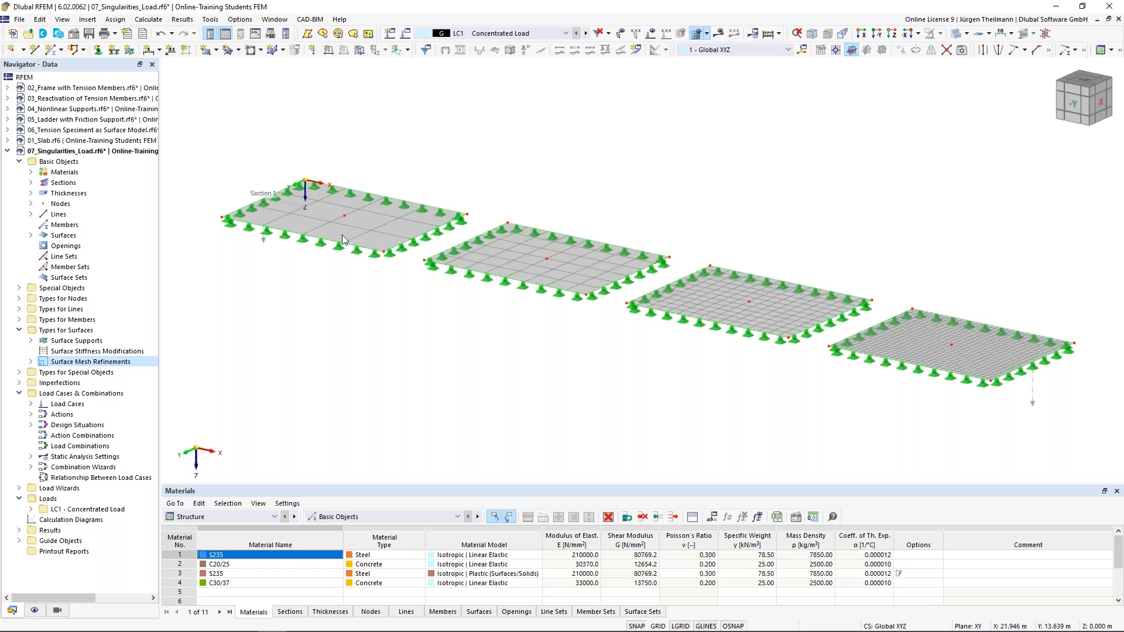
Start a new nodal load in LC1 with a force of 100 kN in the global Z direction.
click(312, 50)
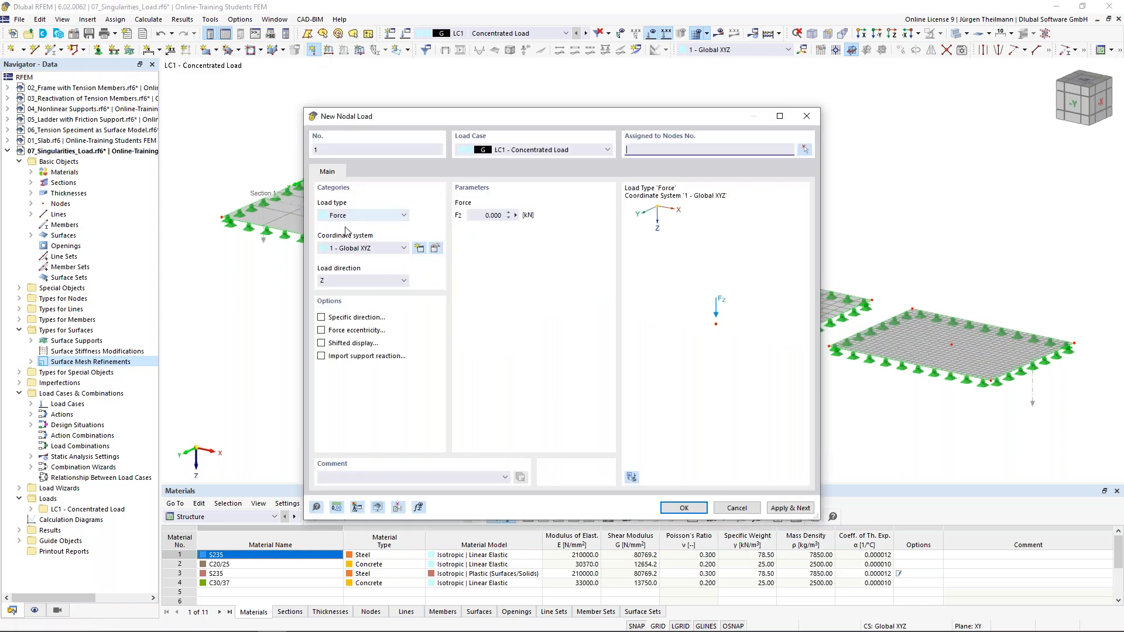
click(478, 215)
text(100)
key(Tab)
Assign the nodal load to the centre nodes 5, 10, 15 and 20 of the four slabs and accept it, allowing the mesh deletion.
click(806, 150)
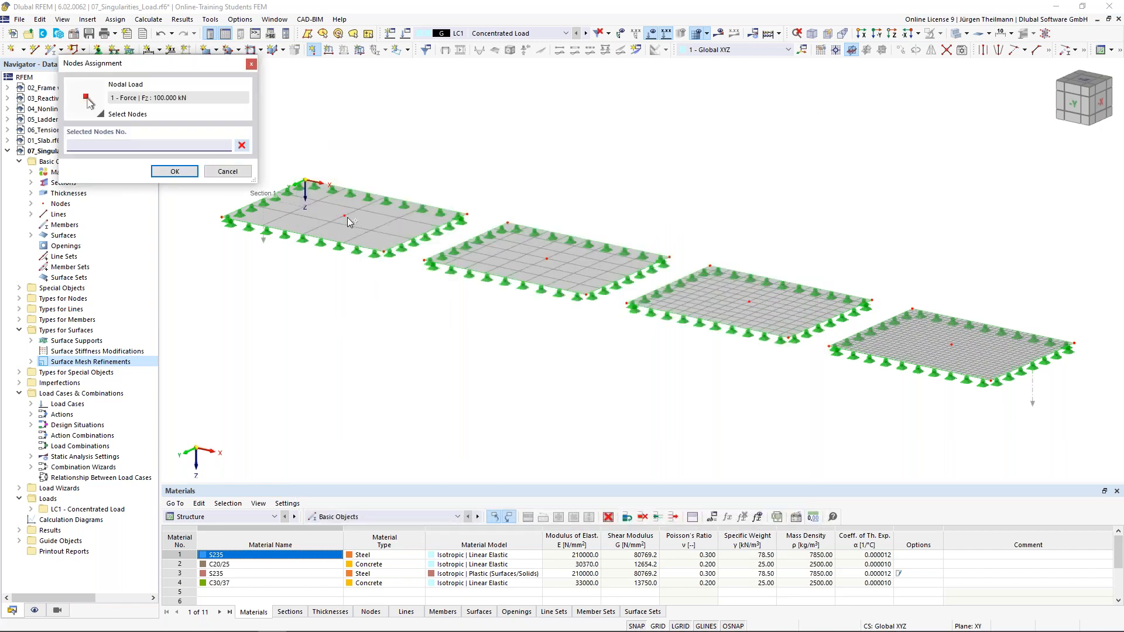
click(345, 215)
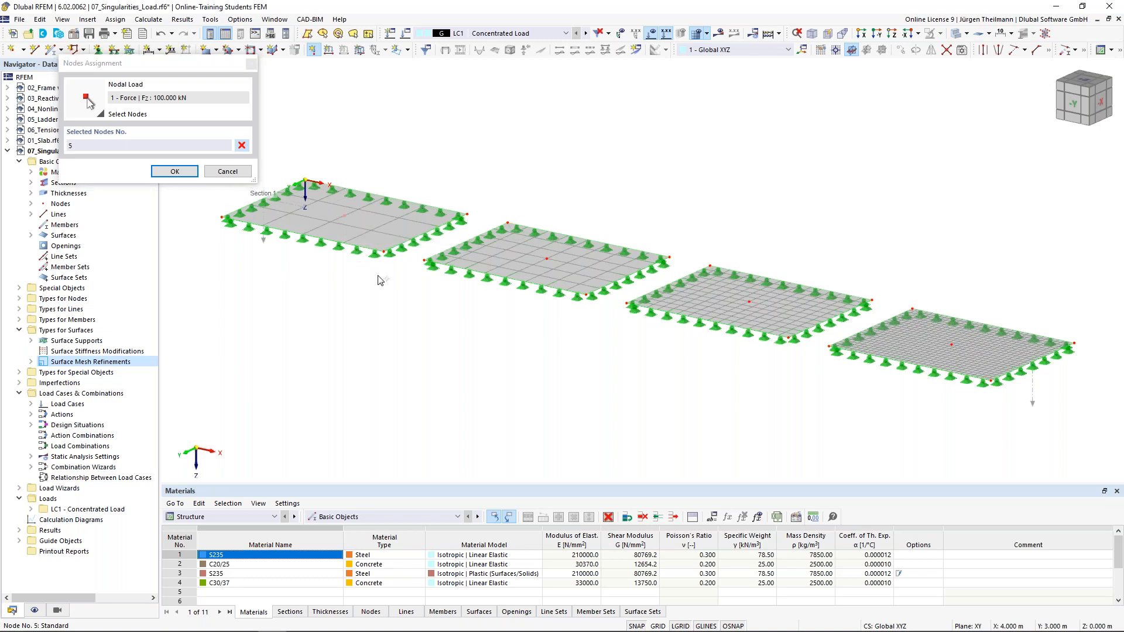
click(548, 261)
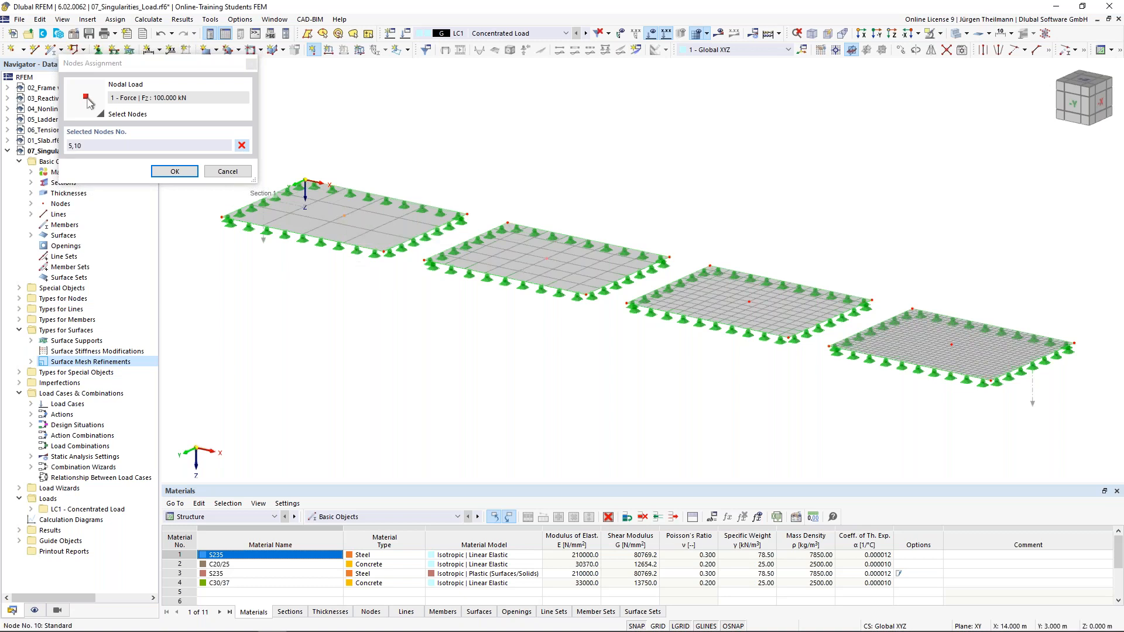
click(751, 302)
click(952, 349)
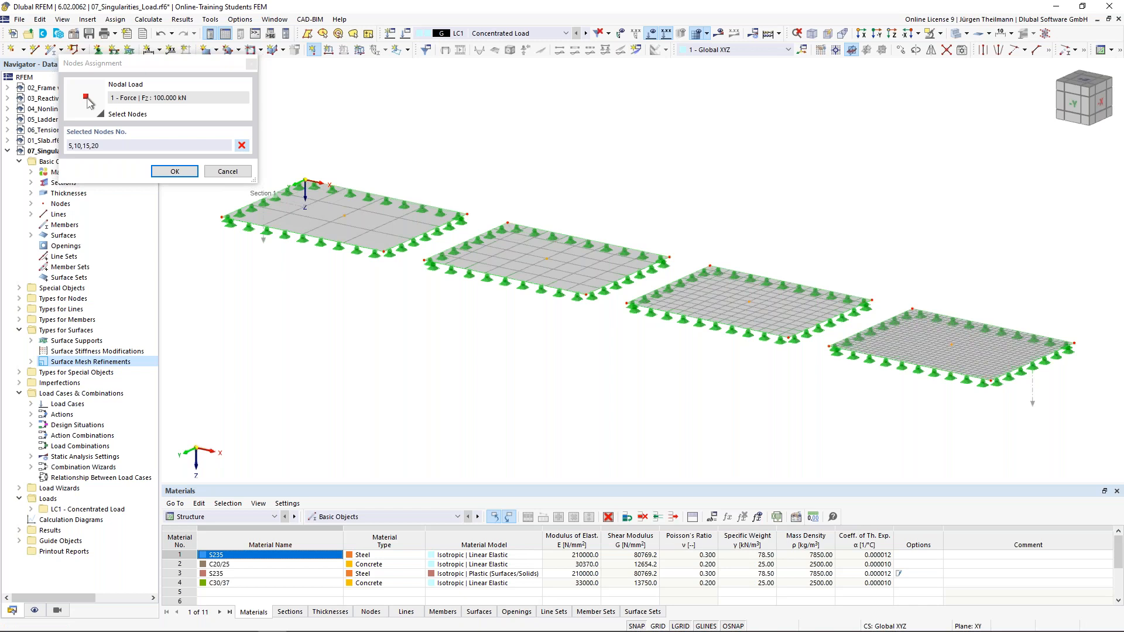
click(174, 171)
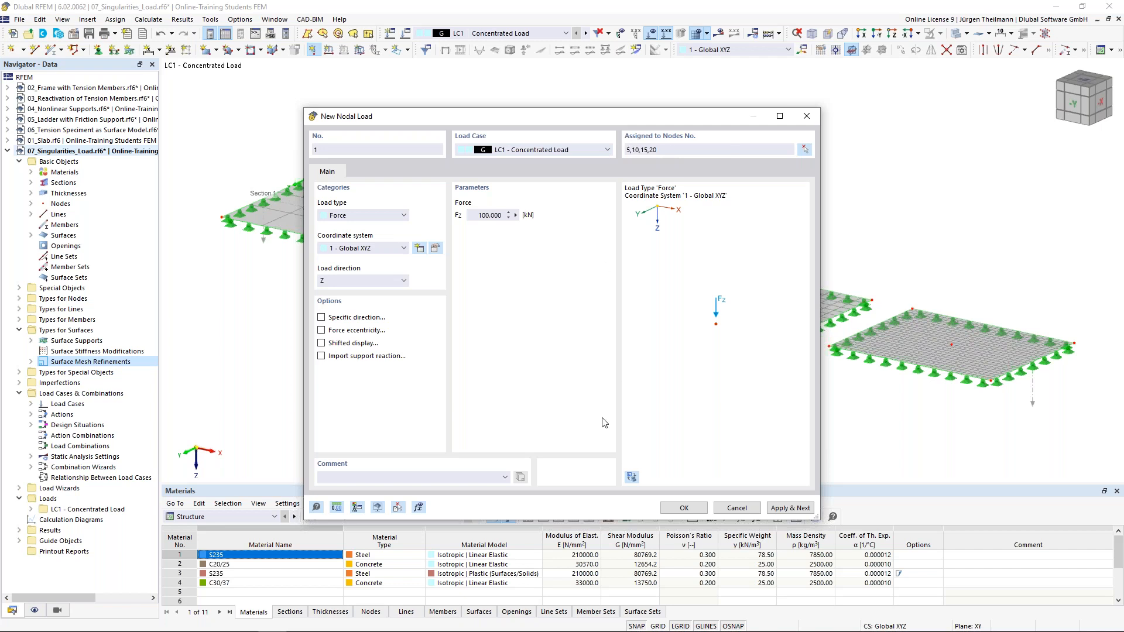
click(684, 508)
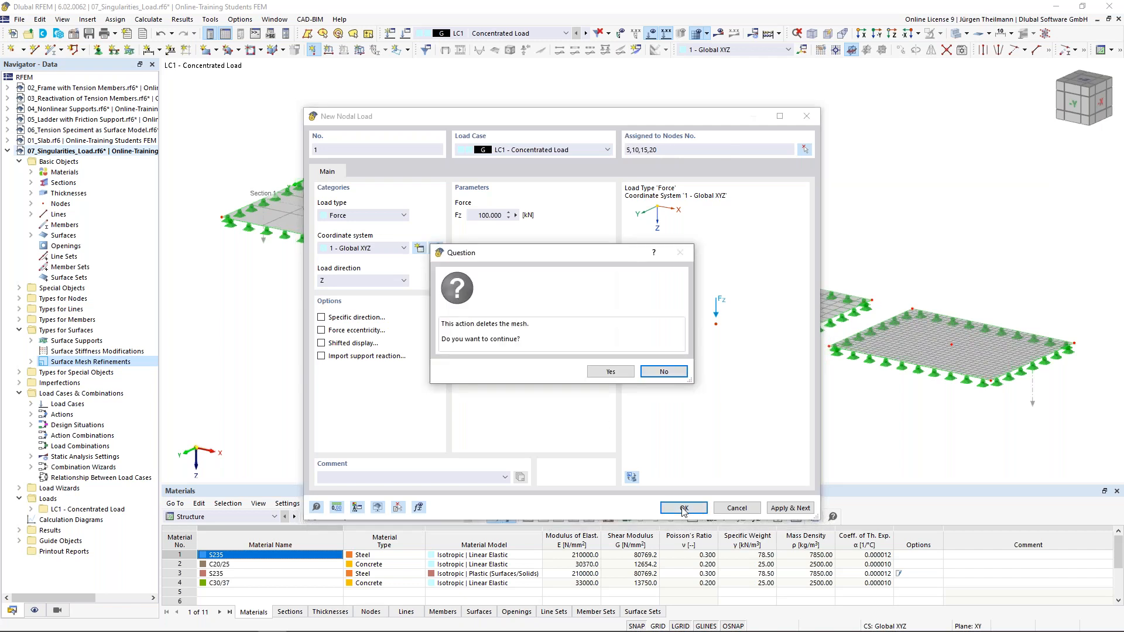
click(617, 374)
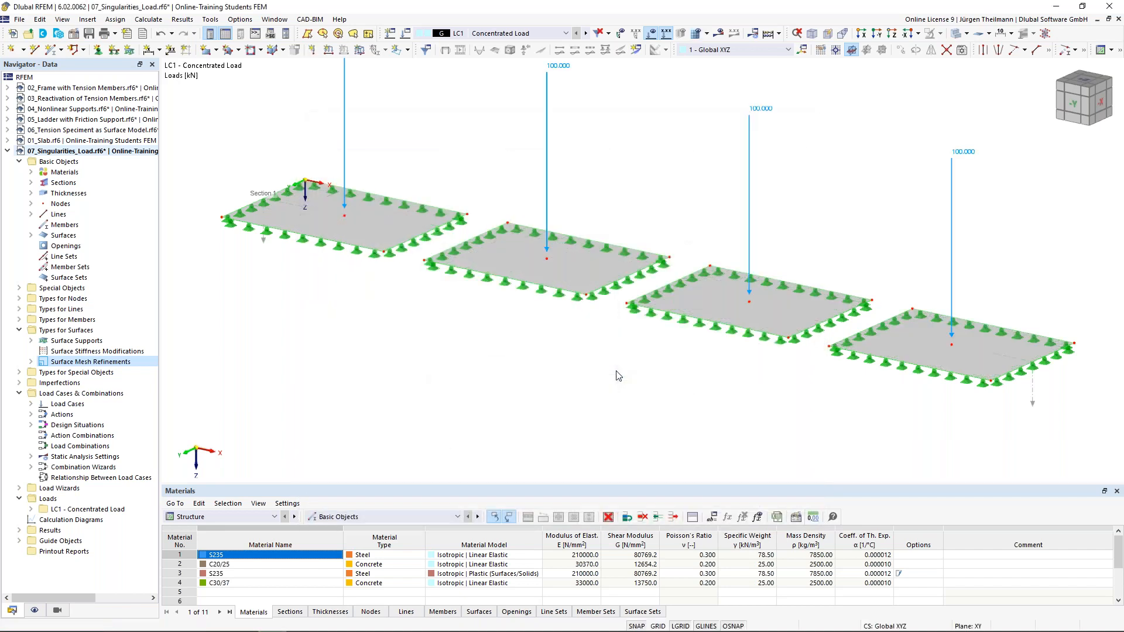
Calculate the Concentrated Load case and view the deformations of the four slabs from a flatter angle.
scroll(616, 376, down, 1)
scroll(617, 375, down, 1)
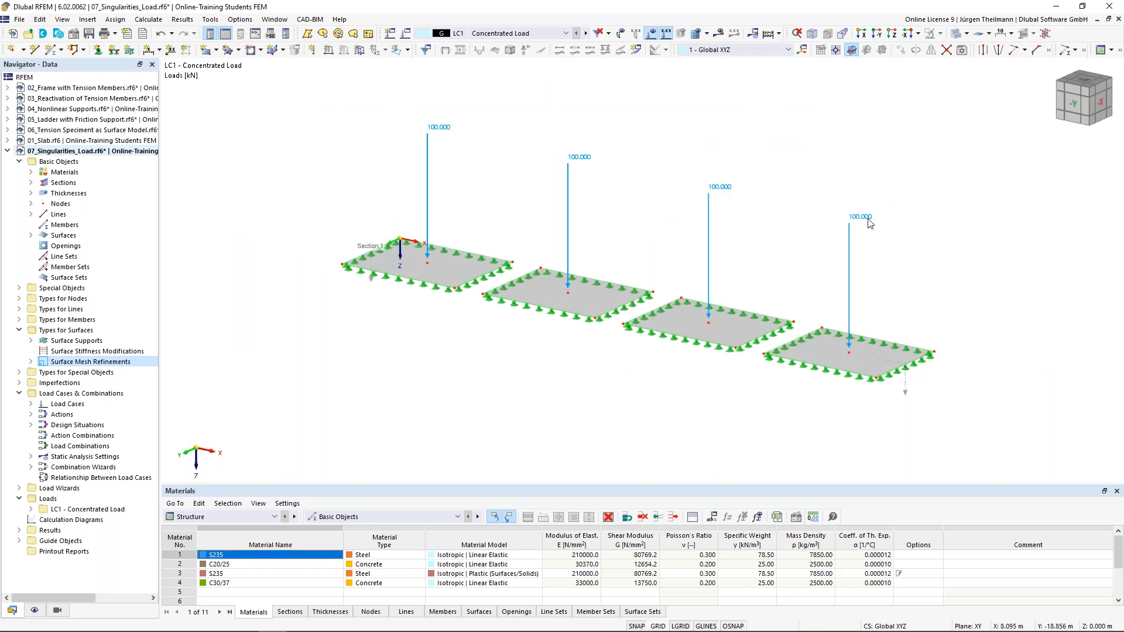
scroll(483, 405, up, 1)
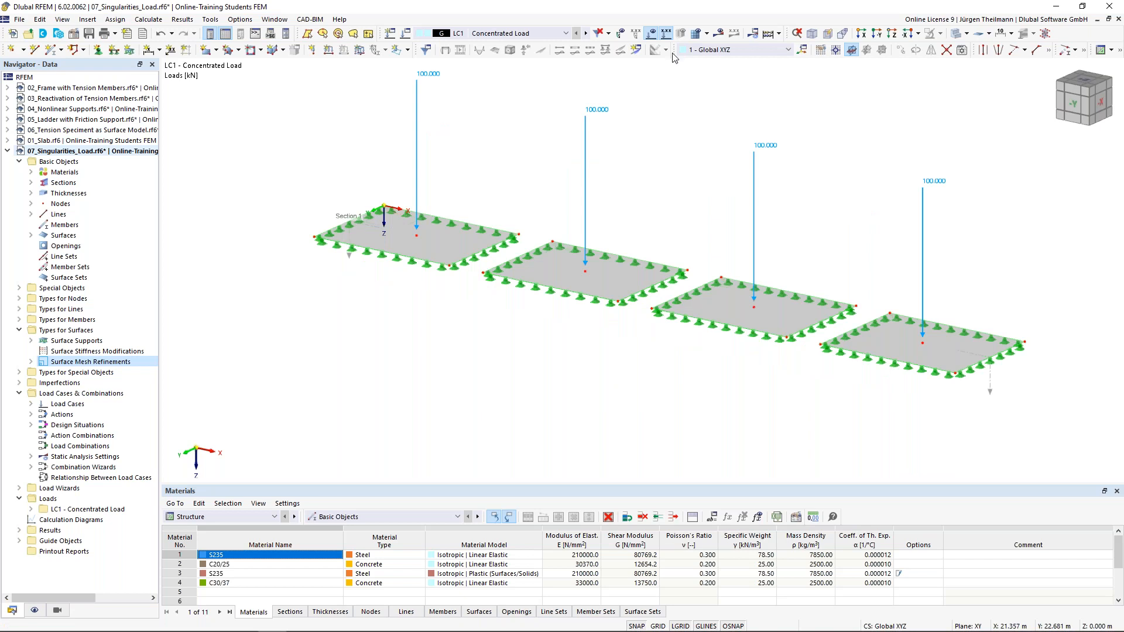
click(720, 33)
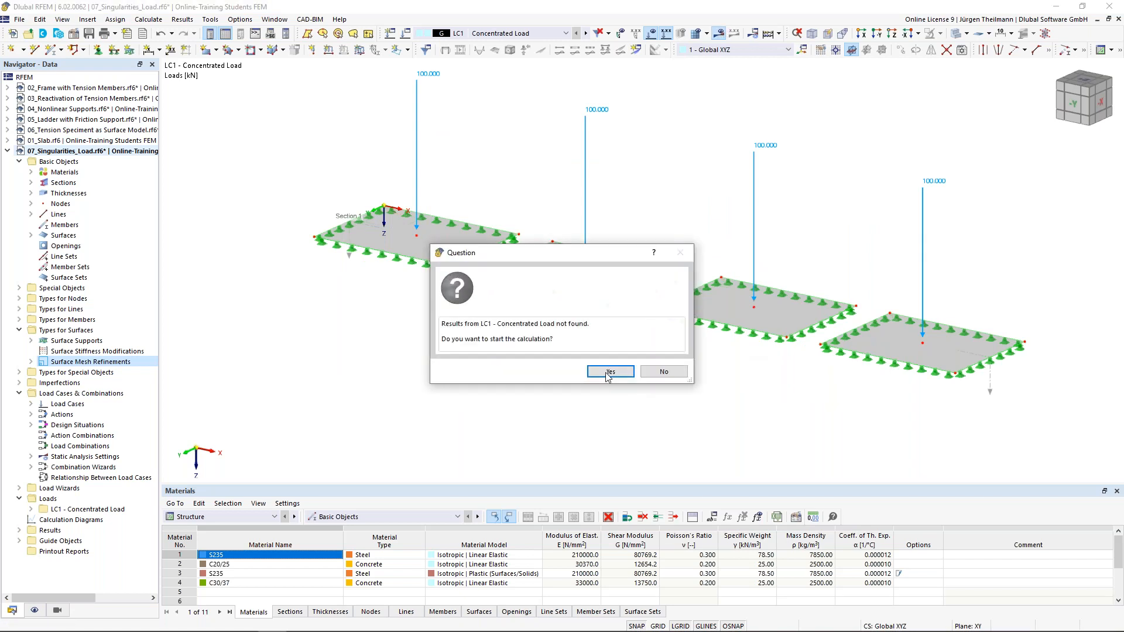
click(609, 372)
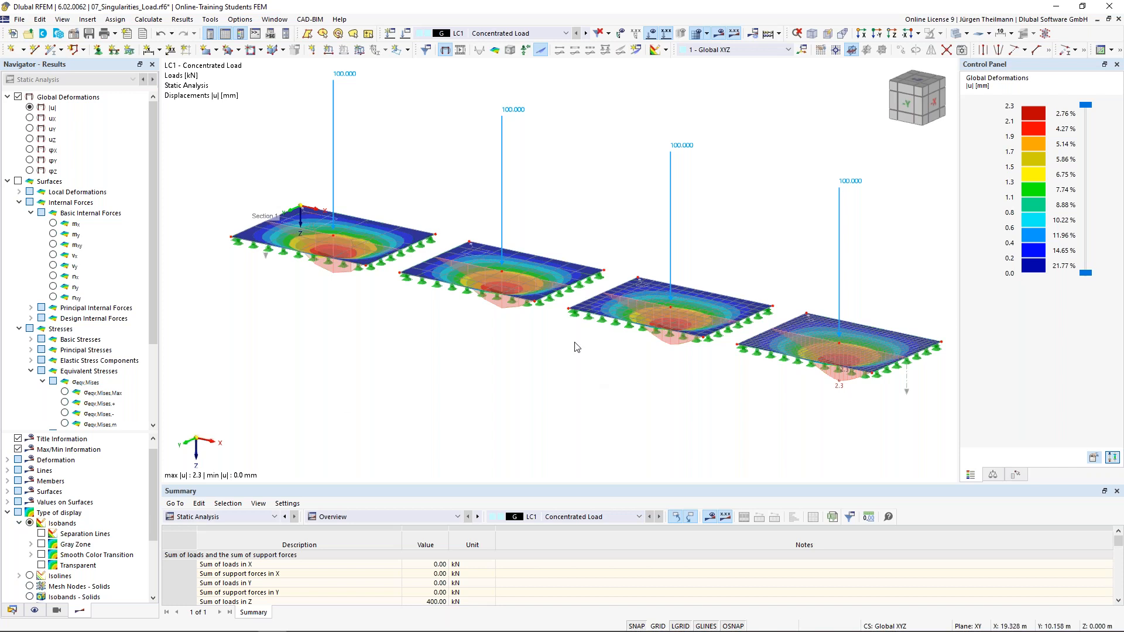
ctrl+middle_drag(577, 347, 607, 333)
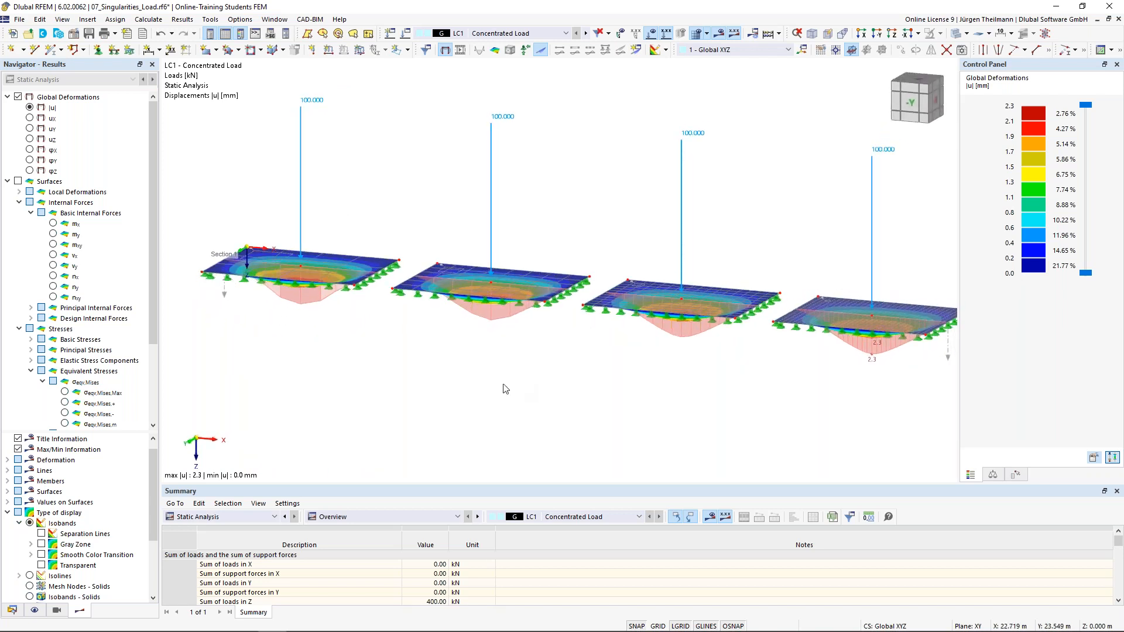
middle_drag(499, 378, 499, 354)
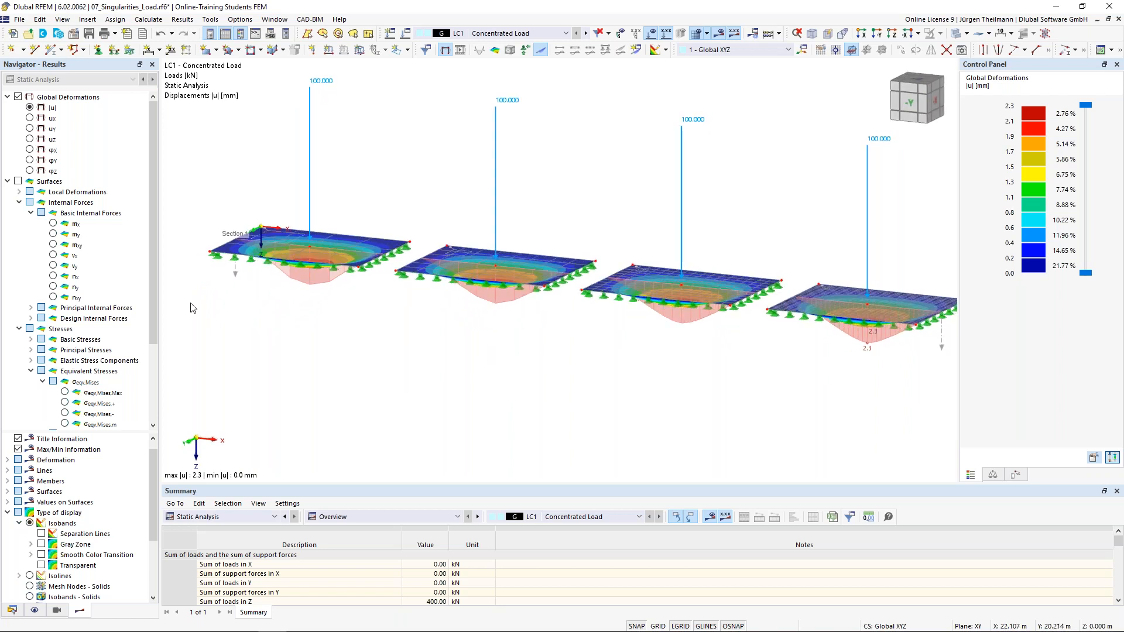
Select the basic internal force mx as surface result and hide the surface contours so only the result section diagram is shown.
click(18, 182)
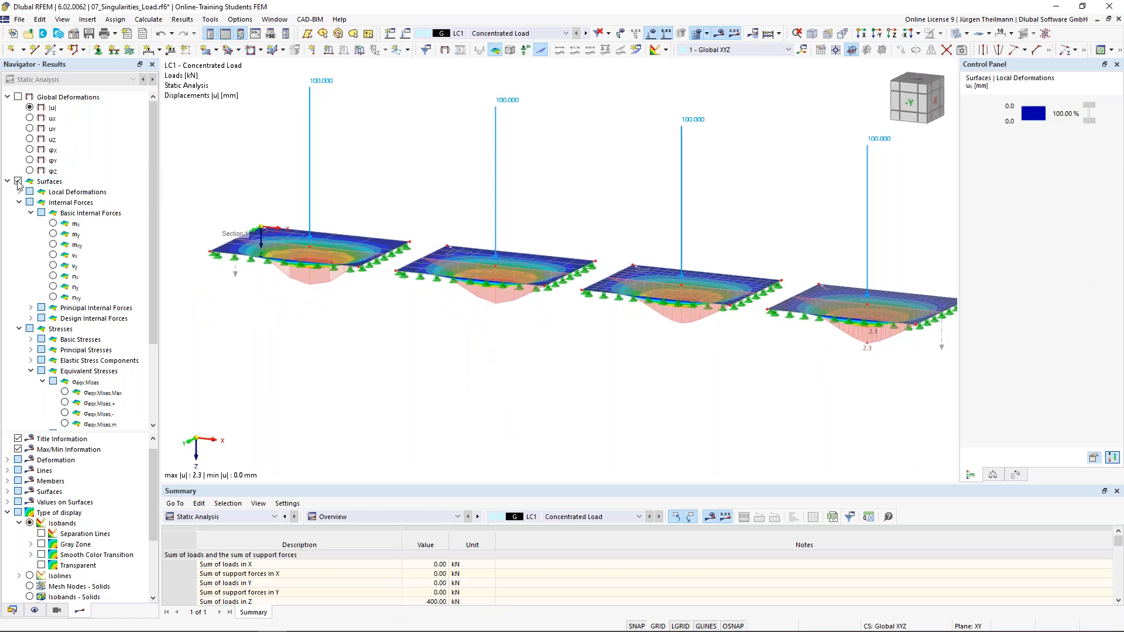
click(53, 225)
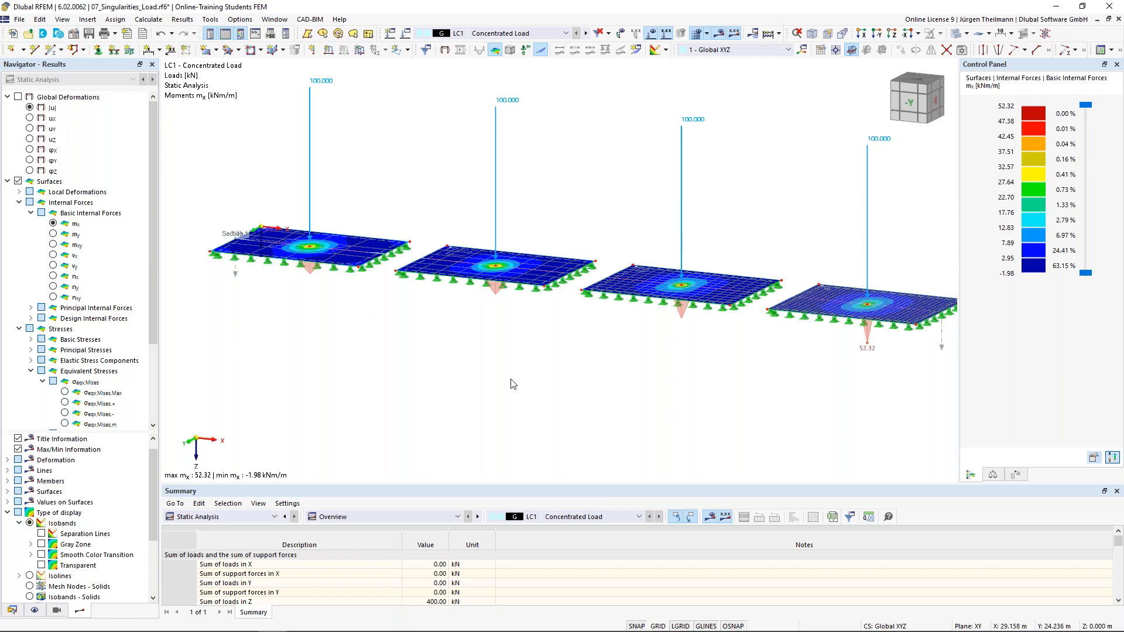
scroll(24, 417, down, 4)
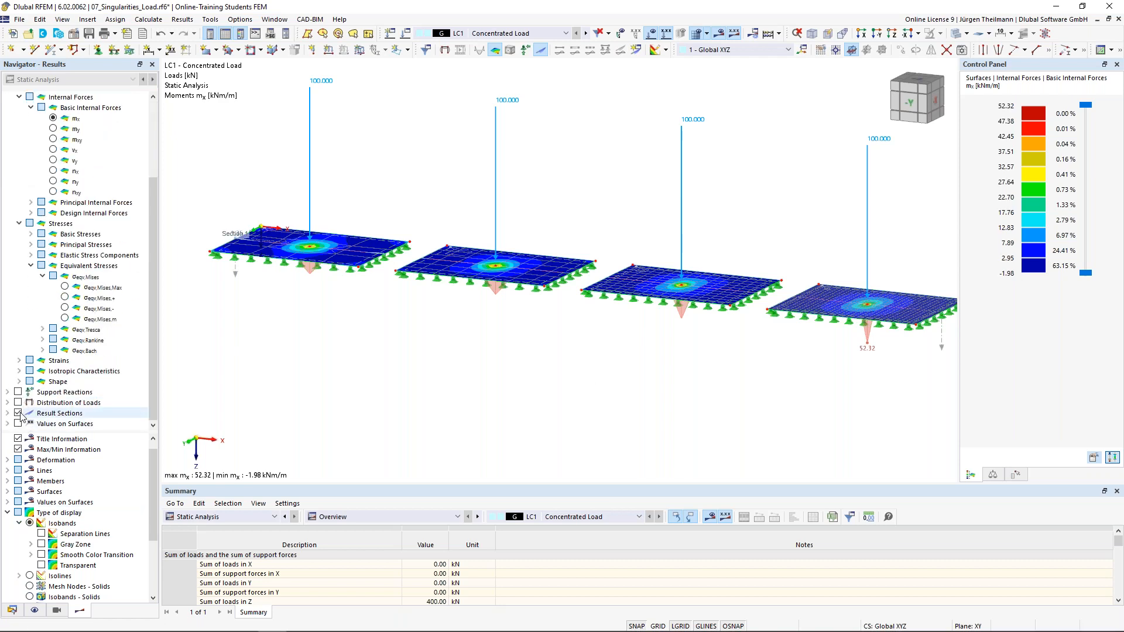
scroll(24, 410, up, 4)
click(18, 182)
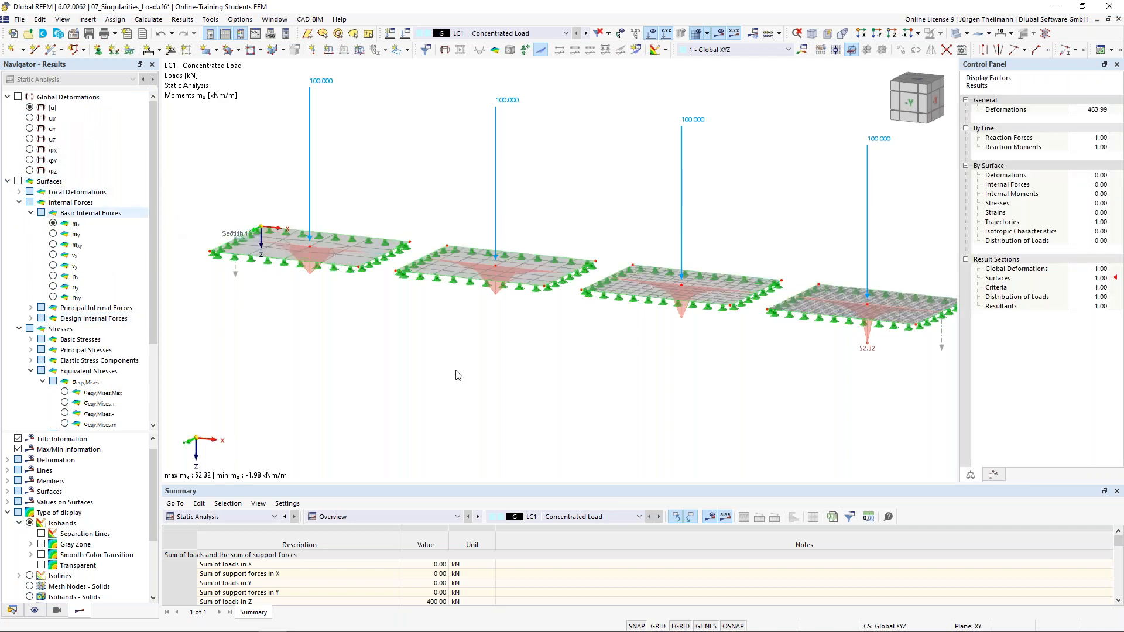
Set the result section display to show local extremes so each slab's peak moment is labelled.
middle_drag(454, 353, 458, 356)
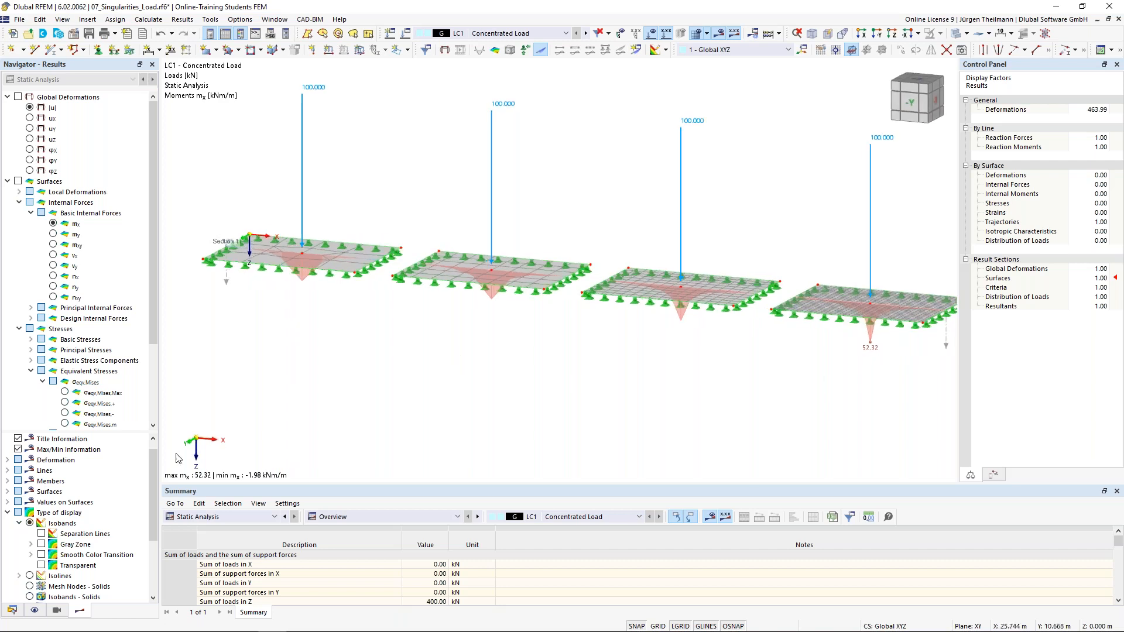
click(7, 513)
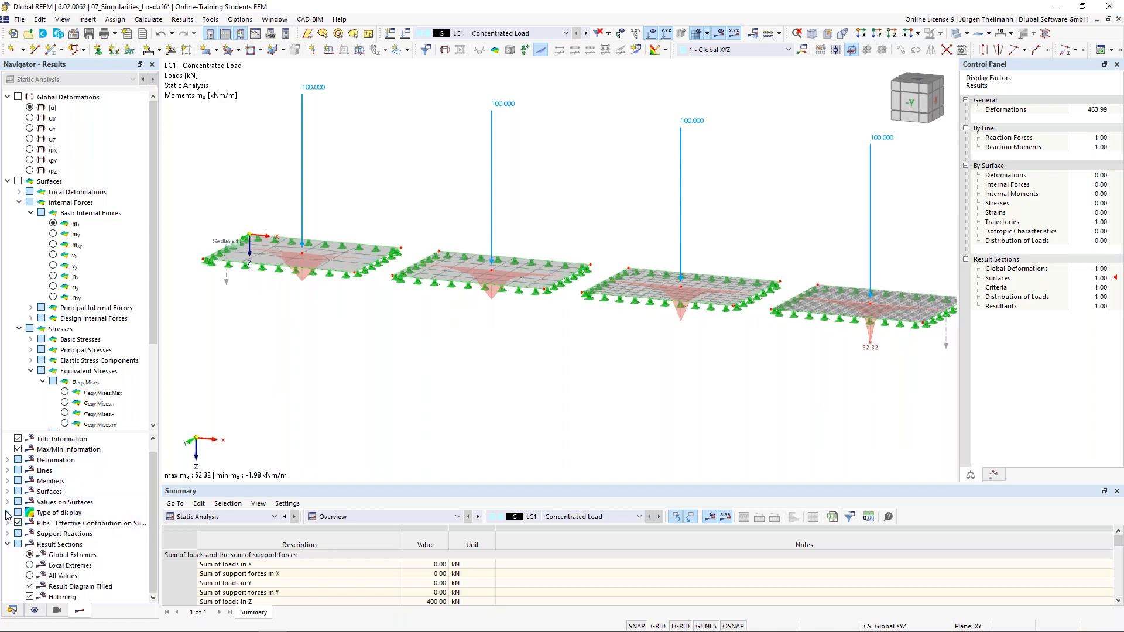
click(30, 566)
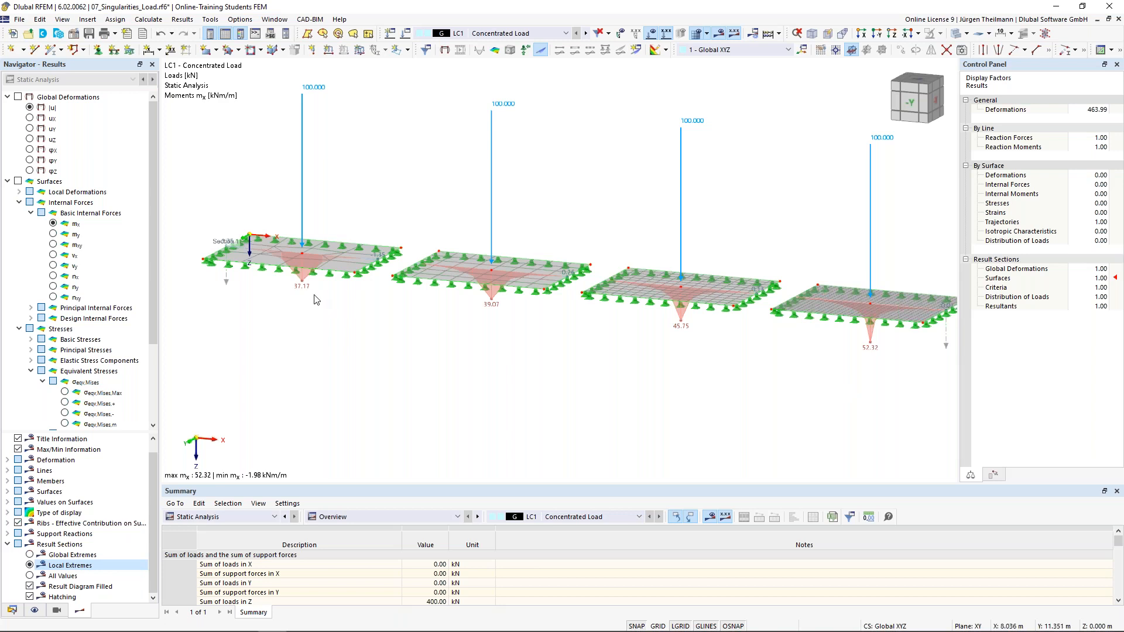
Compare the peak mx moments under the concentrated loads across the four slabs, from the coarsest to the finest mesh.
scroll(336, 301, up, 4)
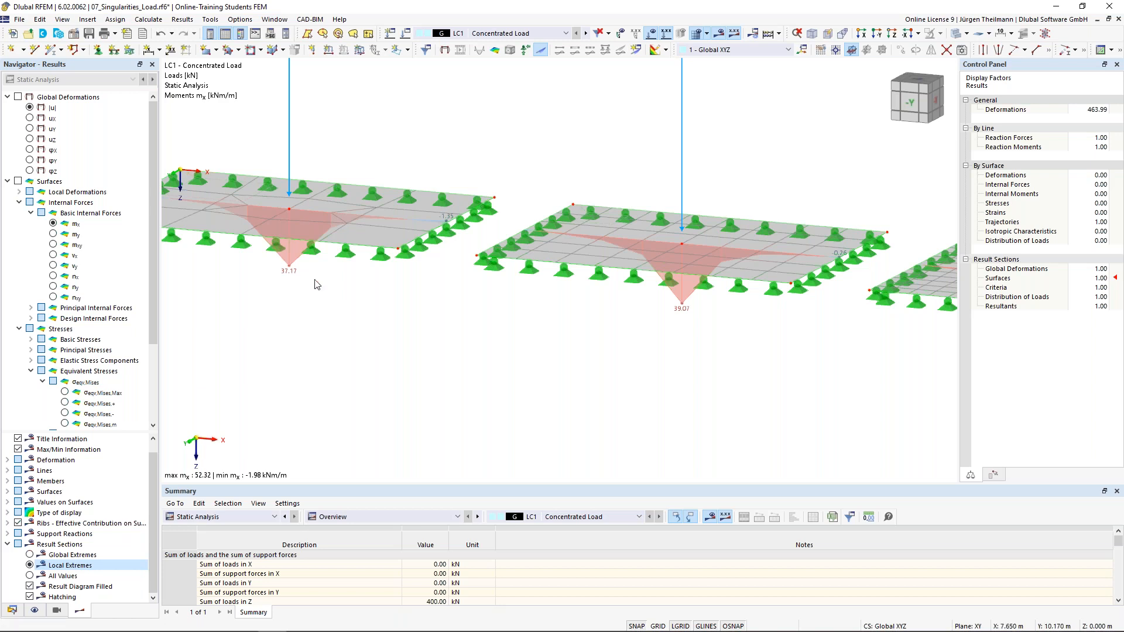
scroll(318, 281, down, 3)
scroll(694, 308, down, 1)
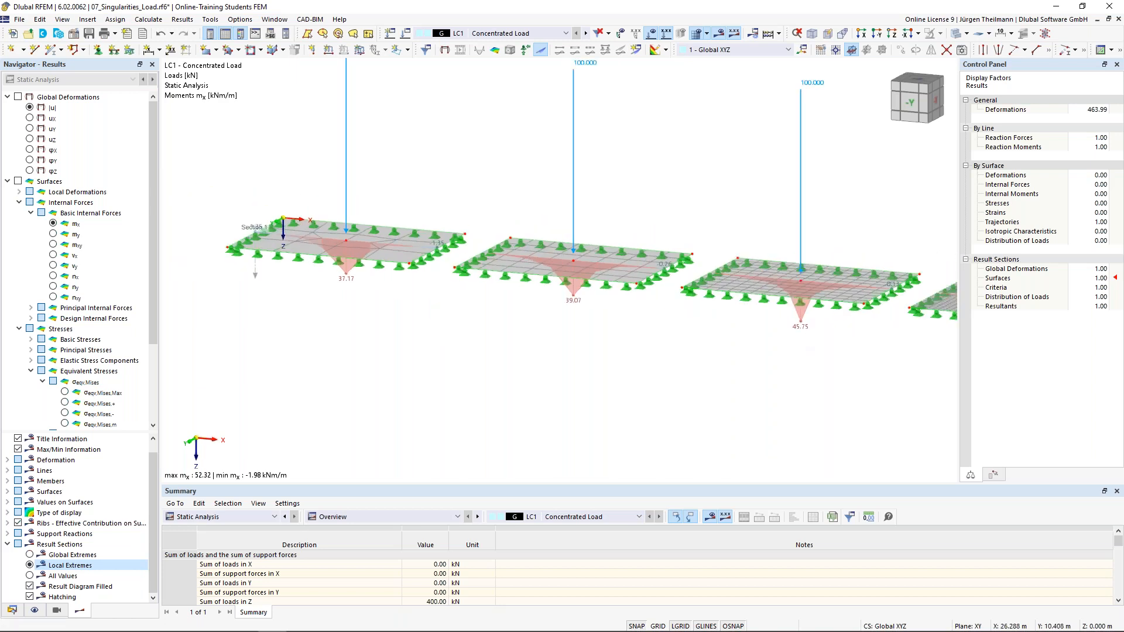
middle_drag(949, 351, 843, 346)
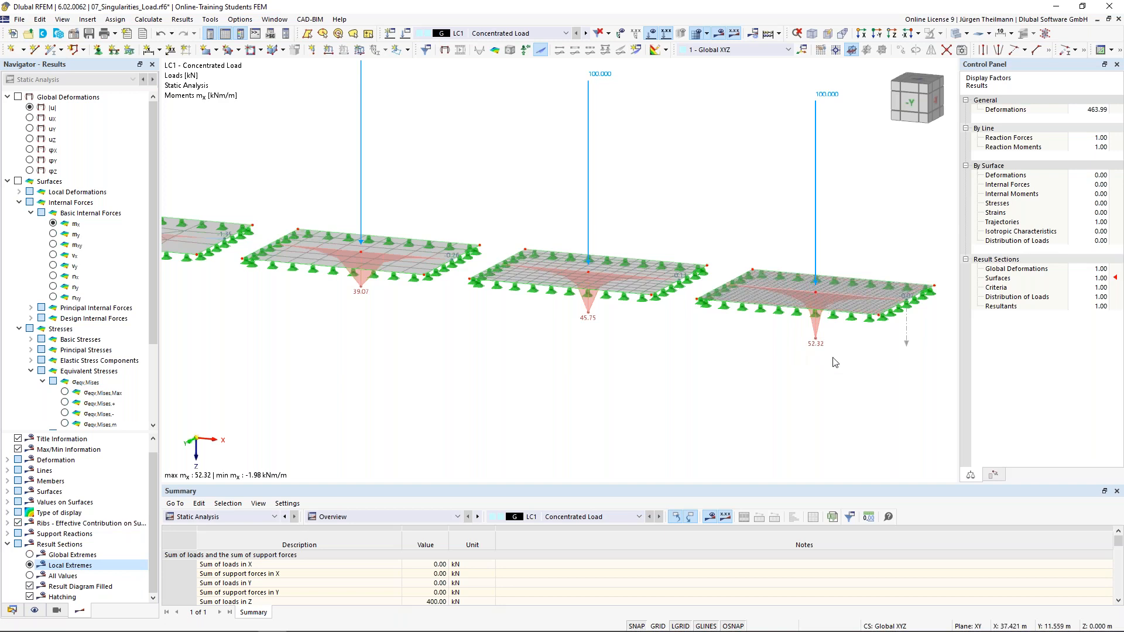
scroll(835, 350, down, 1)
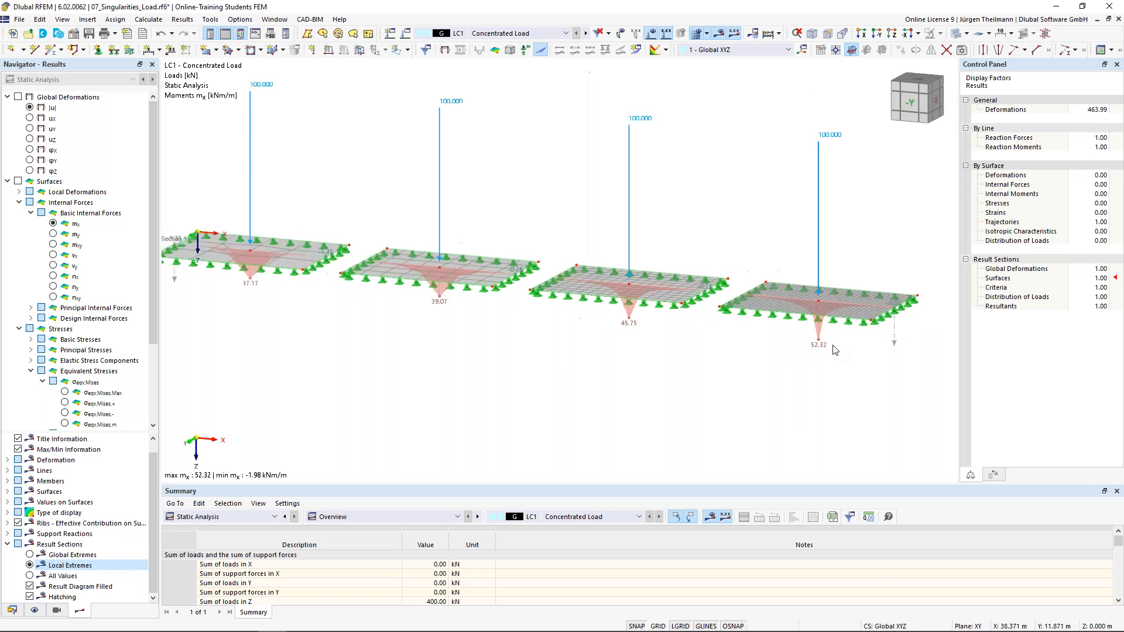
scroll(835, 350, down, 1)
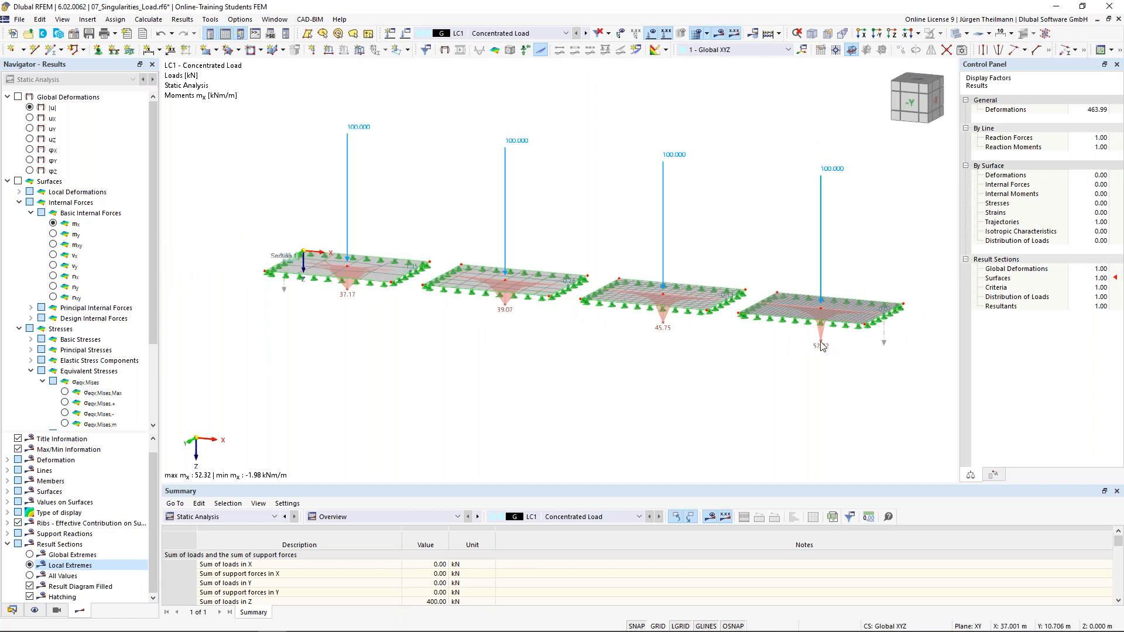
scroll(823, 346, up, 2)
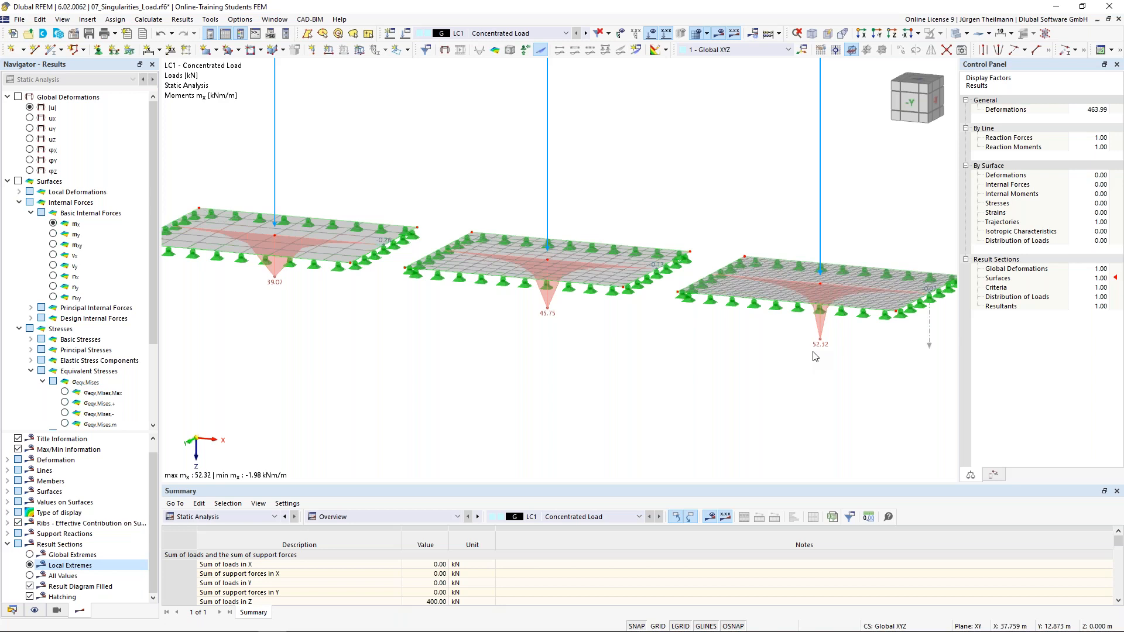
Open the result diagrams for the result section through the four slabs in a maximized window.
right_click(930, 349)
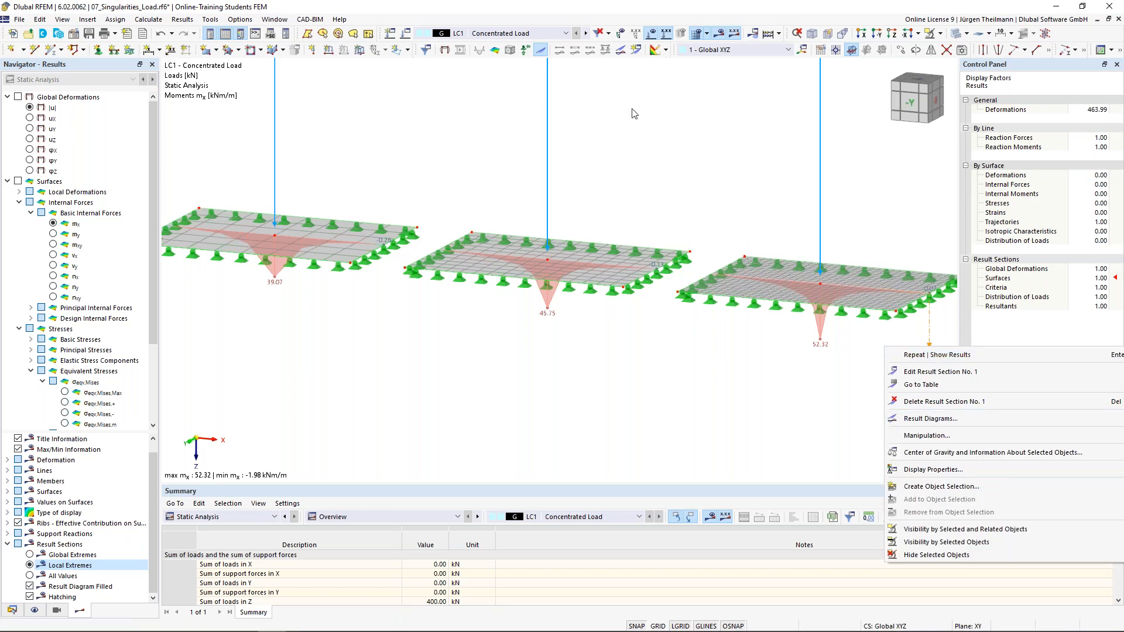
click(621, 51)
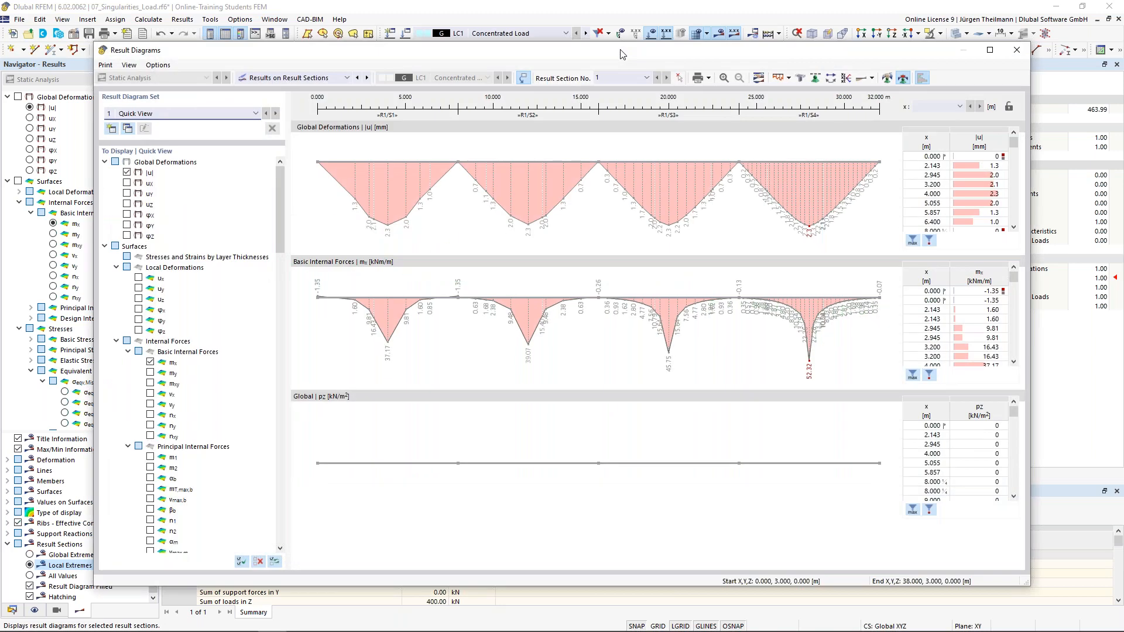
click(990, 50)
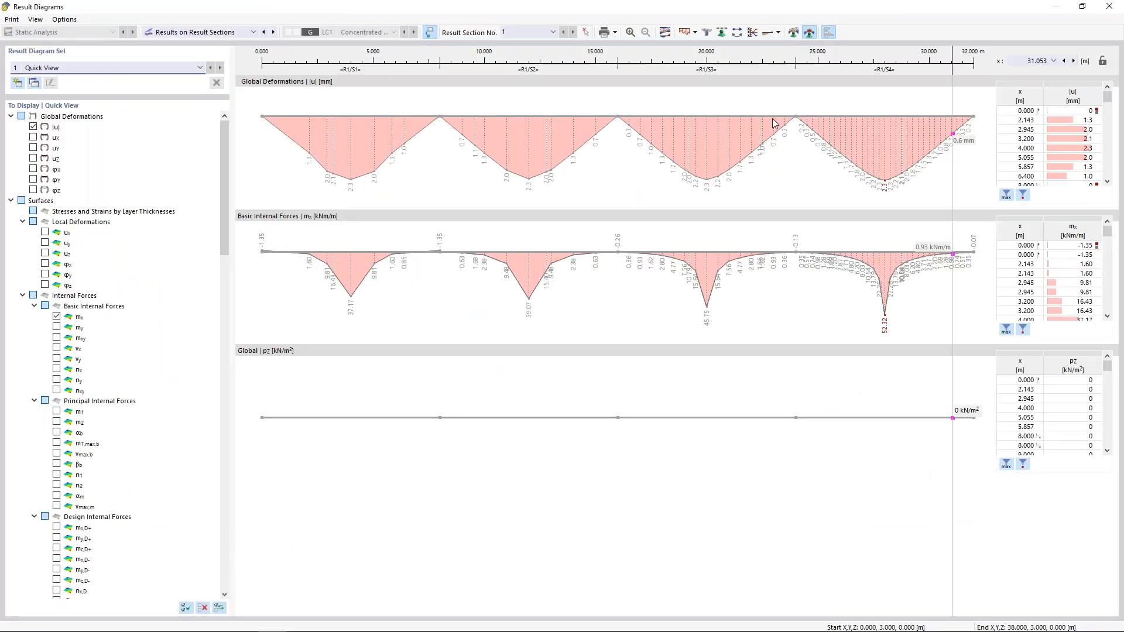
Remove the global load distribution pz and the global deformation |u| from the result diagrams, keeping only the mx diagram.
scroll(107, 402, down, 4)
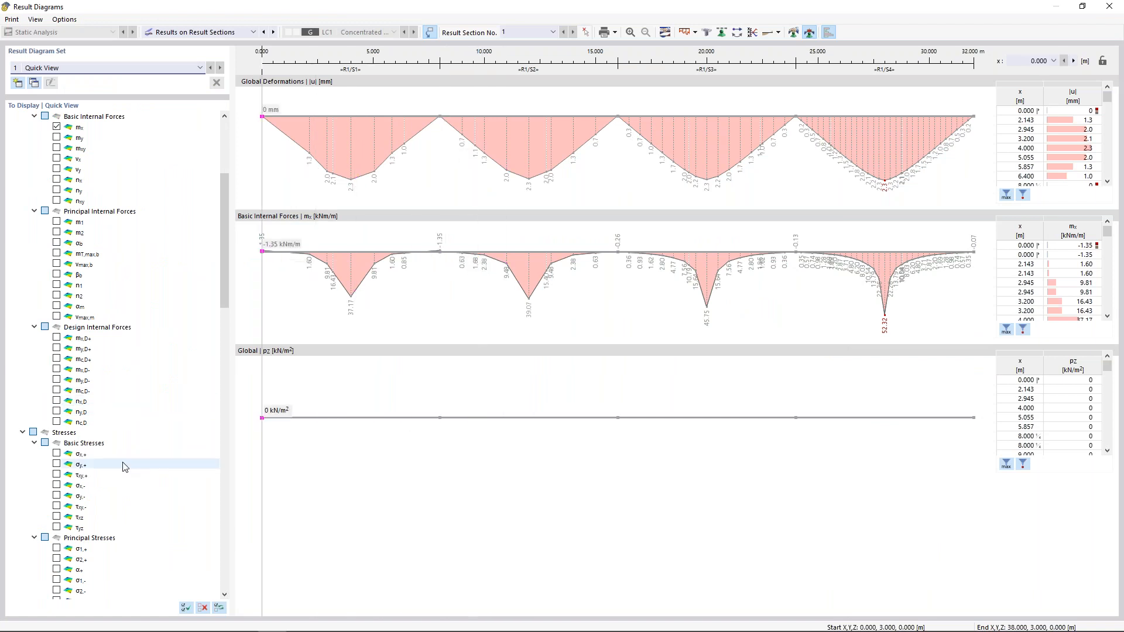
scroll(124, 466, down, 12)
scroll(124, 469, down, 15)
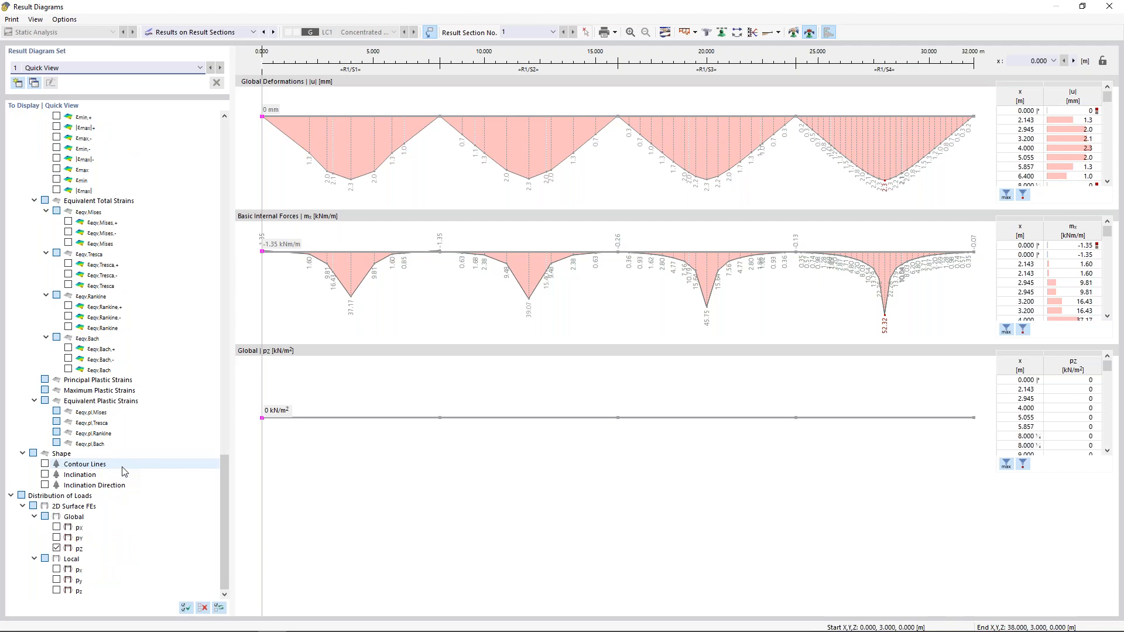
scroll(124, 471, up, 20)
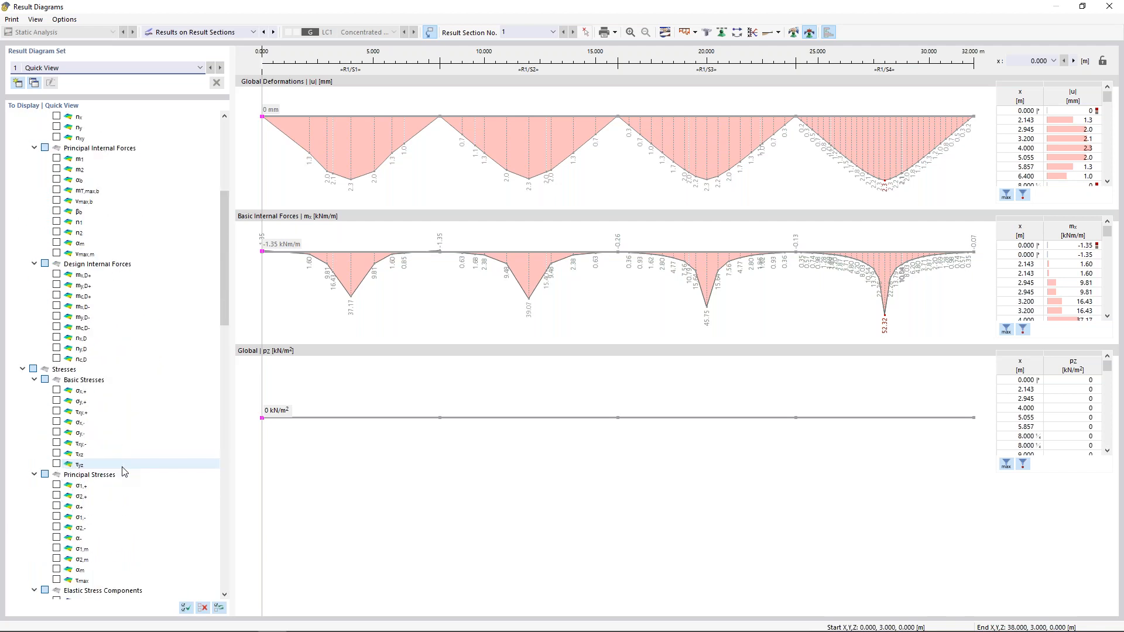
scroll(124, 472, up, 1)
scroll(124, 471, down, 9)
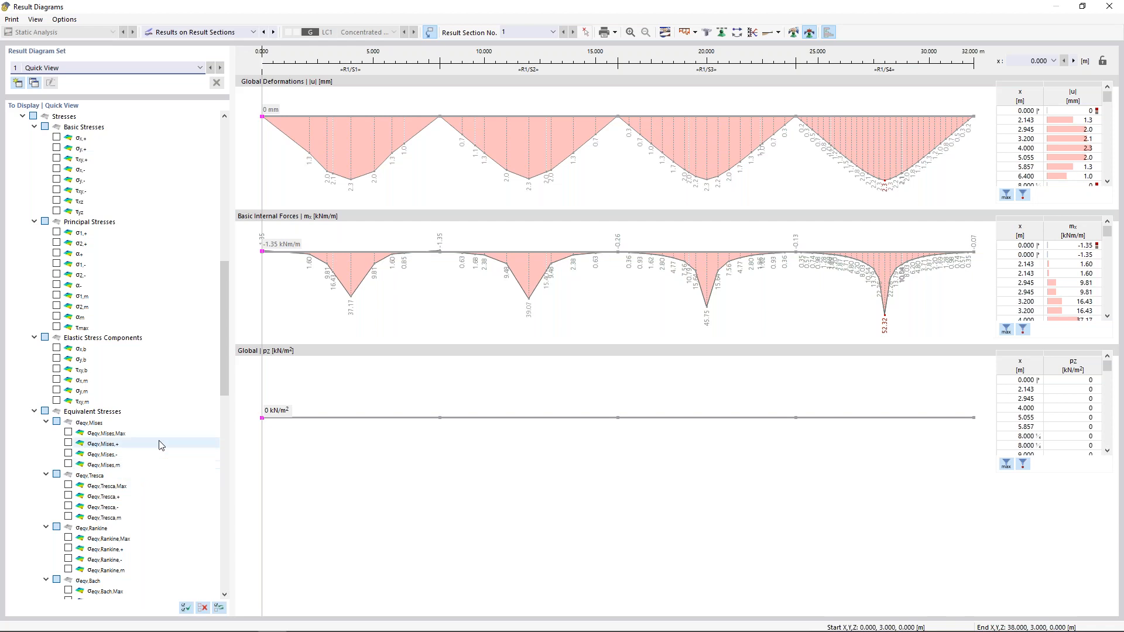
scroll(165, 439, down, 5)
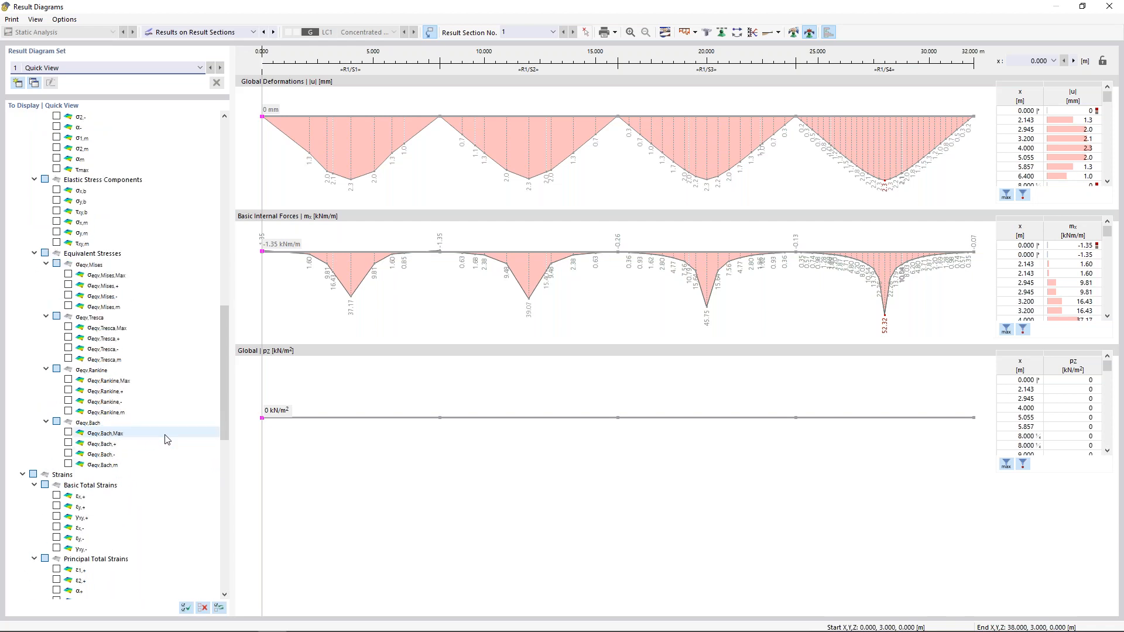
scroll(166, 439, down, 18)
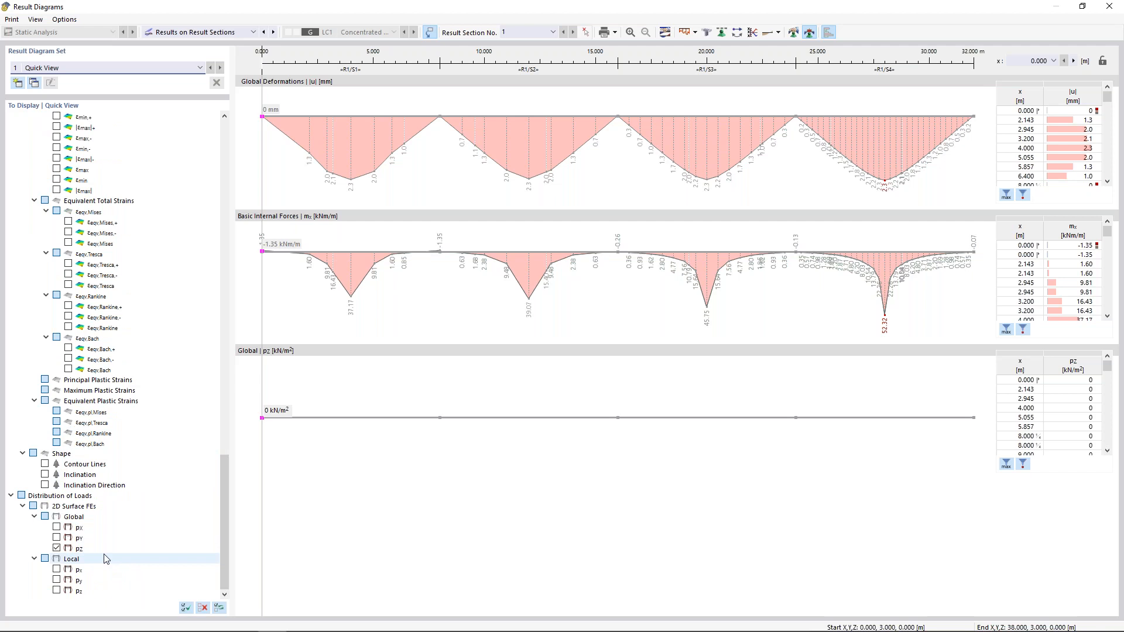
click(56, 548)
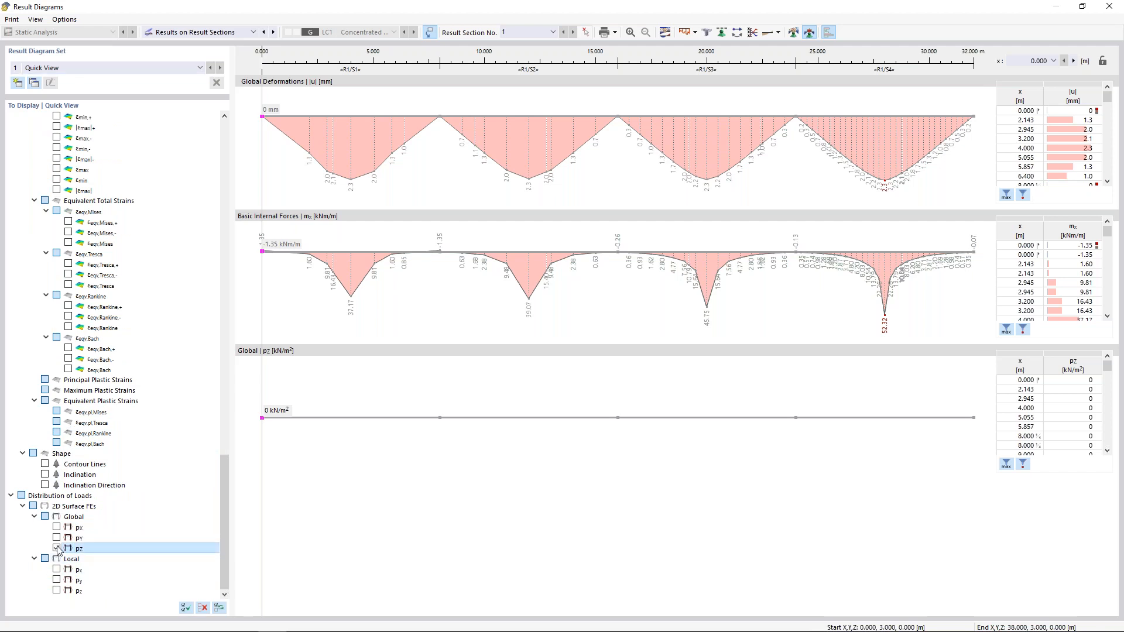
scroll(162, 551, up, 20)
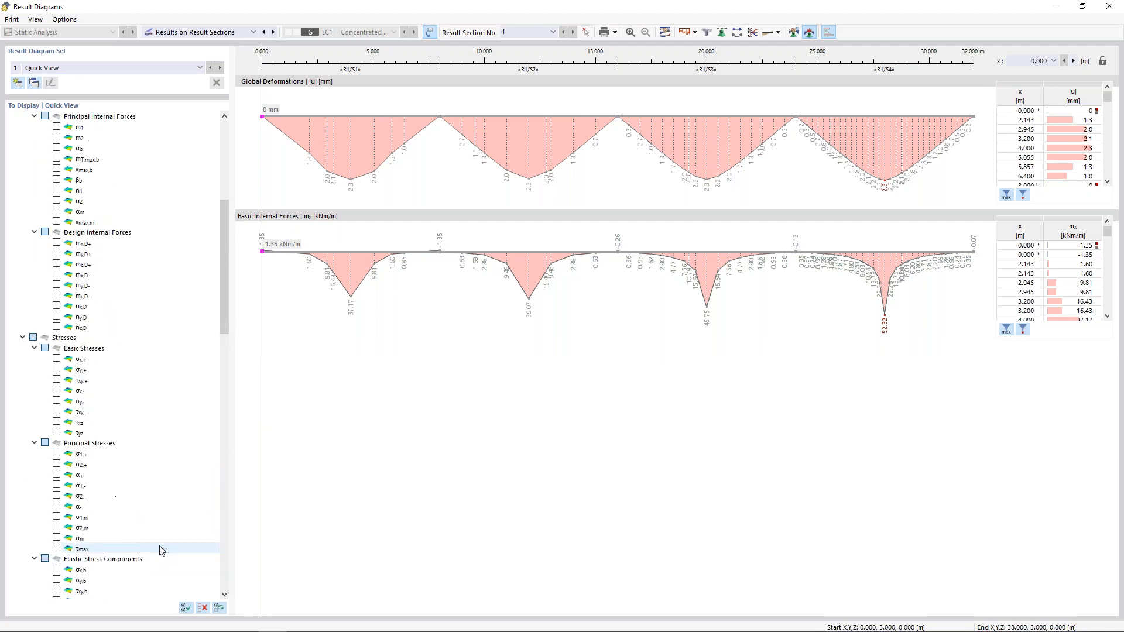
click(34, 127)
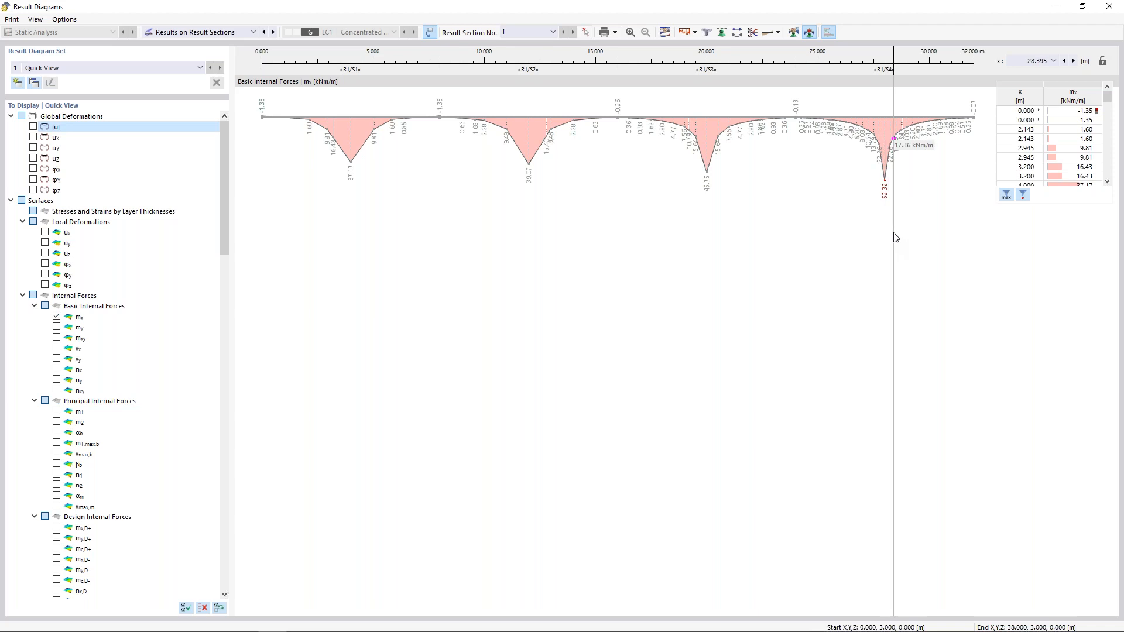
Define smooth ranges for the mx diagram from 3.5 to 4.5 m and from 11.5 to 12.5 m.
click(794, 33)
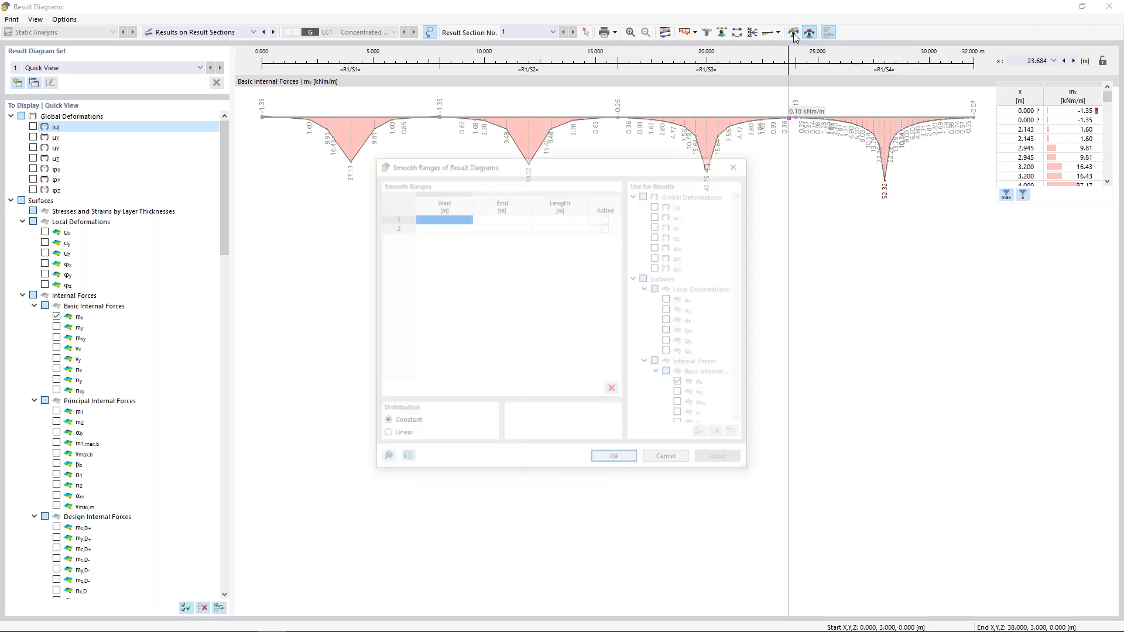
click(447, 221)
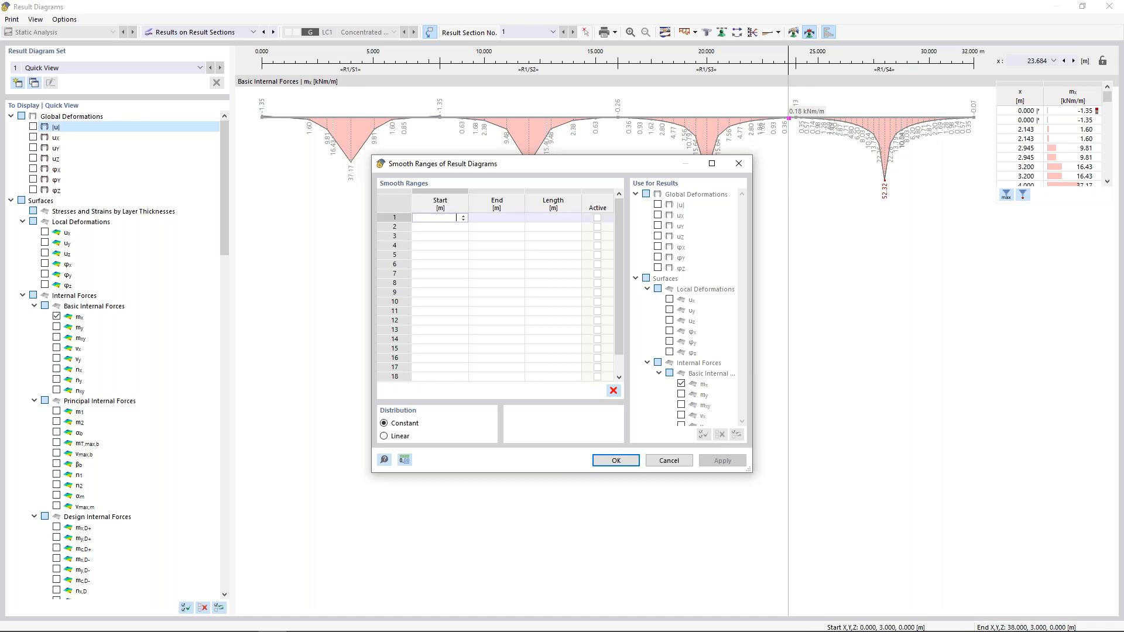
key(Tab)
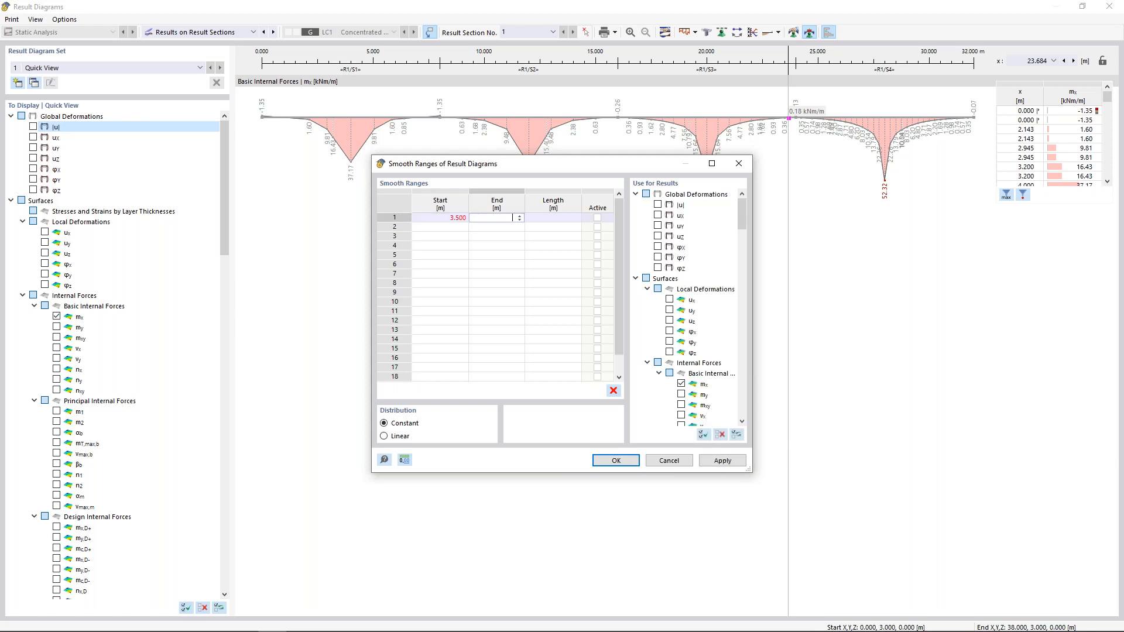
key(Tab)
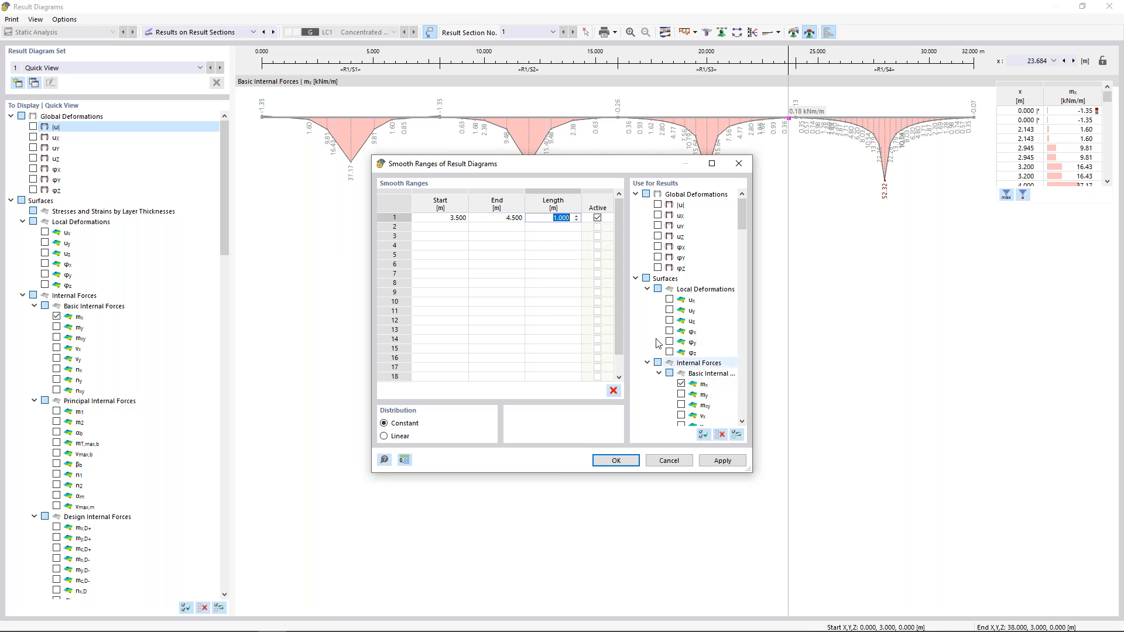
click(442, 227)
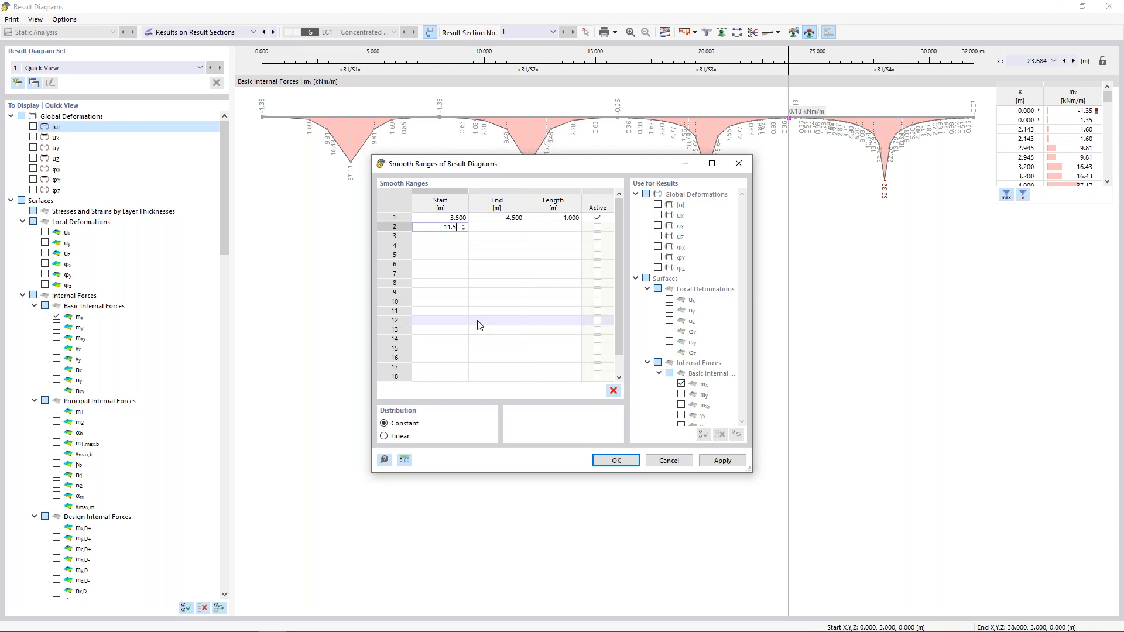
key(Tab)
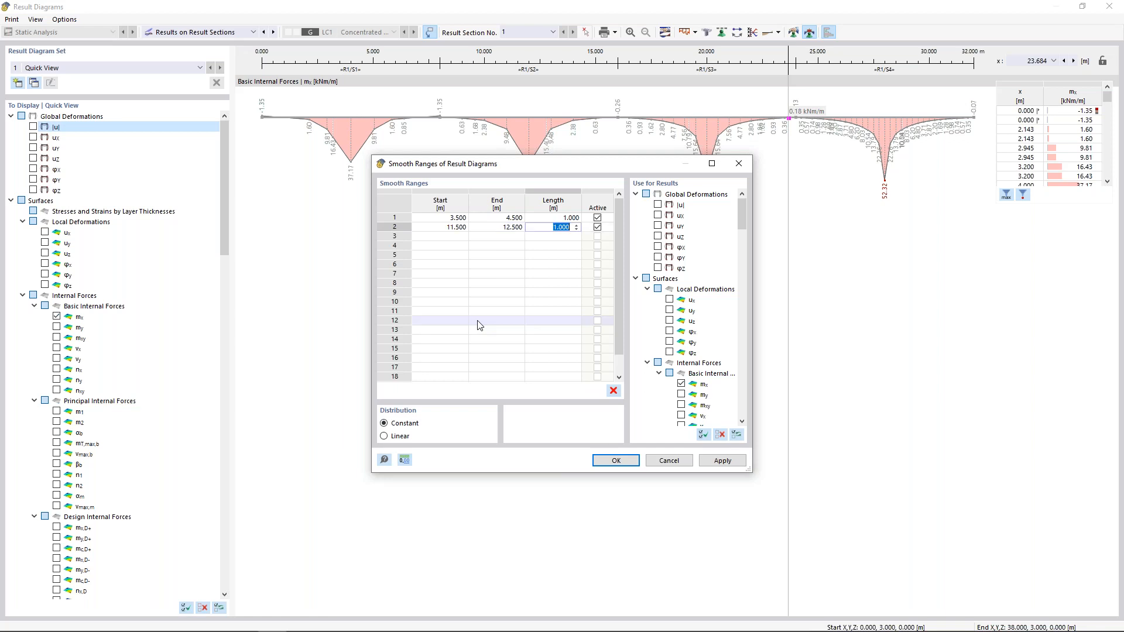
Add smooth ranges from 19.5 to 20.5 m and 27.5 to 28.5 m, accept the constant distribution, and close the result diagrams.
click(441, 237)
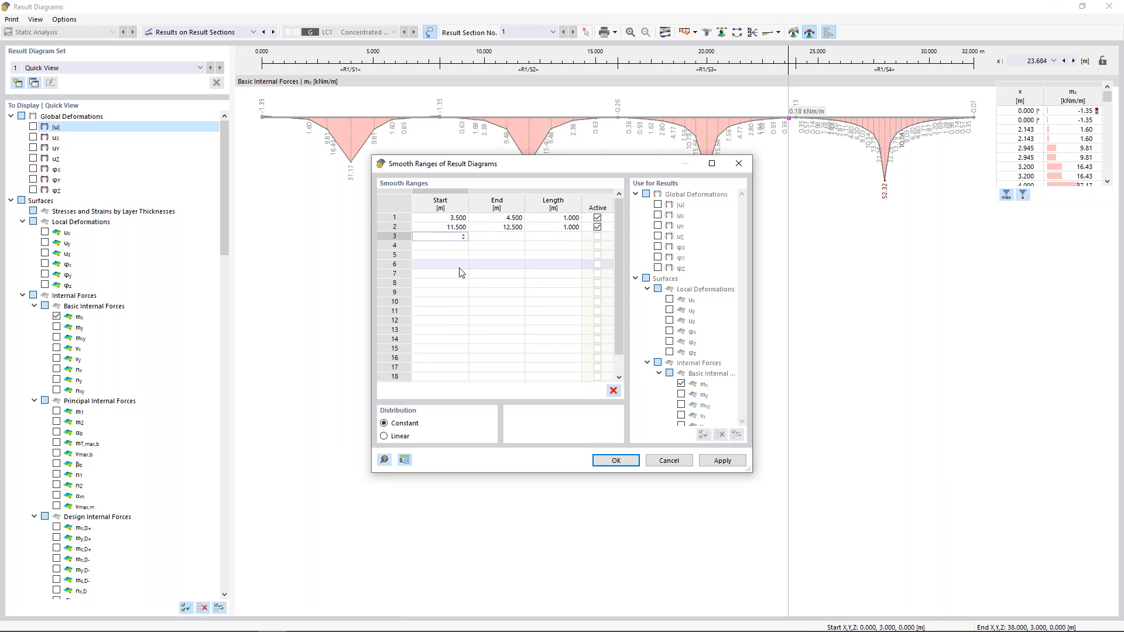
key(Tab)
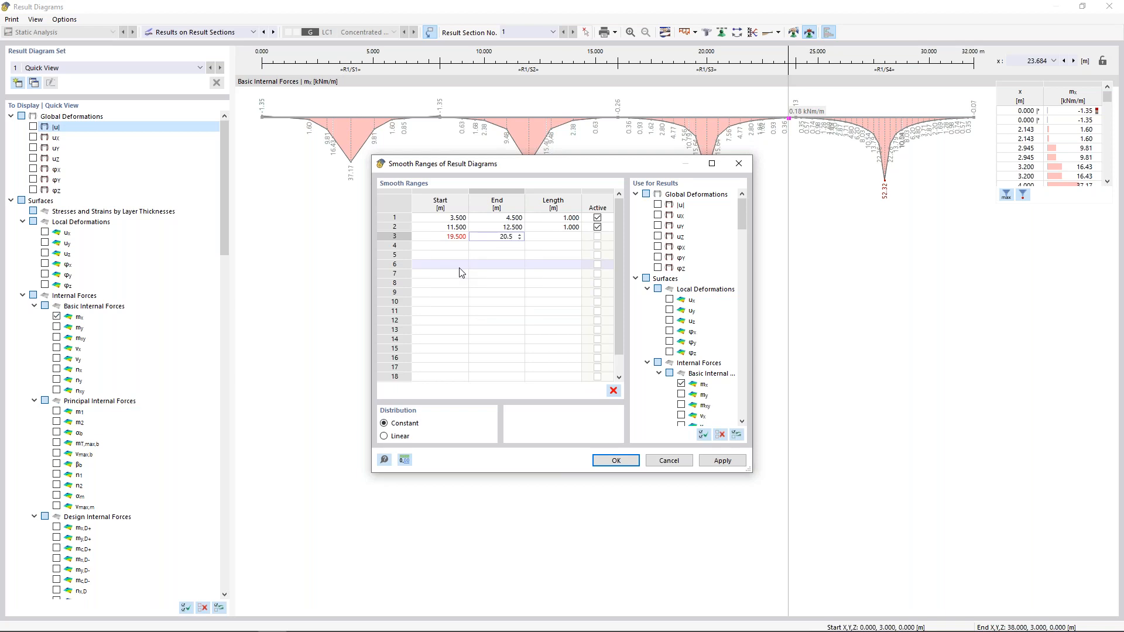
key(Tab)
click(457, 246)
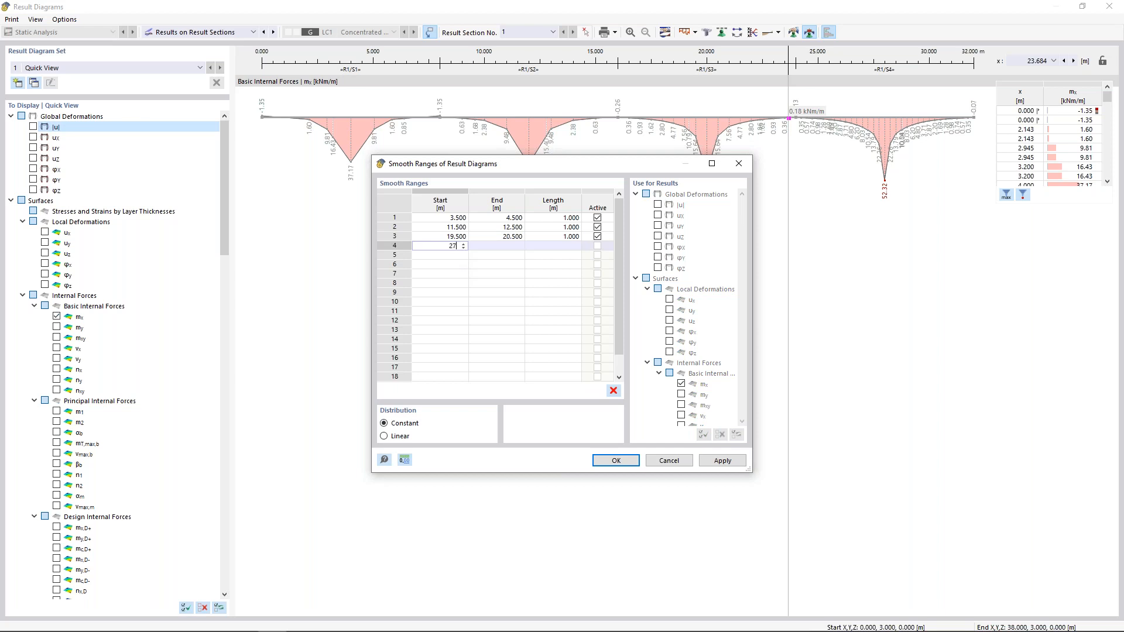
key(Tab)
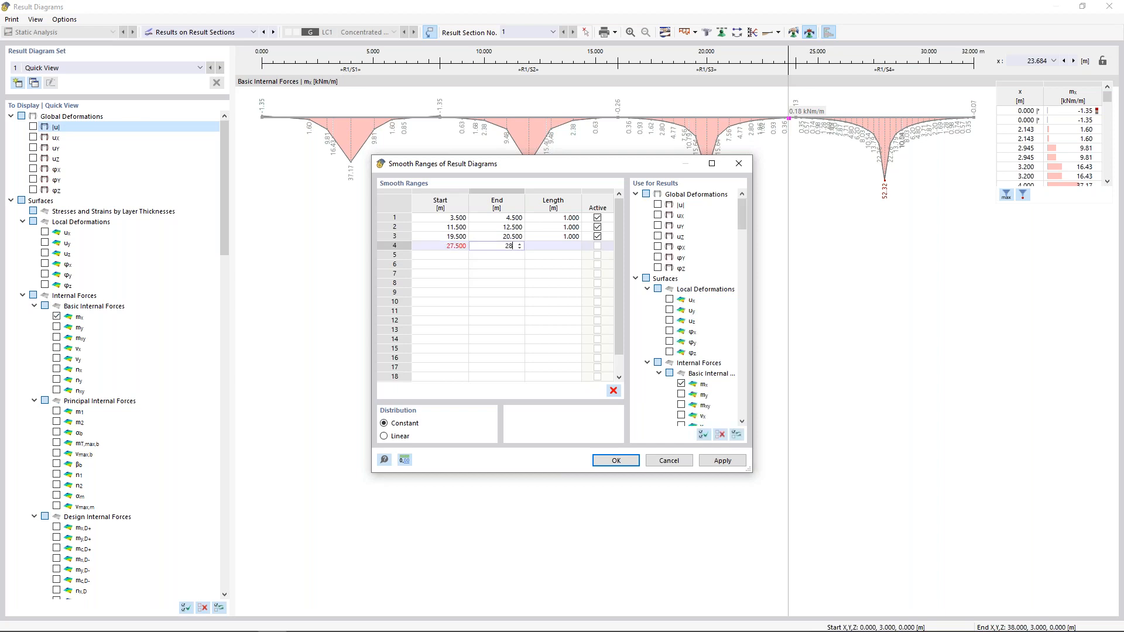
text(28.5)
key(Tab)
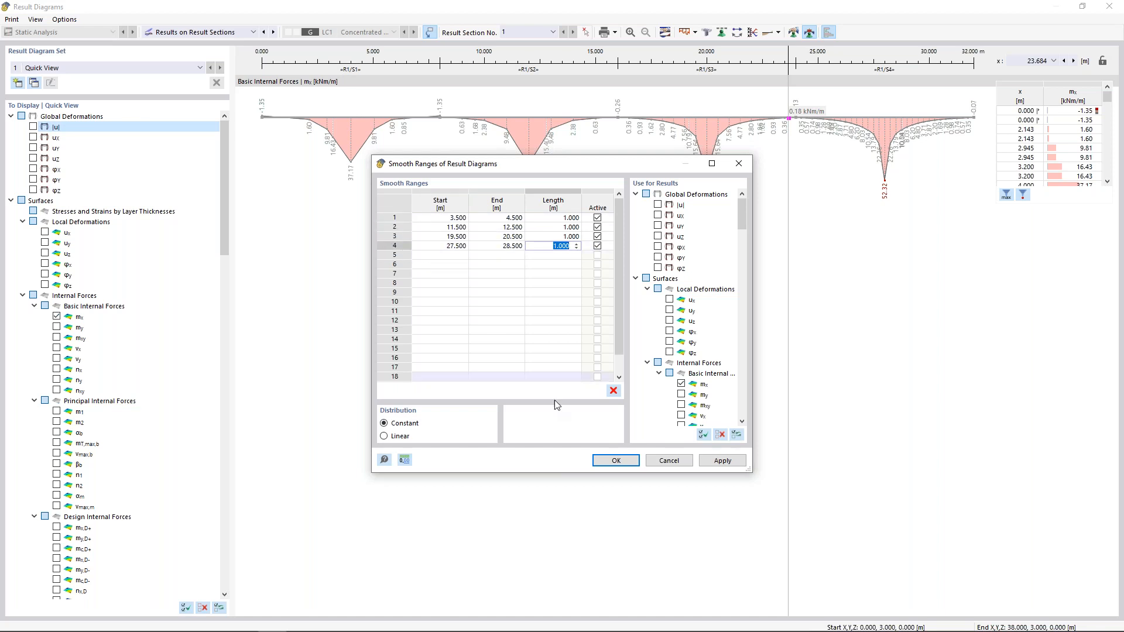
click(618, 463)
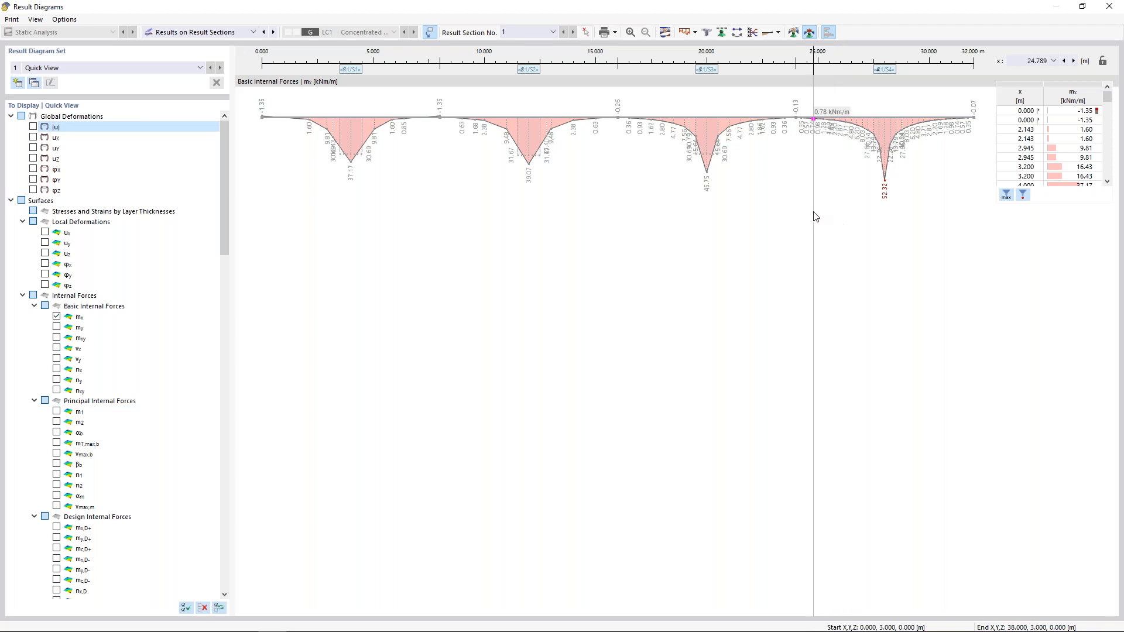
click(1109, 7)
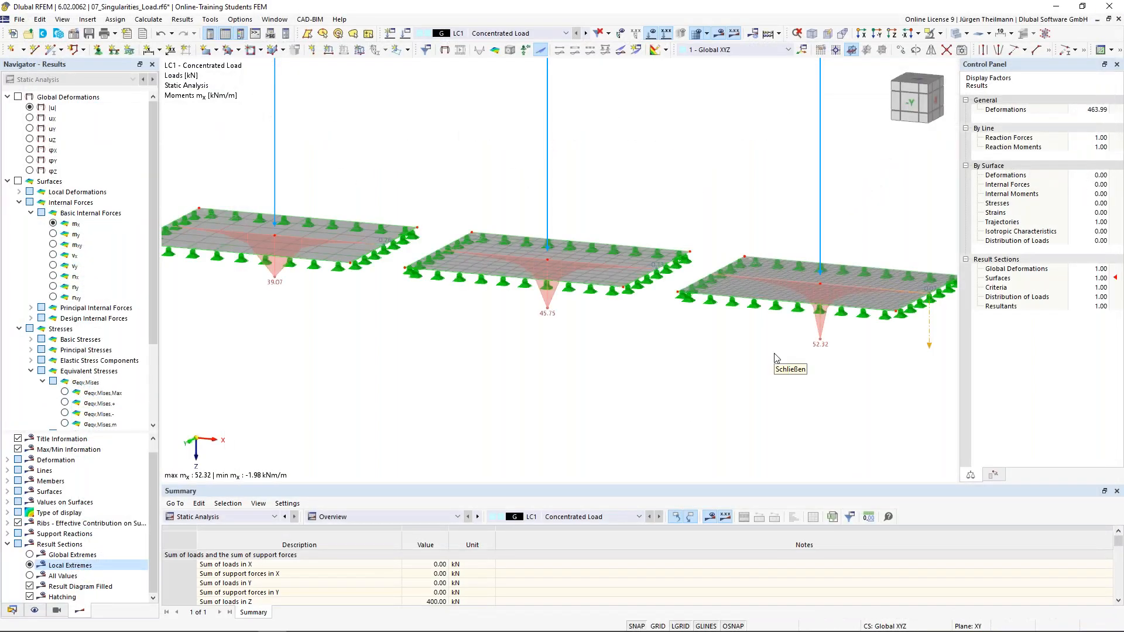
scroll(776, 358, down, 2)
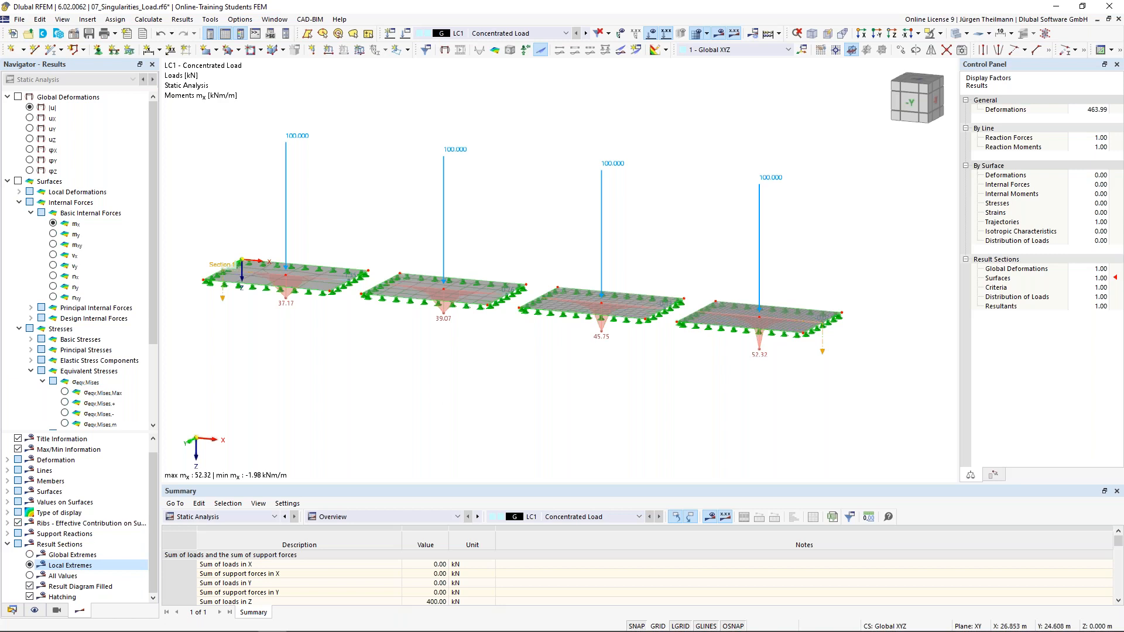
Create load case LC2 as a copy of the LC1 Concentrated Load case.
middle_drag(519, 391, 537, 400)
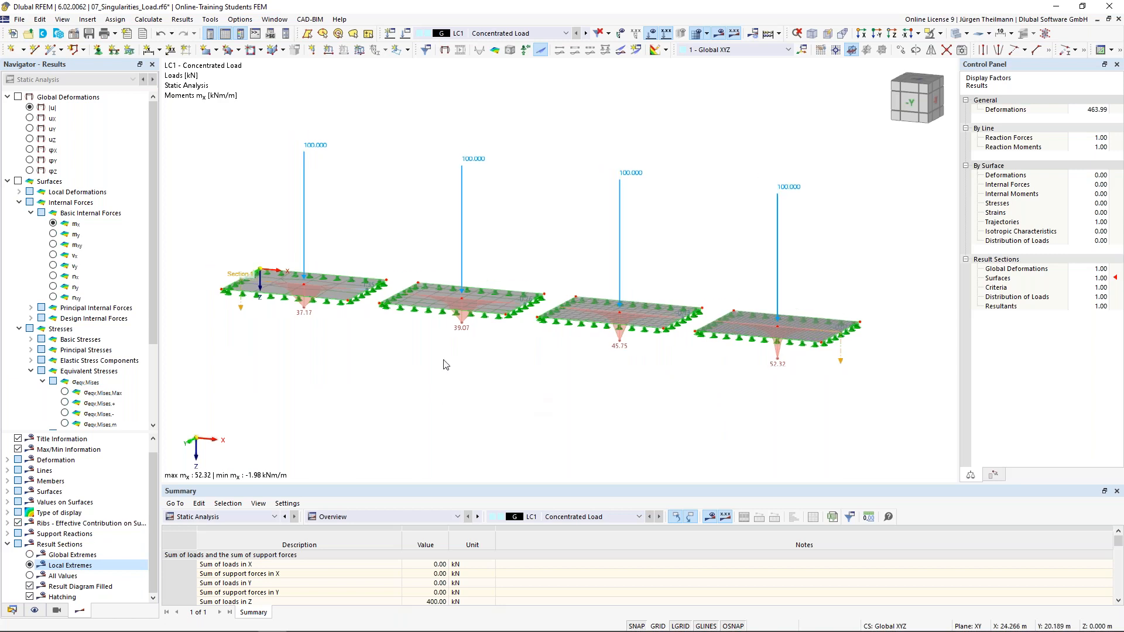
click(406, 34)
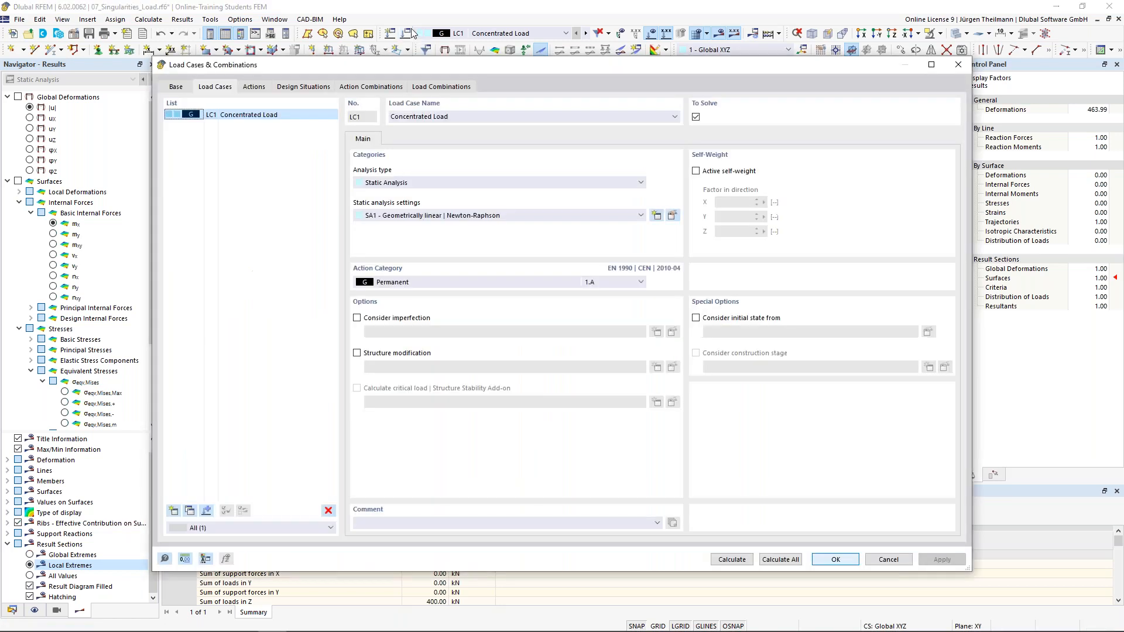
click(188, 515)
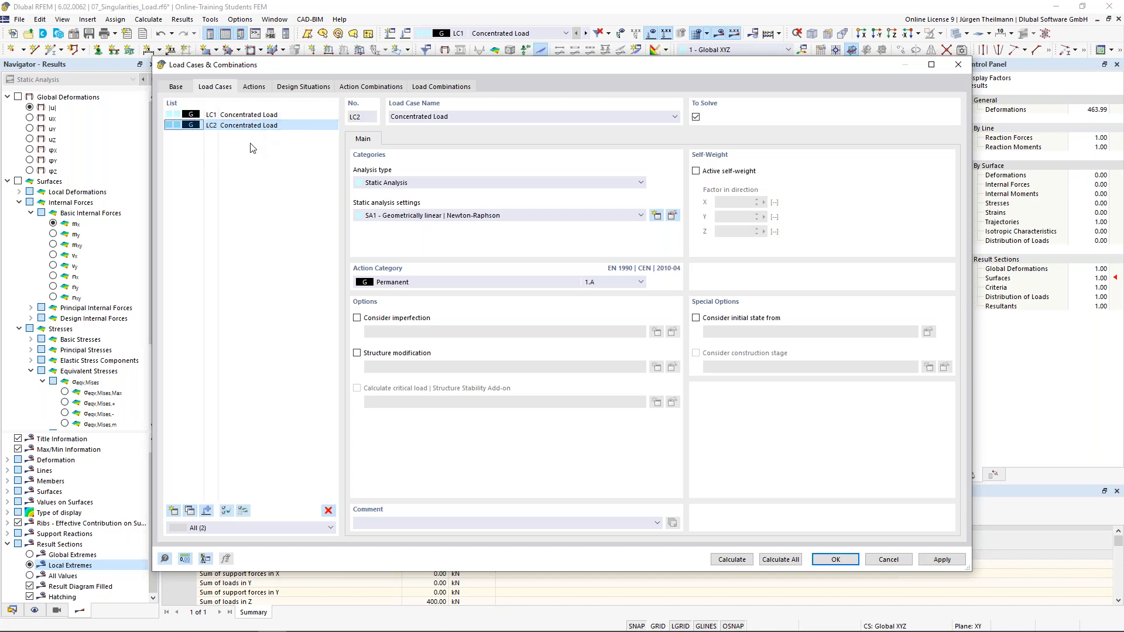
click(836, 559)
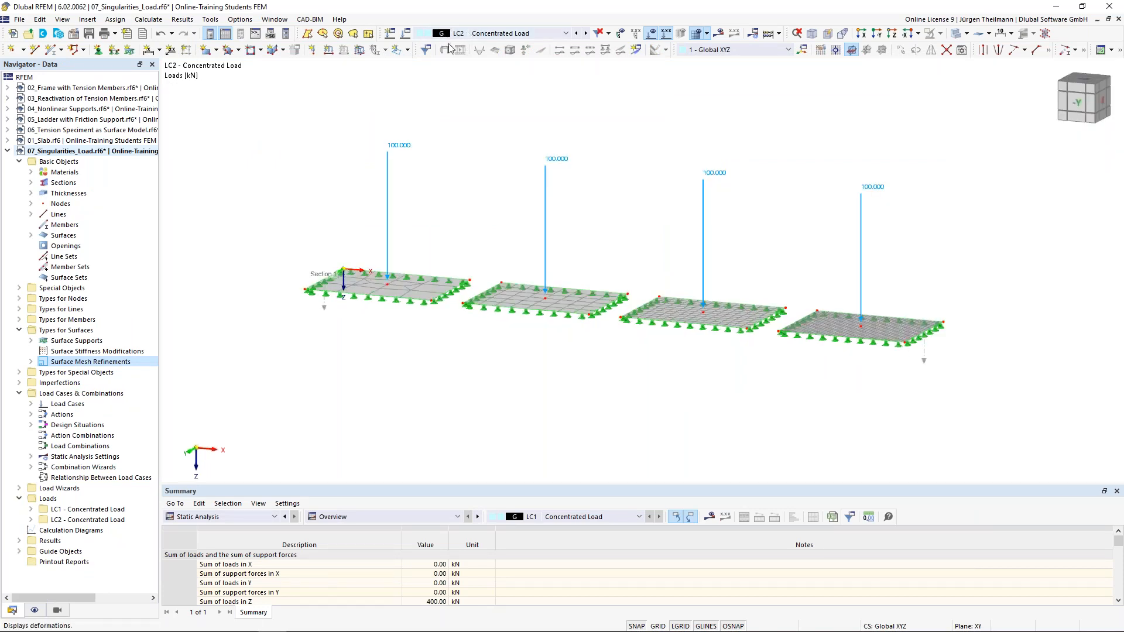
Rename load case LC2 as "Free Rectangular Load".
click(407, 34)
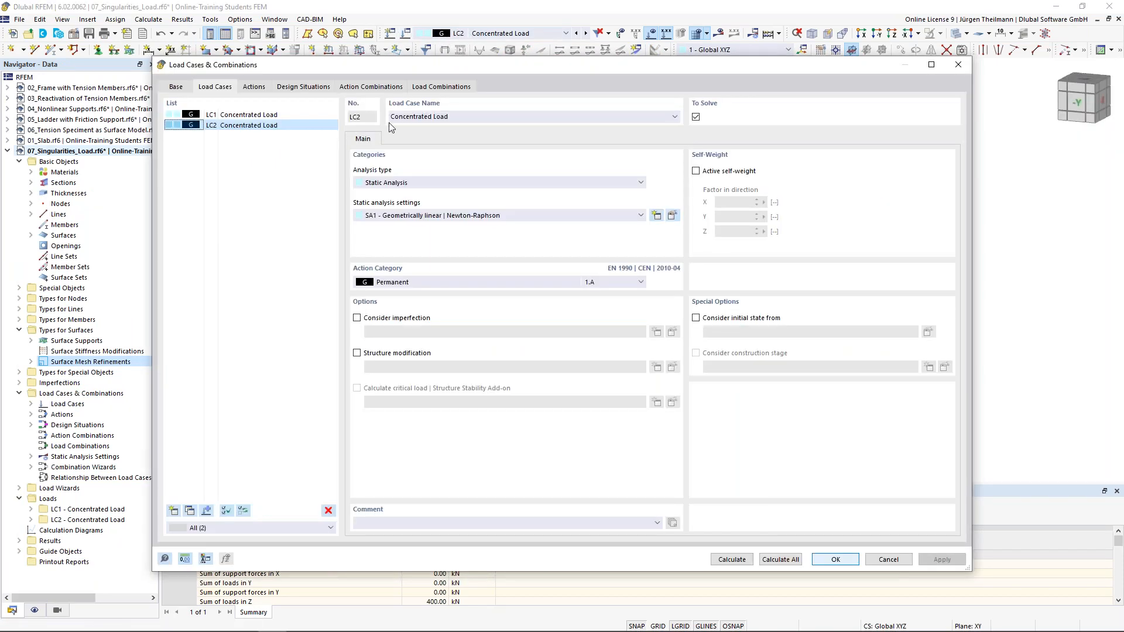
double_click(409, 116)
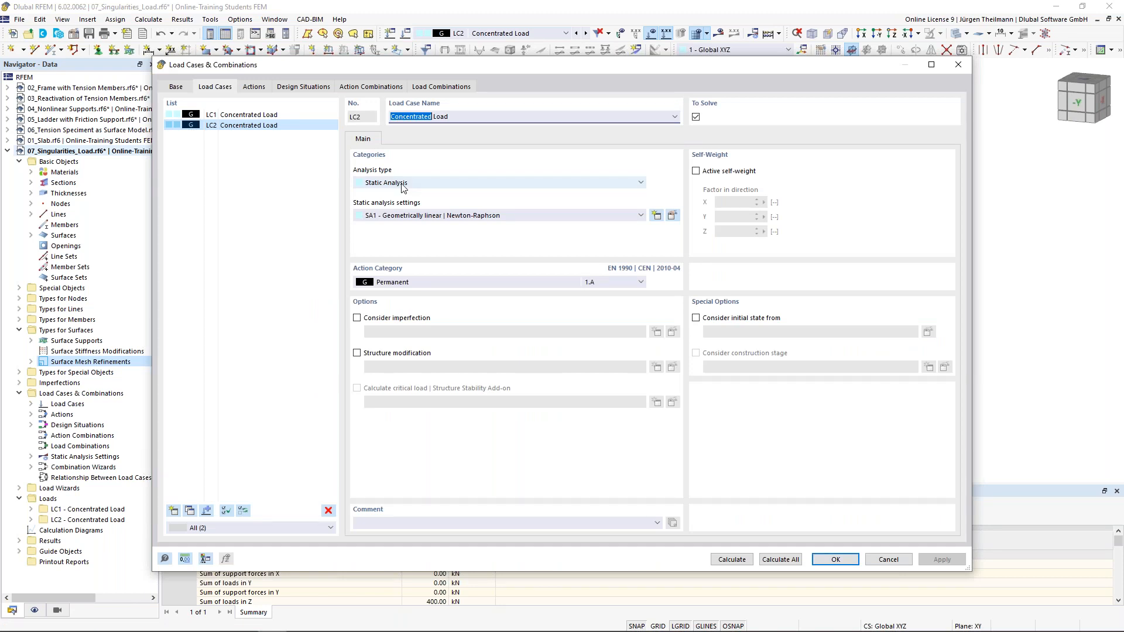
text(Free Rectangular)
click(844, 563)
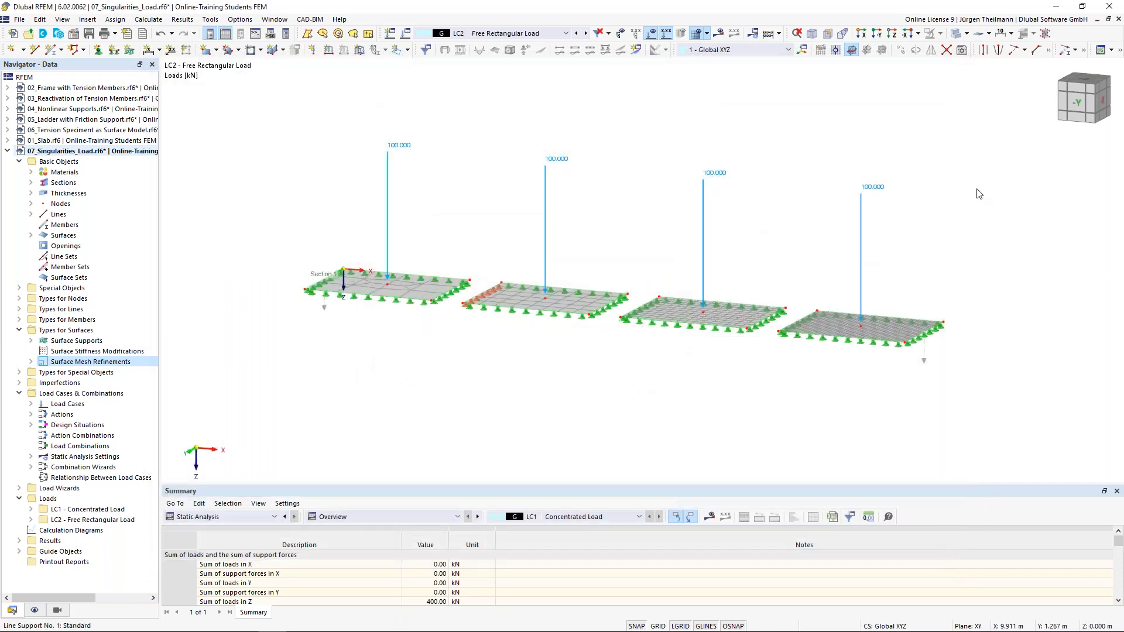
Delete the four 100 kN concentrated loads above the slabs from LC2.
drag(977, 170, 253, 227)
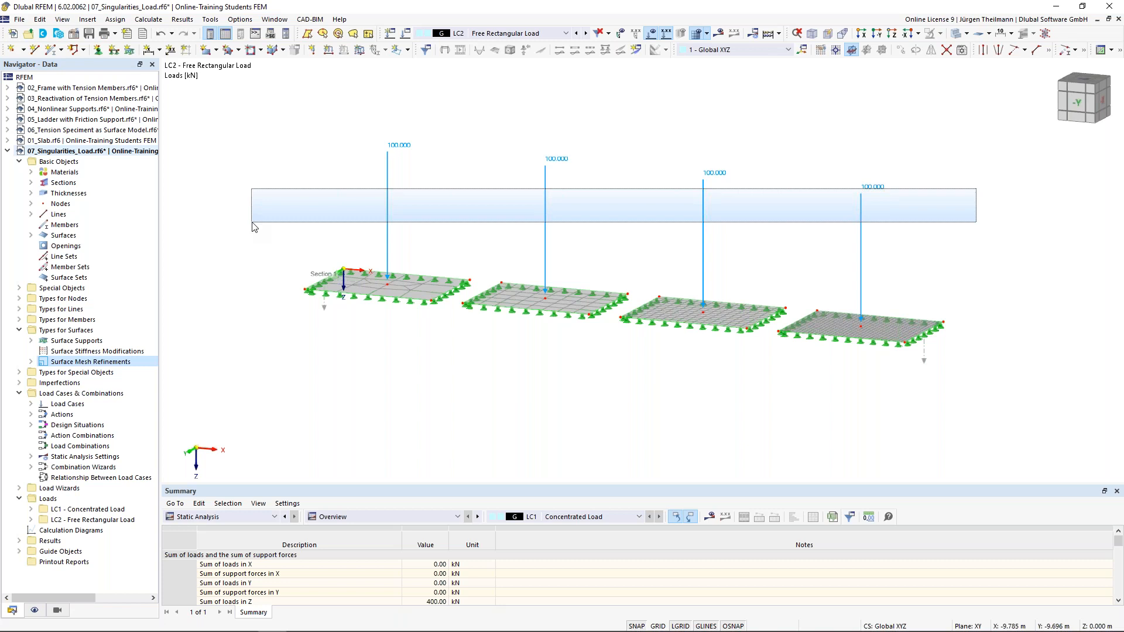
drag(254, 227, 254, 227)
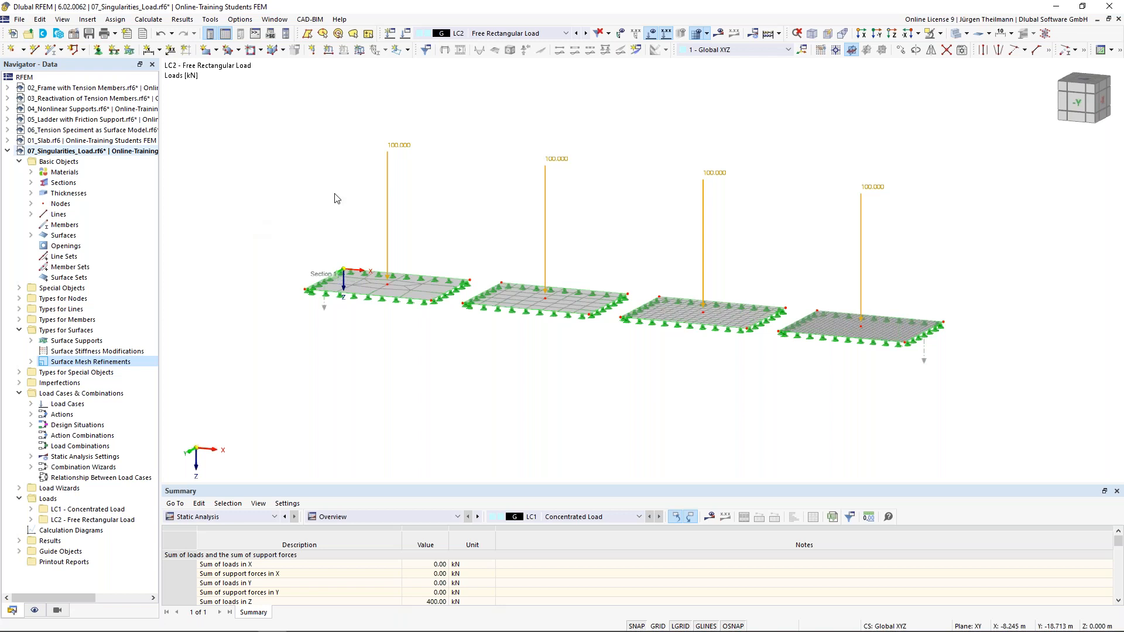
key(Delete)
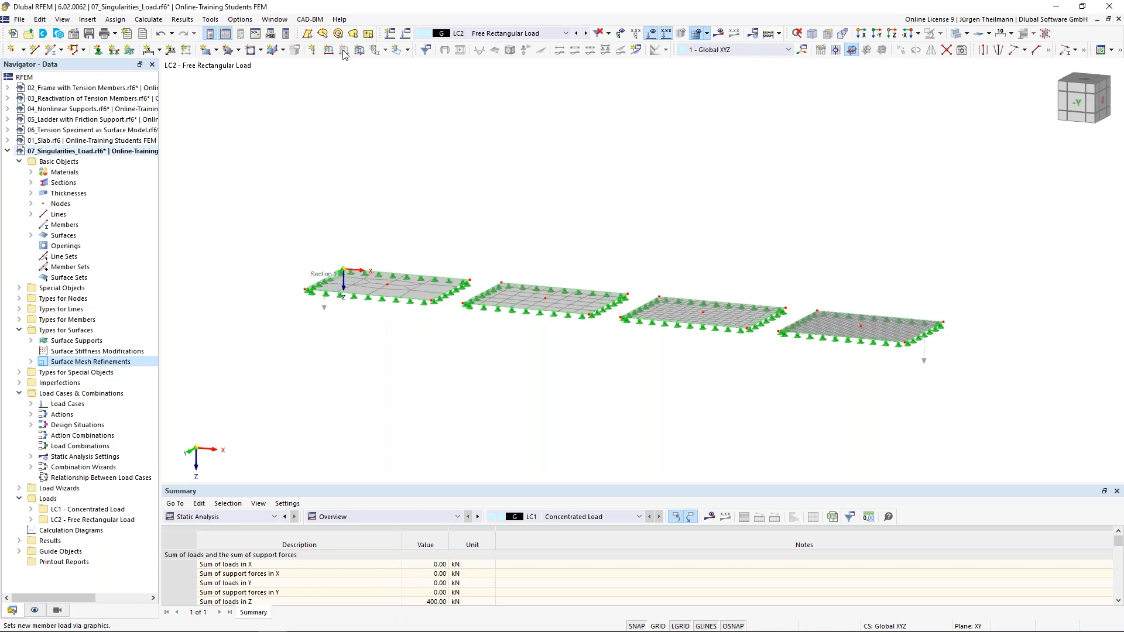
Begin a new free rectangular load in LC2 with a uniform magnitude of 400 kN/m².
click(408, 50)
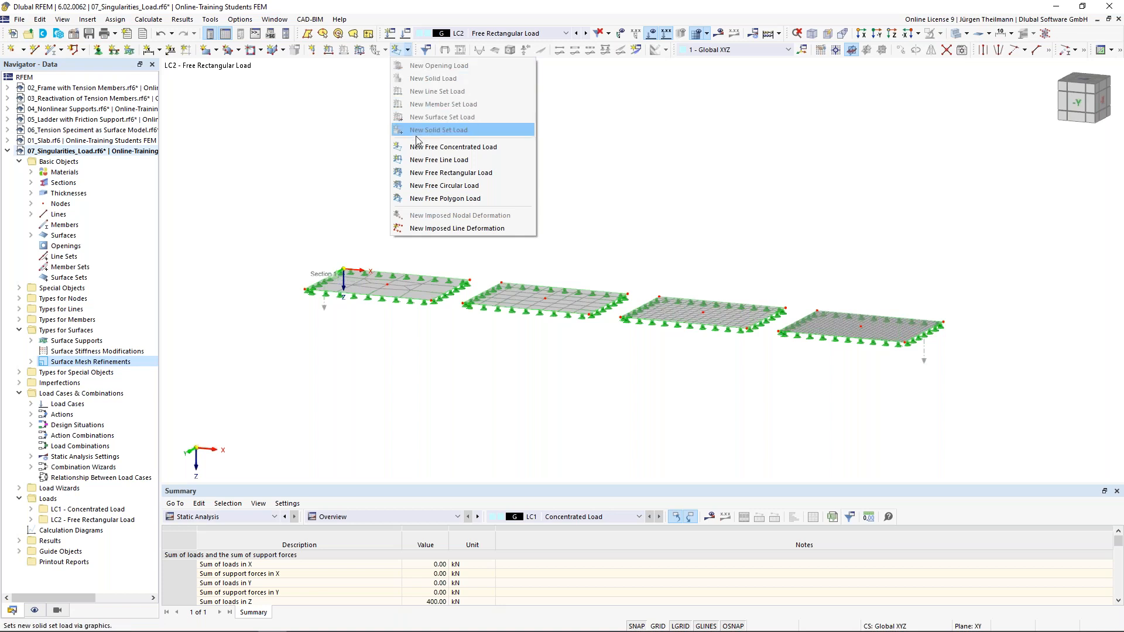
click(503, 174)
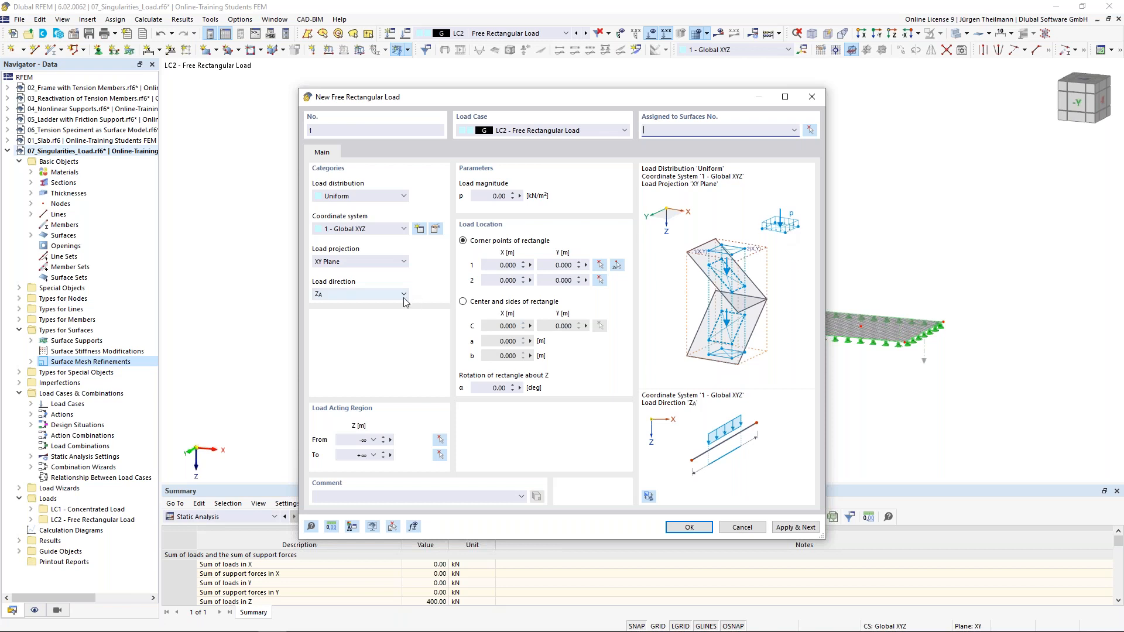
click(481, 195)
double_click(482, 195)
text(400)
key(Tab)
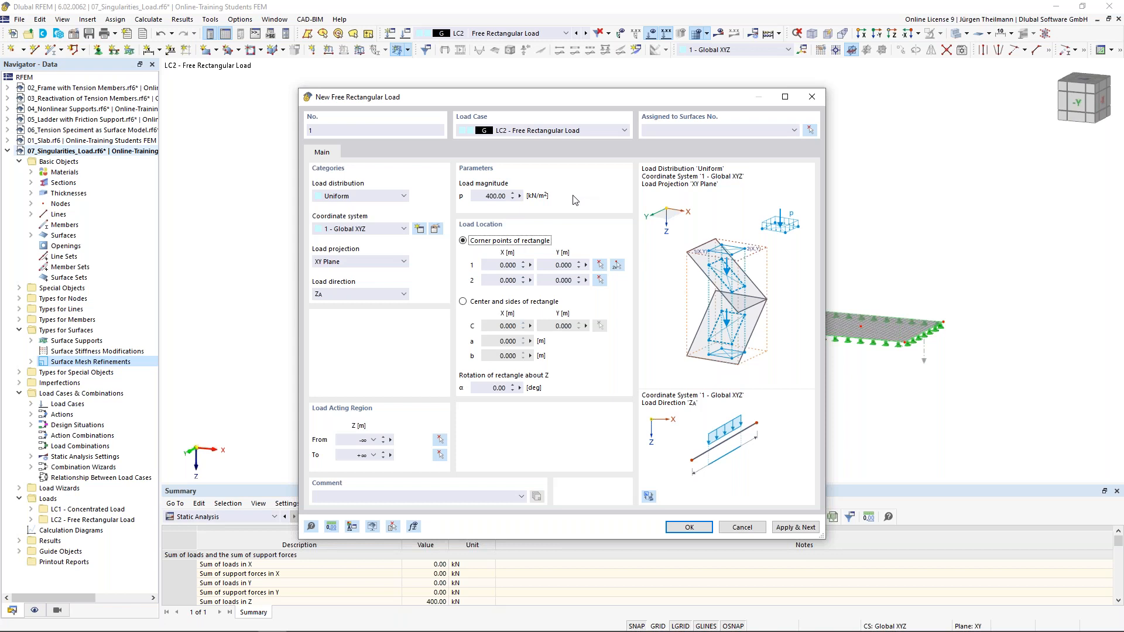
Define the load by center and sides, 0.5 m by 0.5 m, centered on the first slab's middle node at X 4 m, Y 3 m.
click(464, 302)
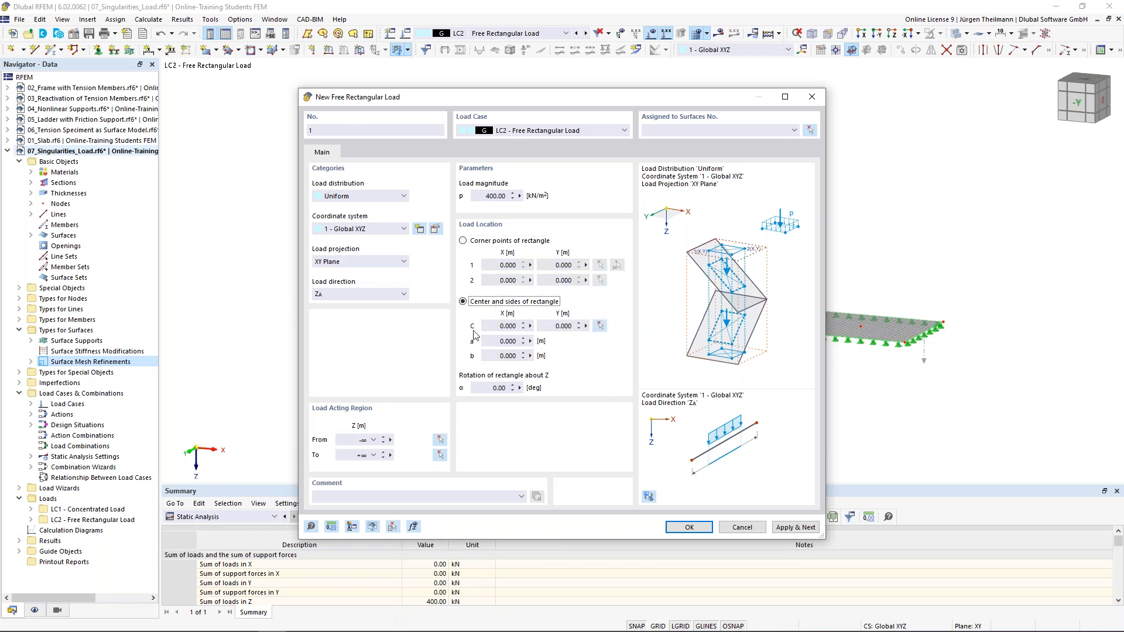
click(491, 342)
text(0,5)
key(Tab)
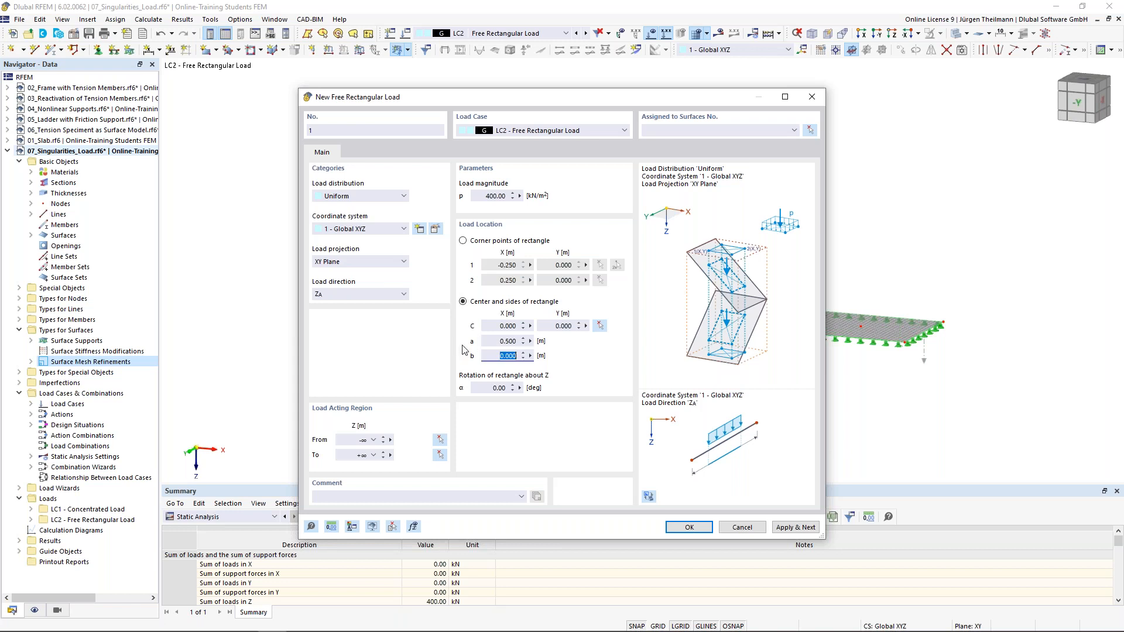
text(0,5)
key(Tab)
click(600, 325)
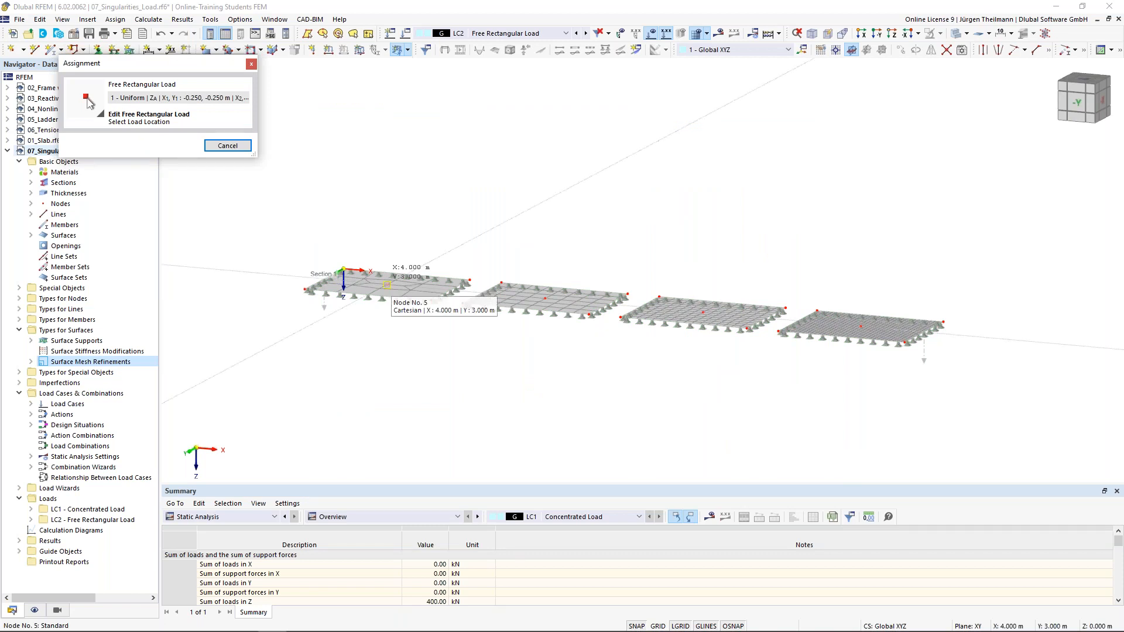
click(387, 285)
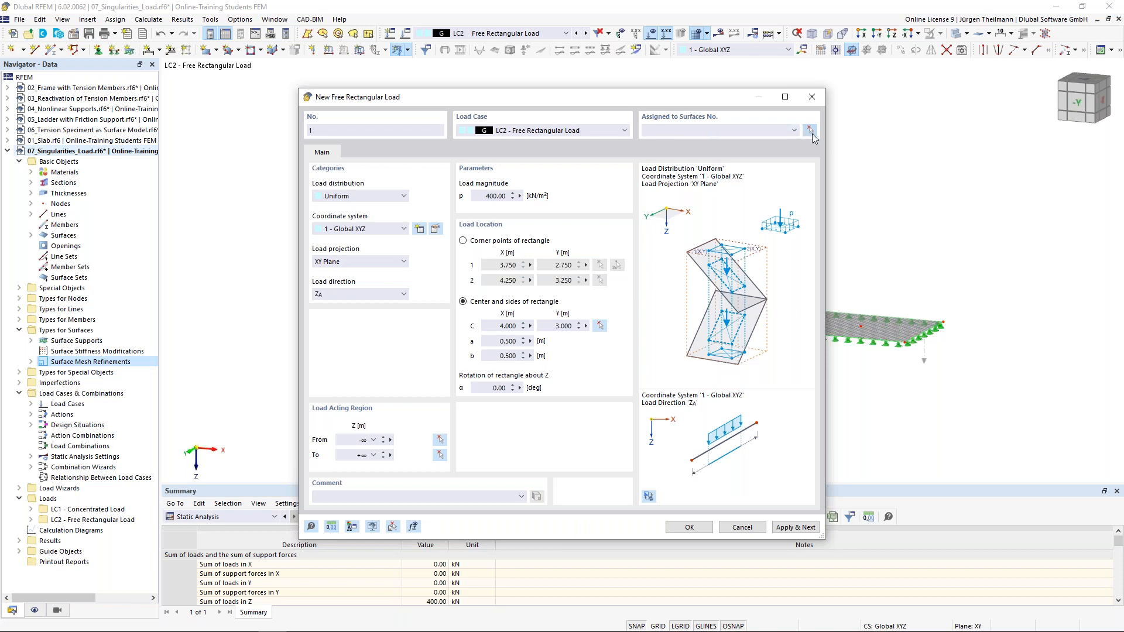
Assign the free rectangular load to surface 1, create it, and inspect its position on the first slab.
click(811, 130)
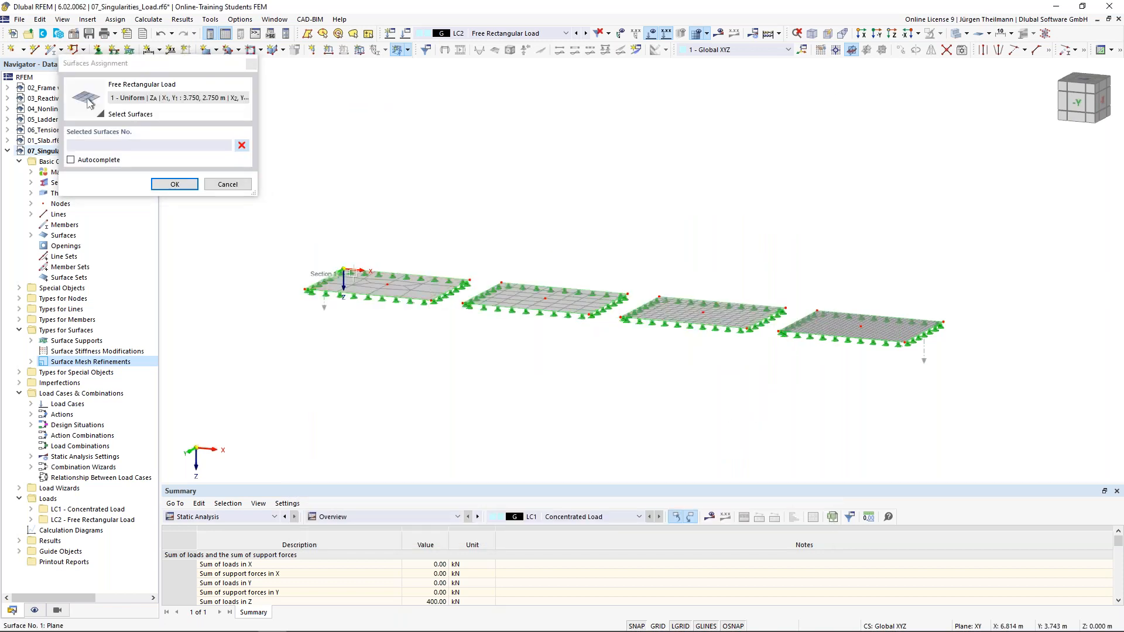
click(179, 184)
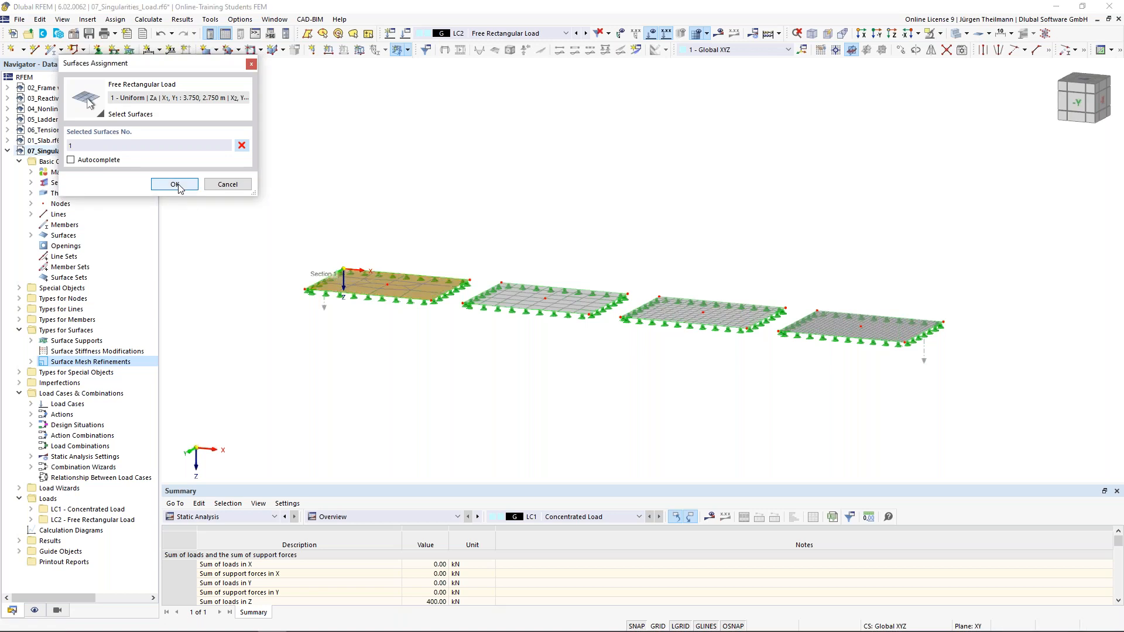
click(176, 184)
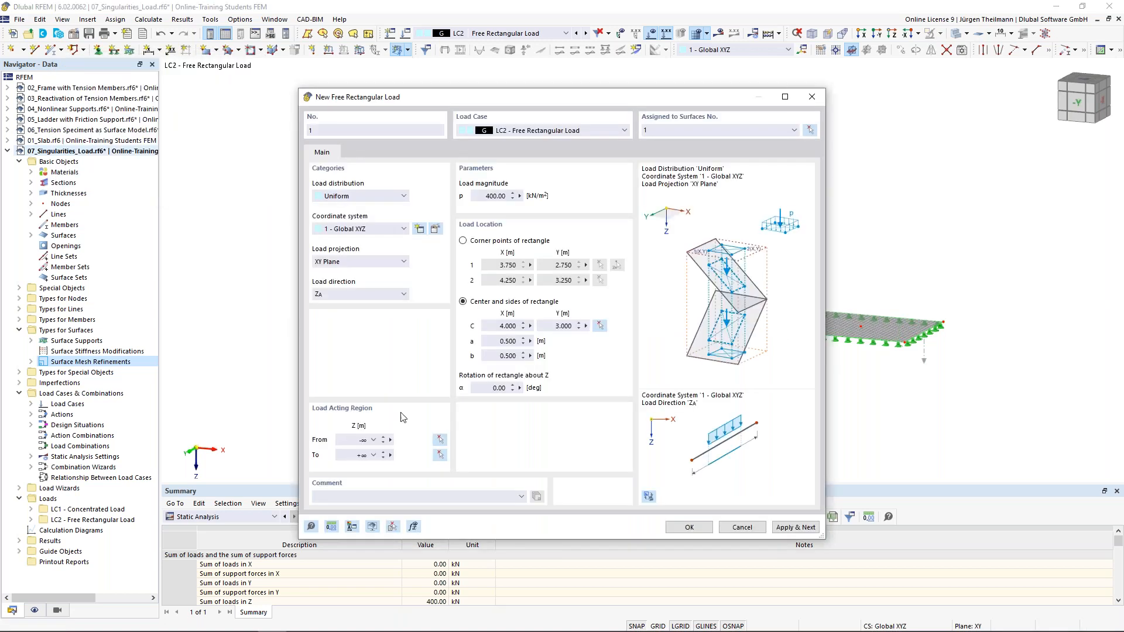
click(689, 528)
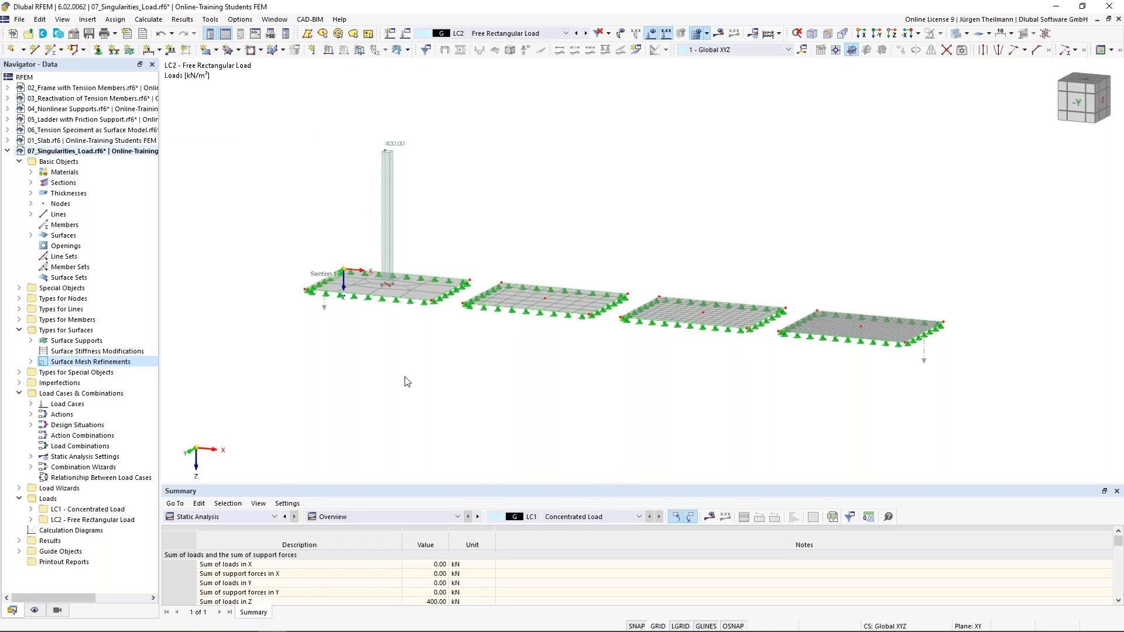
scroll(350, 269, up, 3)
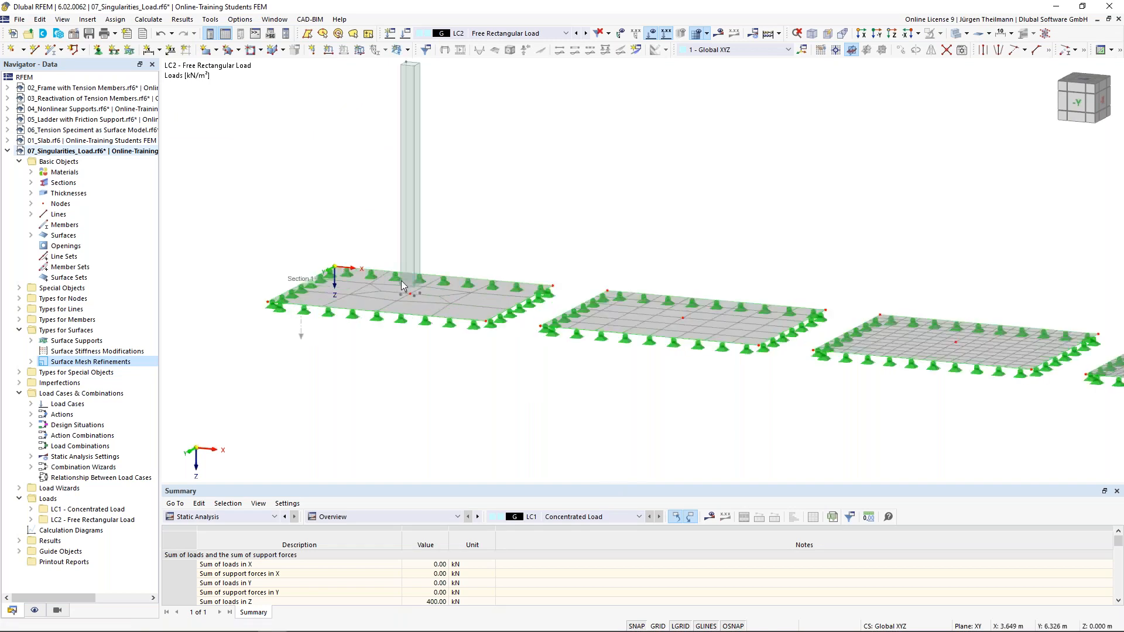
scroll(406, 286, down, 1)
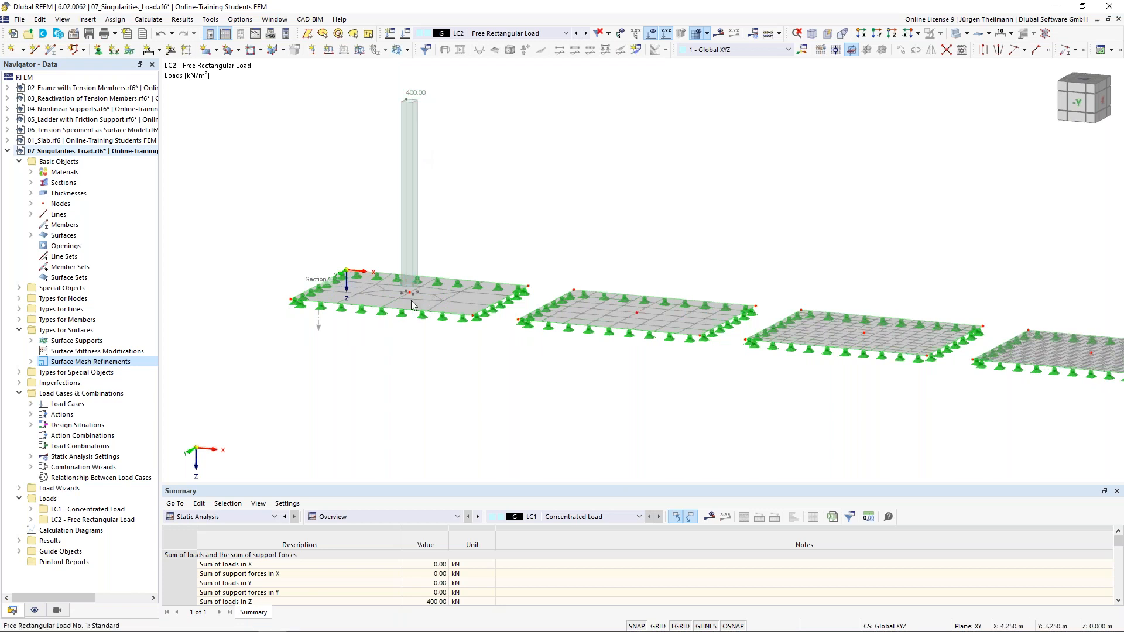
scroll(407, 297, up, 2)
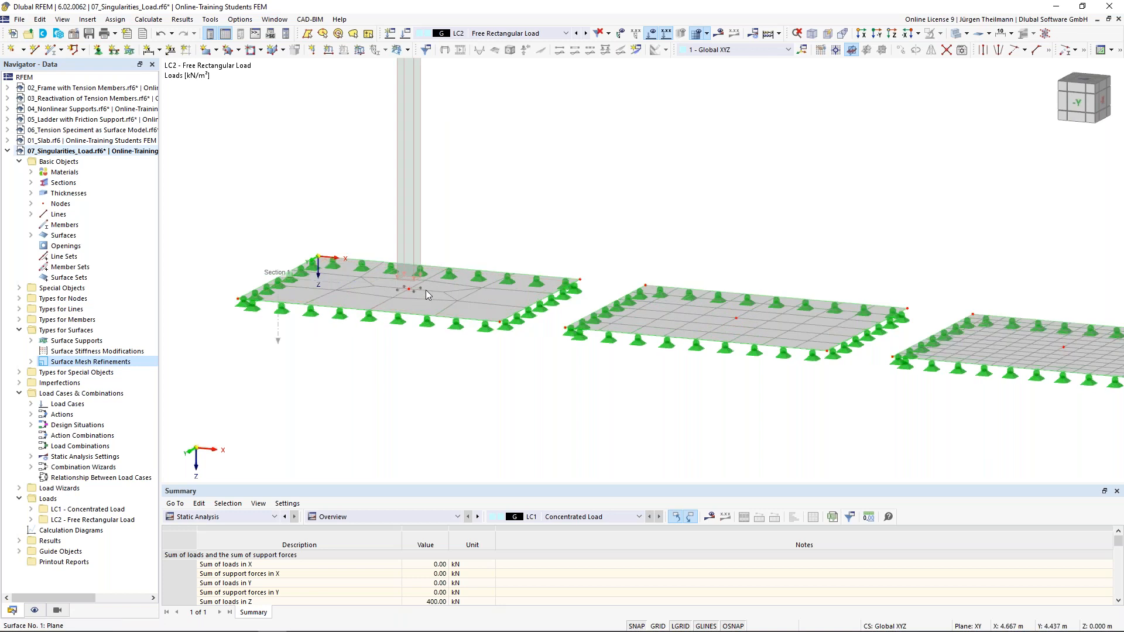
scroll(399, 287, down, 2)
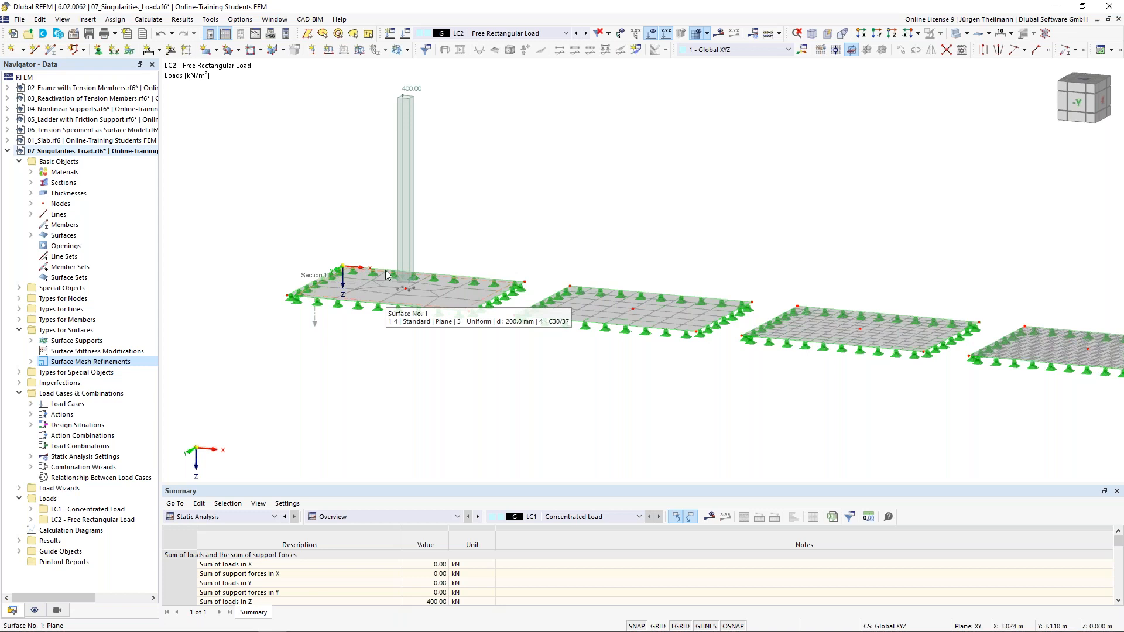
Set up a second free rectangular load of 400 kN/m², defined by center and sides with both sides 0.5 m.
click(409, 51)
click(451, 173)
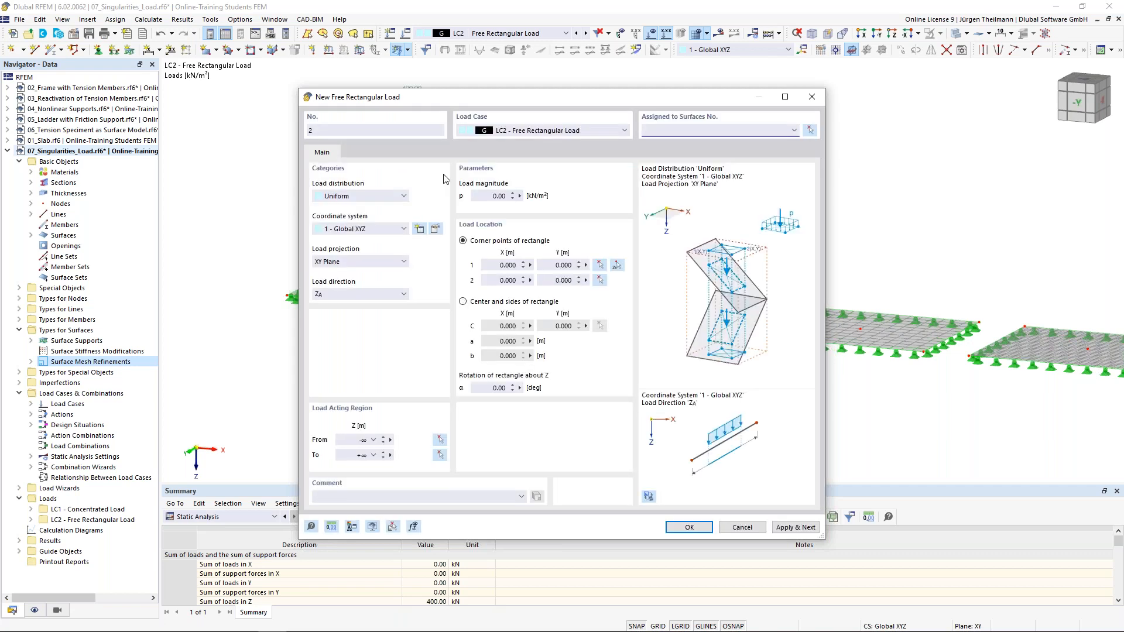
click(499, 196)
text(40)
click(464, 302)
click(501, 341)
text(0.)
key(Tab)
text(0,5)
key(Tab)
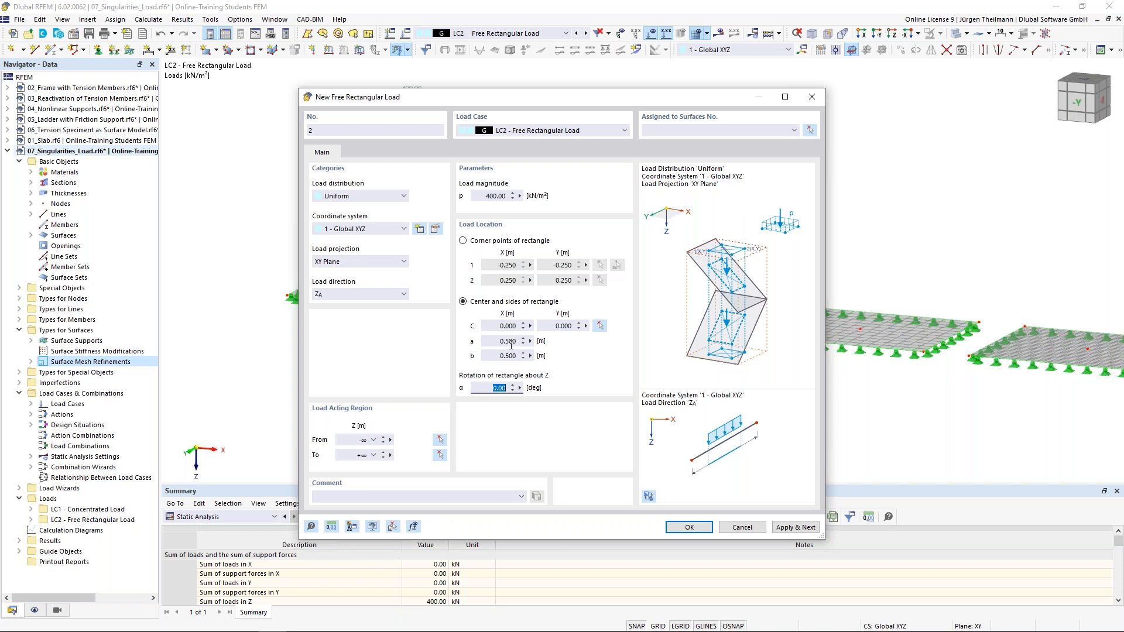
Center the second load on the second slab's middle node at X 14 m, Y 3 m, and assign it to surface 2.
key(Return)
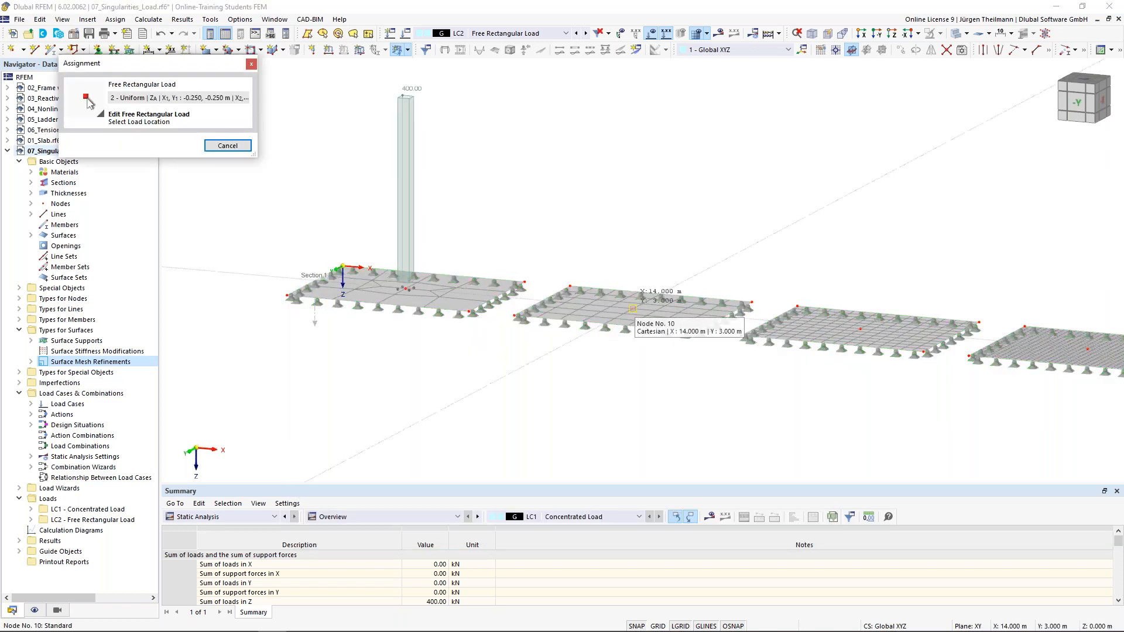
click(633, 309)
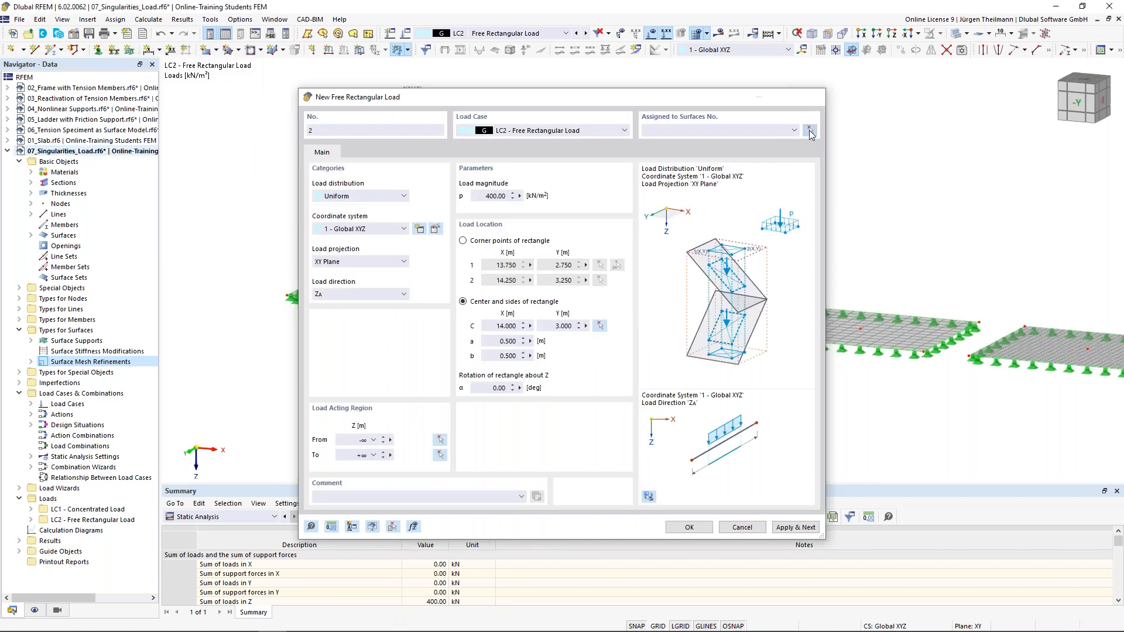
click(810, 129)
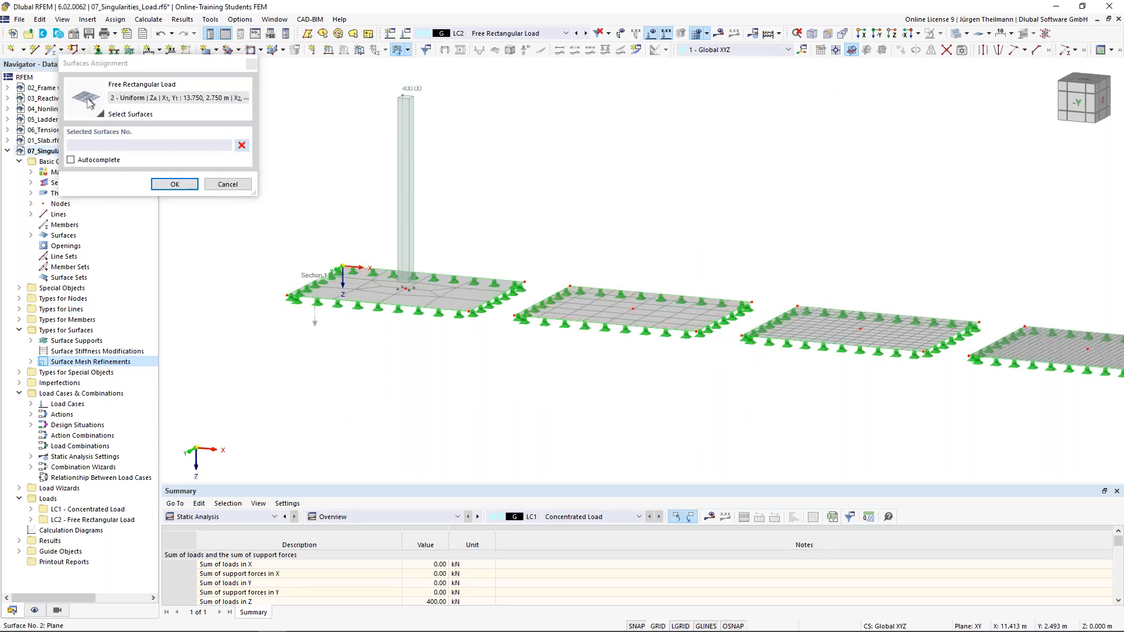
click(579, 302)
click(181, 184)
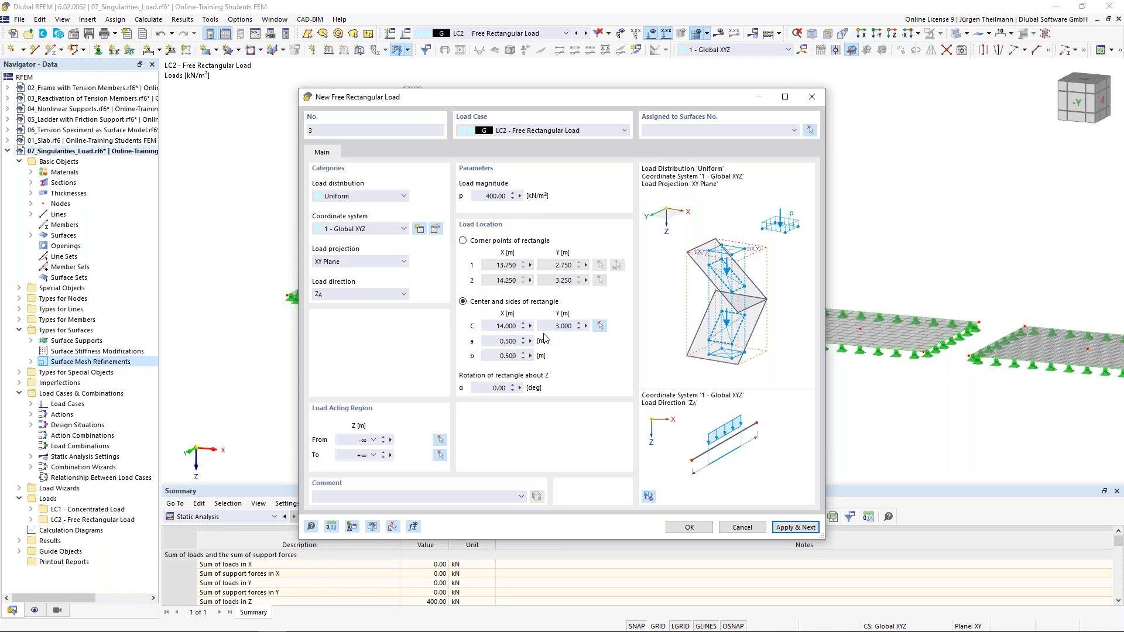
Center the third 400 kN/m² load on the third slab's middle node at X 24 m, Y 3 m, assign it to surface 3, and create it.
click(600, 326)
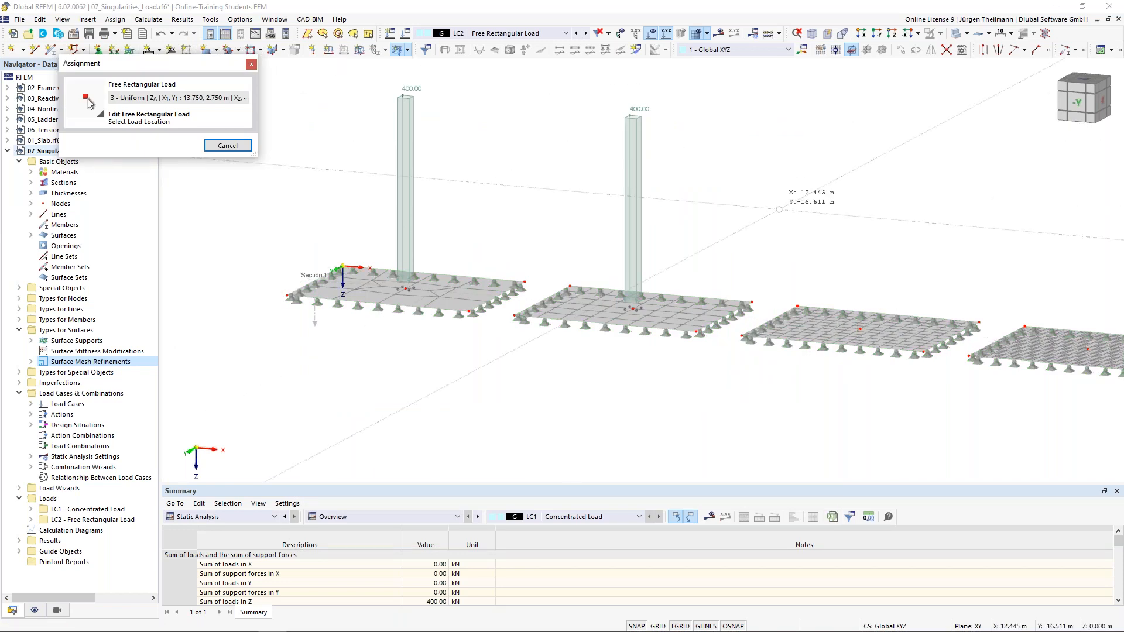
click(861, 328)
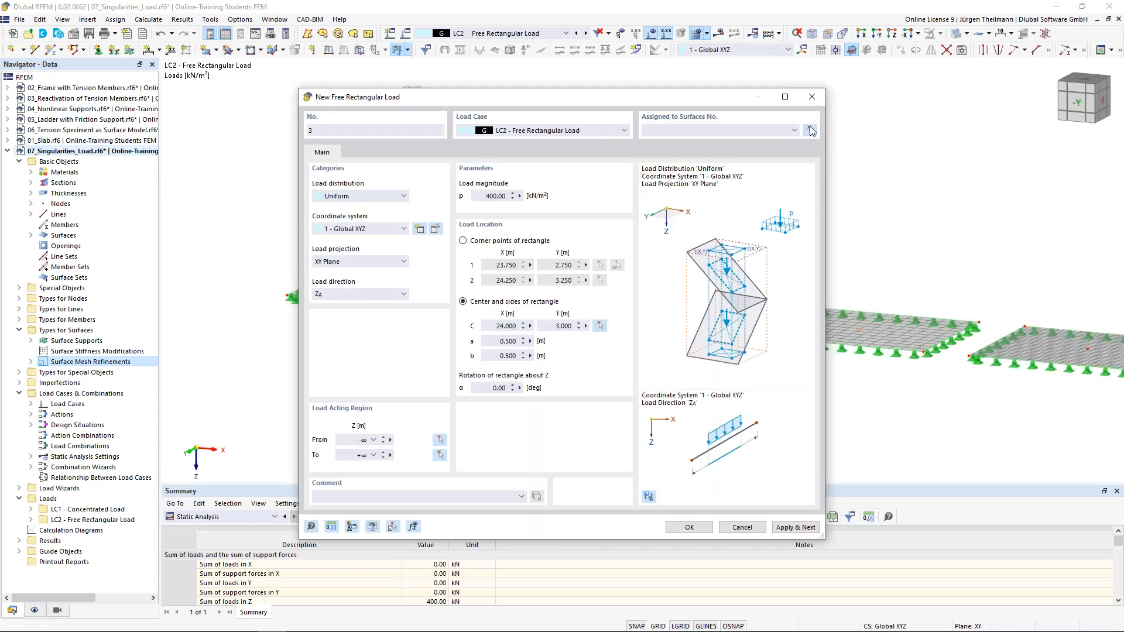
click(812, 130)
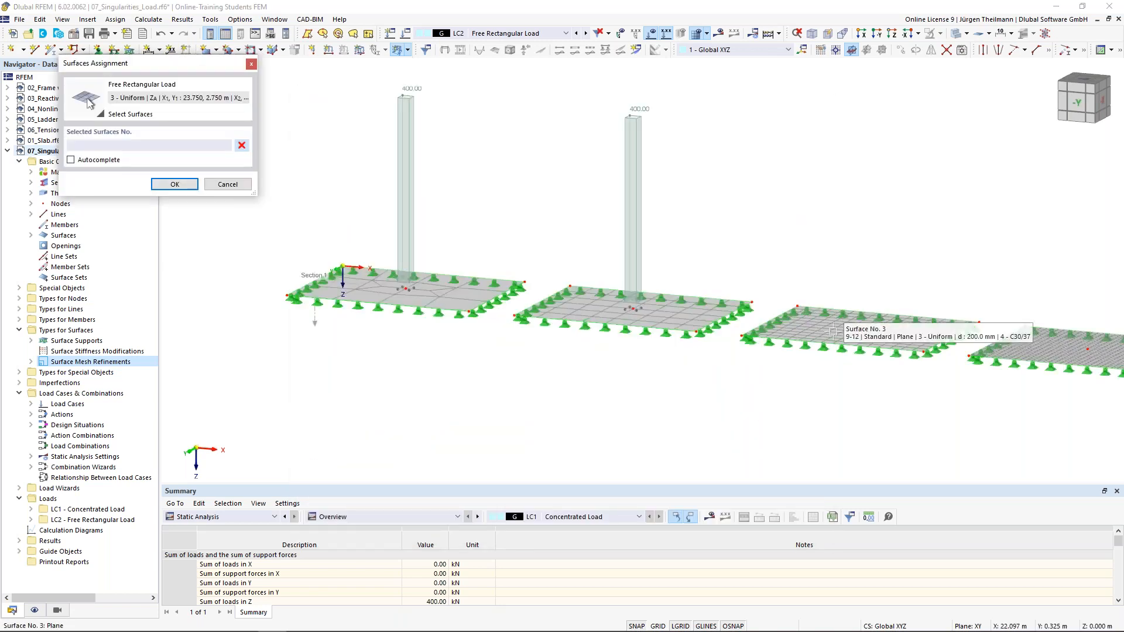
click(833, 331)
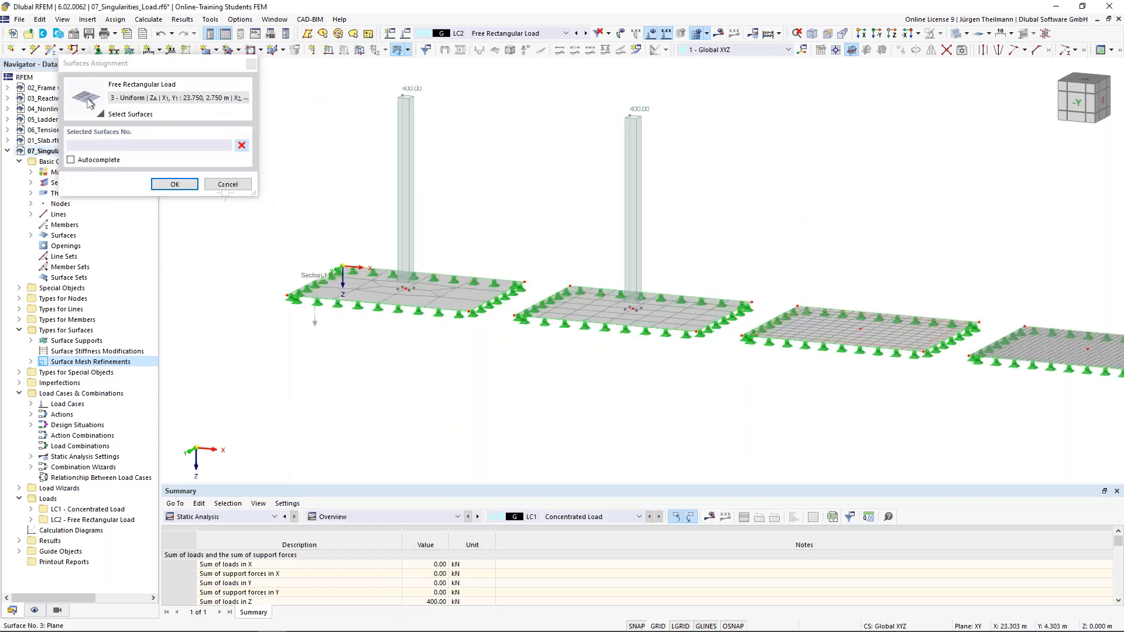
click(191, 187)
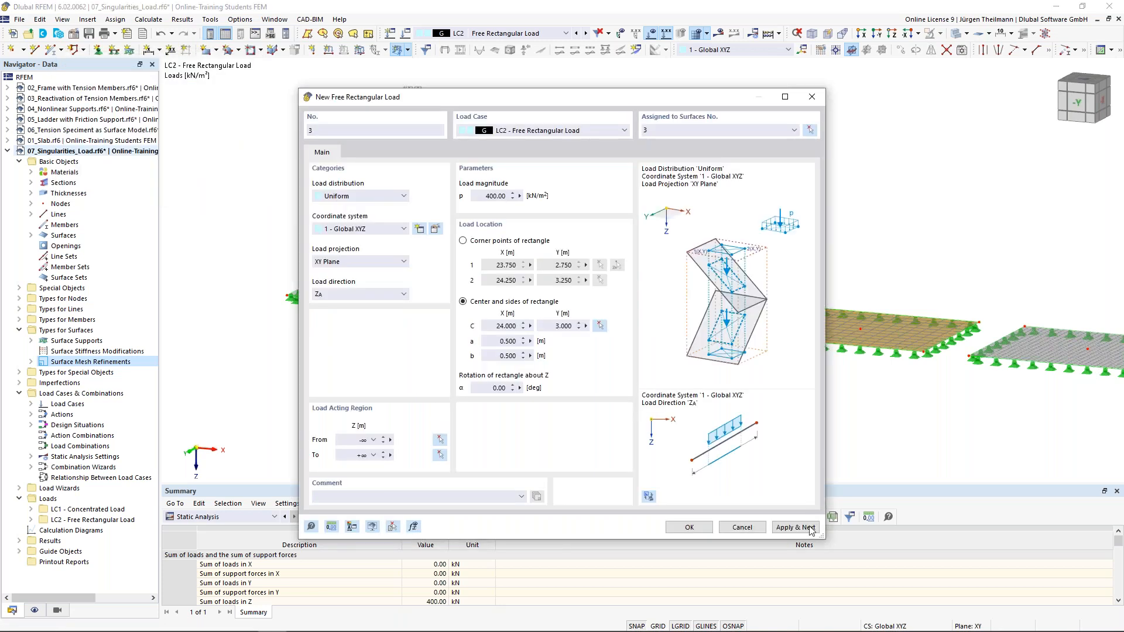
click(813, 529)
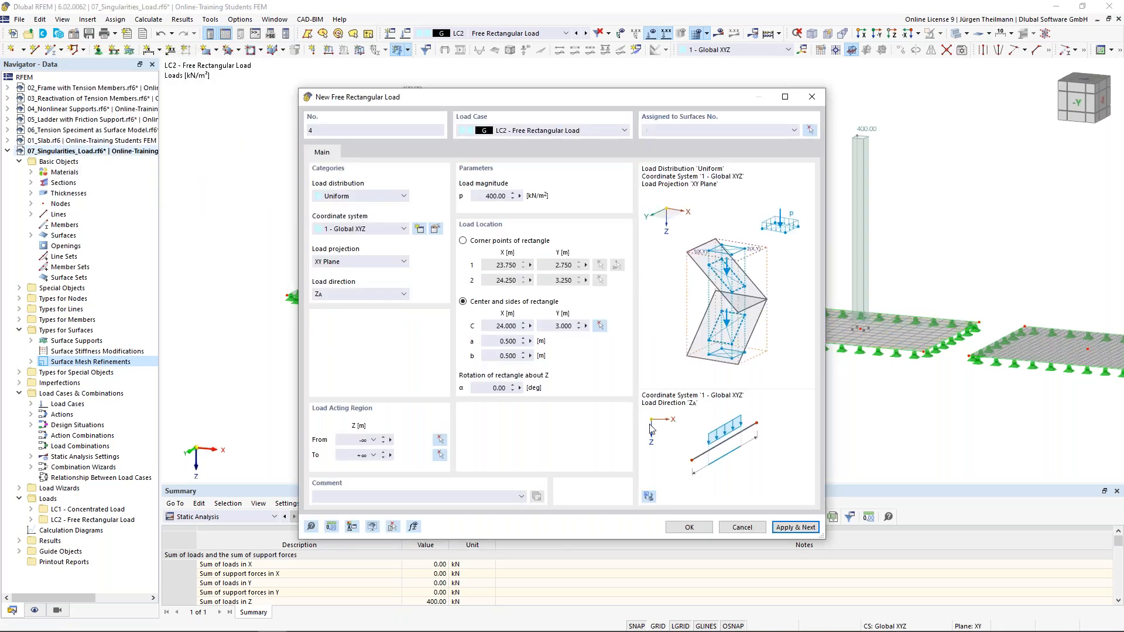
Center the fourth 400 kN/m² load on the fourth slab's middle node at X 34 m, Y 3 m, assign it to surface 4, and create it.
click(600, 325)
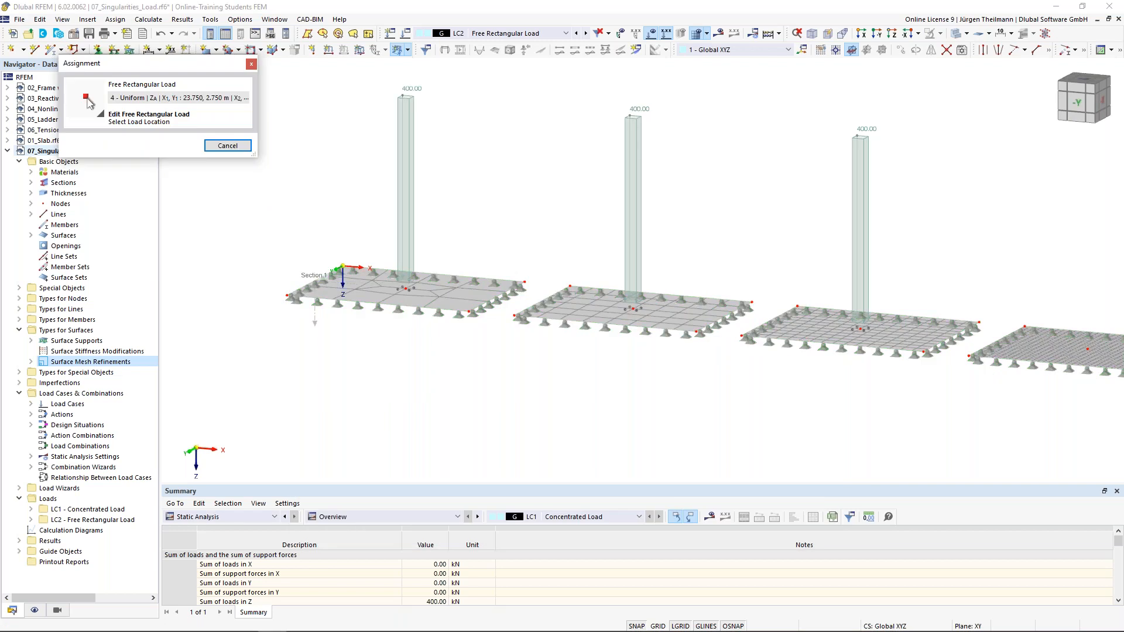
click(1088, 349)
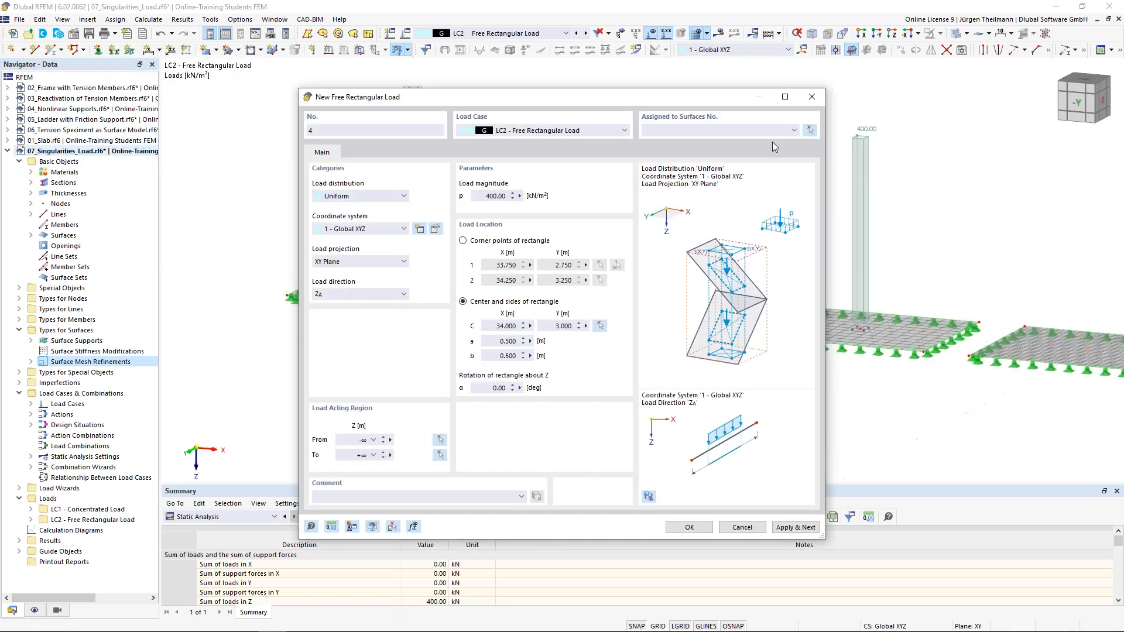
click(810, 130)
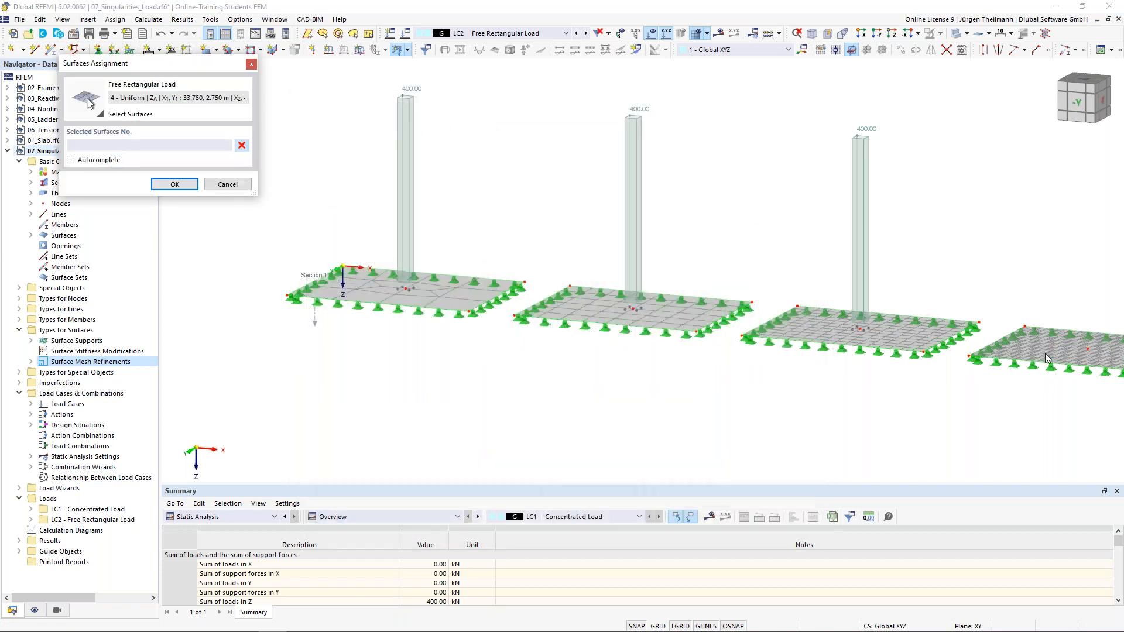
click(1043, 355)
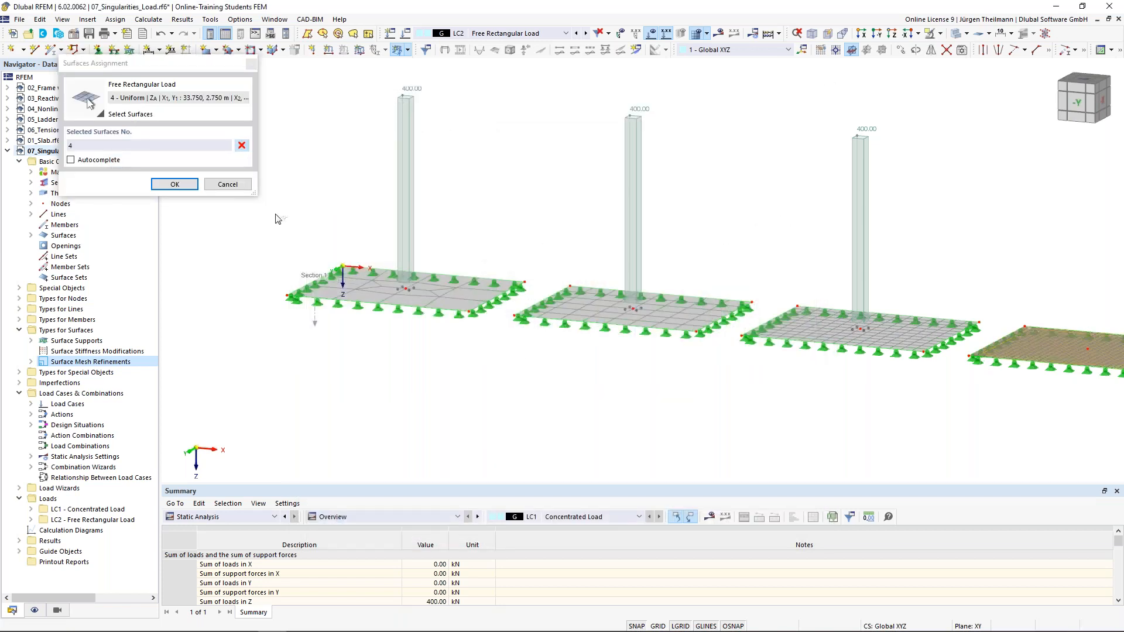
click(174, 185)
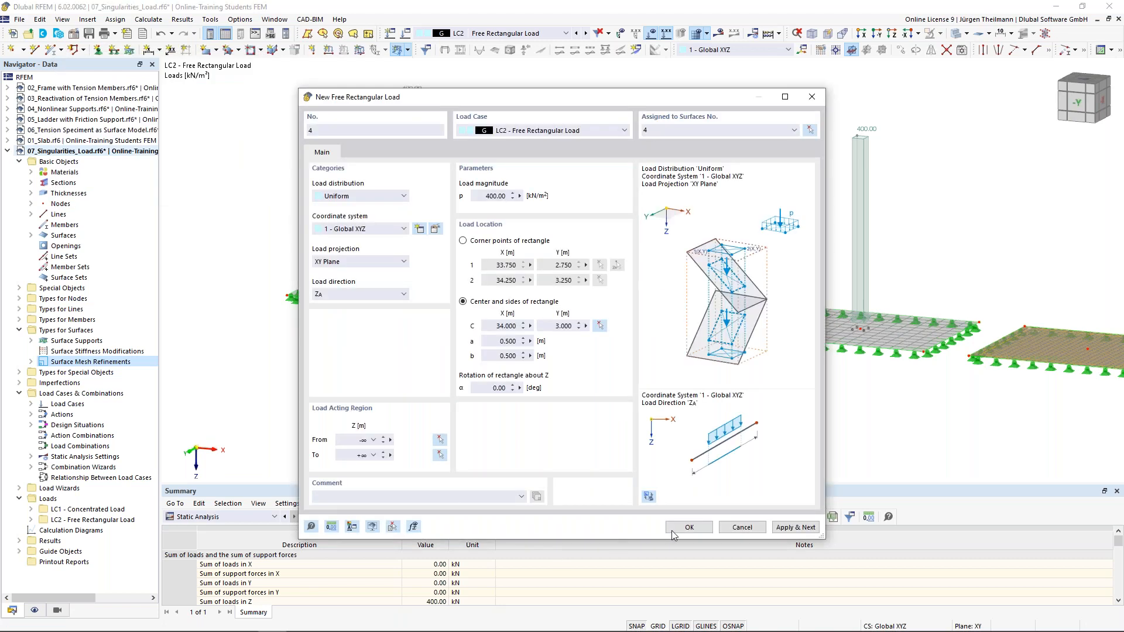
click(689, 528)
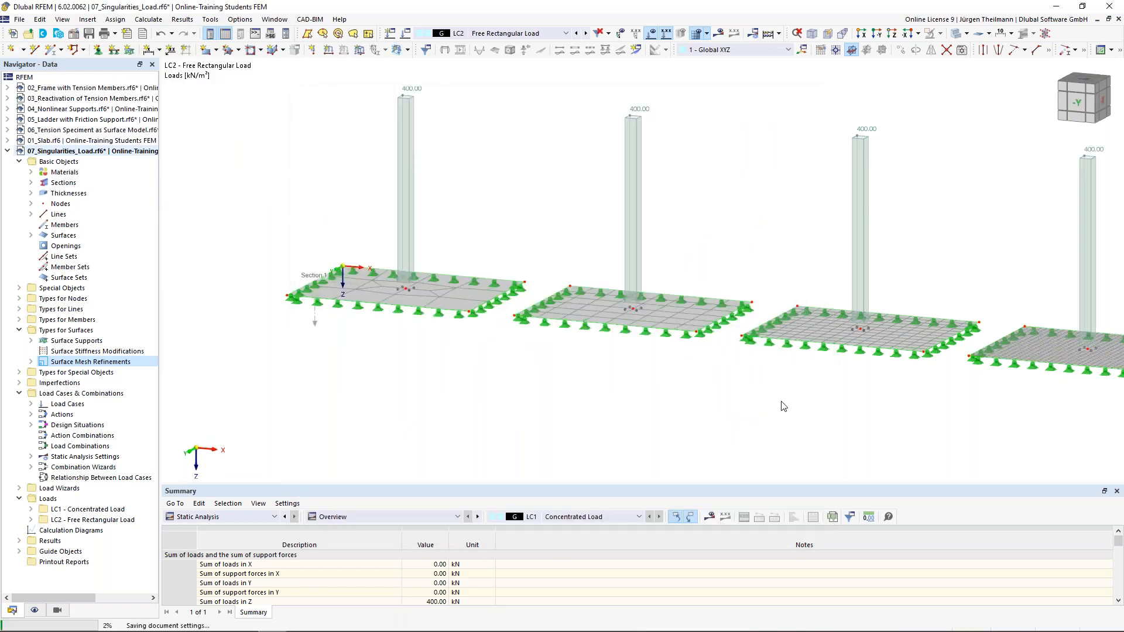
Calculate load case LC2 - Free Rectangular Load and display its mx moments on the slabs' result sections.
scroll(737, 401, down, 1)
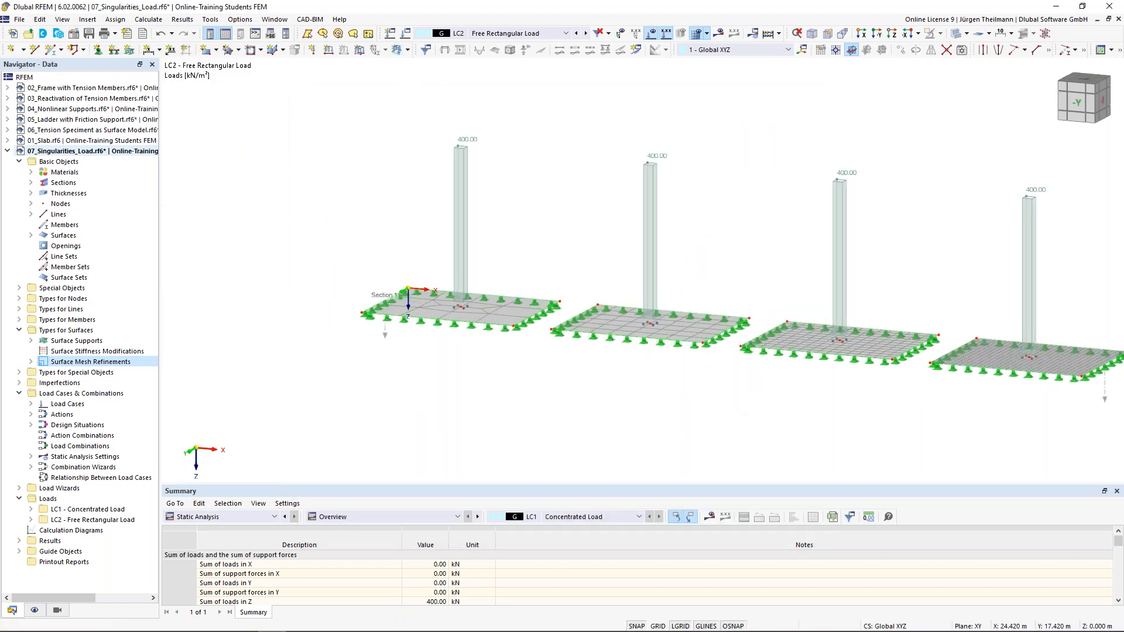
middle_drag(761, 416, 707, 408)
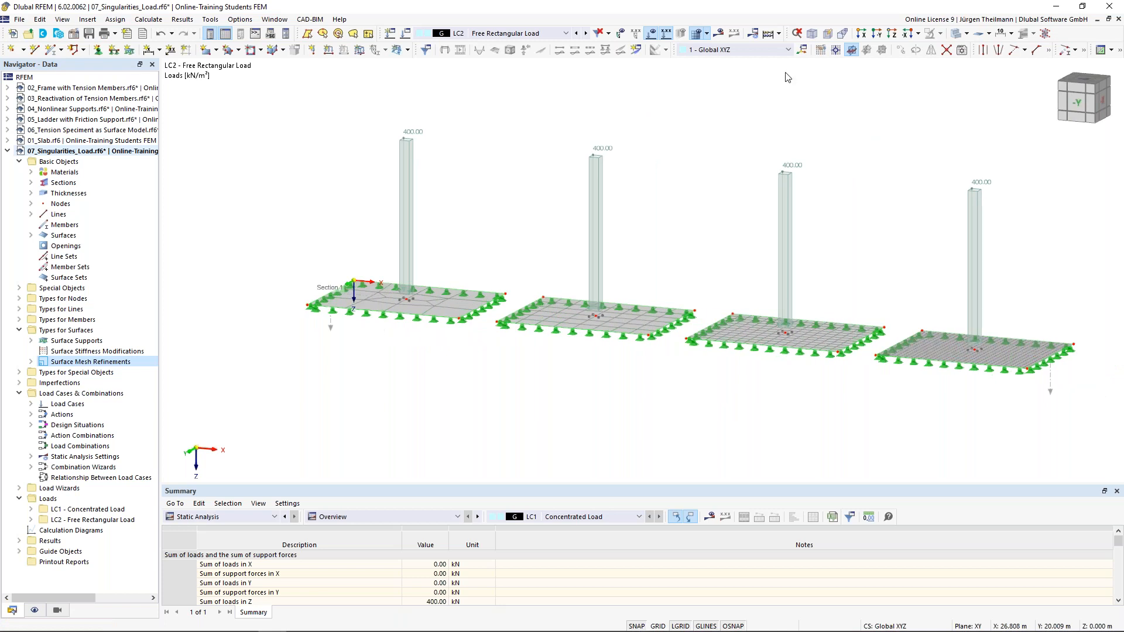
click(720, 34)
click(609, 371)
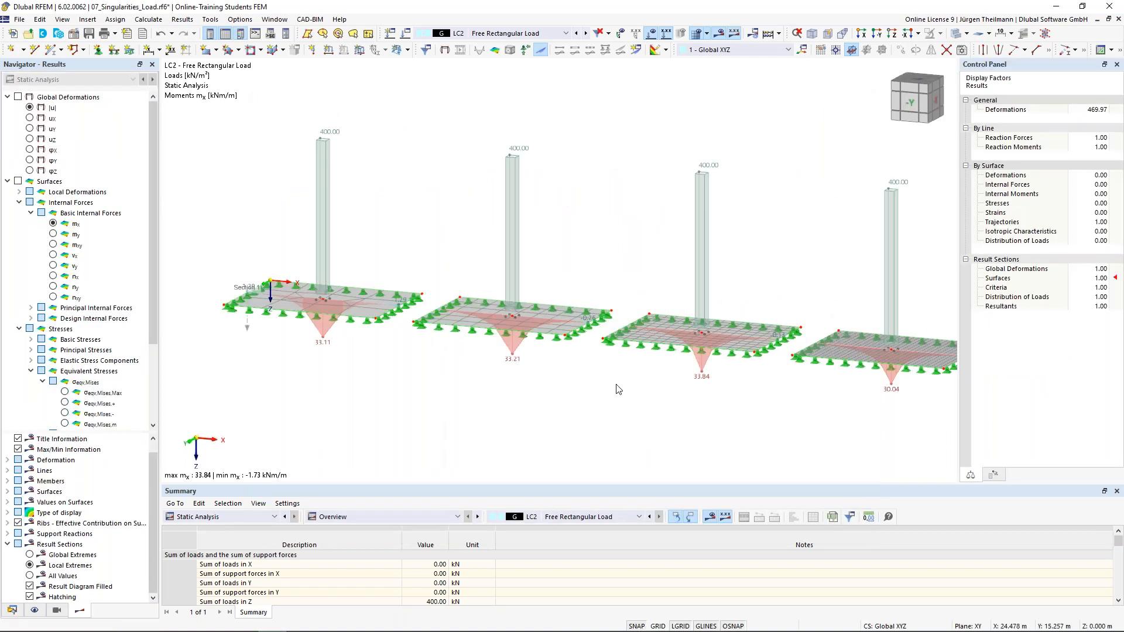
Compare the peak mx moments under the free rectangular loads across the four differently meshed slabs.
middle_drag(602, 374, 584, 361)
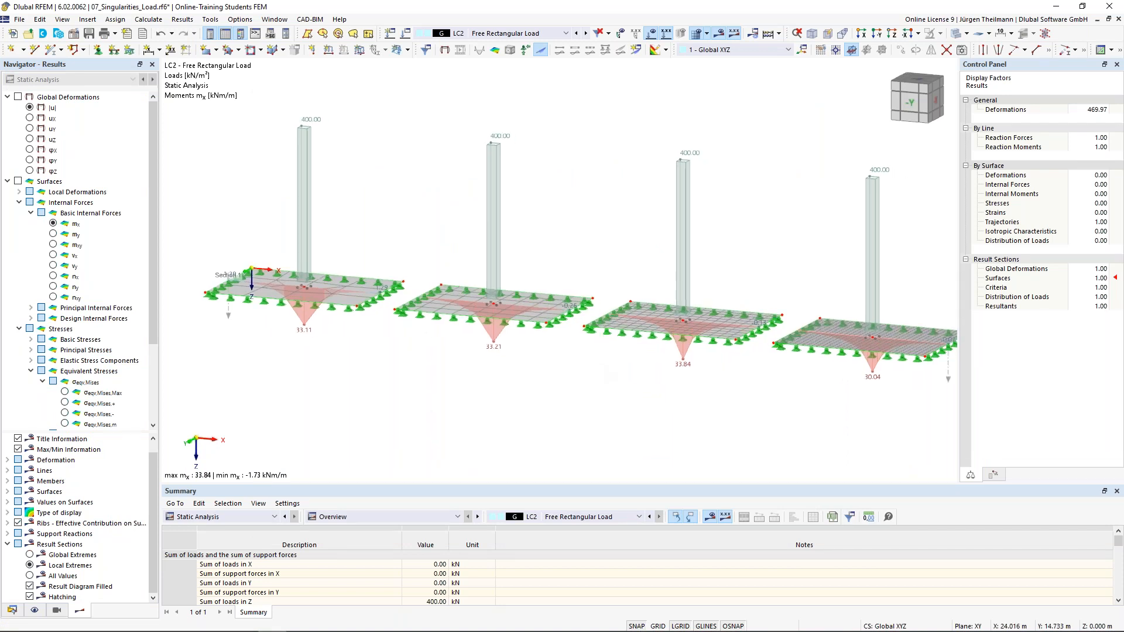
middle_drag(613, 402, 589, 383)
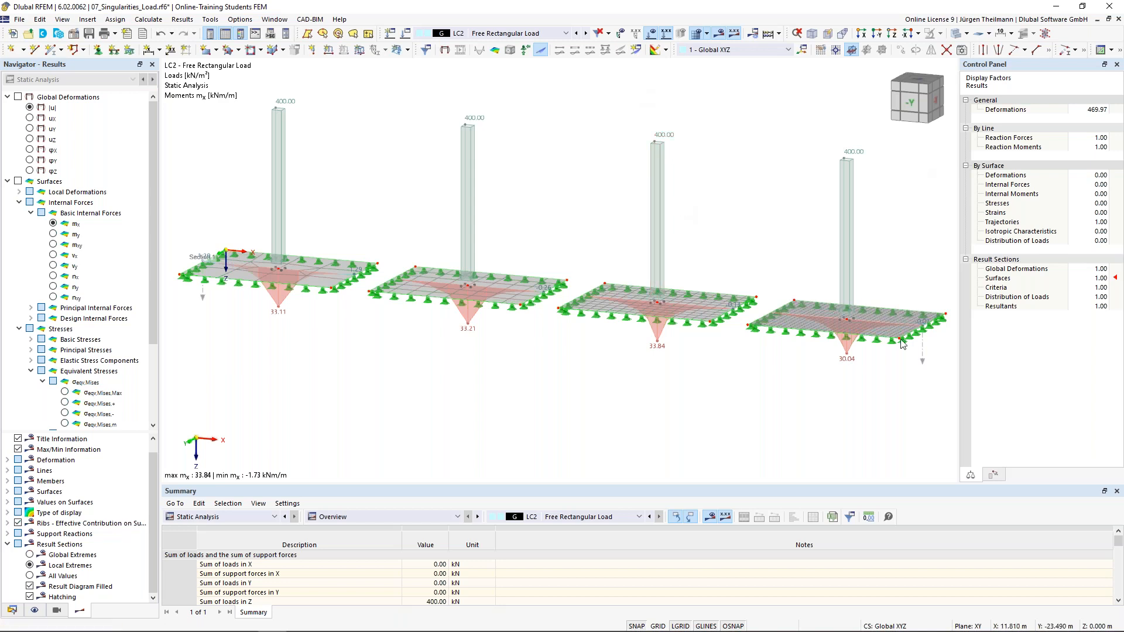
mouse_move(855, 326)
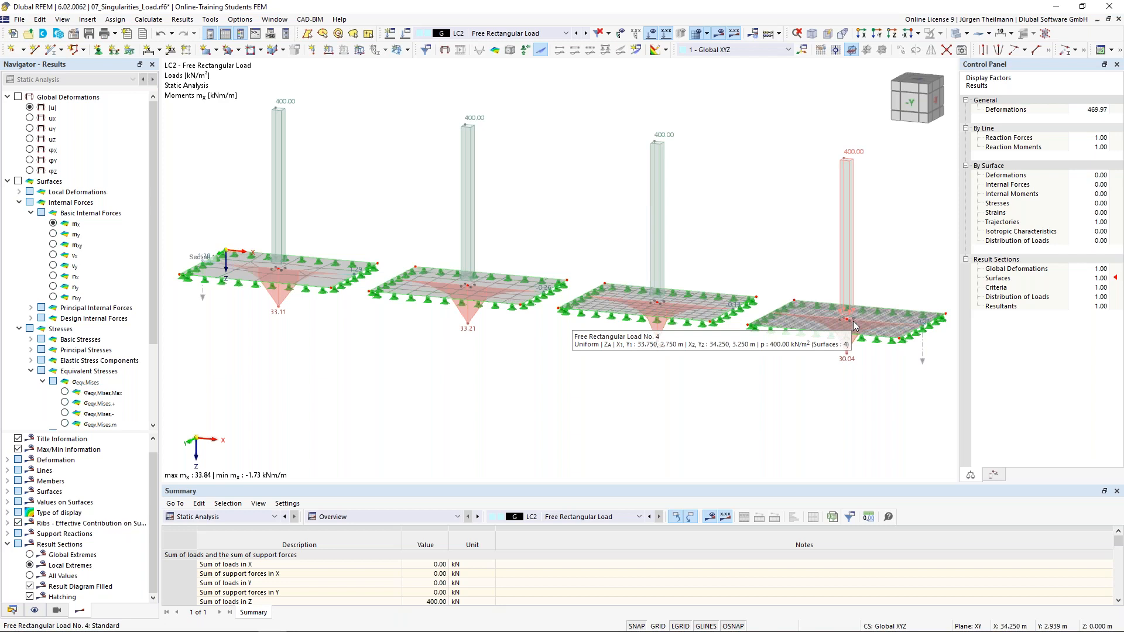
scroll(855, 327, up, 3)
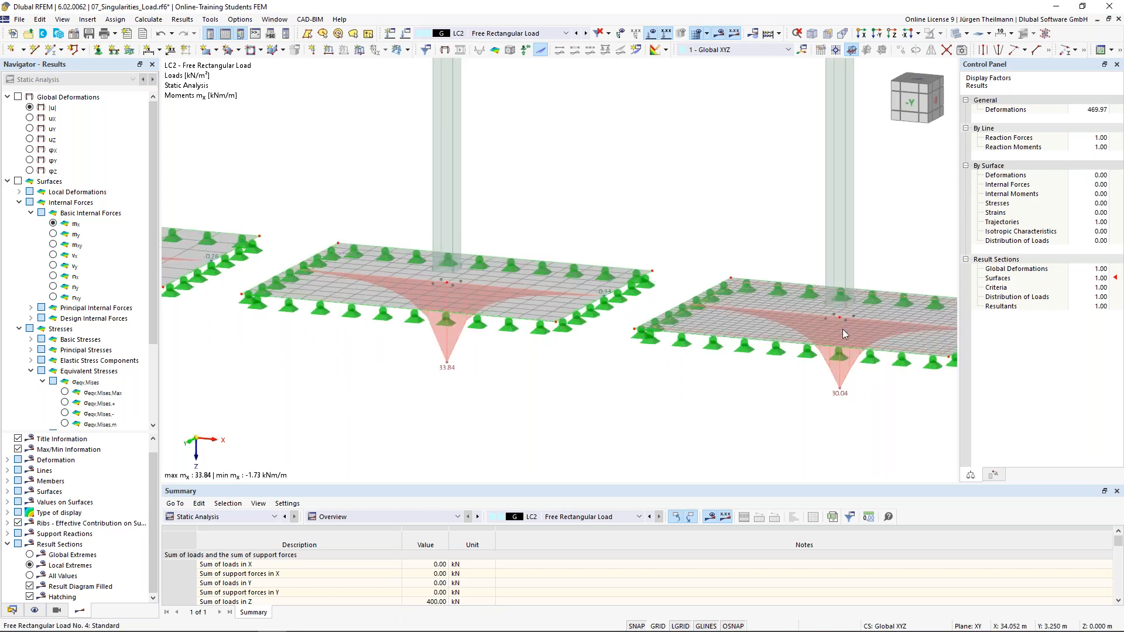
scroll(844, 331, down, 4)
scroll(843, 334, down, 2)
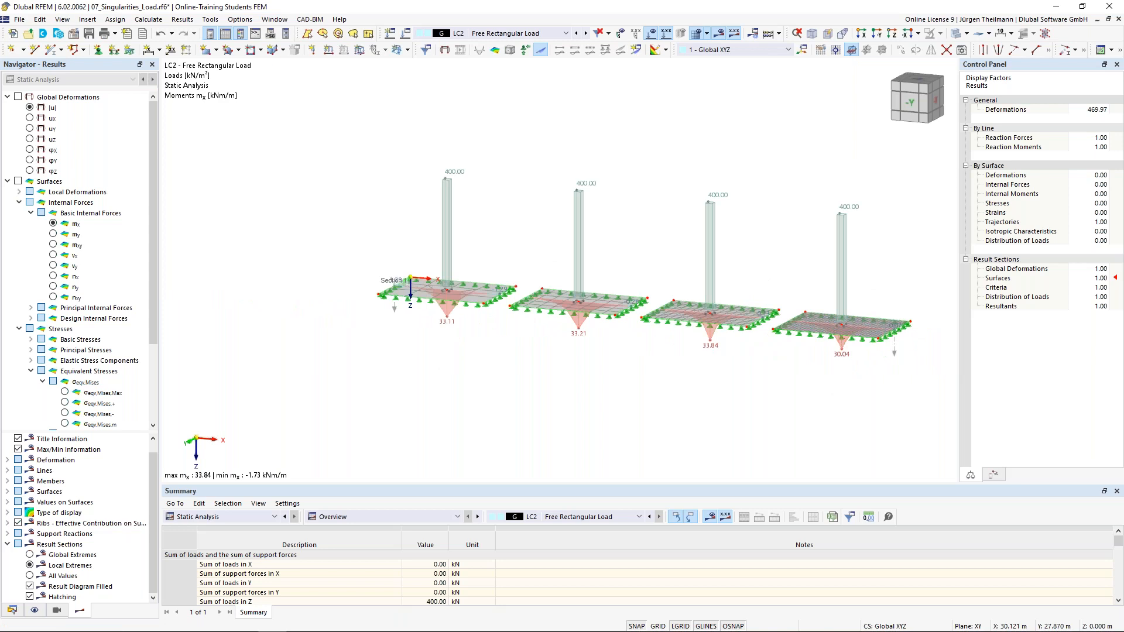
middle_drag(658, 392, 608, 393)
scroll(588, 377, up, 1)
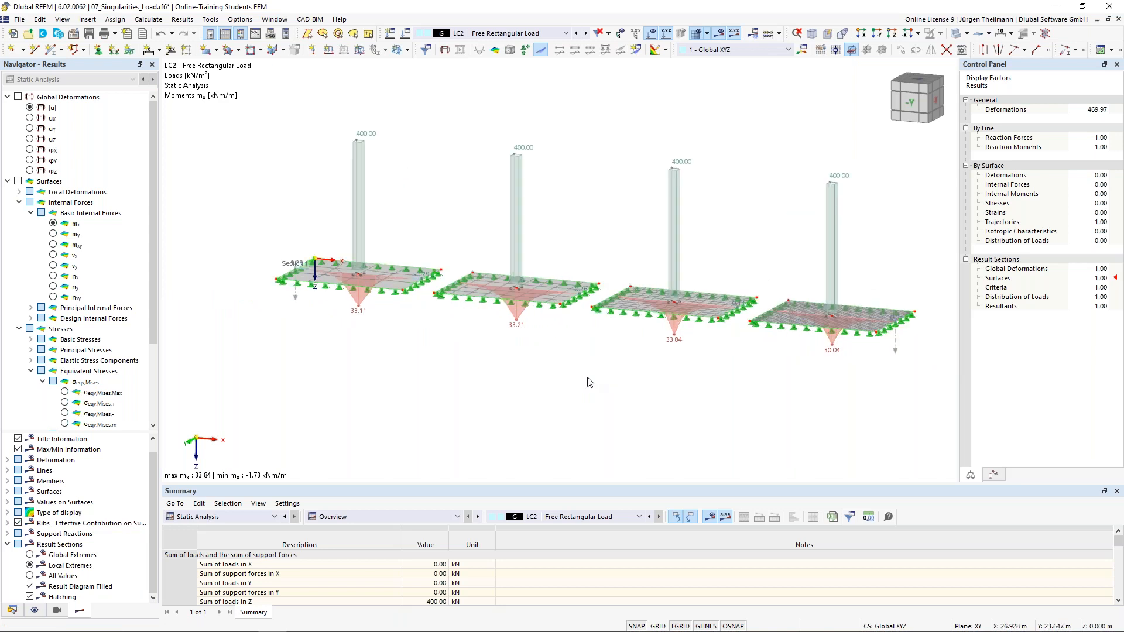
Save and close the models 07_Singularities_Load and 06_Tension Speciment as Surface Model.
click(89, 33)
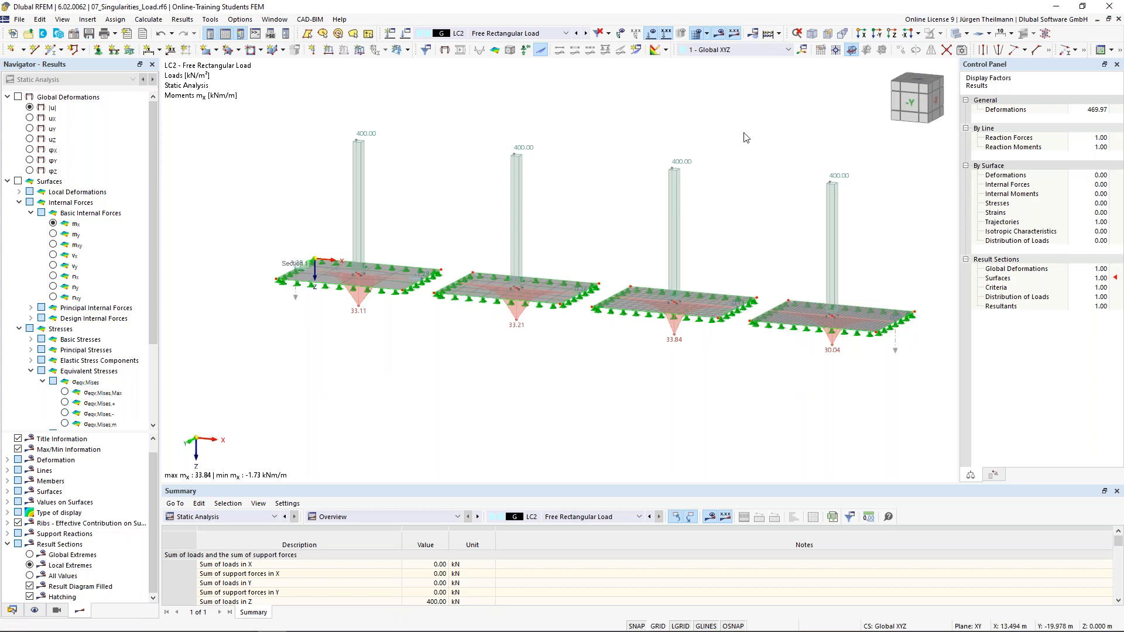
click(1119, 20)
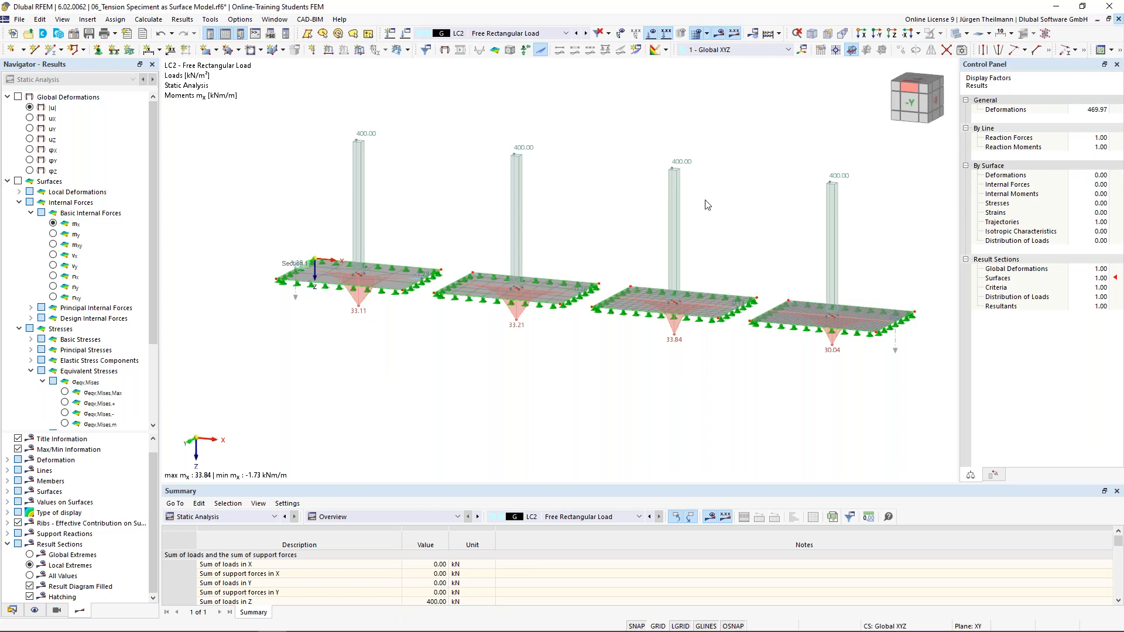
click(1119, 20)
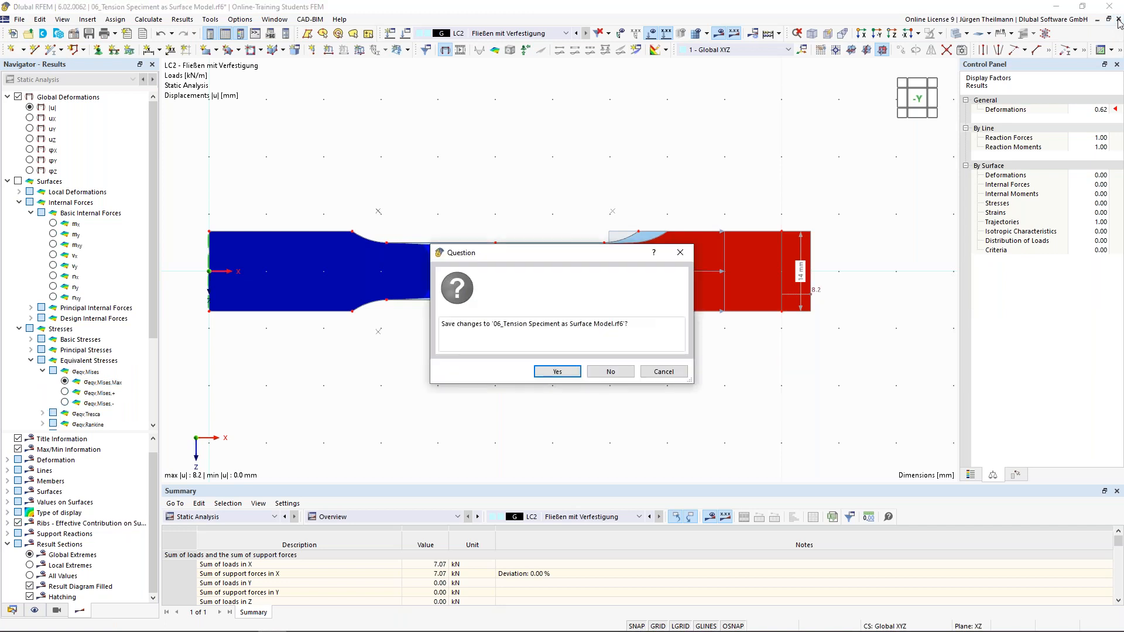
click(558, 371)
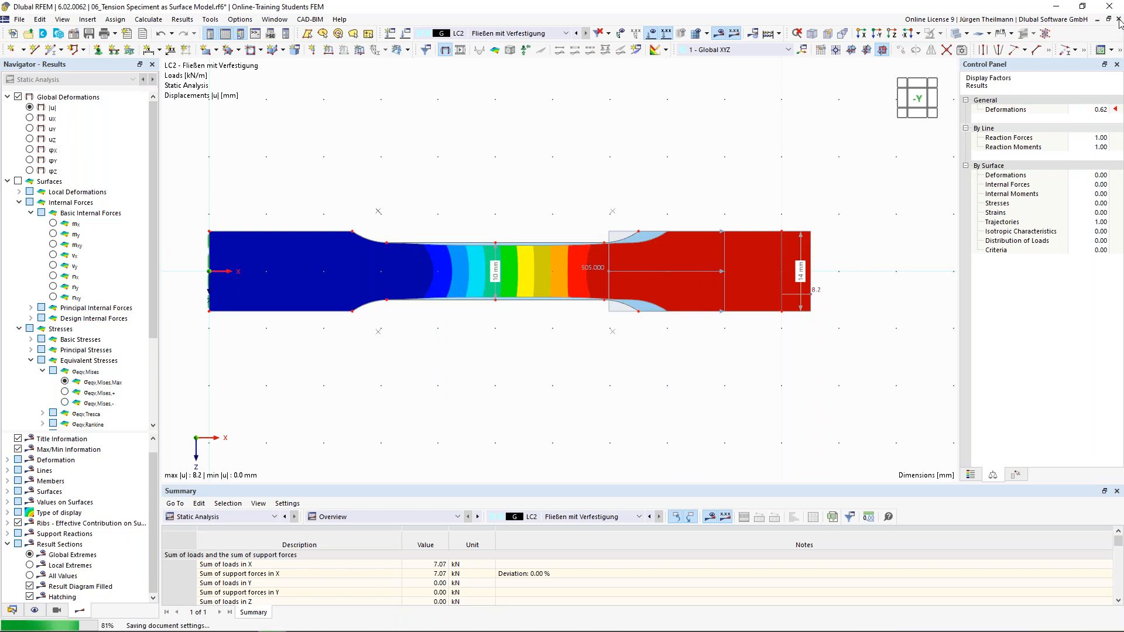
Close the models 05_Ladder with Friction Support and 04_Nonlinear Supports, saving the changes to both.
click(1119, 20)
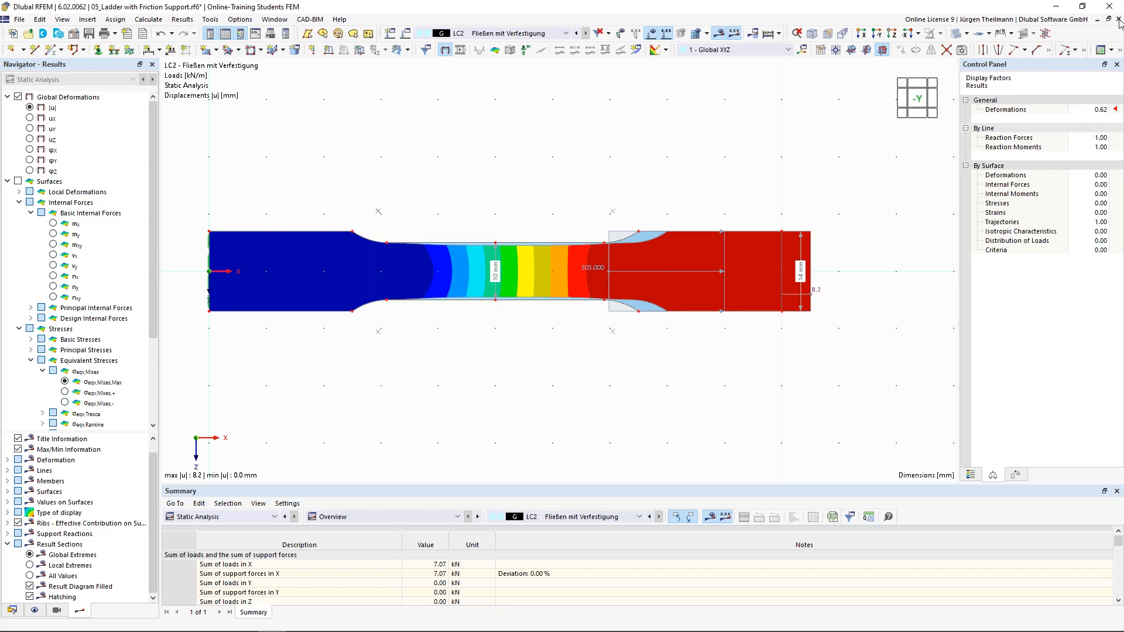
click(1119, 19)
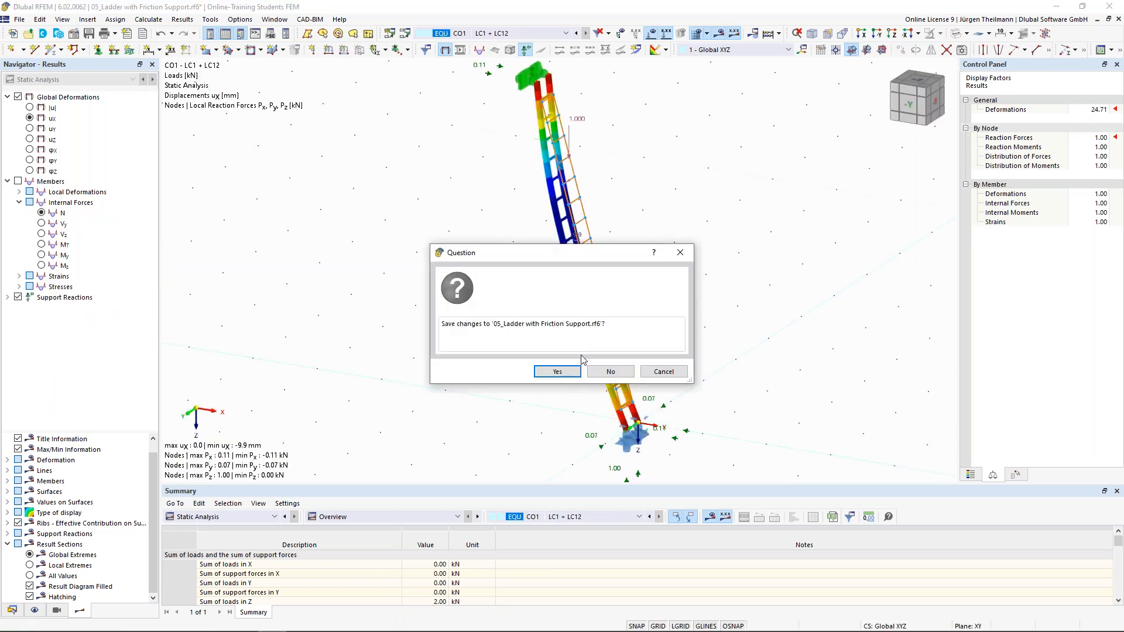
click(551, 374)
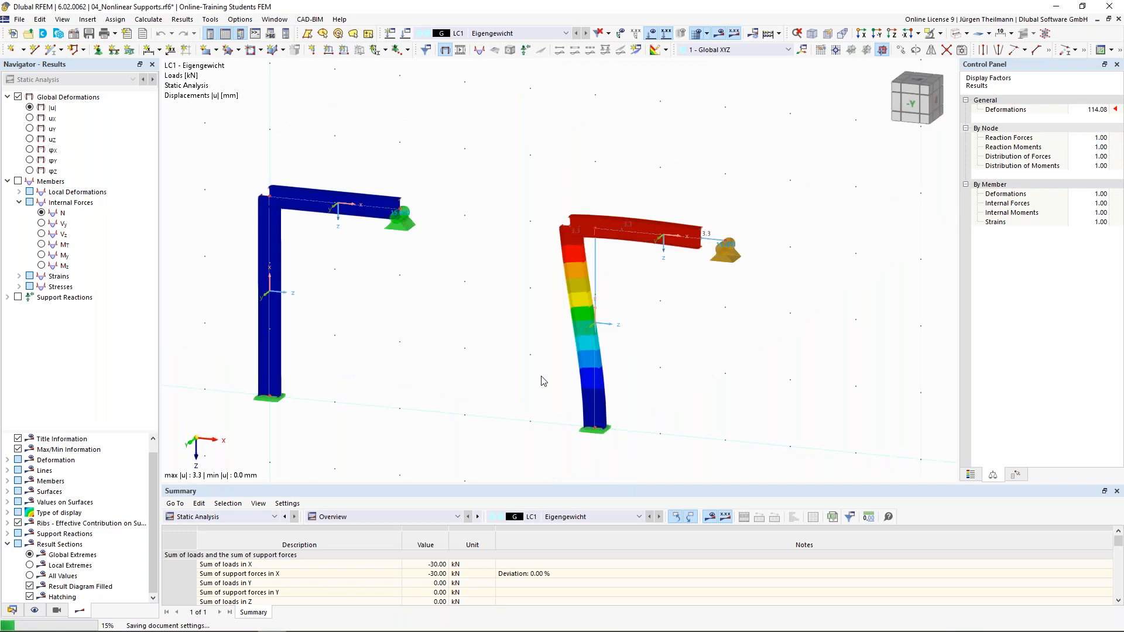
click(1118, 20)
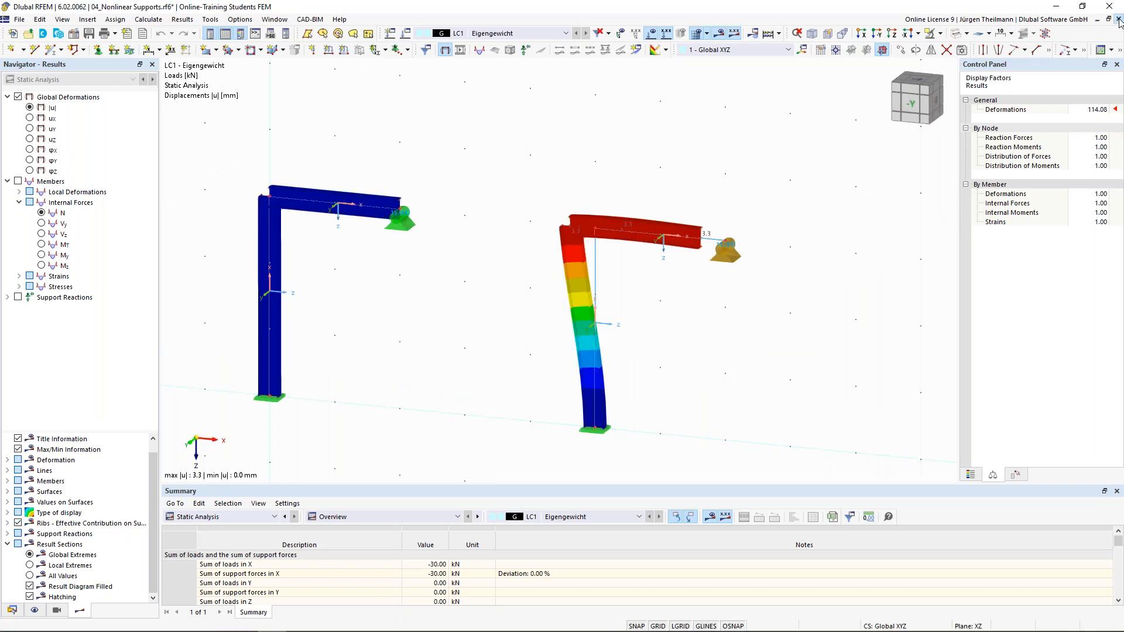
click(557, 373)
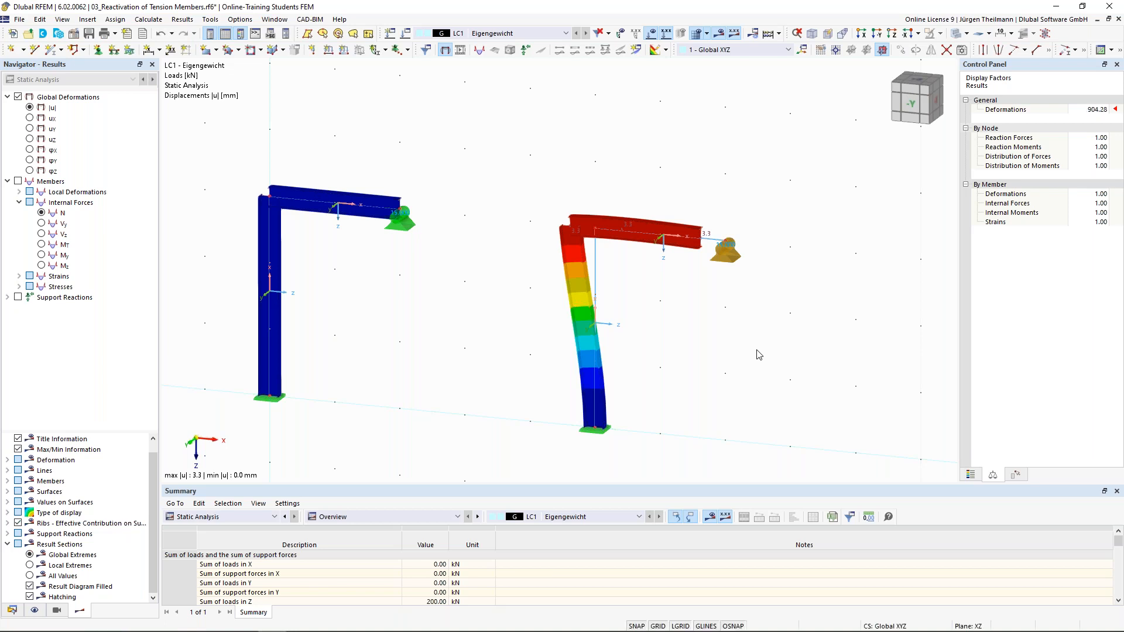
Close 03_Reactivation of Tension Members and 02_Frame with Tension Members with their changes saved, and close 01_Slab.
click(1120, 20)
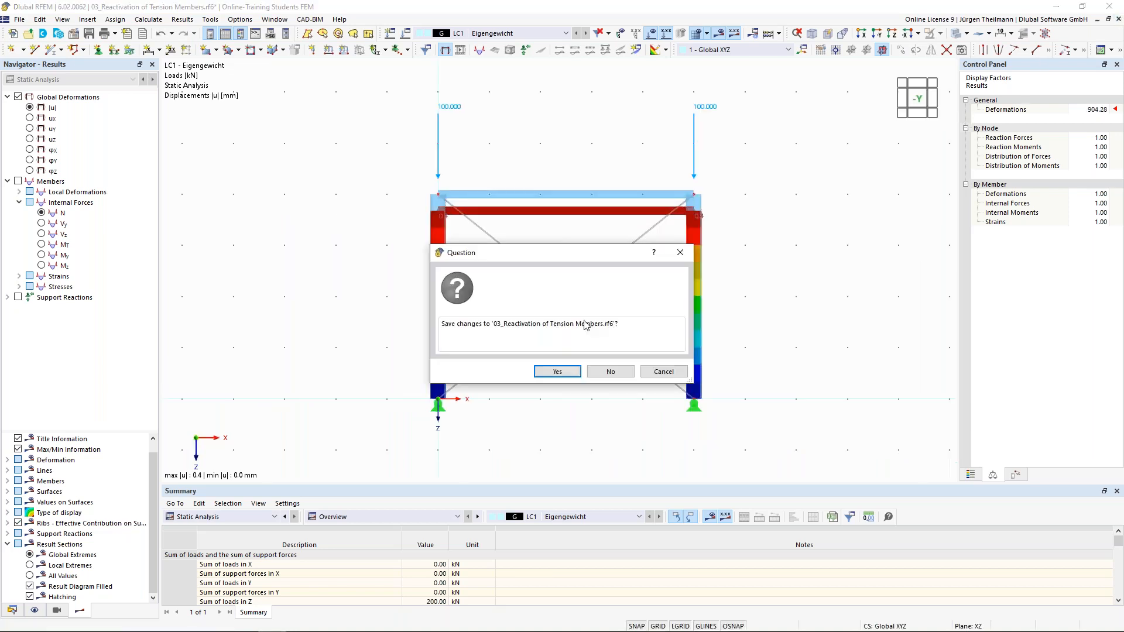
click(572, 375)
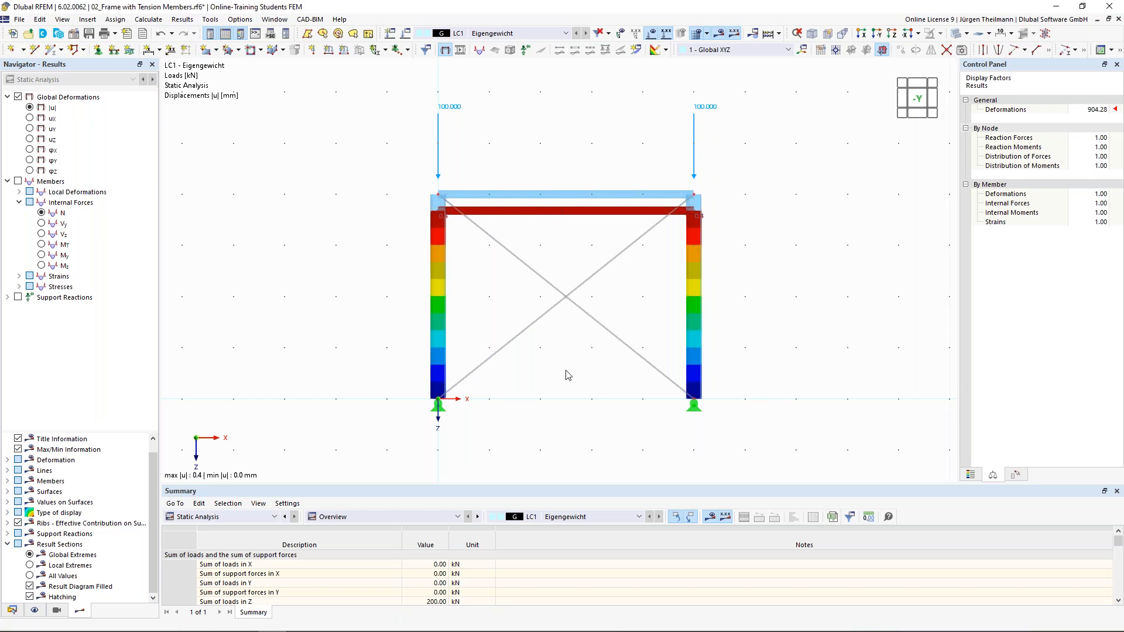
click(1118, 18)
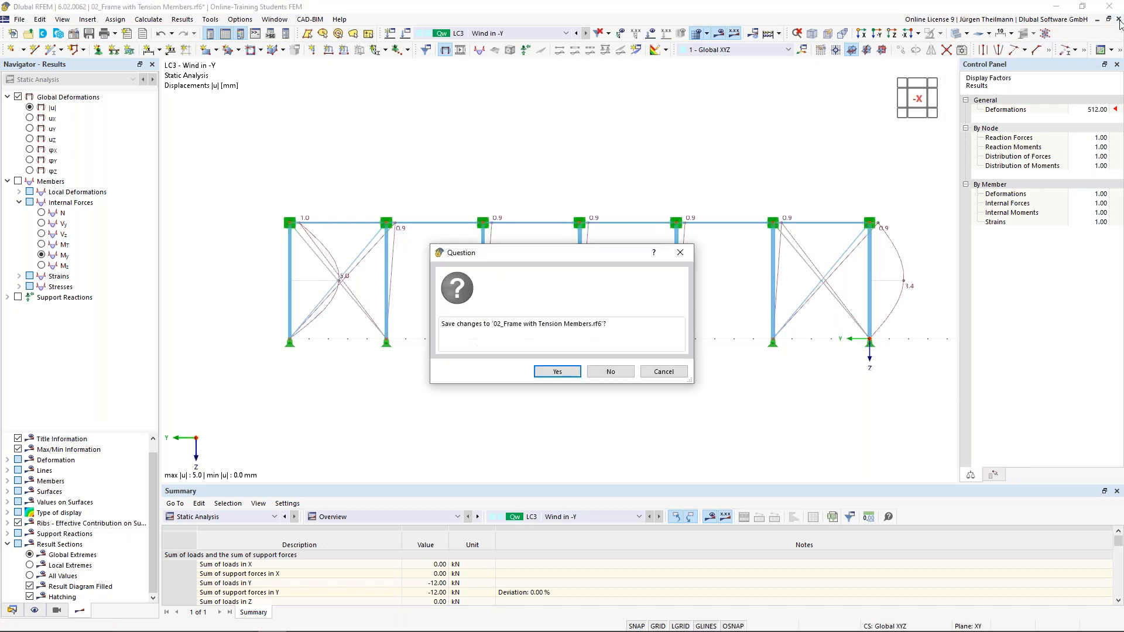
click(557, 373)
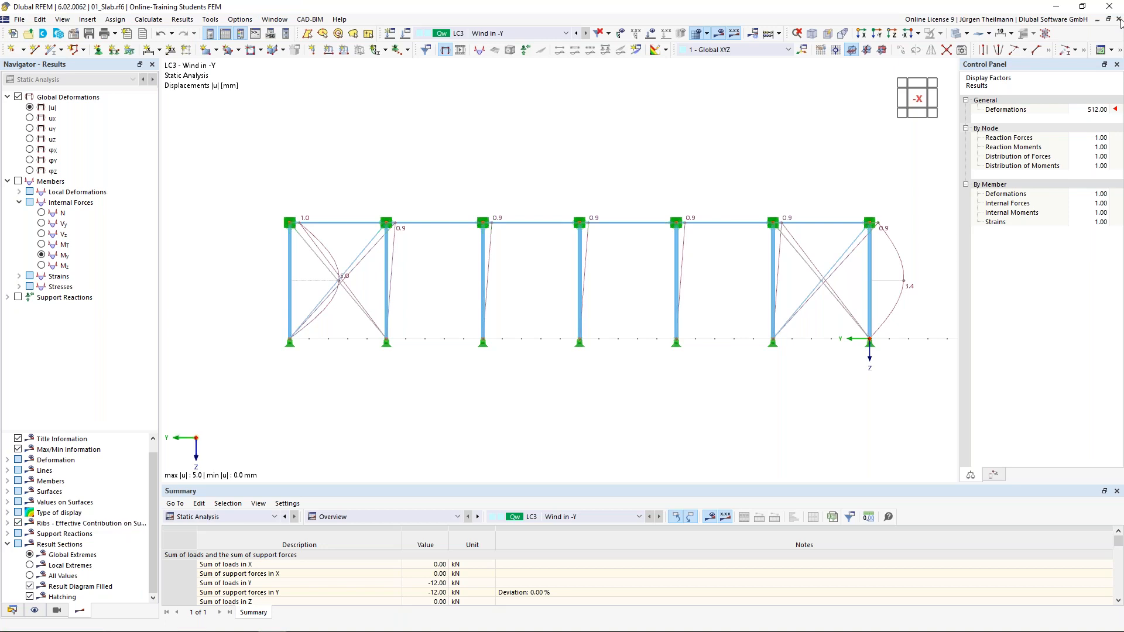
click(1119, 19)
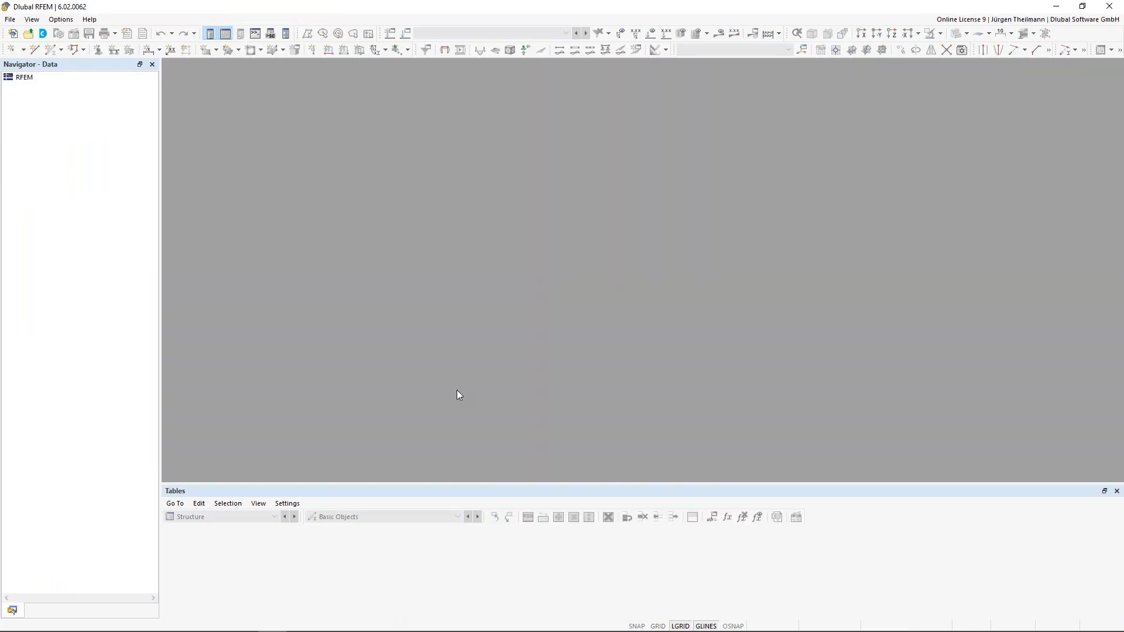
Create a 2D | XY | Plate model named 08_Singularity_Support in the Online-Training Students FEM project.
click(13, 35)
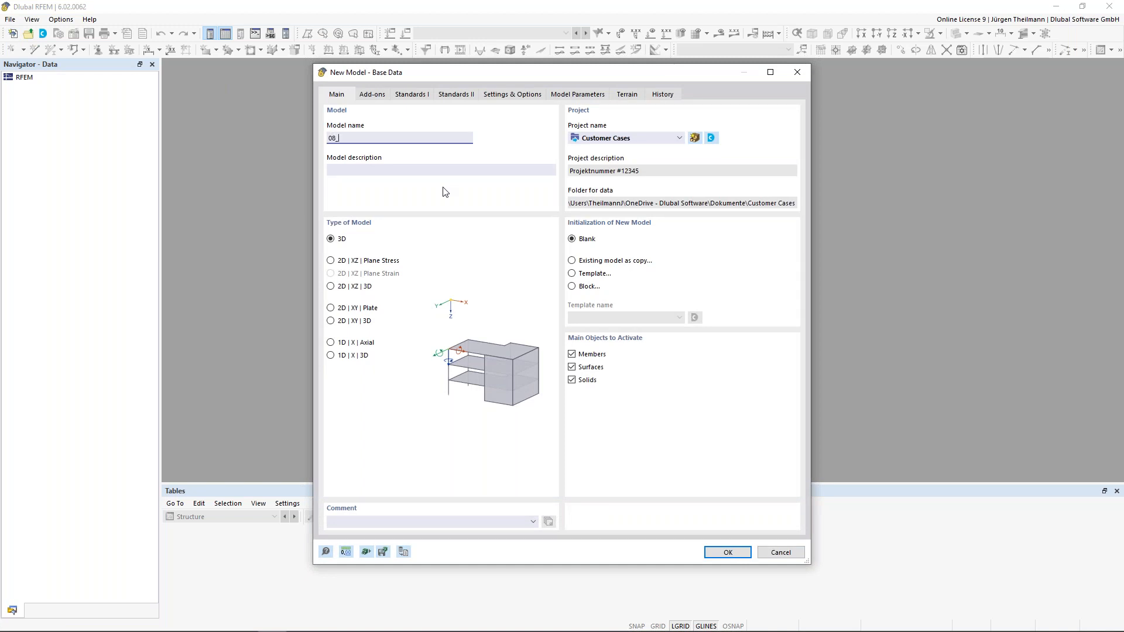
text(ig)
key(BackSpace)
text(ngularity_Support)
click(637, 140)
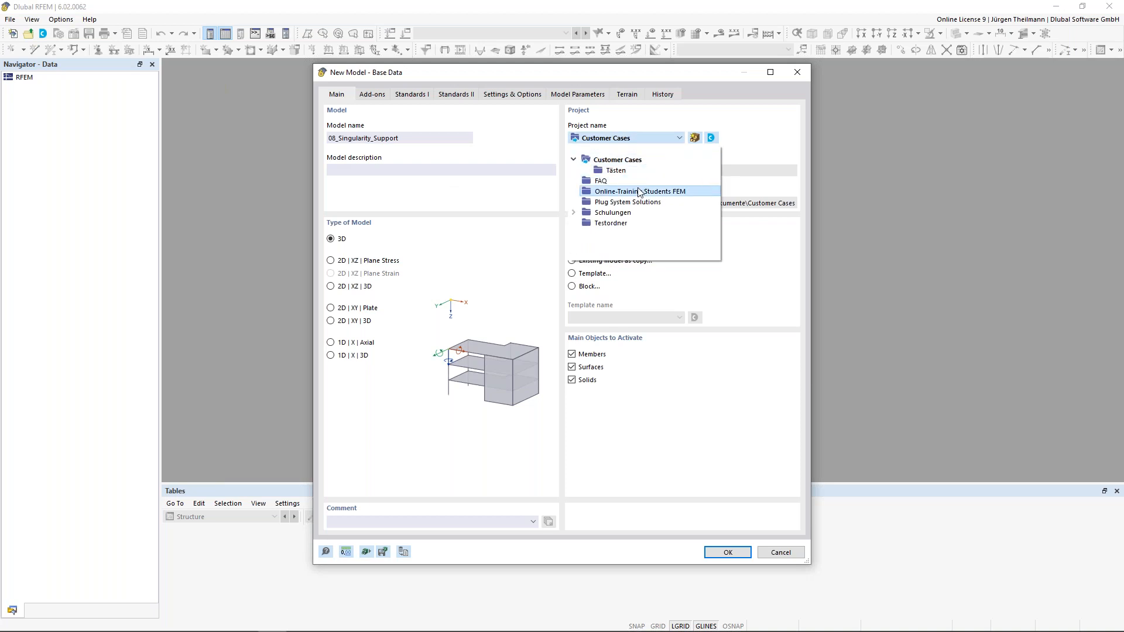
click(639, 192)
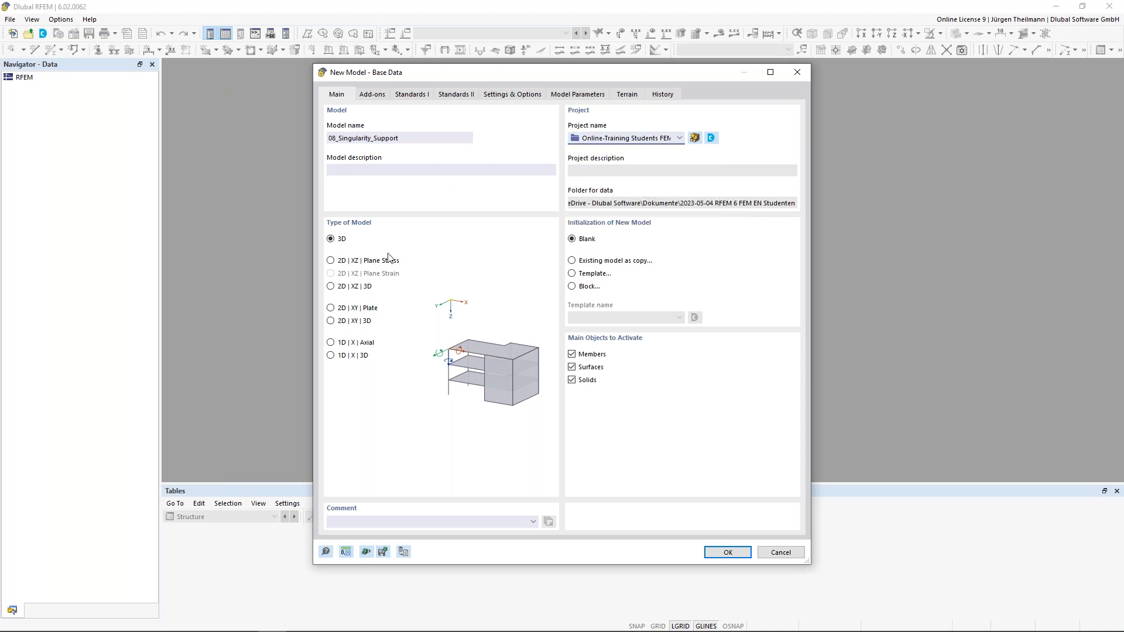
click(331, 310)
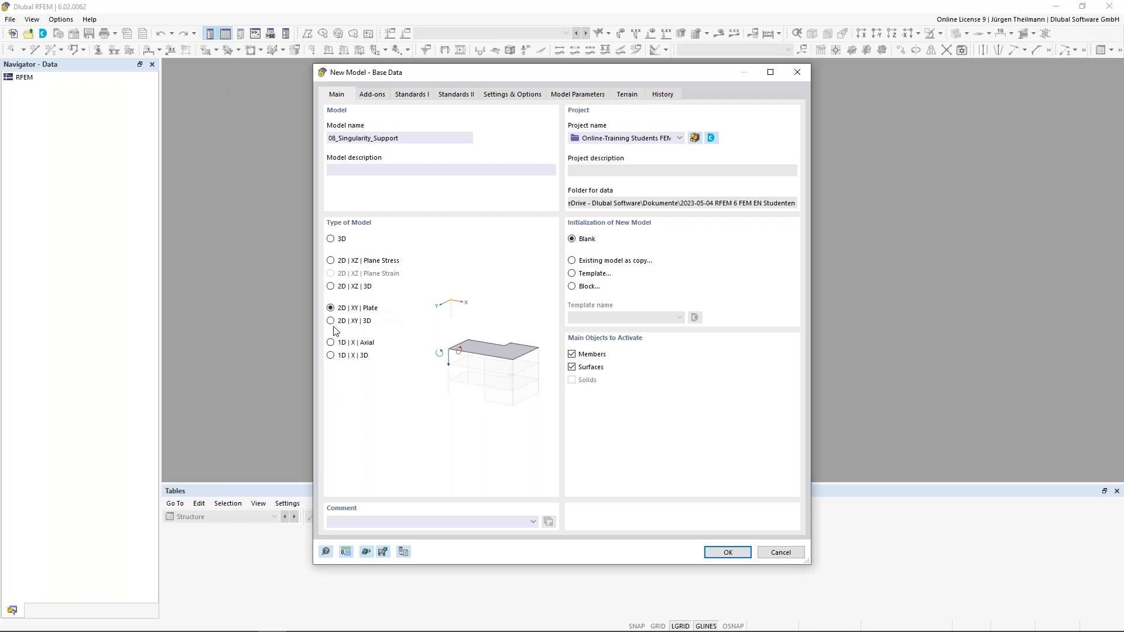
click(724, 553)
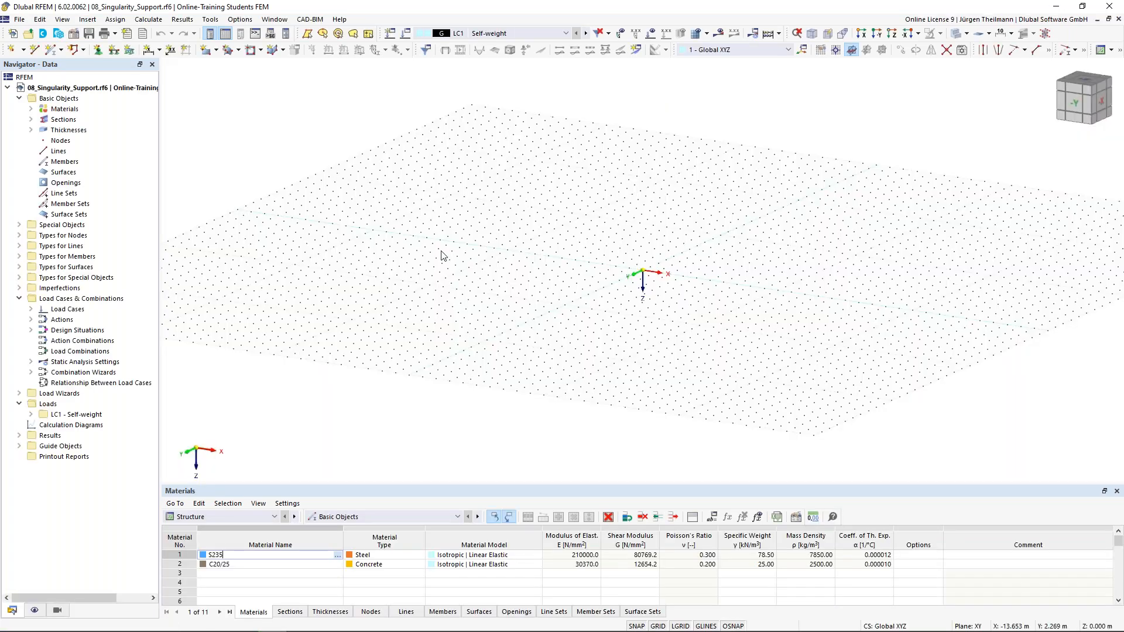
Start a new rectangular surface and define a new uniform 200 mm thickness for it with concrete C30/37 from the material library.
click(207, 52)
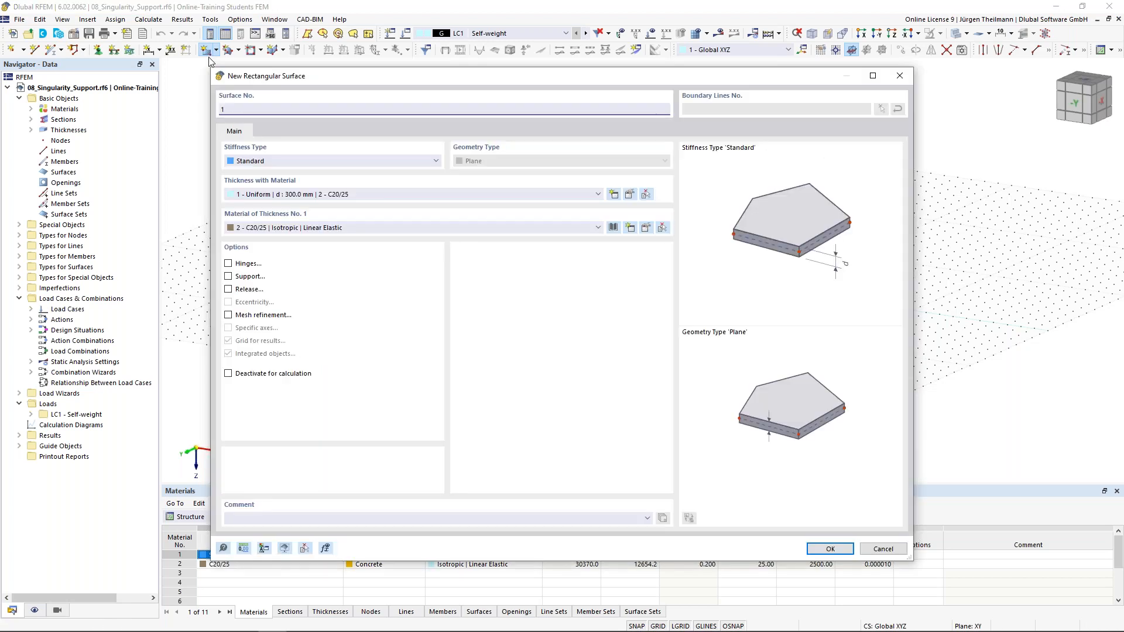
click(252, 196)
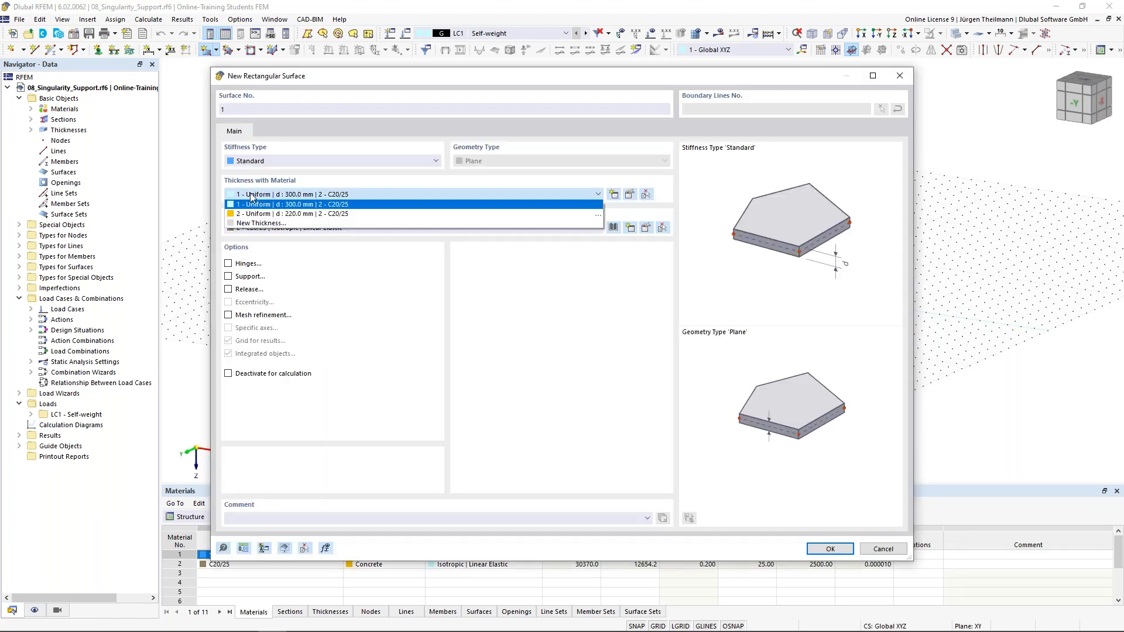
click(285, 223)
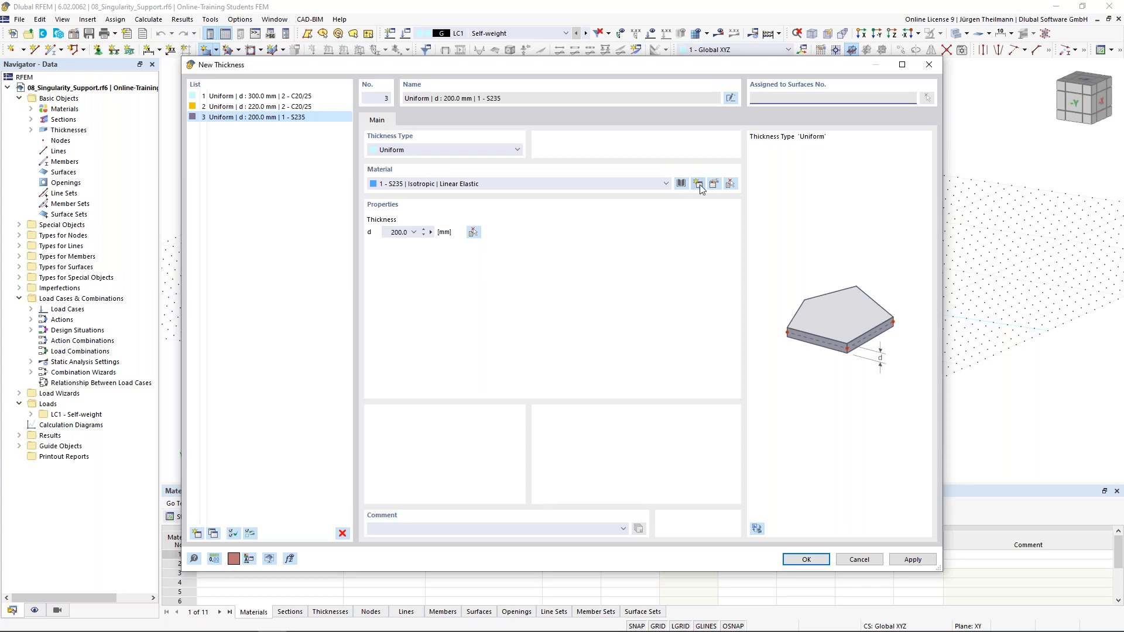
click(682, 184)
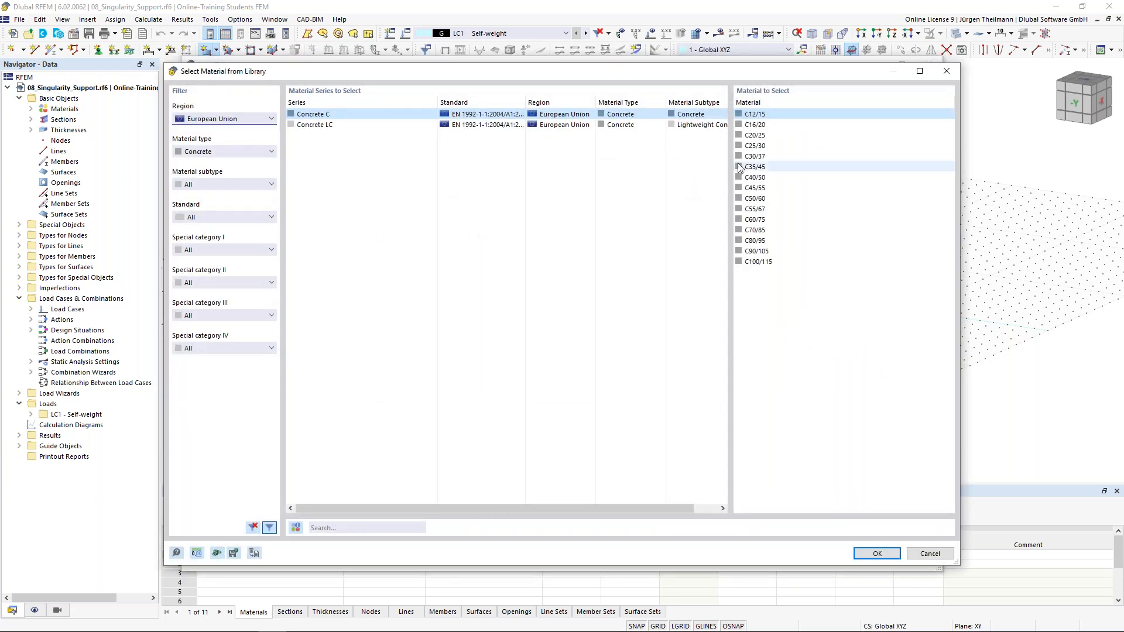
click(755, 156)
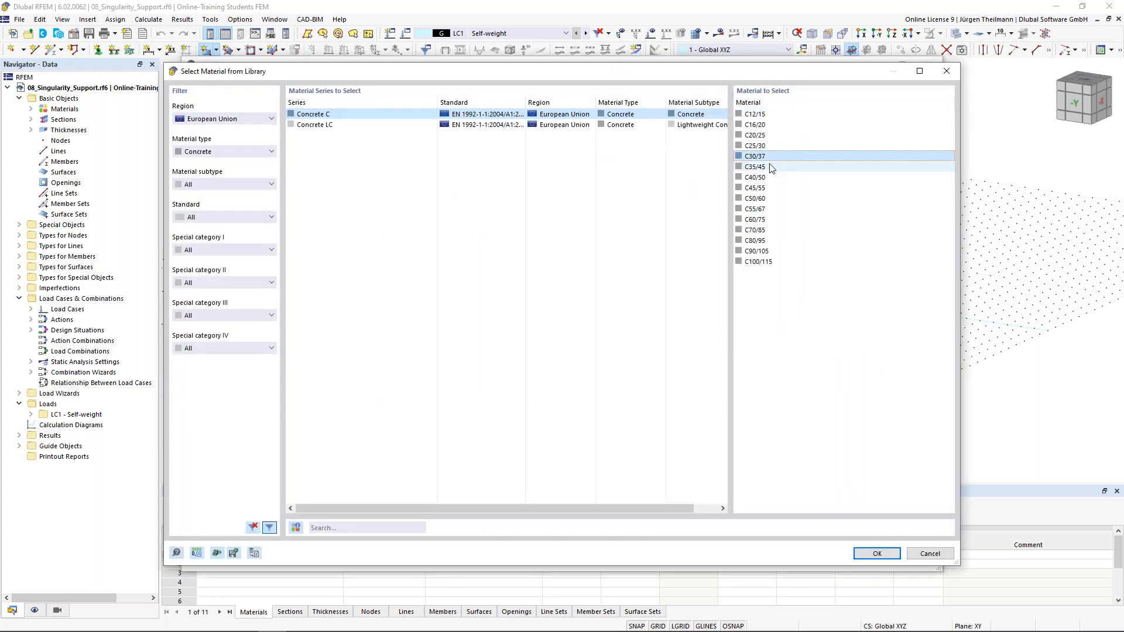
click(877, 554)
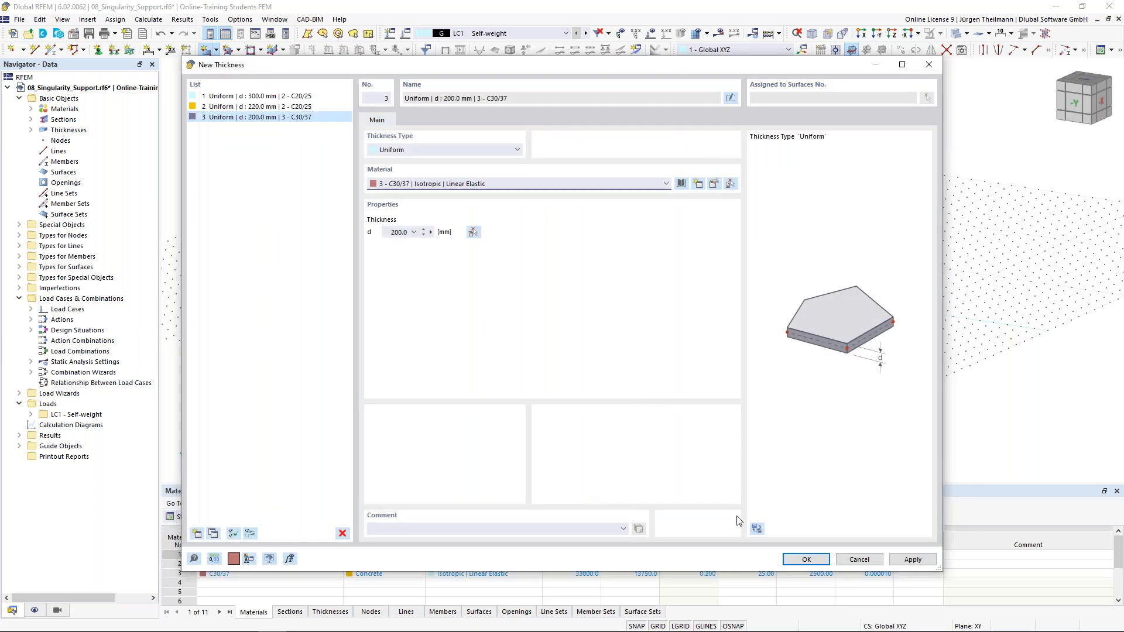
click(796, 561)
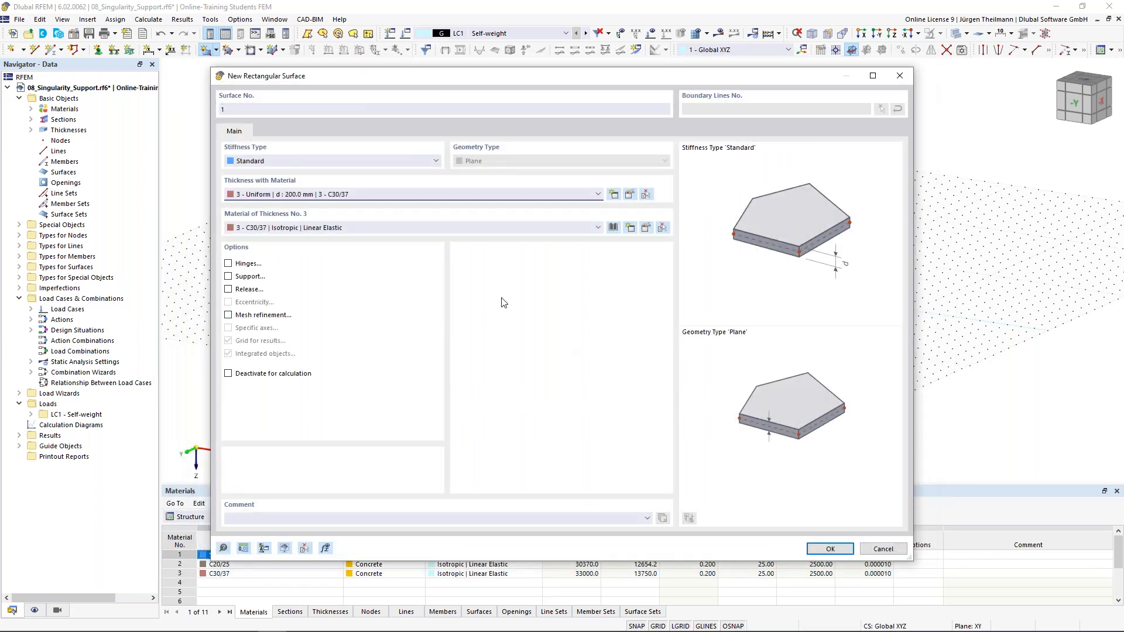
Draw the rectangular slab in plan view from the origin to X 8 m, Y 4 m.
click(821, 549)
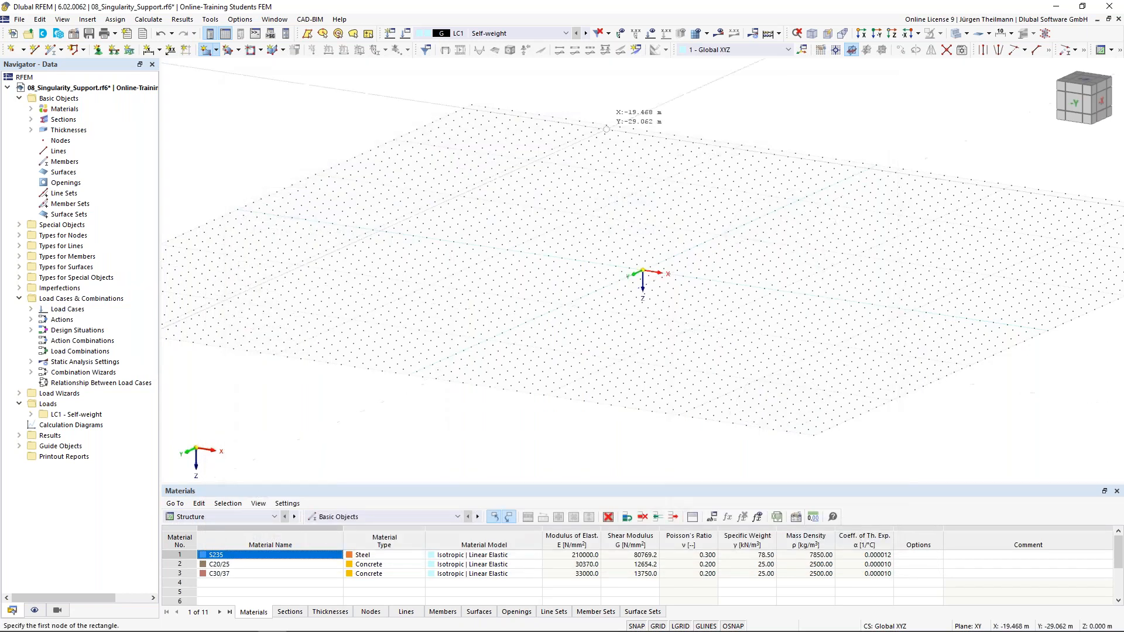
click(892, 34)
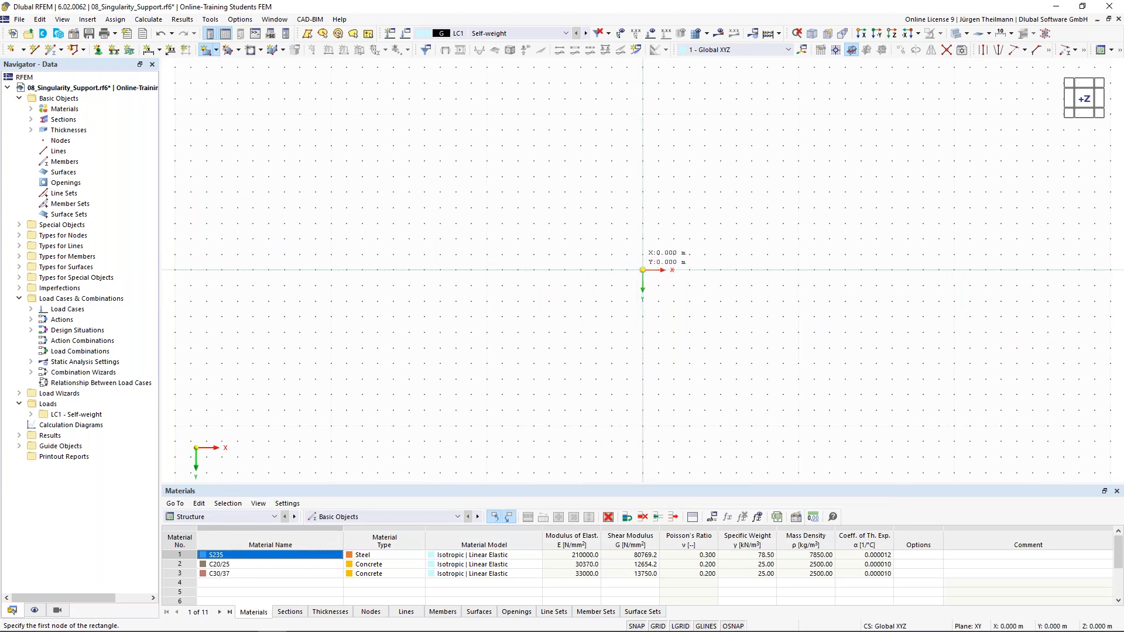
click(642, 270)
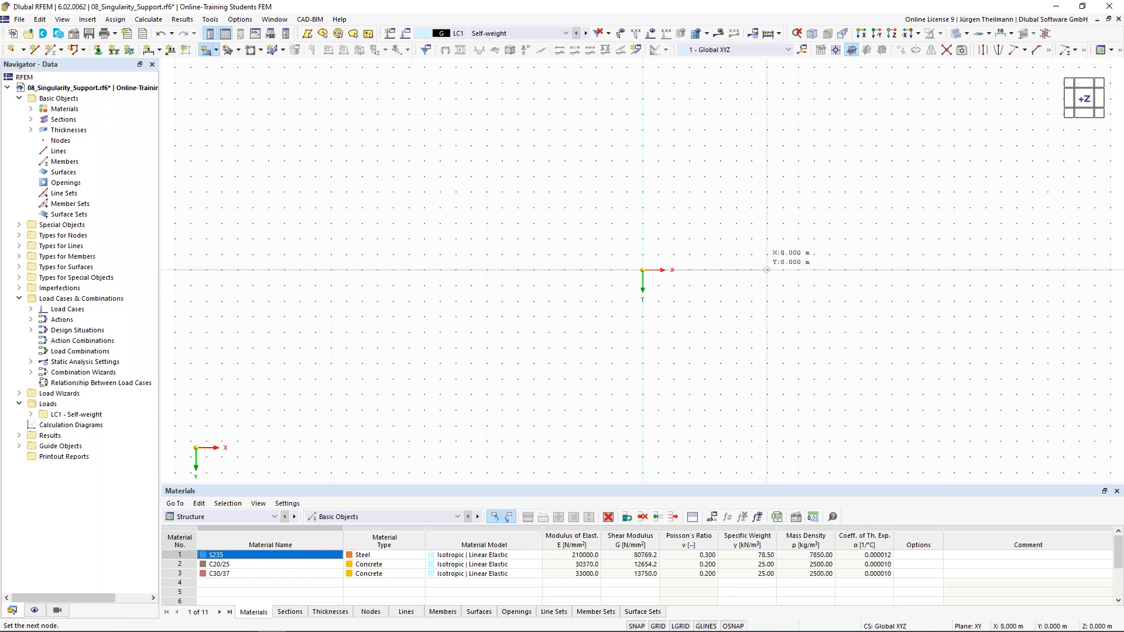
click(767, 332)
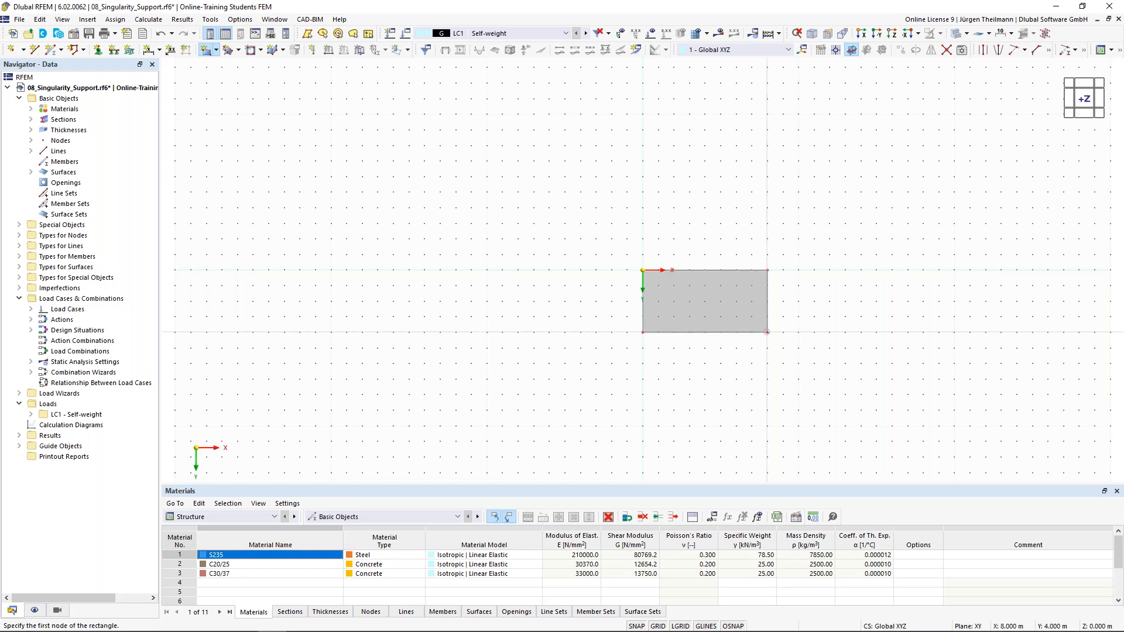
middle_drag(767, 332, 632, 303)
scroll(633, 303, up, 2)
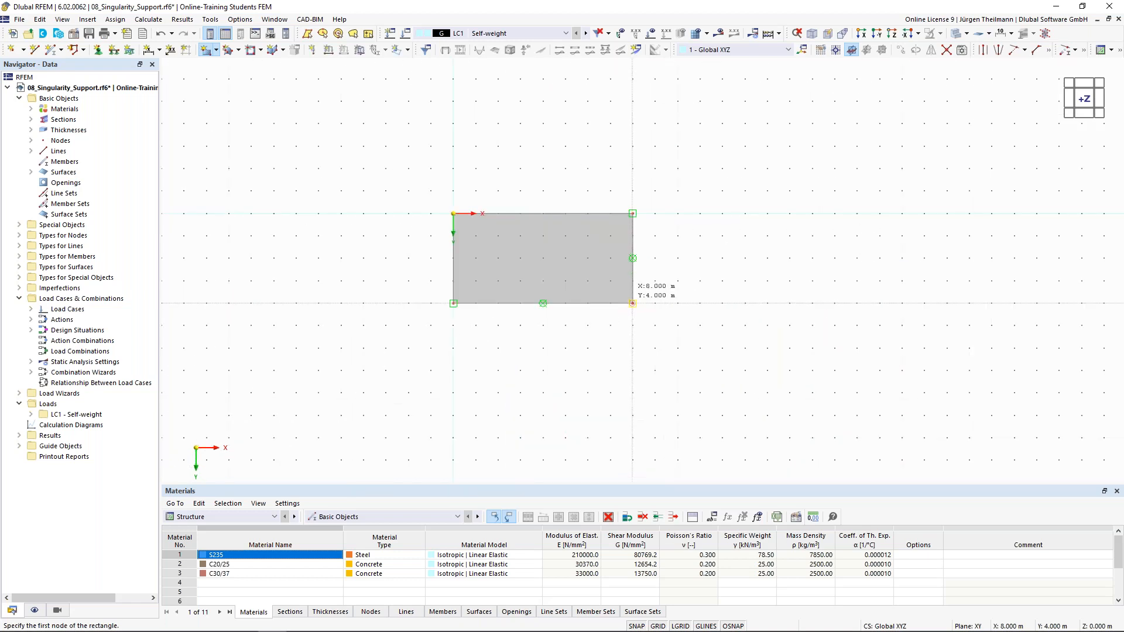
key(Escape)
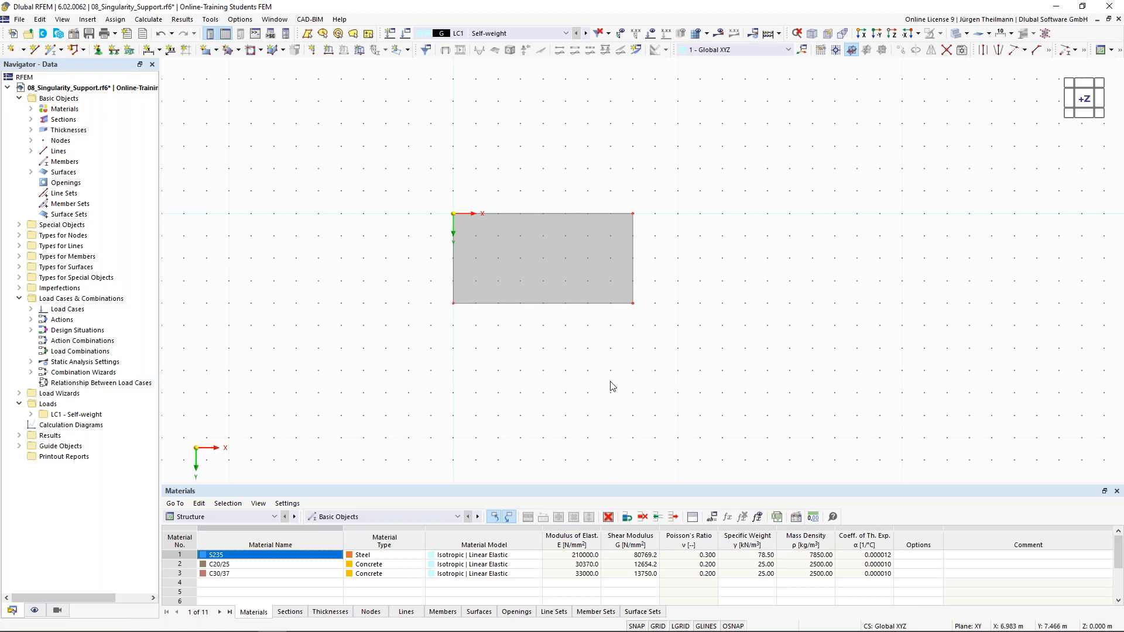
Assign a hinged line support to the slab's short edge at X = 8 m.
click(114, 52)
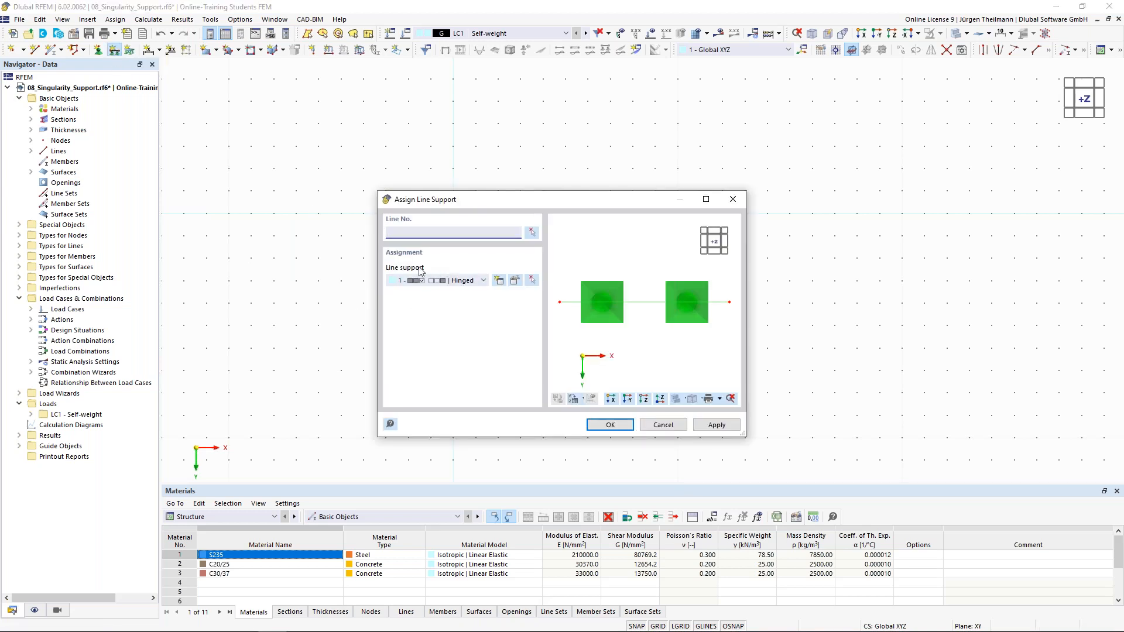
click(533, 233)
click(632, 260)
click(175, 179)
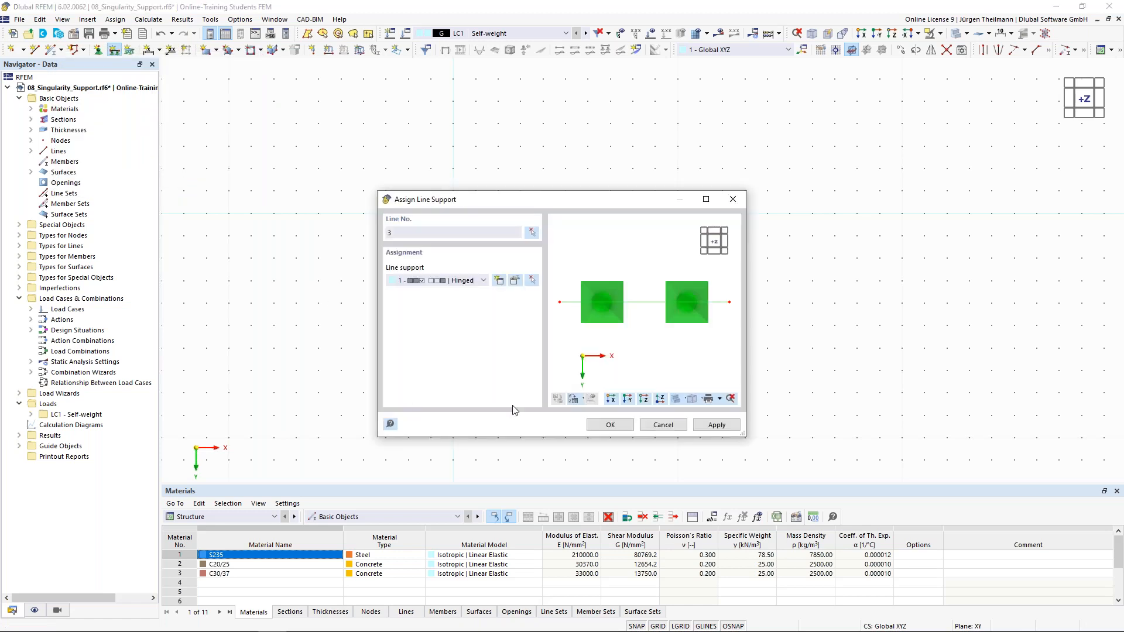
click(610, 426)
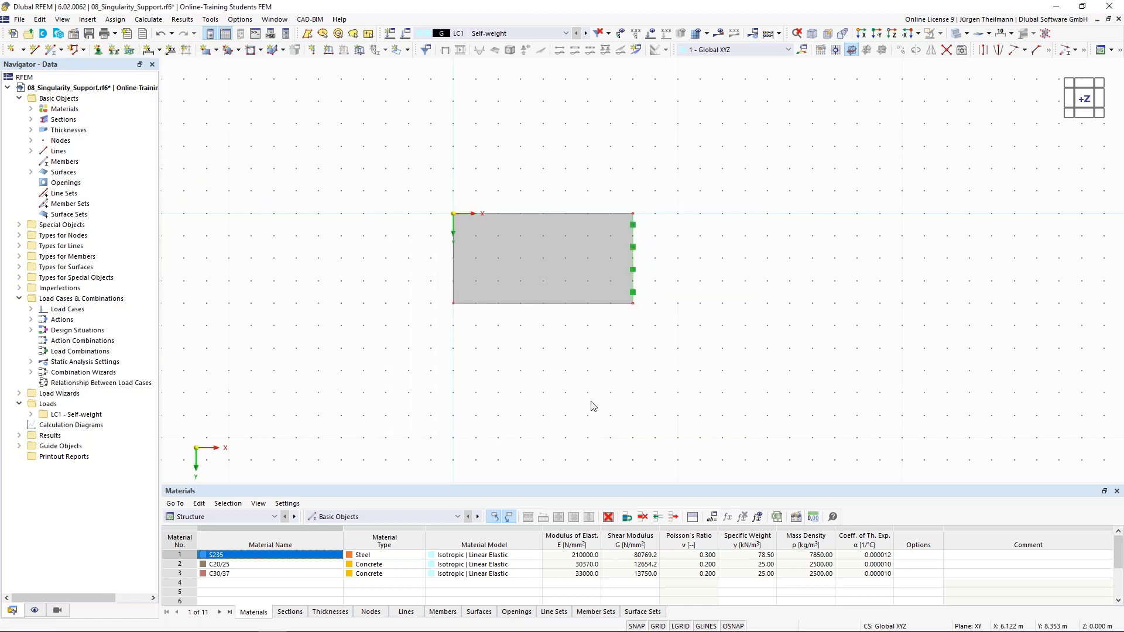
Place a node inside the slab at X 2 m, Y 2 m and assign it a hinged nodal support.
click(11, 52)
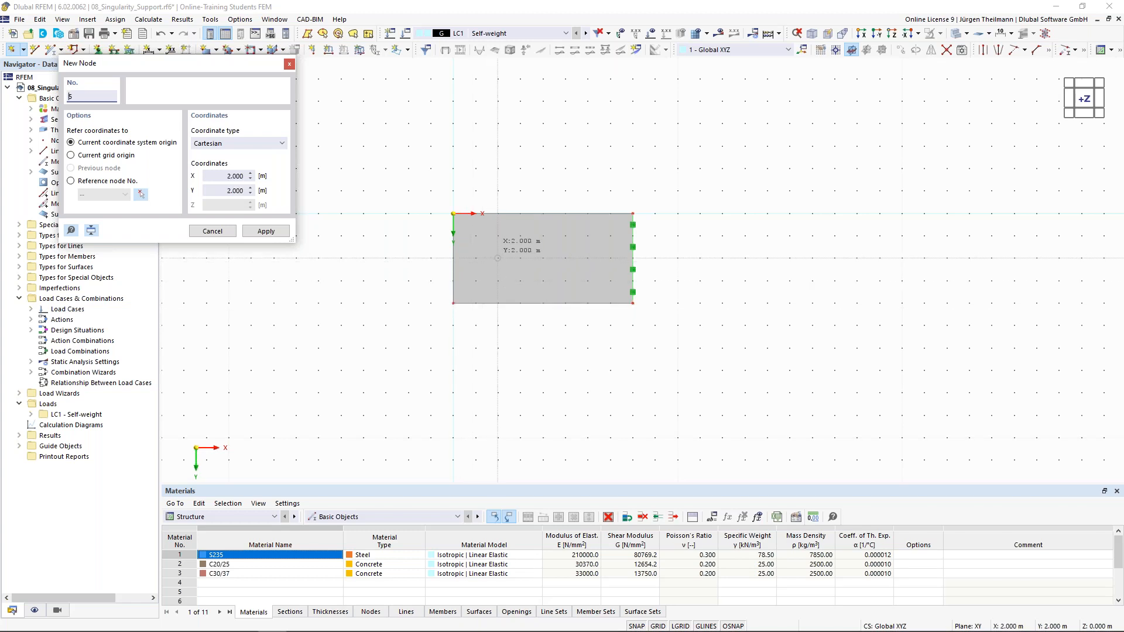
click(497, 258)
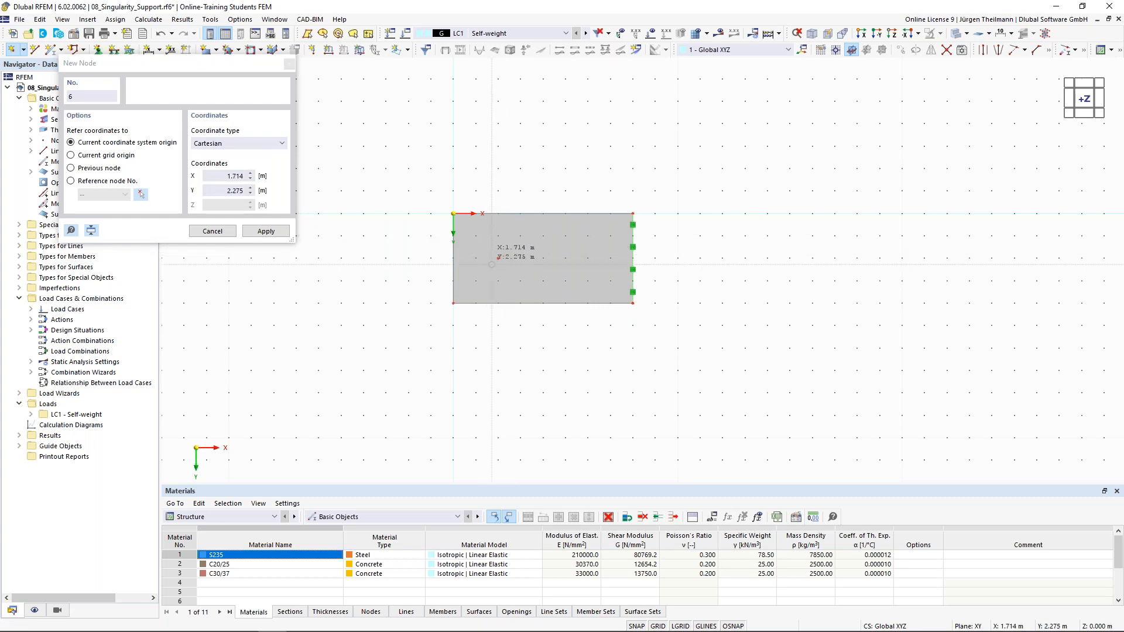
key(Escape)
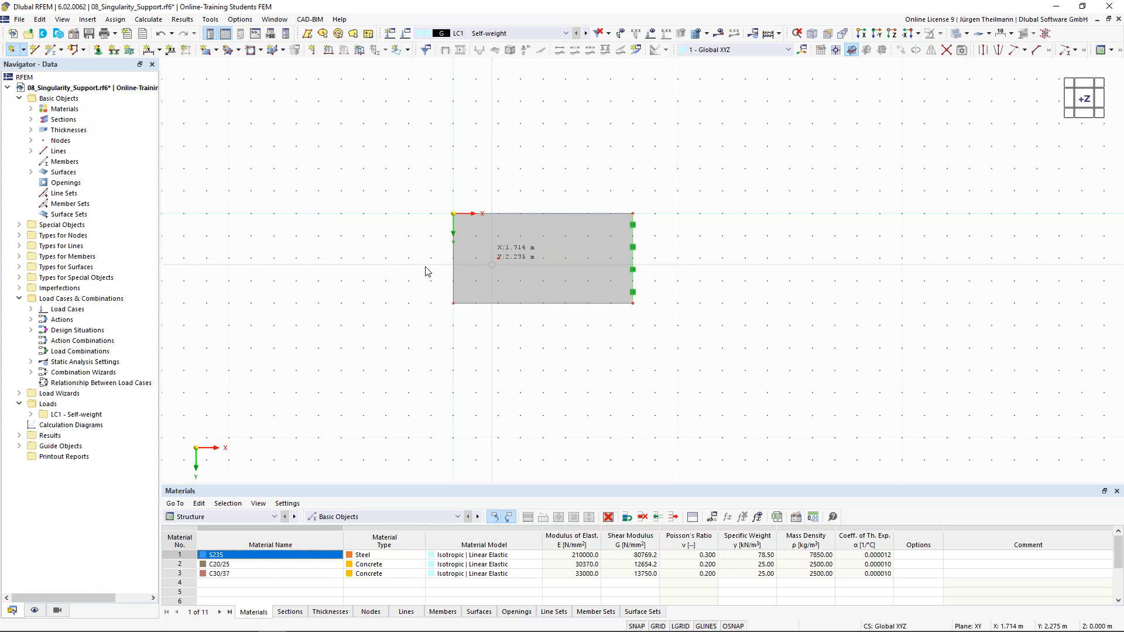
click(98, 53)
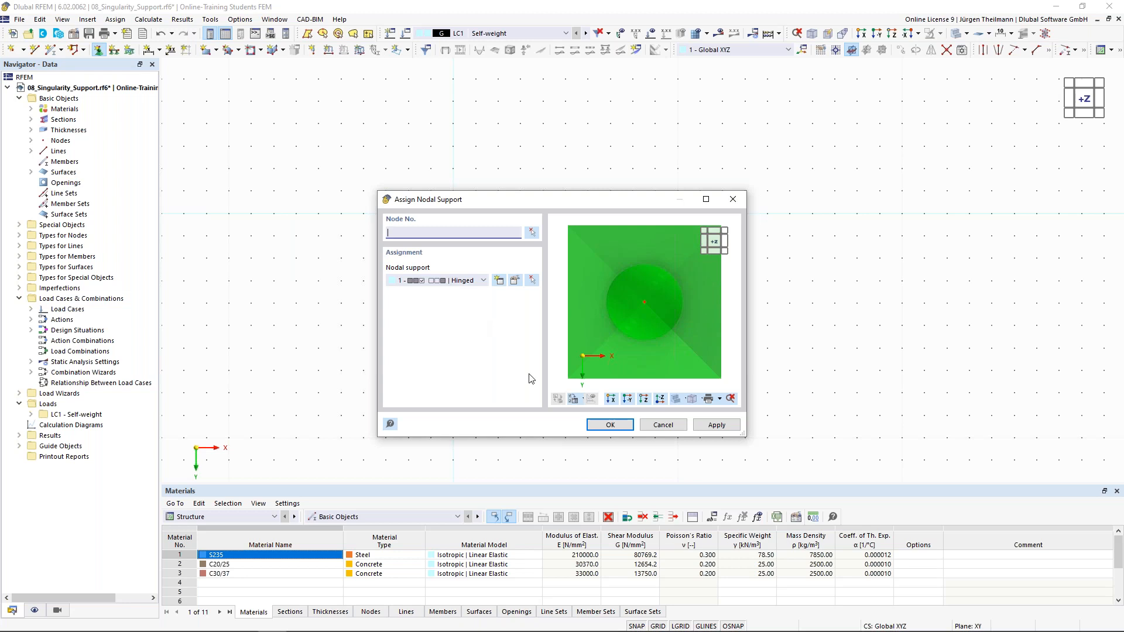
click(533, 233)
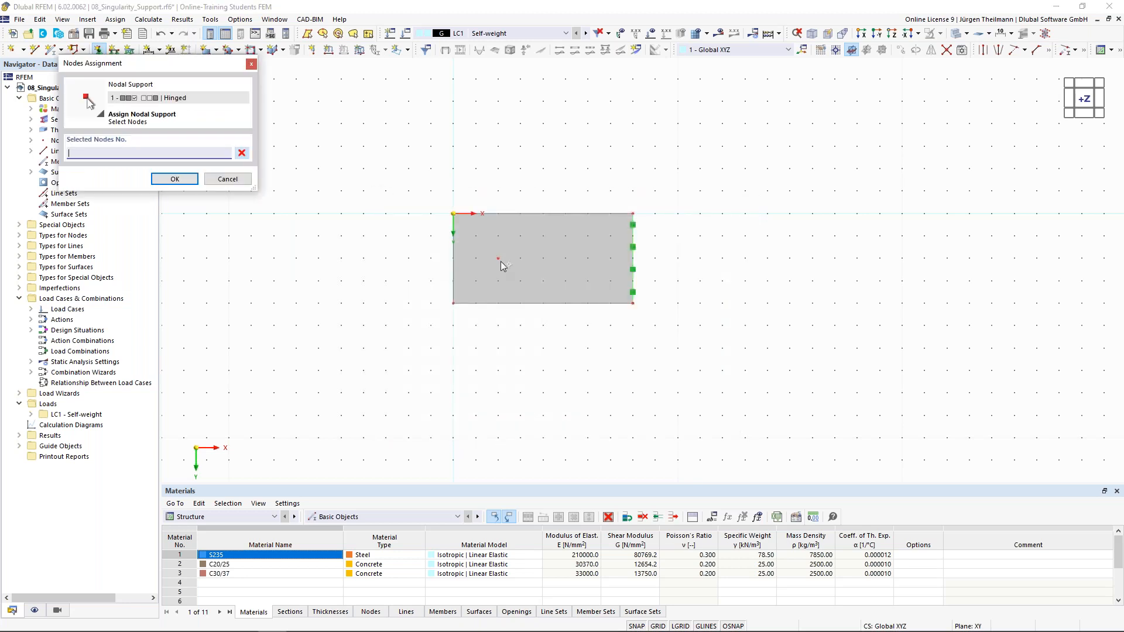
click(500, 261)
click(173, 179)
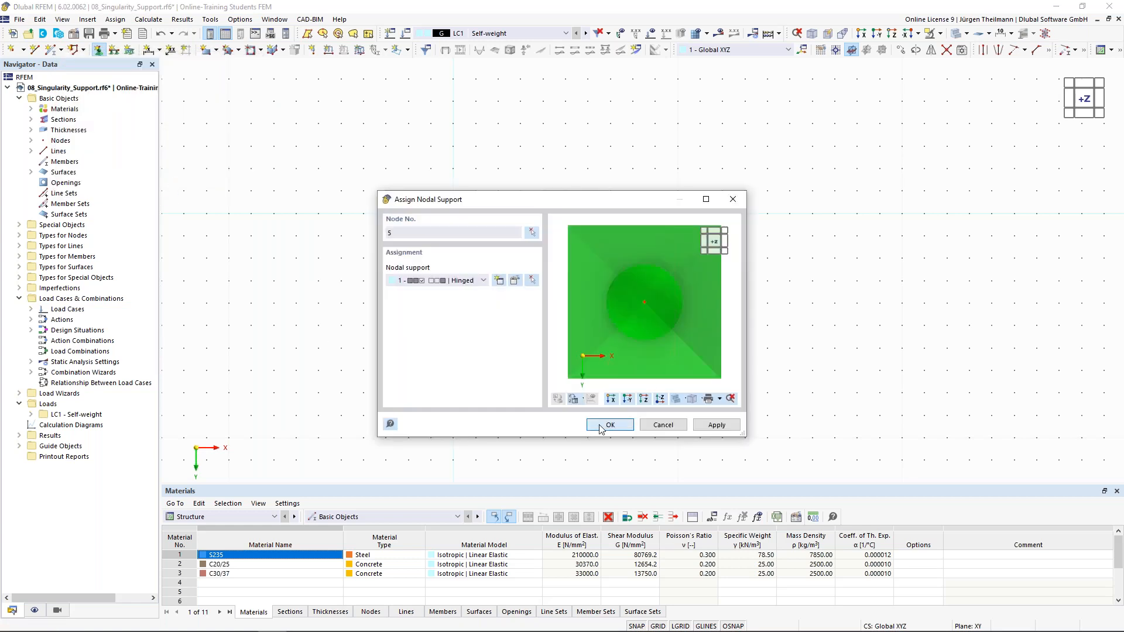
click(603, 425)
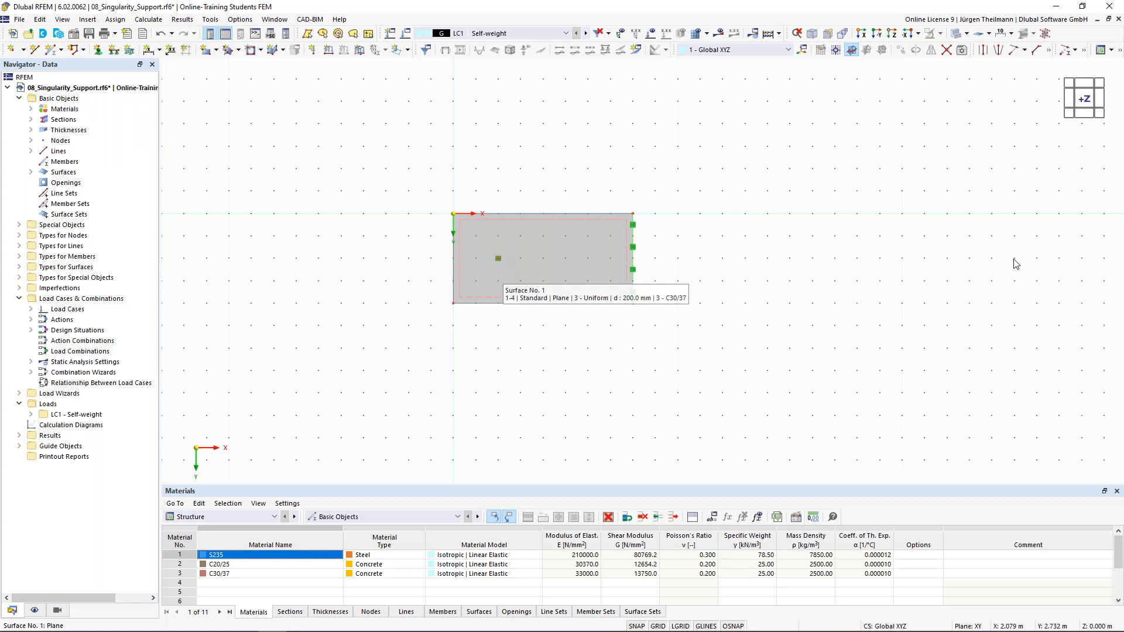
Apply a uniform surface load of 10 kN/m² in the global Z direction to the slab in load case LC1.
click(1100, 115)
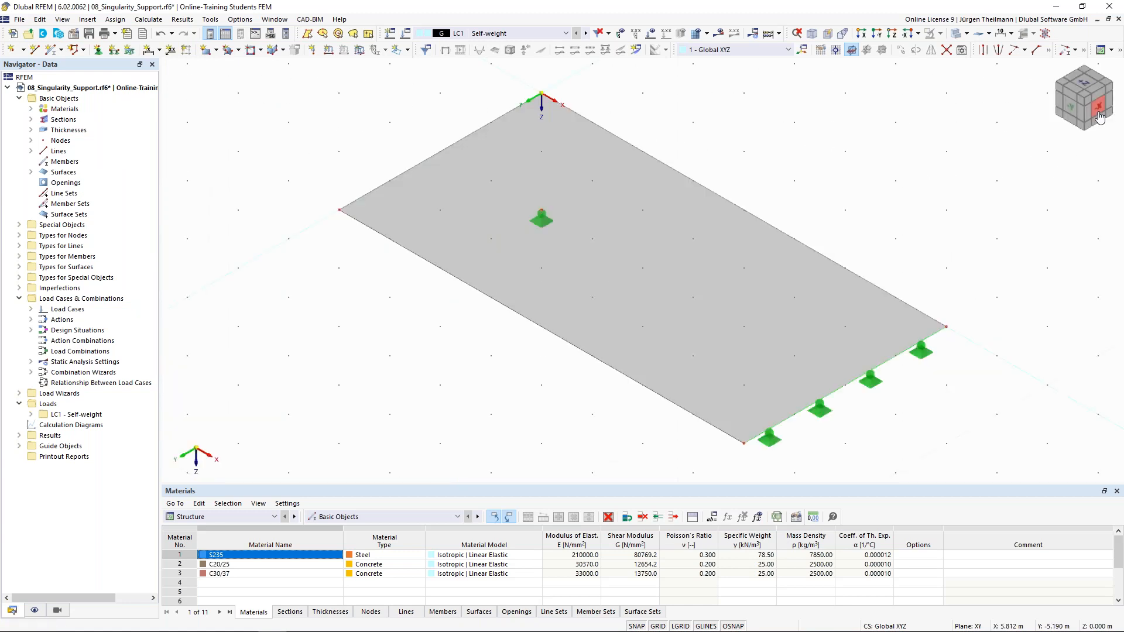
ctrl+middle_drag(738, 414, 758, 392)
scroll(758, 391, down, 2)
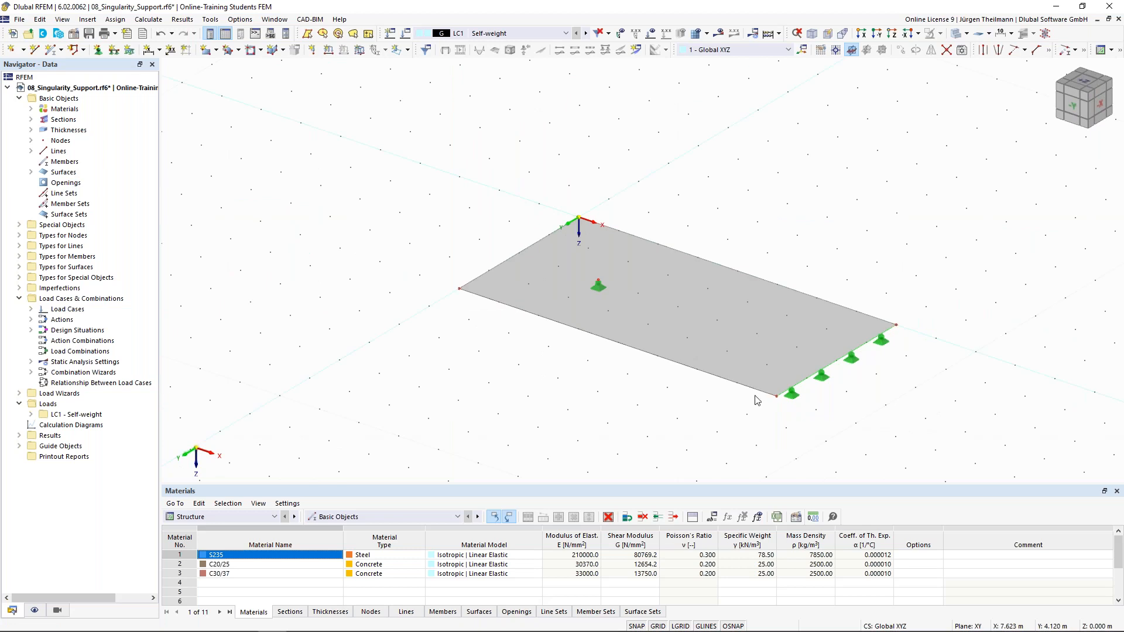
click(360, 52)
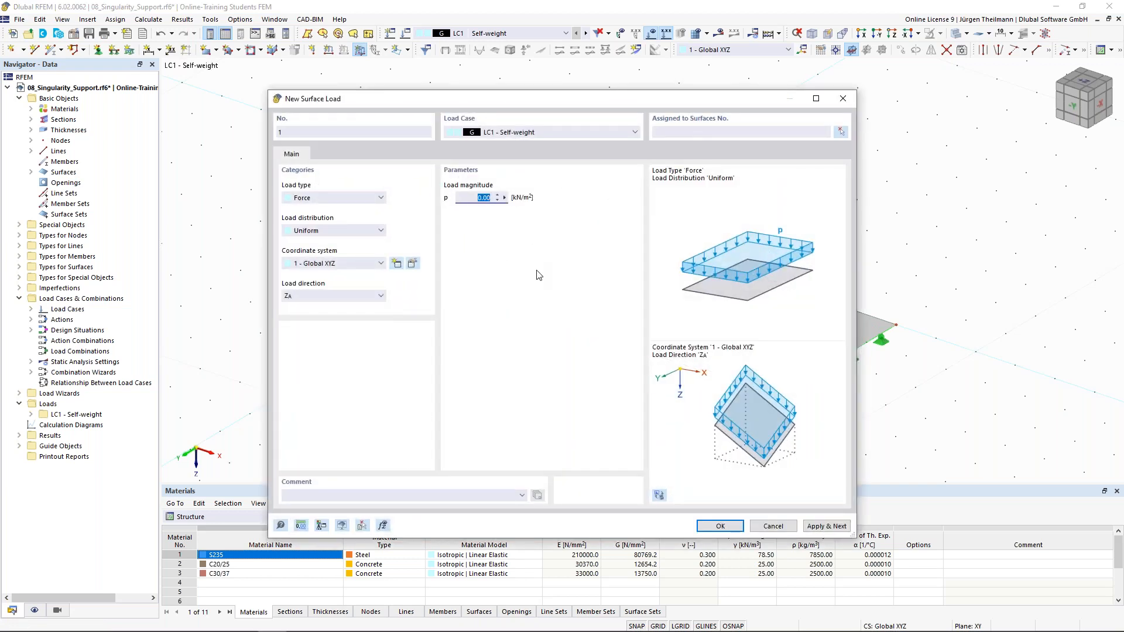
text(10)
key(Tab)
click(841, 133)
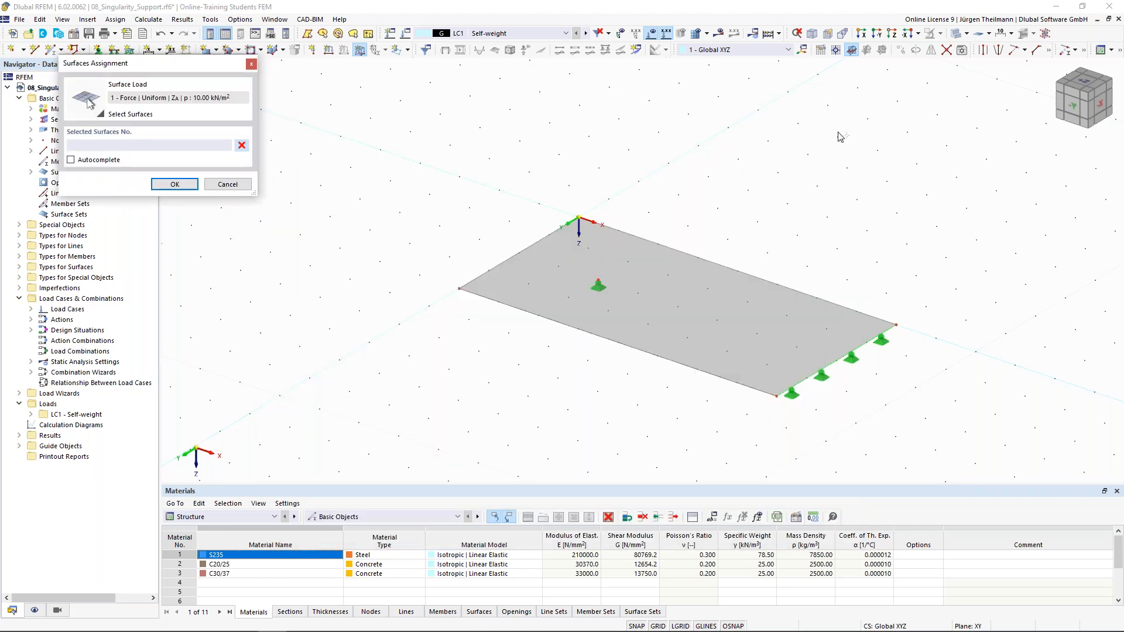
click(717, 271)
click(174, 184)
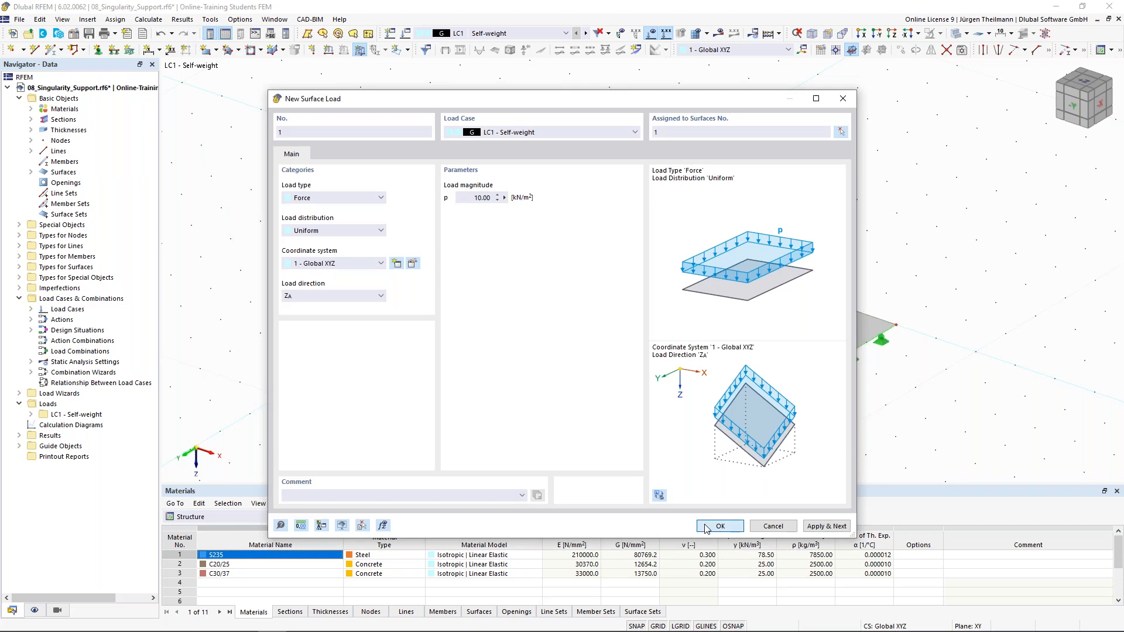
click(720, 527)
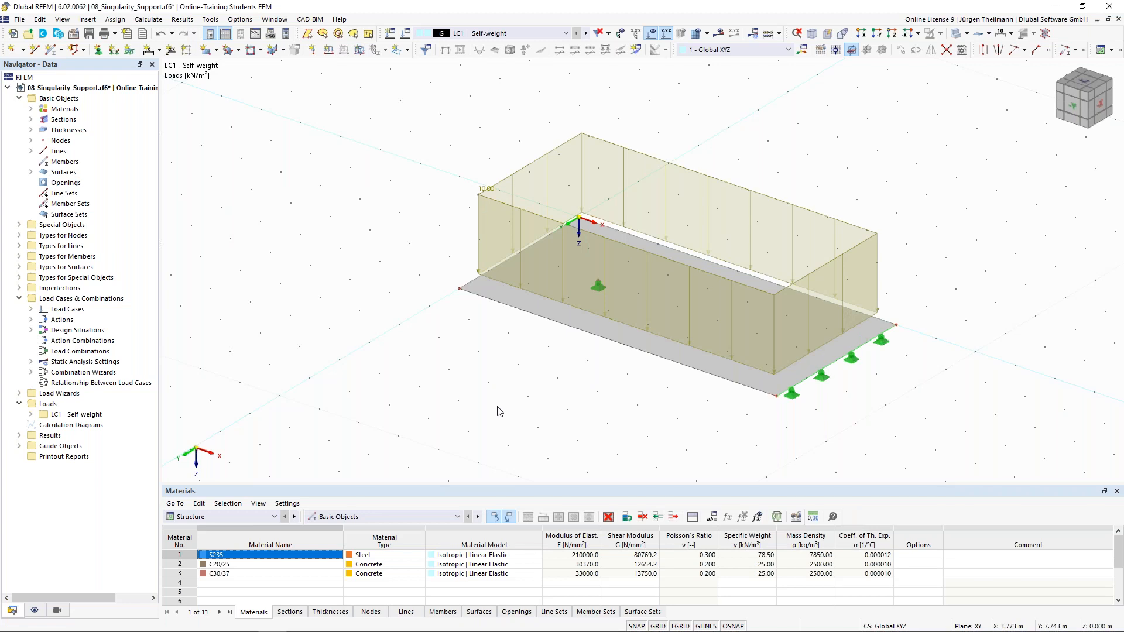
scroll(483, 365, down, 3)
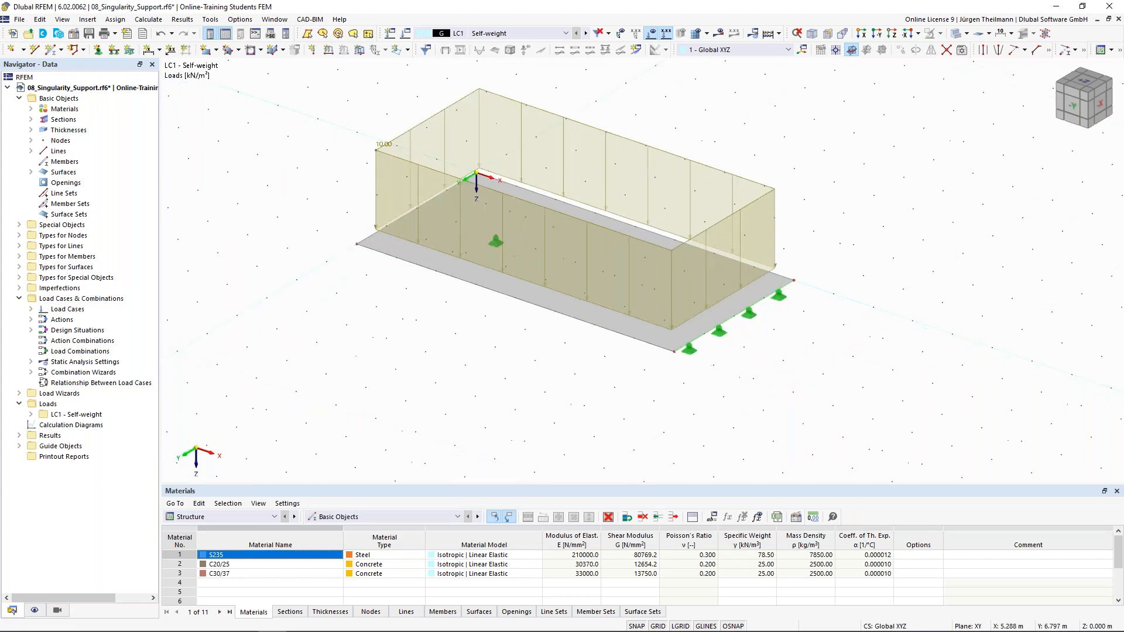
Copy the whole slab with its supports and load three times at 10 m spacing in the global X direction.
drag(311, 122, 798, 438)
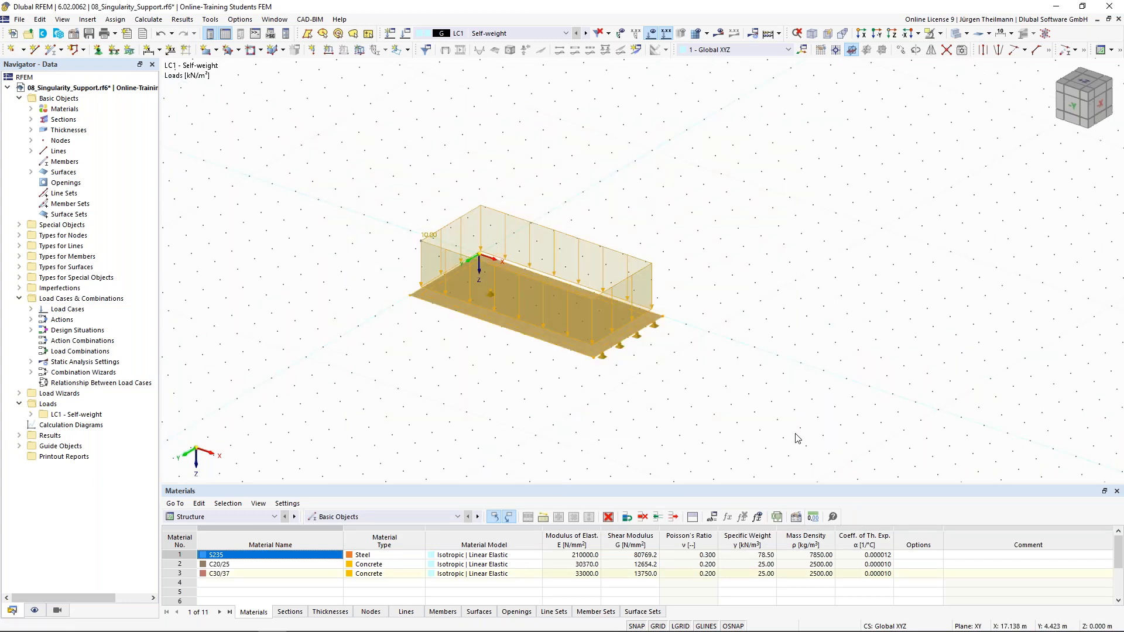
click(901, 50)
click(390, 218)
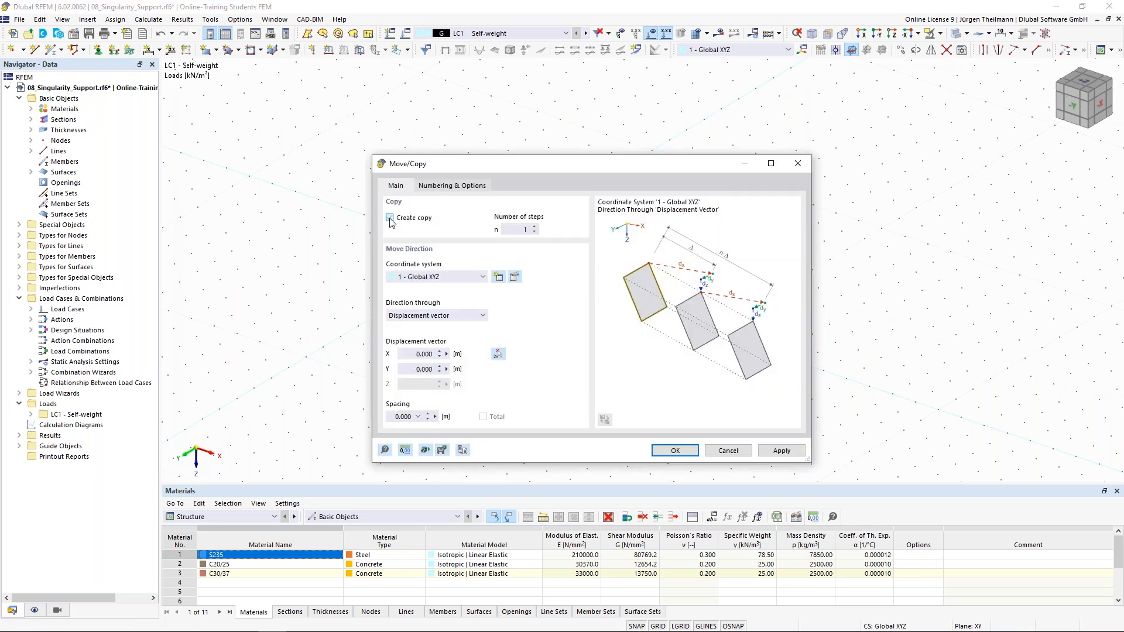
click(535, 227)
click(414, 354)
text(10)
click(673, 451)
Turn off the work plane grid and hide the loads in the model view.
scroll(600, 410, down, 2)
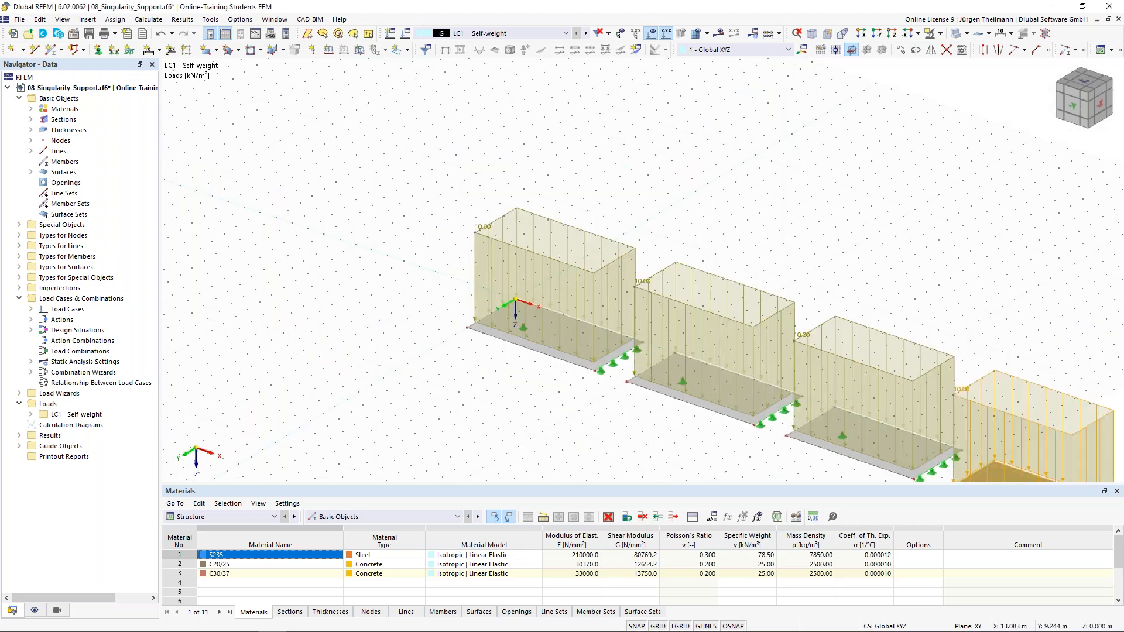
scroll(600, 410, down, 1)
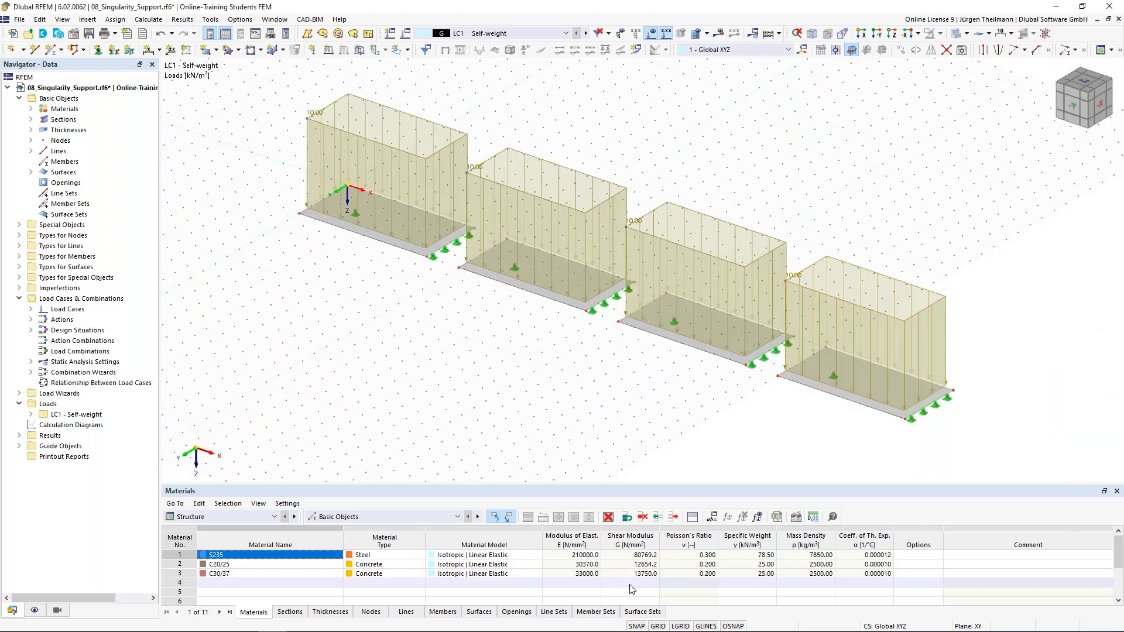
click(658, 626)
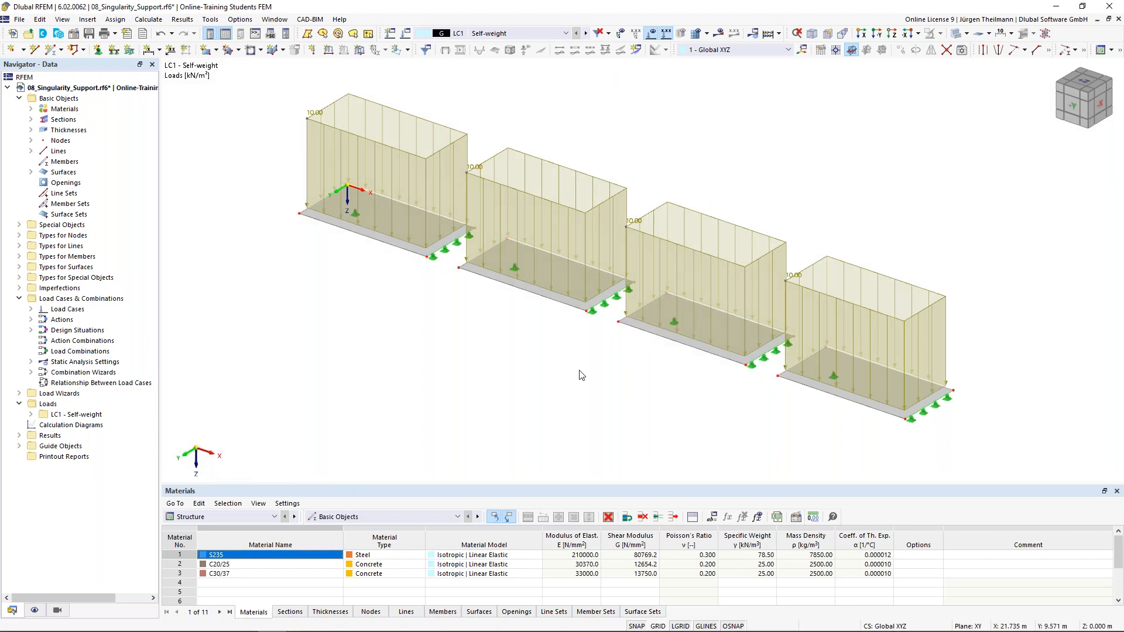
click(654, 35)
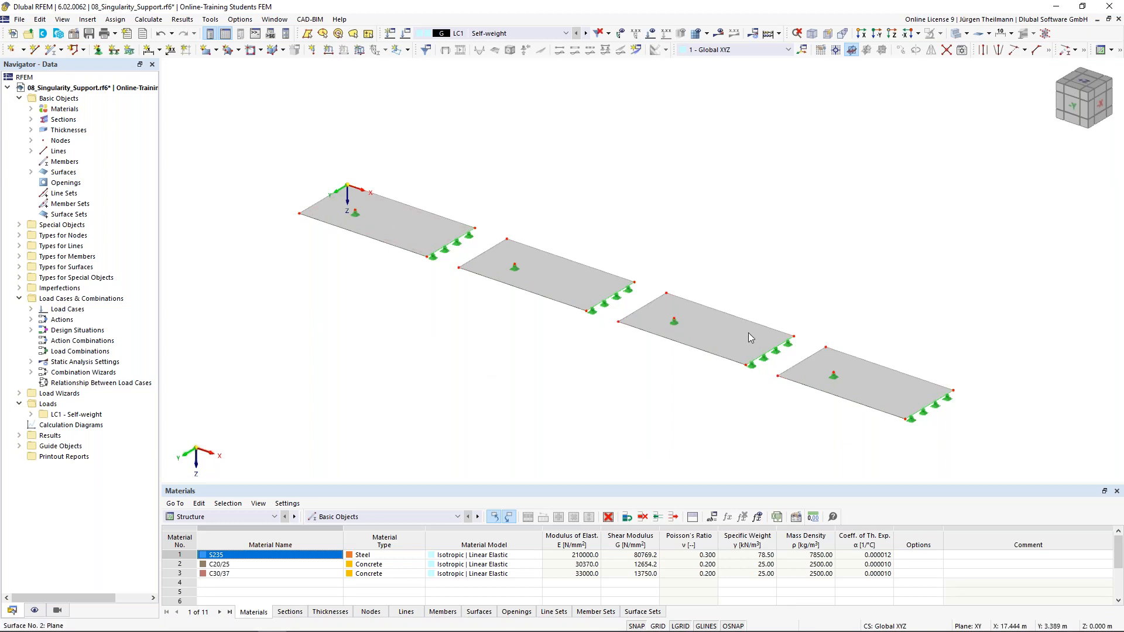
Create a surface mesh refinement with a target FE length of 2 m and assign it to surface 1.
click(19, 268)
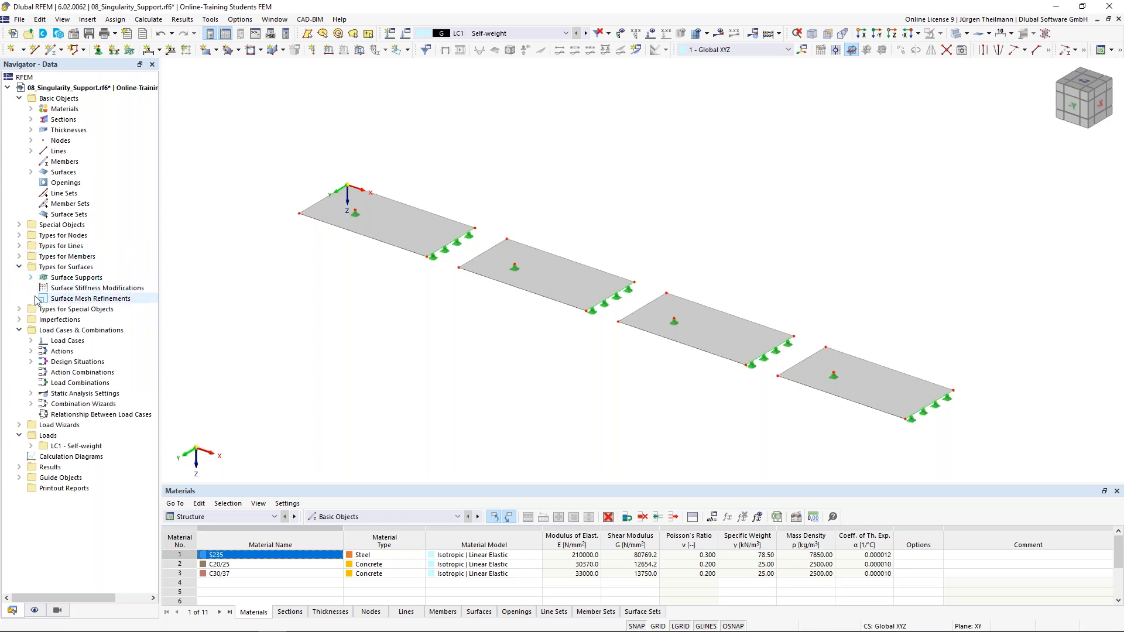
click(95, 300)
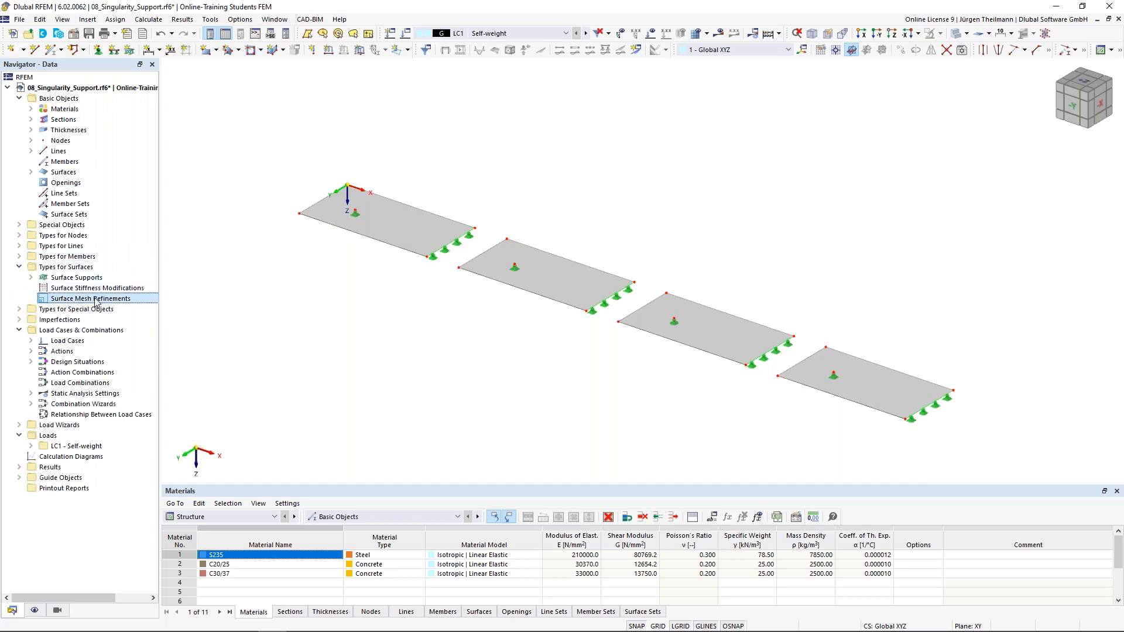
right_click(96, 300)
click(156, 320)
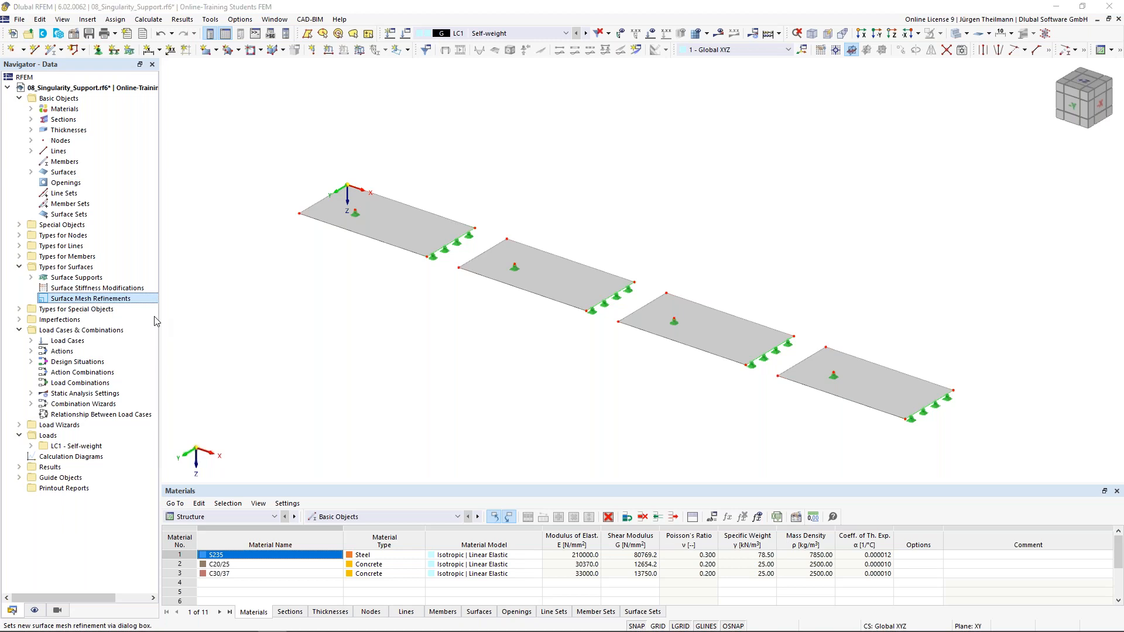
click(410, 217)
text(2)
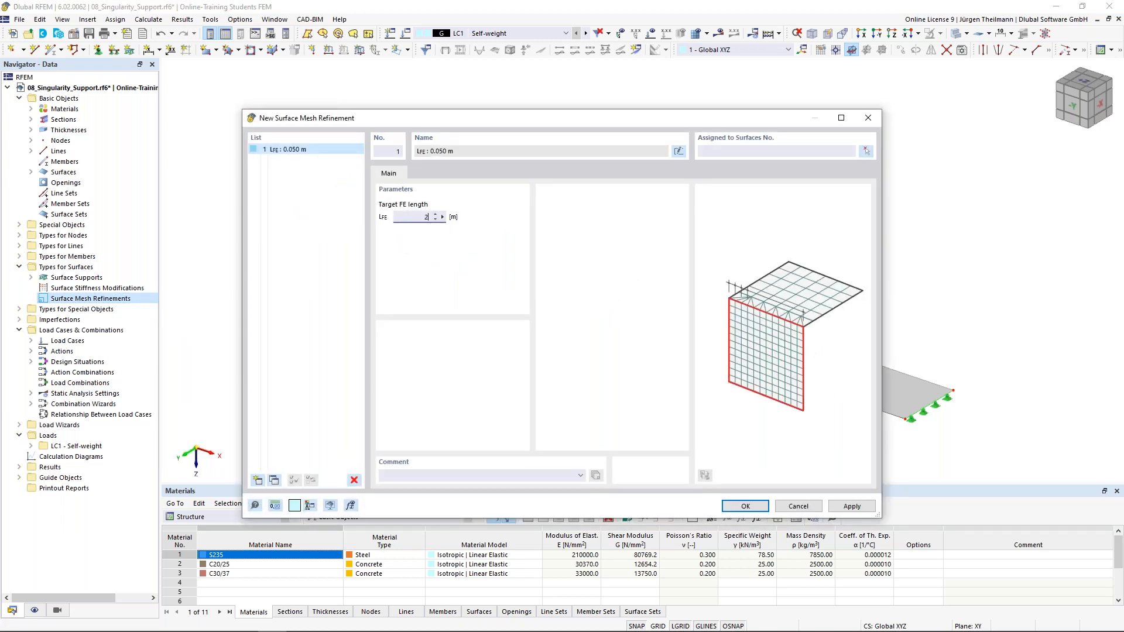
click(819, 151)
click(850, 508)
Add a second surface mesh refinement with a target FE length of 1 m for surface 2.
click(256, 481)
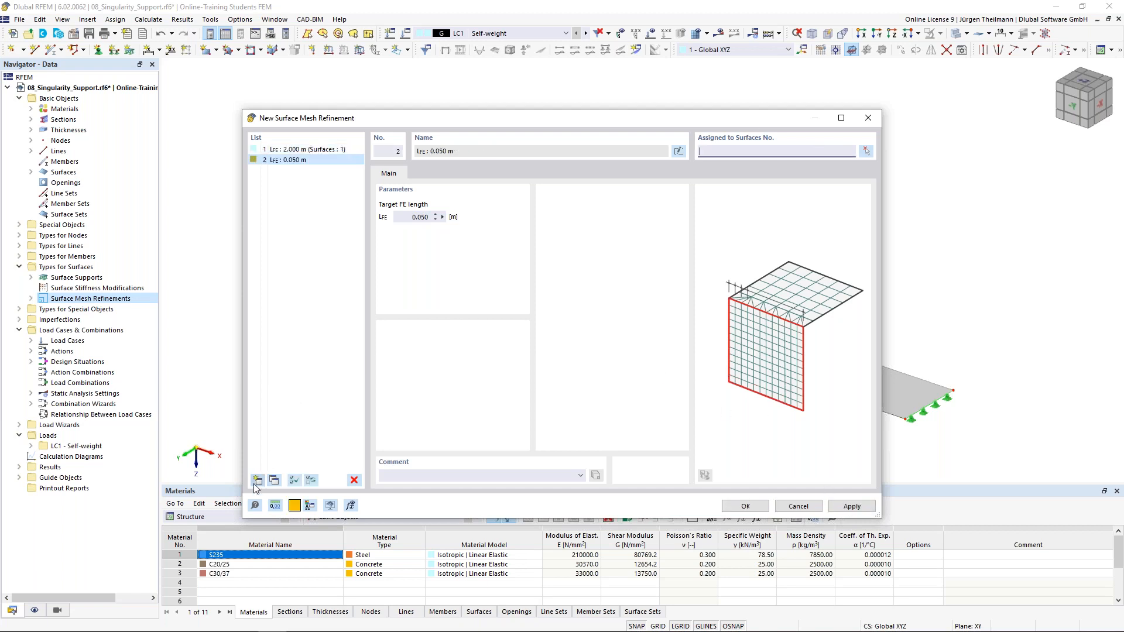
click(419, 217)
text(1)
click(699, 153)
click(865, 504)
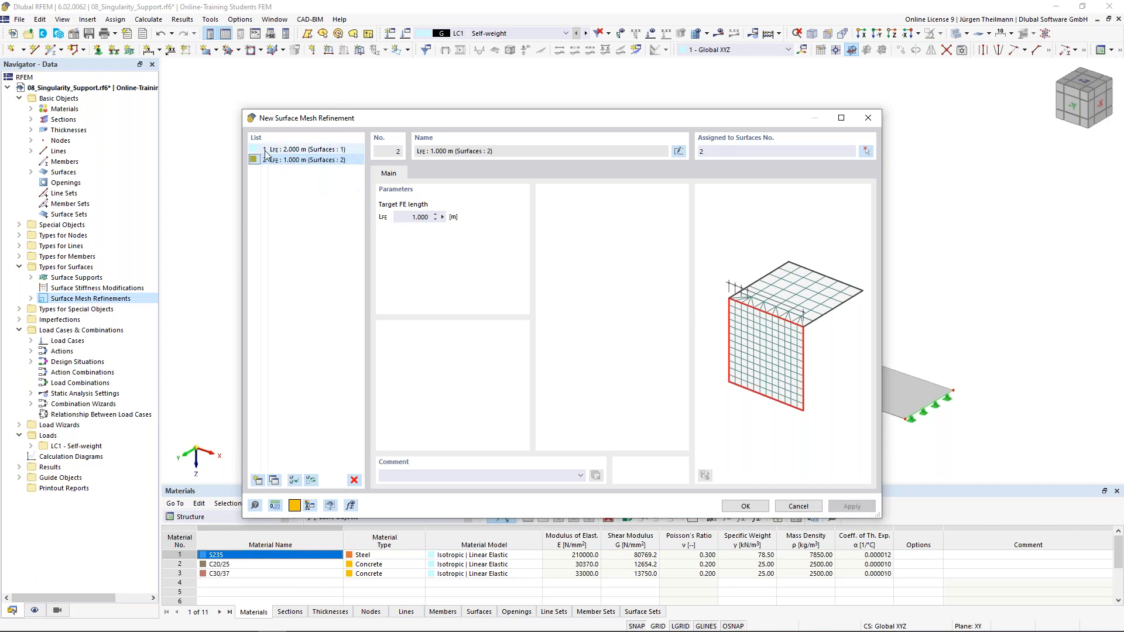
Add a third surface mesh refinement with a target FE length of 0.5 m for surface 3.
click(258, 481)
click(415, 218)
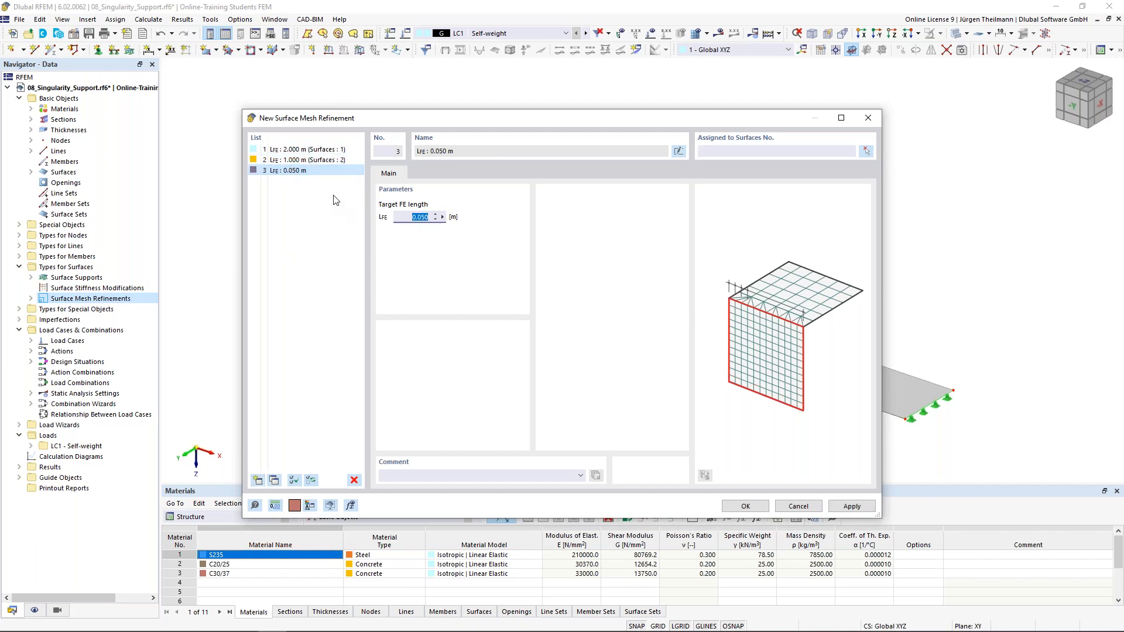
text(0,5)
click(766, 152)
text(3)
click(852, 506)
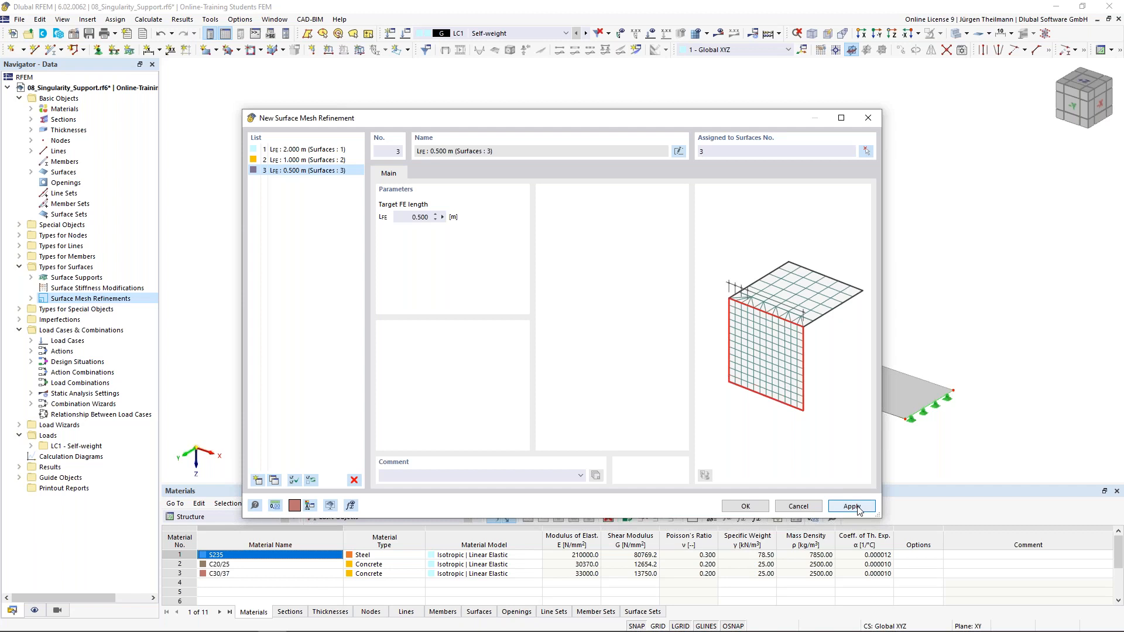
Add a fourth surface mesh refinement with a target FE length of 0.25 m for the last slab and accept all refinements.
click(257, 480)
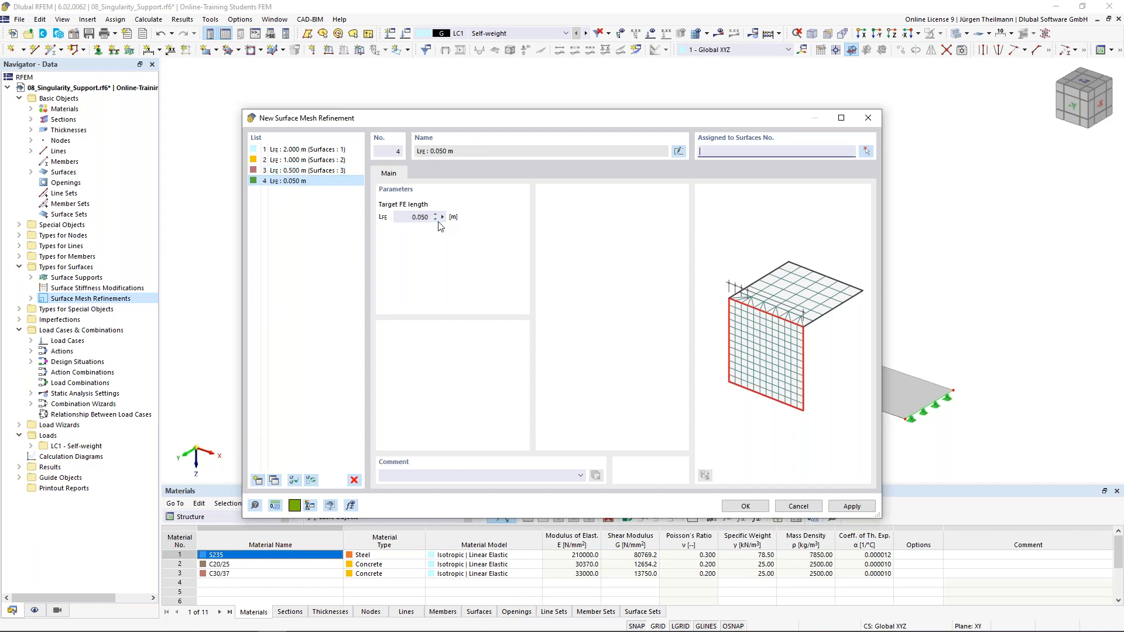
text(0,25)
click(732, 150)
click(744, 506)
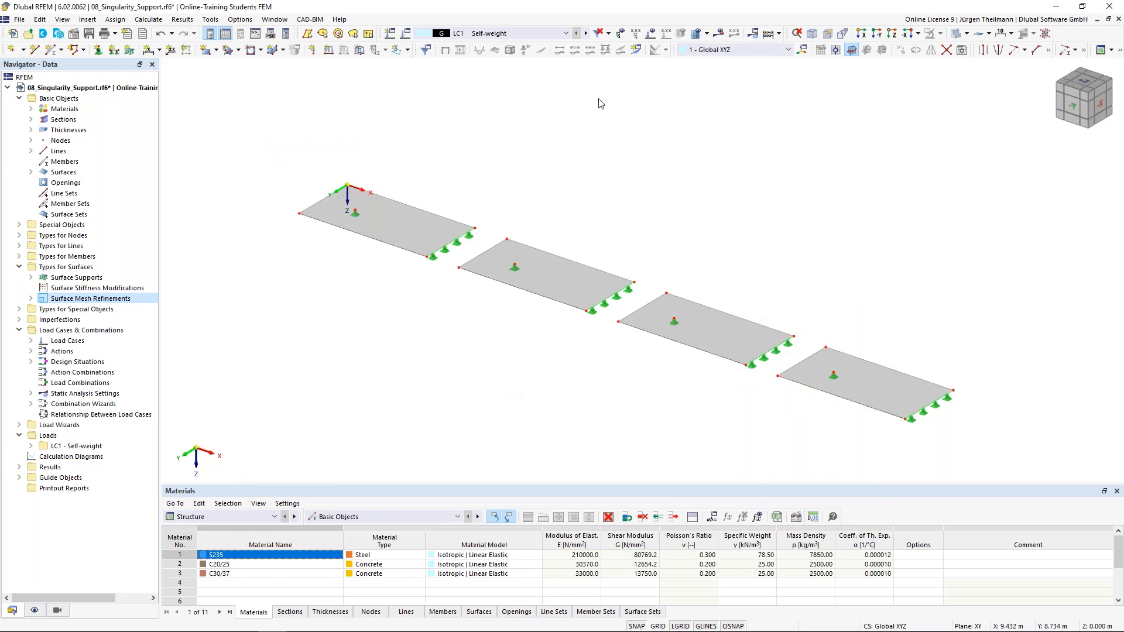
Create a result section along the centreline of all four slabs, from X 0 m, Y 2 m to X 38 m, Y 2 m.
click(637, 52)
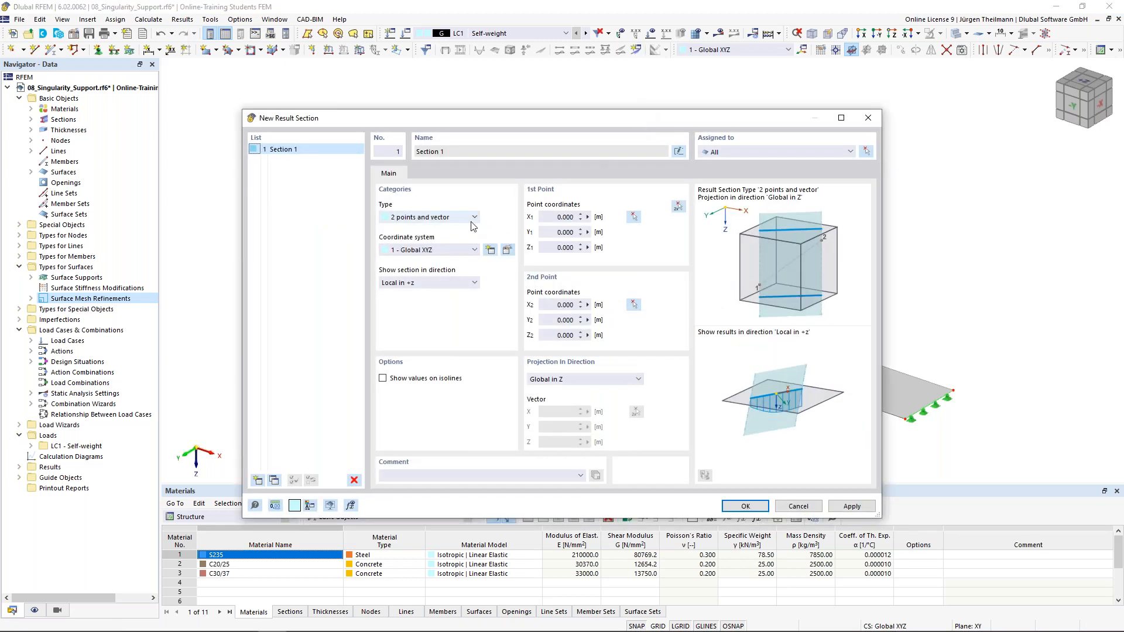
click(679, 207)
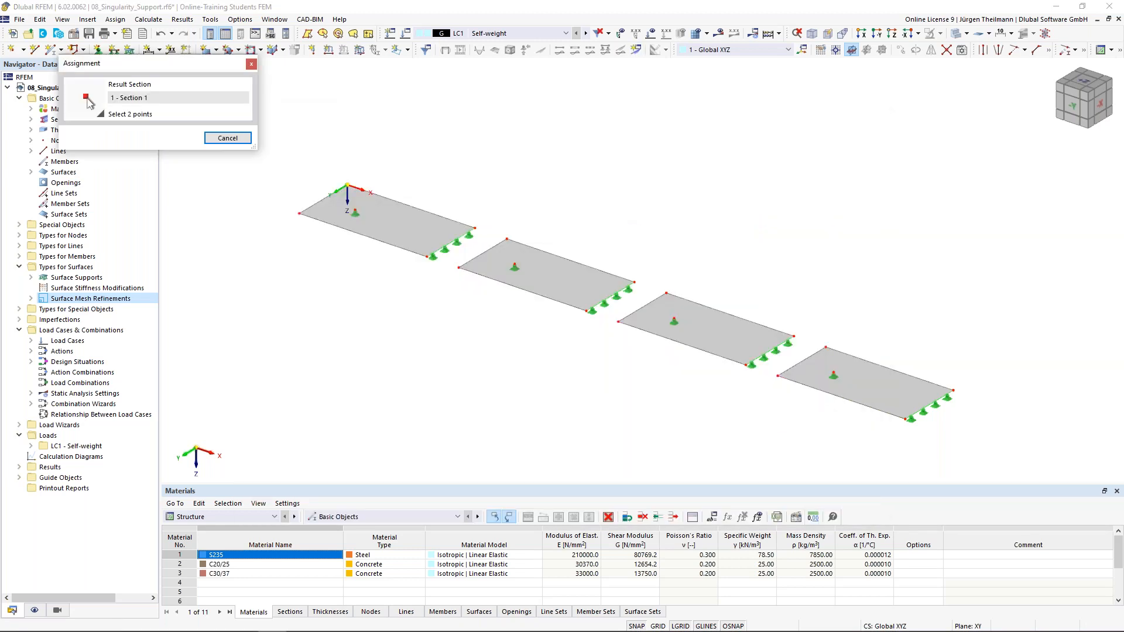
scroll(275, 196, up, 2)
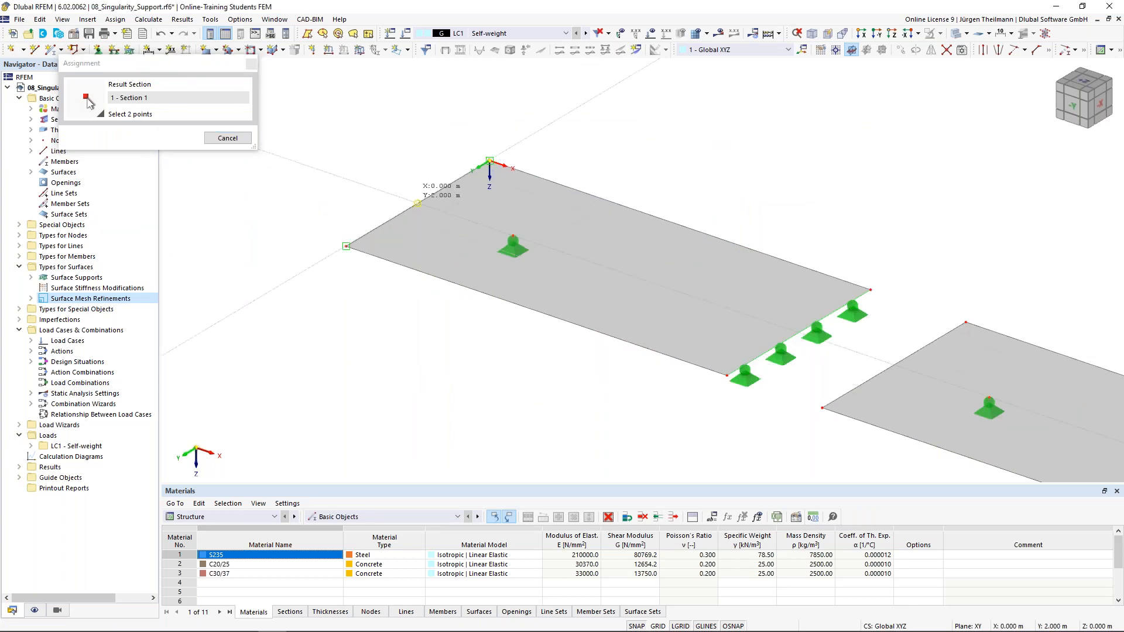
scroll(417, 203, down, 4)
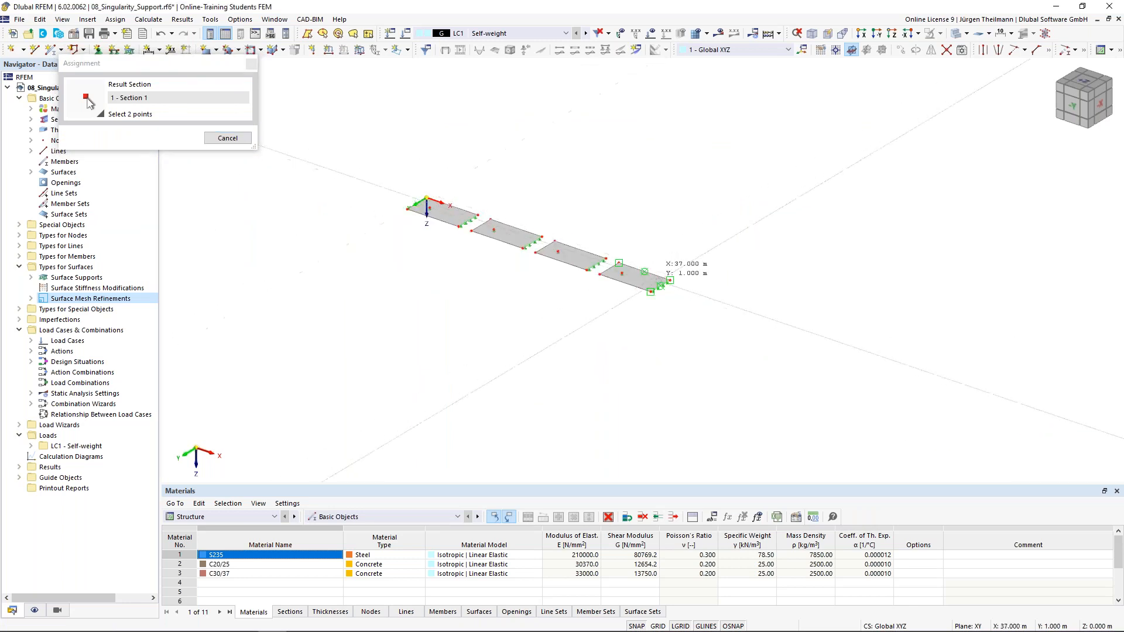
scroll(660, 280, up, 5)
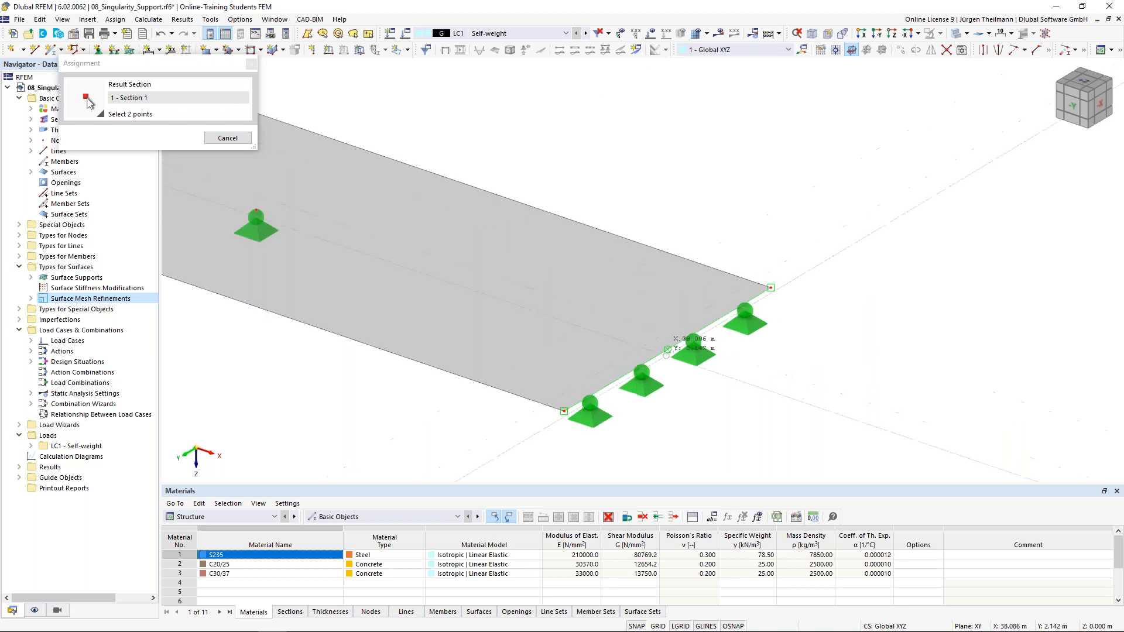
click(672, 346)
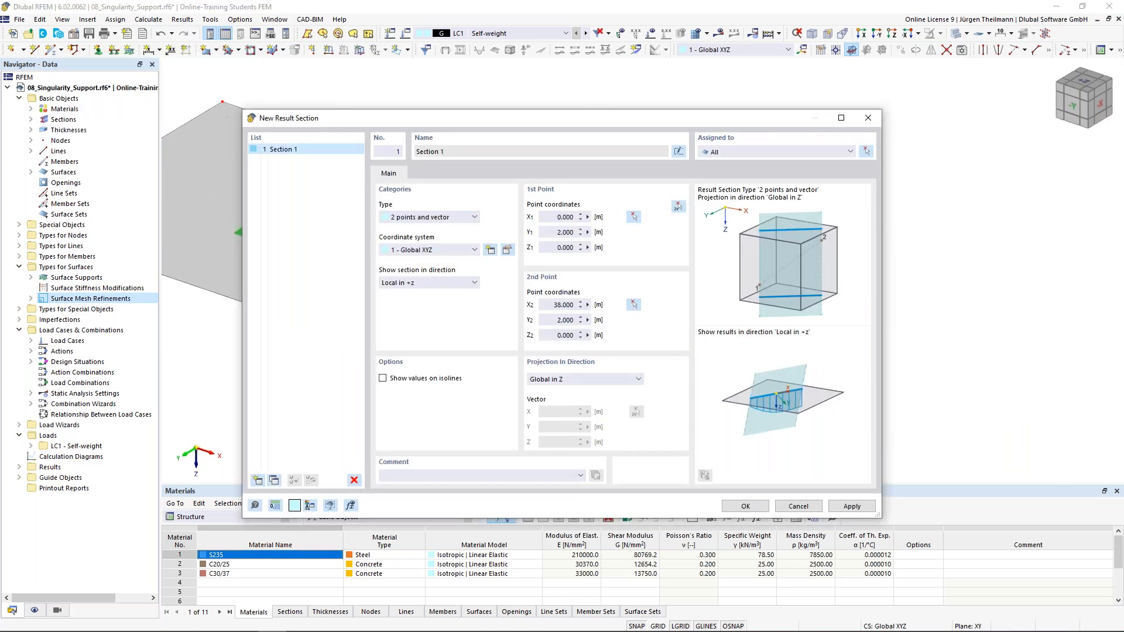
click(745, 507)
Deactivate the self-weight in load case LC1 and rename the load case Surface Load.
scroll(713, 438, down, 4)
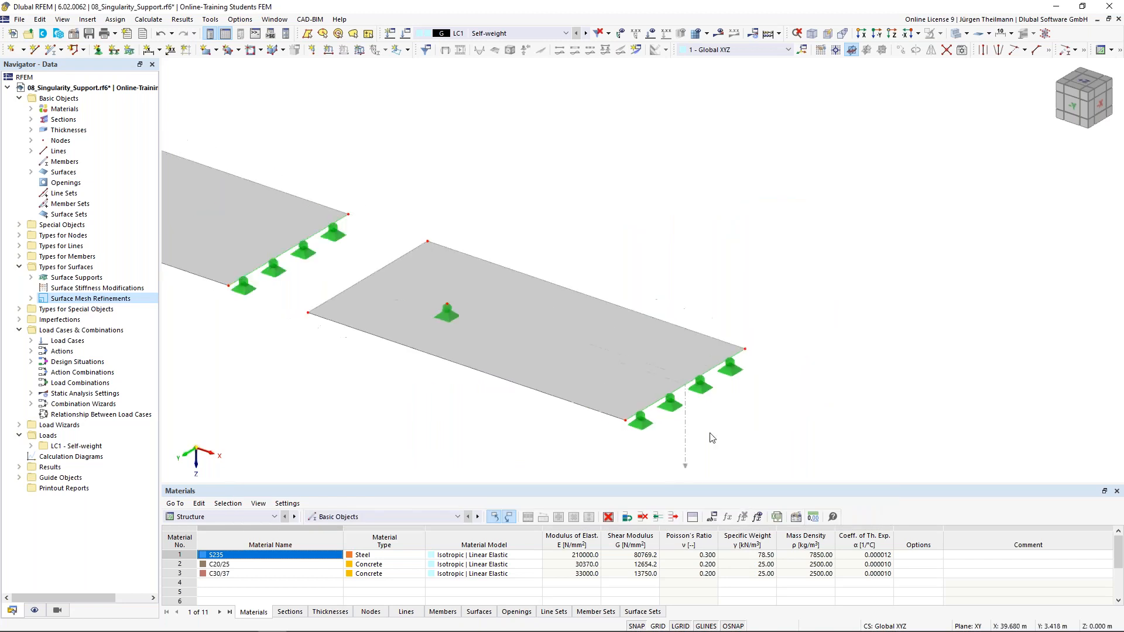
scroll(577, 394, down, 3)
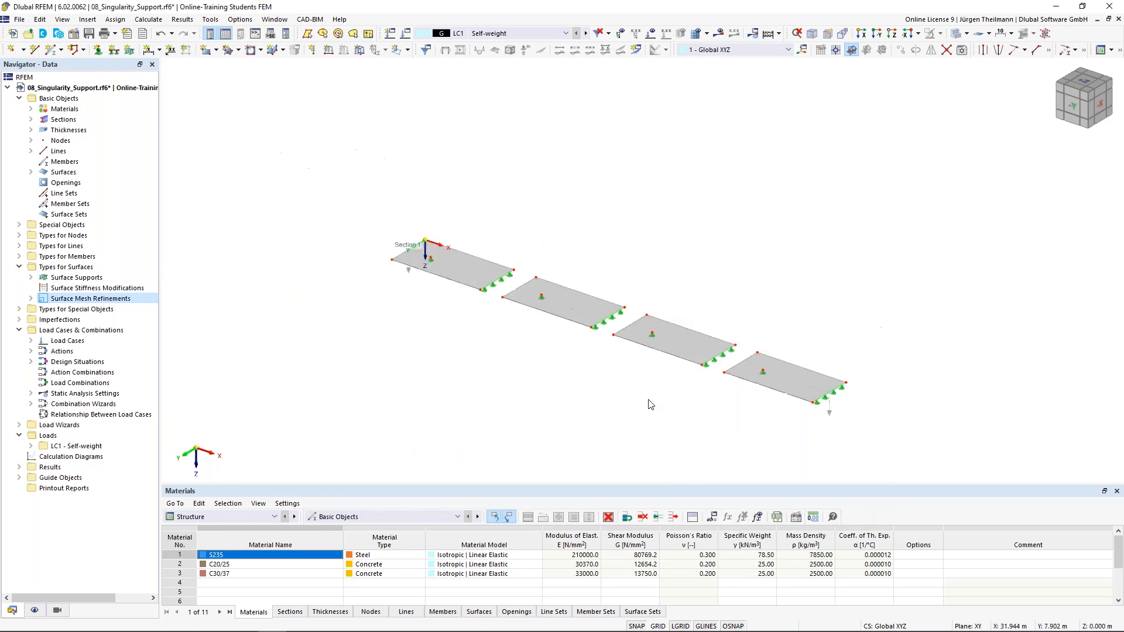
scroll(564, 376, up, 2)
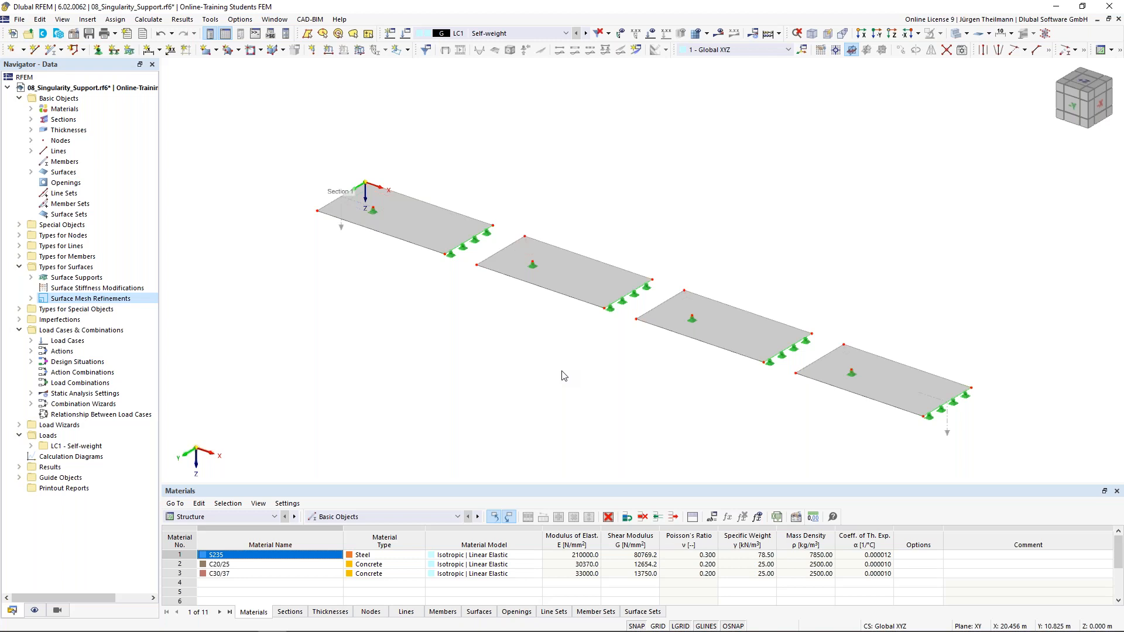
click(406, 34)
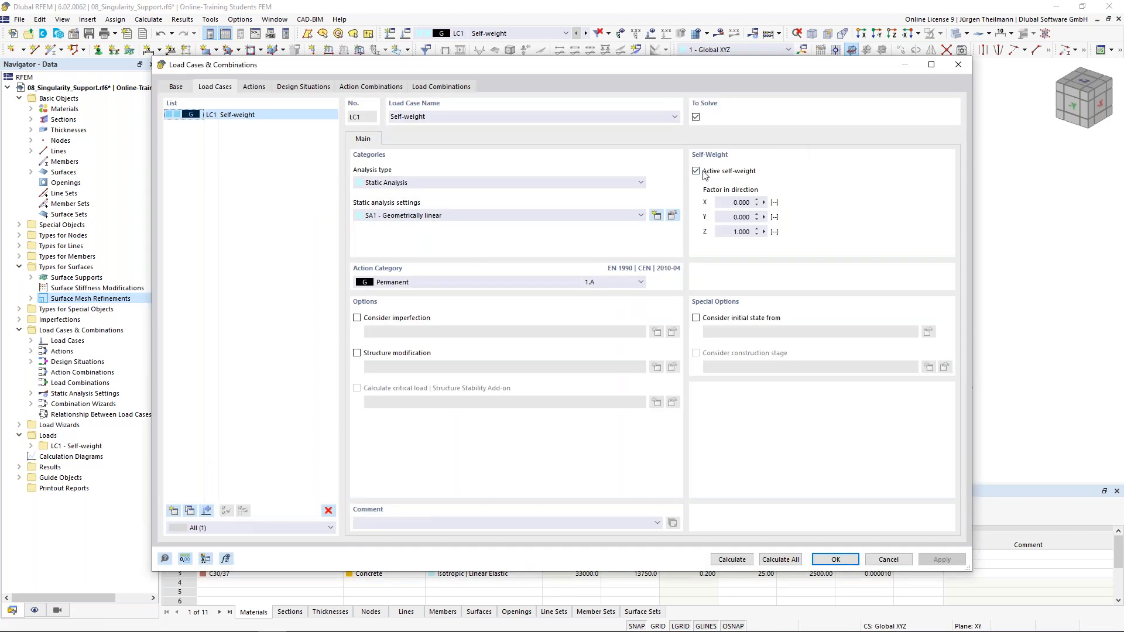
click(696, 171)
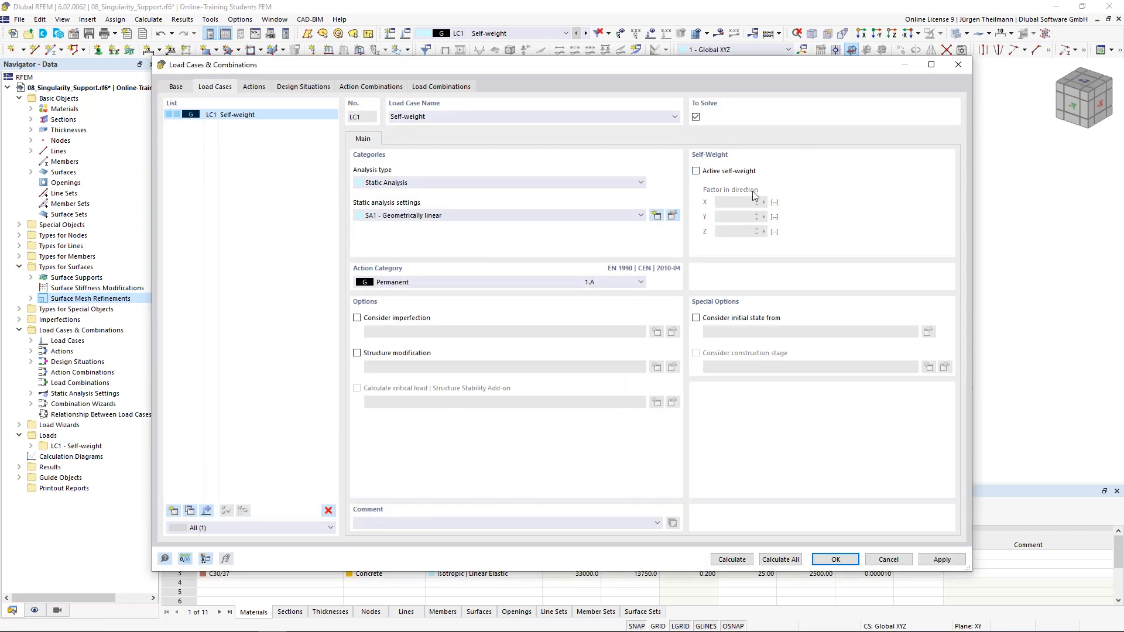
click(435, 117)
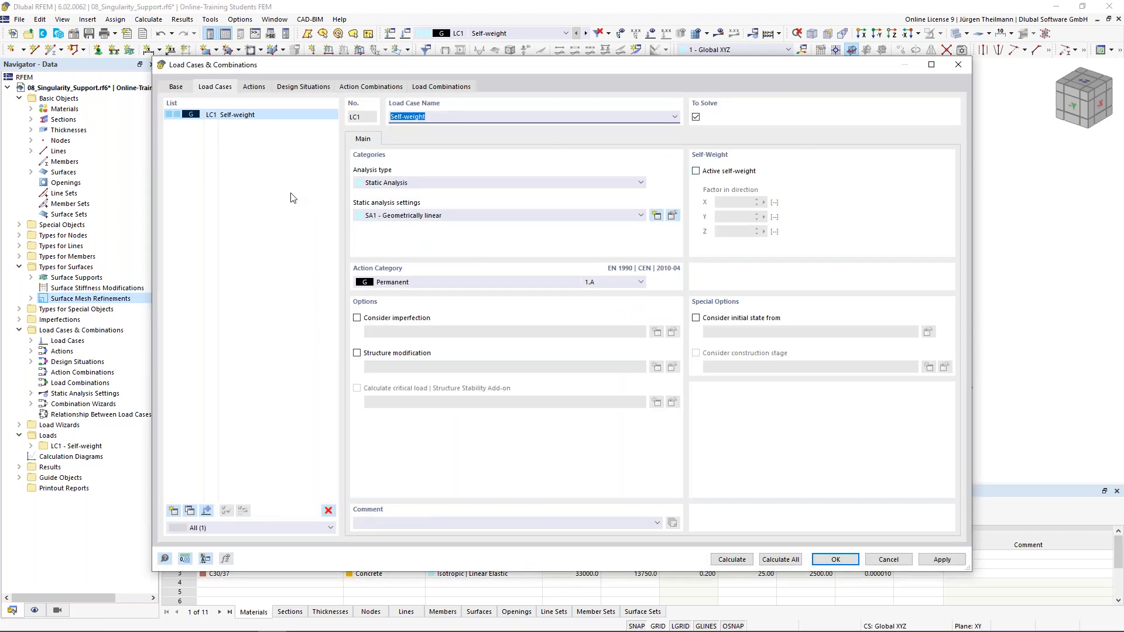
text(Surface Load)
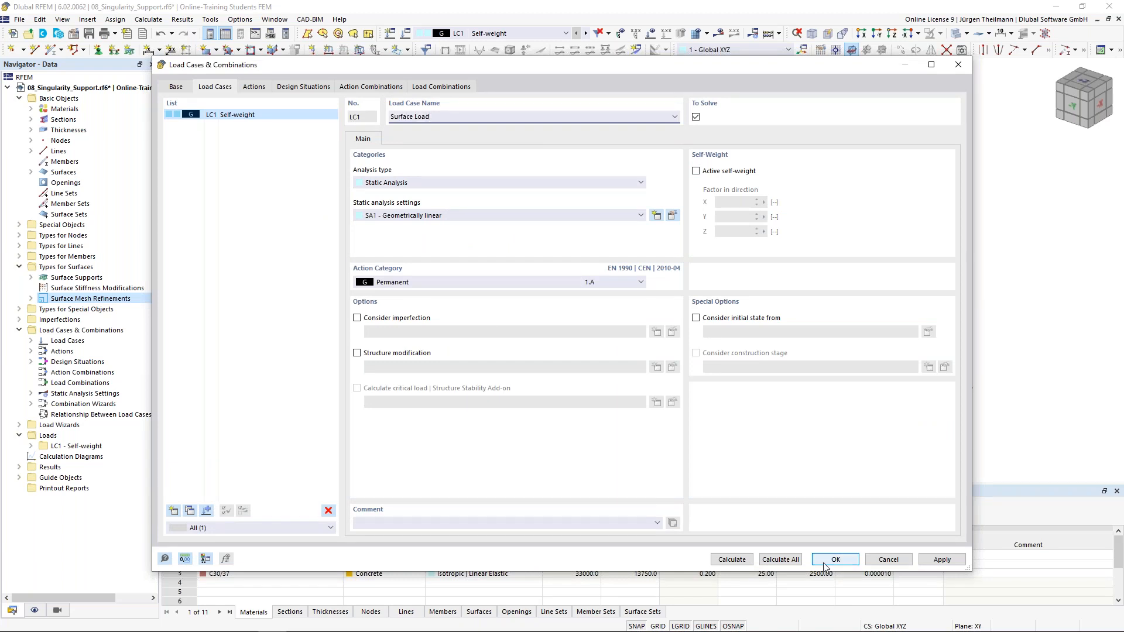
Calculate load case LC1 and inspect the global deformations of the four slabs.
click(732, 560)
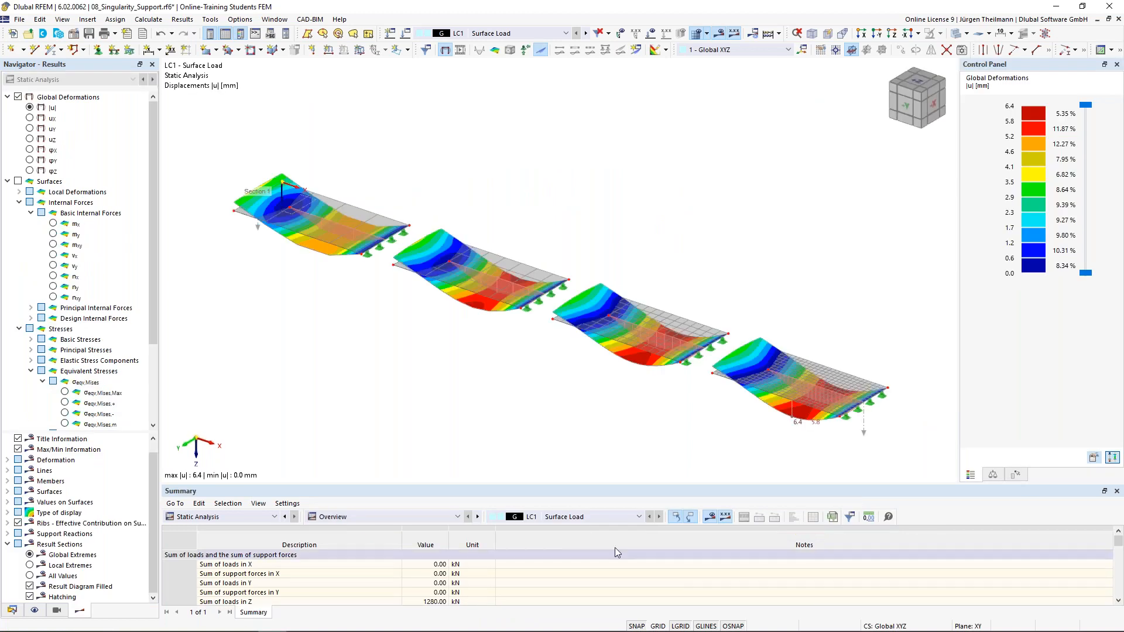
middle_drag(557, 368, 564, 356)
mouse_move(572, 340)
ctrl+middle_down()
mouse_move(611, 286)
mouse_move(647, 314)
mouse_move(602, 318)
mouse_move(587, 341)
mouse_move(574, 331)
mouse_move(583, 346)
ctrl+middle_up()
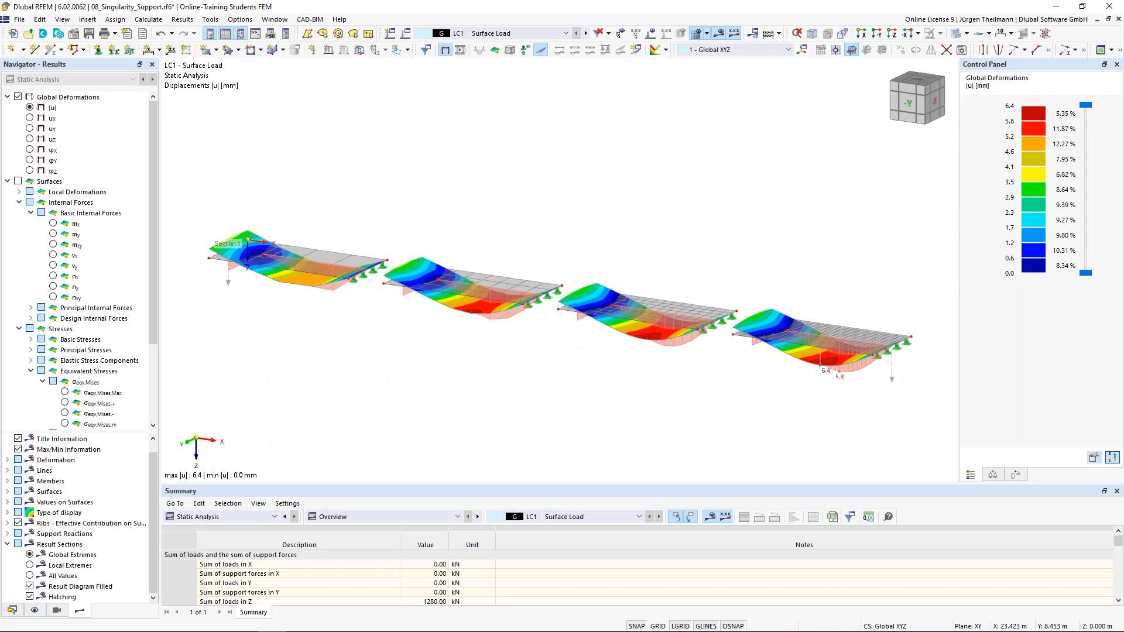
Display the surface moments mx and examine the peak at the nodal support of the most finely meshed slab.
click(53, 223)
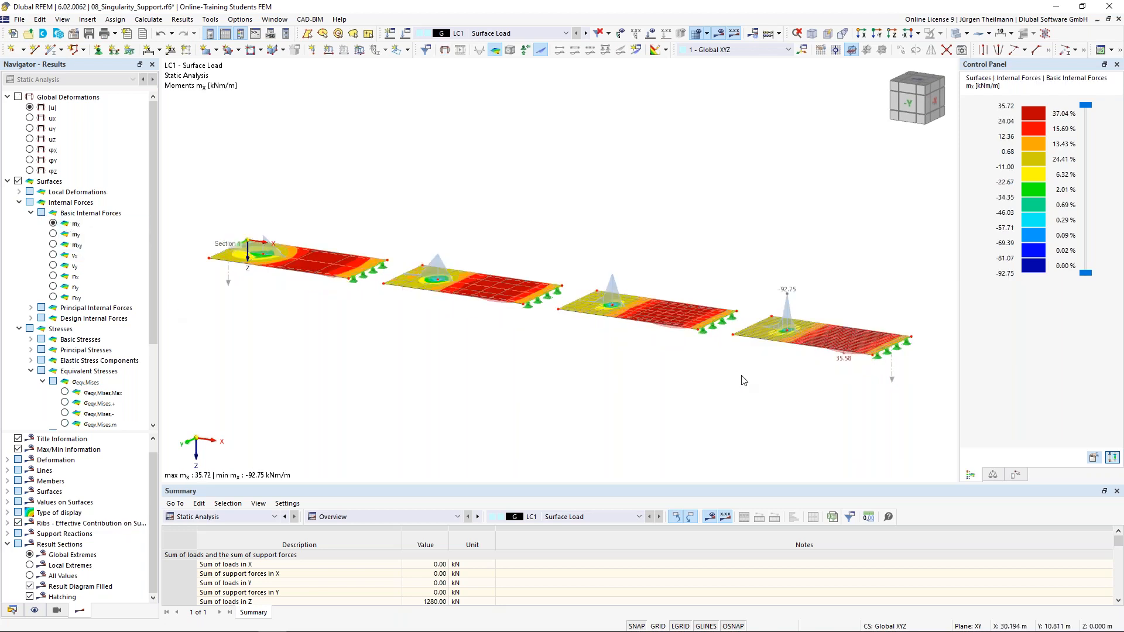
scroll(750, 376, up, 2)
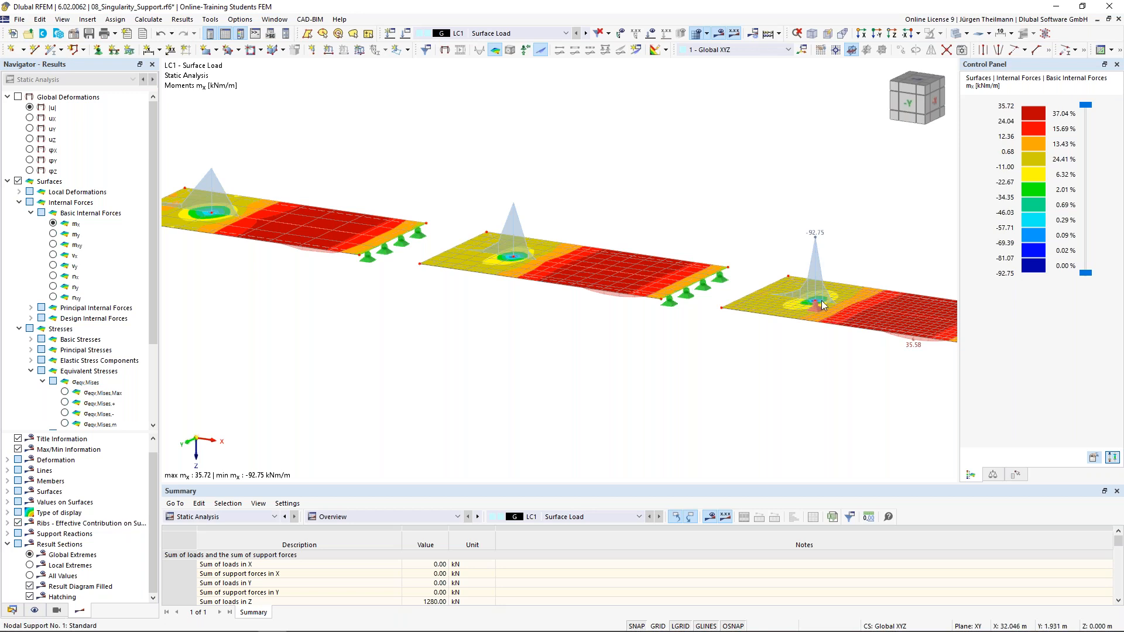
scroll(821, 300, up, 2)
click(813, 301)
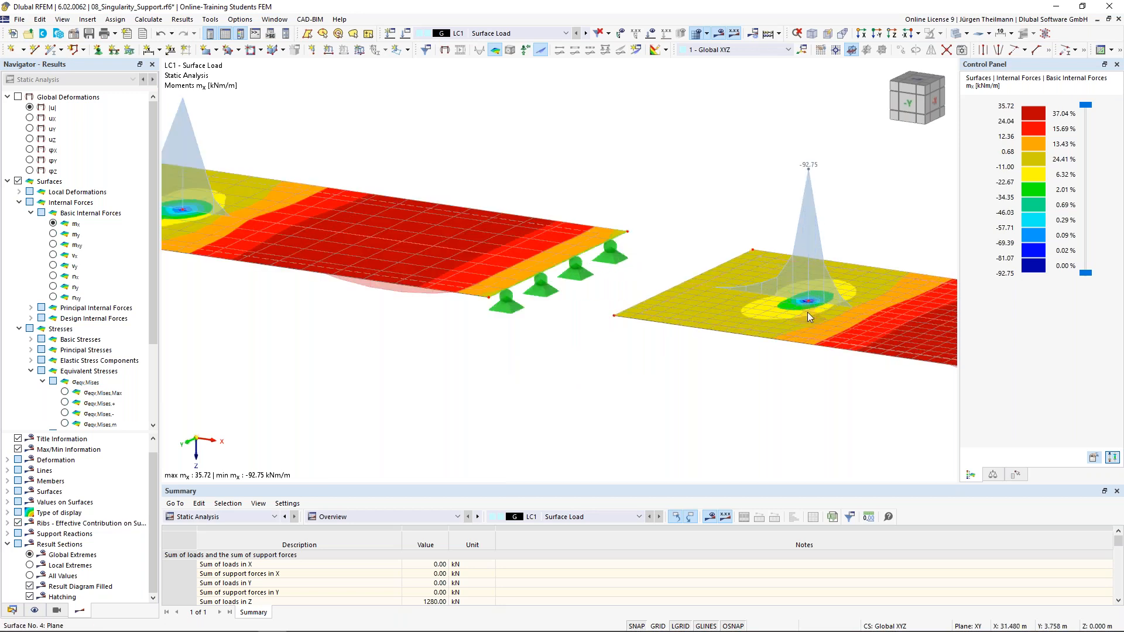
scroll(814, 301, up, 2)
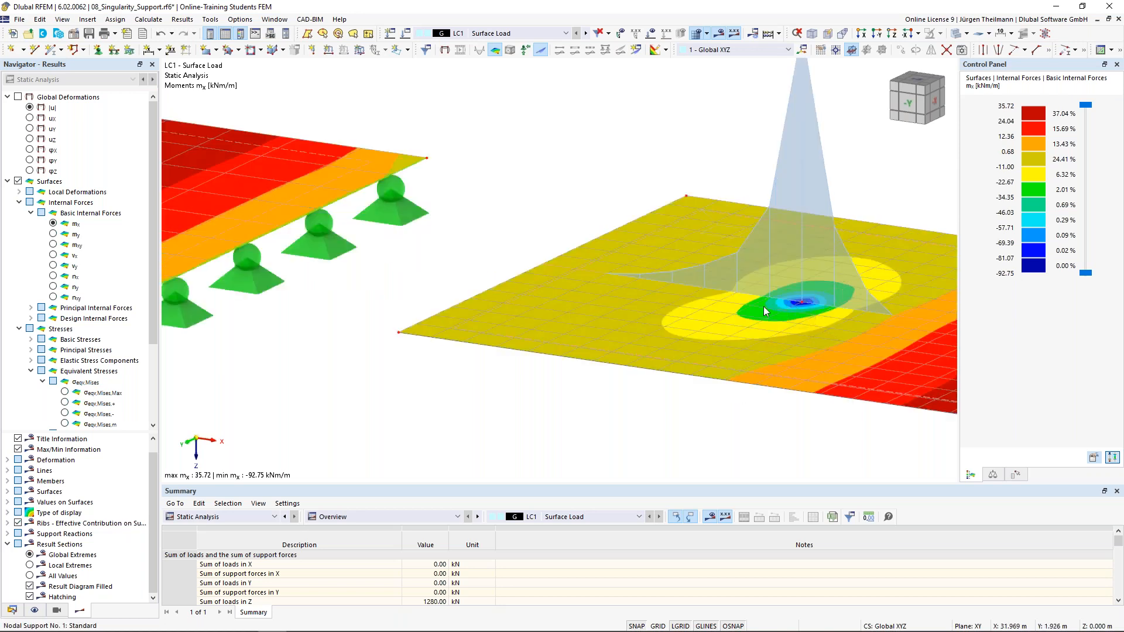
Review the result smoothing options for surfaces and leave them as they are.
click(148, 19)
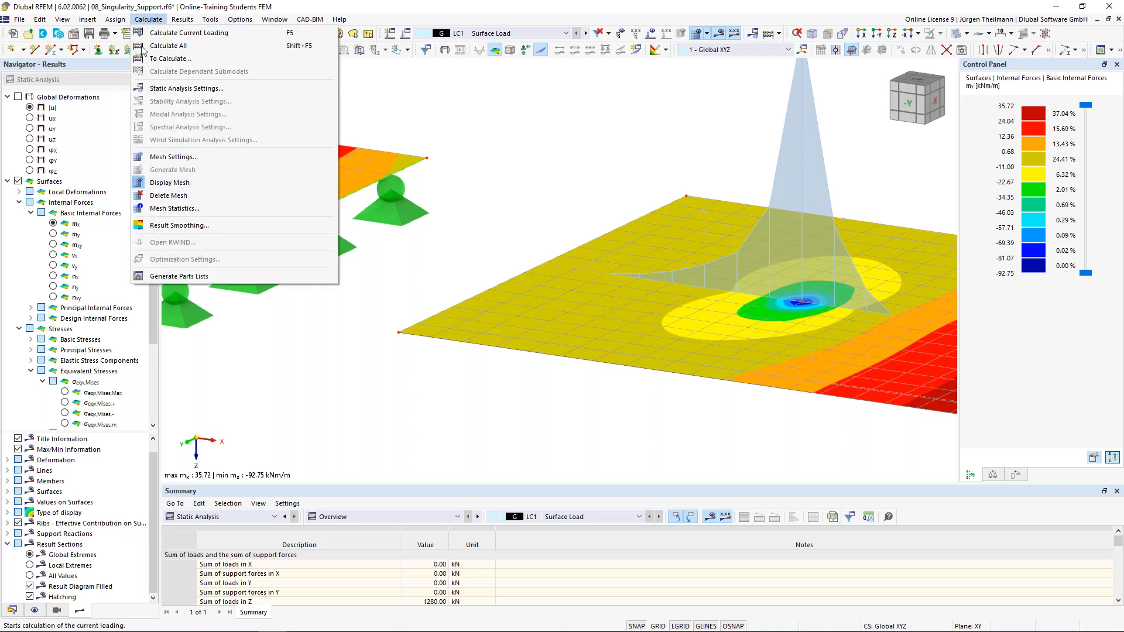
click(195, 230)
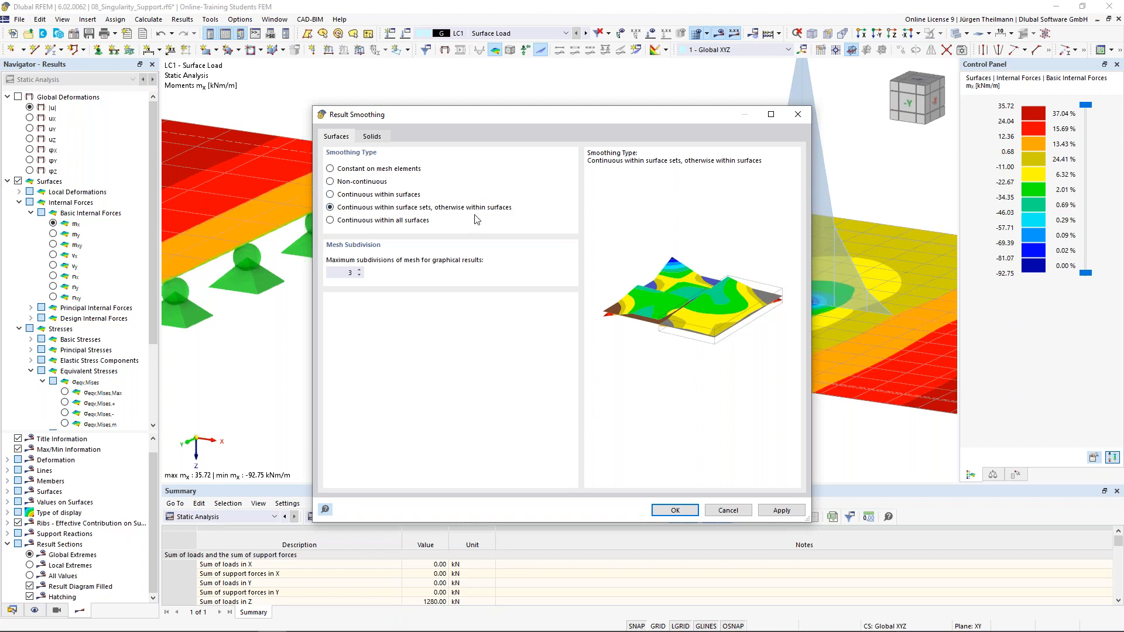
click(729, 511)
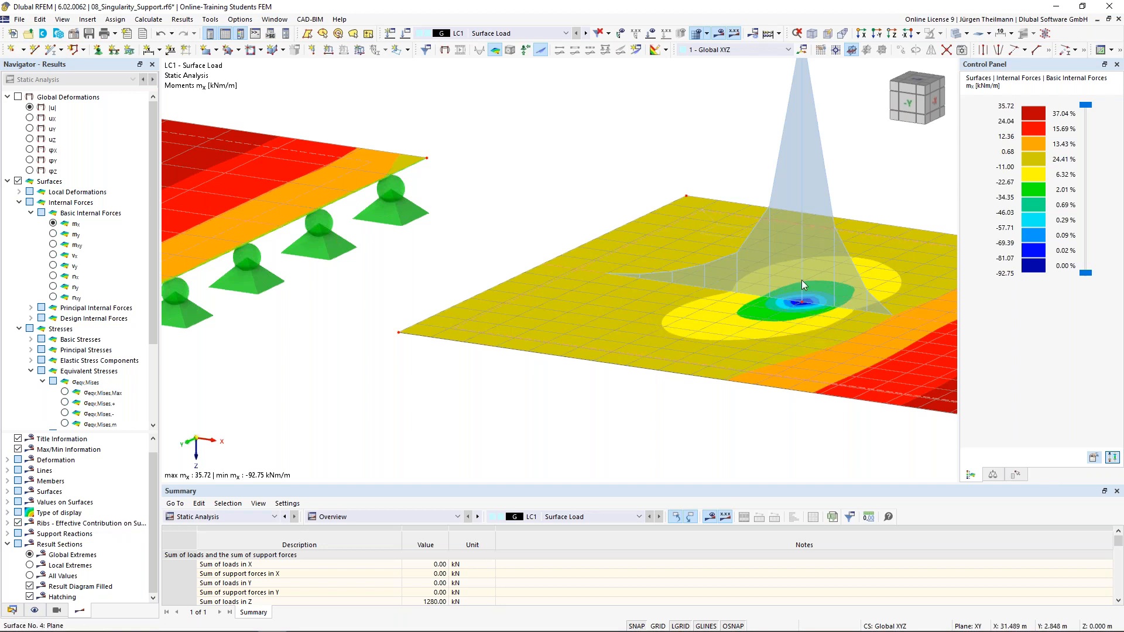
Compare the mx peaks above the nodal supports of the four slabs, focusing on the most finely meshed slab.
scroll(802, 308, down, 8)
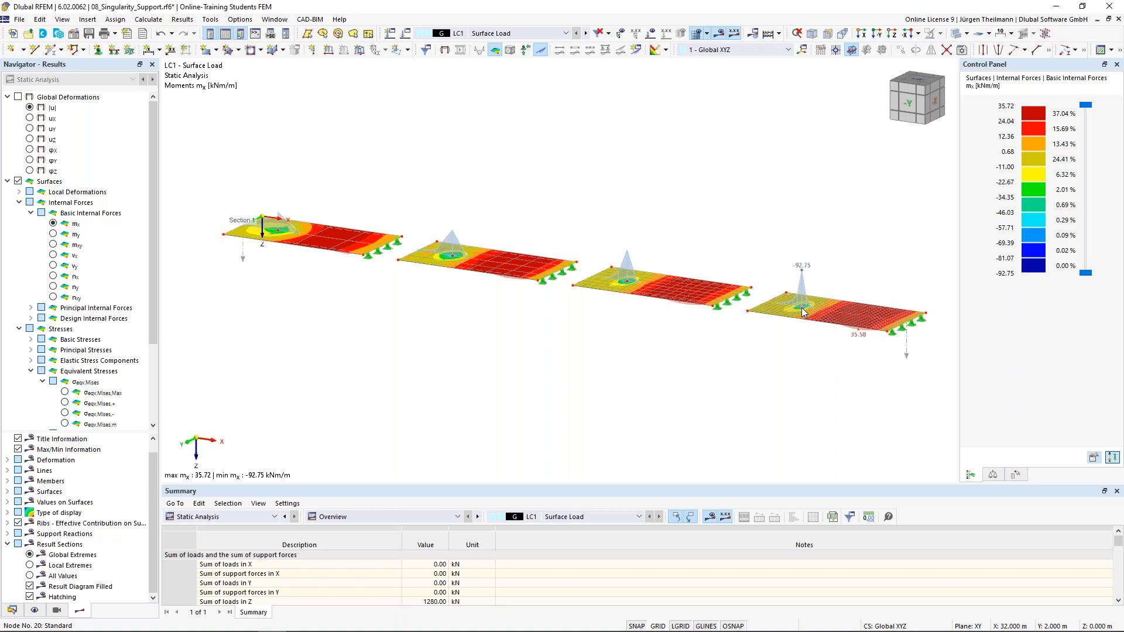
scroll(804, 312, up, 4)
scroll(803, 307, up, 3)
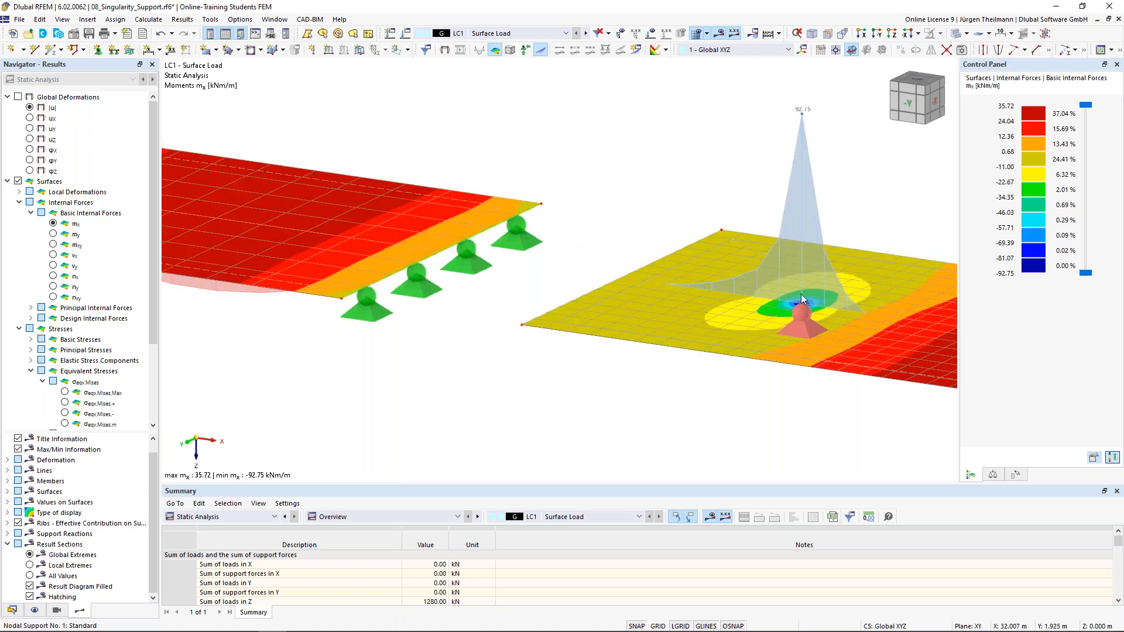
mouse_move(810, 333)
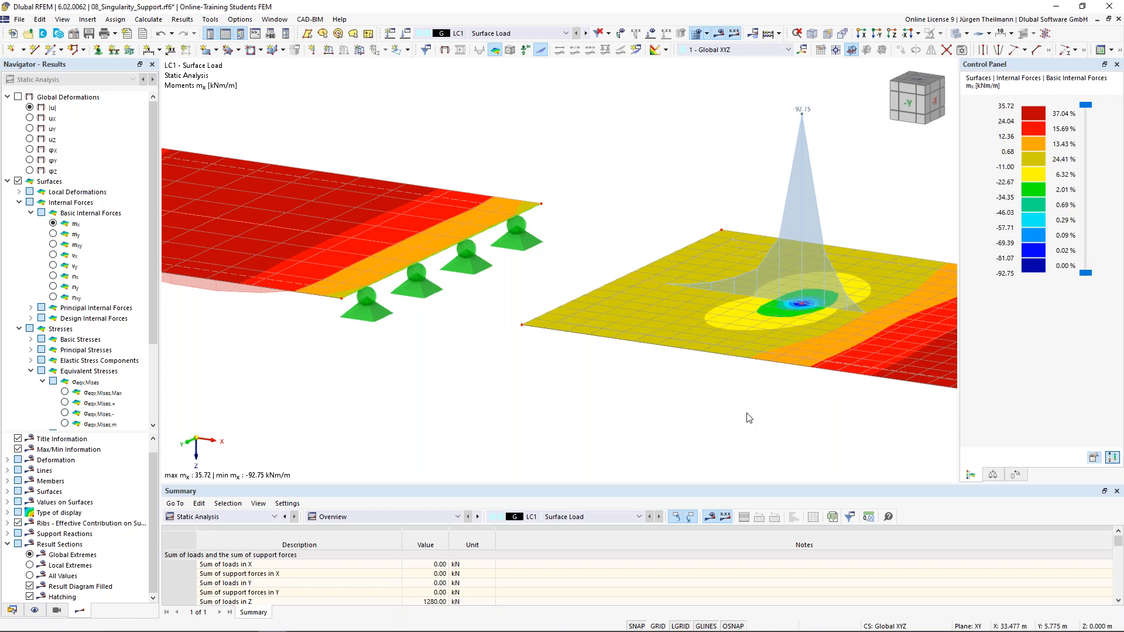
Replace the rigid uZ restraint of the hinged nodal support at nodes 5, 10, 15 and 20 with a 10 kN/m spring, accepting deletion of the results.
click(721, 35)
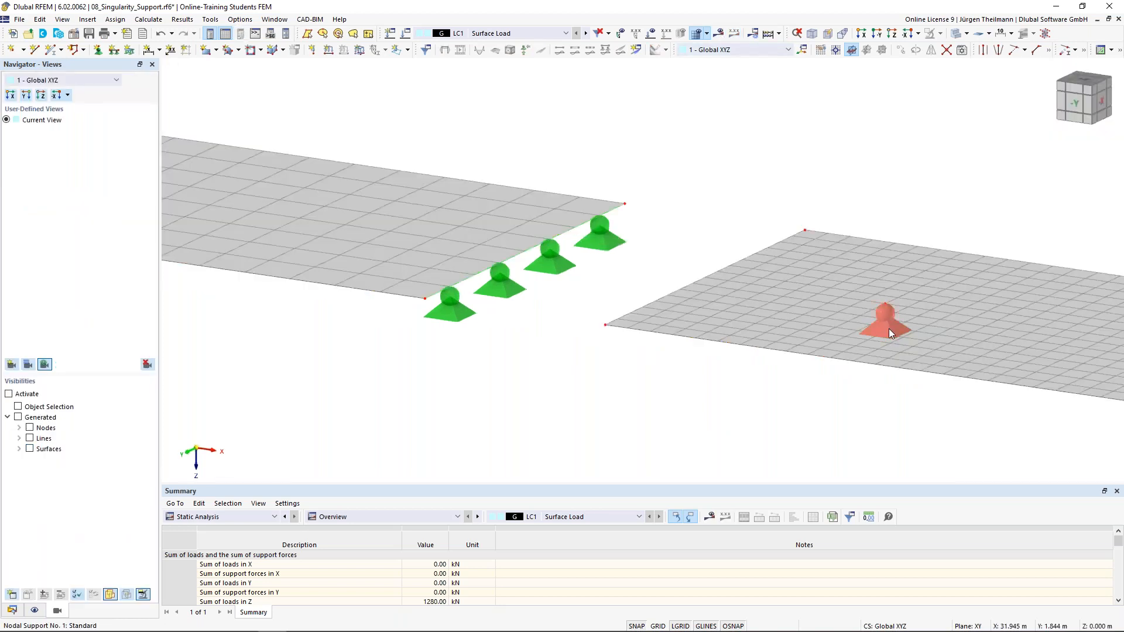
mouse_move(885, 328)
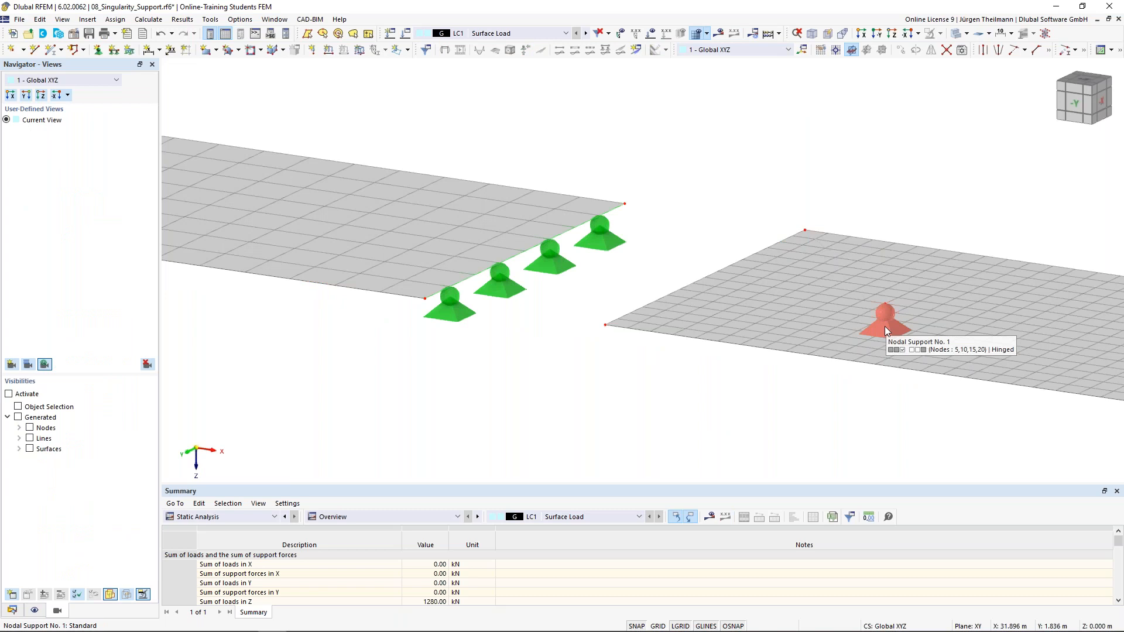
double_click(885, 330)
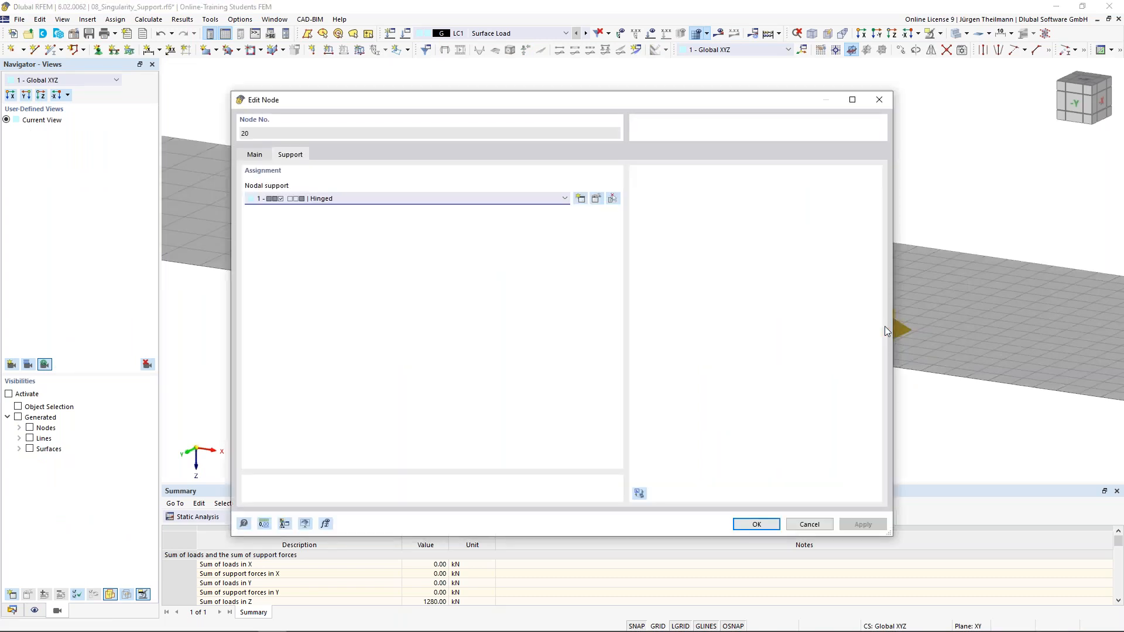
click(597, 202)
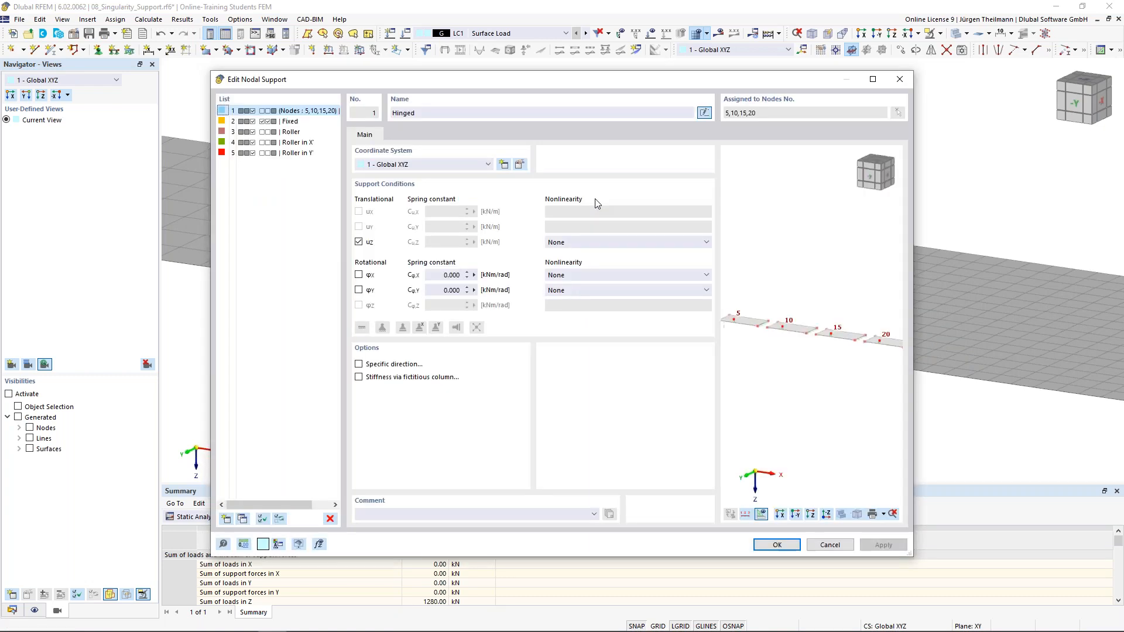
click(359, 241)
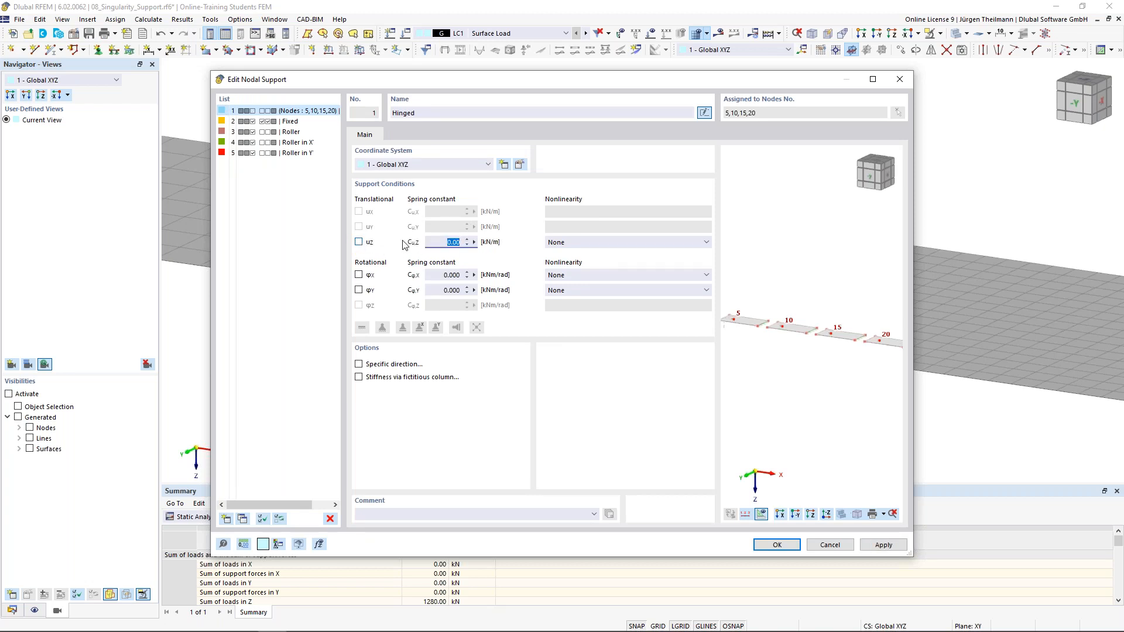
text(10)
key(Tab)
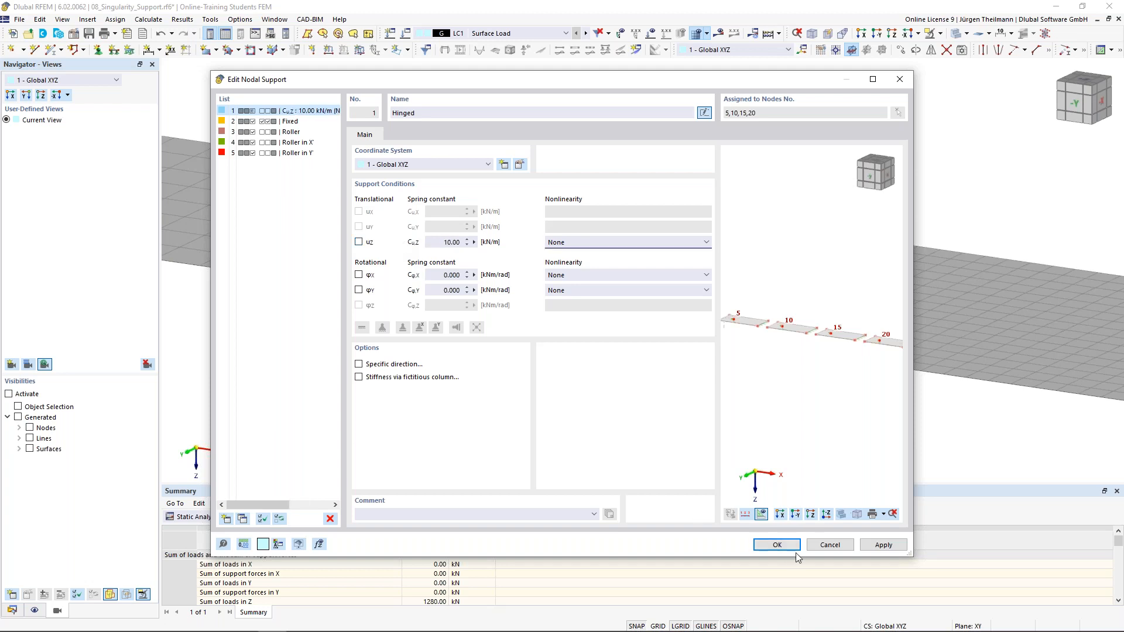
click(777, 545)
click(619, 378)
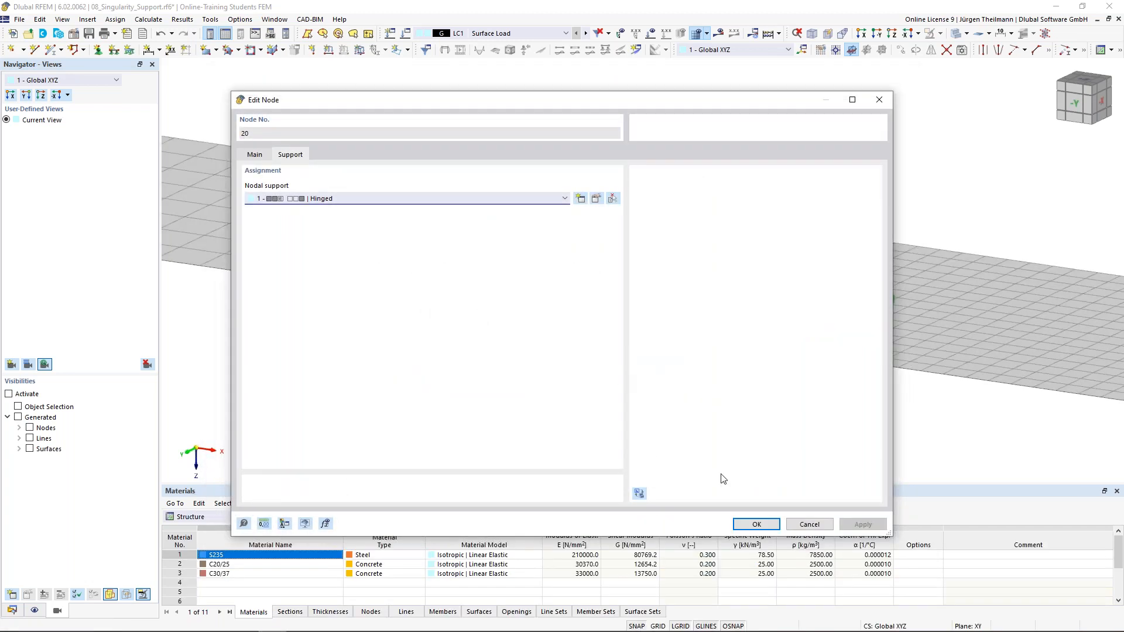
click(757, 524)
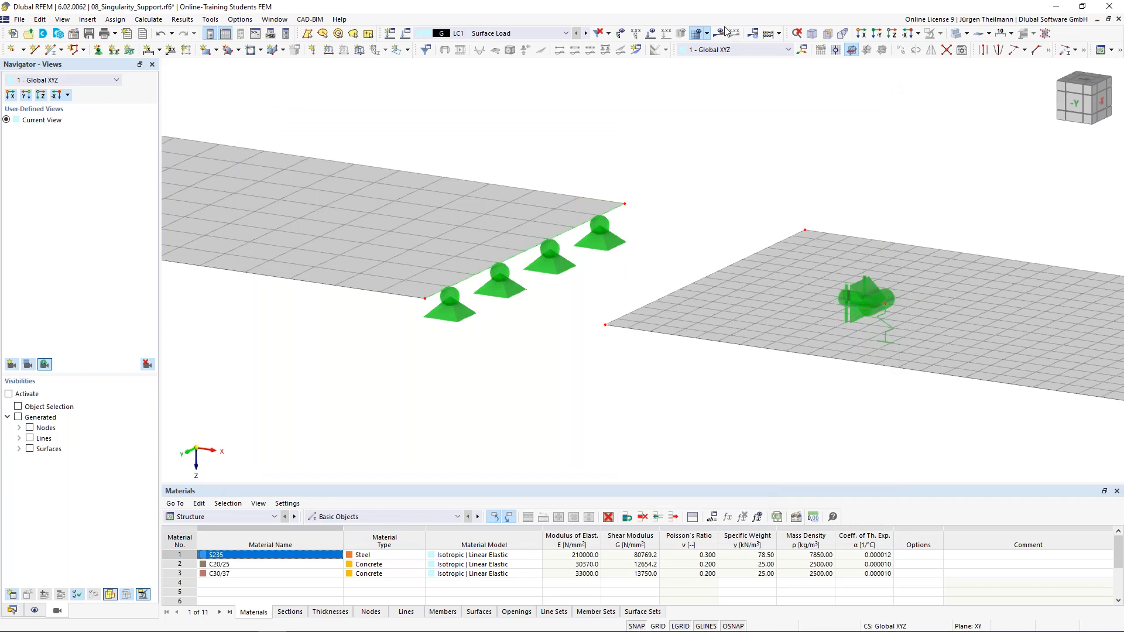
Recalculate load case LC1 and inspect the global deformations |u| of the slabs on their spring supports.
click(719, 33)
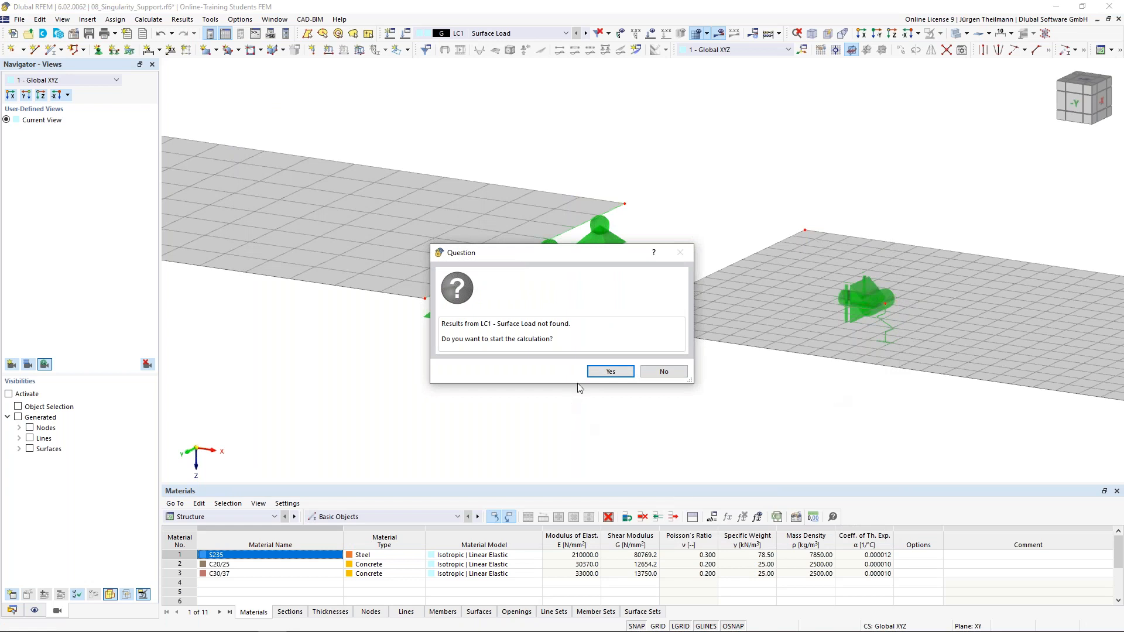
click(609, 371)
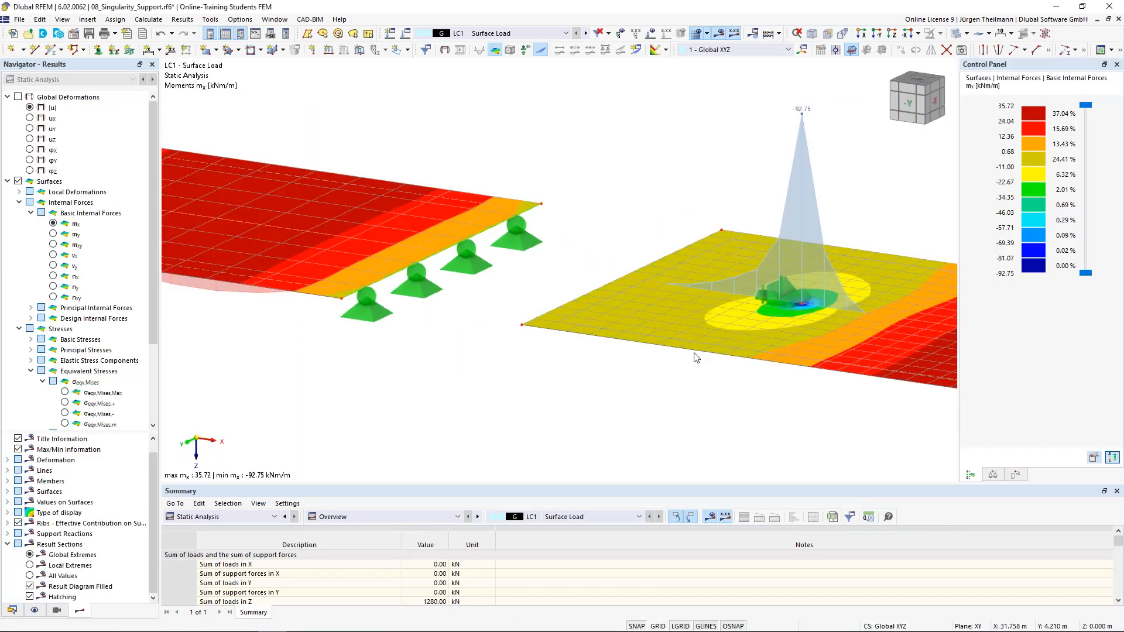
scroll(696, 357, down, 5)
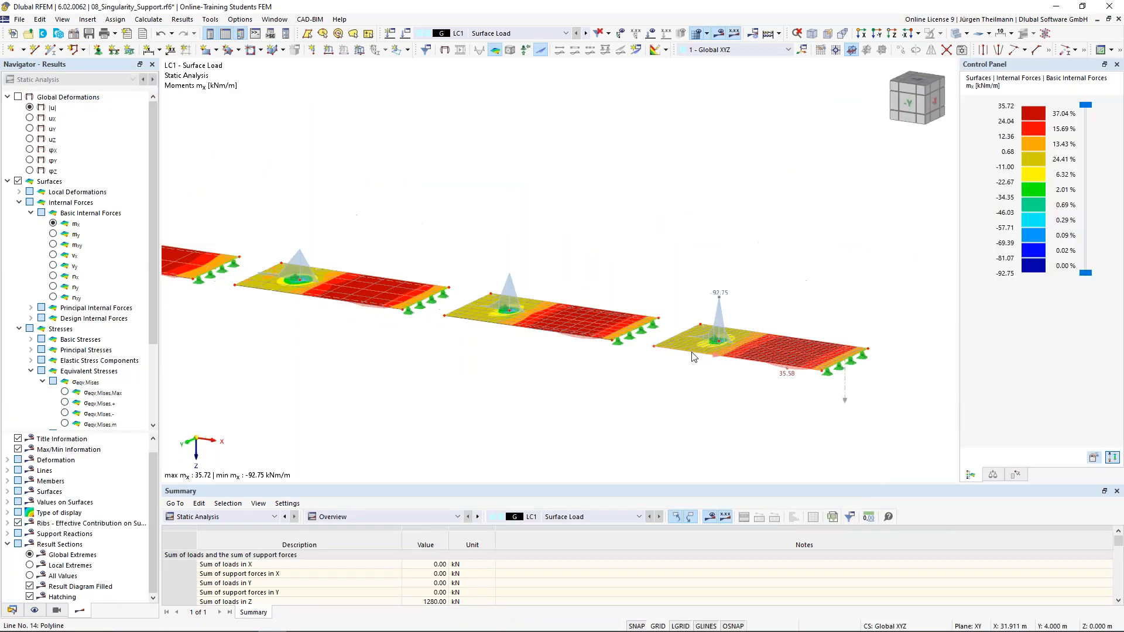
click(29, 108)
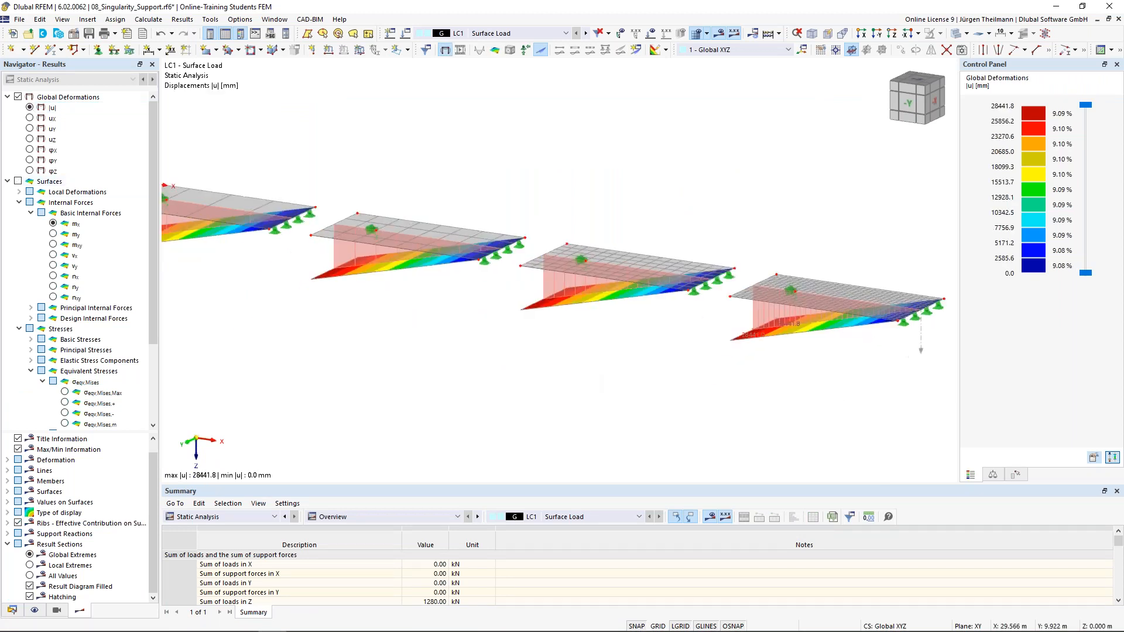
scroll(654, 328, down, 3)
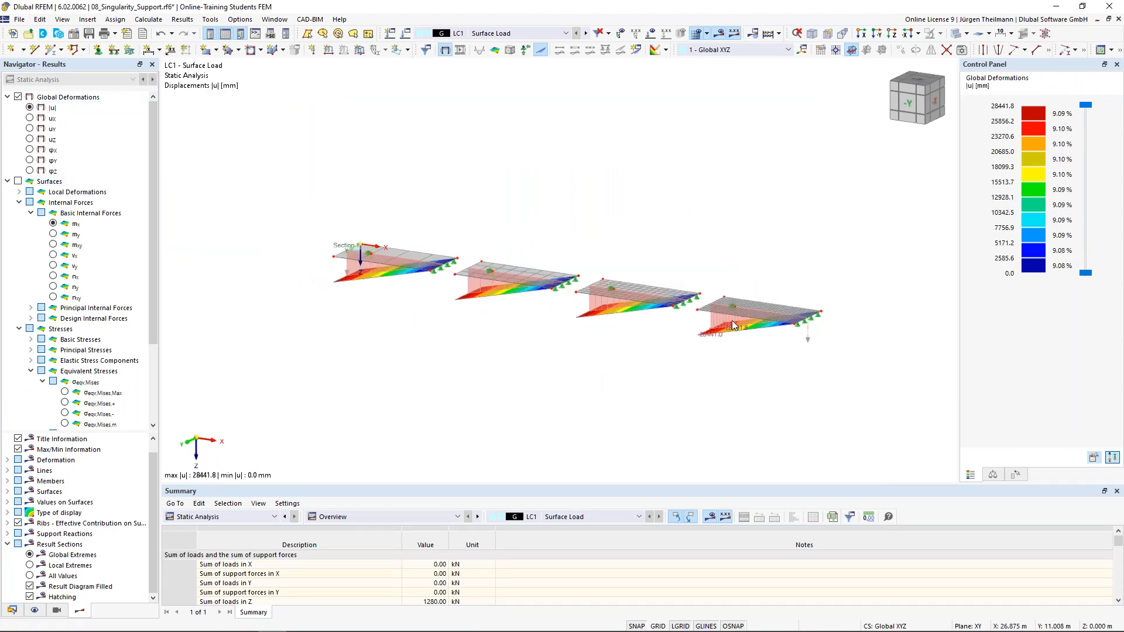
ctrl+middle_drag(708, 358, 722, 336)
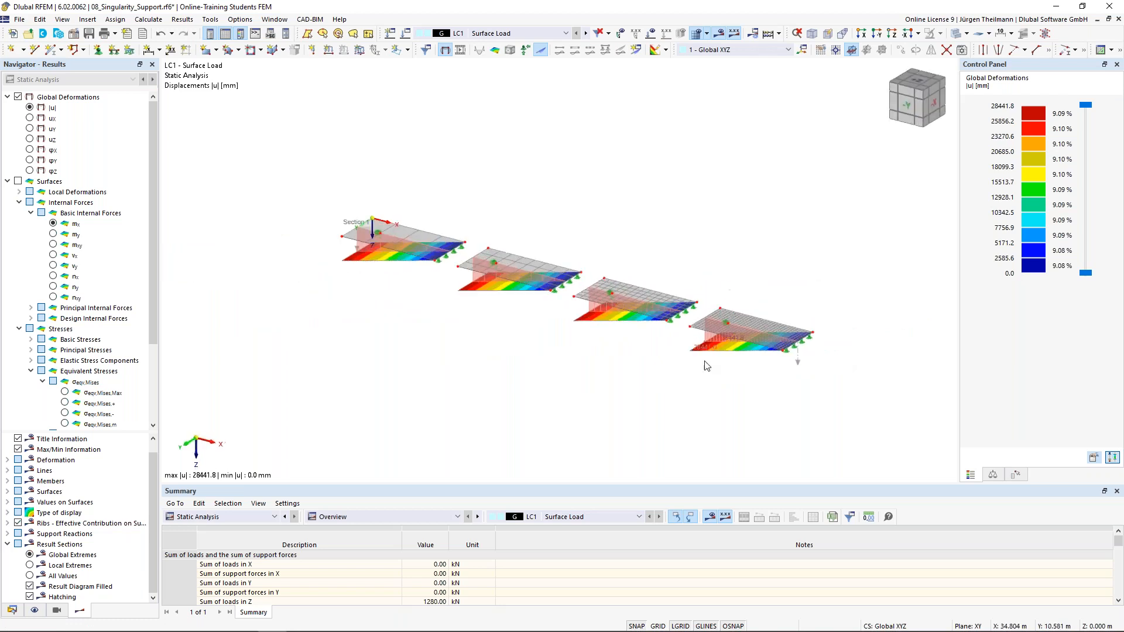
scroll(723, 336, up, 3)
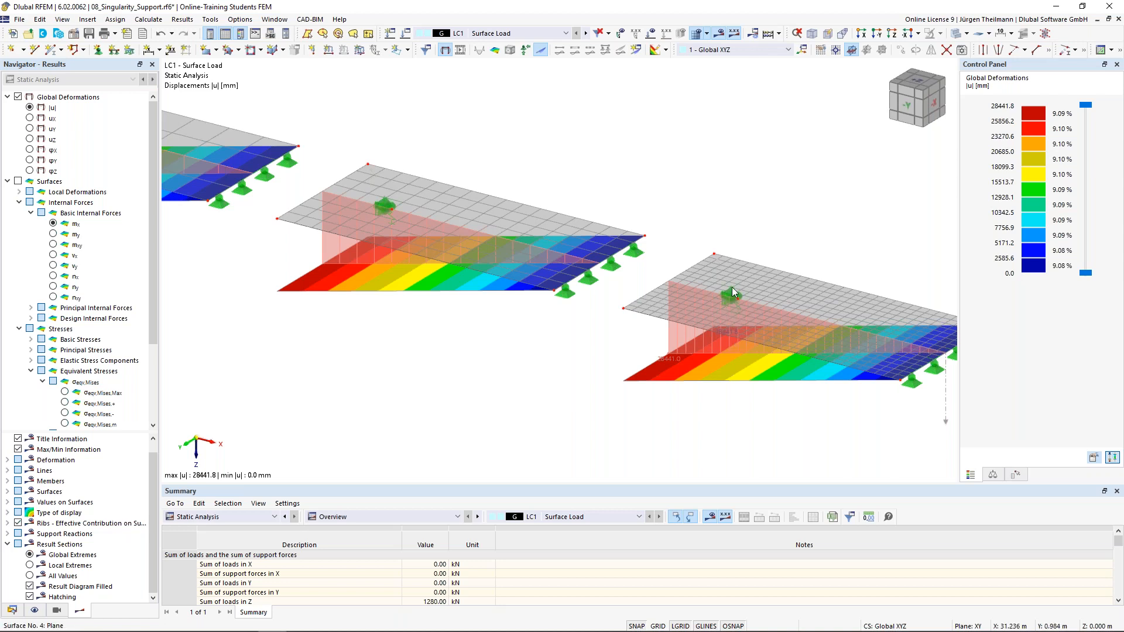
mouse_move(739, 298)
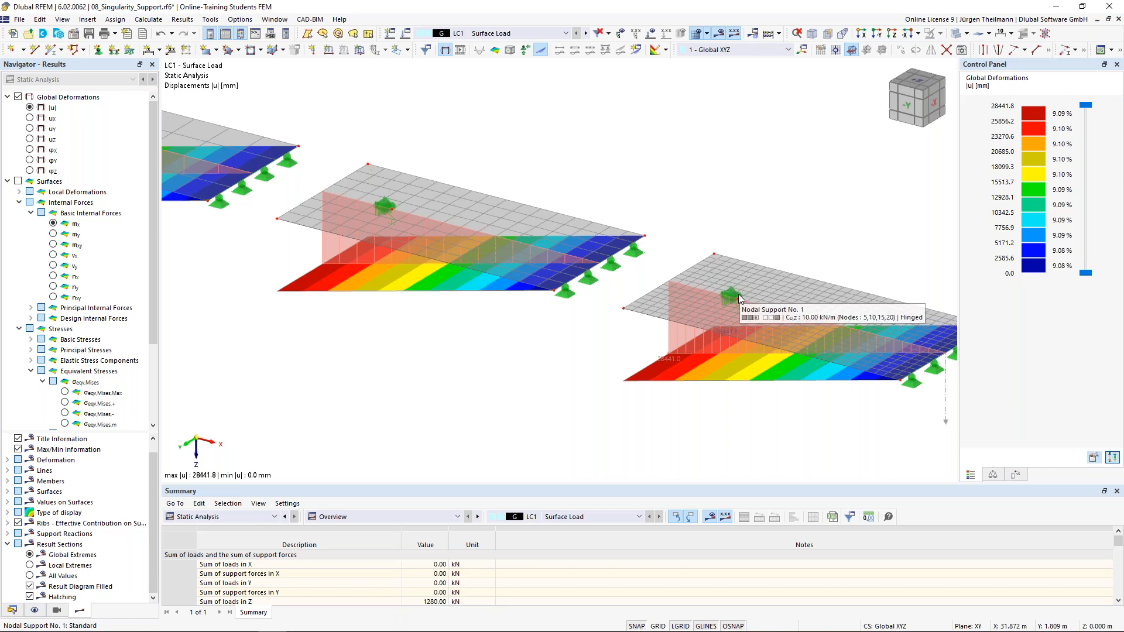
Display the surface moments mx and examine the peak at the spring support of the most finely meshed slab.
click(54, 224)
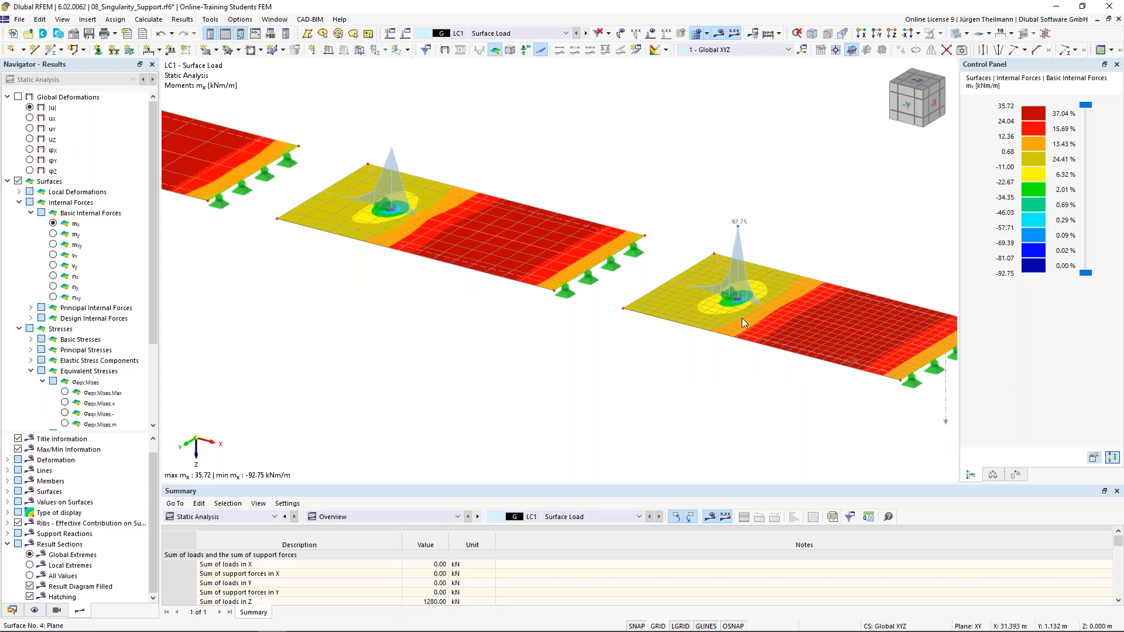
mouse_move(737, 301)
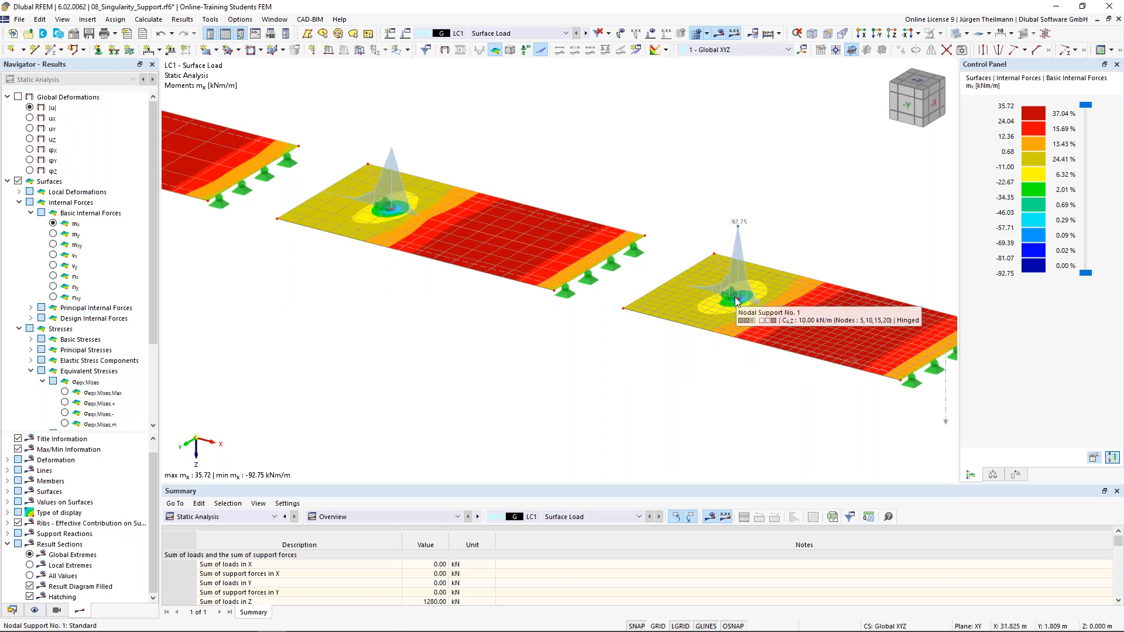
scroll(737, 315, up, 3)
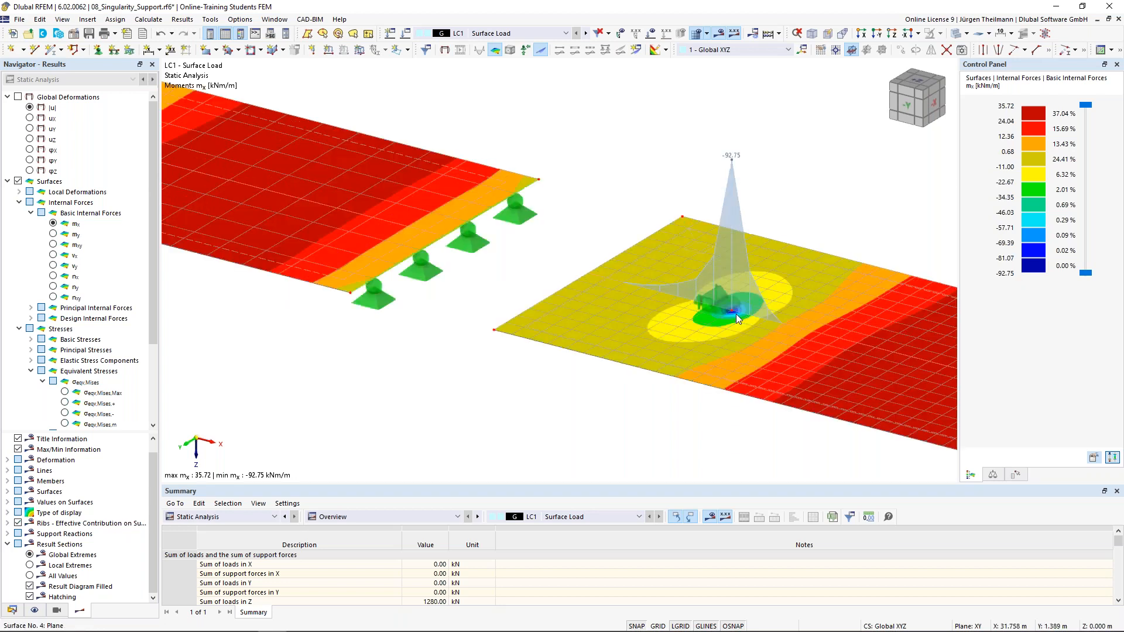
scroll(734, 313, up, 1)
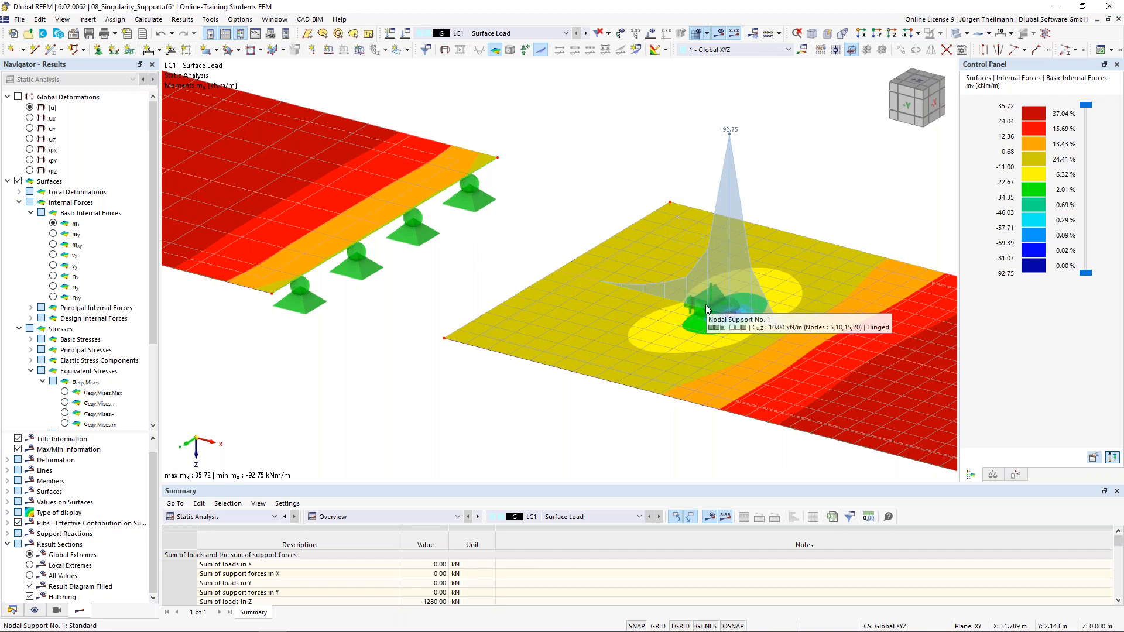
middle_drag(725, 363, 724, 362)
scroll(667, 282, up, 3)
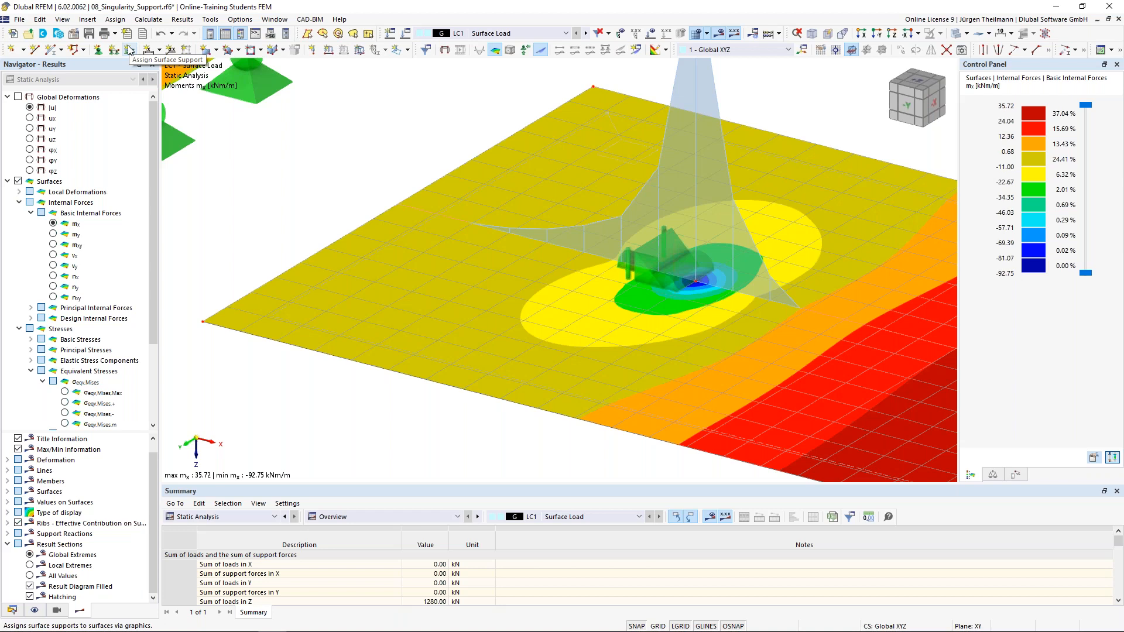
scroll(616, 297, down, 2)
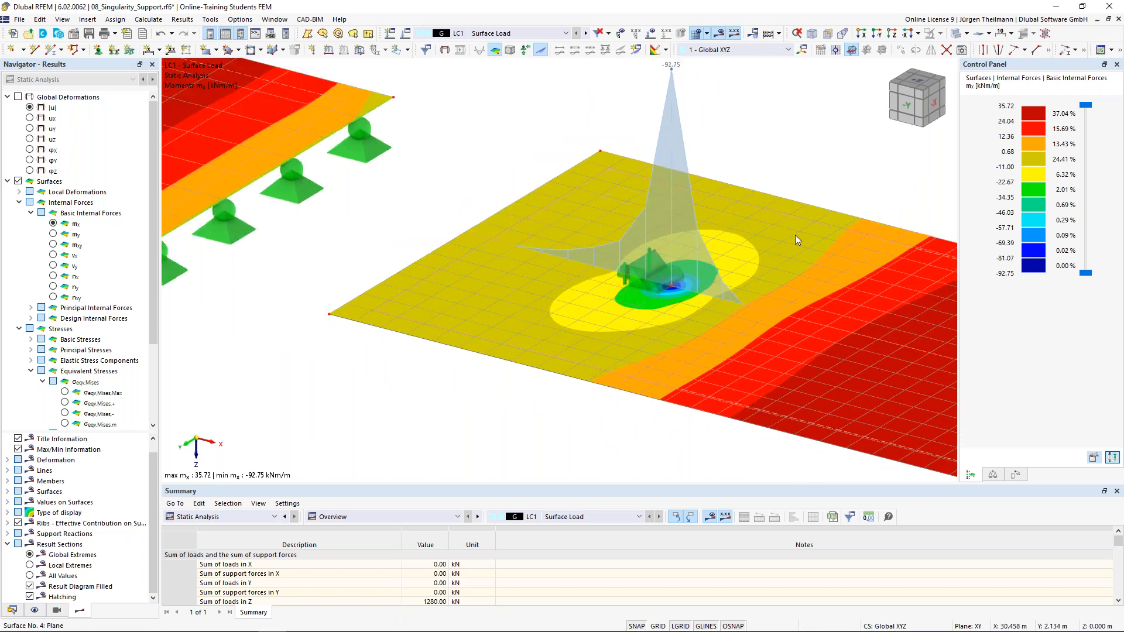
Activate stiffness via fictitious column for the hinged nodal support, modelled by elastic surface foundations.
mouse_move(664, 290)
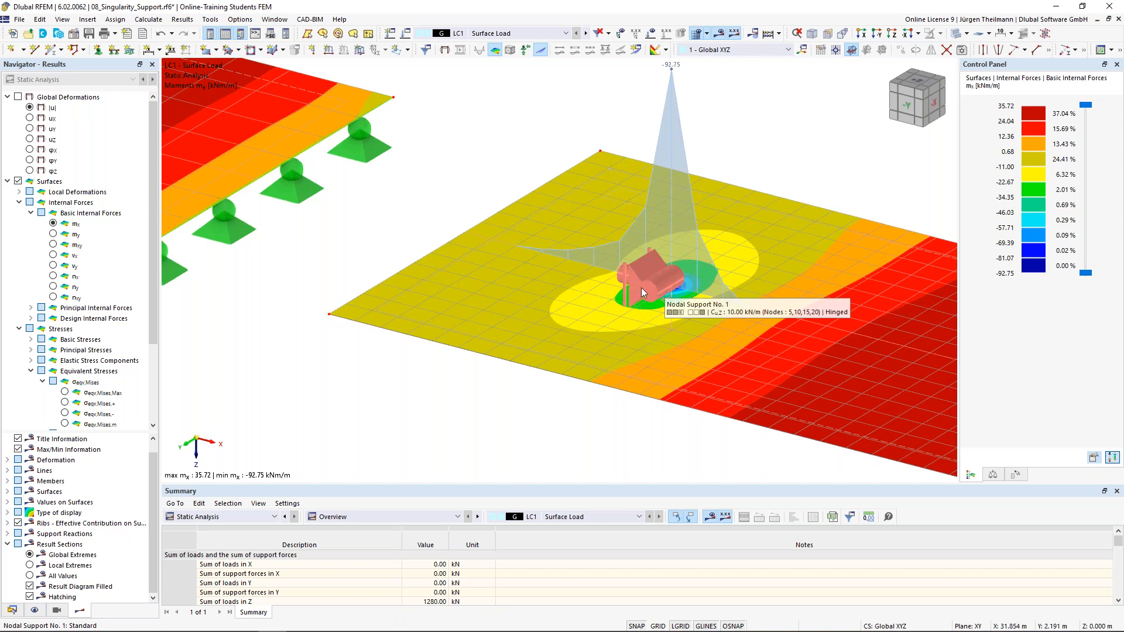
double_click(641, 287)
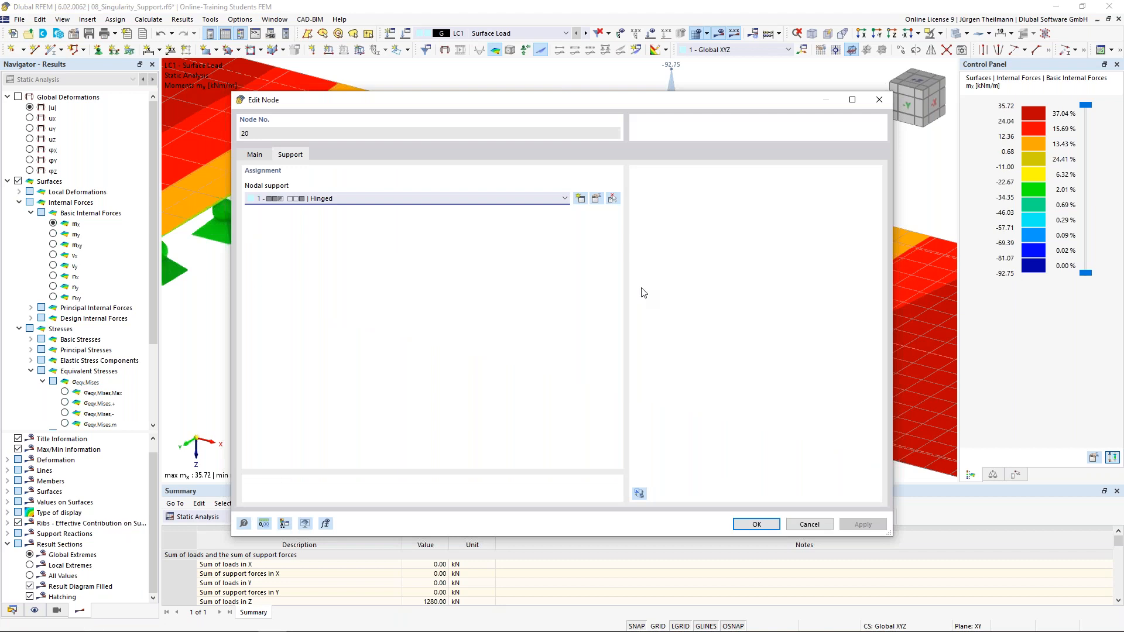
click(597, 199)
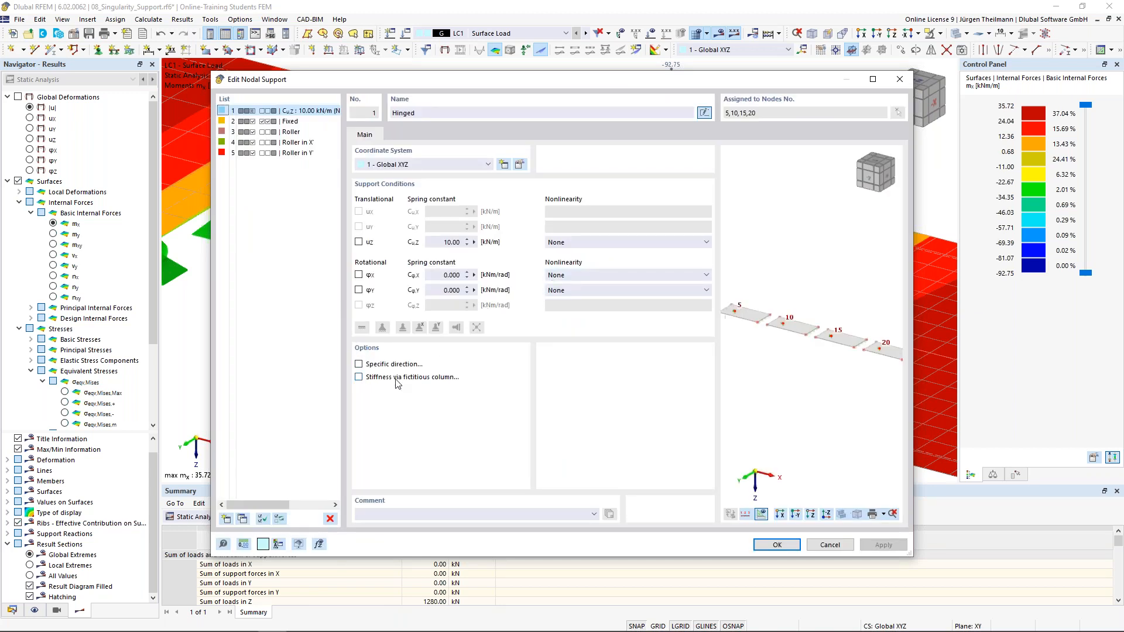
click(359, 378)
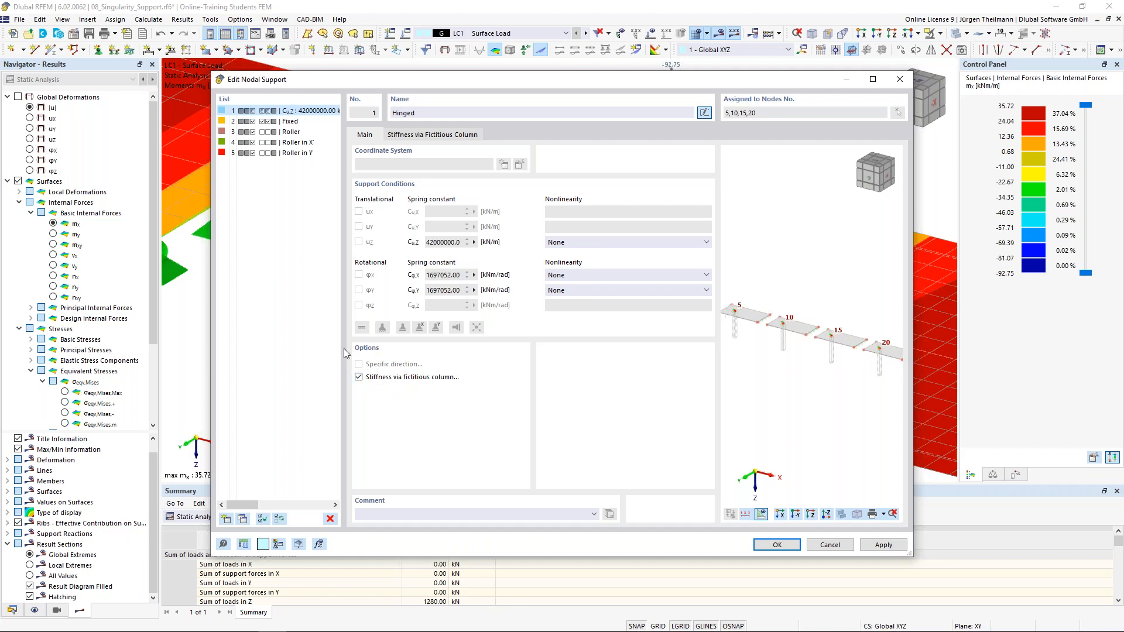
click(467, 138)
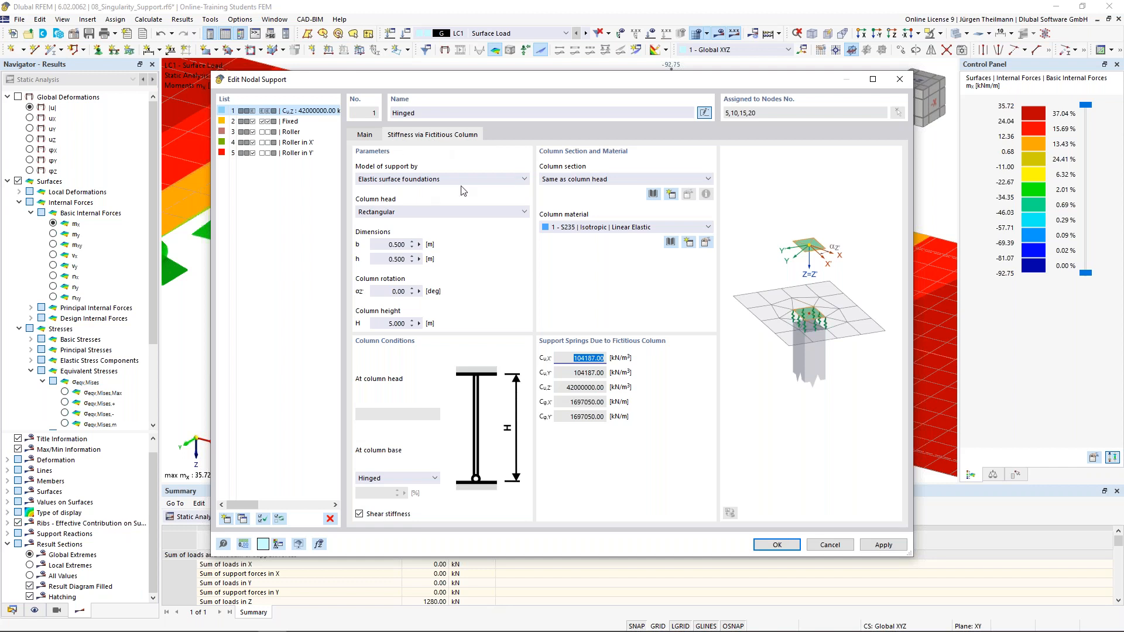
click(525, 179)
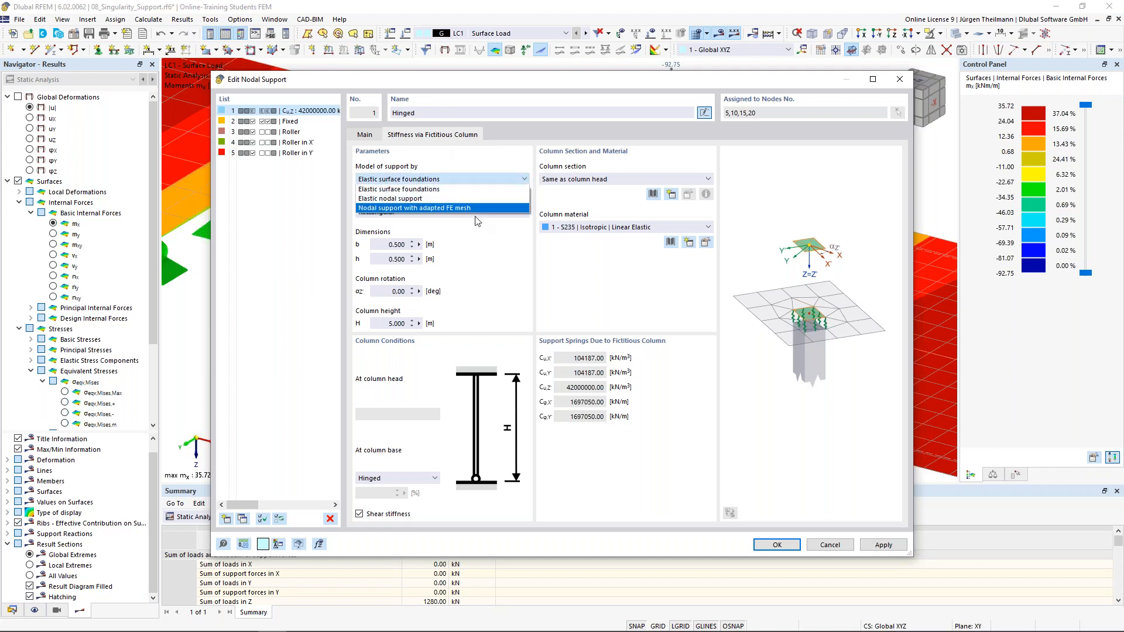
click(469, 190)
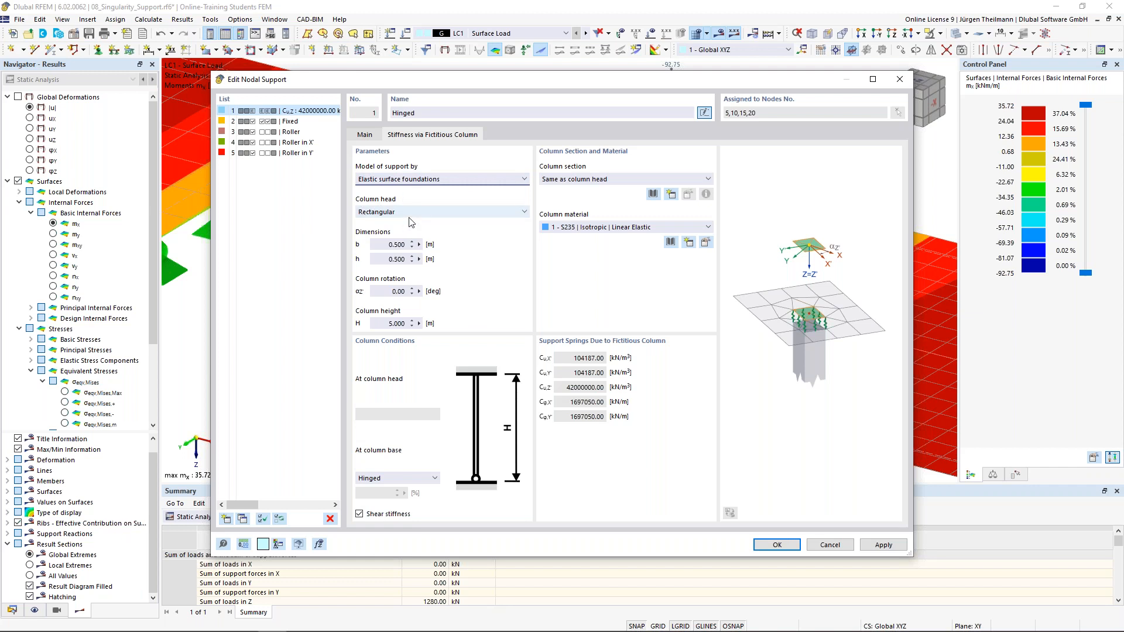
Keep the fictitious column head rectangular and set the column height to 3 m.
click(500, 212)
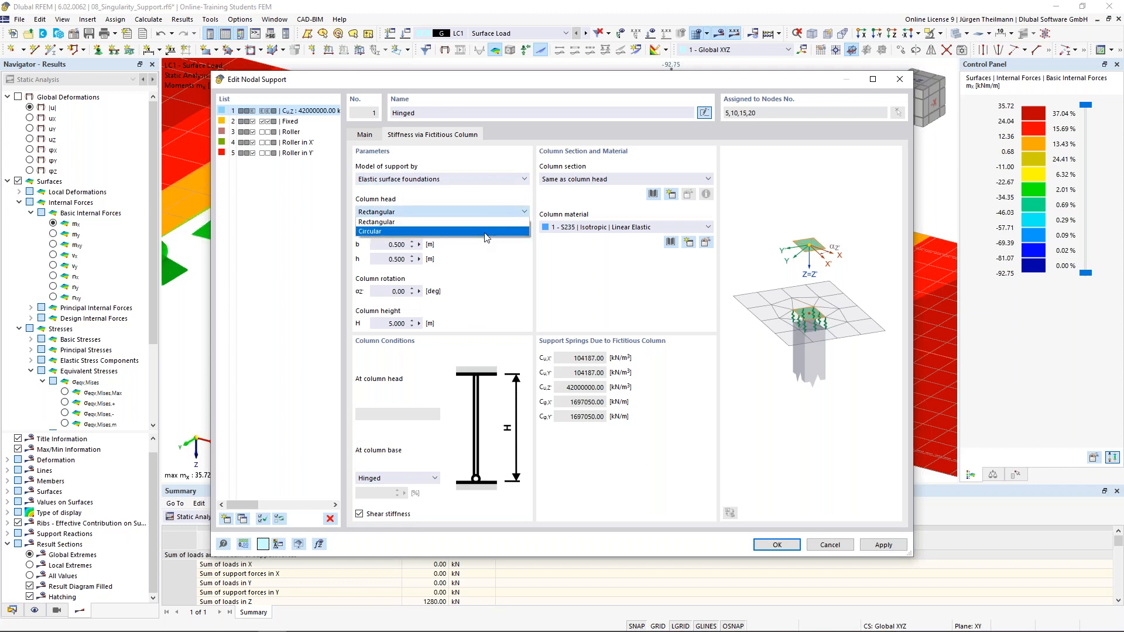
click(489, 222)
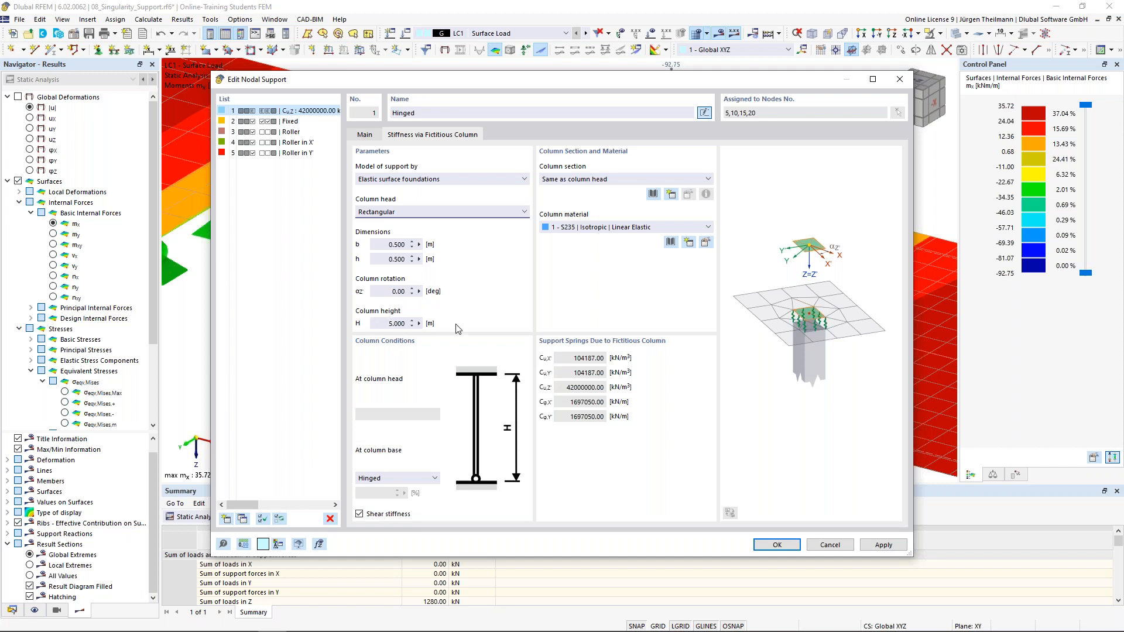
double_click(385, 324)
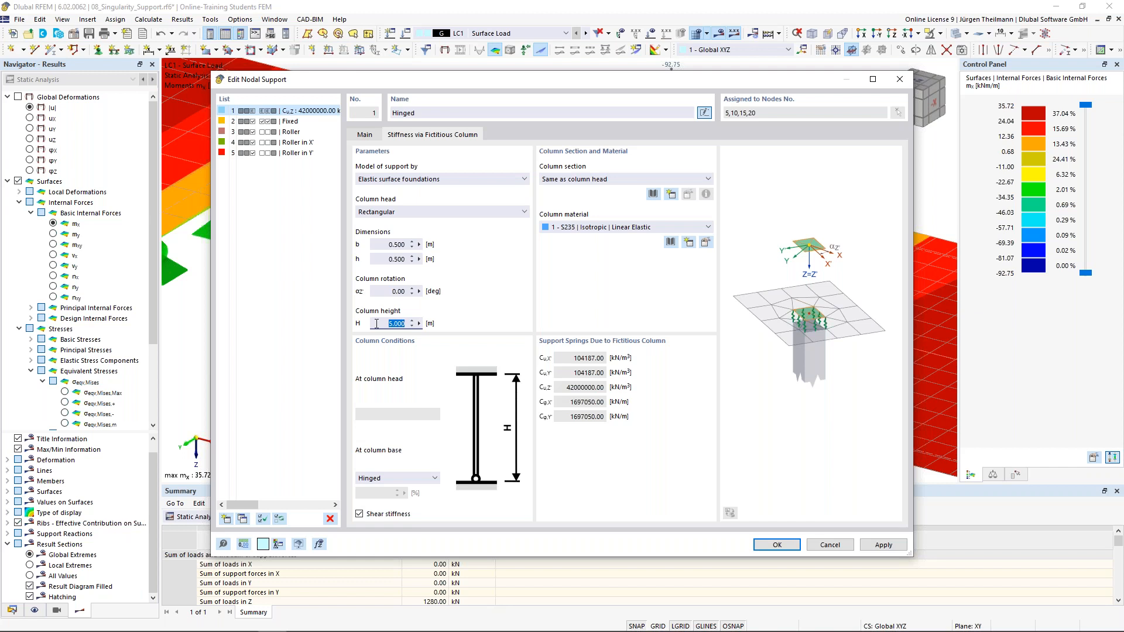
text(3)
key(Tab)
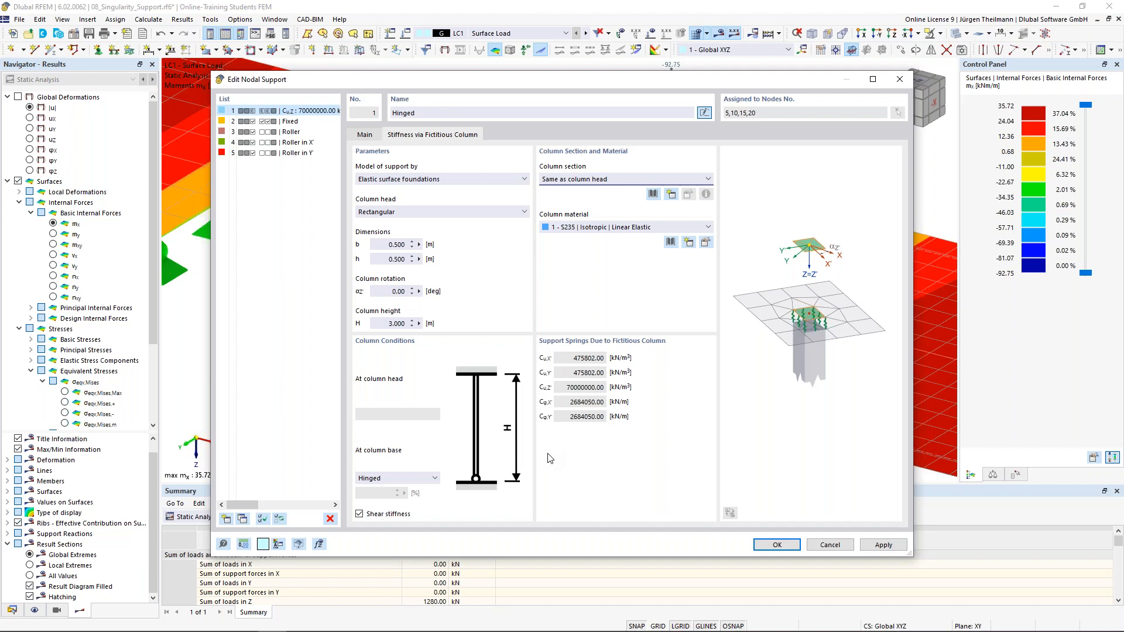
Keep elastic surface foundations and the section same as column head, and apply the hinged support changes, accepting deletion of results and mesh.
click(490, 181)
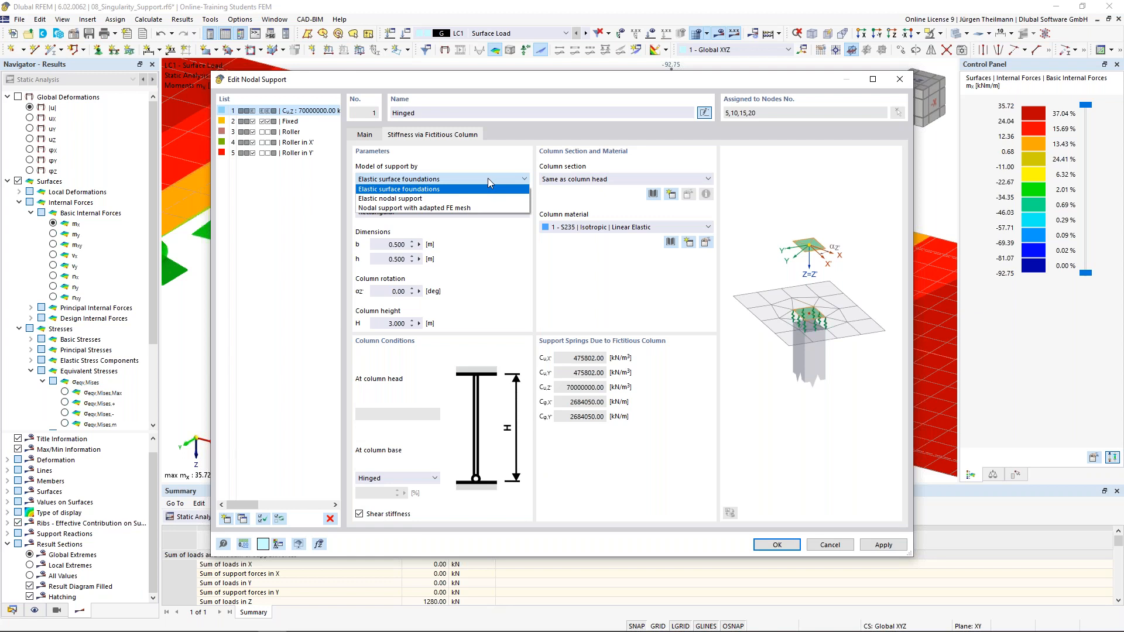
click(487, 178)
click(626, 178)
click(626, 179)
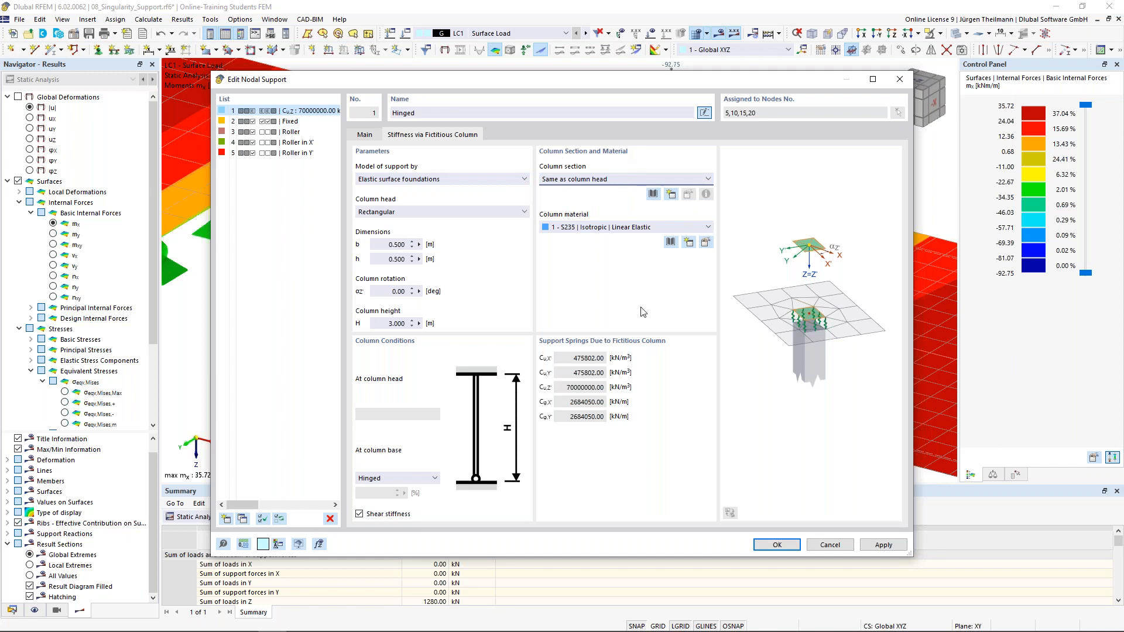
click(778, 545)
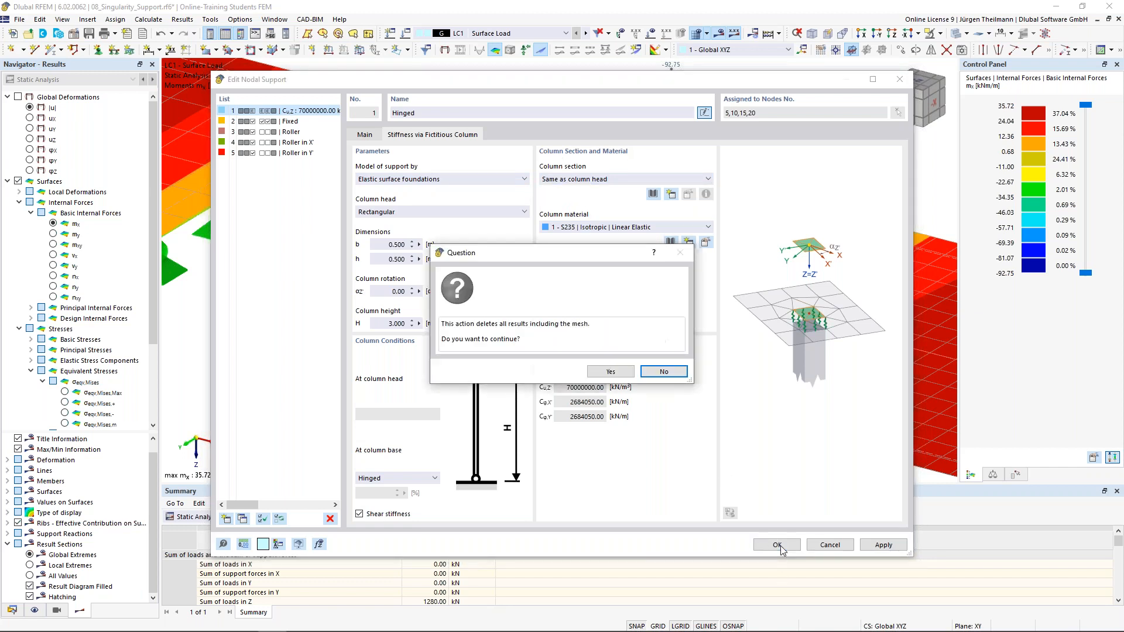
click(598, 374)
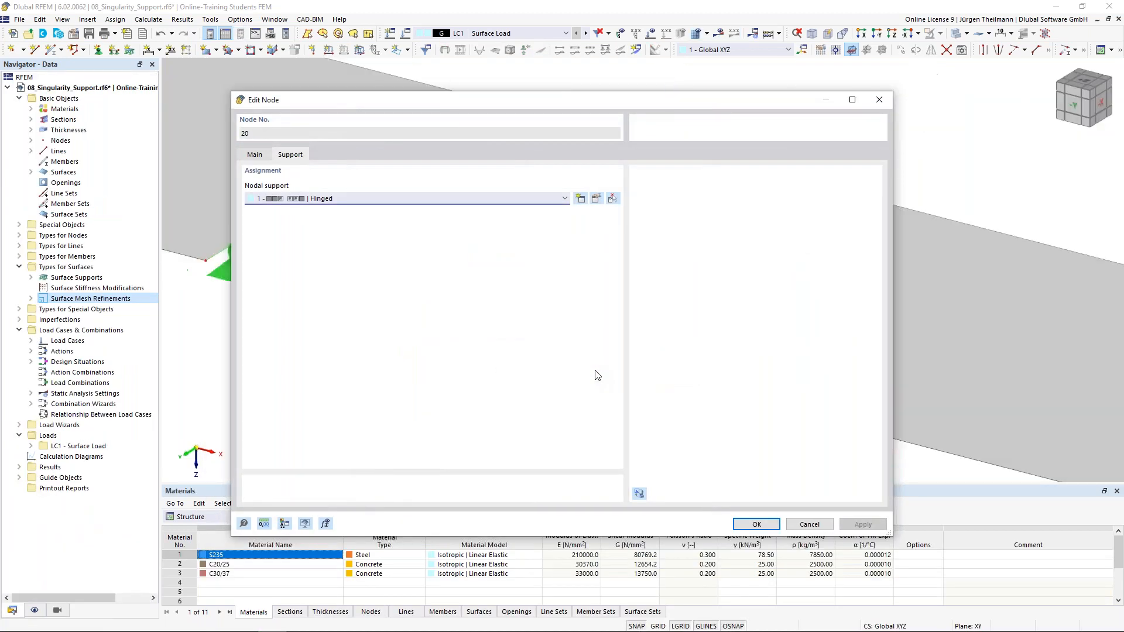
click(758, 525)
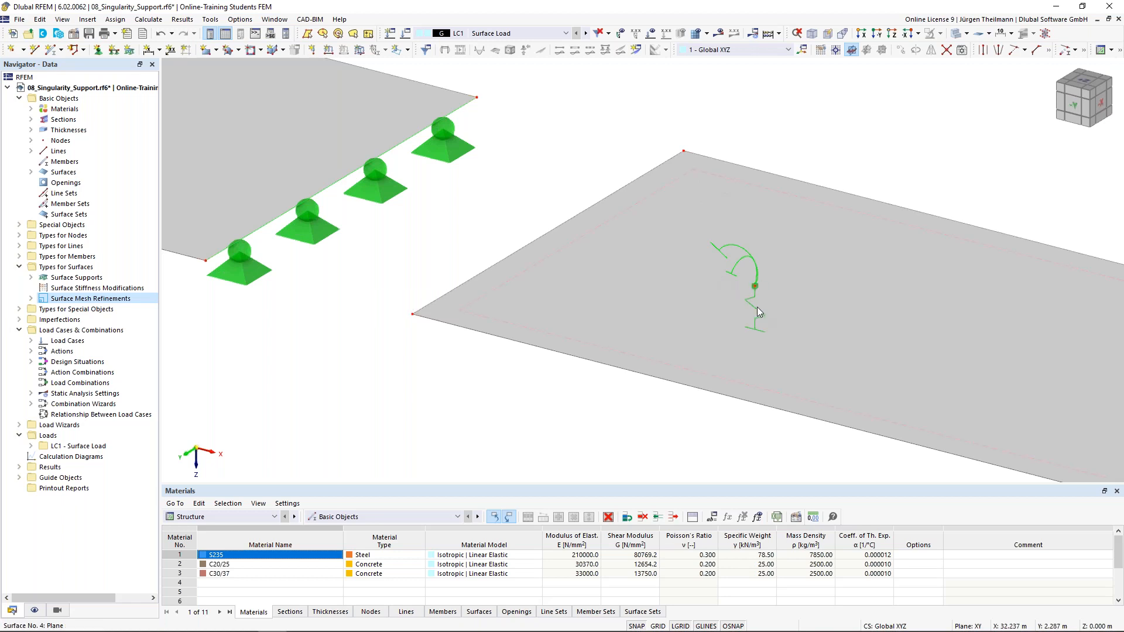
Recalculate load case LC1 with the supports modelled by fictitious column stiffness.
click(760, 326)
scroll(757, 314, up, 4)
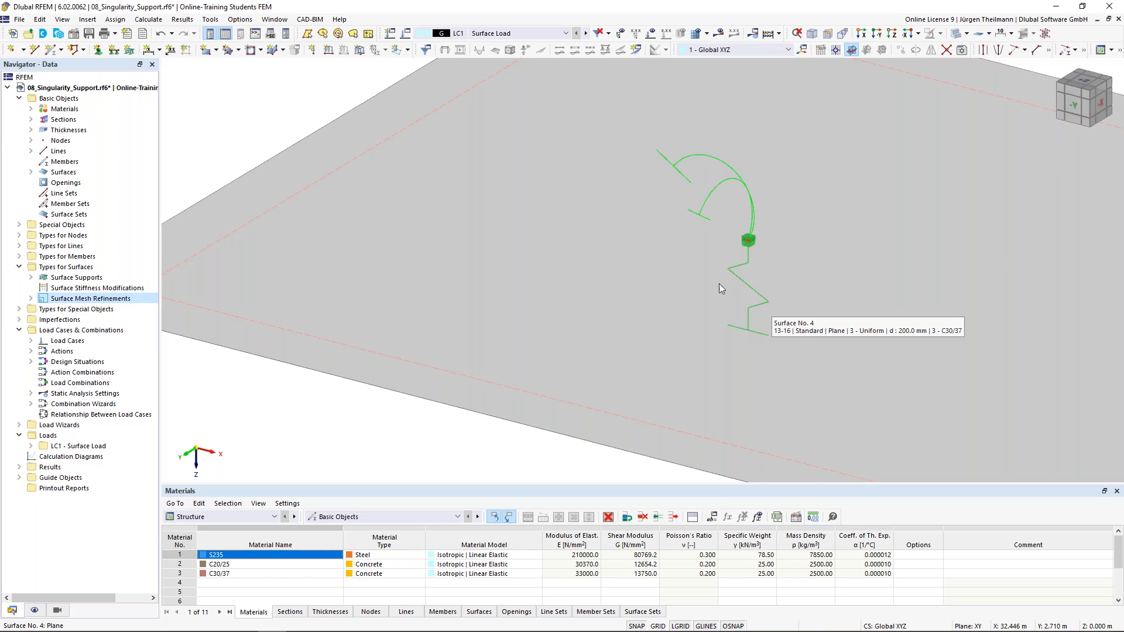
click(720, 33)
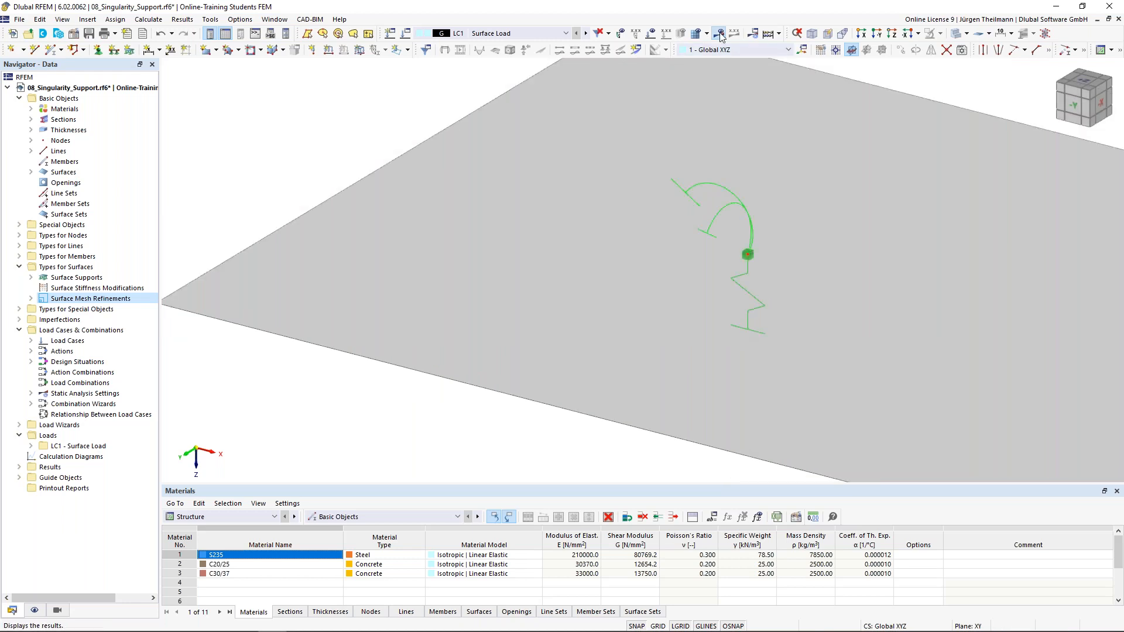
click(603, 372)
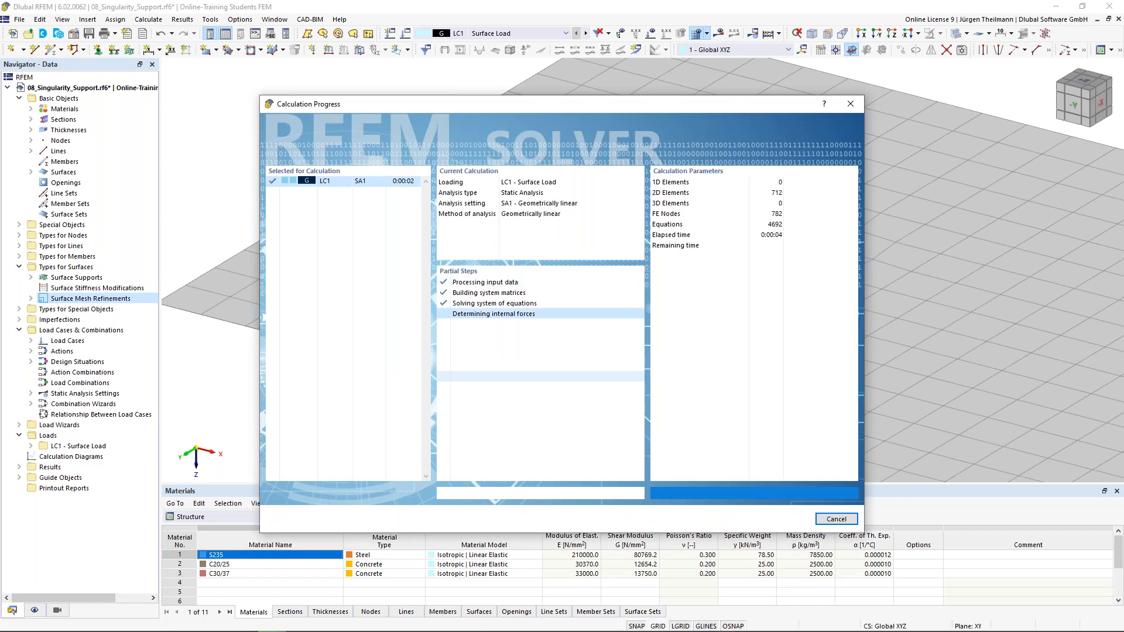
Compare the mx moment distribution around the column supports across the four slabs.
scroll(602, 374, down, 5)
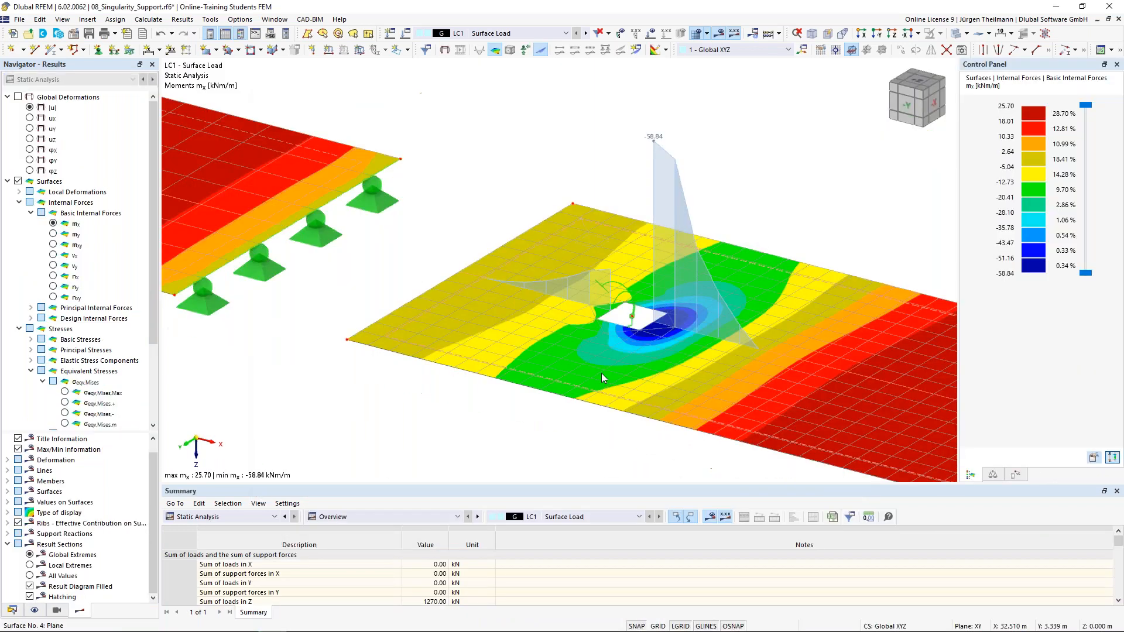
middle_drag(750, 387, 708, 395)
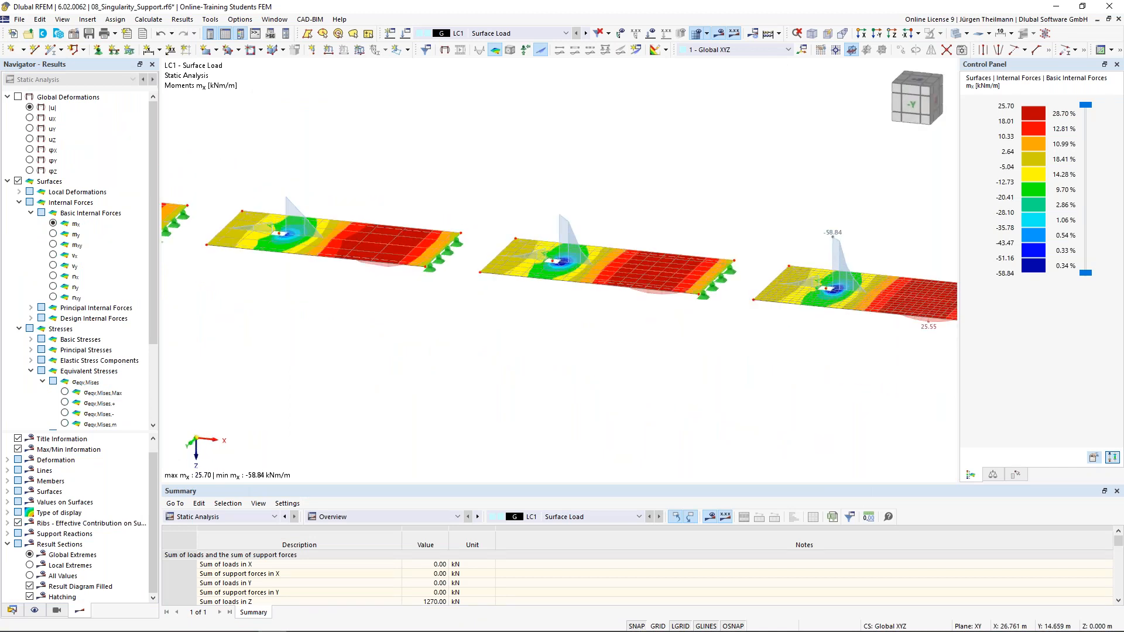
middle_drag(575, 388, 745, 405)
scroll(746, 405, down, 1)
scroll(234, 253, up, 3)
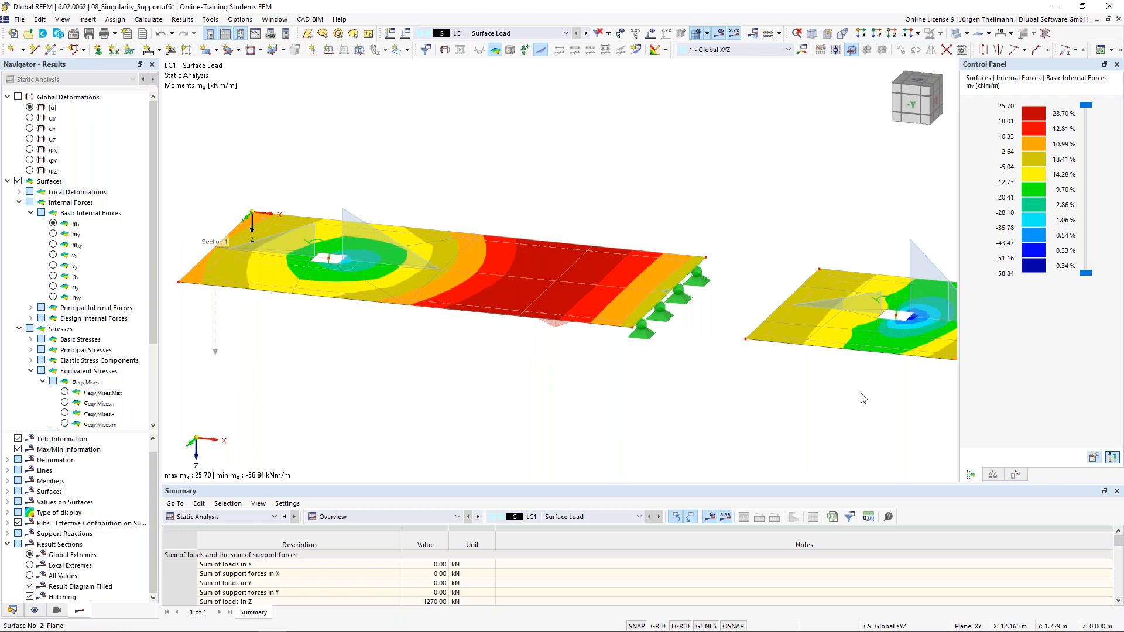
scroll(421, 306, down, 3)
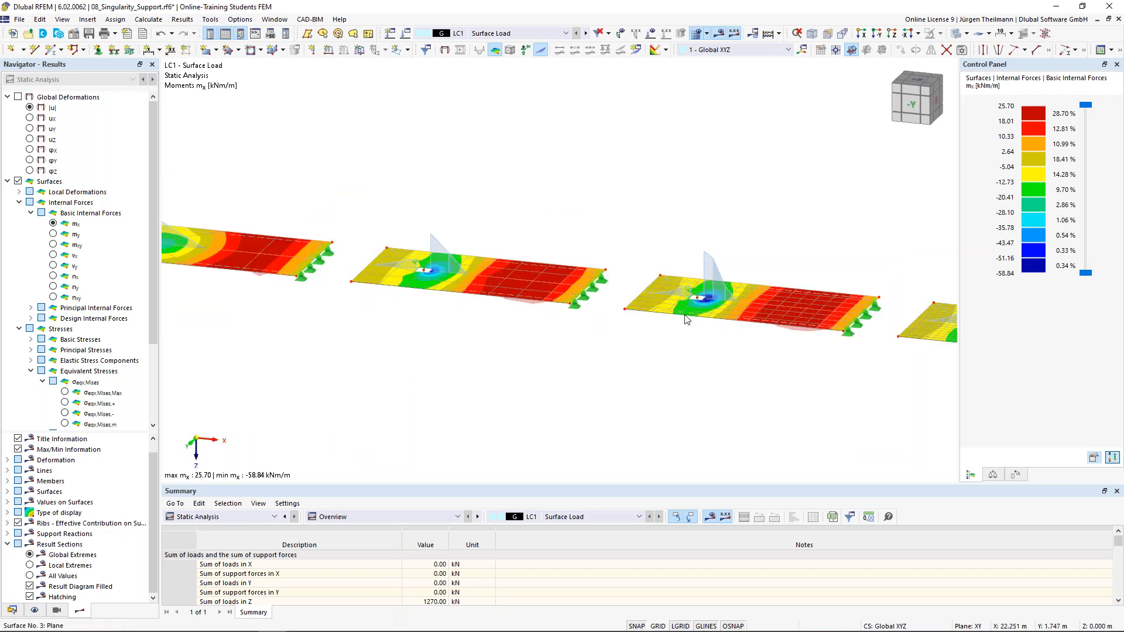
middle_drag(731, 357, 576, 349)
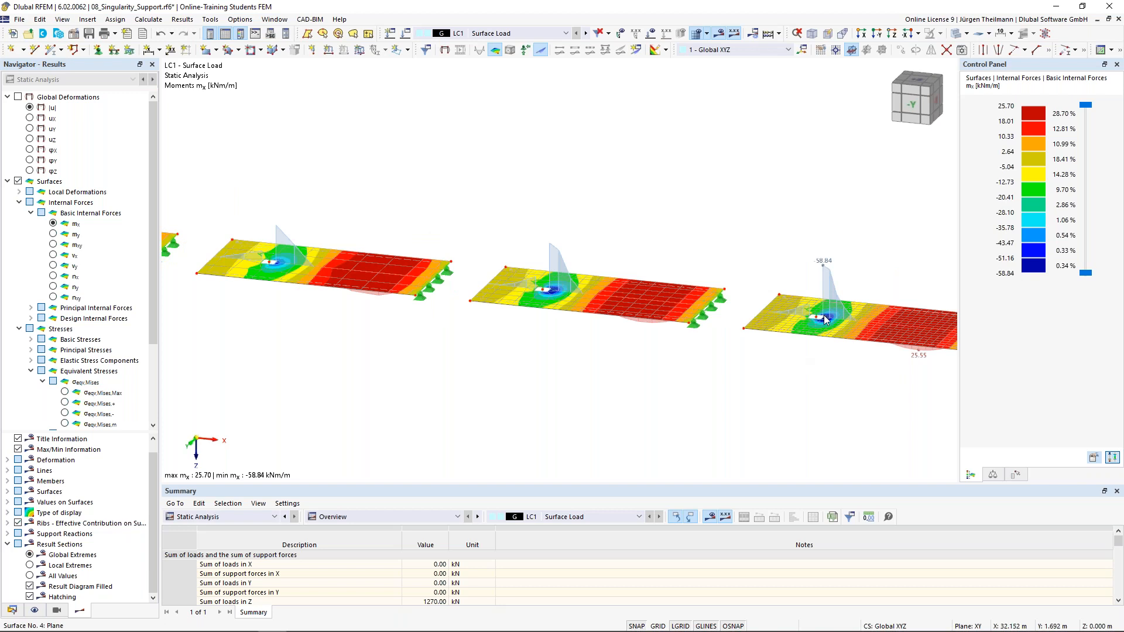
Examine the mx peak and section diagram at the column edge of the most finely meshed slab.
scroll(826, 319, up, 5)
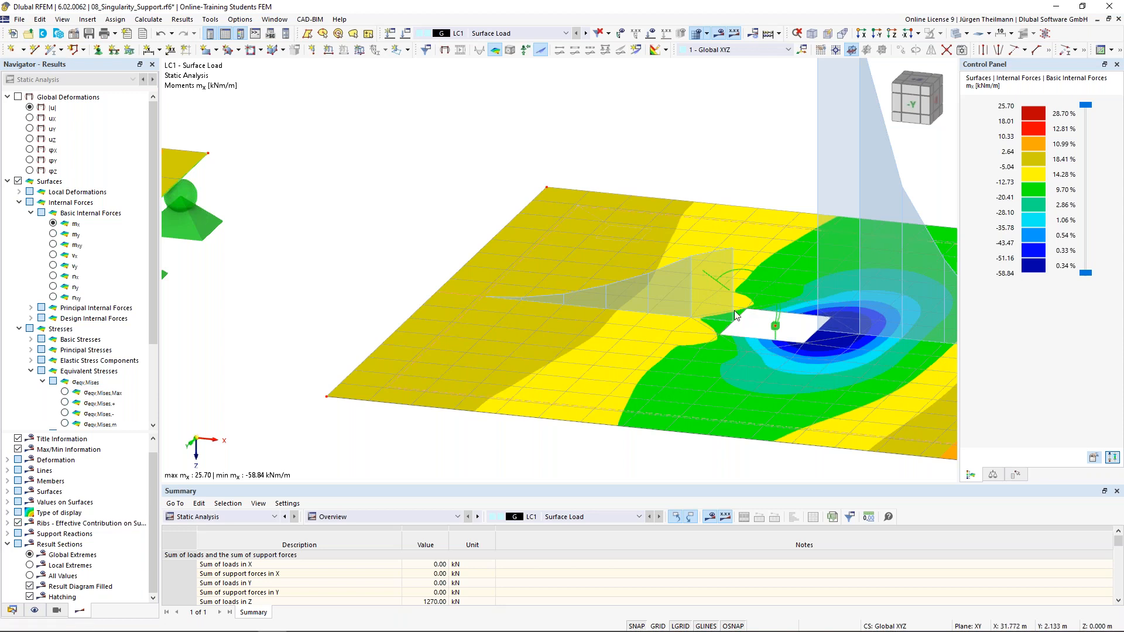
scroll(806, 319, down, 2)
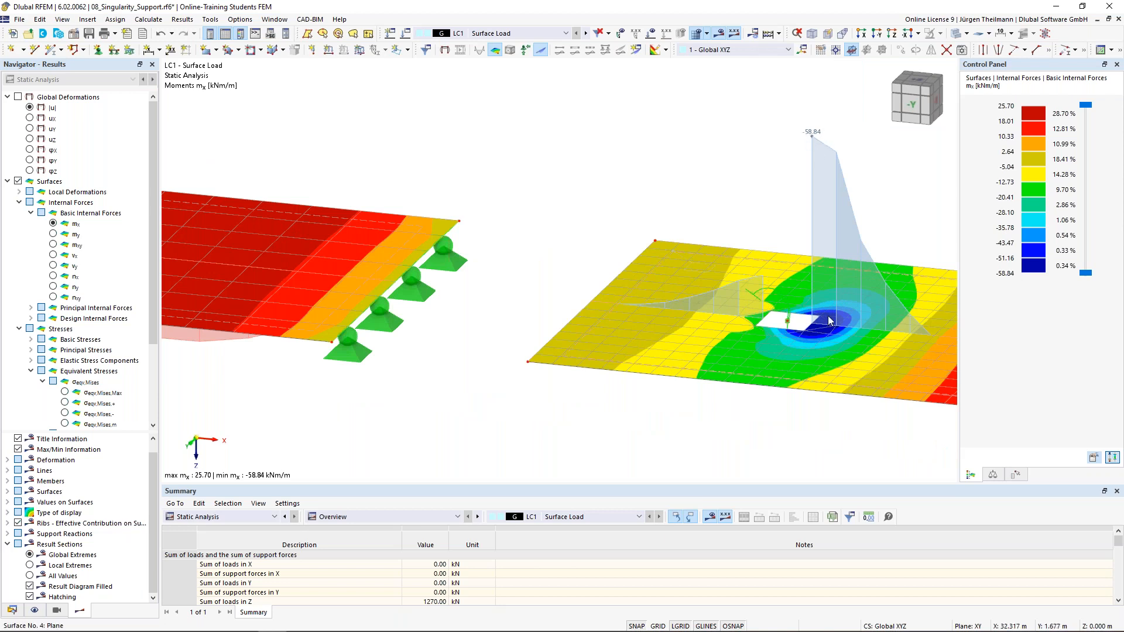
scroll(829, 320, down, 2)
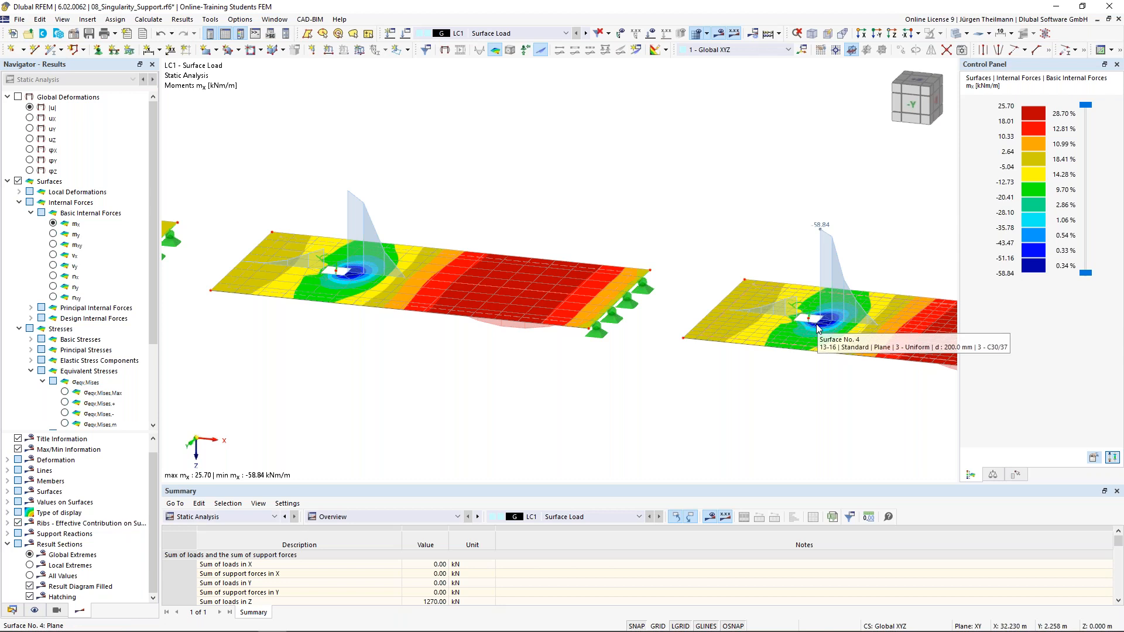
scroll(818, 328, down, 2)
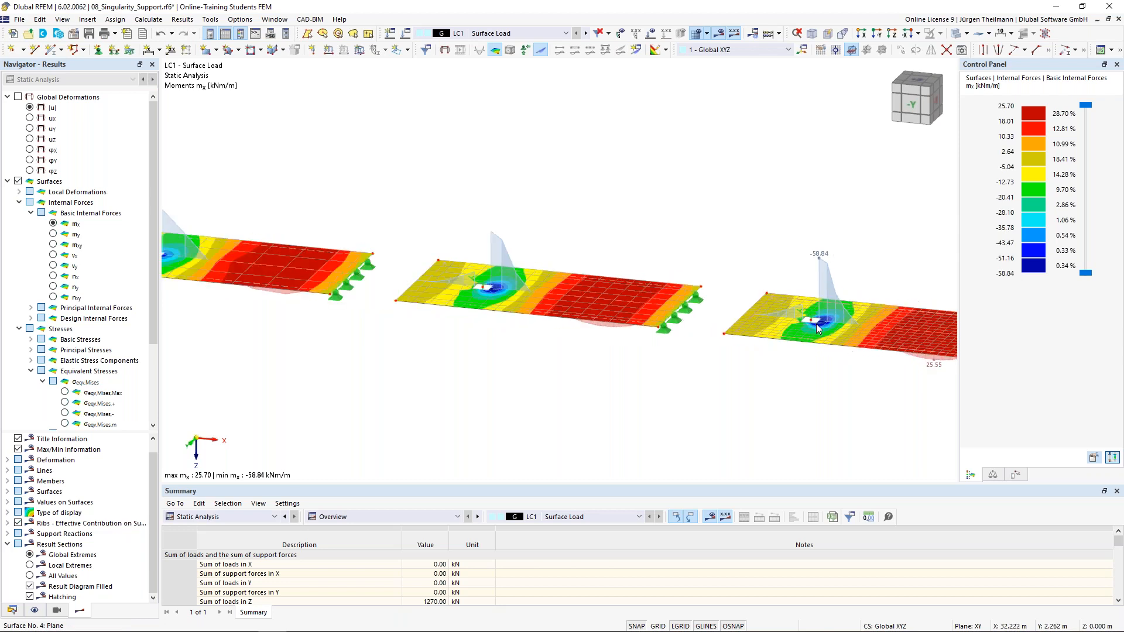
scroll(818, 328, down, 1)
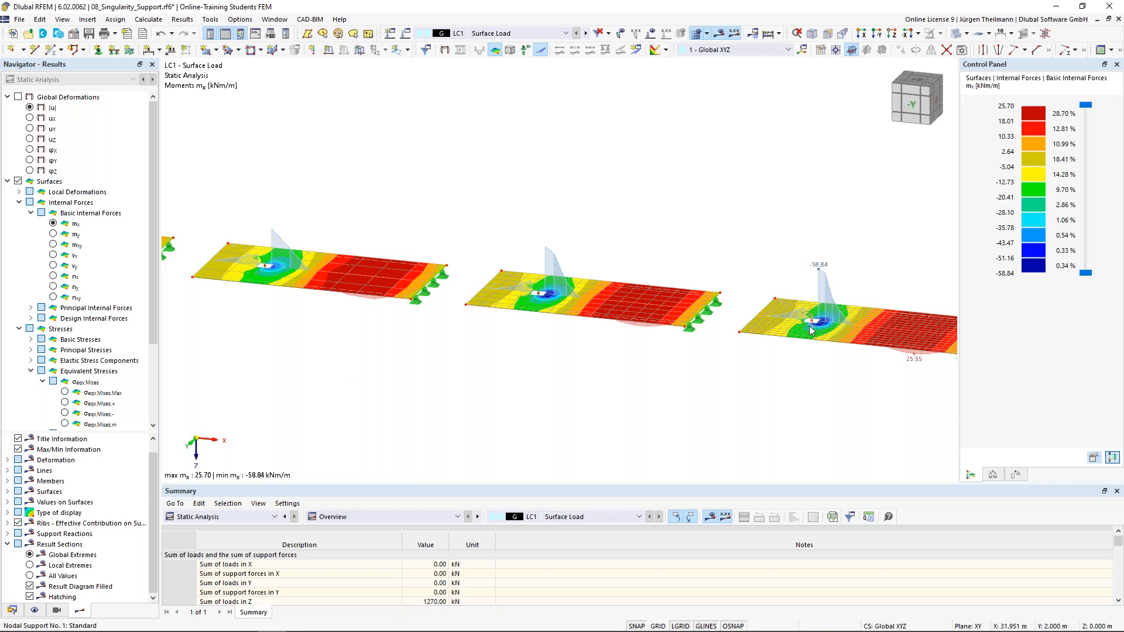
ctrl+middle_drag(819, 326, 788, 347)
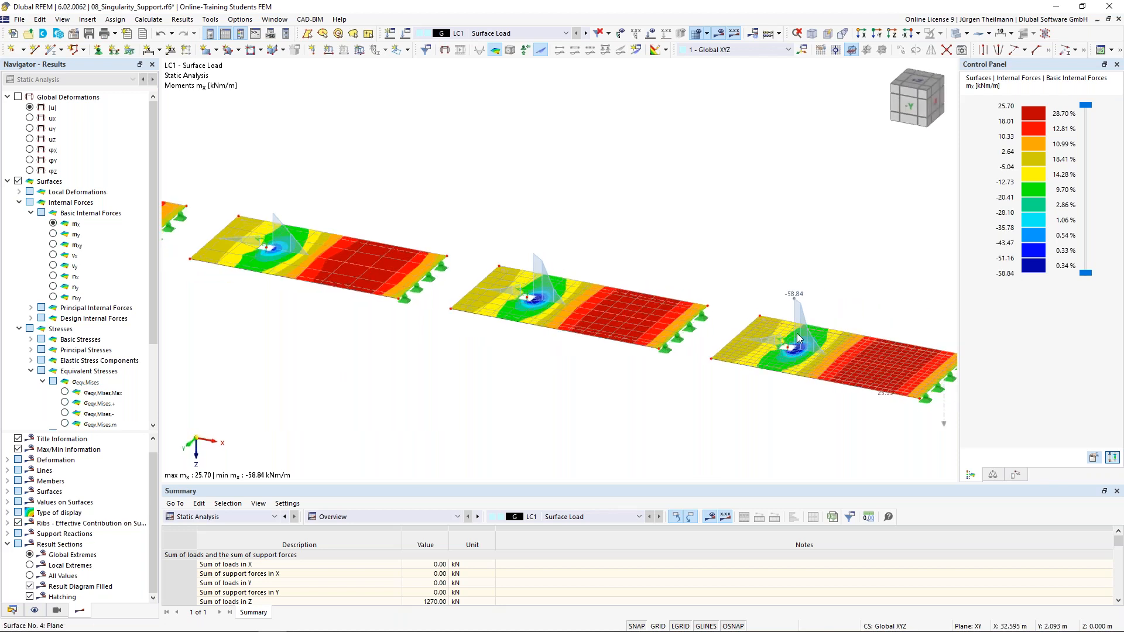
scroll(801, 347, up, 2)
scroll(803, 349, up, 3)
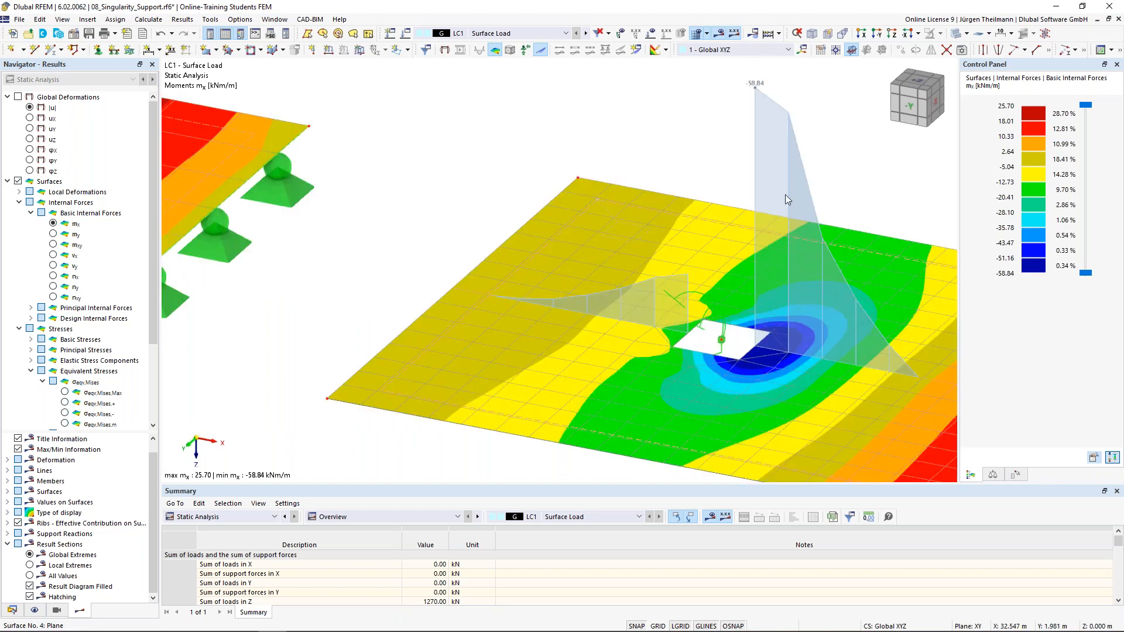
scroll(771, 113, down, 1)
scroll(771, 113, down, 1)
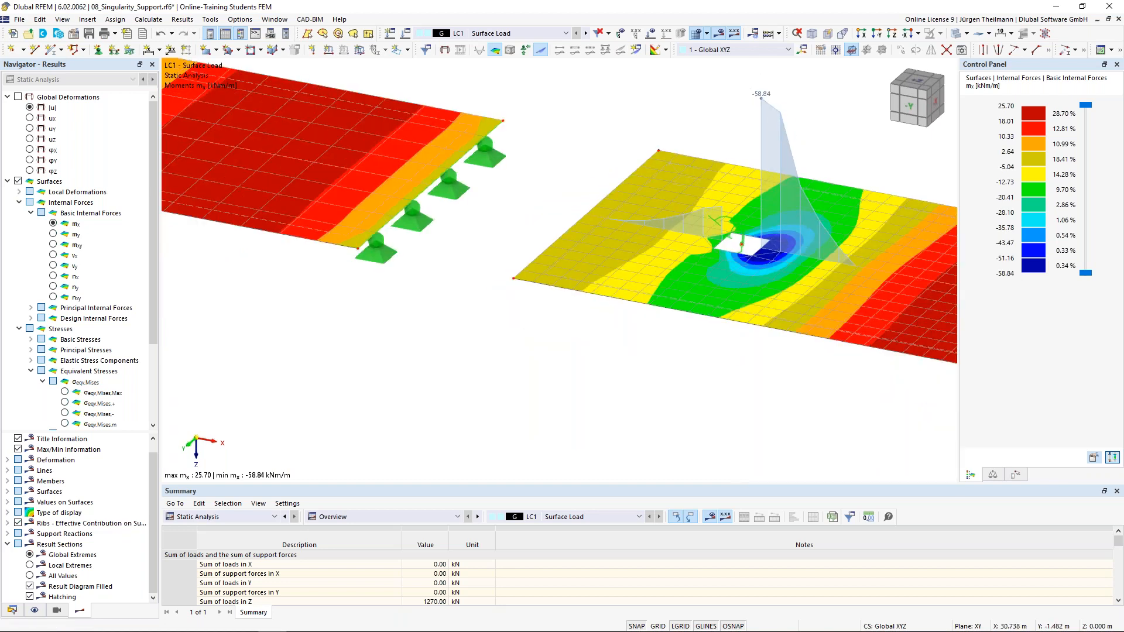
middle_drag(775, 241, 821, 343)
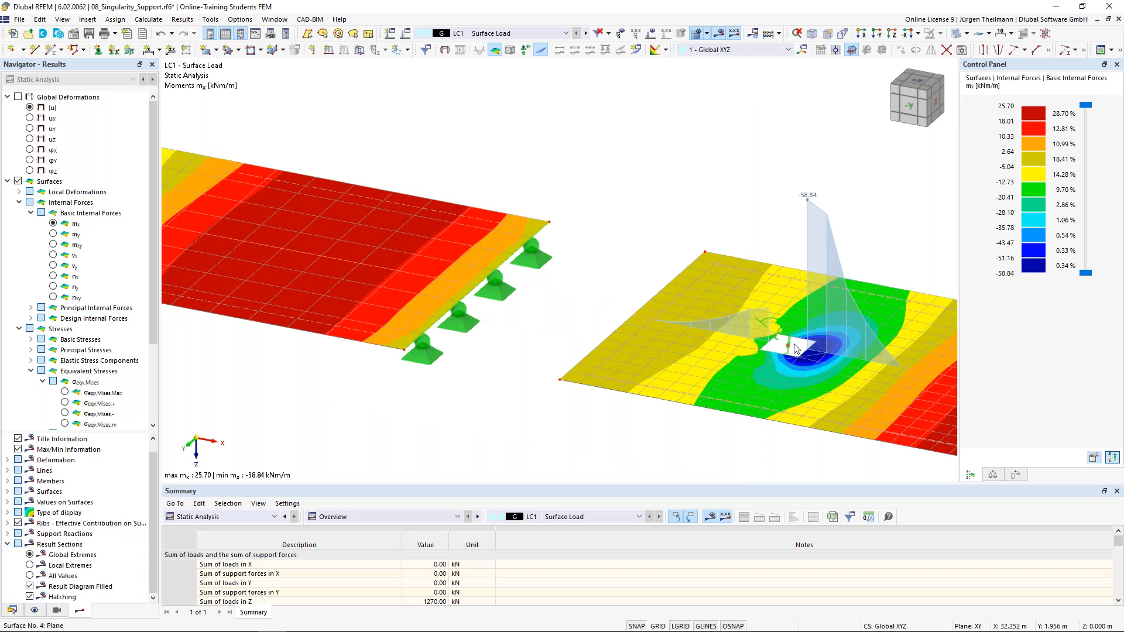
scroll(822, 351, down, 1)
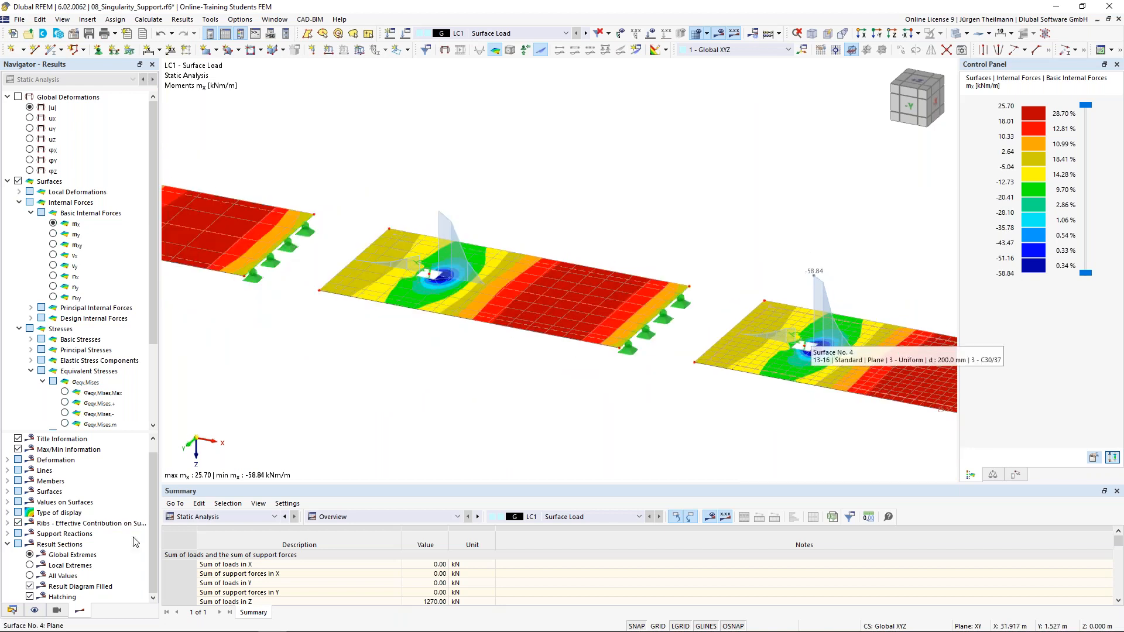
Show local extremes on the result sections and compare the mx peaks at the column supports of all four slabs.
click(29, 566)
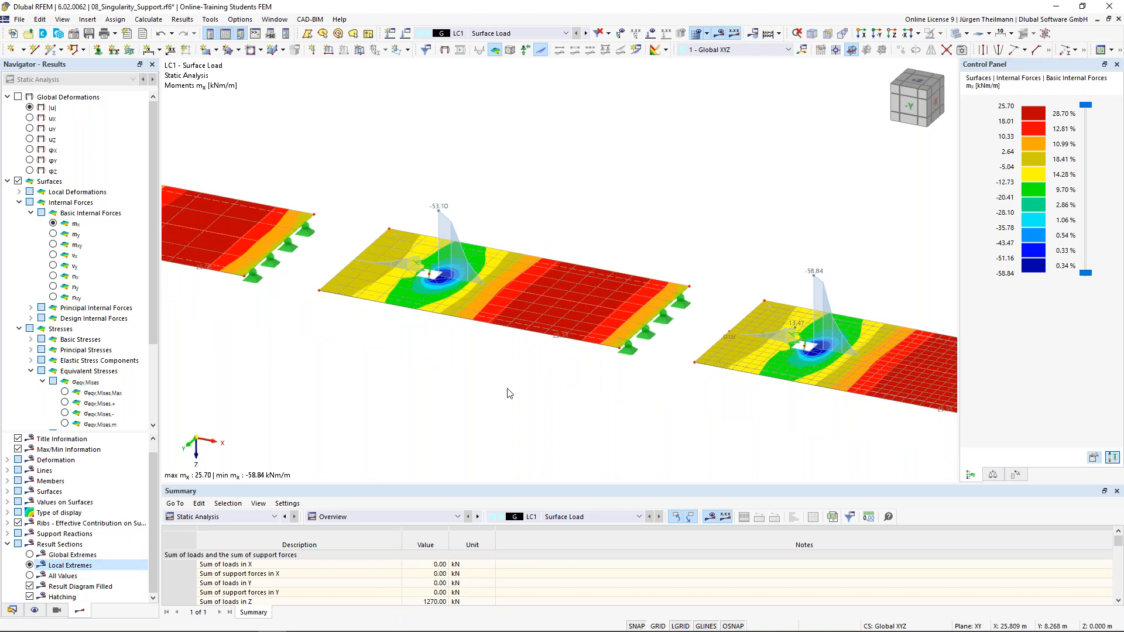
scroll(507, 389, down, 2)
scroll(573, 391, down, 2)
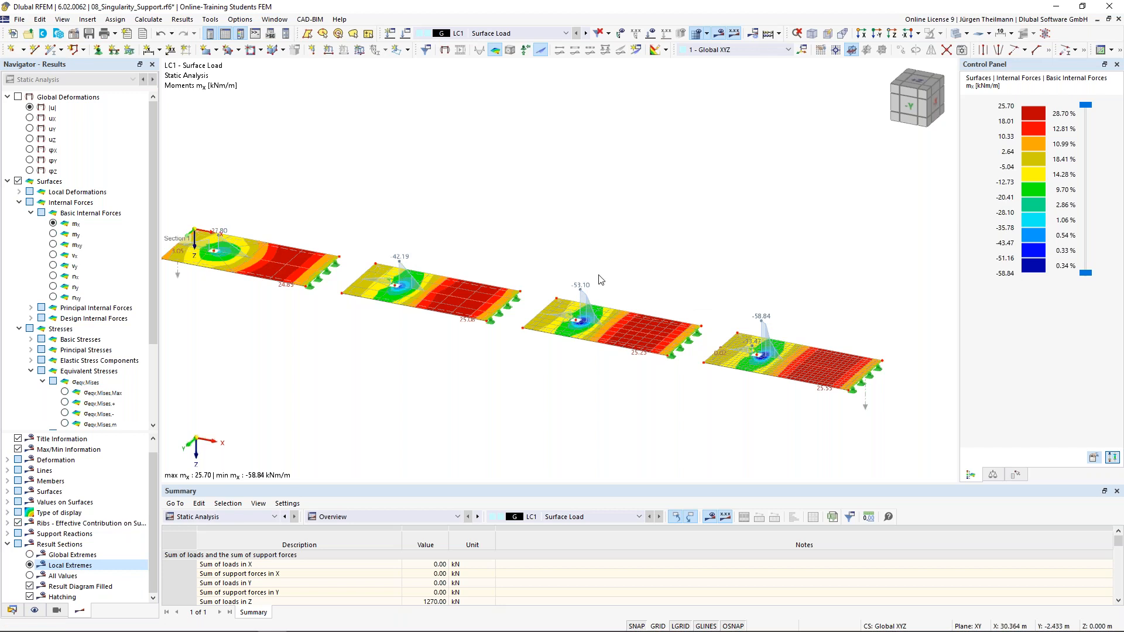
scroll(779, 322, up, 1)
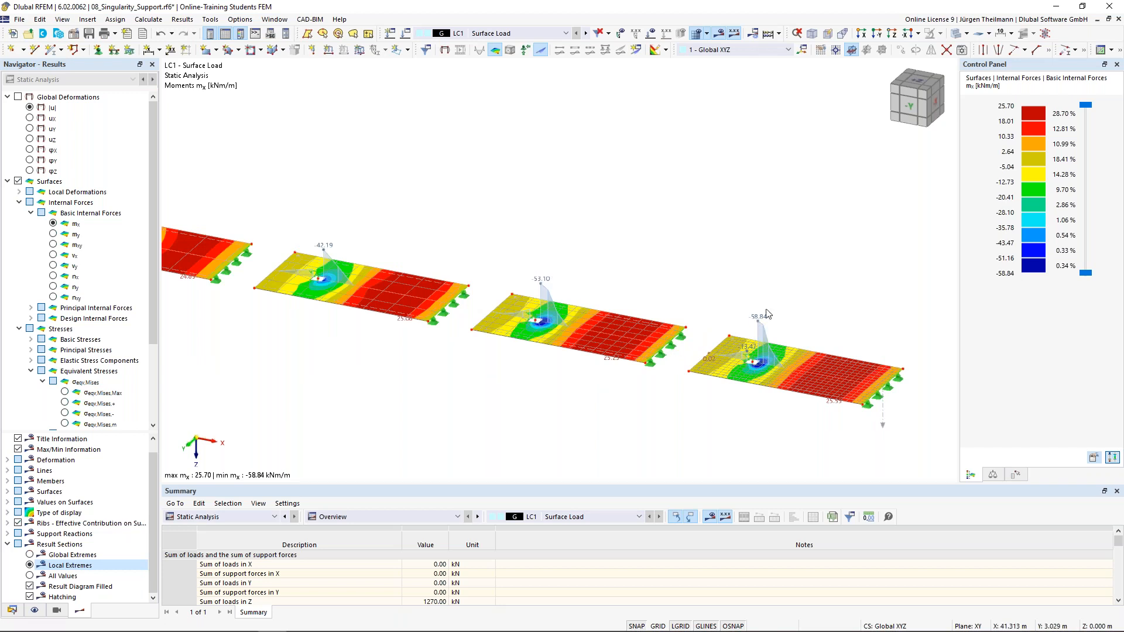
scroll(768, 365, up, 3)
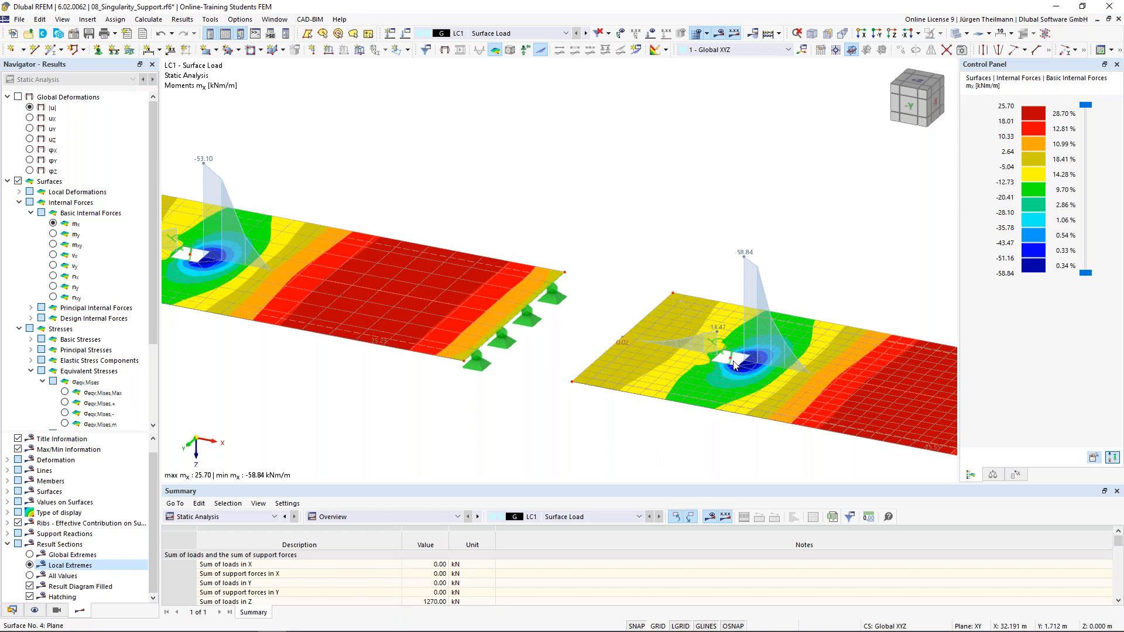
scroll(737, 363, up, 3)
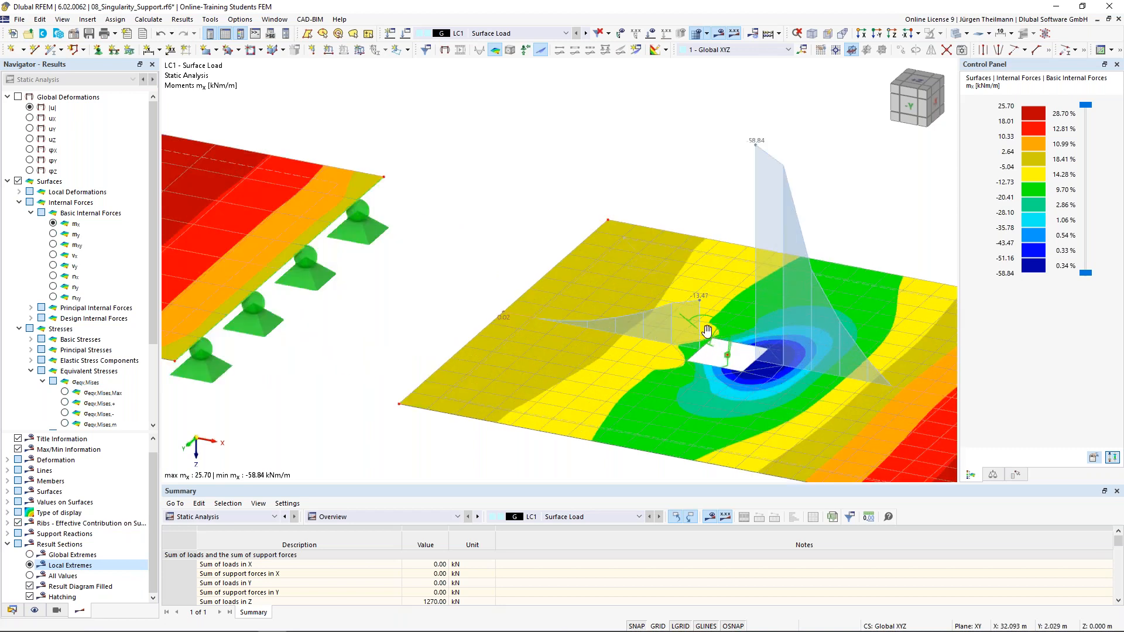
middle_drag(729, 359, 695, 328)
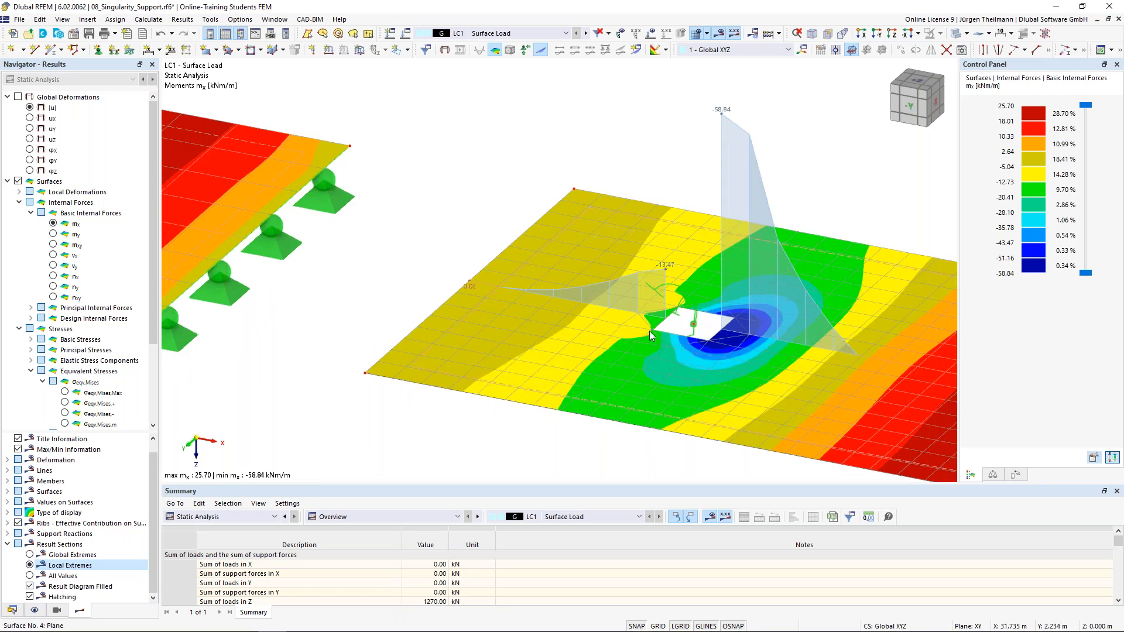
Add a new rectangular nodal mesh refinement to the column support node 15 on the third slab.
scroll(650, 329, down, 3)
scroll(650, 330, up, 3)
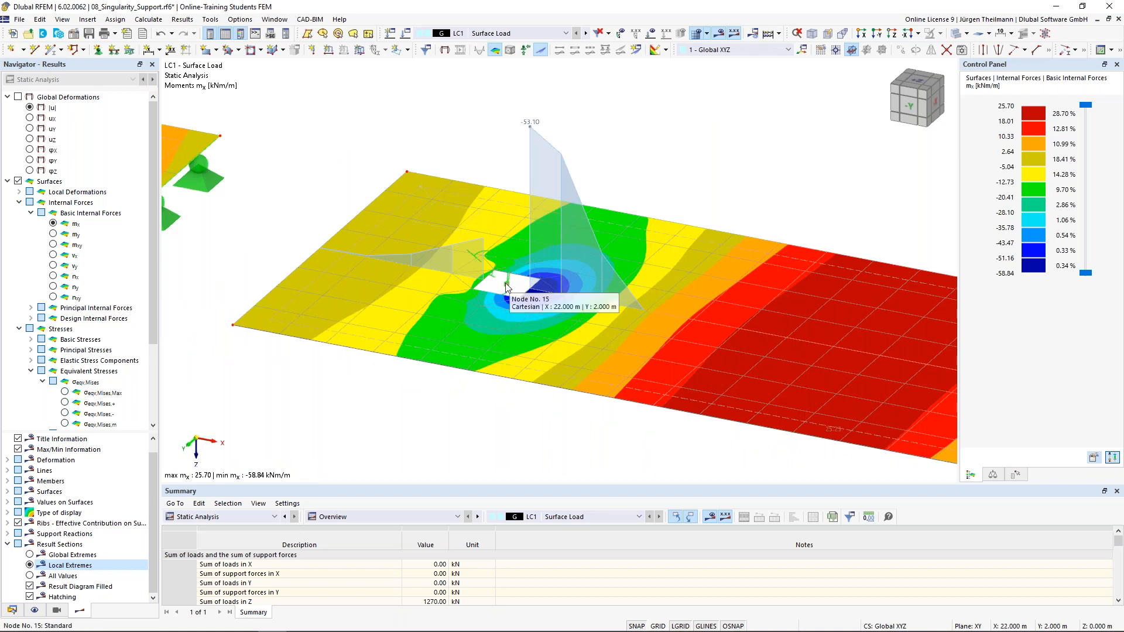
double_click(508, 286)
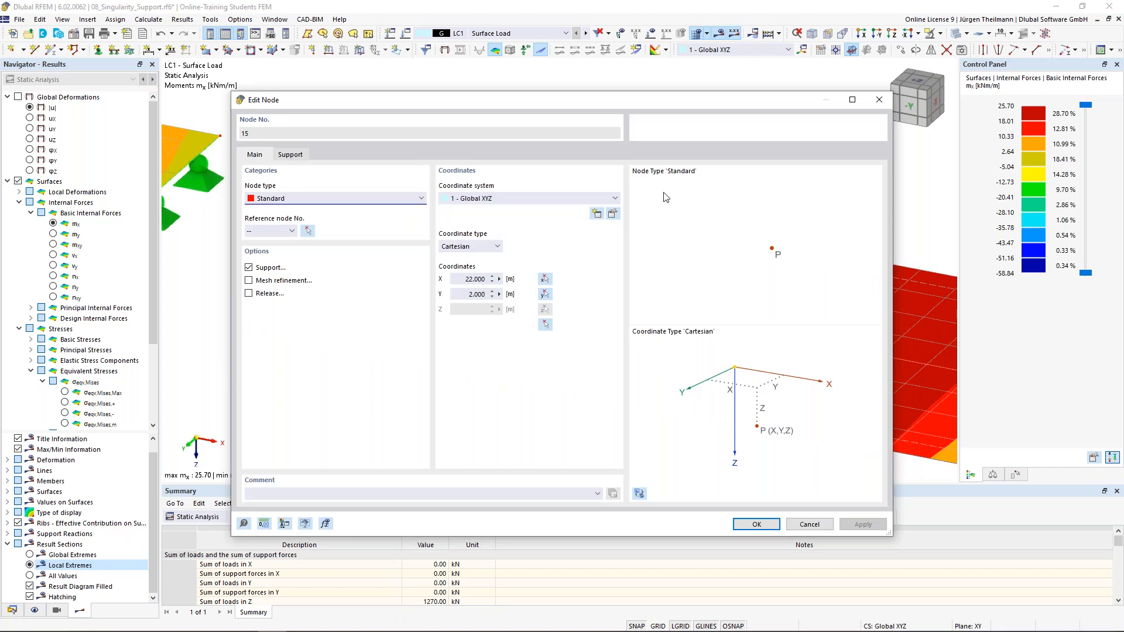
click(255, 281)
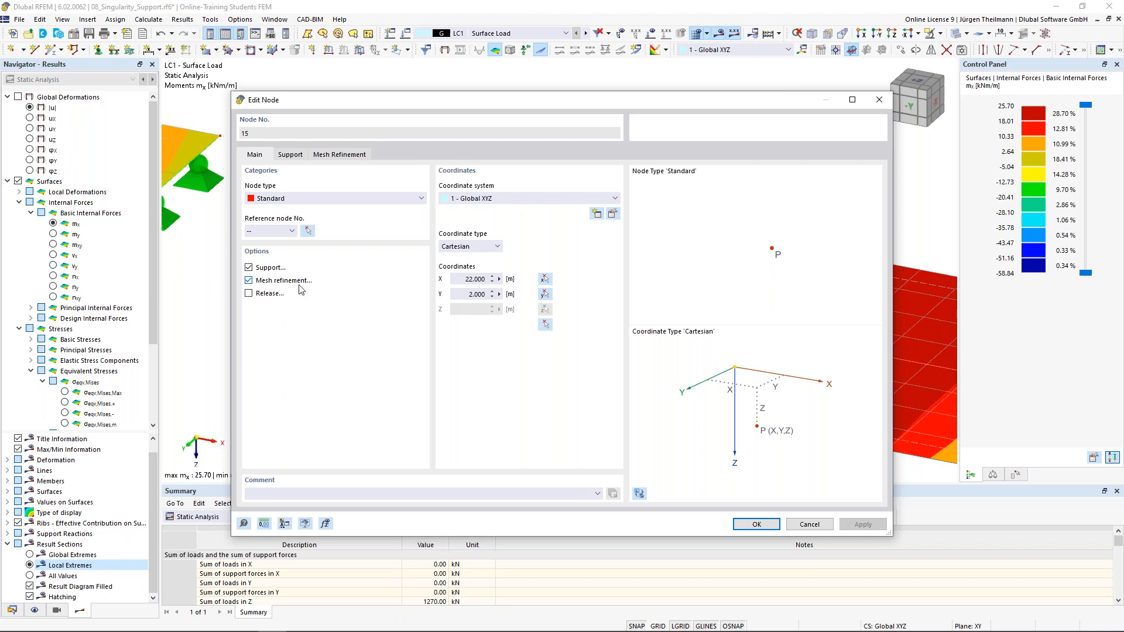
click(345, 157)
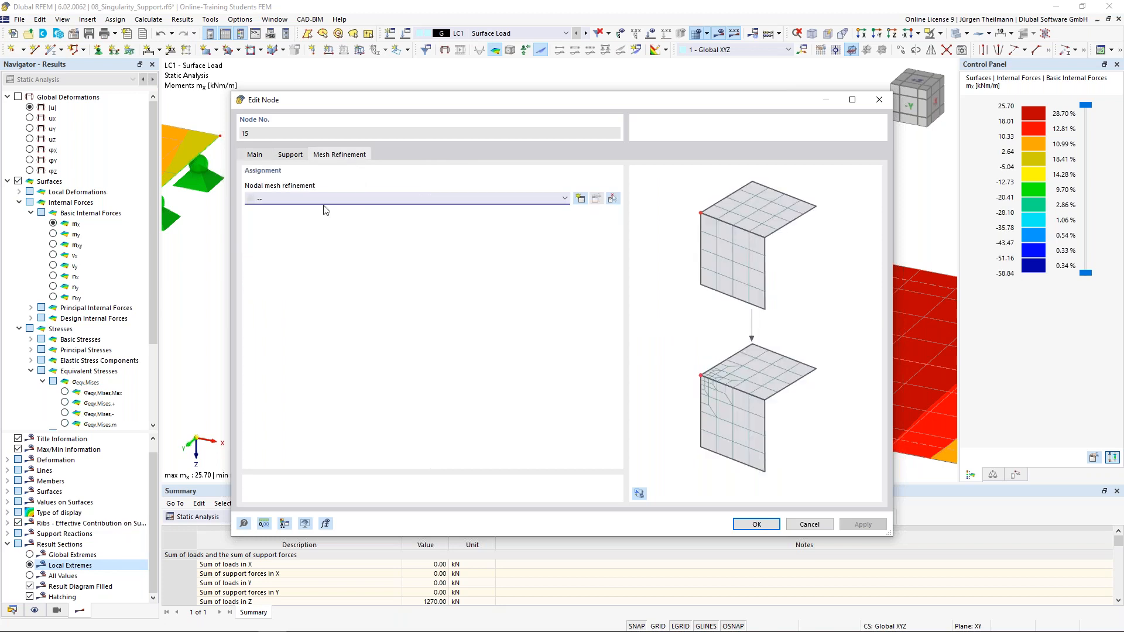
click(581, 199)
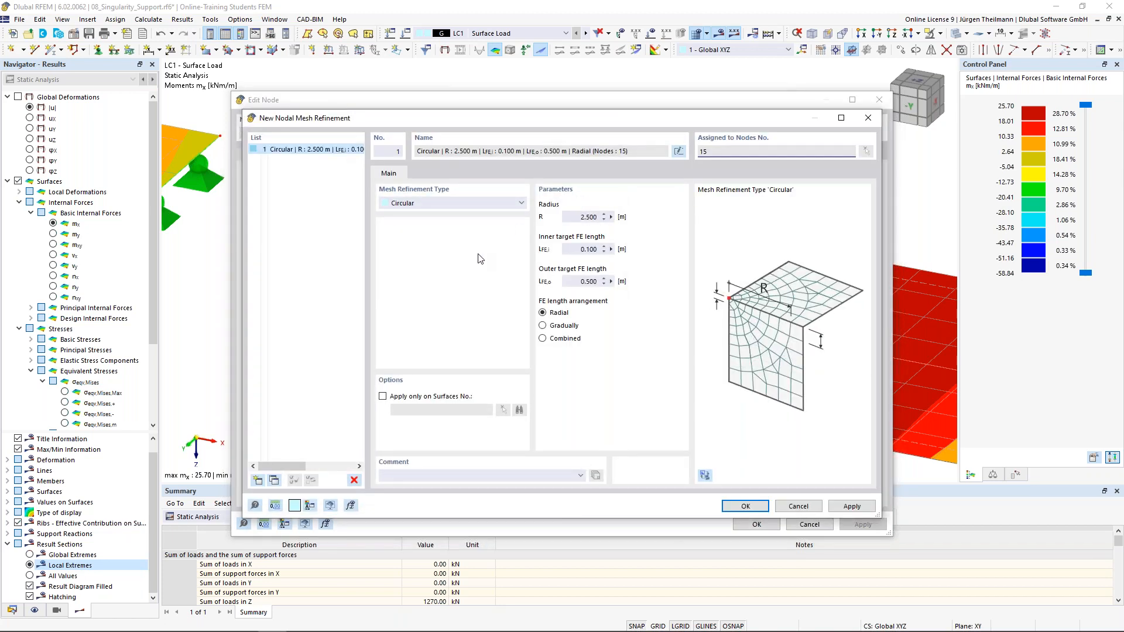
click(521, 203)
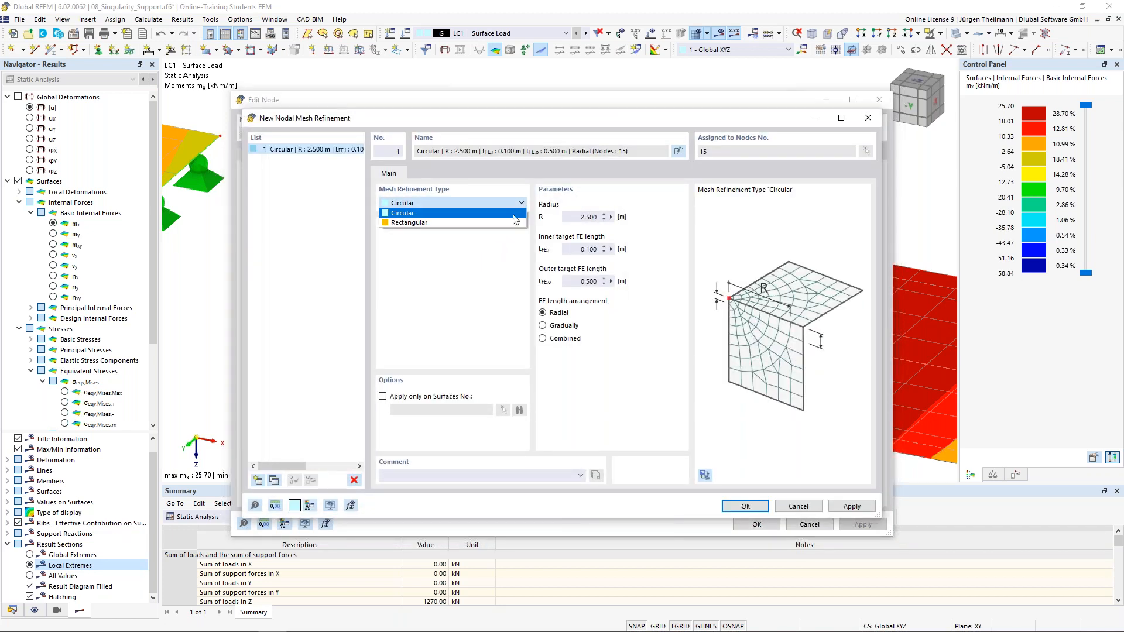
click(508, 226)
Set the mesh refinement's side length to 1 m, discard the old results and generate the FE mesh.
click(576, 216)
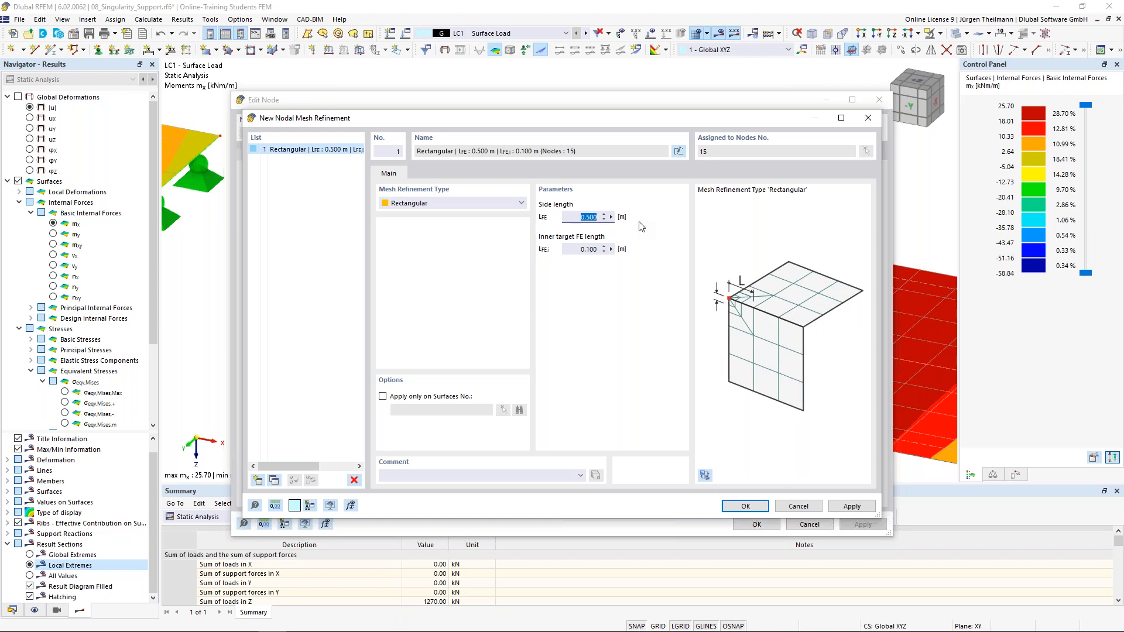
text(1)
key(Tab)
click(755, 507)
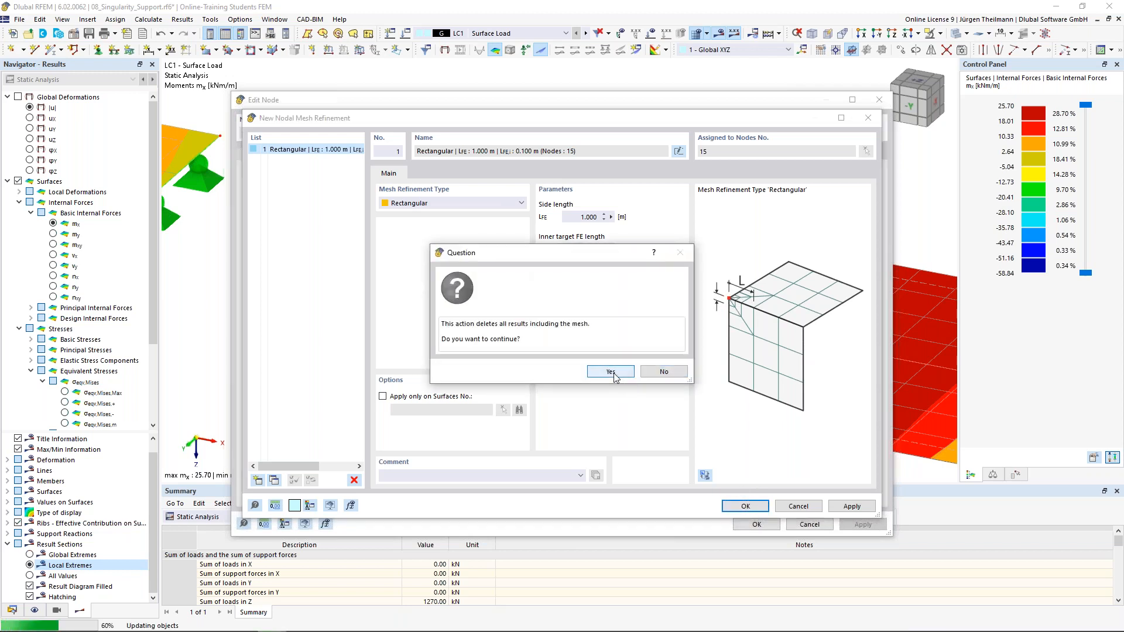
click(612, 373)
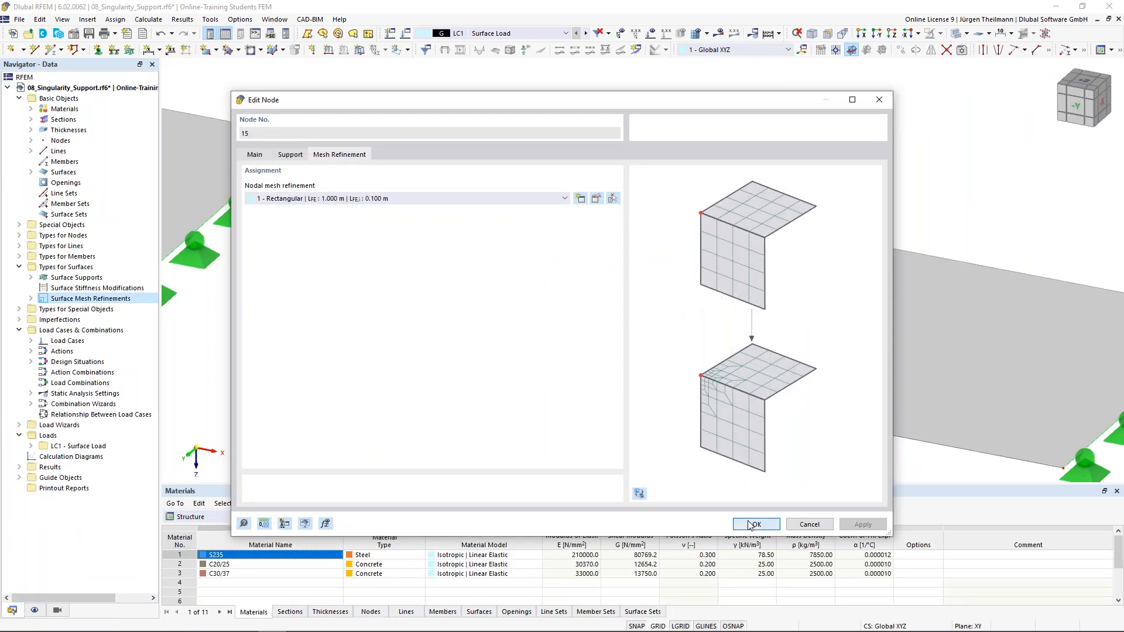
click(752, 525)
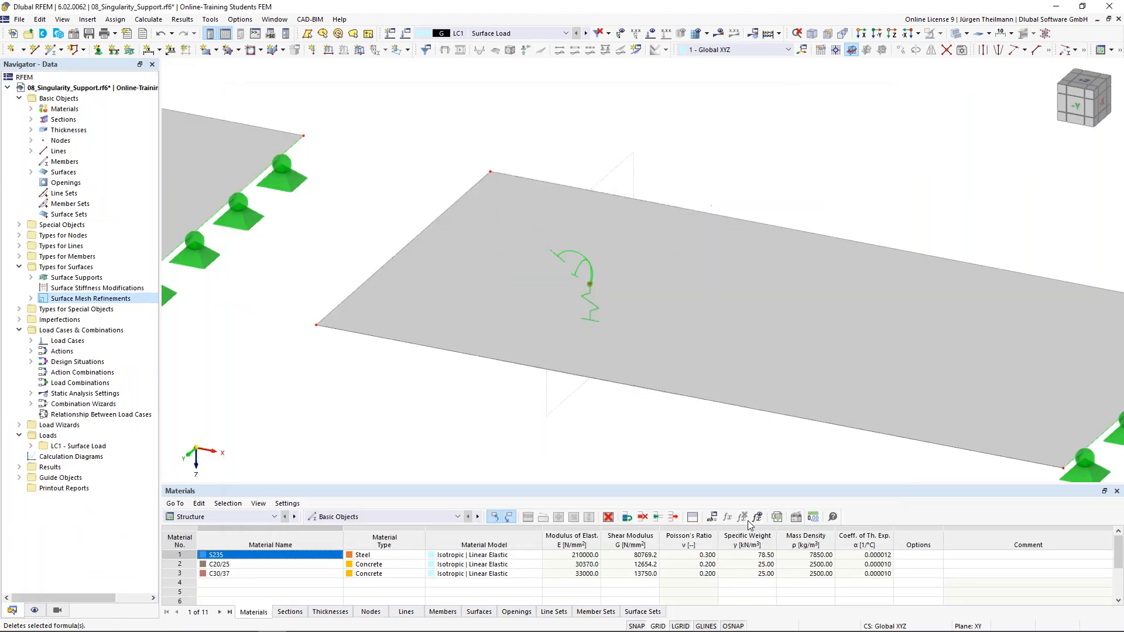
click(699, 37)
click(592, 375)
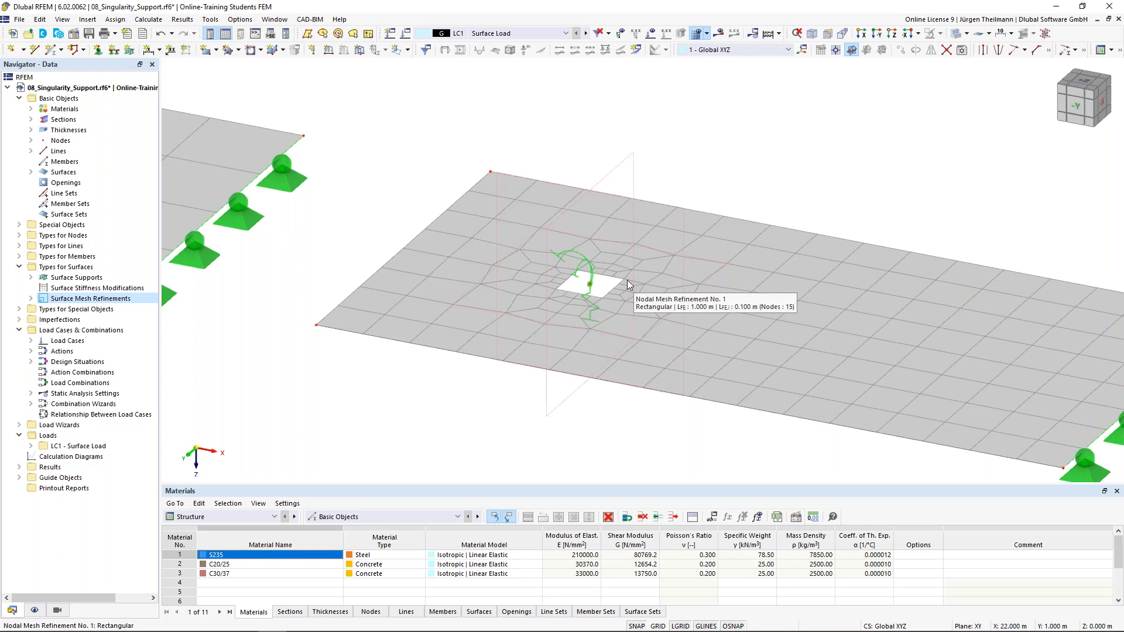
Create a new surface results adjustment and assign it to surface 3, the third slab.
click(19, 226)
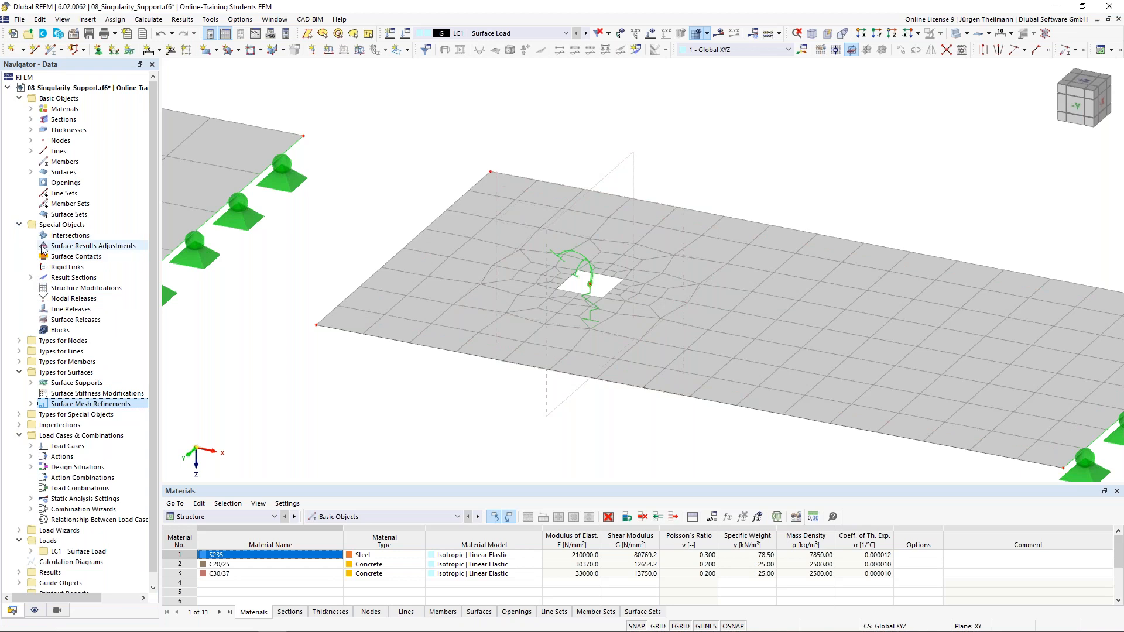
right_click(114, 251)
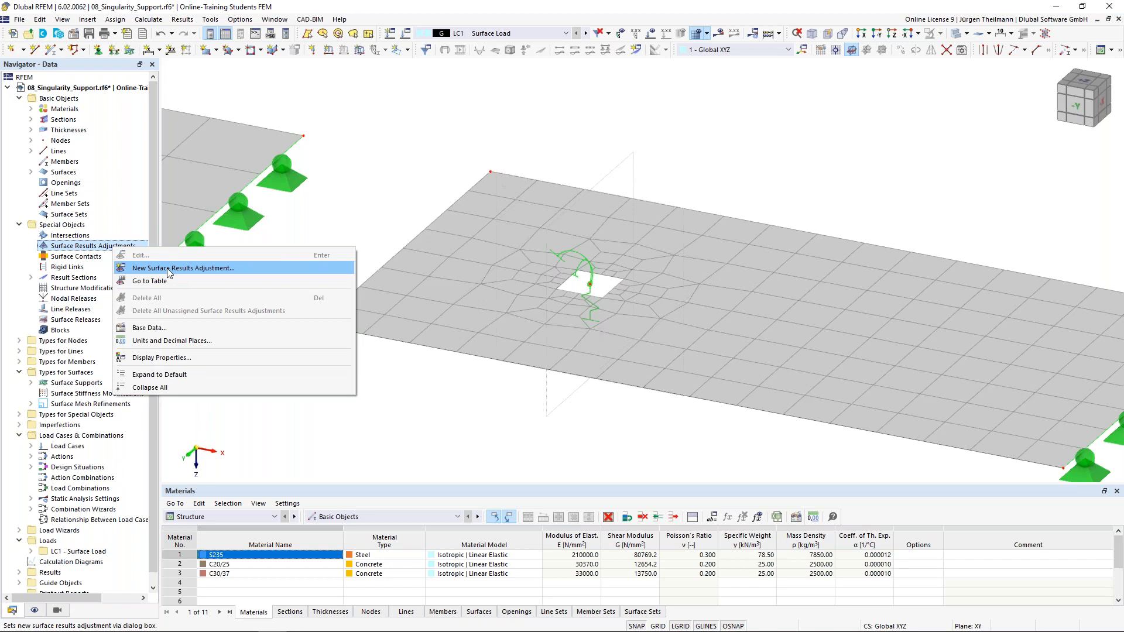
click(196, 268)
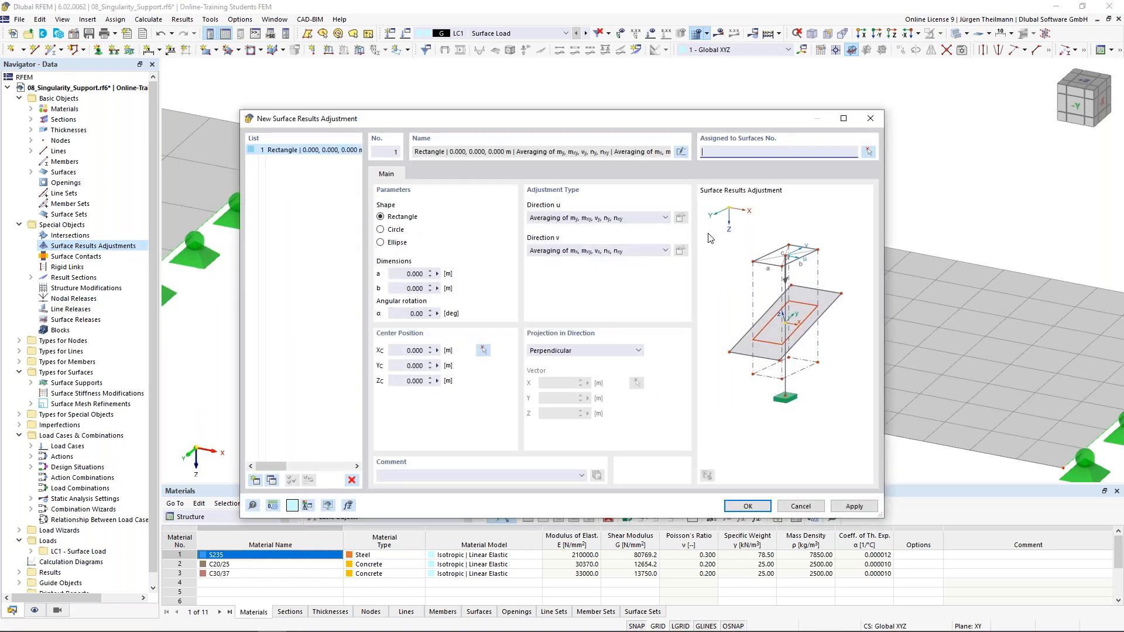
click(869, 152)
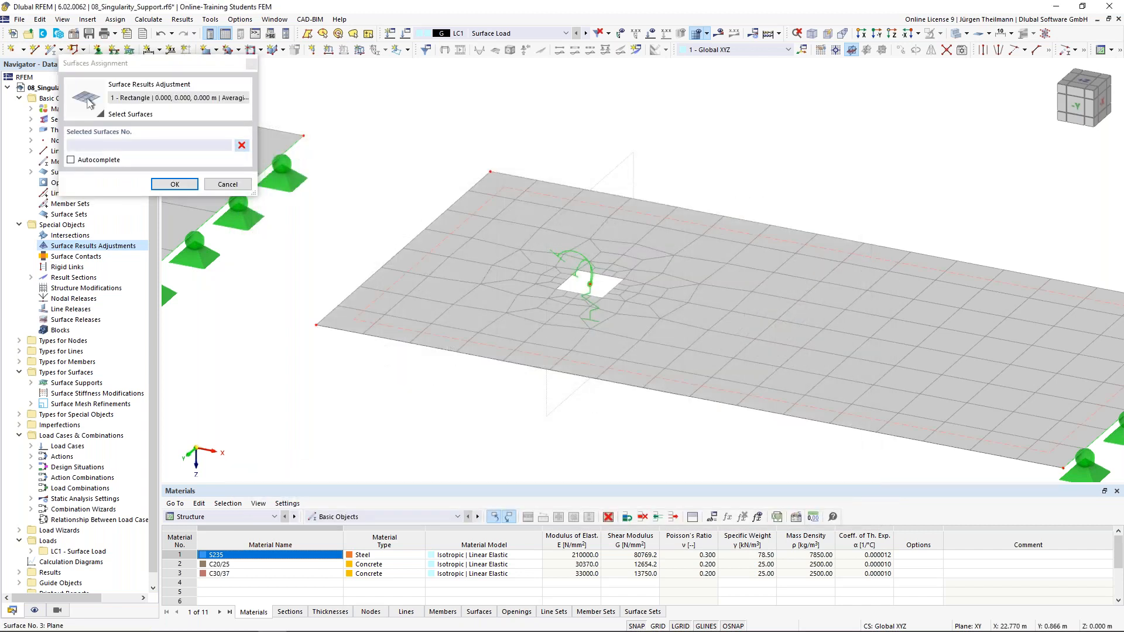
click(631, 251)
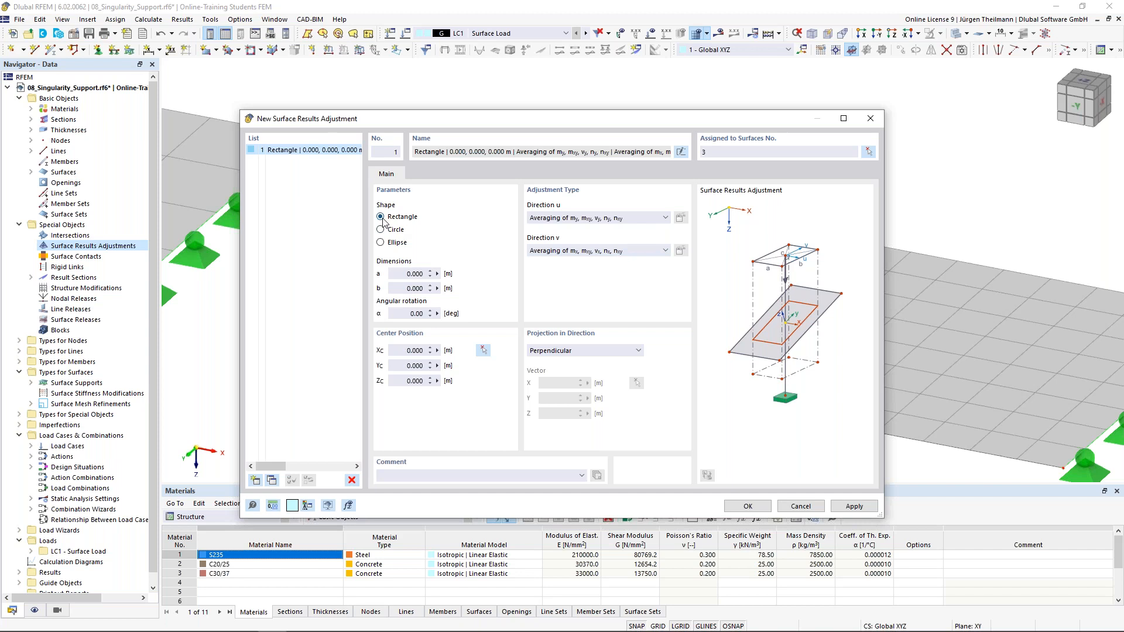
Set the adjustment area to a 1 by 1 m rectangle centred on support node 15 and recalculate LC1.
double_click(404, 274)
text(1)
key(Tab)
text(1)
key(Tab)
click(483, 351)
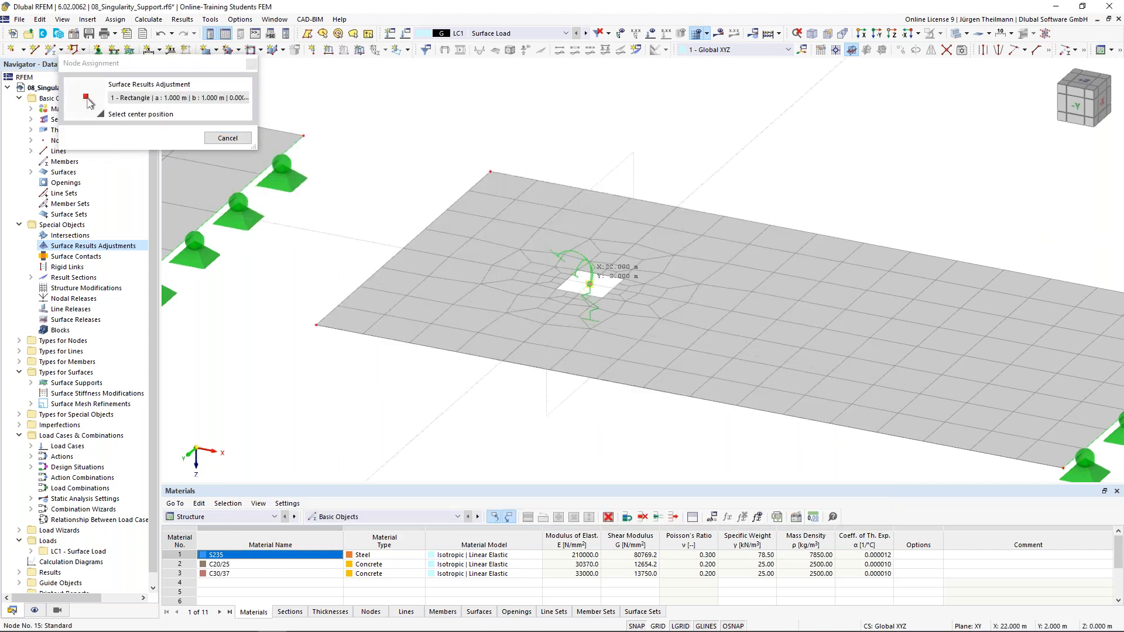
click(589, 285)
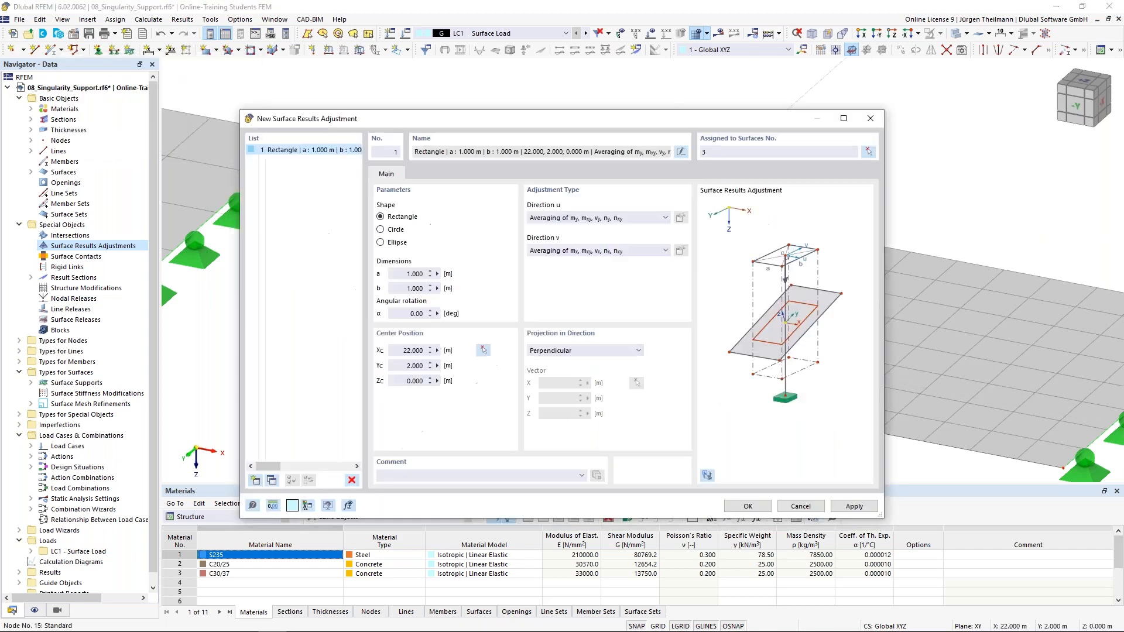
click(747, 507)
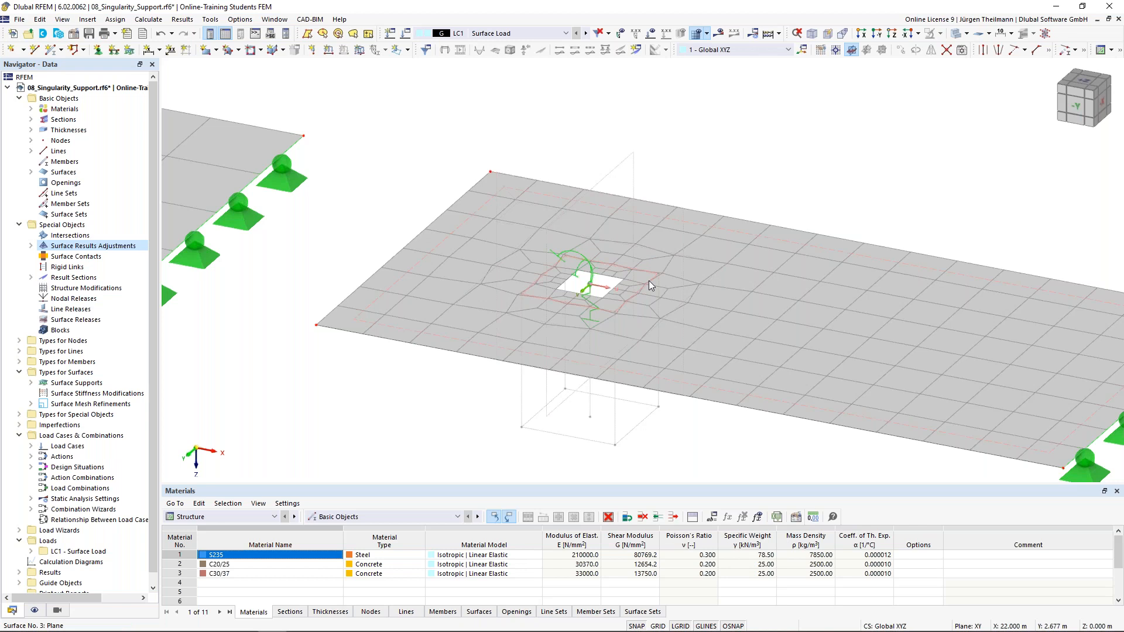
click(721, 37)
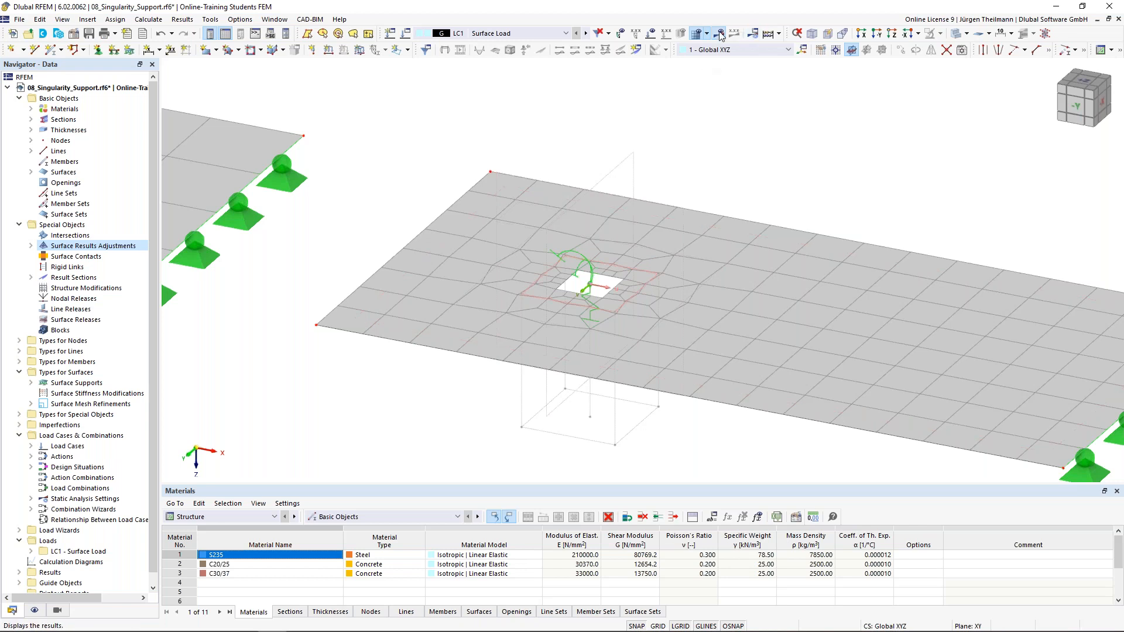
click(608, 369)
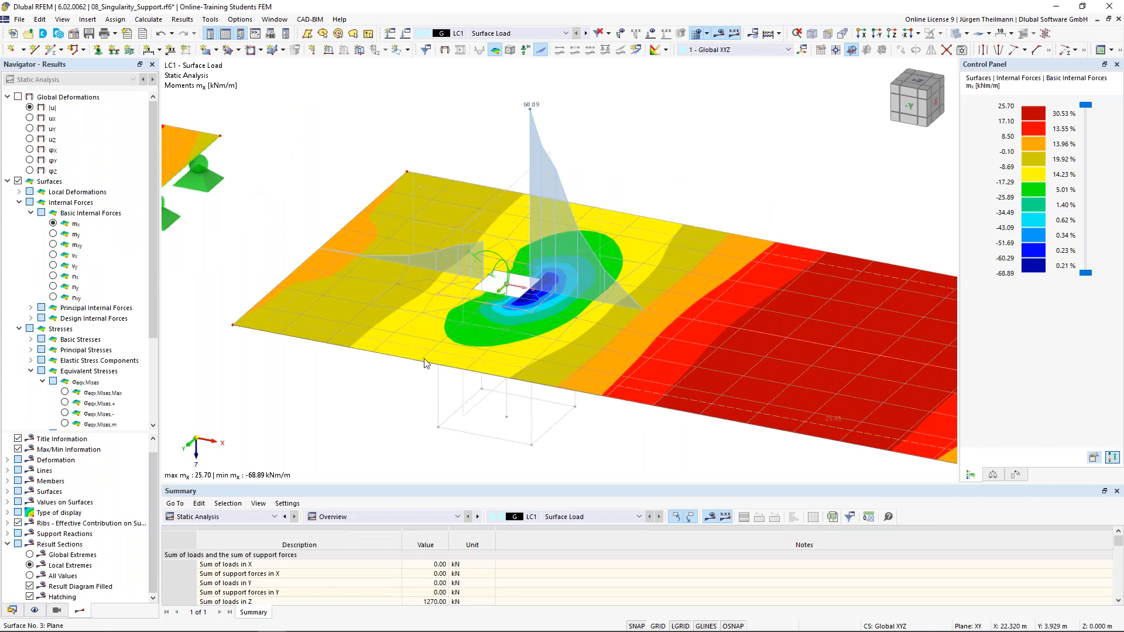
Examine the mx peak and section diagram at the third slab's refined support and compare it with the peaks of the other slabs.
scroll(425, 361, down, 2)
scroll(426, 361, down, 2)
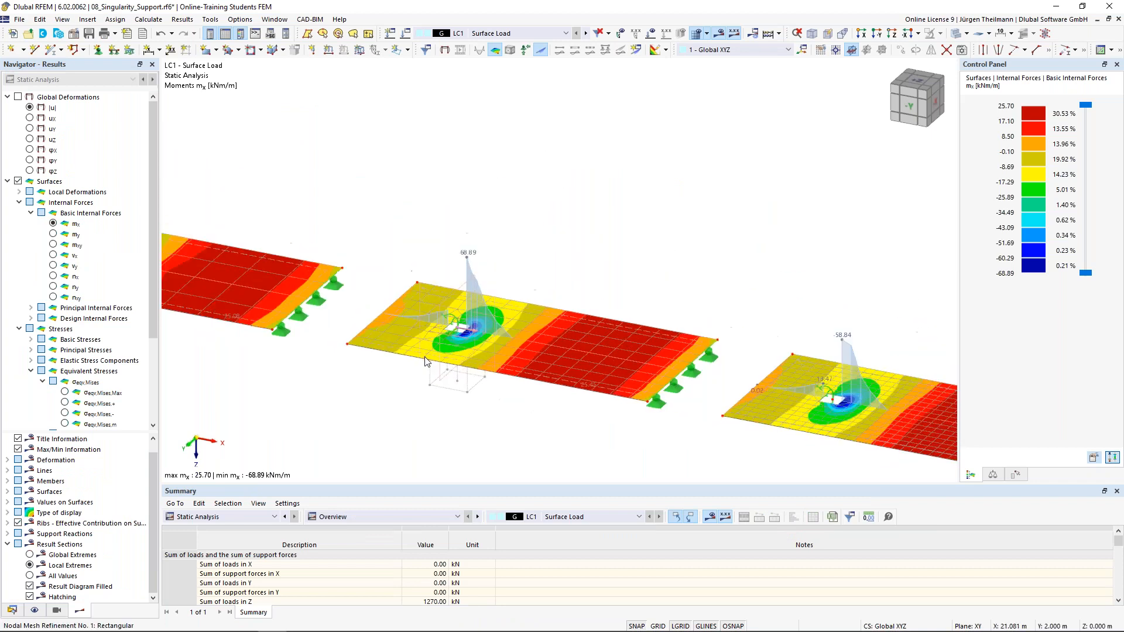
scroll(478, 332, up, 2)
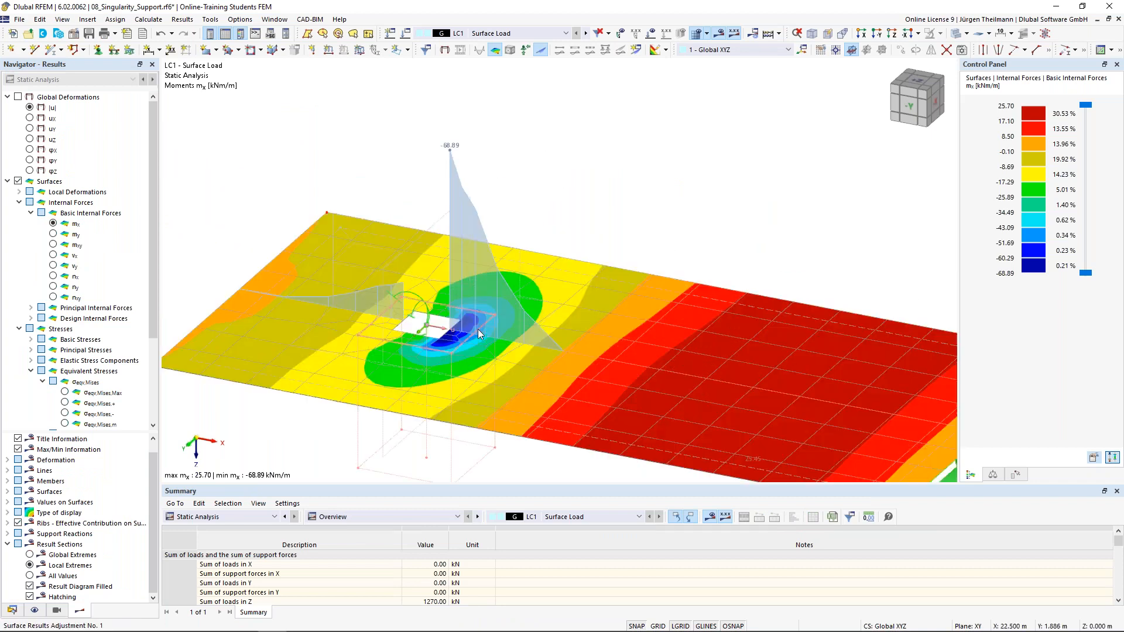
scroll(476, 331, up, 2)
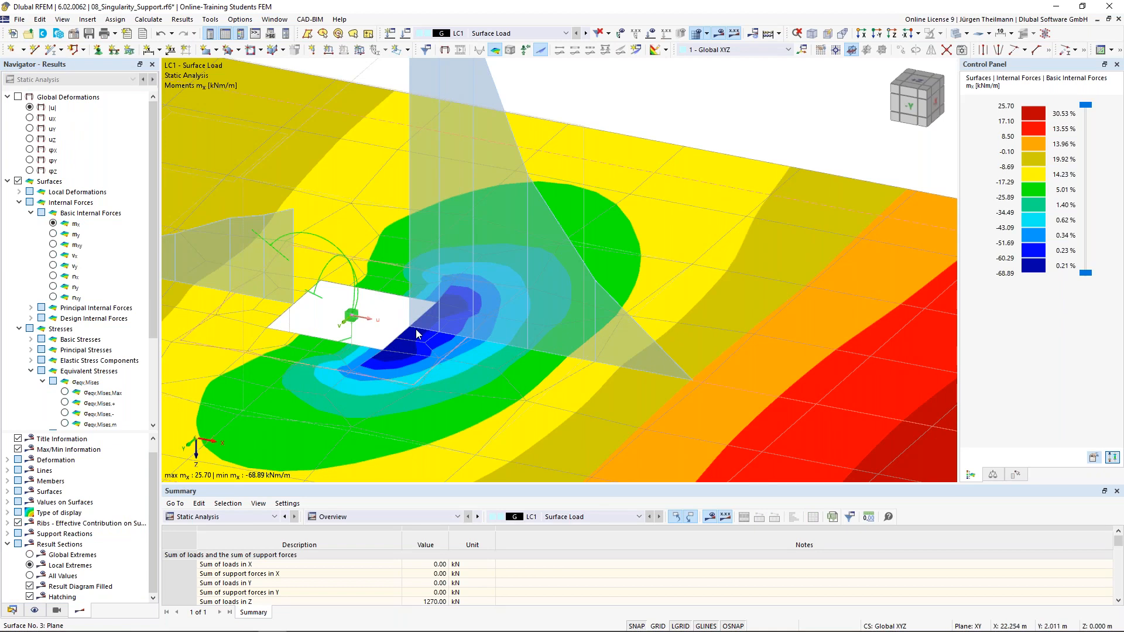
scroll(416, 332, down, 1)
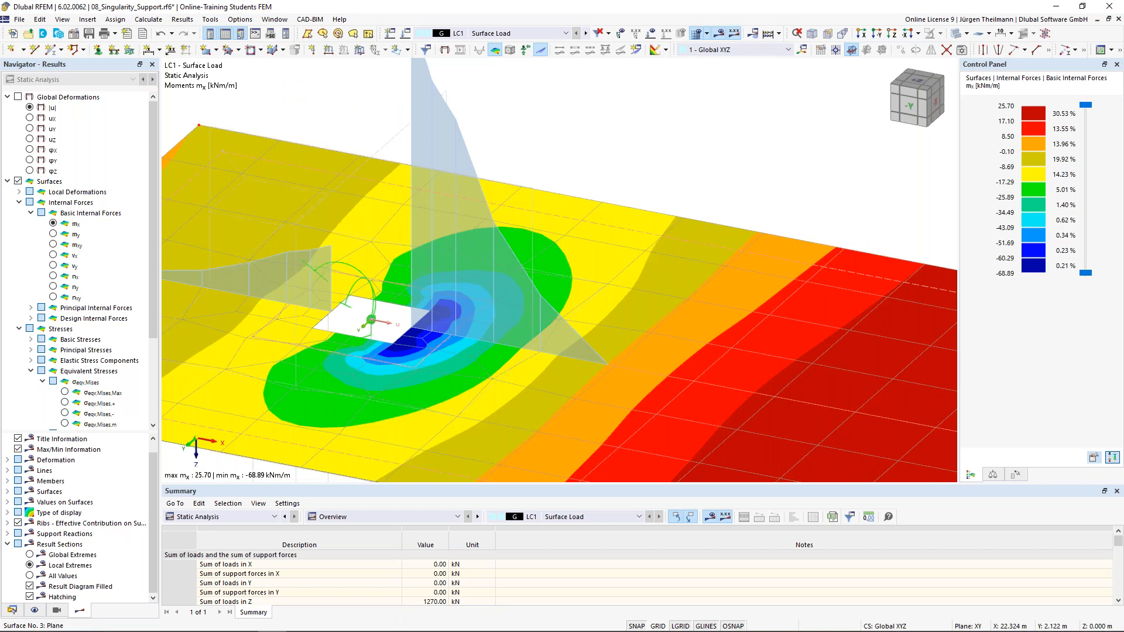
scroll(536, 318, down, 1)
scroll(529, 328, down, 1)
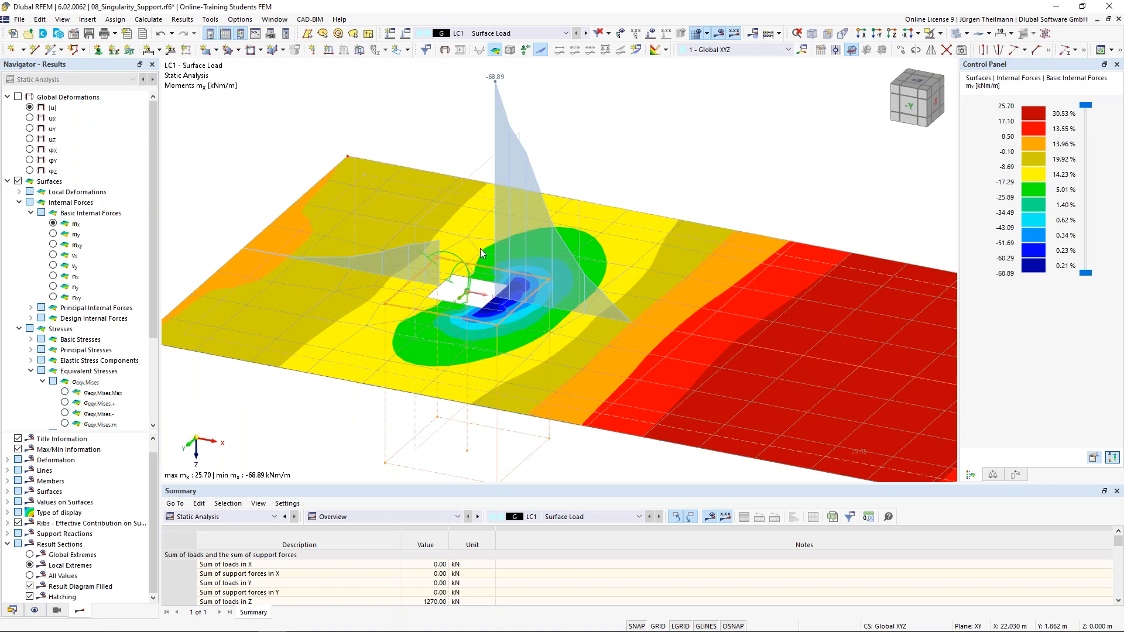
scroll(491, 212, down, 3)
scroll(490, 210, down, 2)
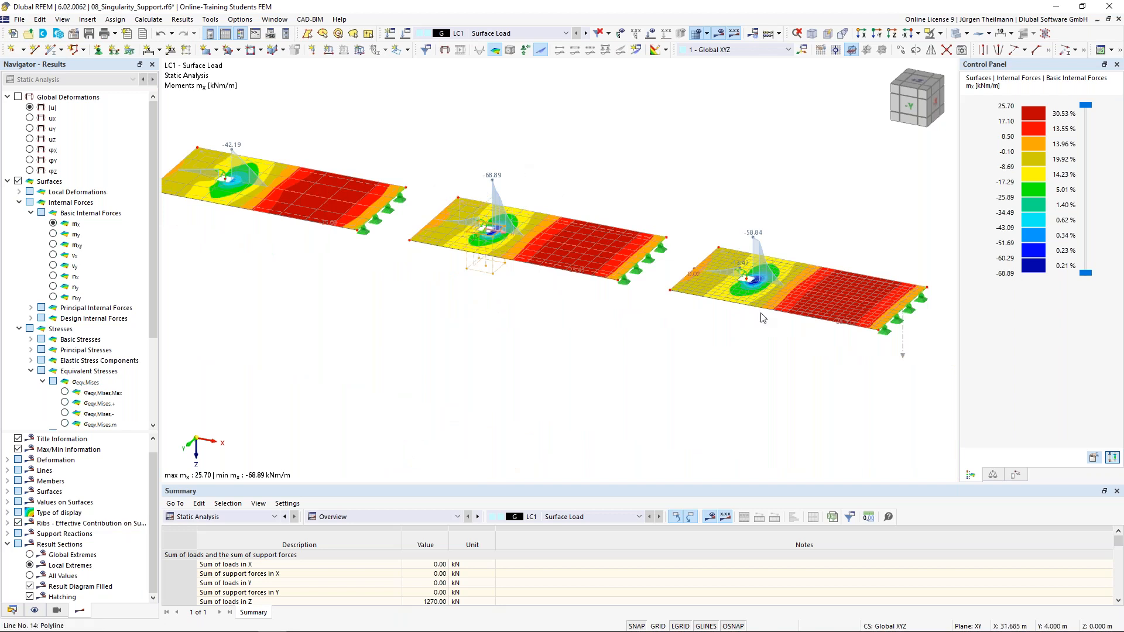
scroll(778, 280, up, 5)
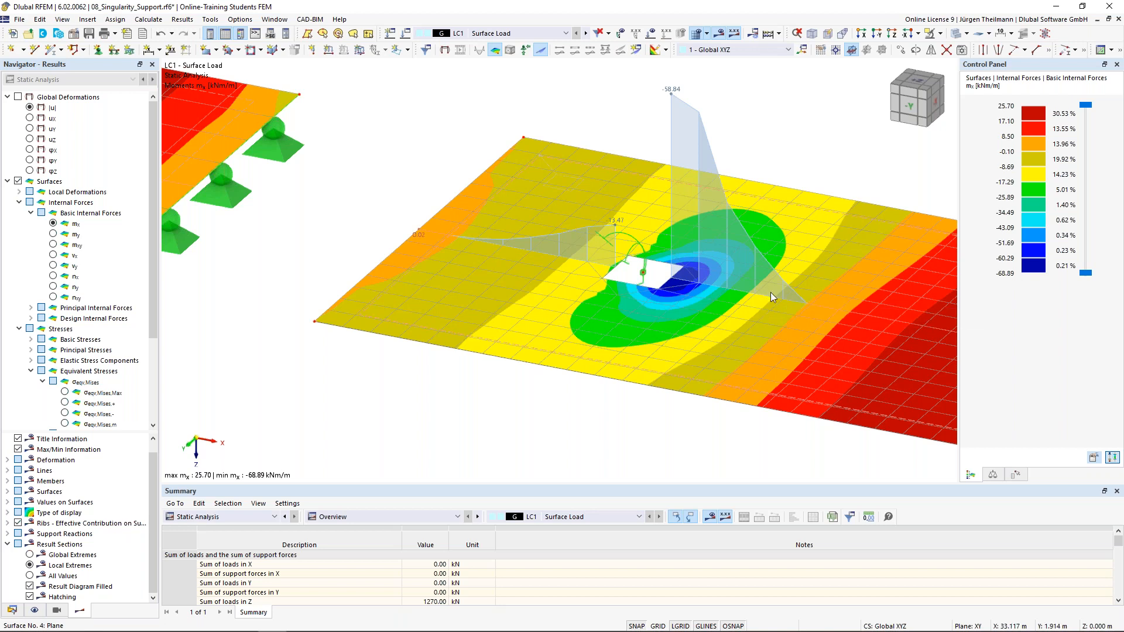
scroll(770, 293, down, 5)
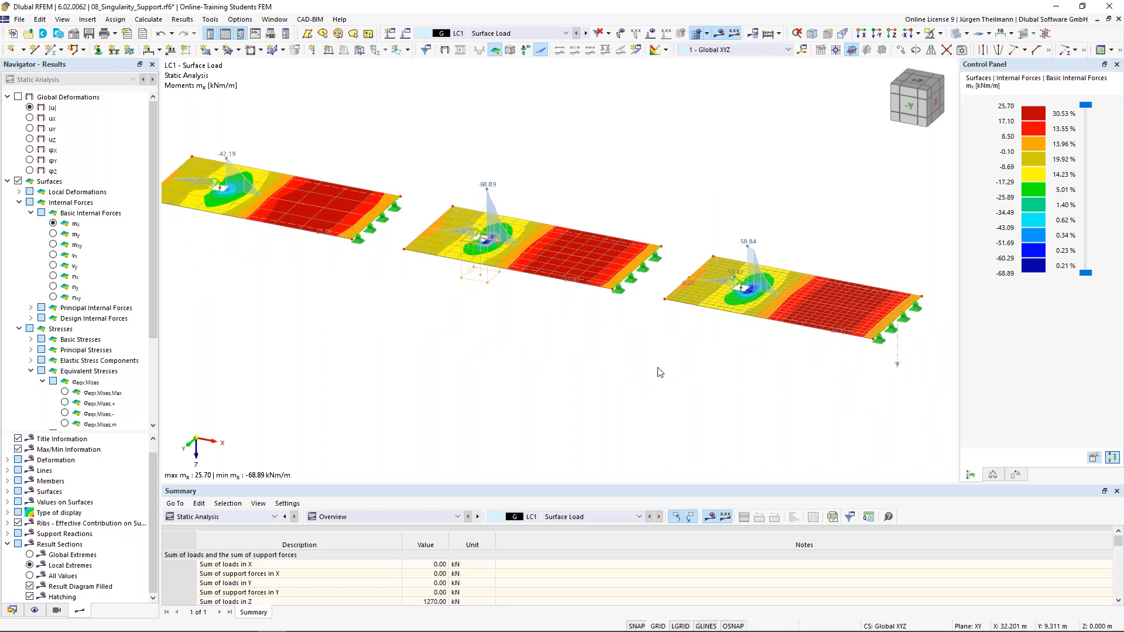
scroll(660, 372, down, 2)
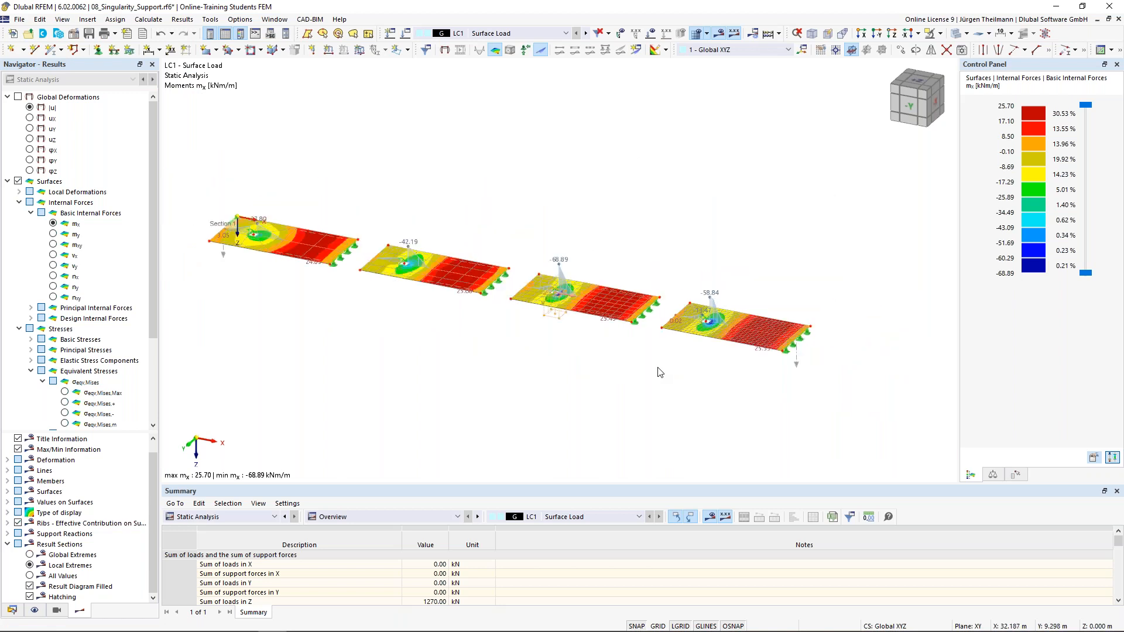
Undo the surface results adjustment and the nodal mesh refinement, discarding the results, and recalculate LC1.
click(172, 34)
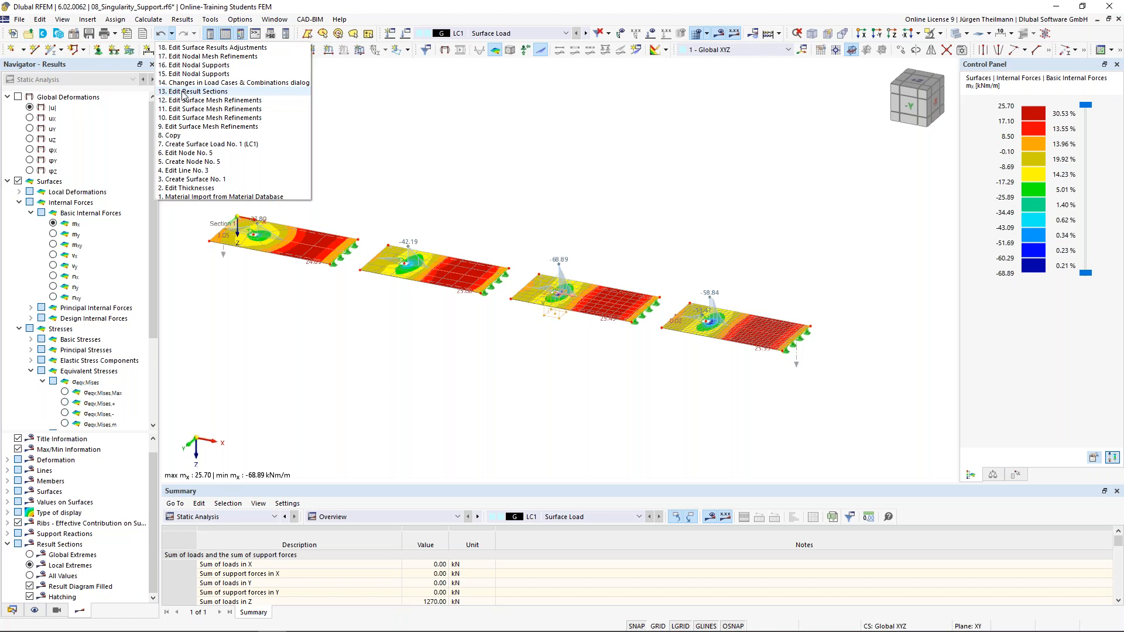
click(184, 56)
click(626, 373)
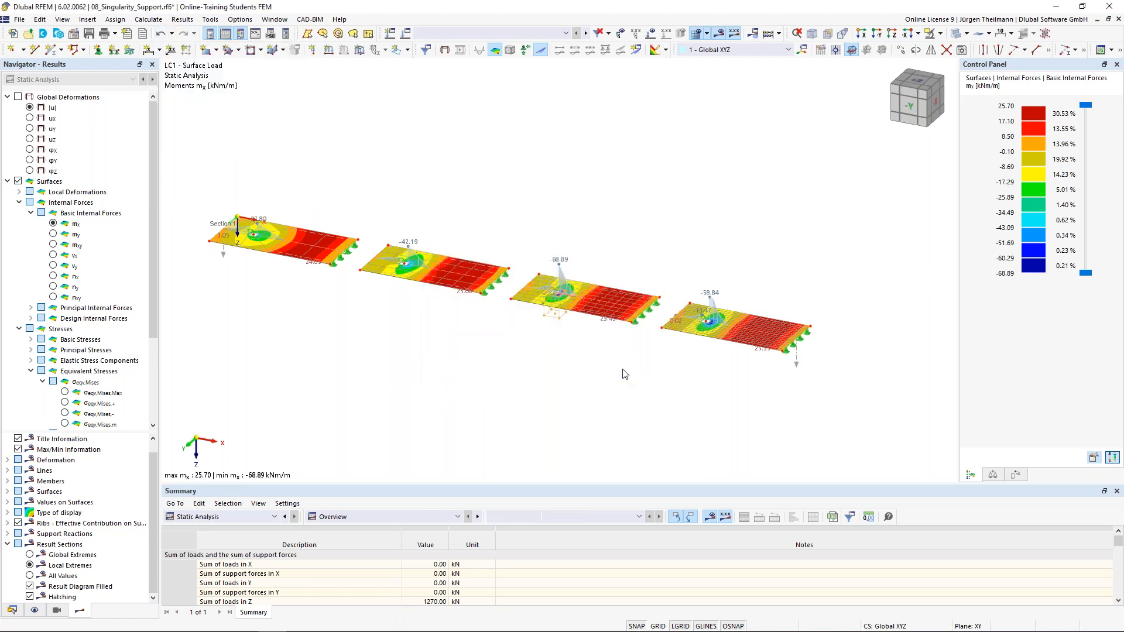
click(719, 34)
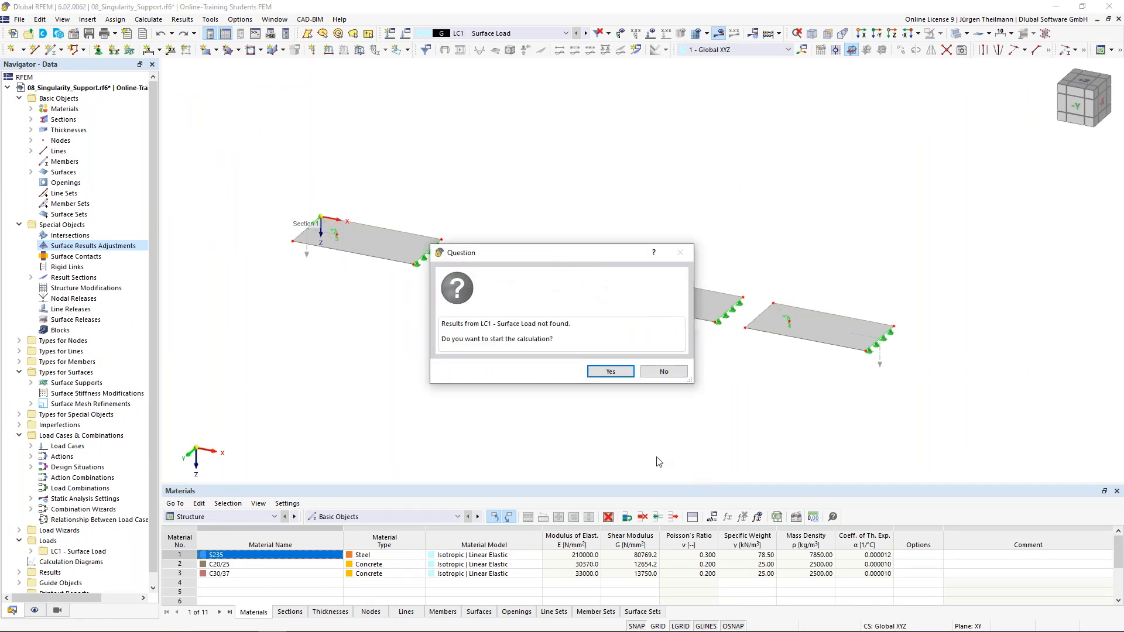
click(611, 372)
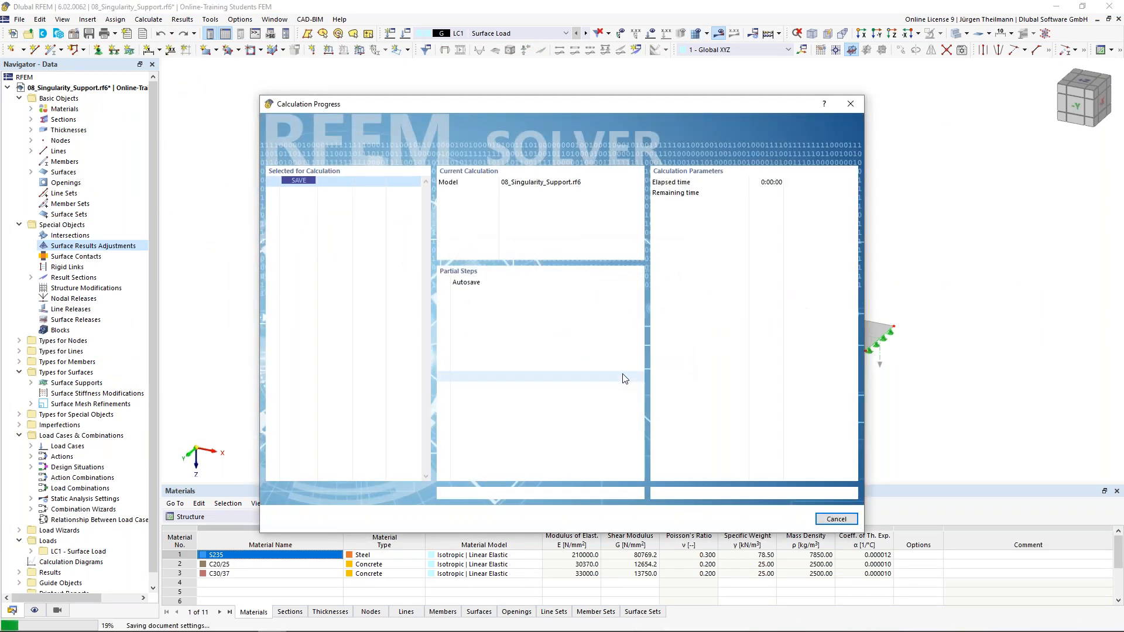